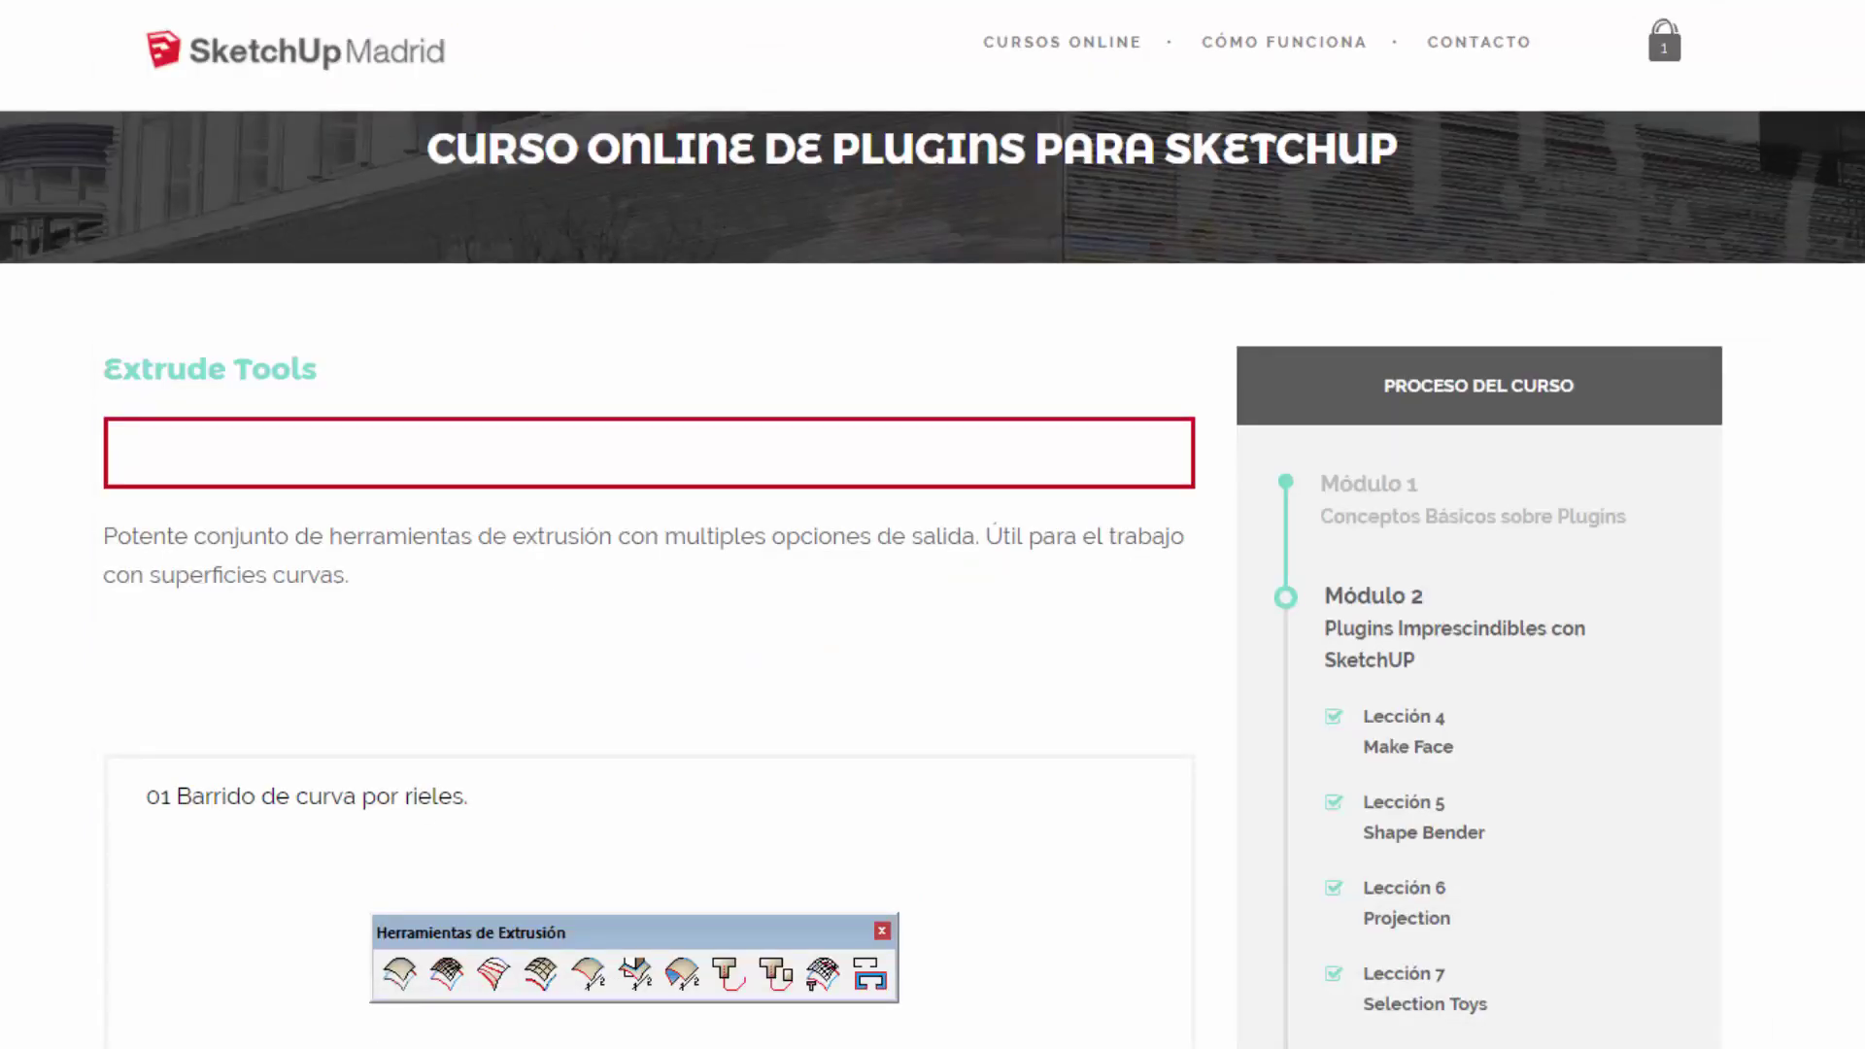
# Step: Download the ExtrudeTool (.RBZ) plugin file from the end of the Extrude Tools lesson page
pyautogui.scroll(-15, 649, 583)
pyautogui.scroll(-15, 649, 583)
pyautogui.scroll(-15, 649, 583)
pyautogui.scroll(-7, 490, 578)
pyautogui.scroll(-3, 491, 578)
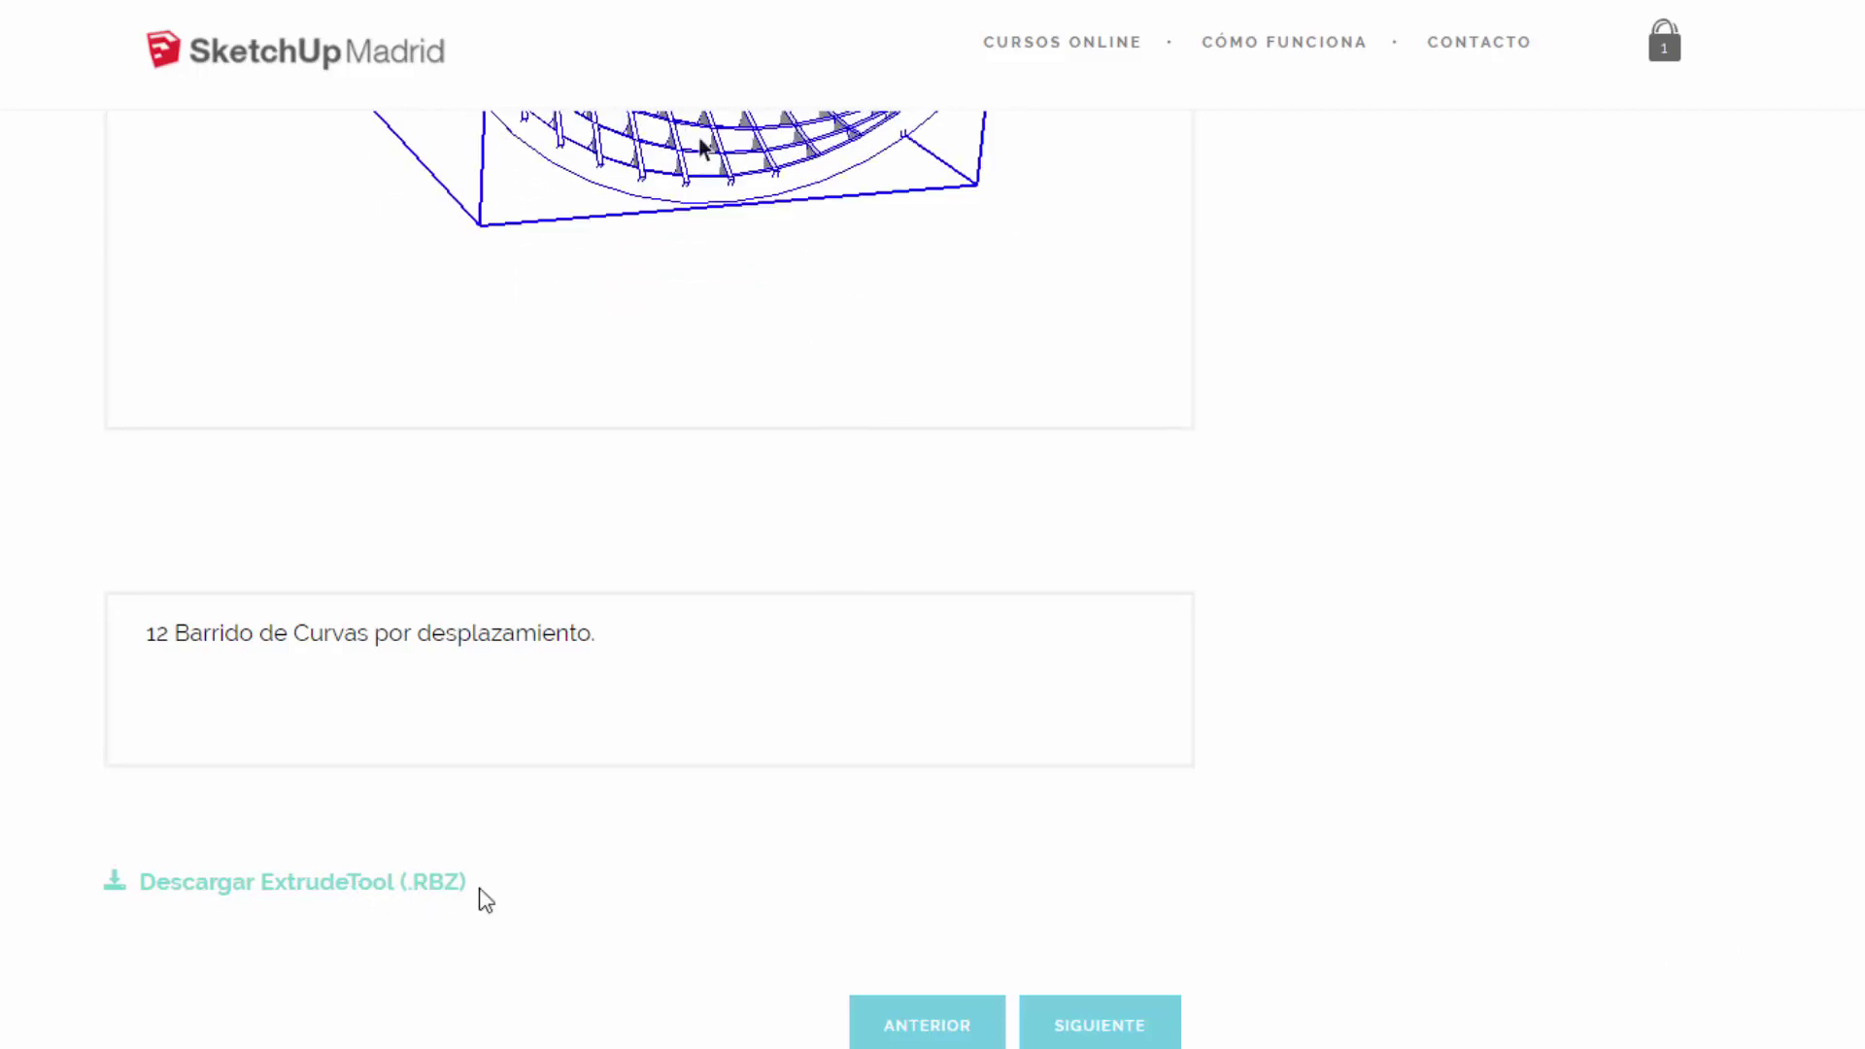
pyautogui.scroll(1, 749, 395)
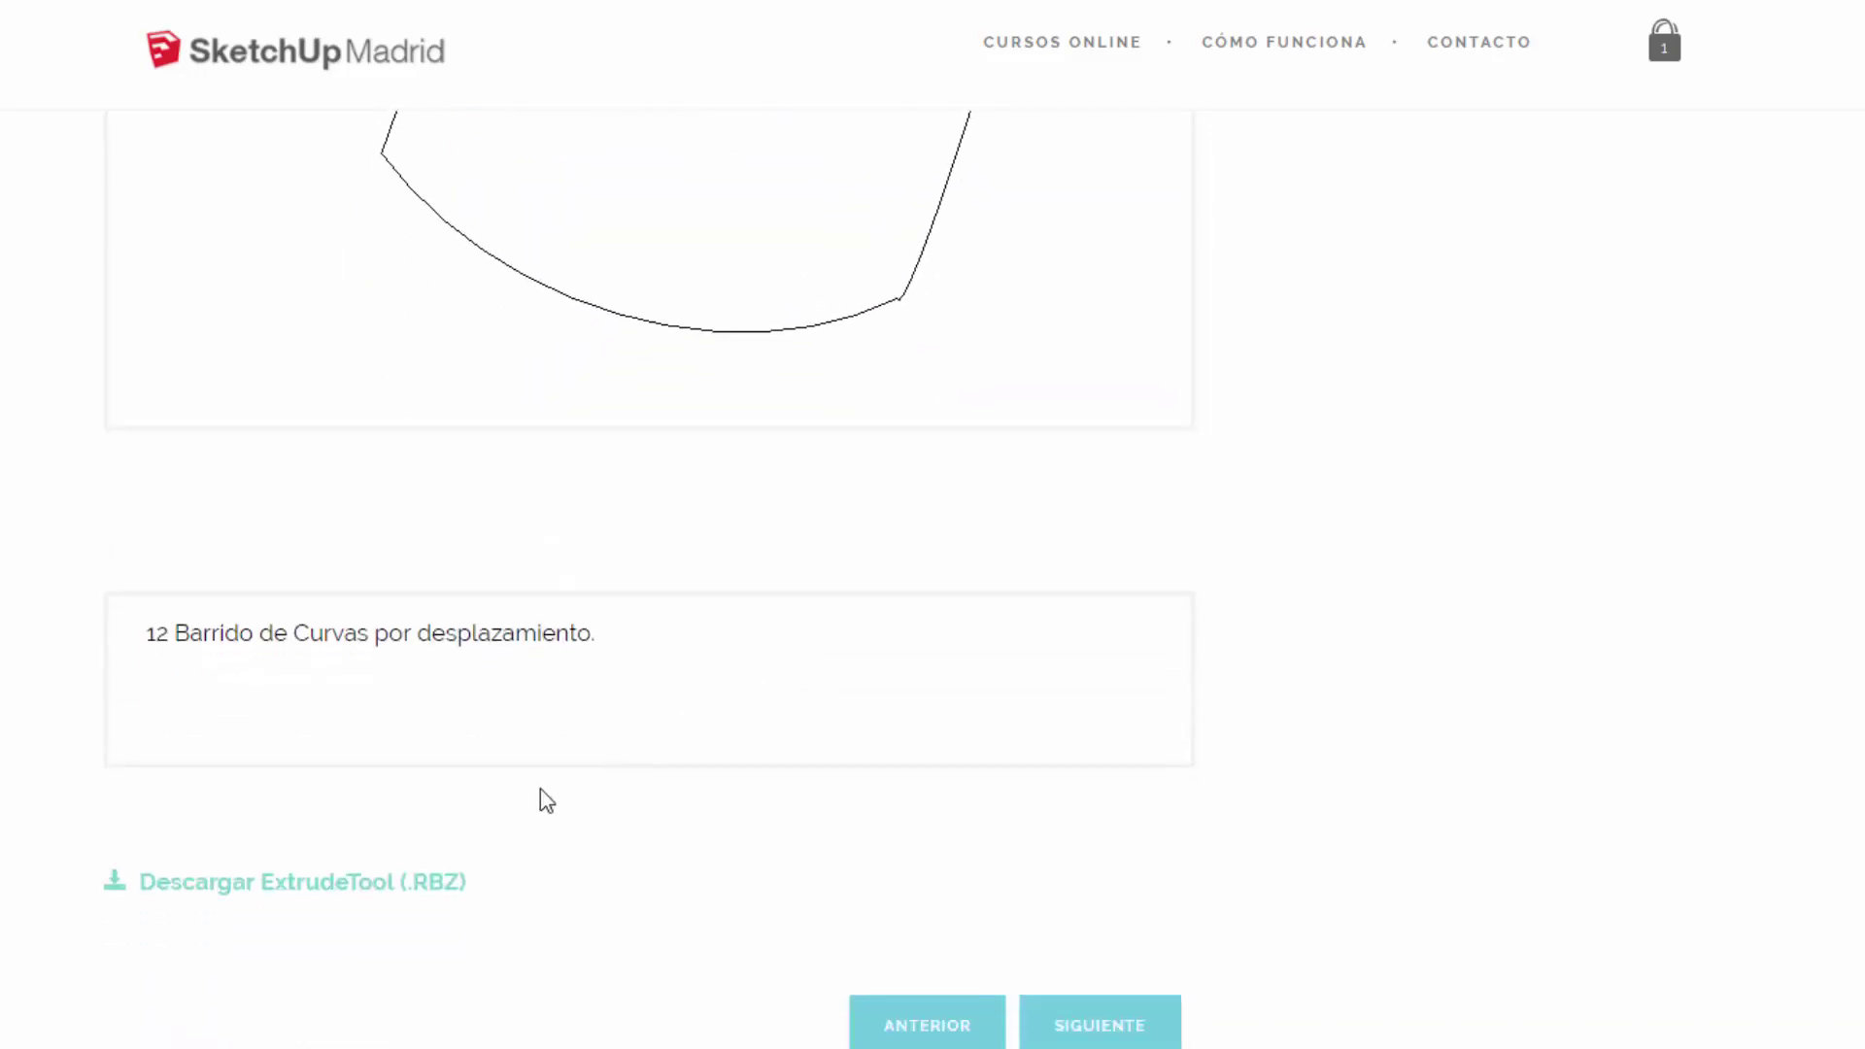
pyautogui.click(297, 891)
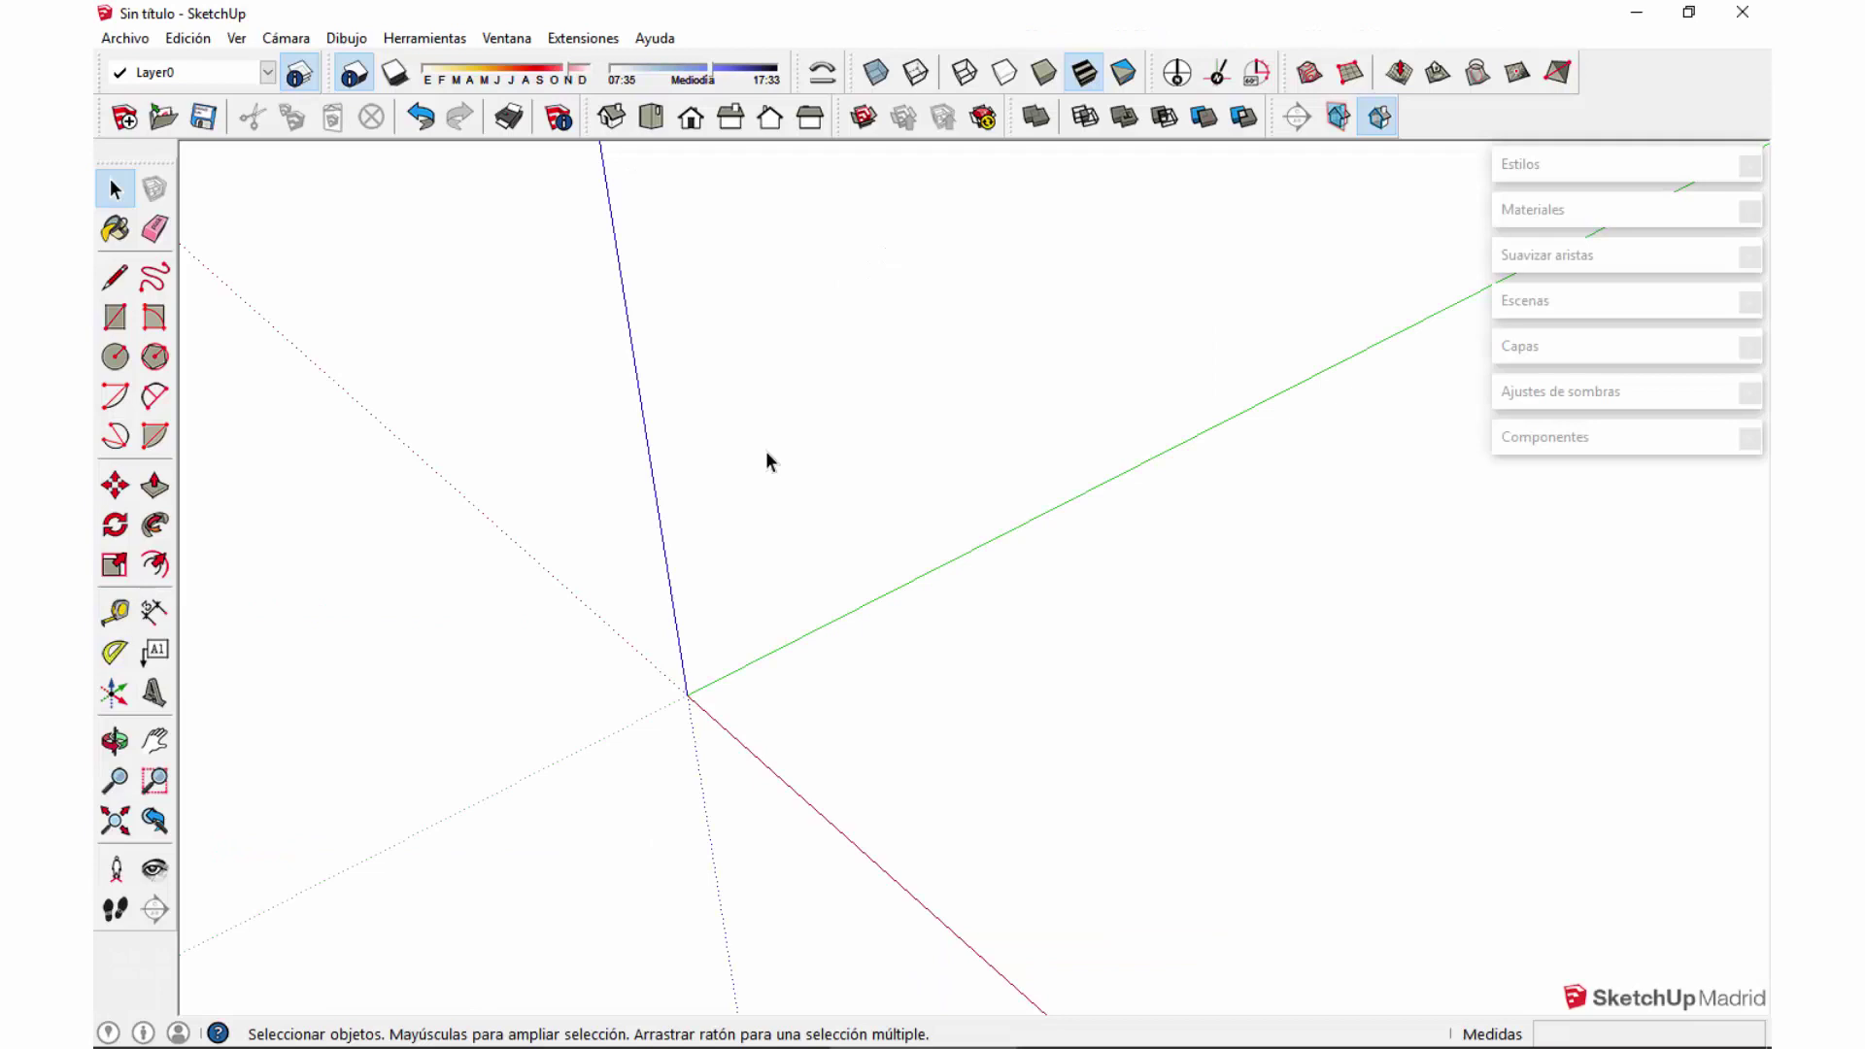
# Step: Switch to SketchUp and open the Extensiones section of the system preferences
pyautogui.click(524, 41)
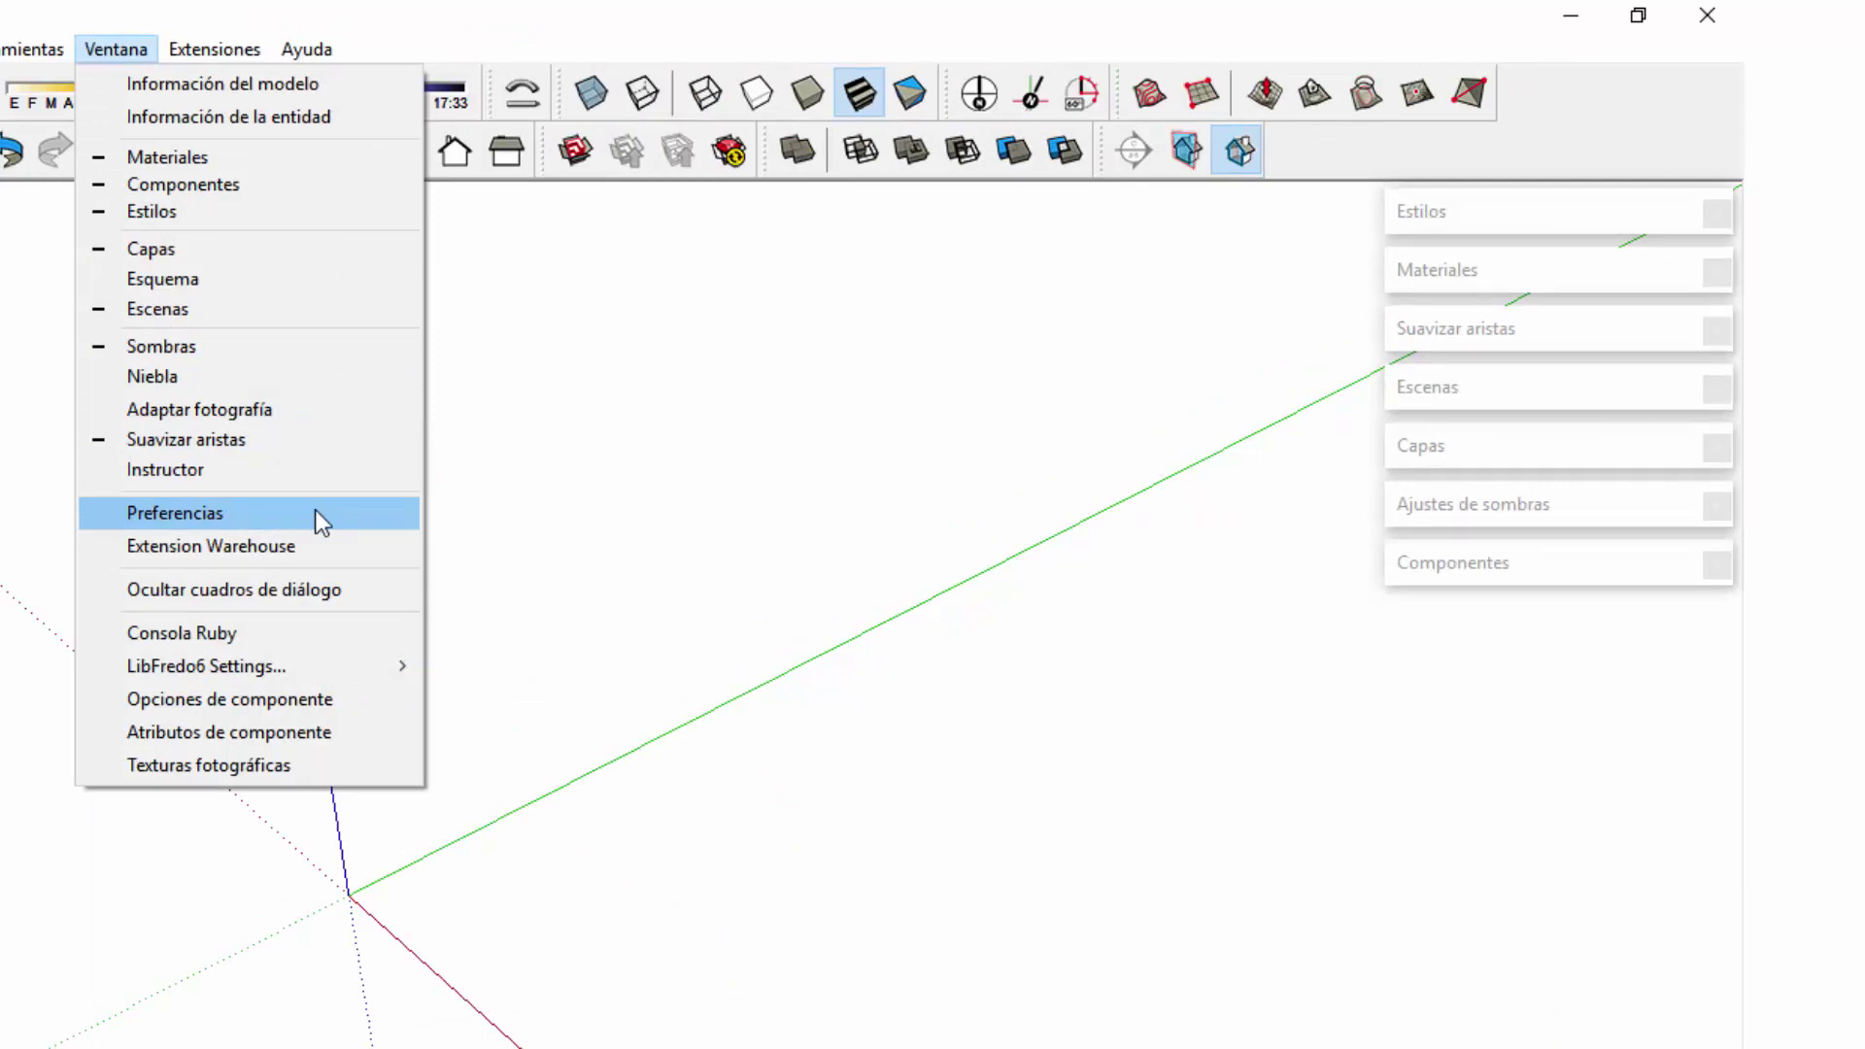
pyautogui.click(243, 514)
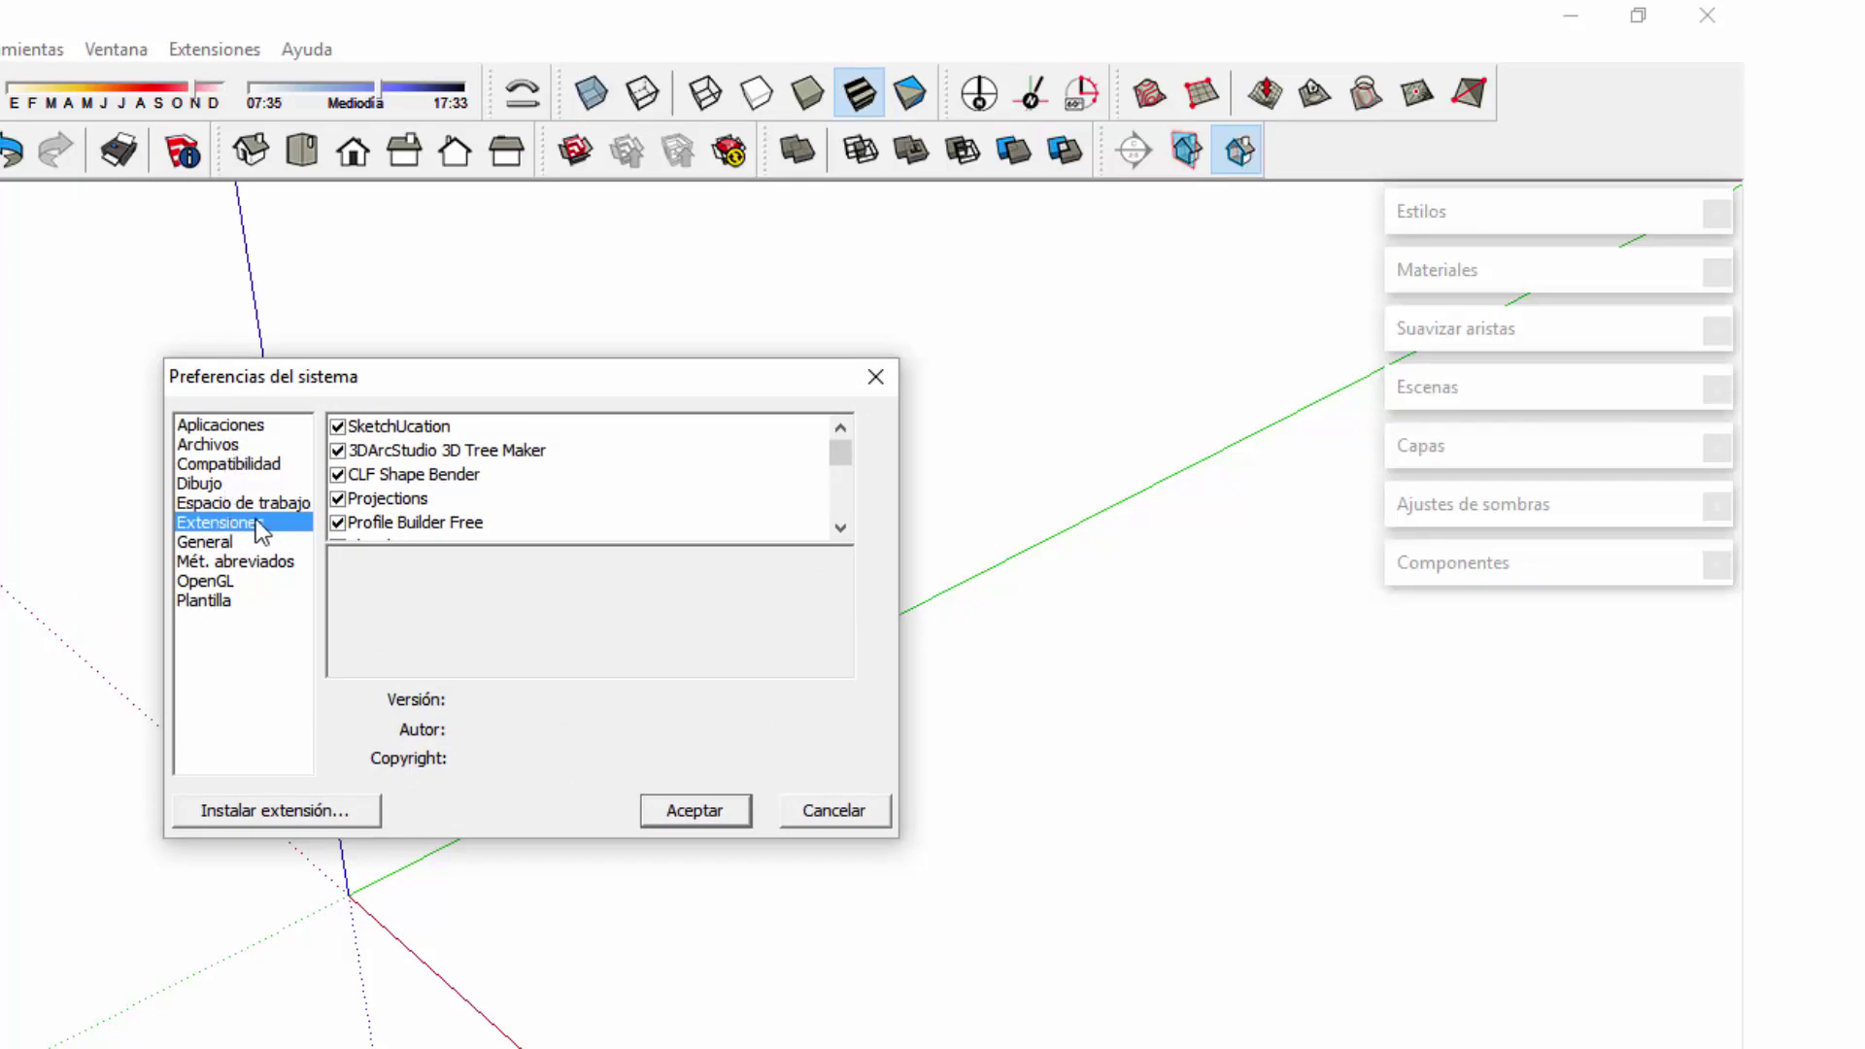
pyautogui.scroll(-5, 840, 447)
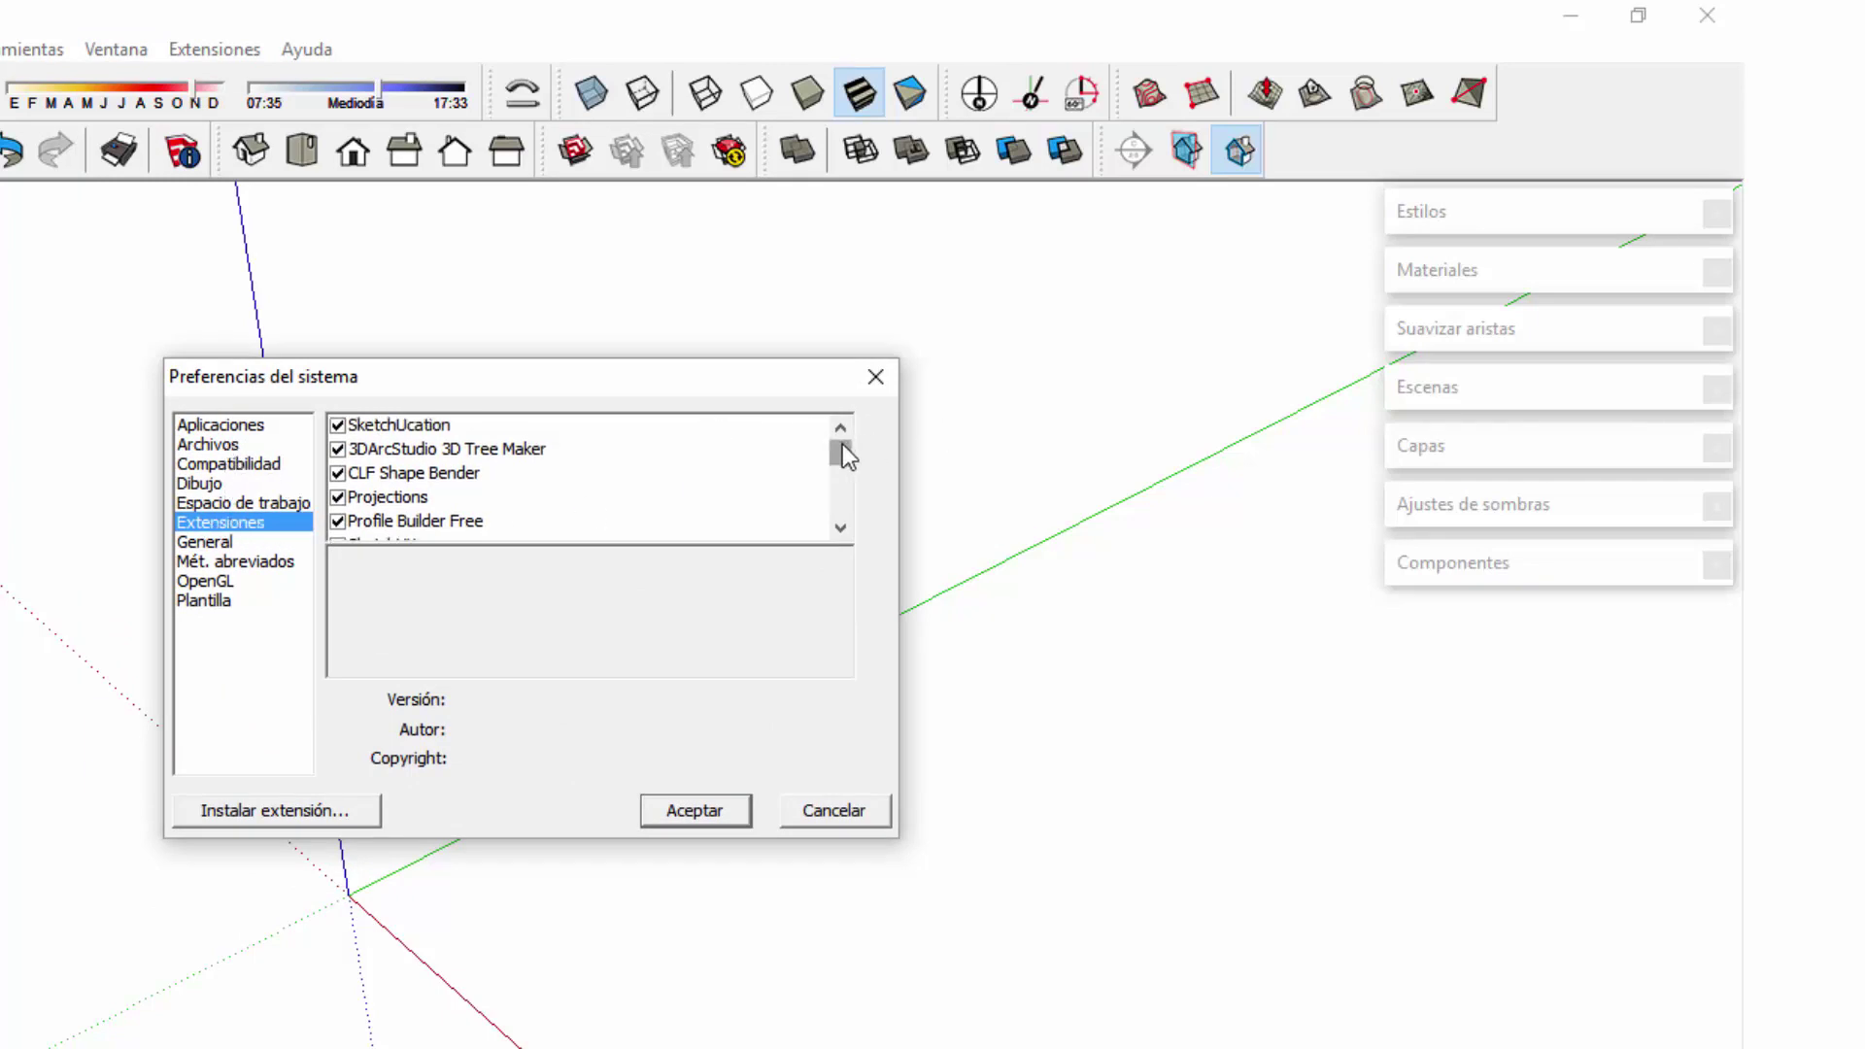
pyautogui.moveTo(835, 513); pyautogui.dragTo(839, 431)
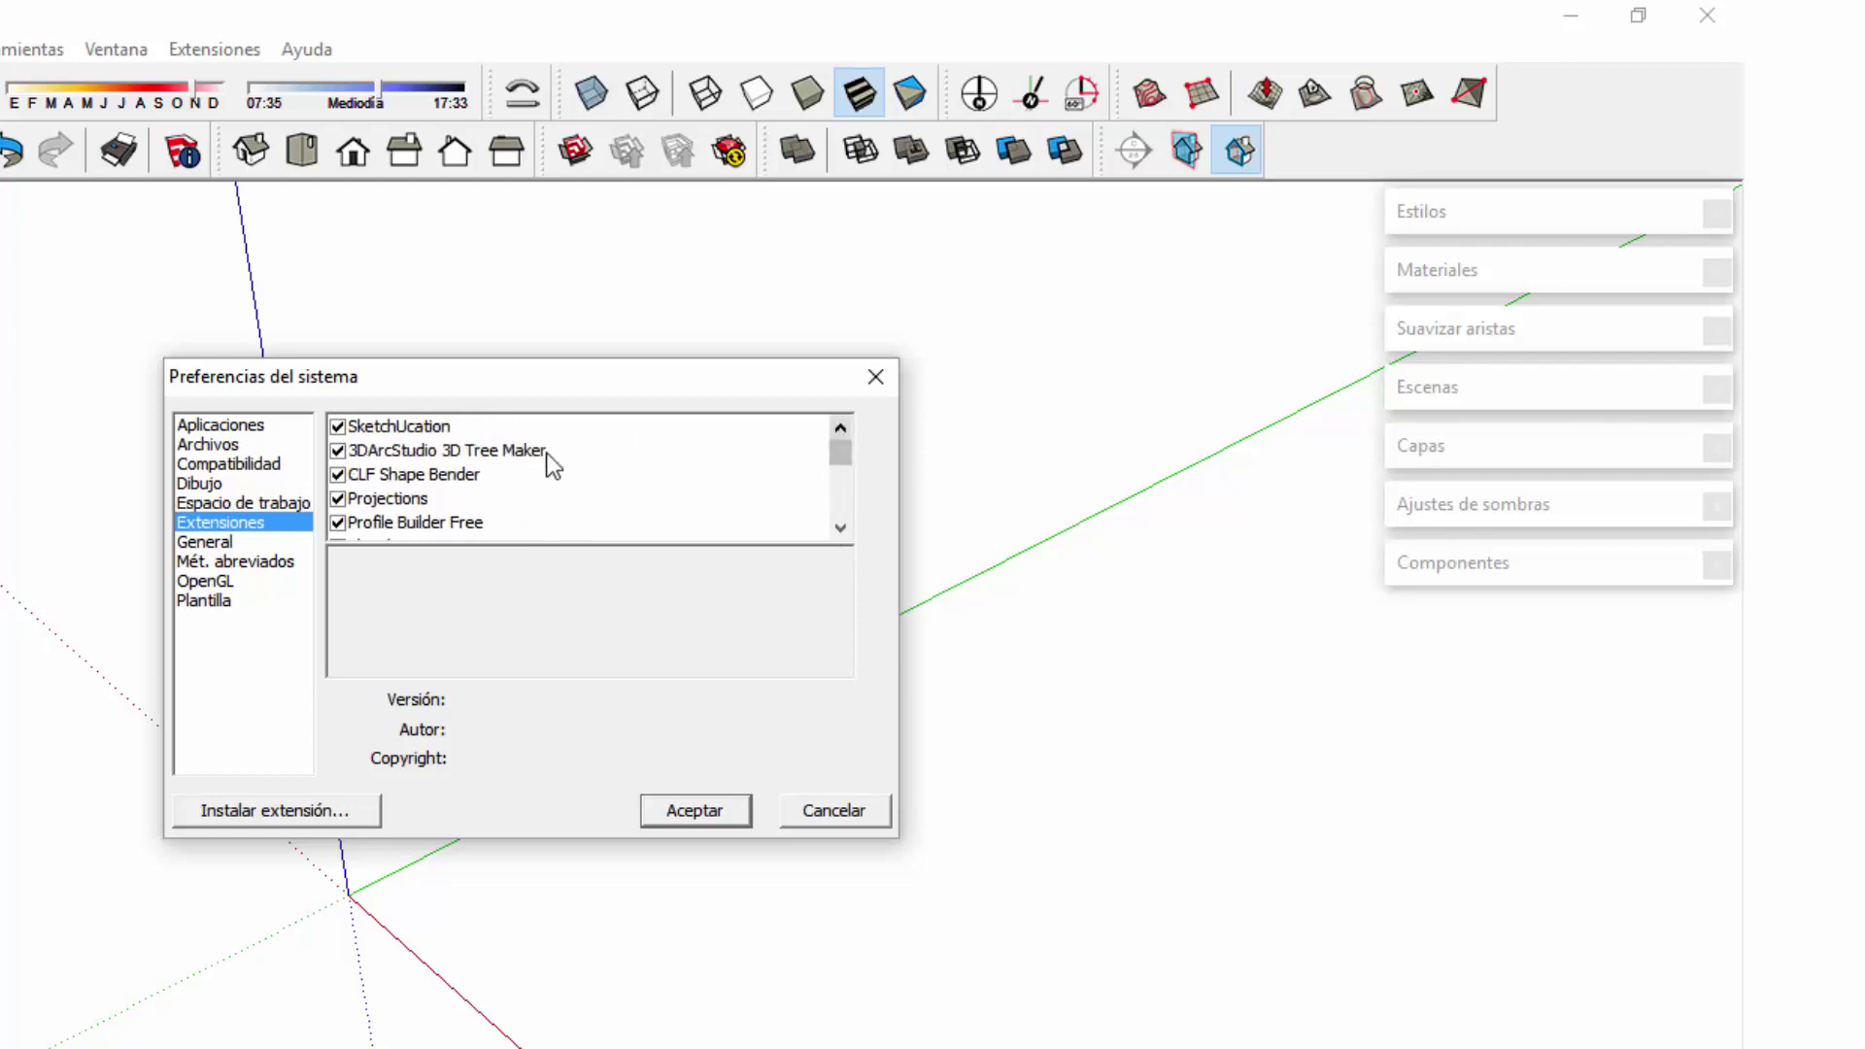
pyautogui.moveTo(554, 408); pyautogui.dragTo(637, 341)
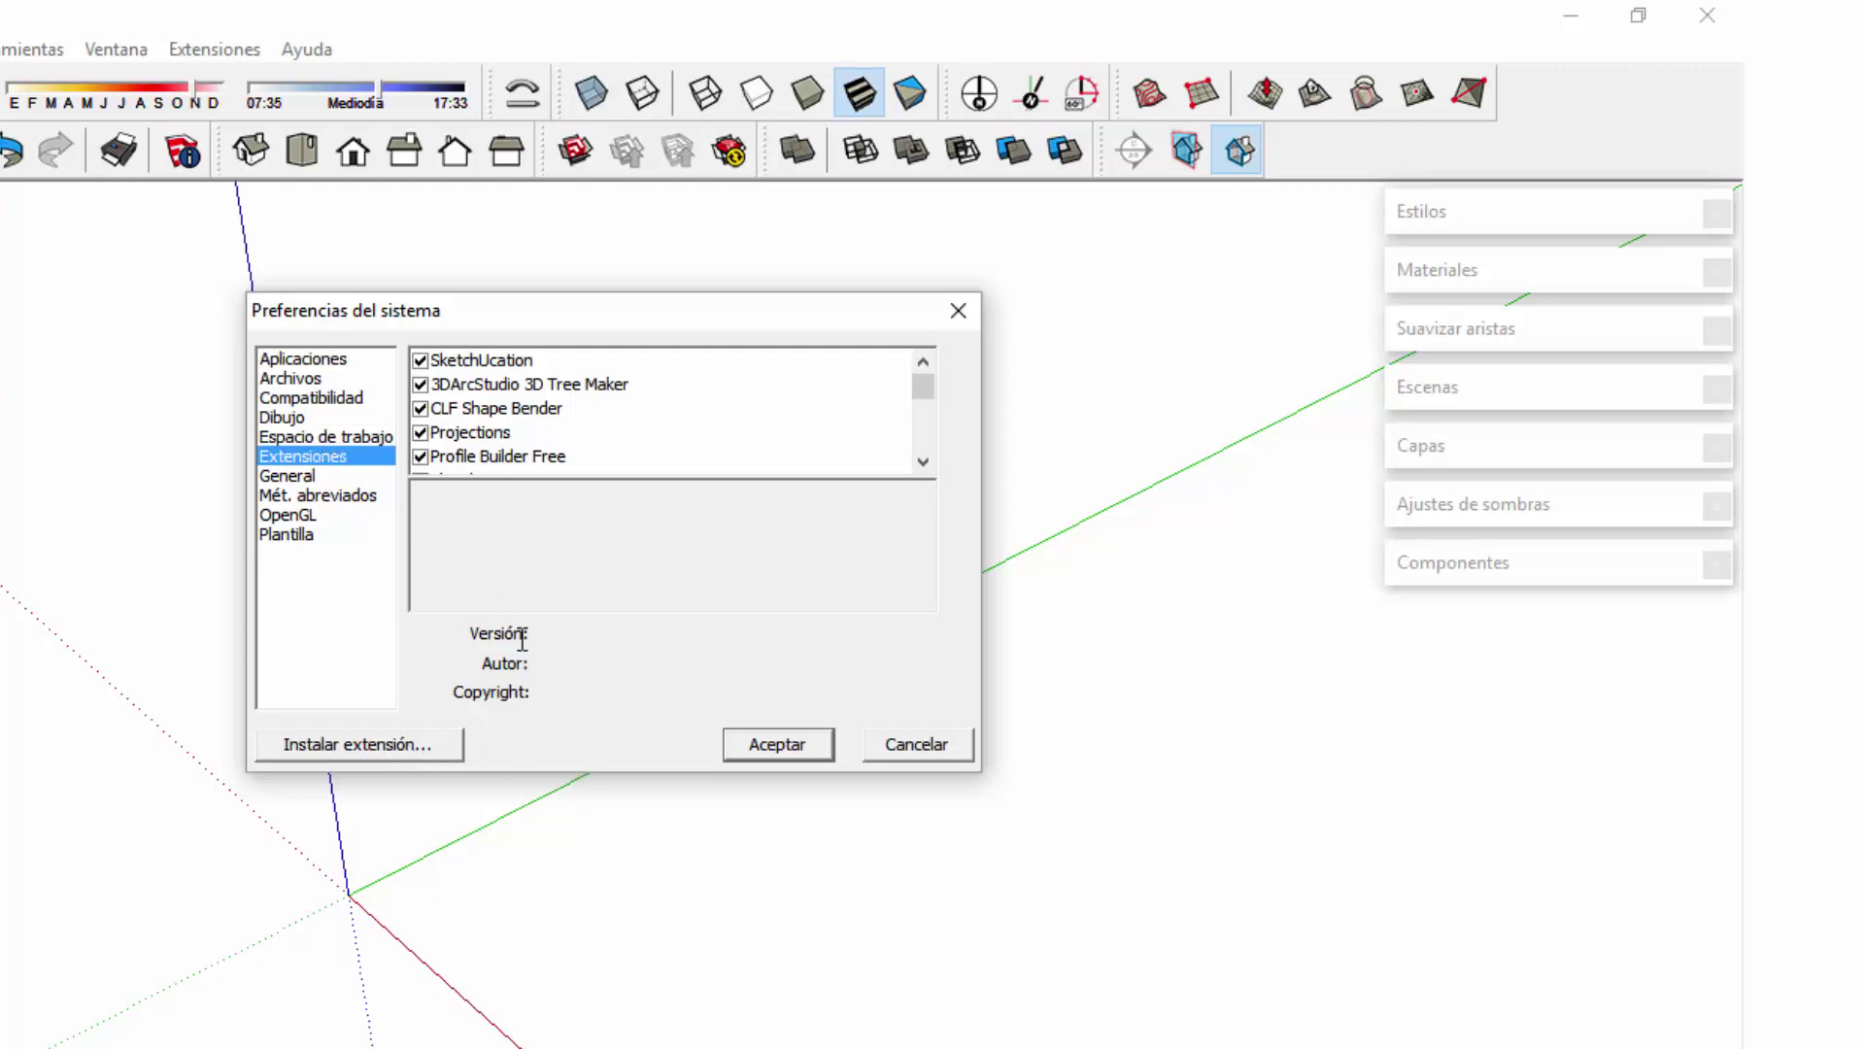
# Step: Install the extension from ExtrudeTools_v2.7.rbz in the ExtrudeTools_v2.7 (1) download folder and grant it file system access
pyautogui.click(335, 748)
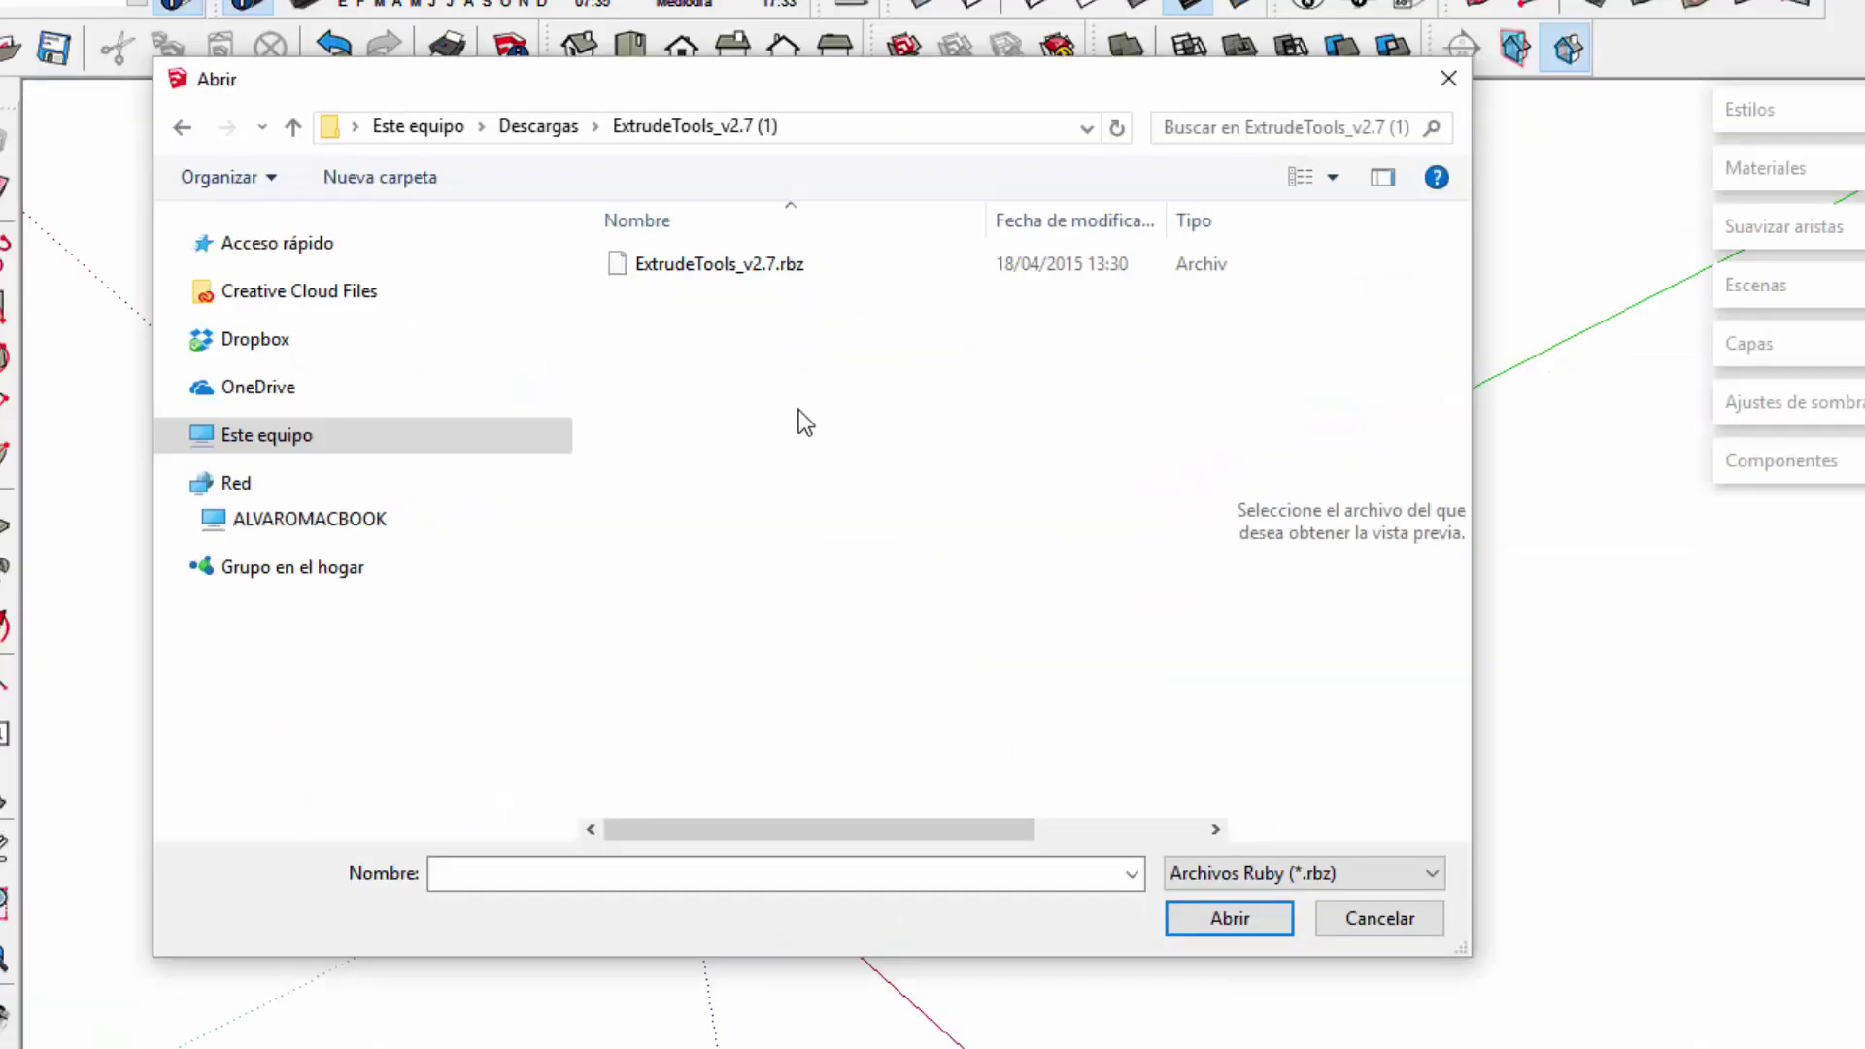
pyautogui.keyDown('ctrl'); pyautogui.scroll(5, 800, 410); pyautogui.keyUp('ctrl')
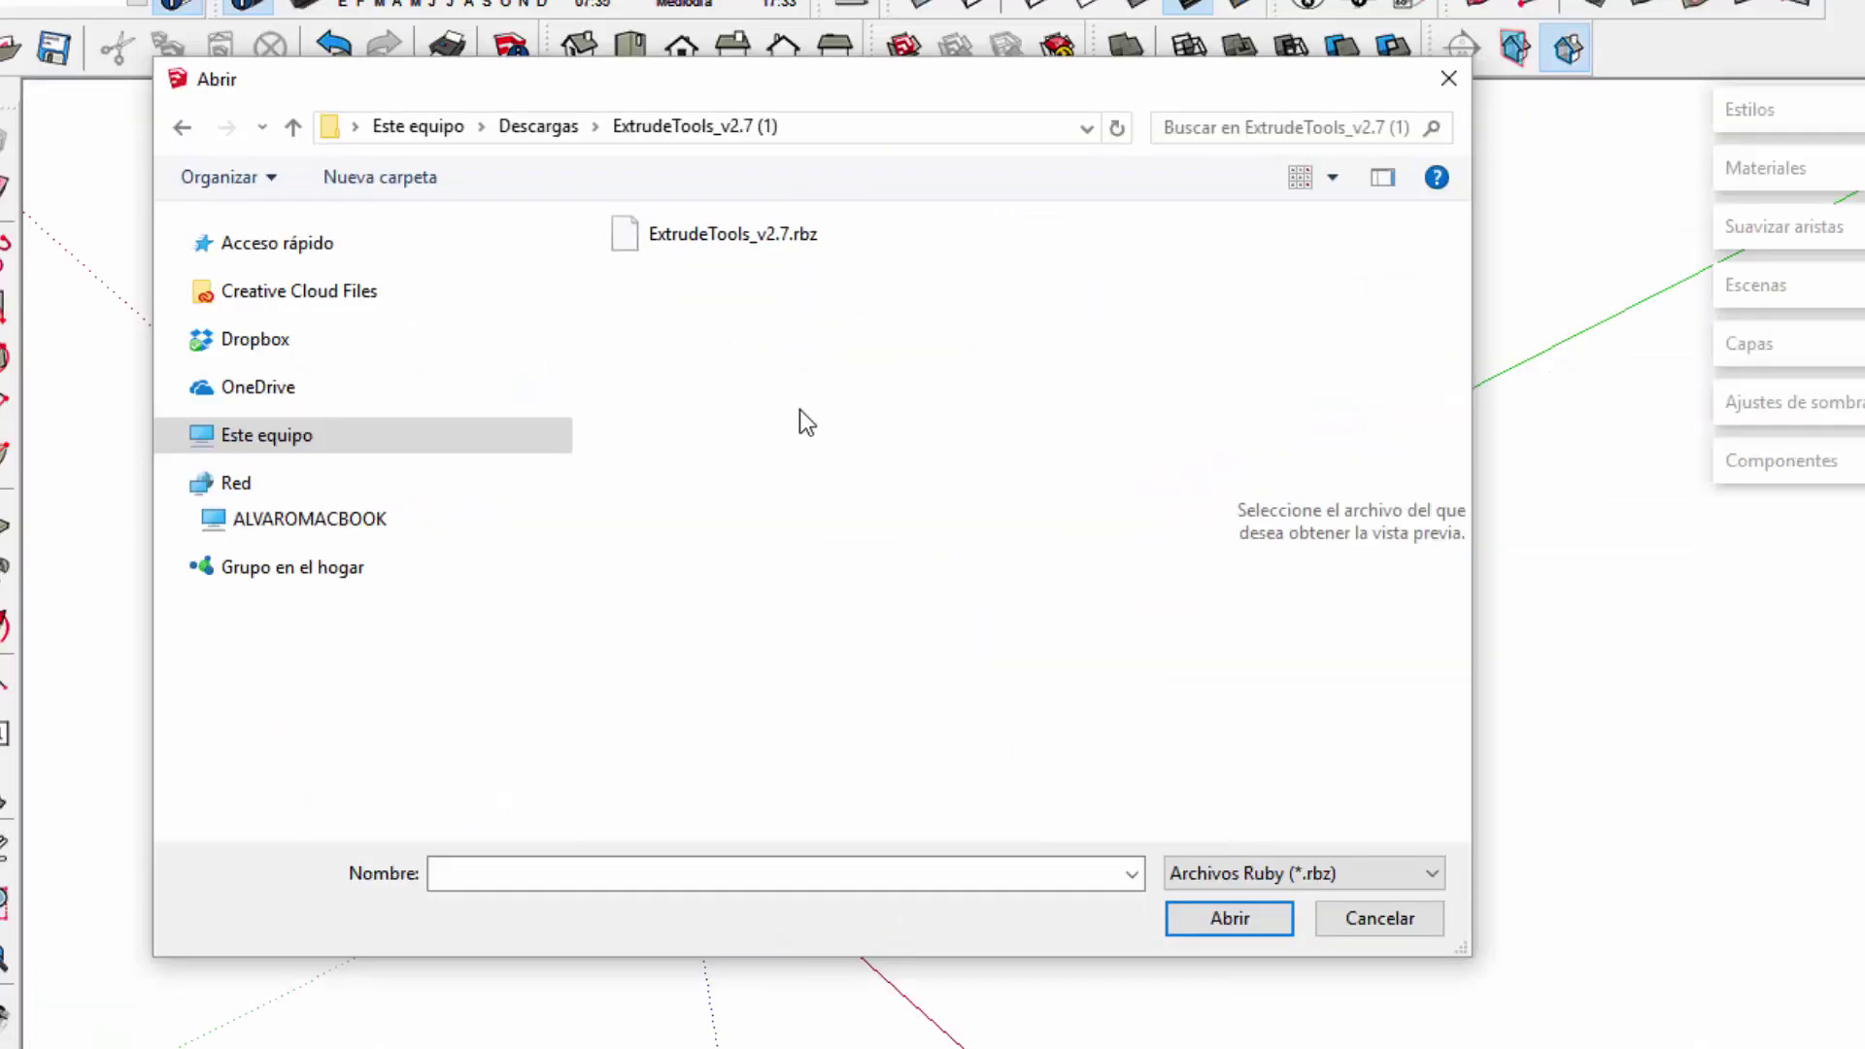
pyautogui.keyDown('ctrl'); pyautogui.scroll(1, 800, 410); pyautogui.keyUp('ctrl')
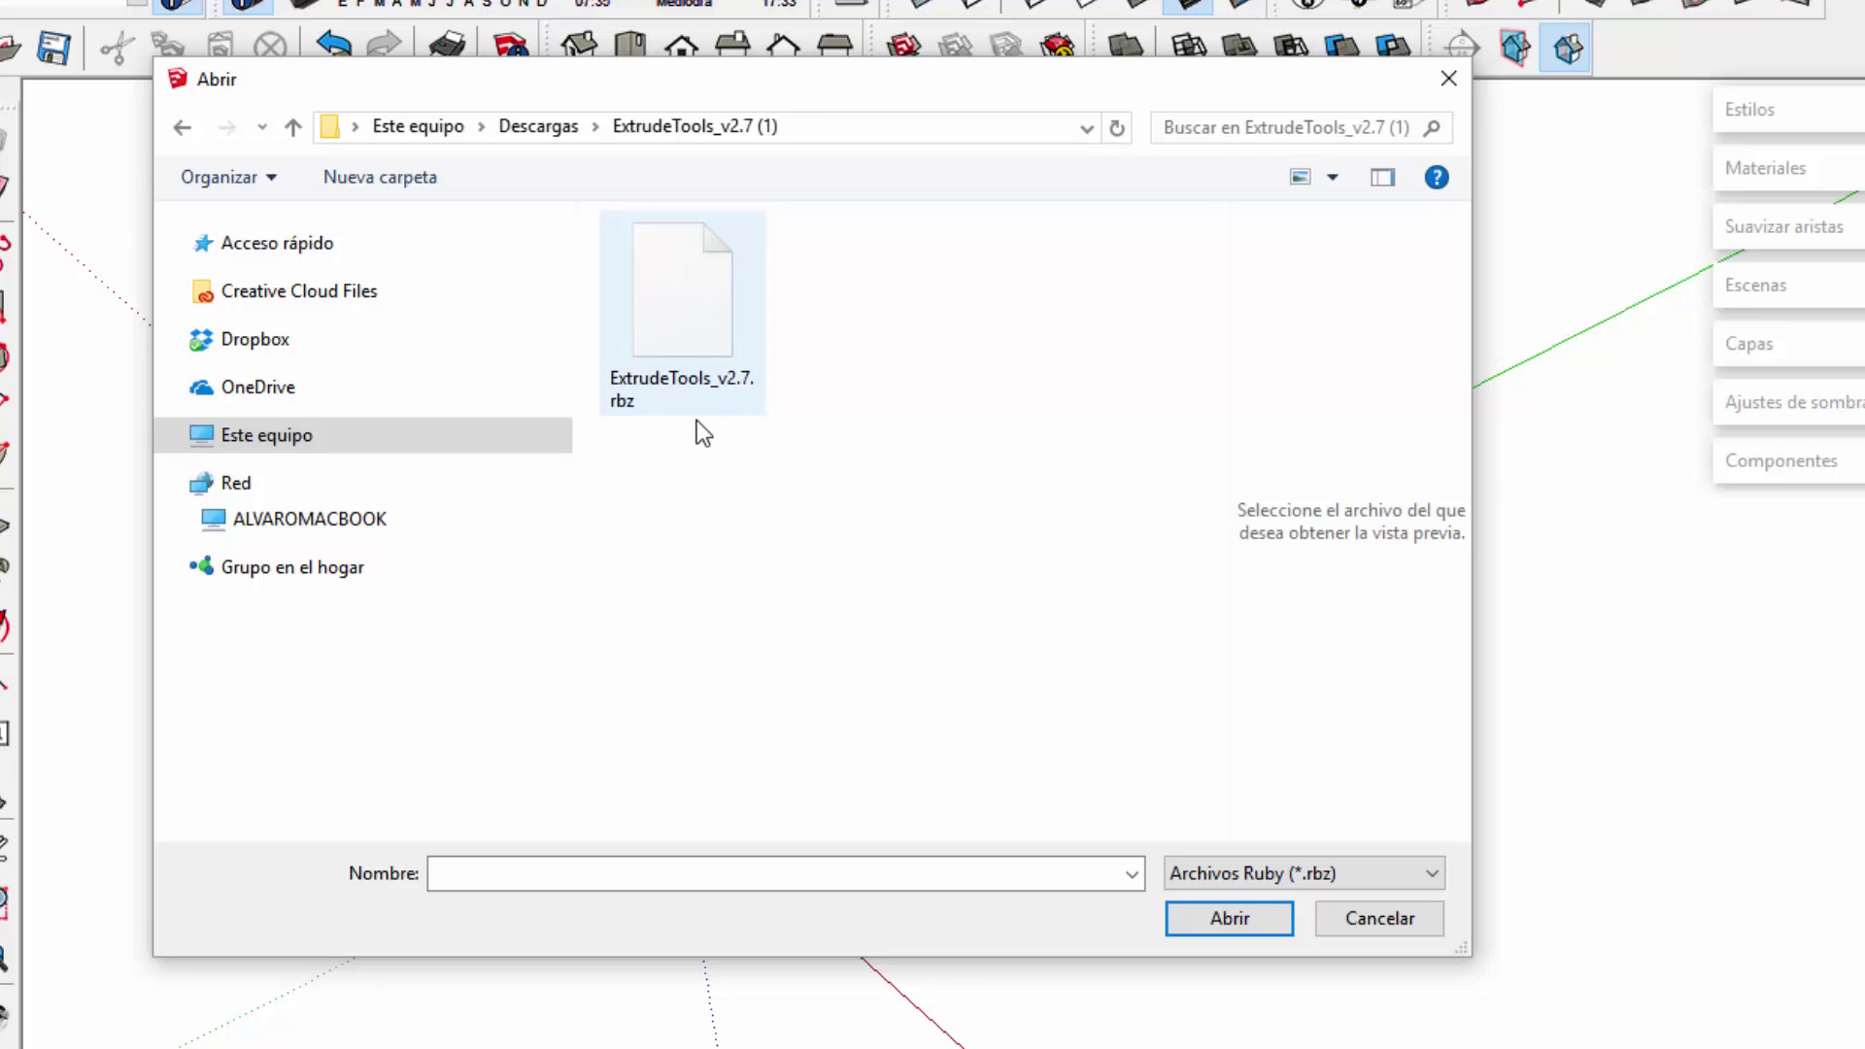
pyautogui.click(678, 304)
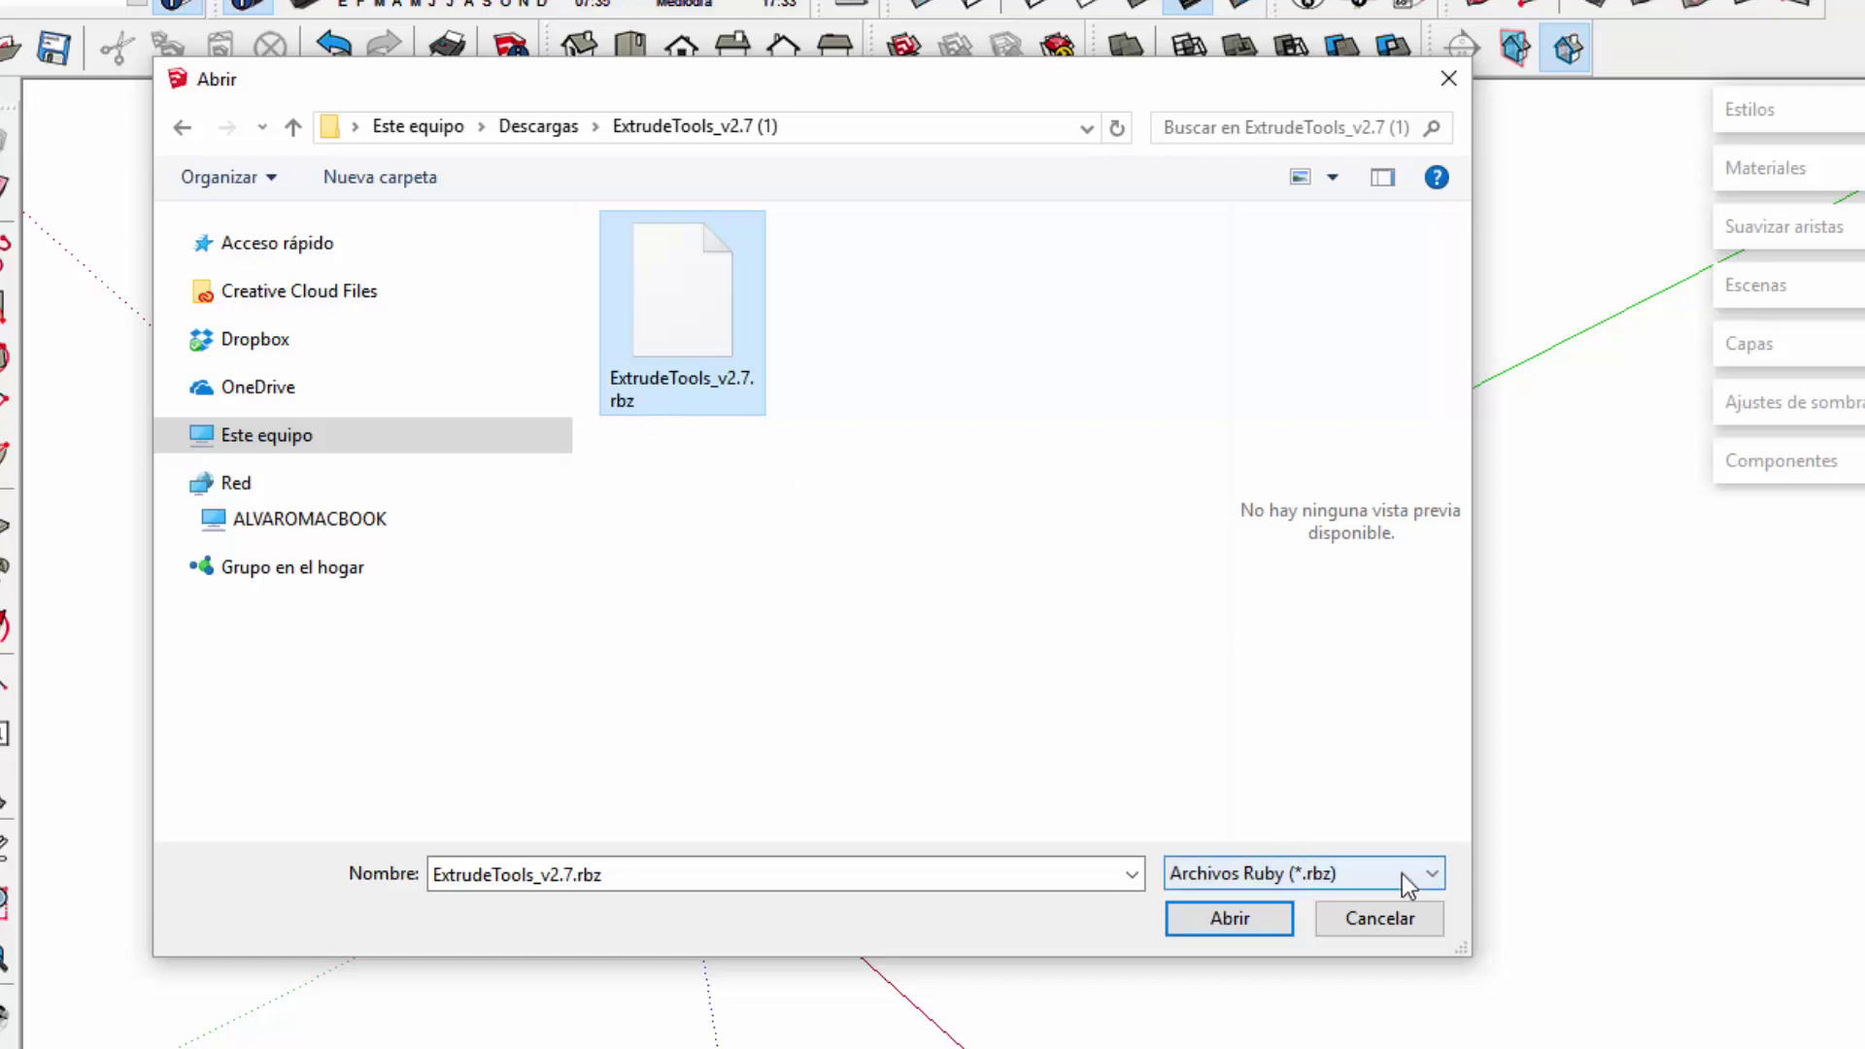
pyautogui.click(1328, 874)
pyautogui.click(1284, 874)
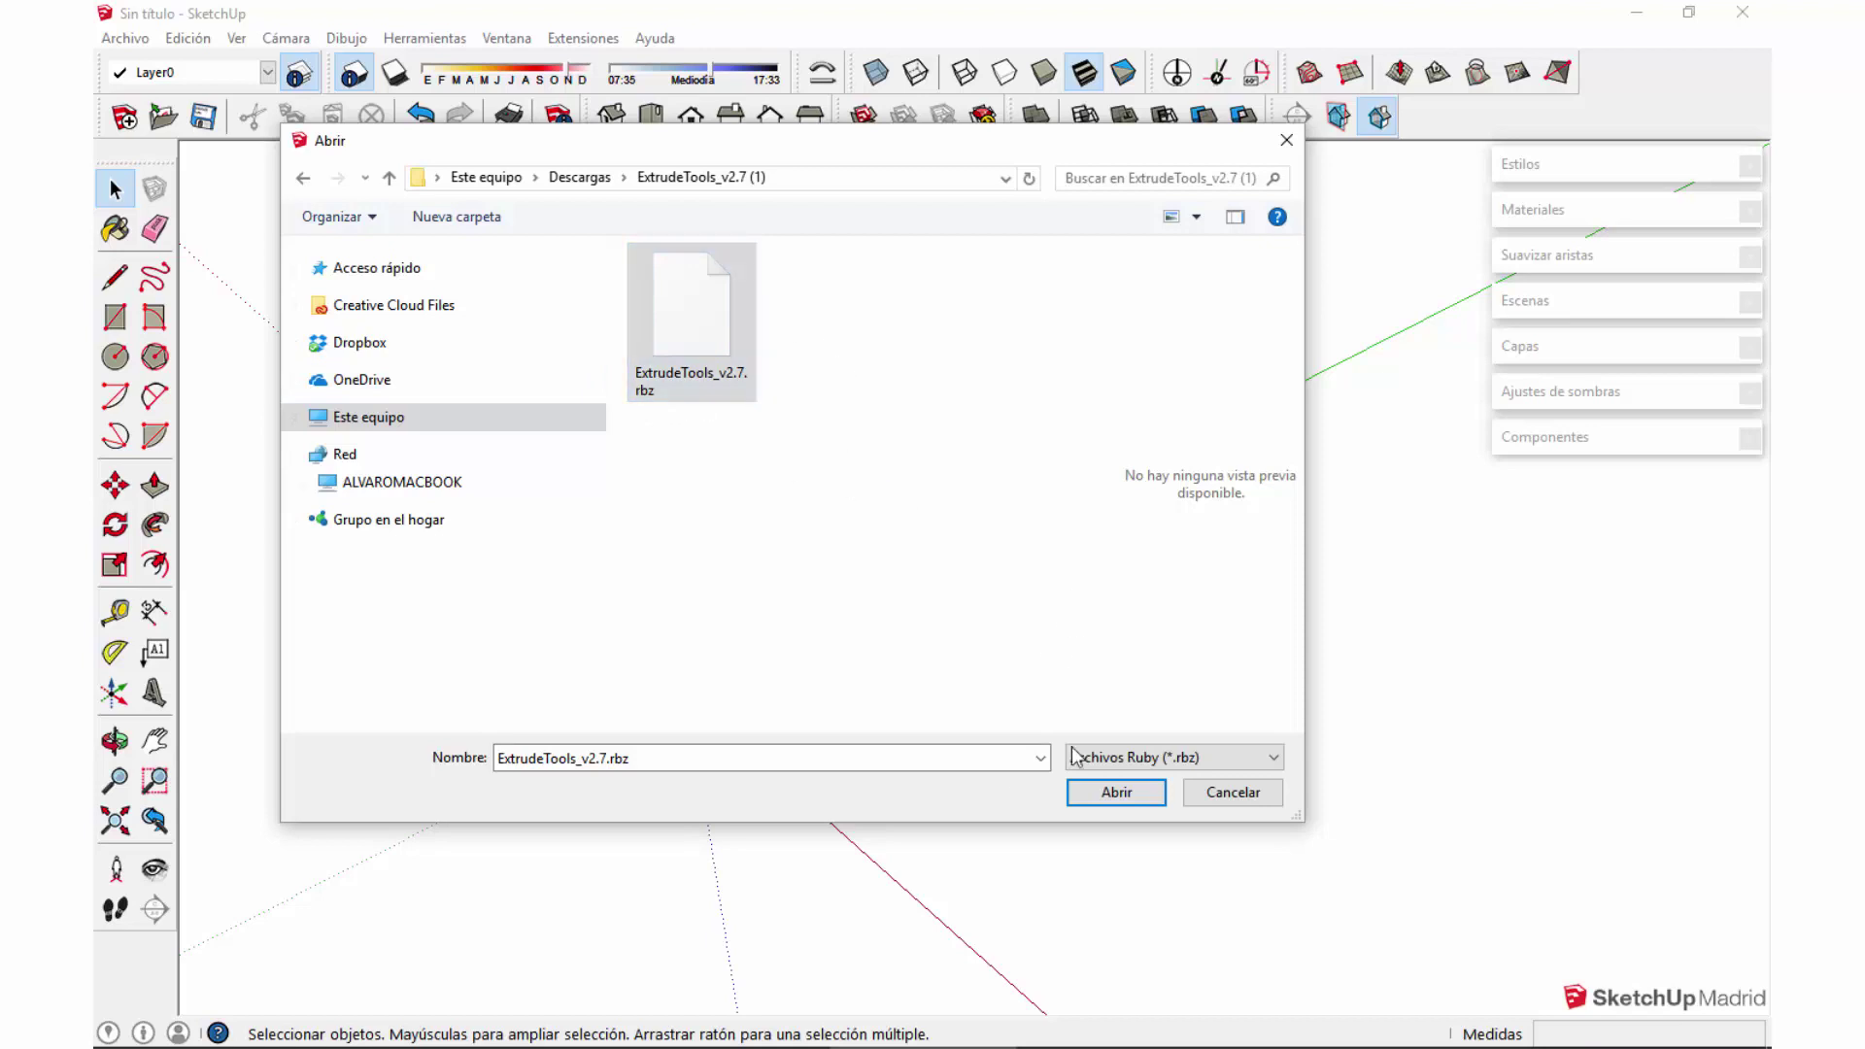
pyautogui.click(1120, 793)
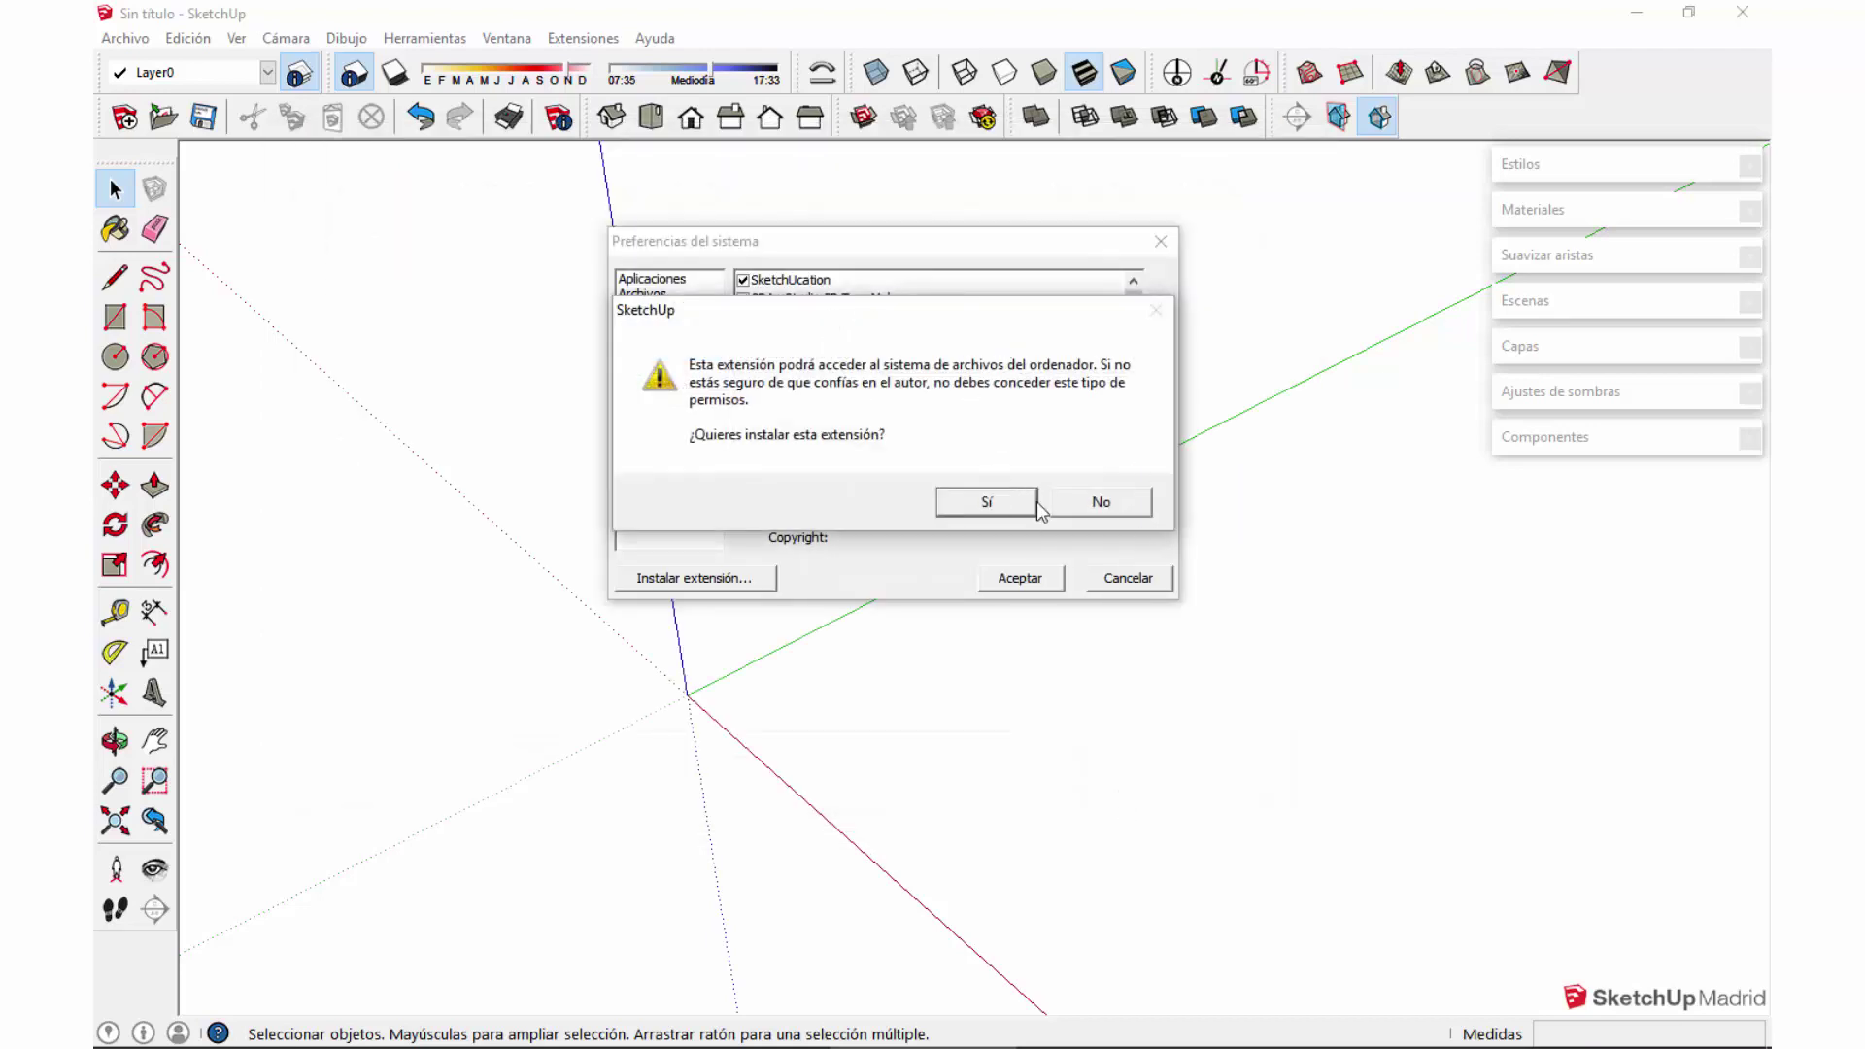
pyautogui.click(994, 505)
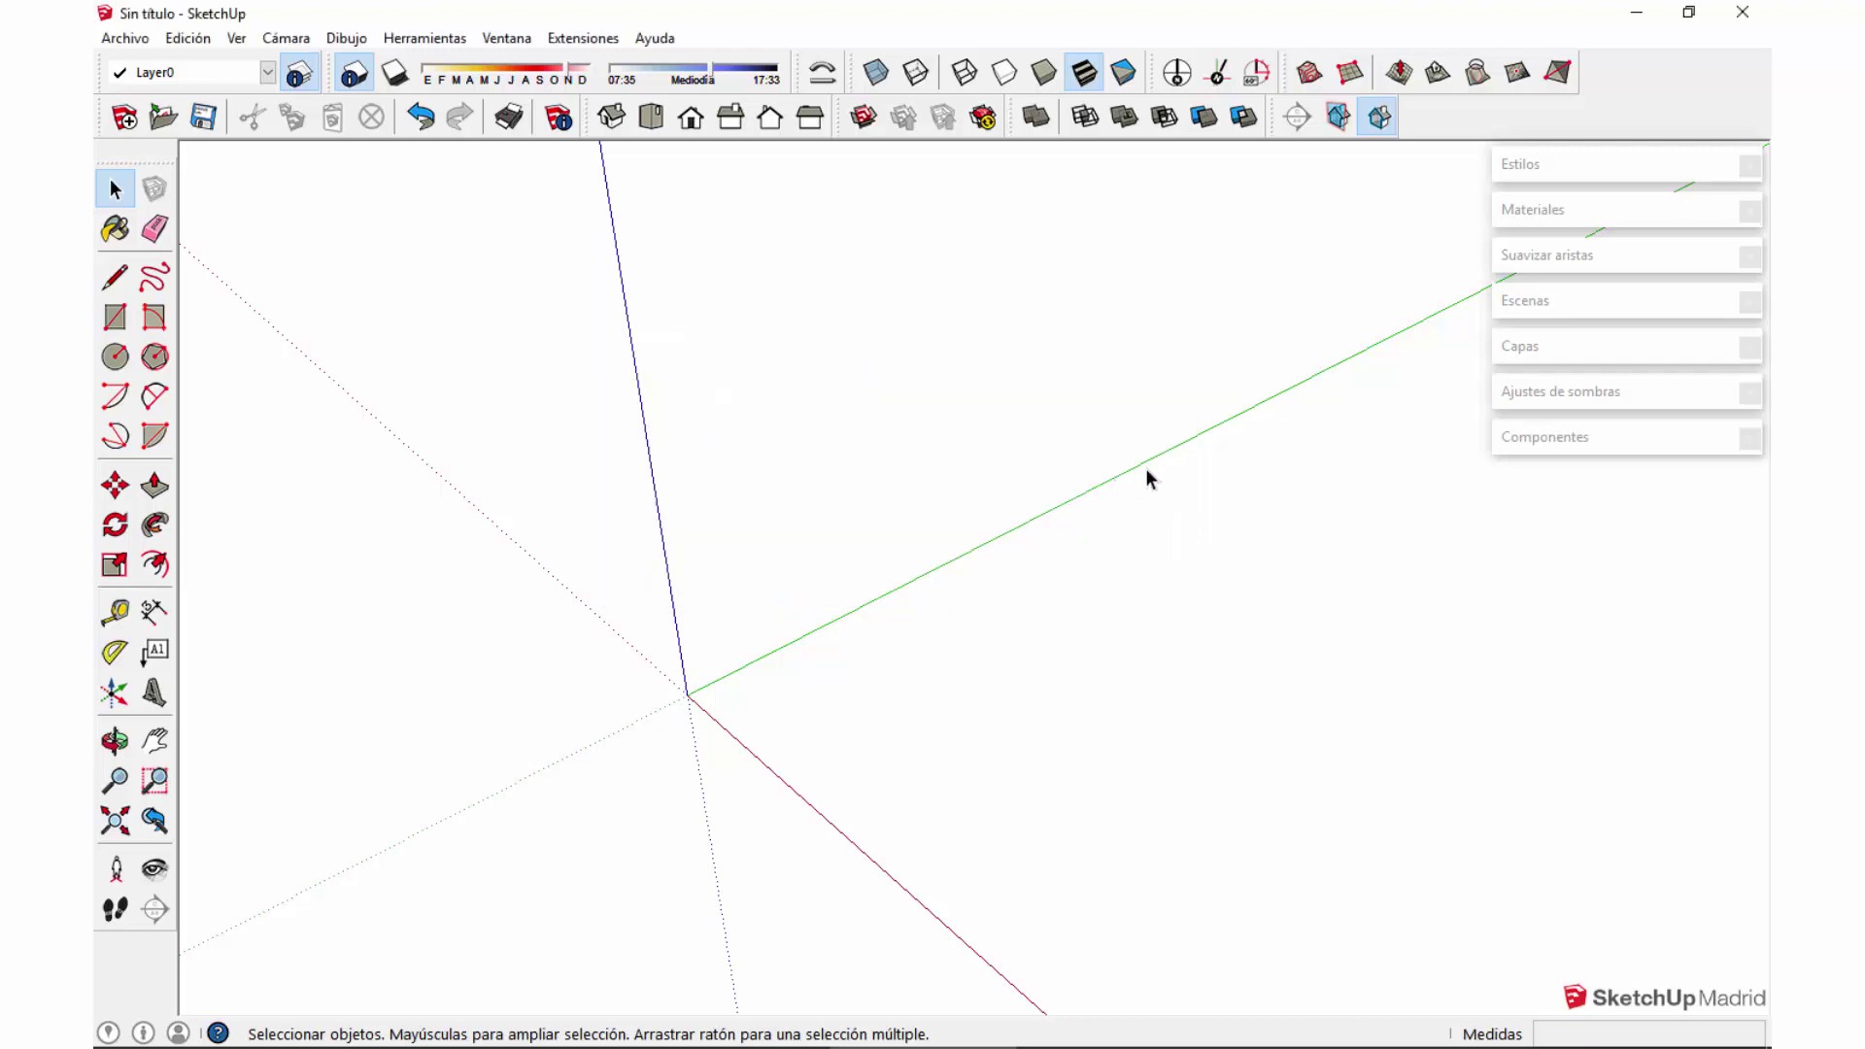
# Step: Enable the Herramientas de Extrusión toolbar in the list of available toolbars and close the dialog
pyautogui.rightClick(1428, 109)
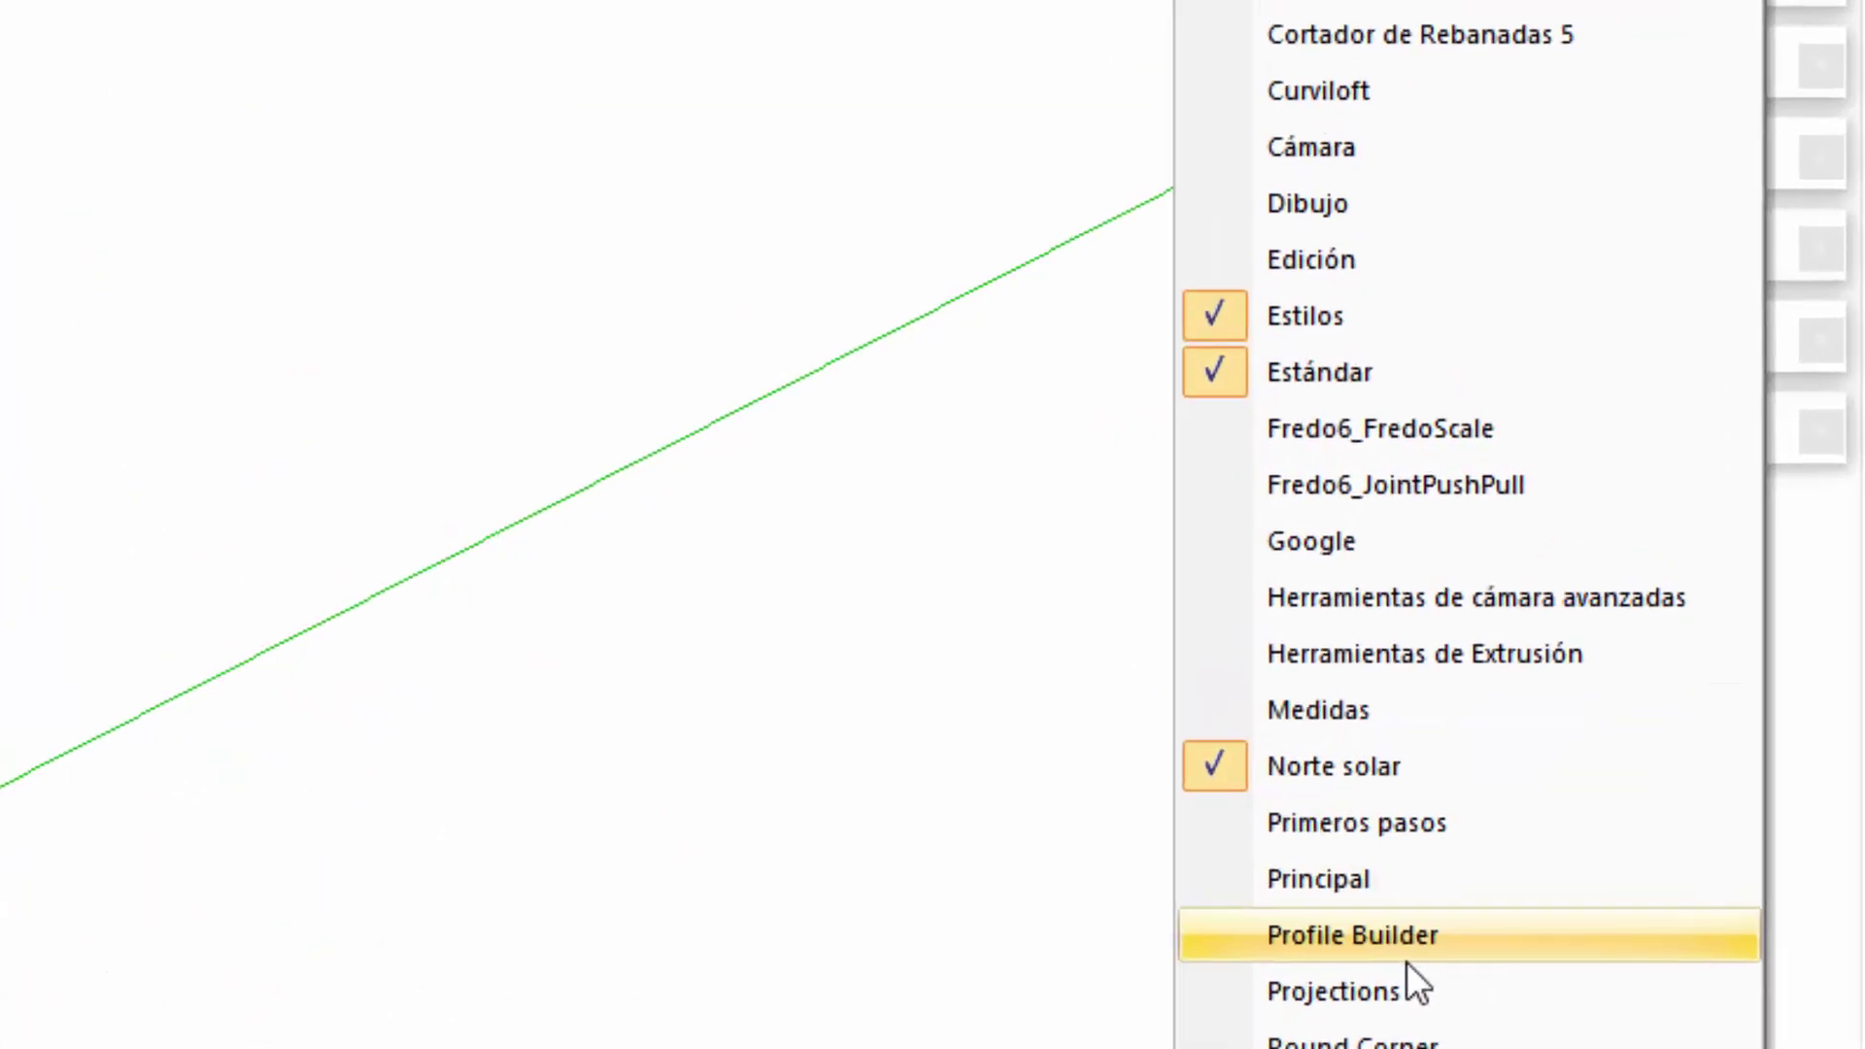
pyautogui.click(183, 84)
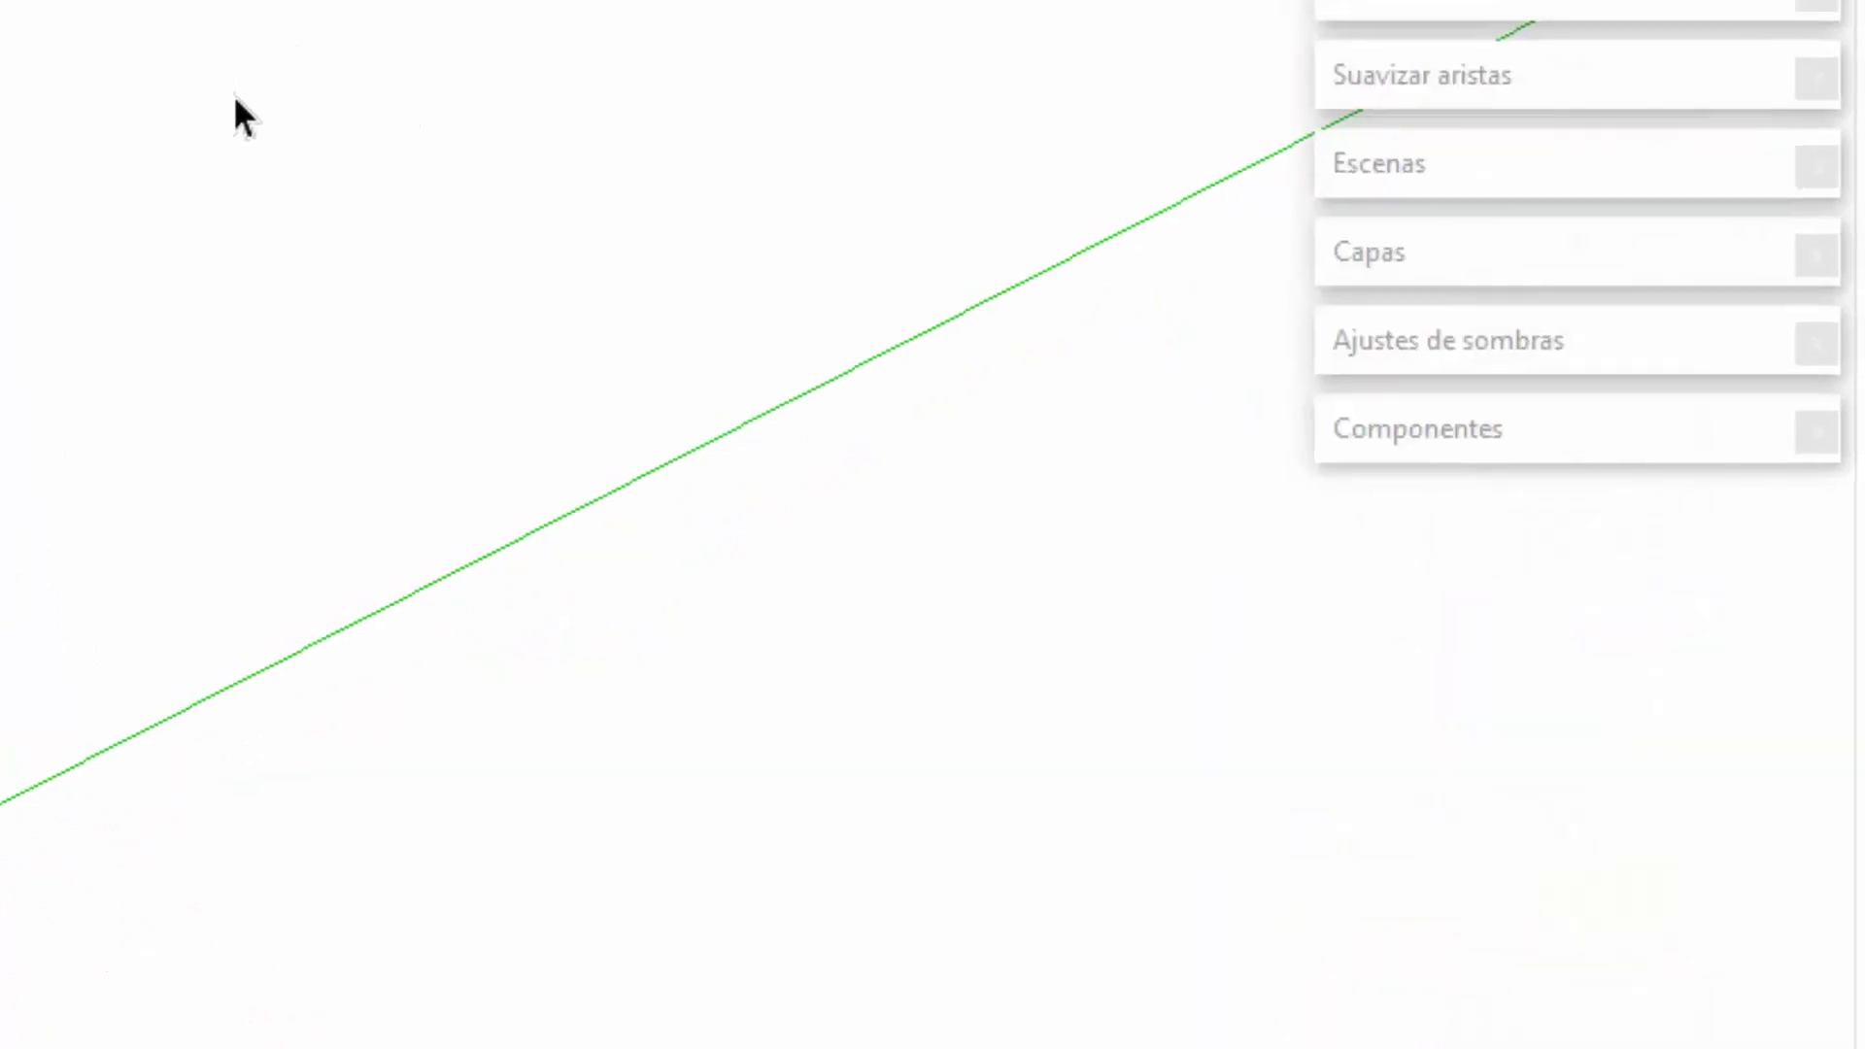
pyautogui.click(241, 39)
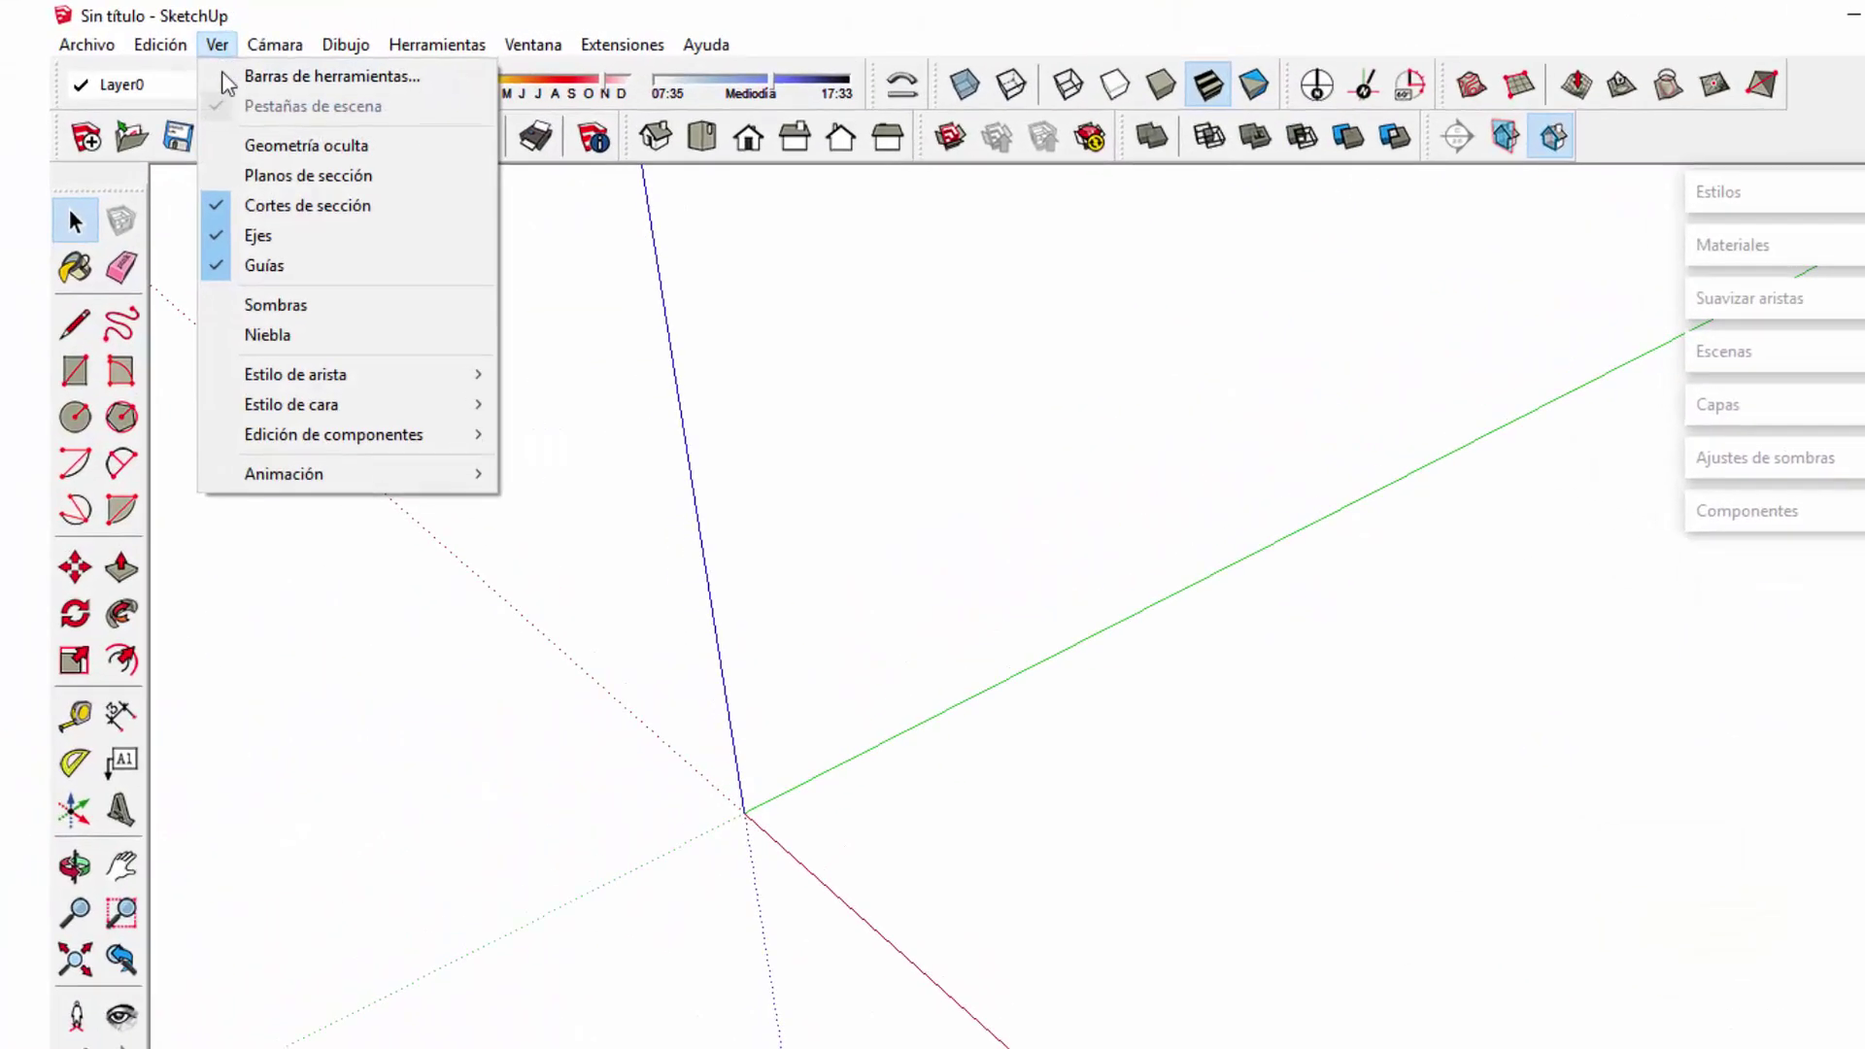
pyautogui.click(292, 71)
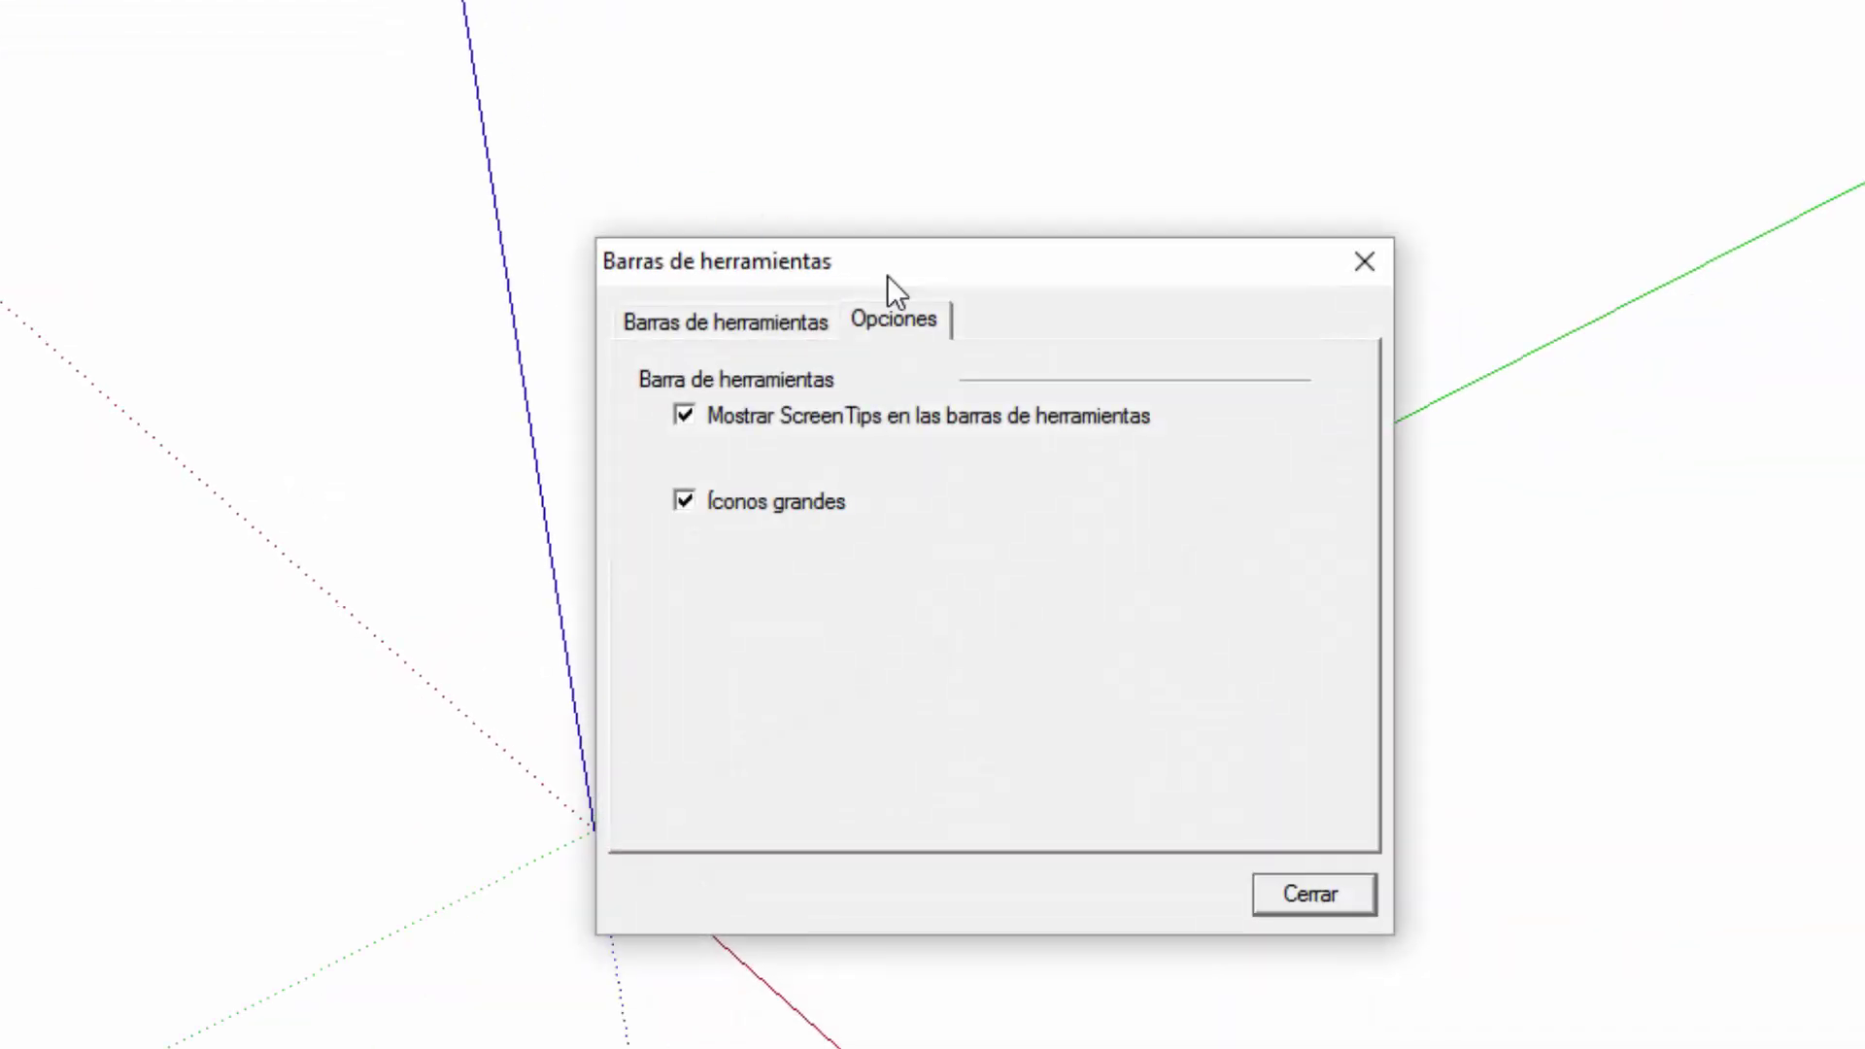
pyautogui.click(788, 321)
pyautogui.moveTo(1040, 470); pyautogui.dragTo(1050, 393)
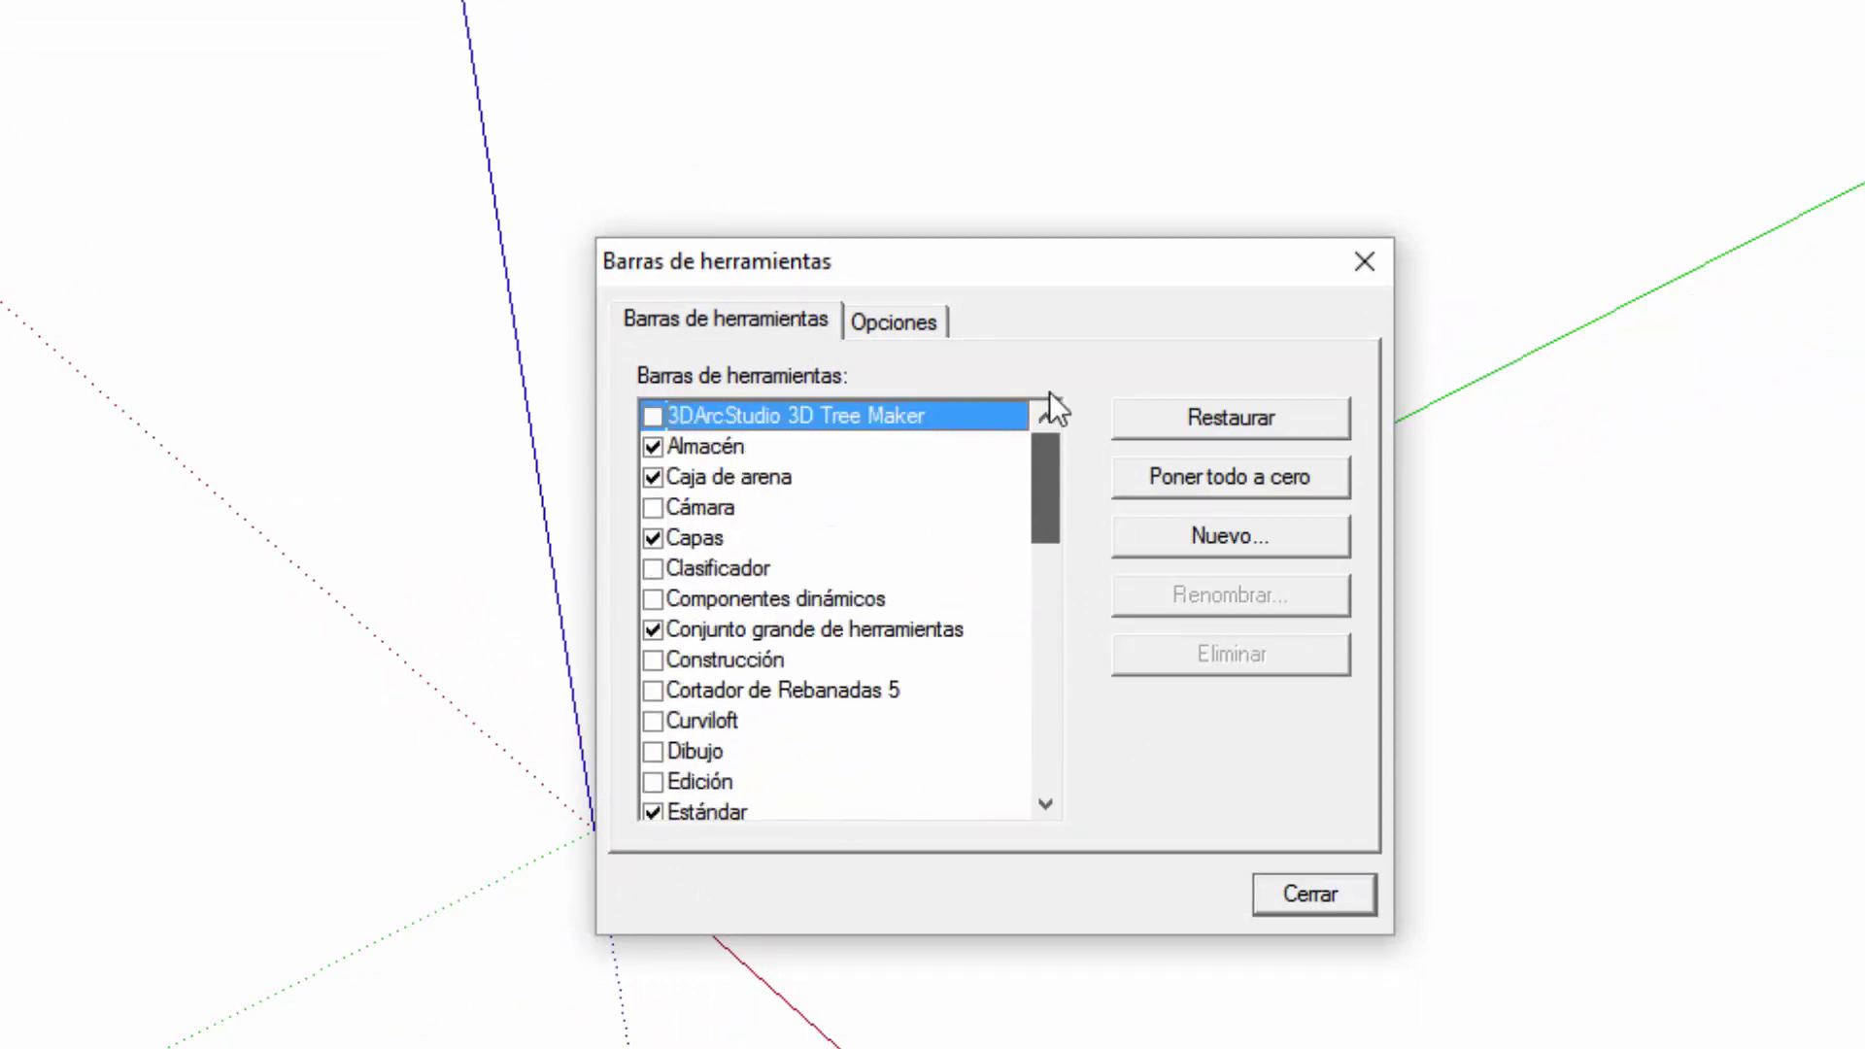
pyautogui.moveTo(1036, 476); pyautogui.dragTo(1058, 627)
pyautogui.click(691, 454)
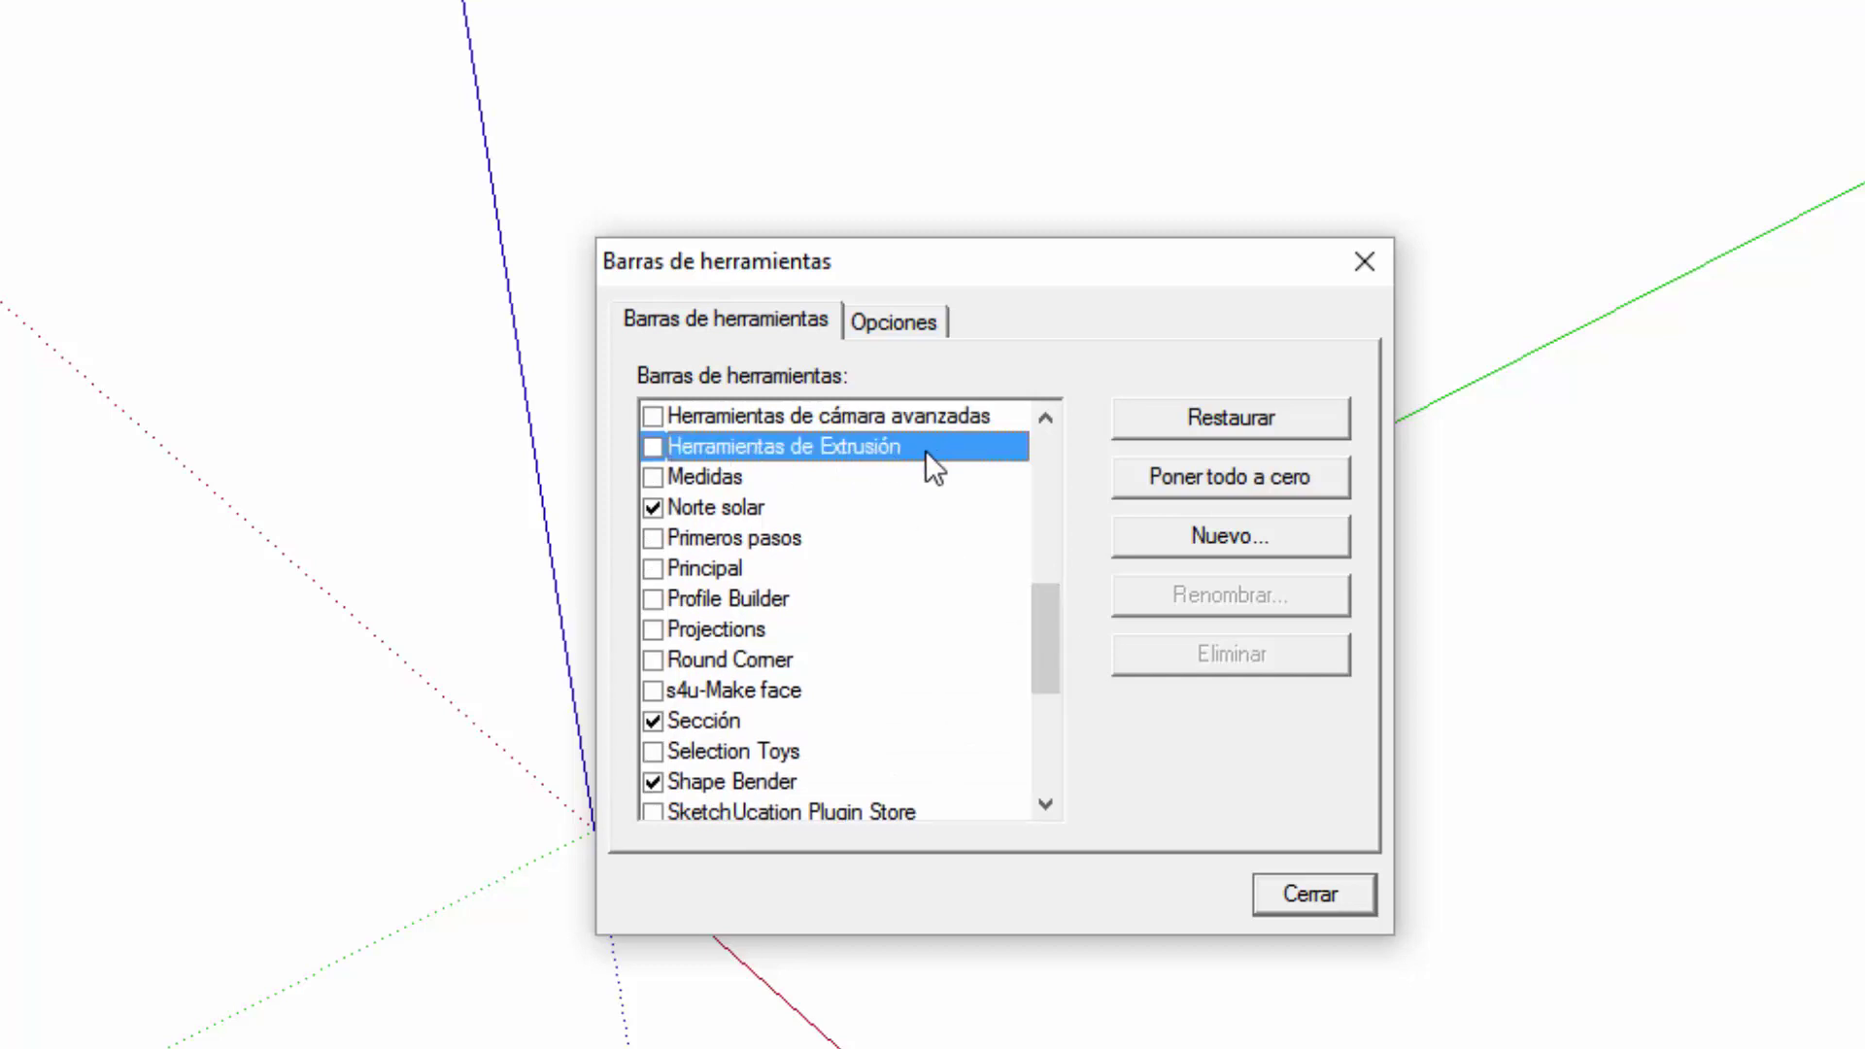
pyautogui.click(652, 447)
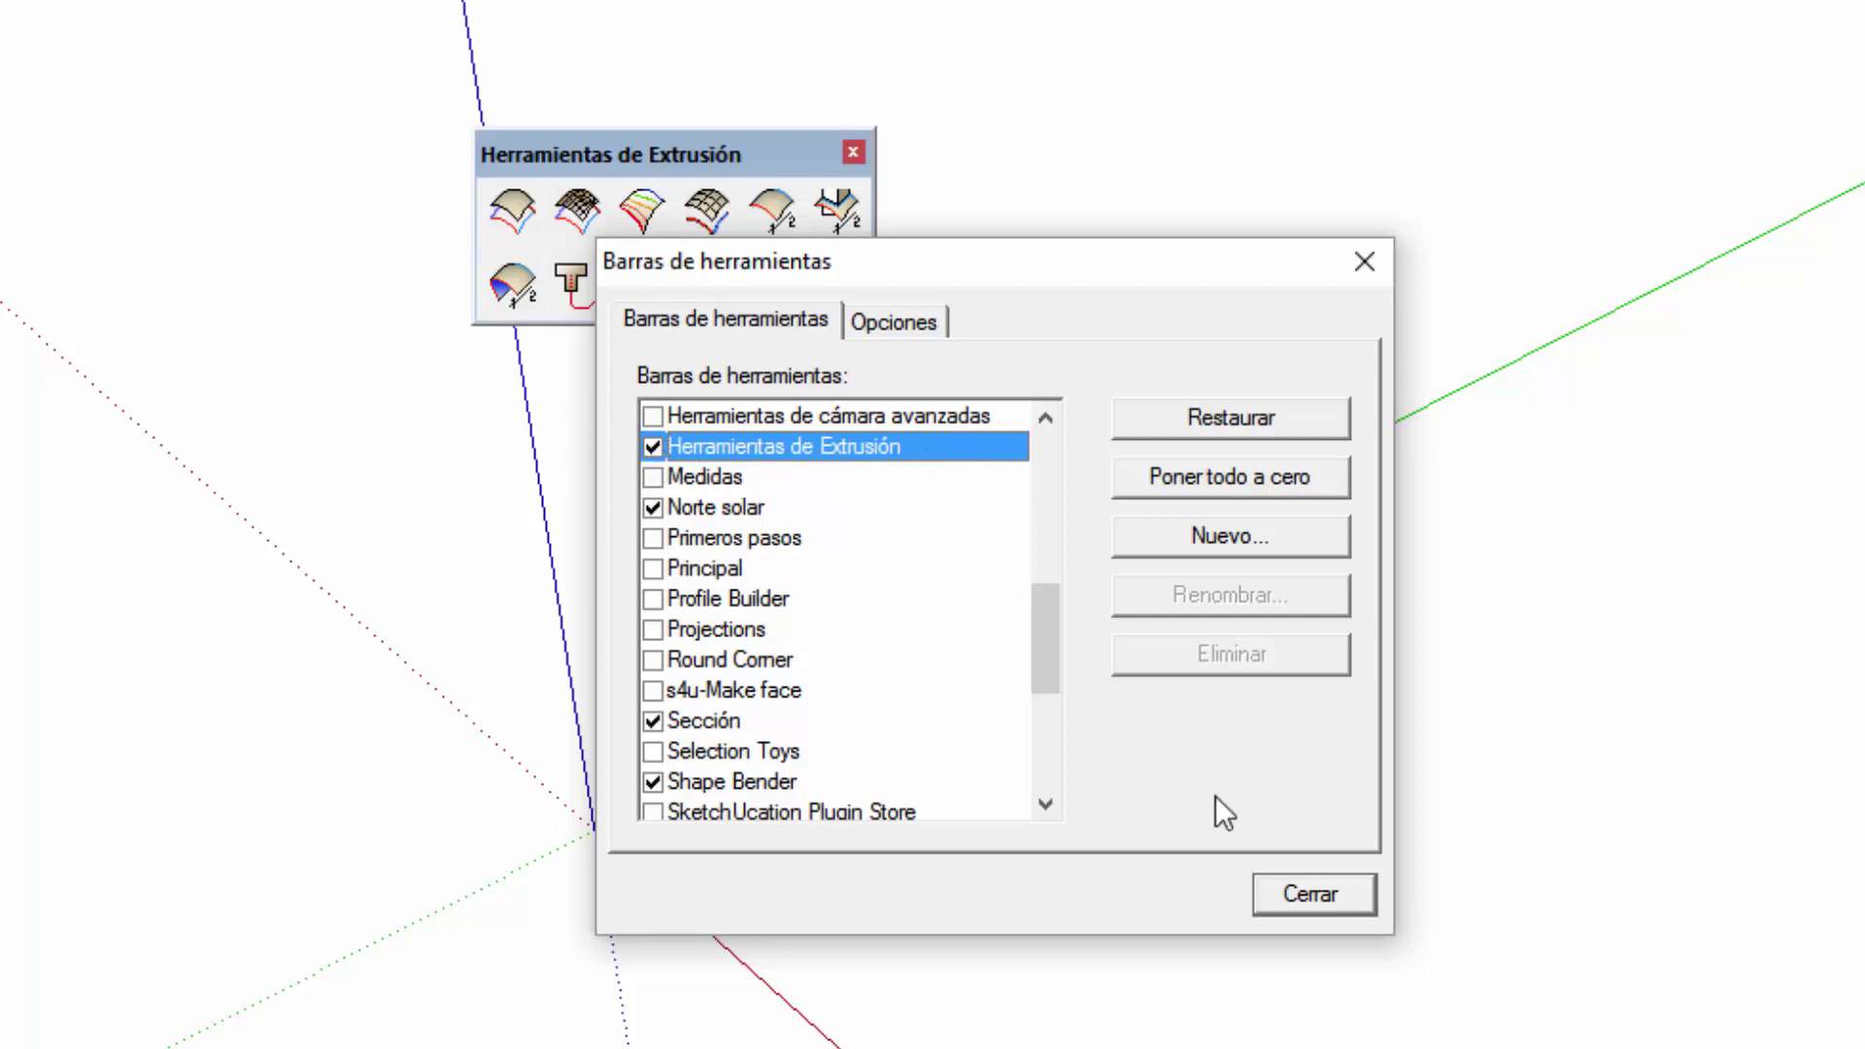
pyautogui.click(1313, 894)
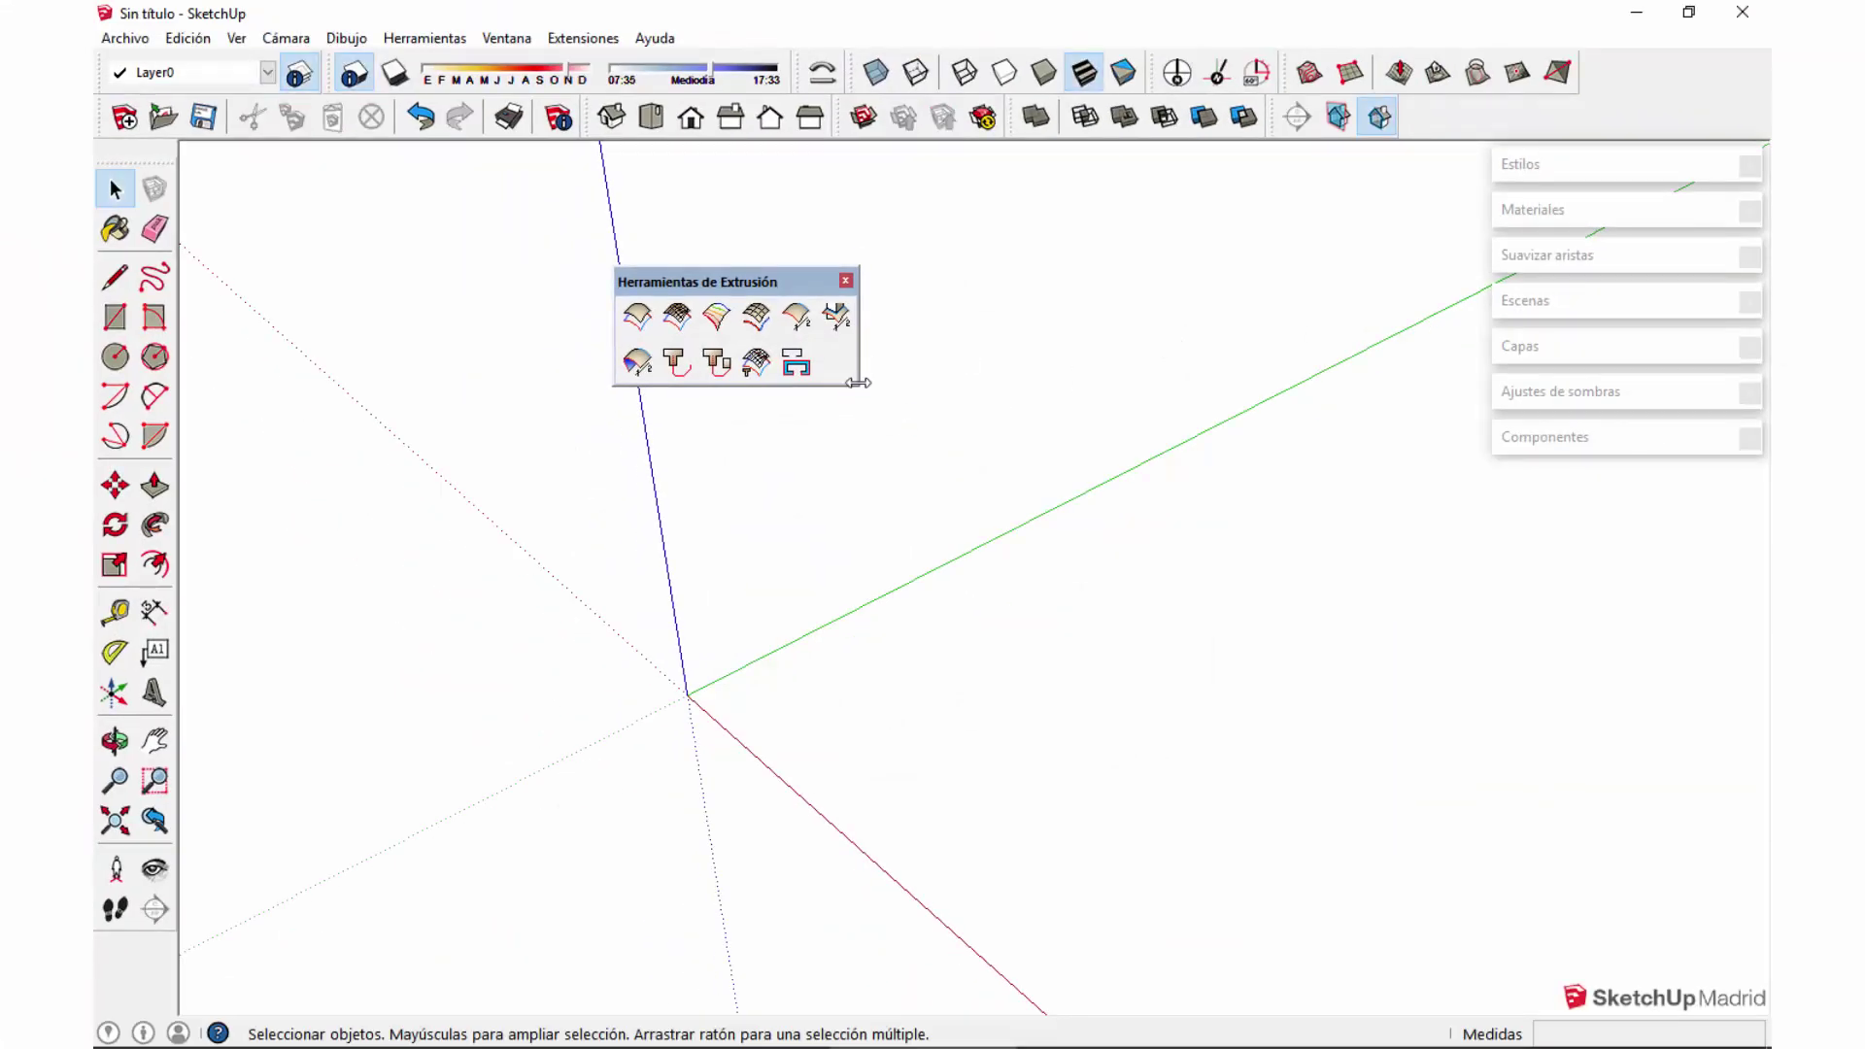
# Step: Reshape the floating Herramientas de Extrusión toolbar into a single row and place it near the upper edge of the drawing area
pyautogui.moveTo(853, 384); pyautogui.dragTo(853, 340)
pyautogui.moveTo(782, 281); pyautogui.dragTo(1134, 176)
pyautogui.moveTo(1264, 557); pyautogui.dragTo(879, 543, button='middle')
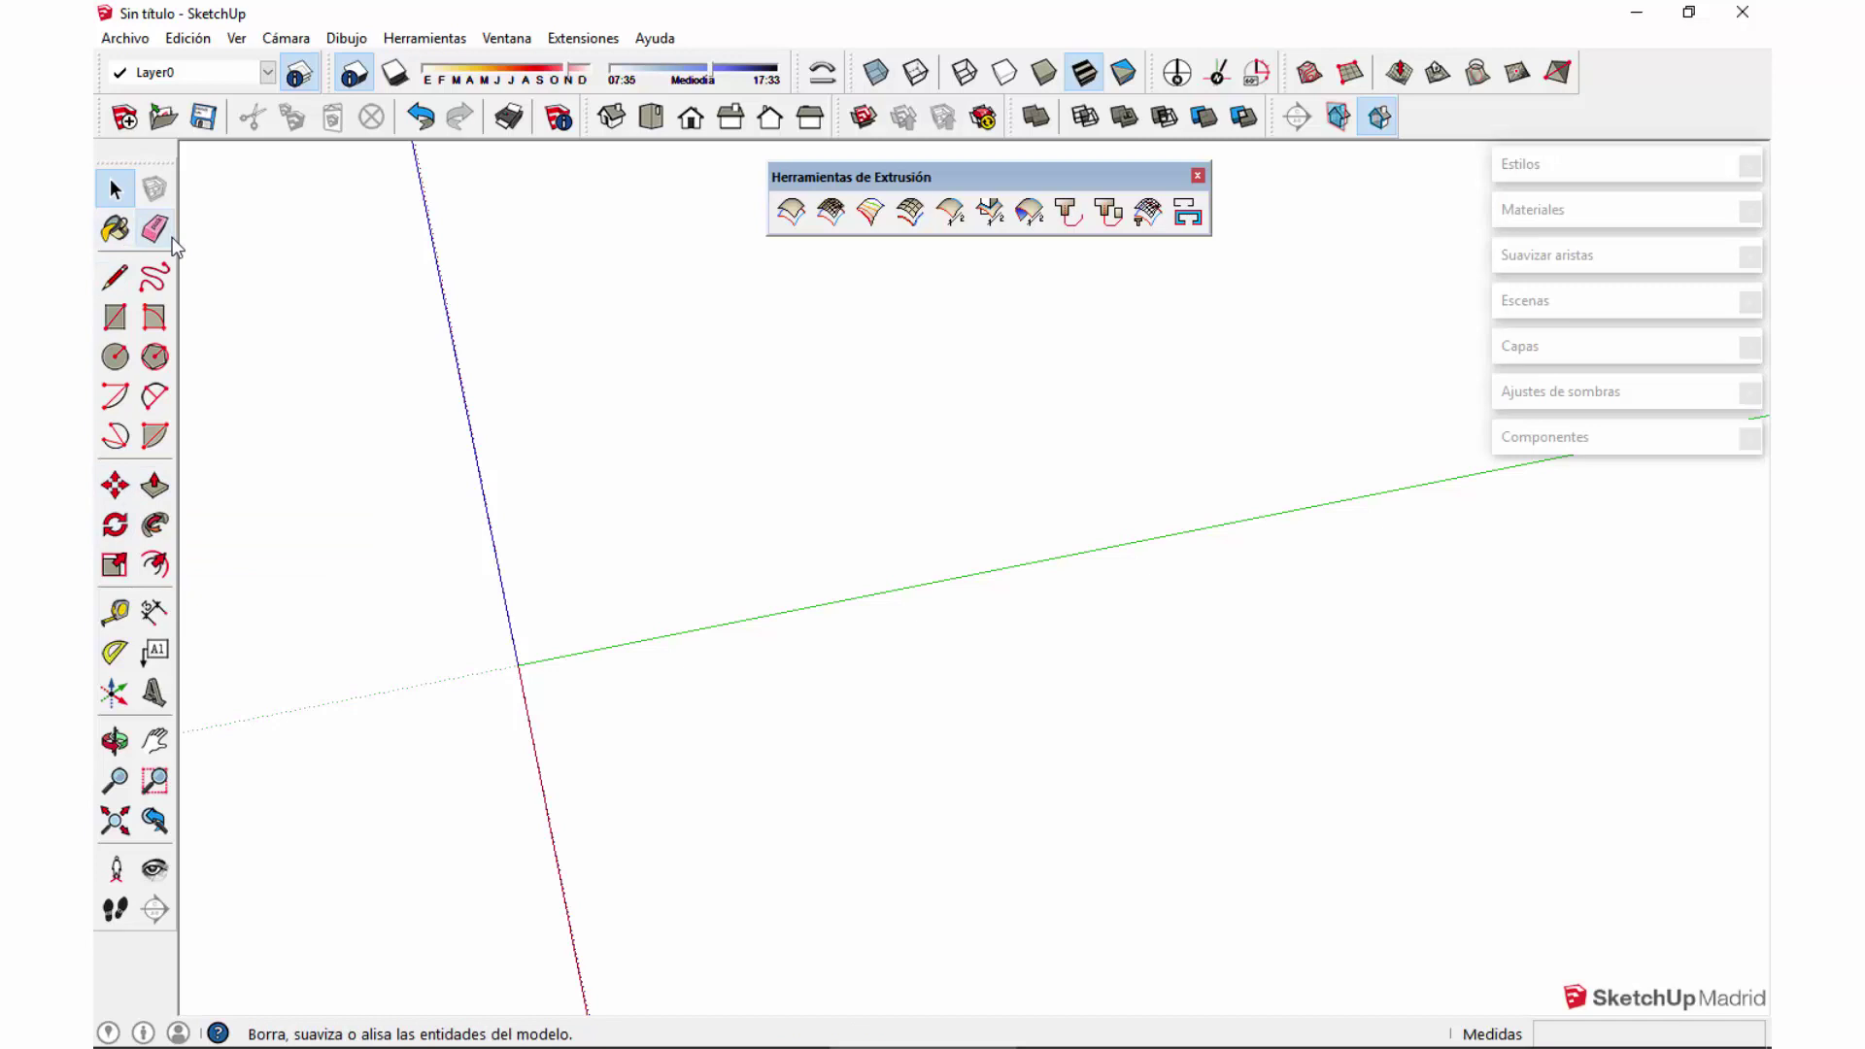
pyautogui.moveTo(906, 176); pyautogui.dragTo(800, 187)
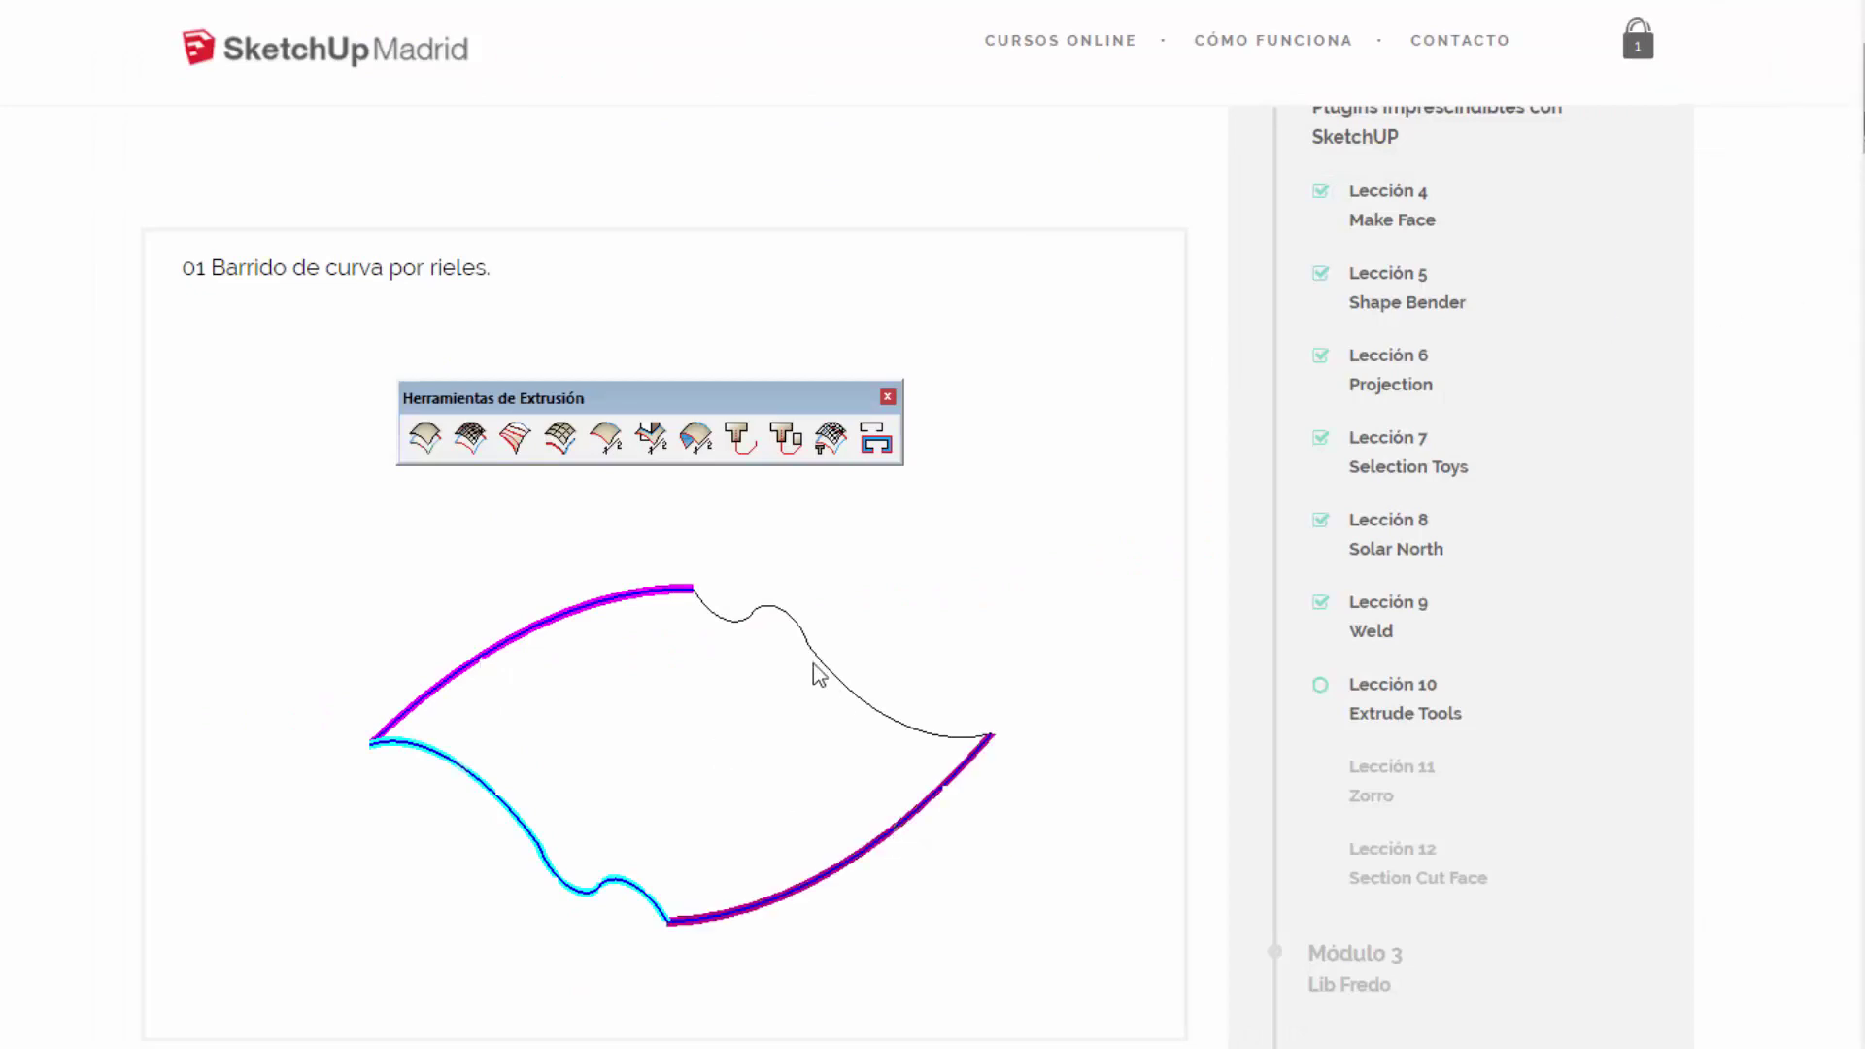
# Step: Switch to the lesson page and examine the examples for 01 Barrido de curva por rieles and 02 Barrido de curva por rieles para red
pyautogui.scroll(-2, 660, 583)
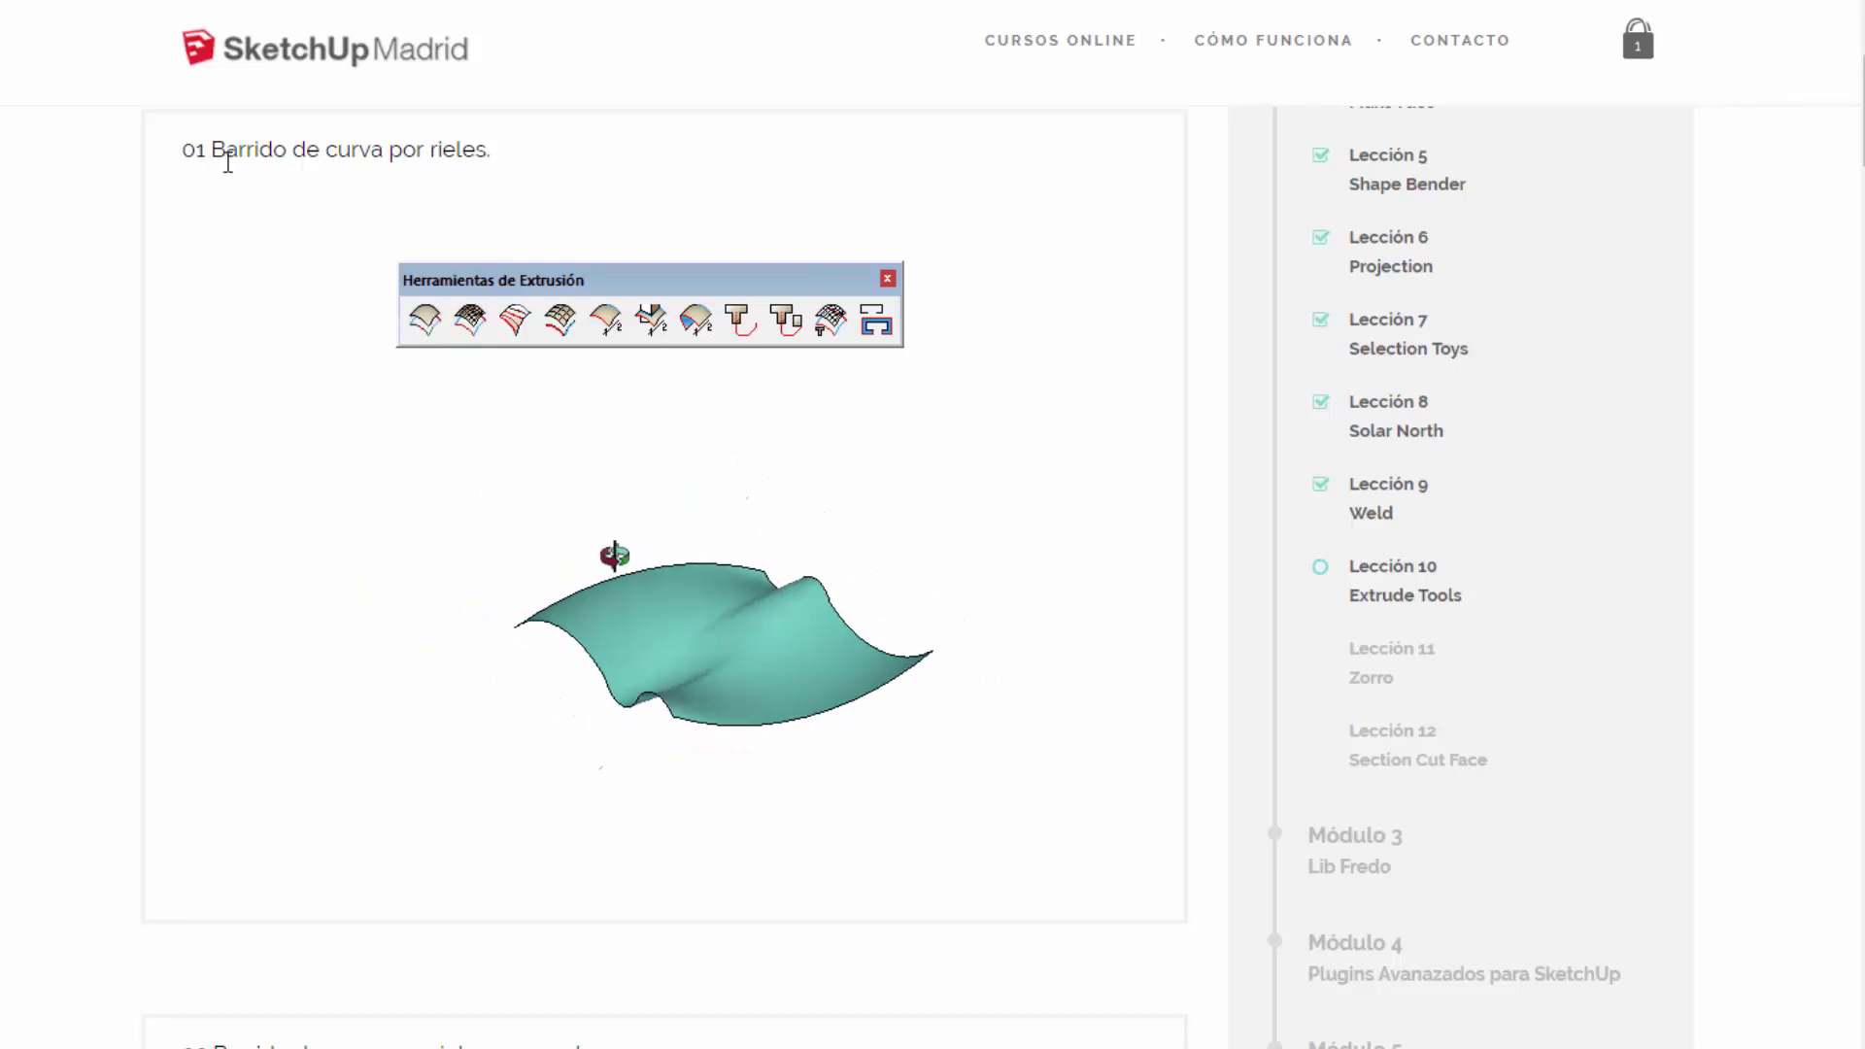
pyautogui.doubleClick(190, 150)
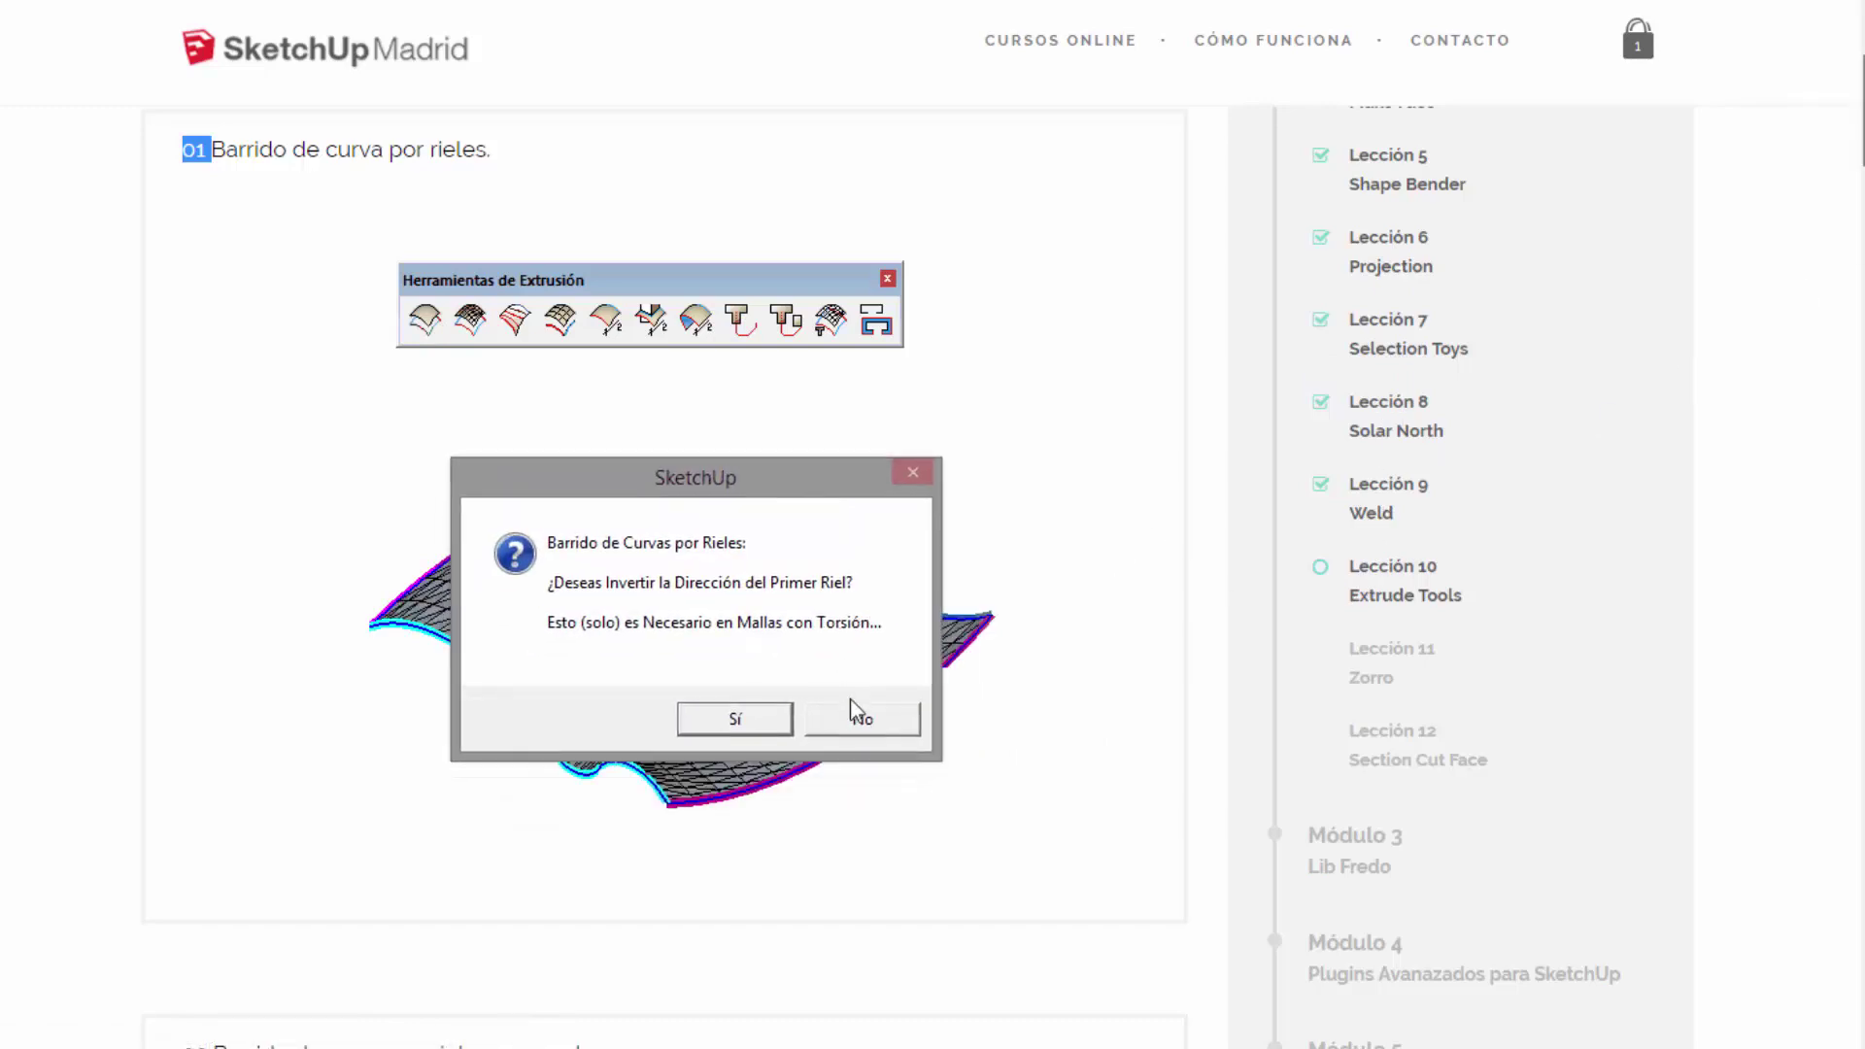
pyautogui.scroll(-8, 932, 583)
pyautogui.scroll(-1, 1371, 749)
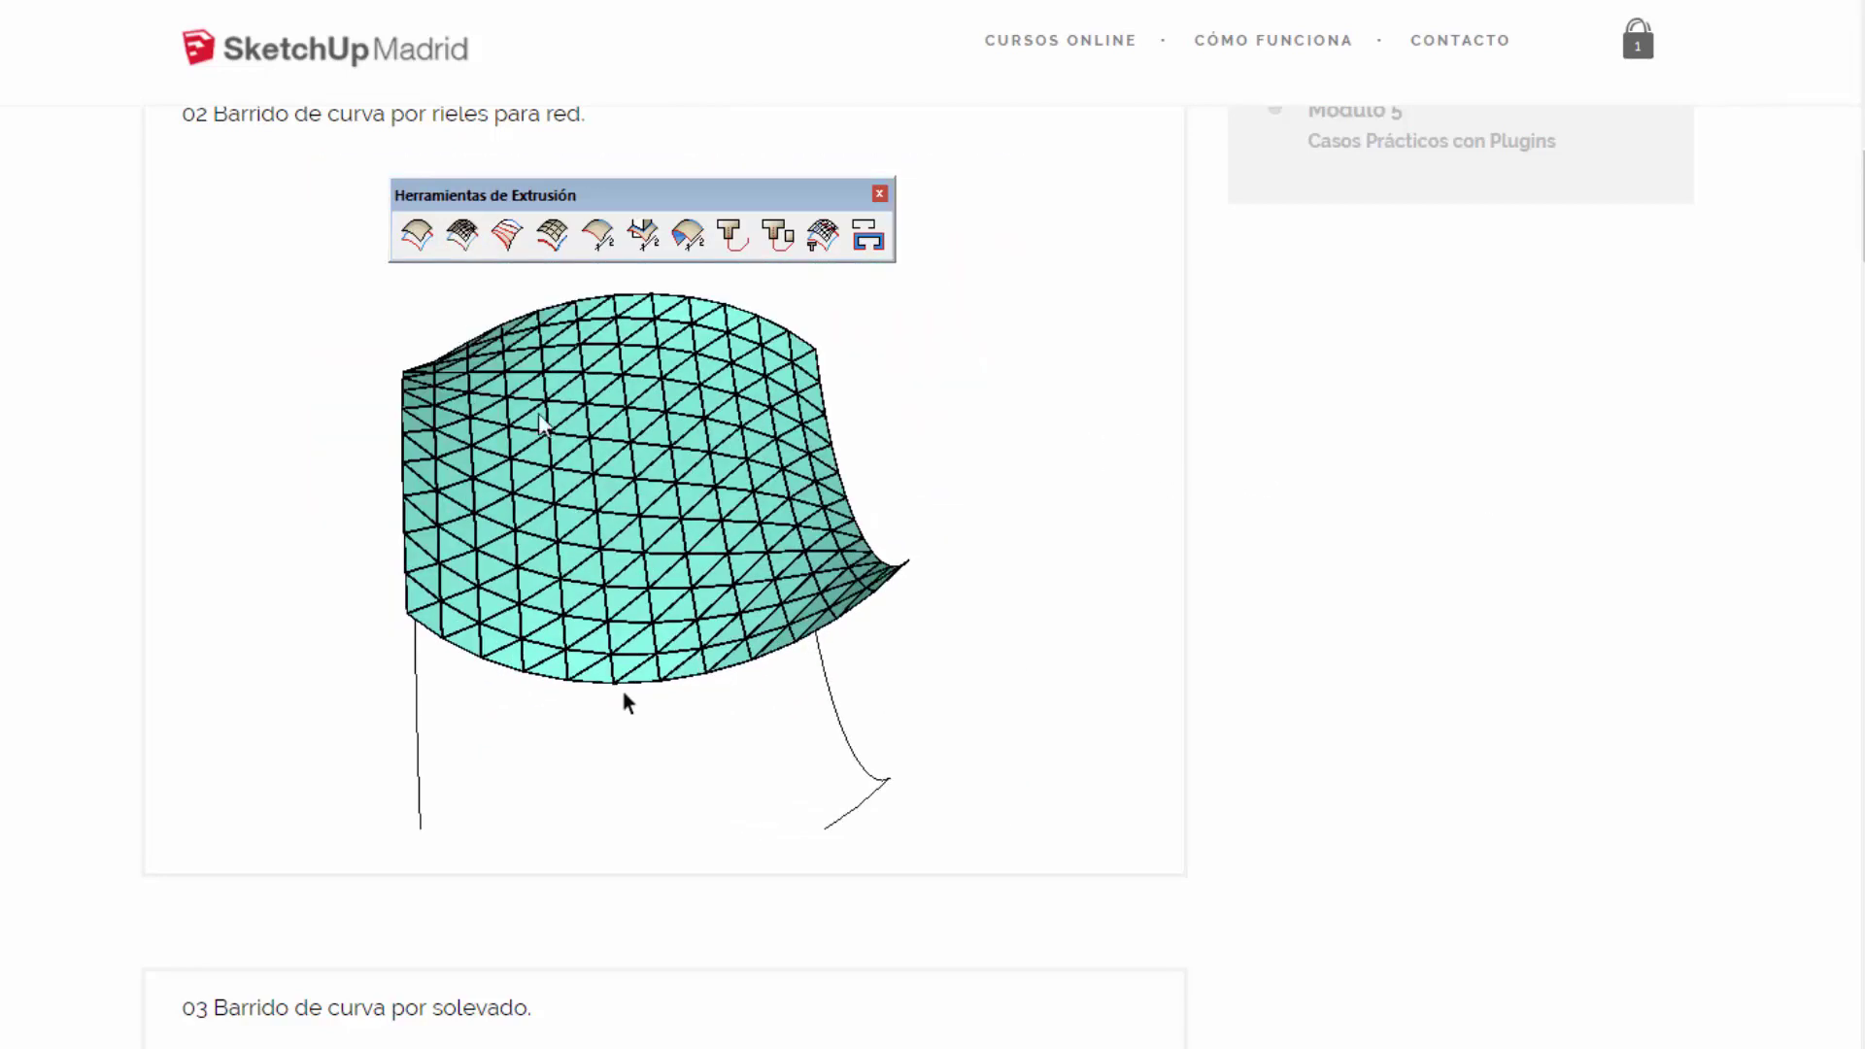
pyautogui.scroll(1, 1844, 216)
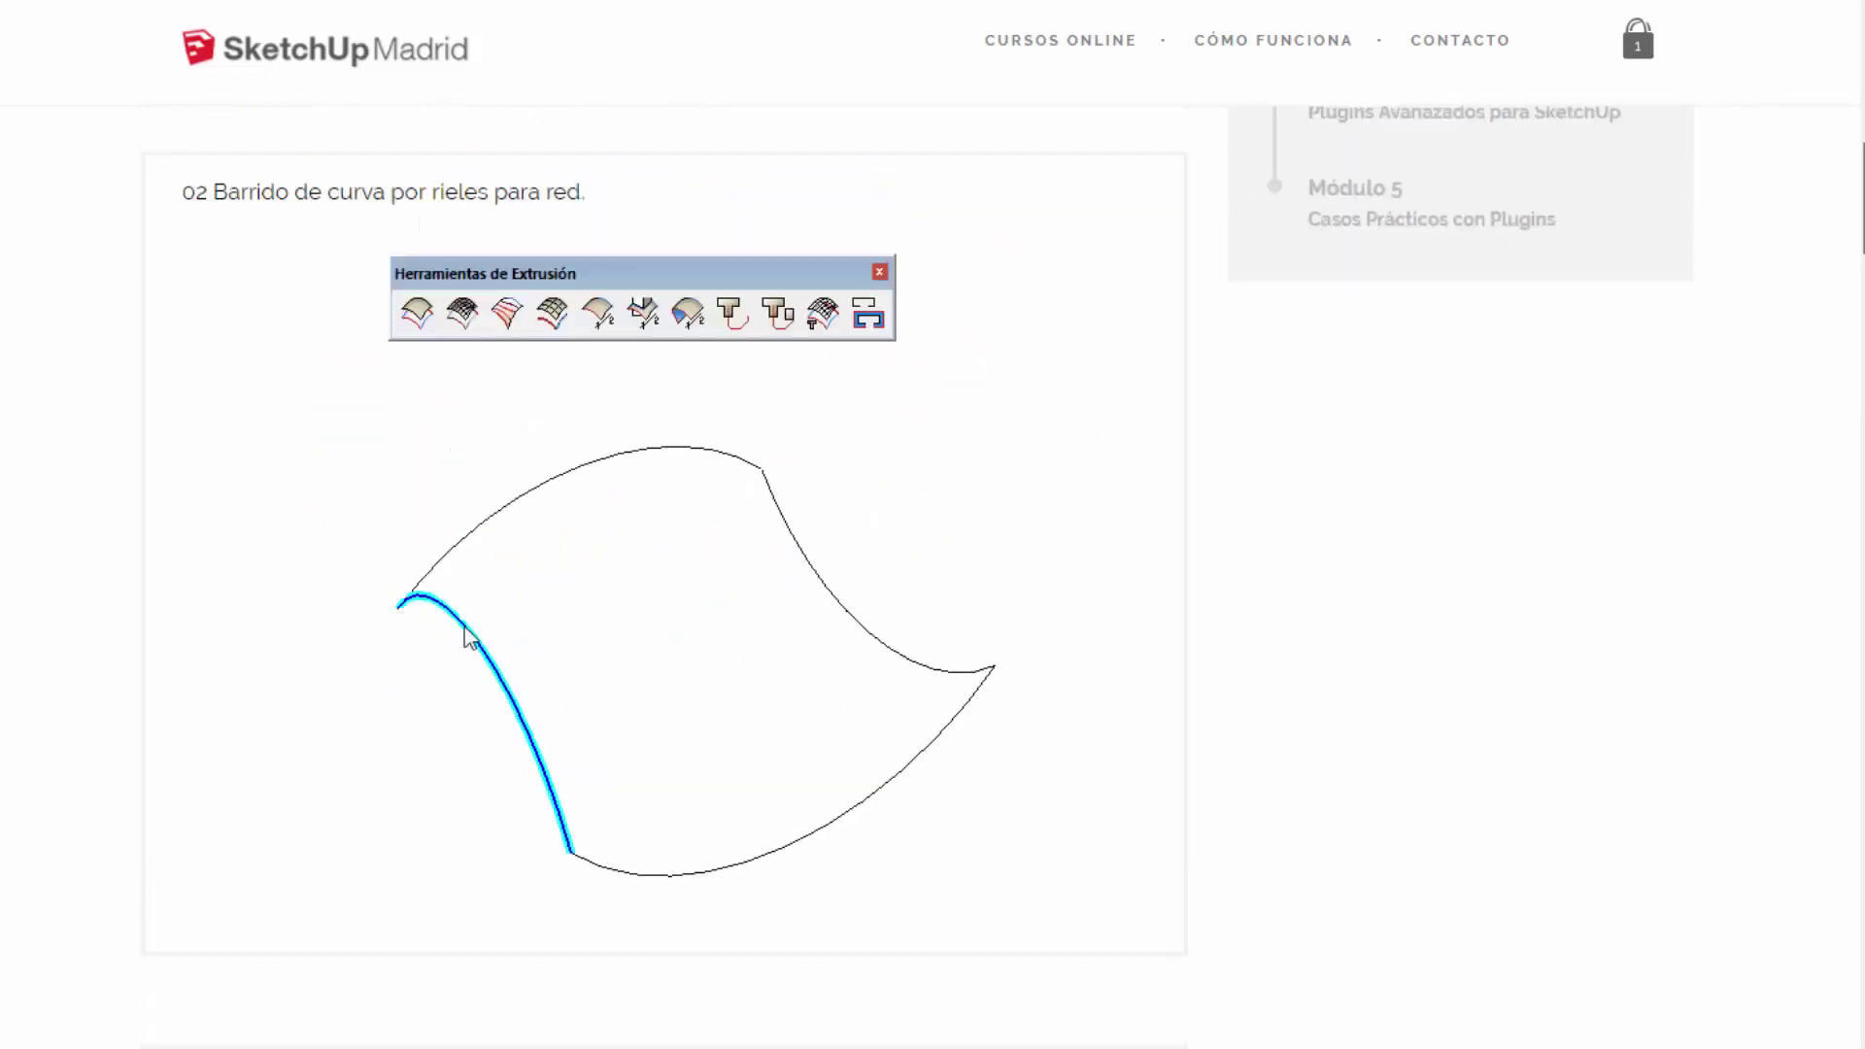
pyautogui.scroll(3, 1845, 216)
pyautogui.scroll(3, 1844, 216)
pyautogui.scroll(-5, 1844, 217)
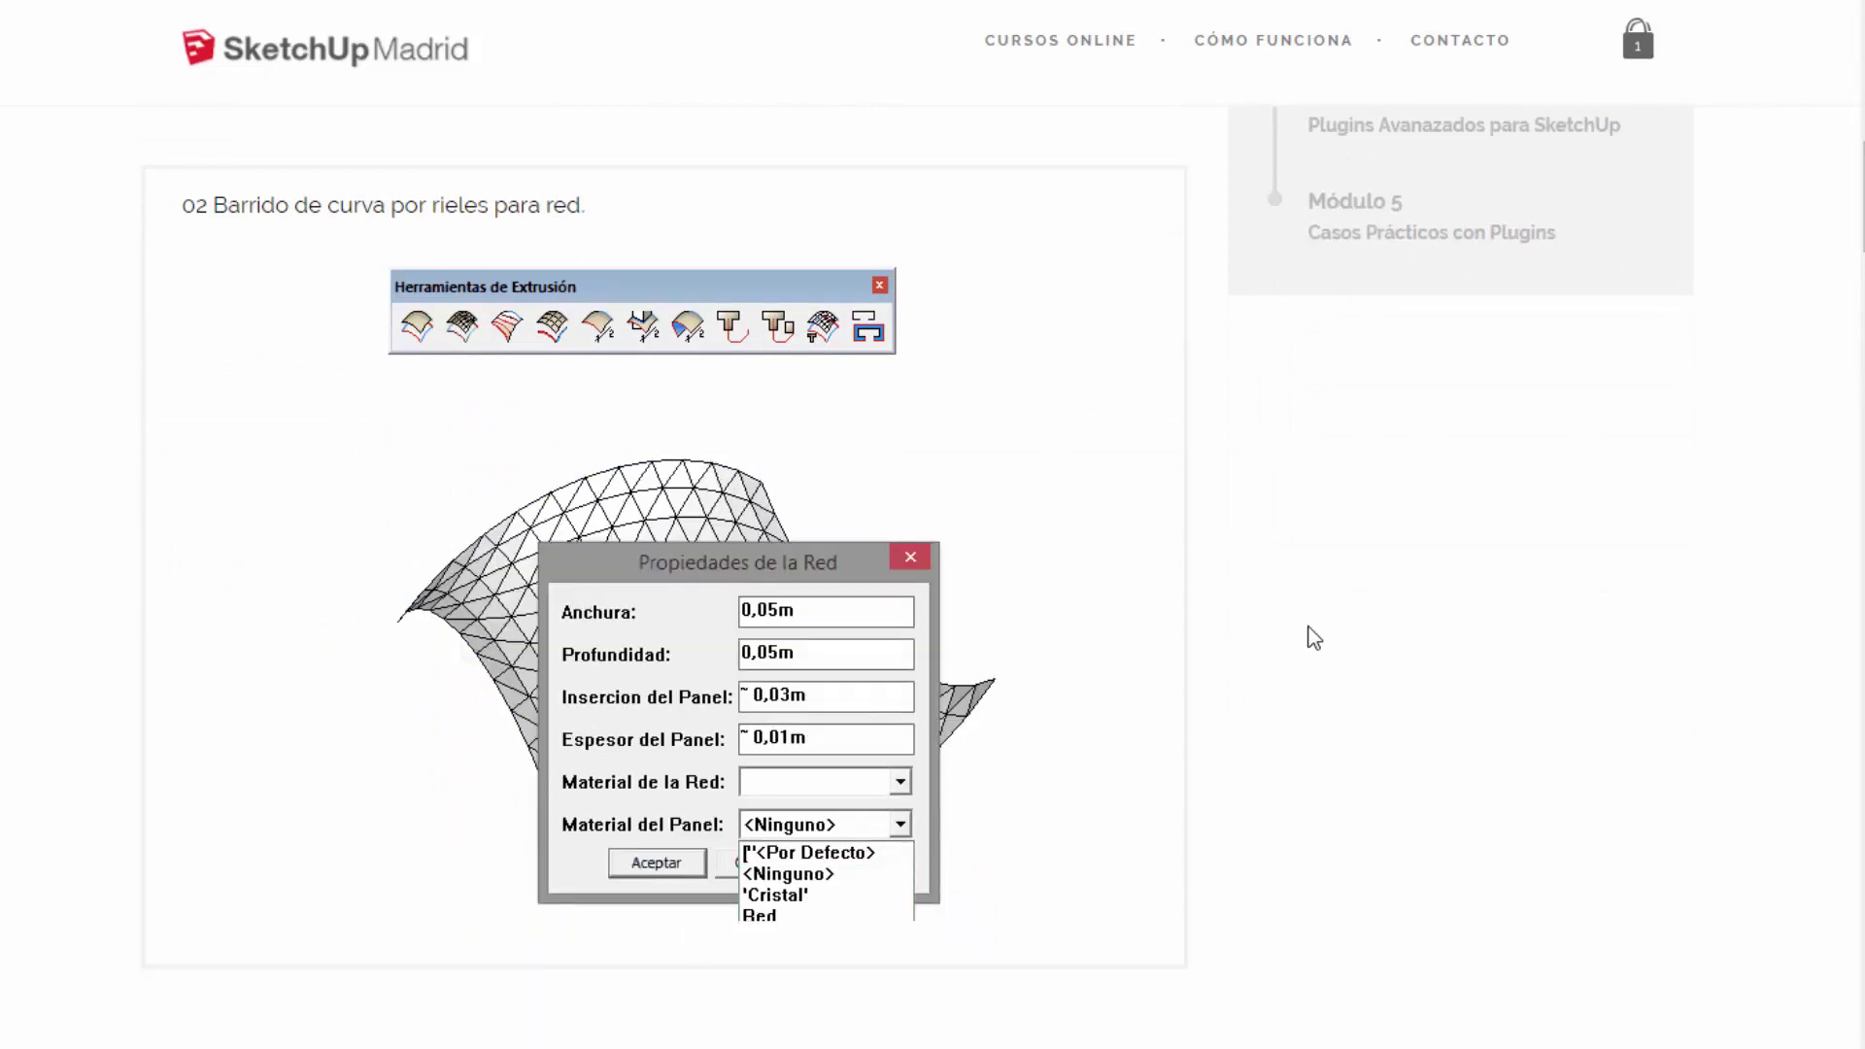
pyautogui.scroll(8, 1313, 637)
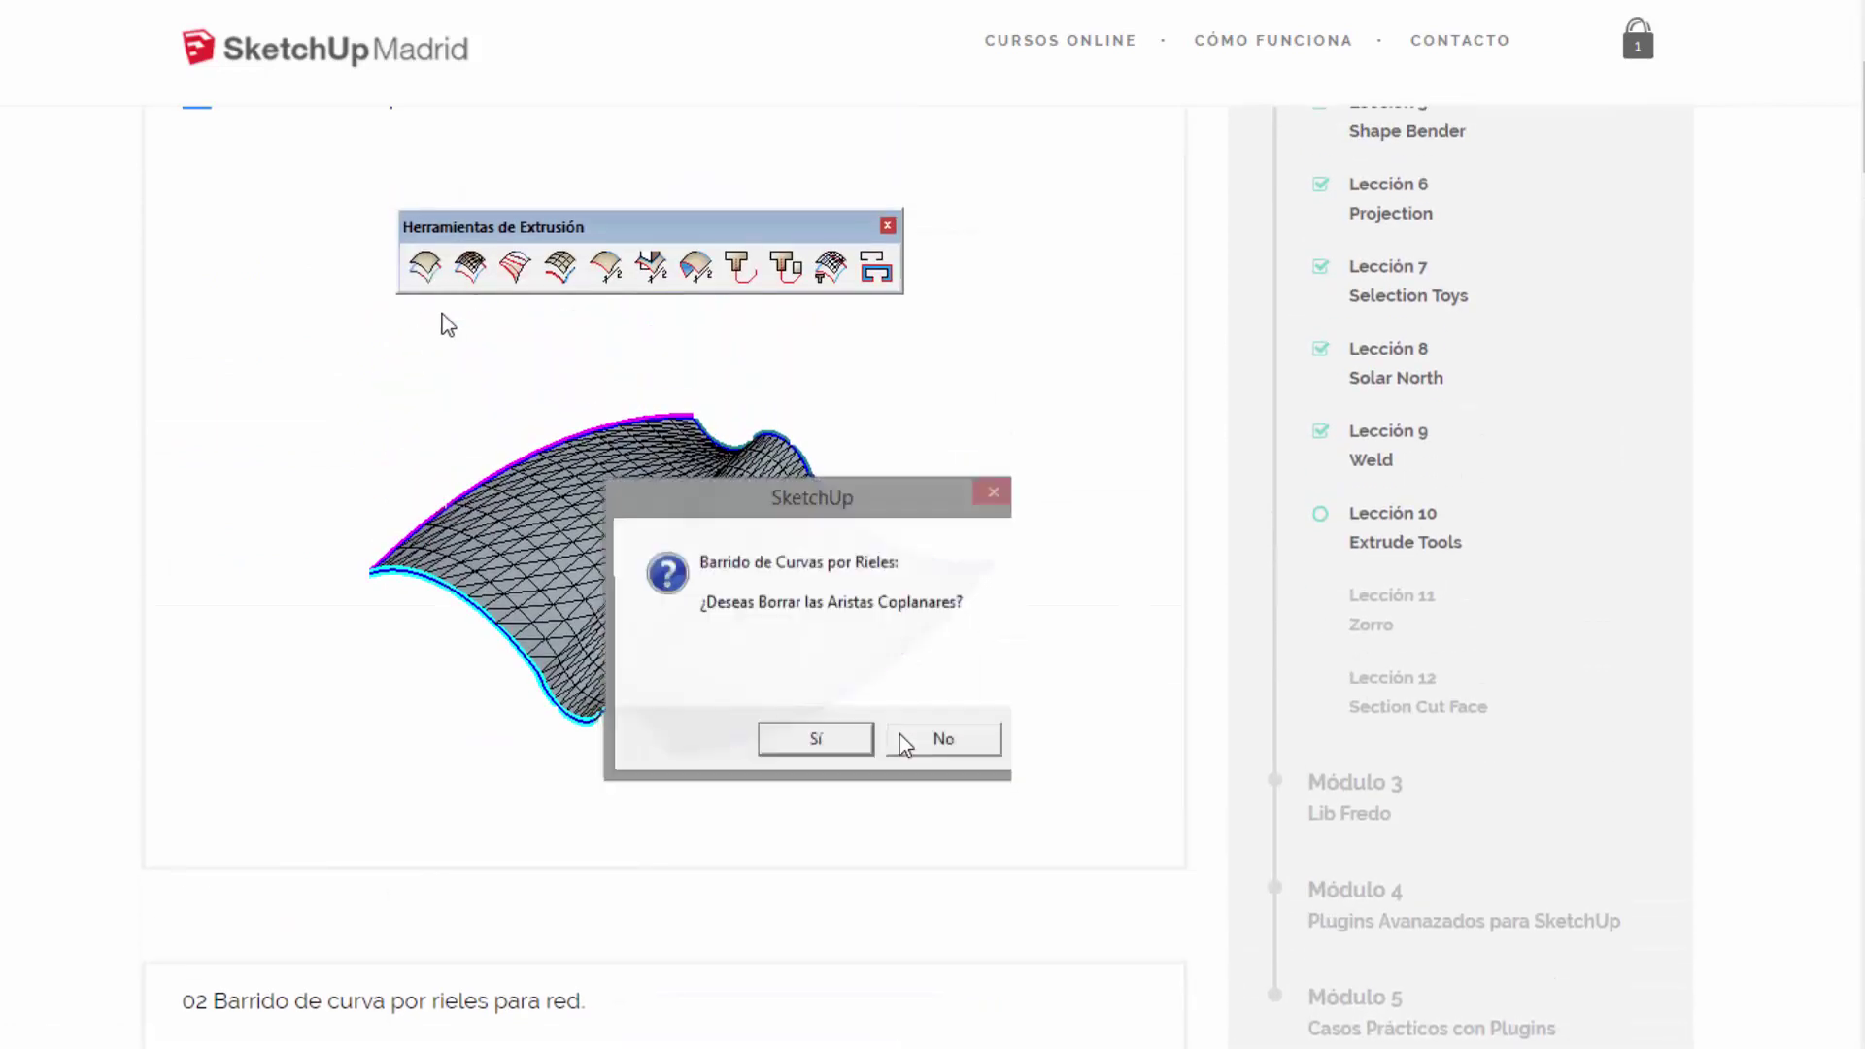
pyautogui.scroll(2, 922, 879)
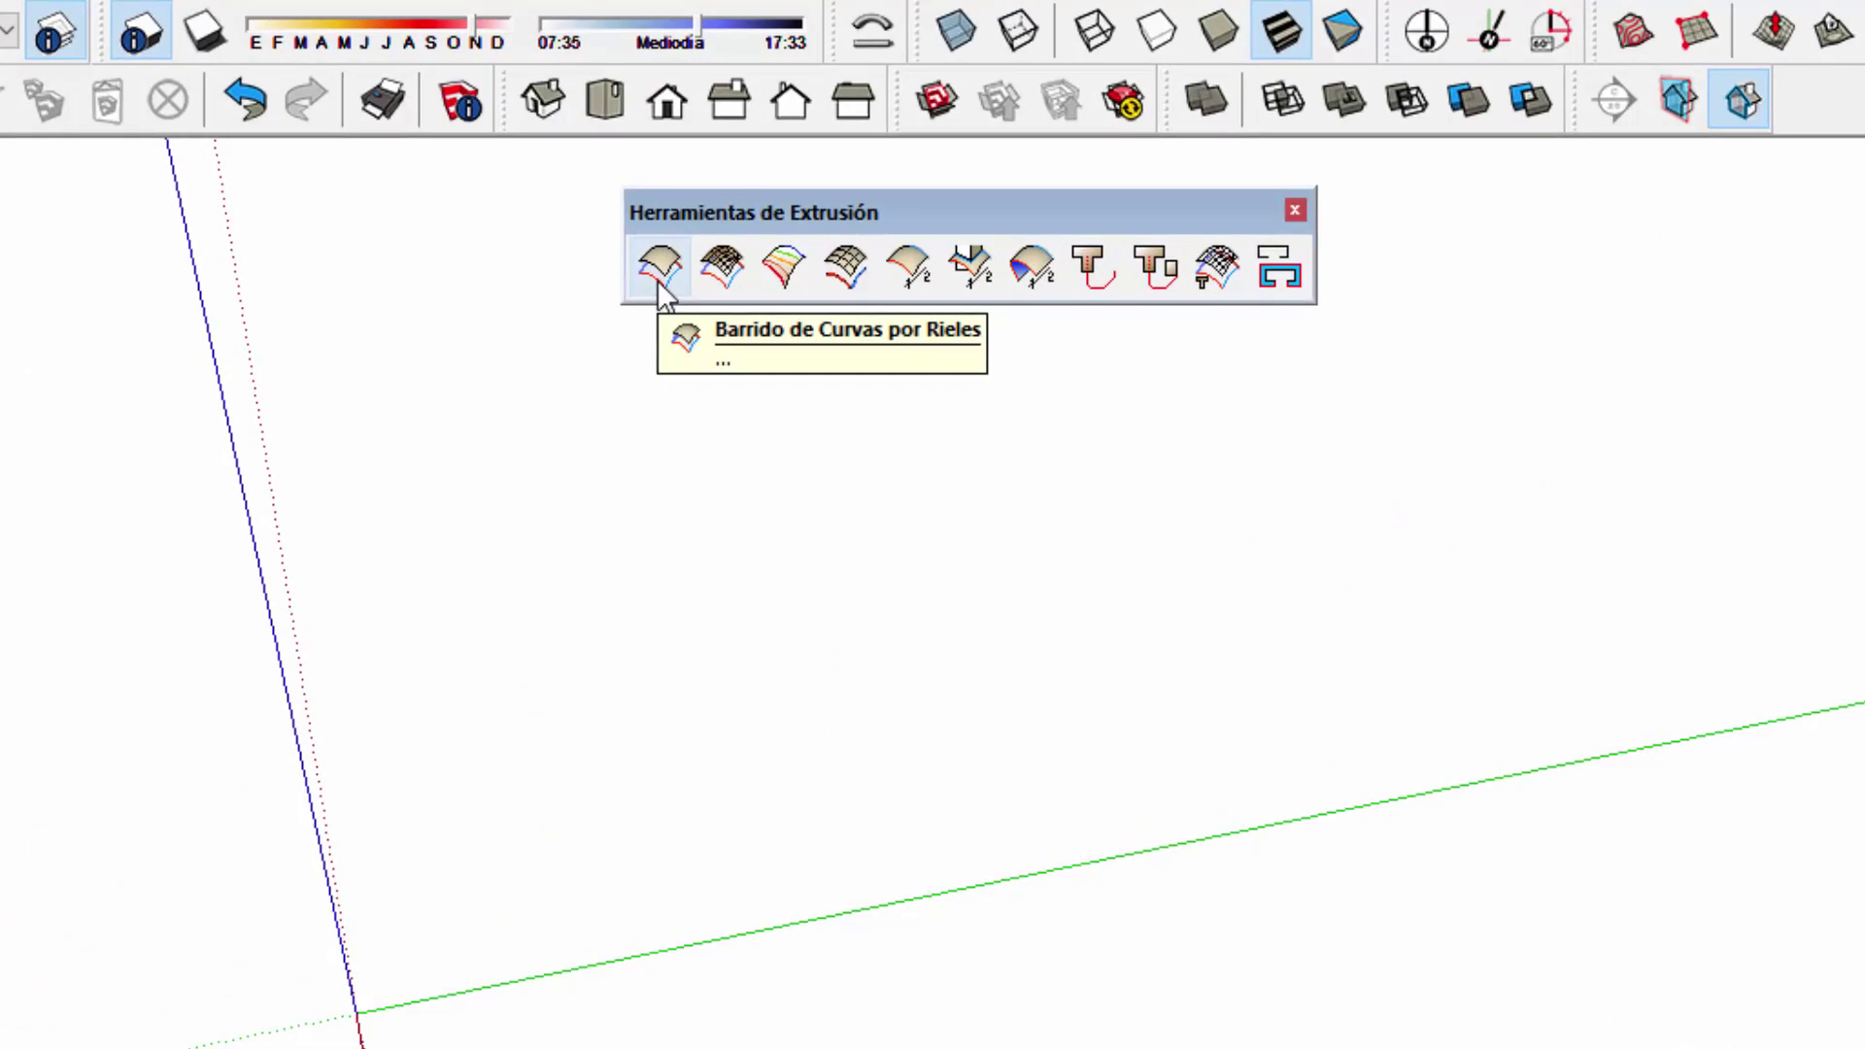
# Step: Switch to SketchUp, draw a ground rectangle about 29.3 by 31.3 m beside the axes, and push/pull it up about 7.9 m into a box
pyautogui.moveTo(803, 1011)
pyautogui.mouseDown(button='middle')
pyautogui.moveTo(1011, 882)
pyautogui.moveTo(887, 816)
pyautogui.moveTo(1169, 817)
pyautogui.moveTo(1105, 952)
pyautogui.moveTo(889, 807)
pyautogui.moveTo(914, 886)
pyautogui.mouseUp(button='middle')
pyautogui.press('r')
pyautogui.click(766, 877)
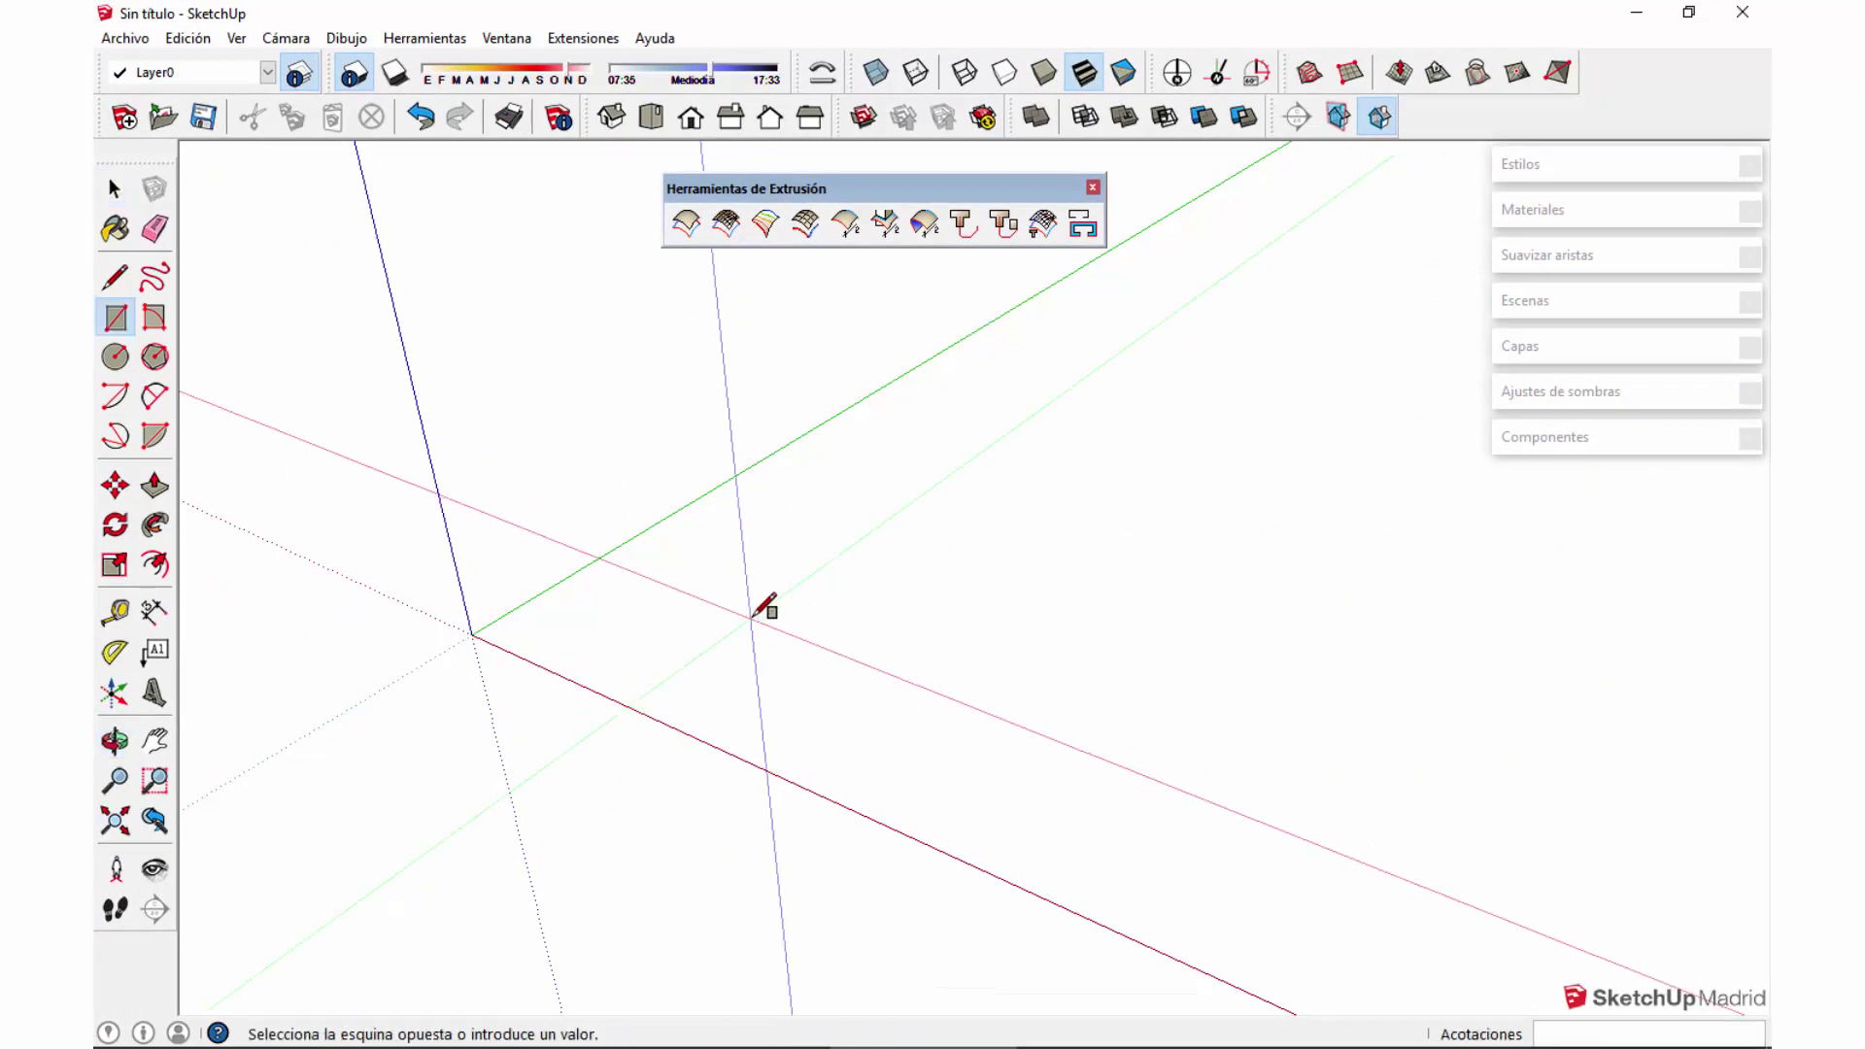
pyautogui.click(1354, 534)
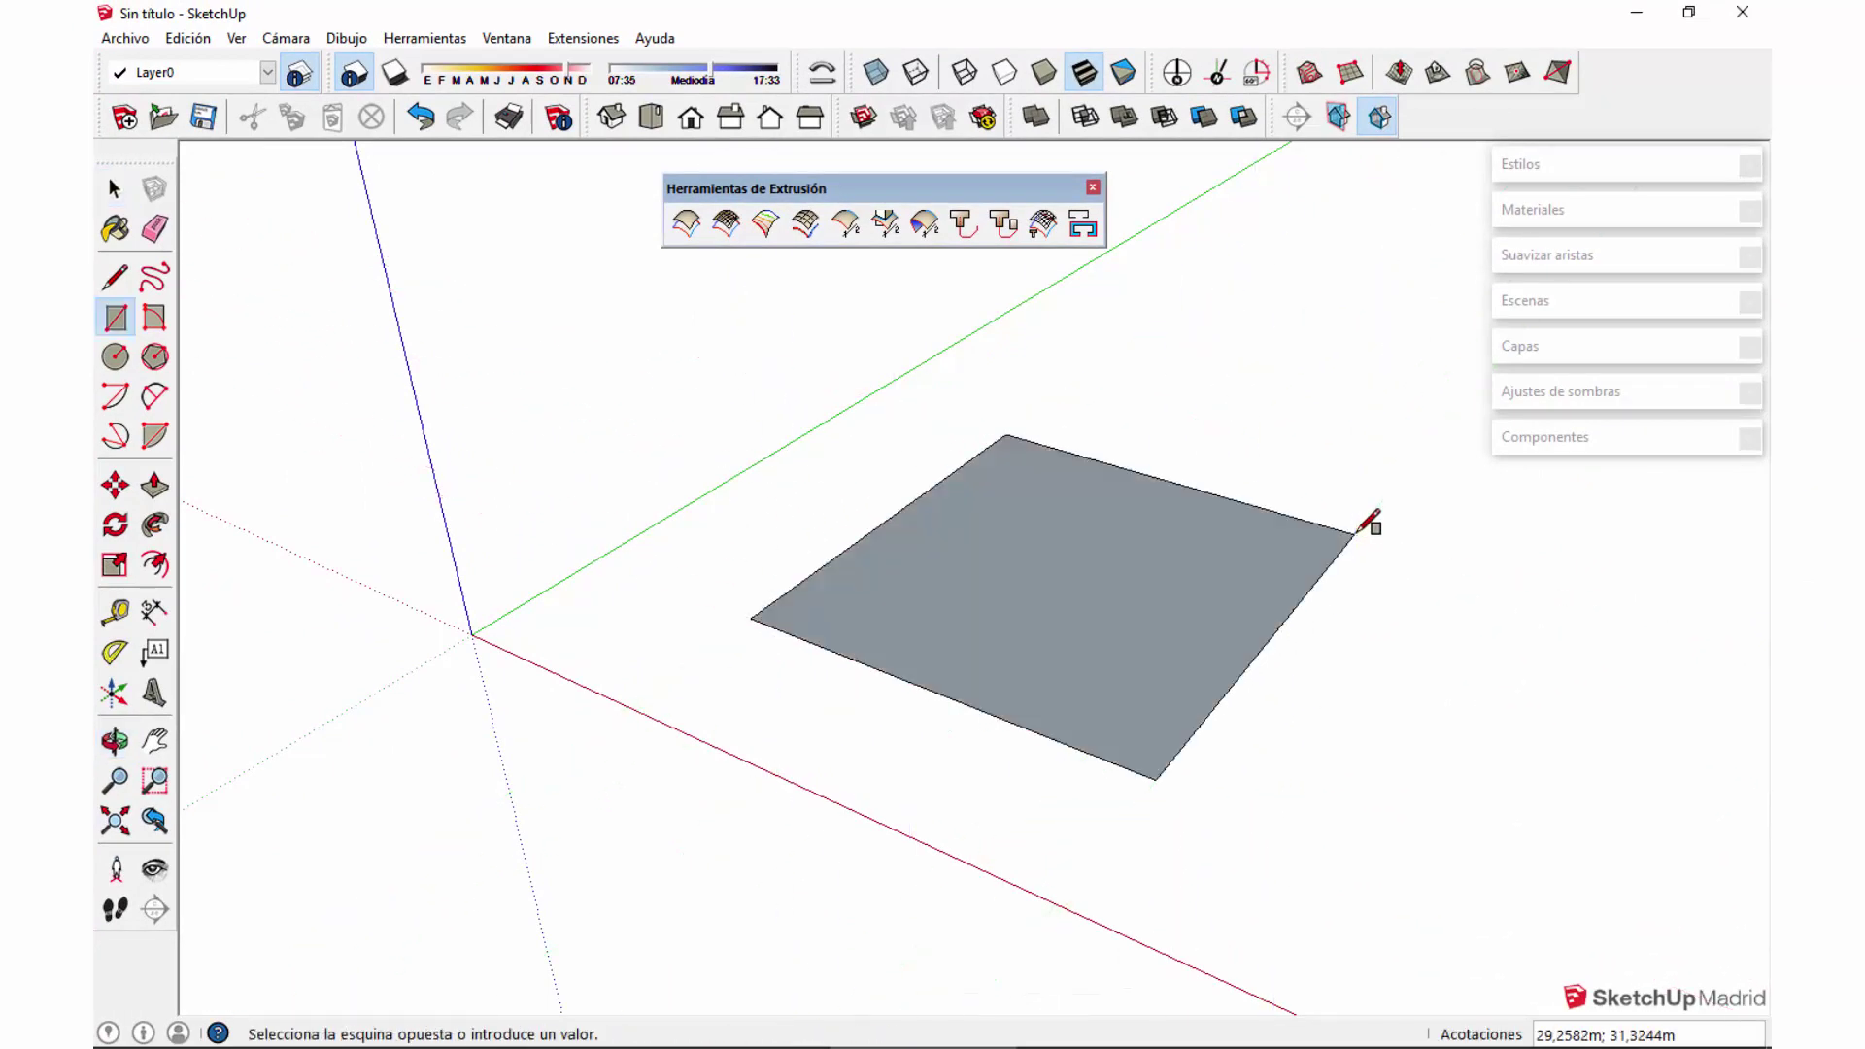
pyautogui.press('p')
pyautogui.click(1154, 680)
pyautogui.click(1132, 556)
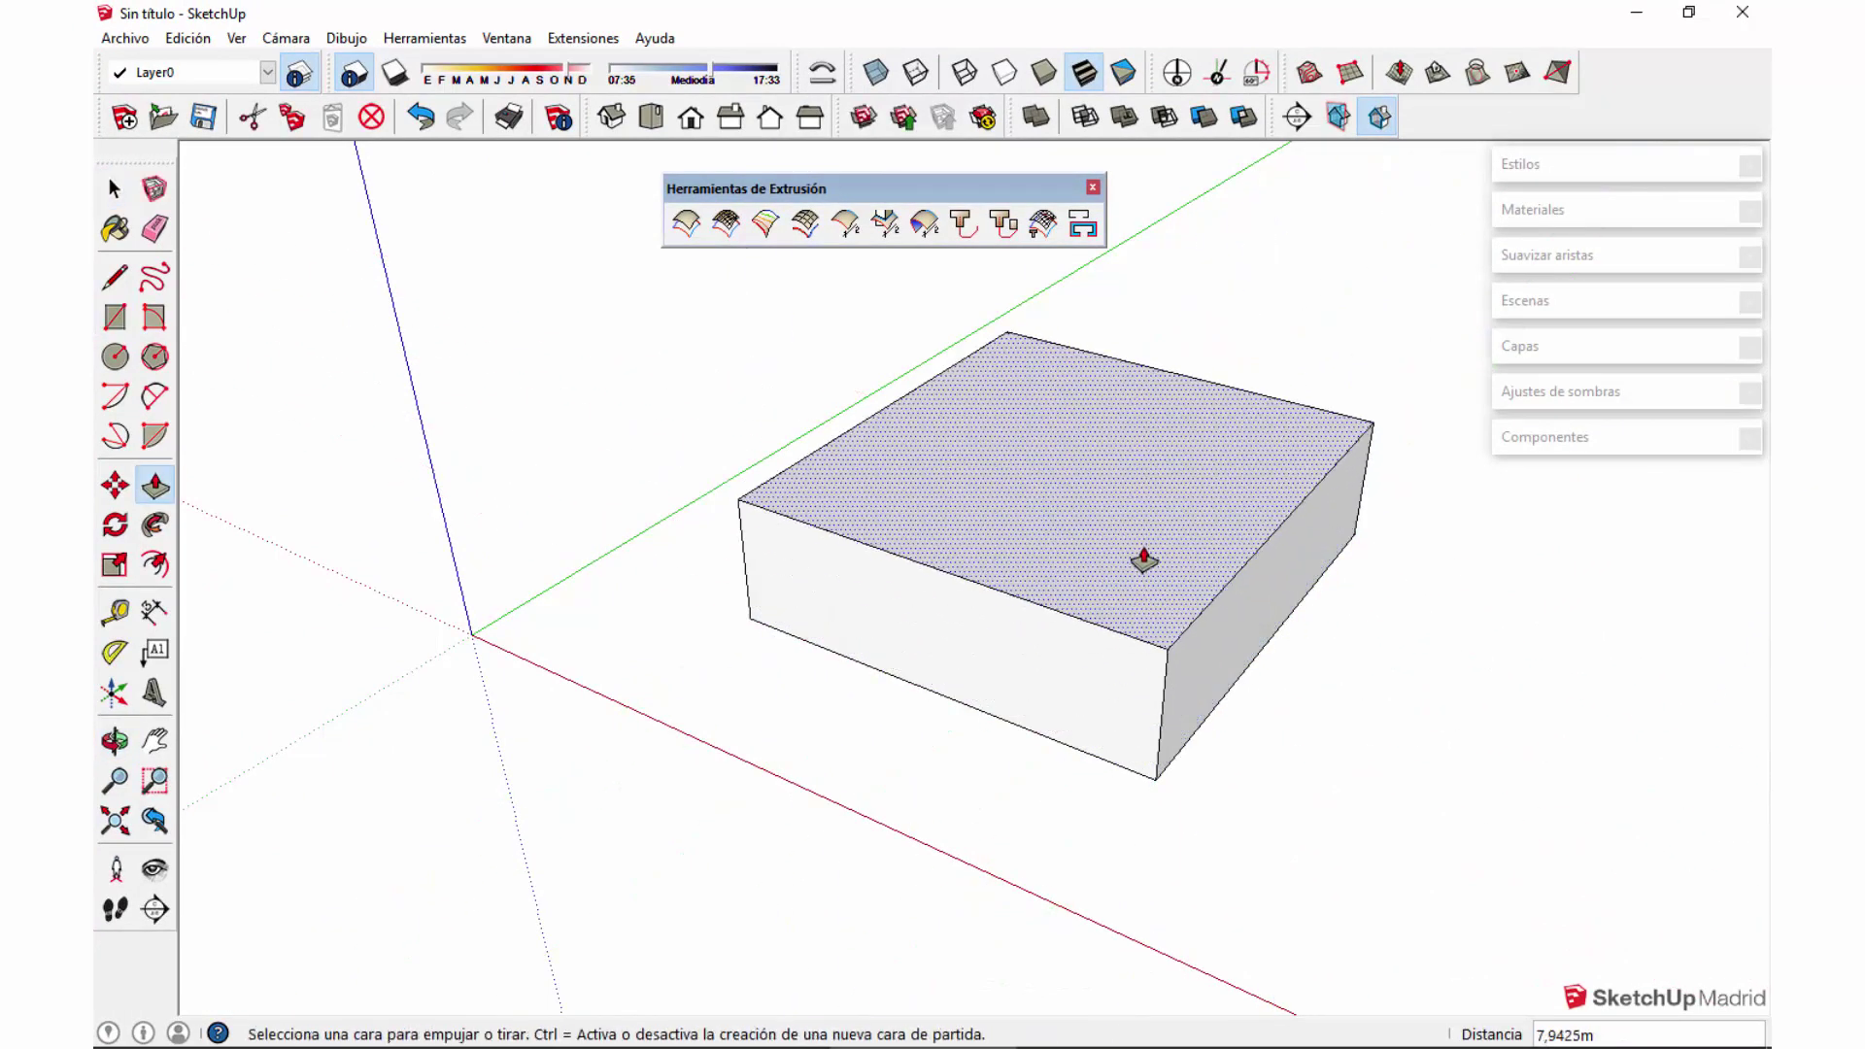
# Step: Draw an upward-bulging arc on the box's front face, from the middle of its left edge to a point inside the face
pyautogui.press('space')
pyautogui.moveTo(1116, 687); pyautogui.dragTo(1178, 753, button='middle')
pyautogui.scroll(2, 928, 730)
pyautogui.hotkey('shift', 'p')
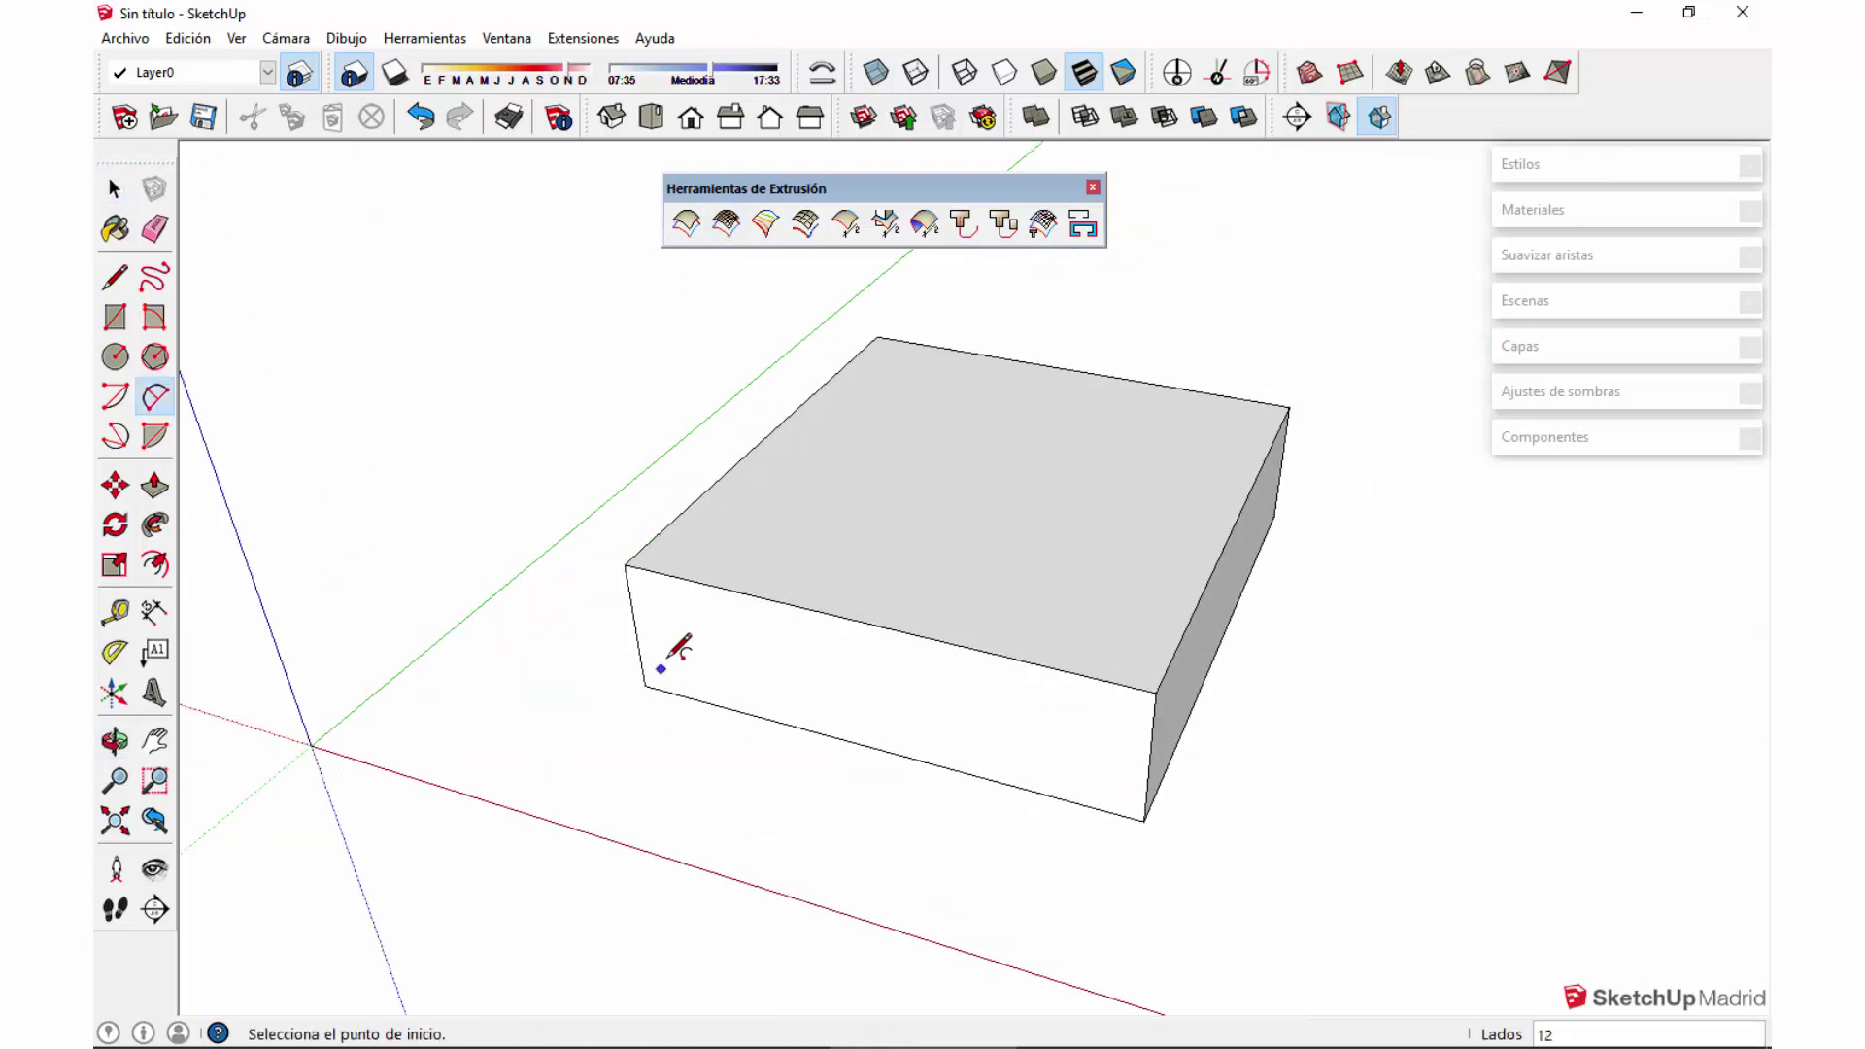
pyautogui.click(635, 626)
pyautogui.scroll(2, 754, 674)
pyautogui.click(852, 684)
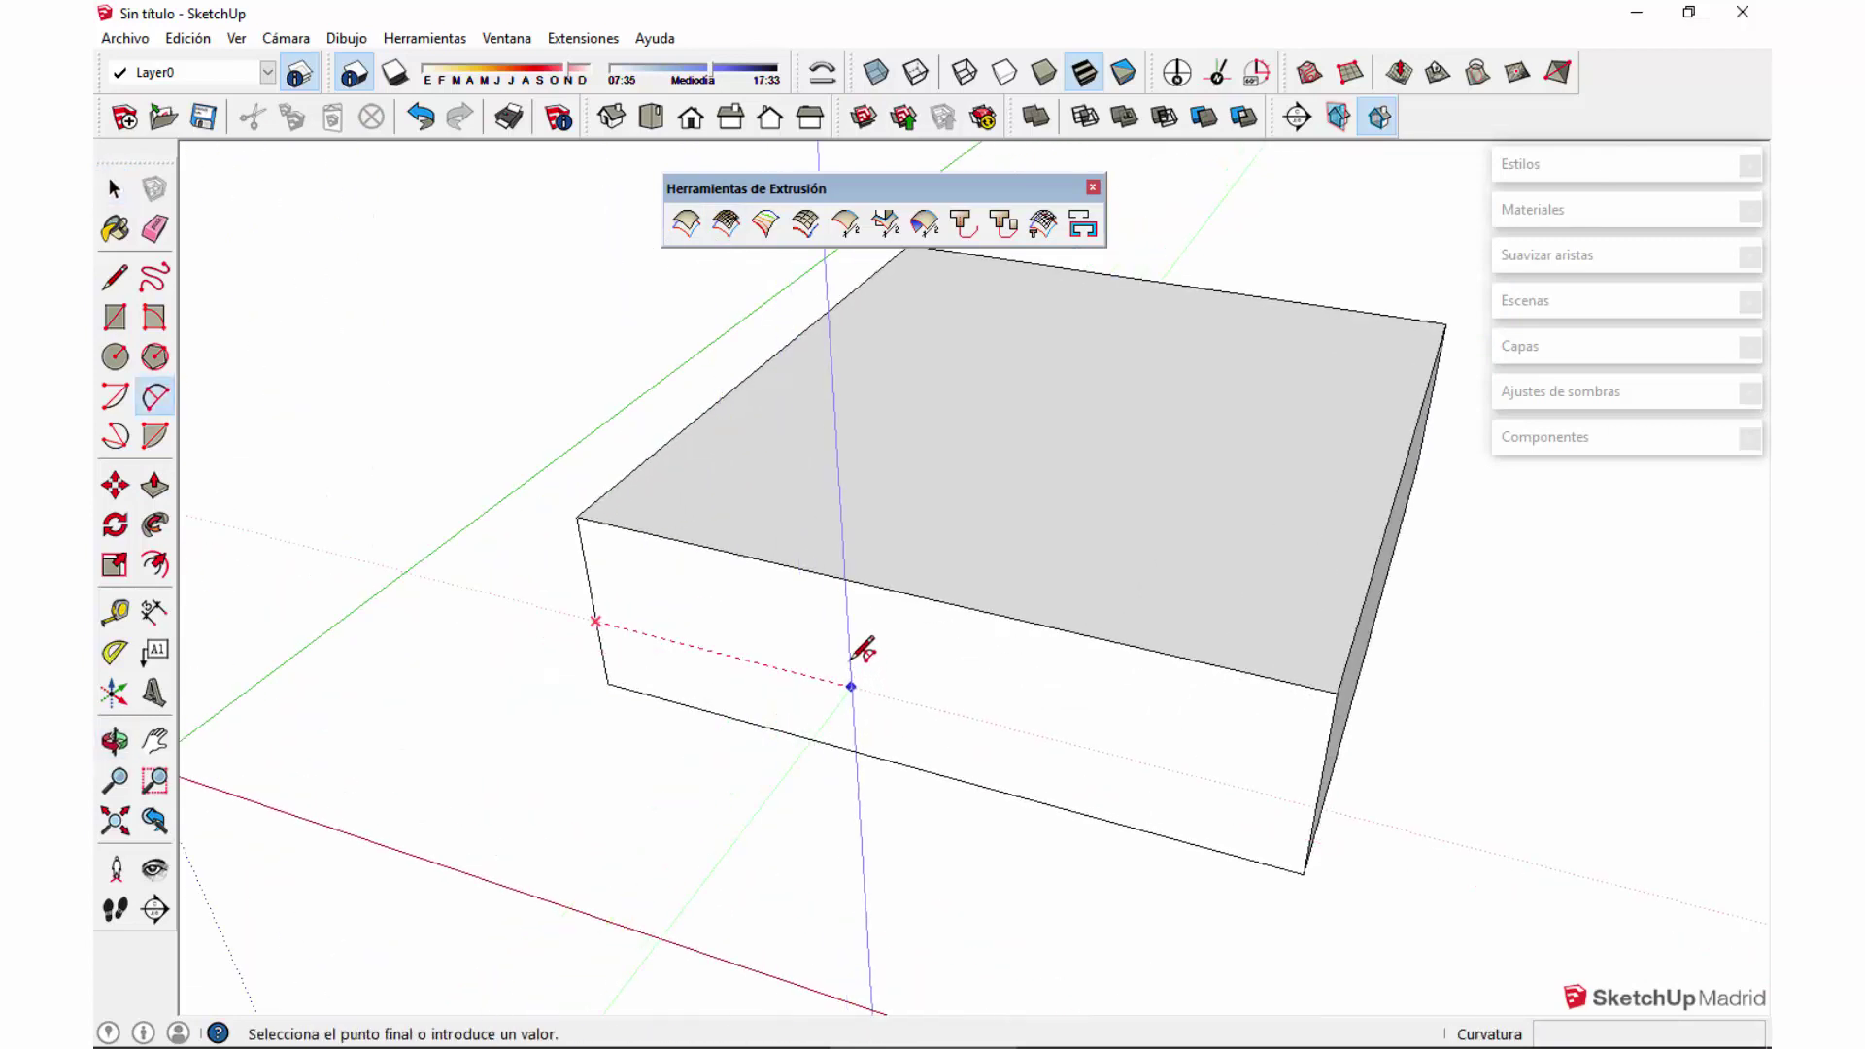
pyautogui.click(851, 631)
# Step: Continue the wavy line on the front face with a downward arc and an upward arc ending on the right edge
pyautogui.click(851, 686)
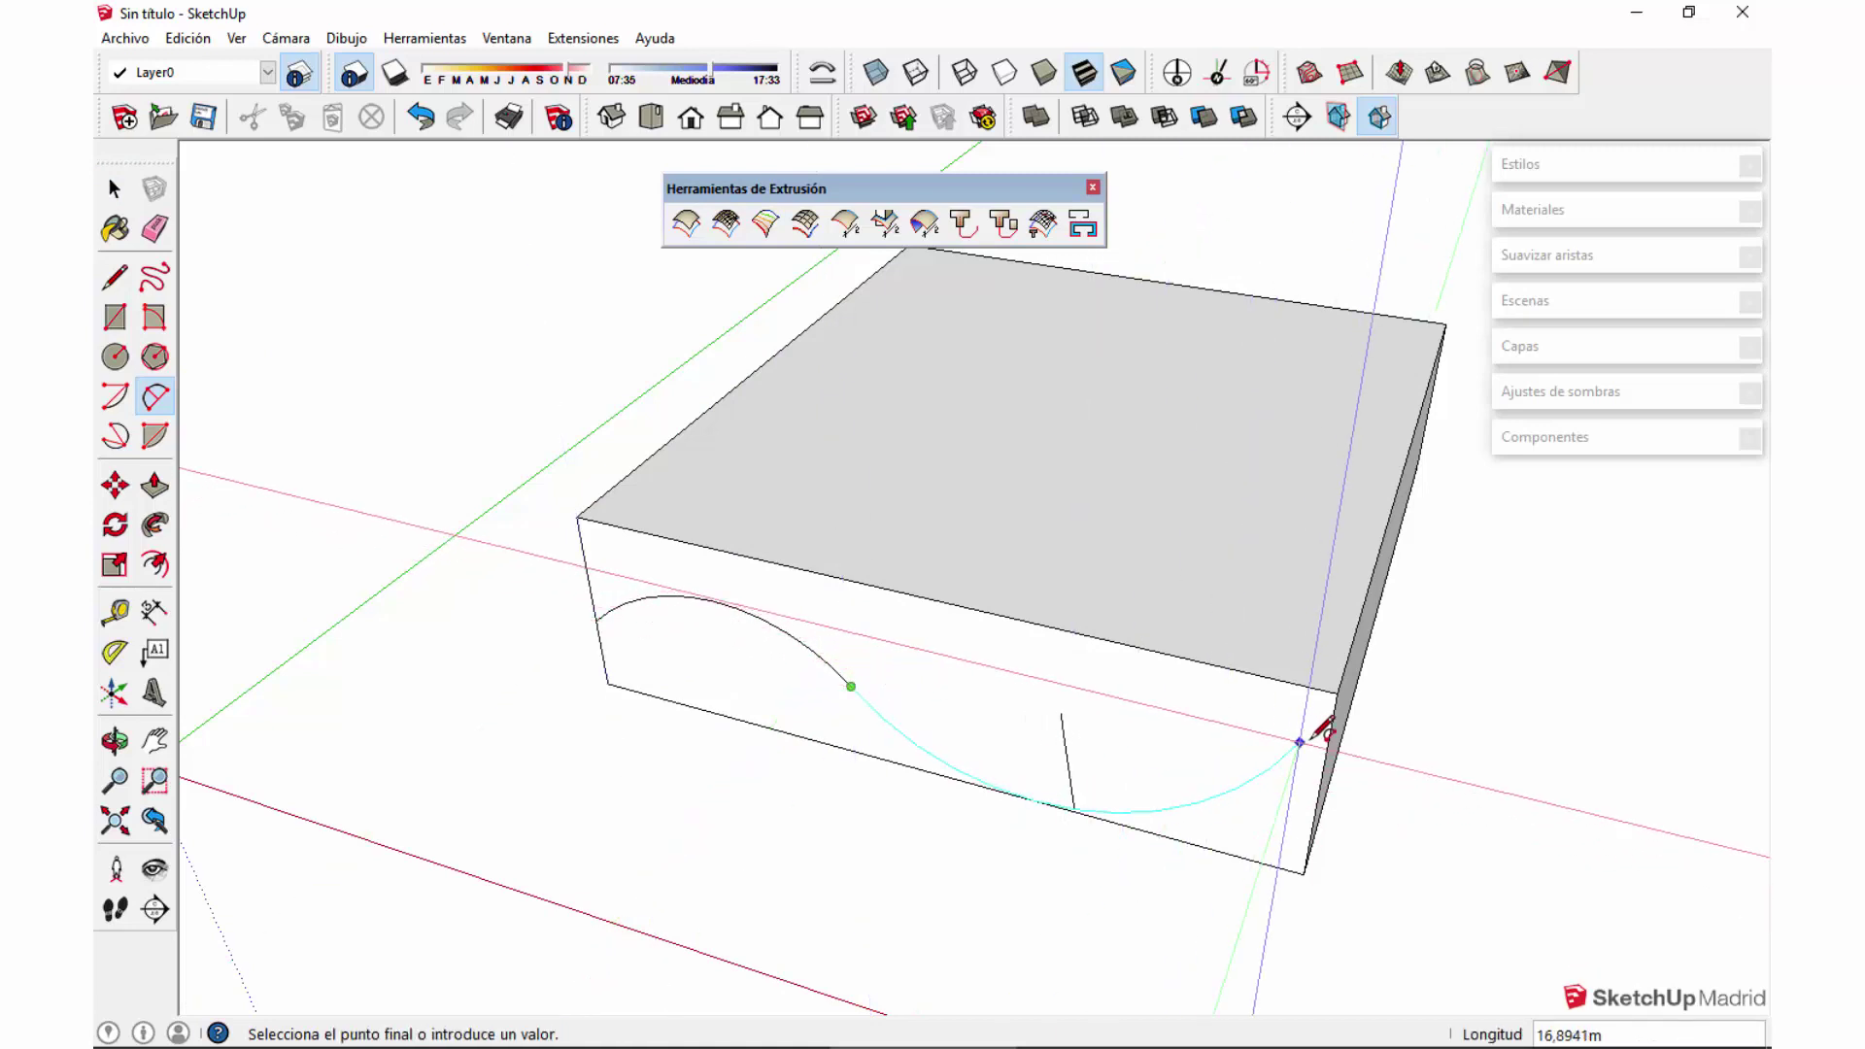
pyautogui.click(1096, 744)
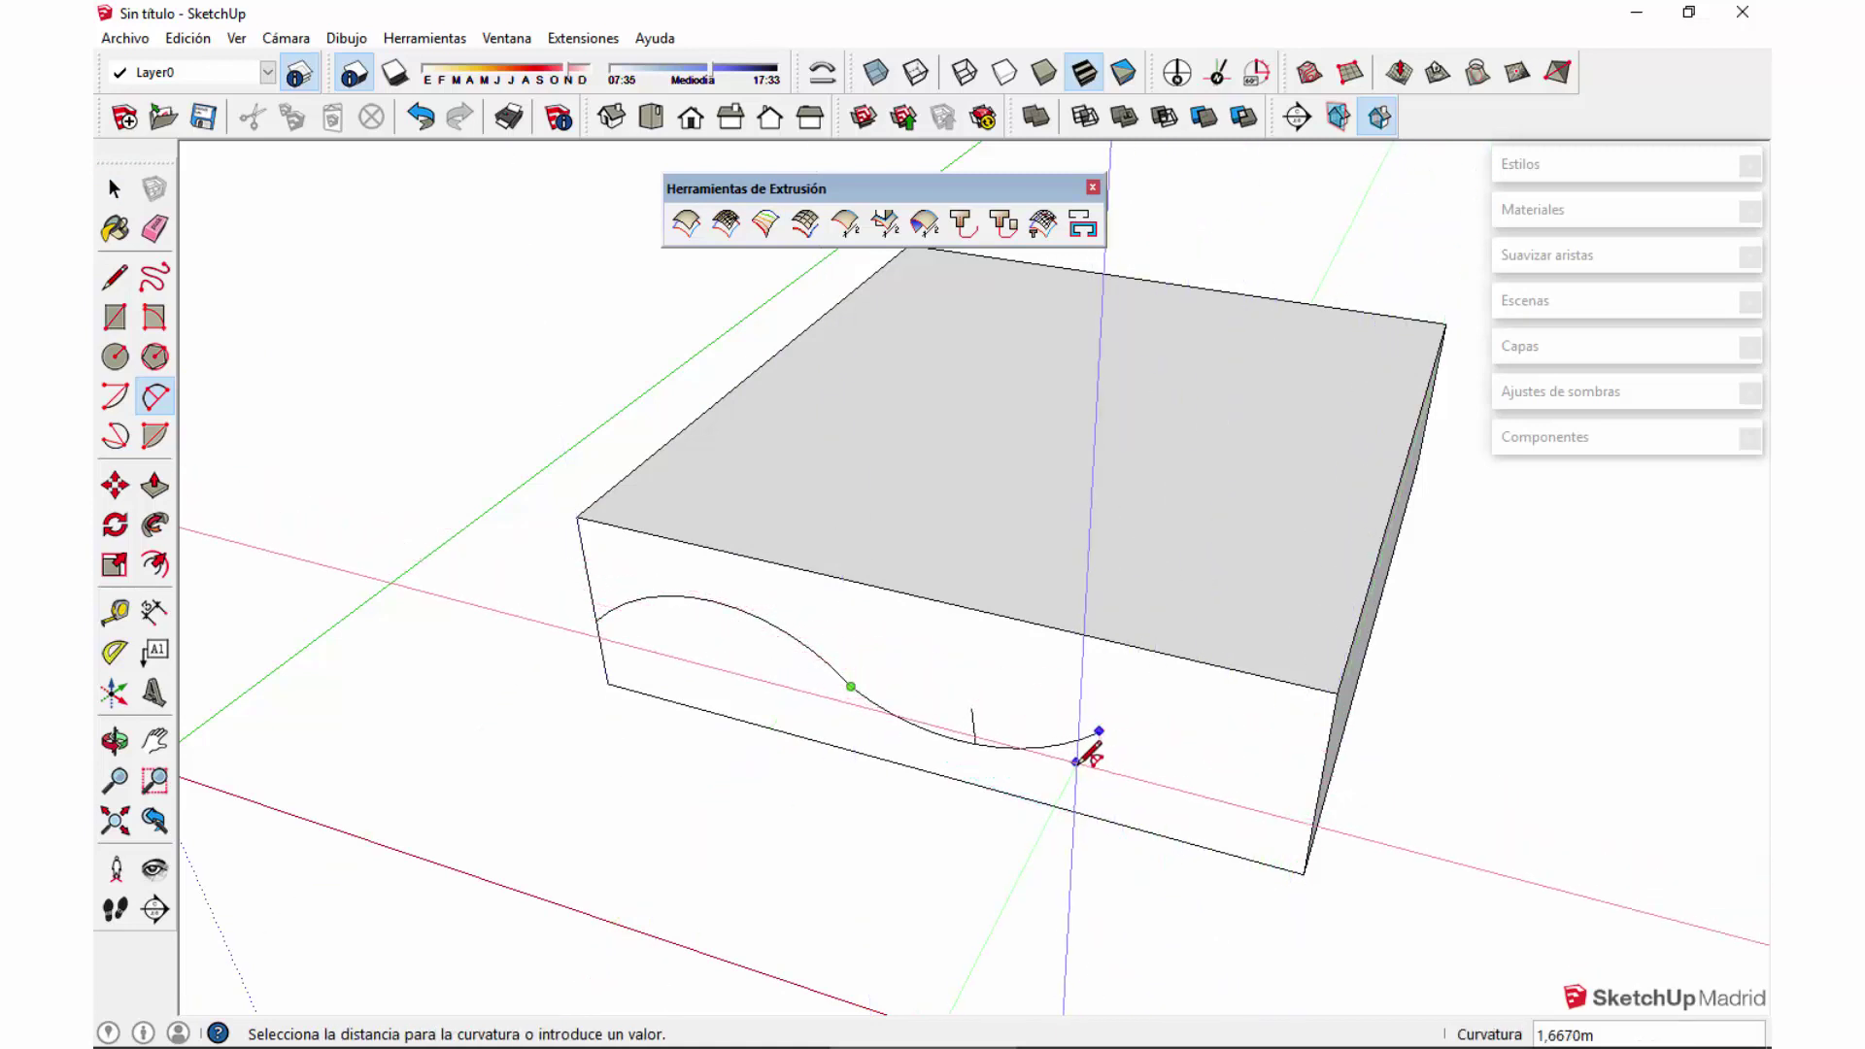
pyautogui.click(1099, 740)
pyautogui.click(1099, 730)
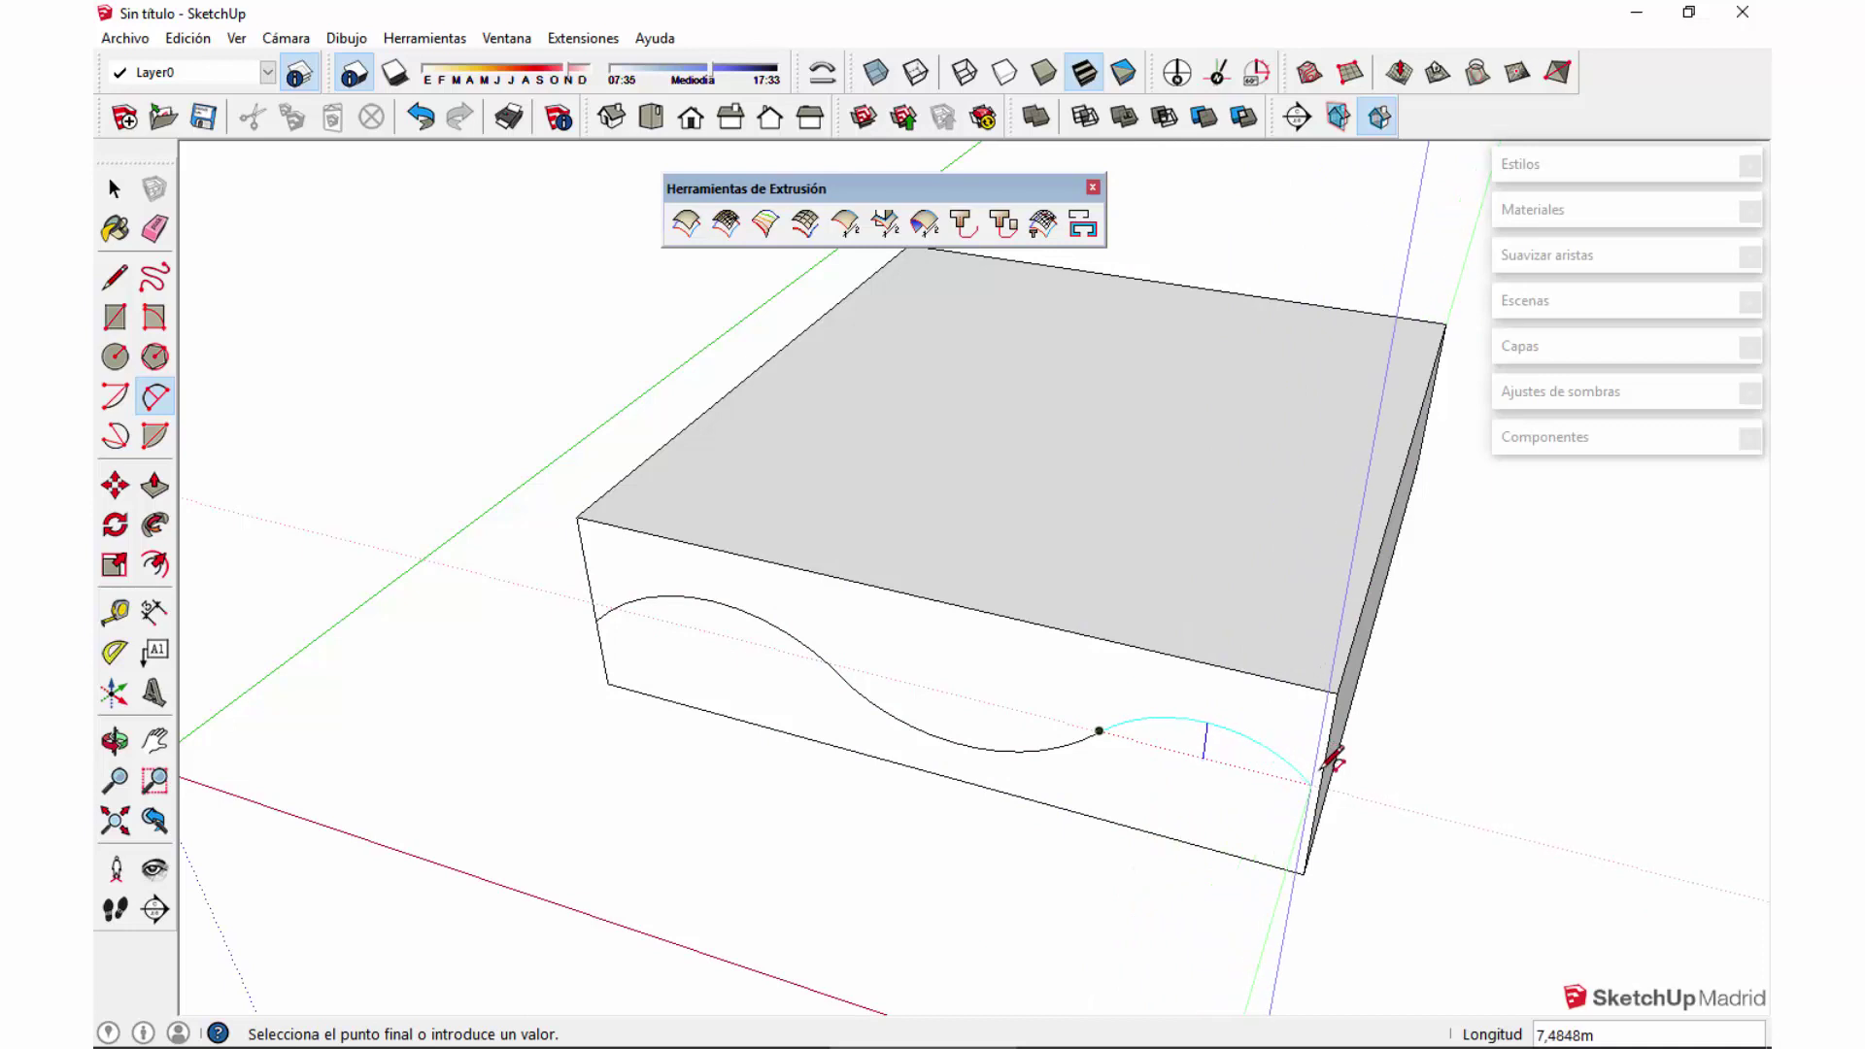
pyautogui.click(1321, 771)
pyautogui.click(1303, 719)
pyautogui.press('space')
# Step: On the opposite face of the box, draw an upward-bulging arc from the left edge to about the middle of the face
pyautogui.moveTo(1302, 720); pyautogui.dragTo(1059, 700, button='middle')
pyautogui.click(1078, 672)
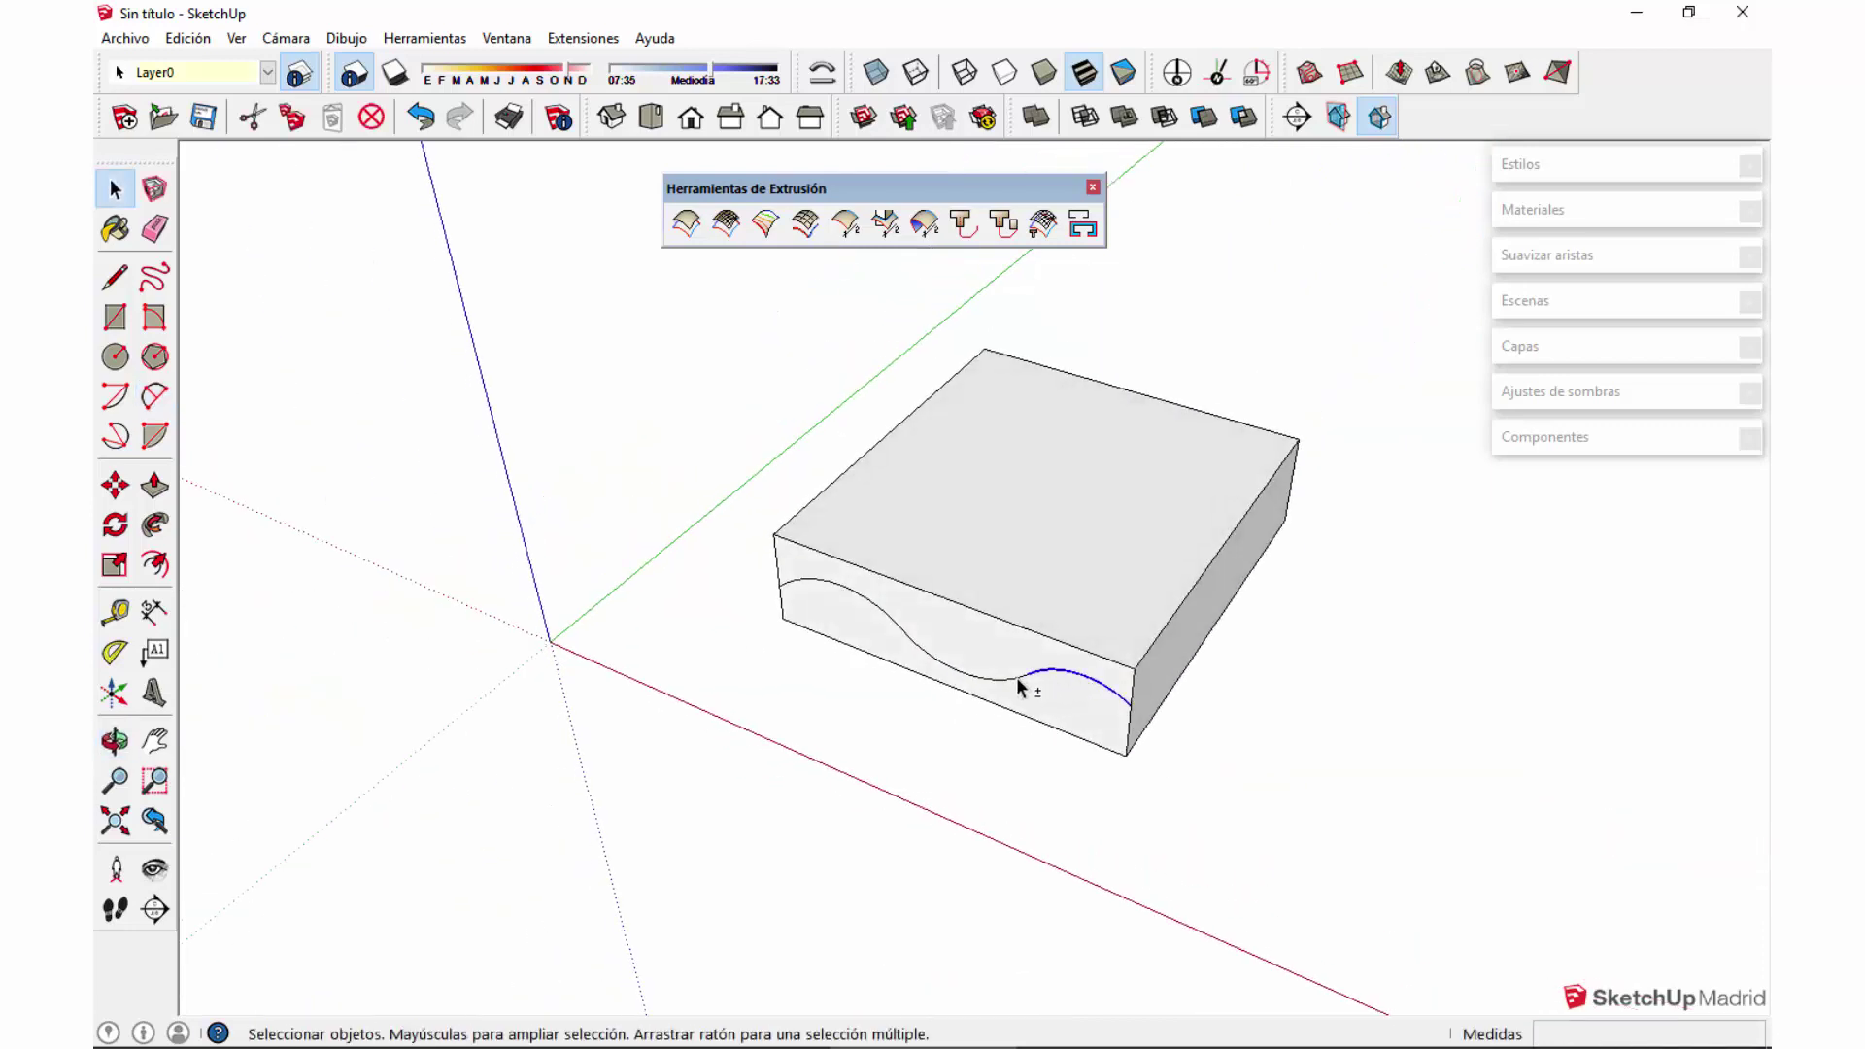
pyautogui.click(1336, 719)
pyautogui.moveTo(1337, 719); pyautogui.dragTo(1261, 686, button='middle')
pyautogui.moveTo(1386, 708); pyautogui.dragTo(855, 748, button='middle')
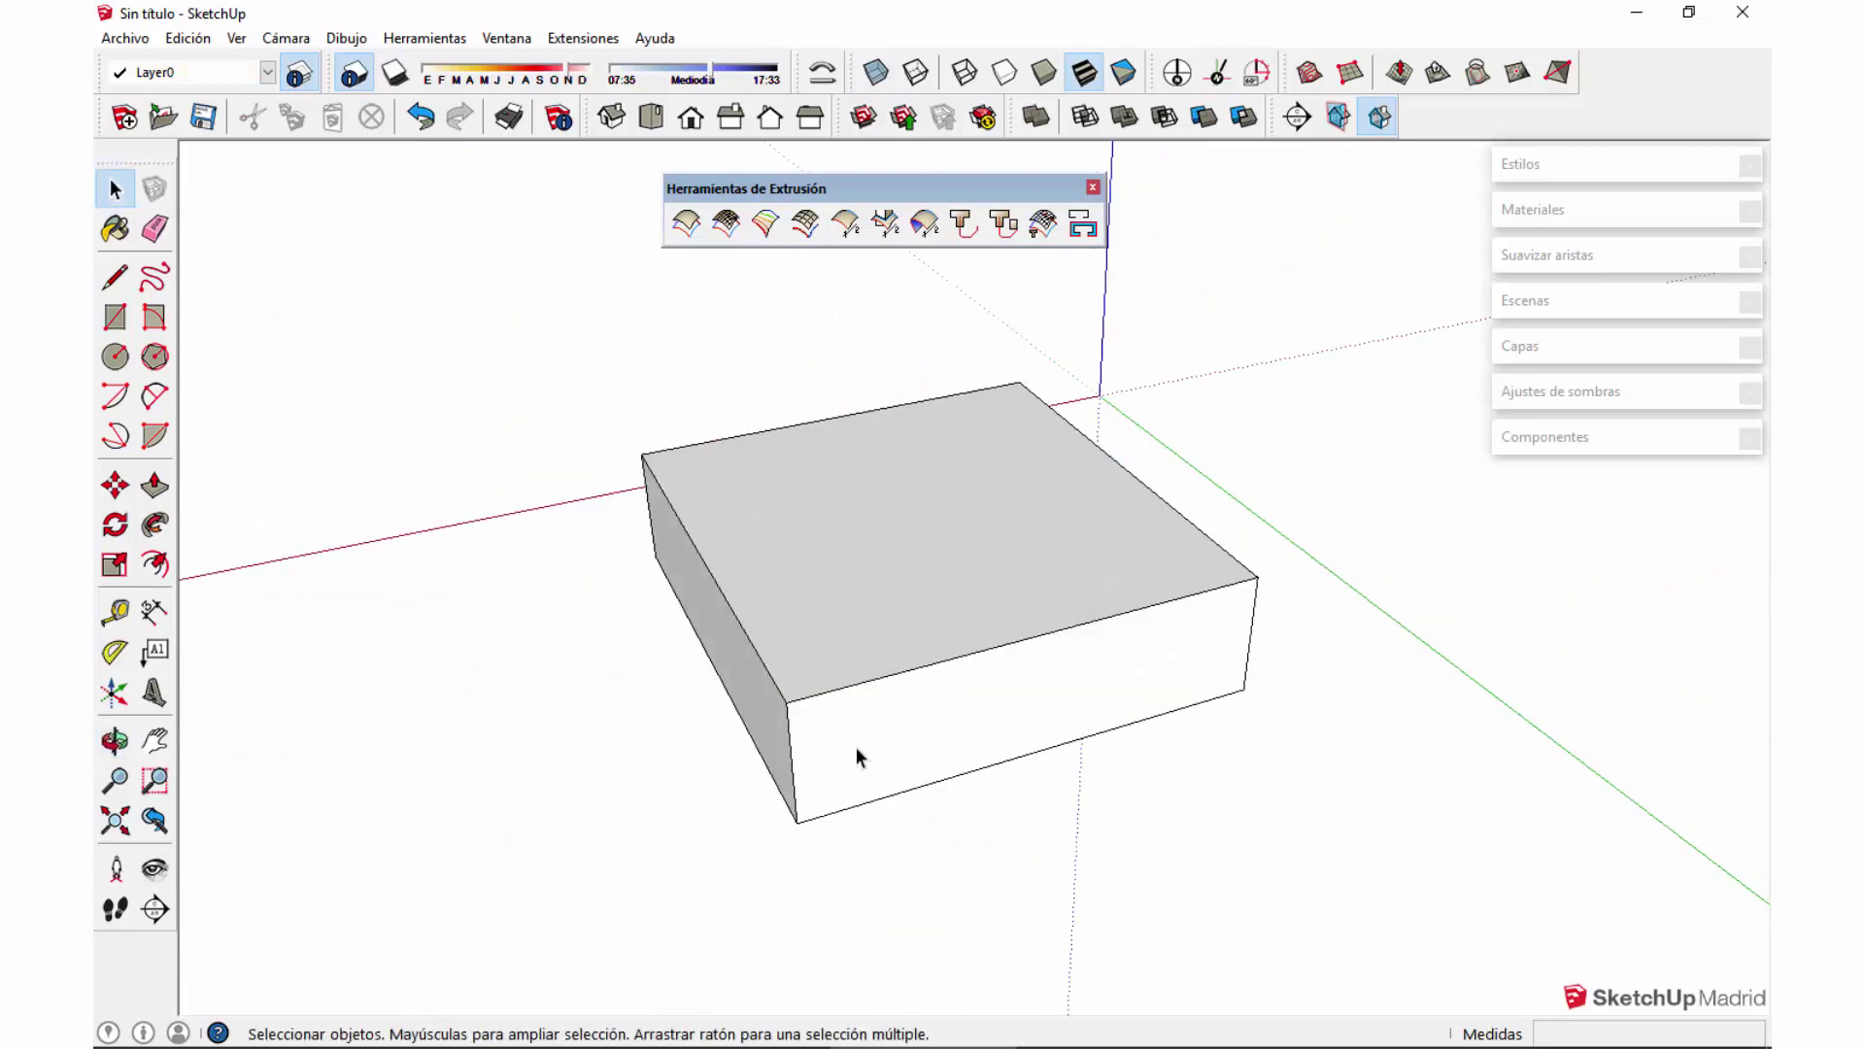
pyautogui.press('a')
pyautogui.click(793, 760)
pyautogui.click(1007, 695)
pyautogui.scroll(2, 974, 714)
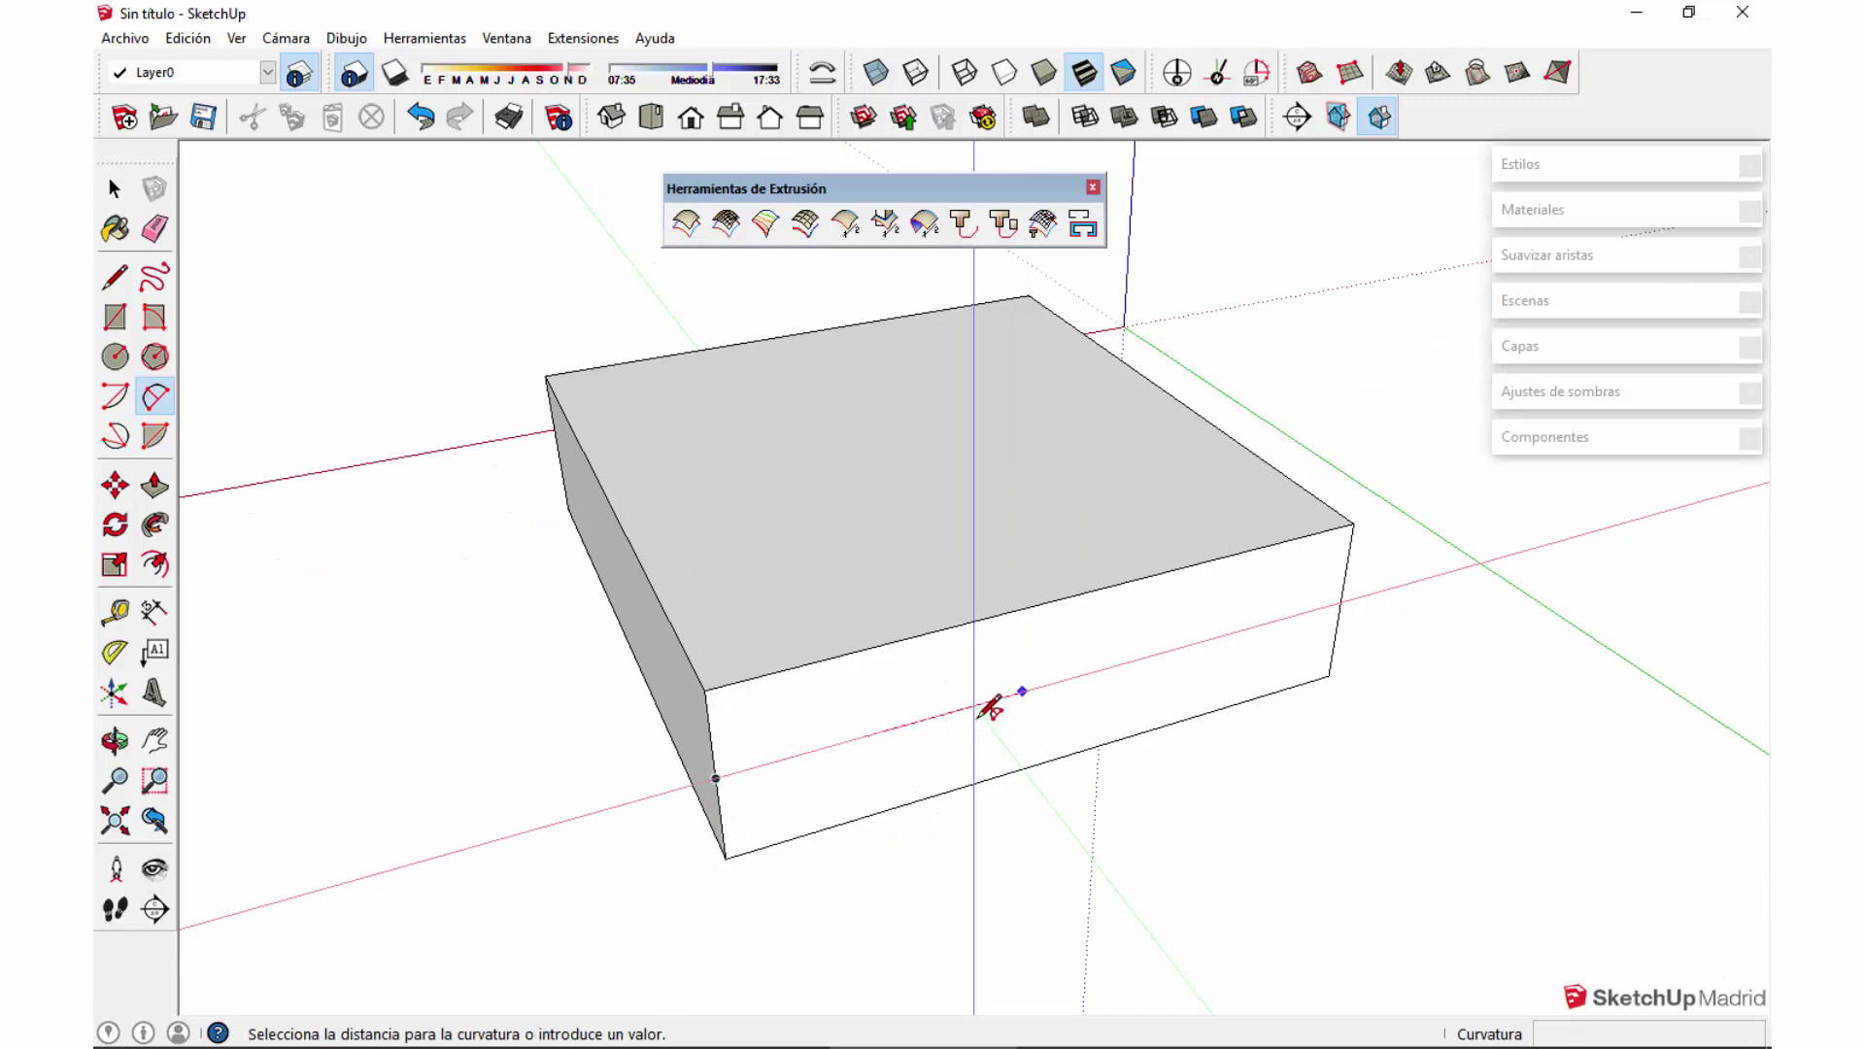
pyautogui.scroll(1, 991, 707)
pyautogui.click(1015, 668)
# Step: Continue that curve with a downward-bulging arc ending on the face's right edge near the upper corner
pyautogui.click(1026, 687)
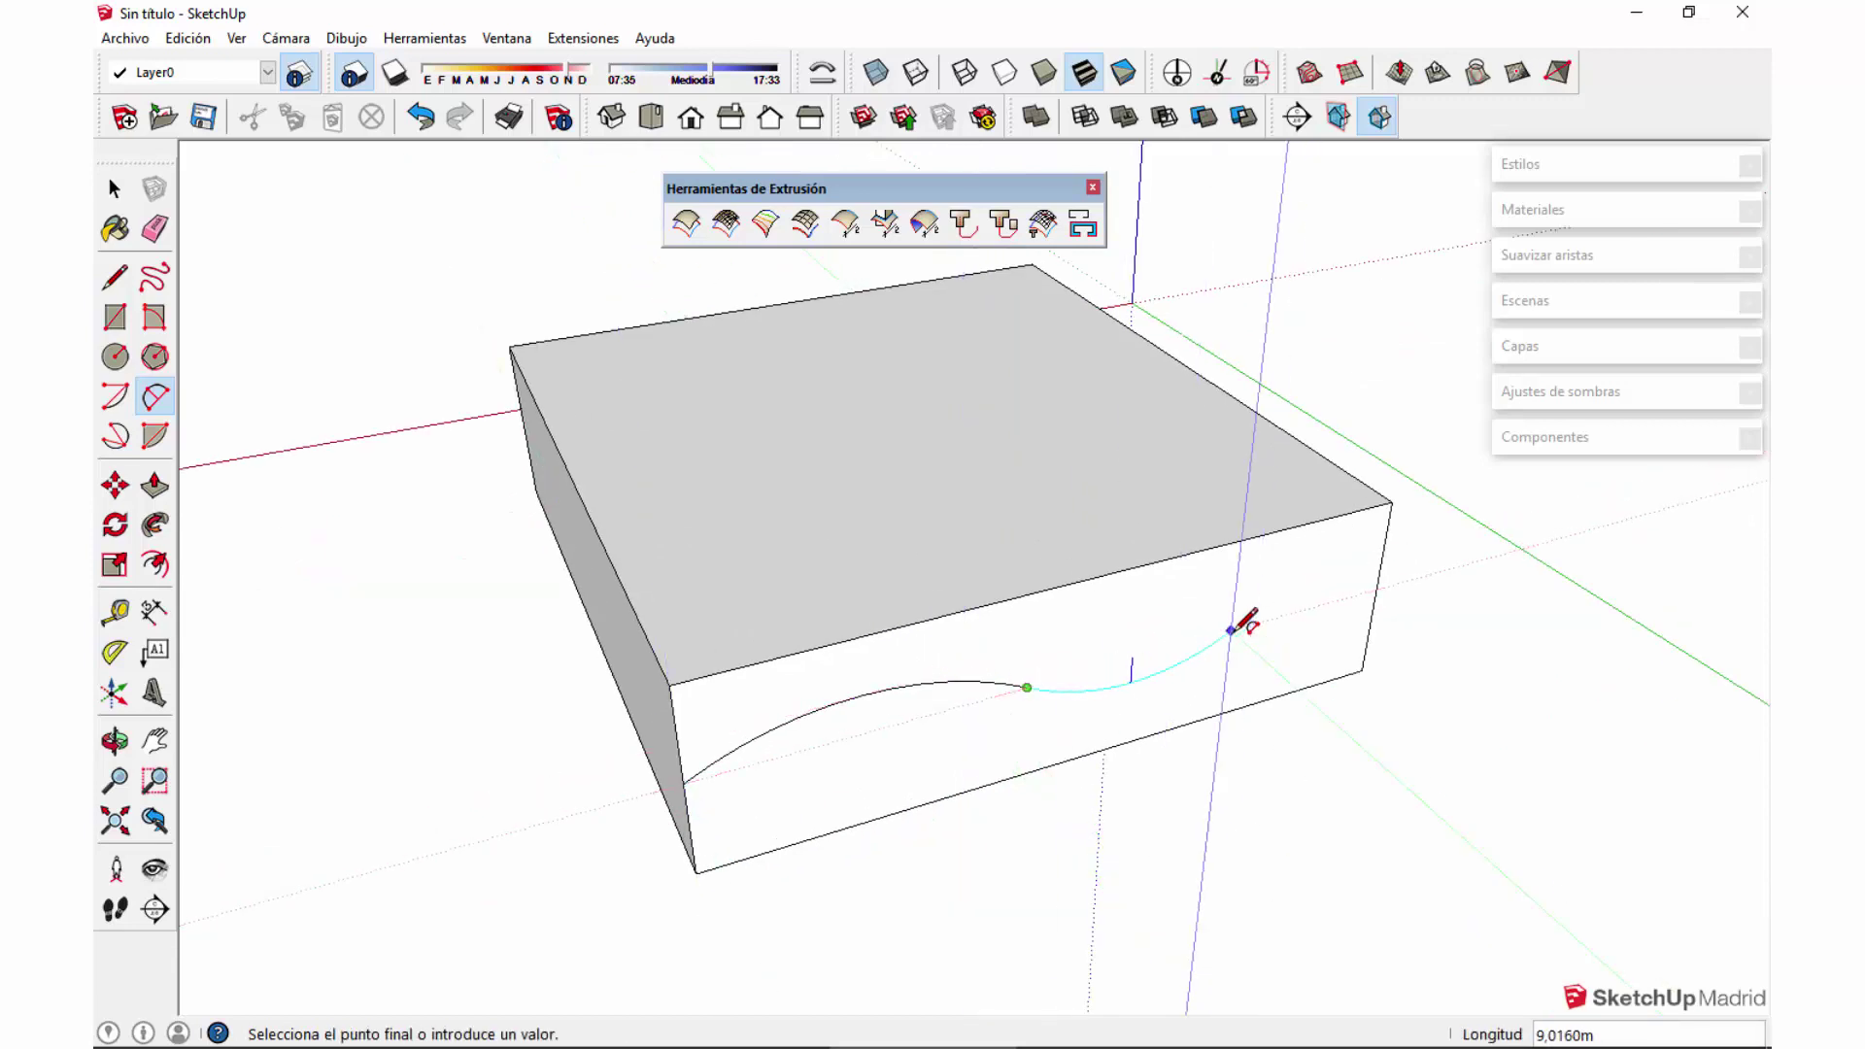
pyautogui.click(1382, 552)
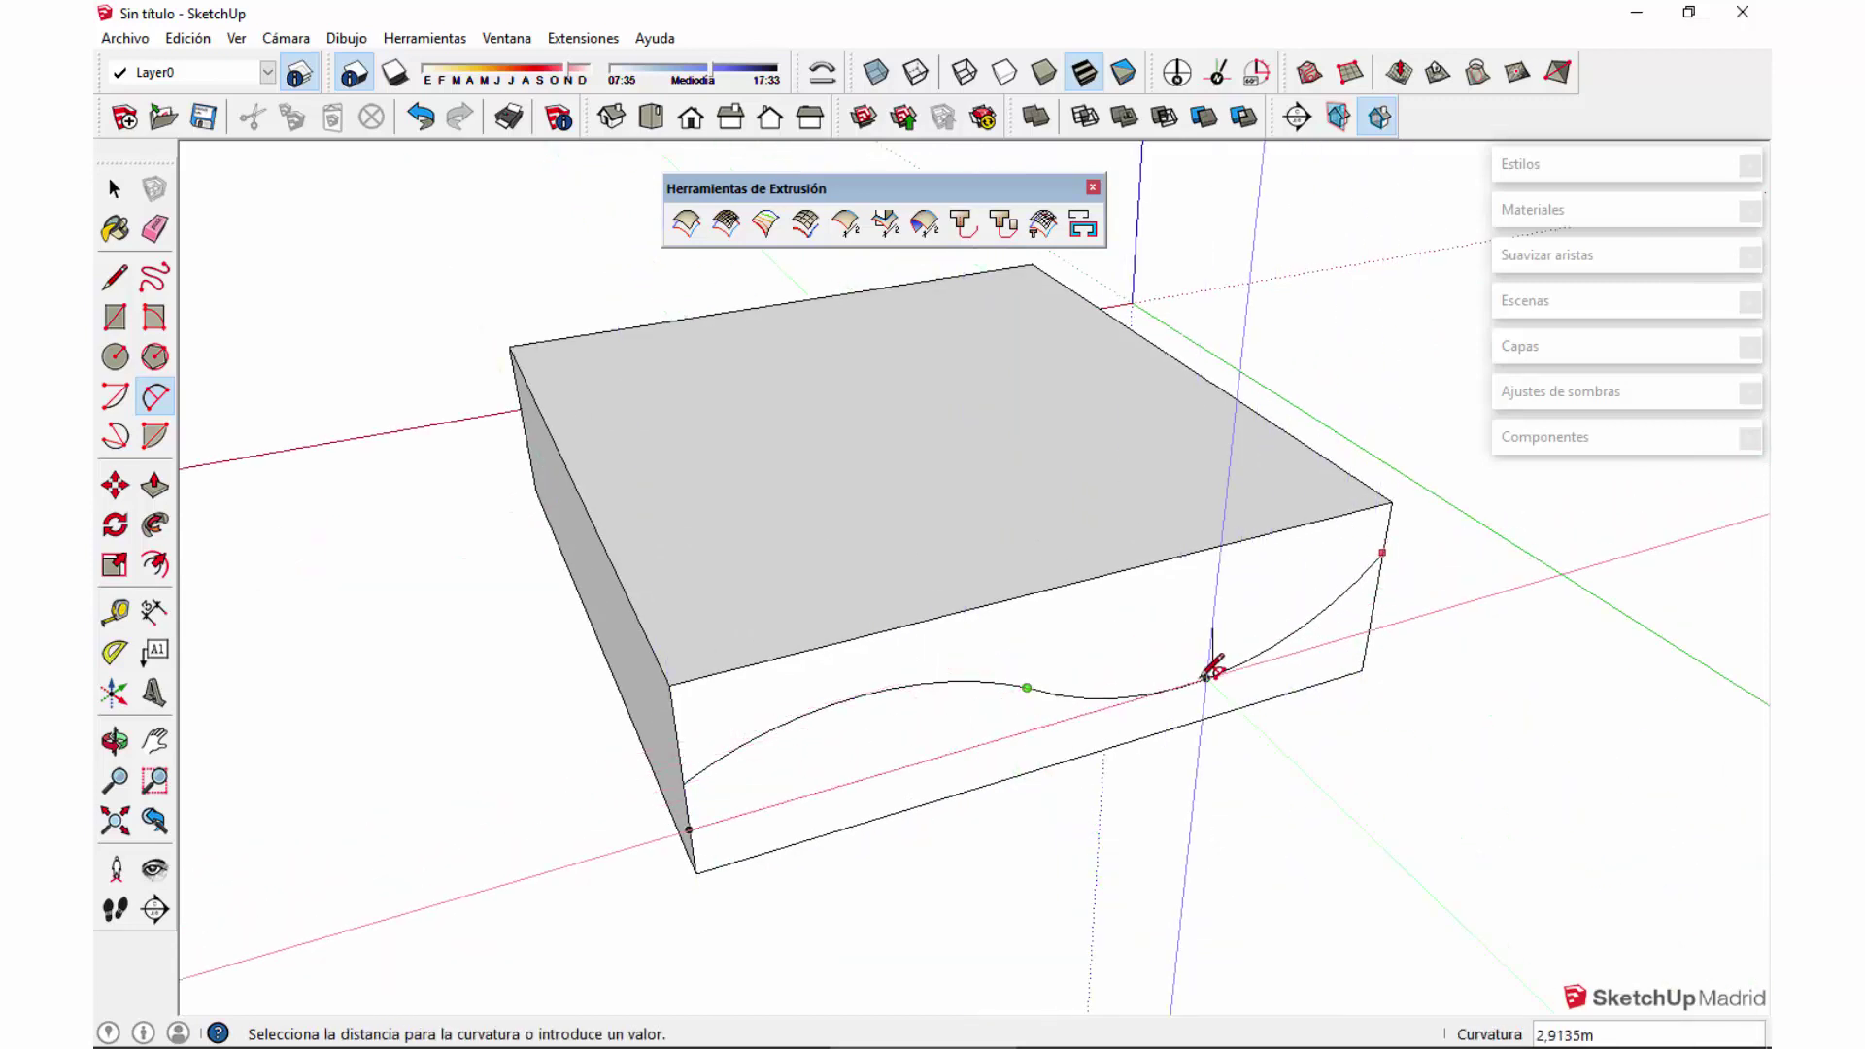
pyautogui.click(1196, 633)
pyautogui.press('space')
# Step: Select the five arcs of both wavy curves and copy them off the box into free space beyond it
pyautogui.scroll(-3, 1121, 714)
pyautogui.click(1068, 696)
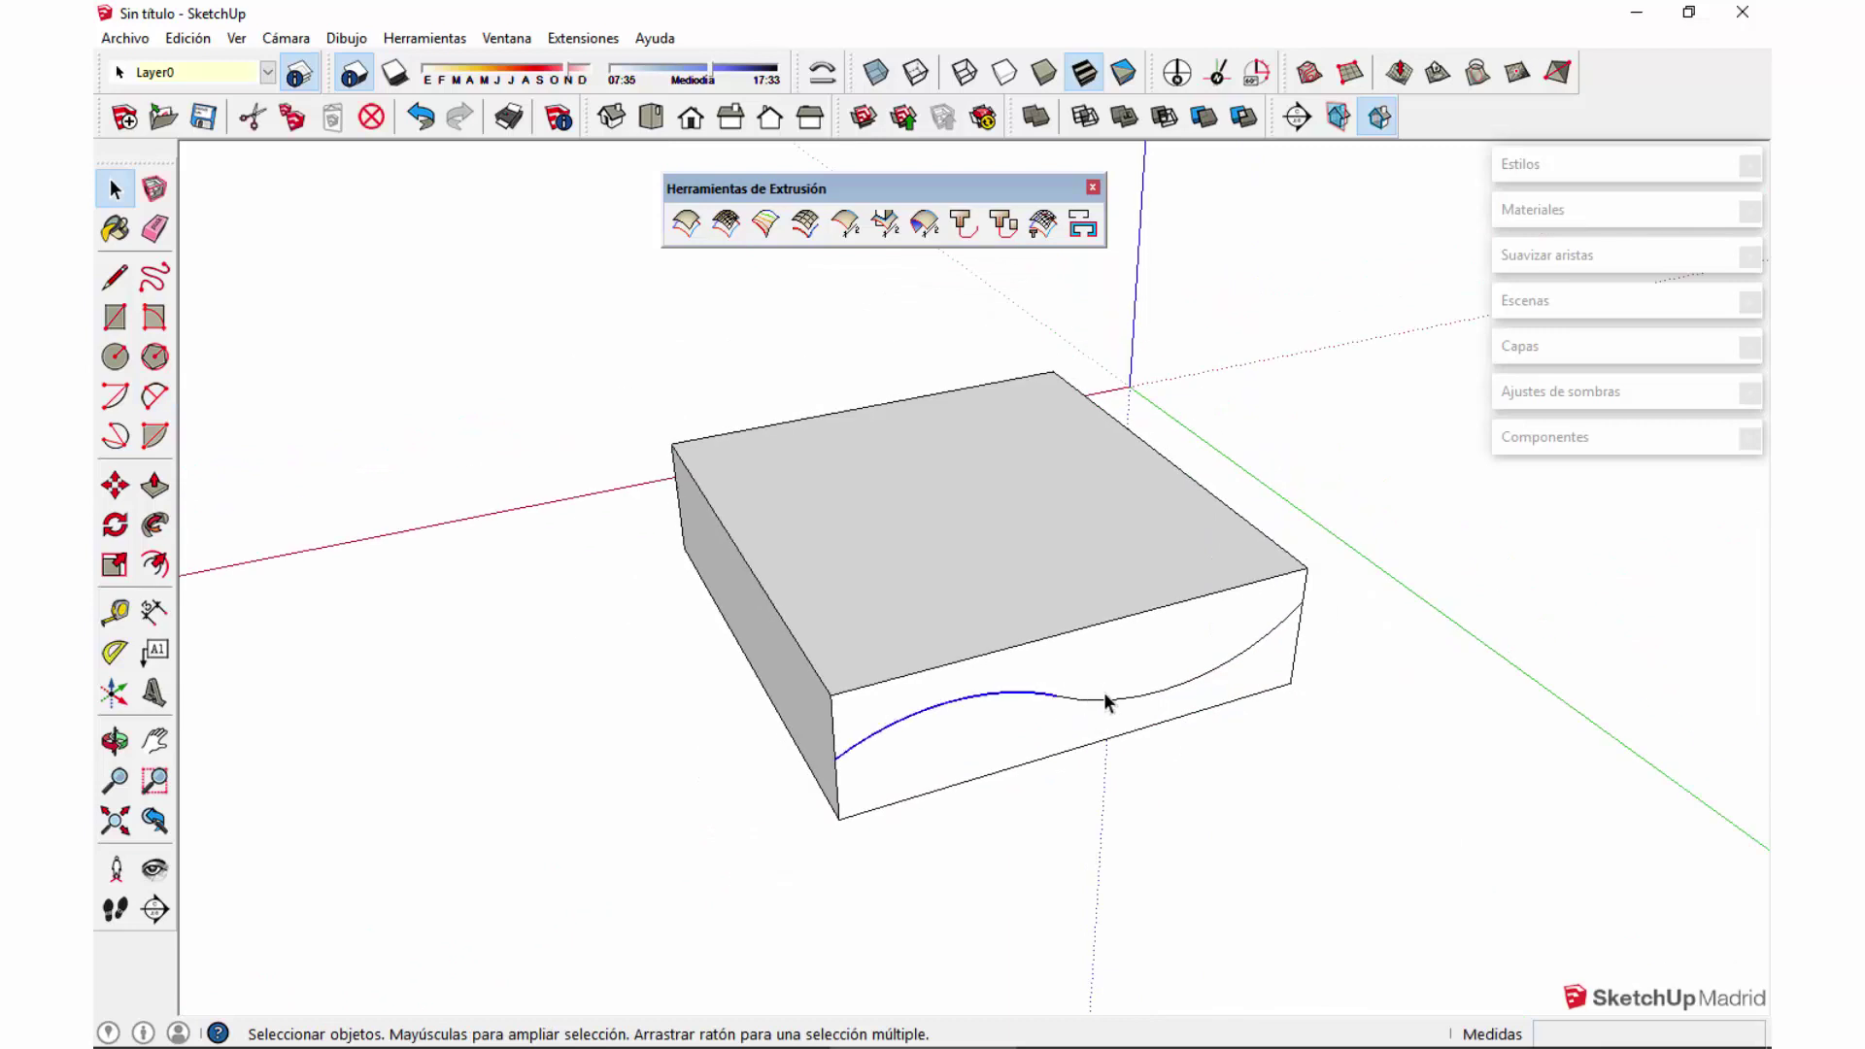
pyautogui.keyDown('shift'); pyautogui.click(1117, 699); pyautogui.keyUp('shift')
pyautogui.moveTo(874, 656); pyautogui.dragTo(701, 713, button='middle')
pyautogui.click(702, 709)
pyautogui.keyDown('shift'); pyautogui.click(787, 777); pyautogui.keyUp('shift')
pyautogui.keyDown('shift'); pyautogui.click(991, 772); pyautogui.keyUp('shift')
pyautogui.moveTo(992, 772); pyautogui.dragTo(1094, 753, button='middle')
pyautogui.click(1095, 754)
pyautogui.press('o')
pyautogui.moveTo(995, 482); pyautogui.dragTo(1167, 696)
pyautogui.press('space')
pyautogui.scroll(5, 1166, 650)
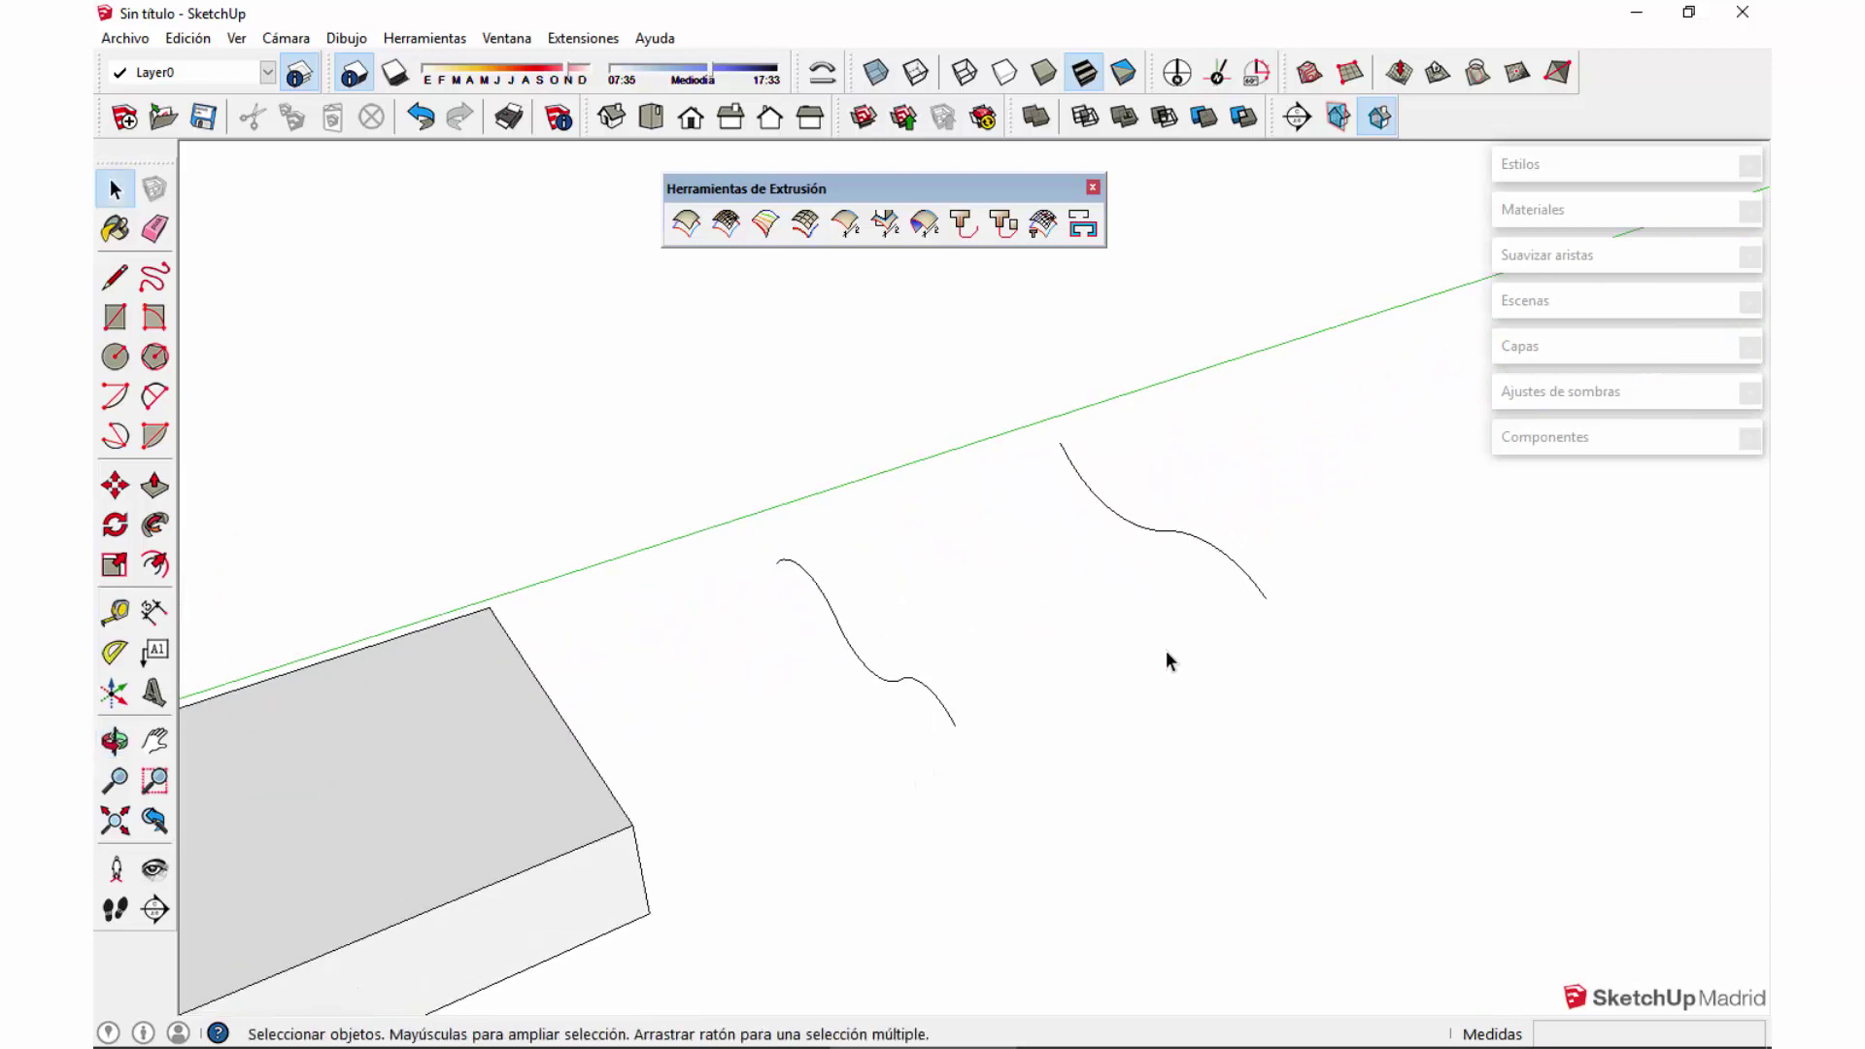
# Step: Join one pair of facing ends of the two copied wavy curves with an arc bulging about 3.2 m
pyautogui.moveTo(1134, 687); pyautogui.dragTo(1326, 753, button='middle')
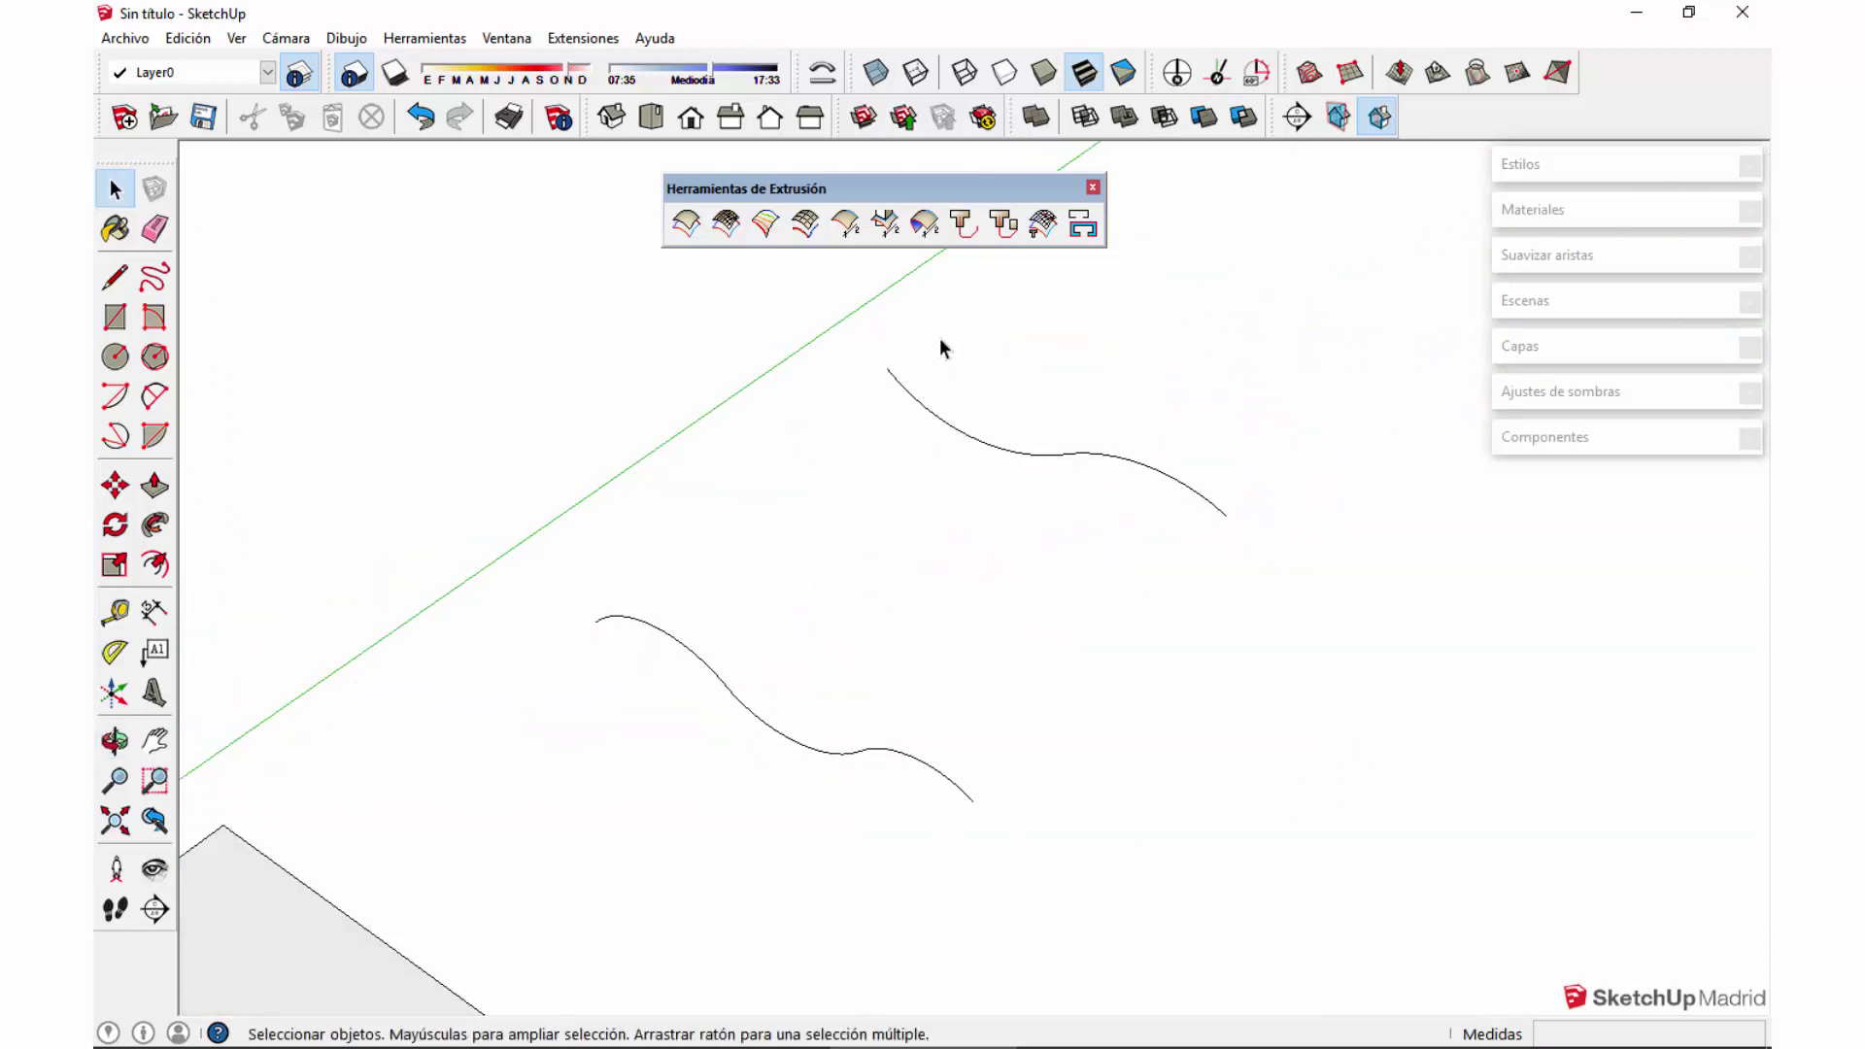
pyautogui.moveTo(1162, 509); pyautogui.dragTo(1090, 689, button='middle')
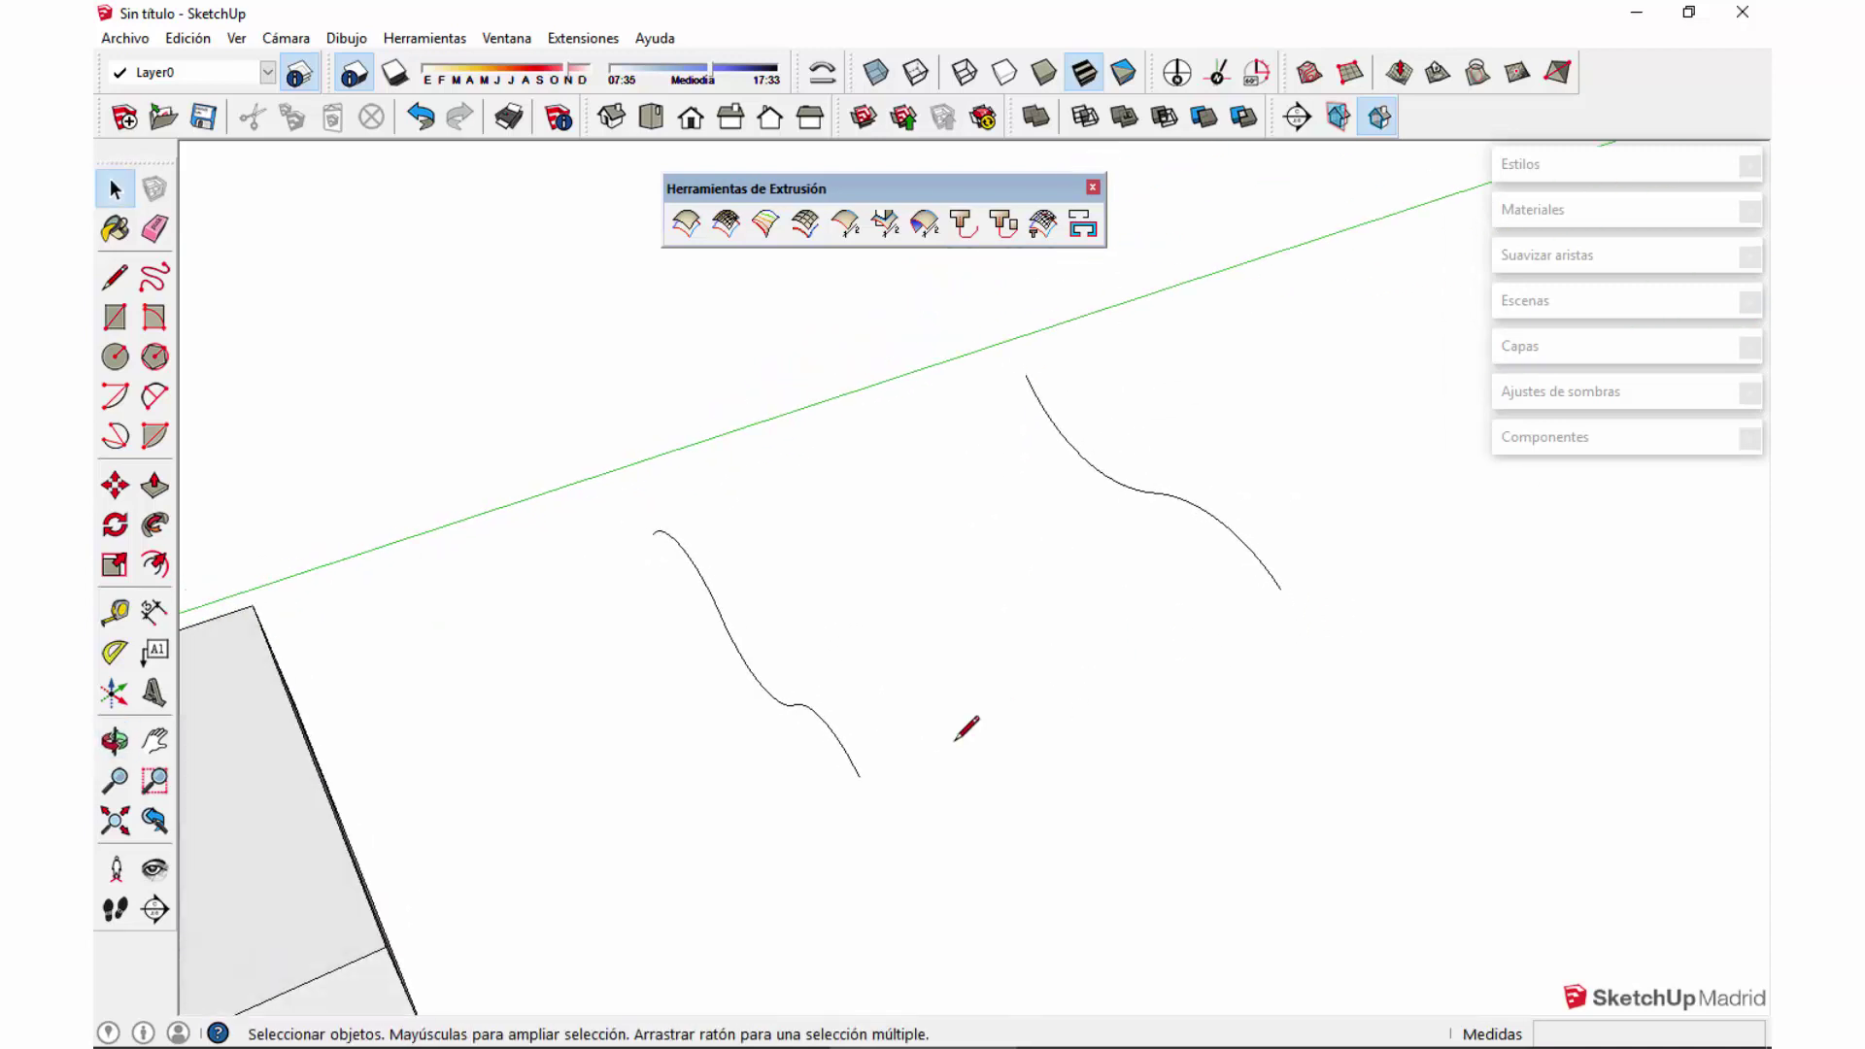
pyautogui.press('l')
pyautogui.press('a')
pyautogui.click(859, 777)
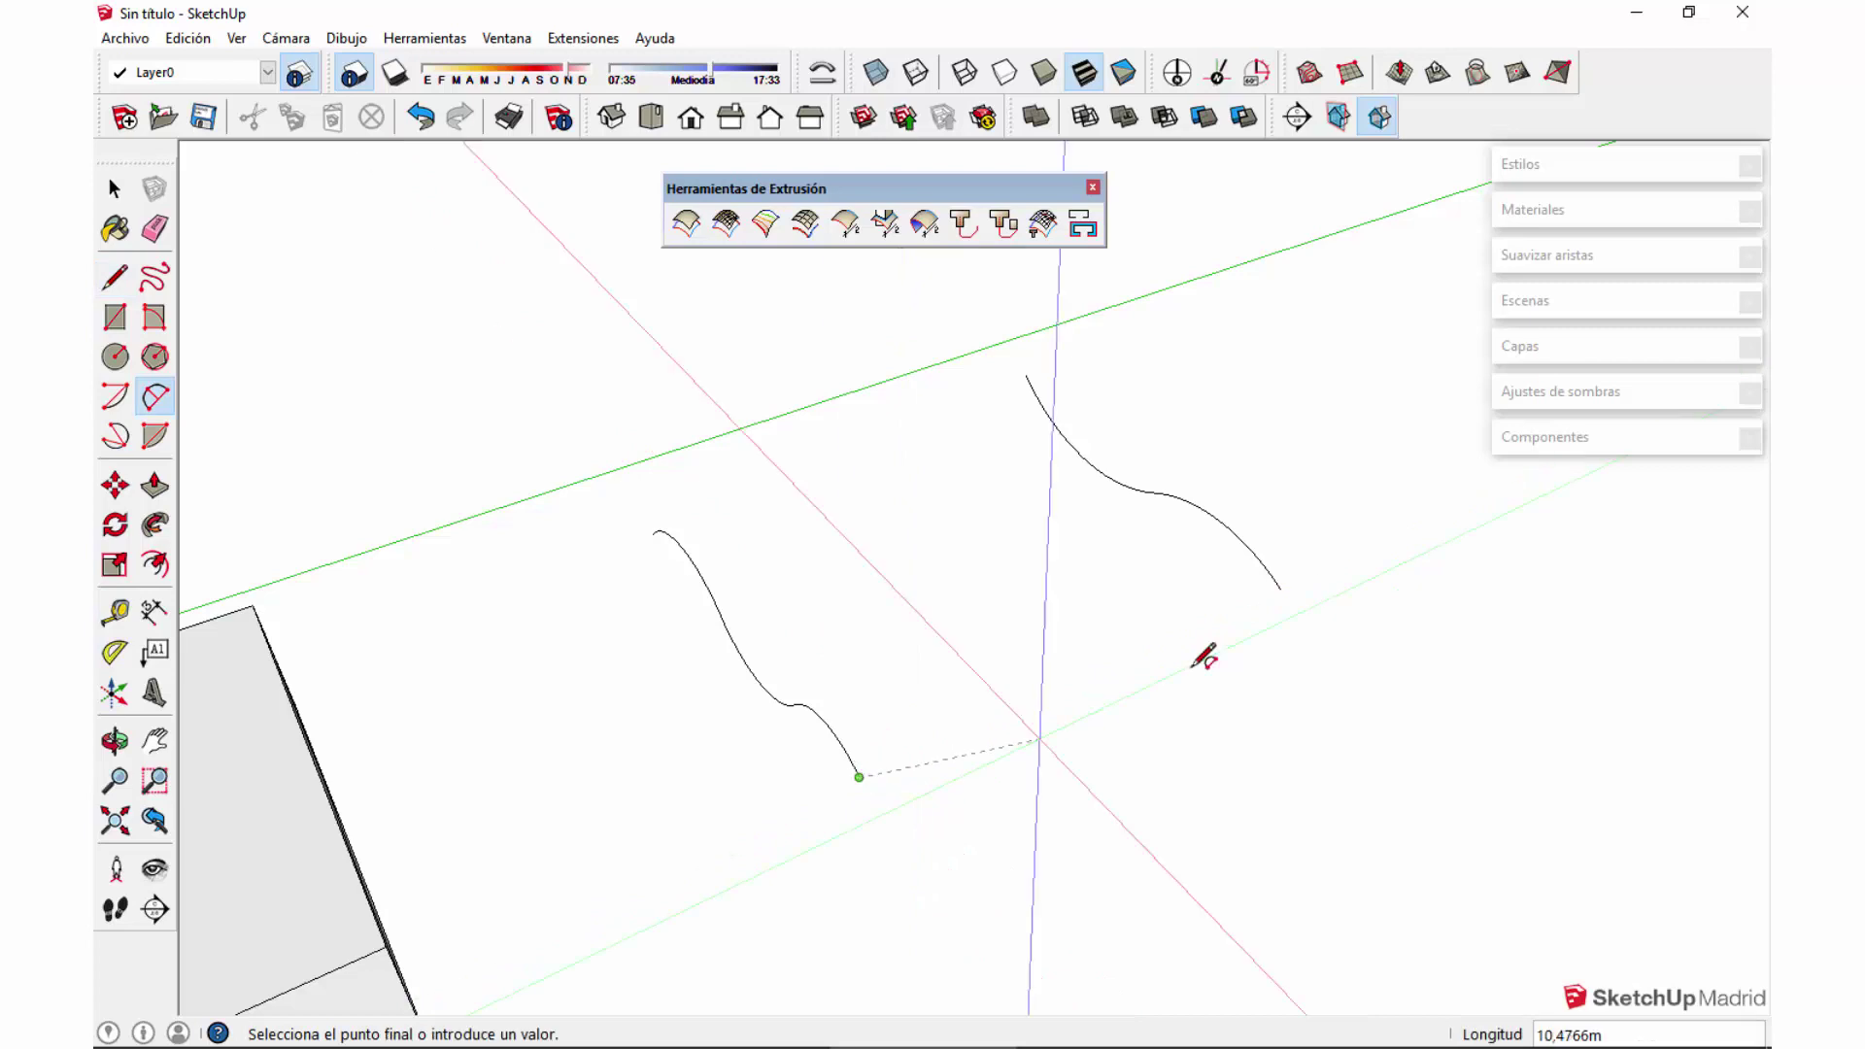
pyautogui.click(1281, 589)
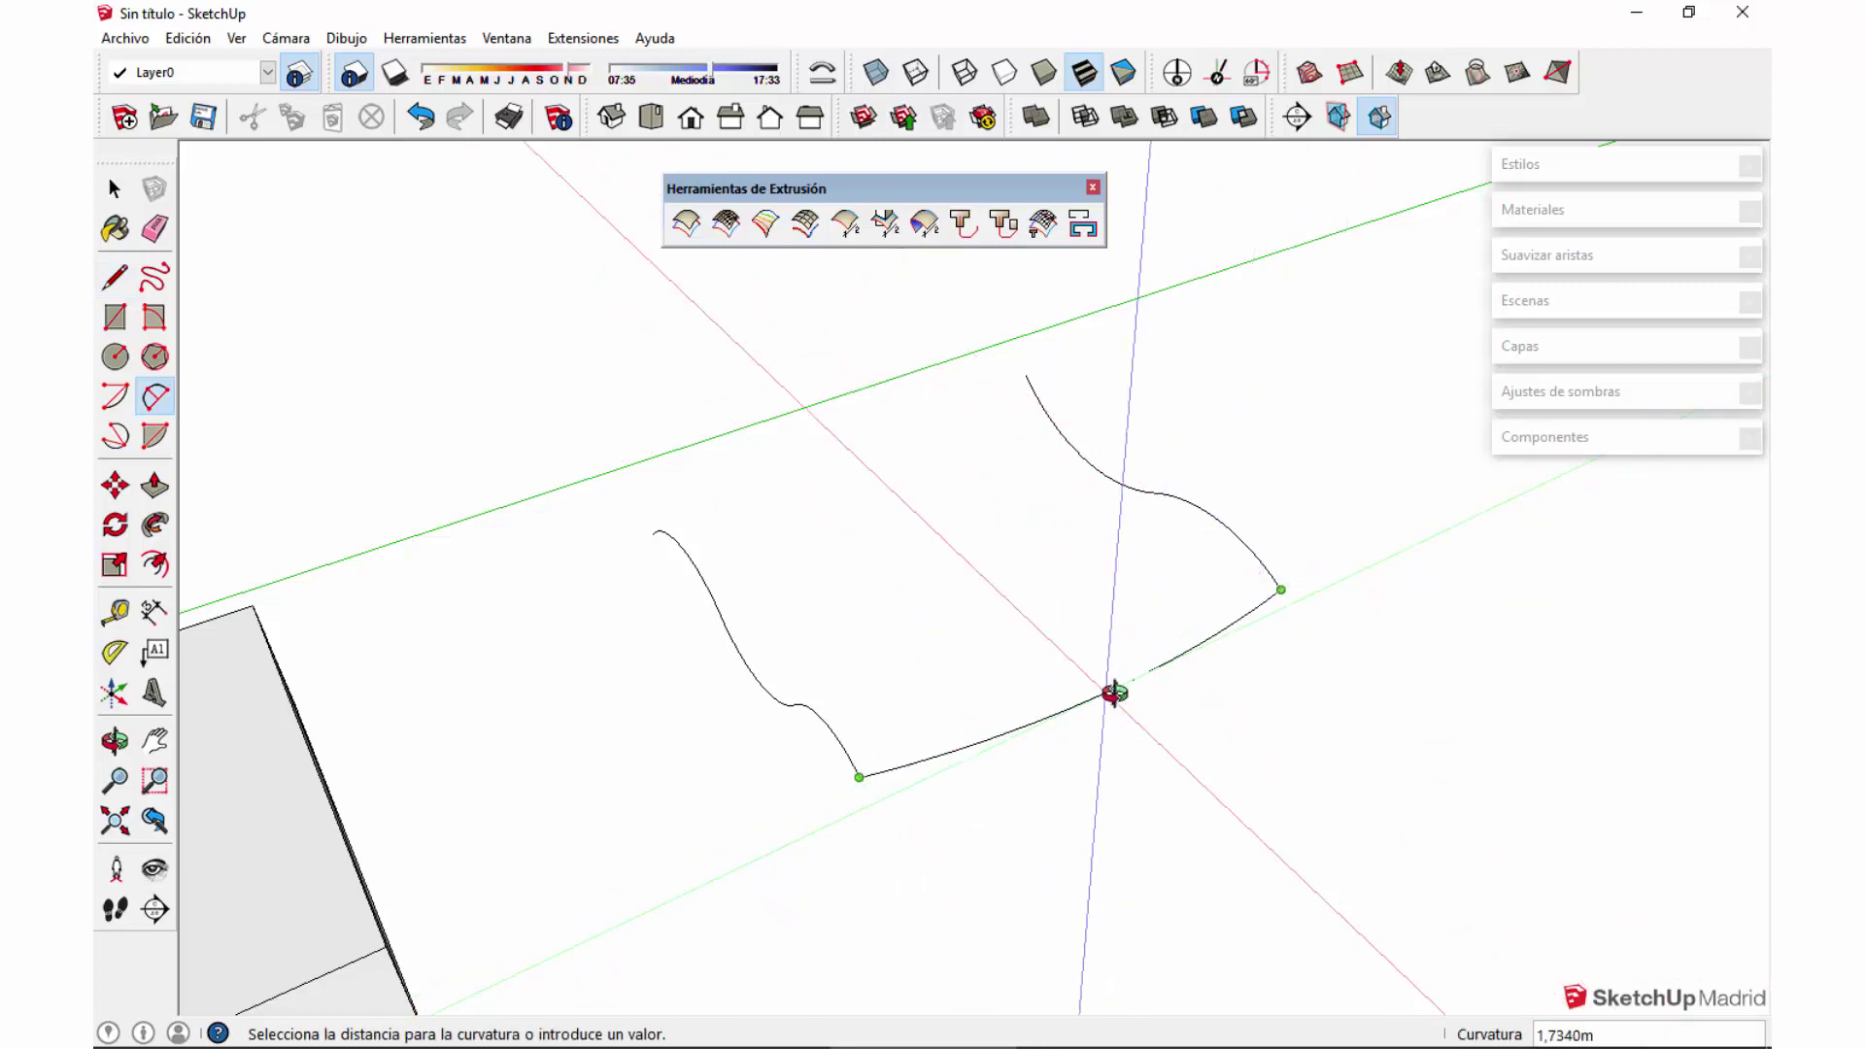
pyautogui.moveTo(1115, 691); pyautogui.dragTo(1157, 495, button='middle')
pyautogui.click(1098, 697)
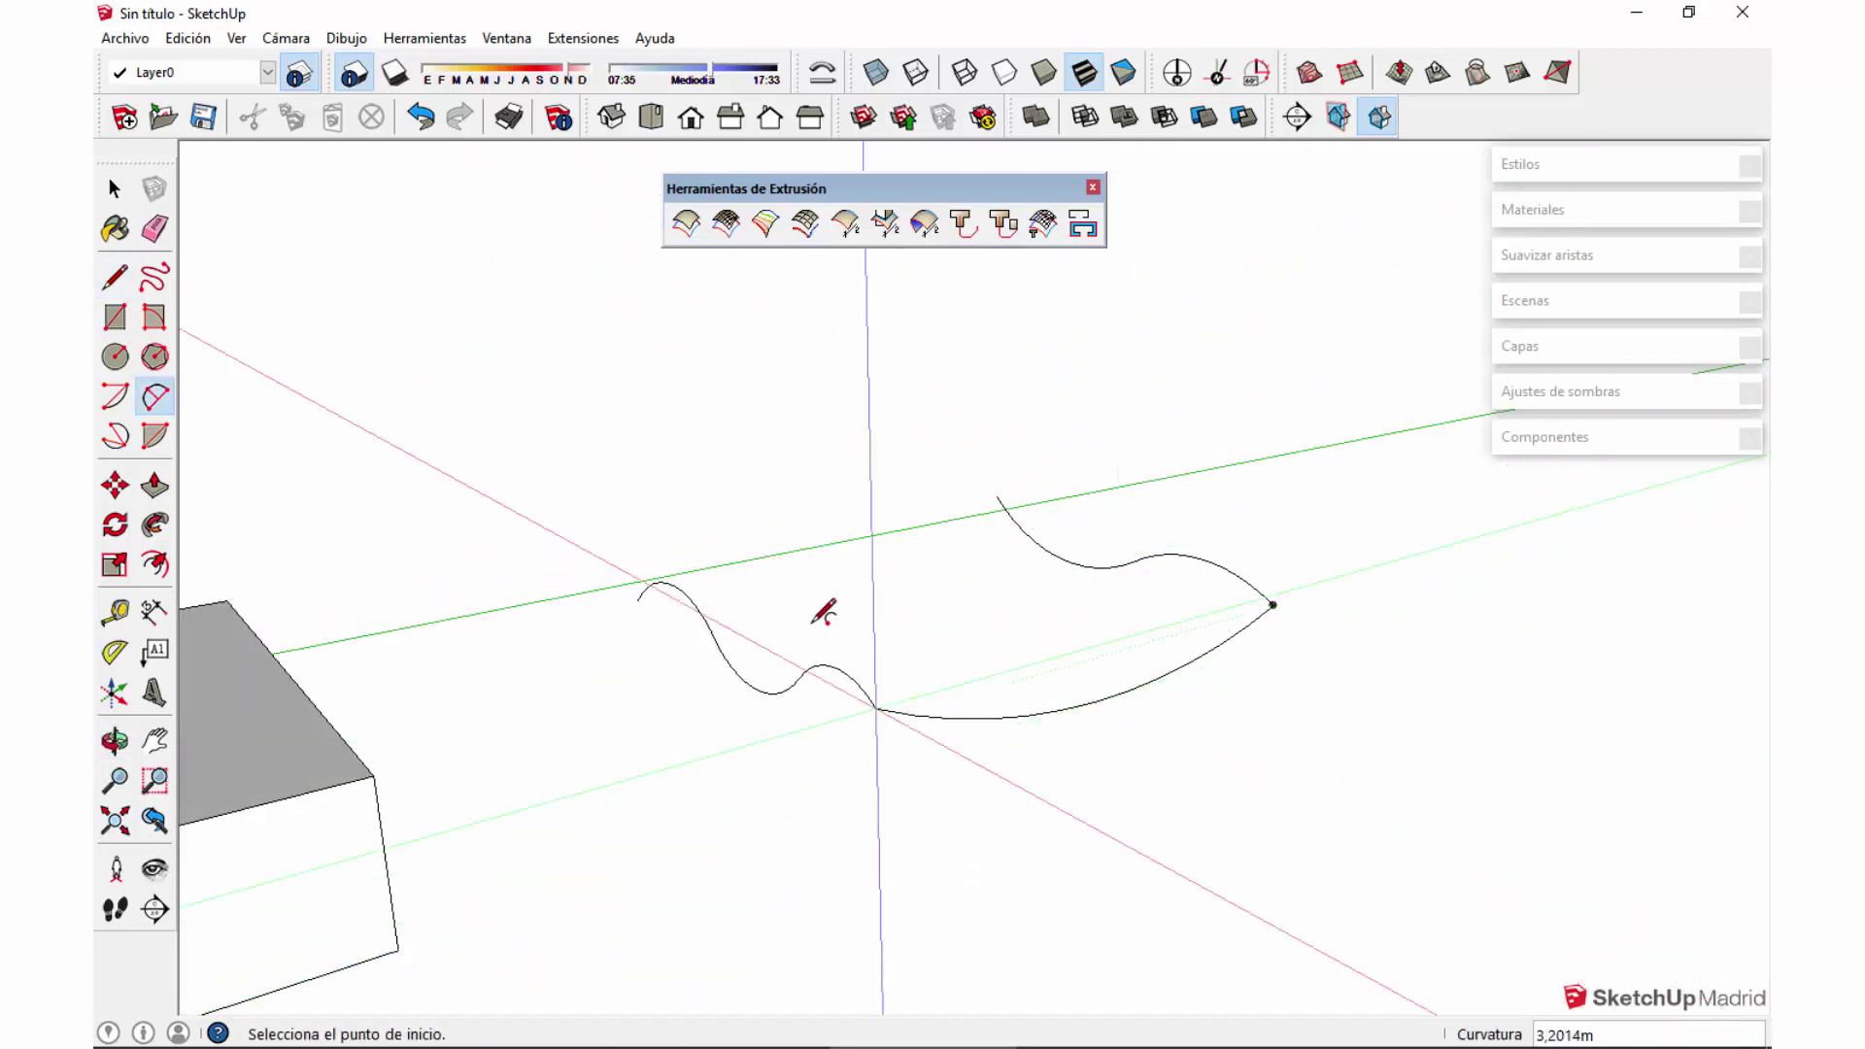
# Step: Join the other pair of facing ends of the copied wavy curves with an upward-bulging arc
pyautogui.click(639, 596)
pyautogui.click(996, 495)
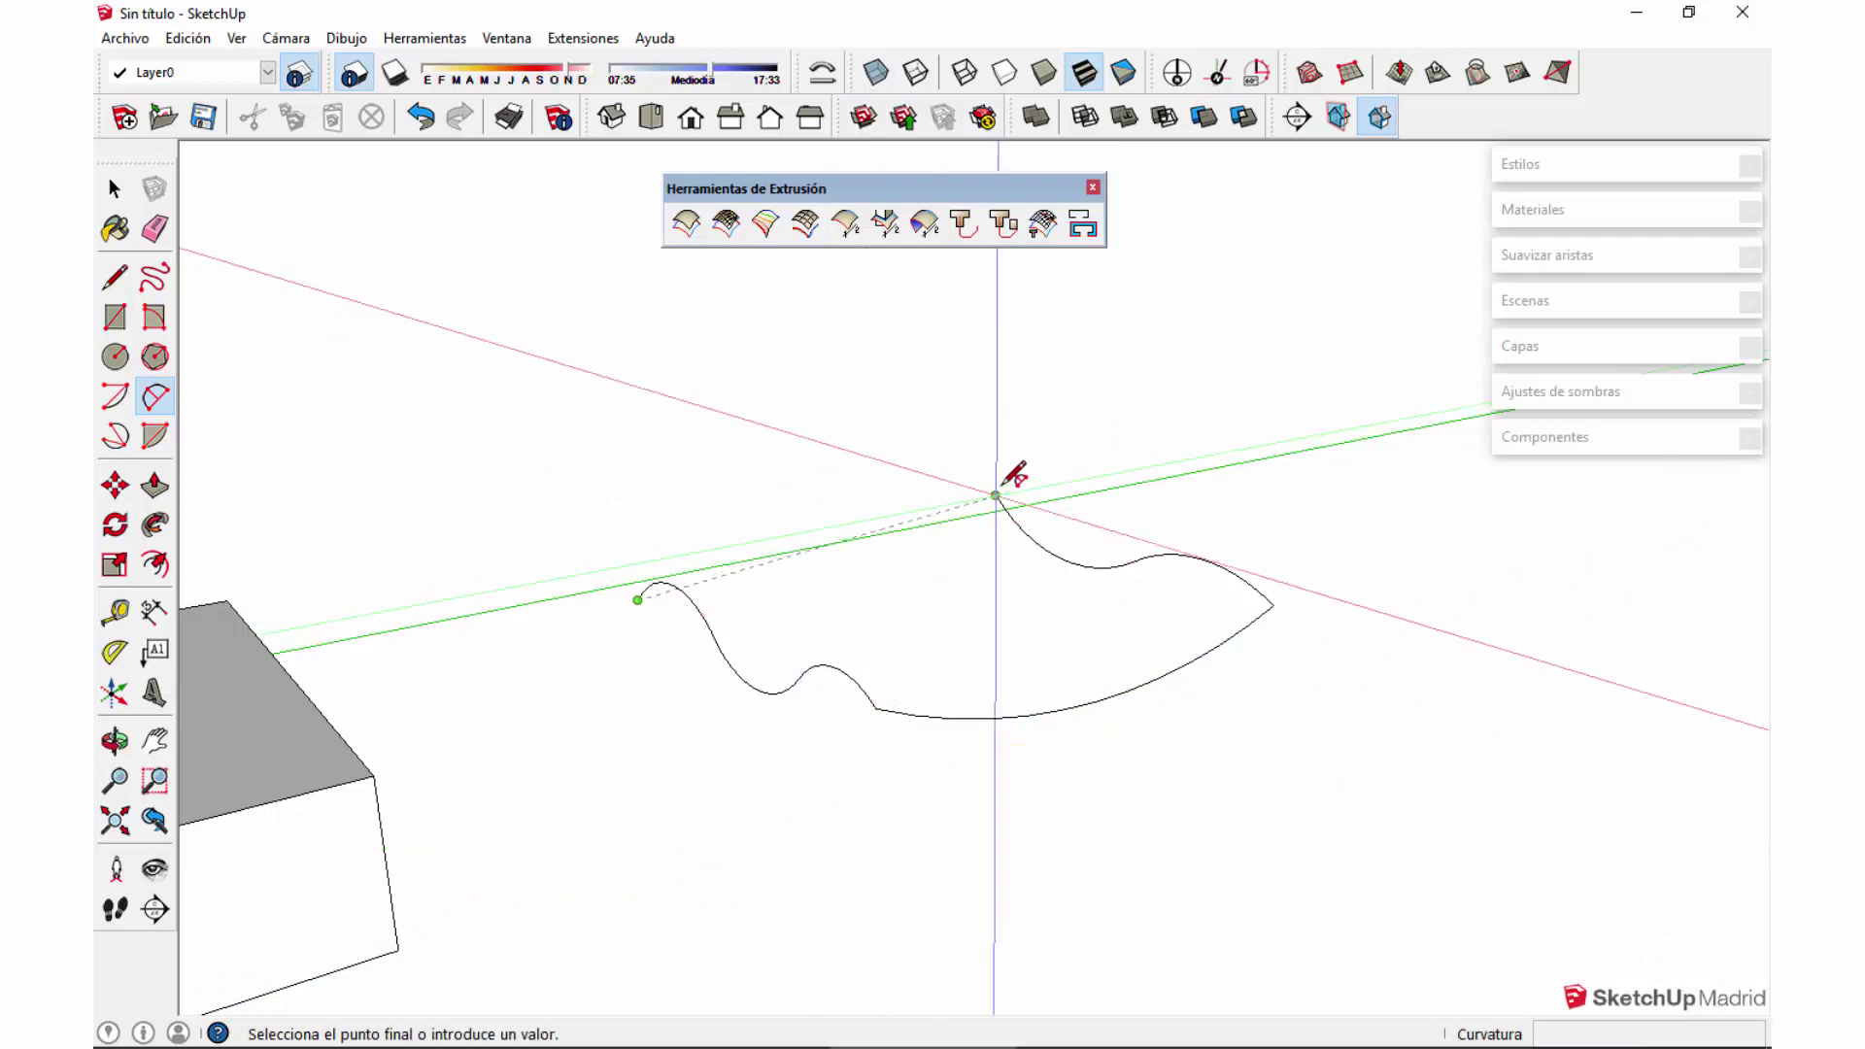
pyautogui.click(986, 423)
pyautogui.press('space')
# Step: Delete the first connecting arc, on the side farther from the green axis
pyautogui.moveTo(949, 499); pyautogui.dragTo(1082, 644, button='middle')
pyautogui.click(1107, 669)
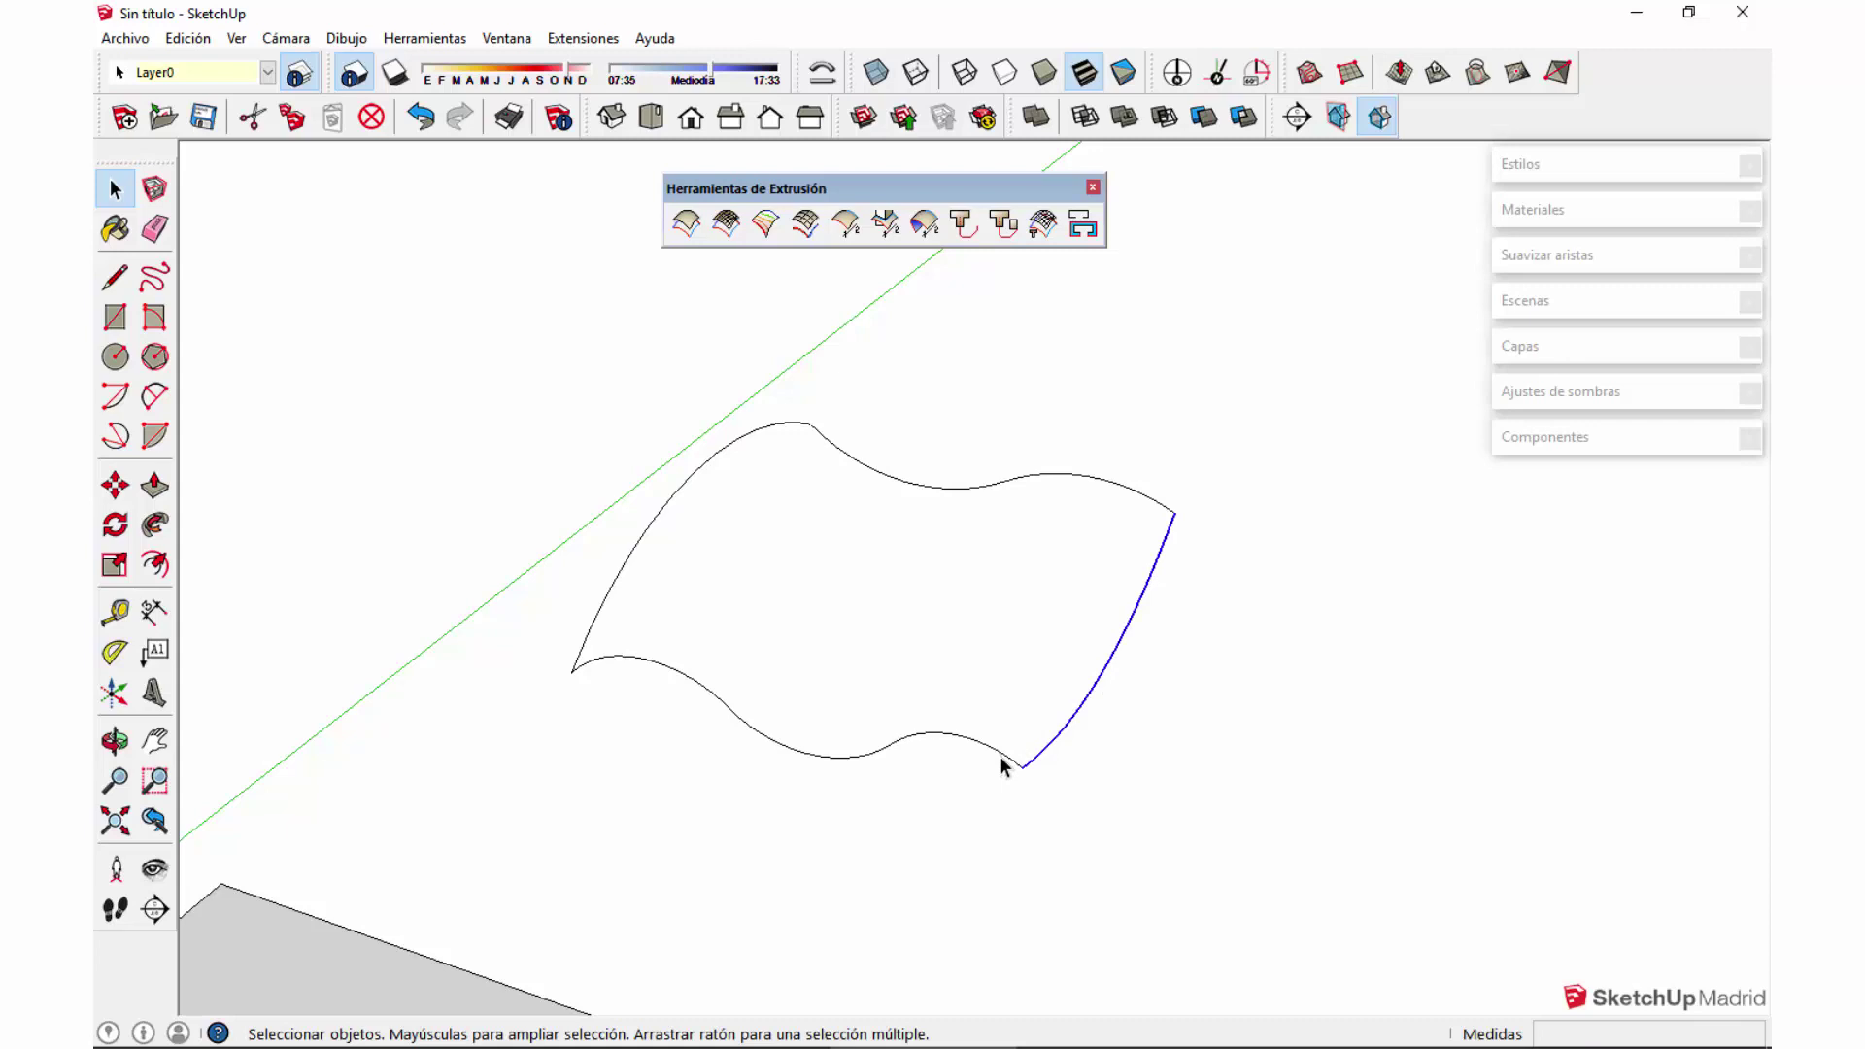
pyautogui.press('Delete')
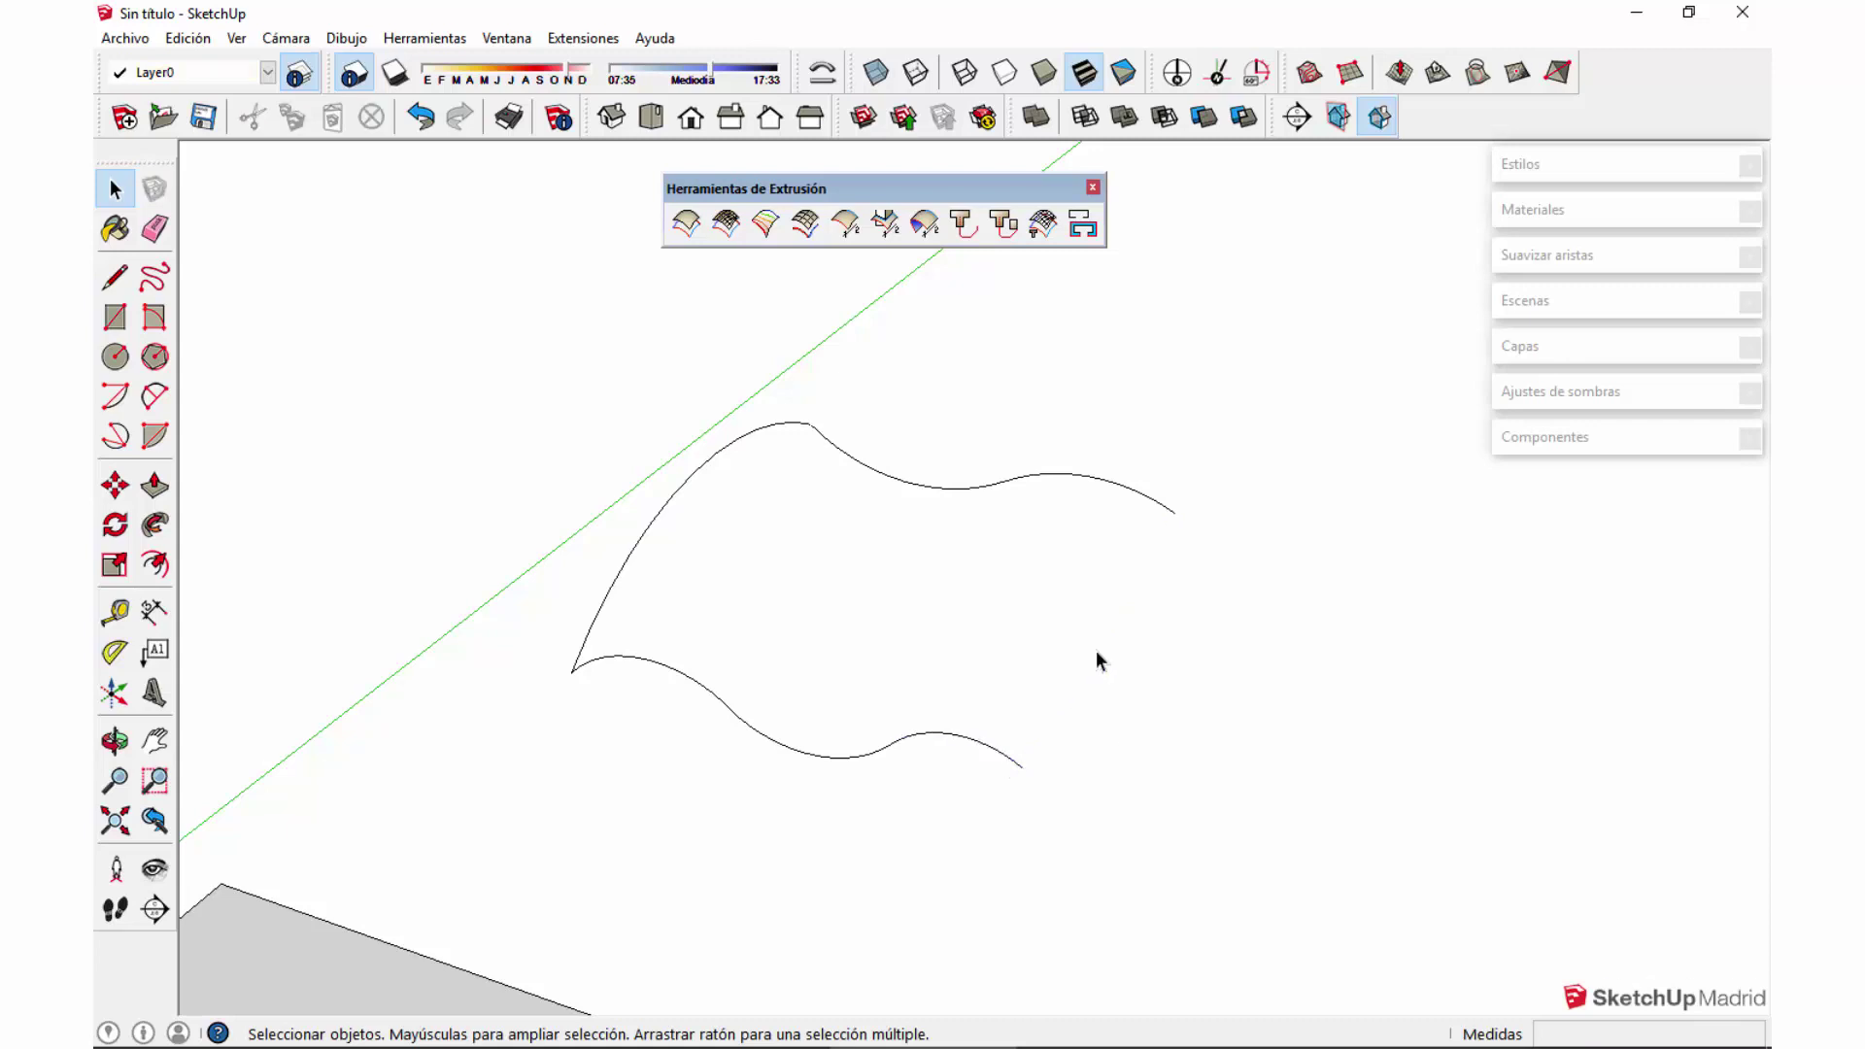
# Step: Draw an arc between the open ends of the two wavy curves to close the four-sided loop
pyautogui.press('a')
pyautogui.moveTo(1111, 729); pyautogui.dragTo(991, 772, button='middle')
pyautogui.click(967, 777)
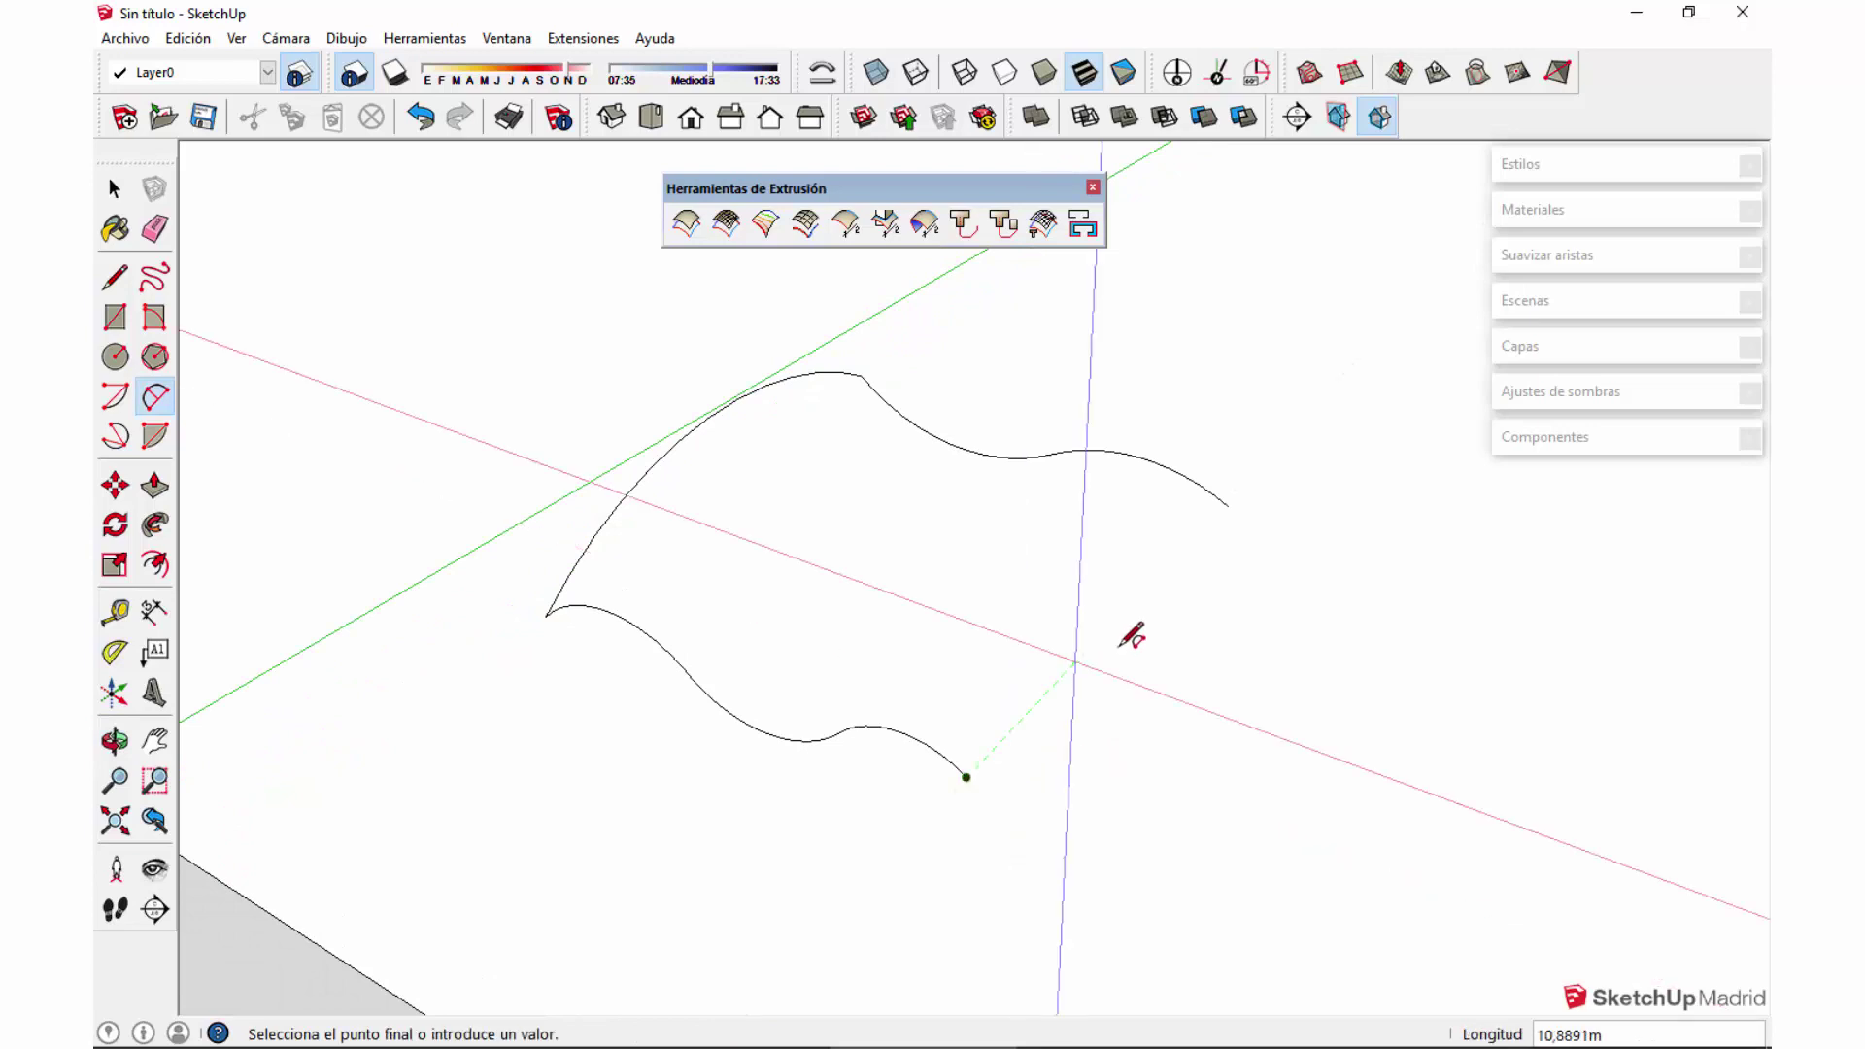
pyautogui.click(1227, 505)
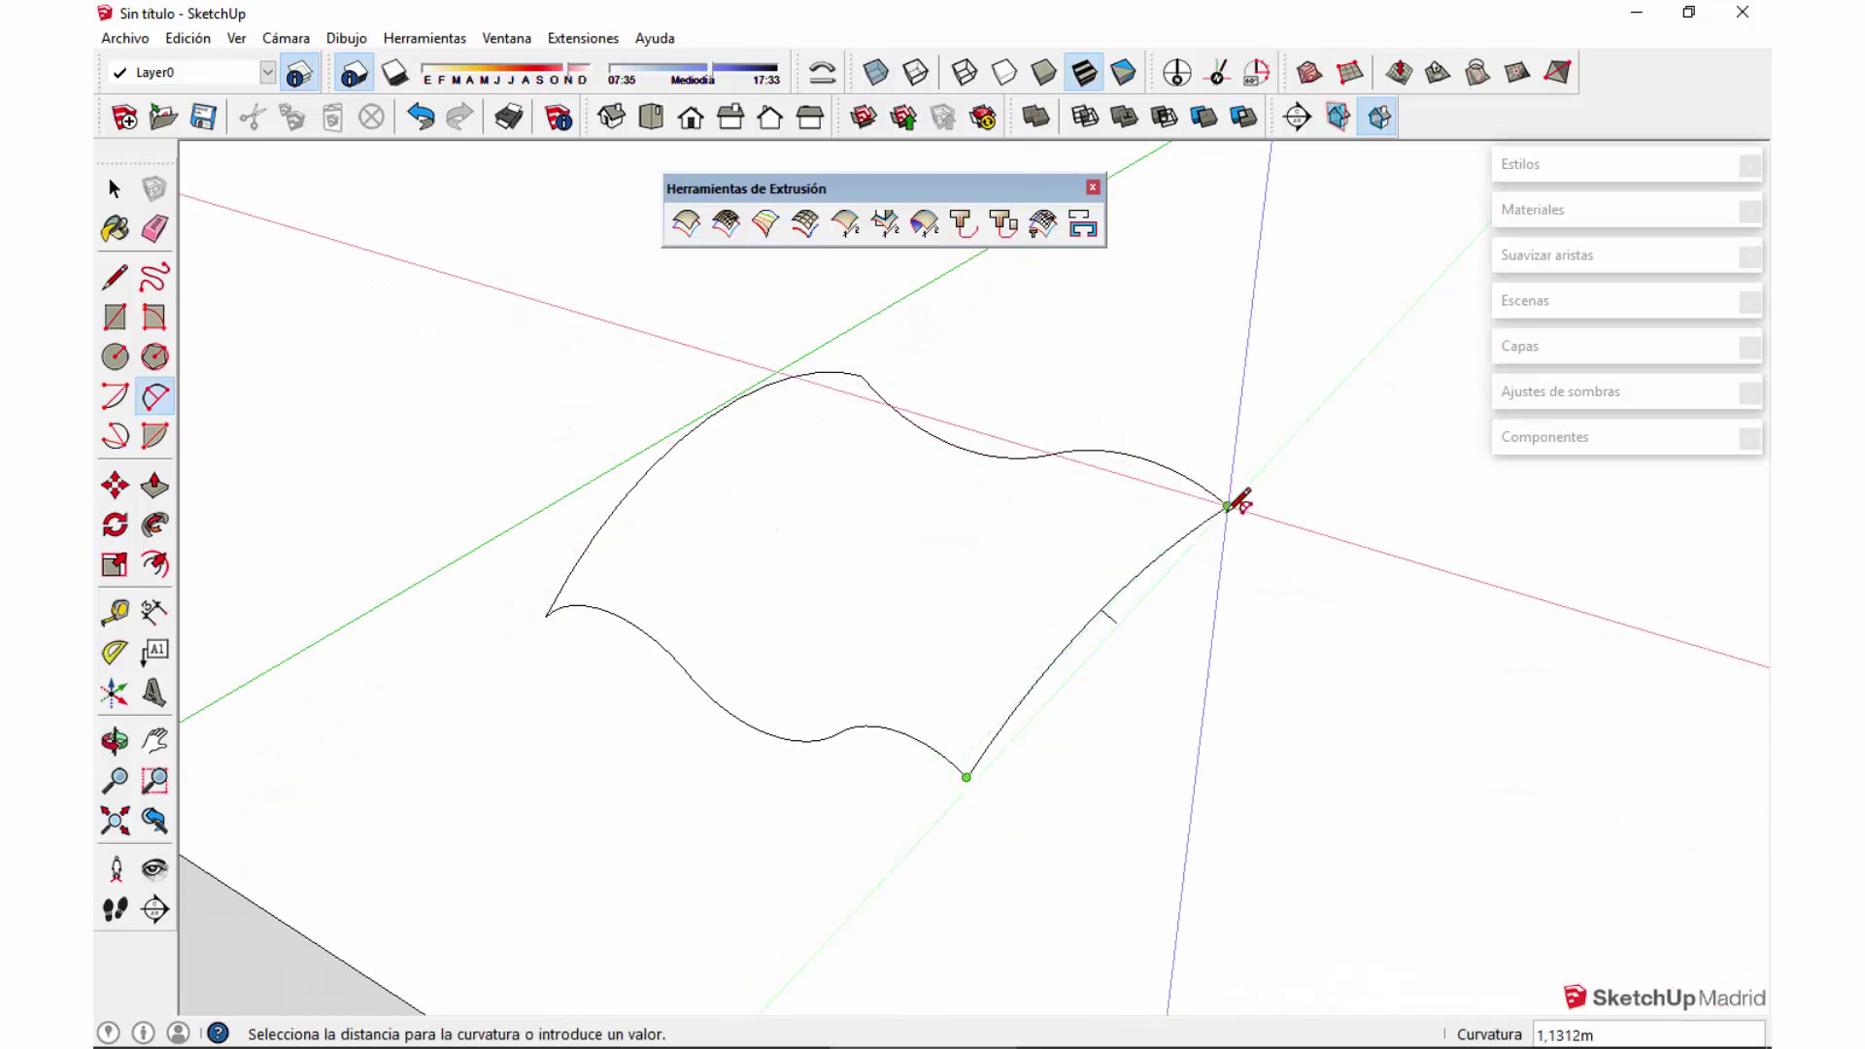
pyautogui.moveTo(965, 408); pyautogui.dragTo(1144, 759, button='middle')
pyautogui.click(1133, 659)
pyautogui.press('space')
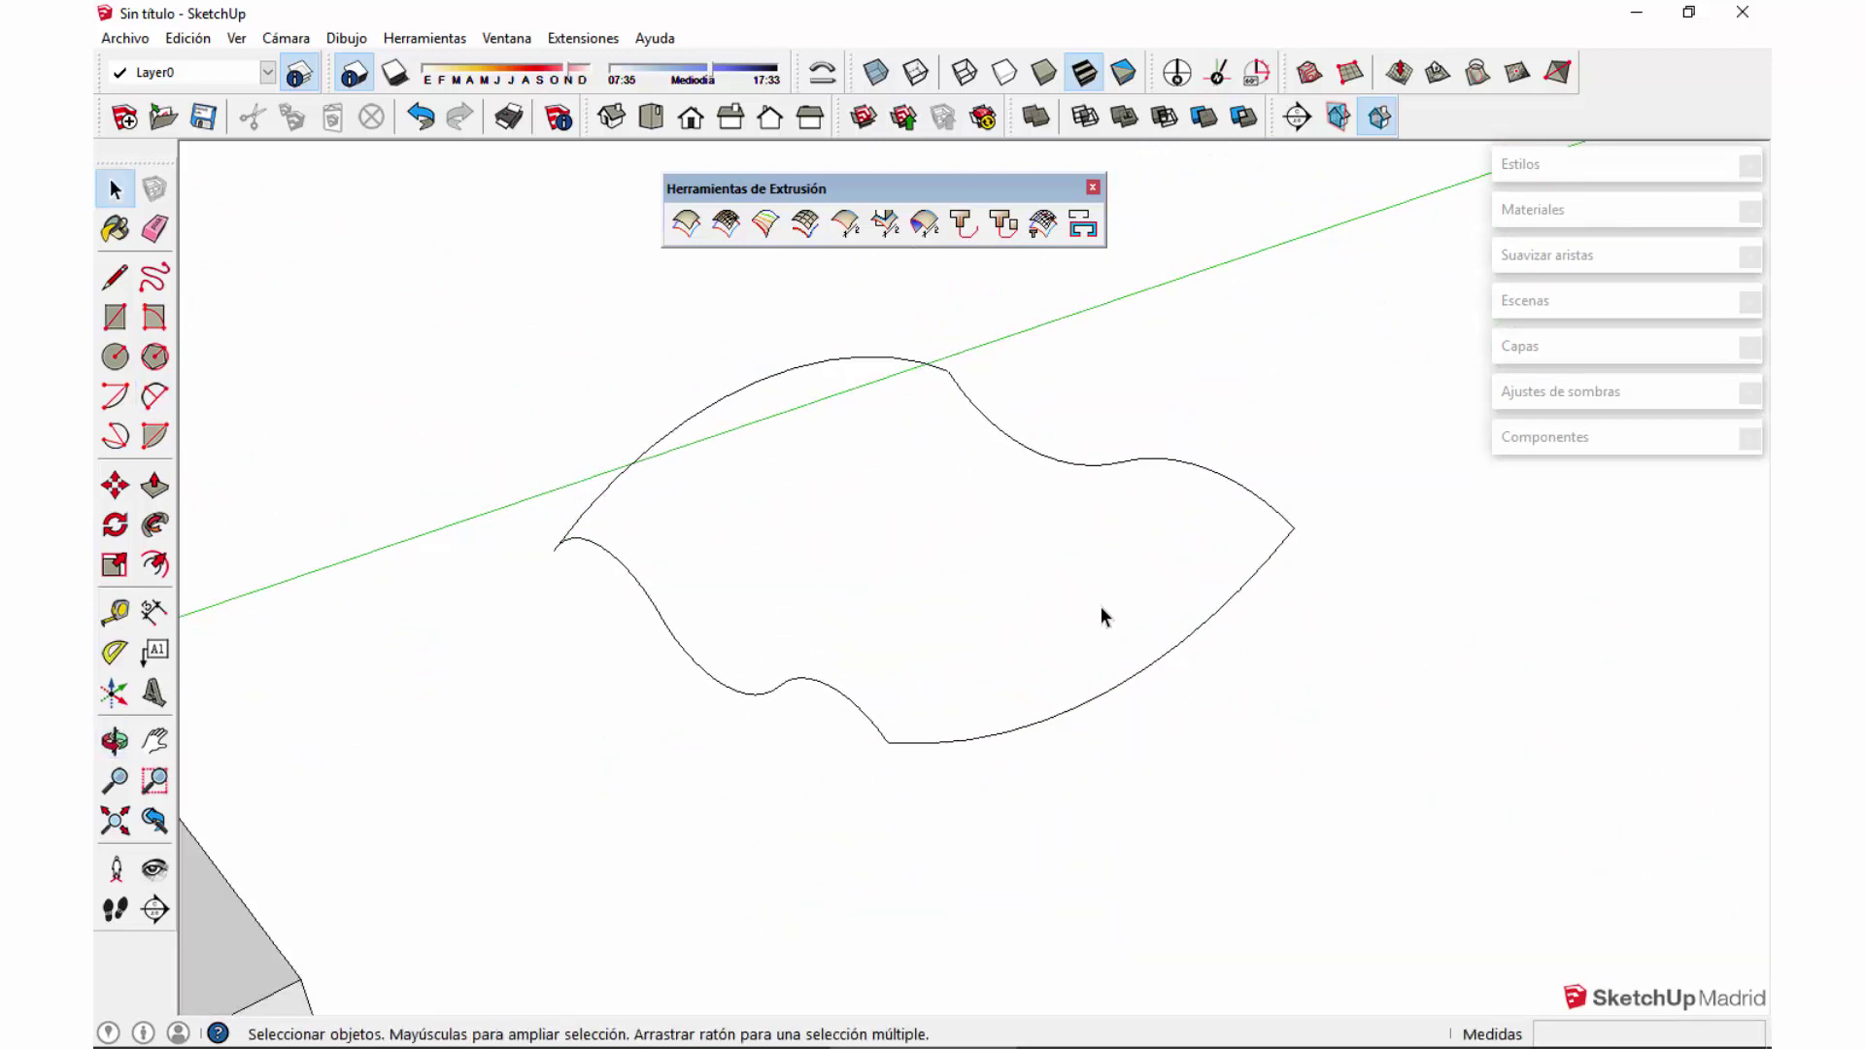
# Step: Select all connected edges of the curve loop to check that its corners meet, and clear the selection
pyautogui.moveTo(1100, 613); pyautogui.dragTo(637, 708, button='middle')
pyautogui.moveTo(858, 679); pyautogui.dragTo(1100, 727, button='middle')
pyautogui.tripleClick(719, 556)
pyautogui.click(1101, 722)
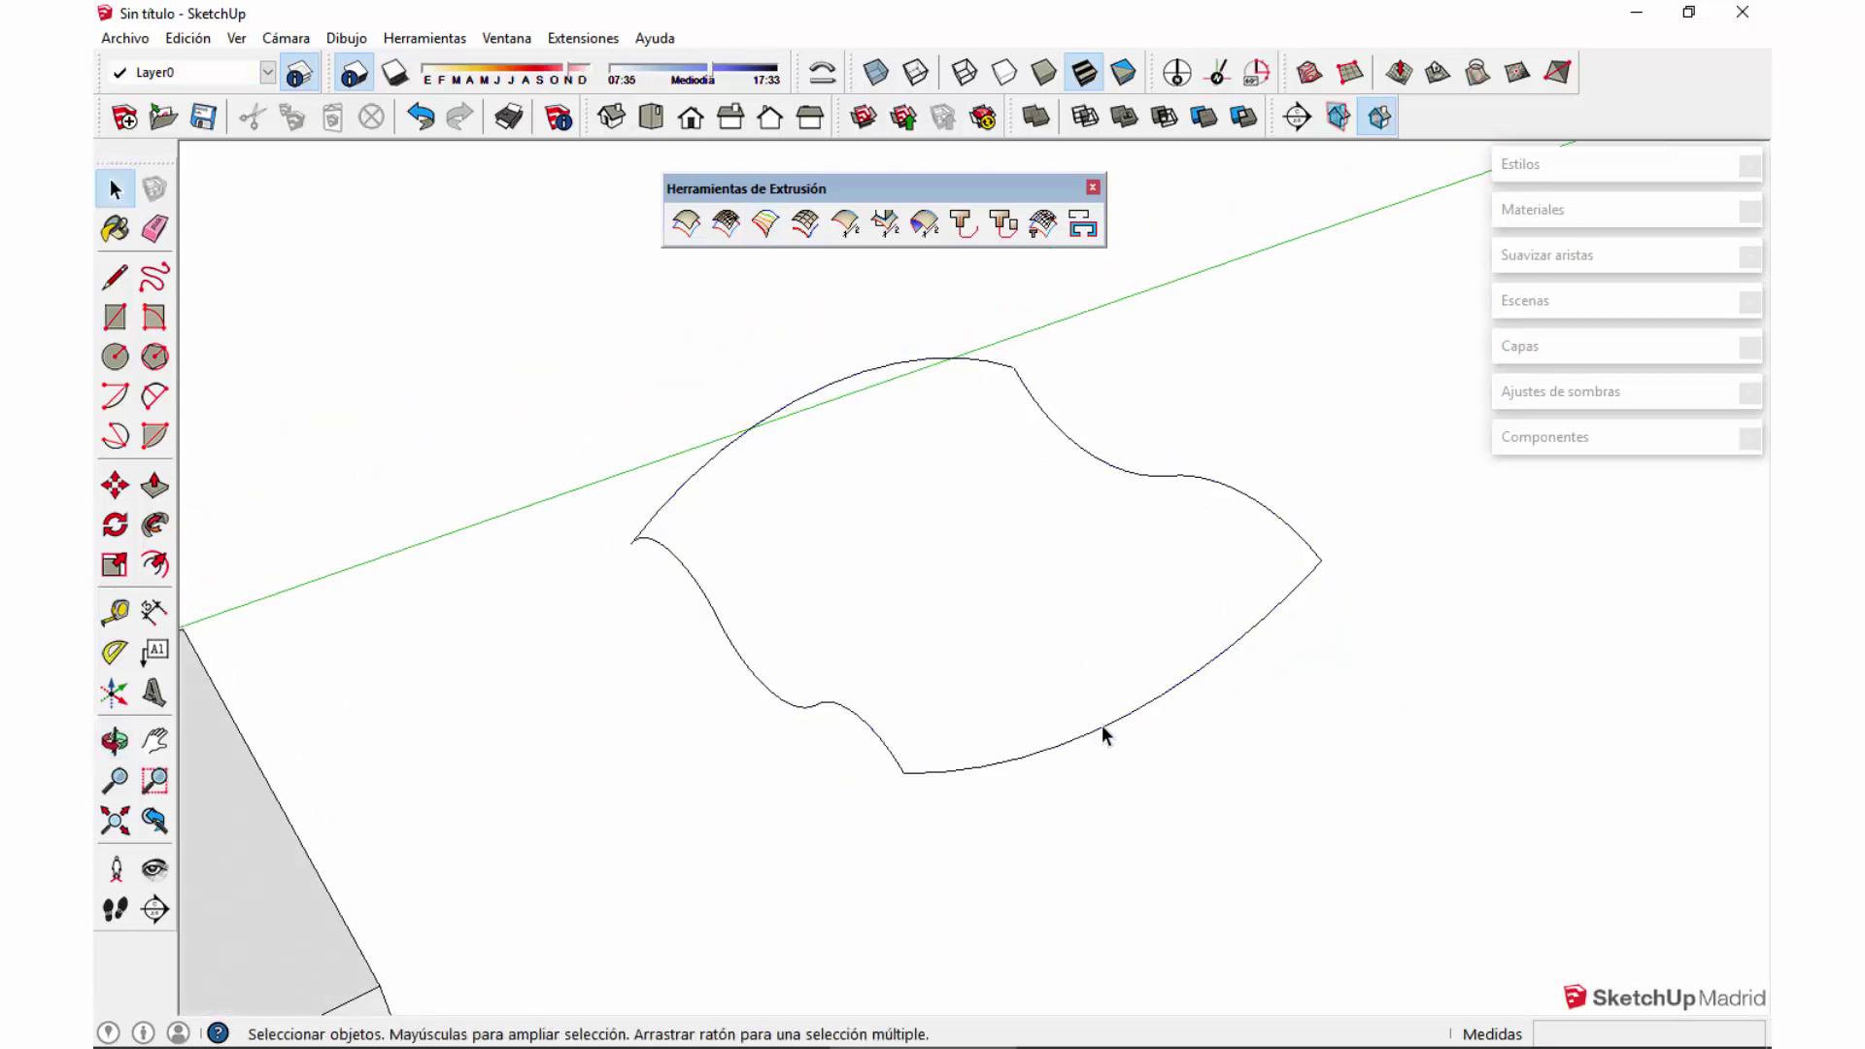
pyautogui.tripleClick(1102, 725)
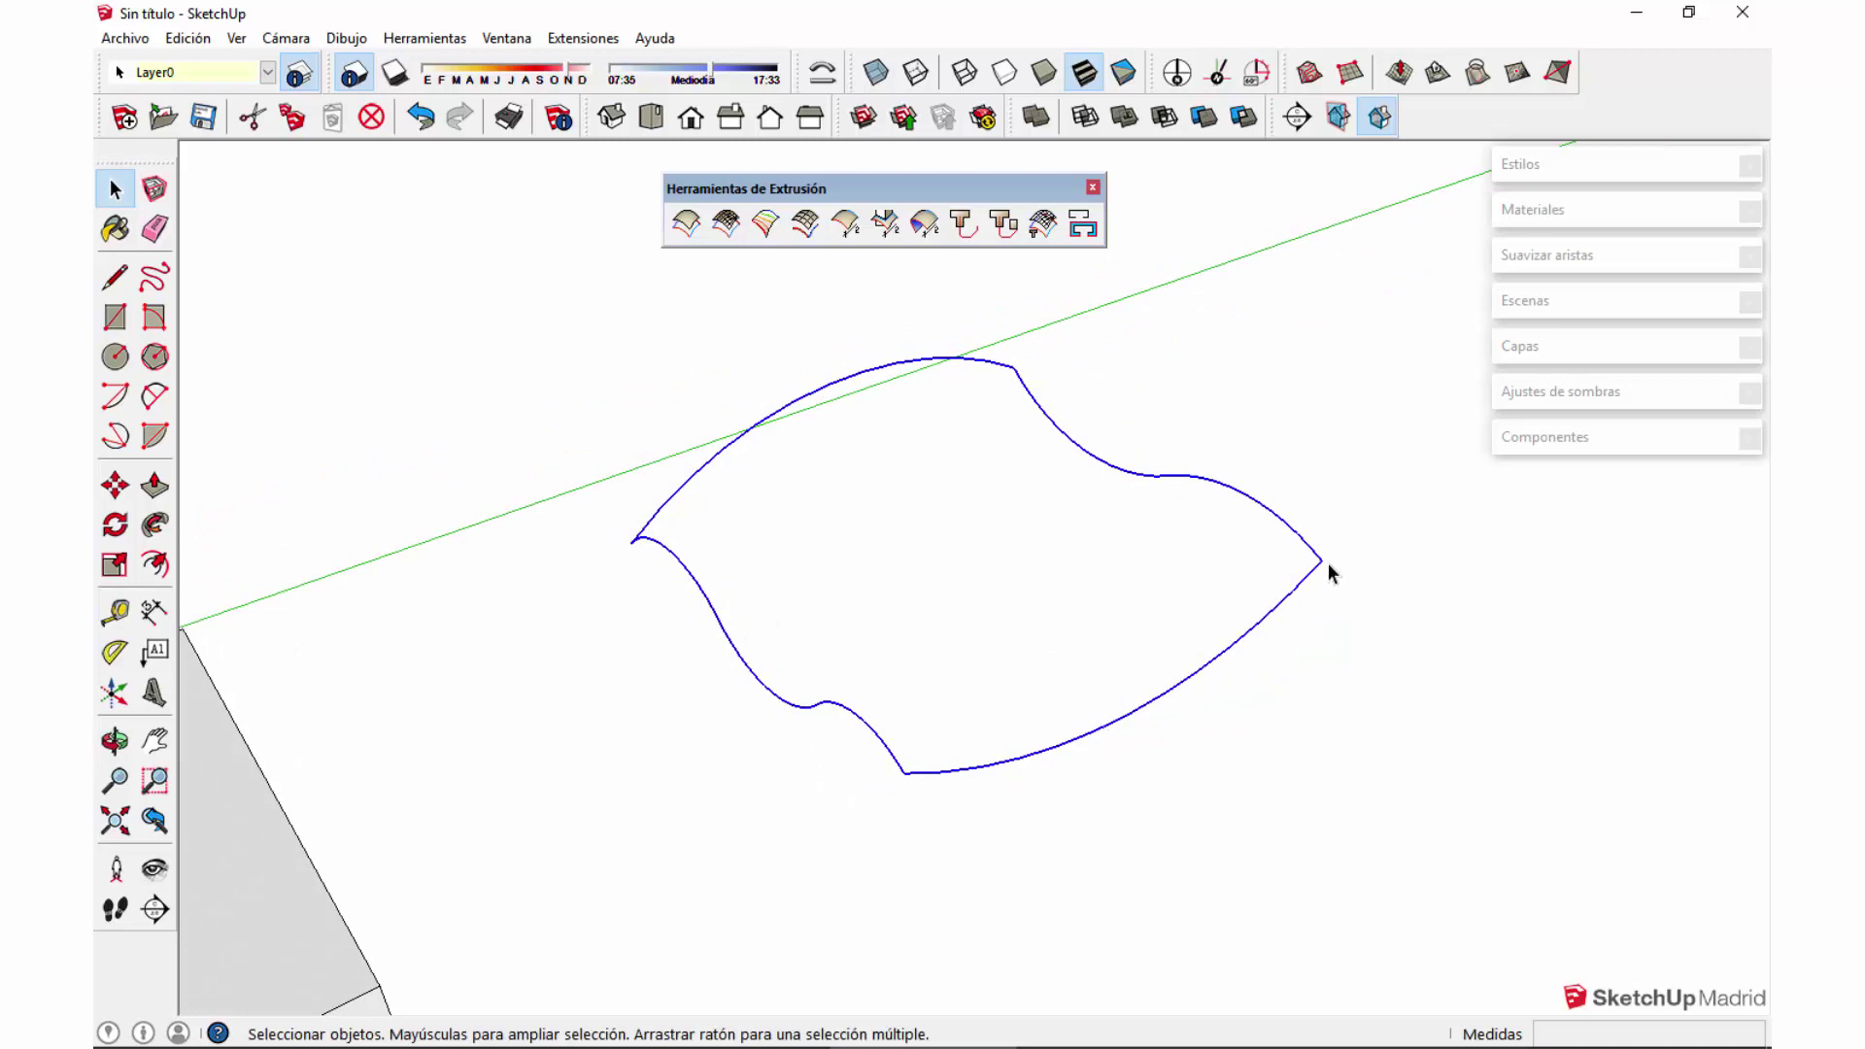
pyautogui.moveTo(1321, 567); pyautogui.dragTo(1253, 637, button='middle')
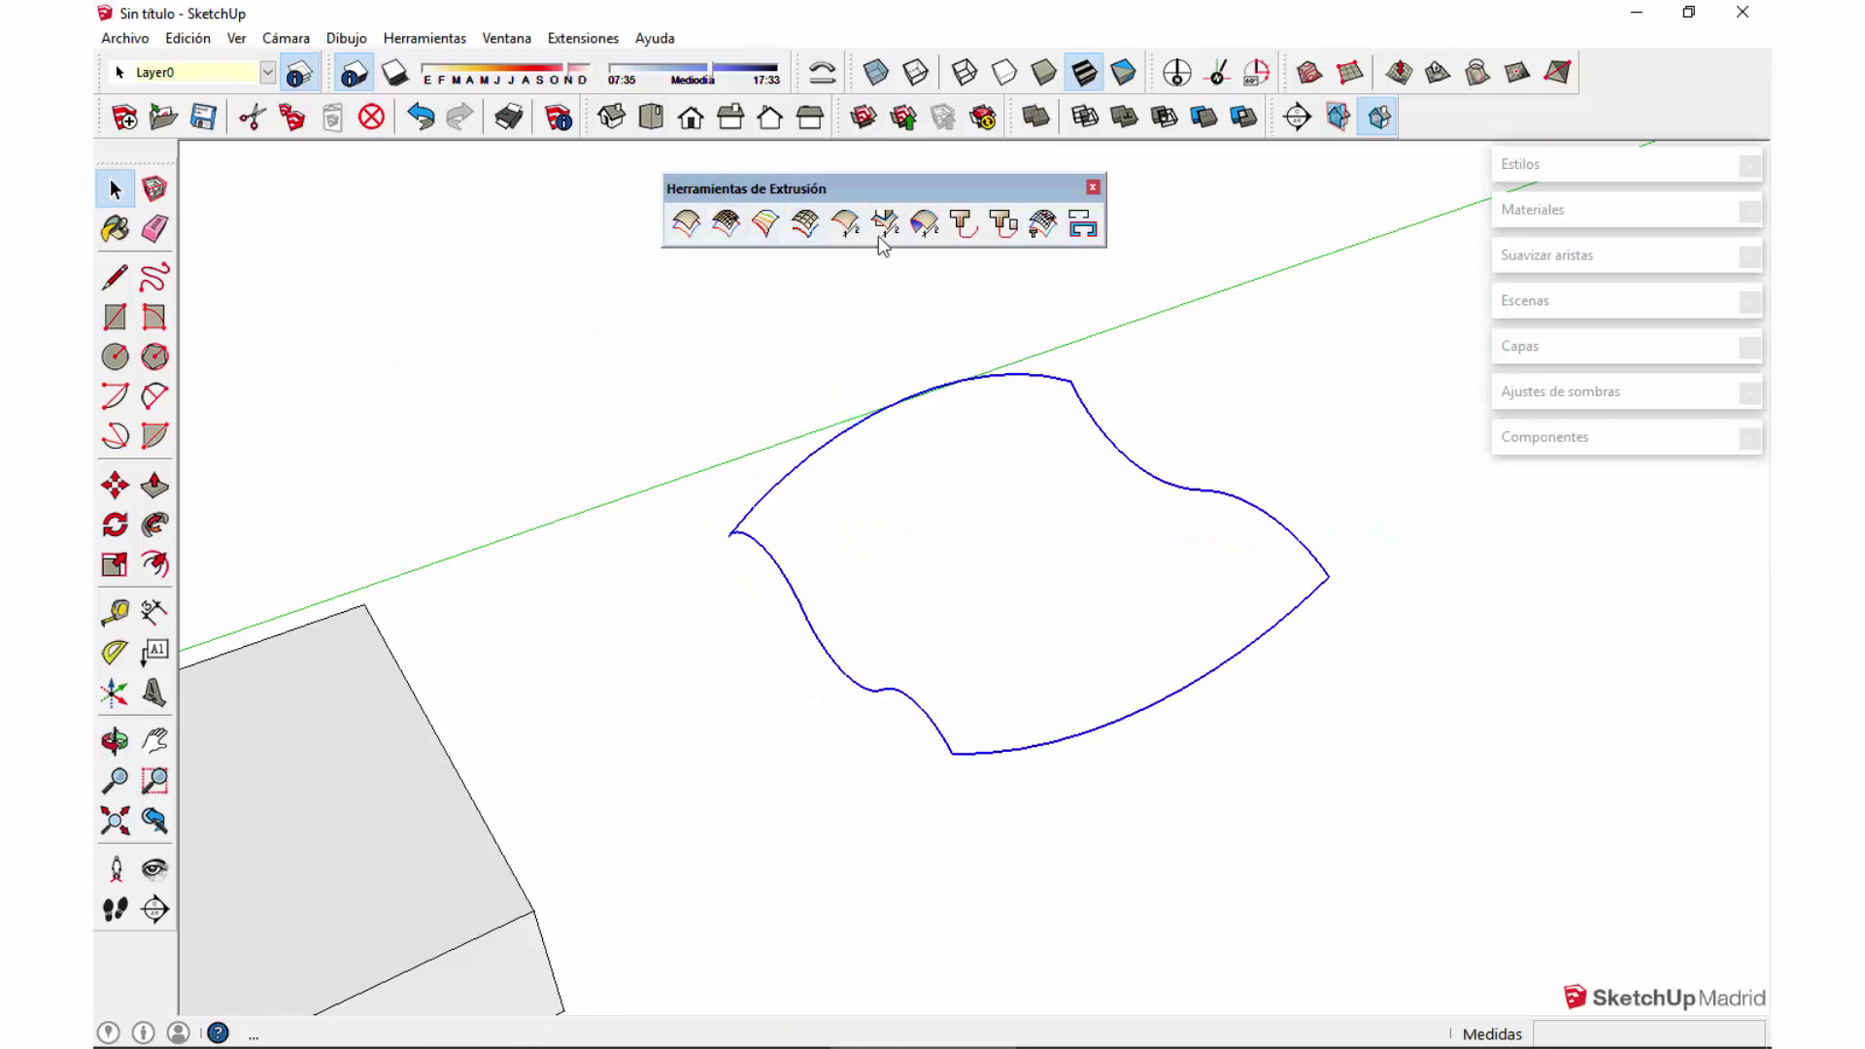
pyautogui.click(1326, 576)
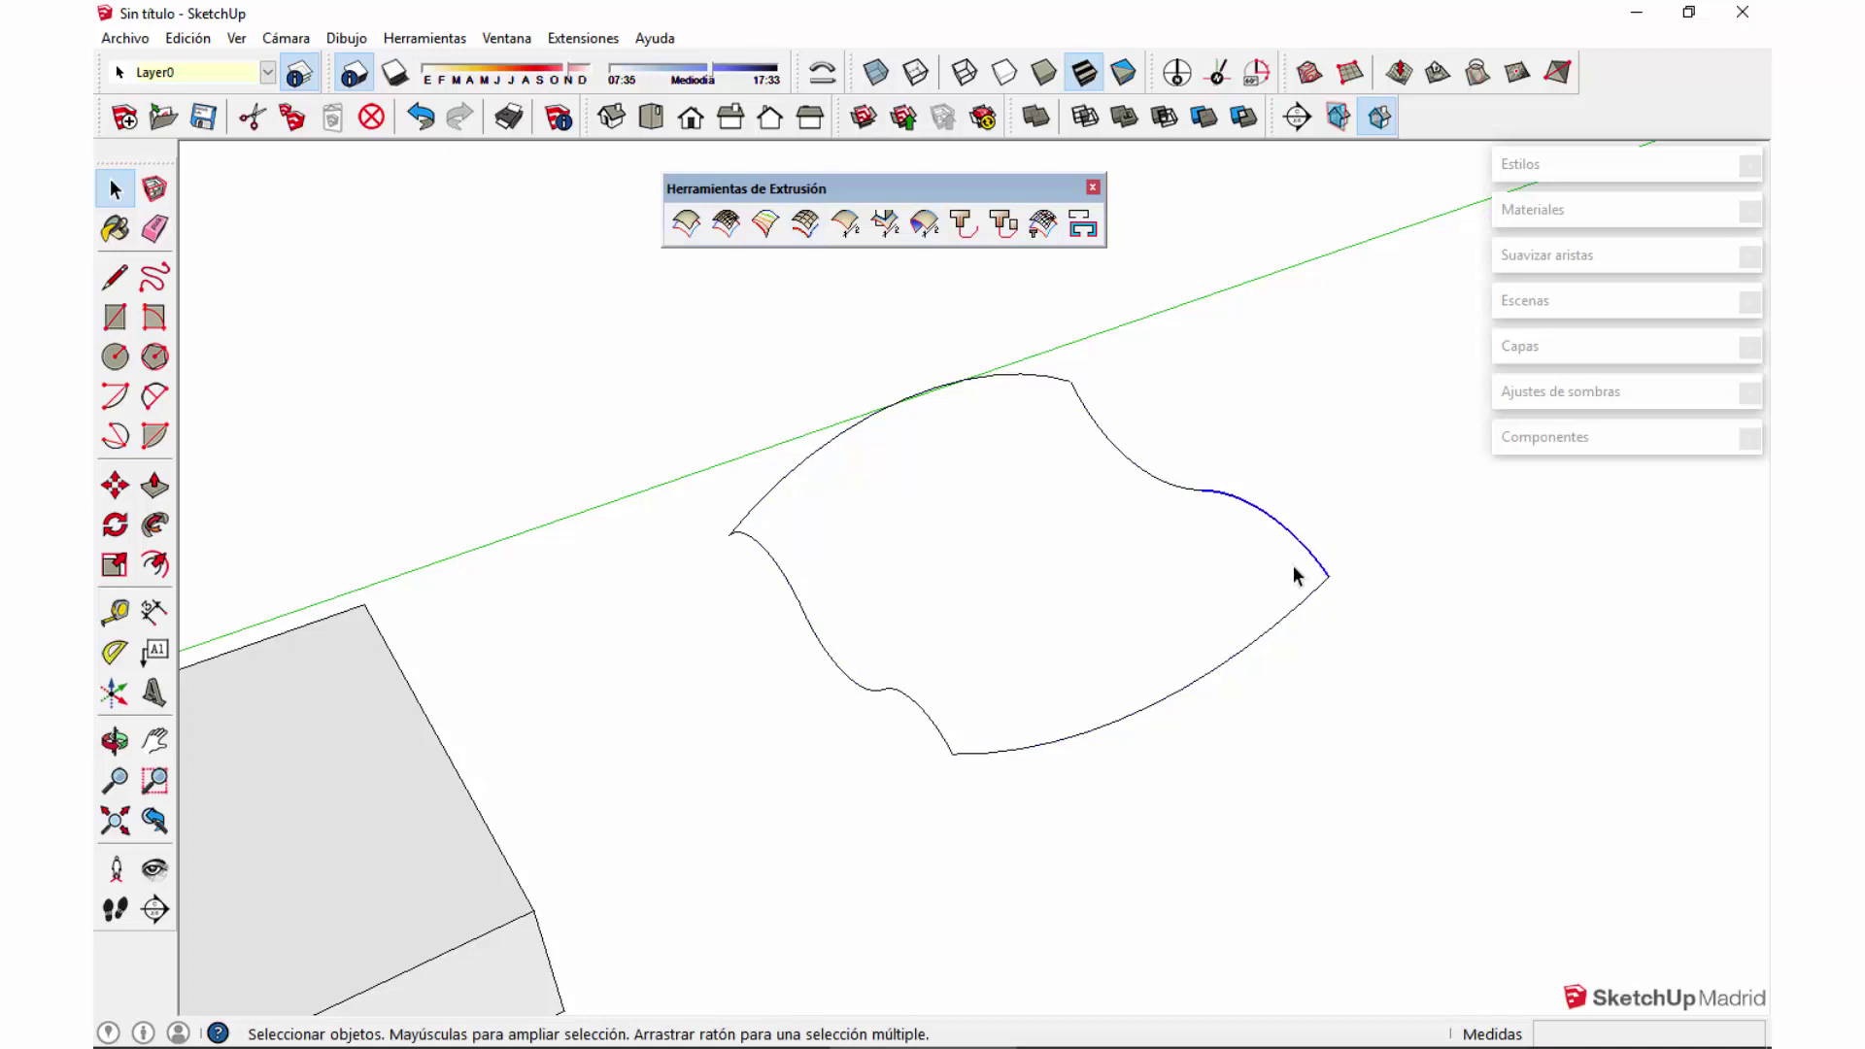
pyautogui.click(1330, 629)
pyautogui.moveTo(1104, 687); pyautogui.dragTo(1159, 724, button='middle')
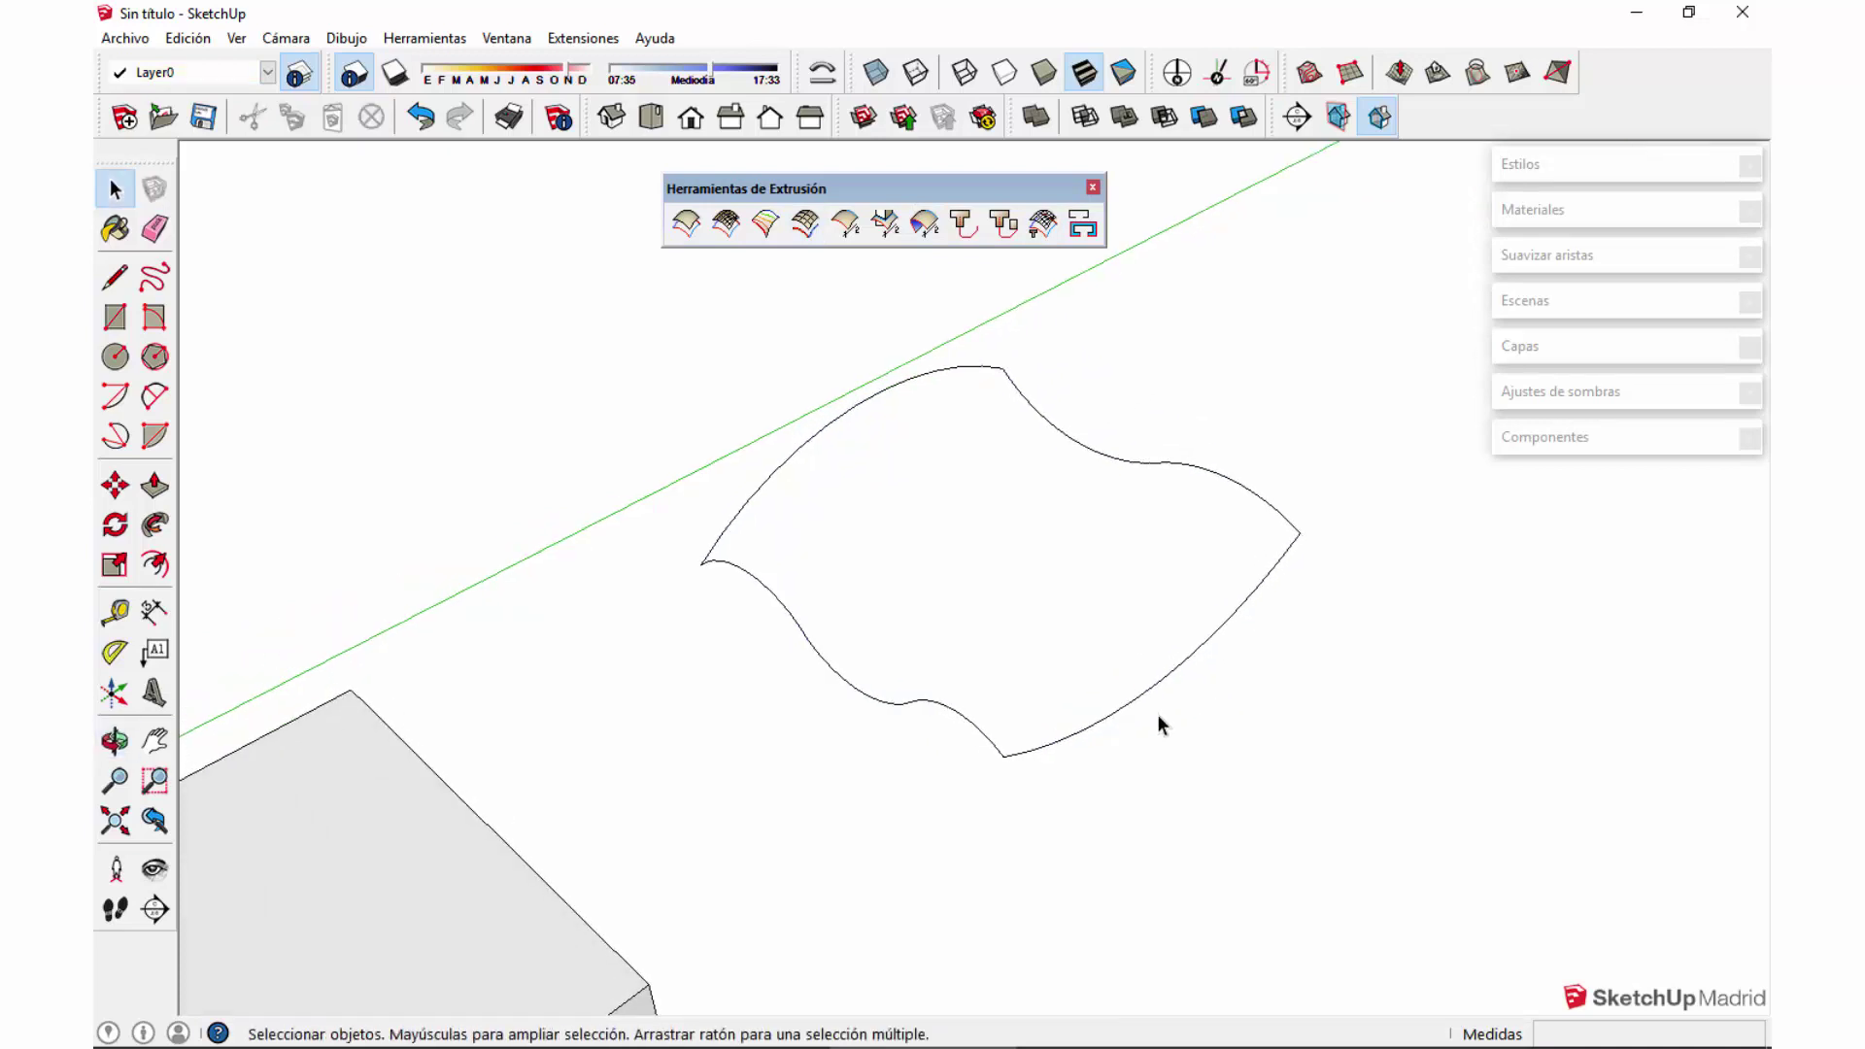
# Step: Try the Barrido de Curvas por Rieles sweep using the three separate arcs of one wavy side as profile and rails
pyautogui.click(687, 224)
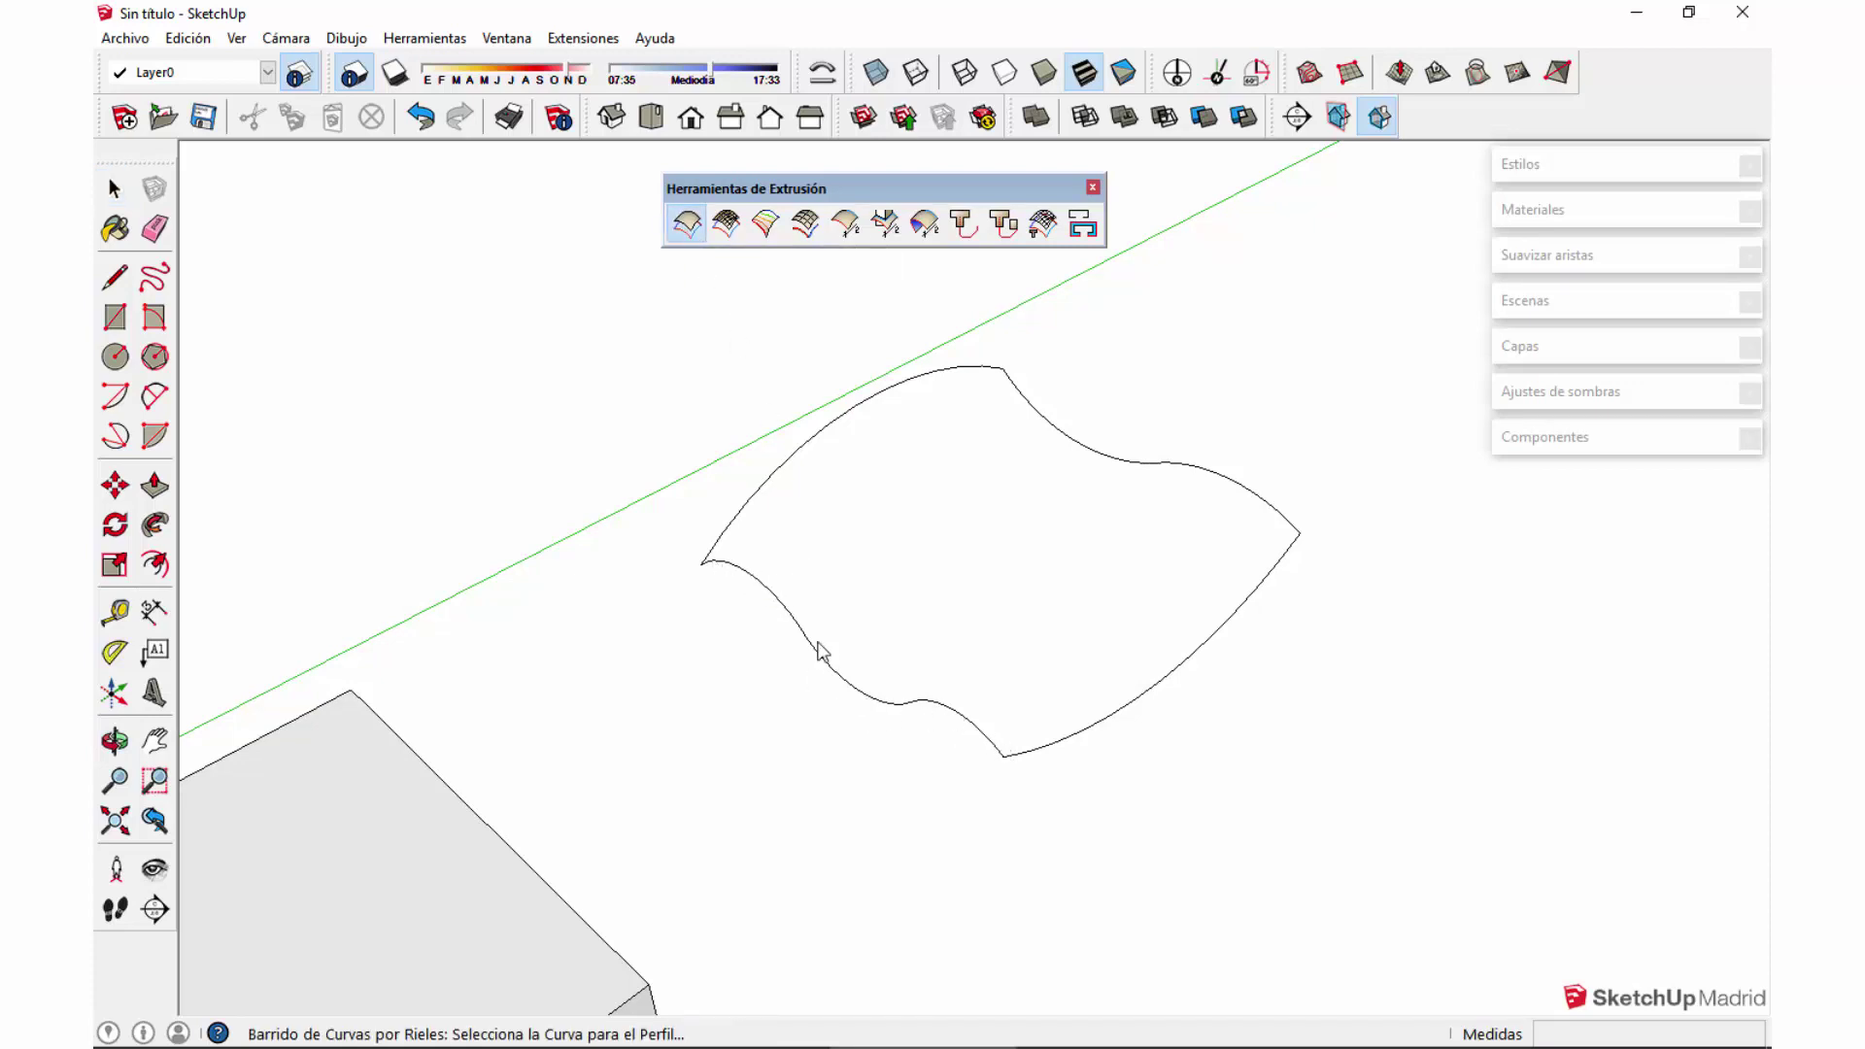
pyautogui.click(759, 592)
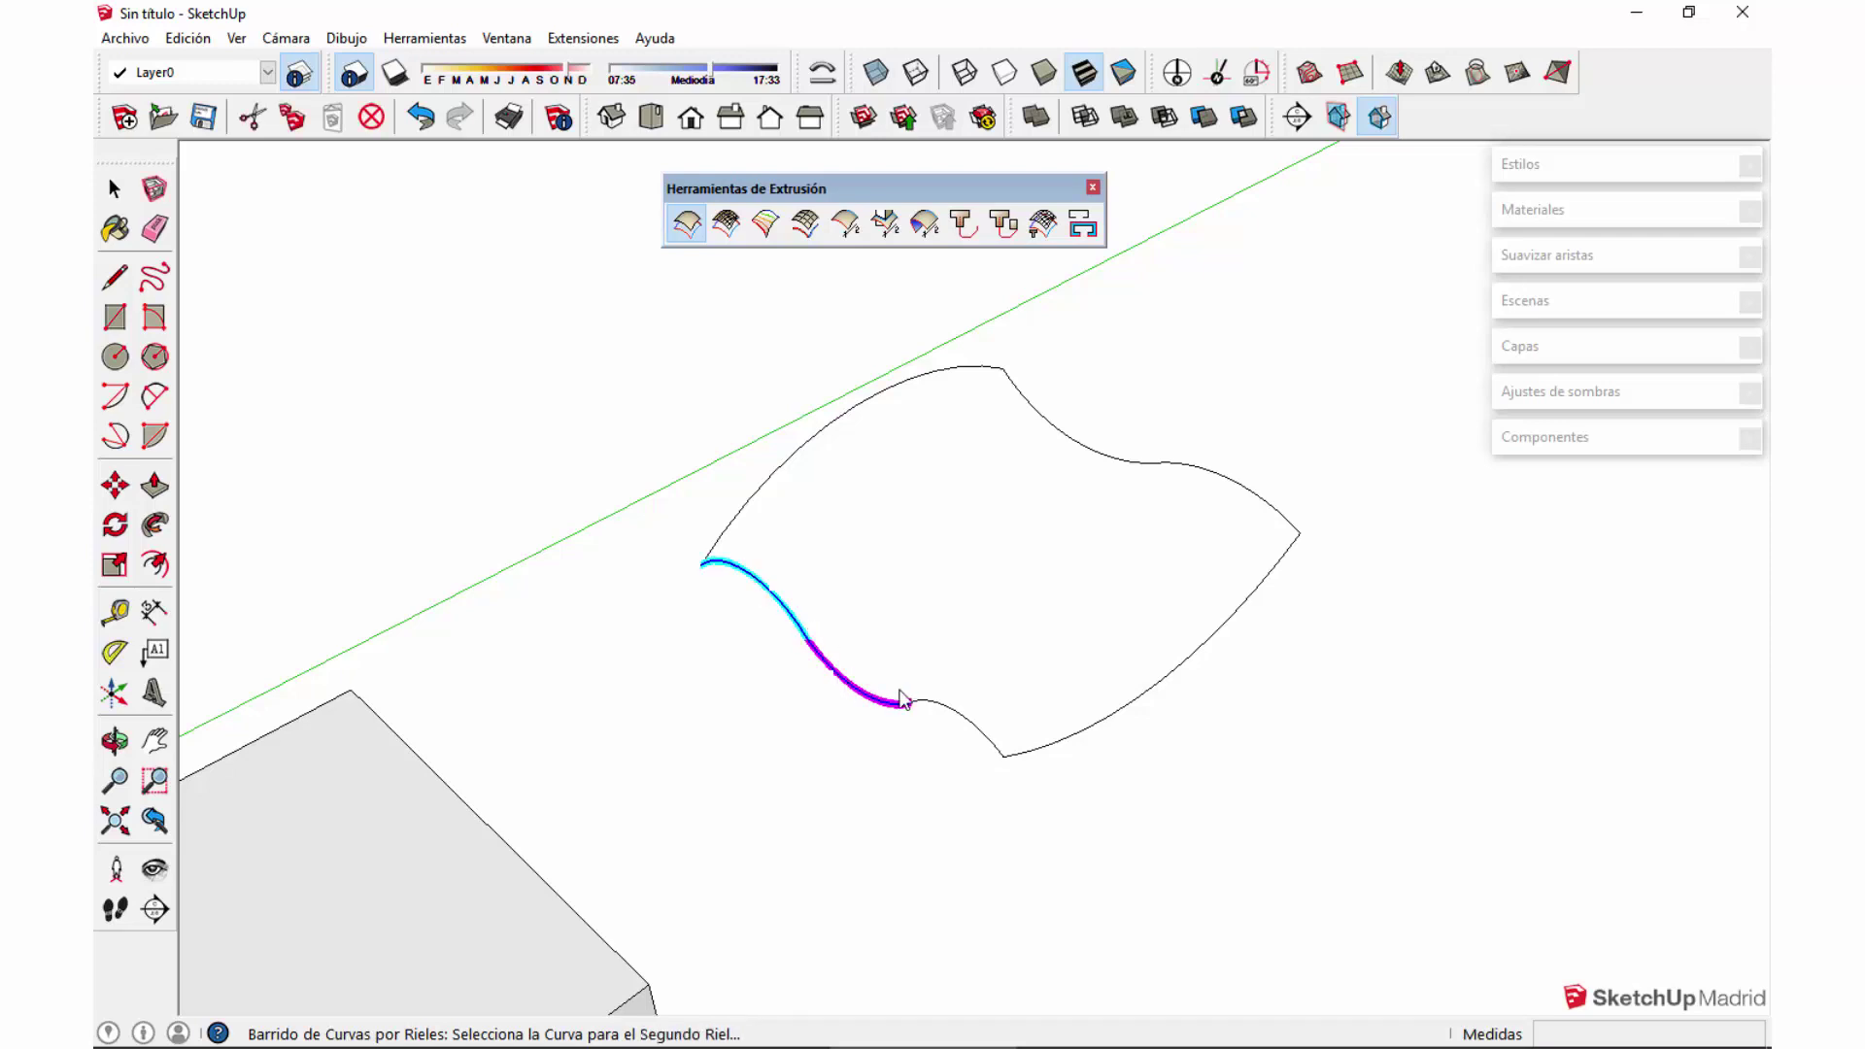
pyautogui.click(948, 719)
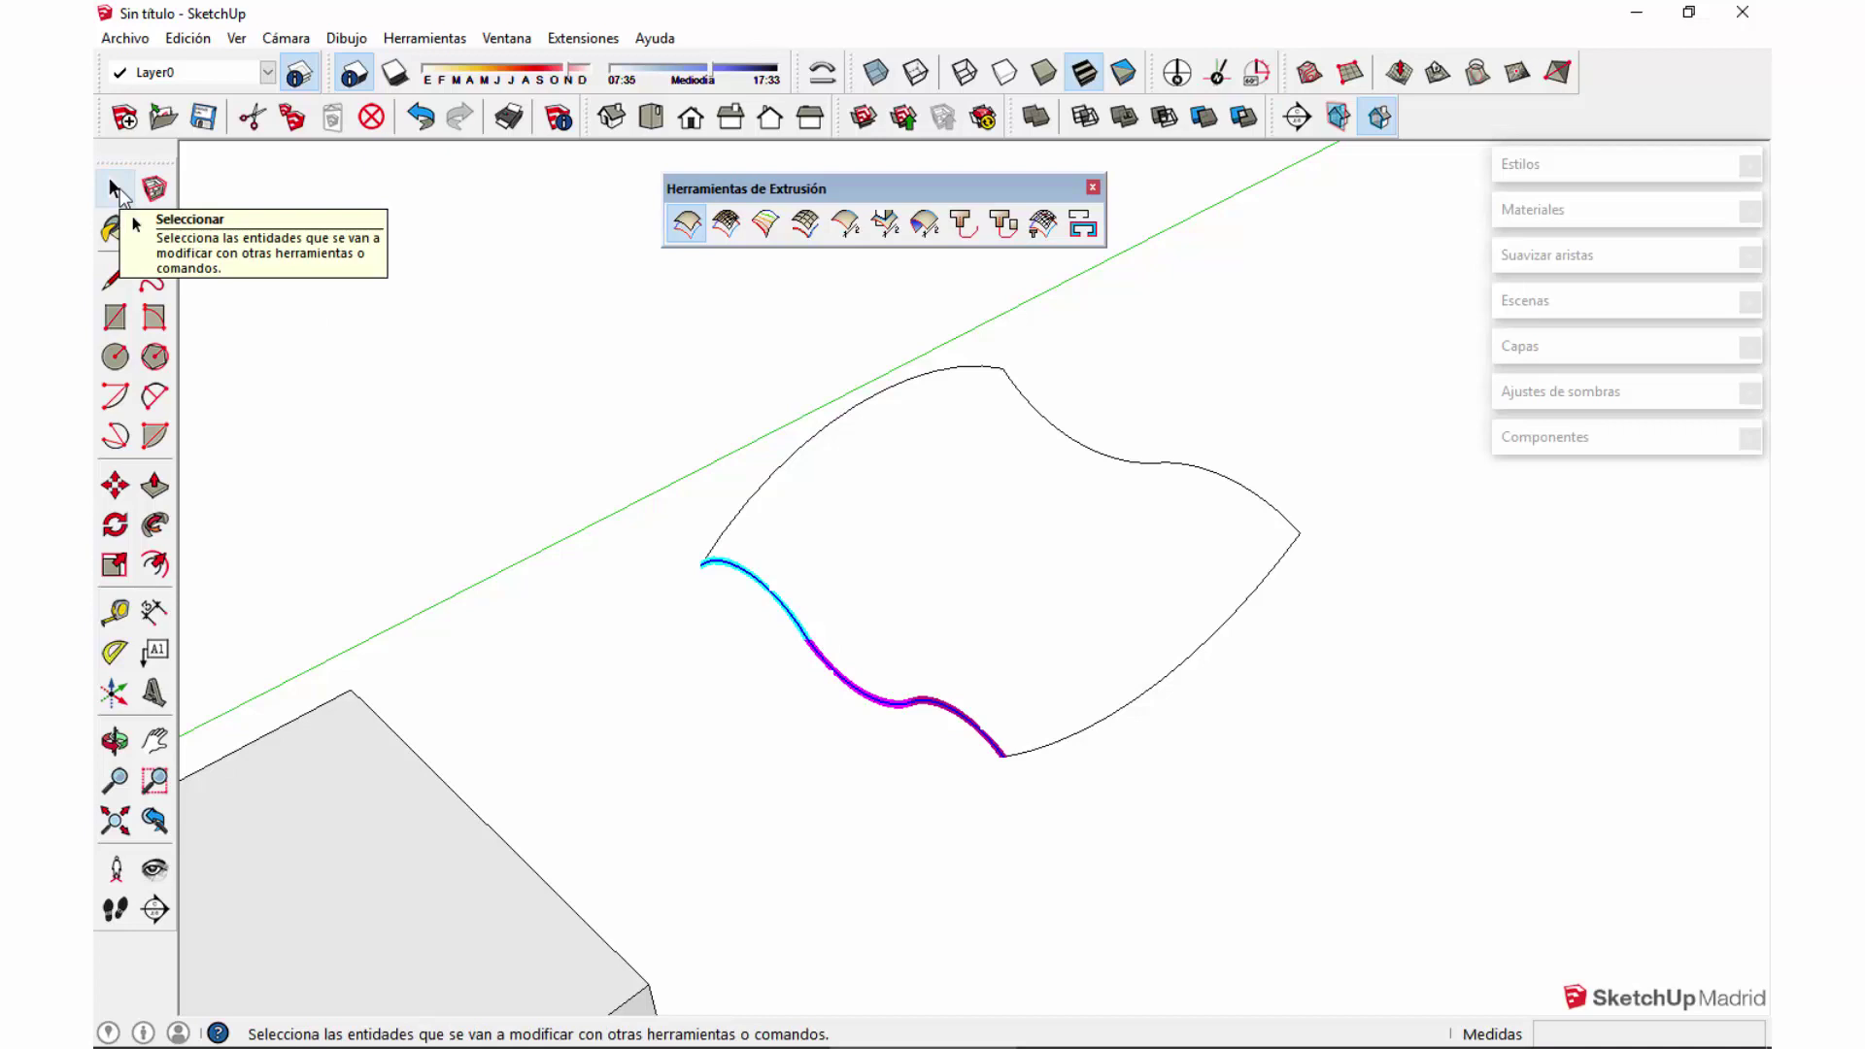
pyautogui.click(114, 187)
# Step: Examine how the wavy side is split into separate arcs, both in the copied loop and on the box's front face
pyautogui.click(677, 568)
pyautogui.click(760, 584)
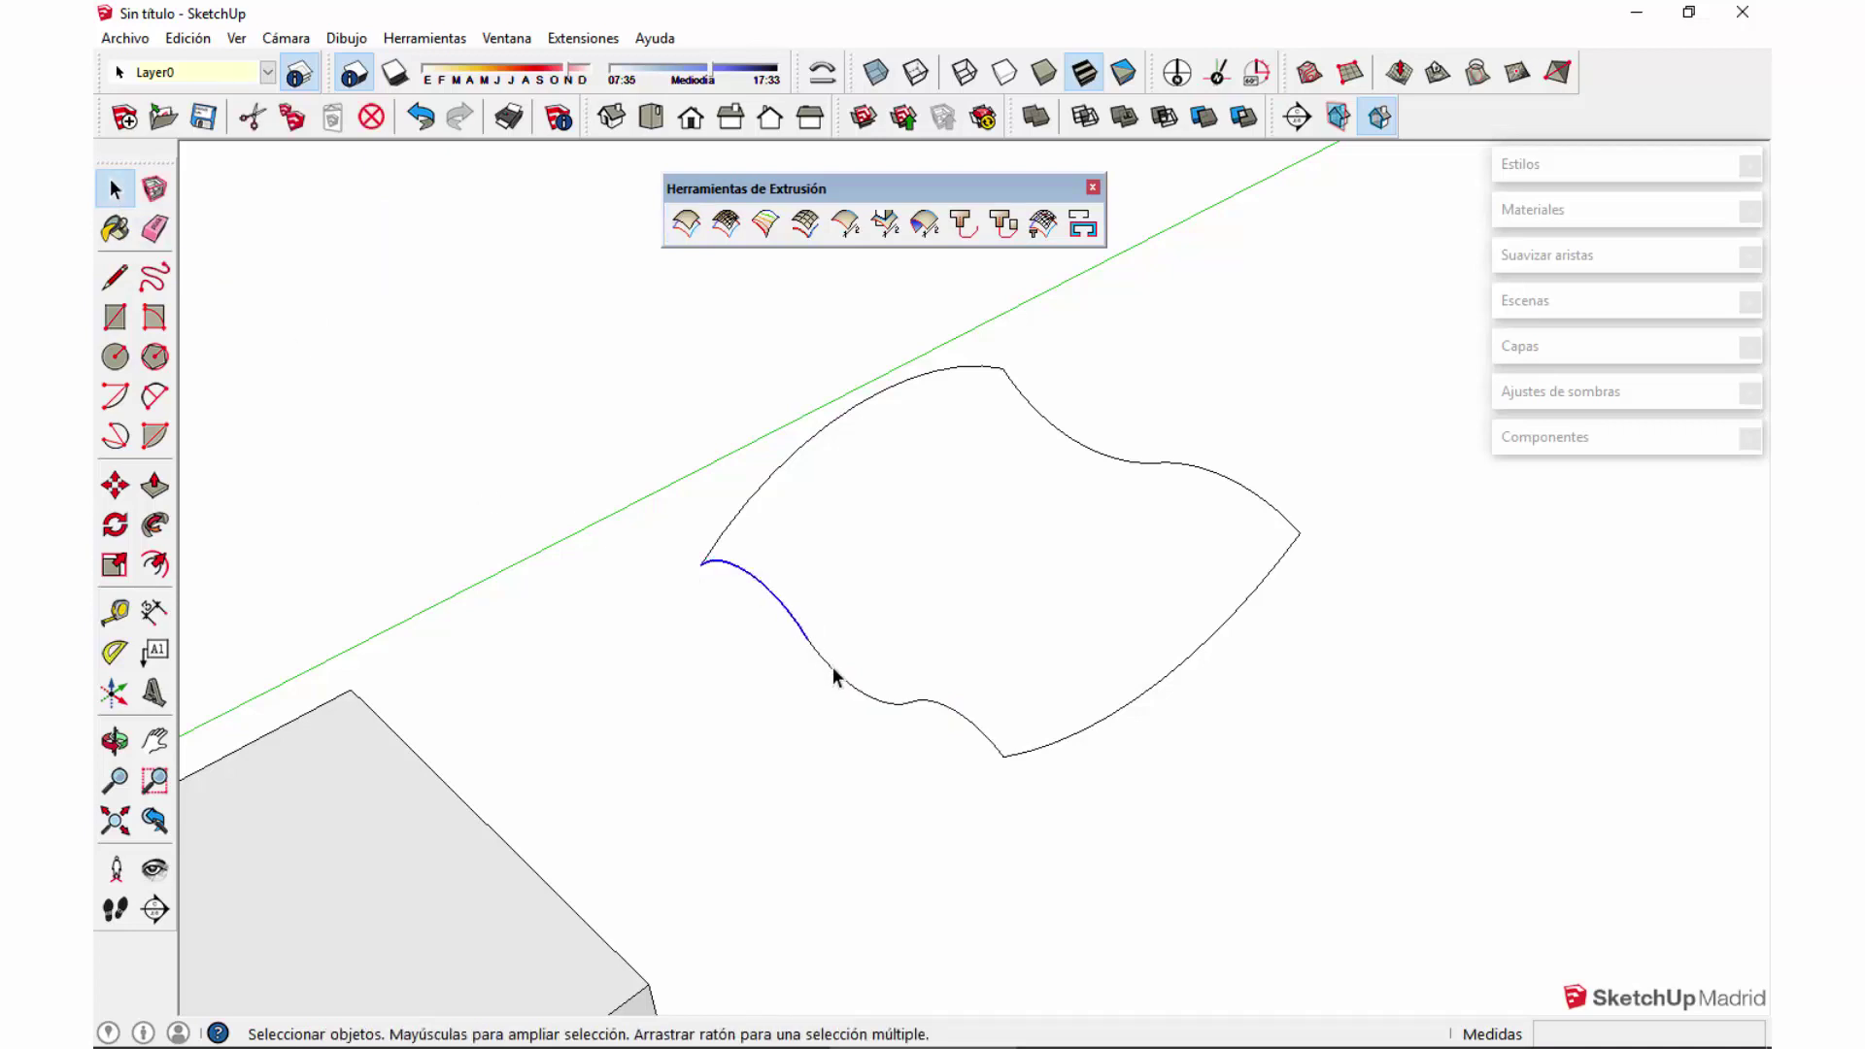
pyautogui.moveTo(811, 646); pyautogui.dragTo(996, 589, button='middle')
pyautogui.keyDown('shift'); pyautogui.moveTo(327, 893); pyautogui.dragTo(509, 703, button='middle'); pyautogui.keyUp('shift')
pyautogui.click(601, 777)
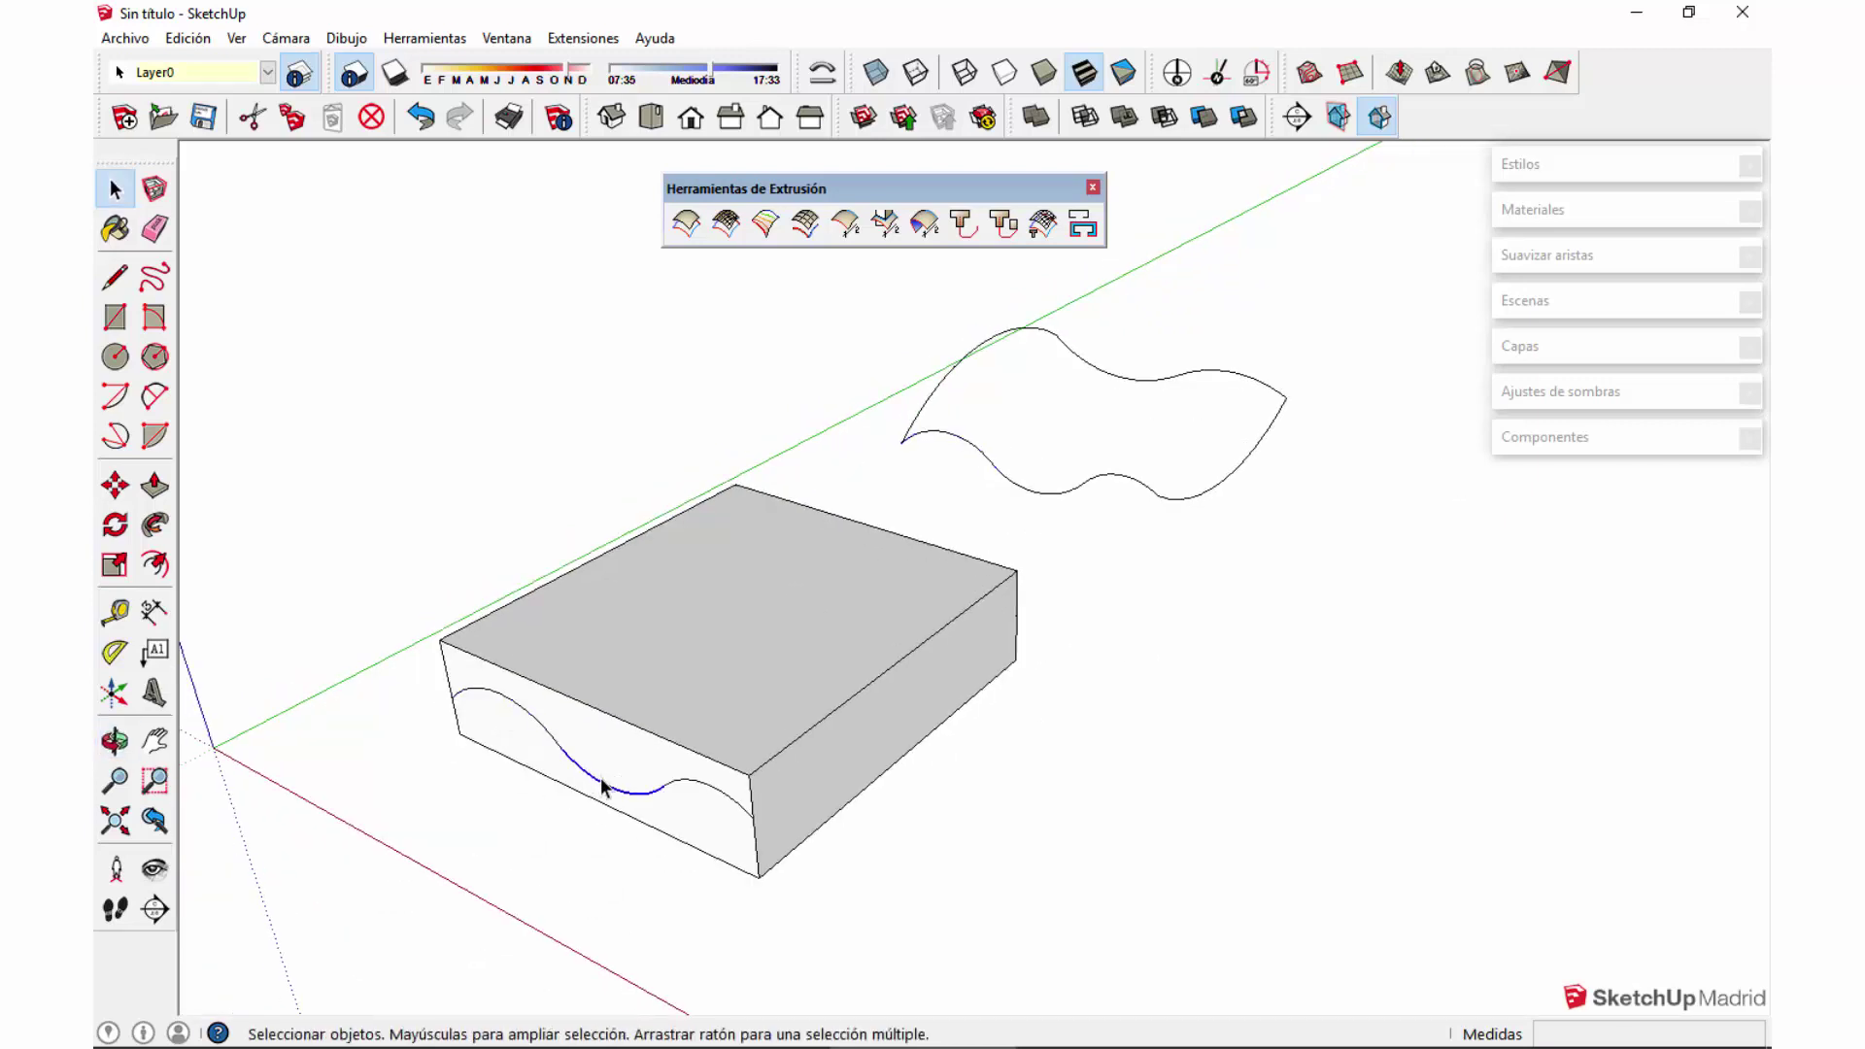
pyautogui.click(1049, 494)
pyautogui.moveTo(1078, 505); pyautogui.dragTo(1002, 631, button='middle')
pyautogui.scroll(3, 1006, 618)
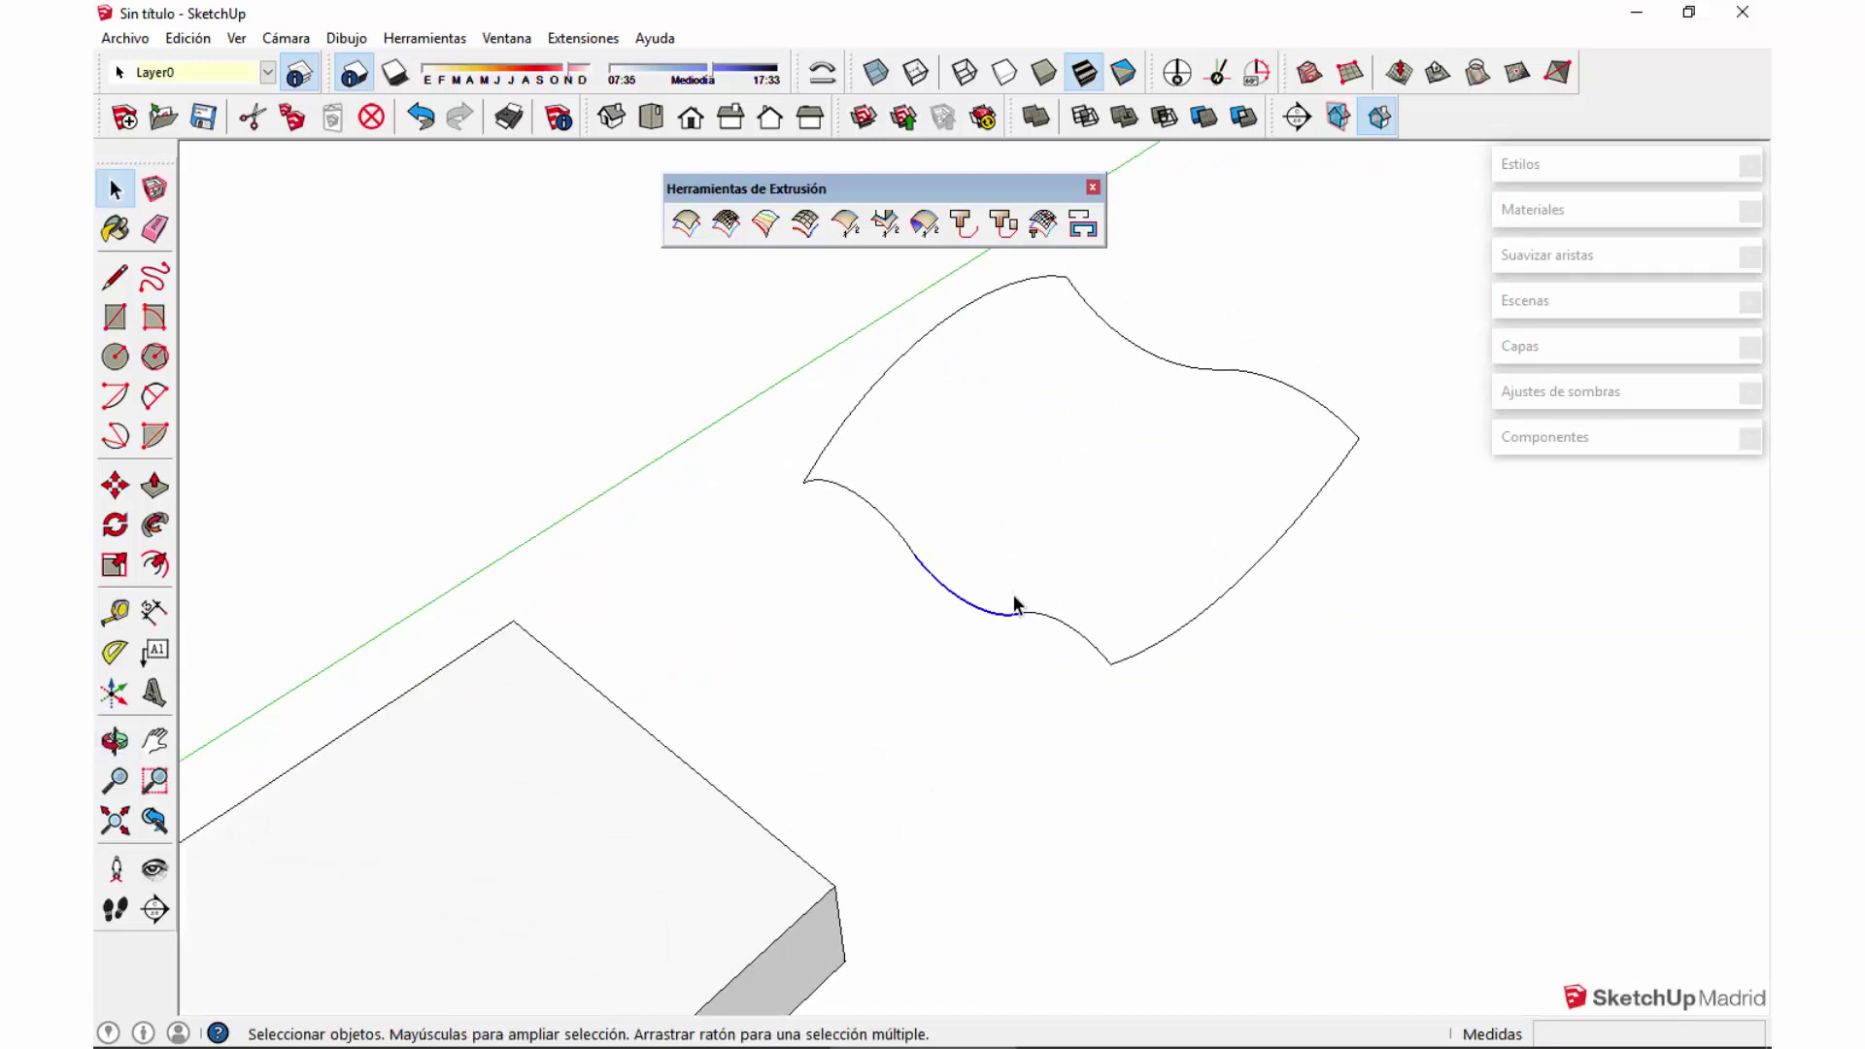
# Step: Move the floating Herramientas de Extrusión toolbar farther away from the curve loop
pyautogui.moveTo(979, 184); pyautogui.dragTo(773, 166)
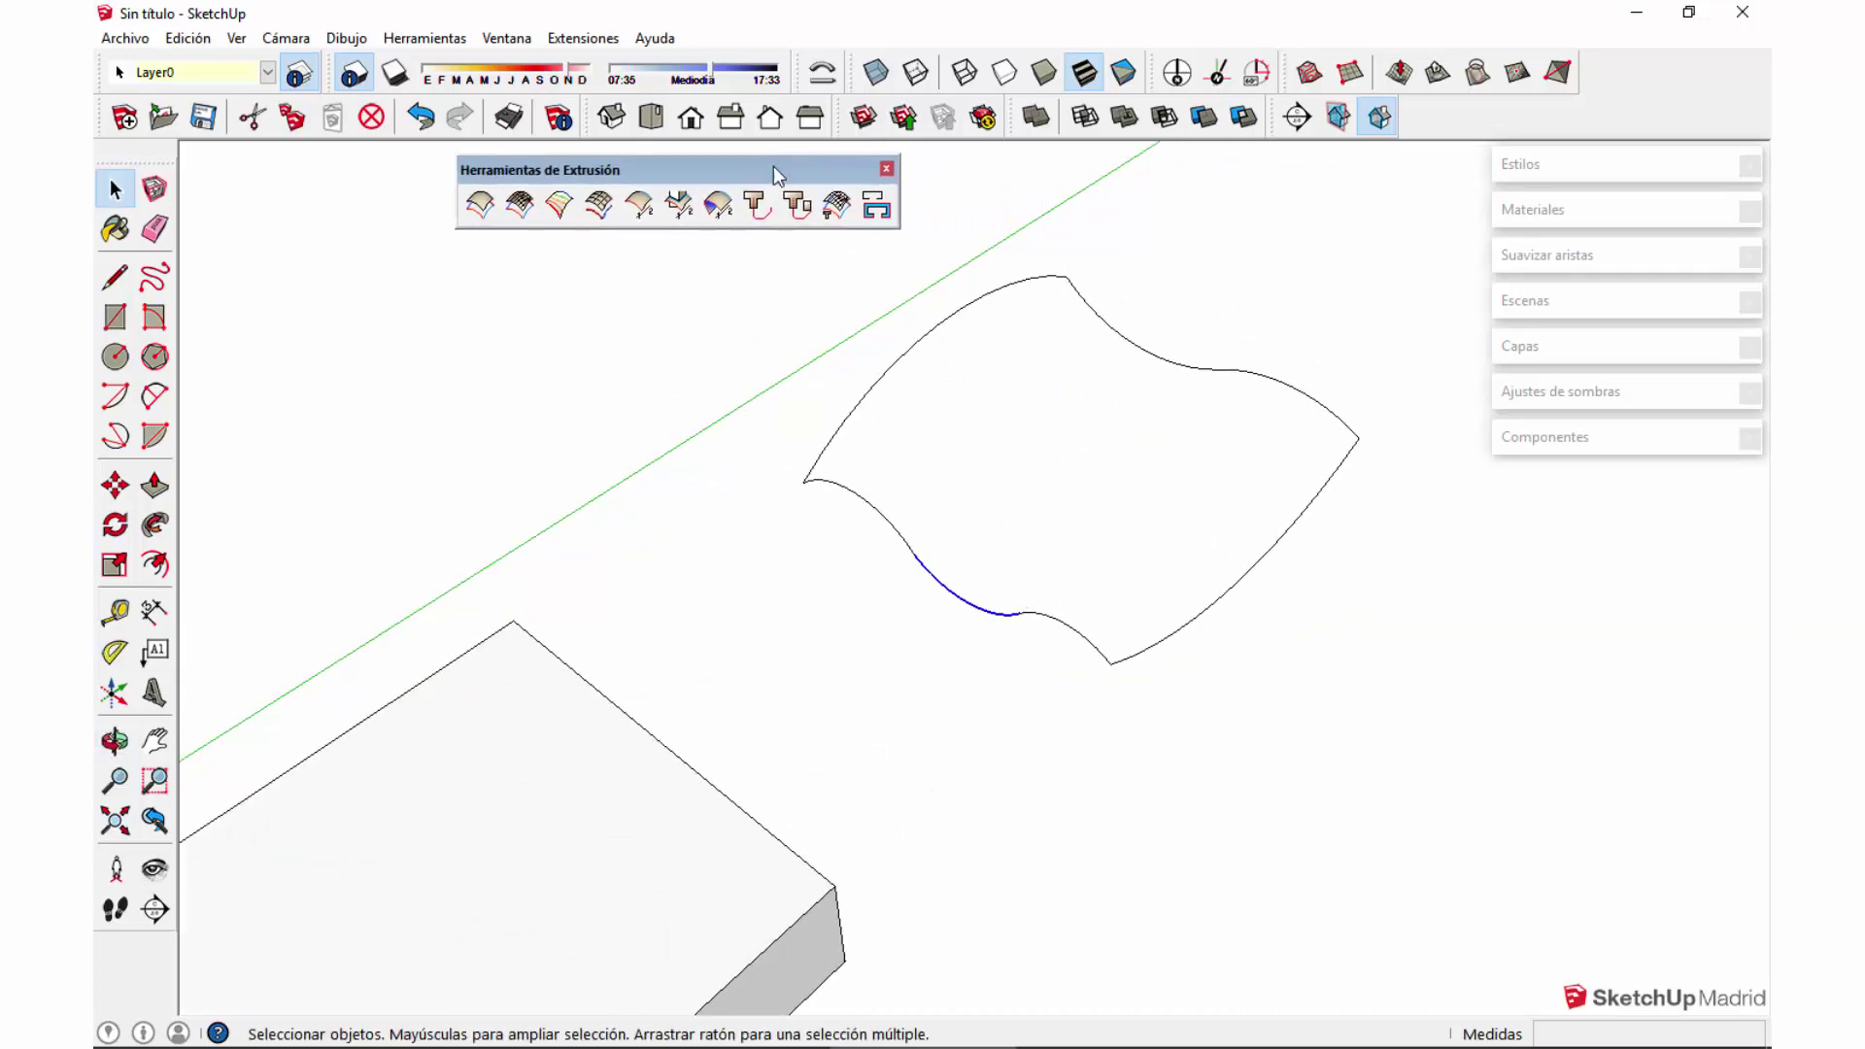
# Step: Display the Smustard toolbar and place it beside the Herramientas de Extrusión toolbar
pyautogui.rightClick(1444, 117)
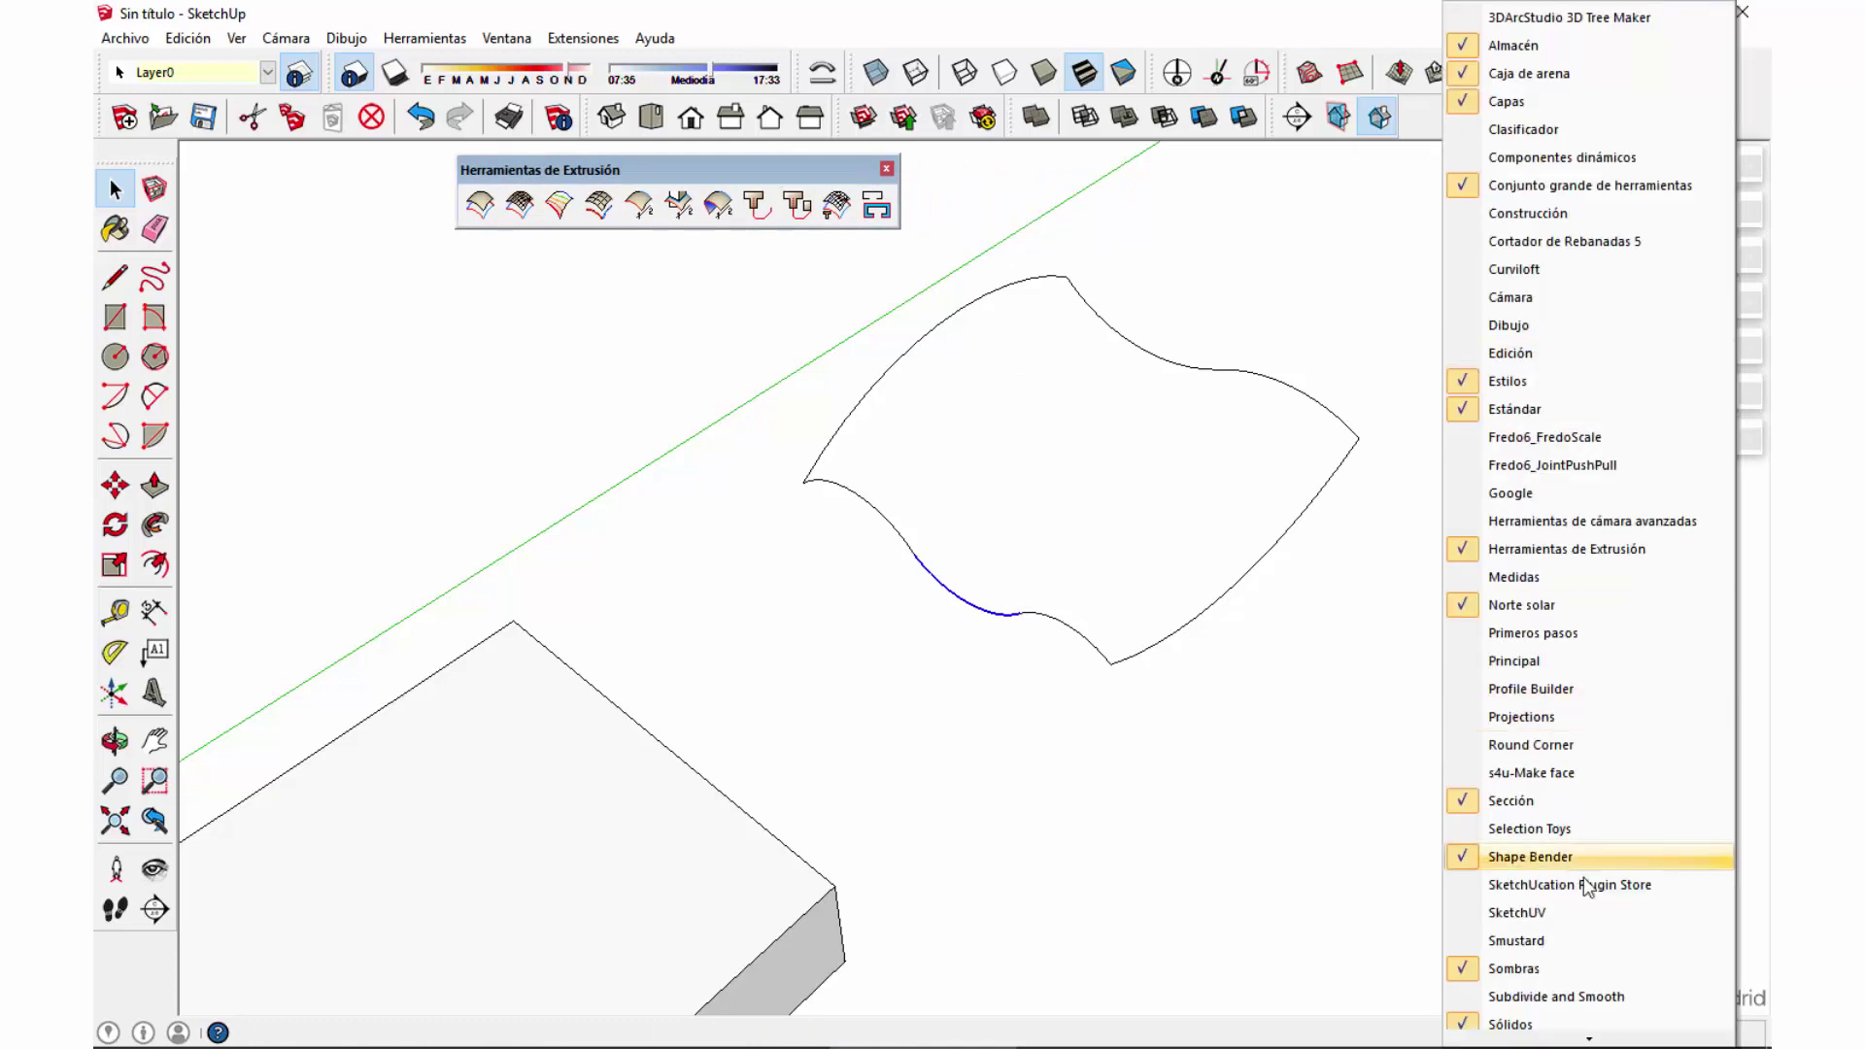
pyautogui.click(1521, 942)
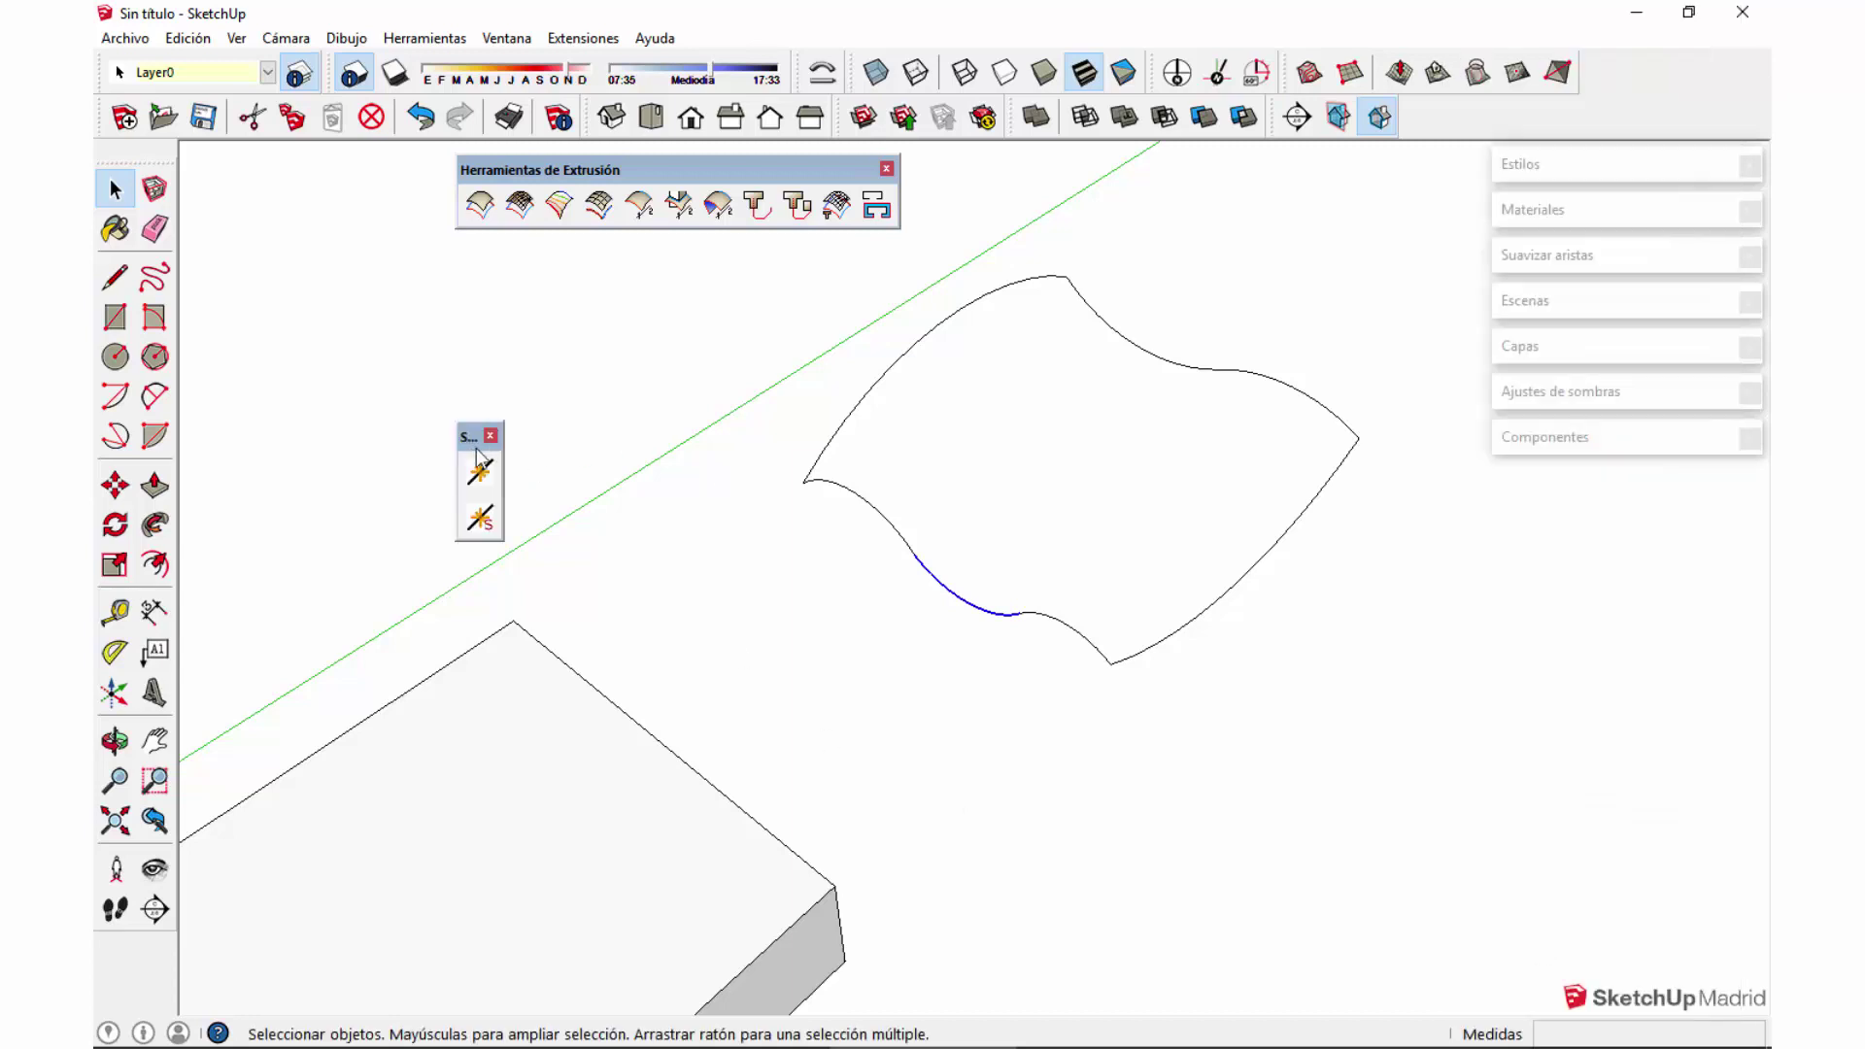
pyautogui.moveTo(503, 481); pyautogui.dragTo(1062, 155)
# Step: Weld the three connected arcs of the loop's near wavy side into one polyline and select it to check
pyautogui.click(892, 515)
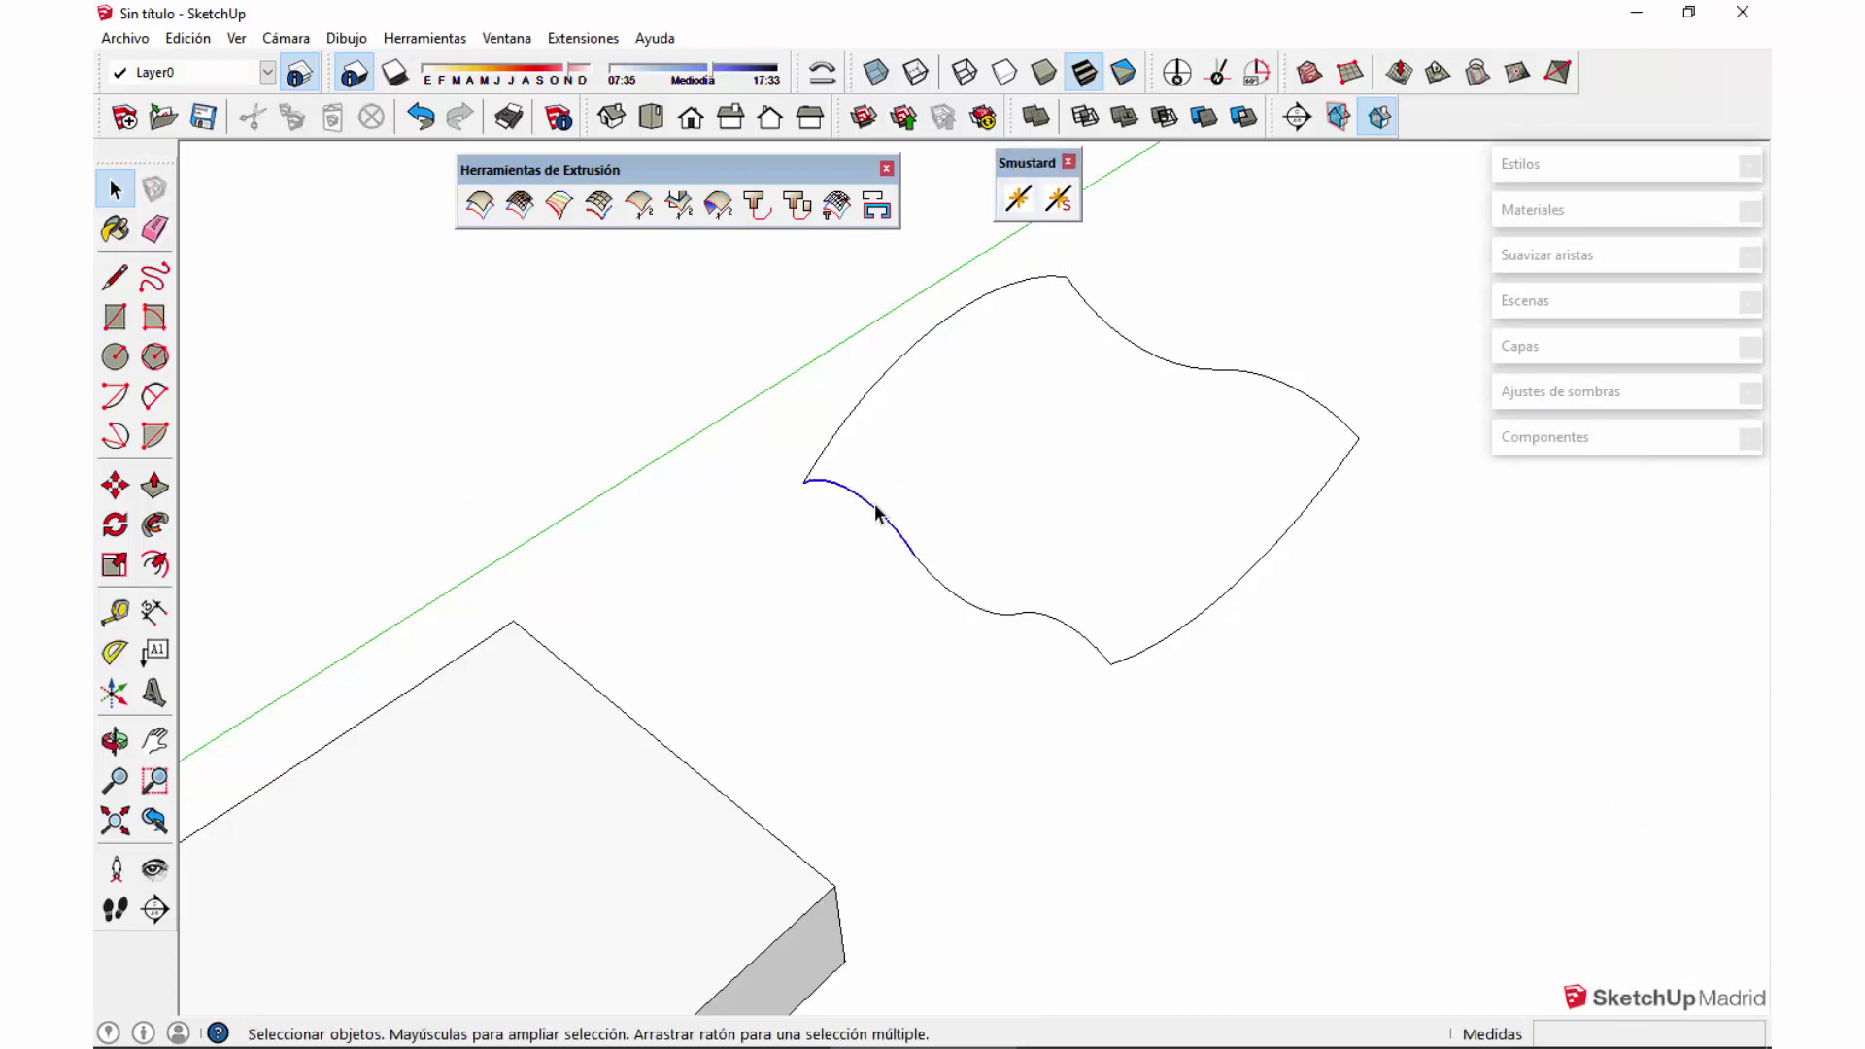
pyautogui.click(877, 513)
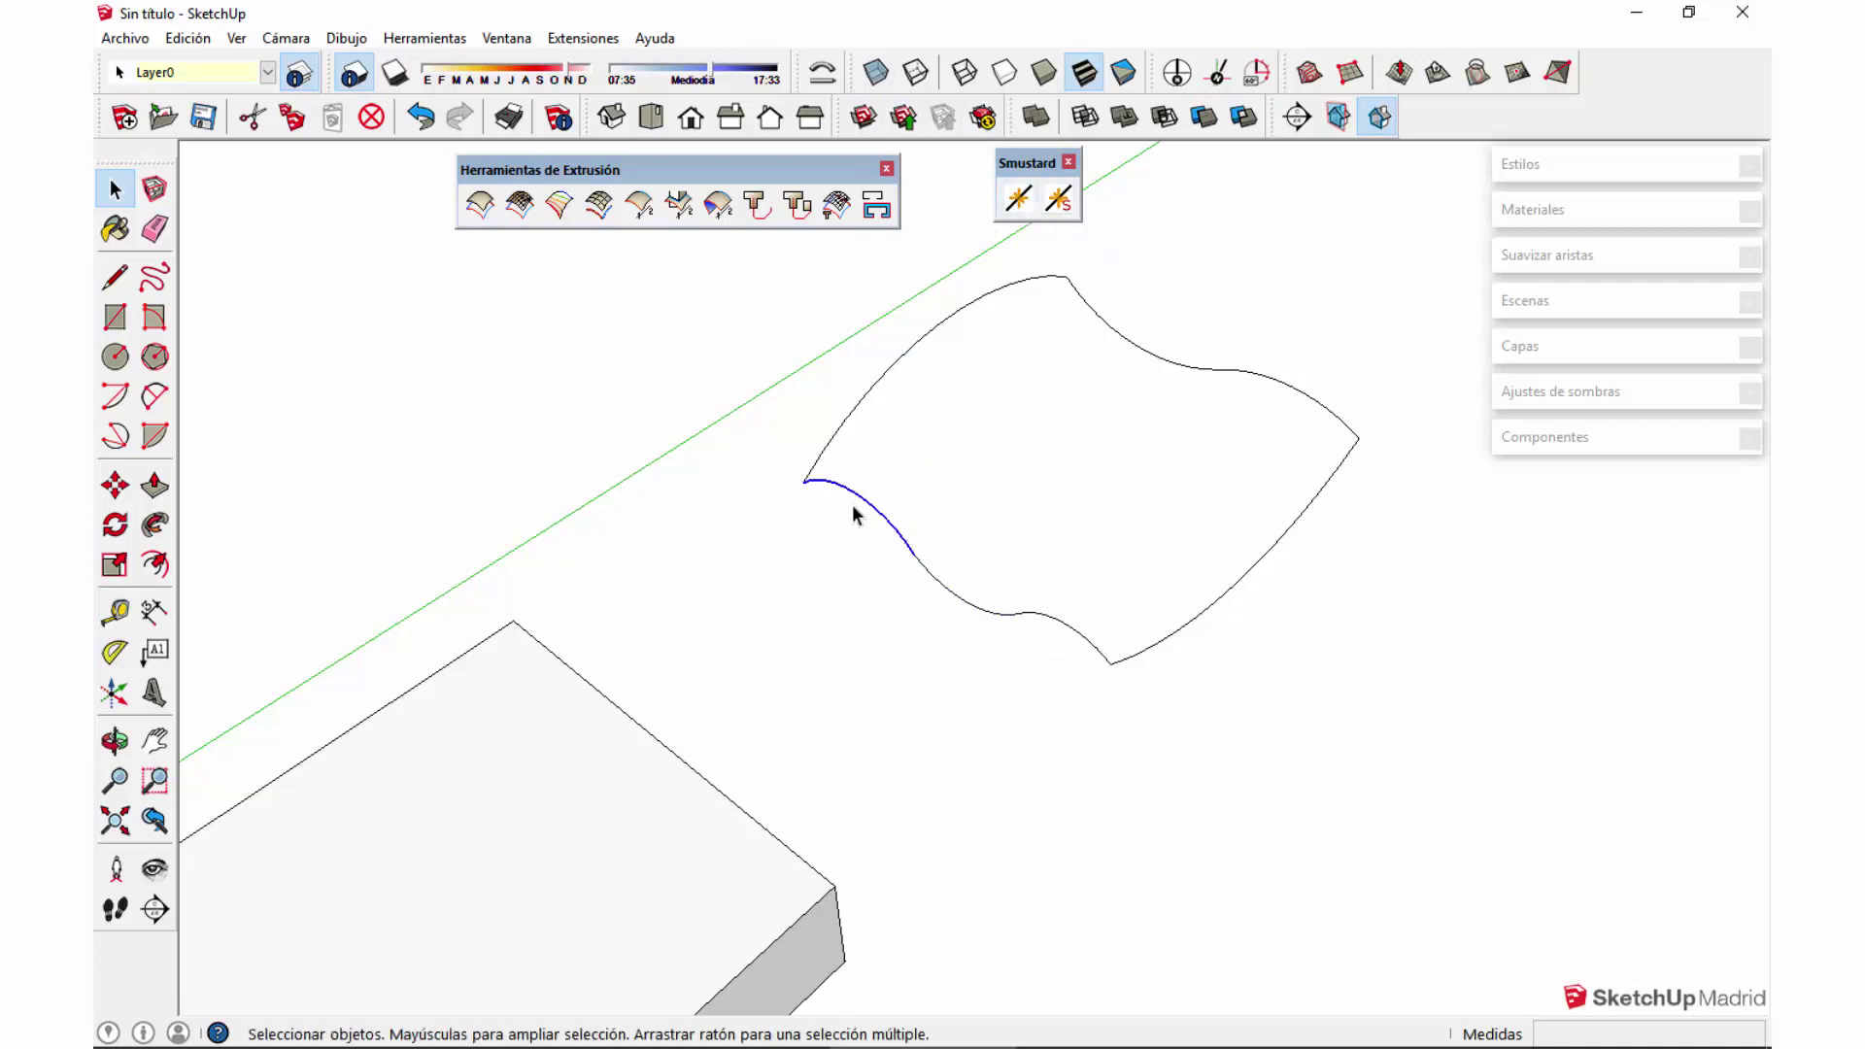
pyautogui.keyDown('shift'); pyautogui.click(978, 598); pyautogui.keyUp('shift')
pyautogui.click(949, 537)
pyautogui.moveTo(1010, 632); pyautogui.dragTo(889, 518)
pyautogui.keyDown('shift'); pyautogui.click(987, 614); pyautogui.keyUp('shift')
pyautogui.click(1018, 201)
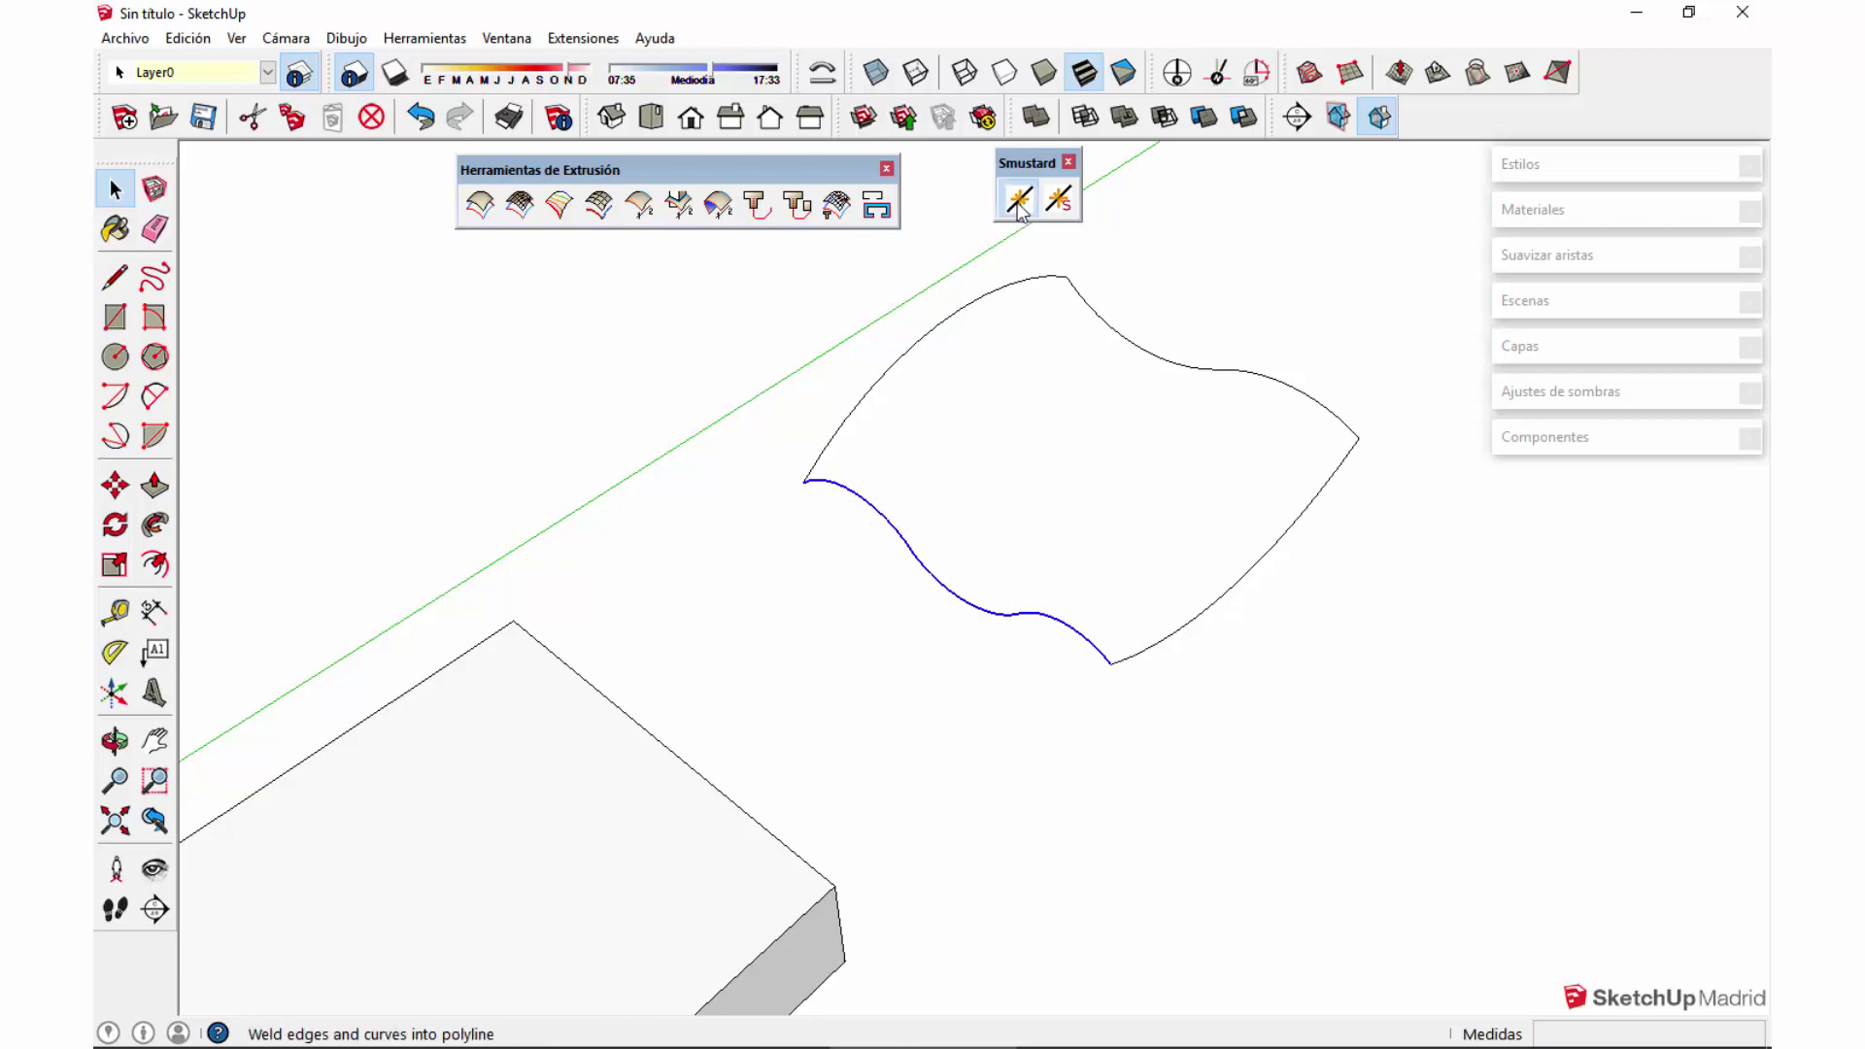
pyautogui.click(947, 594)
pyautogui.click(956, 618)
pyautogui.click(959, 605)
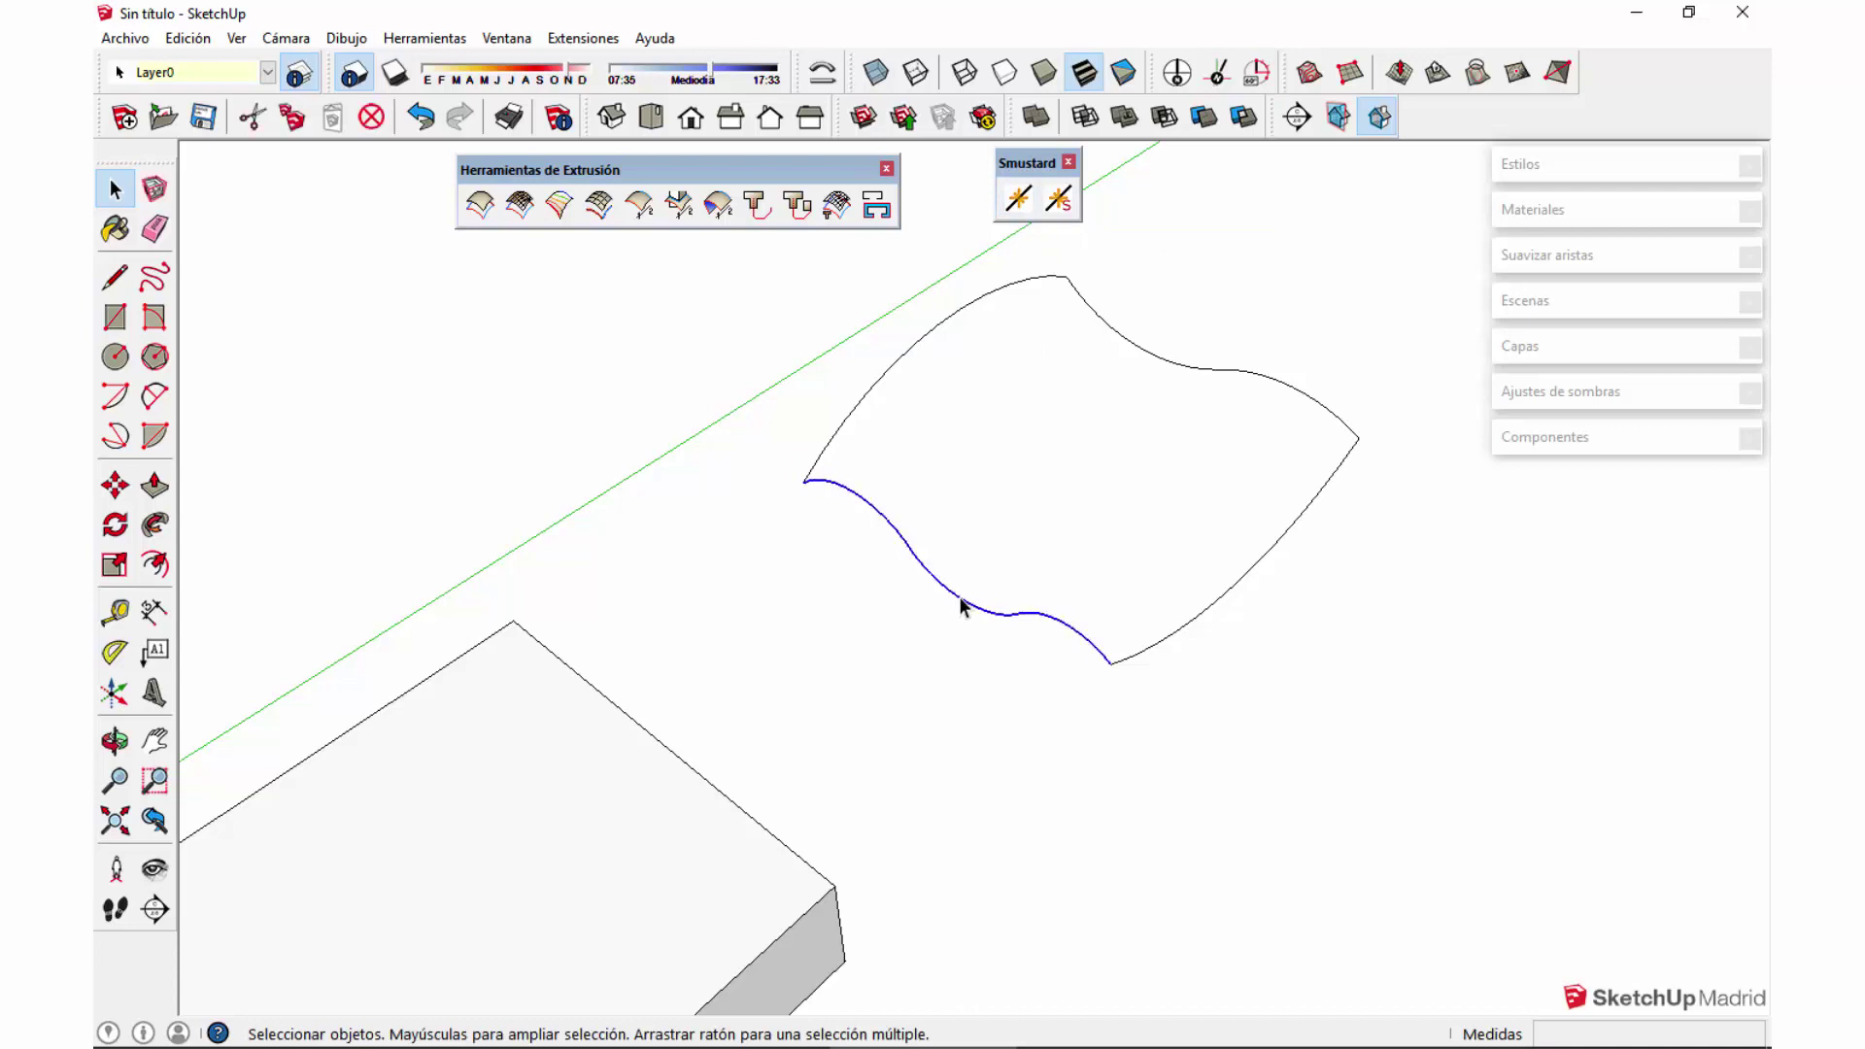
# Step: Check the loop's remaining sides for separate arcs and weld the two arcs of the opposite wavy side into one polyline
pyautogui.click(1144, 351)
pyautogui.click(1247, 375)
pyautogui.click(1342, 459)
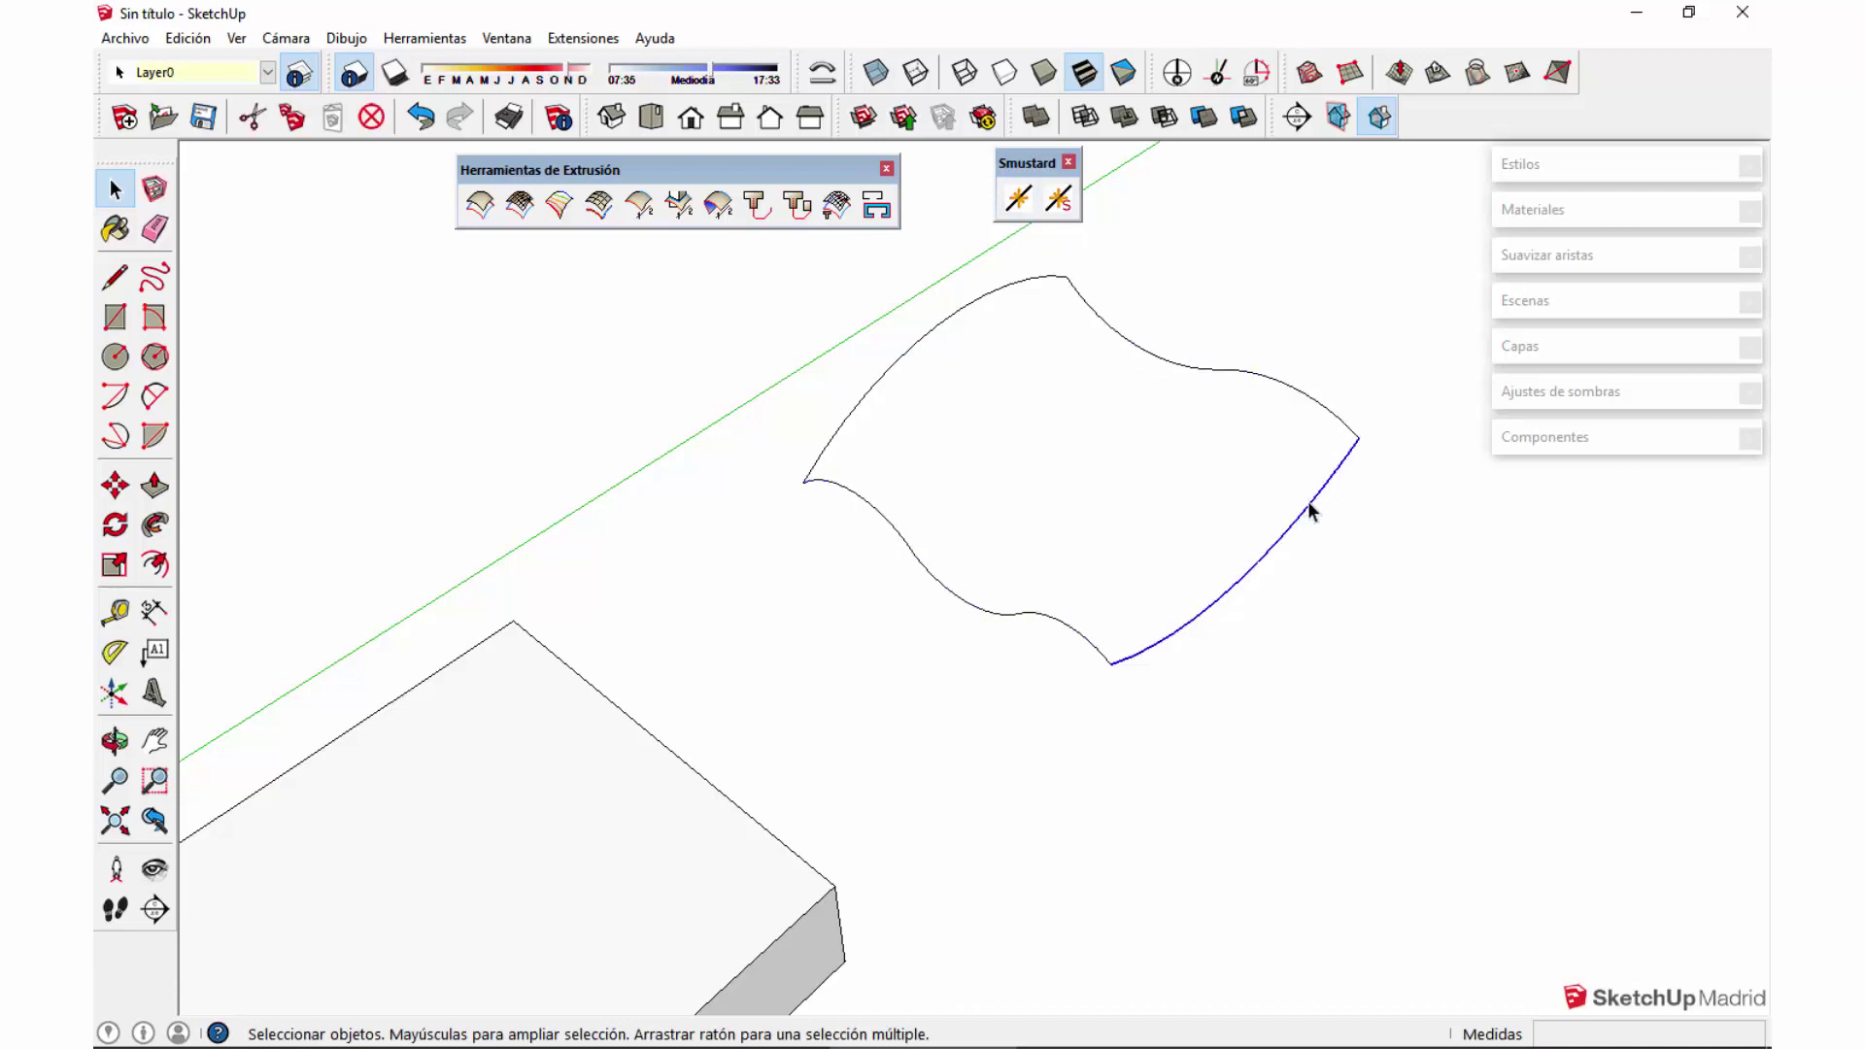
pyautogui.click(990, 292)
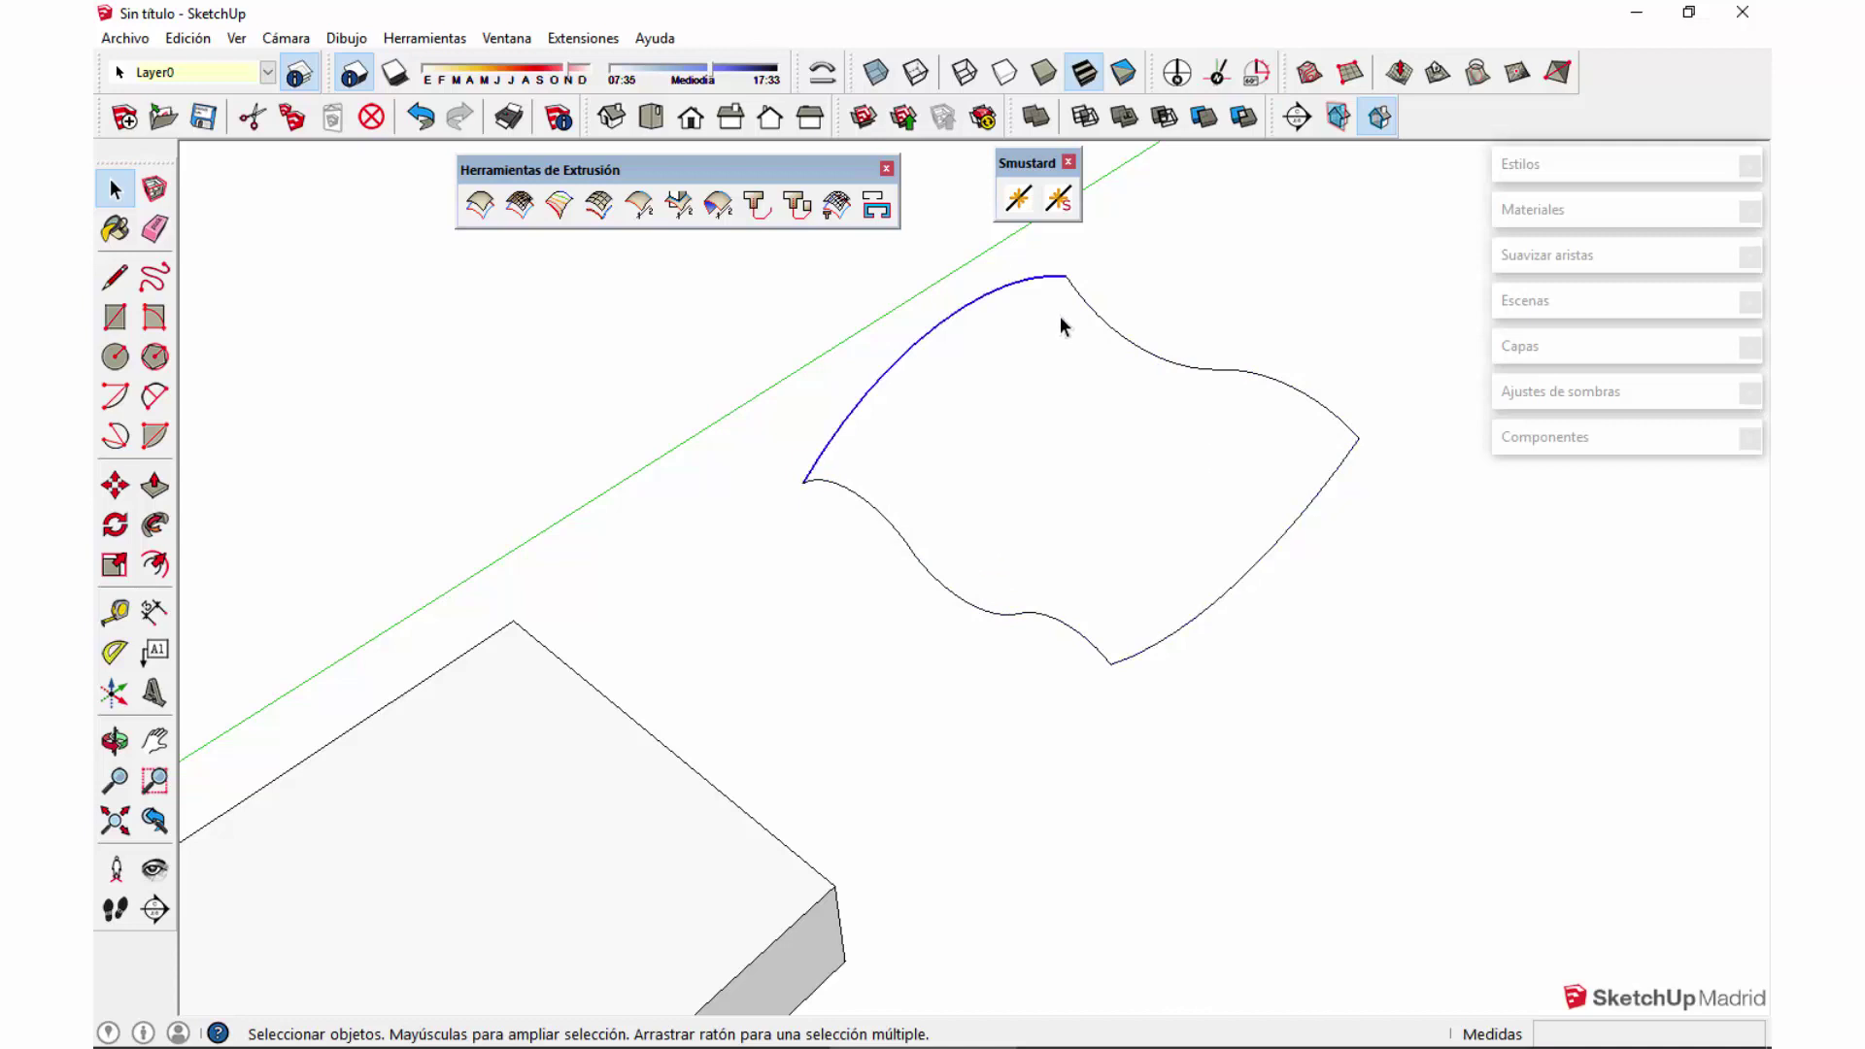
pyautogui.click(1214, 371)
pyautogui.click(1248, 373)
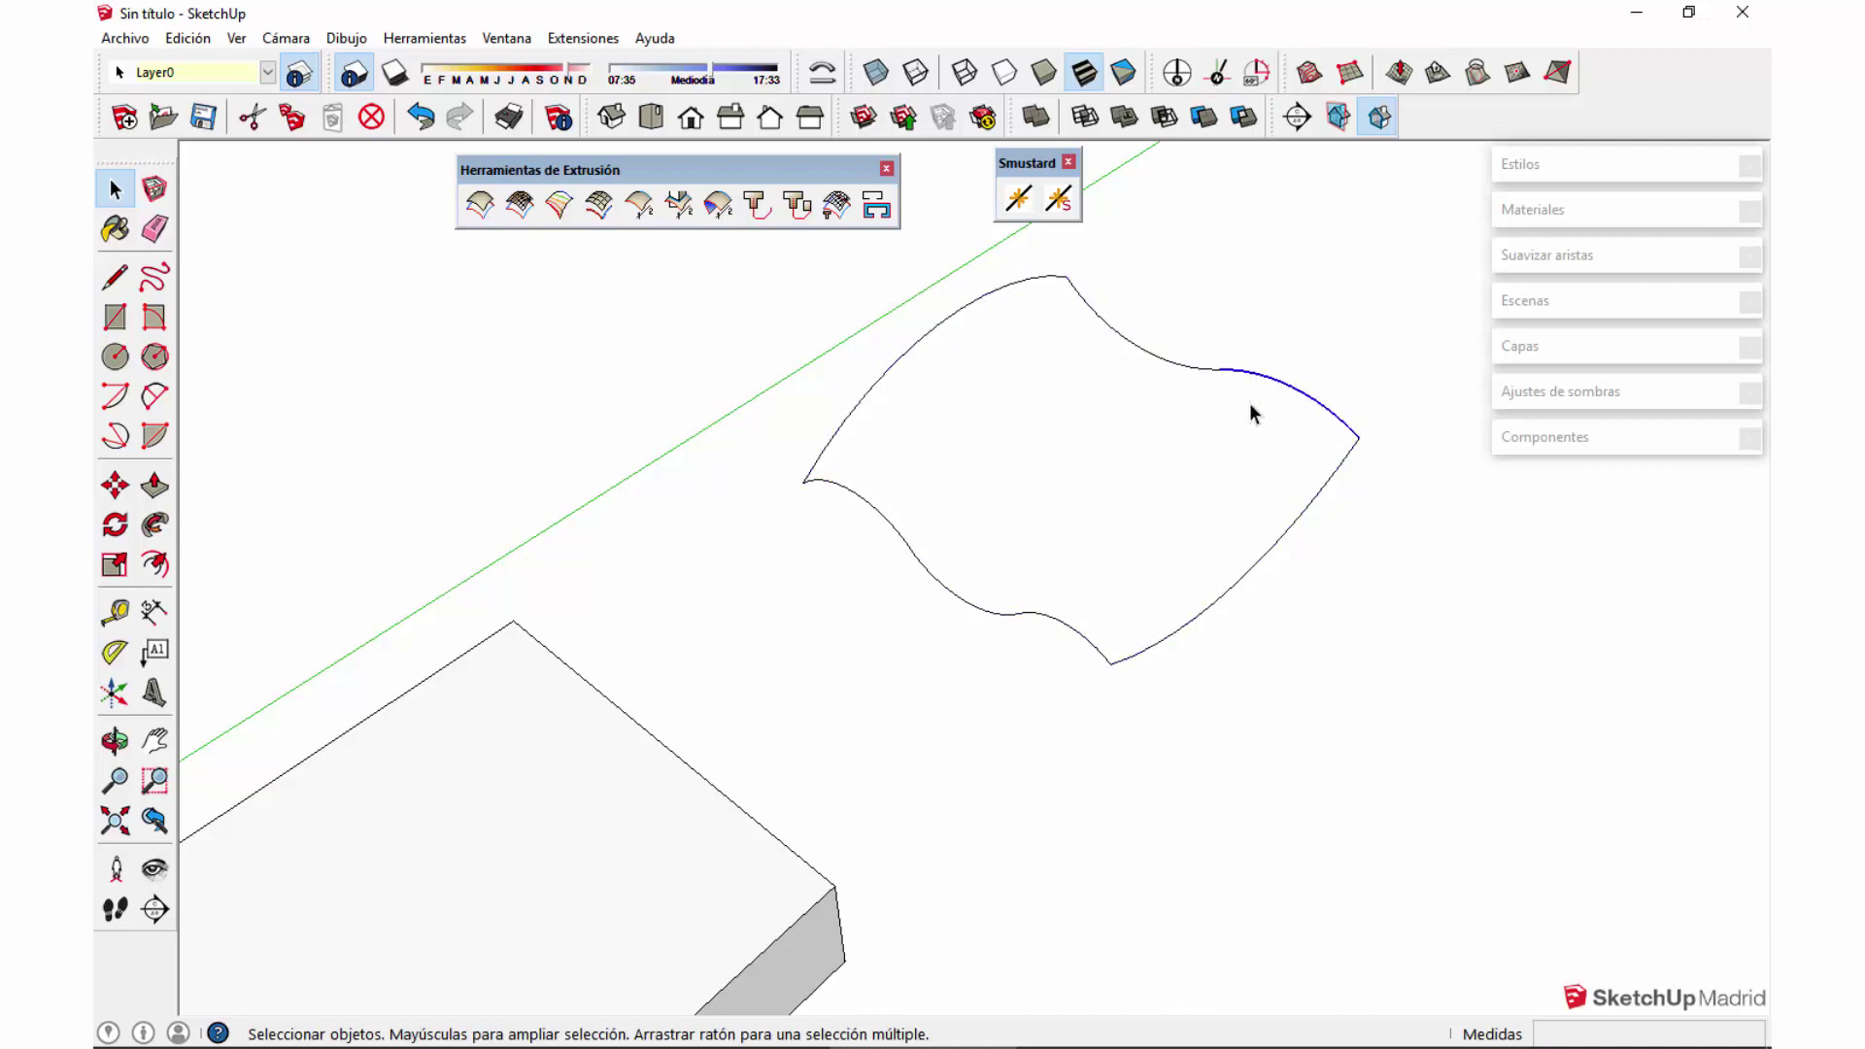
pyautogui.click(1224, 393)
pyautogui.click(1167, 364)
pyautogui.keyDown('shift'); pyautogui.click(1261, 377); pyautogui.keyUp('shift')
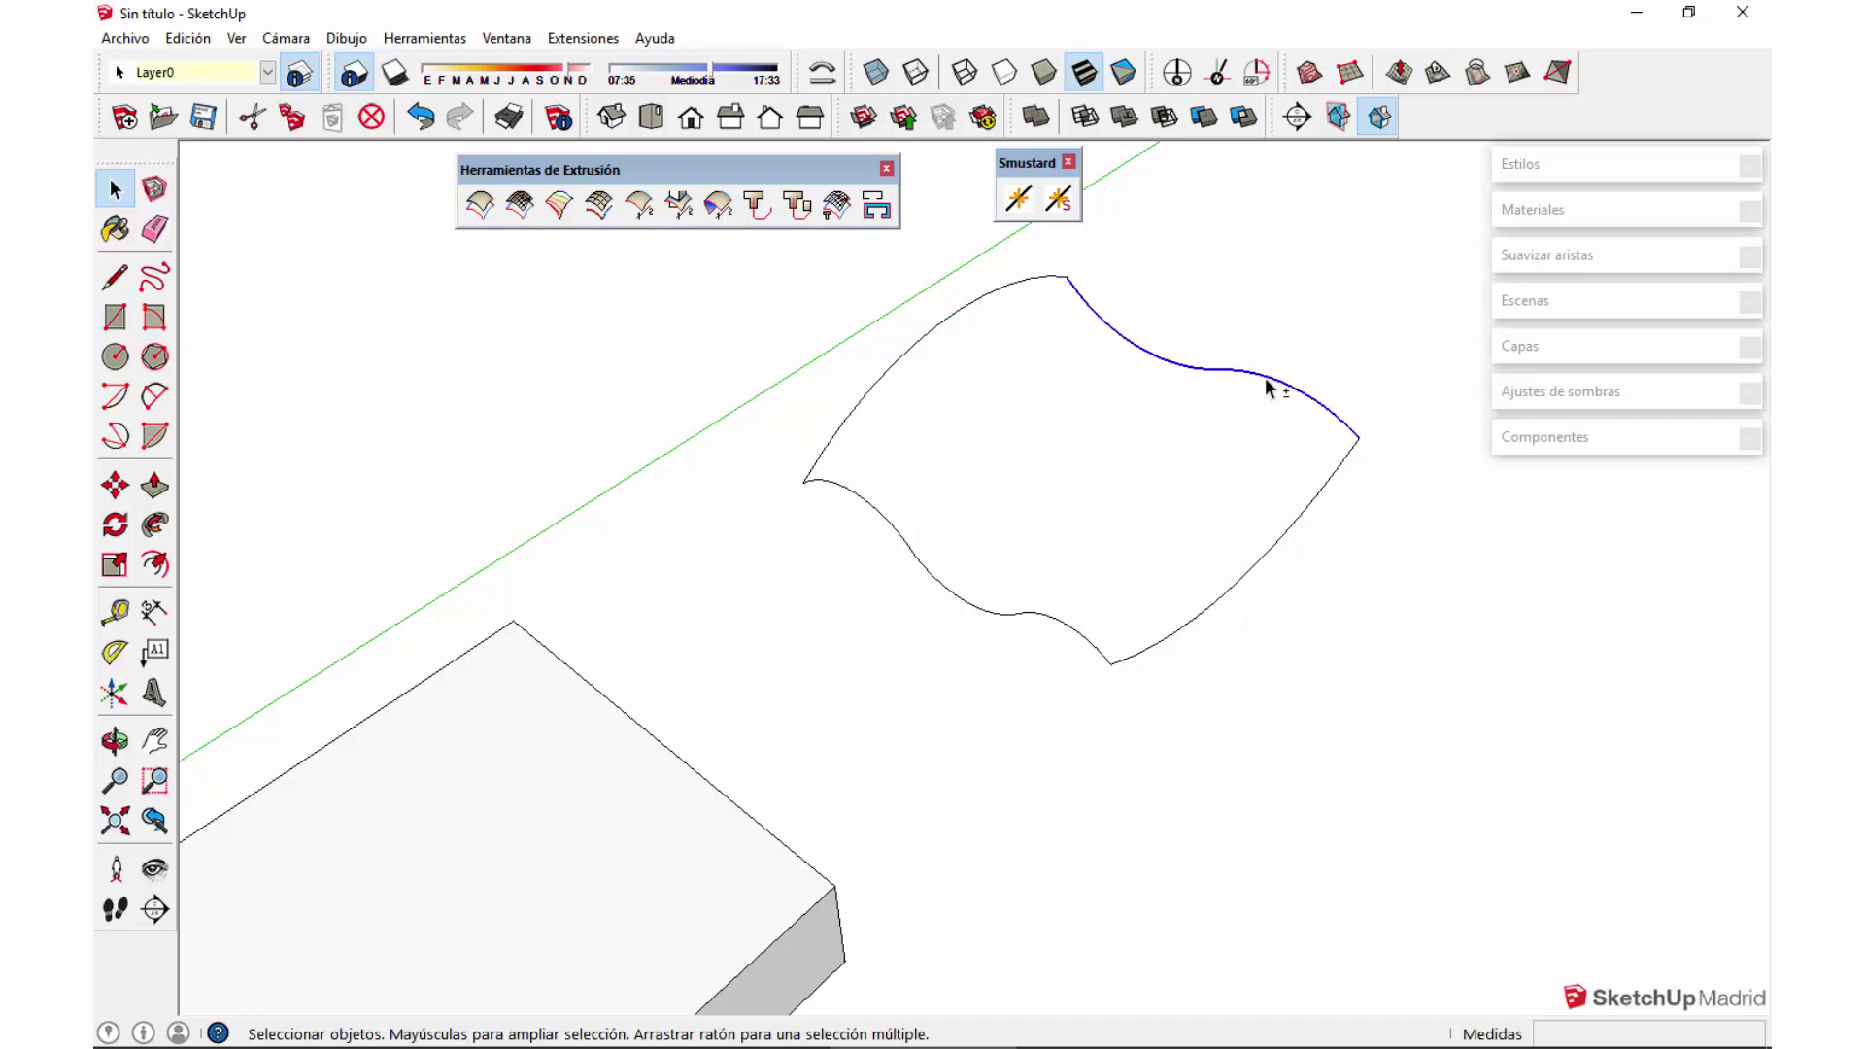
pyautogui.click(1018, 201)
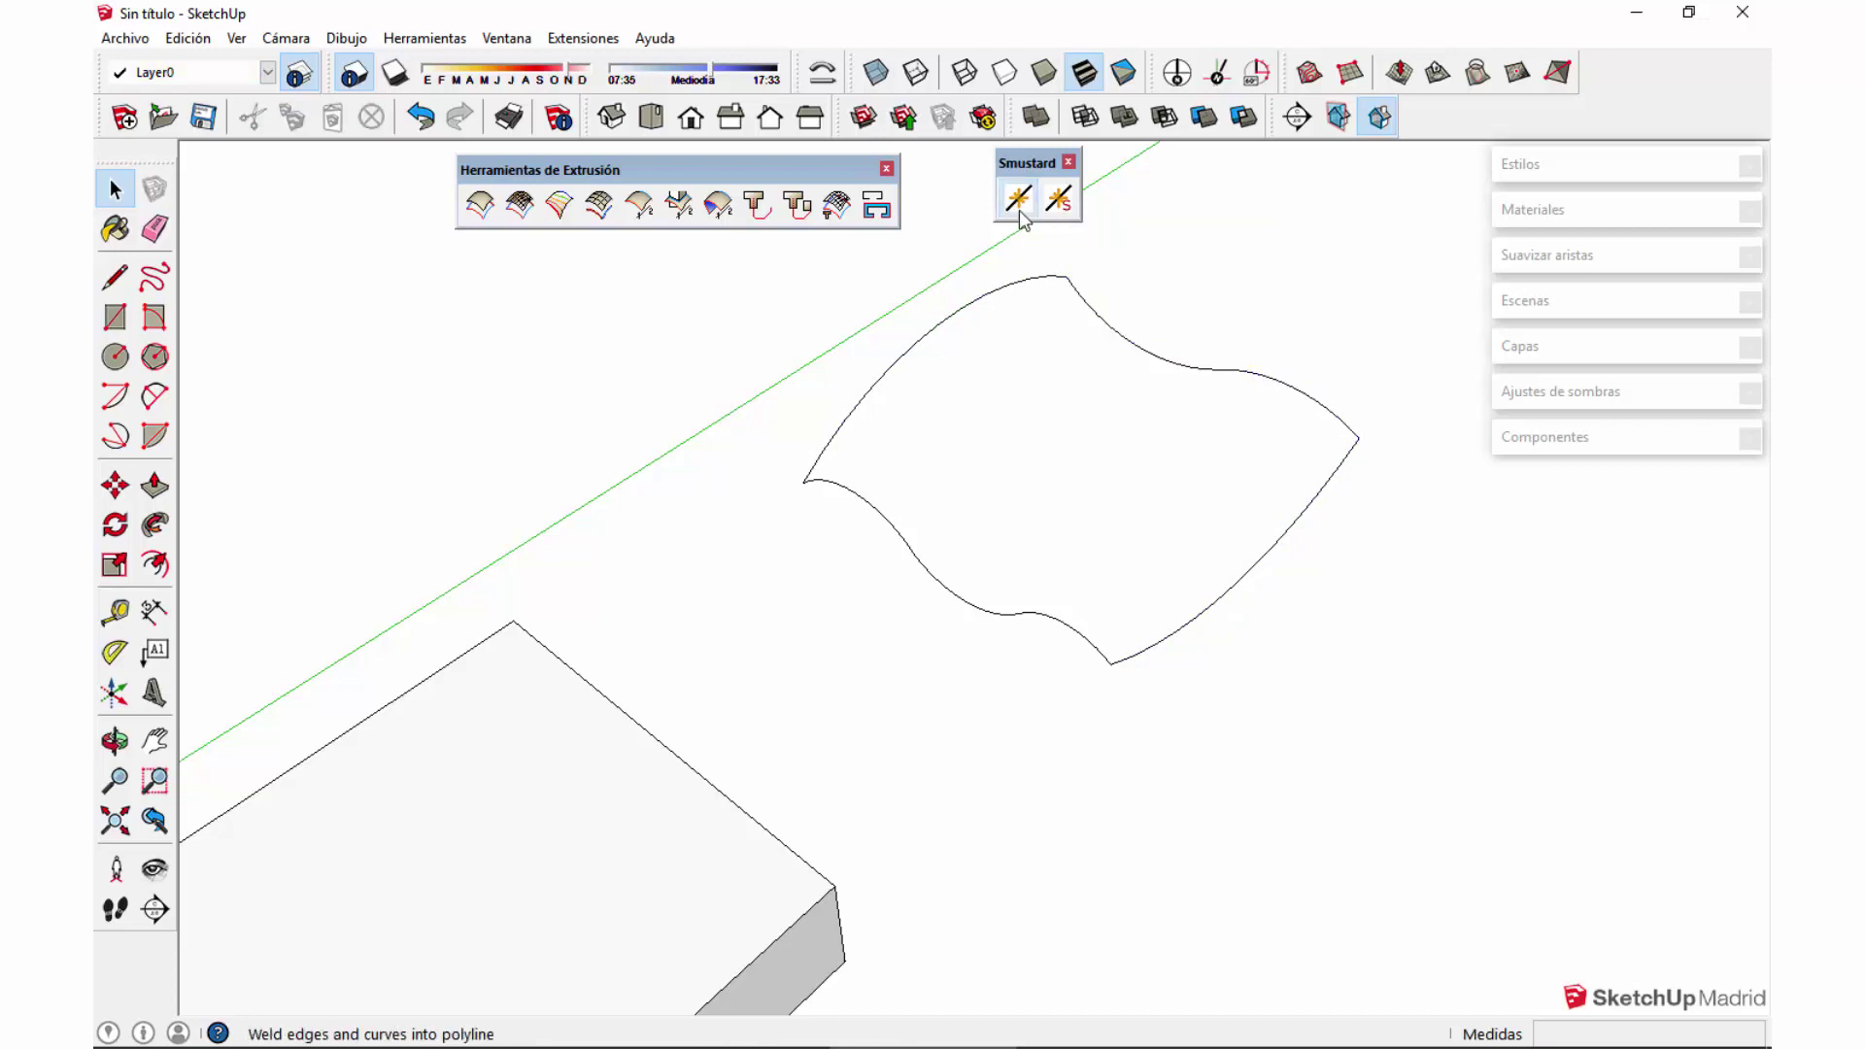
pyautogui.click(1201, 371)
pyautogui.click(1116, 455)
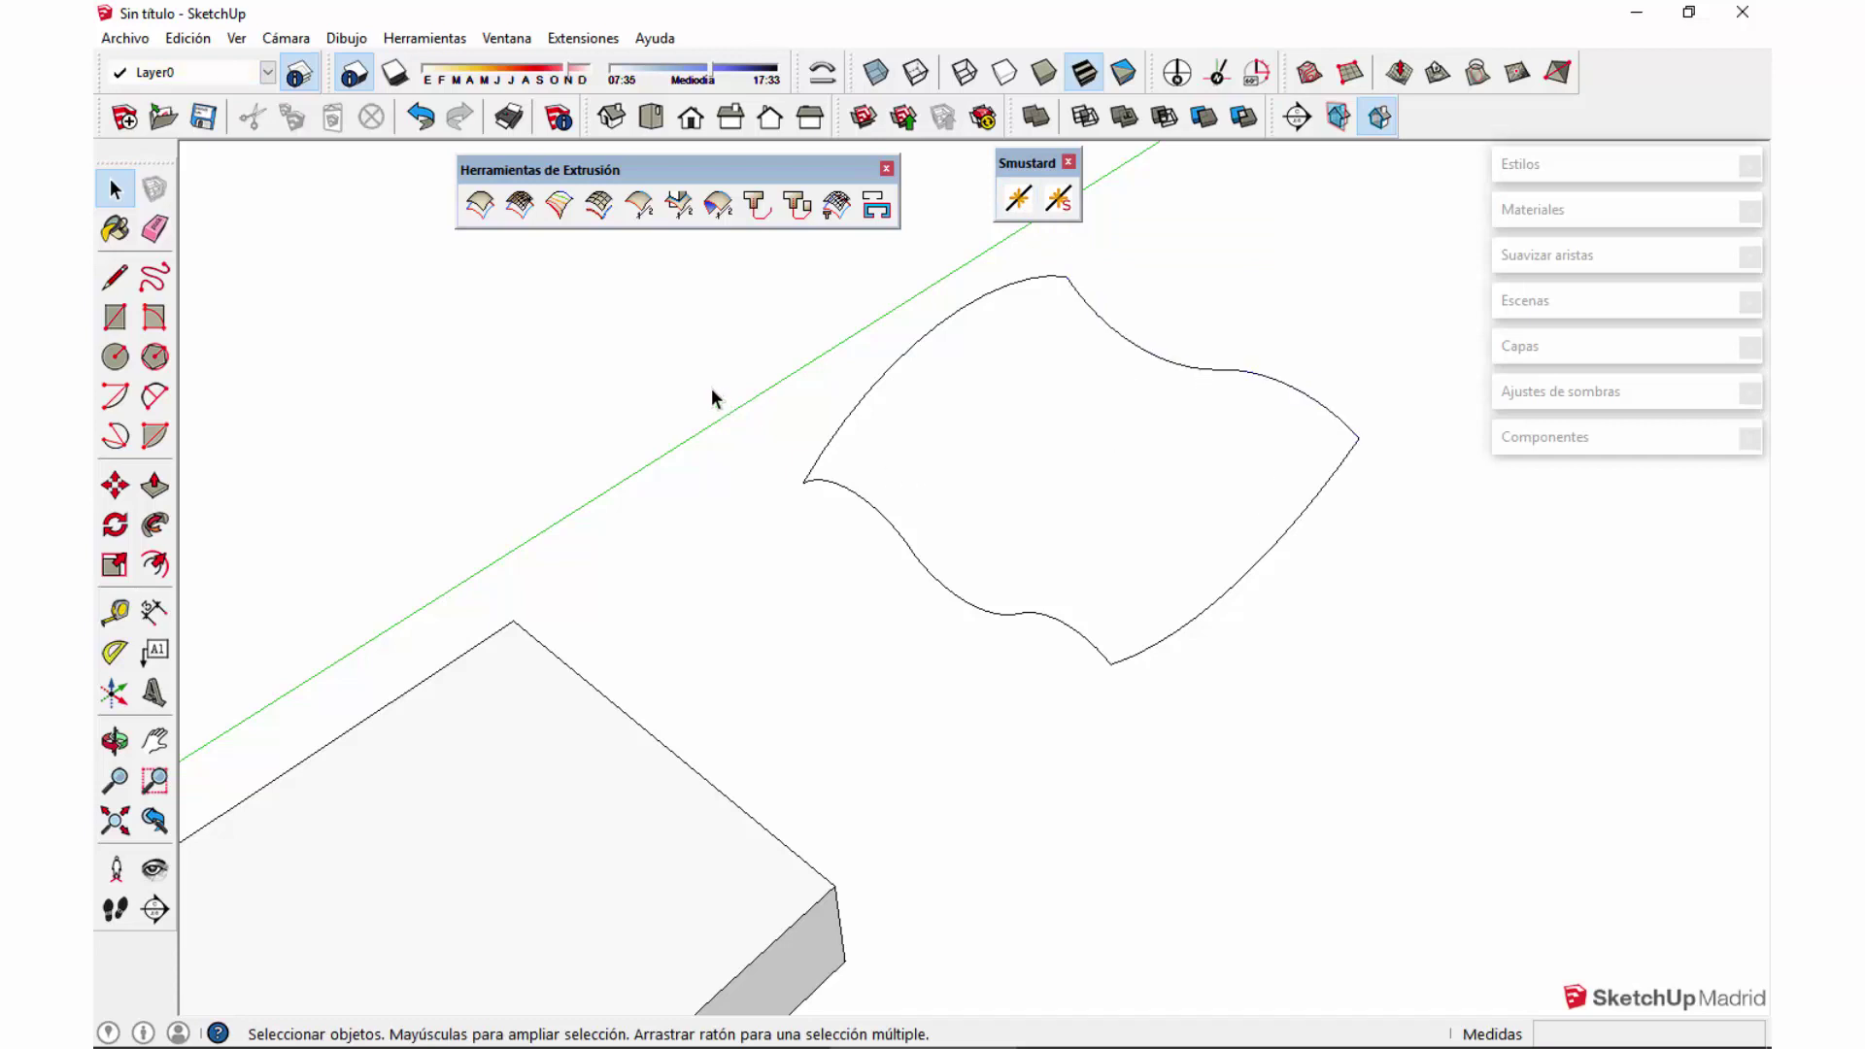
# Step: Run Barrido de Curvas por Rieles with the near wavy side as profile, the two plain arcs as rails, and the opposite wavy side as fusion profile
pyautogui.click(484, 208)
pyautogui.click(925, 575)
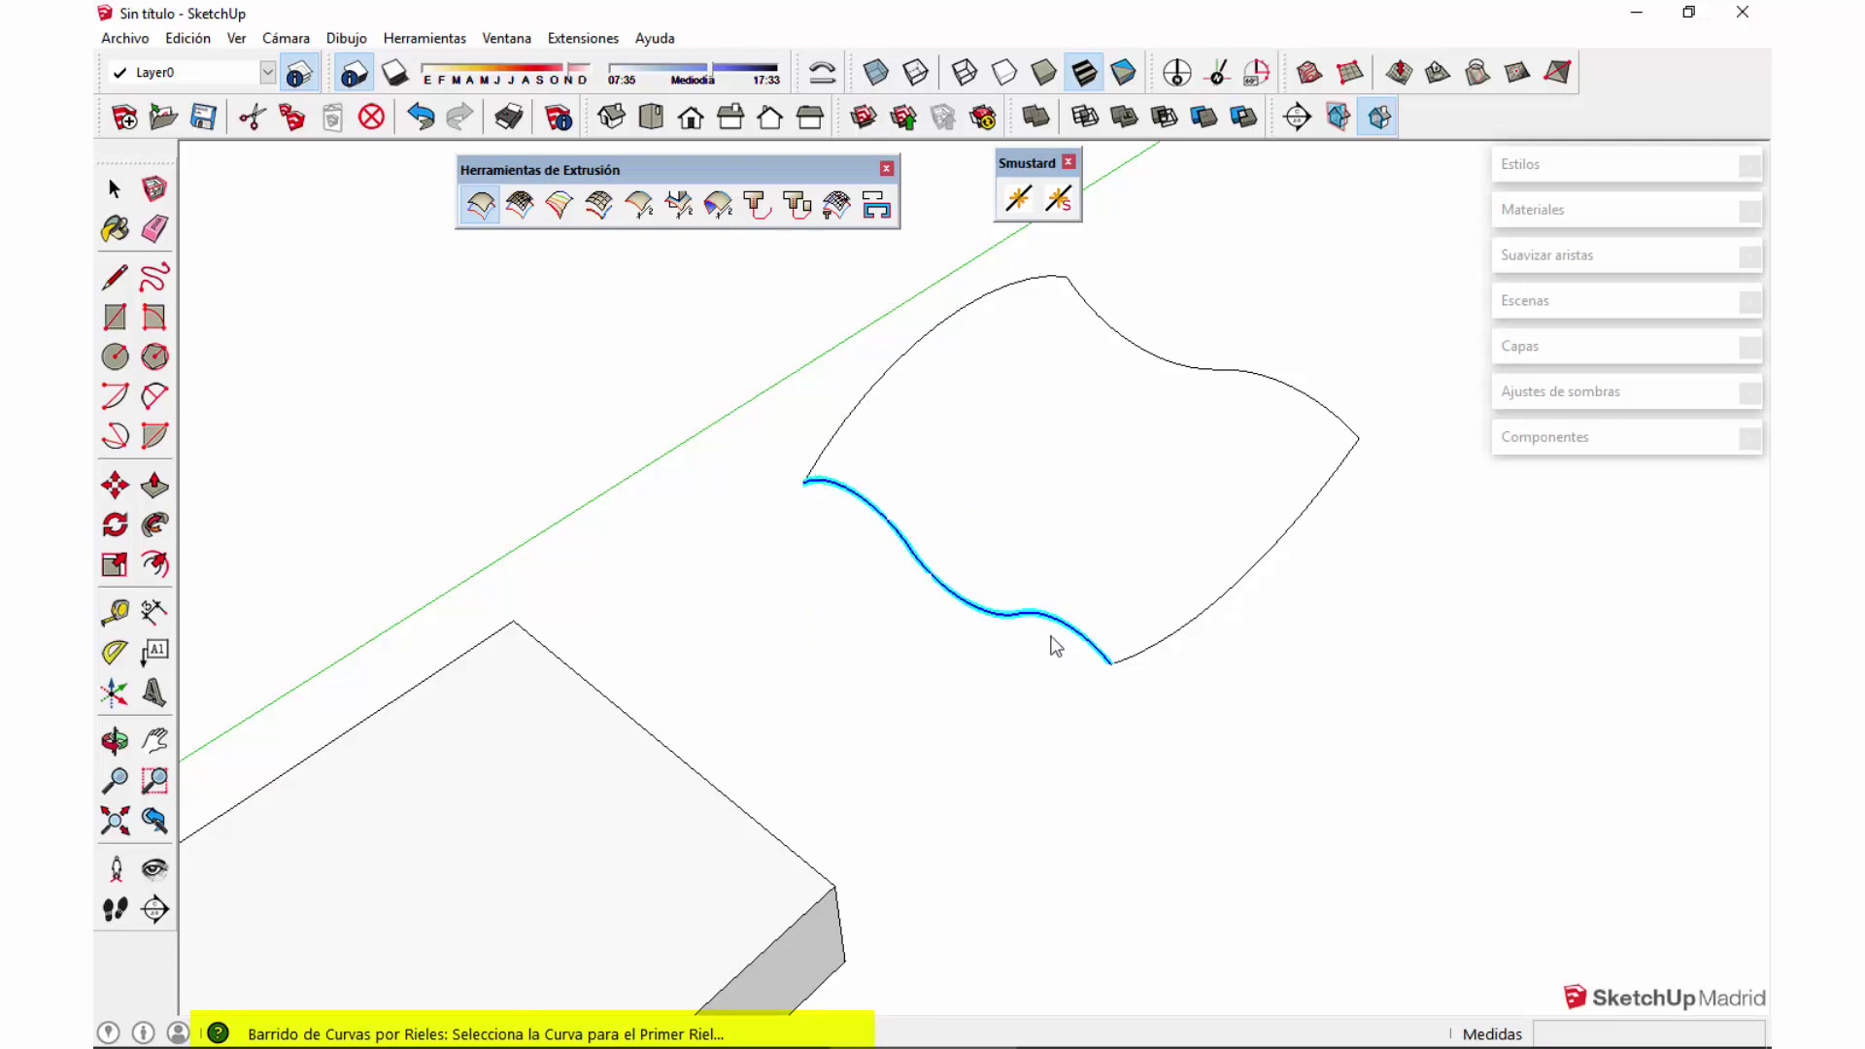
pyautogui.click(886, 382)
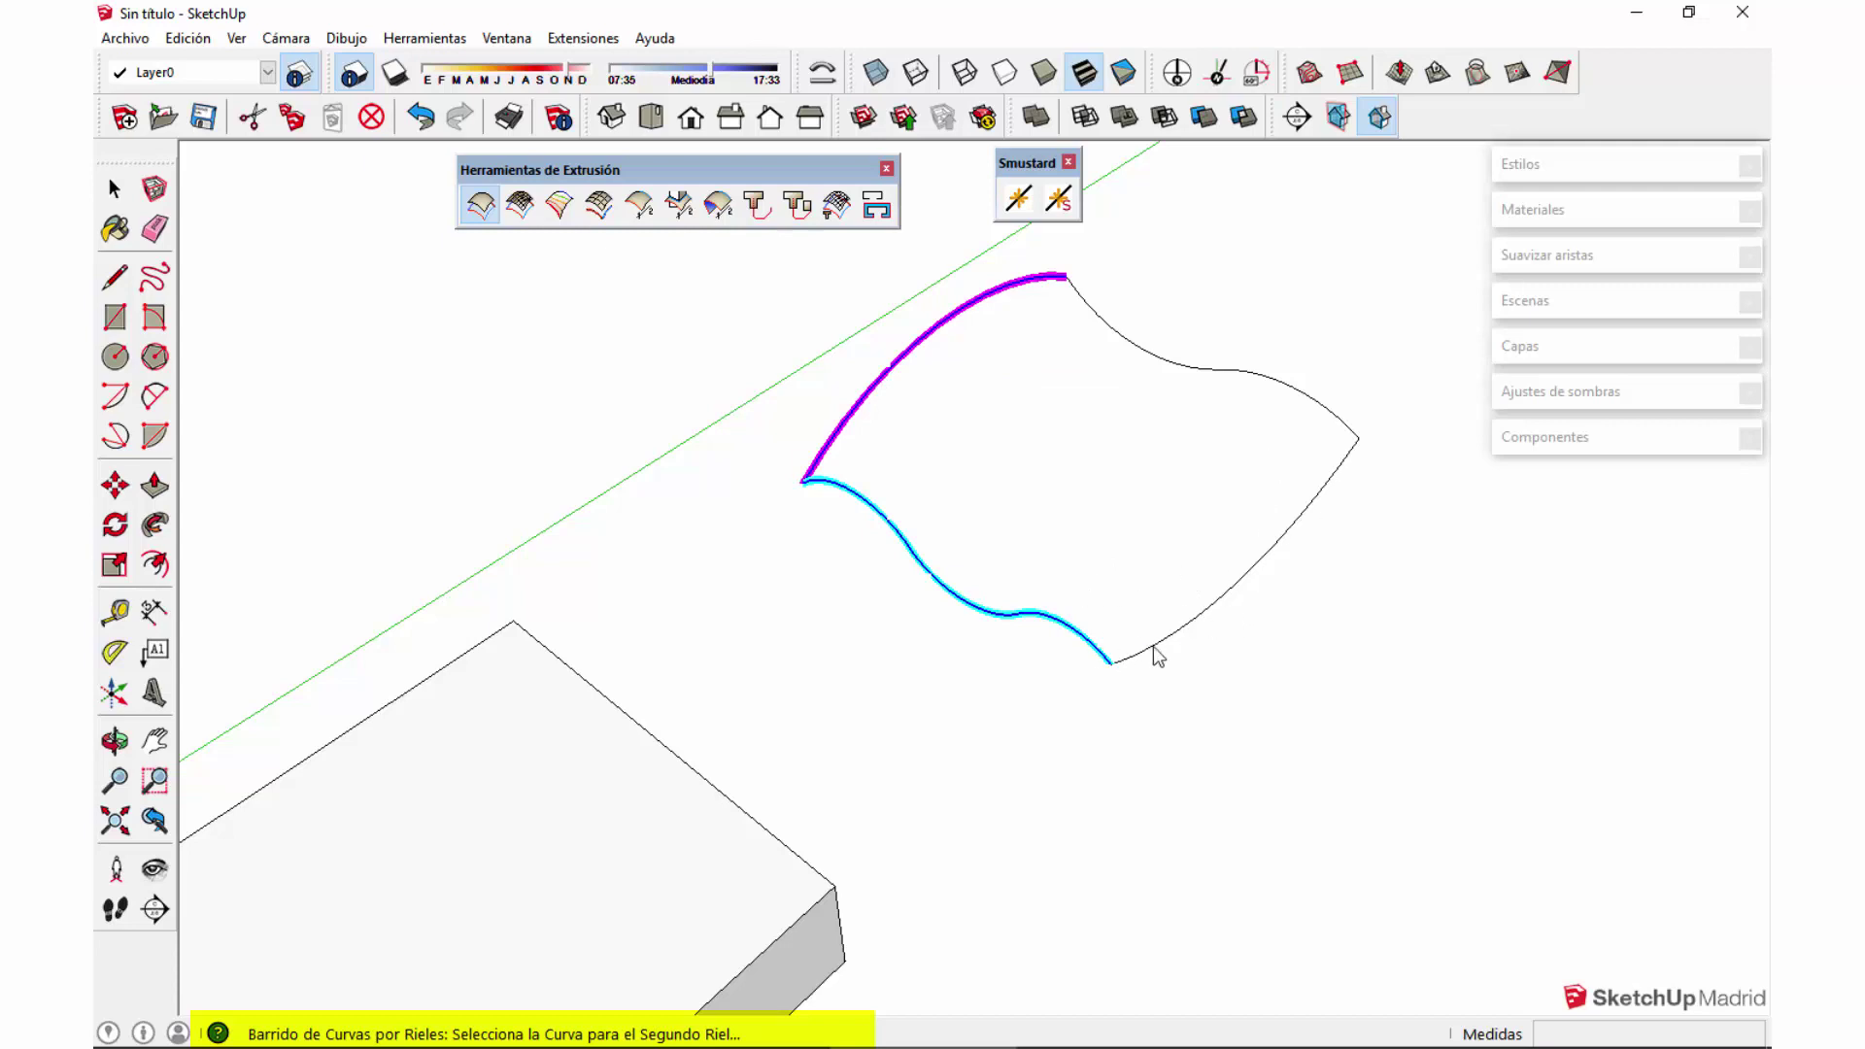
pyautogui.click(1288, 535)
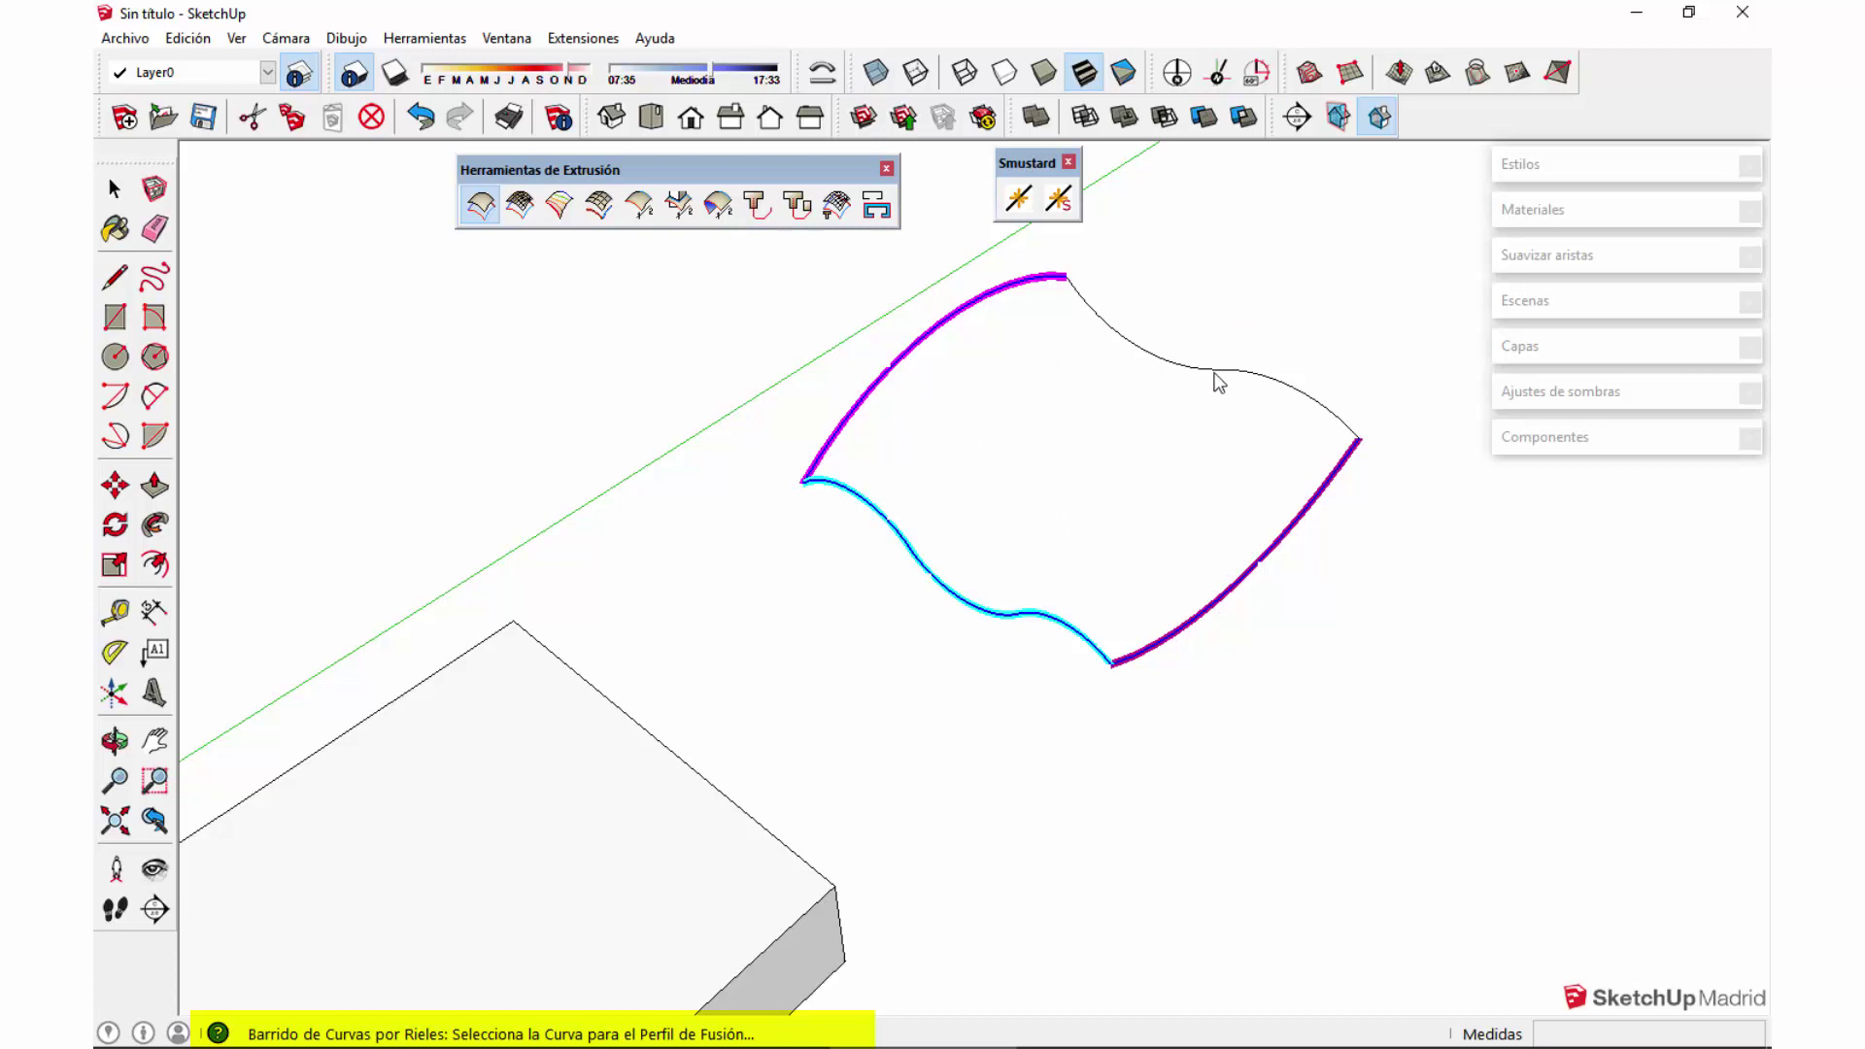
pyautogui.click(1220, 381)
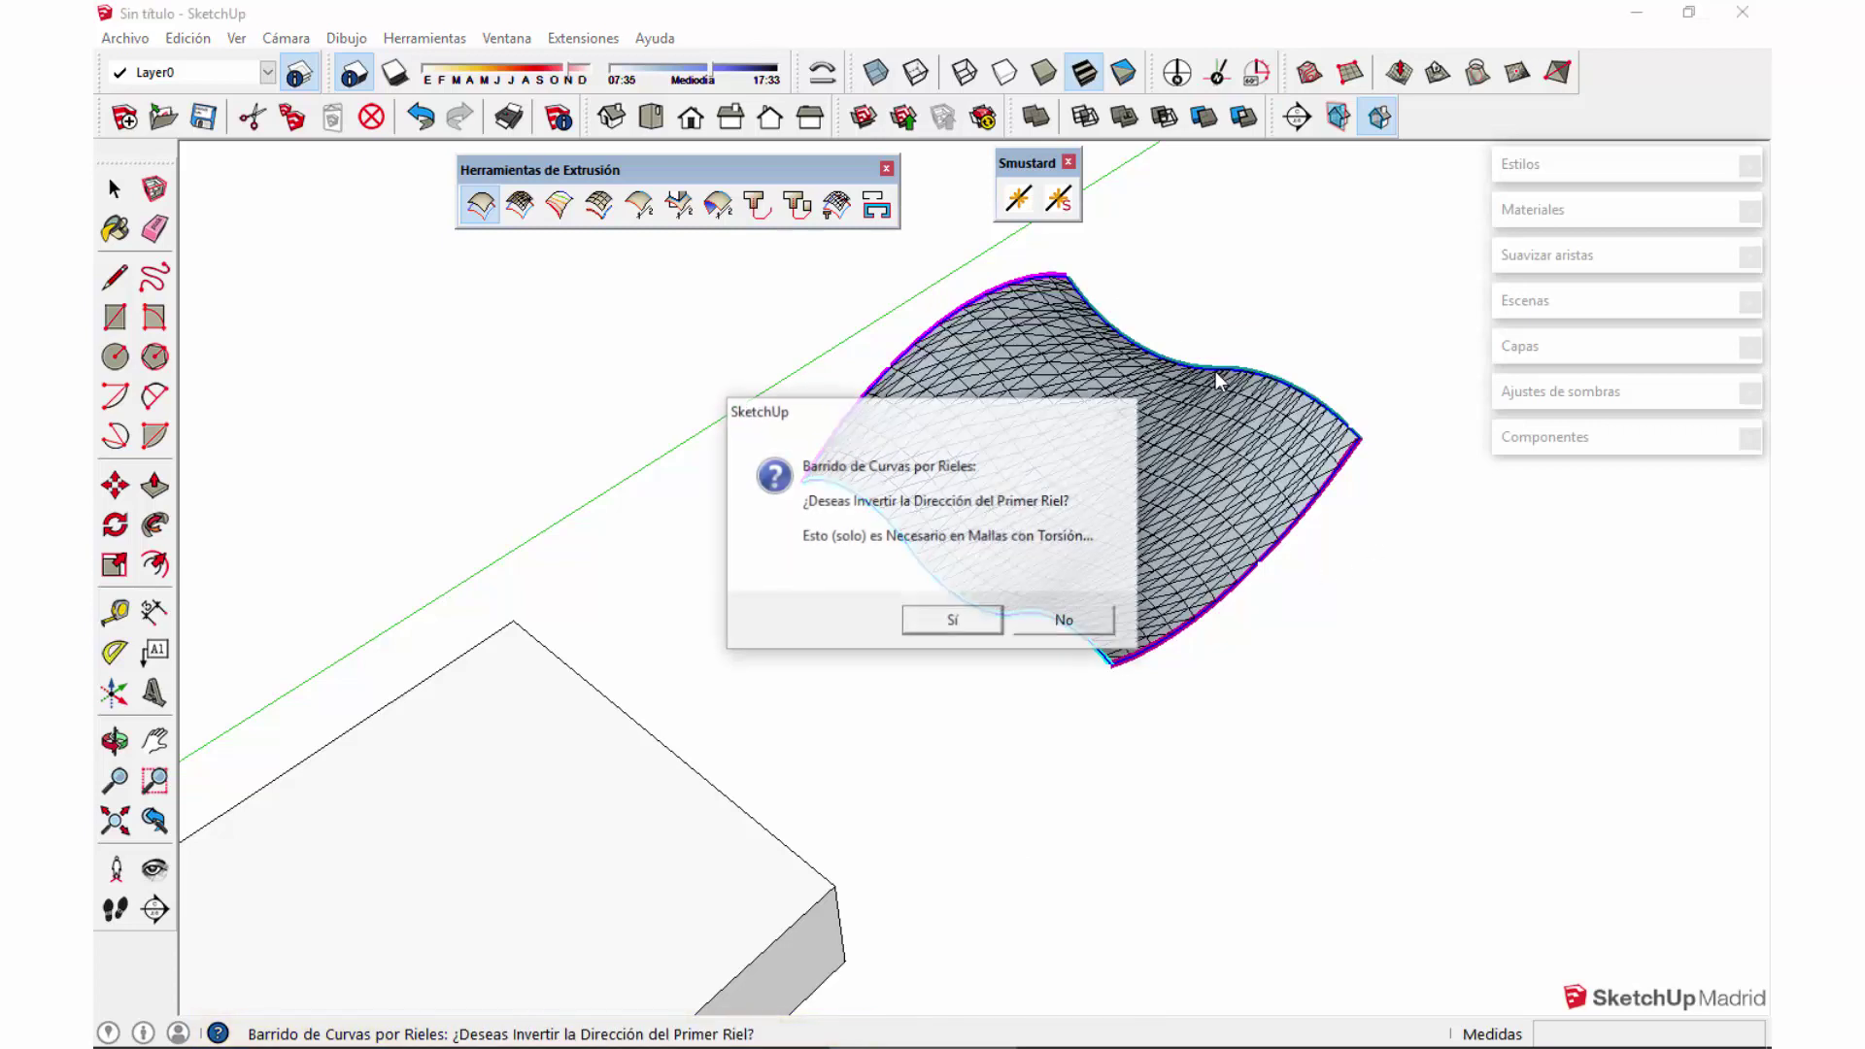
# Step: Finish the sweep without inverting the rail or faces, generating quads, erasing coplanar edges, smoothing edges, or deleting the original curves
pyautogui.moveTo(638, 439); pyautogui.dragTo(550, 389)
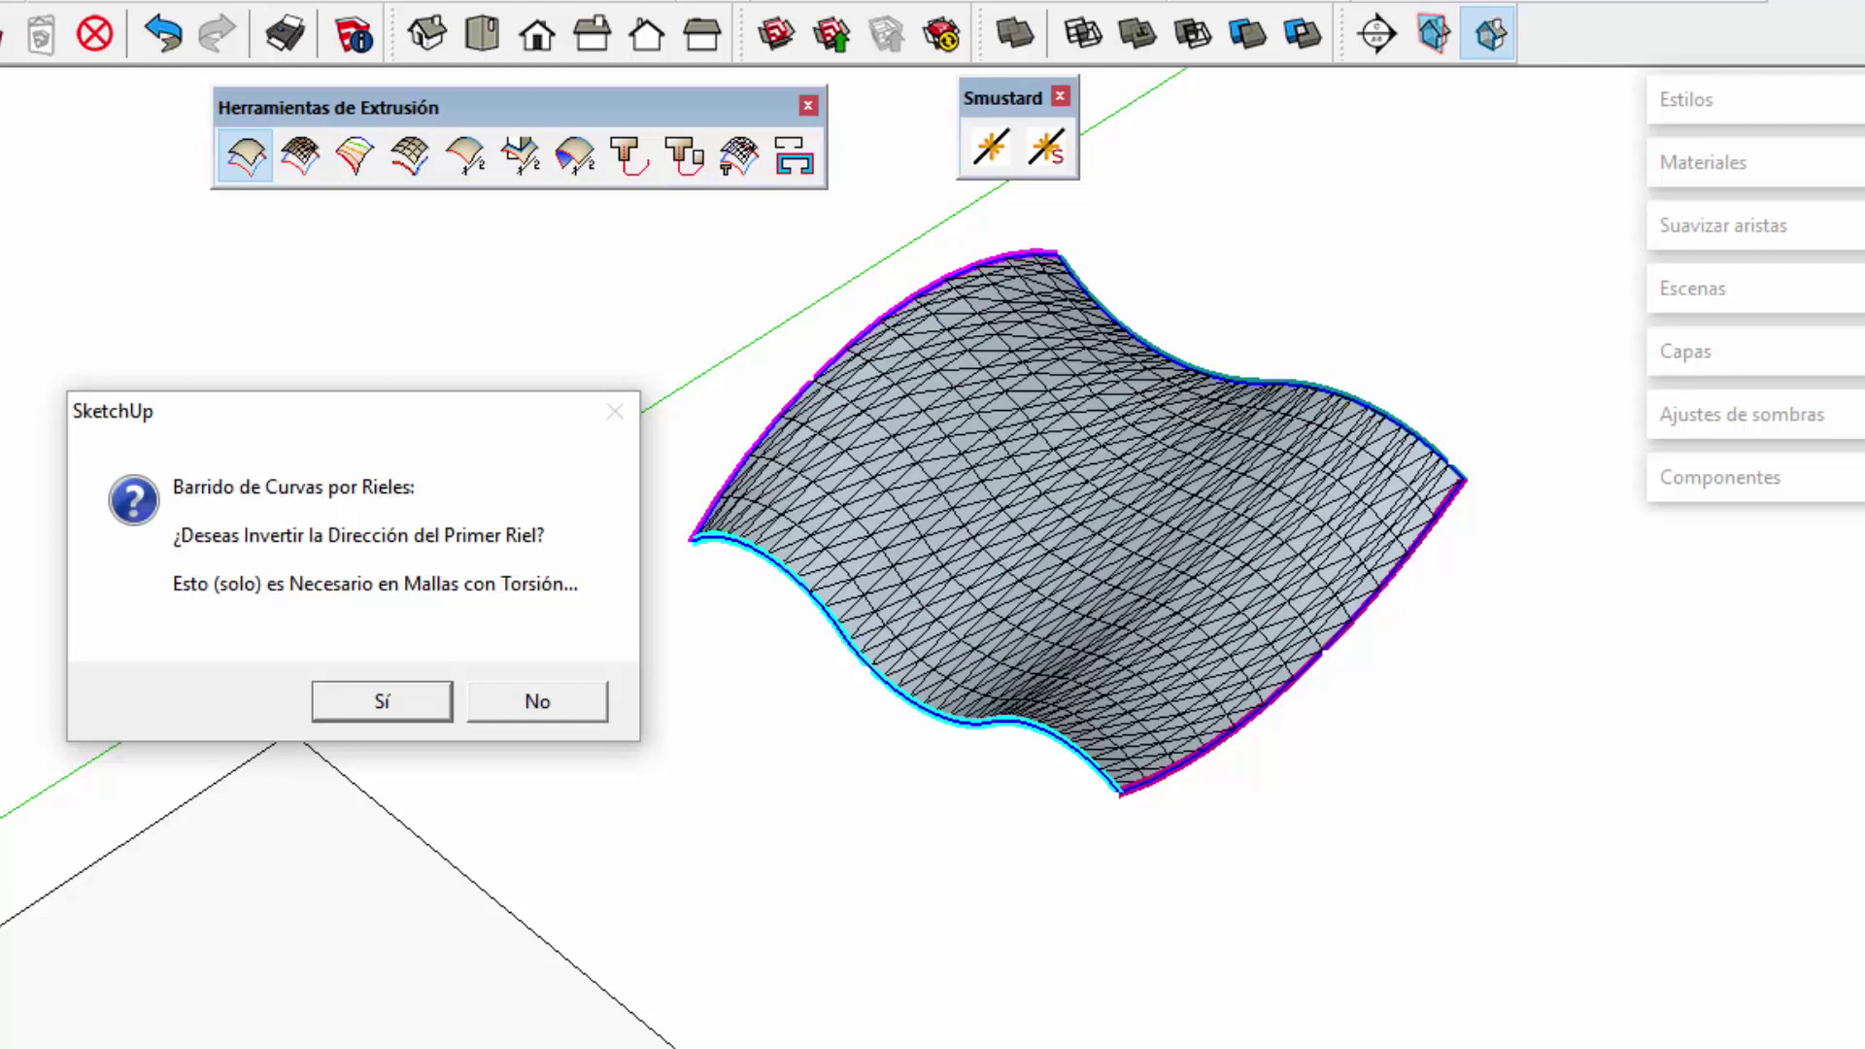
pyautogui.moveTo(450, 428); pyautogui.dragTo(501, 359)
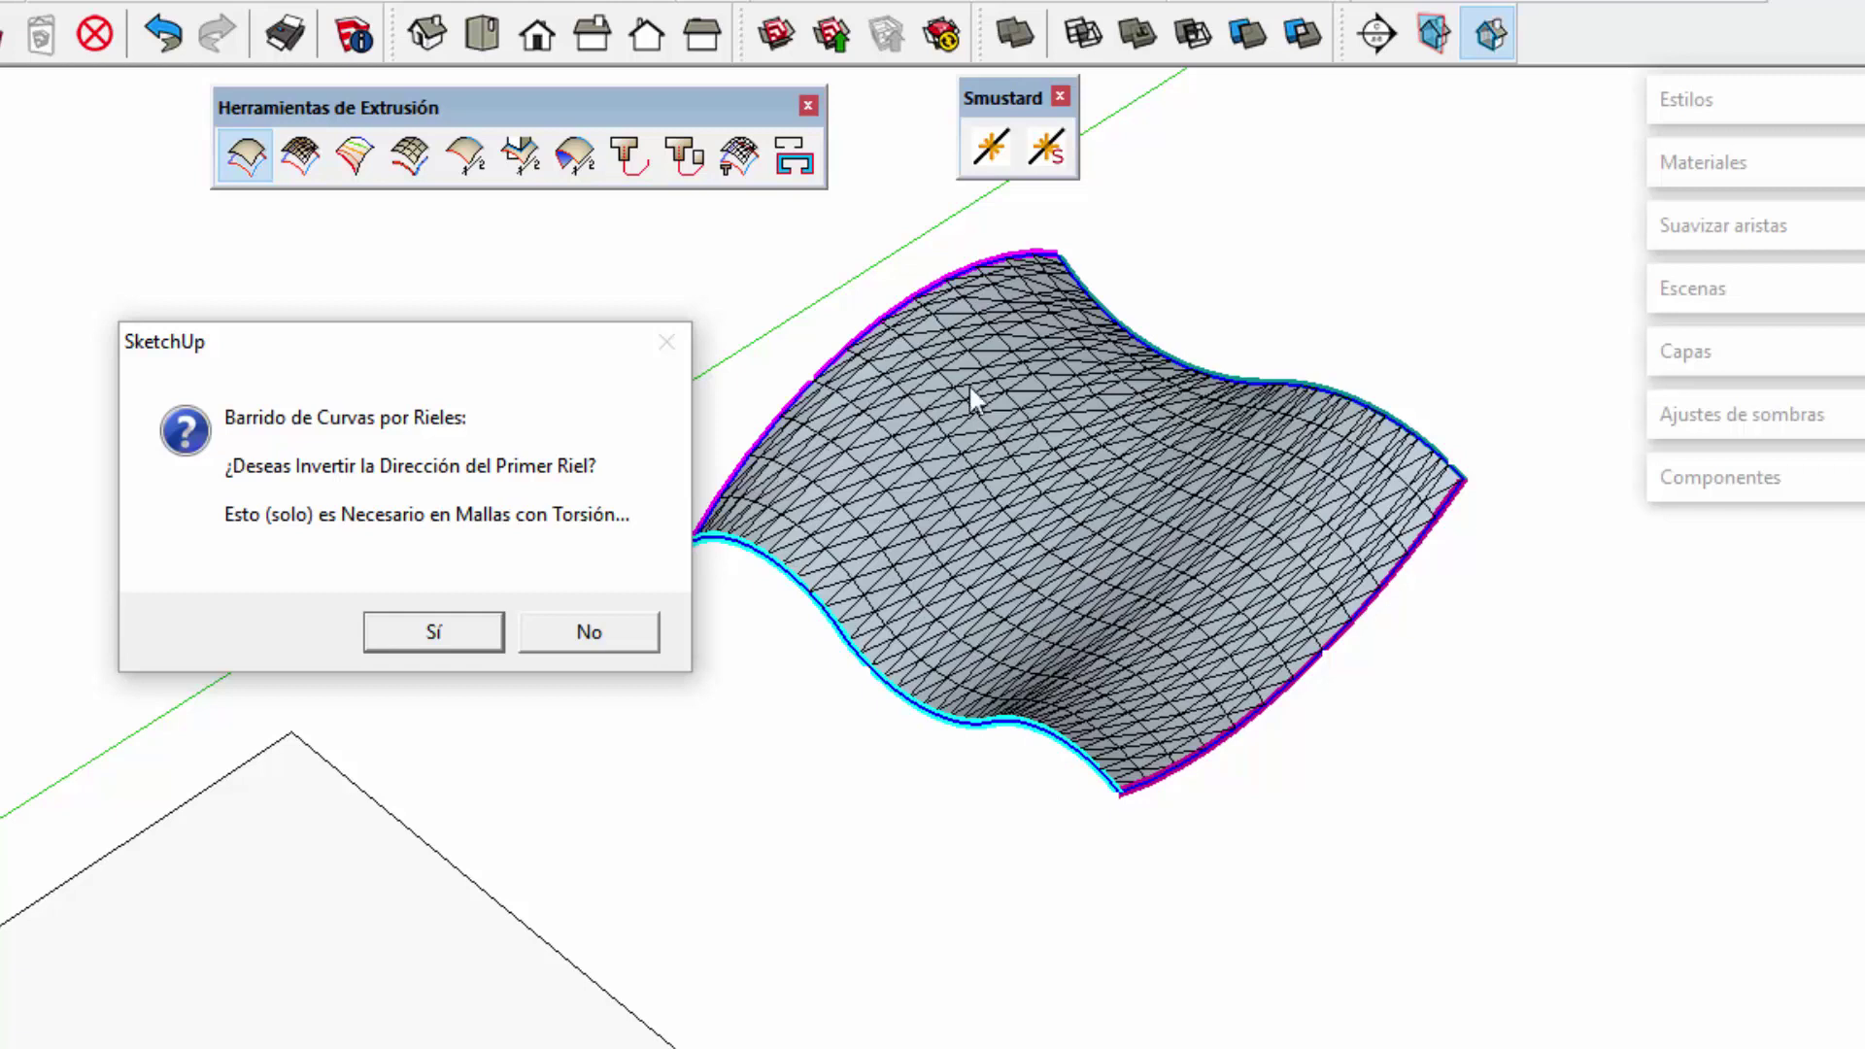
pyautogui.click(579, 626)
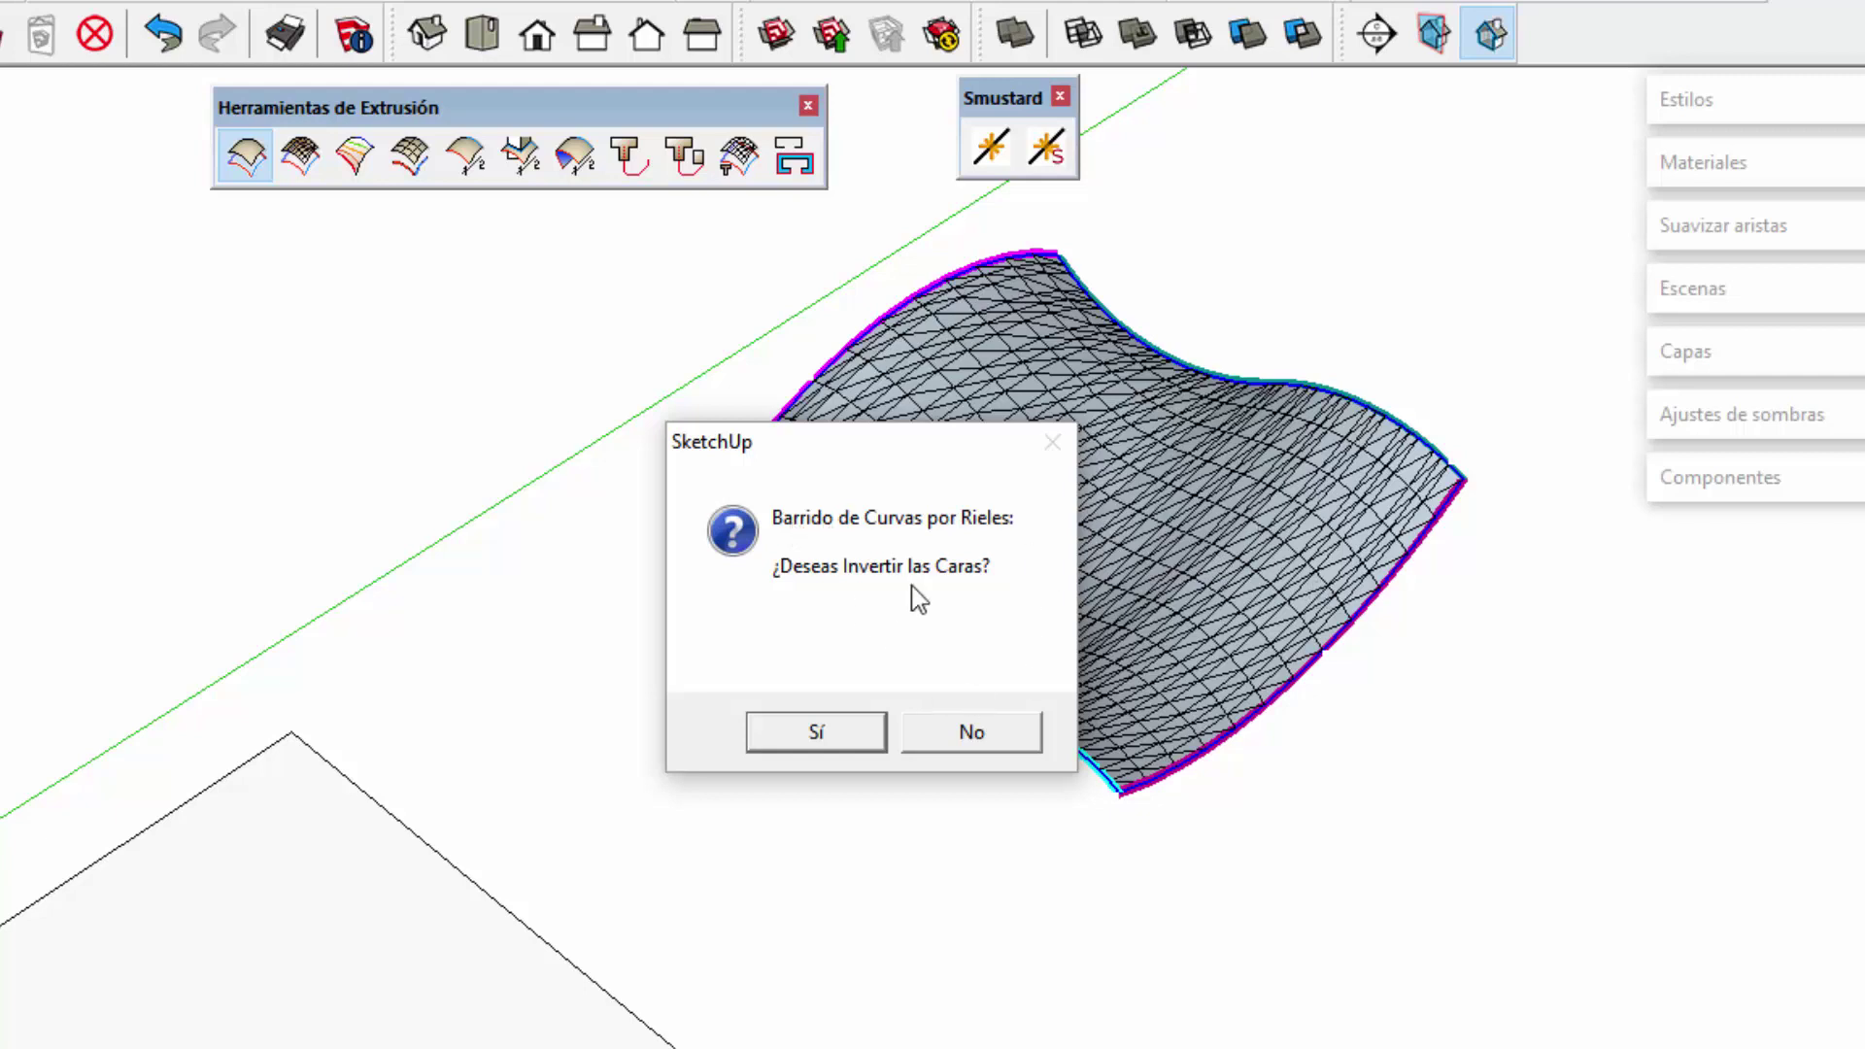
pyautogui.click(976, 738)
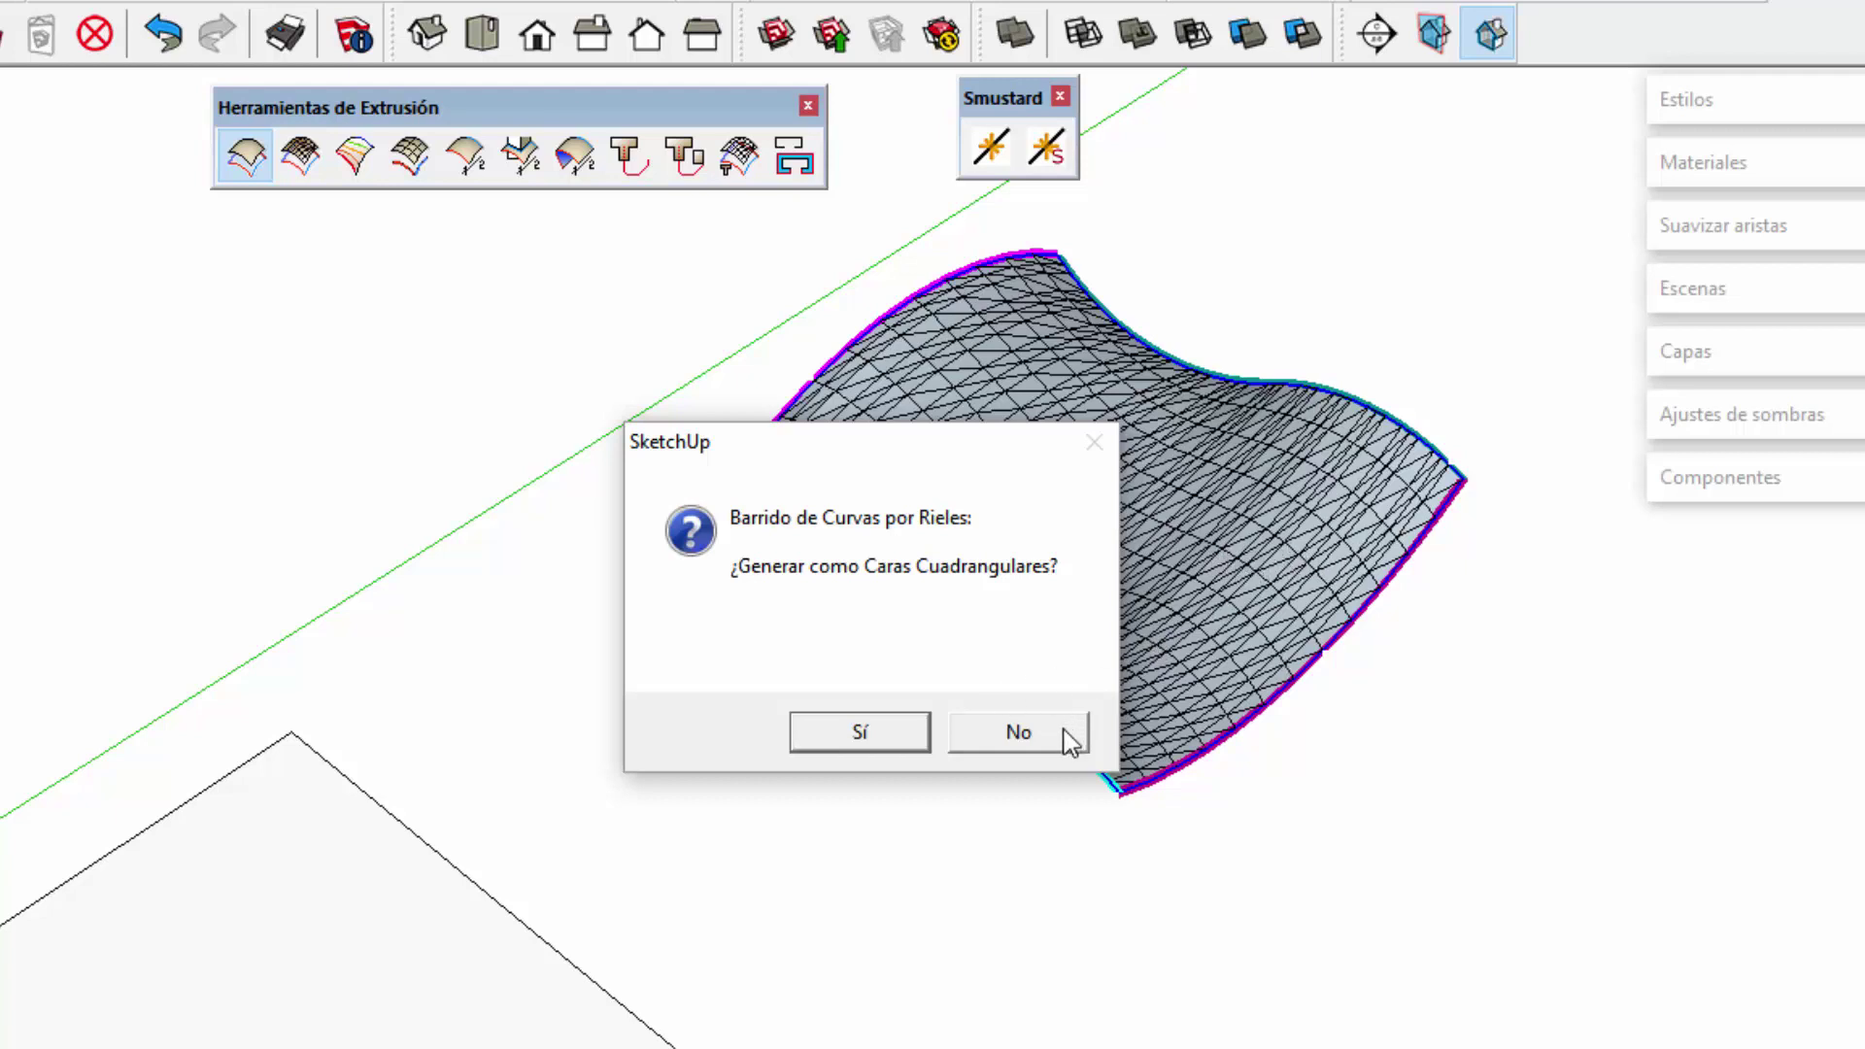
pyautogui.click(1037, 732)
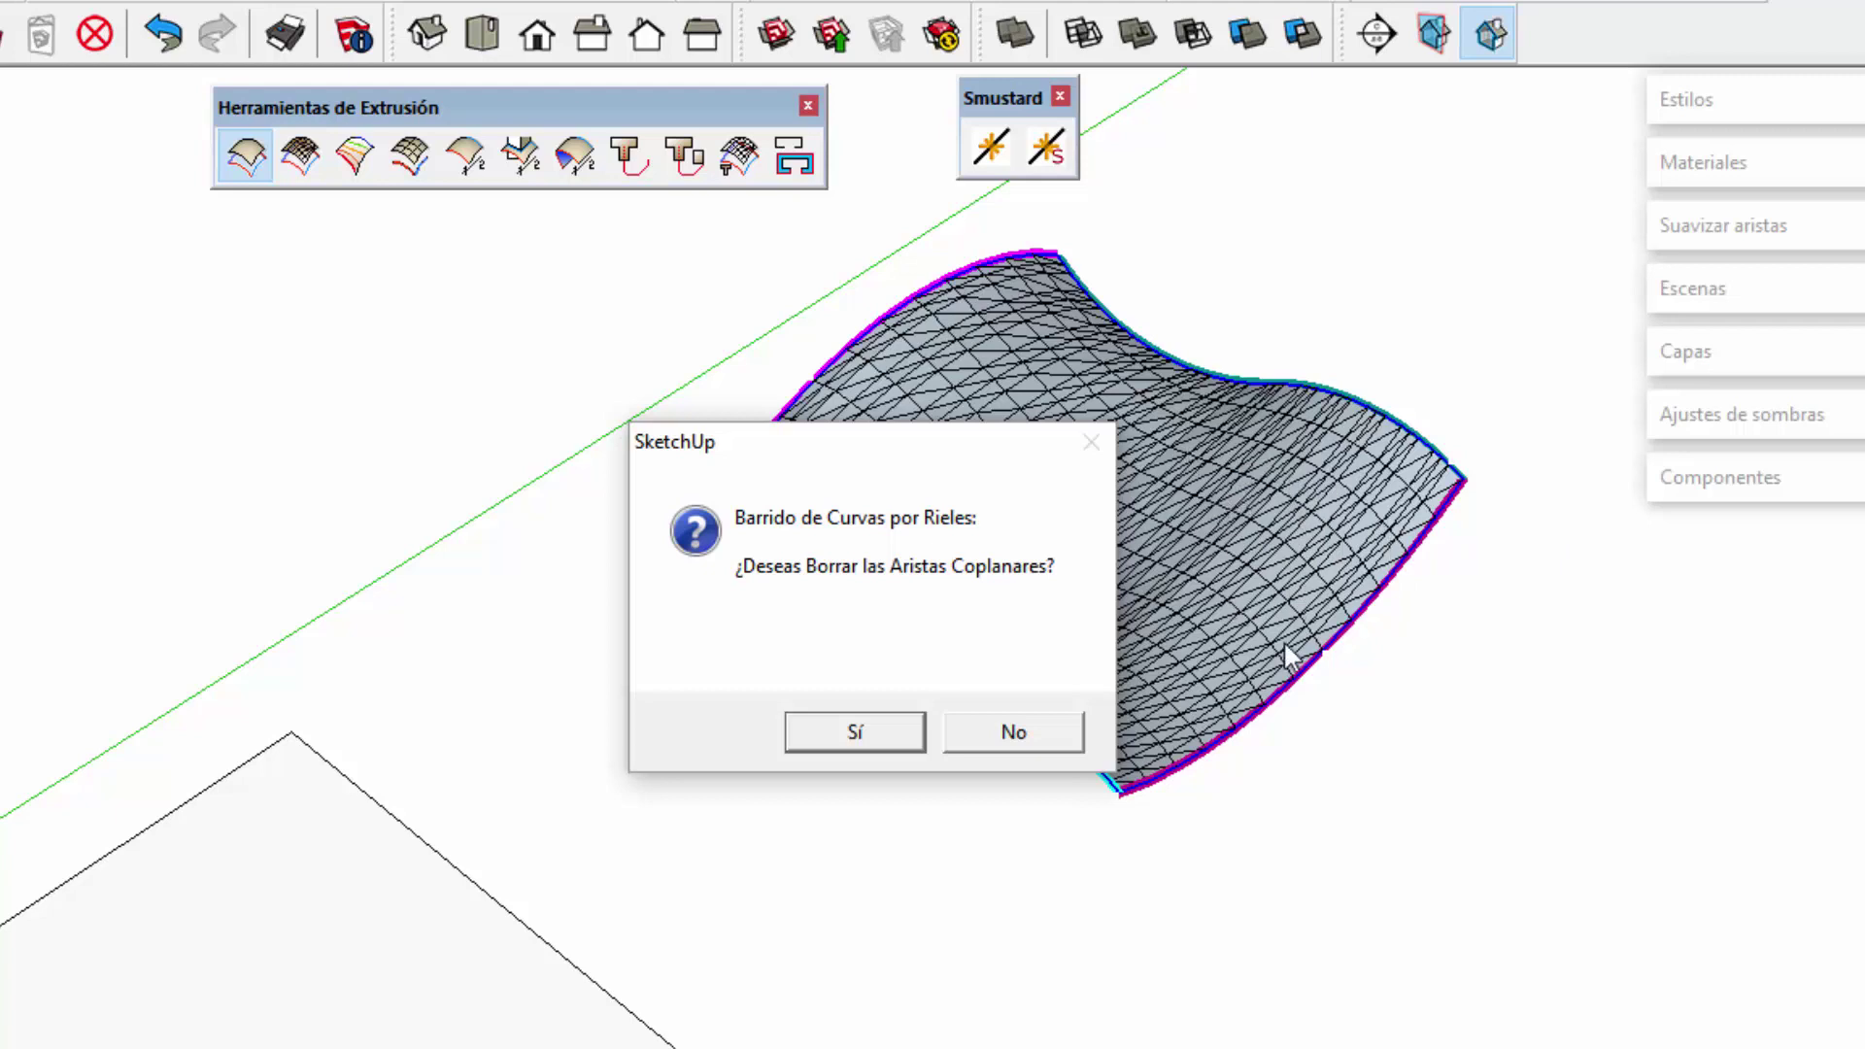
pyautogui.click(1006, 736)
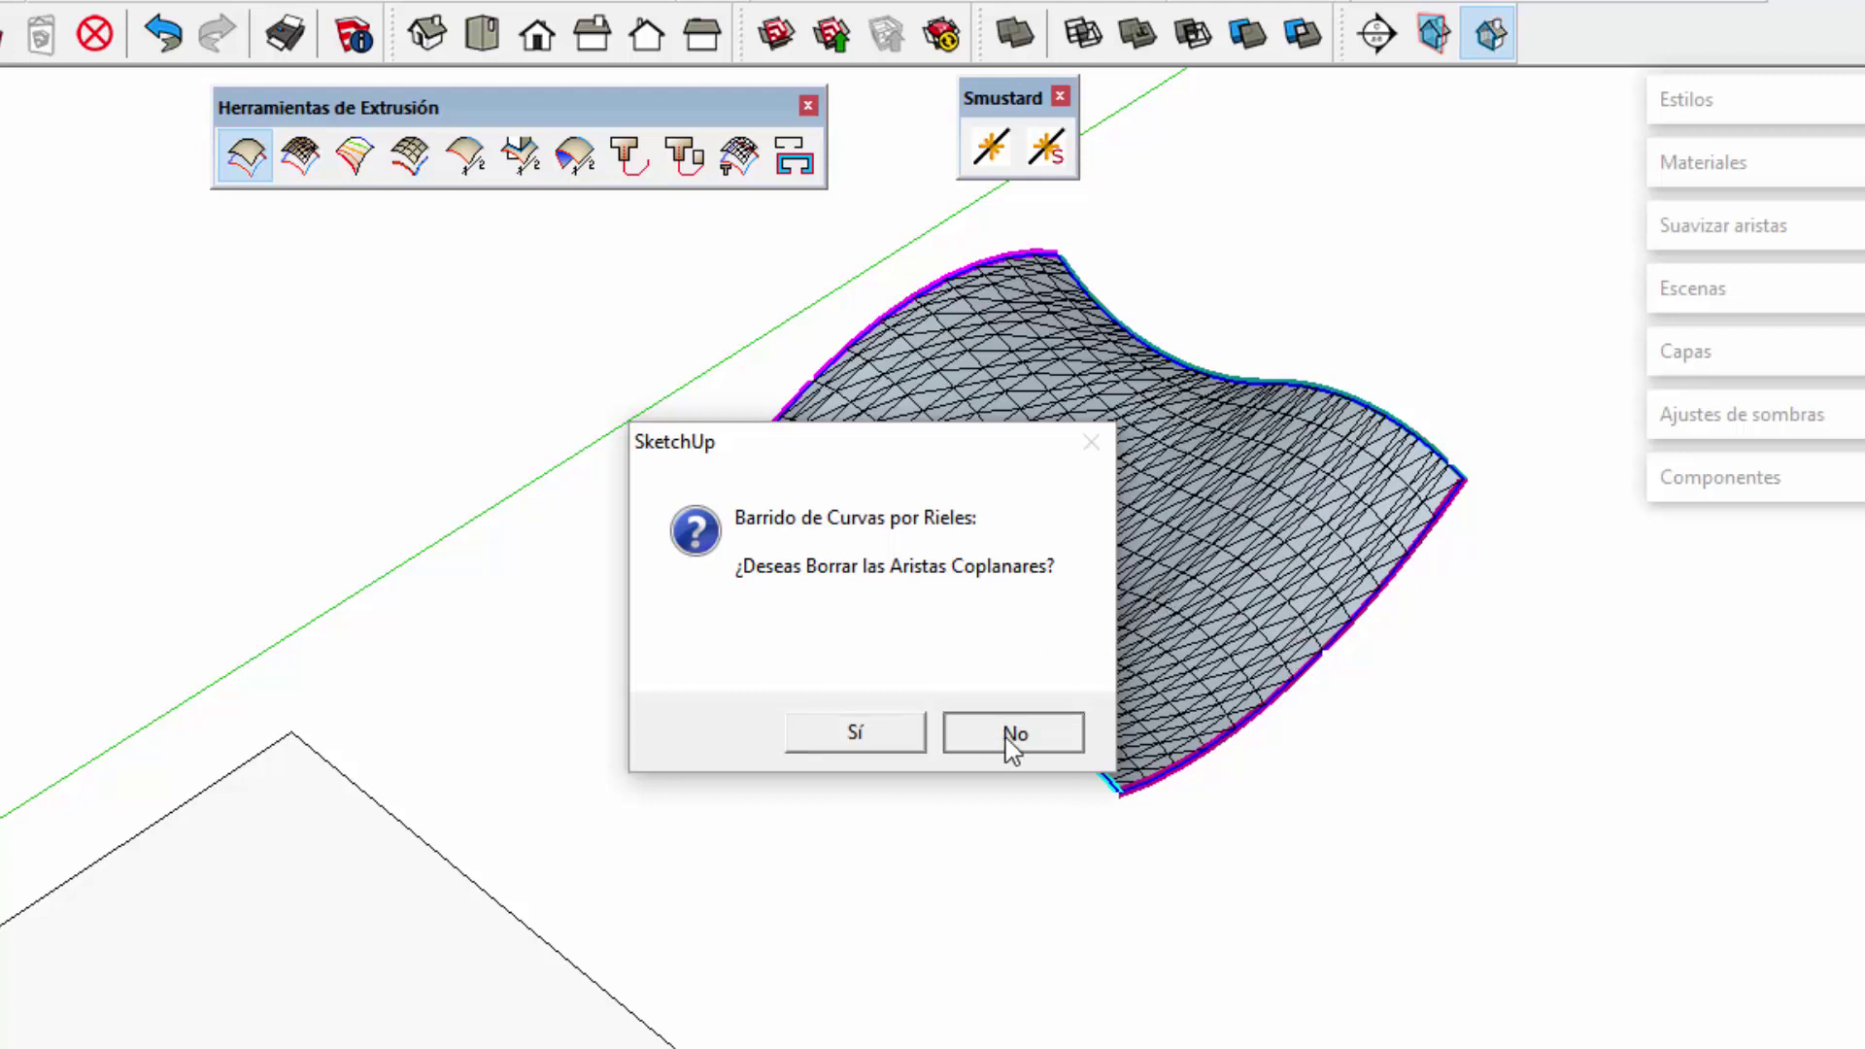
pyautogui.click(1004, 738)
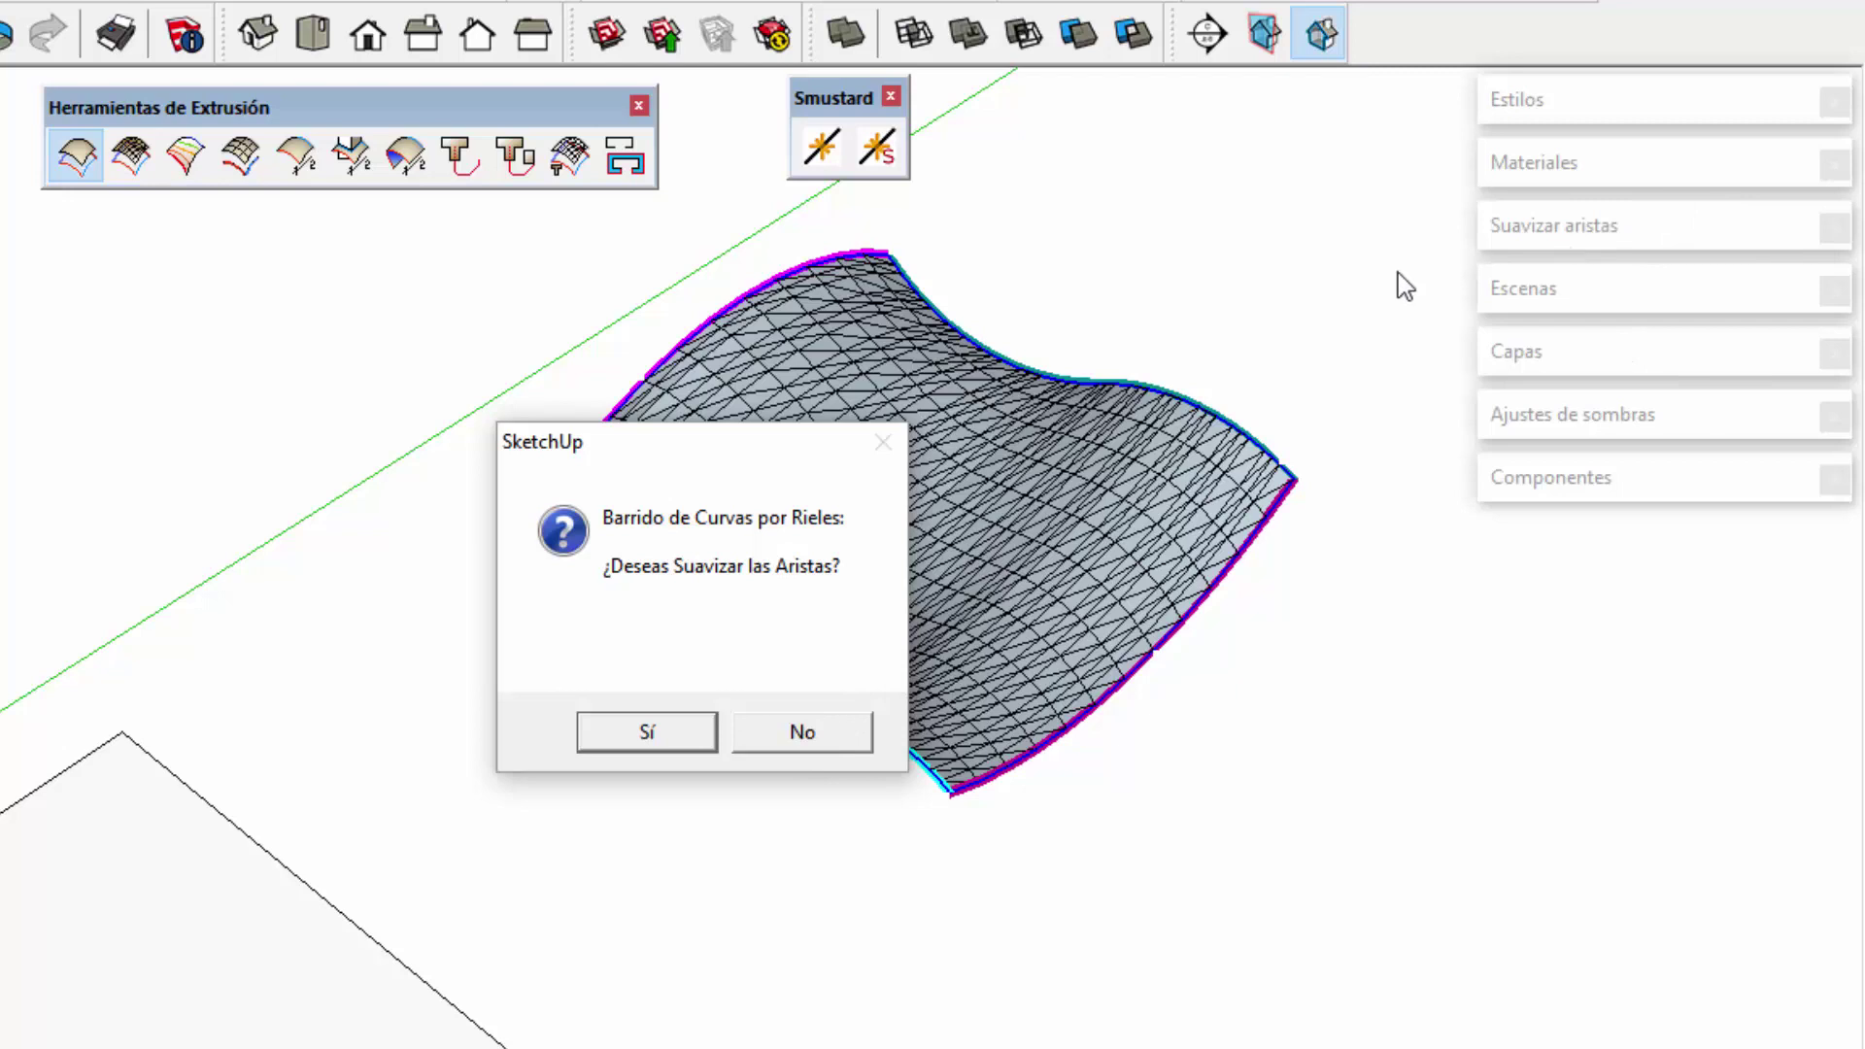
pyautogui.click(847, 742)
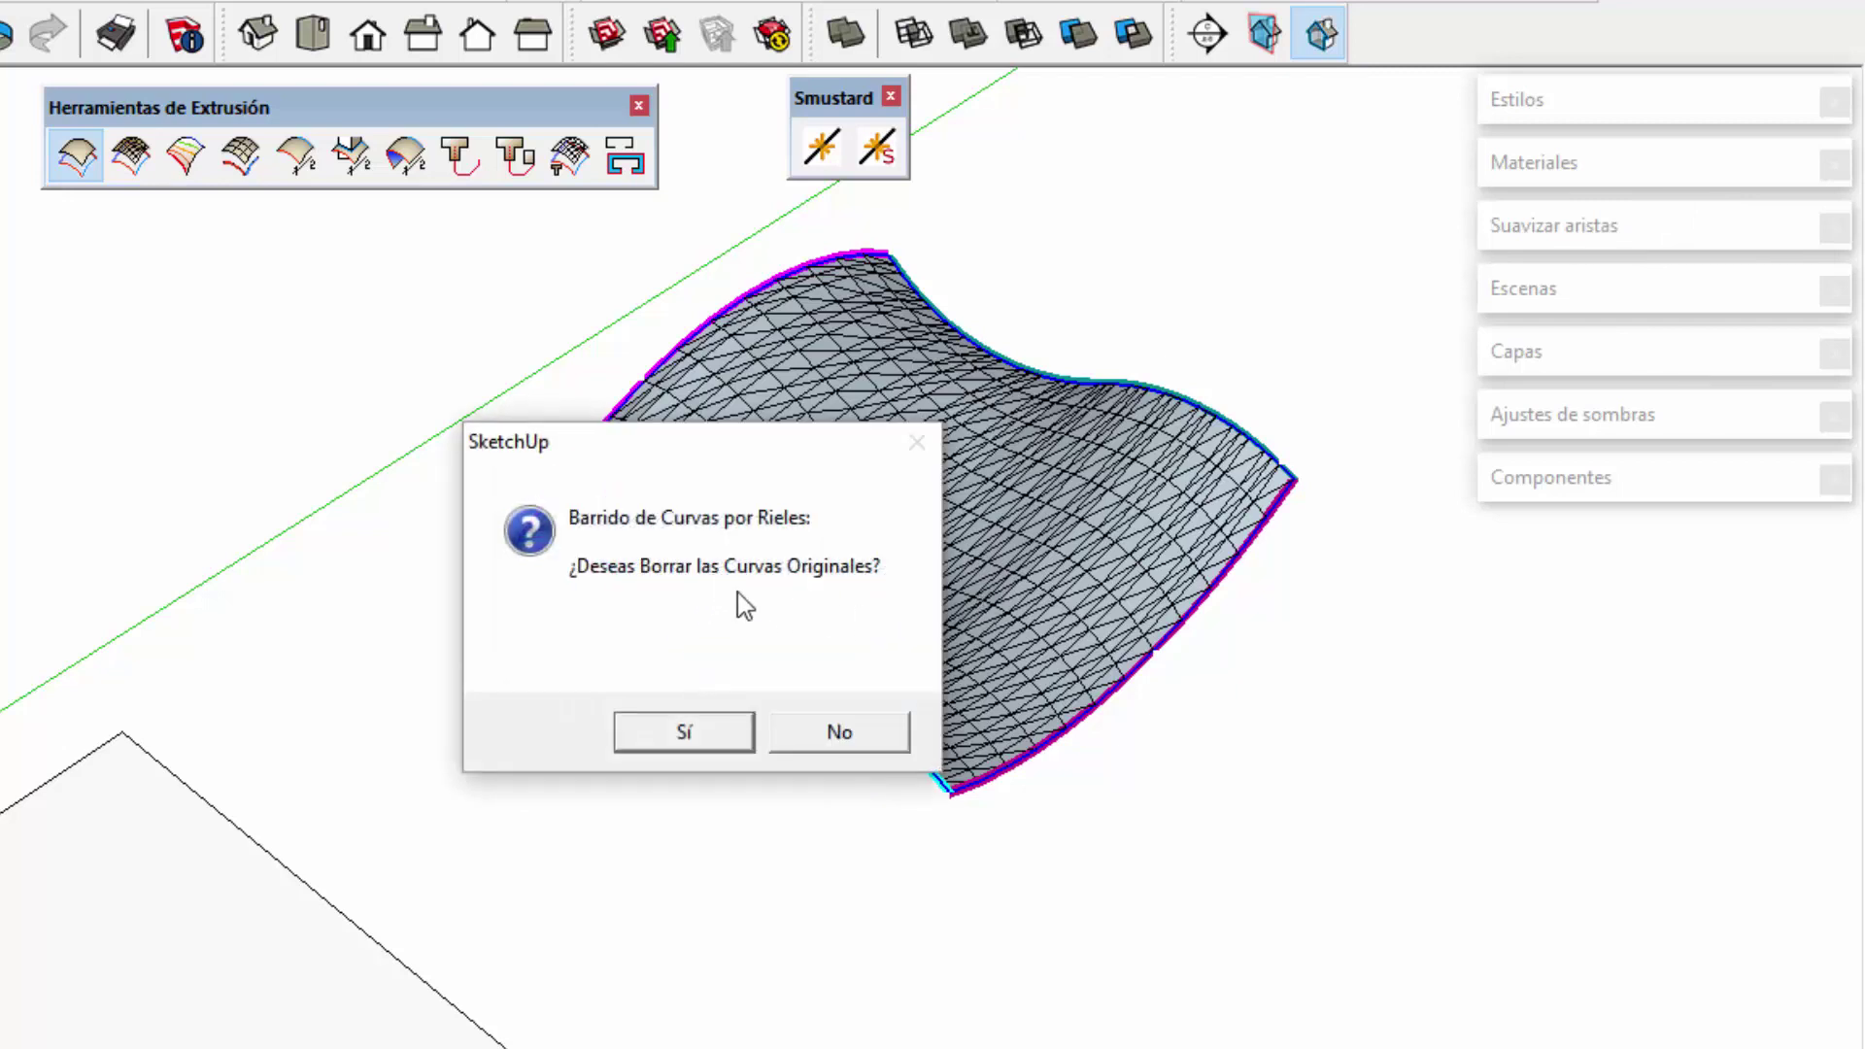
pyautogui.moveTo(810, 444); pyautogui.dragTo(329, 408)
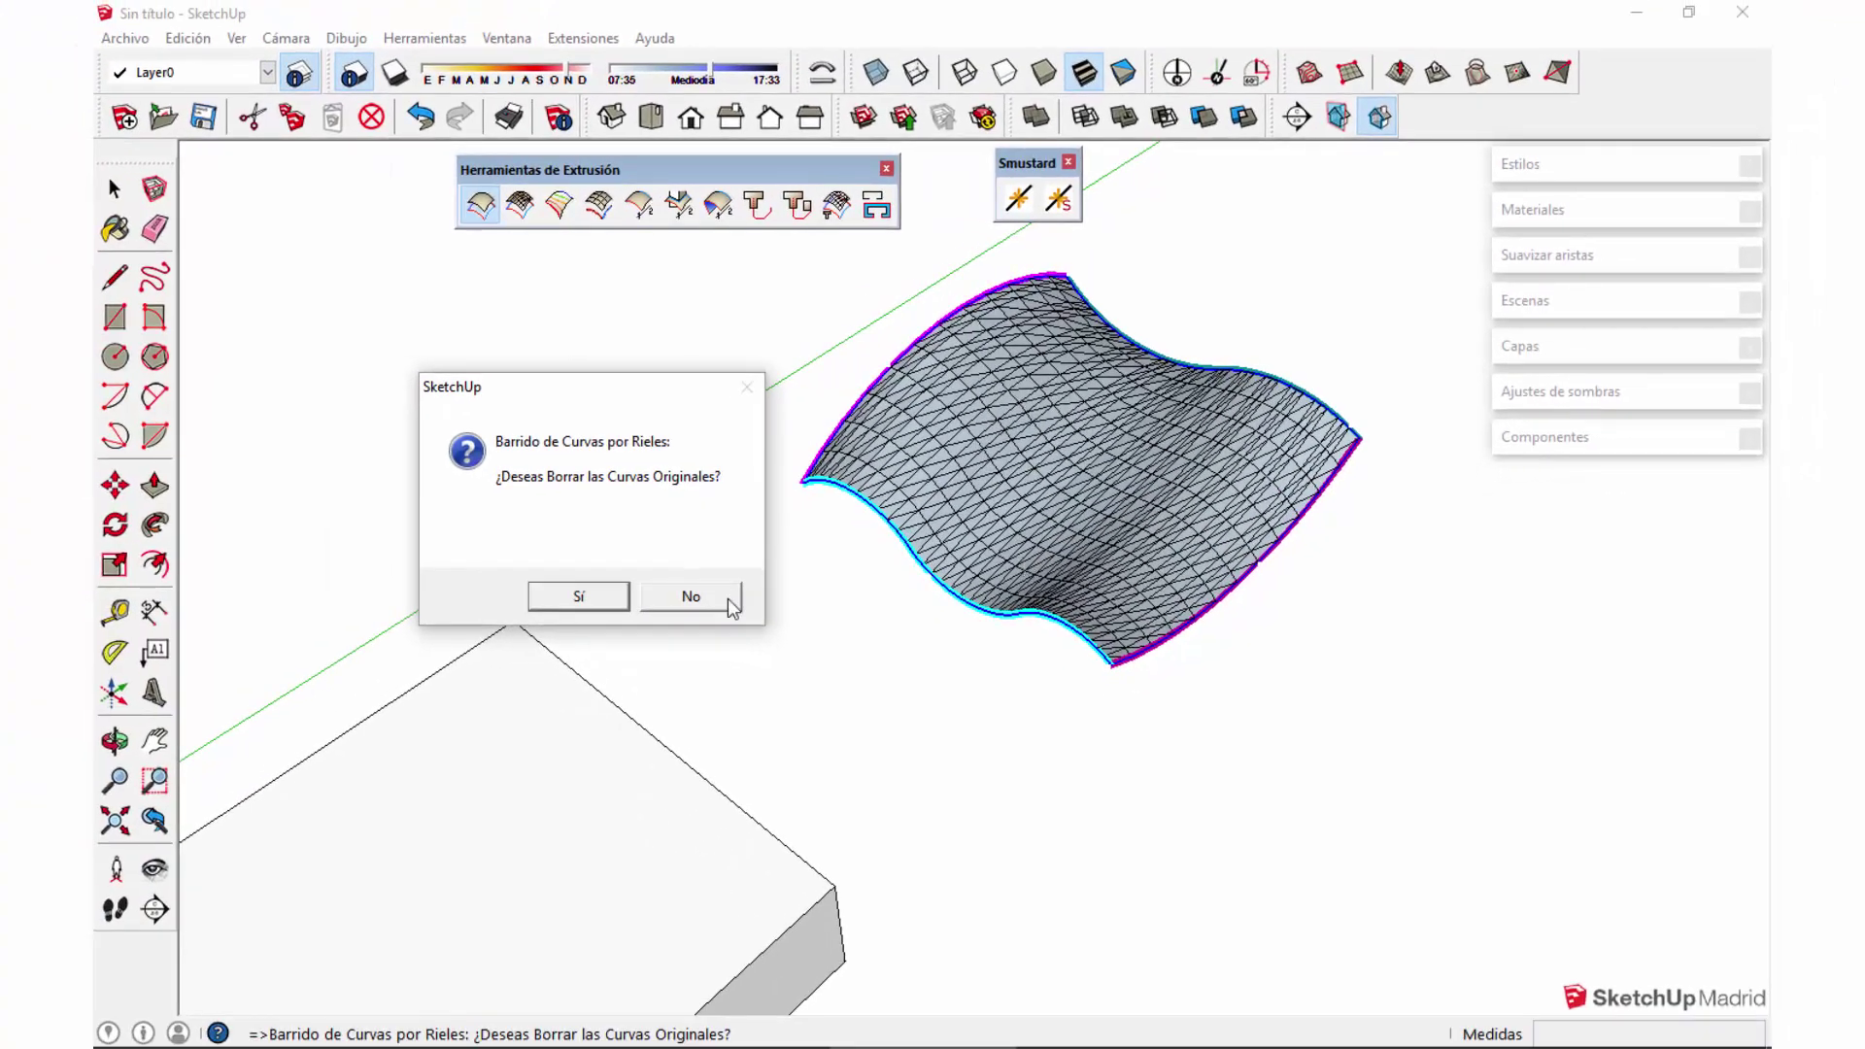
pyautogui.click(690, 597)
# Step: Place a copy of the swept mesh group about 53 m away and remove the original mesh, leaving the curve loop
pyautogui.moveTo(1236, 670); pyautogui.dragTo(829, 661, button='middle')
pyautogui.press('m')
pyautogui.click(844, 664)
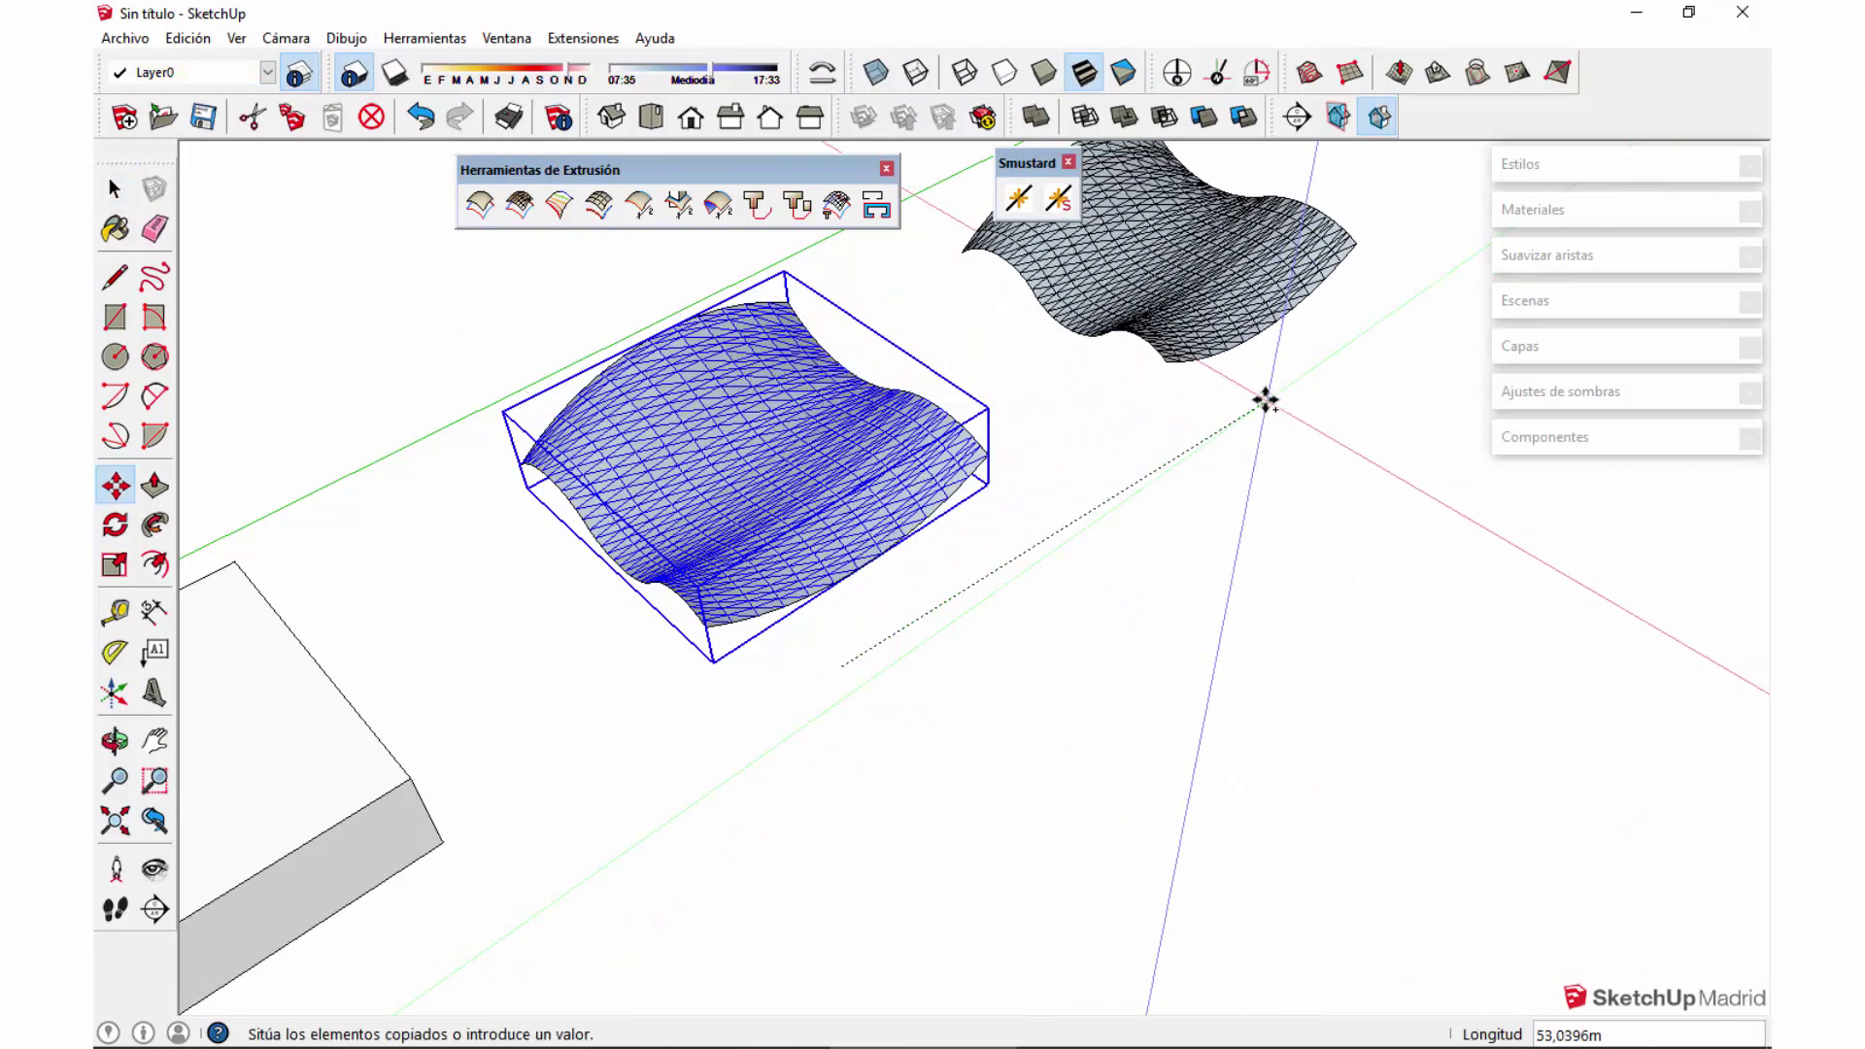
pyautogui.click(1258, 403)
pyautogui.press('space')
pyautogui.moveTo(1186, 420)
pyautogui.mouseDown(button='middle')
pyautogui.moveTo(1118, 641)
pyautogui.moveTo(1240, 395)
pyautogui.moveTo(1165, 515)
pyautogui.moveTo(1245, 532)
pyautogui.mouseUp(button='middle')
pyautogui.click(818, 567)
pyautogui.scroll(3, 1132, 616)
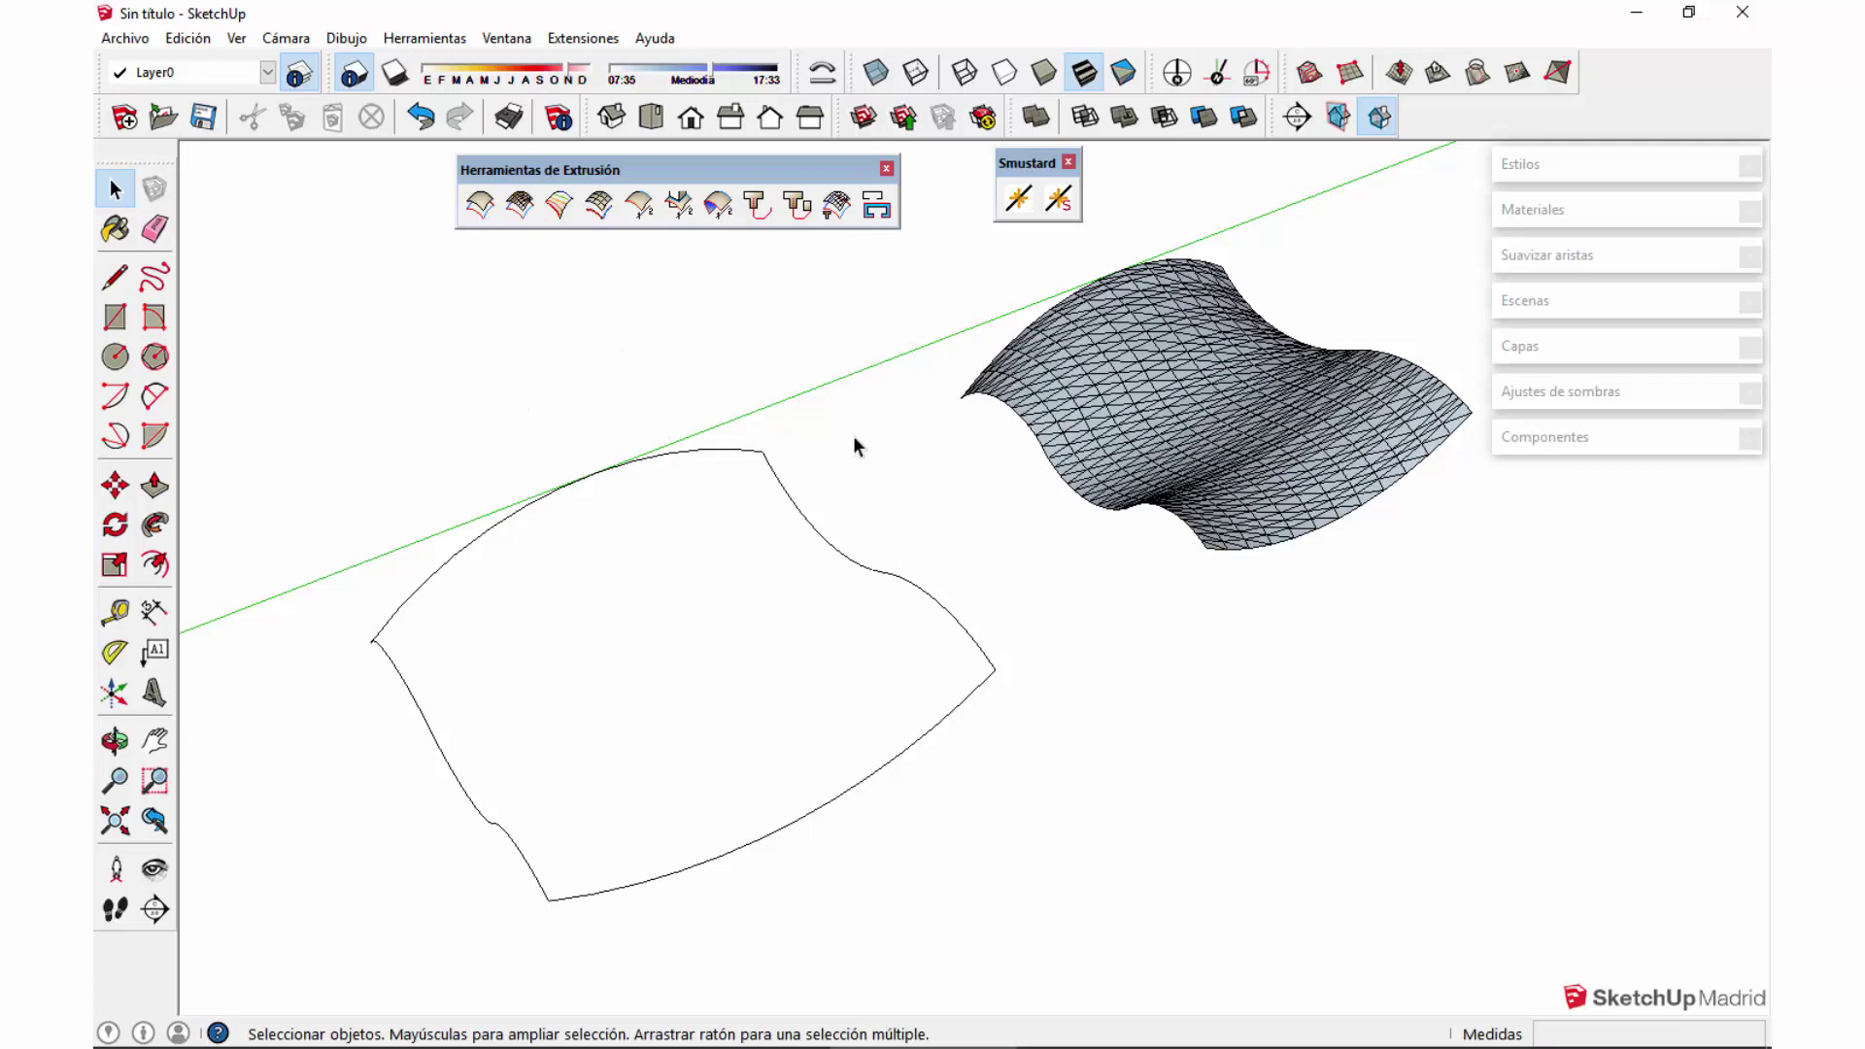
# Step: Examine the group and triangulated faces of the swept mesh up close
pyautogui.click(1218, 421)
pyautogui.moveTo(1249, 450); pyautogui.dragTo(1082, 524, button='middle')
pyautogui.click(1196, 692)
pyautogui.scroll(5, 1078, 587)
pyautogui.scroll(-5, 1311, 595)
pyautogui.scroll(3, 1267, 597)
pyautogui.click(1211, 618)
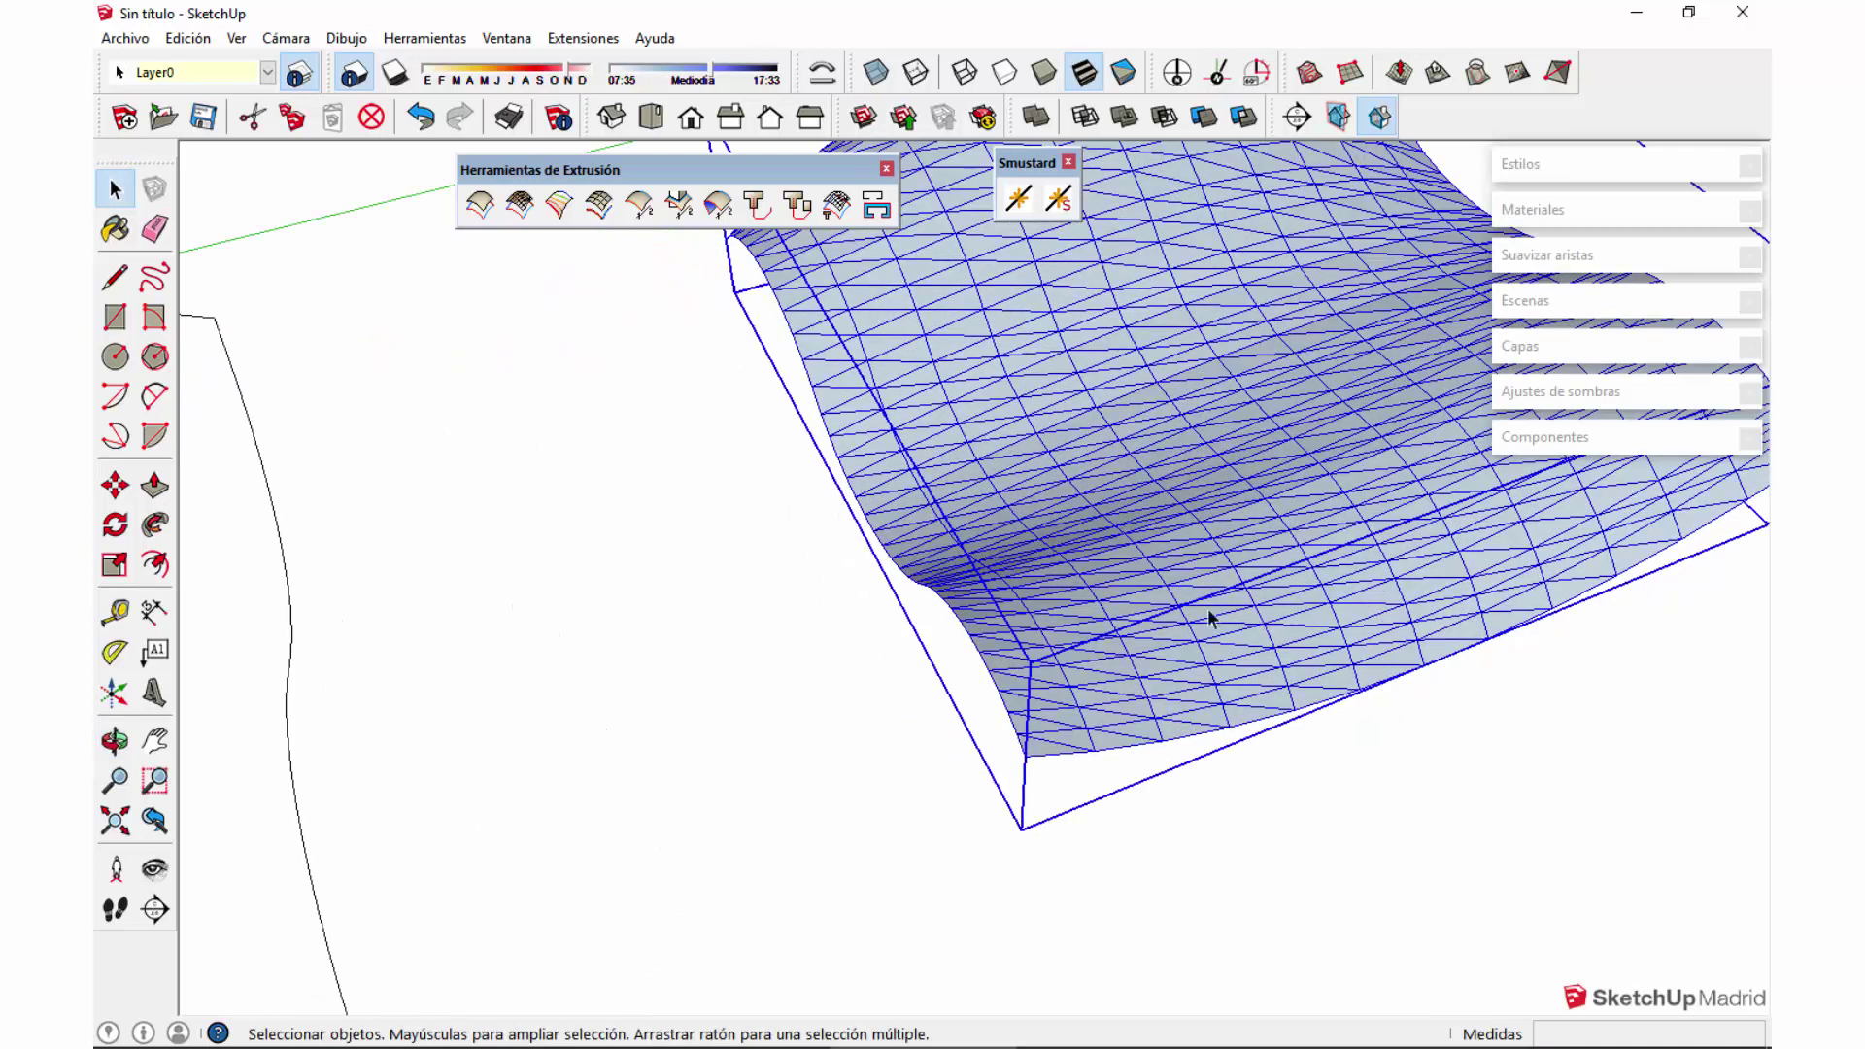
pyautogui.scroll(-6, 1243, 568)
pyautogui.moveTo(1233, 567); pyautogui.dragTo(1029, 570, button='middle')
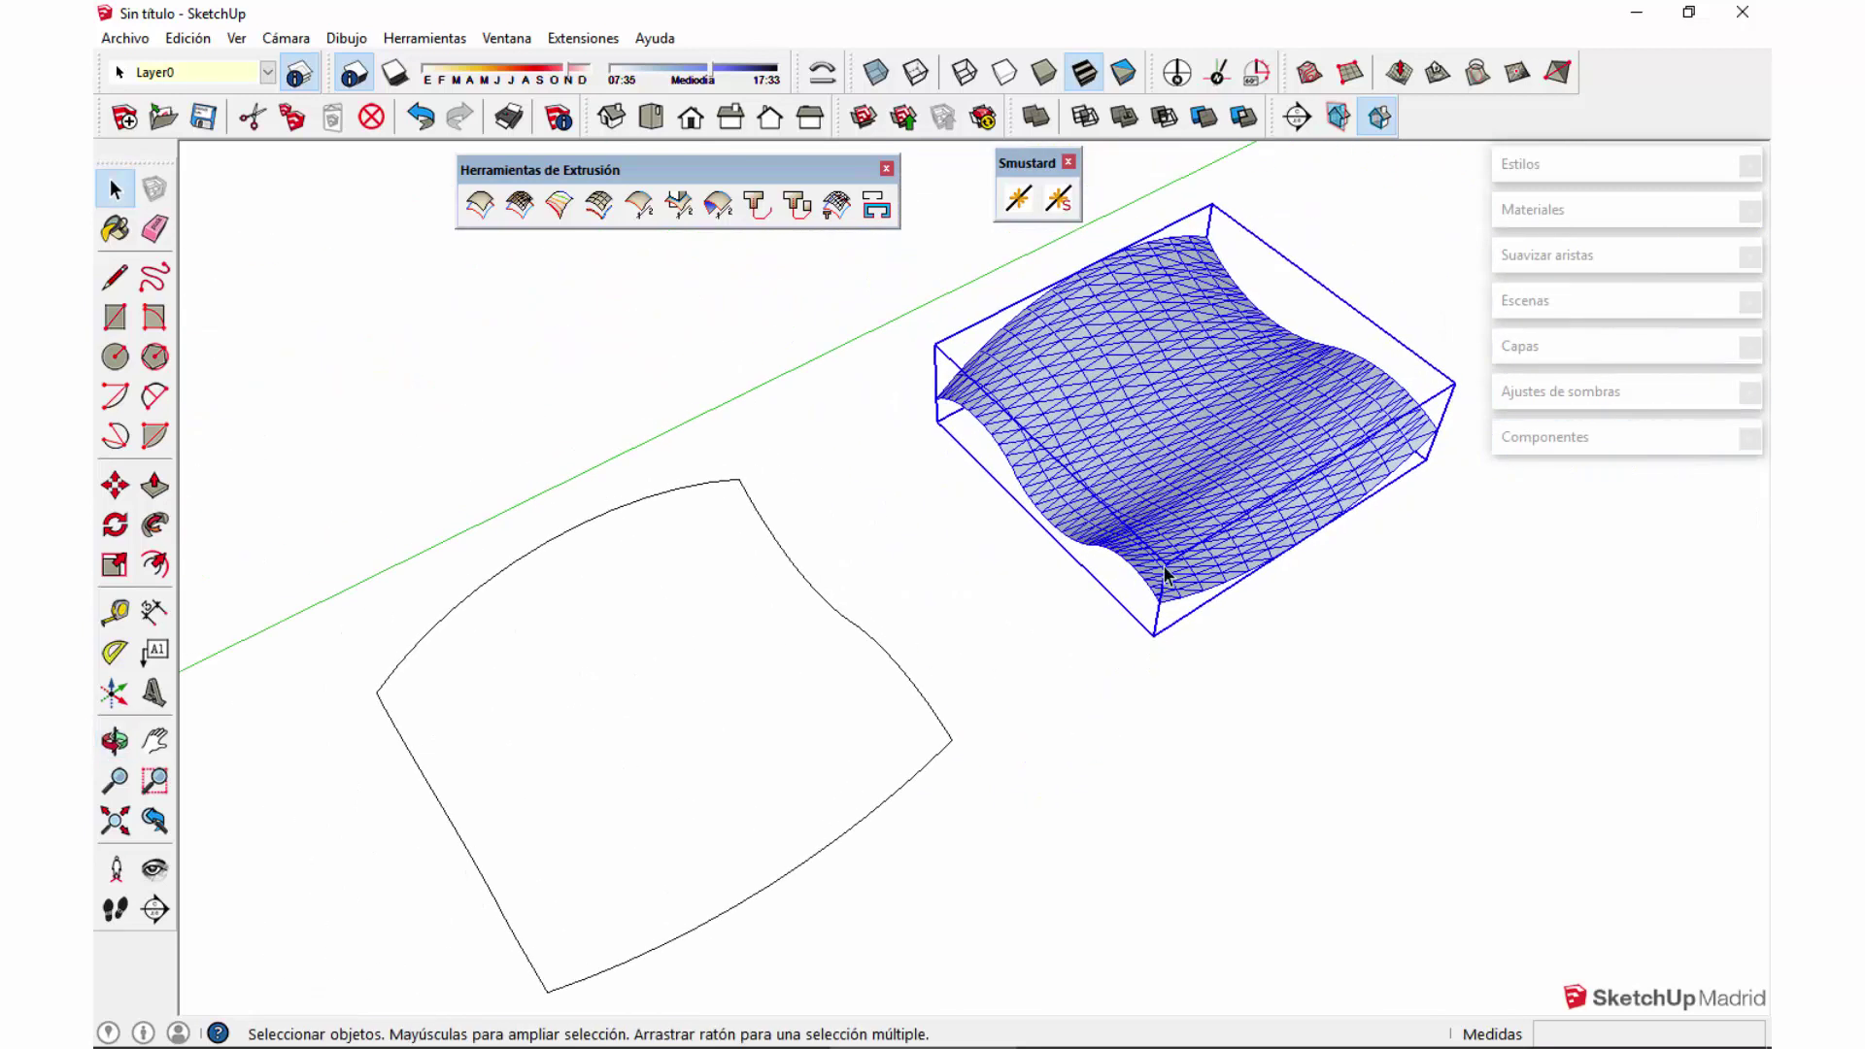
pyautogui.click(1280, 726)
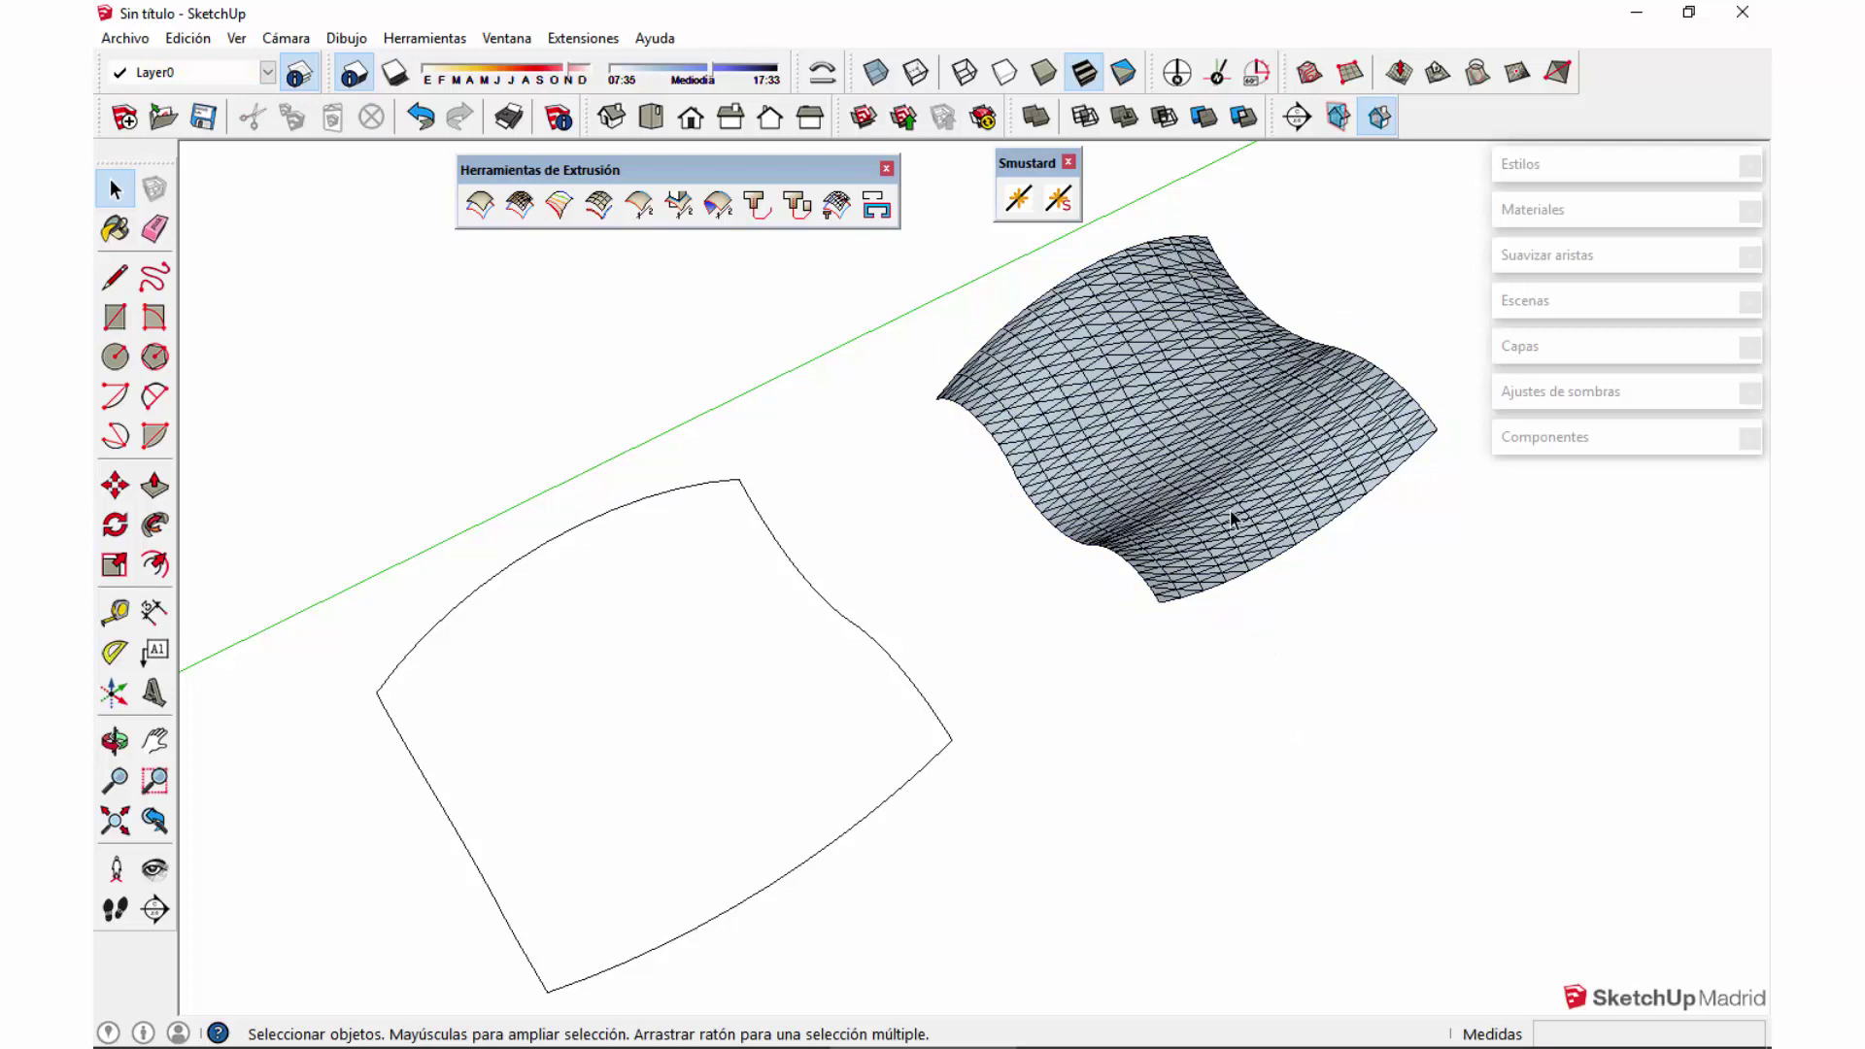
# Step: Soften the swept mesh's edges with Suavizar coplanarias enabled and an angle between normals of 110.1 degrees
pyautogui.click(1206, 452)
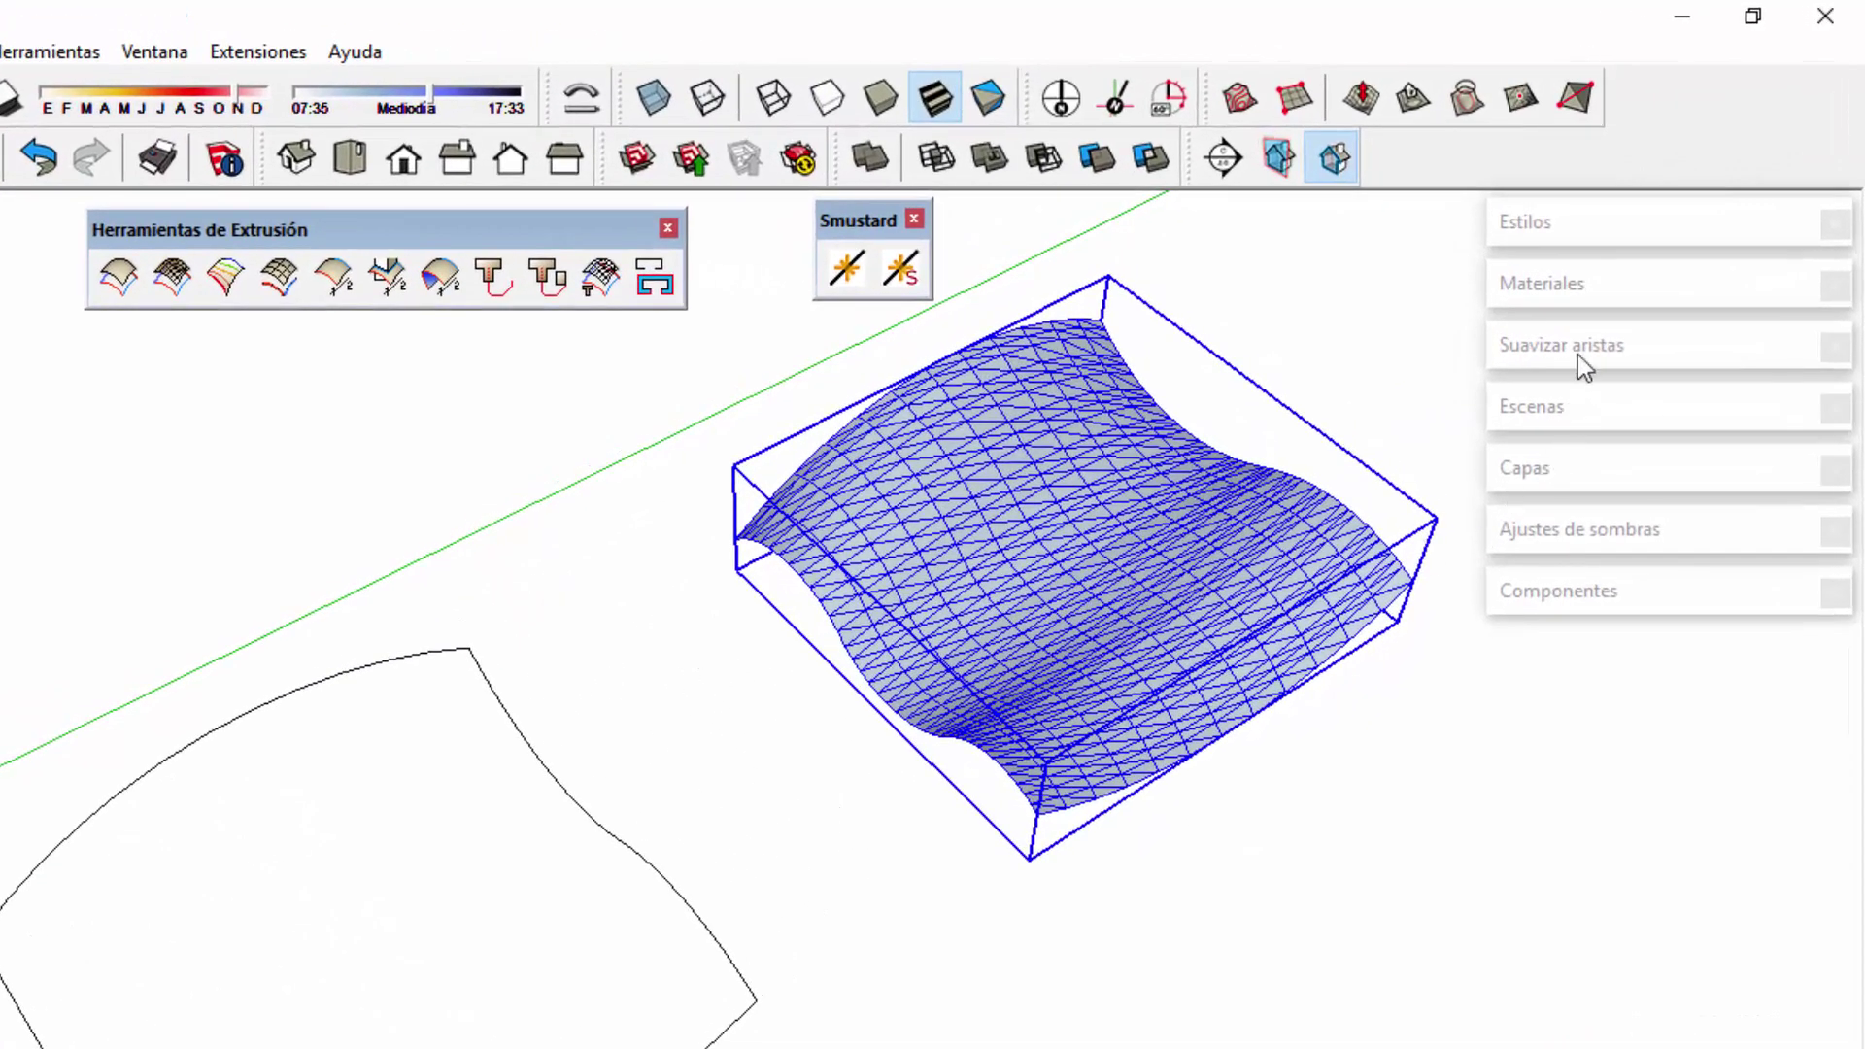
pyautogui.click(1579, 354)
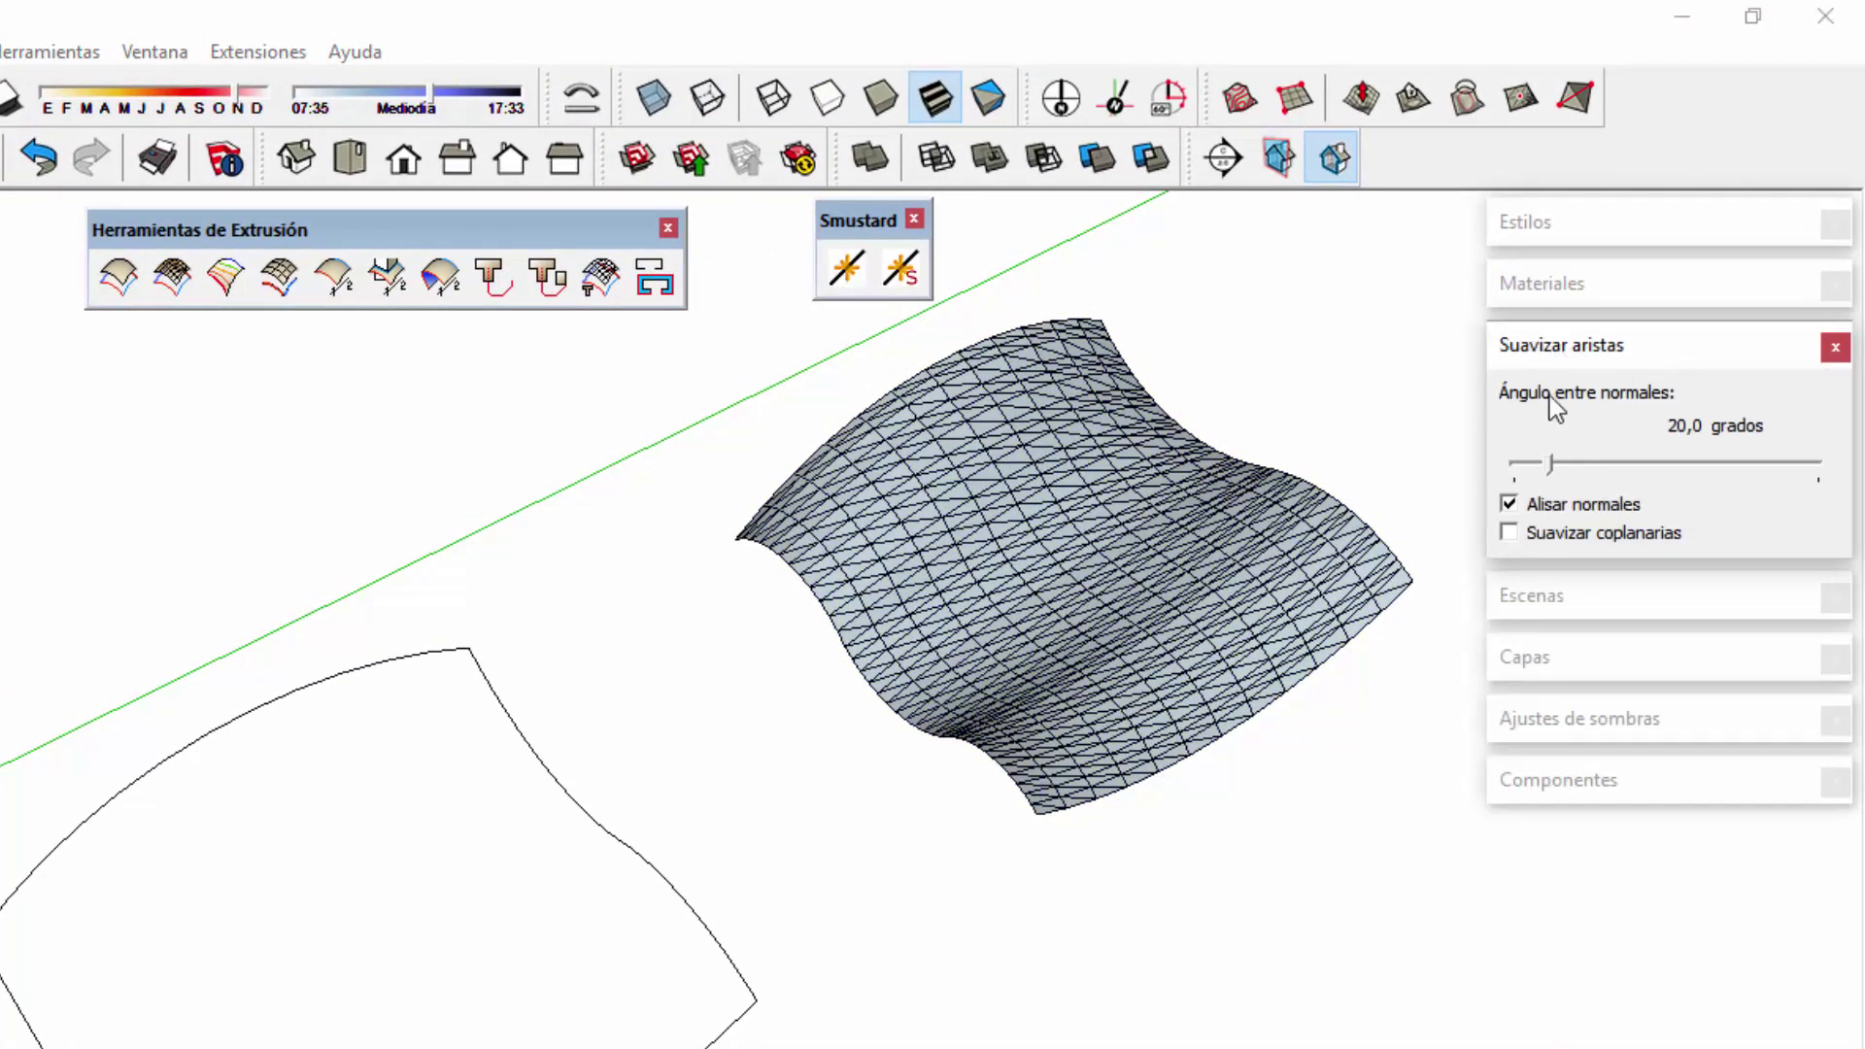
pyautogui.click(1509, 533)
pyautogui.click(1390, 588)
pyautogui.moveTo(1559, 464); pyautogui.dragTo(1701, 464)
pyautogui.click(1348, 373)
pyautogui.moveTo(1349, 373); pyautogui.dragTo(1215, 832, button='middle')
pyautogui.click(1288, 569)
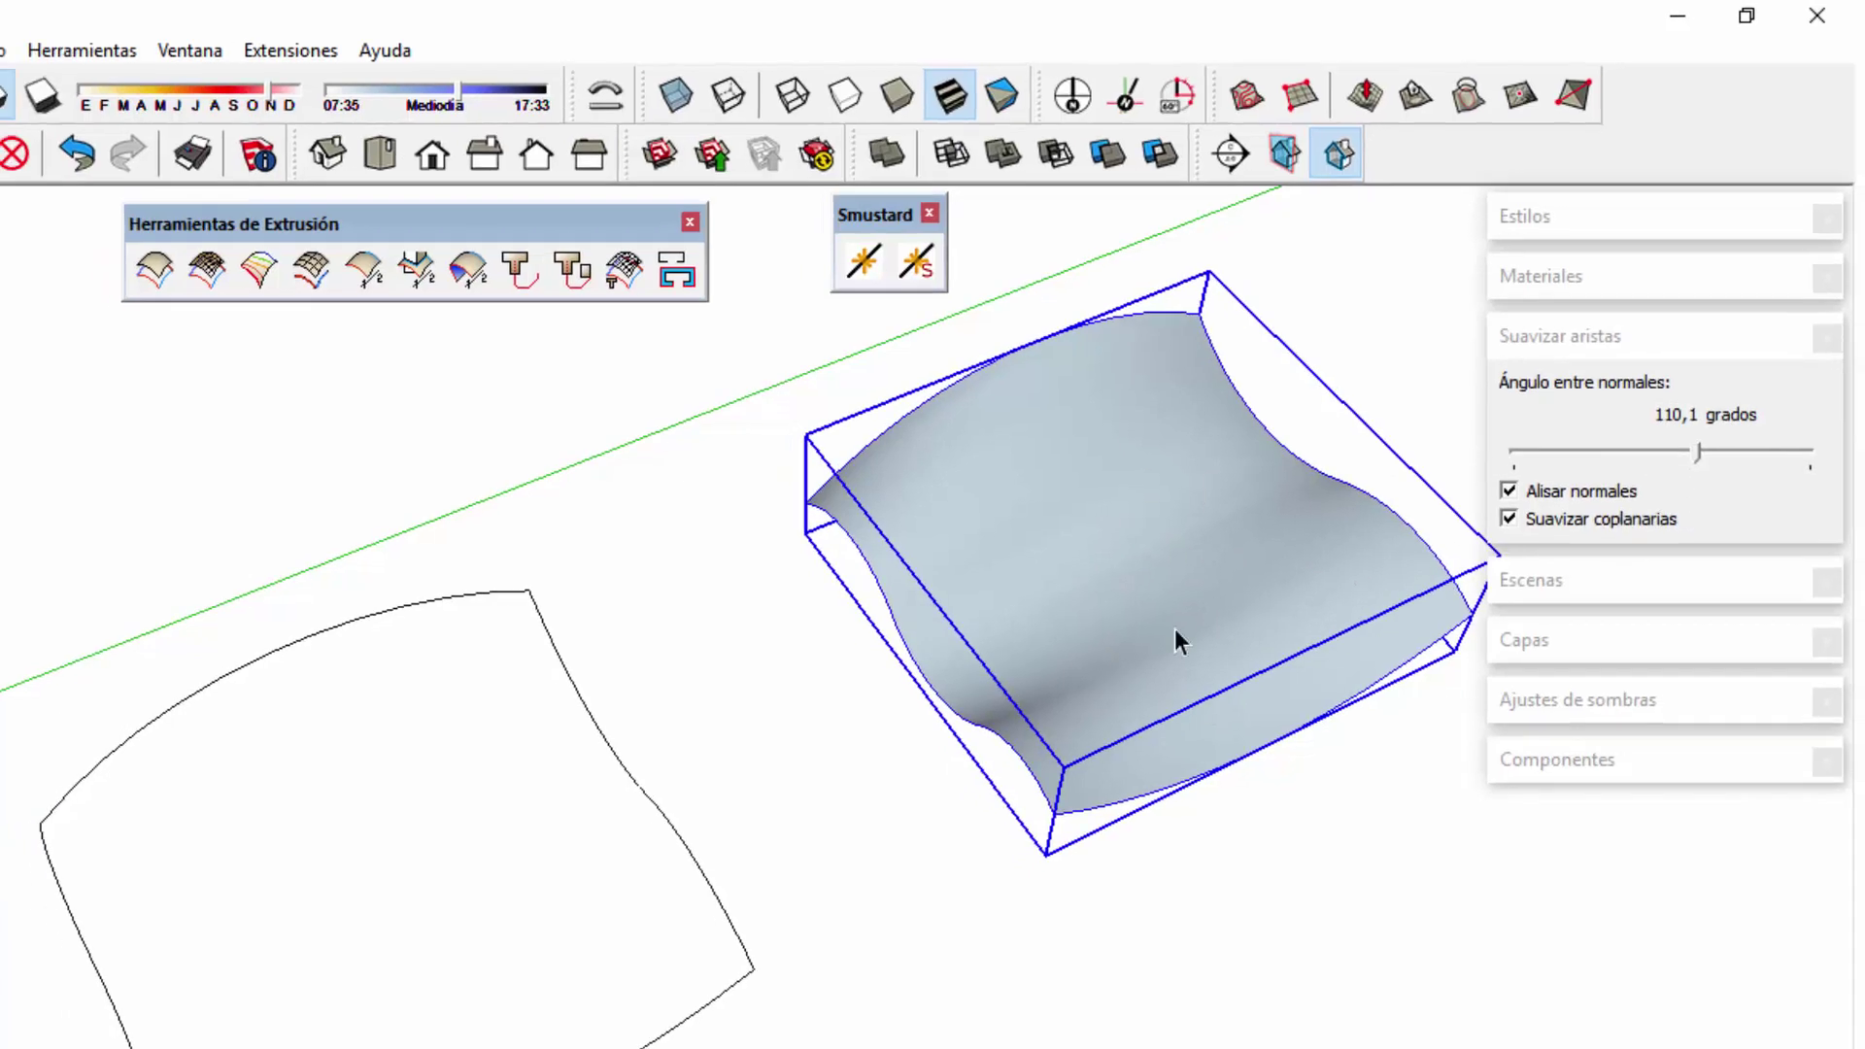
# Step: Set the mesh's softening angle to 0.0 degrees, open the group for editing and select all its connected geometry
pyautogui.moveTo(1669, 387); pyautogui.dragTo(1512, 347)
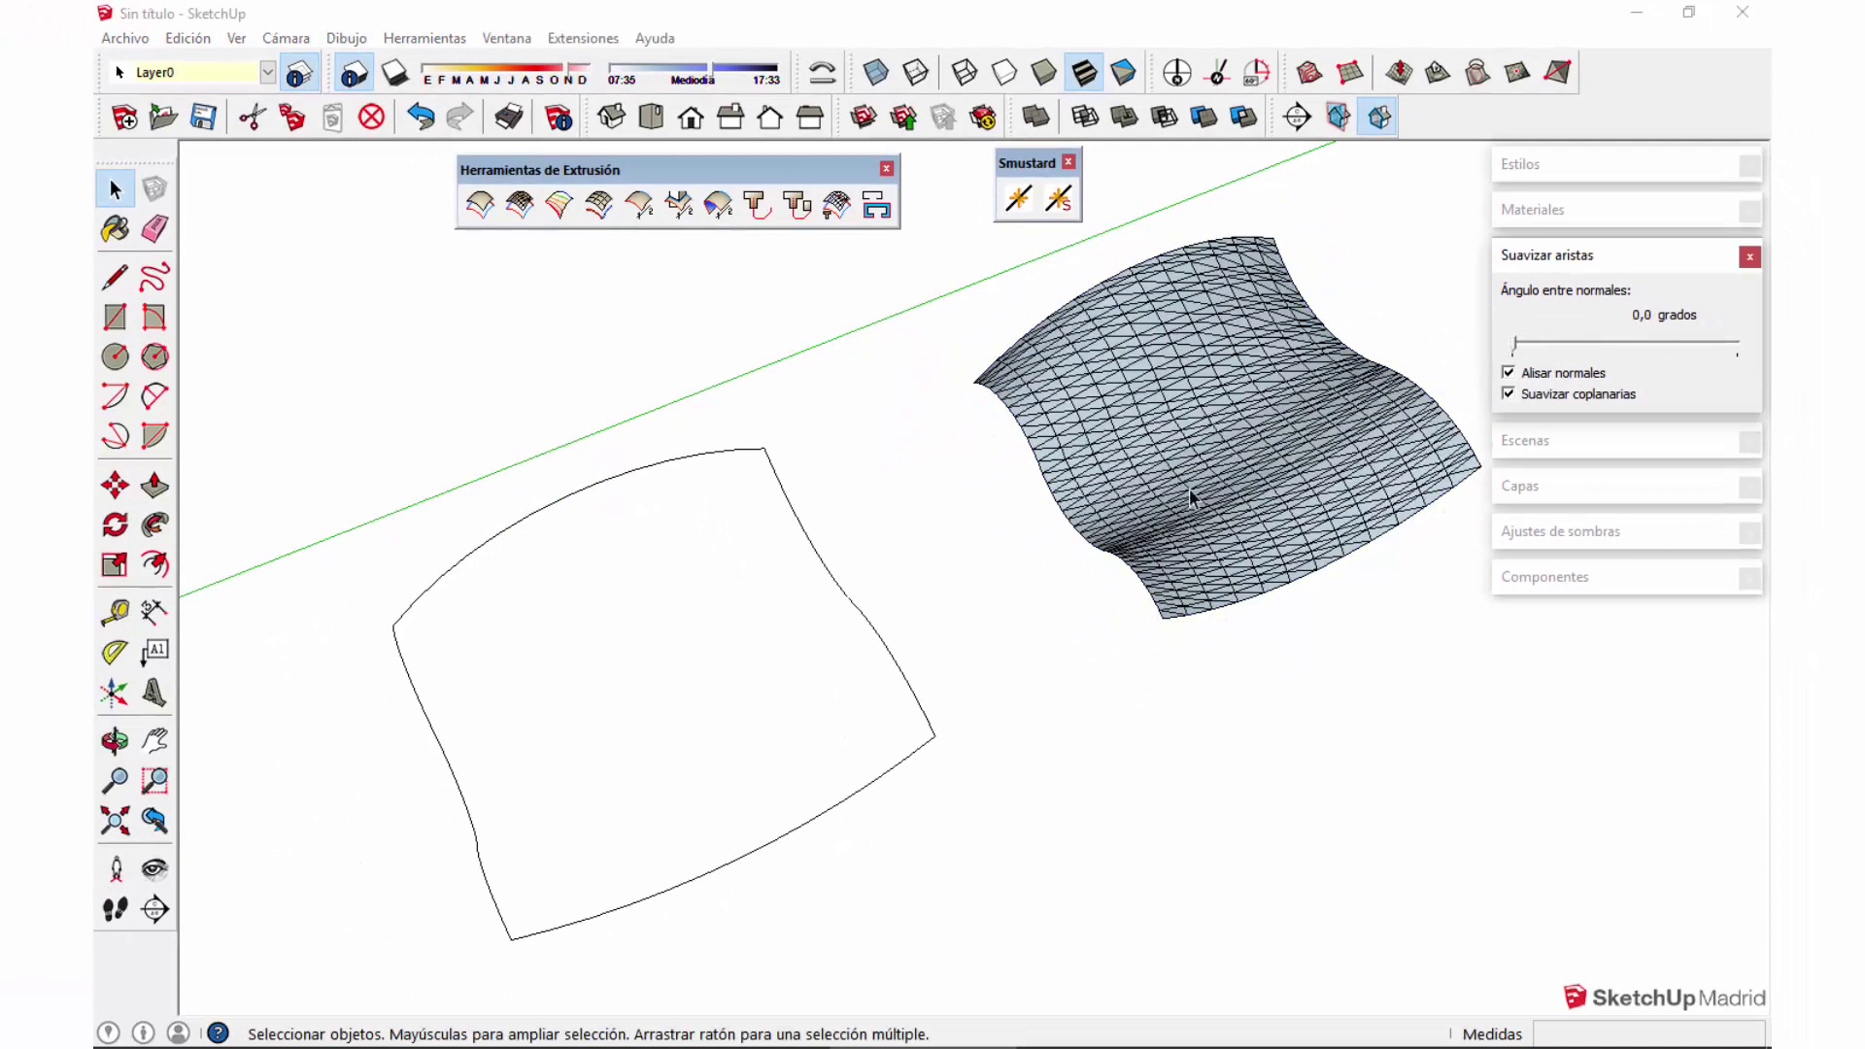
pyautogui.click(1327, 461)
pyautogui.moveTo(1327, 461); pyautogui.dragTo(983, 544, button='middle')
pyautogui.scroll(2, 983, 544)
pyautogui.doubleClick(983, 544)
pyautogui.tripleClick(983, 544)
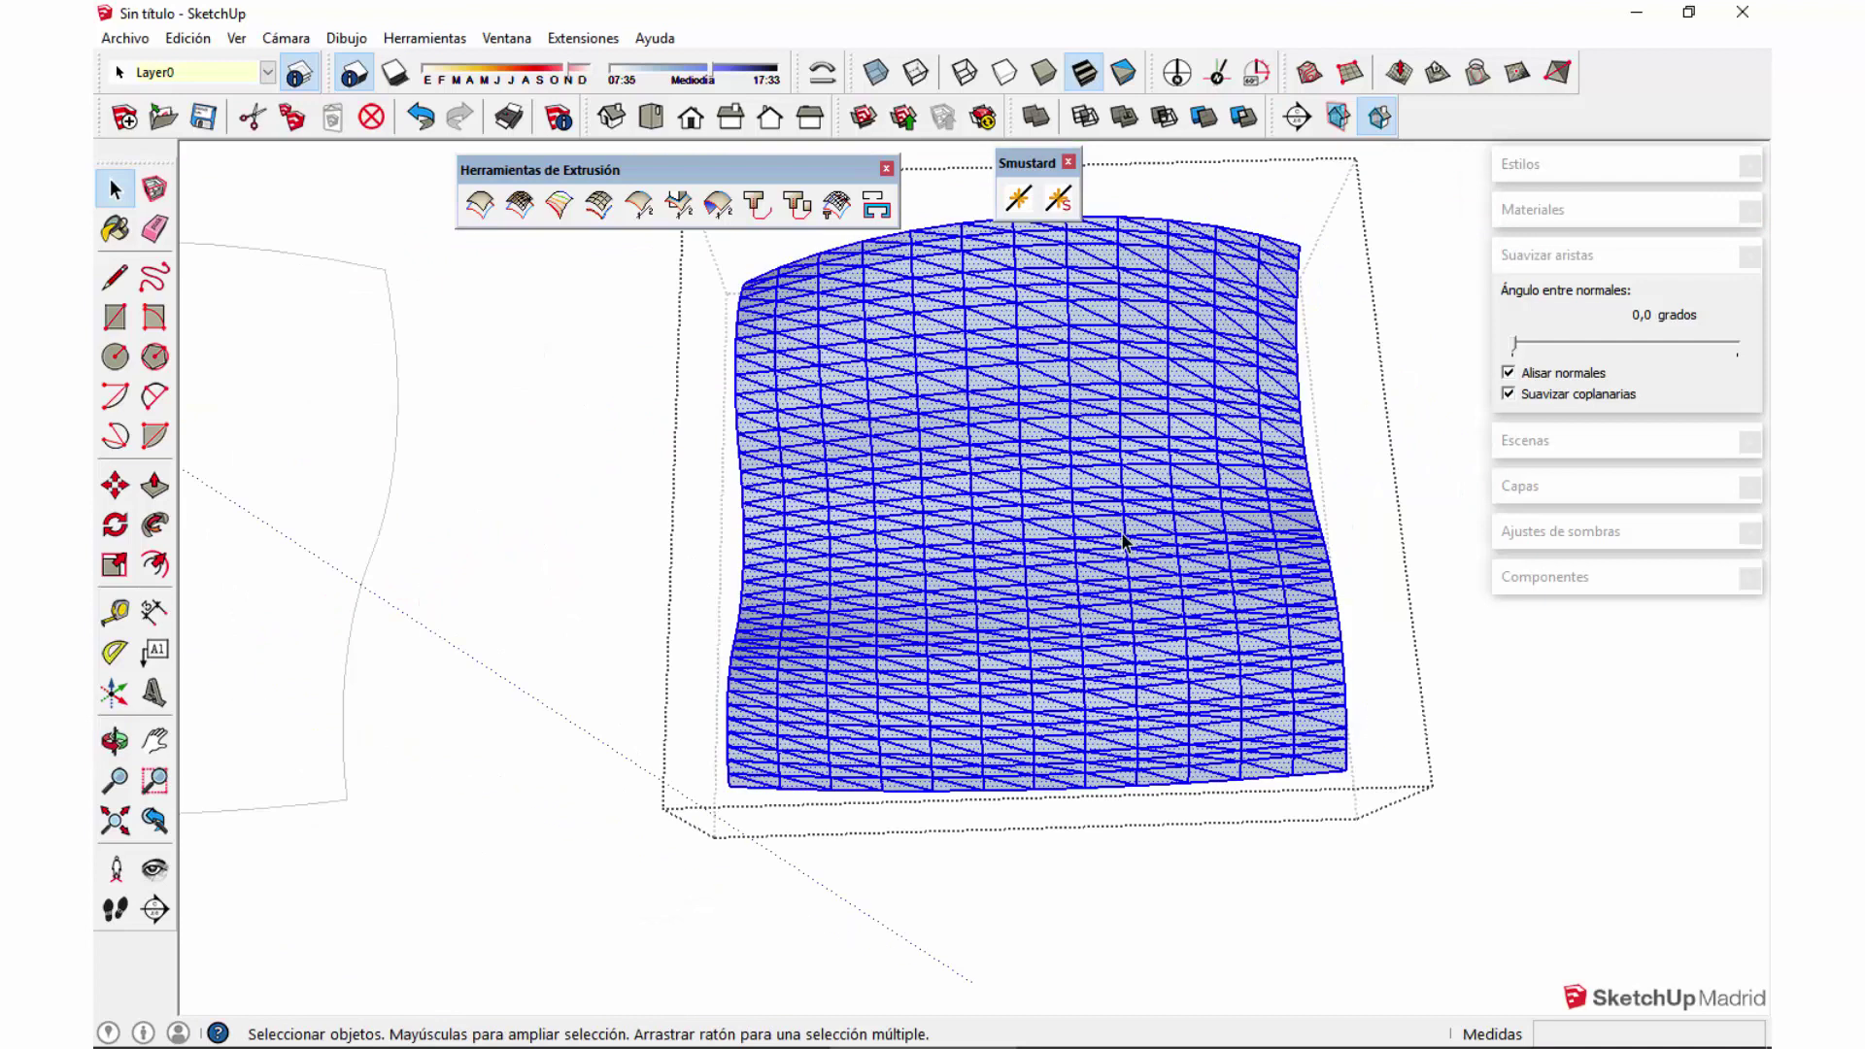
# Step: Switch the camera to parallel projection and show the opened mesh group in the standard top view
pyautogui.click(286, 39)
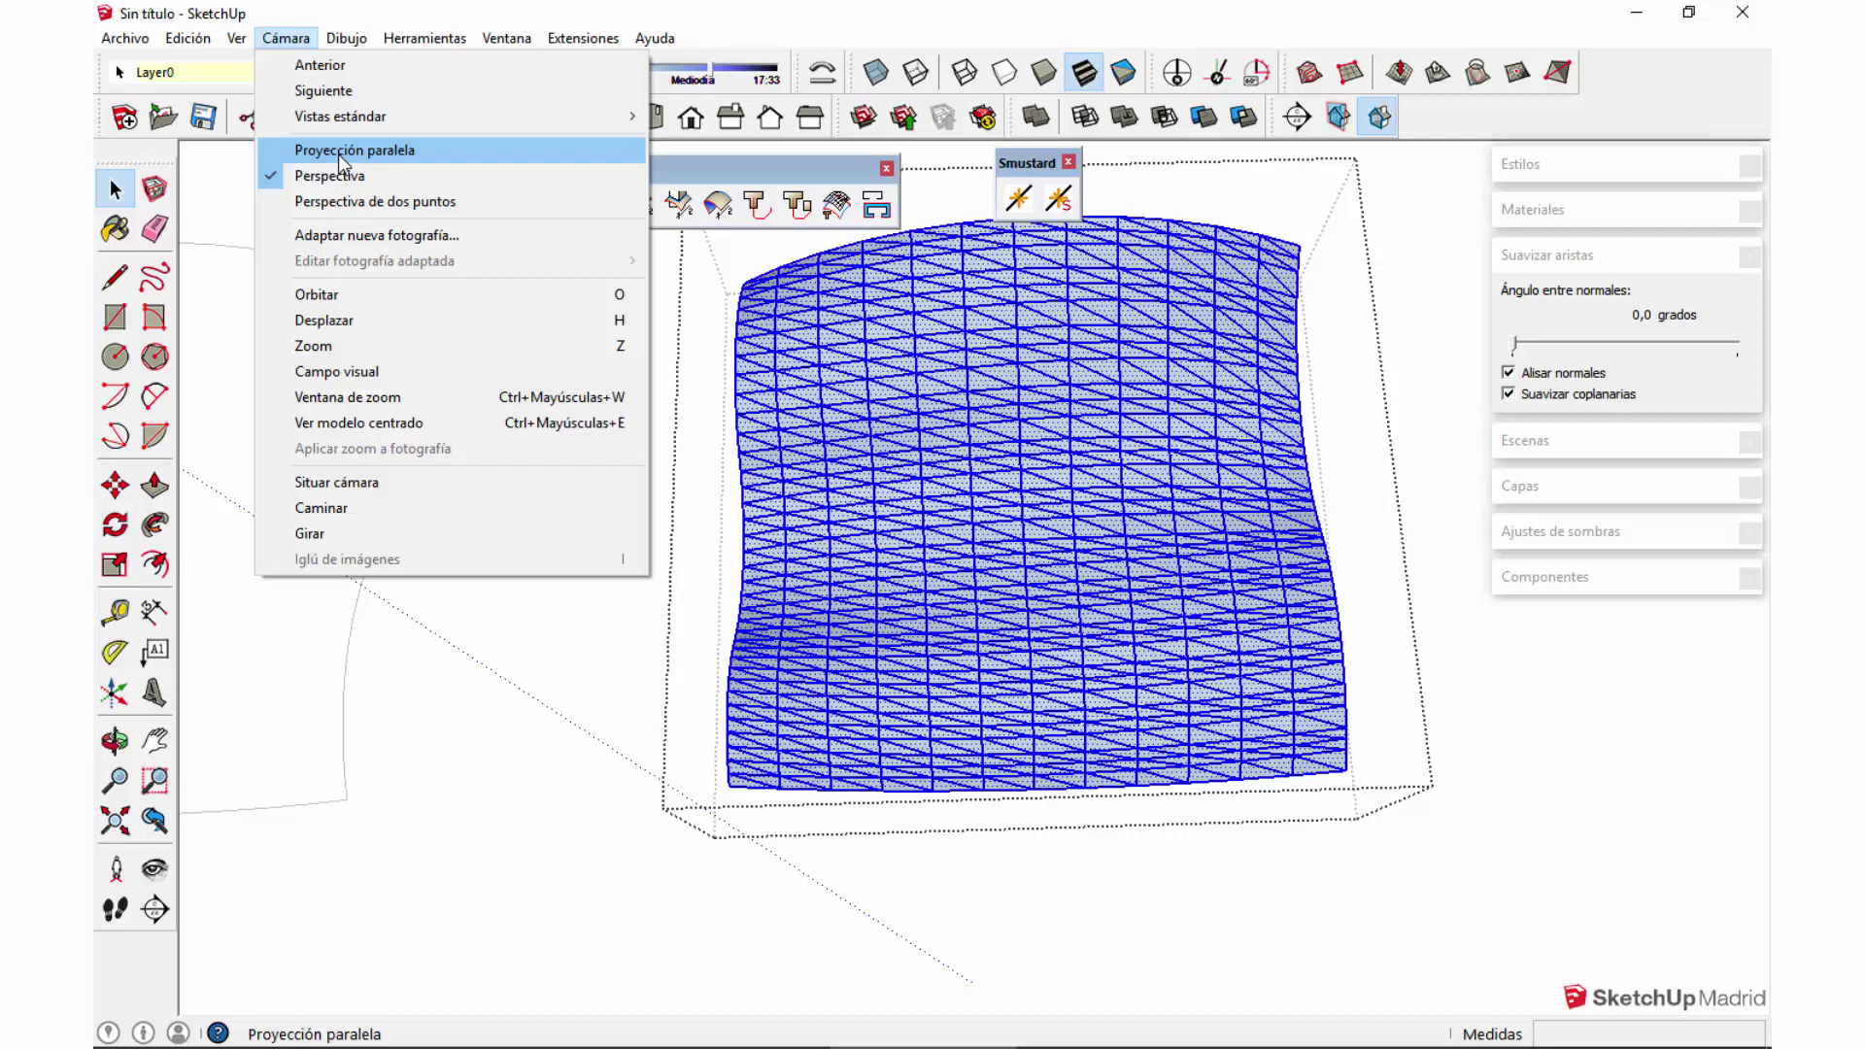
pyautogui.click(338, 154)
pyautogui.click(650, 117)
pyautogui.scroll(-2, 892, 546)
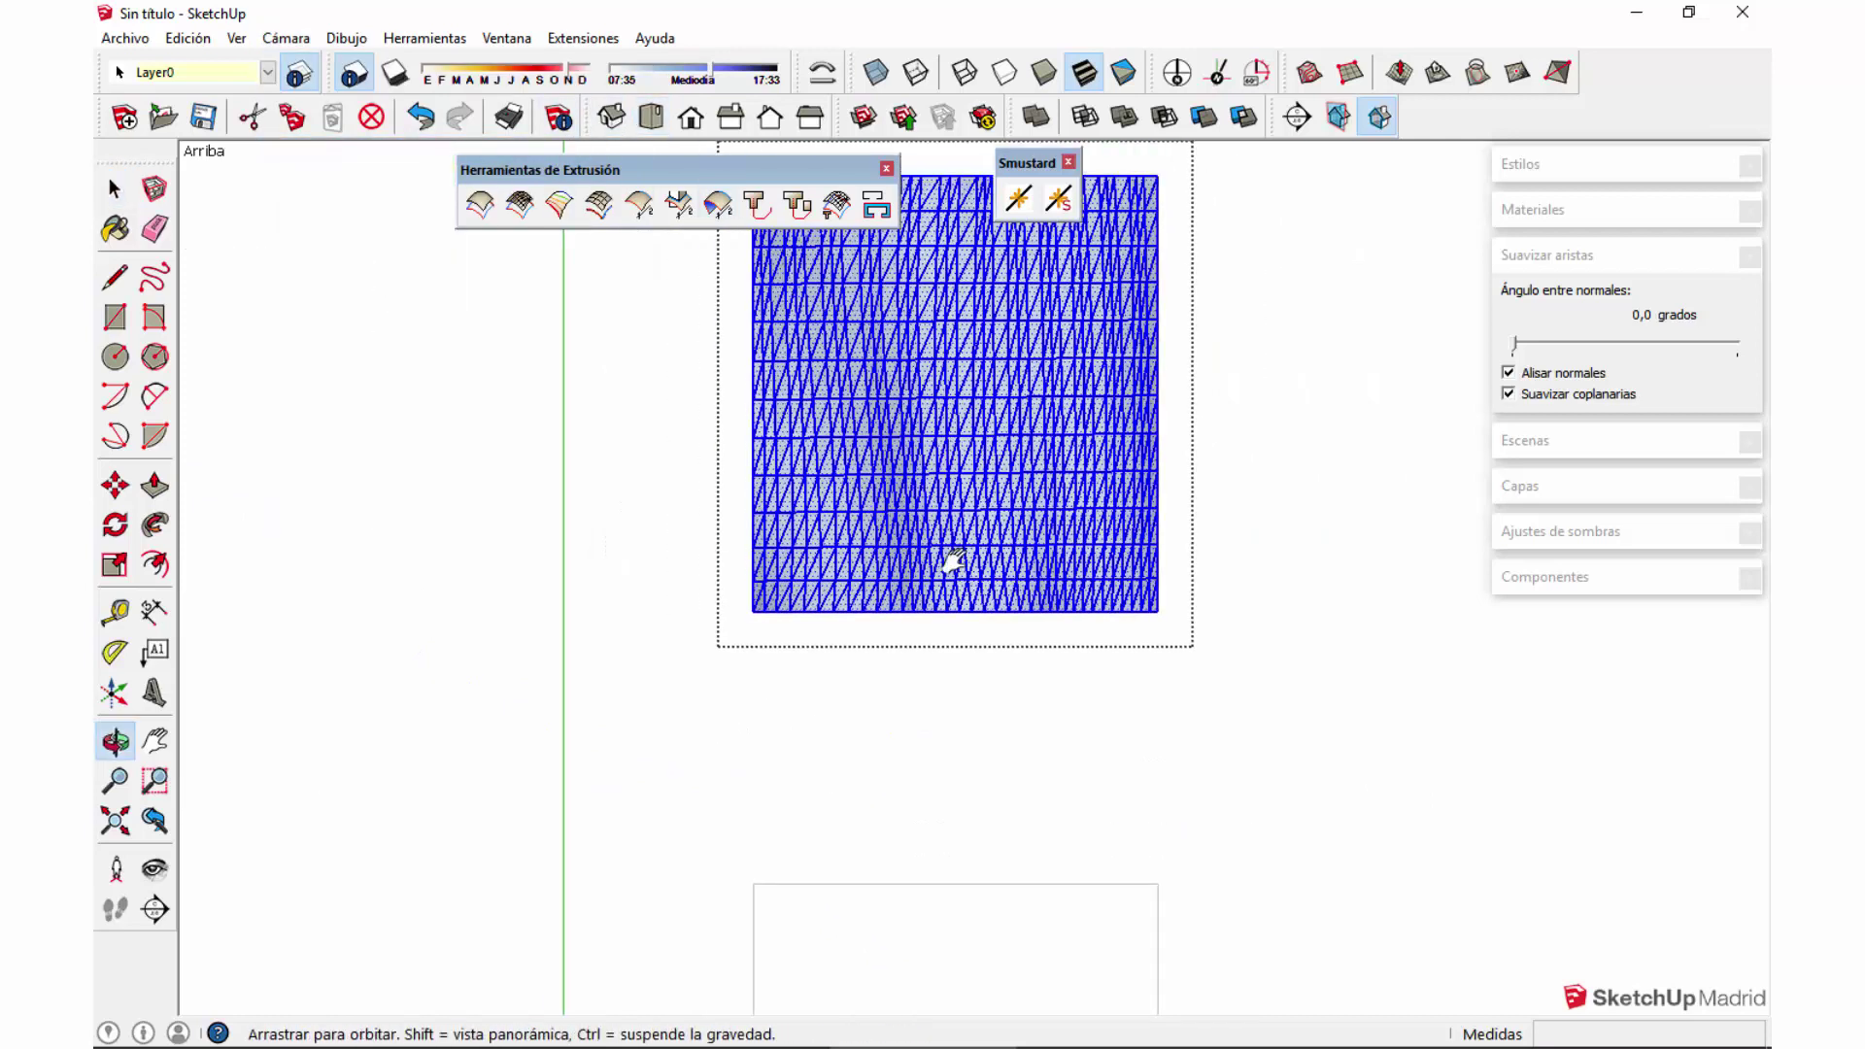
pyautogui.keyDown('shift'); pyautogui.moveTo(749, 337); pyautogui.dragTo(768, 478, button='middle'); pyautogui.keyUp('shift')
# Step: Paint two horizontal bands across the mesh turquoise, one row wide above its middle and two rows wide below it
pyautogui.moveTo(731, 415); pyautogui.dragTo(1256, 514)
pyautogui.press('b')
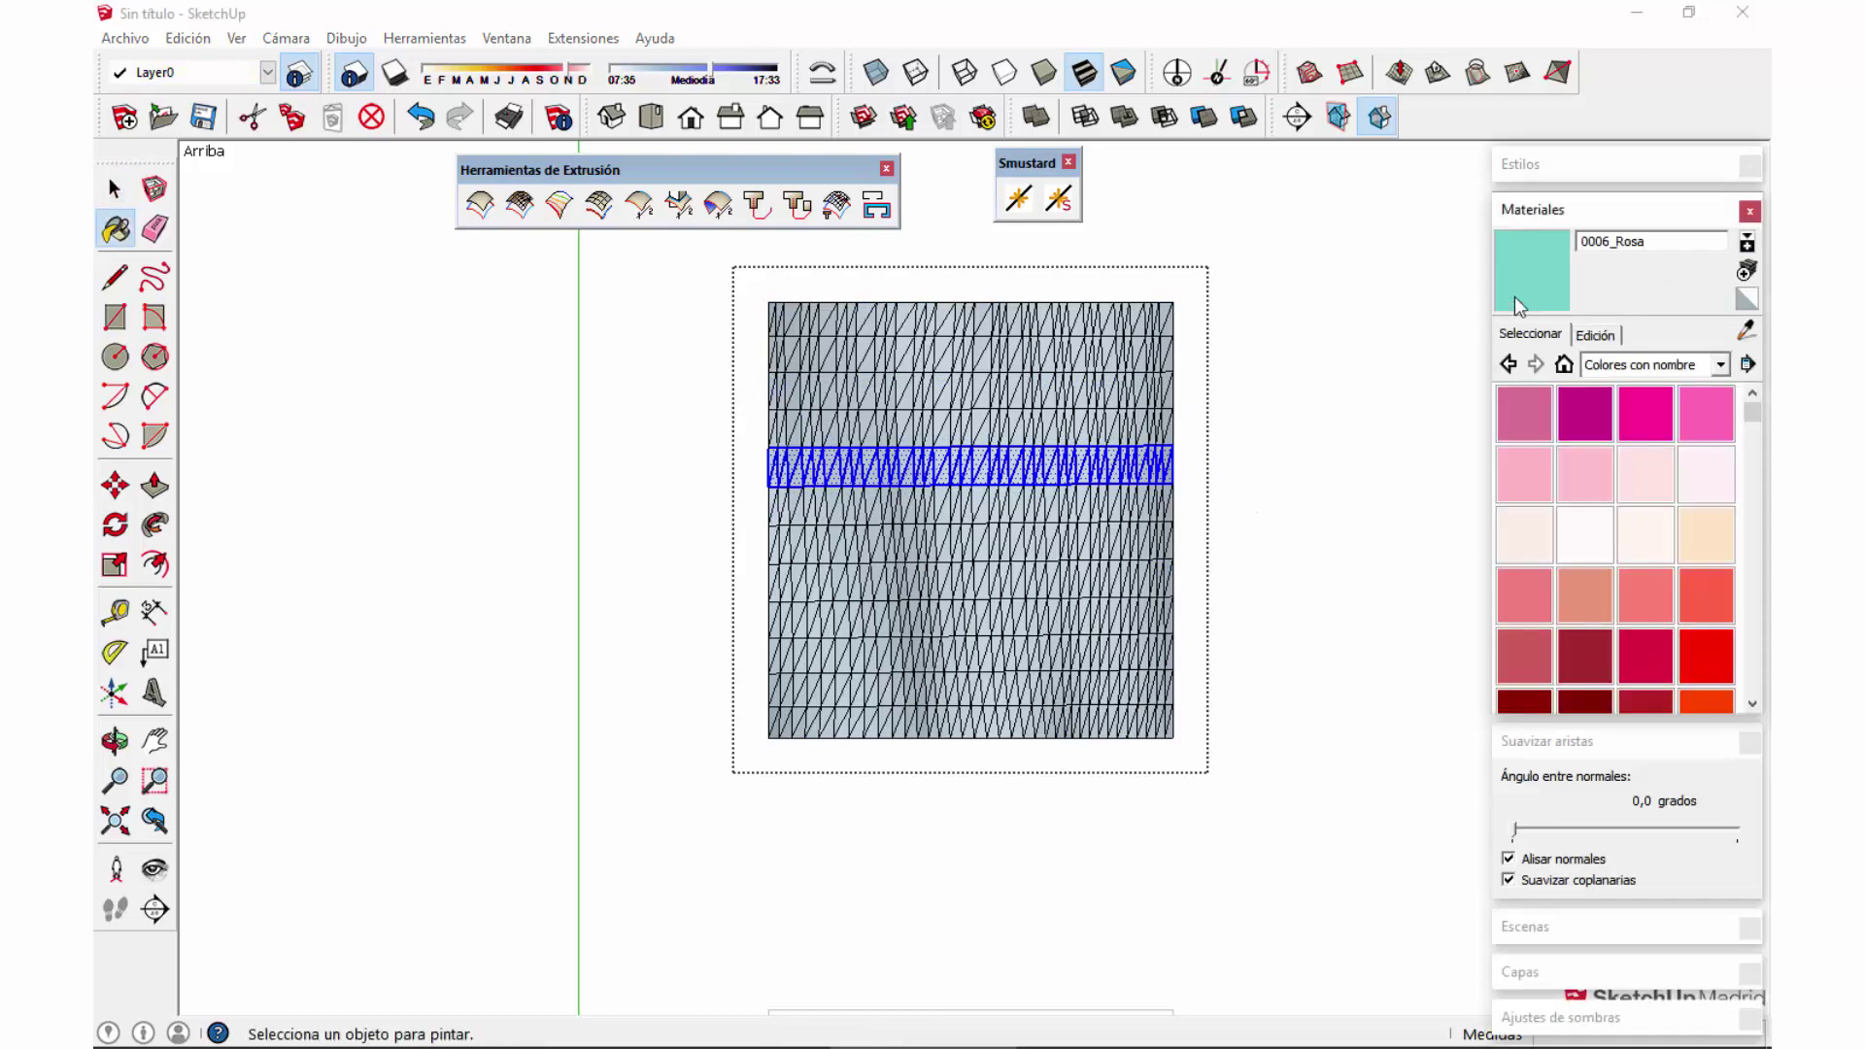
pyautogui.click(1020, 448)
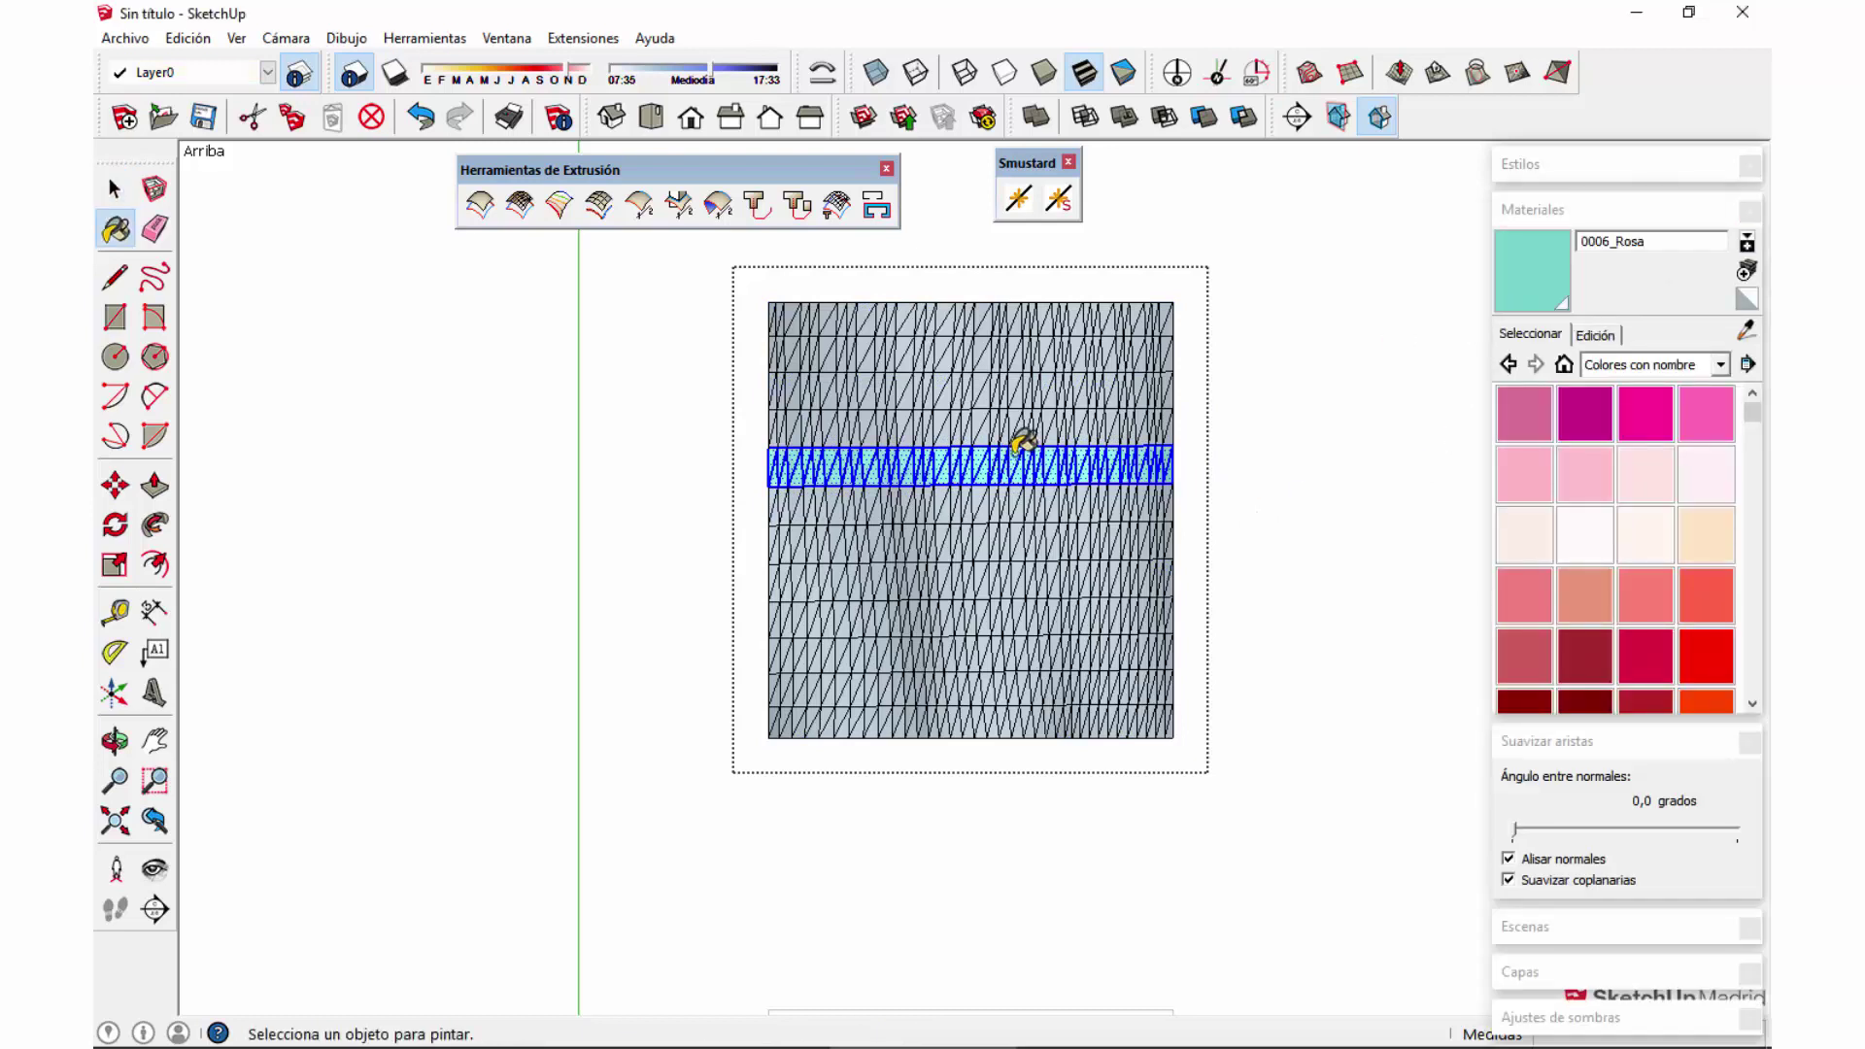
pyautogui.press('space')
pyautogui.moveTo(728, 555); pyautogui.dragTo(1301, 649)
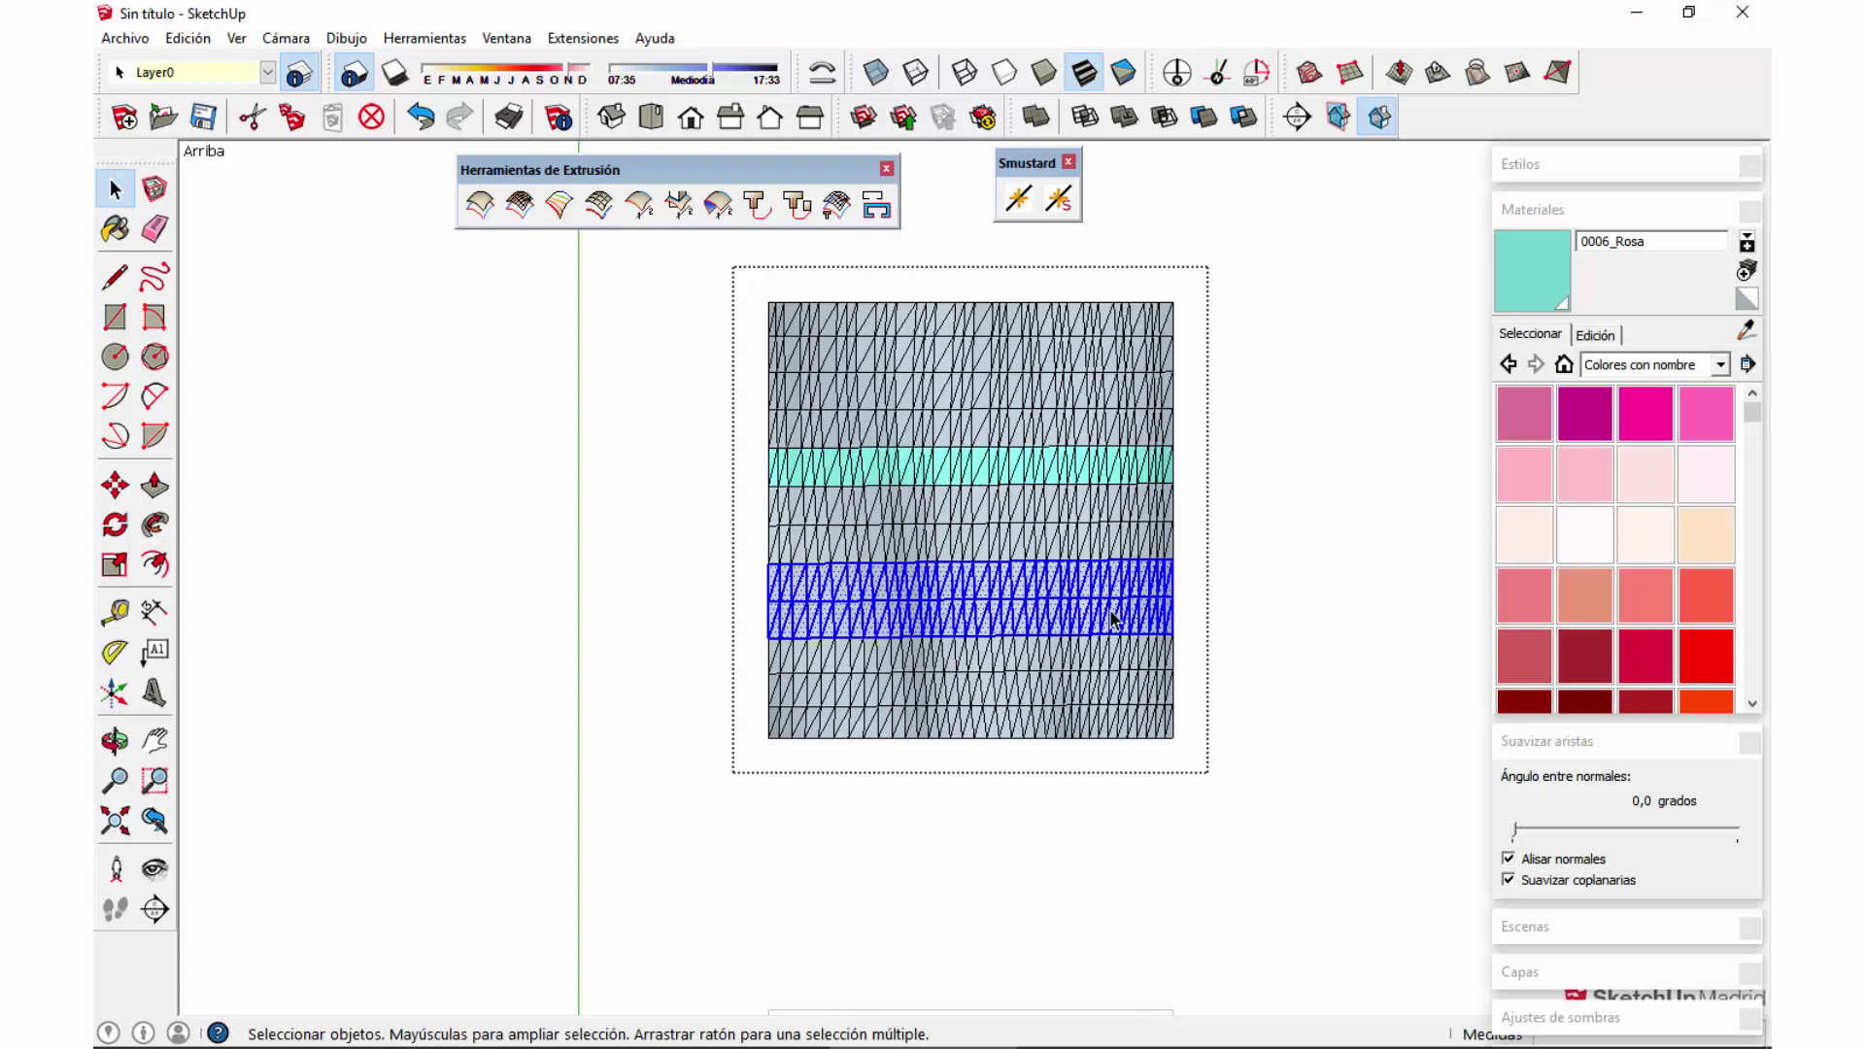
pyautogui.press('b')
pyautogui.scroll(2, 1068, 590)
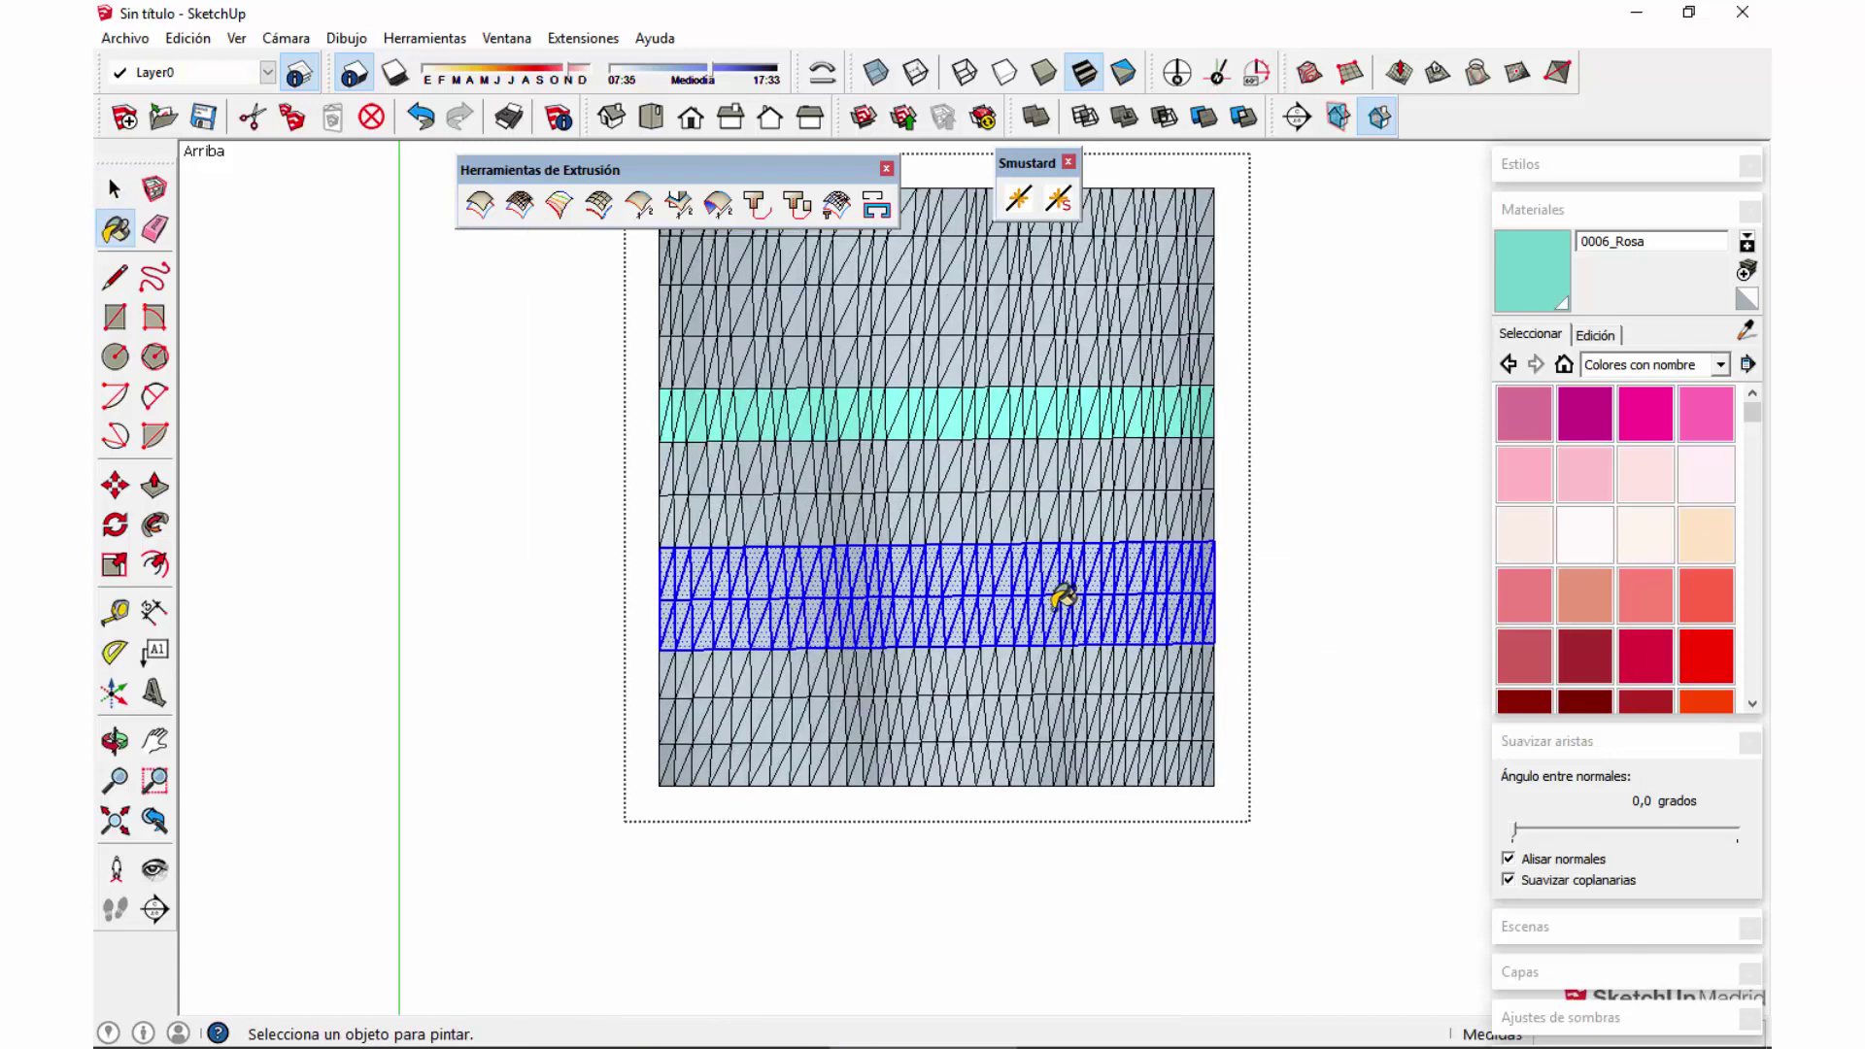
pyautogui.click(1058, 594)
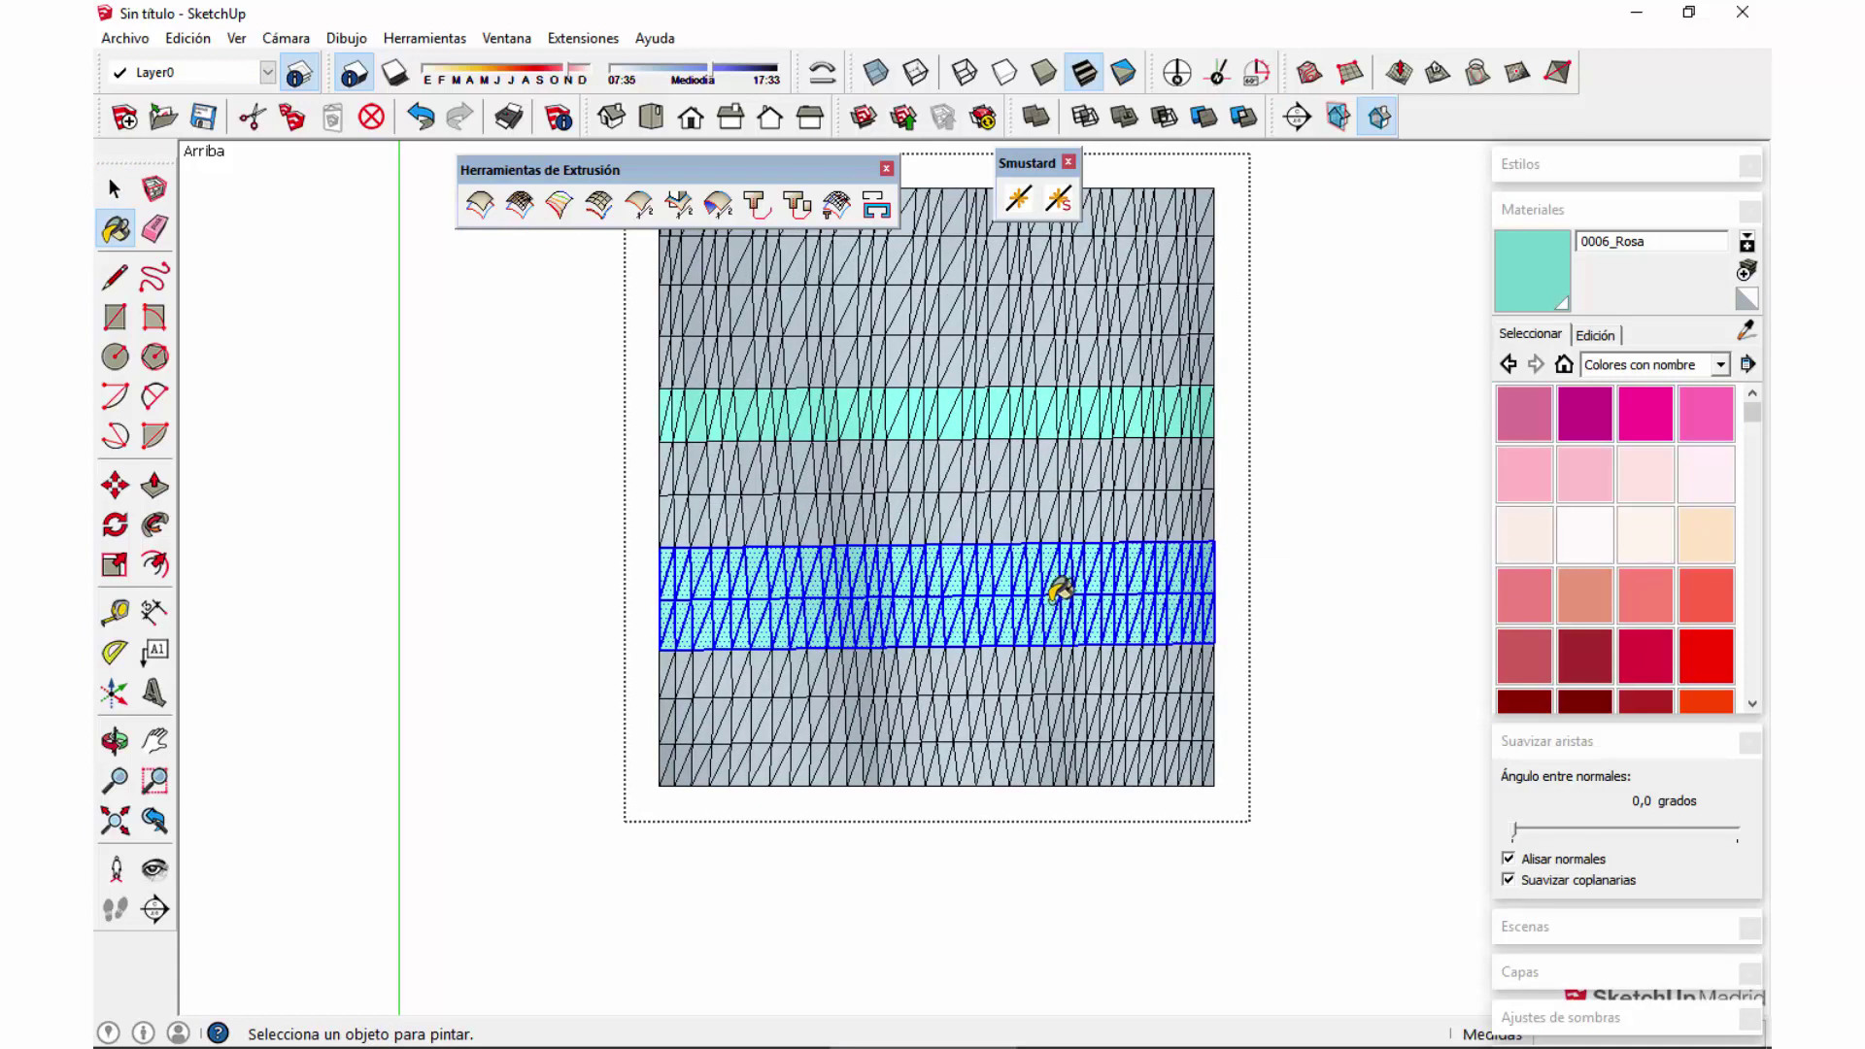
pyautogui.press('space')
# Step: Paint all the unpainted faces around the turquoise bands with the 0010_Nieve material
pyautogui.click(1584, 534)
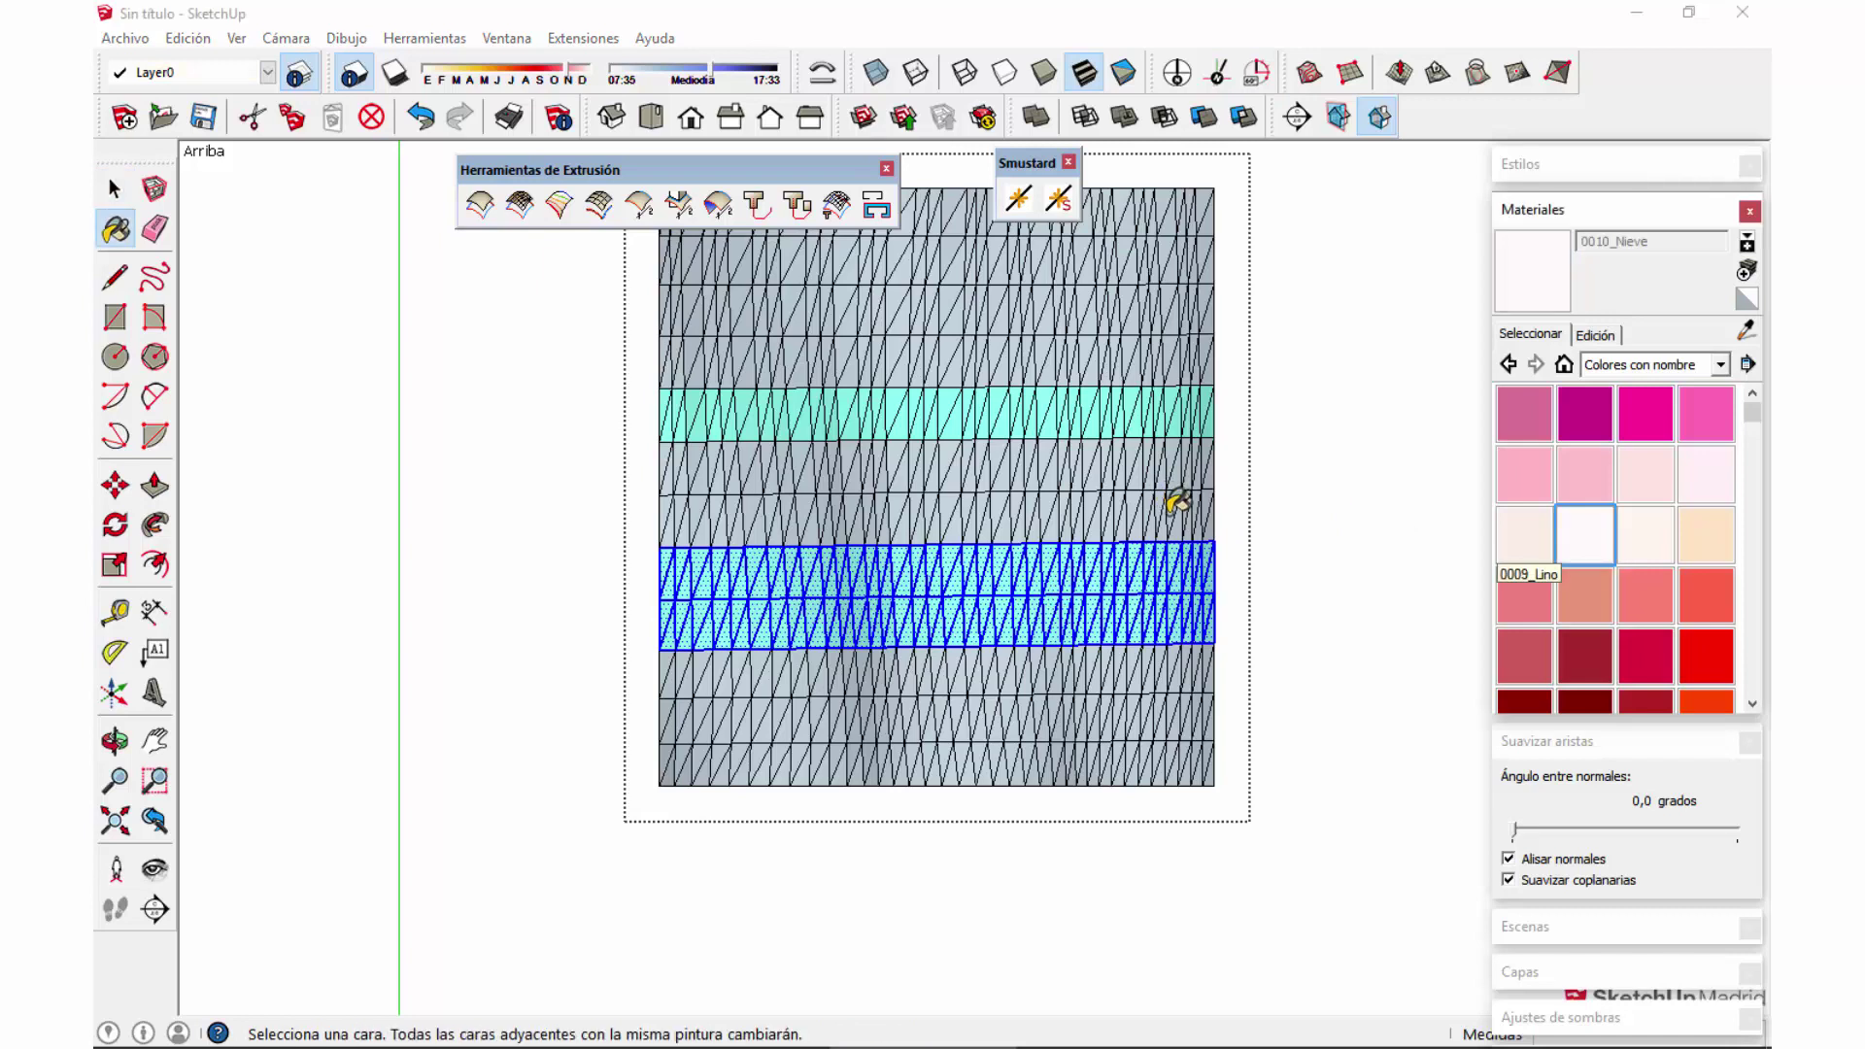
pyautogui.keyDown('ctrl'); pyautogui.click(1175, 503); pyautogui.keyUp('ctrl')
pyautogui.keyDown('ctrl'); pyautogui.click(1184, 347); pyautogui.keyUp('ctrl')
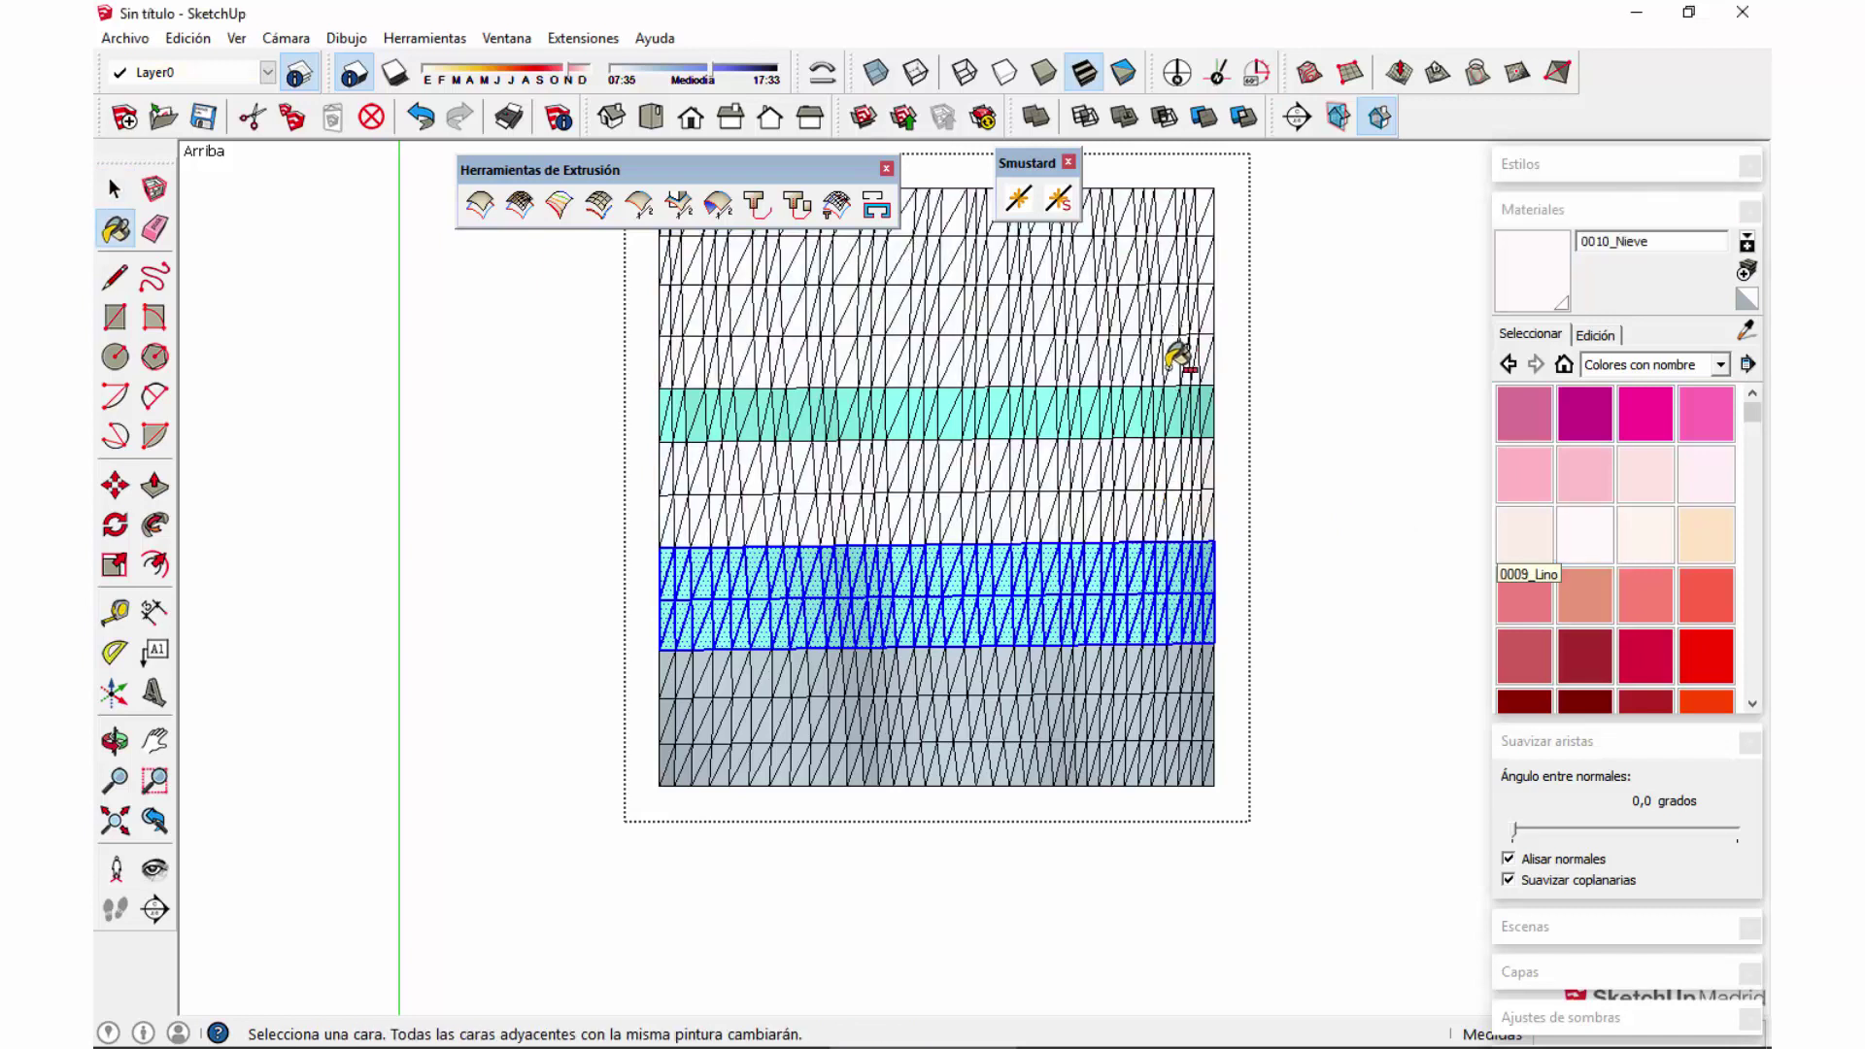
pyautogui.keyDown('ctrl'); pyautogui.click(1175, 724); pyautogui.keyUp('ctrl')
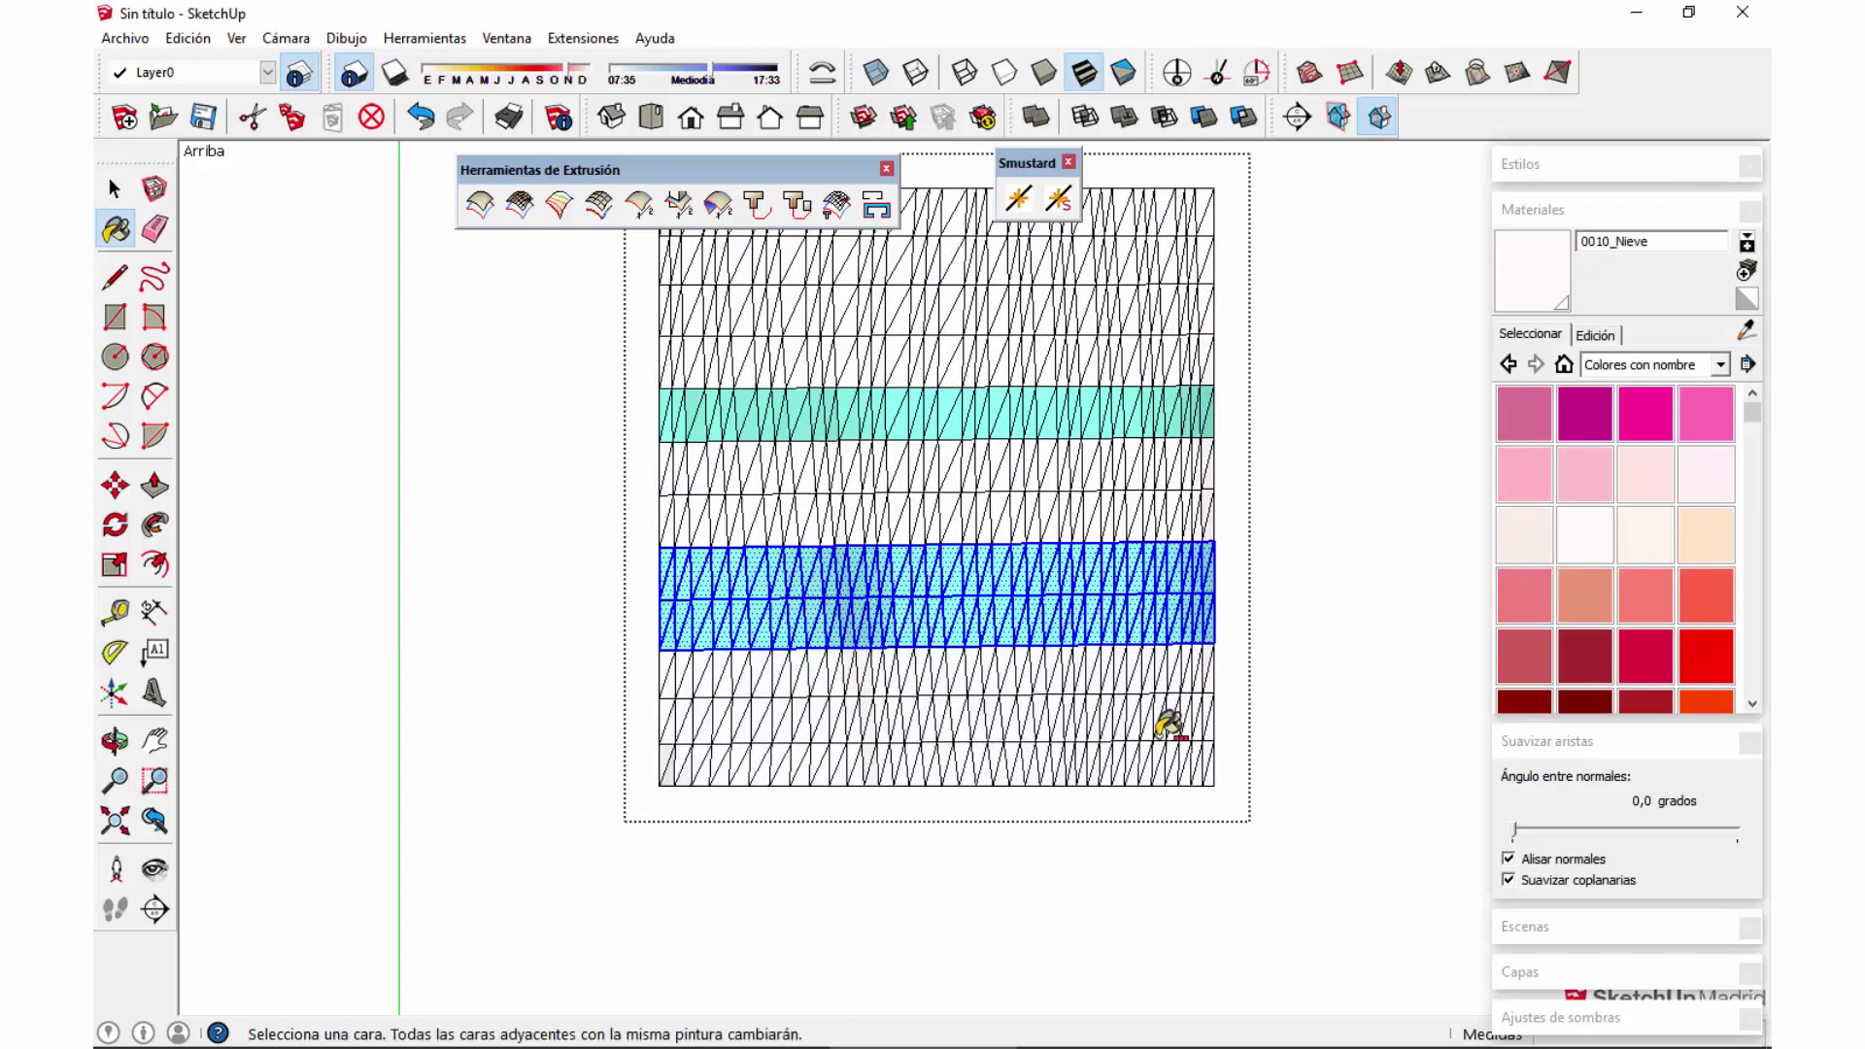
# Step: Close the mesh group and return the camera to perspective projection with the model in an oblique view
pyautogui.moveTo(1354, 631)
pyautogui.mouseDown(button='middle')
pyautogui.moveTo(1394, 521)
pyautogui.moveTo(624, 654)
pyautogui.moveTo(968, 727)
pyautogui.moveTo(824, 745)
pyautogui.moveTo(716, 459)
pyautogui.moveTo(544, 320)
pyautogui.mouseUp(button='middle')
pyautogui.click(236, 39)
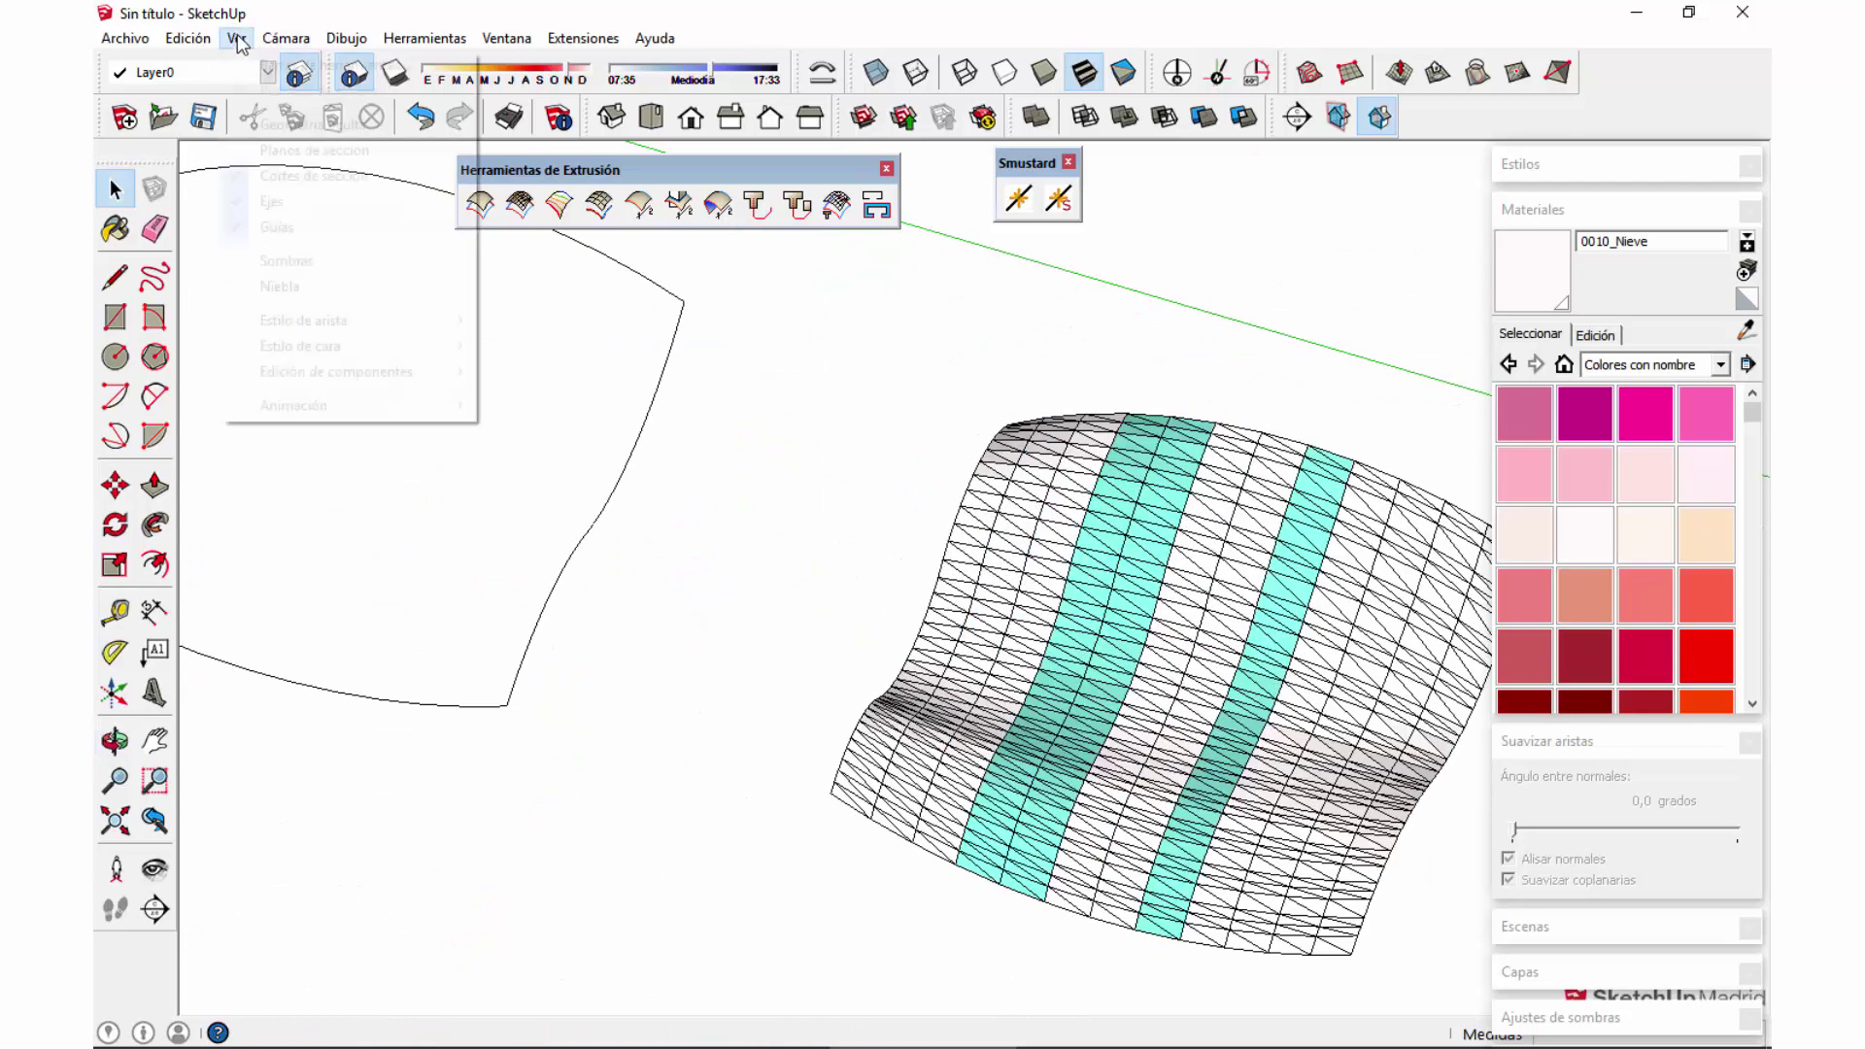
pyautogui.moveTo(286, 39)
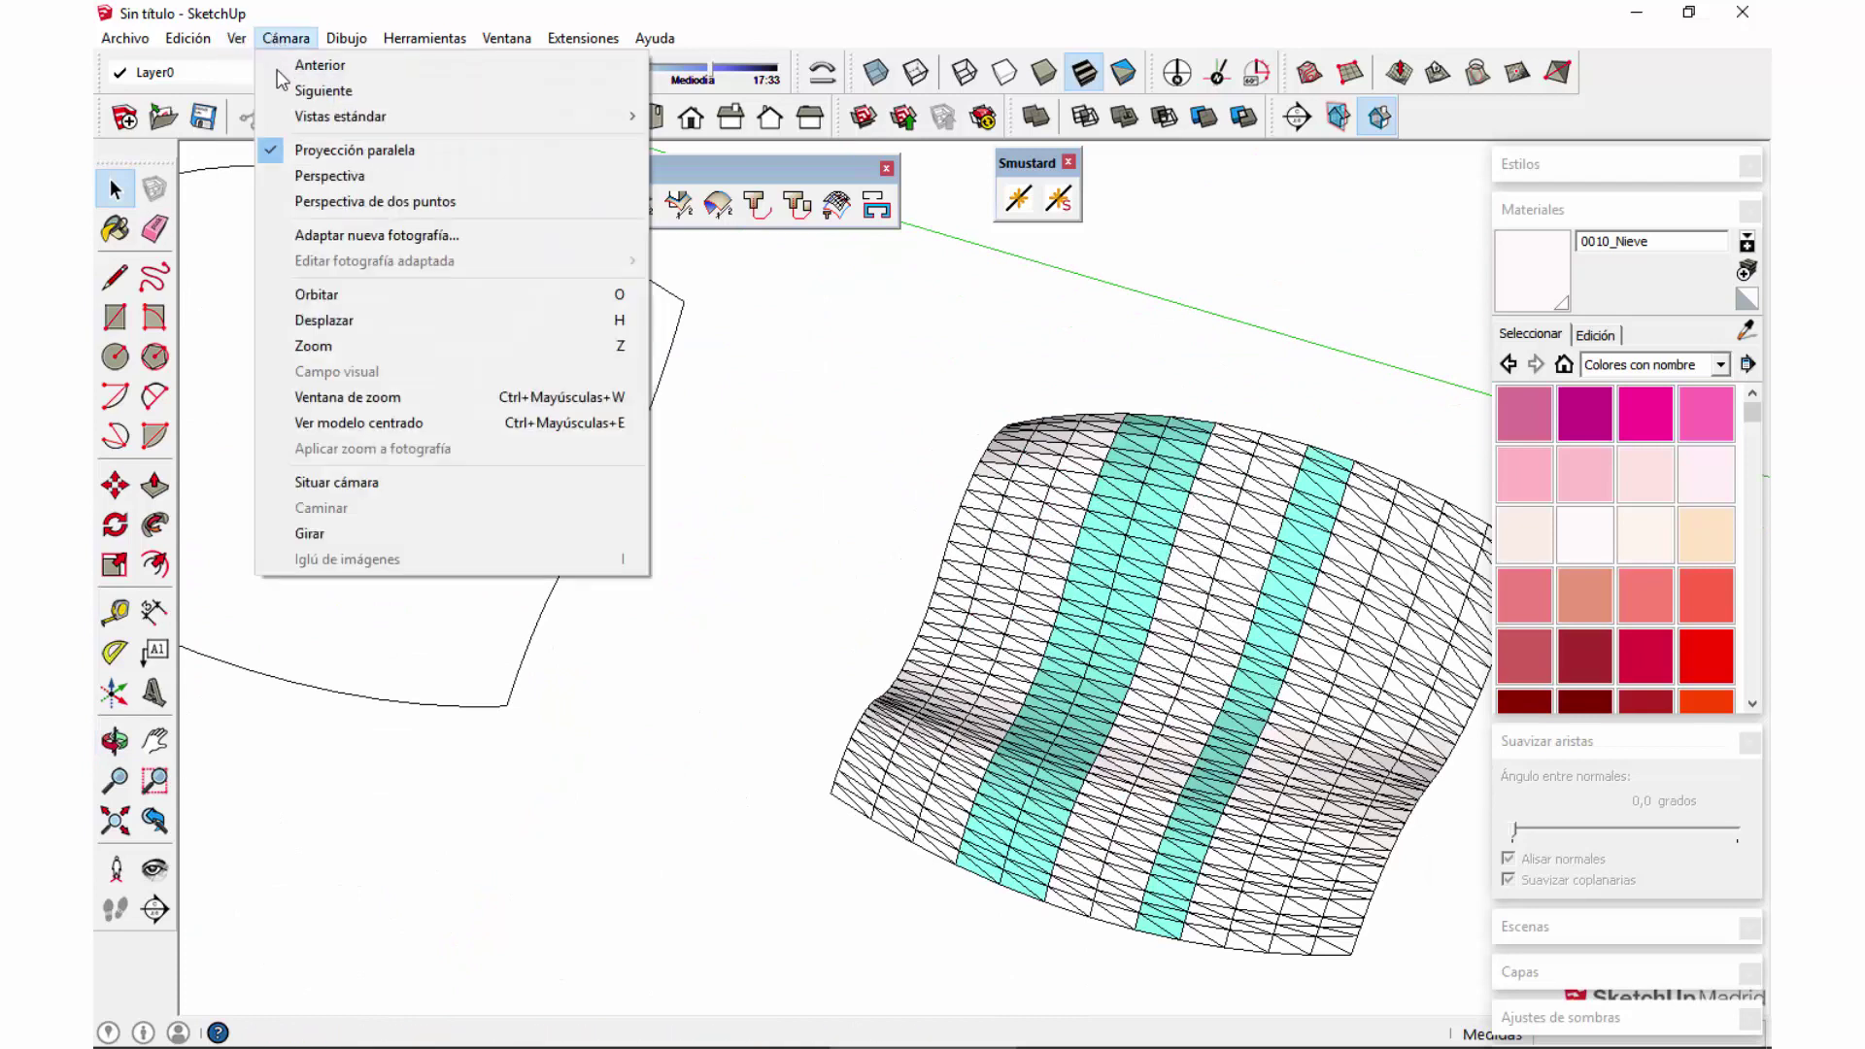
pyautogui.click(318, 176)
# Step: Soften the edges of the striped mesh group with an angle between normals of 76.5 degrees
pyautogui.scroll(-3, 583, 333)
pyautogui.click(1011, 590)
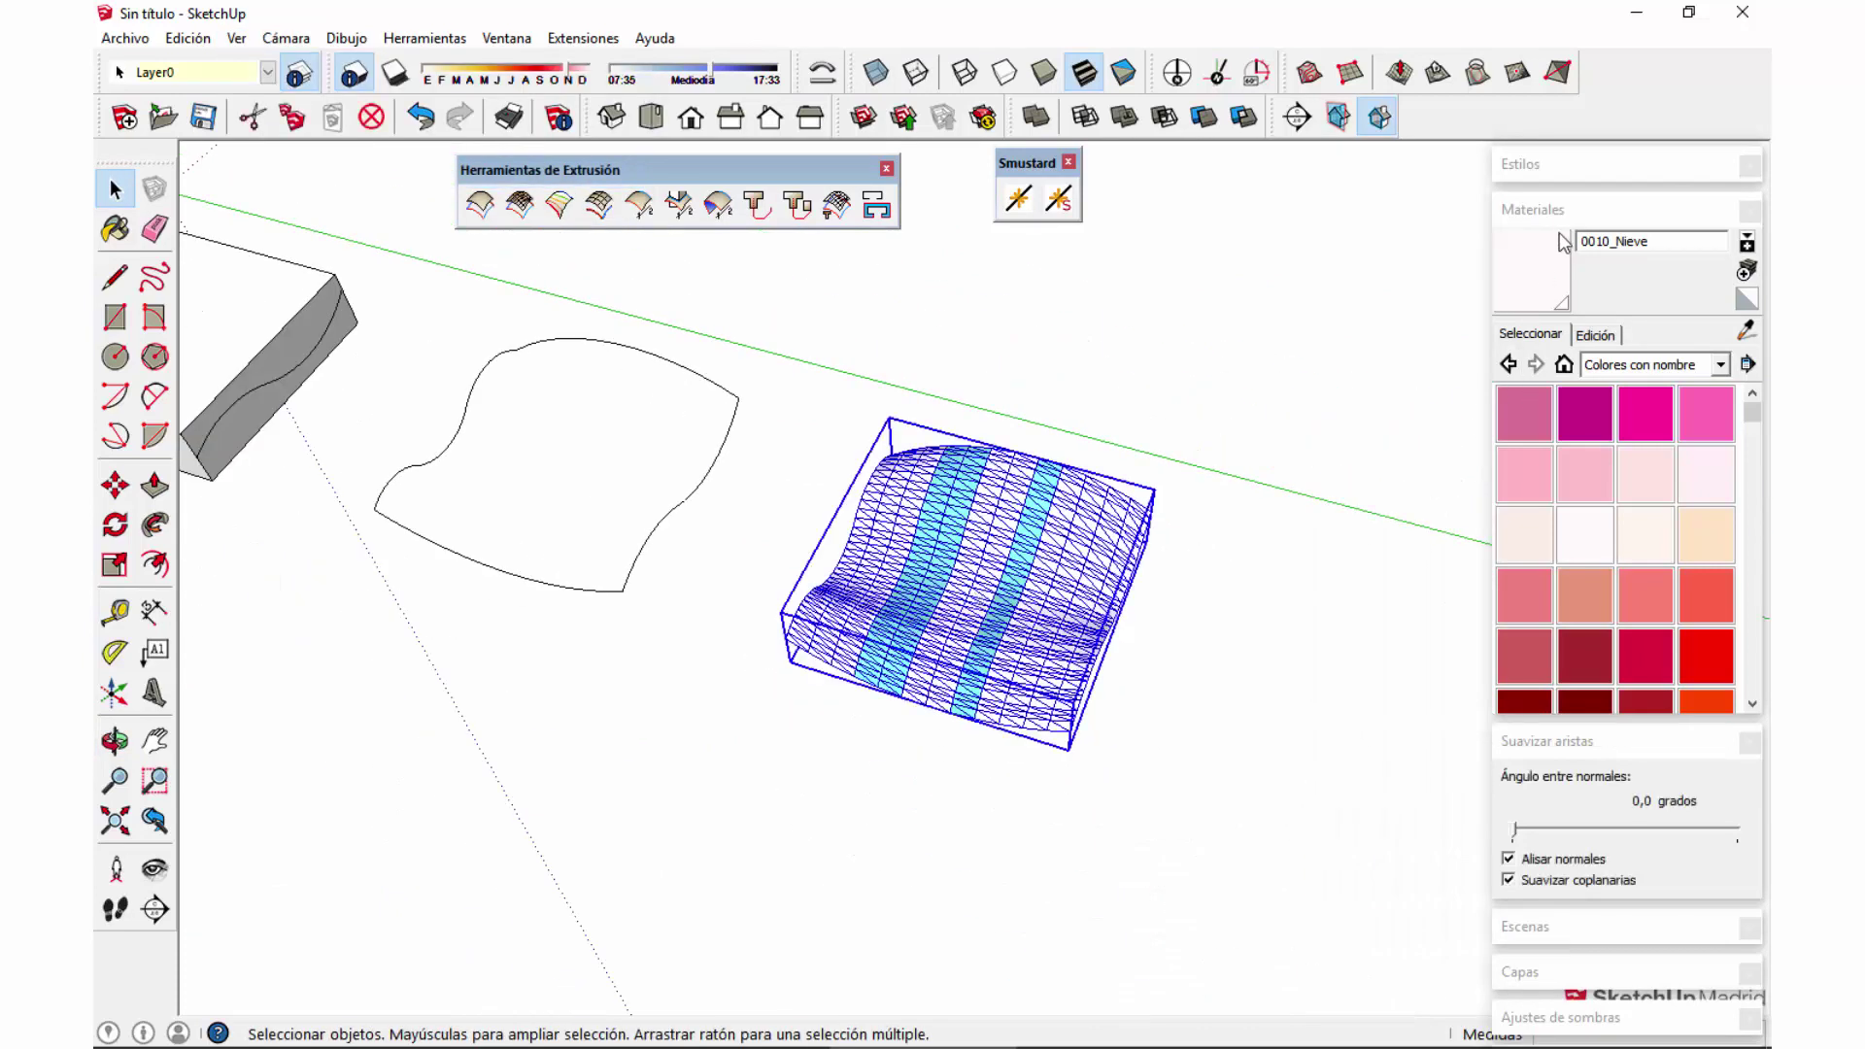
pyautogui.click(1532, 209)
pyautogui.moveTo(972, 583); pyautogui.dragTo(1044, 646, button='middle')
pyautogui.moveTo(1530, 352); pyautogui.dragTo(1609, 342)
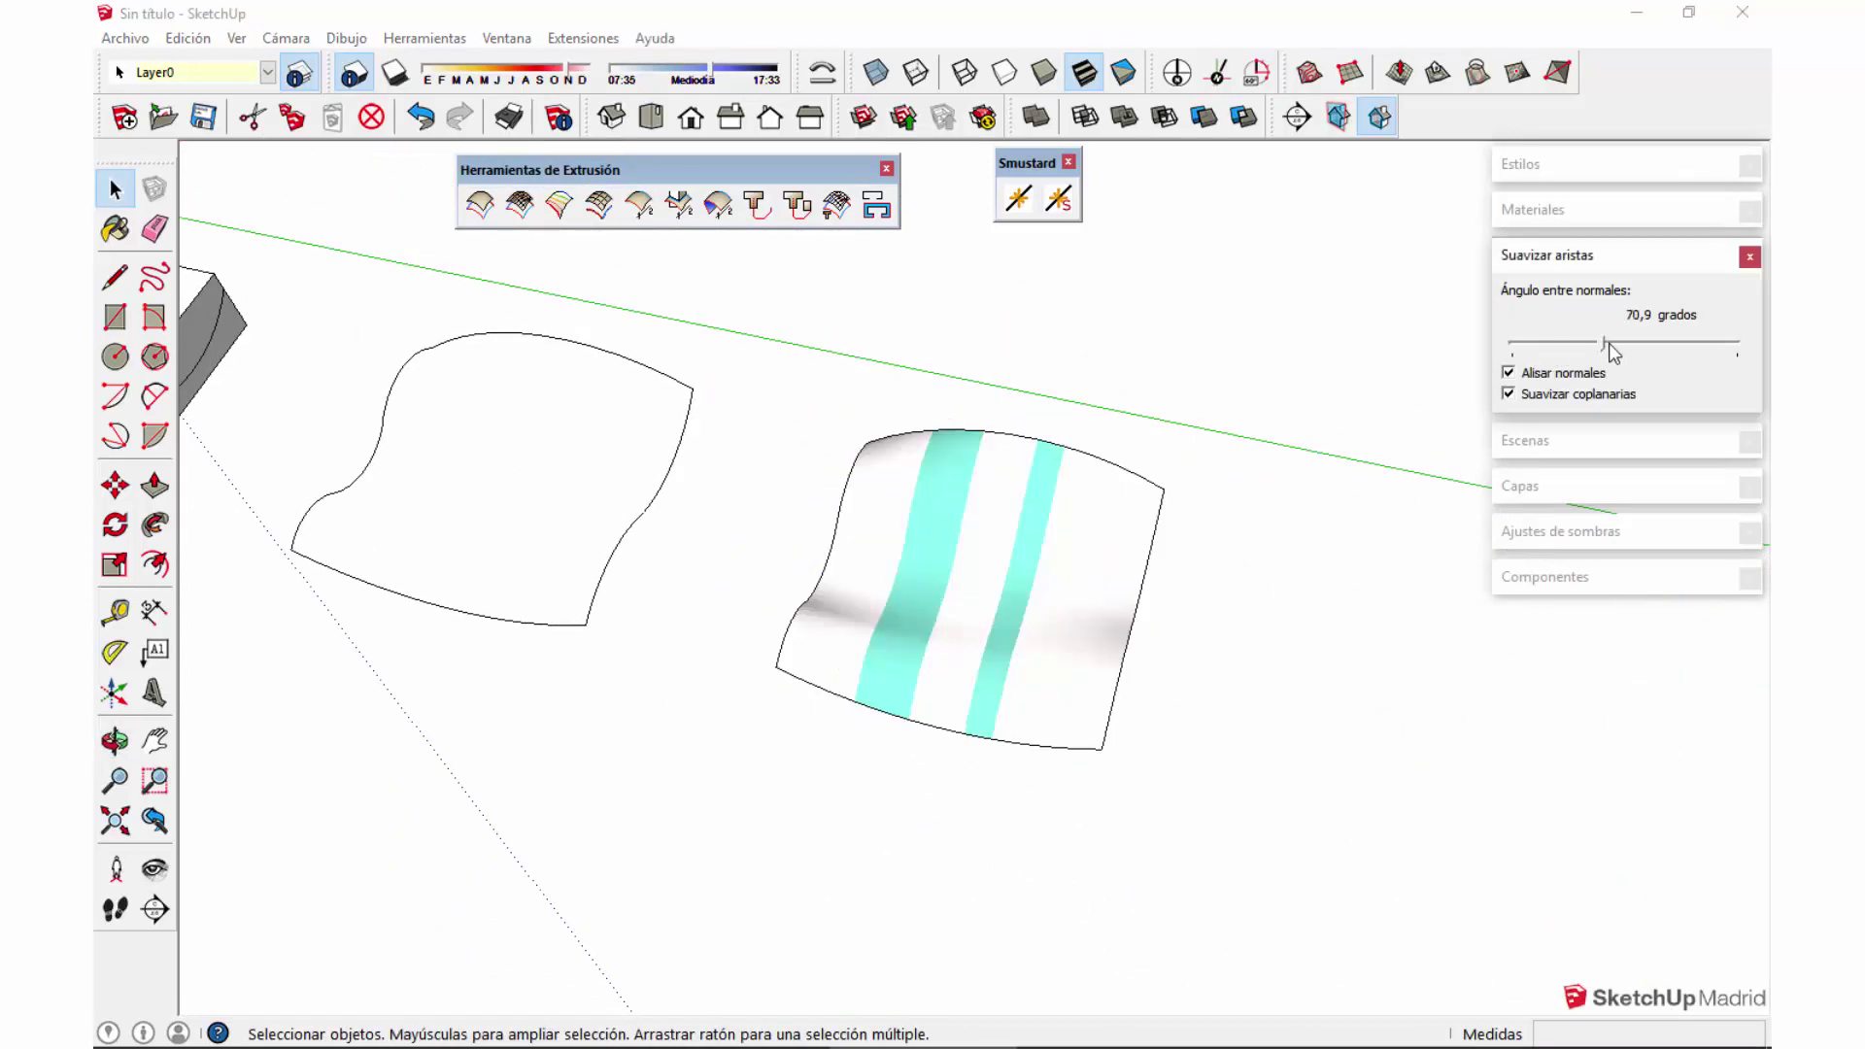
pyautogui.moveTo(1223, 633)
pyautogui.mouseDown(button='middle')
pyautogui.moveTo(906, 700)
pyautogui.moveTo(1386, 291)
pyautogui.moveTo(1349, 516)
pyautogui.moveTo(1011, 666)
pyautogui.moveTo(783, 644)
pyautogui.moveTo(1011, 525)
pyautogui.moveTo(1263, 450)
pyautogui.mouseUp(button='middle')
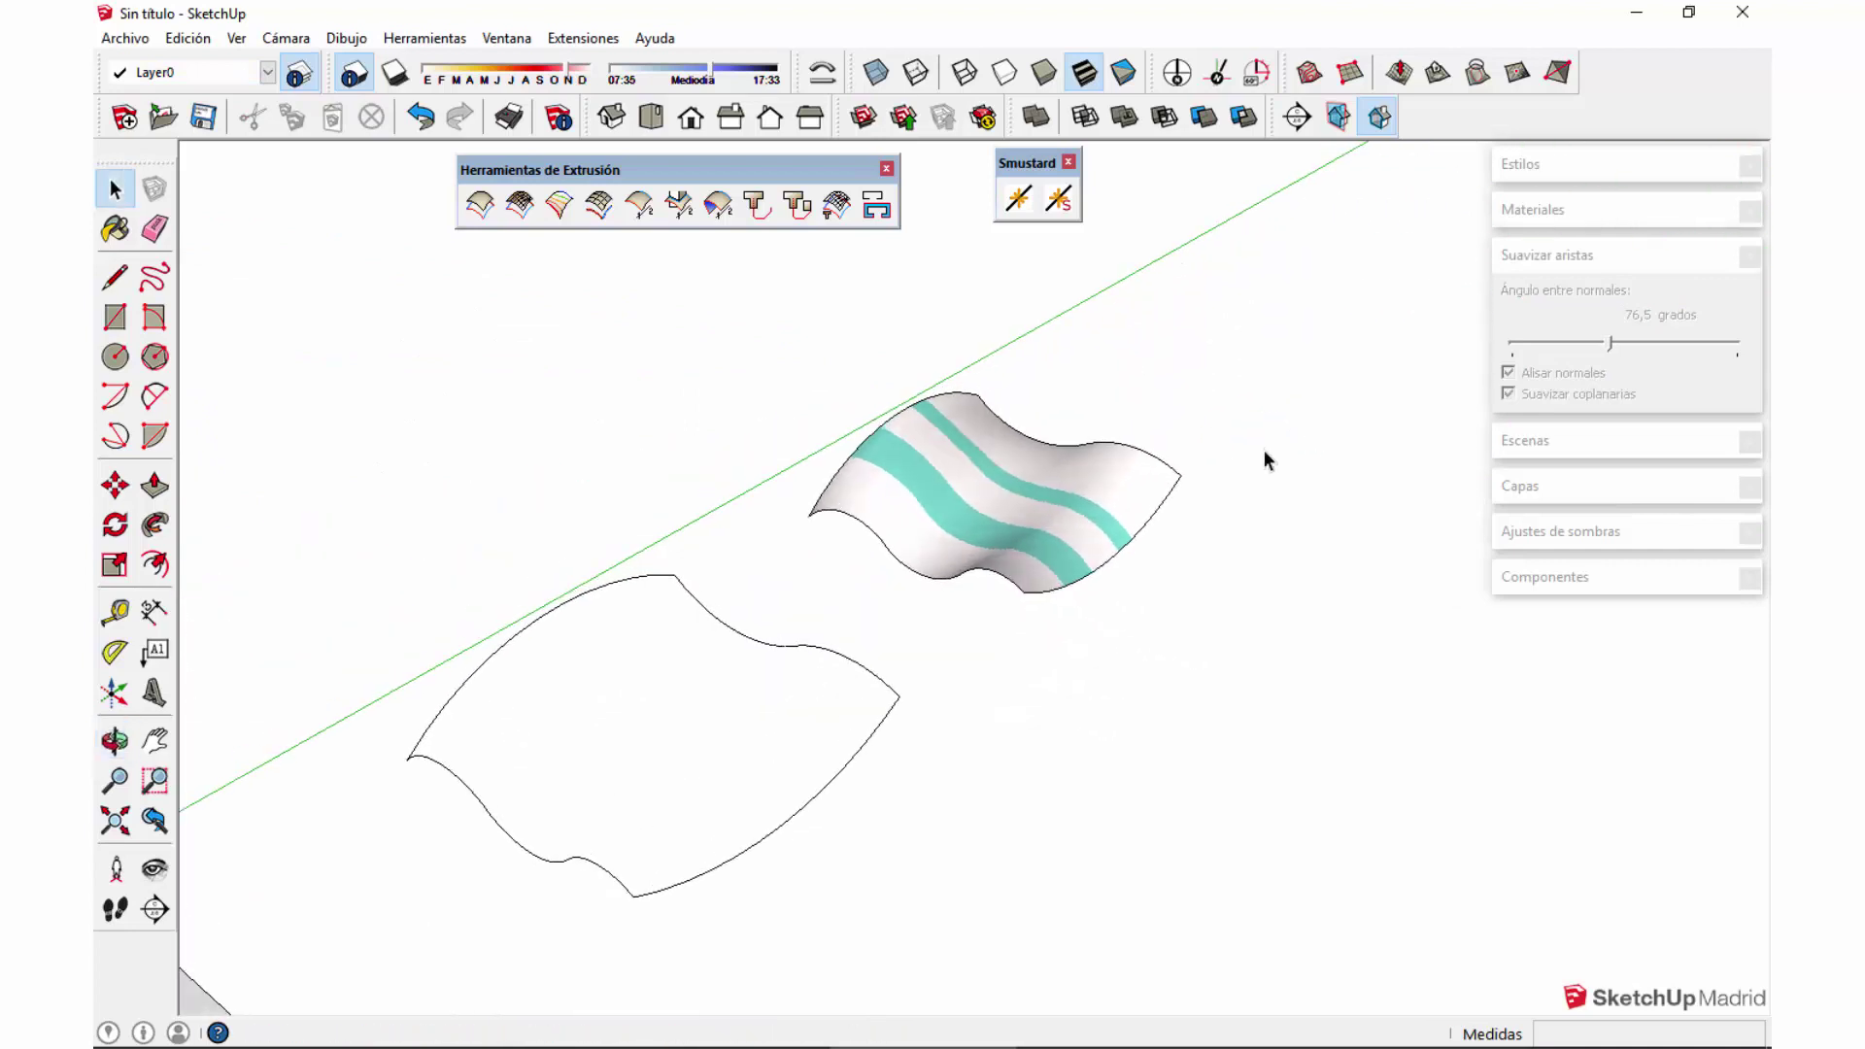
# Step: Scale the striped mesh group into a narrower shape, finishing with a red-axis scale of about 0.79
pyautogui.click(1054, 478)
pyautogui.press('s')
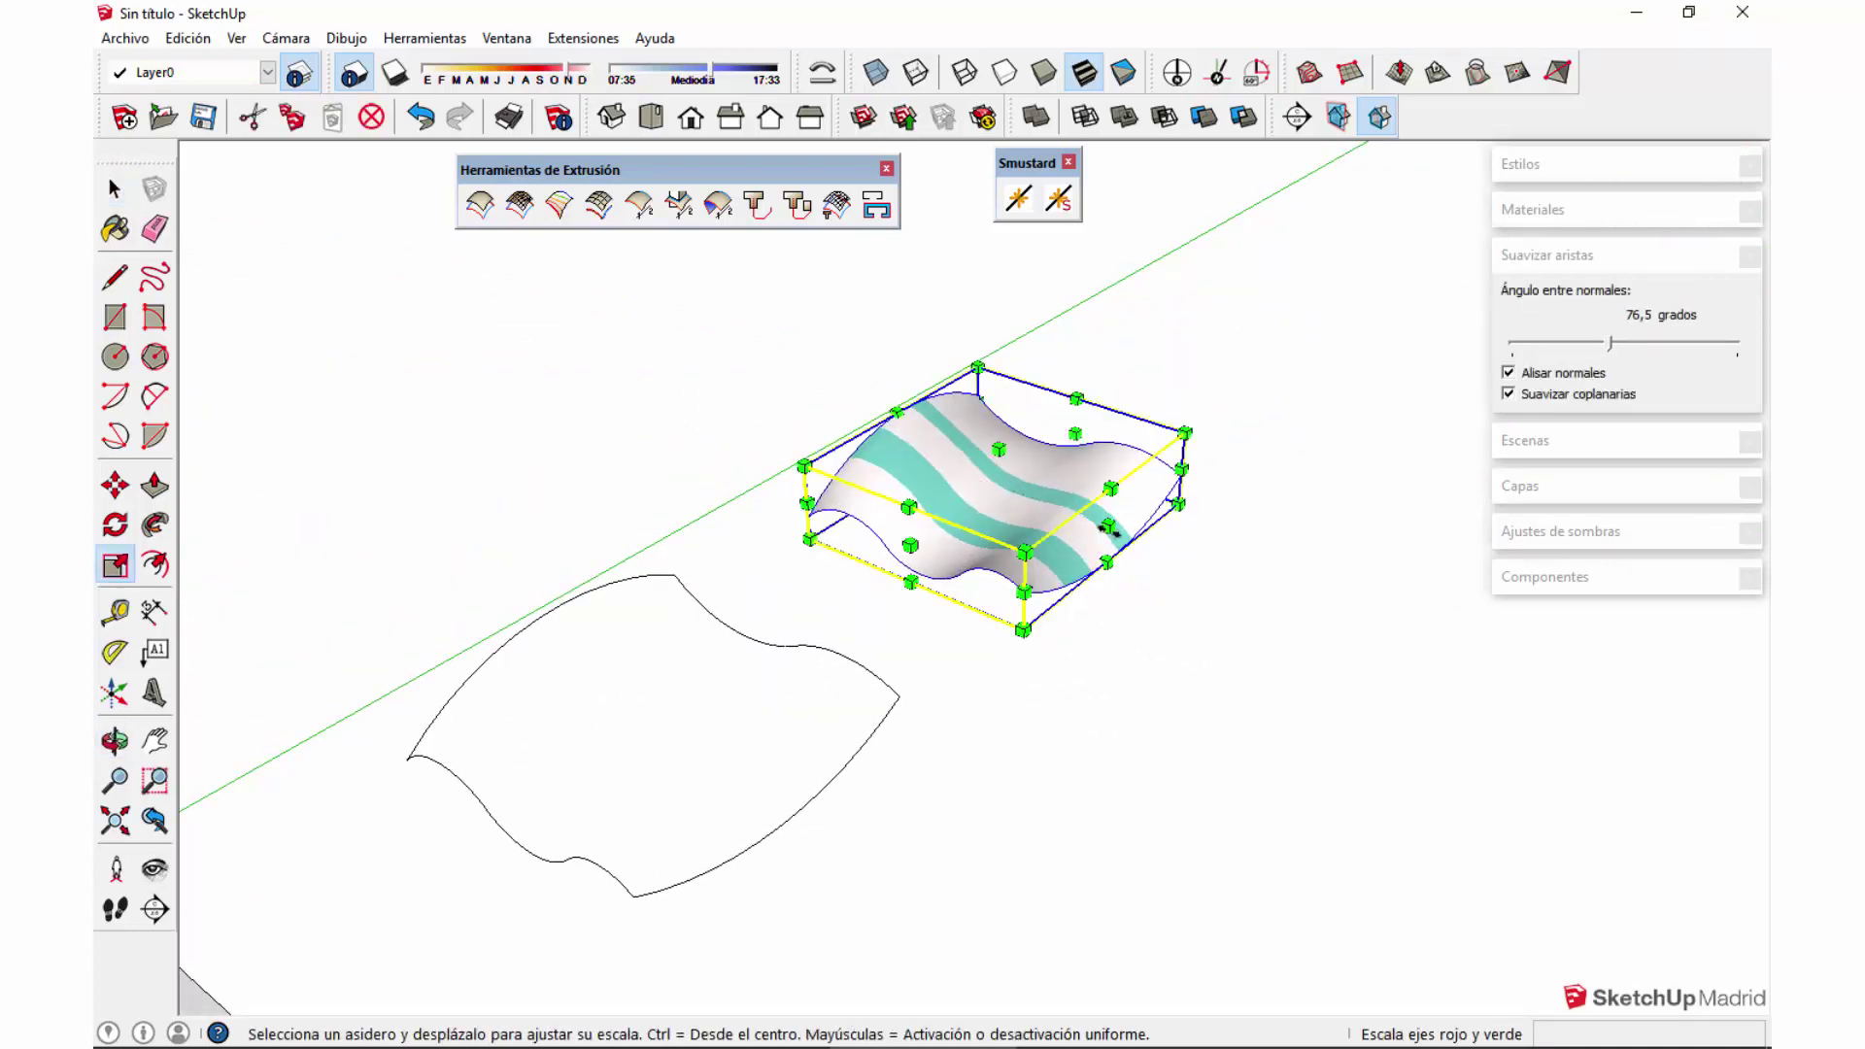
pyautogui.moveTo(1102, 529); pyautogui.dragTo(1047, 501)
pyautogui.moveTo(880, 546); pyautogui.dragTo(853, 557)
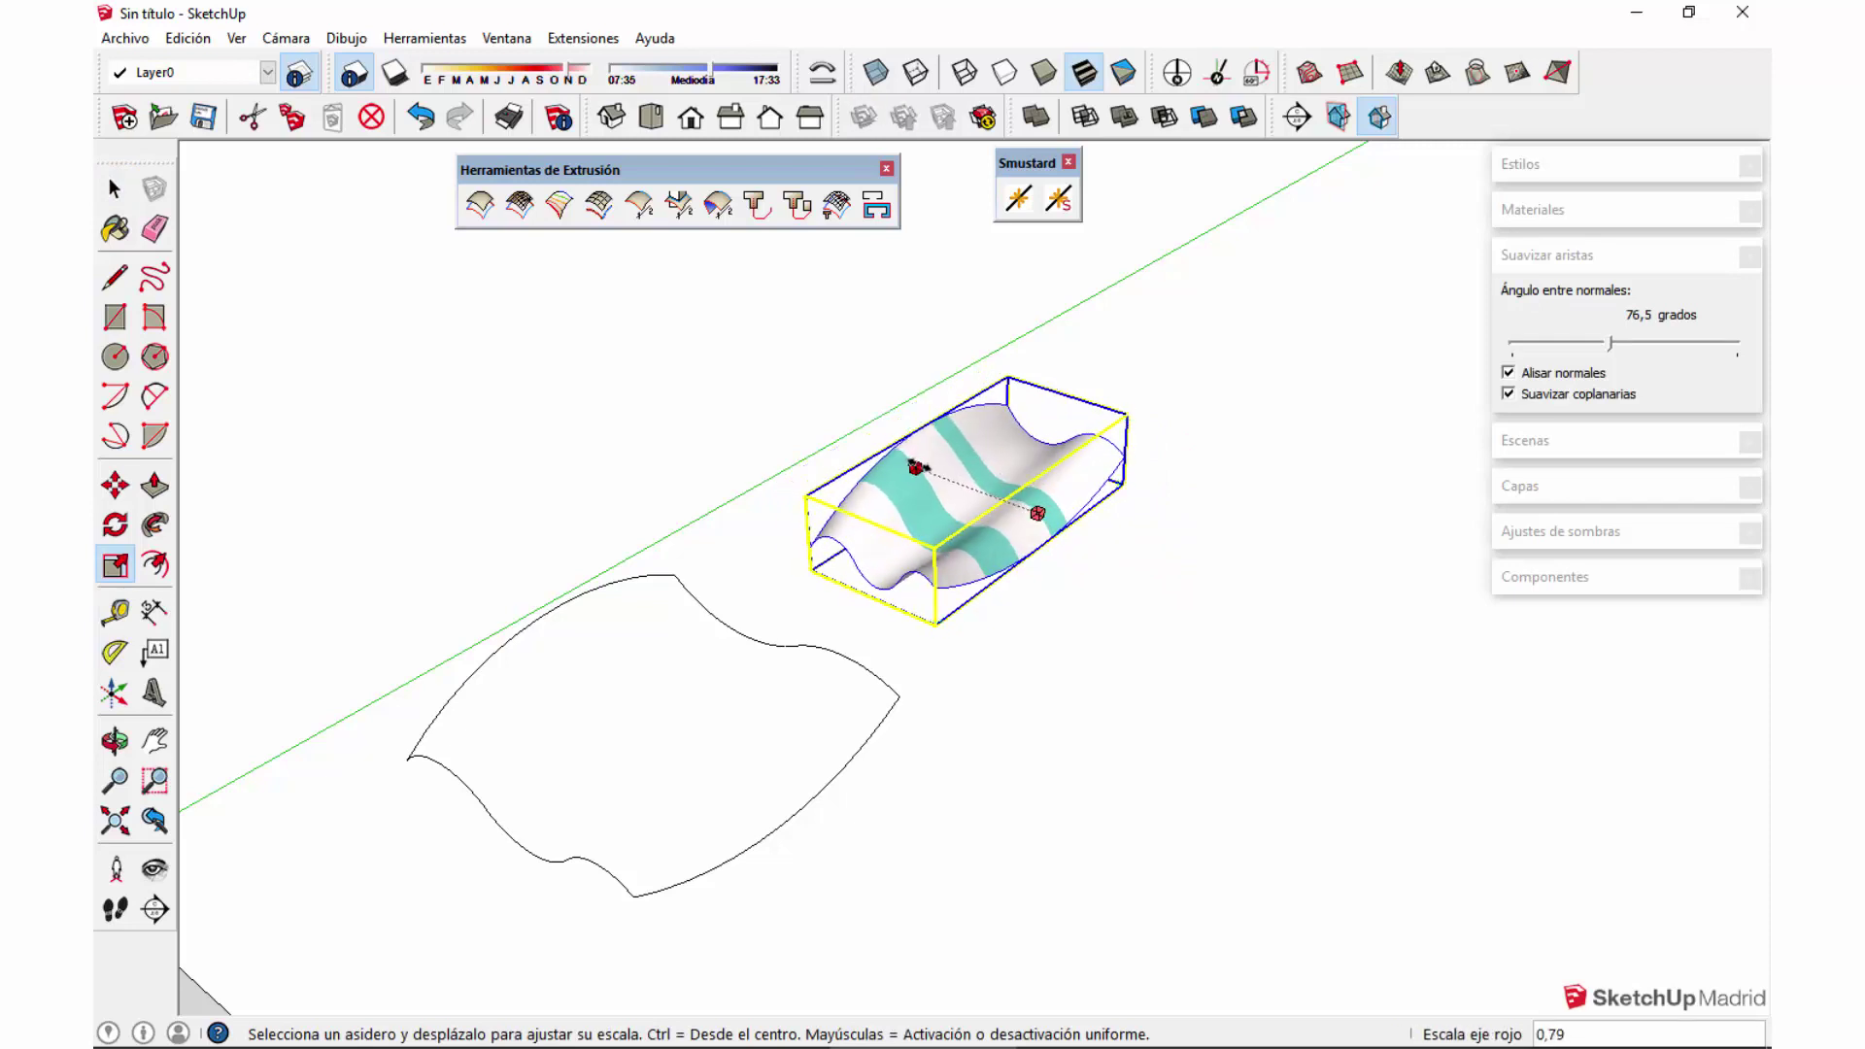
pyautogui.press('space')
pyautogui.click(1121, 621)
# Step: Examine the scaled striped mesh beside the curve loop and the original block from several angles
pyautogui.moveTo(1121, 620)
pyautogui.mouseDown(button='middle')
pyautogui.moveTo(1145, 632)
pyautogui.moveTo(1203, 345)
pyautogui.moveTo(1199, 382)
pyautogui.moveTo(1266, 417)
pyautogui.moveTo(1094, 570)
pyautogui.moveTo(436, 789)
pyautogui.mouseUp(button='middle')
pyautogui.scroll(-3, 1222, 621)
pyautogui.moveTo(1222, 620)
pyautogui.mouseDown(button='middle')
pyautogui.moveTo(1166, 661)
pyautogui.moveTo(1245, 738)
pyautogui.moveTo(1115, 624)
pyautogui.moveTo(958, 687)
pyautogui.moveTo(1672, 350)
pyautogui.moveTo(1411, 679)
pyautogui.moveTo(1391, 483)
pyautogui.moveTo(1619, 528)
pyautogui.mouseUp(button='middle')
pyautogui.moveTo(1324, 667)
pyautogui.mouseDown(button='middle')
pyautogui.moveTo(612, 812)
pyautogui.moveTo(1057, 398)
pyautogui.mouseUp(button='middle')
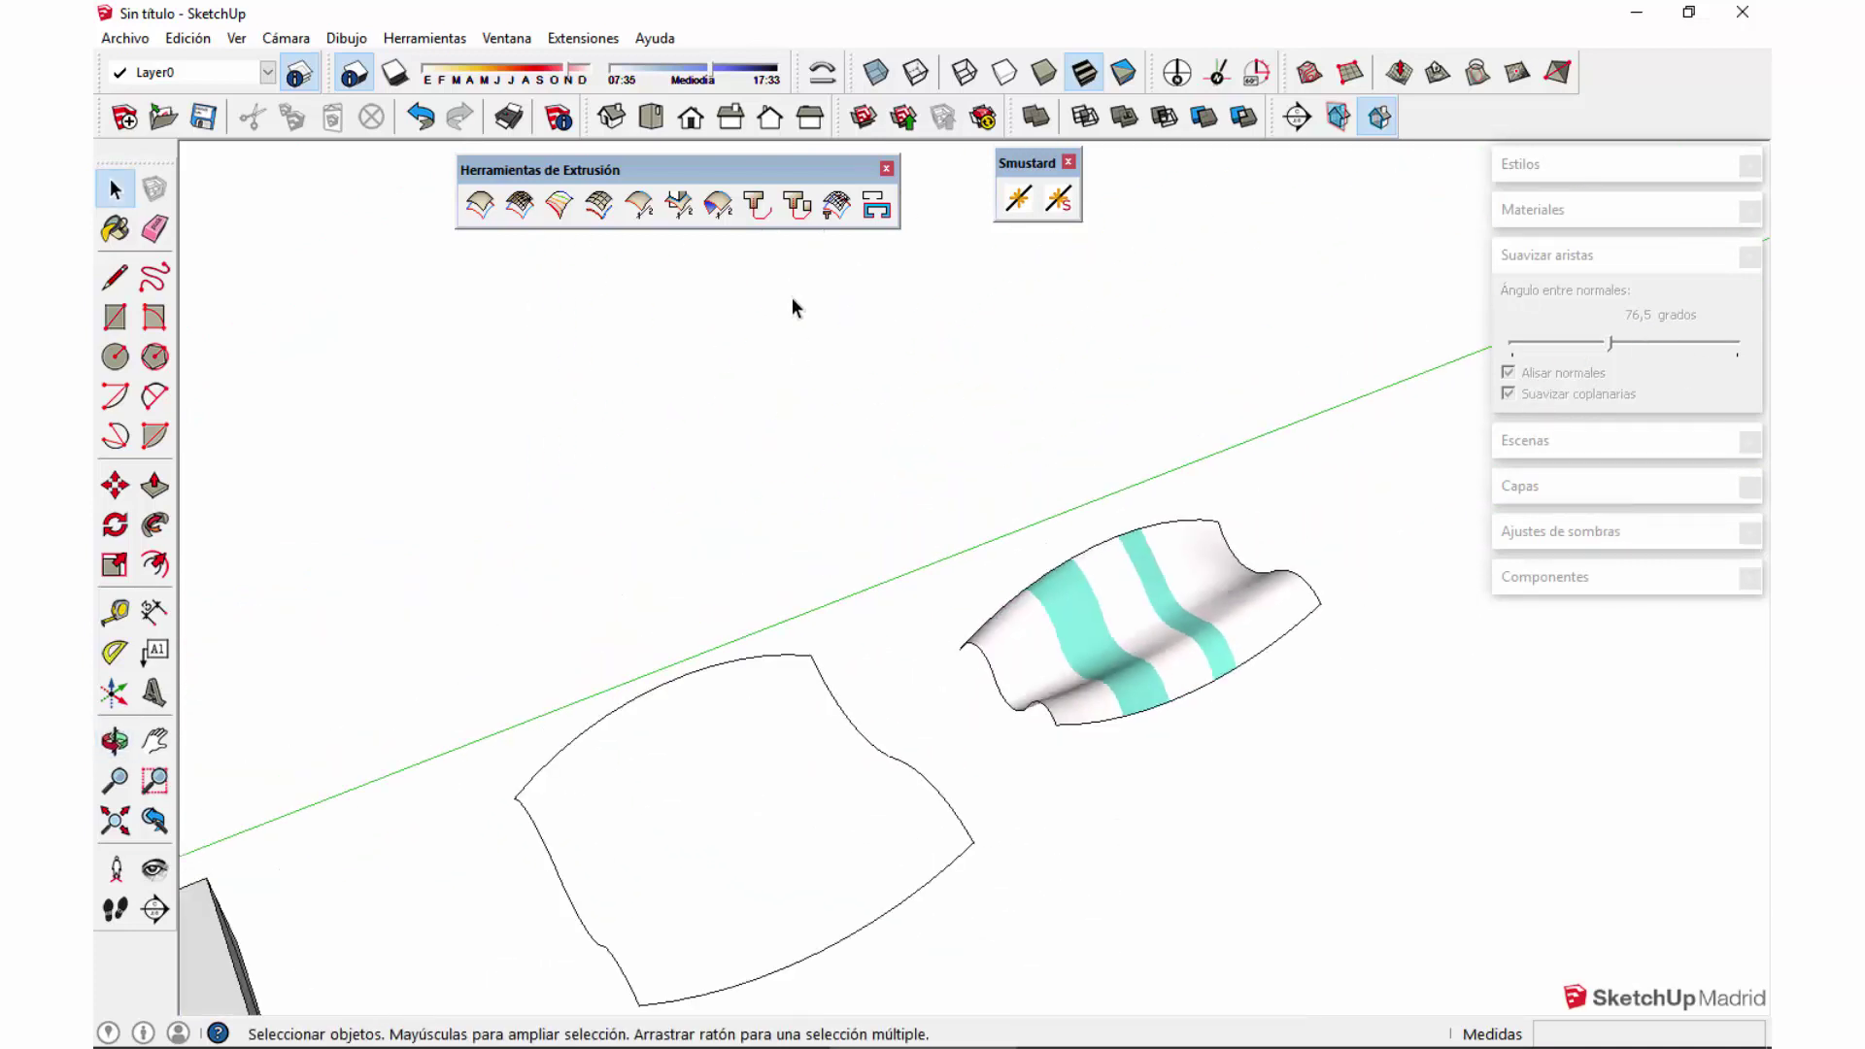
pyautogui.moveTo(1142, 623); pyautogui.dragTo(705, 664, button='middle')
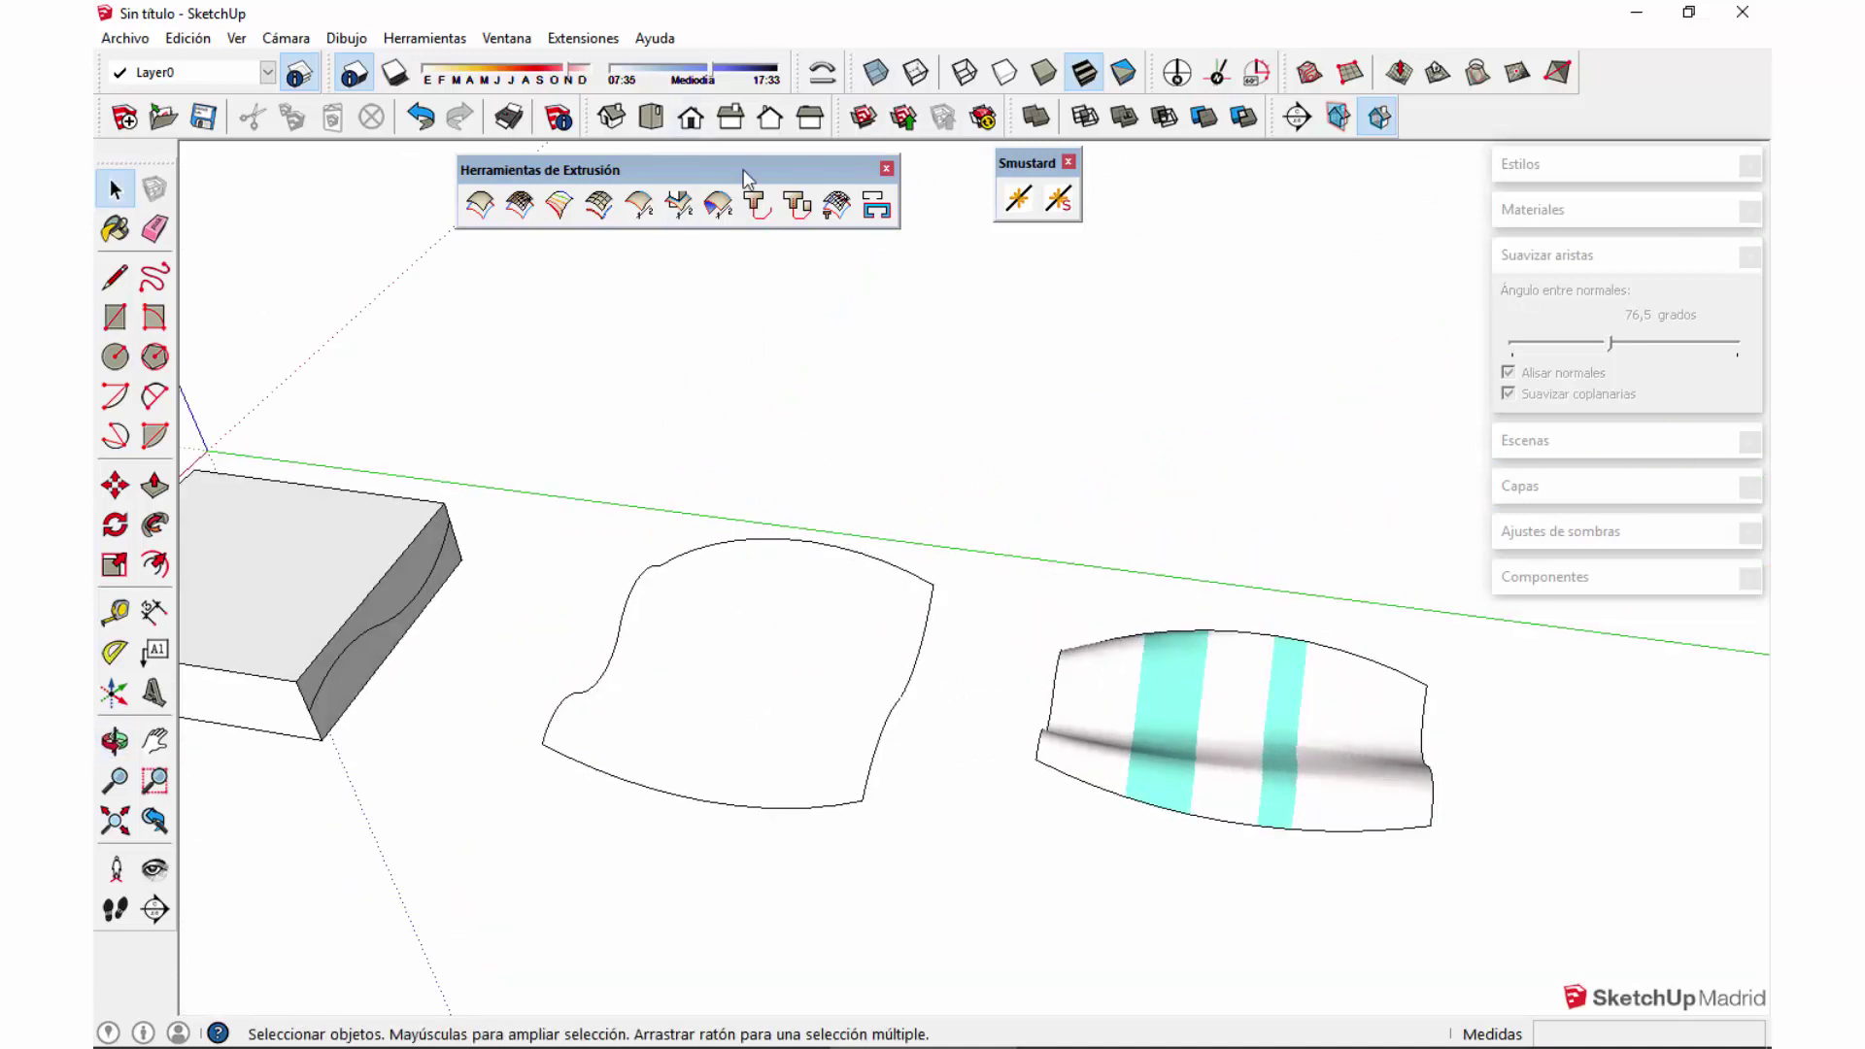
pyautogui.moveTo(744, 171); pyautogui.dragTo(776, 172)
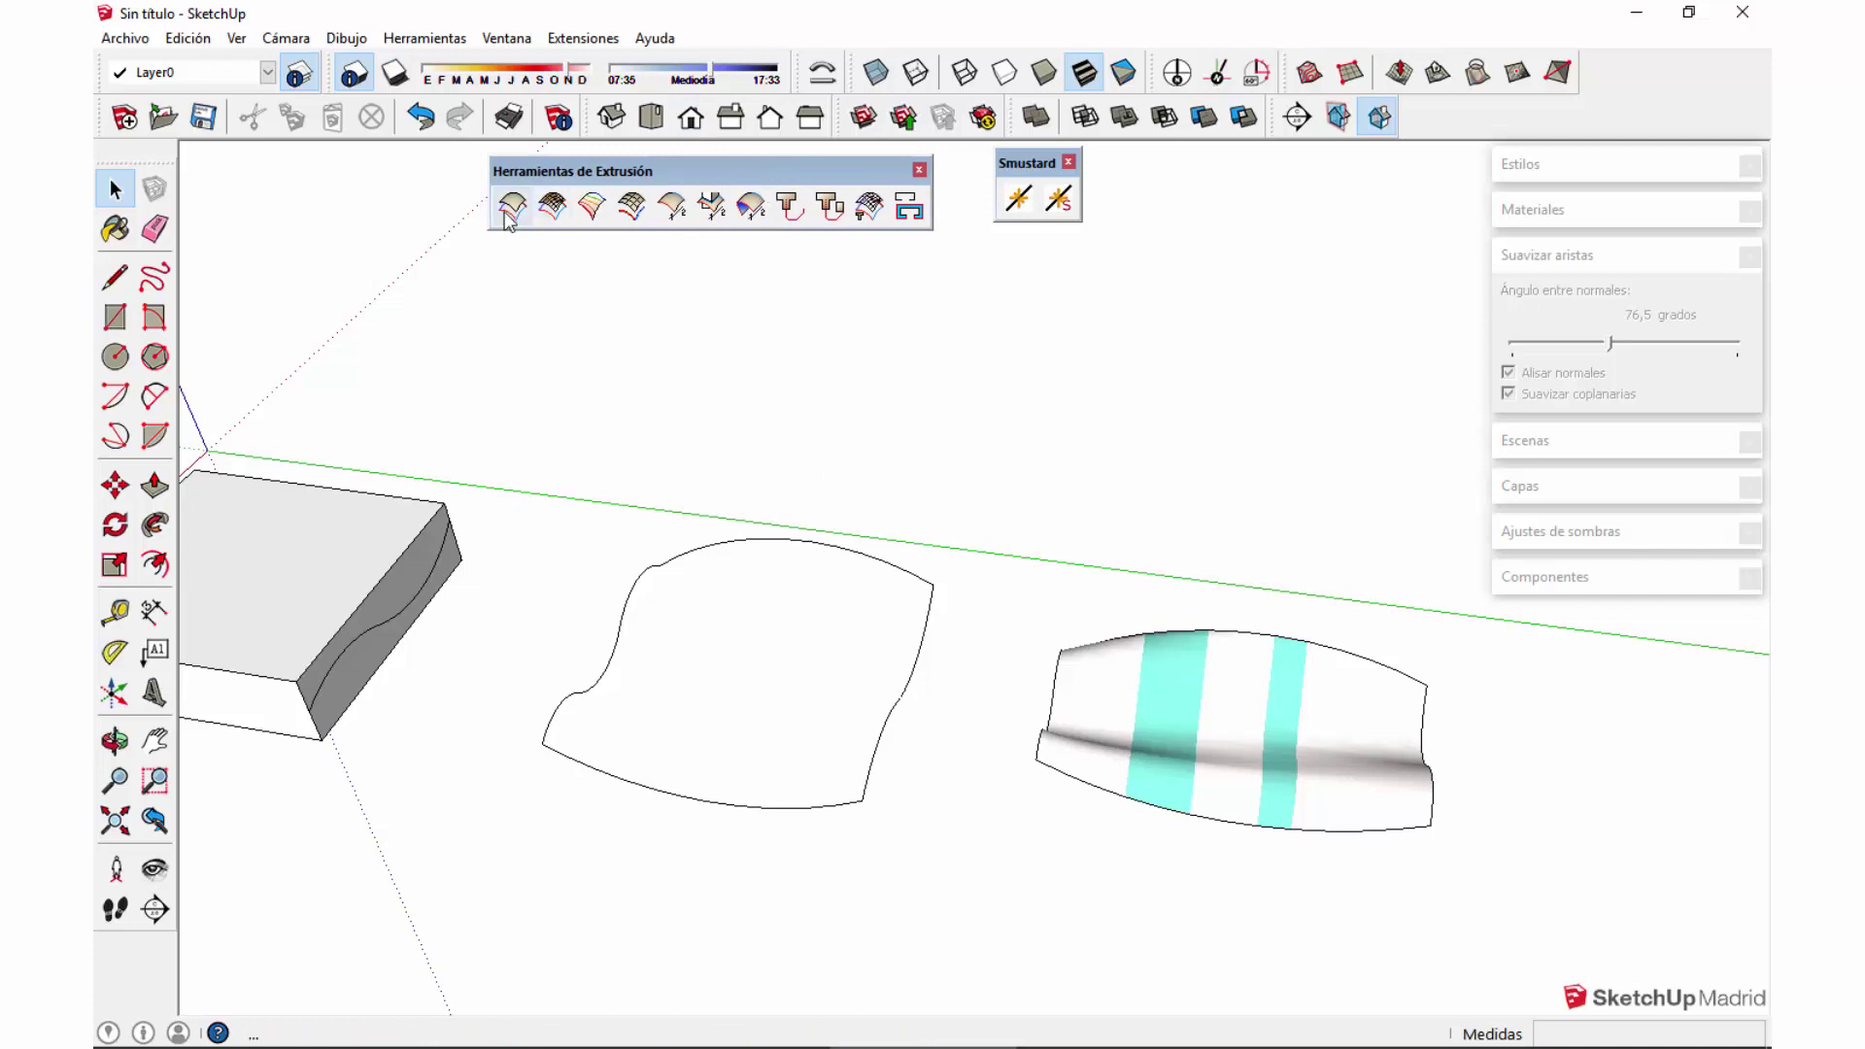
pyautogui.click(1043, 712)
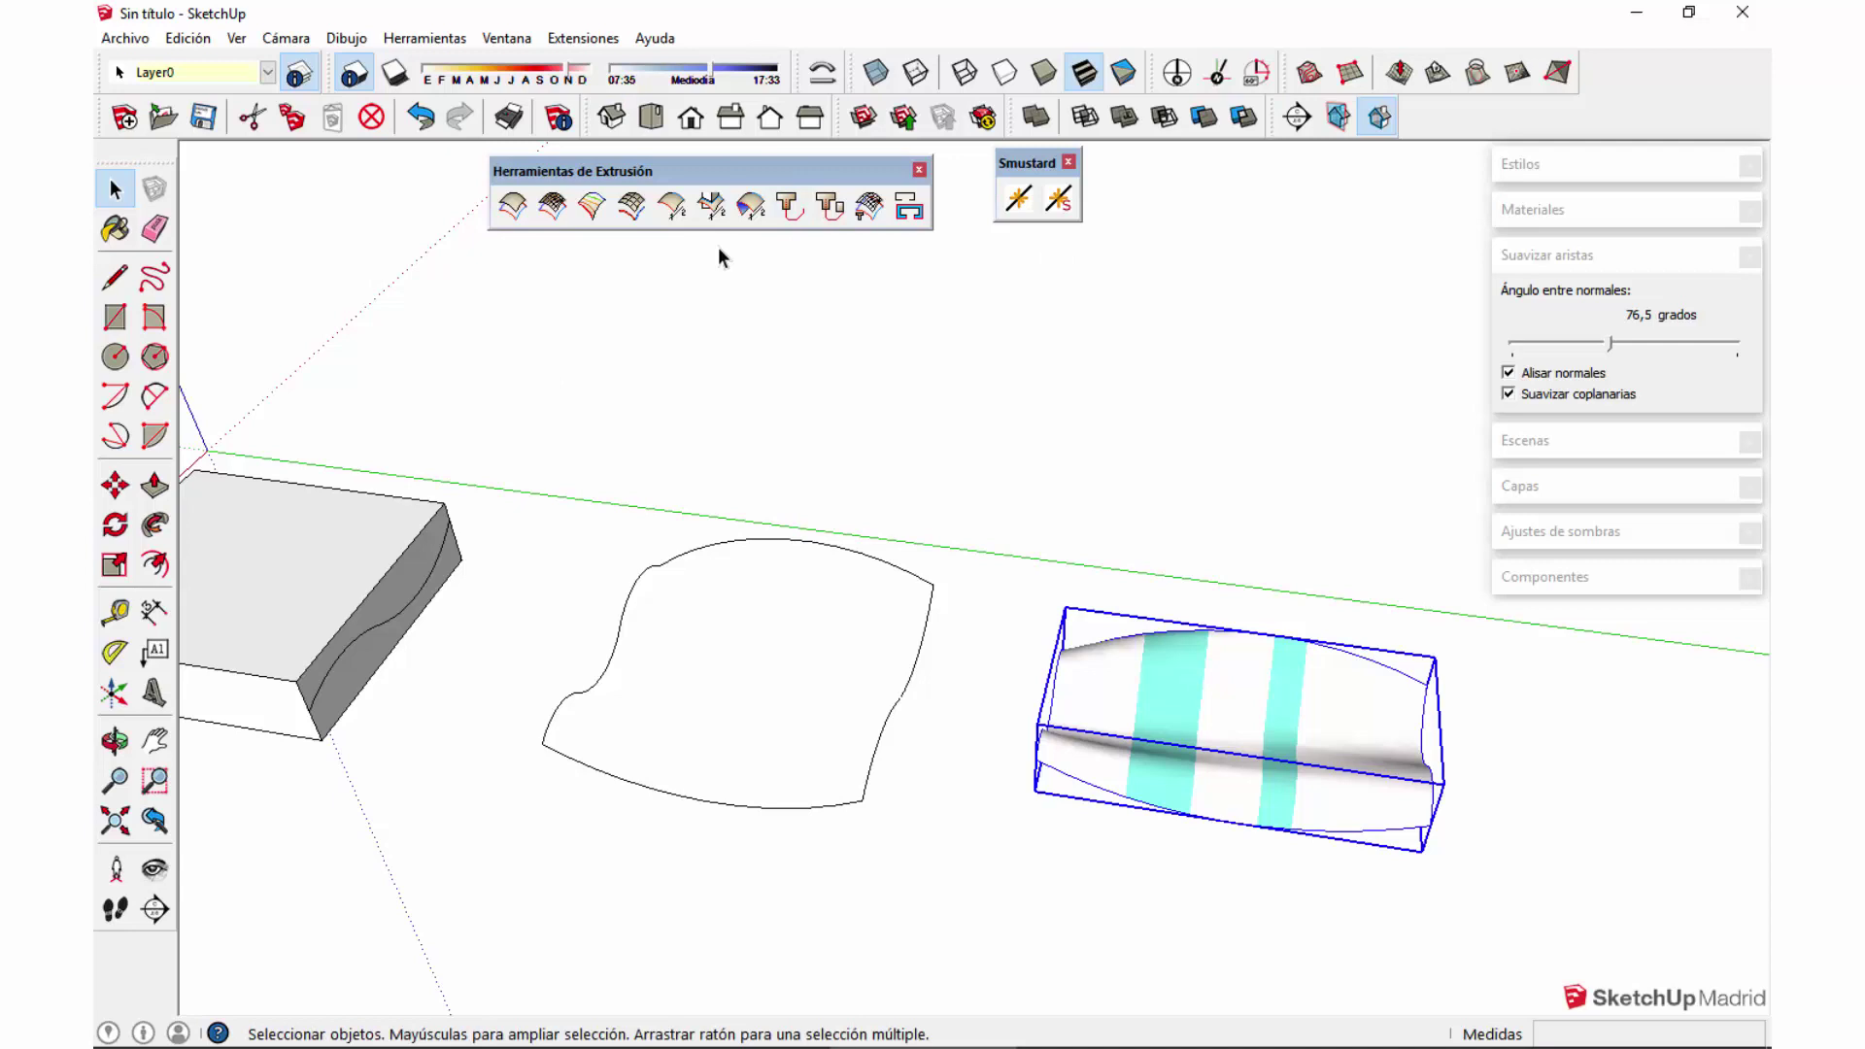
pyautogui.moveTo(992, 546); pyautogui.dragTo(1211, 629, button='middle')
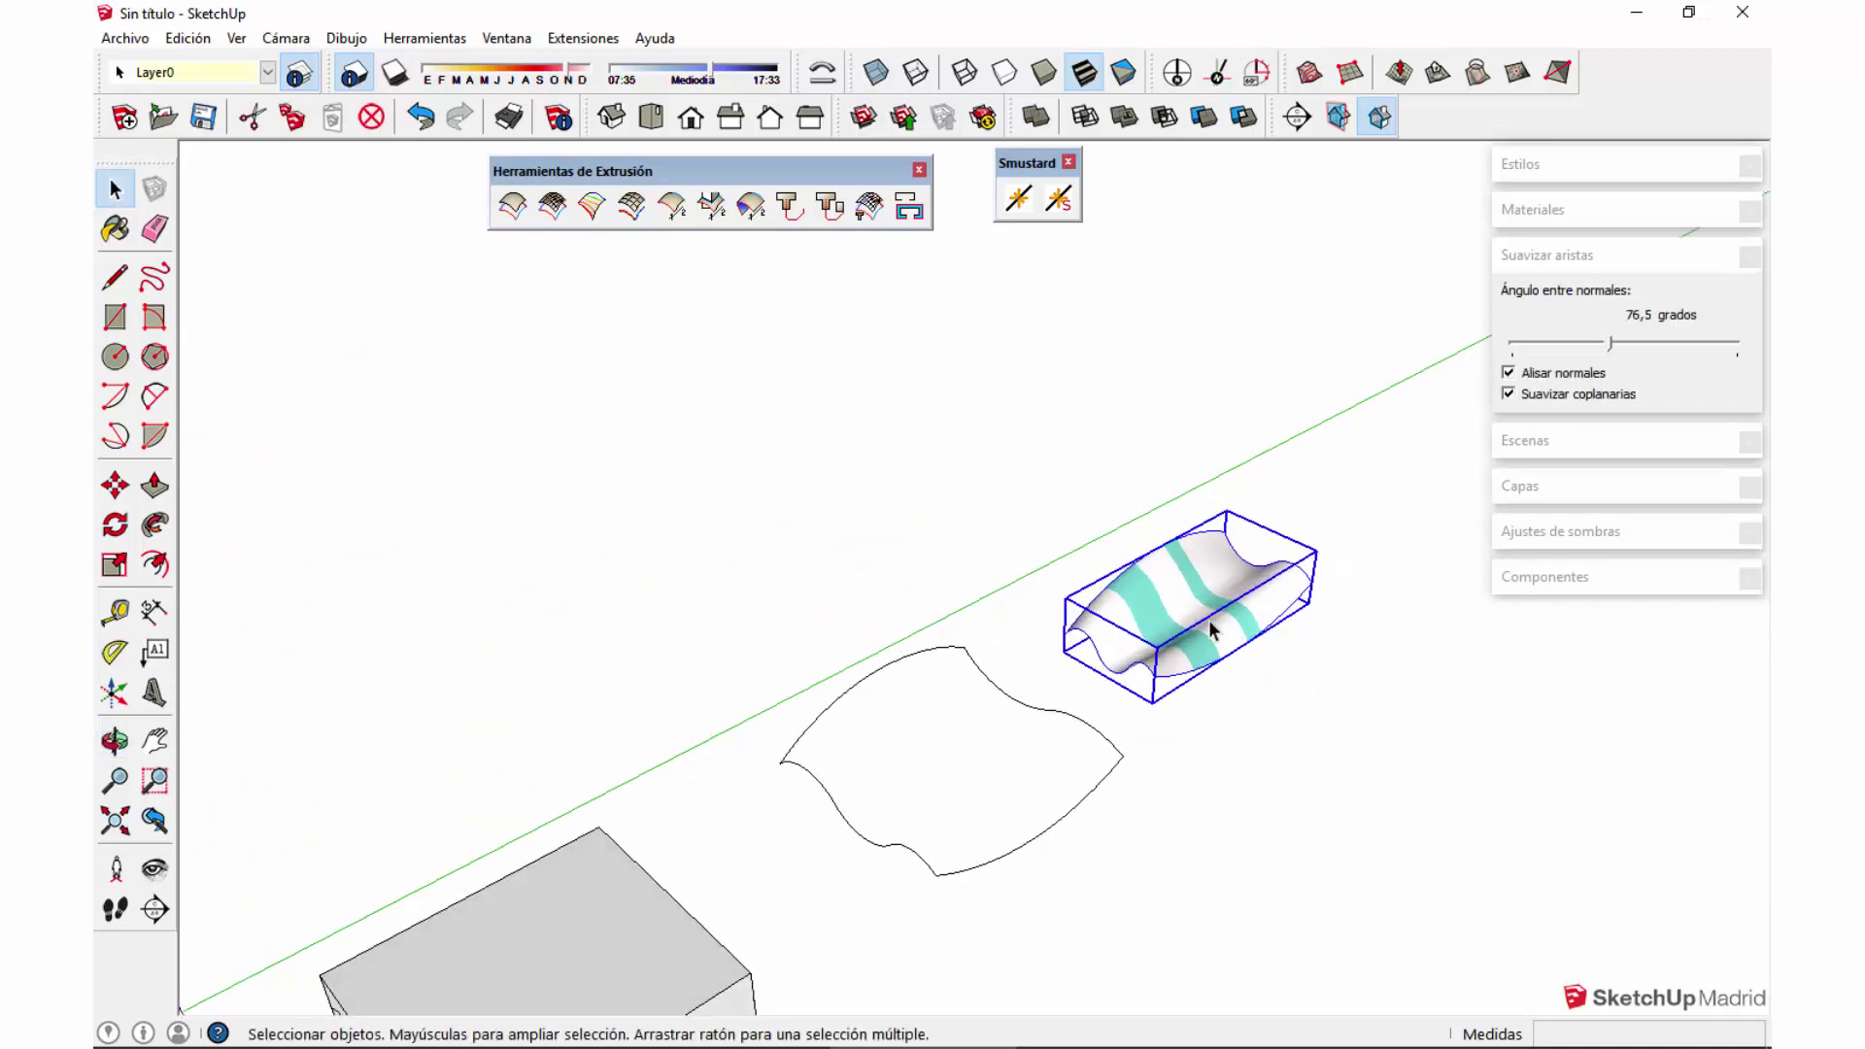
pyautogui.click(1276, 741)
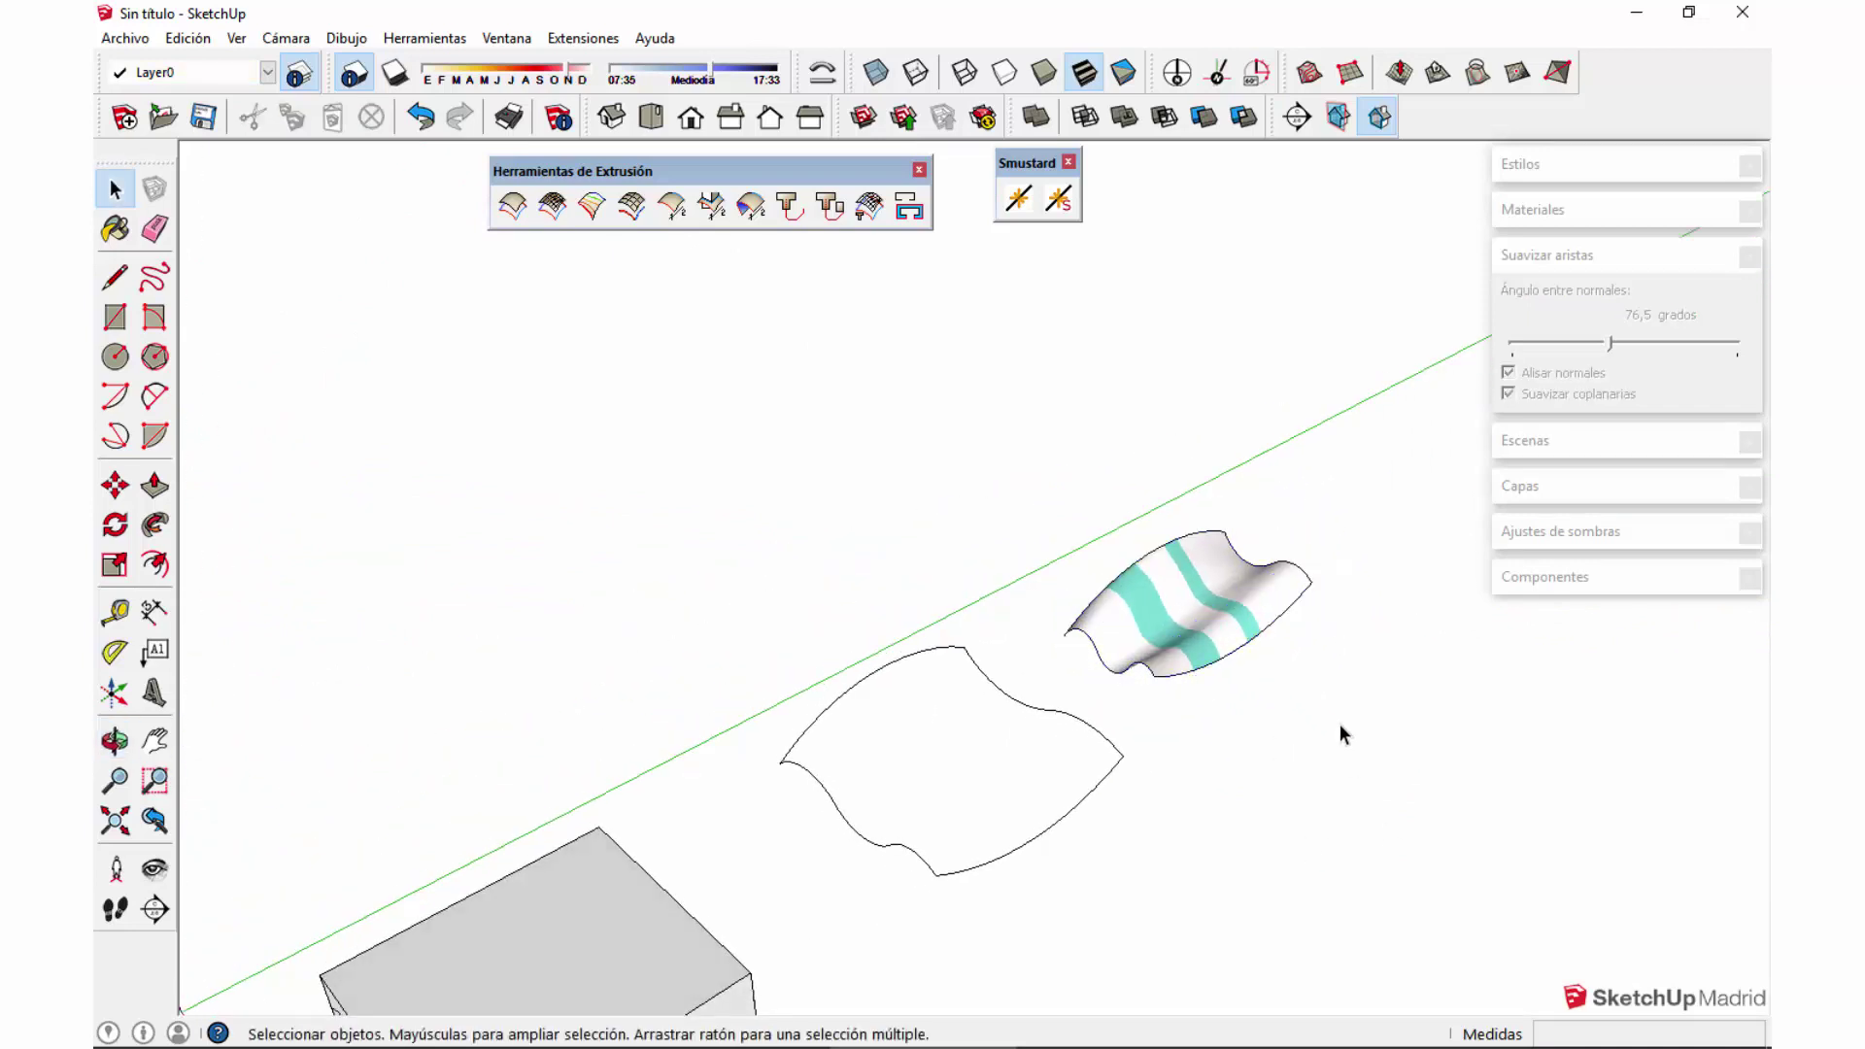
pyautogui.click(1206, 633)
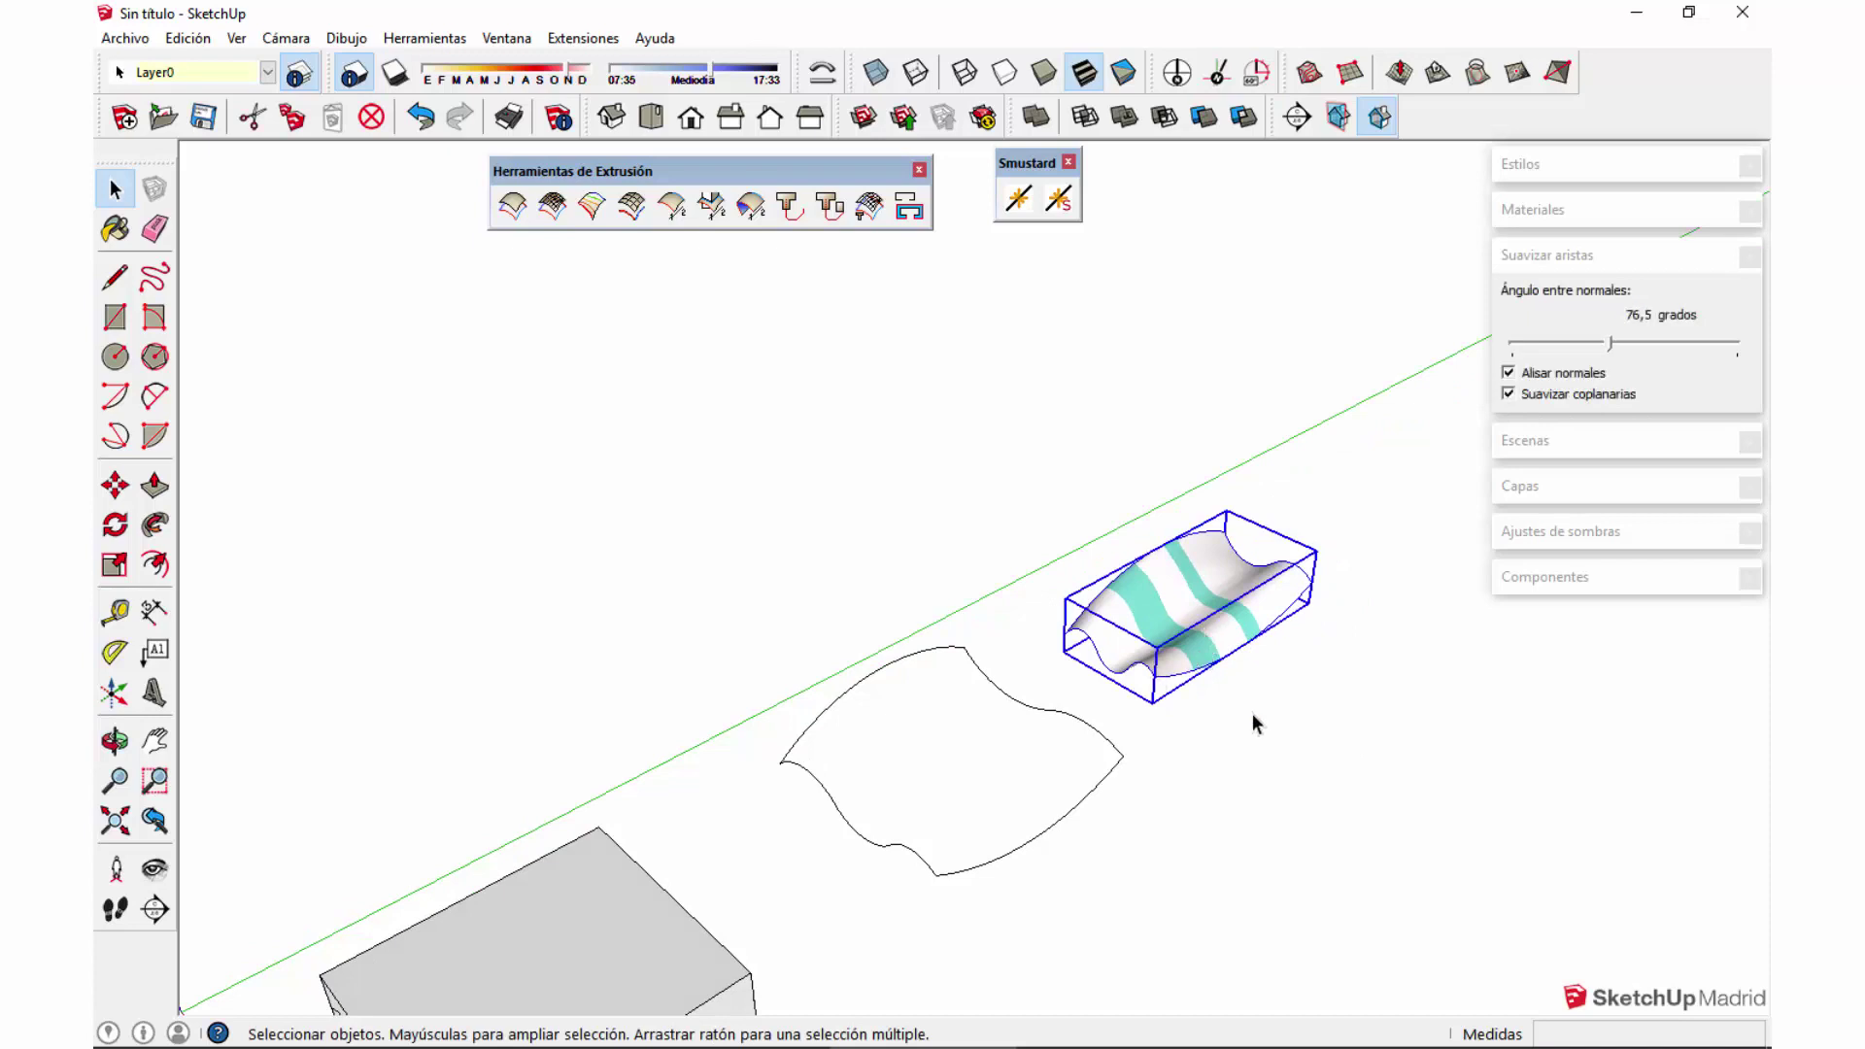
pyautogui.click(1251, 717)
pyautogui.click(1189, 670)
pyautogui.moveTo(633, 172); pyautogui.dragTo(593, 171)
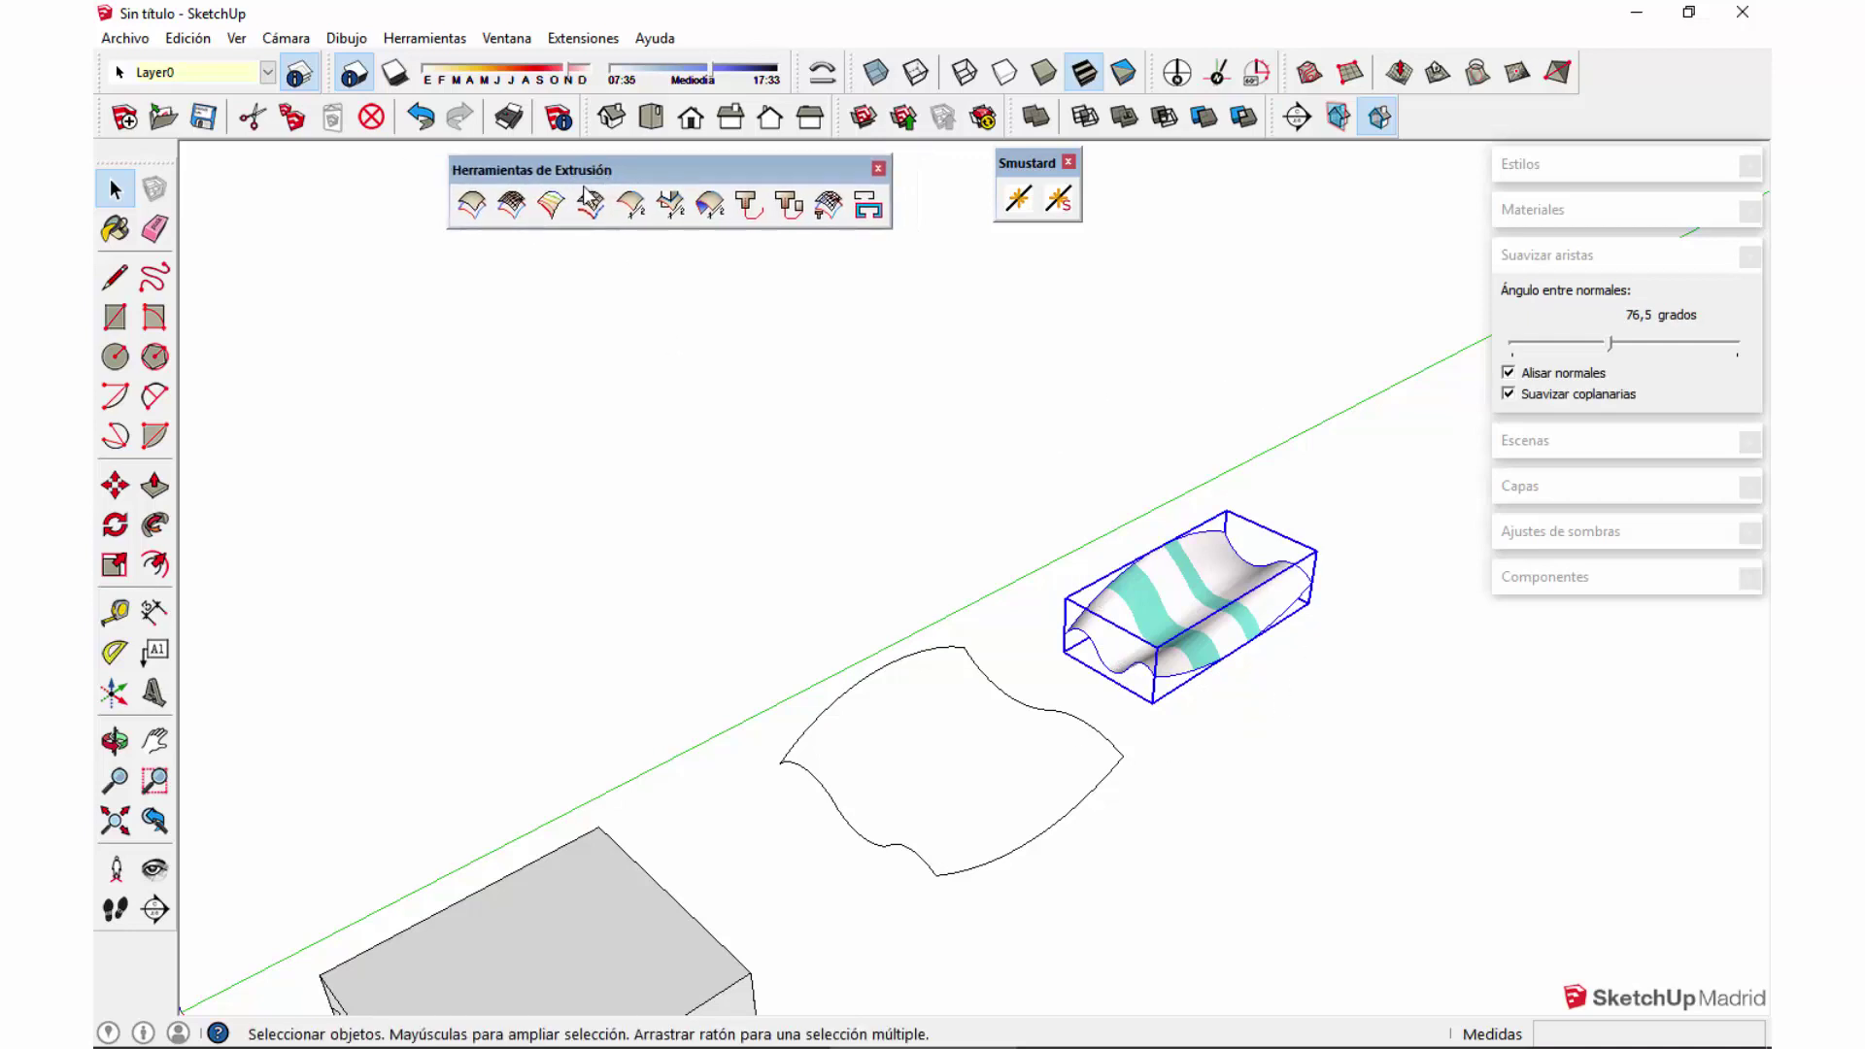
pyautogui.moveTo(1273, 622); pyautogui.dragTo(824, 413, button='middle')
pyautogui.press('Delete')
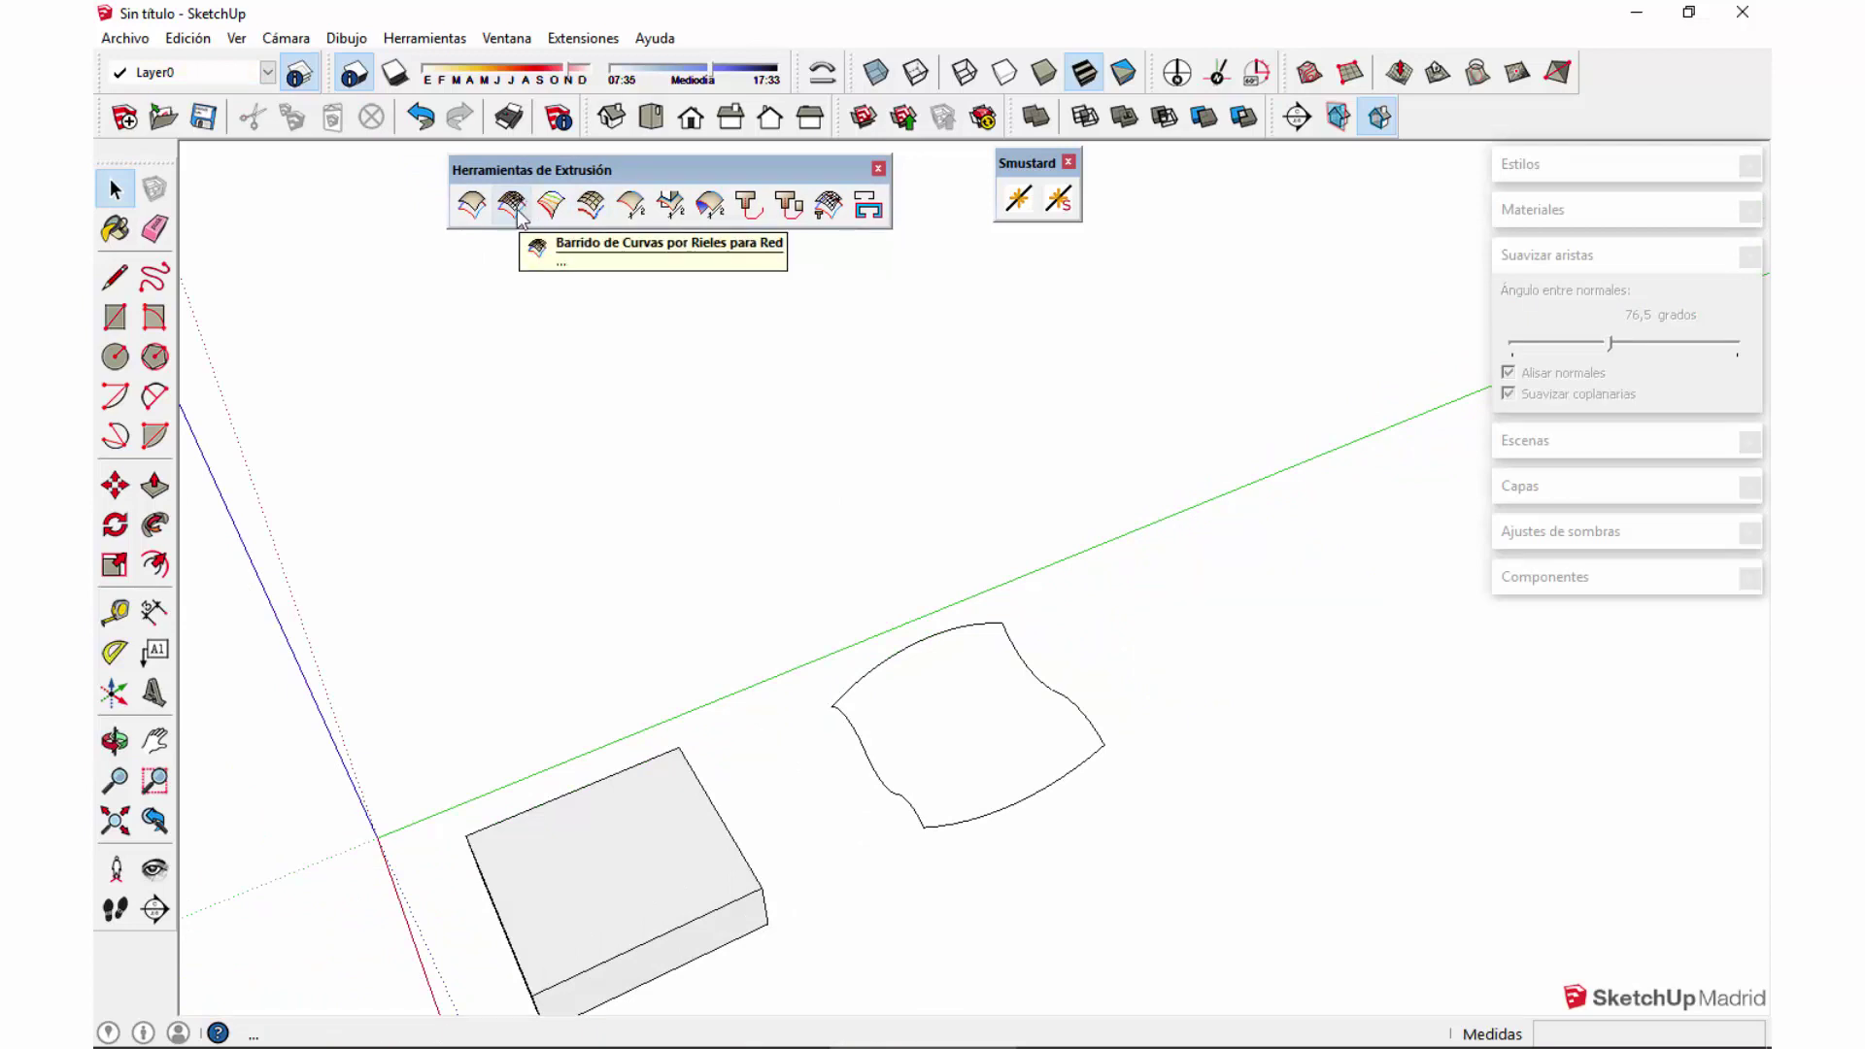
pyautogui.moveTo(1057, 433); pyautogui.dragTo(682, 707, button='middle')
pyautogui.hotkey('ctrl', 'z')
# Step: Open the striped mesh group and examine its rows of triangulated faces and hidden edges up close
pyautogui.scroll(3, 897, 638)
pyautogui.click(898, 638)
pyautogui.scroll(5, 777, 719)
pyautogui.scroll(2, 777, 720)
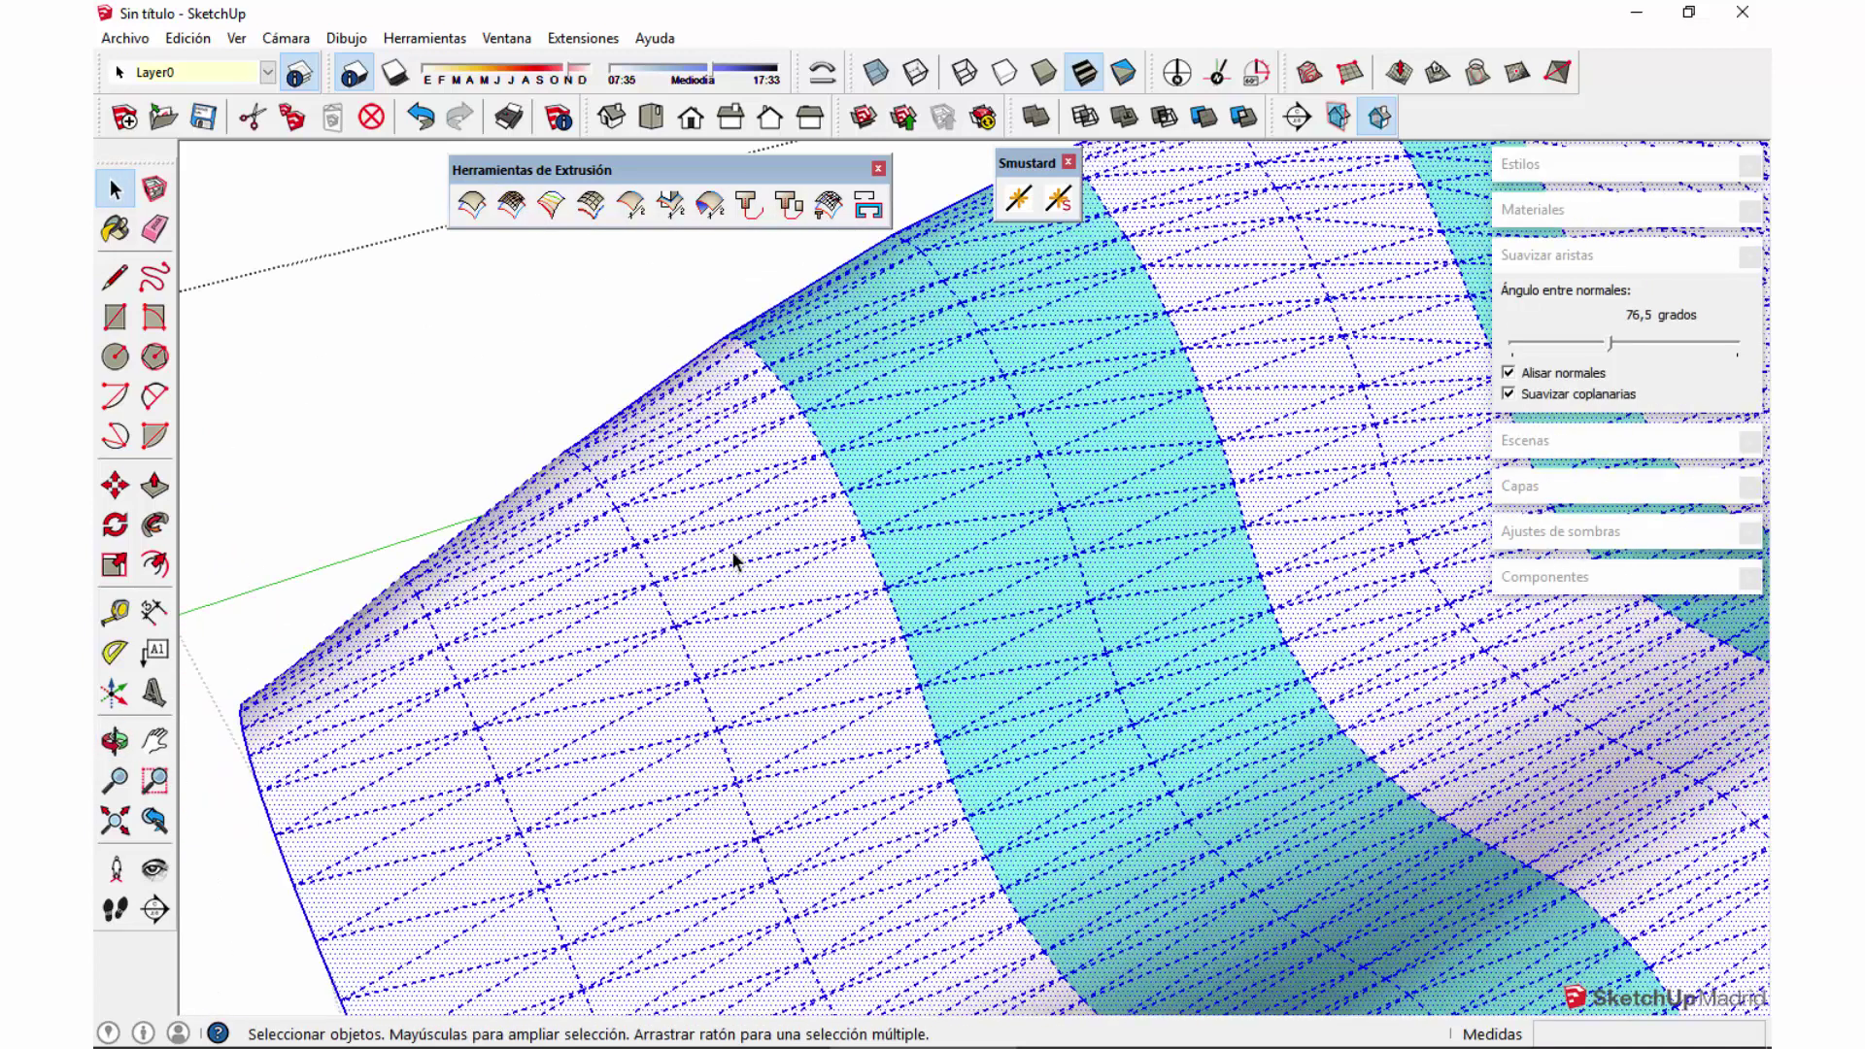
pyautogui.scroll(2, 853, 668)
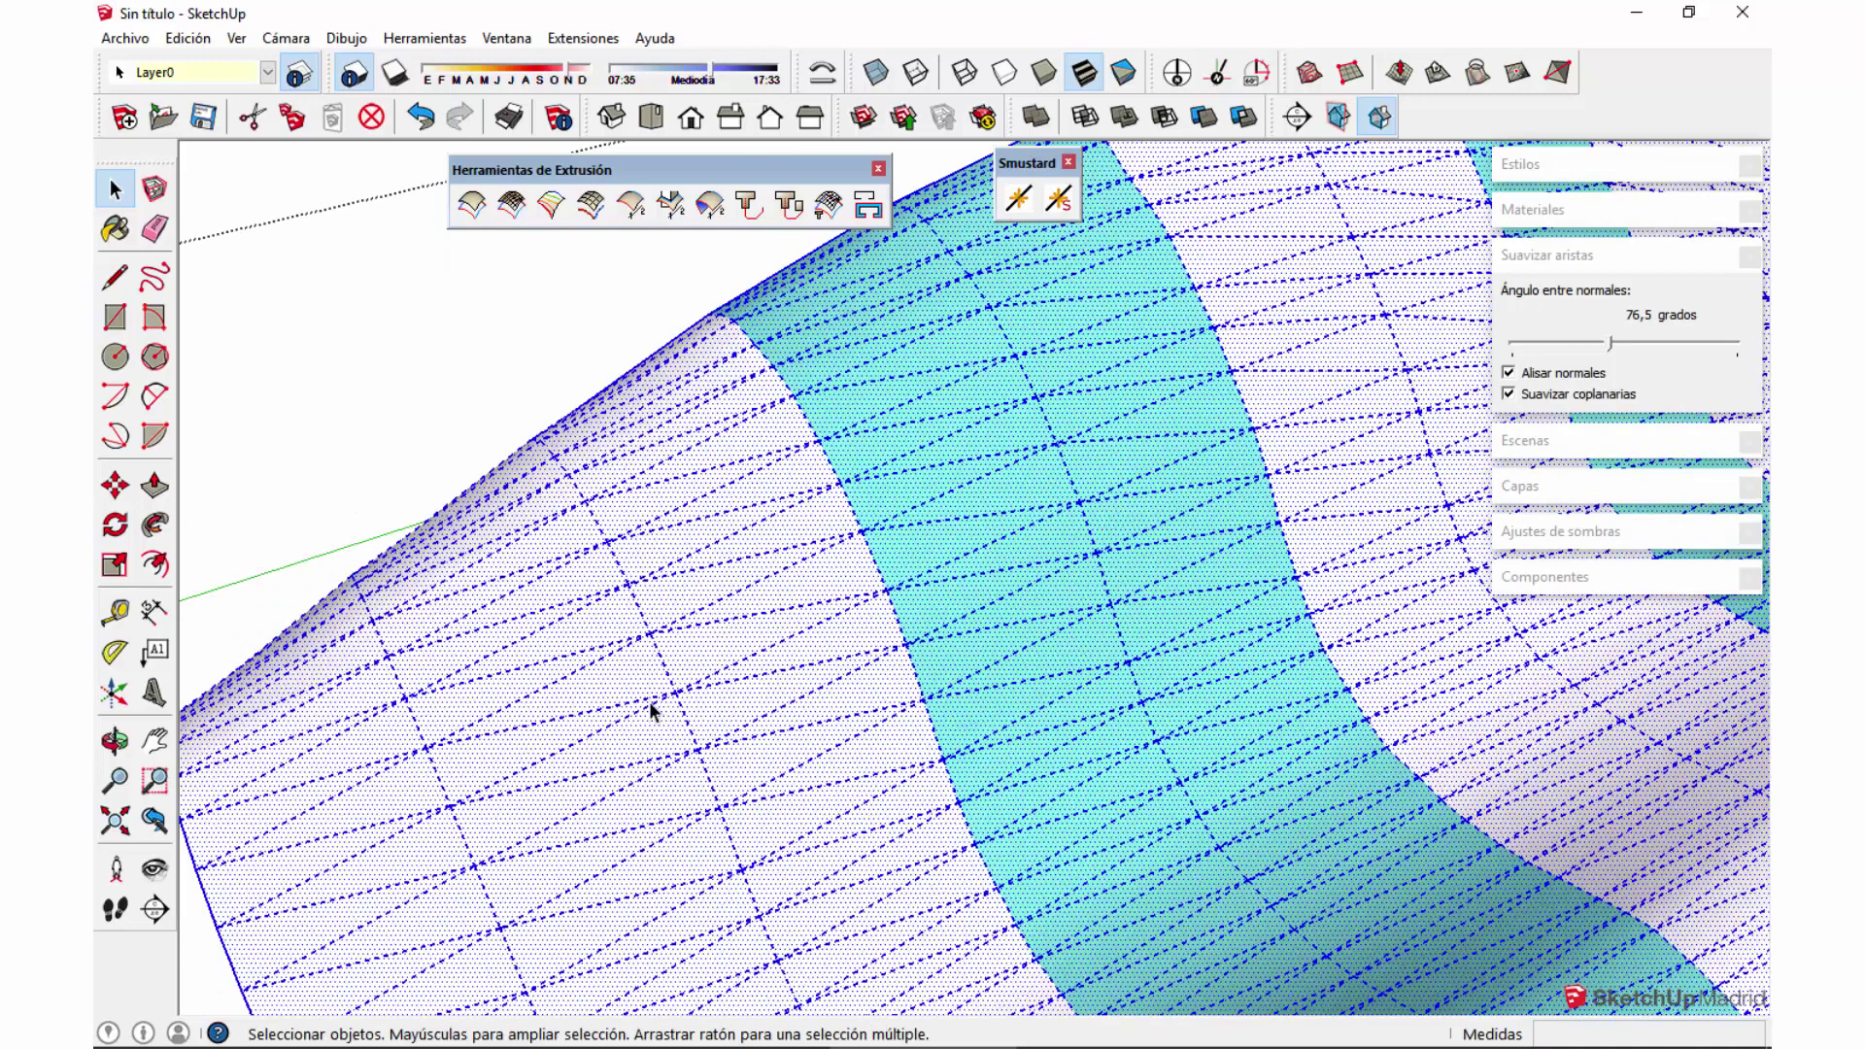
pyautogui.press('Escape')
pyautogui.click(638, 581)
pyautogui.scroll(-4, 791, 567)
pyautogui.moveTo(833, 708)
pyautogui.mouseDown(button='middle')
pyautogui.moveTo(1165, 595)
pyautogui.moveTo(894, 650)
pyautogui.mouseUp(button='middle')
pyautogui.scroll(3, 893, 650)
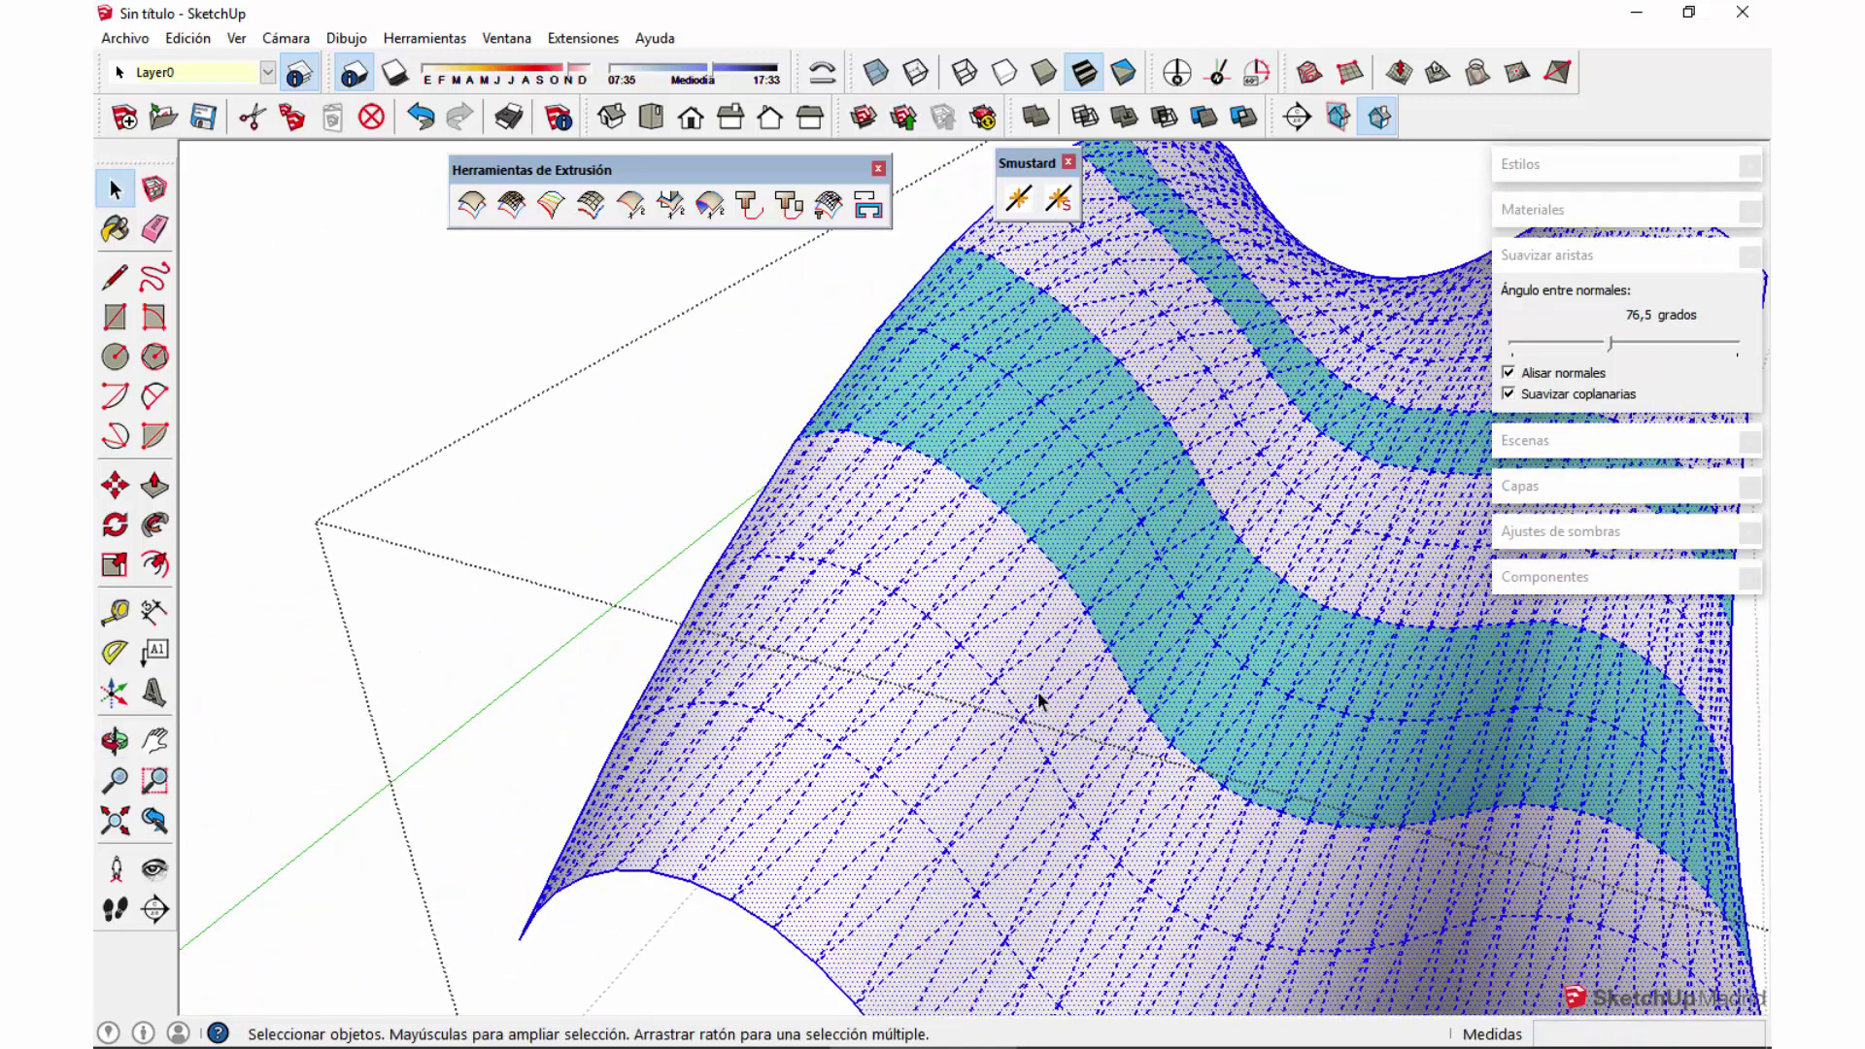
pyautogui.moveTo(1161, 625); pyautogui.dragTo(1257, 504, button='middle')
pyautogui.scroll(-6, 1257, 504)
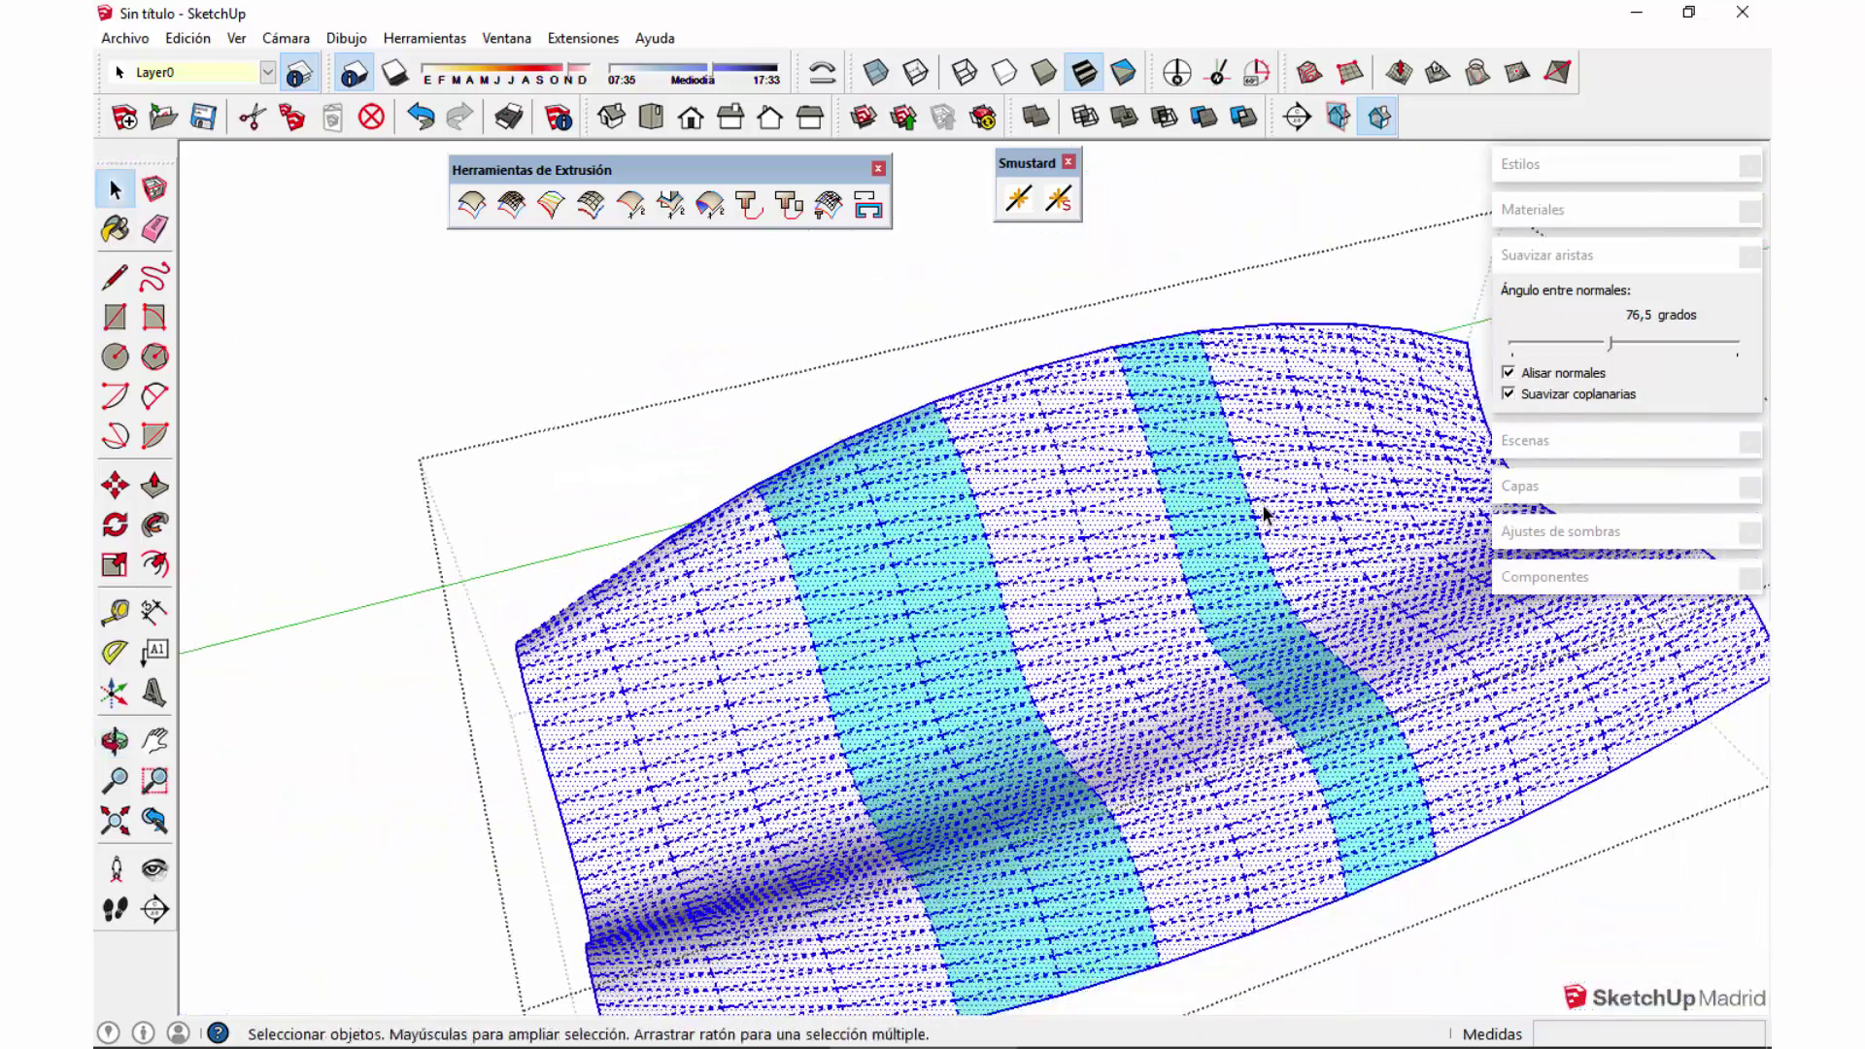
pyautogui.click(1286, 746)
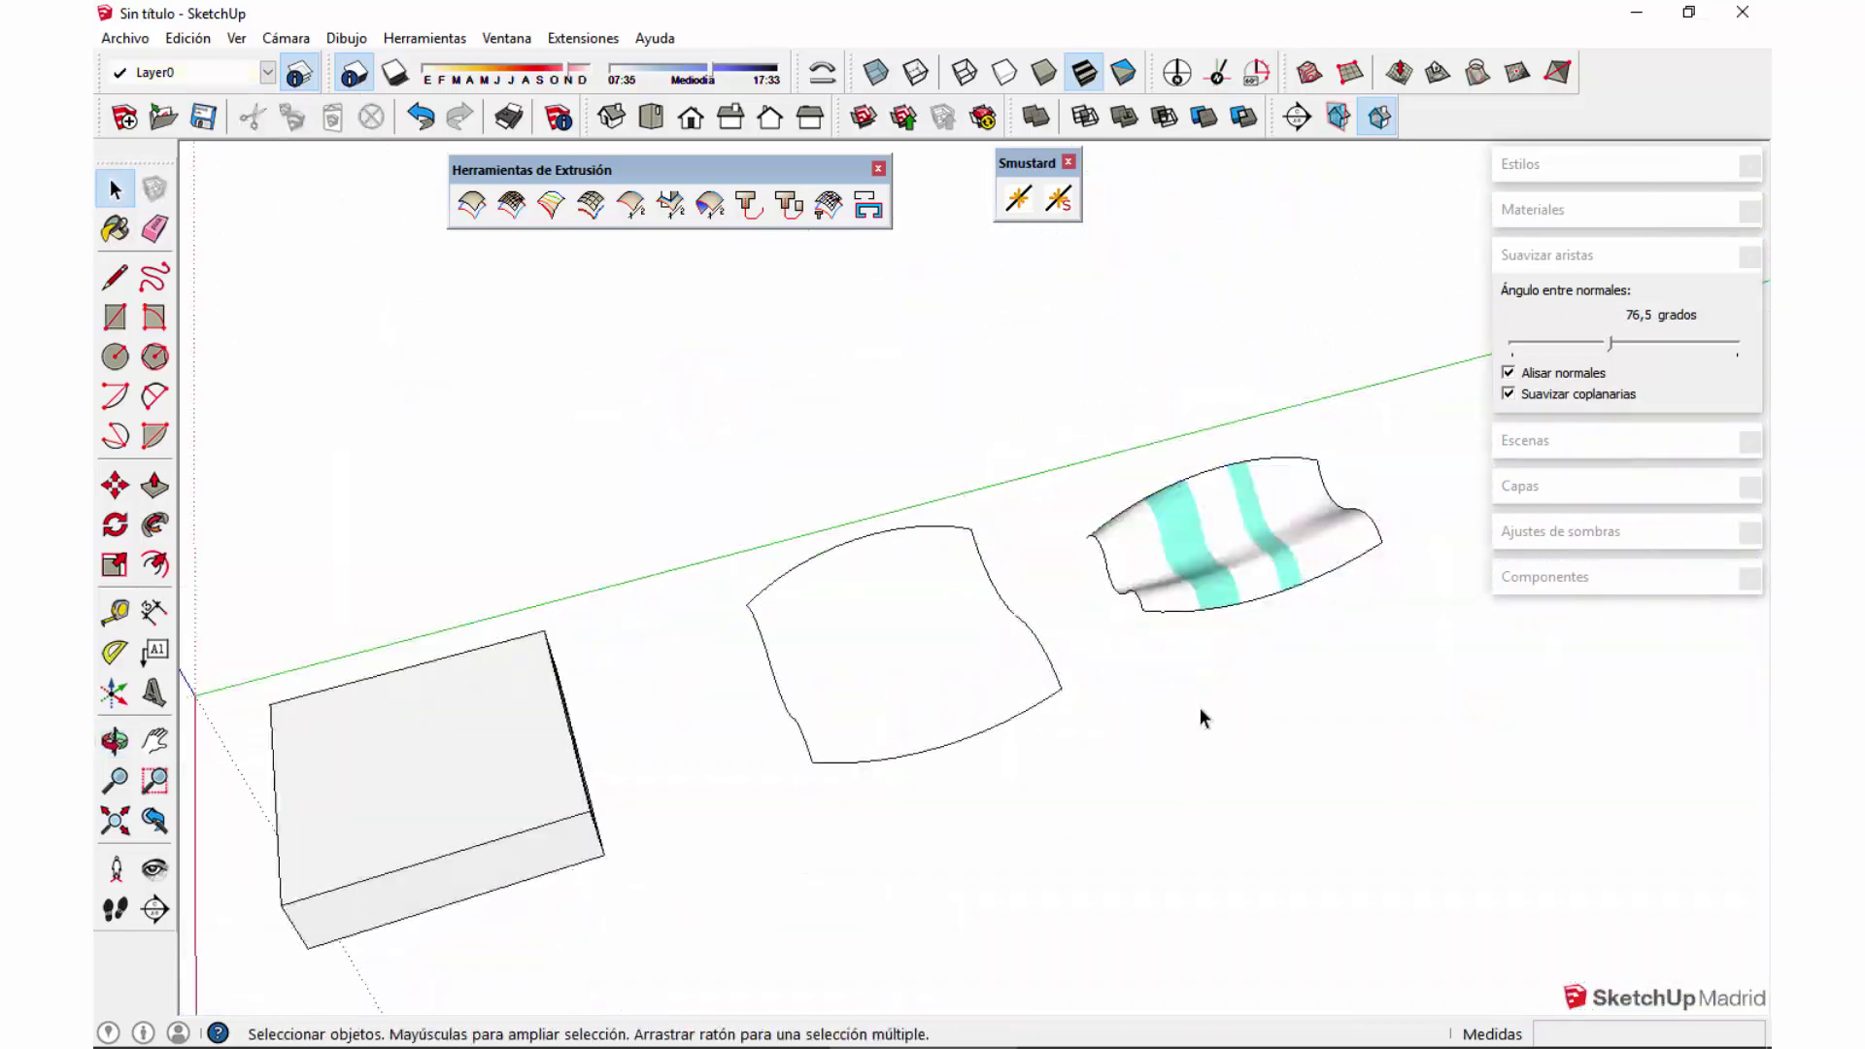
# Step: Select all the connected curves of the closed loop between the block and the striped mesh
pyautogui.moveTo(1020, 699)
pyautogui.mouseDown(button='middle')
pyautogui.moveTo(1326, 535)
pyautogui.moveTo(1010, 725)
pyautogui.mouseUp(button='middle')
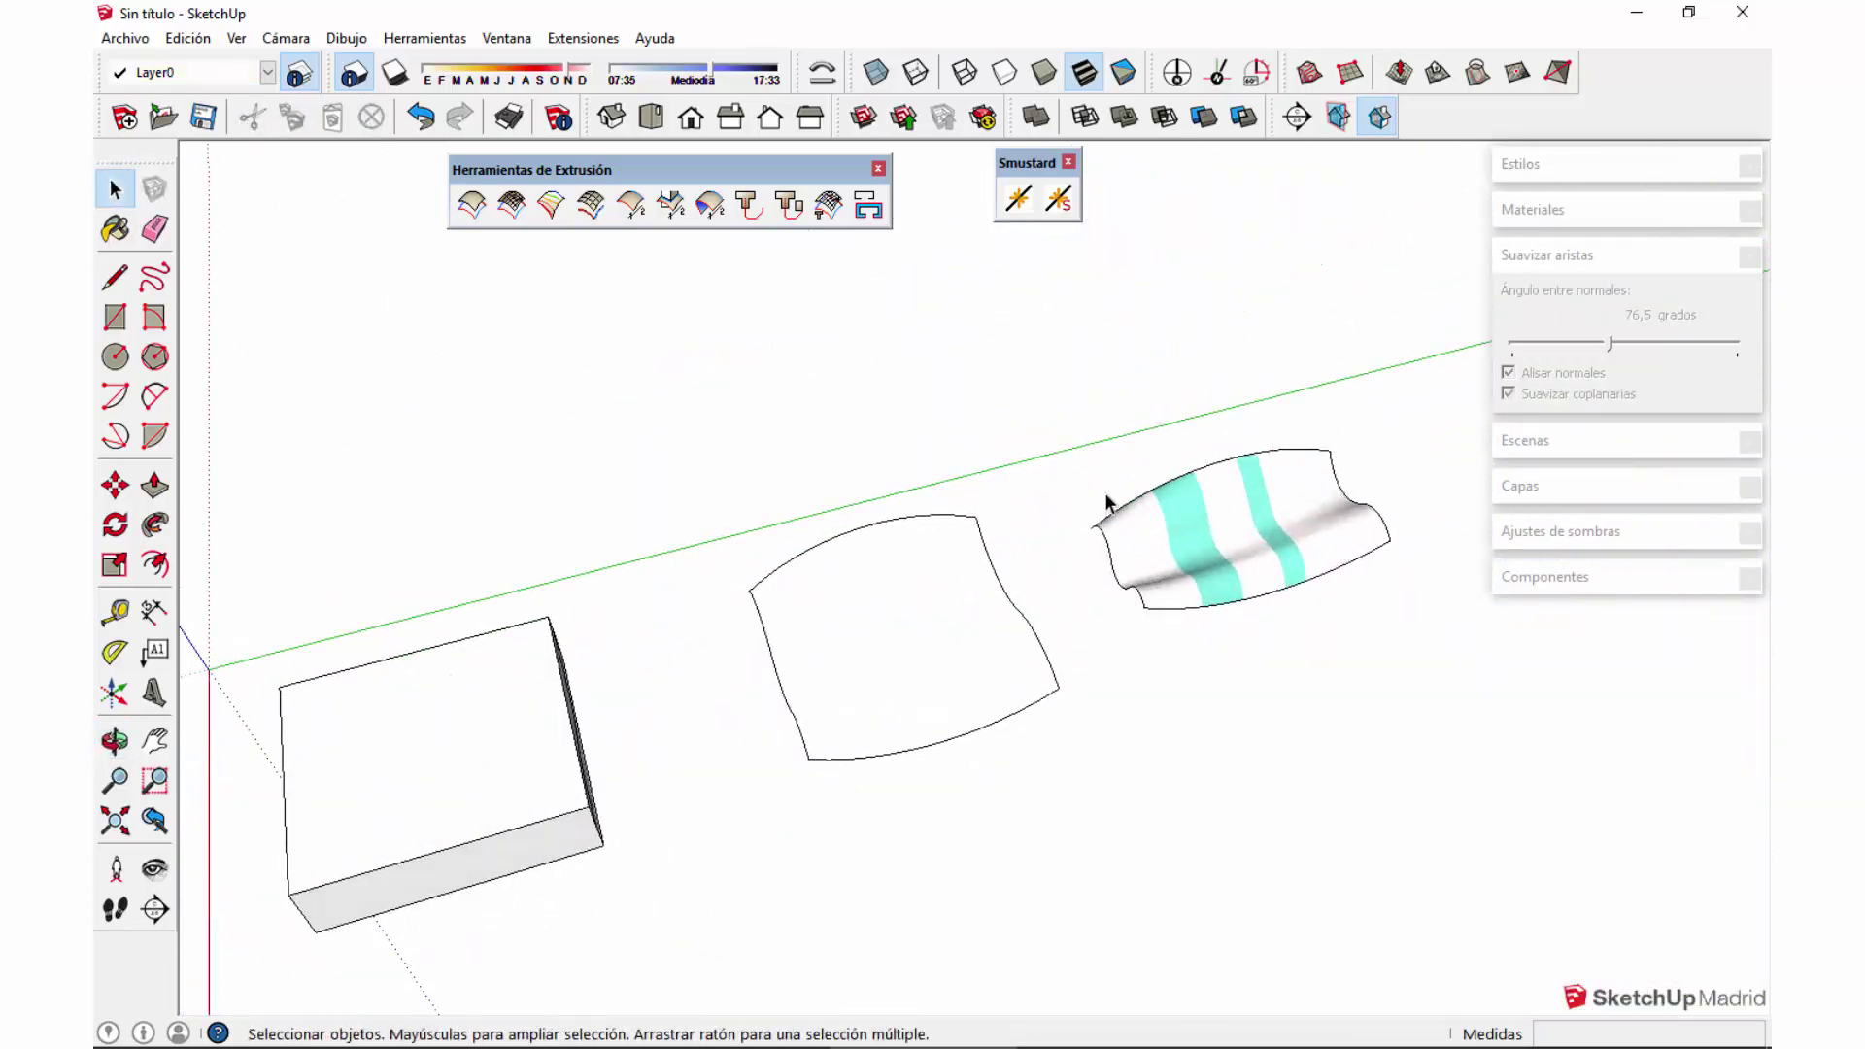
pyautogui.click(1226, 530)
pyautogui.scroll(5, 1076, 503)
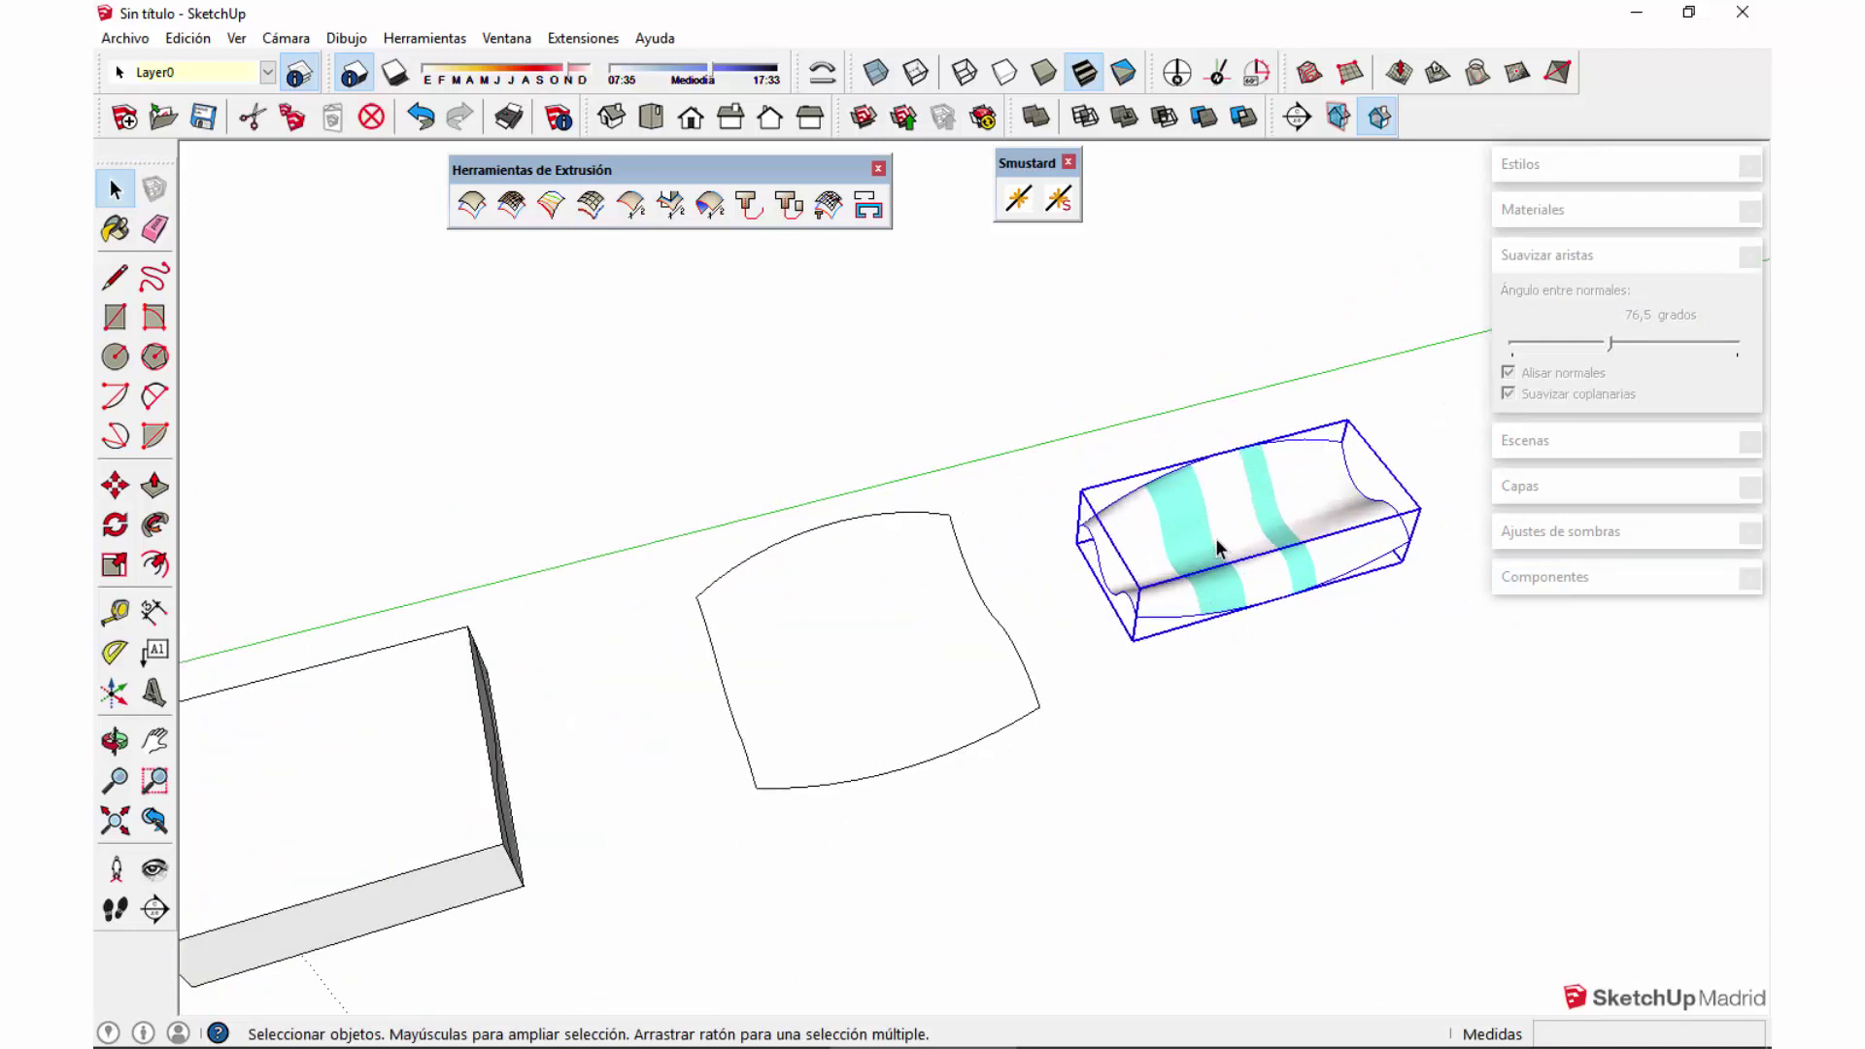
pyautogui.scroll(-2, 1183, 503)
pyautogui.moveTo(1255, 562); pyautogui.dragTo(1121, 422, button='middle')
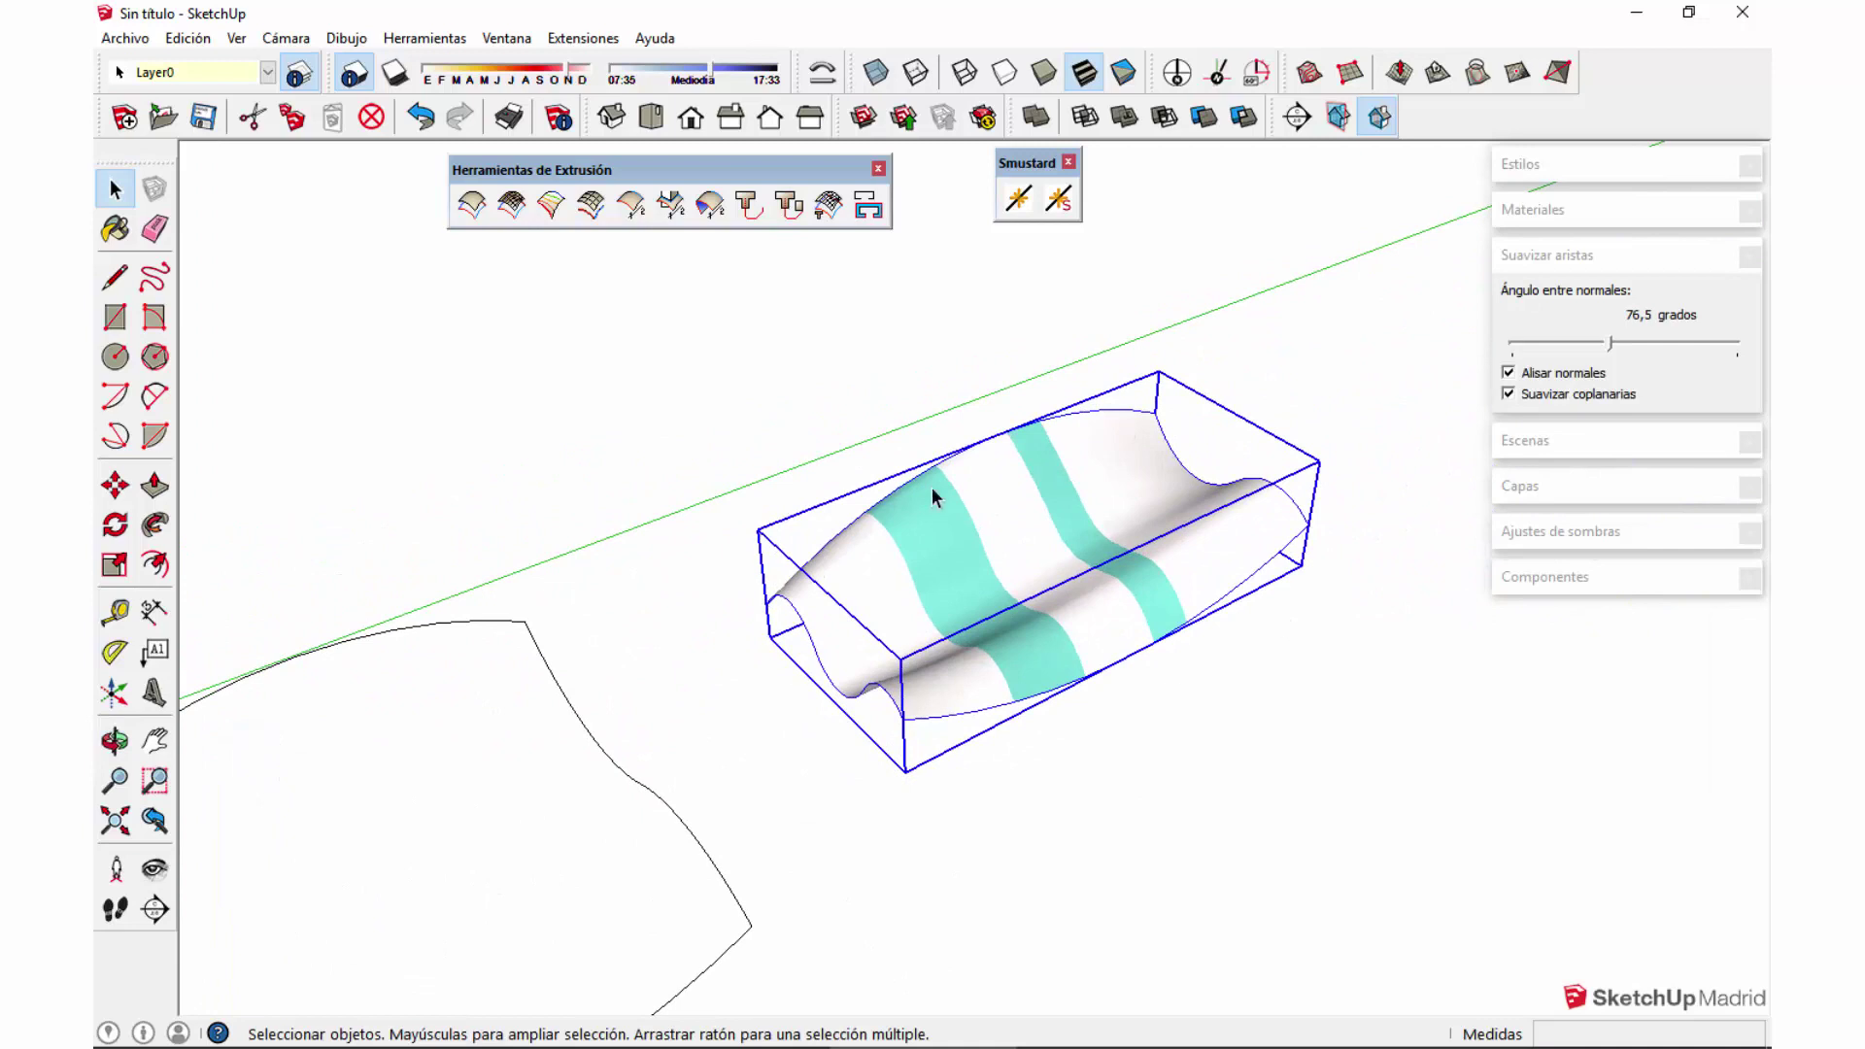
pyautogui.scroll(-2, 1000, 544)
pyautogui.moveTo(1000, 544); pyautogui.dragTo(876, 531, button='middle')
pyautogui.doubleClick(1080, 574)
pyautogui.moveTo(664, 392); pyautogui.dragTo(647, 725, button='middle')
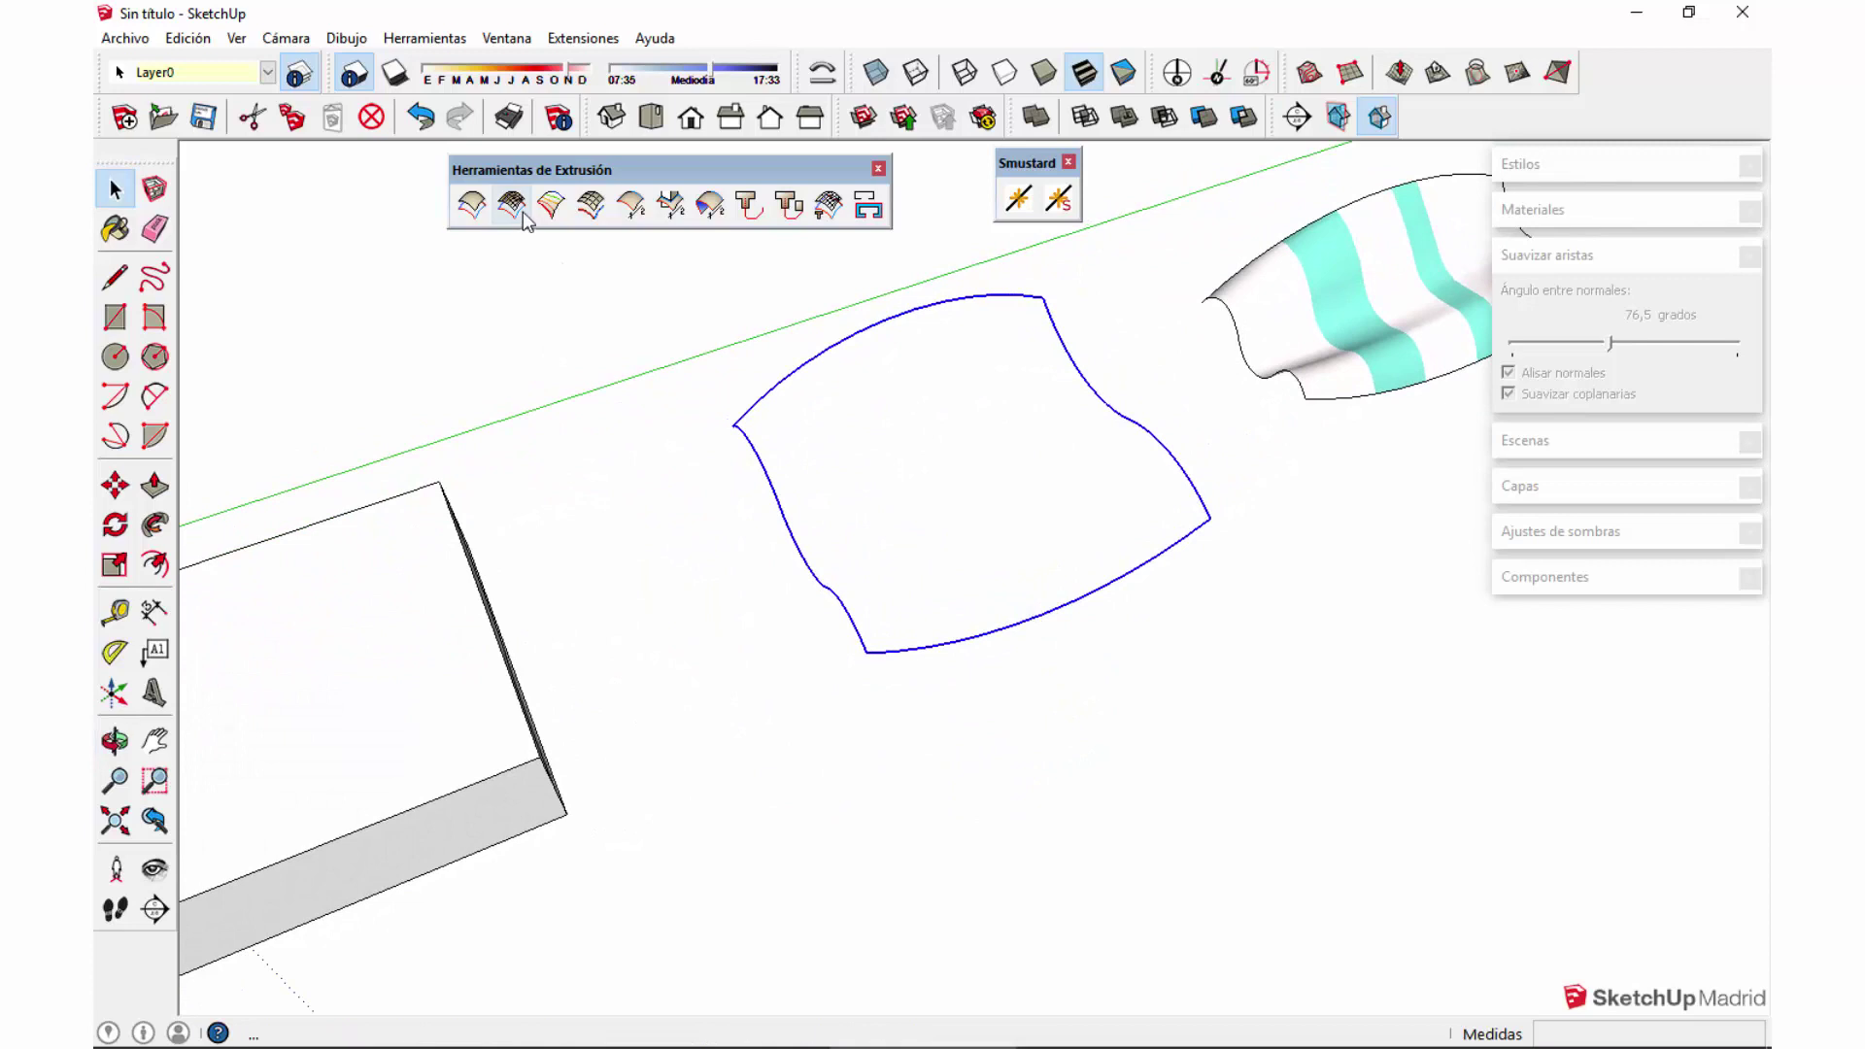
# Step: Start the rails-to-lattice extrusion using the loop's two wavy curves as profile and melding profile and its two arched curves as rails
pyautogui.click(637, 579)
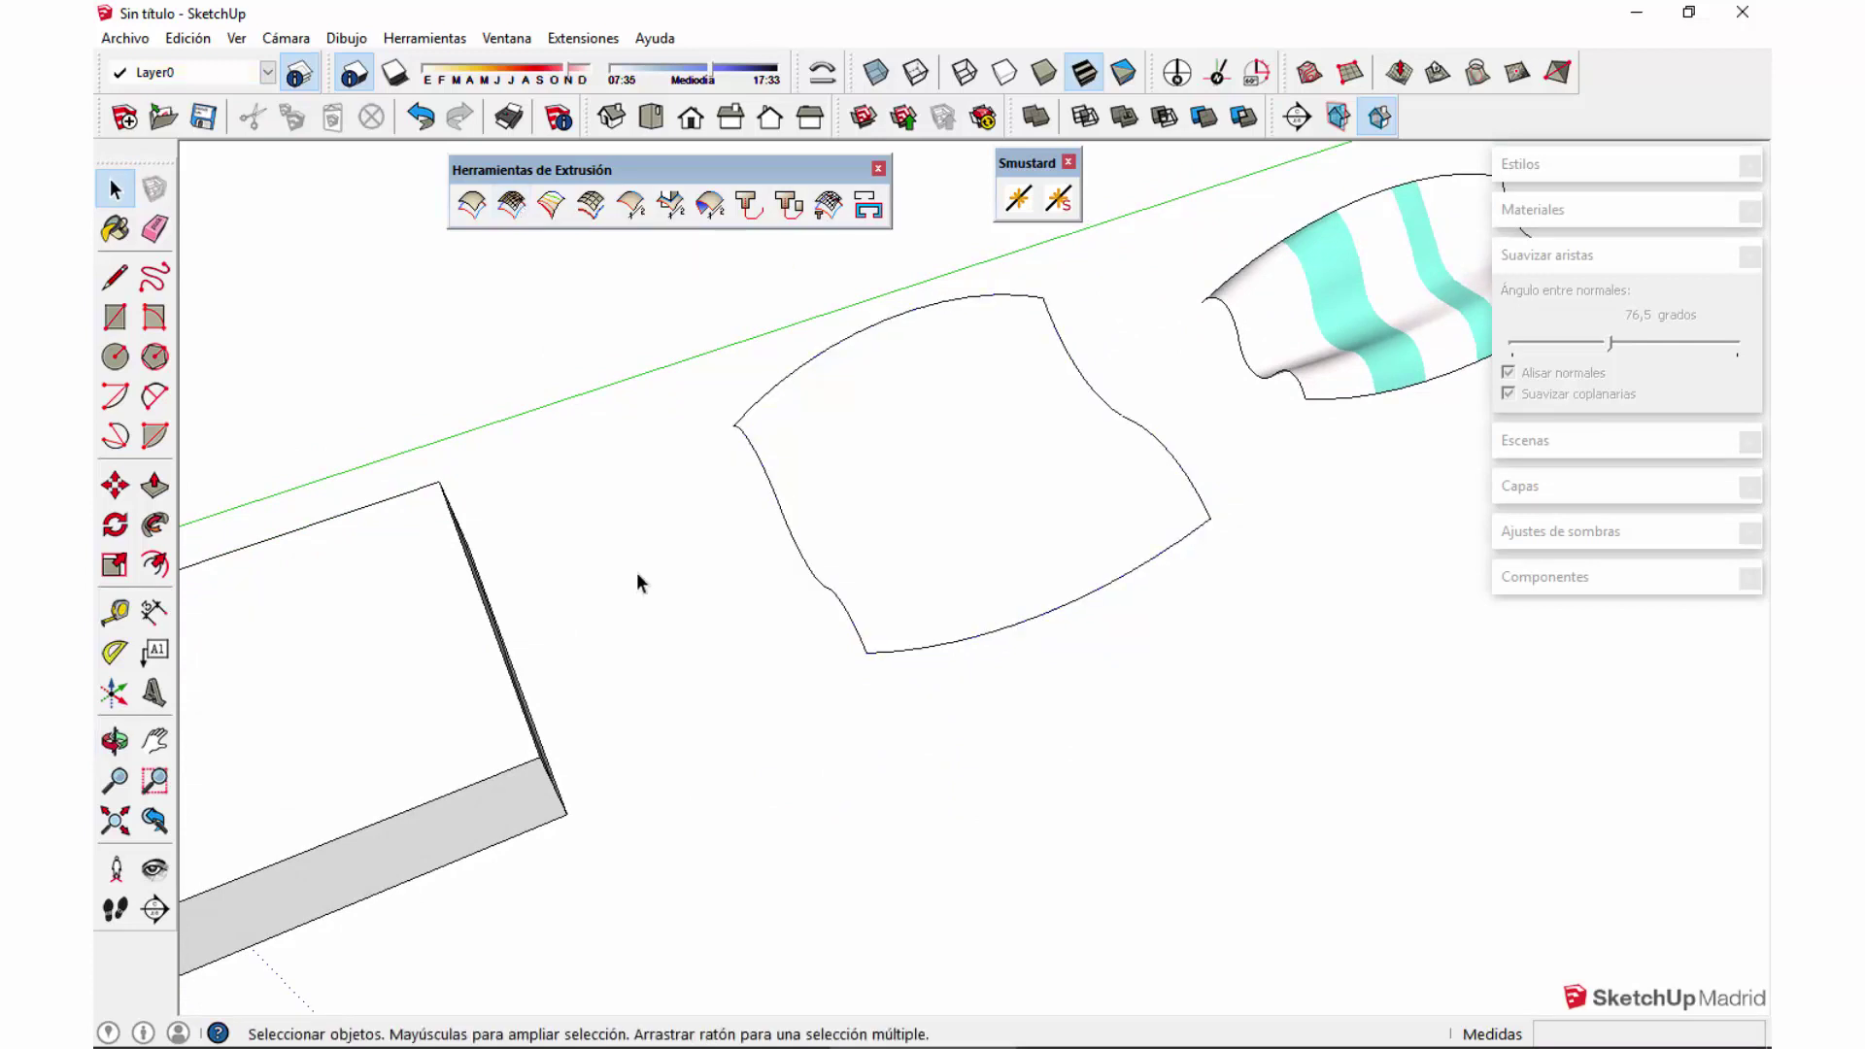
pyautogui.click(515, 208)
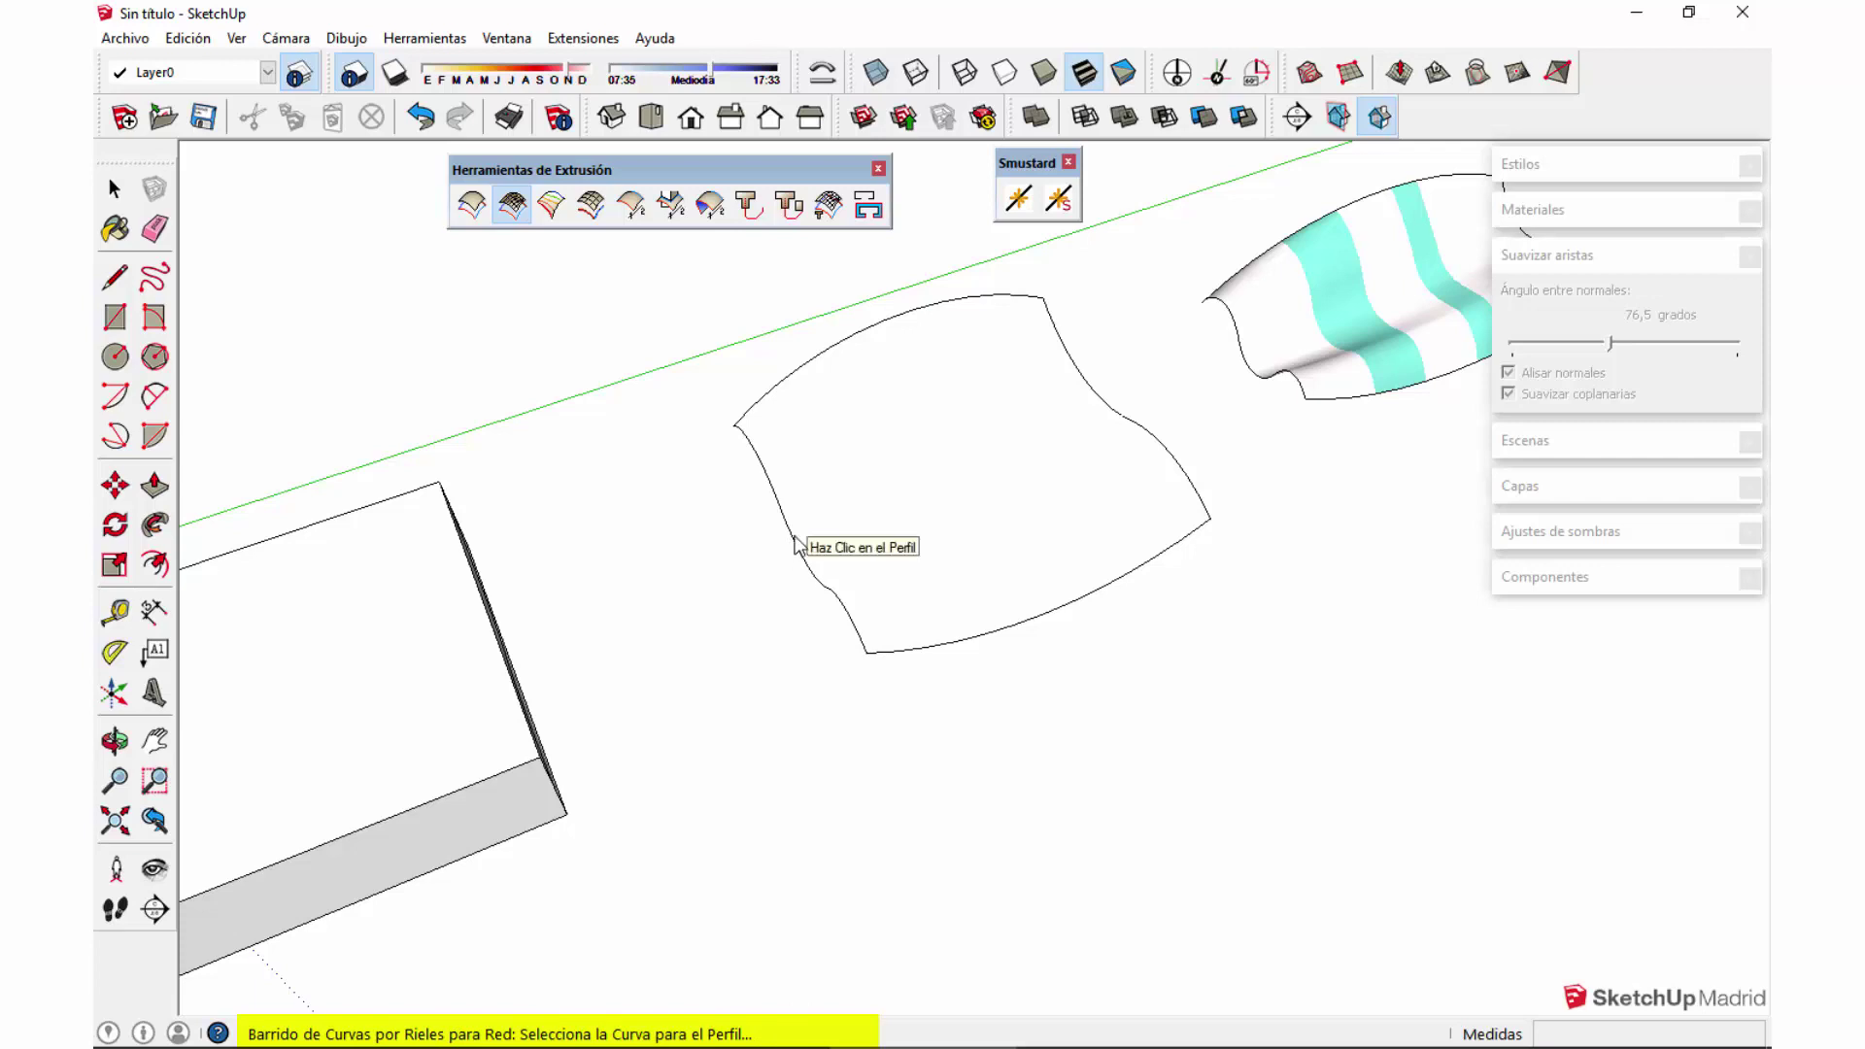
pyautogui.click(791, 537)
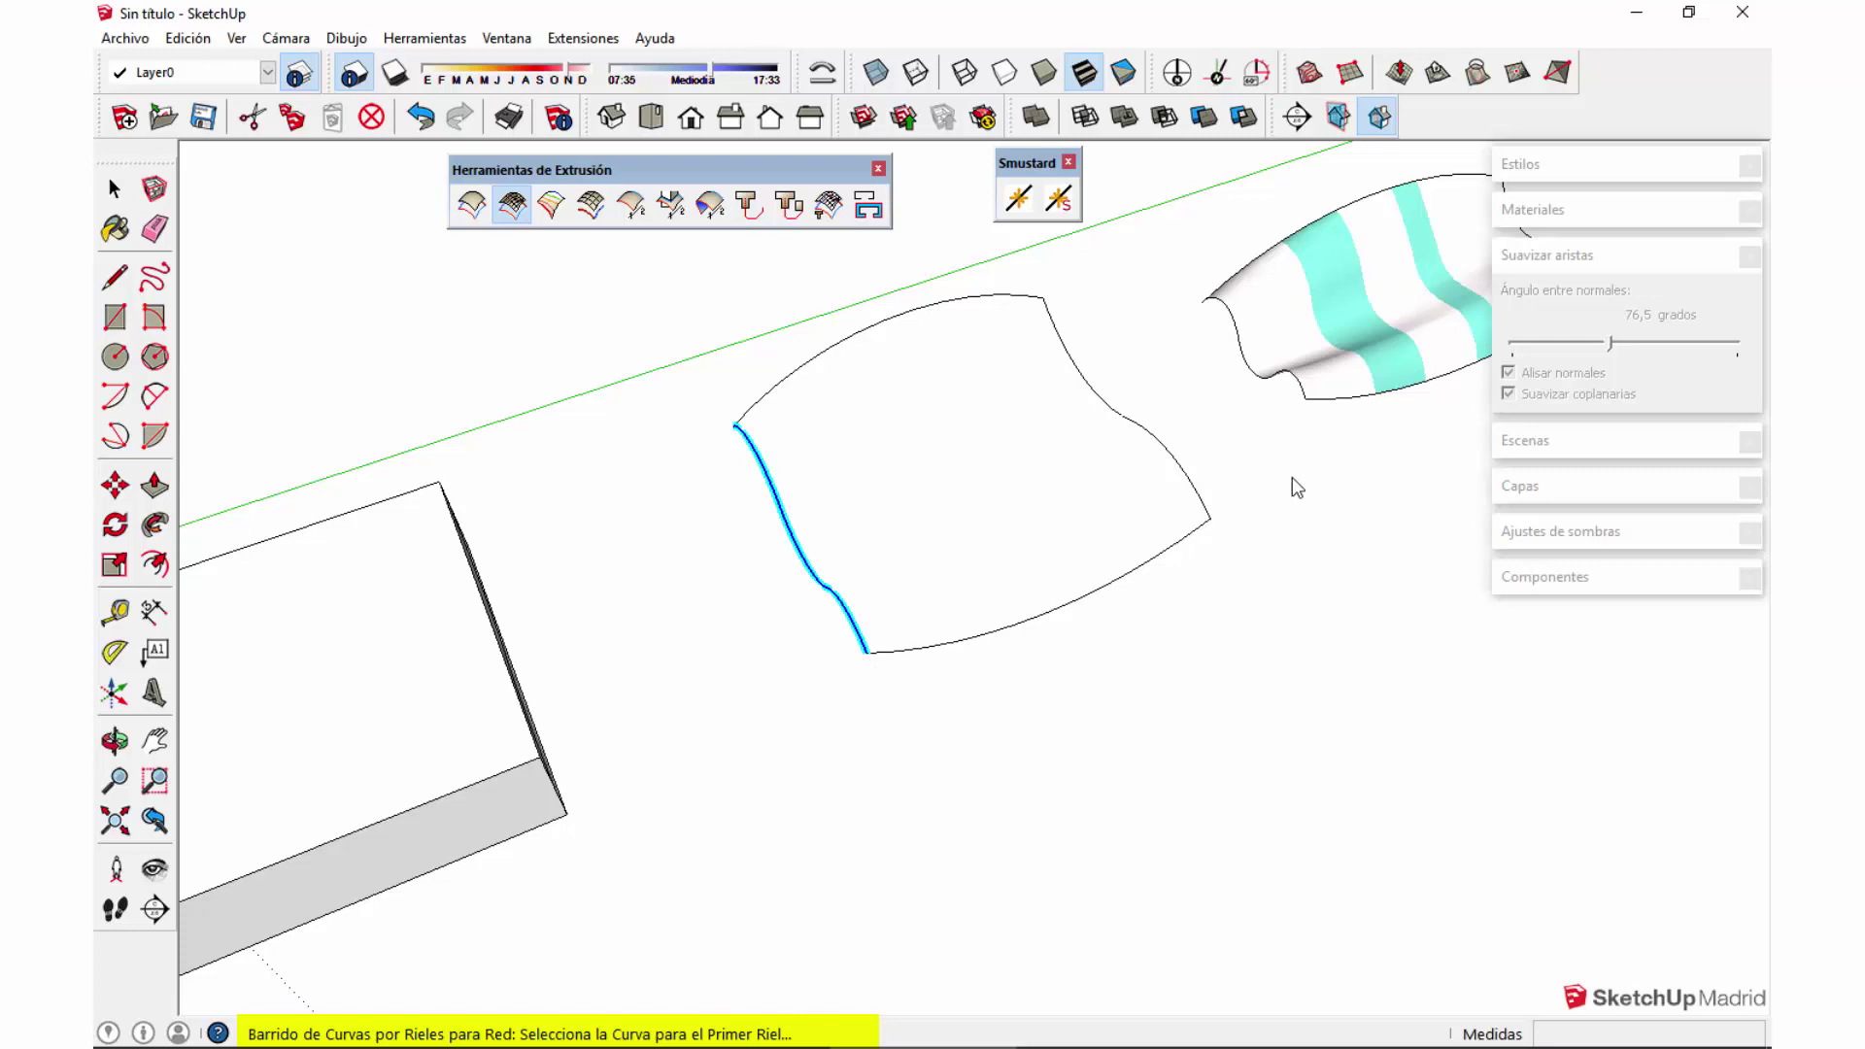
pyautogui.click(1115, 594)
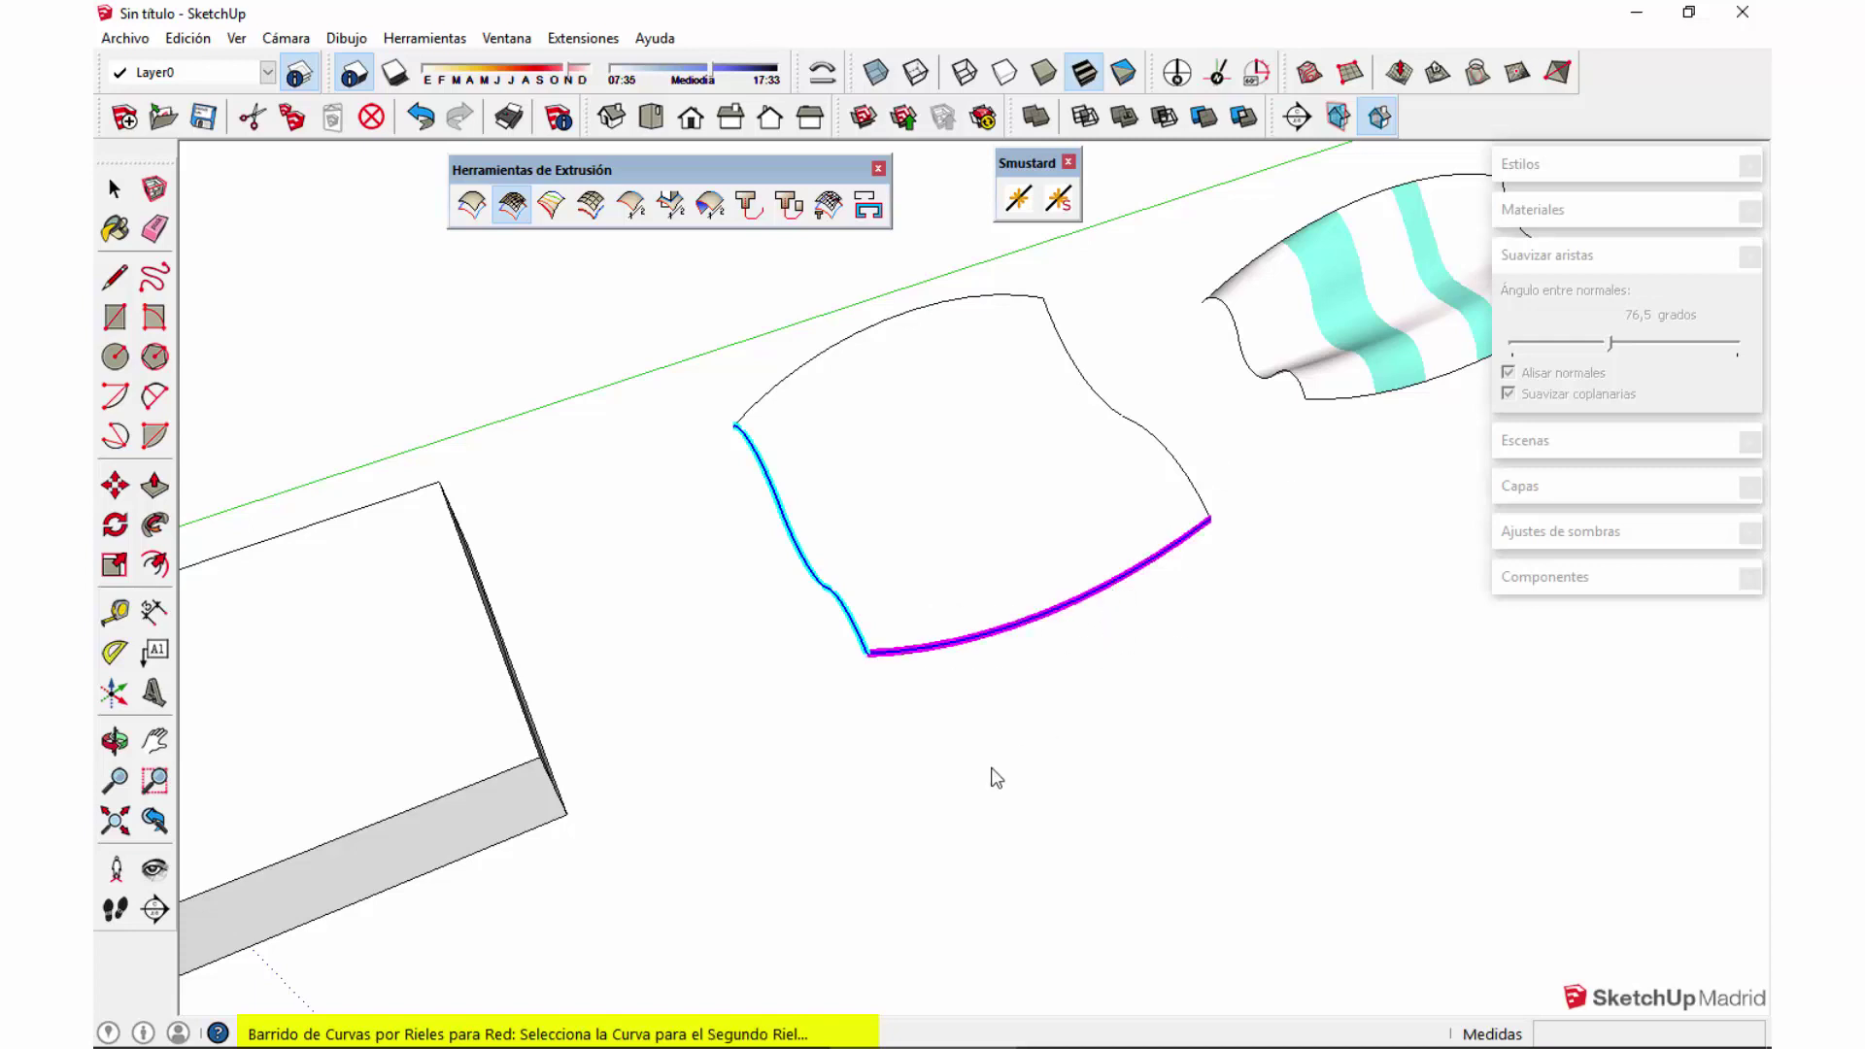
pyautogui.click(819, 368)
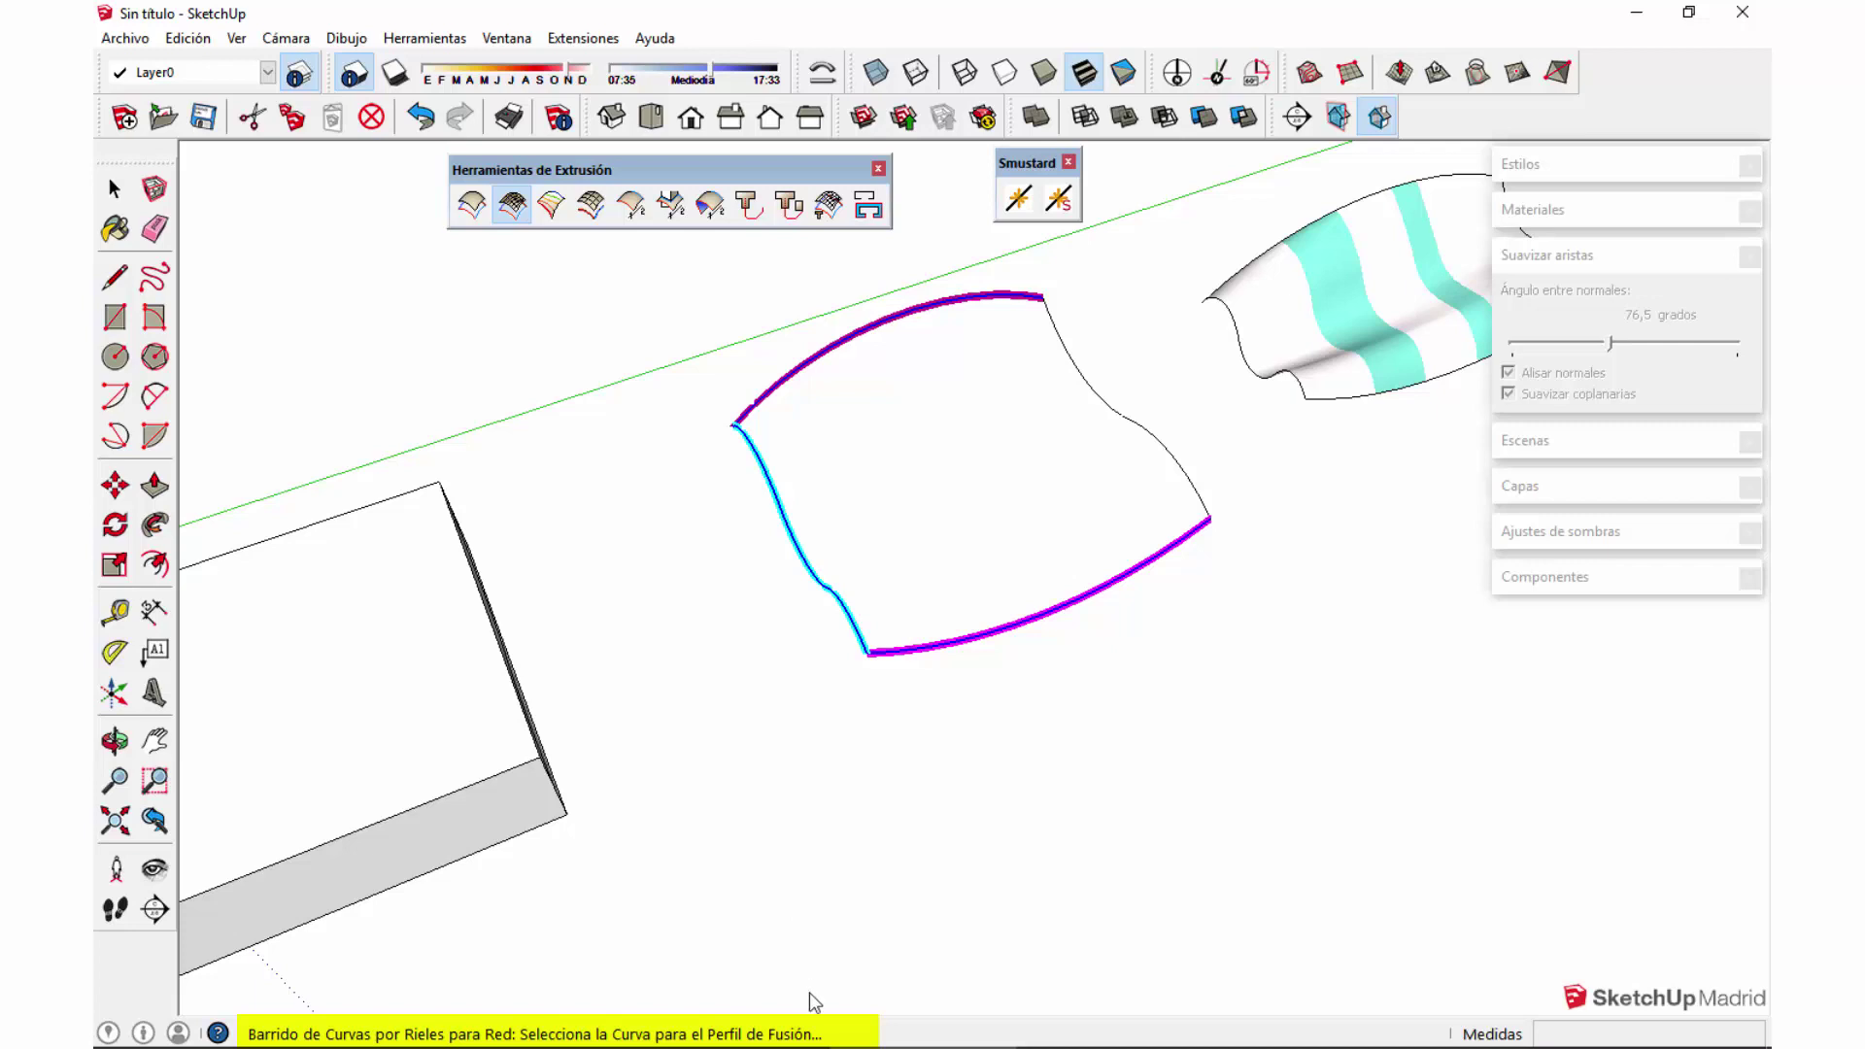
pyautogui.click(1182, 474)
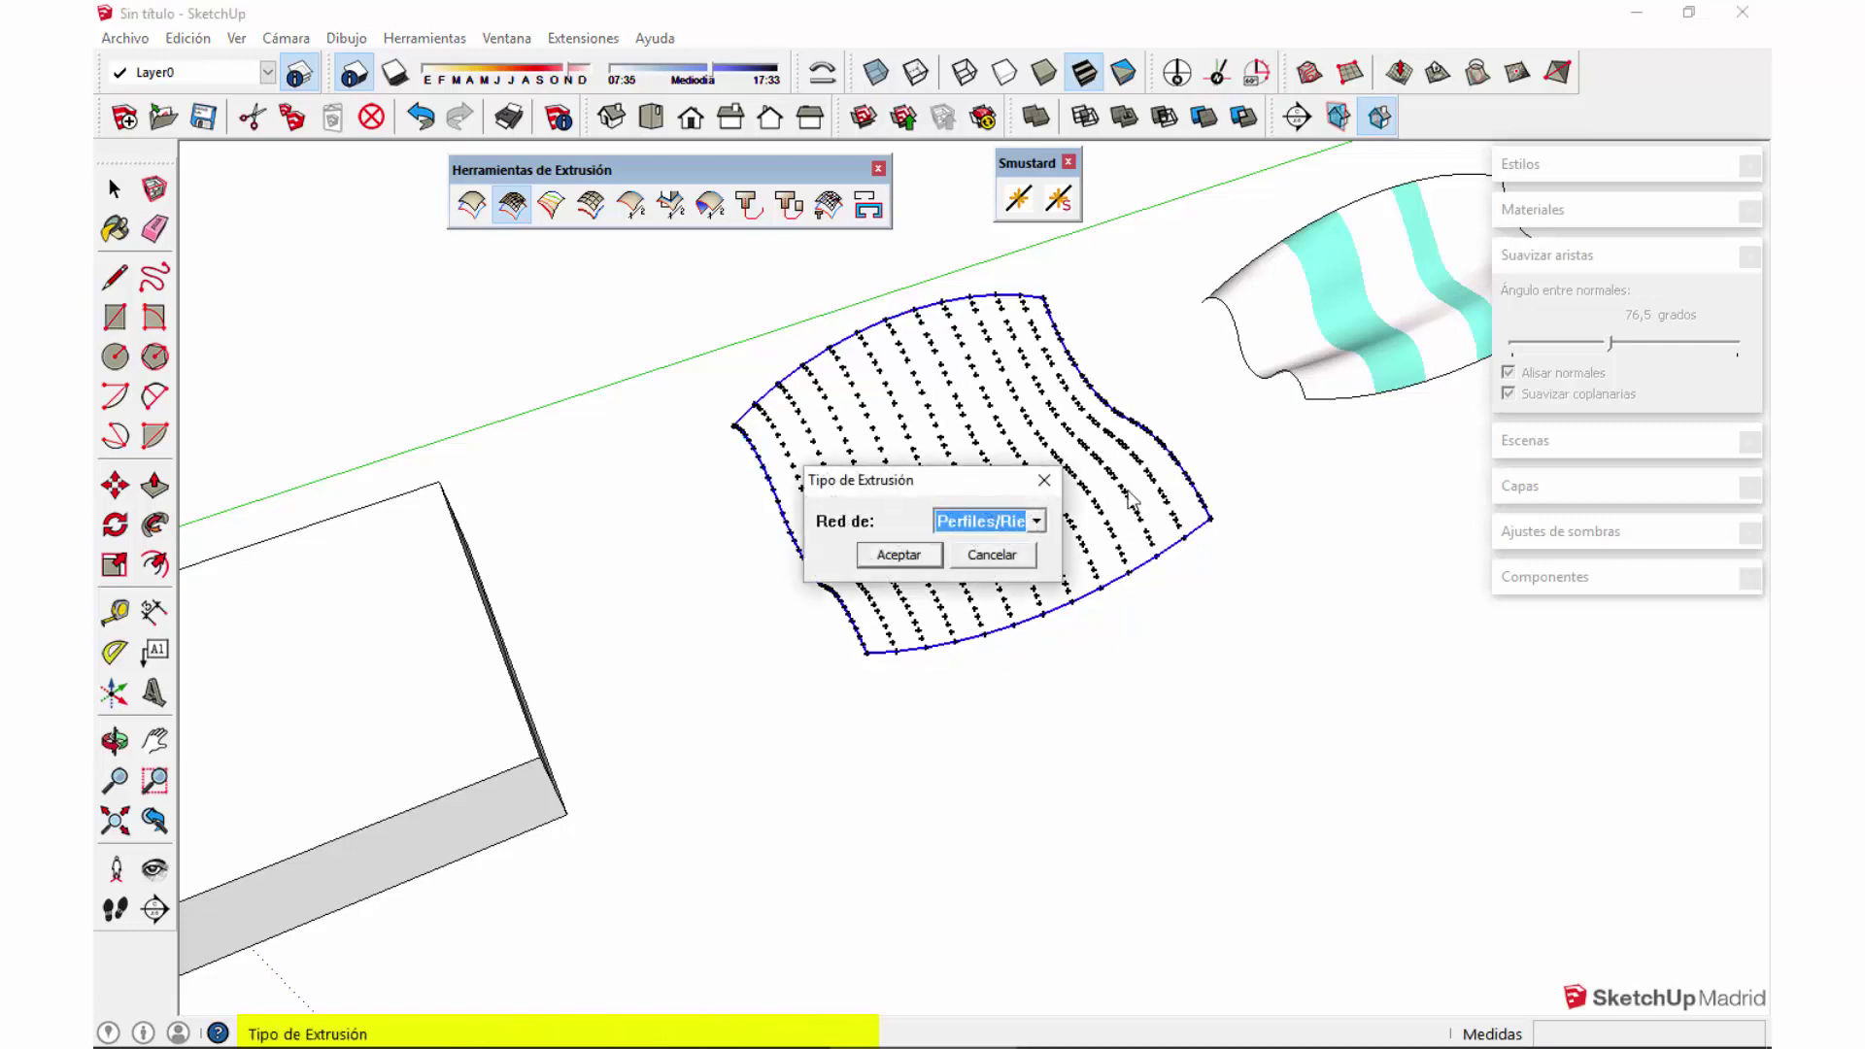
# Step: Set the lattice extrusion type to Perfiles/Rieles and accept it
pyautogui.moveTo(930, 469); pyautogui.dragTo(592, 440)
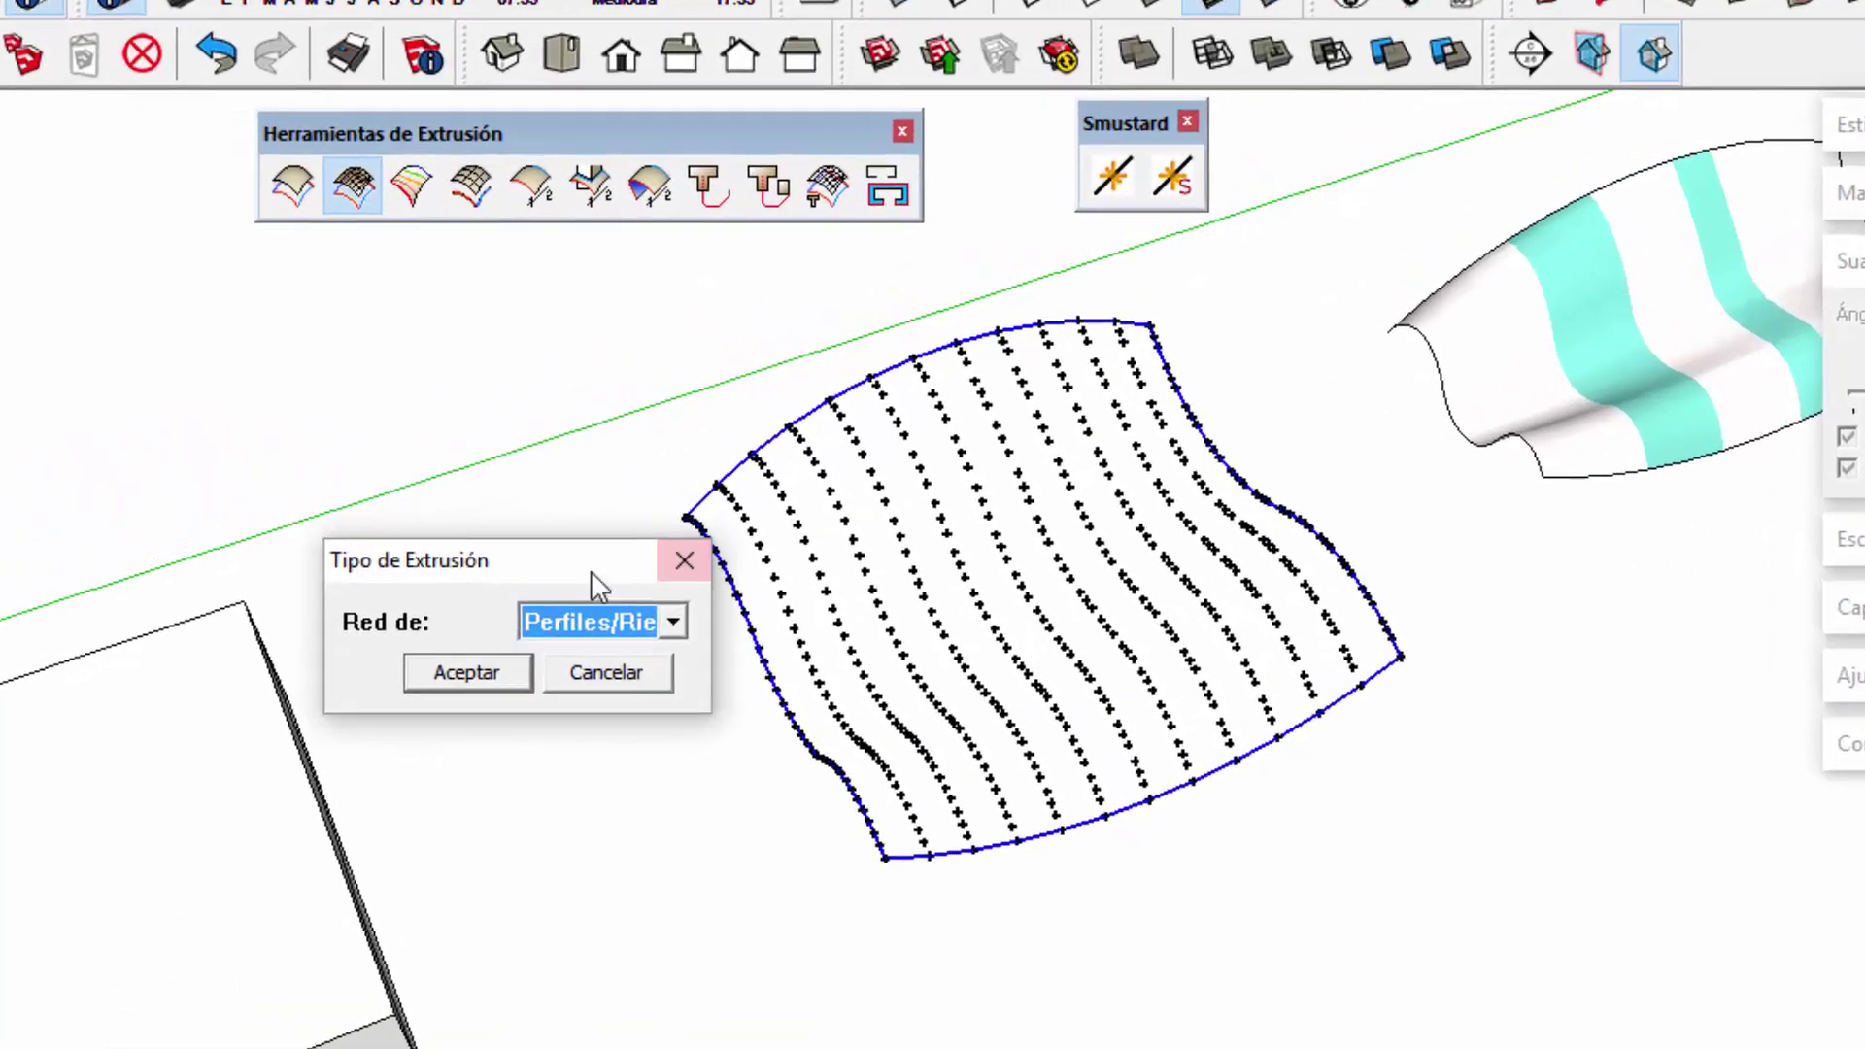
pyautogui.click(630, 627)
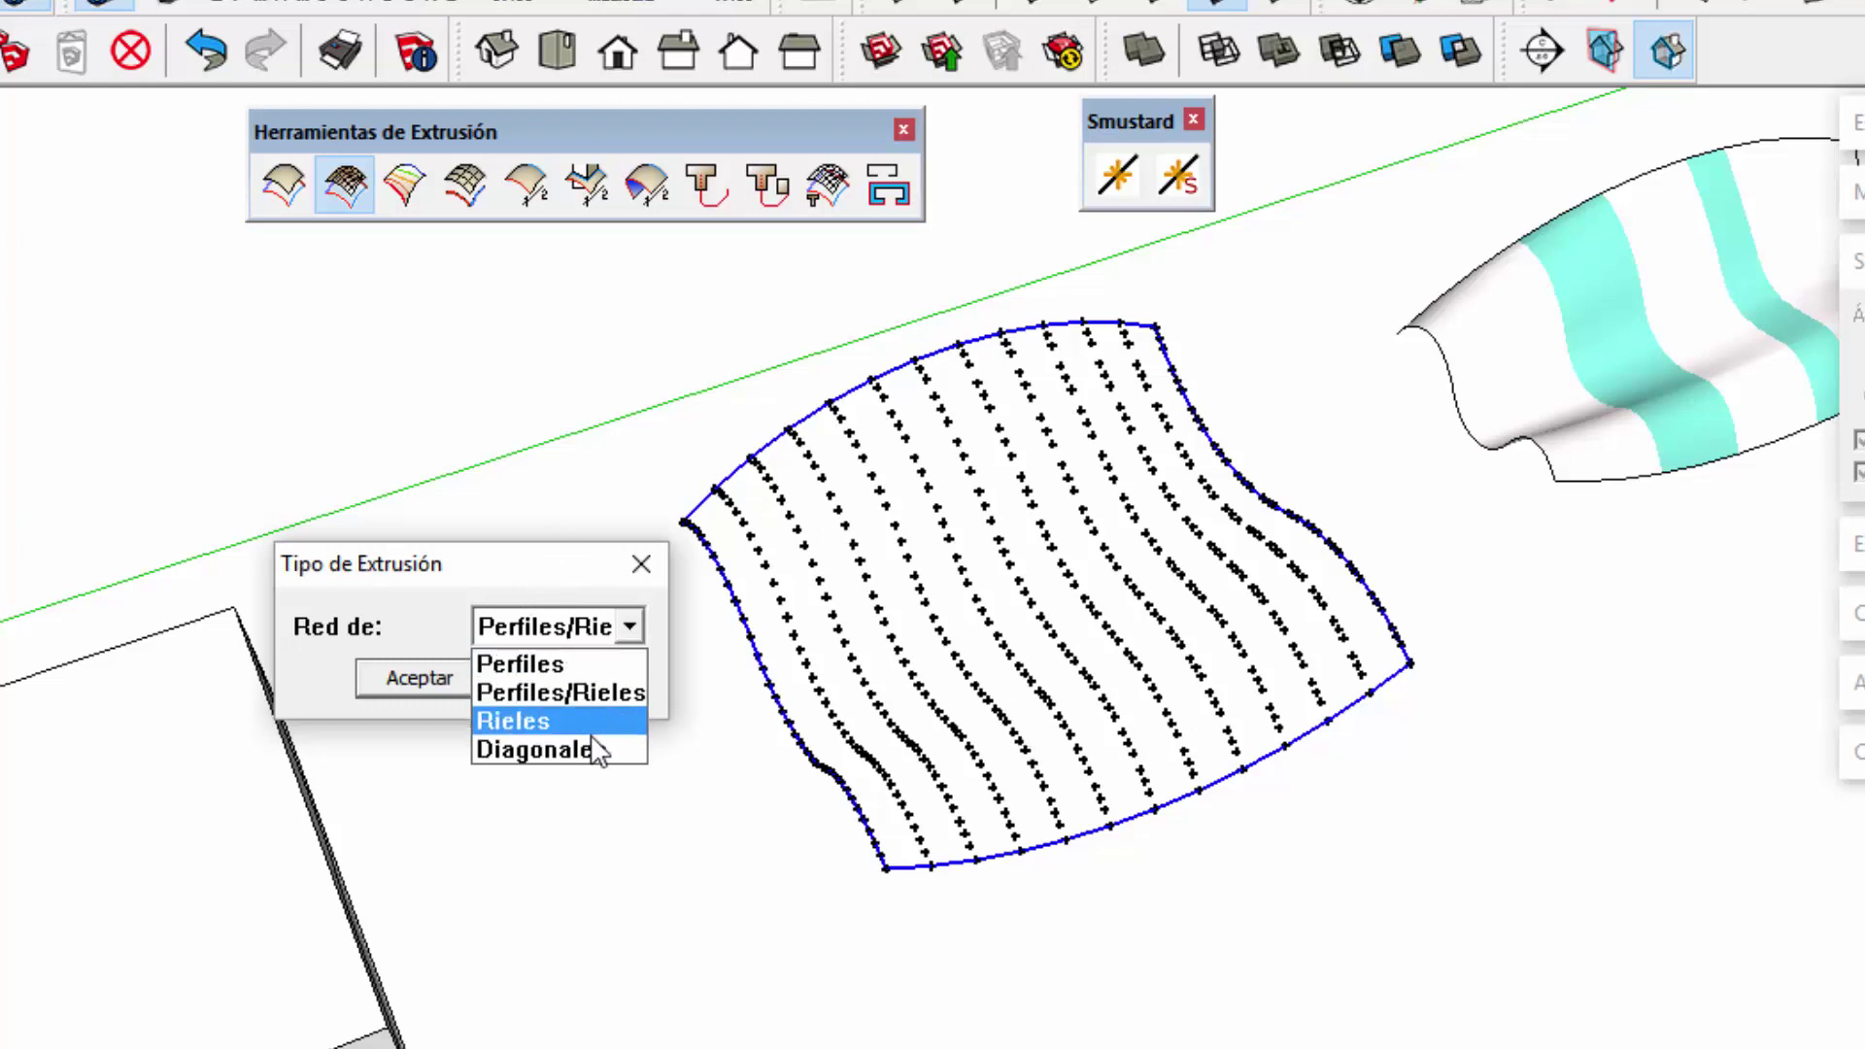
pyautogui.click(625, 627)
pyautogui.click(625, 631)
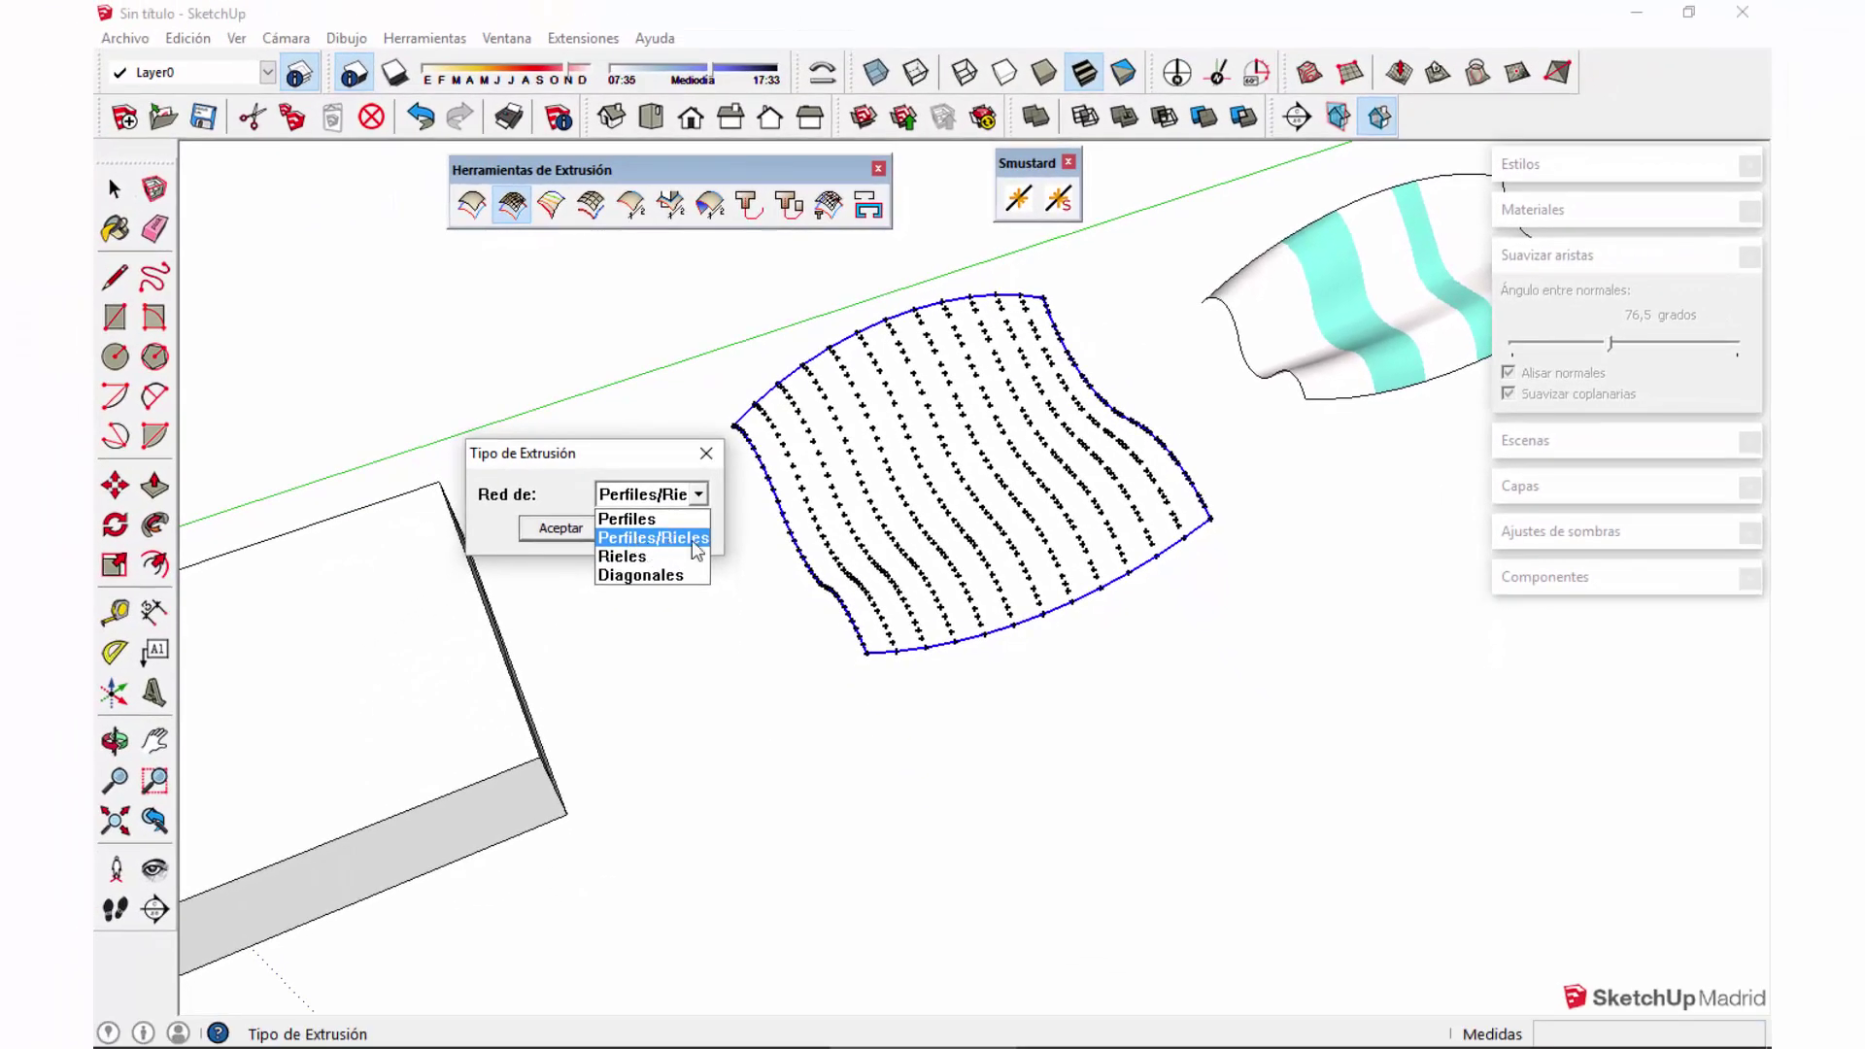
pyautogui.click(695, 538)
pyautogui.click(560, 527)
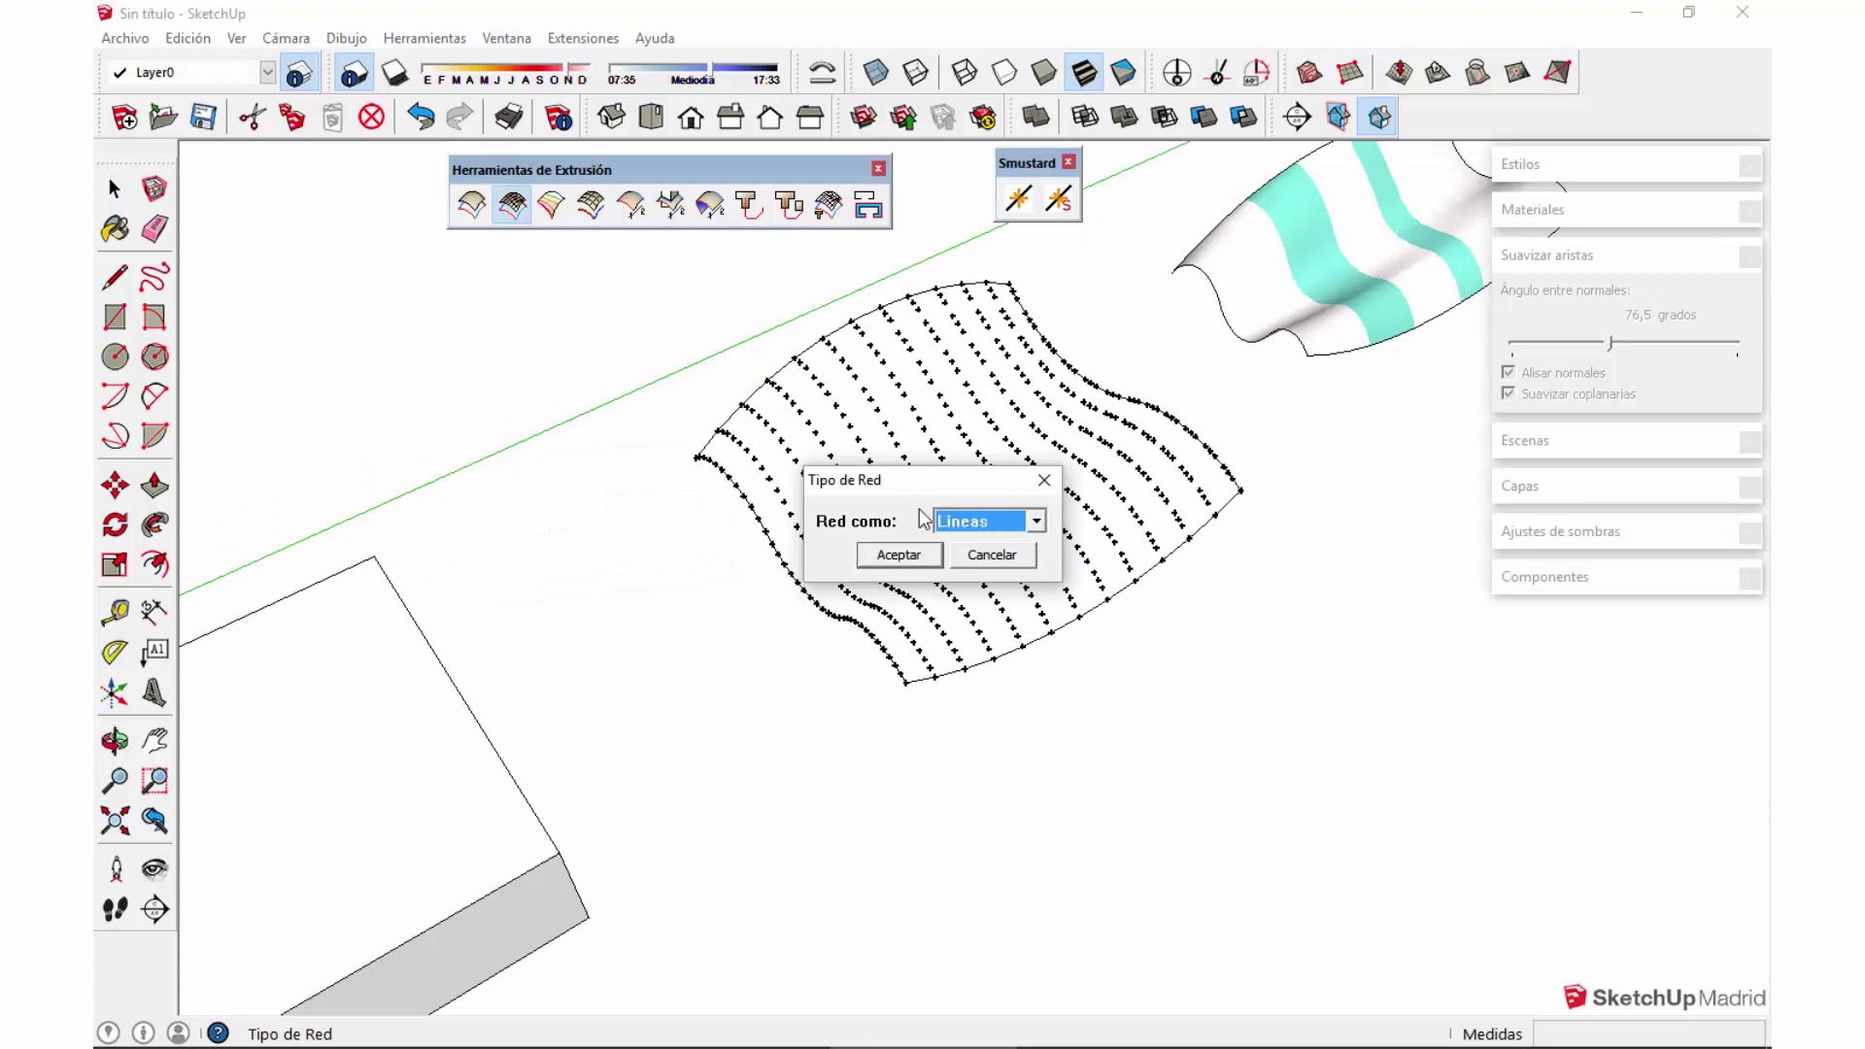
# Step: Generate the lattice as 3D without reversing its faces
pyautogui.click(1036, 521)
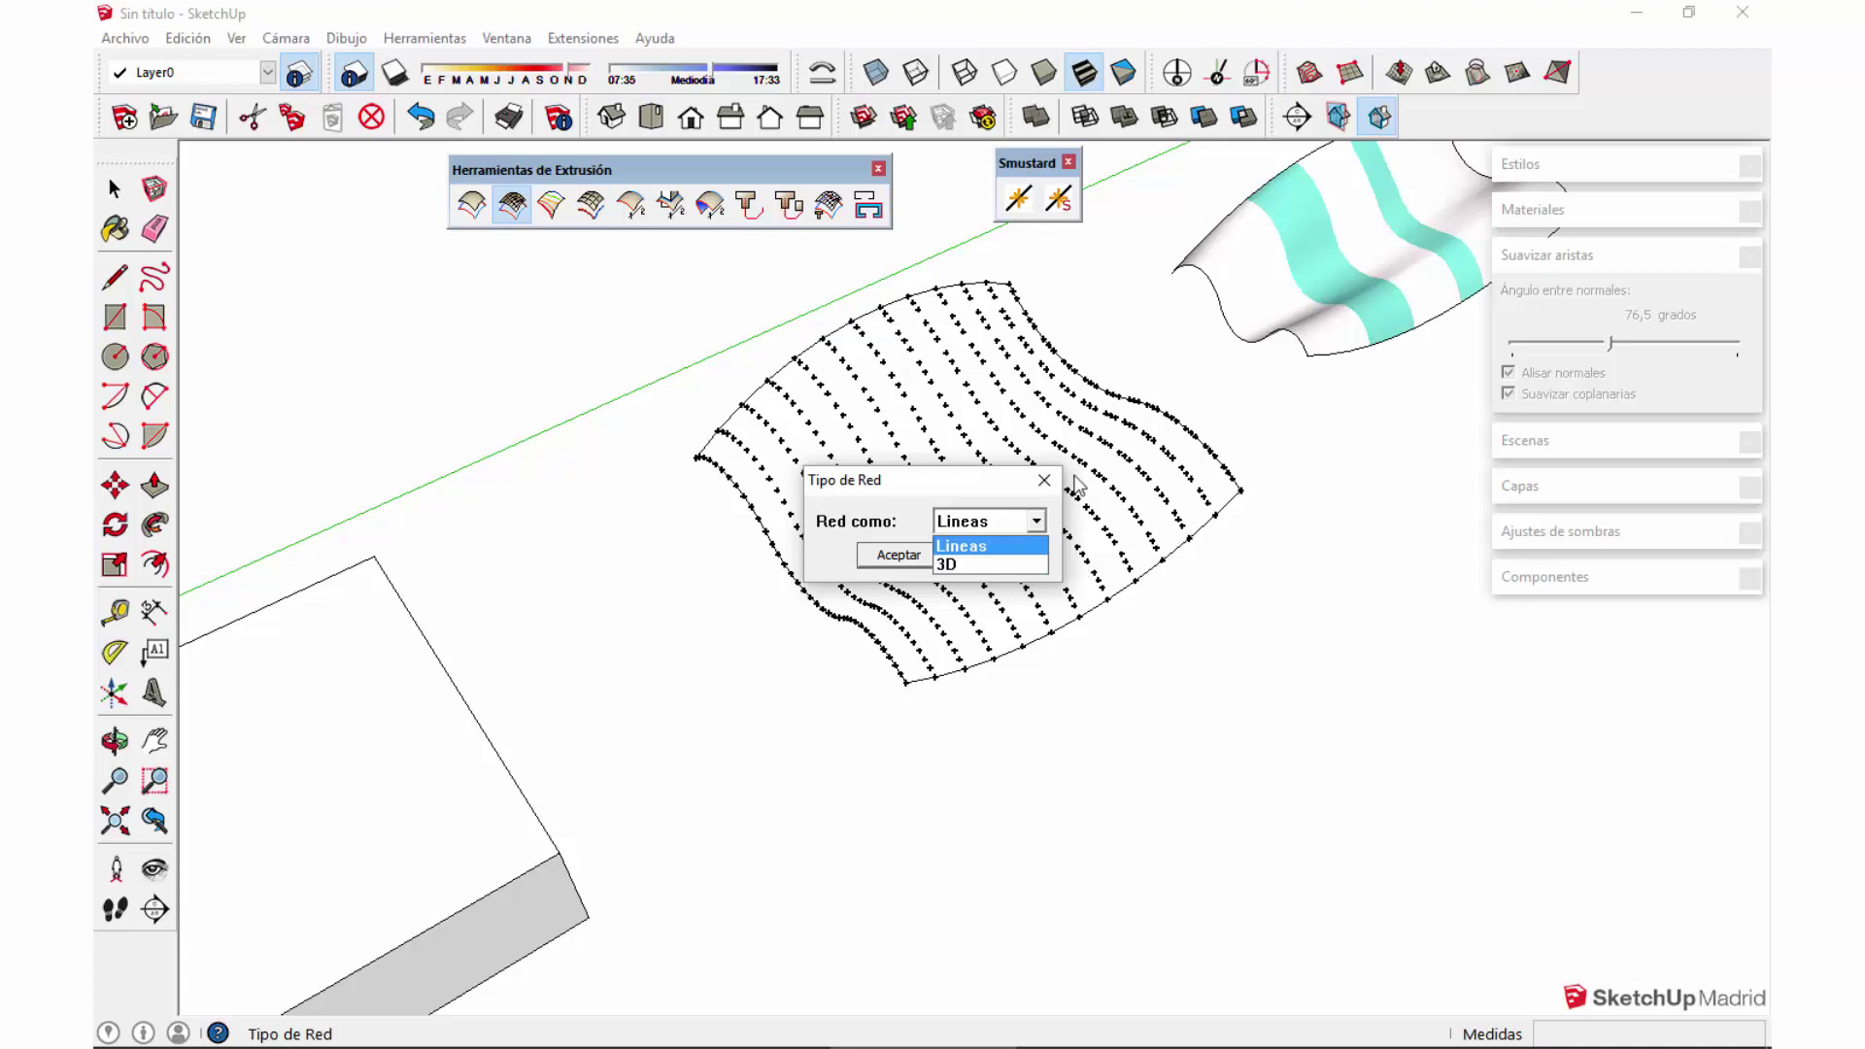
pyautogui.click(984, 563)
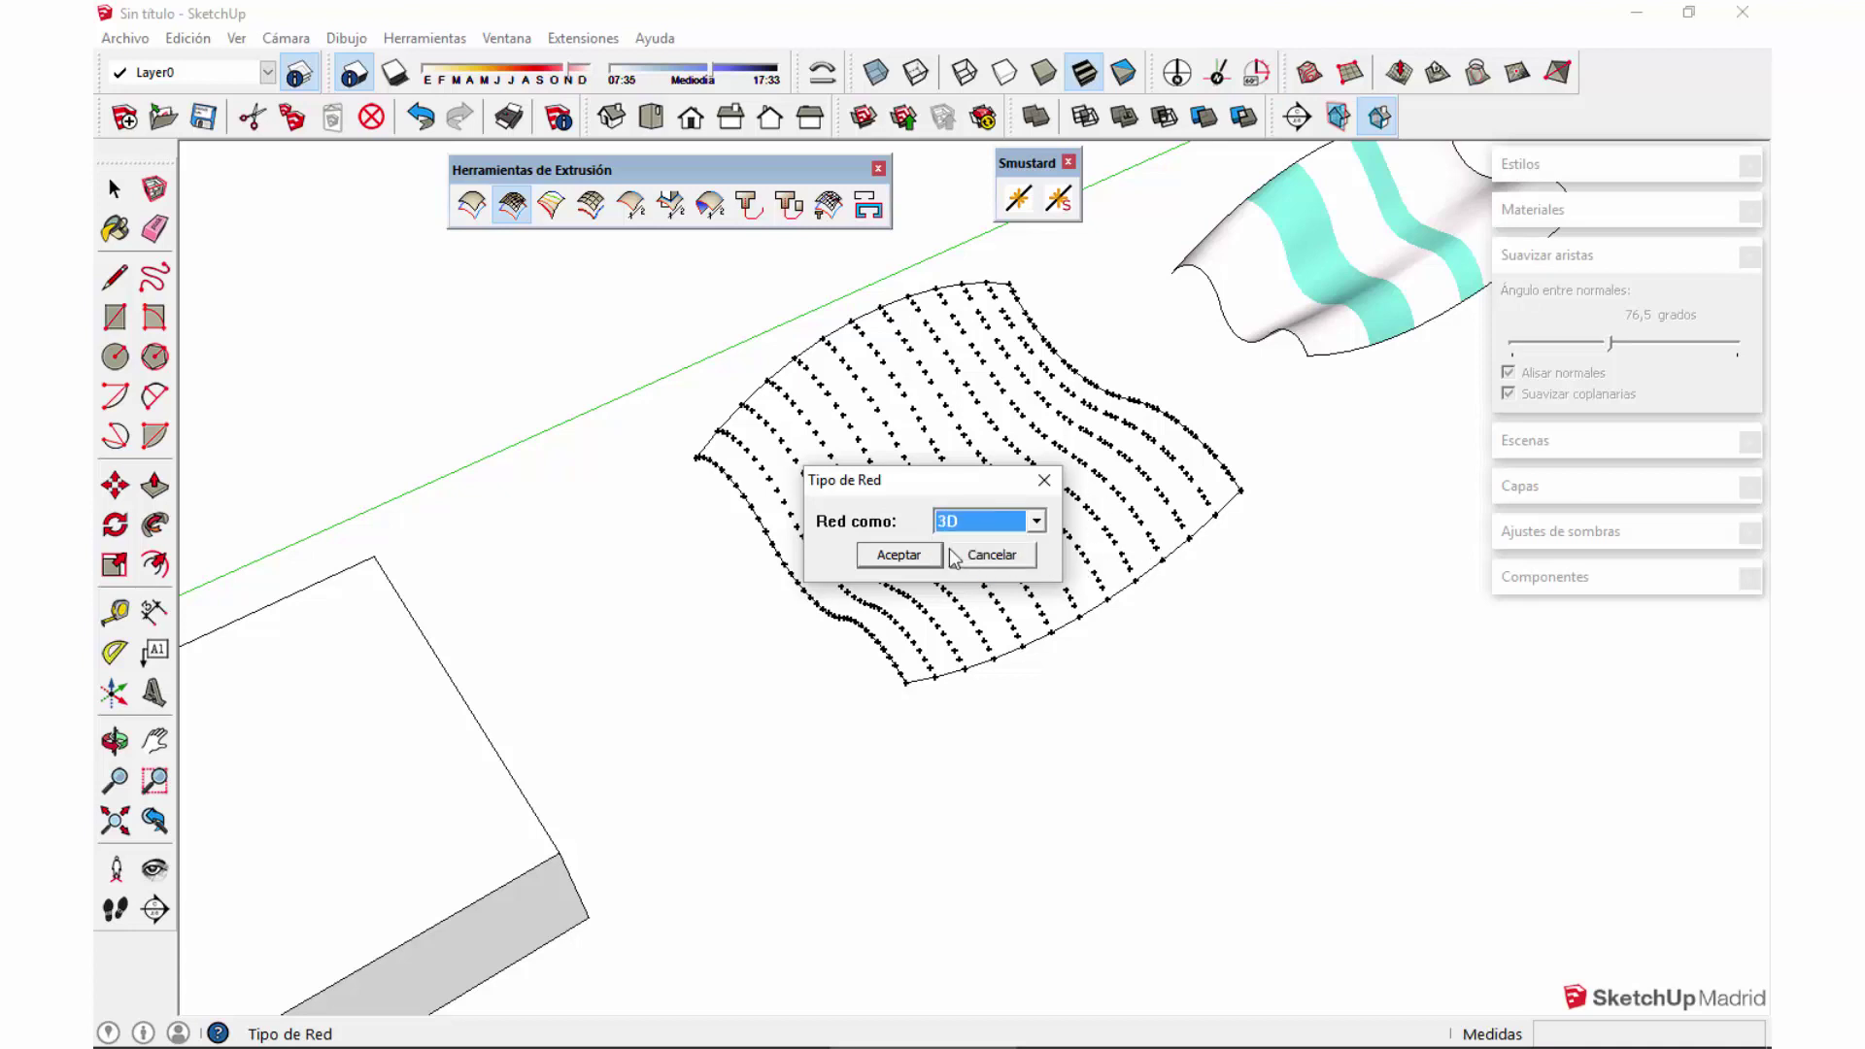
pyautogui.click(900, 555)
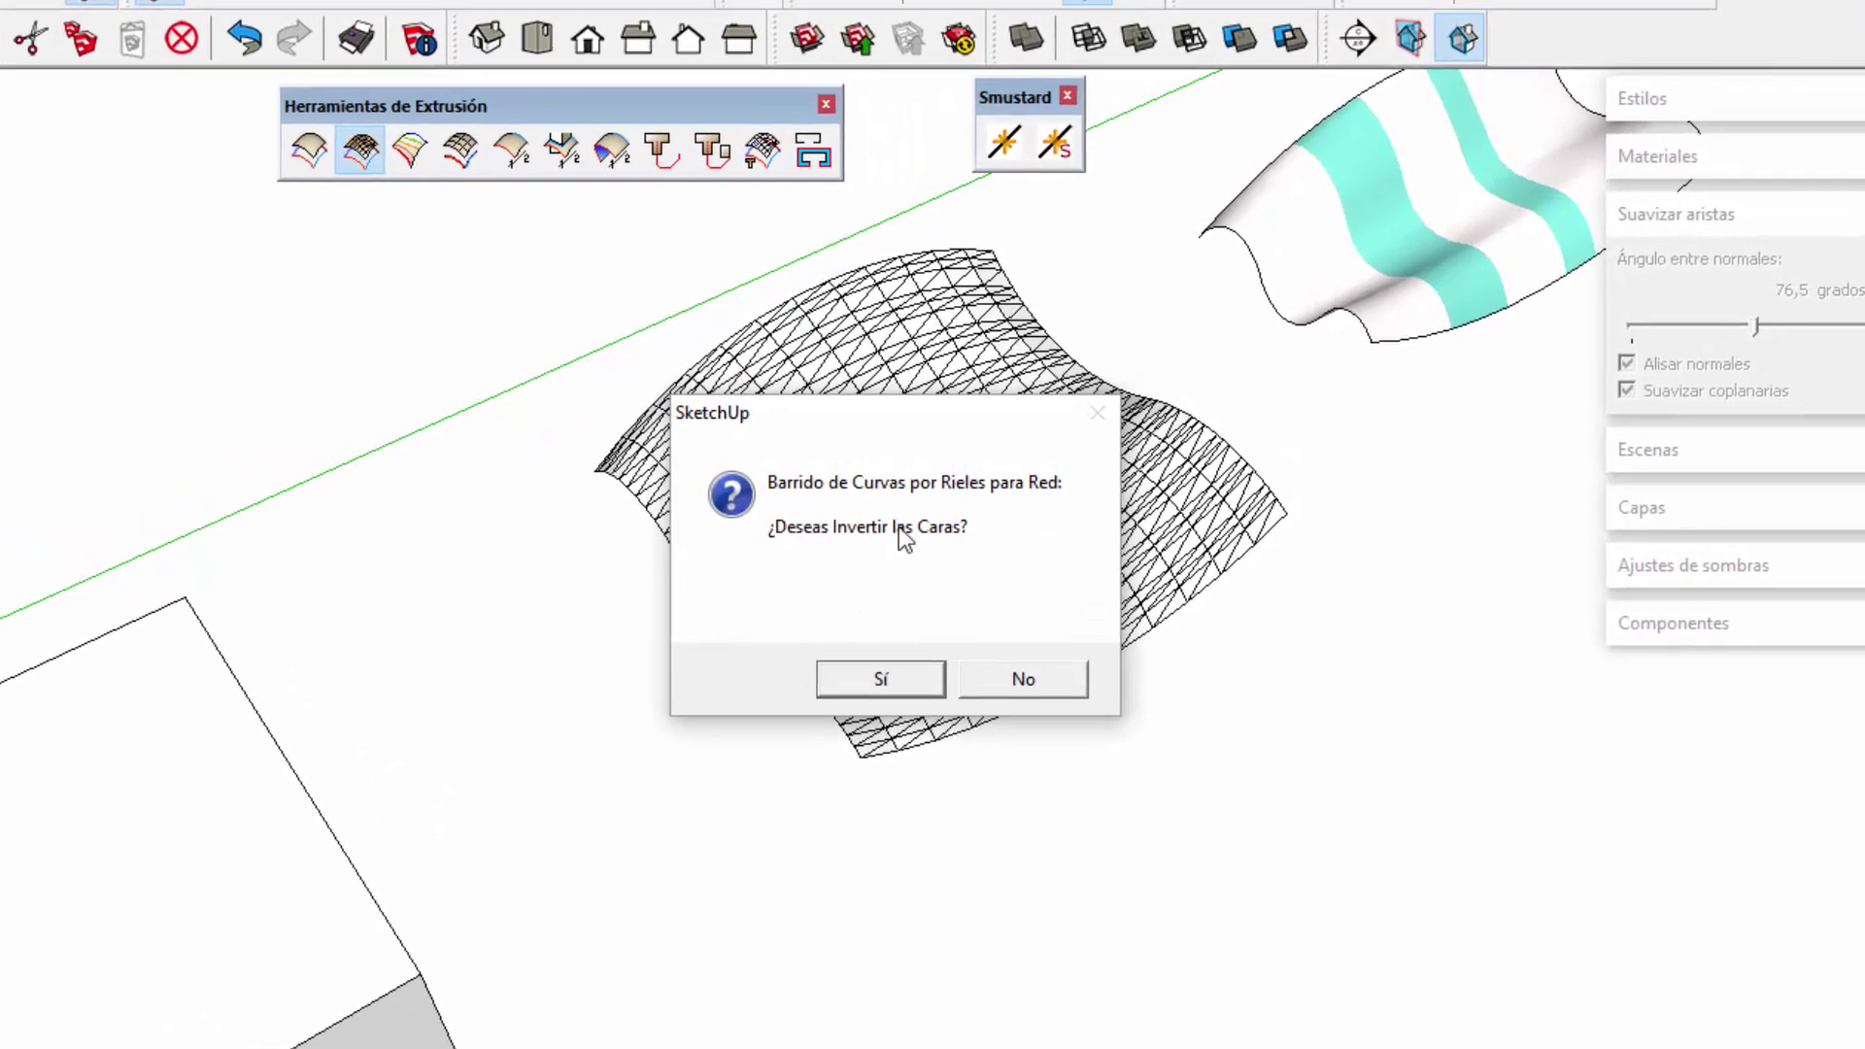
pyautogui.click(1021, 687)
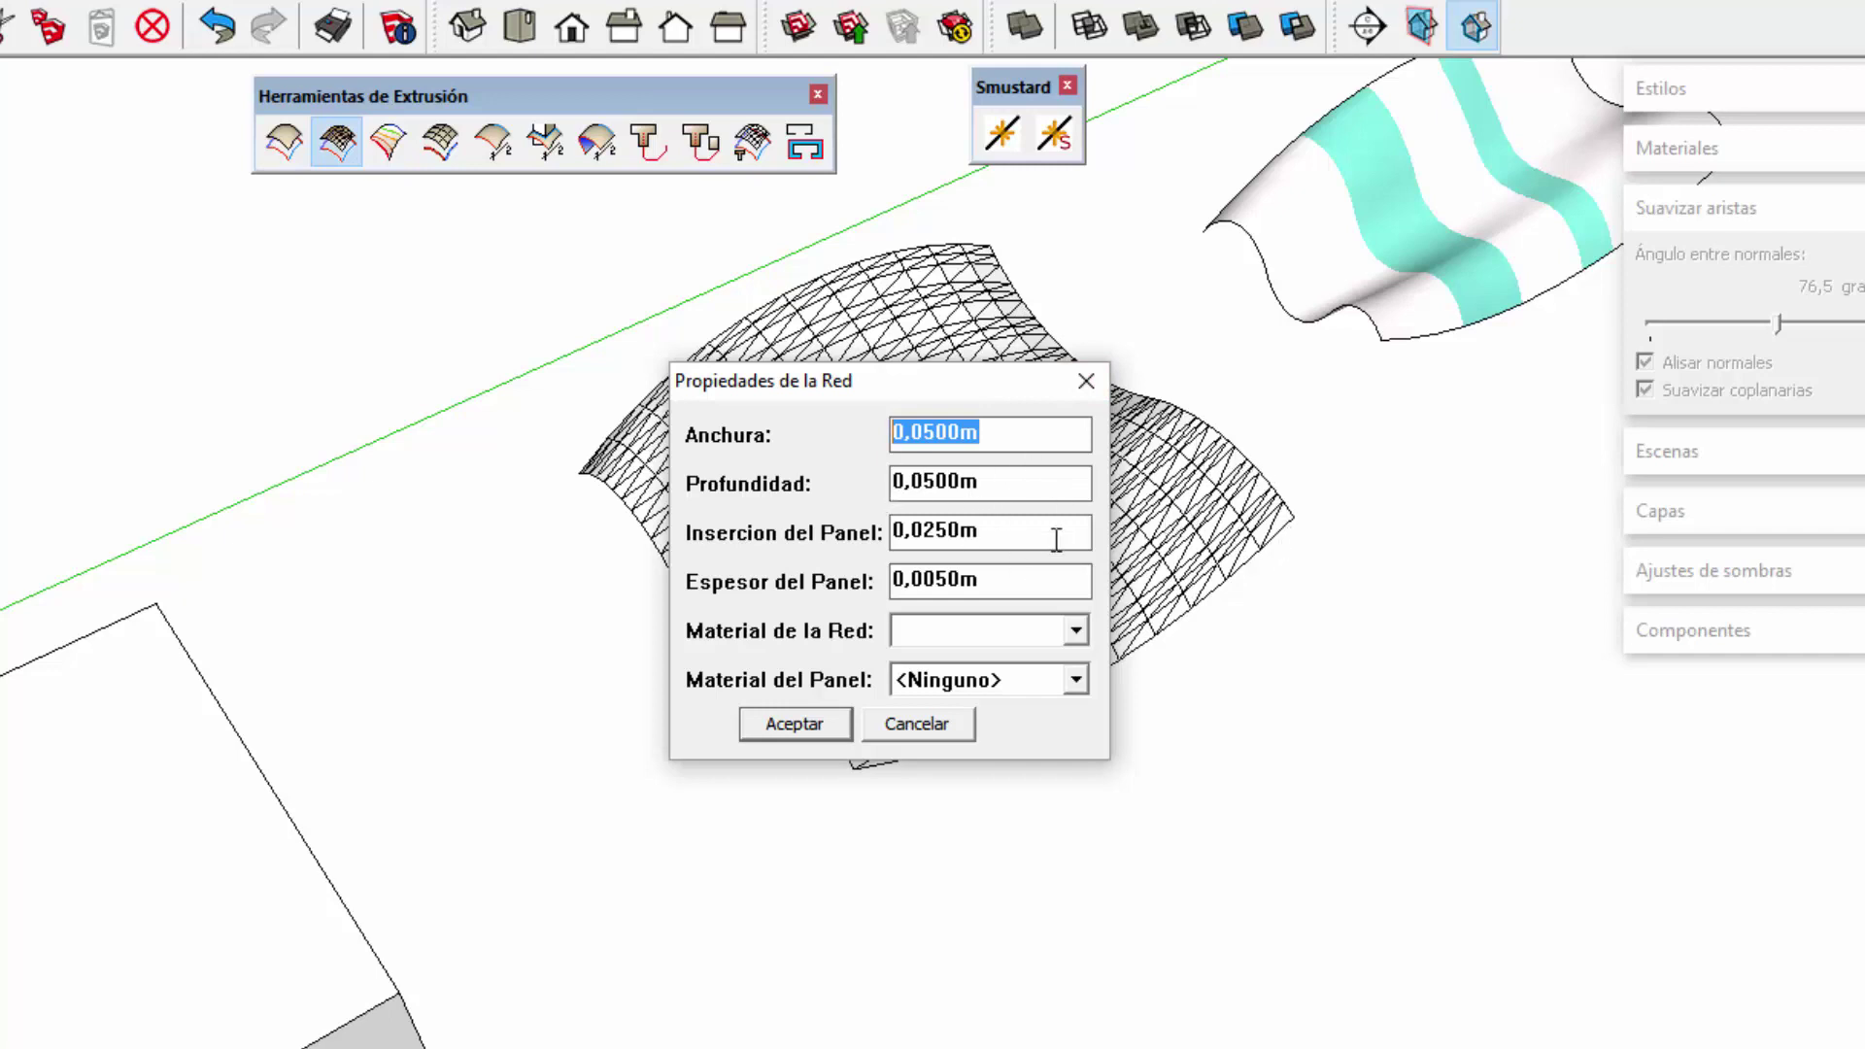
# Step: Build the lattice with Blue panels and Black bars, keeping the default sizes and the original curves
pyautogui.click(1075, 679)
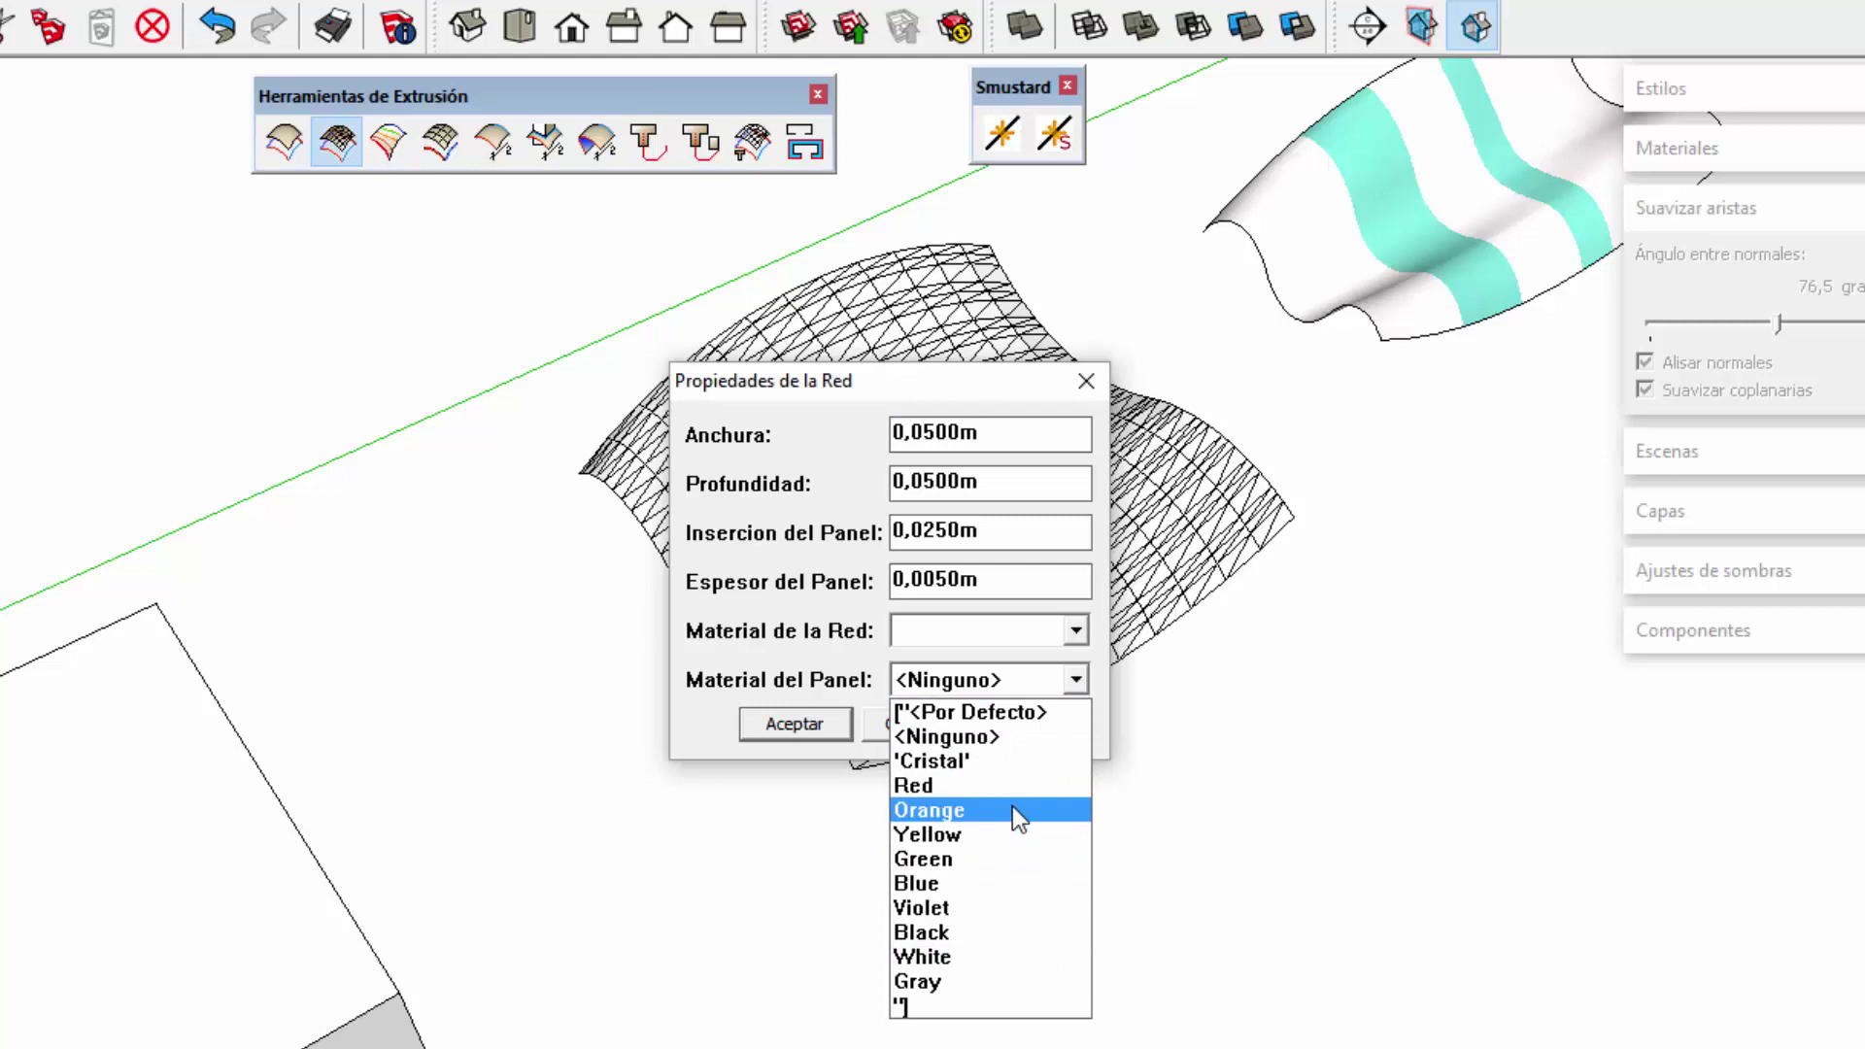
pyautogui.click(942, 883)
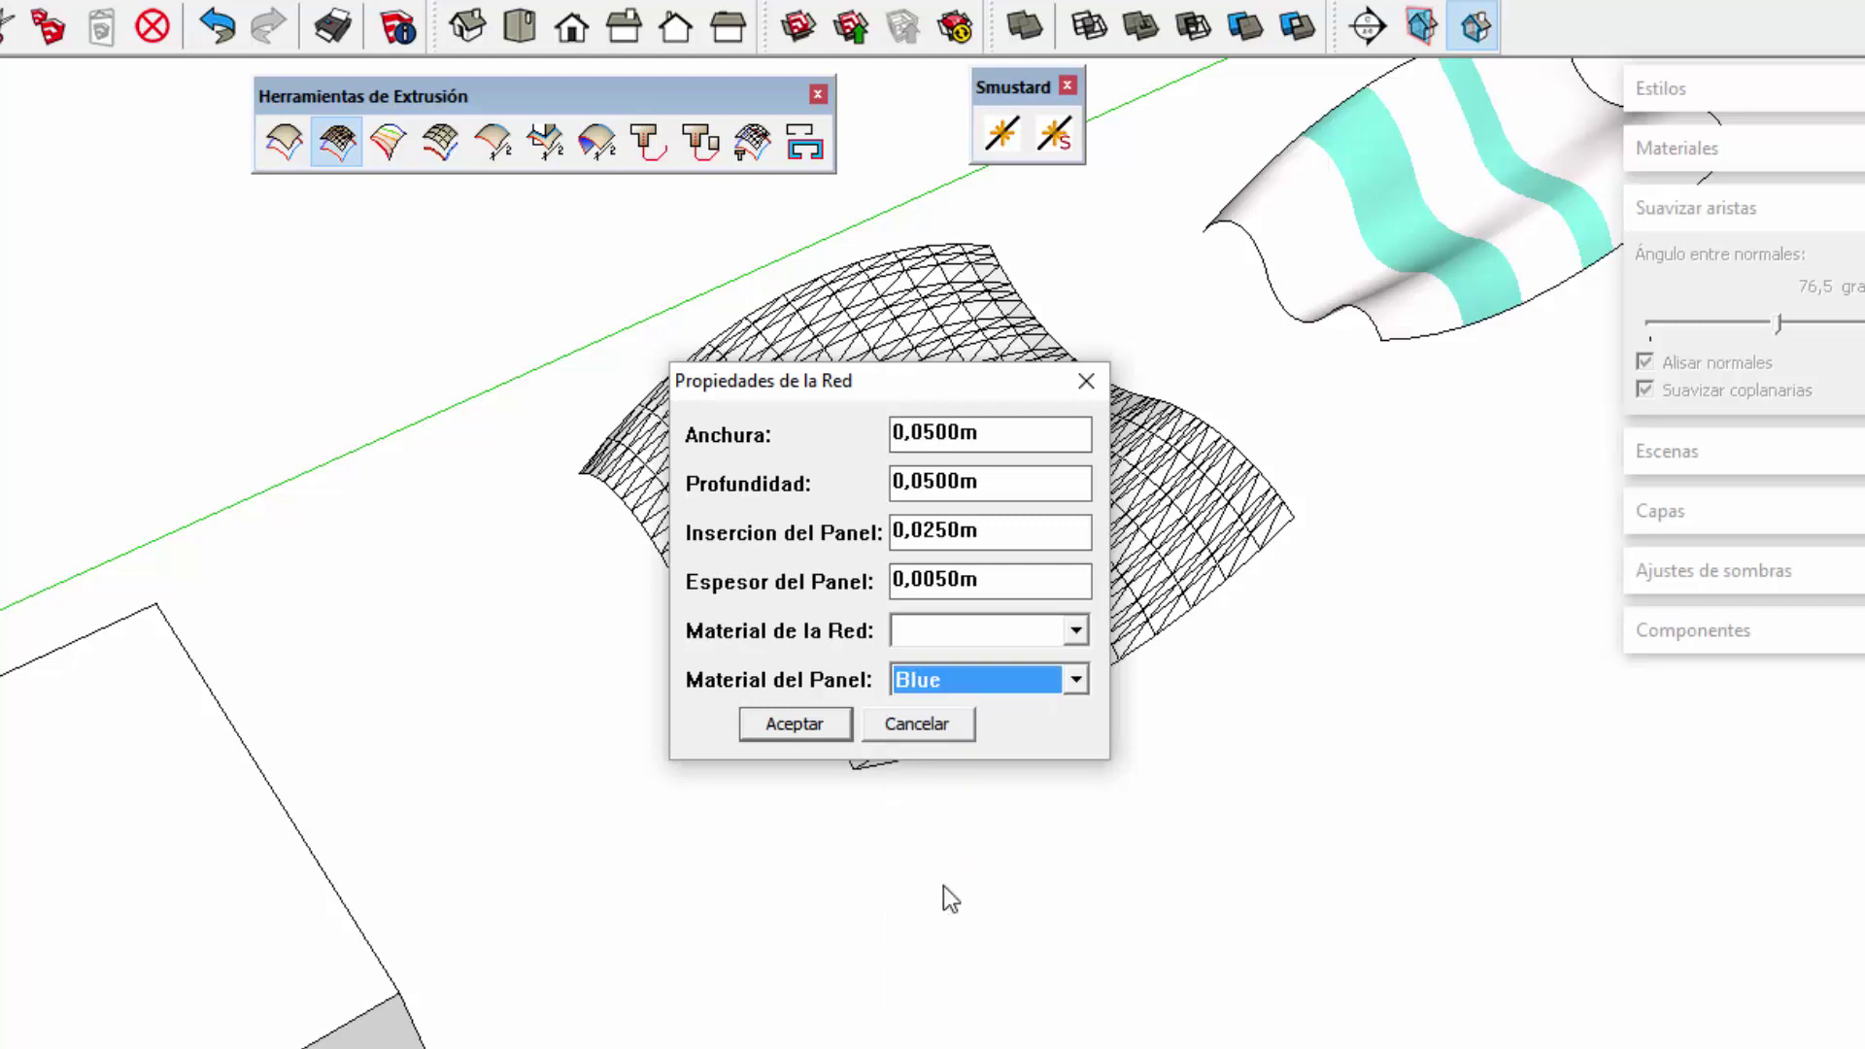
pyautogui.click(1072, 632)
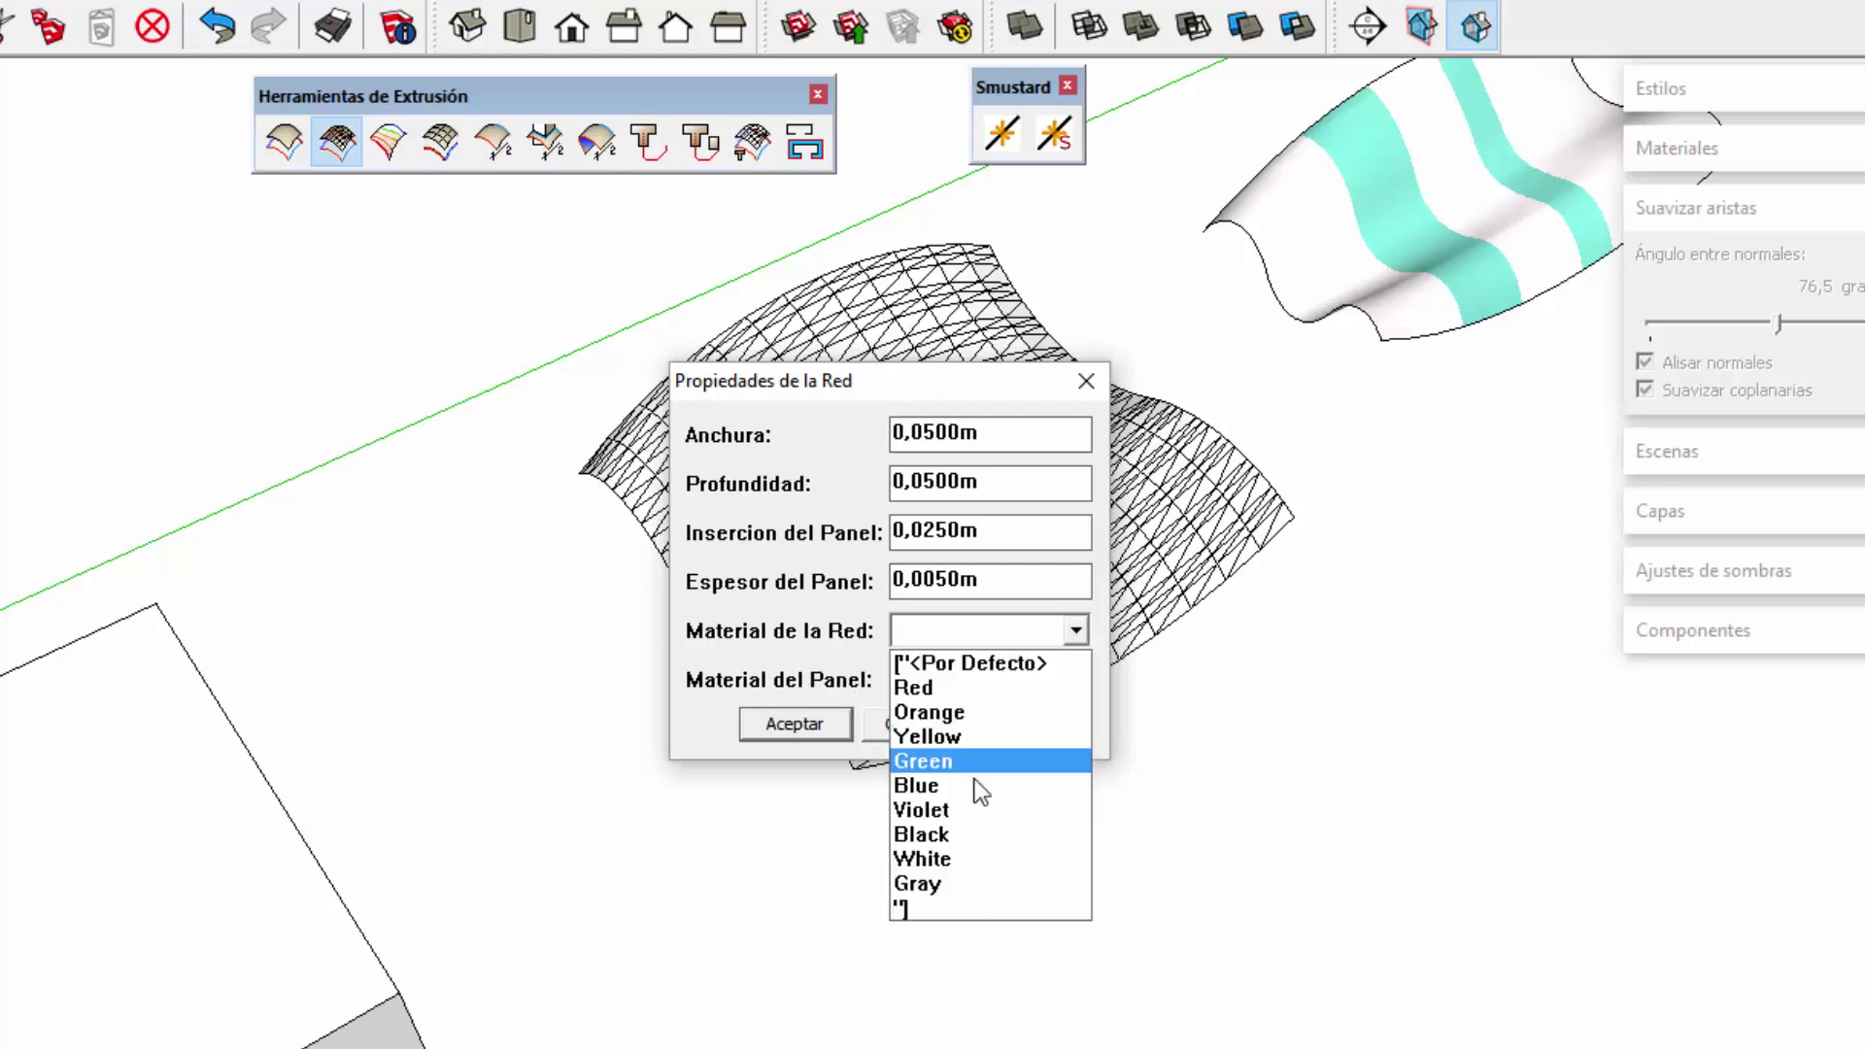
pyautogui.click(977, 834)
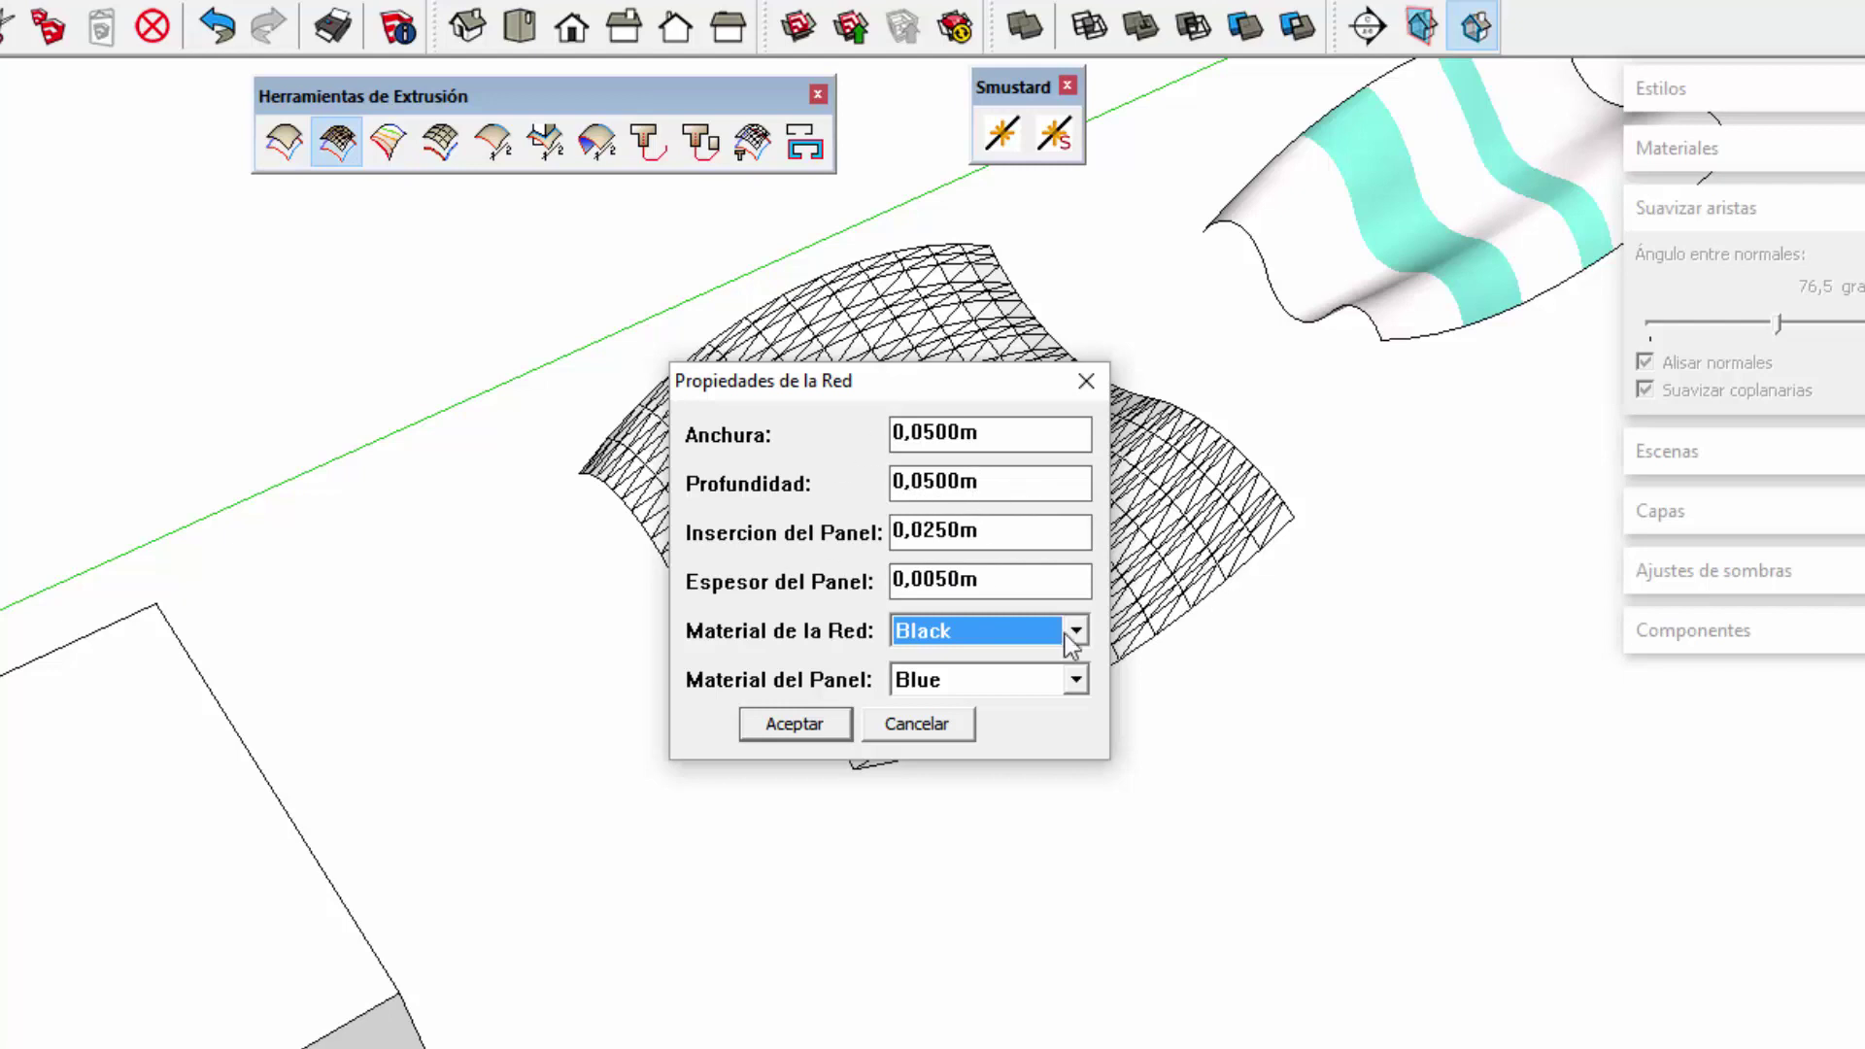
pyautogui.click(795, 724)
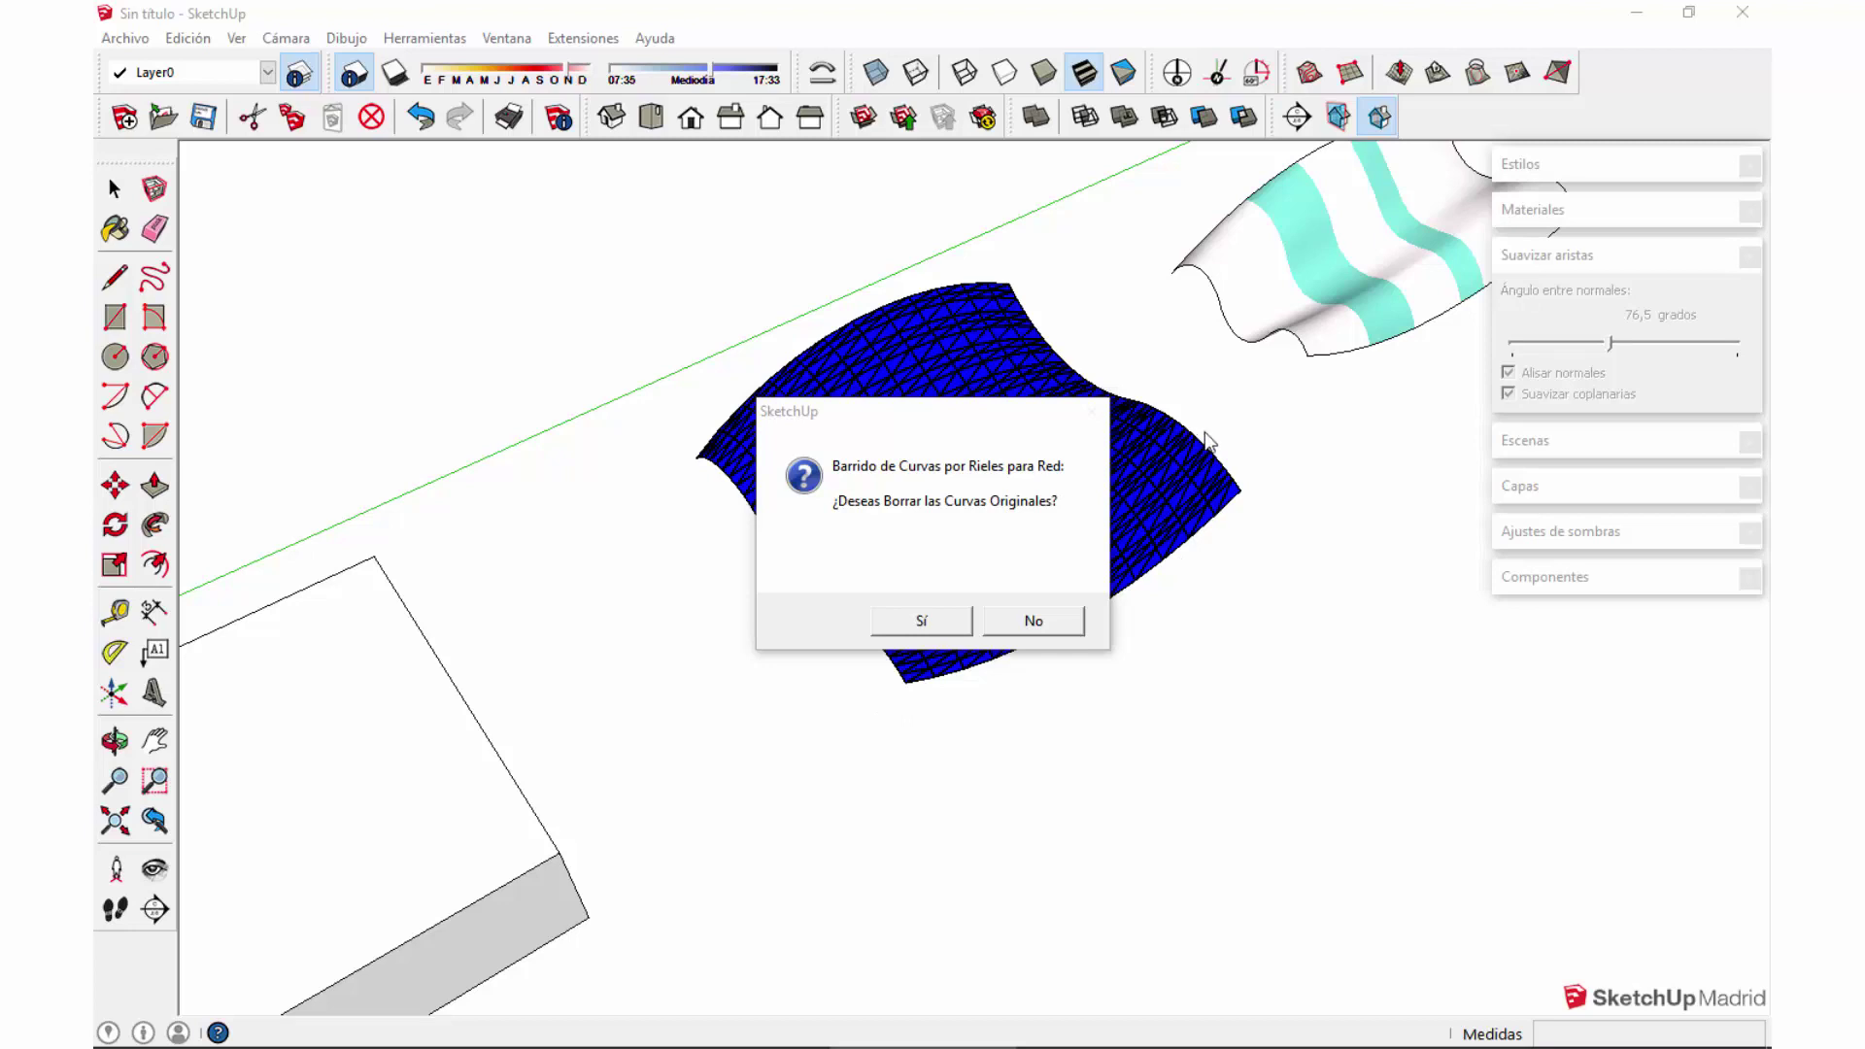
pyautogui.click(1060, 625)
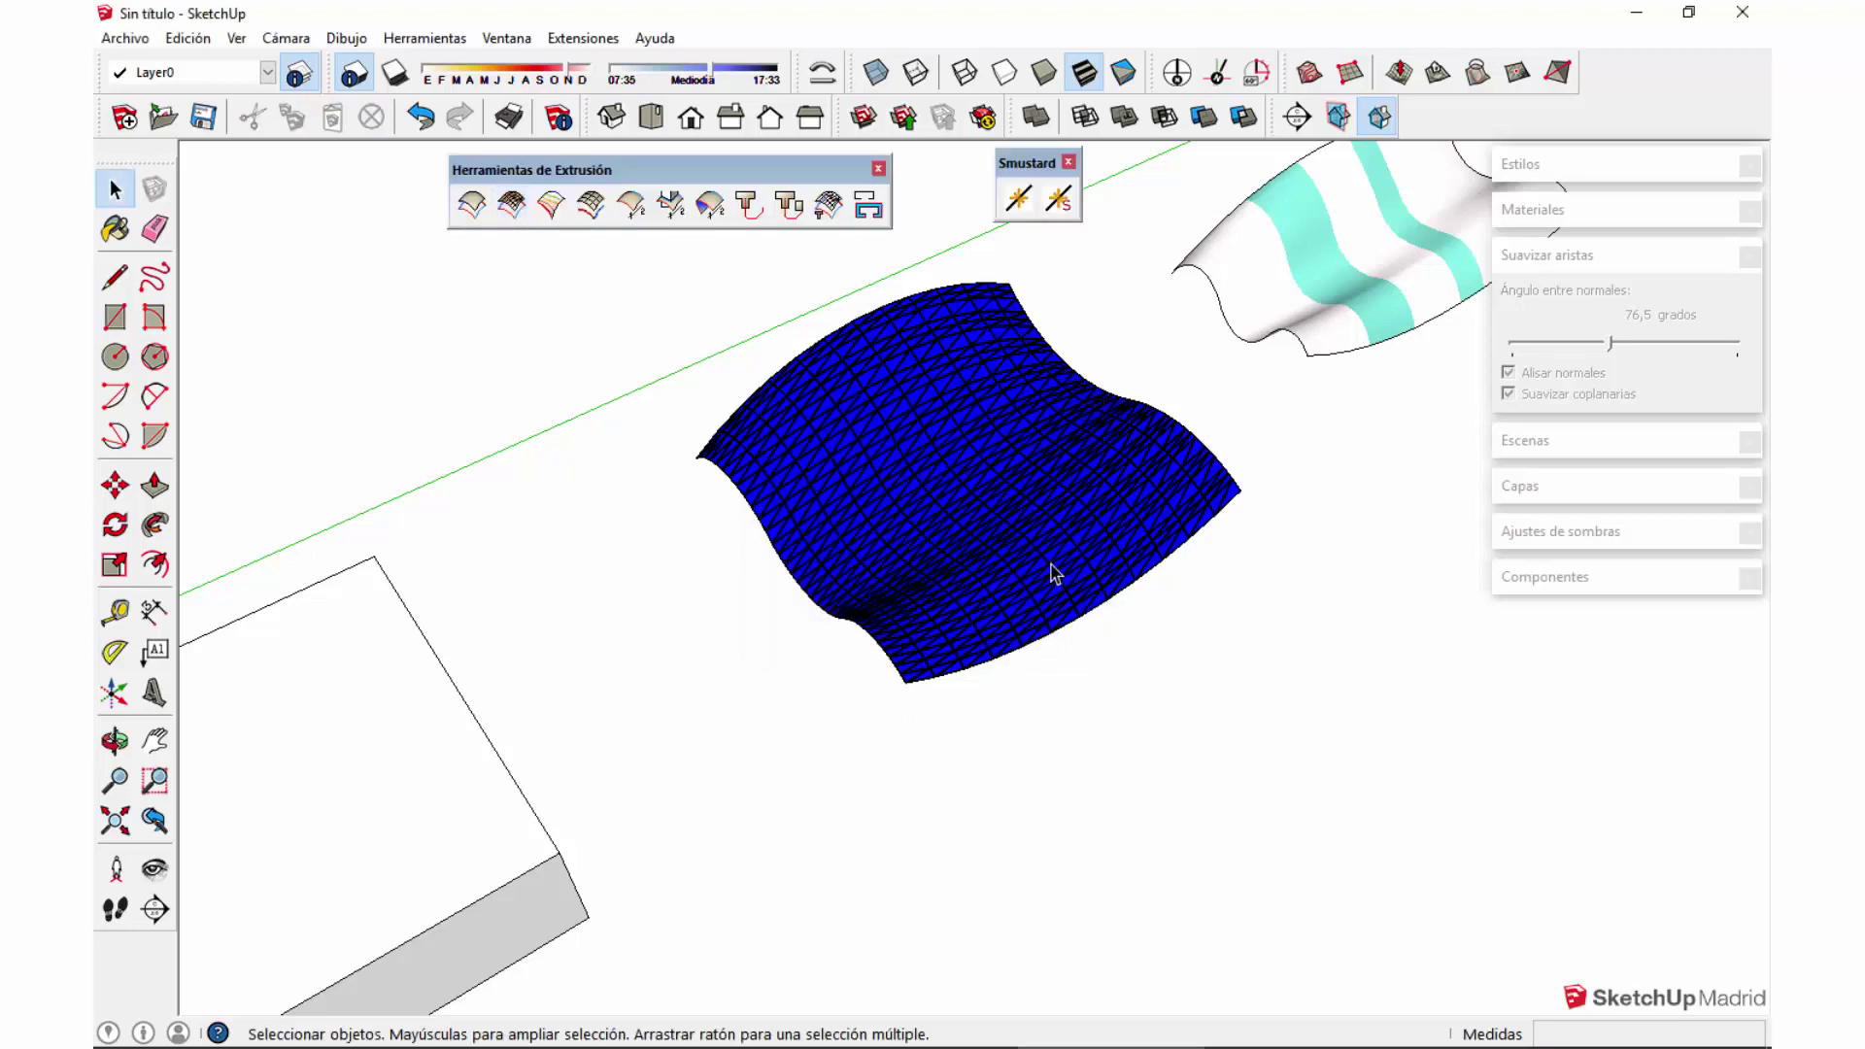
# Step: Move the blue lattice group off the curve loop onto the empty area beside it
pyautogui.click(1023, 526)
pyautogui.scroll(-2, 953, 480)
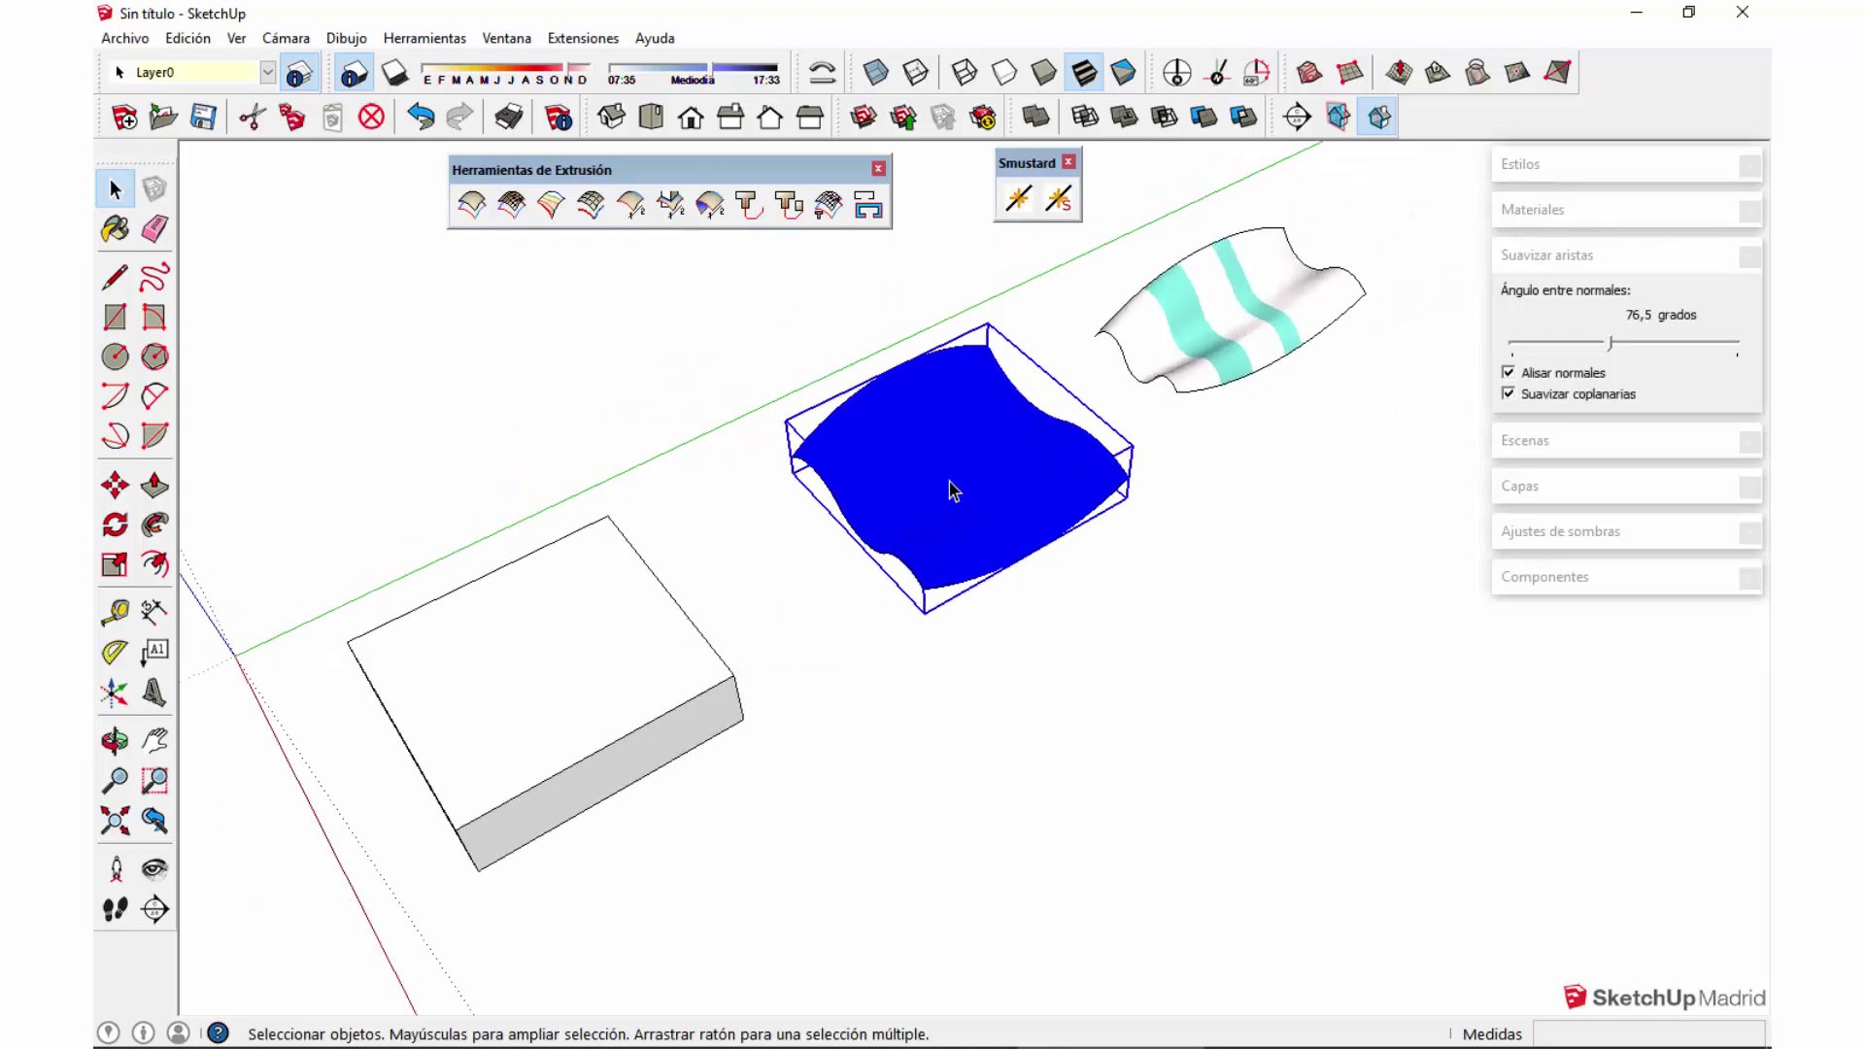
pyautogui.press('m')
pyautogui.keyDown('ctrl'); pyautogui.moveTo(953, 687); pyautogui.dragTo(1156, 916); pyautogui.keyUp('ctrl')
pyautogui.press('space')
pyautogui.click(1080, 866)
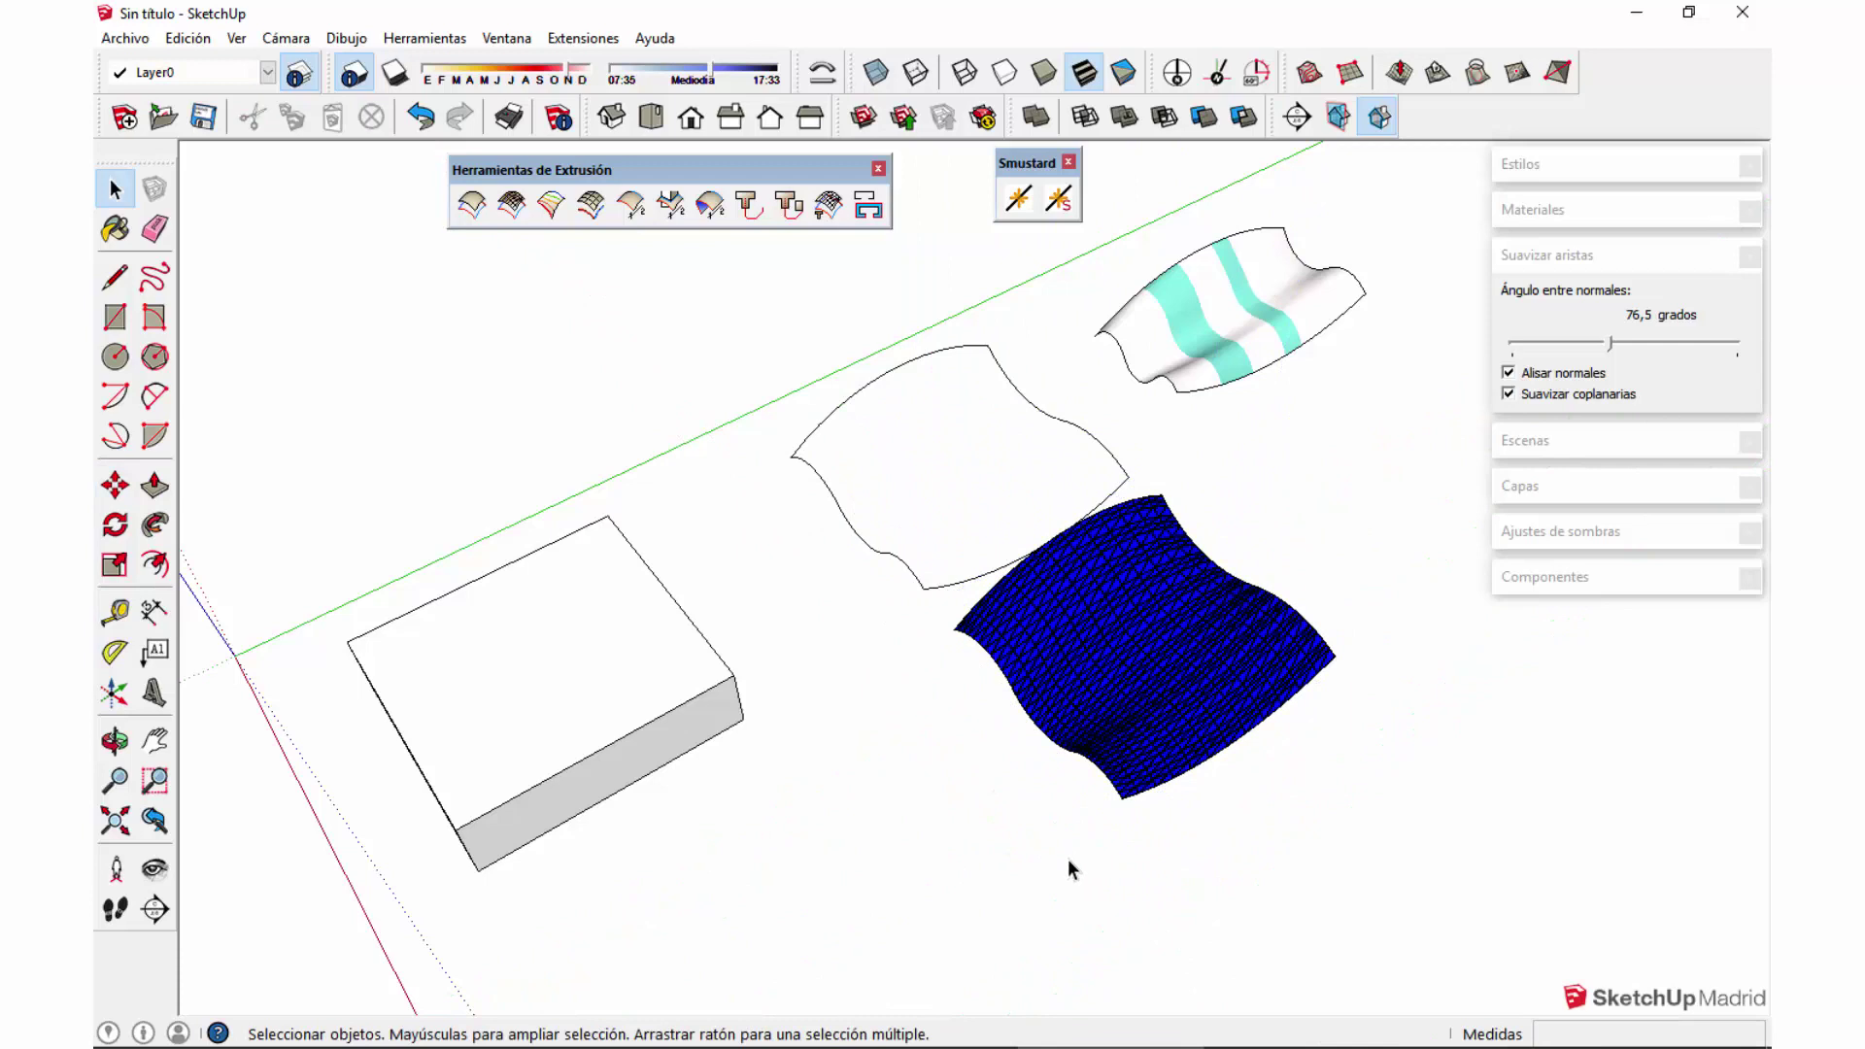
# Step: Examine the black bars and blue panels of the lattice up close along its wavy edge and corner
pyautogui.moveTo(1010, 670); pyautogui.dragTo(1186, 633, button='middle')
pyautogui.scroll(2, 1204, 633)
pyautogui.scroll(1, 1205, 633)
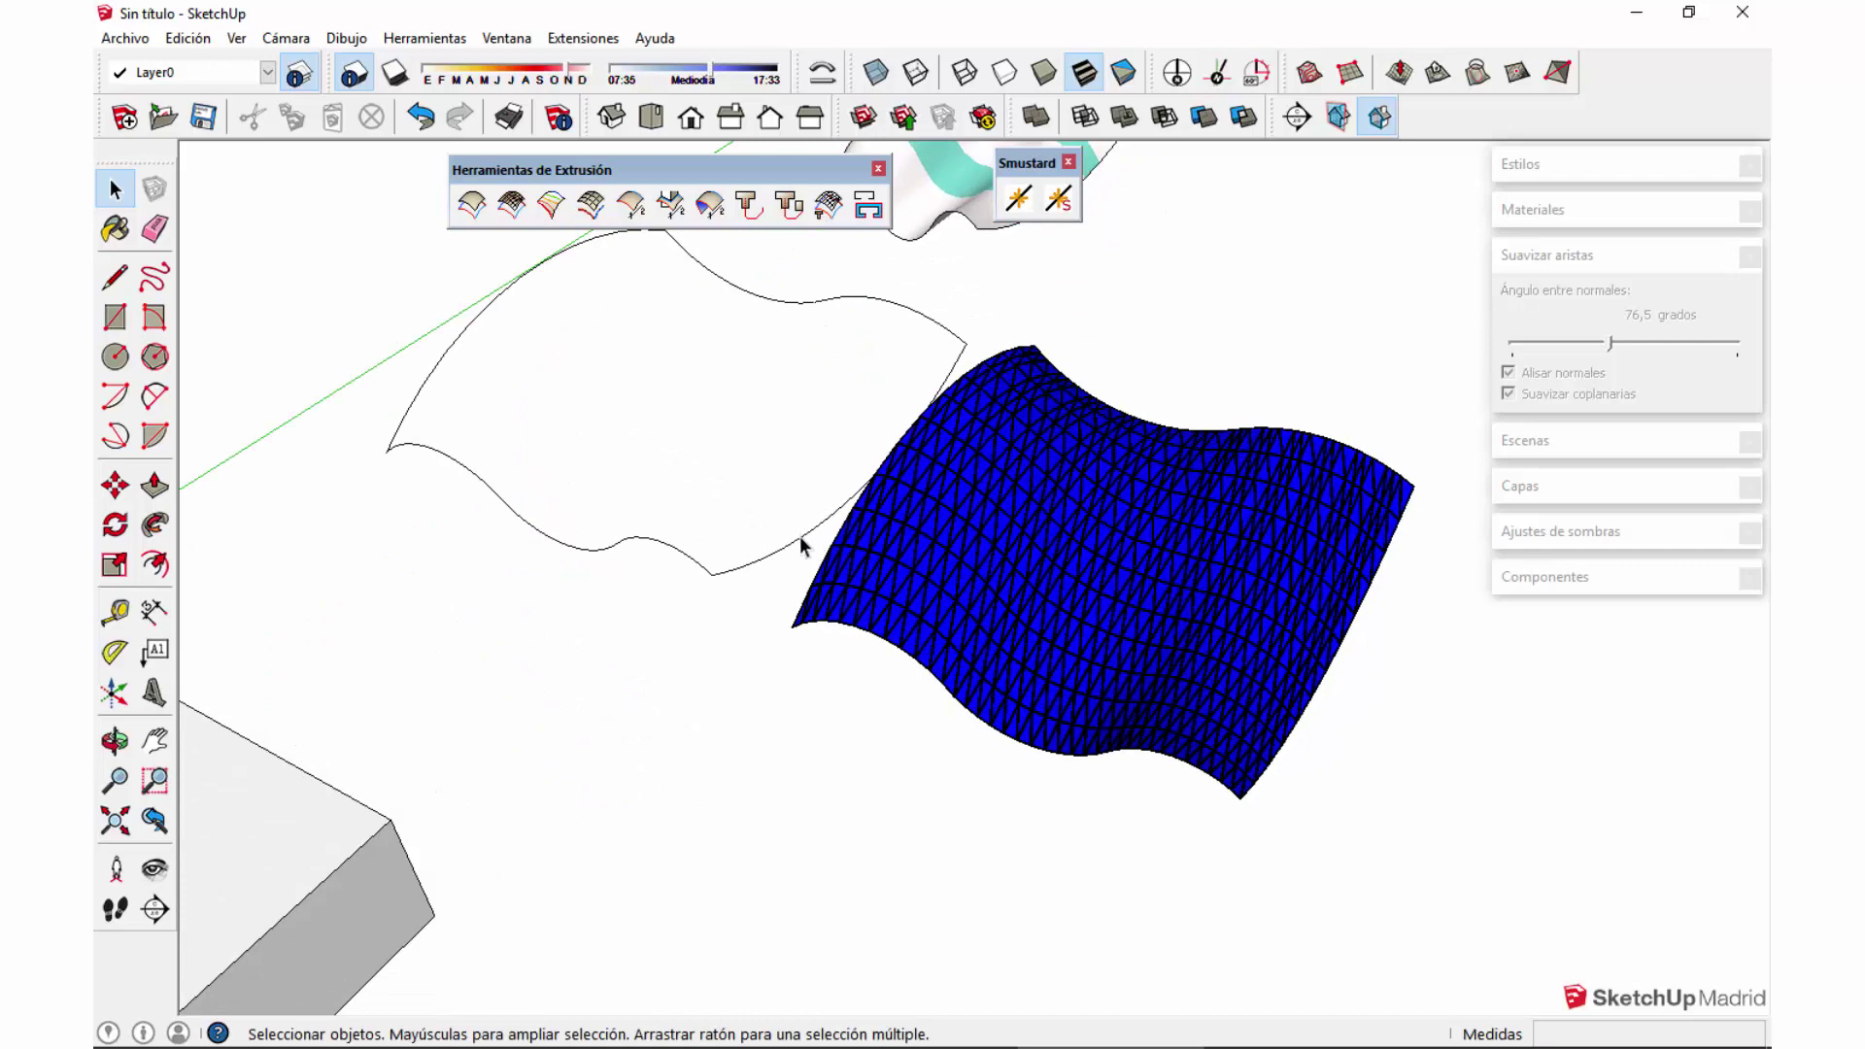
pyautogui.click(799, 535)
pyautogui.moveTo(1190, 686); pyautogui.dragTo(1061, 741, button='middle')
pyautogui.scroll(2, 1020, 728)
pyautogui.scroll(3, 768, 703)
pyautogui.scroll(3, 767, 703)
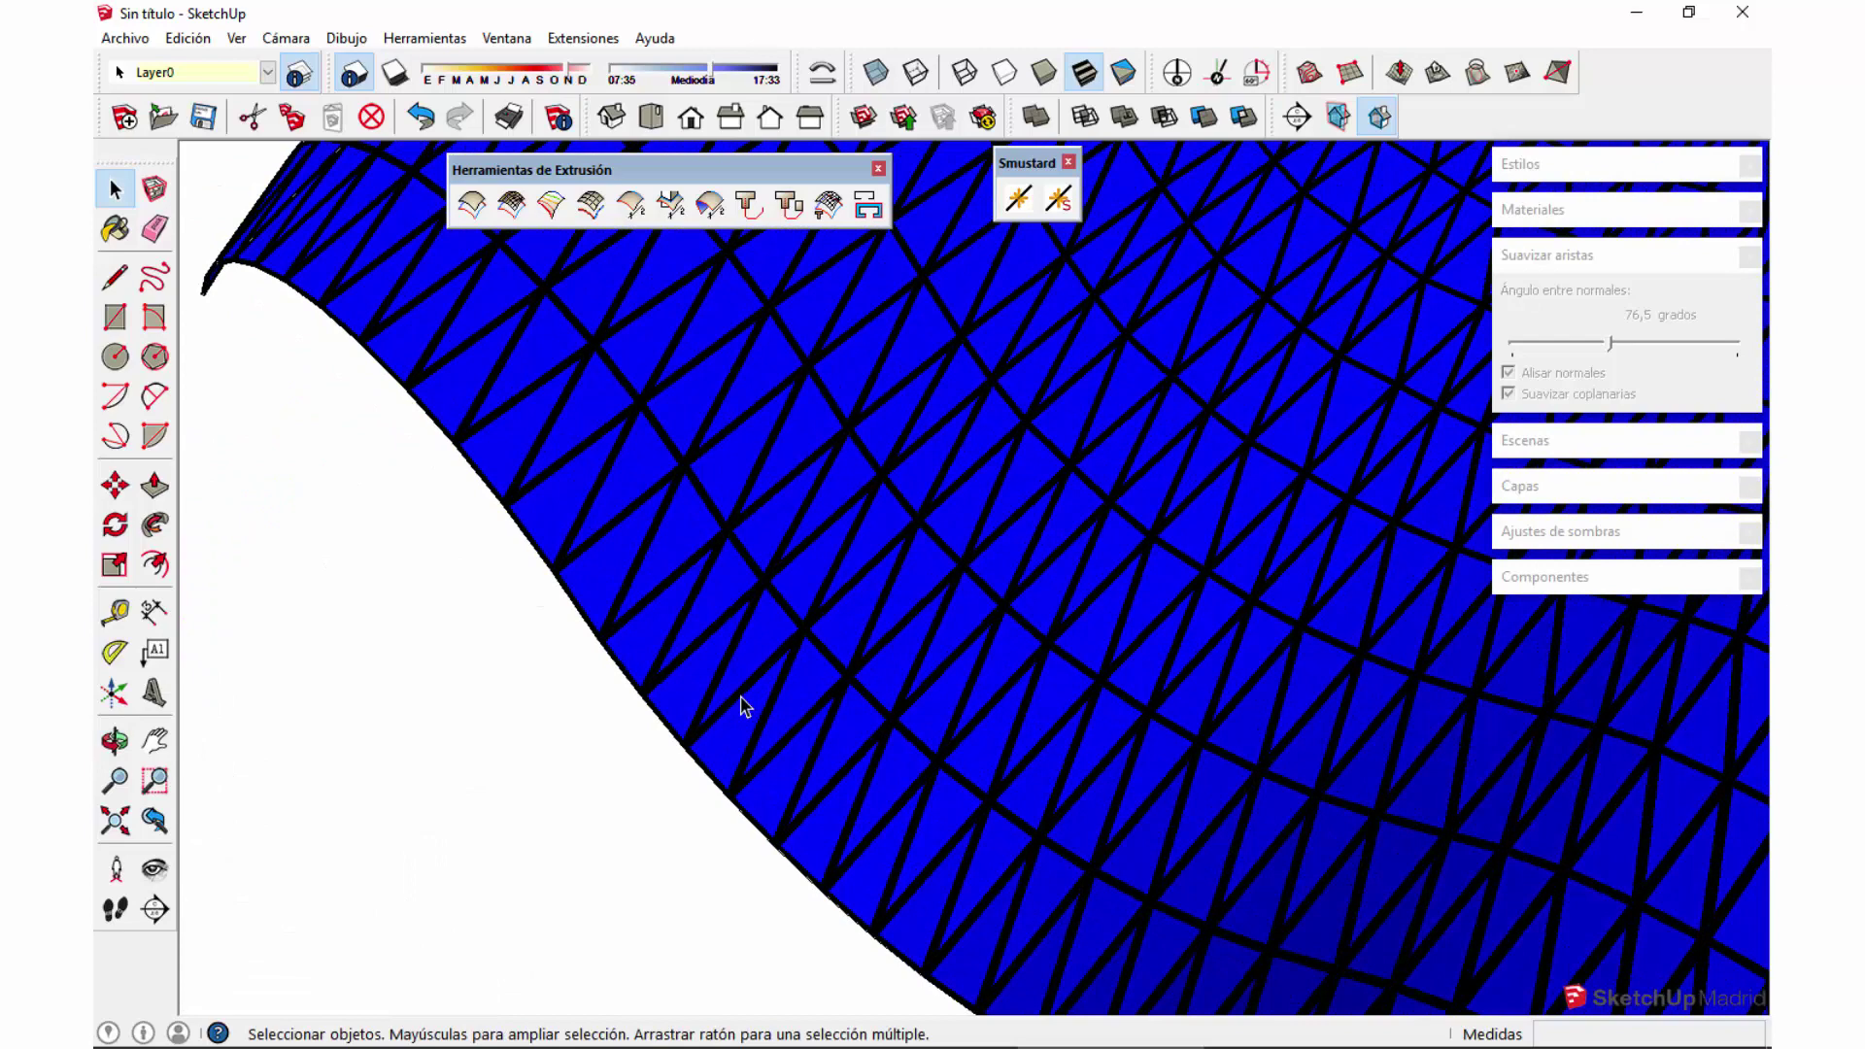
pyautogui.scroll(-6, 791, 632)
pyautogui.scroll(5, 1070, 819)
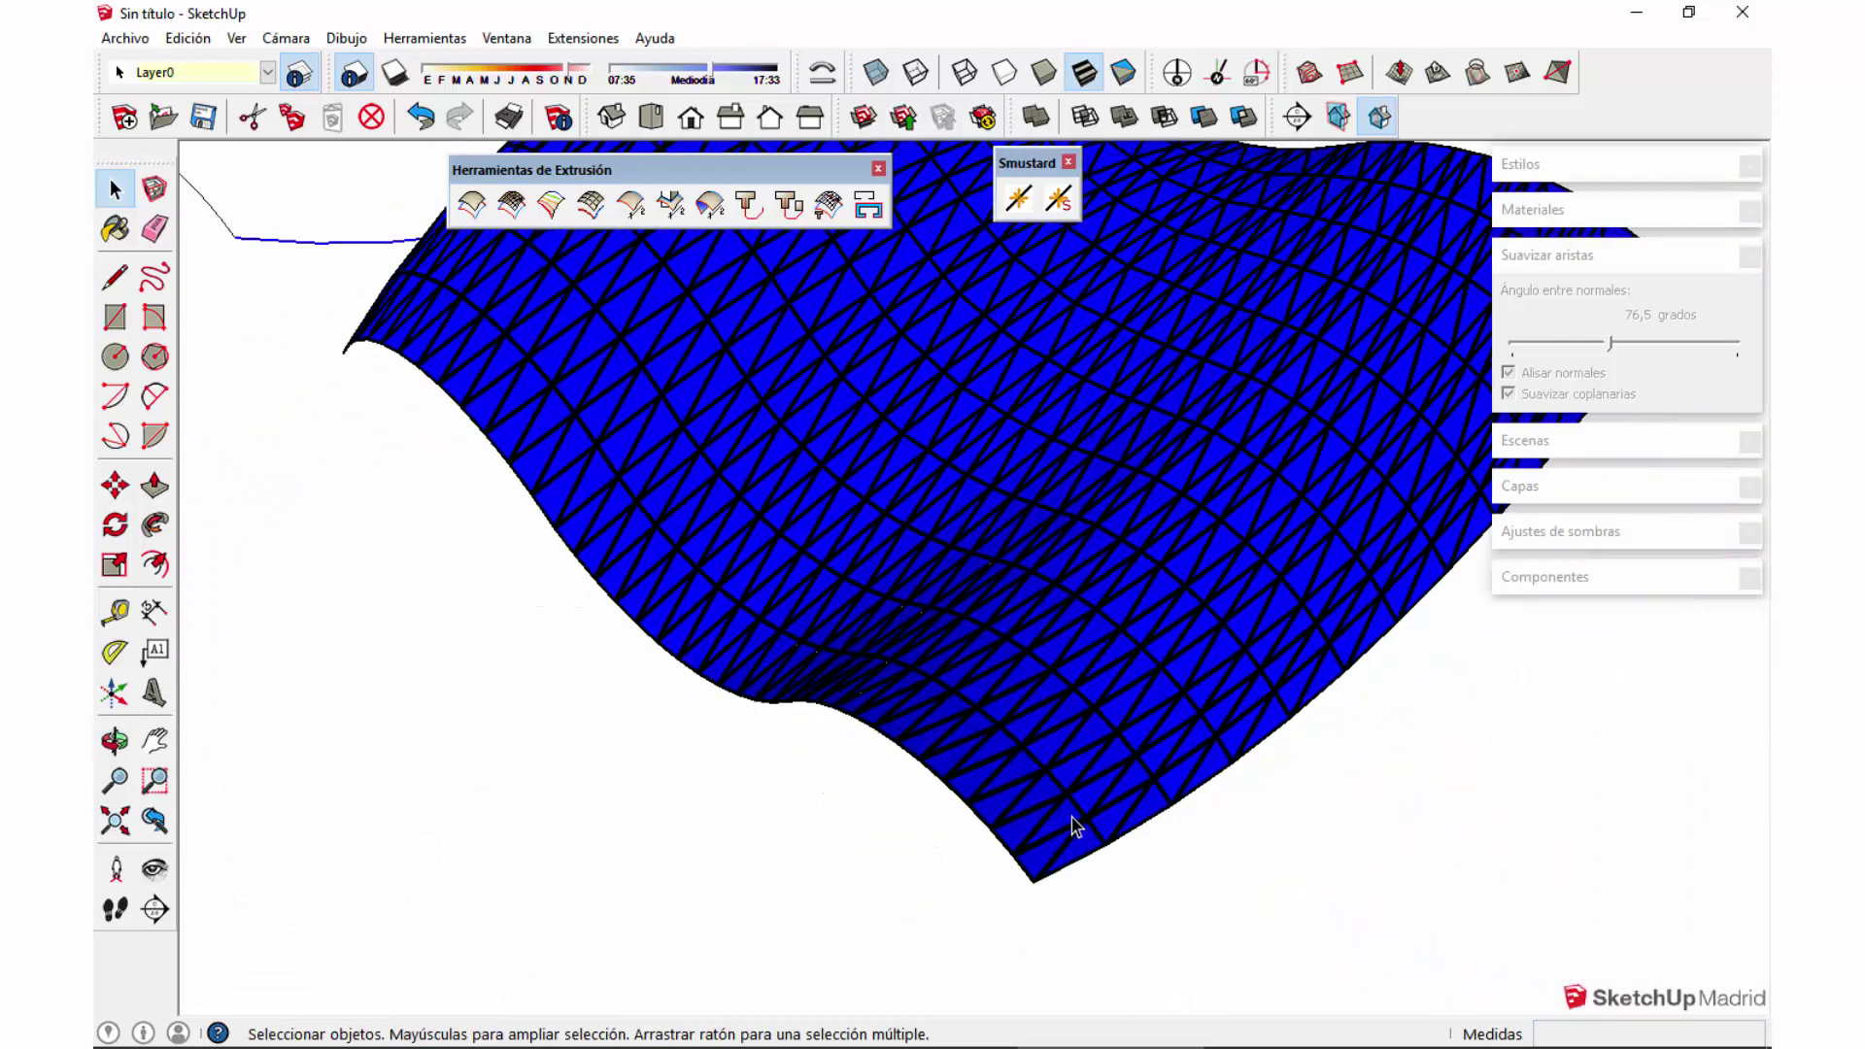
pyautogui.scroll(1, 1065, 852)
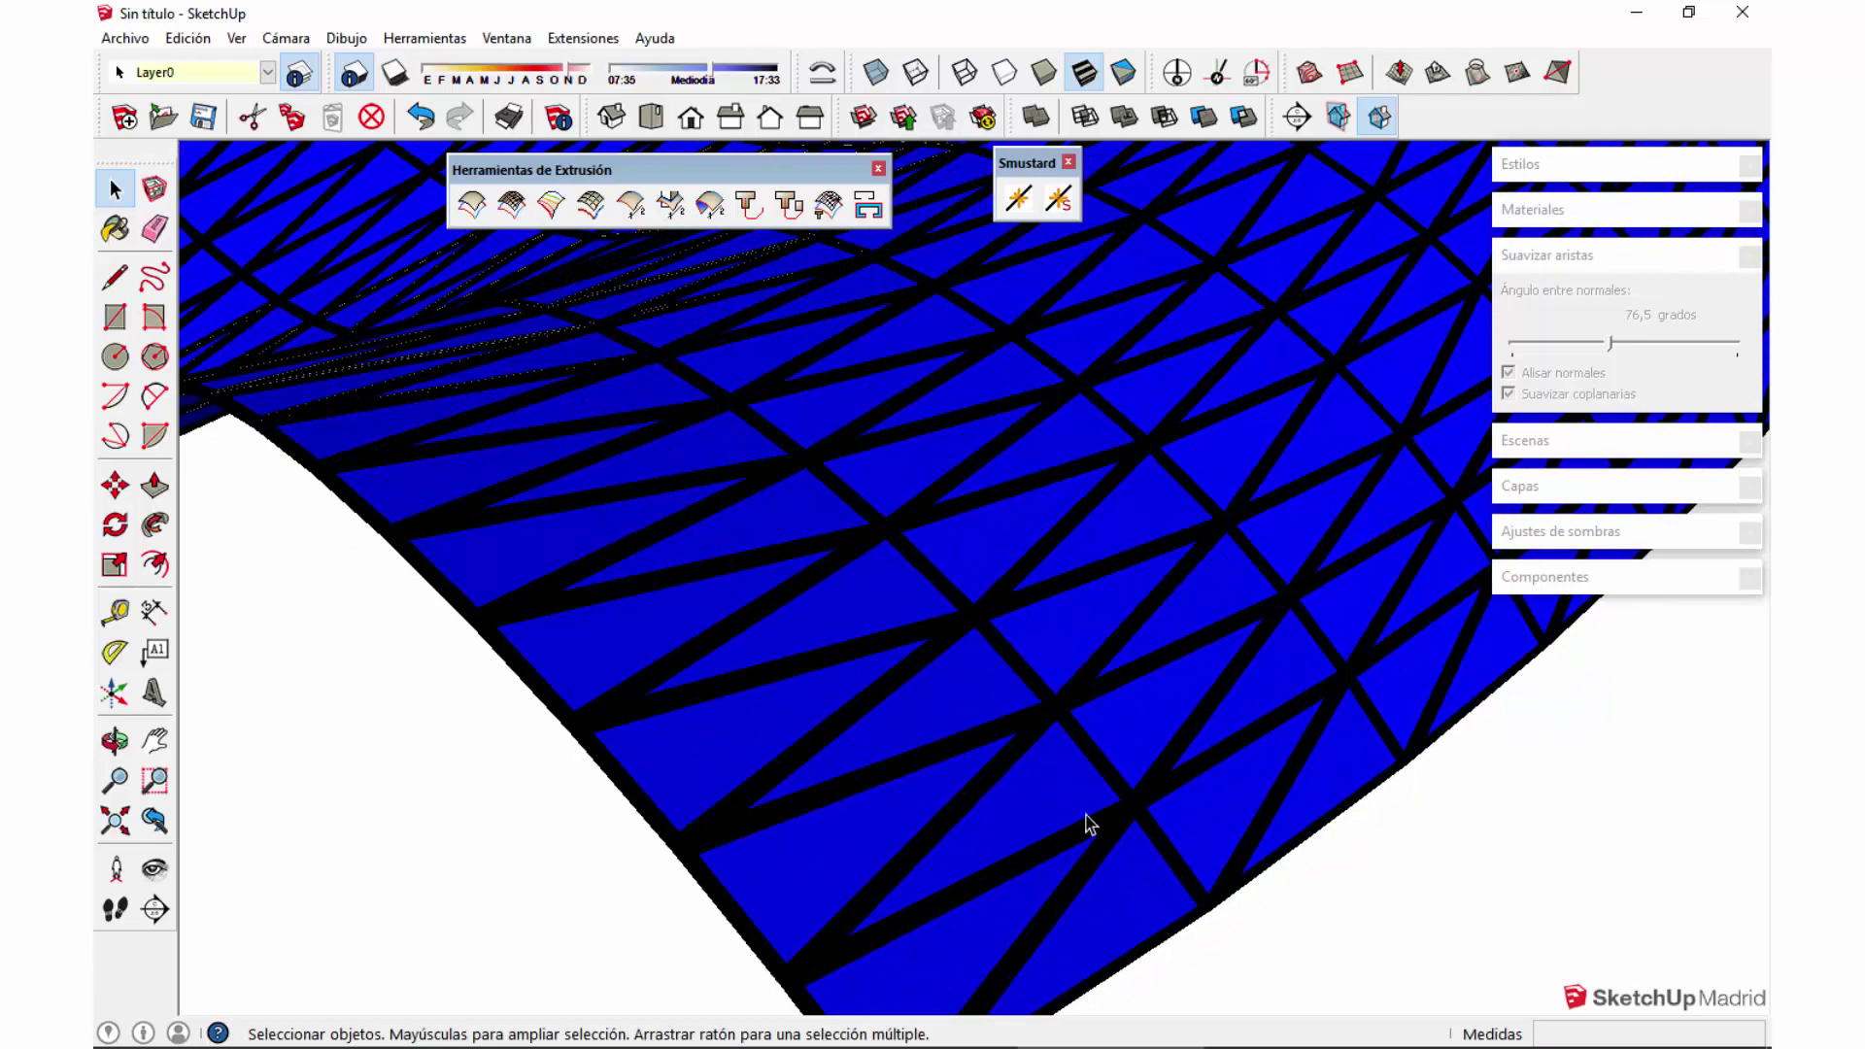
pyautogui.moveTo(1071, 765); pyautogui.dragTo(983, 775, button='middle')
pyautogui.press('space')
pyautogui.scroll(-6, 1010, 791)
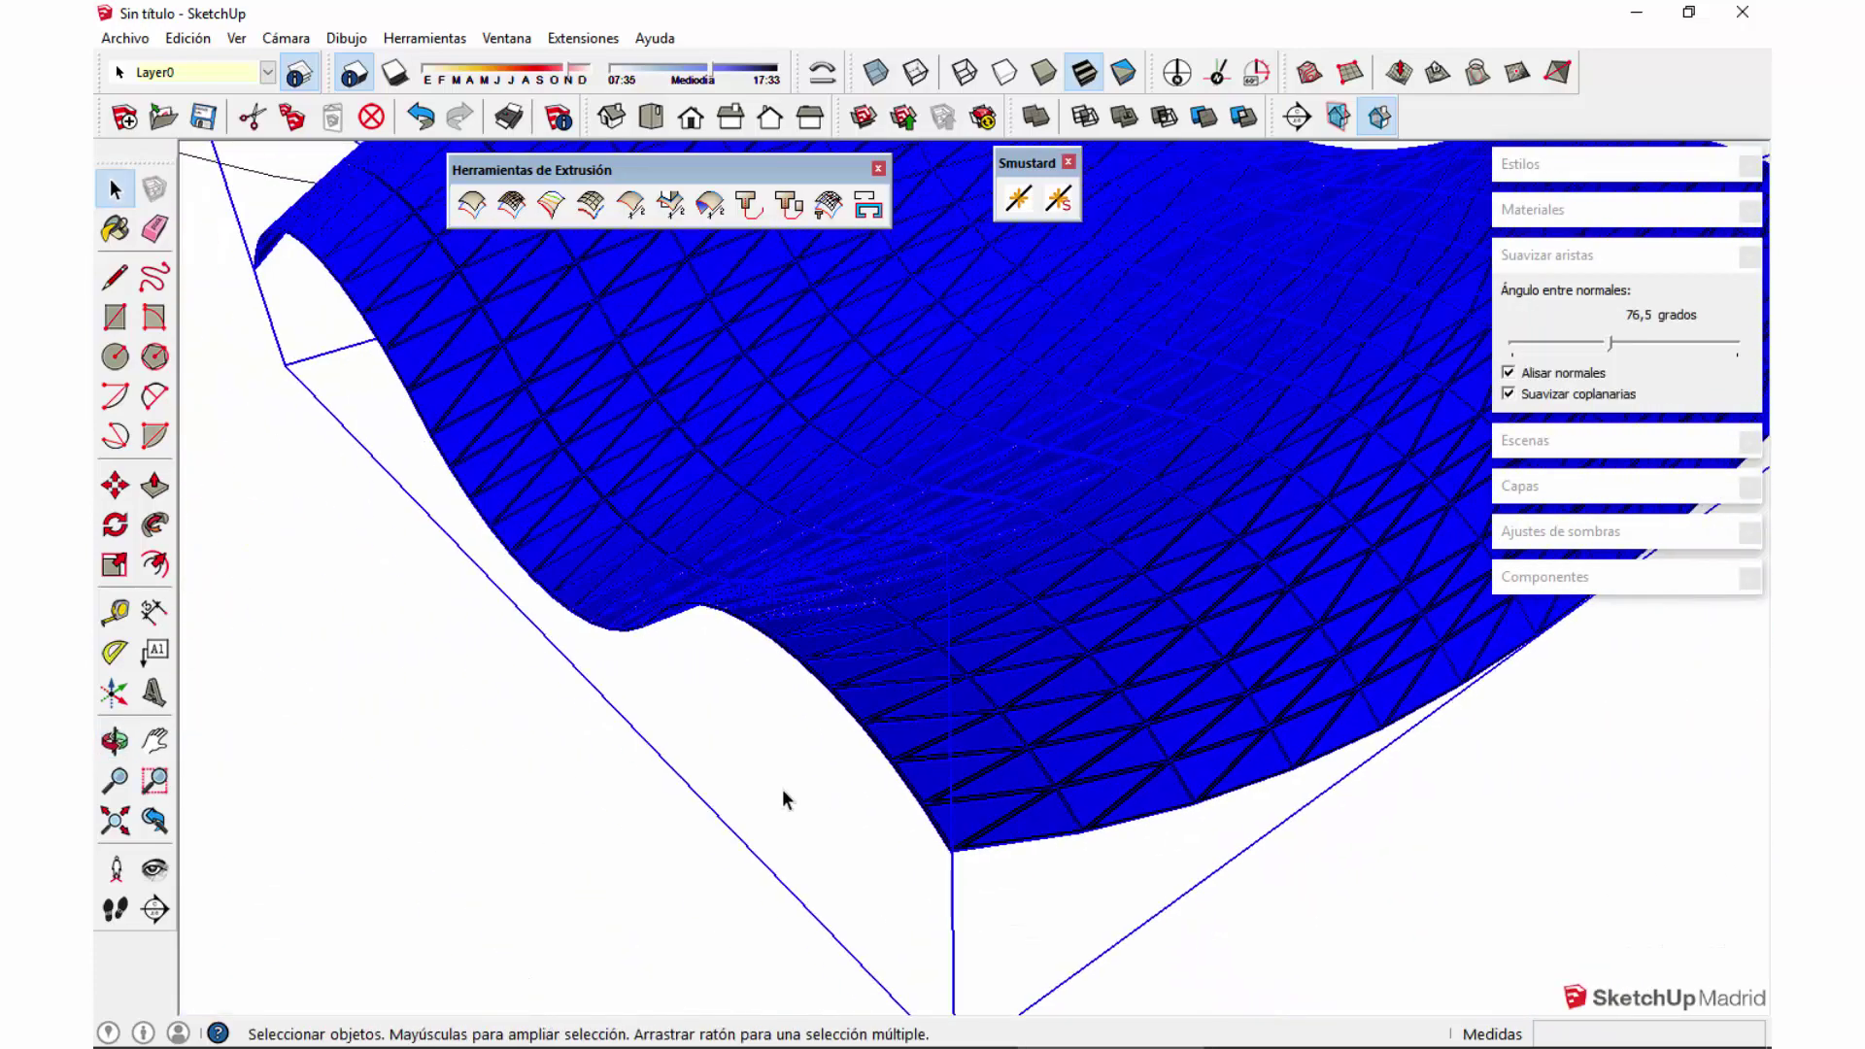
pyautogui.scroll(3, 893, 767)
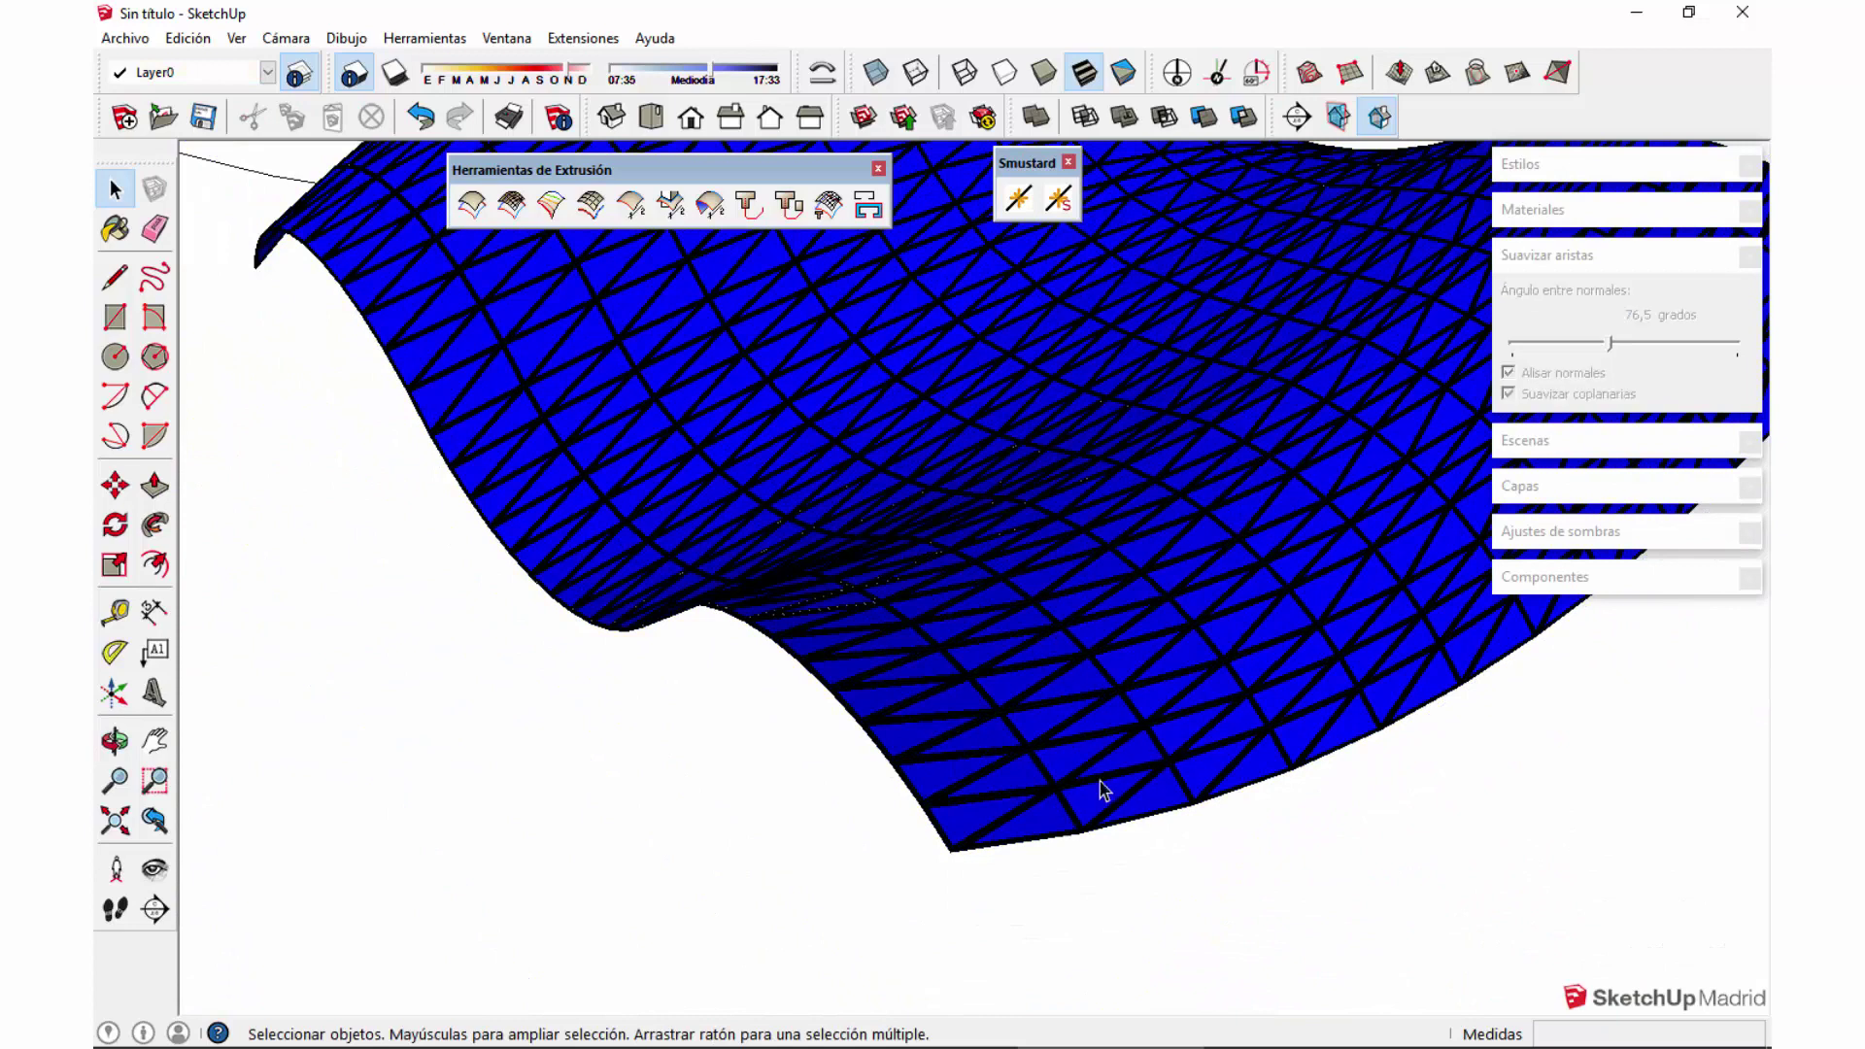
pyautogui.moveTo(1126, 683); pyautogui.dragTo(1178, 679, button='middle')
pyautogui.scroll(2, 1114, 615)
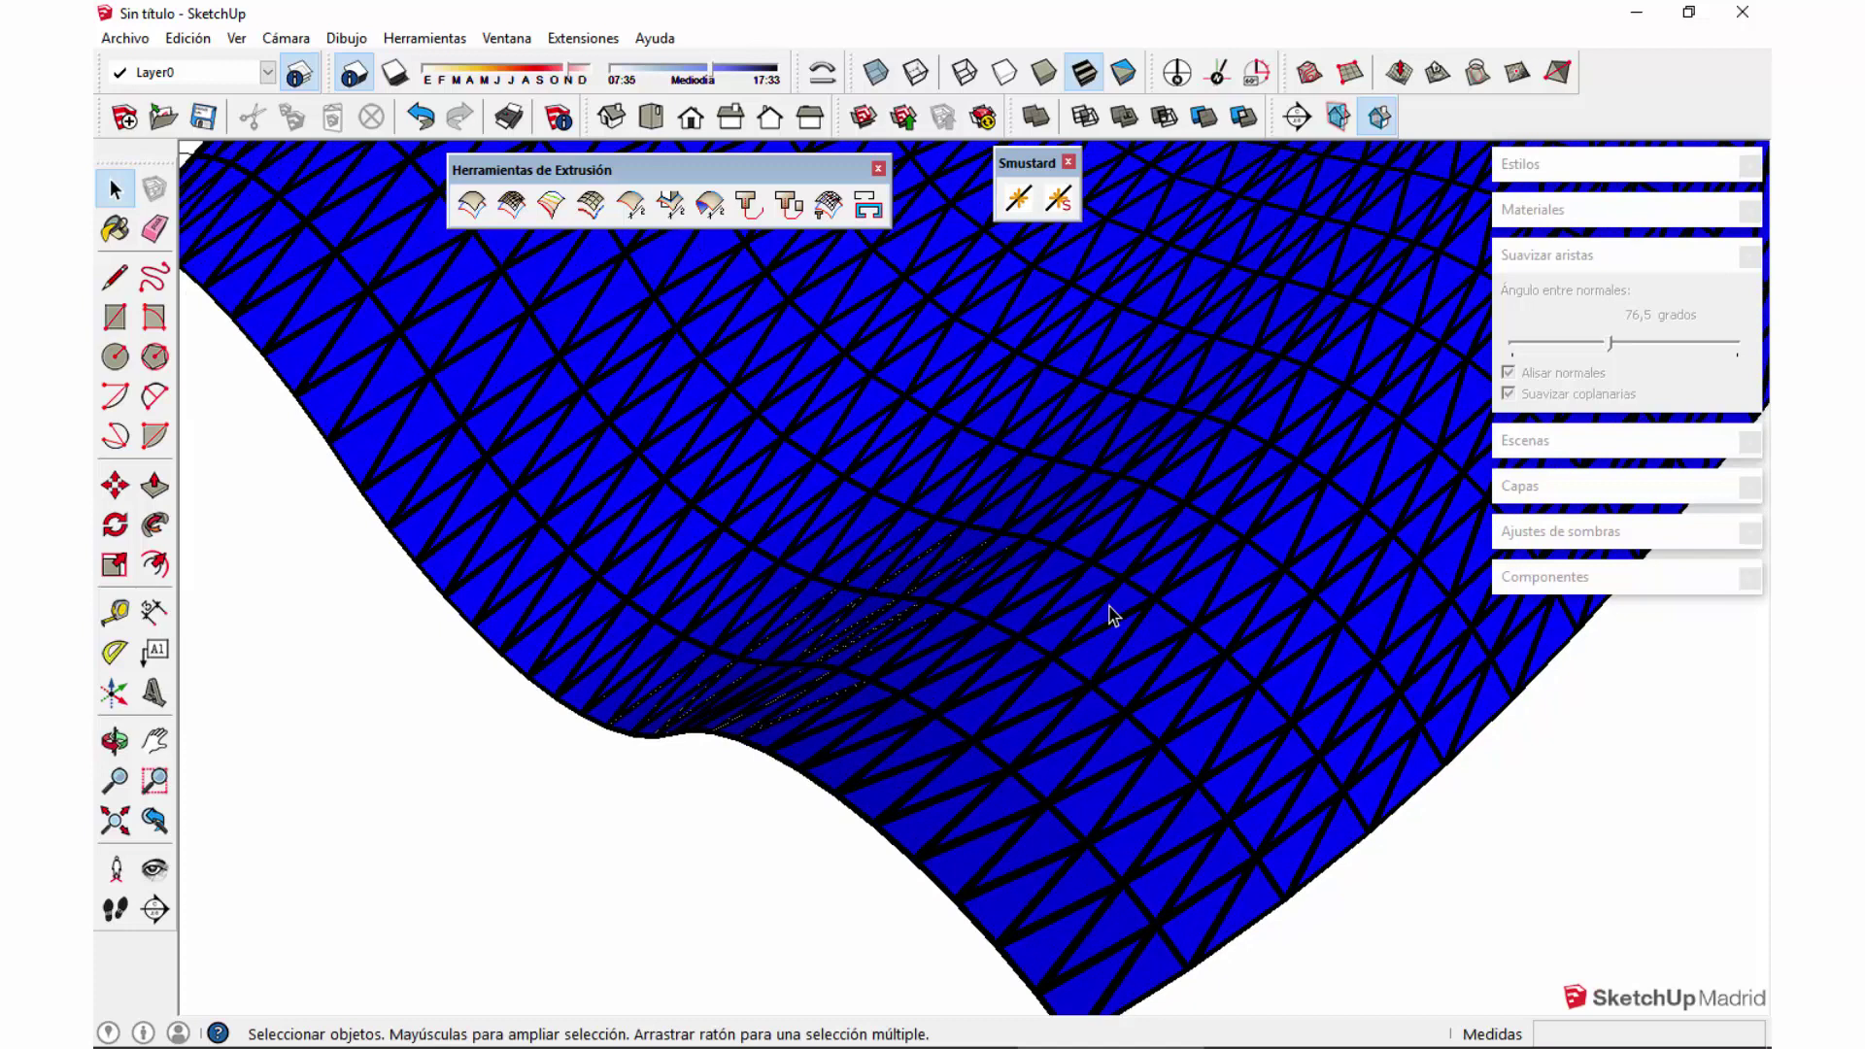
pyautogui.scroll(-3, 1112, 614)
pyautogui.moveTo(1120, 516)
pyautogui.mouseDown(button='middle')
pyautogui.moveTo(1061, 545)
pyautogui.moveTo(1107, 482)
pyautogui.mouseUp(button='middle')
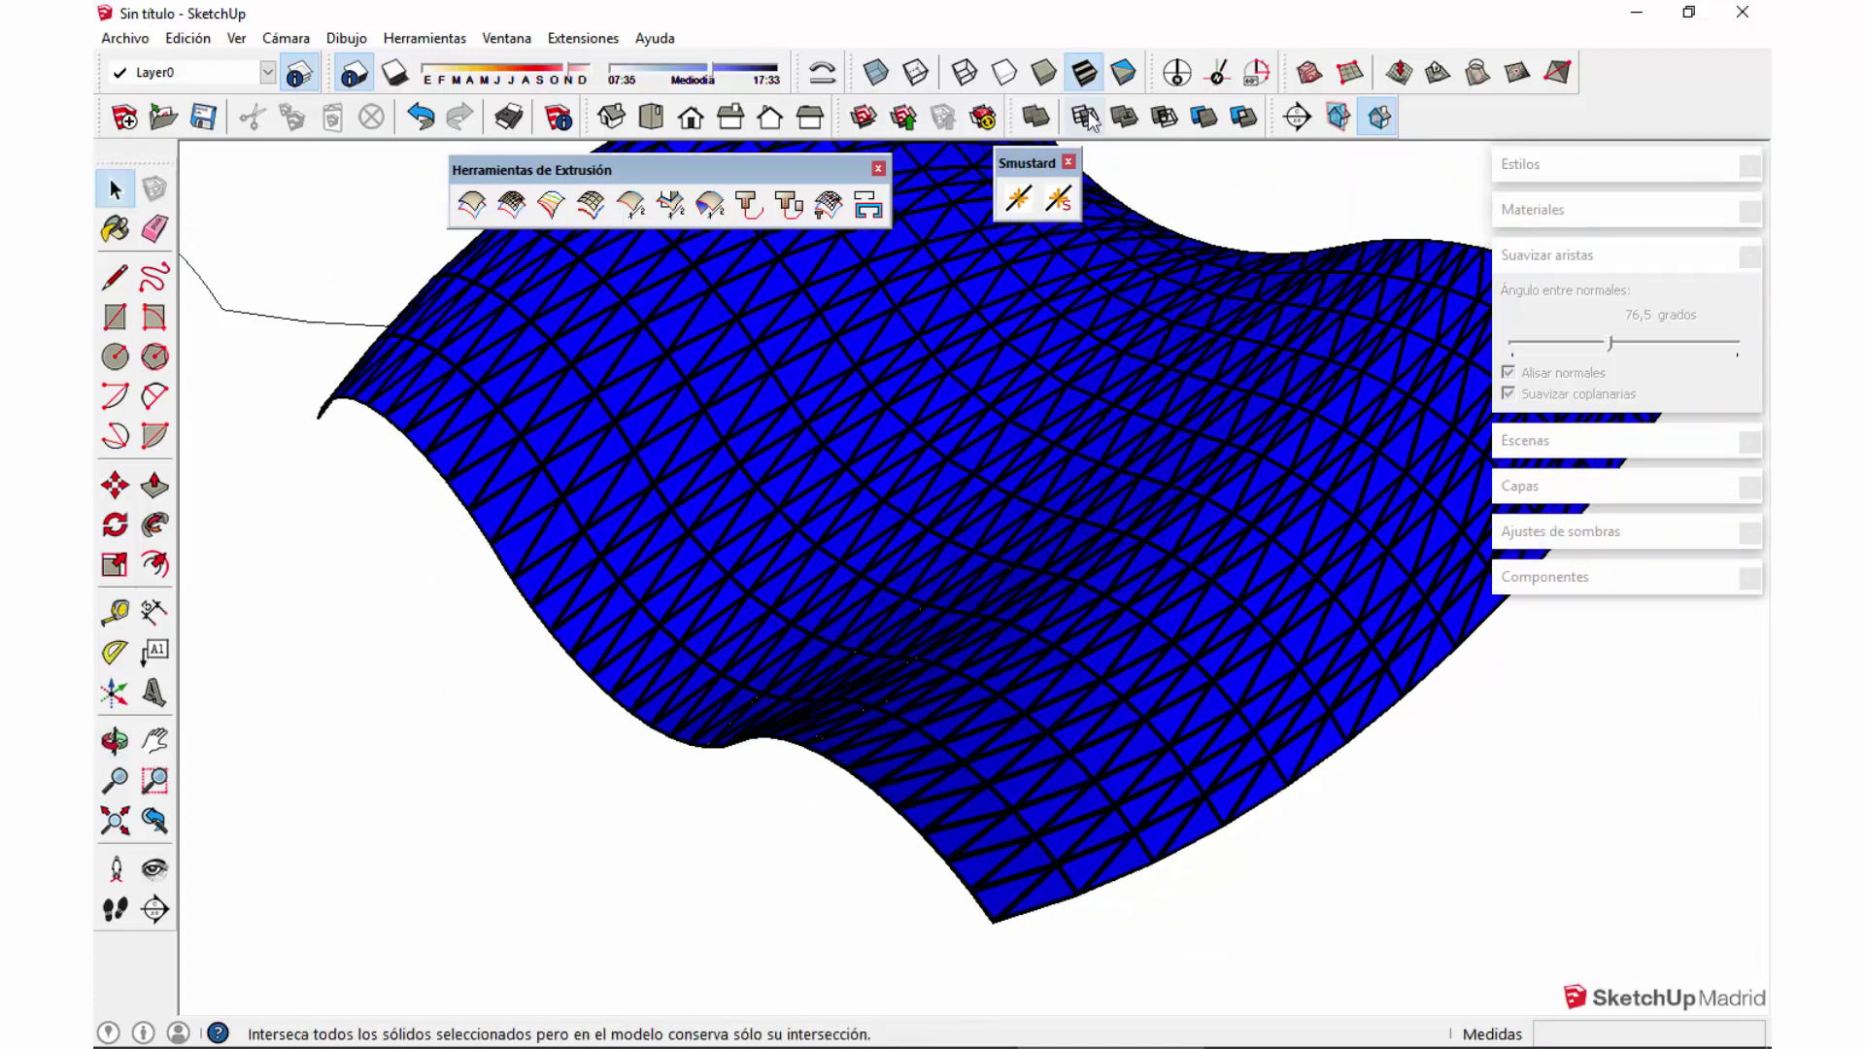
# Step: Switch the face style to monochrome and examine the lattice's bars and recessed panels up close and as a whole
pyautogui.click(1124, 72)
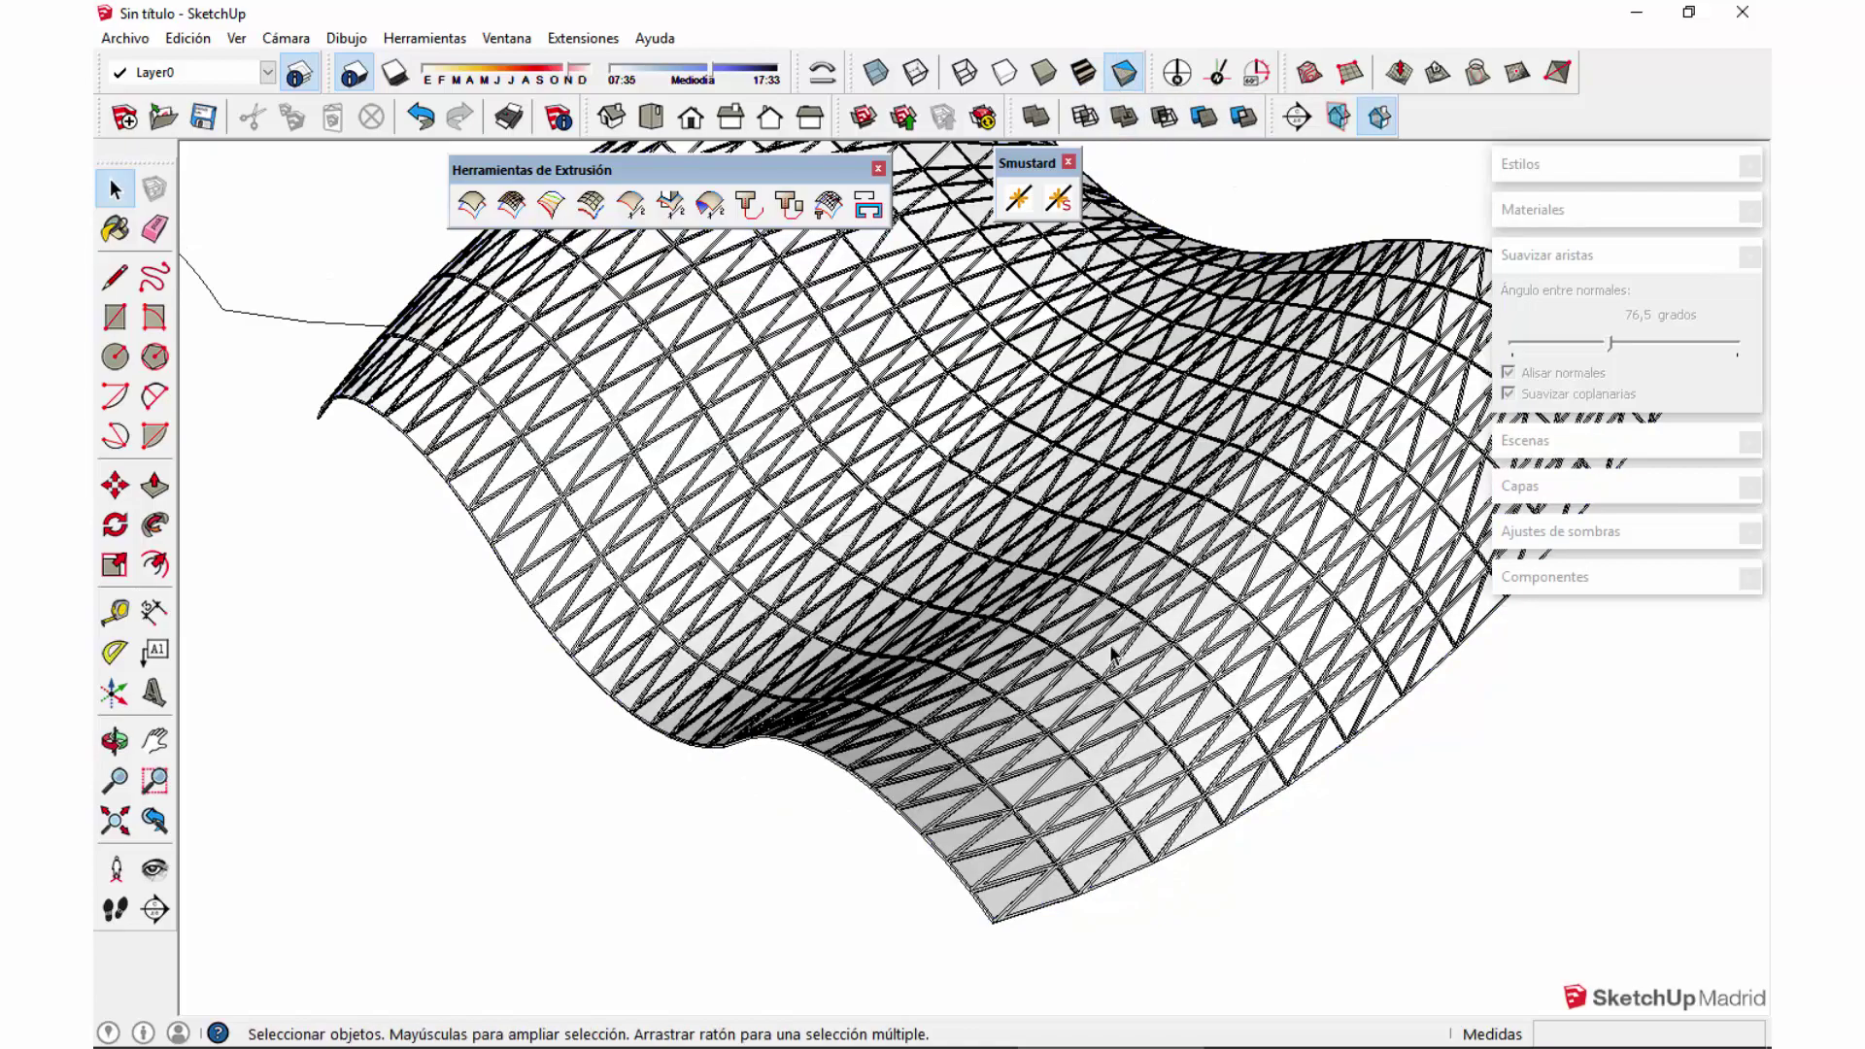
pyautogui.scroll(5, 1049, 898)
pyautogui.keyDown('shift'); pyautogui.moveTo(1057, 903); pyautogui.dragTo(1176, 797, button='middle'); pyautogui.keyUp('shift')
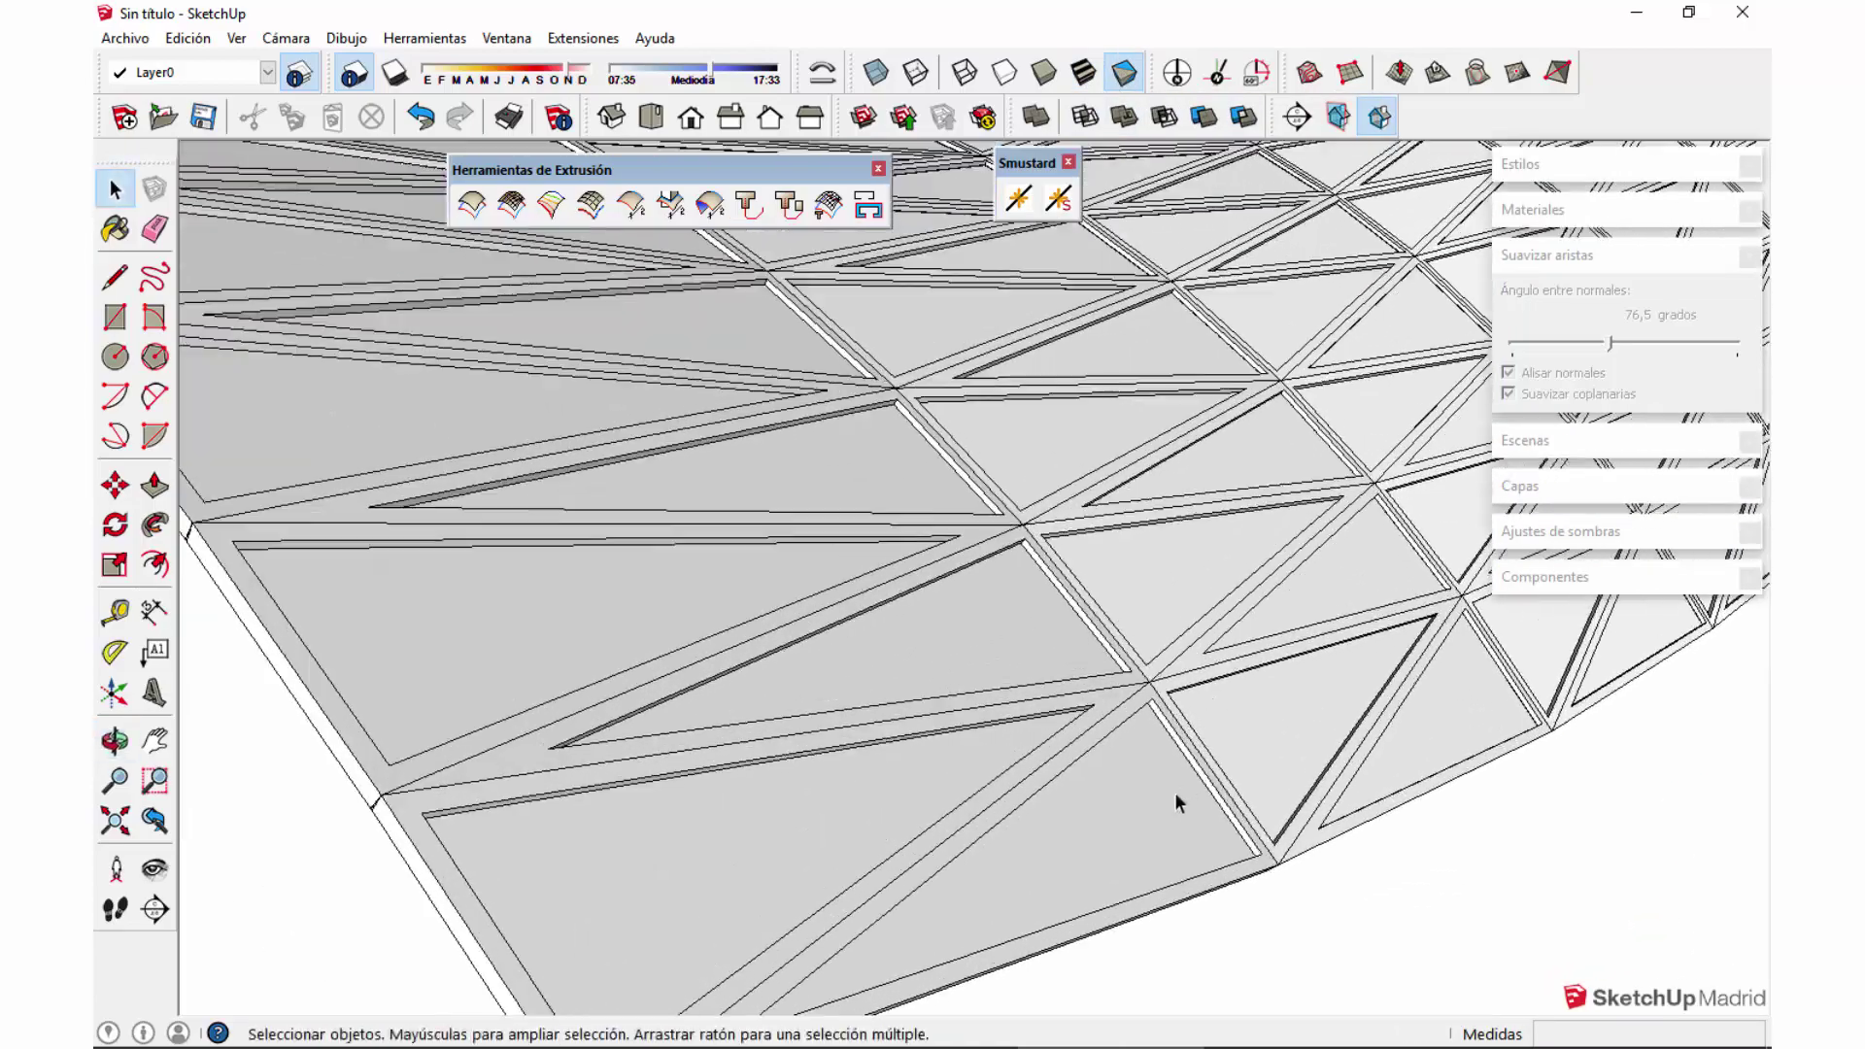
pyautogui.moveTo(1059, 649); pyautogui.dragTo(754, 663, button='middle')
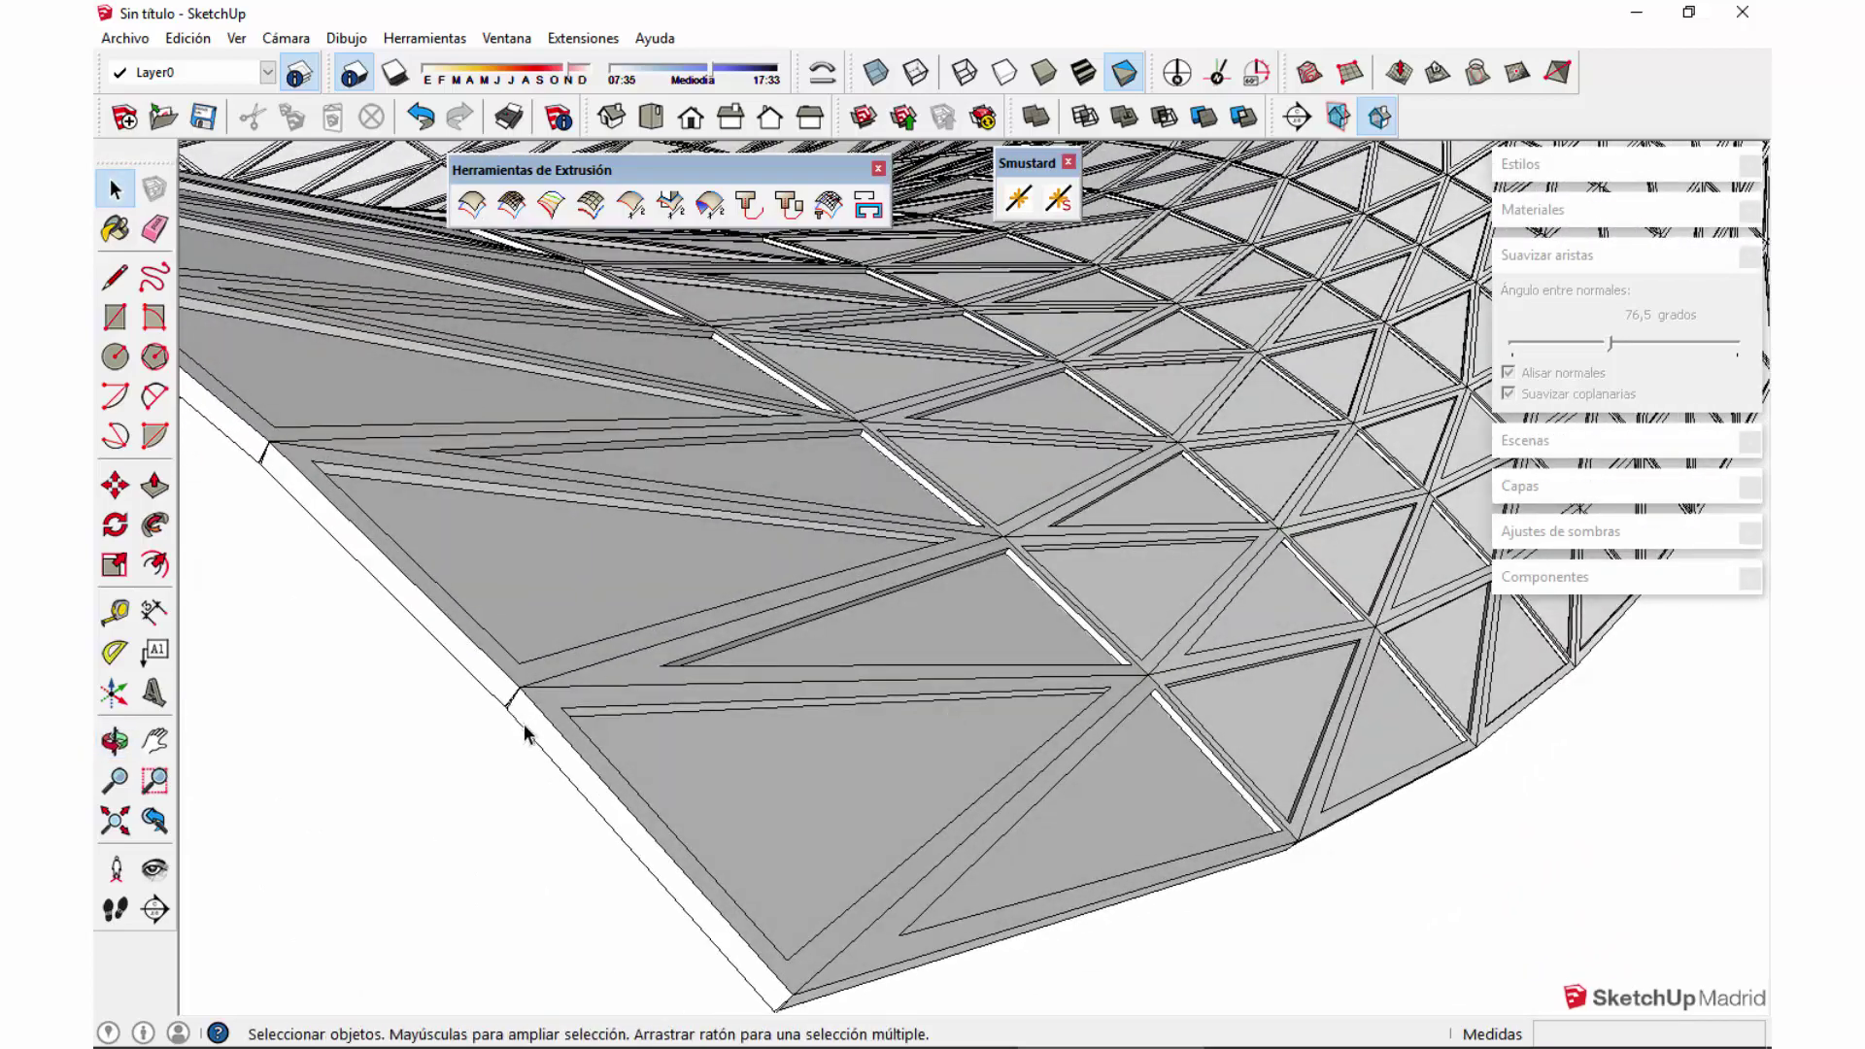
pyautogui.scroll(-10, 872, 643)
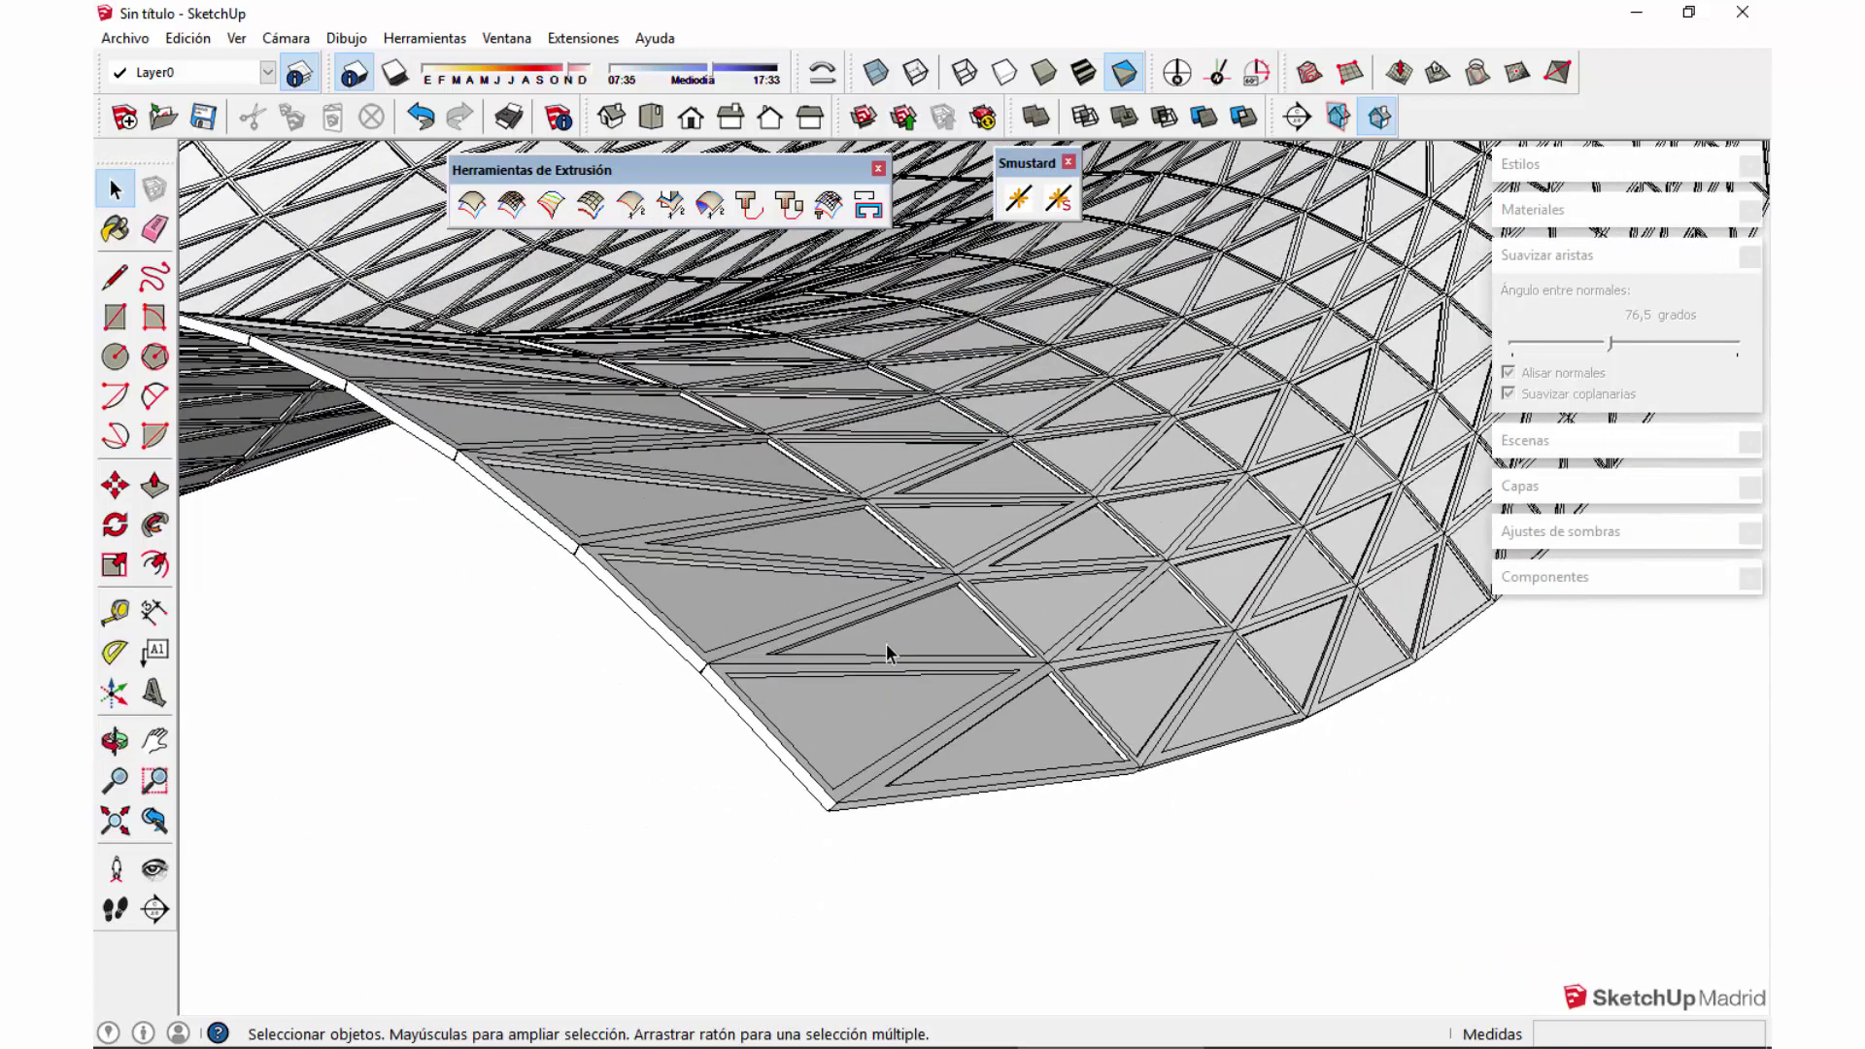
pyautogui.moveTo(777, 616)
pyautogui.mouseDown(button='middle')
pyautogui.moveTo(933, 563)
pyautogui.moveTo(1315, 300)
pyautogui.moveTo(1123, 382)
pyautogui.moveTo(765, 598)
pyautogui.moveTo(886, 580)
pyautogui.moveTo(1074, 608)
pyautogui.moveTo(1058, 328)
pyautogui.mouseUp(button='middle')
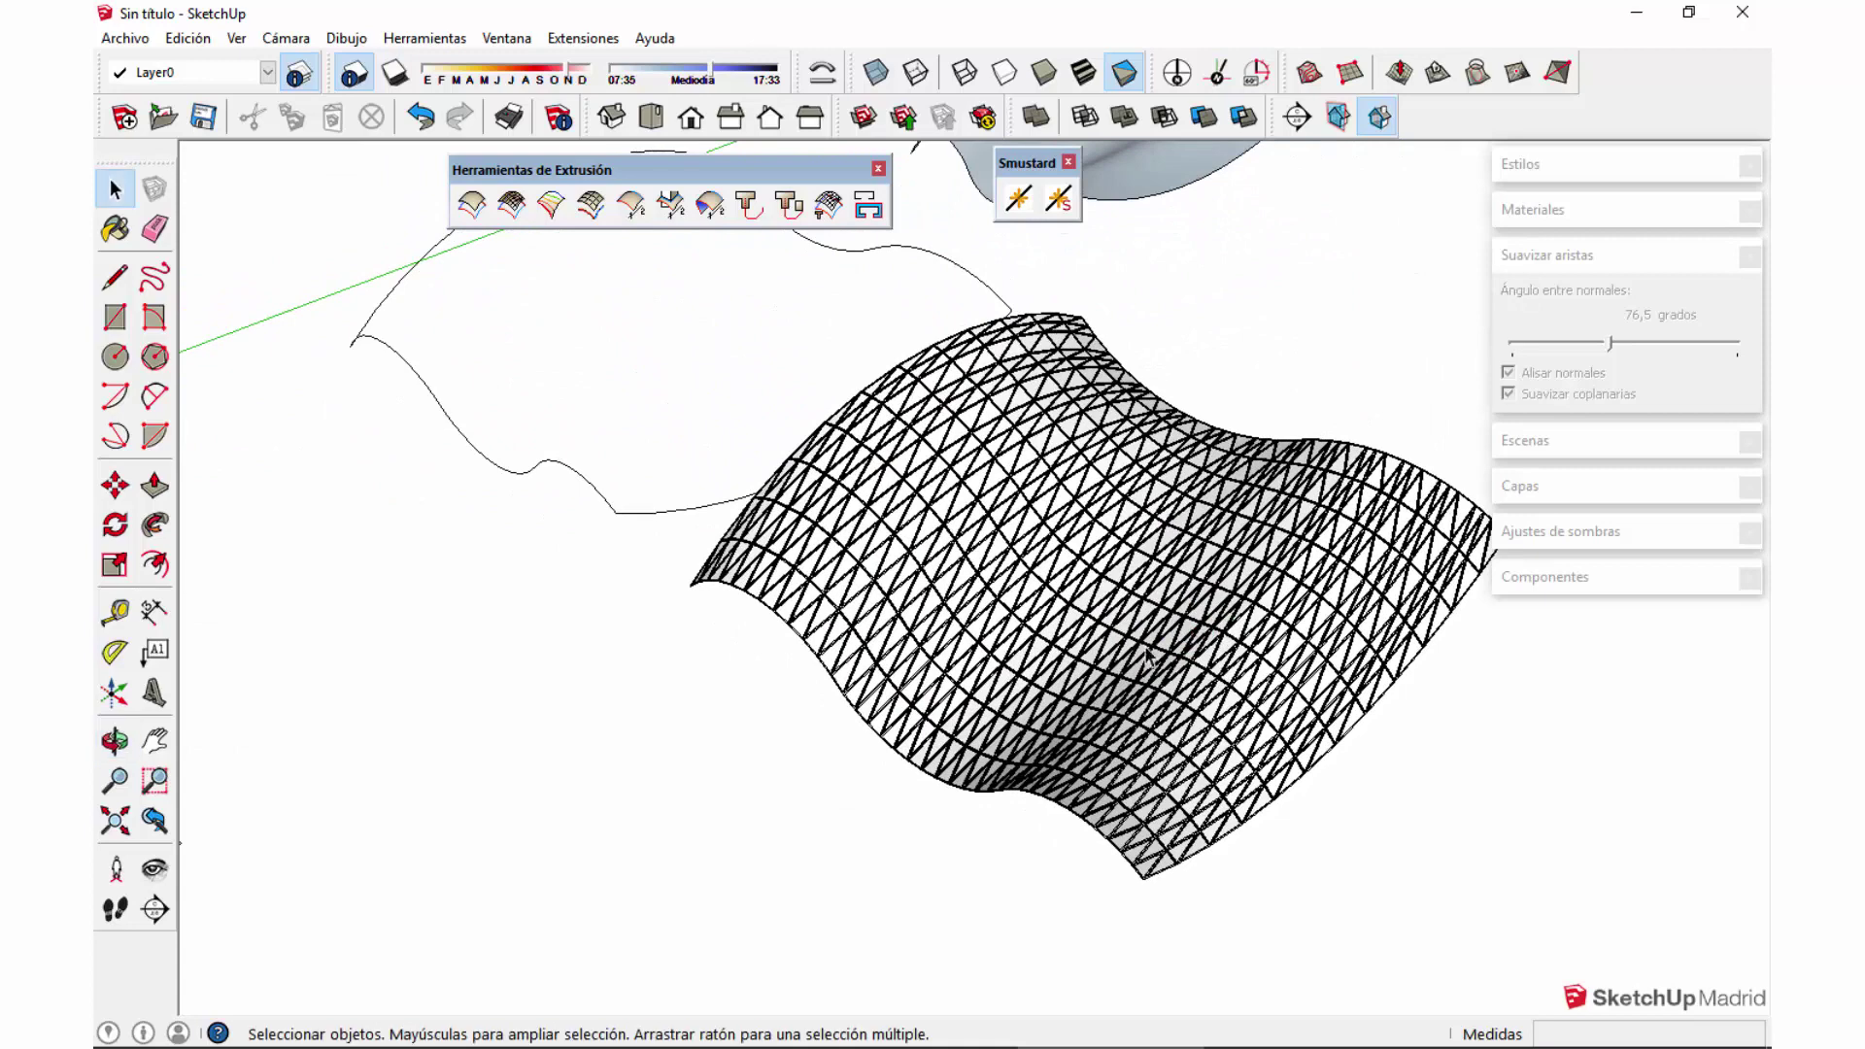
# Step: Switch the face style back to shaded with textures to show the lattice's blue and black materials
pyautogui.click(1083, 72)
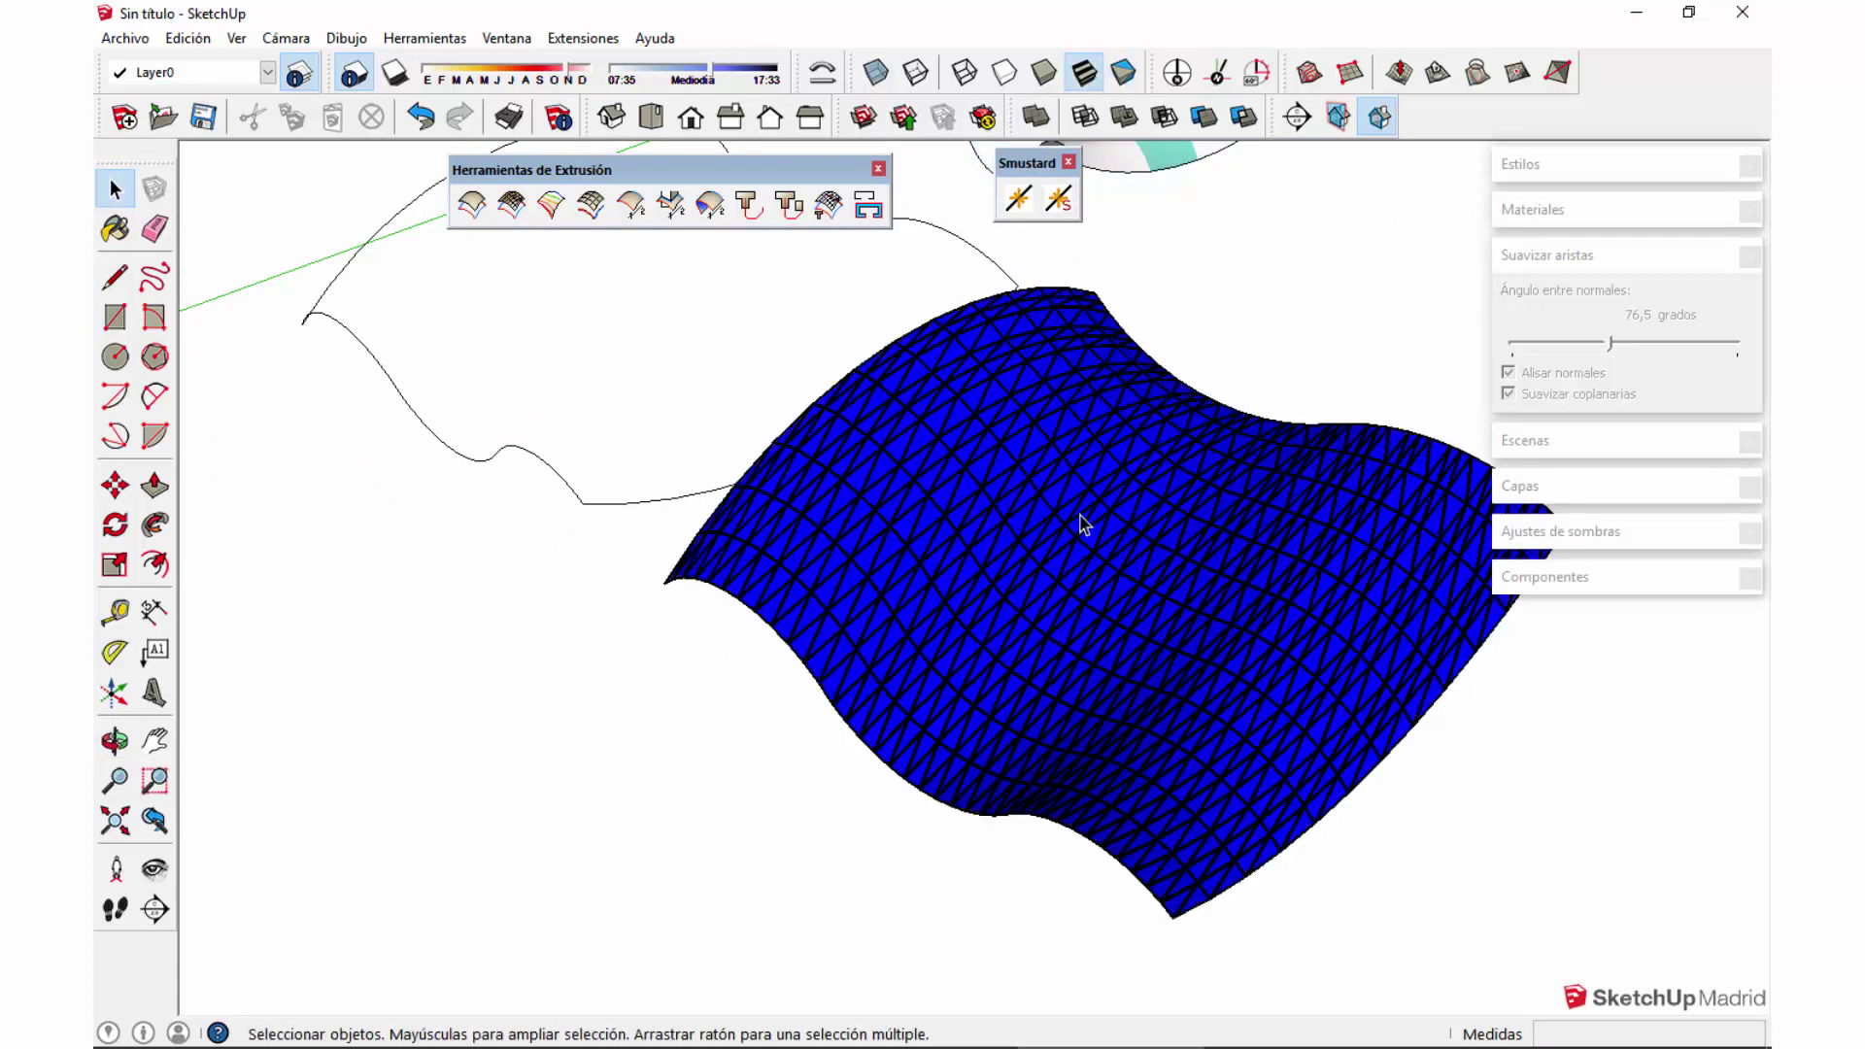
pyautogui.moveTo(1082, 520); pyautogui.dragTo(995, 585, button='middle')
pyautogui.scroll(4, 1053, 749)
# Step: Sample the Black material from the lattice bars and recolour it light green, RGB 142, 204, 111
pyautogui.press('b')
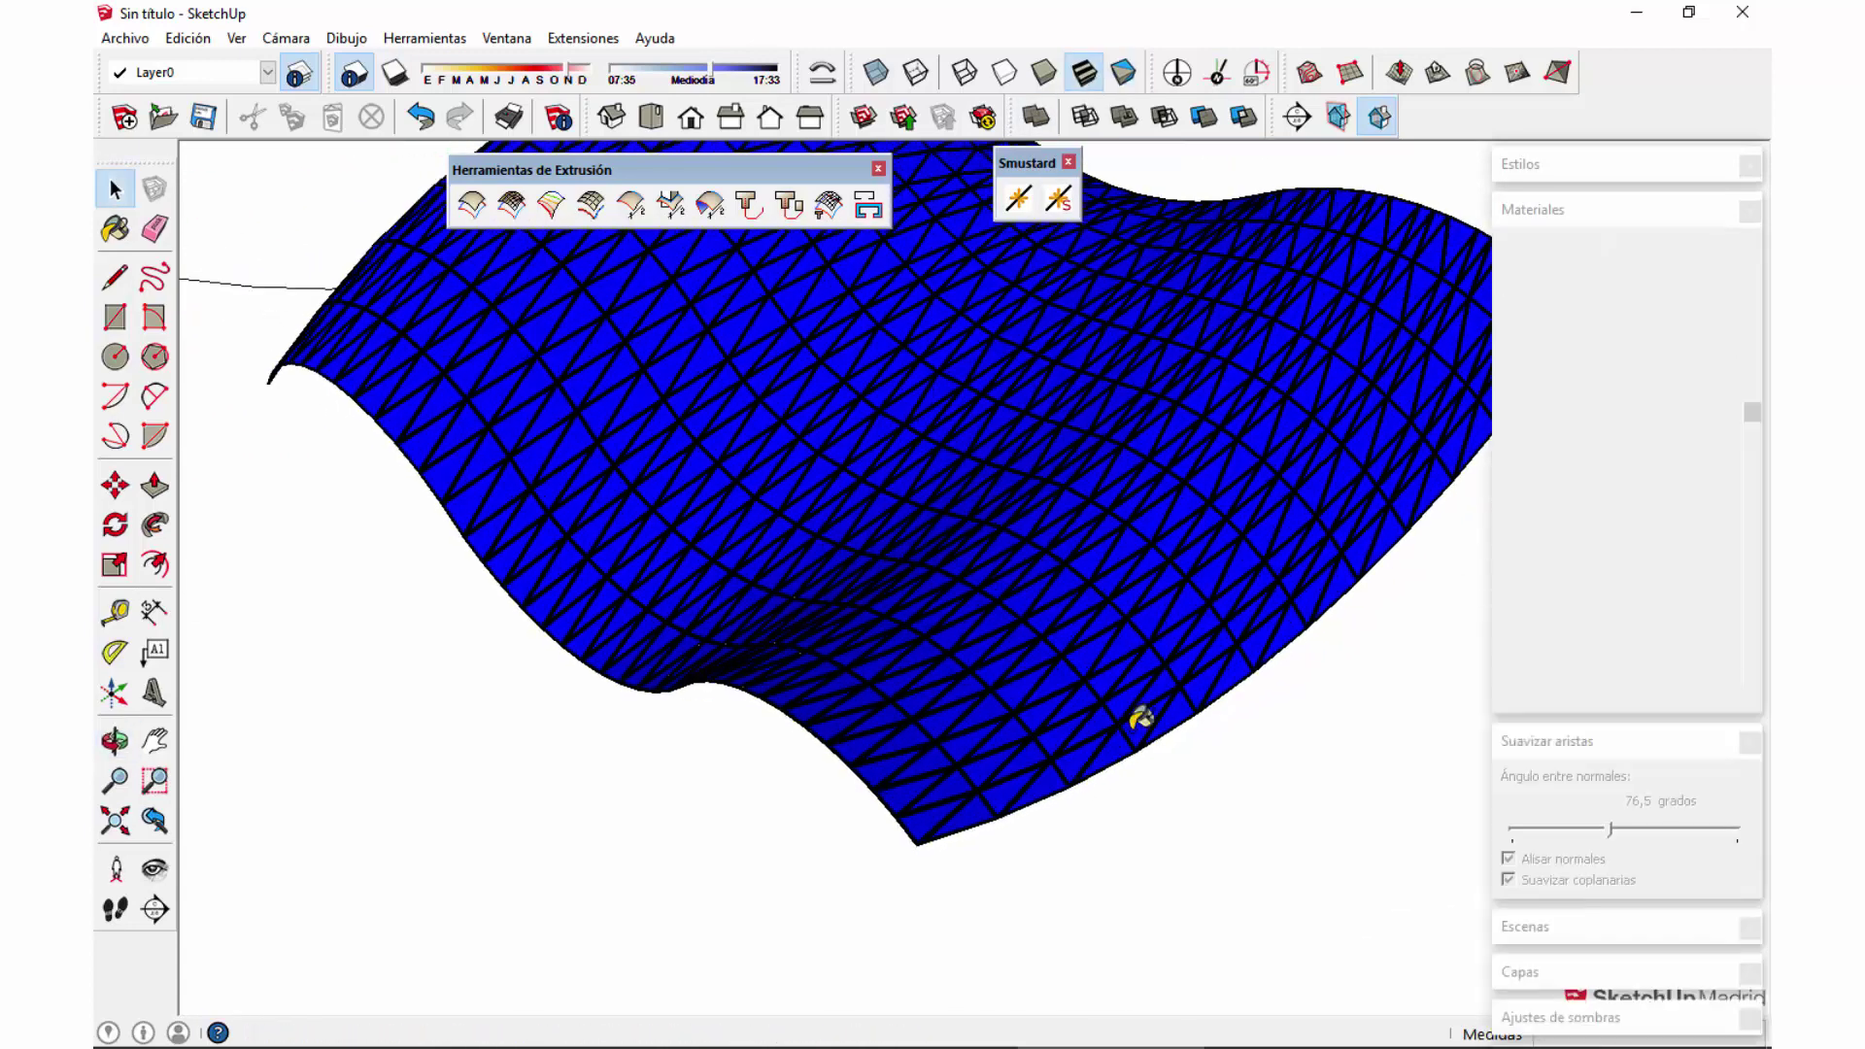
pyautogui.scroll(3, 1154, 704)
pyautogui.scroll(3, 1154, 704)
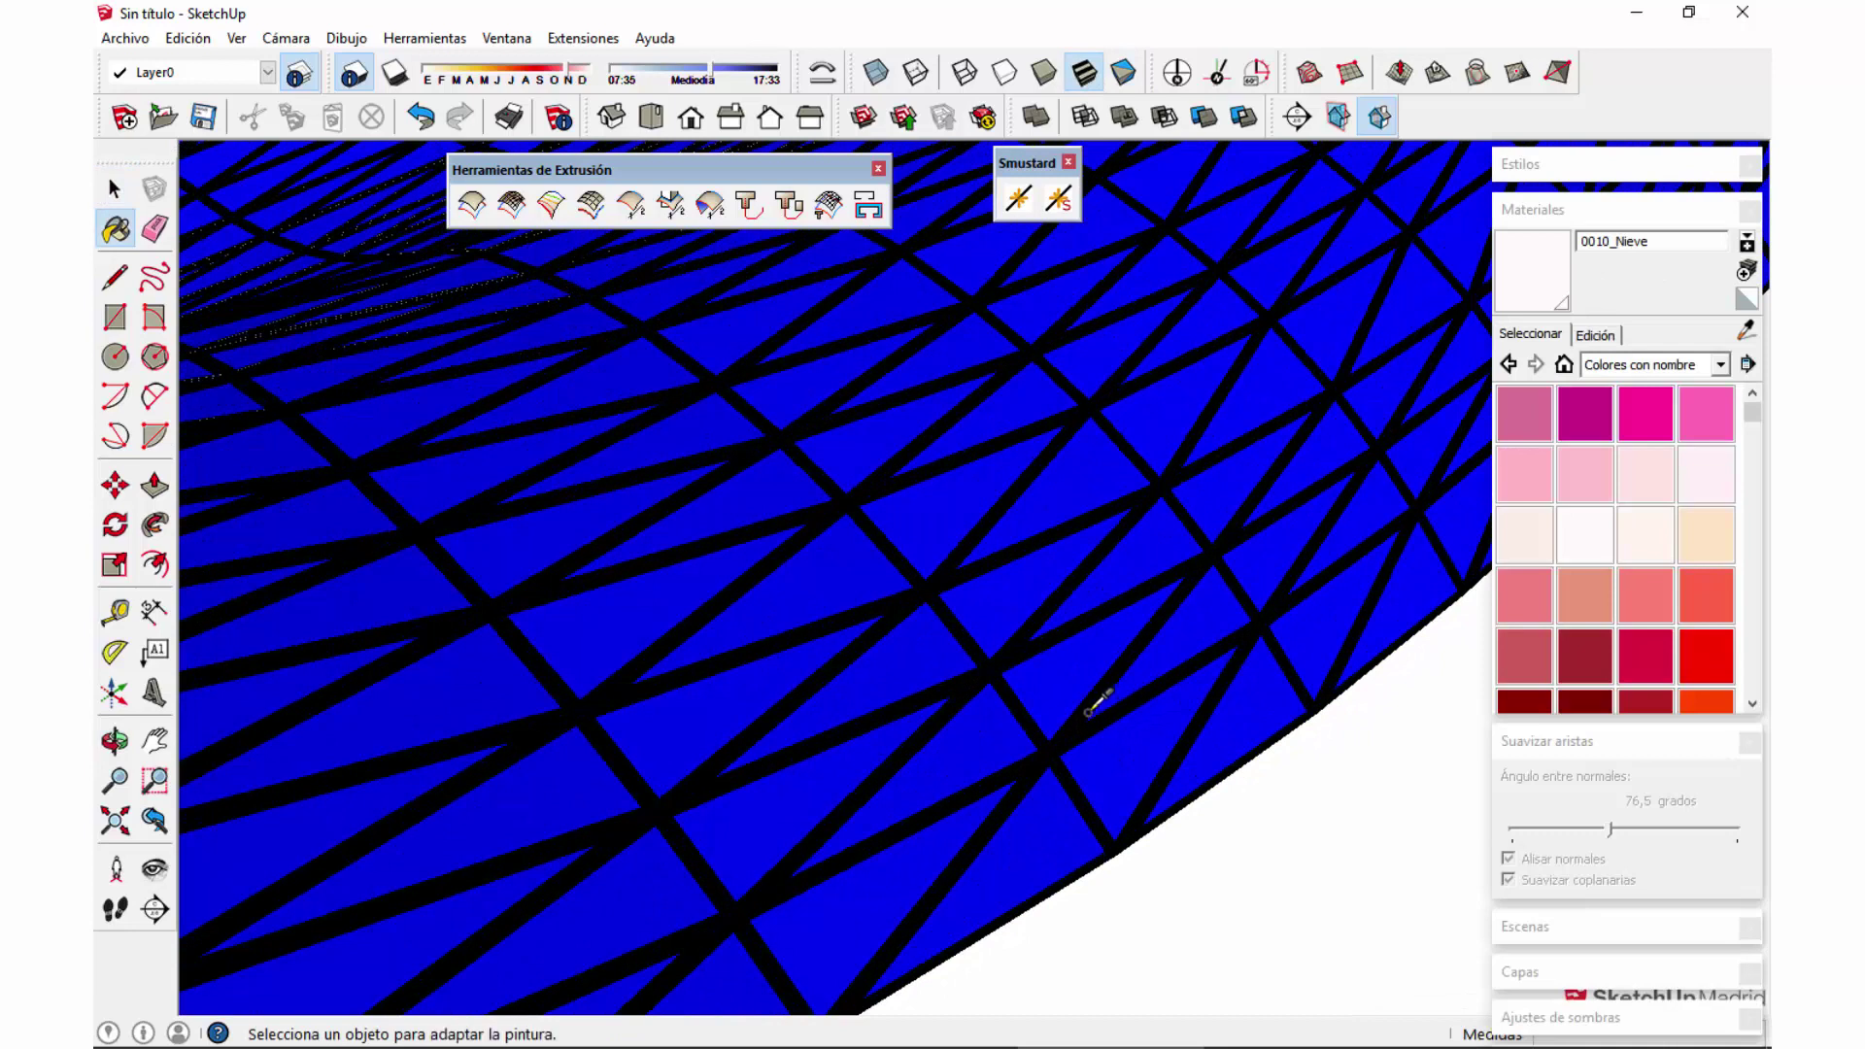
pyautogui.keyDown('alt'); pyautogui.click(1085, 710); pyautogui.keyUp('alt')
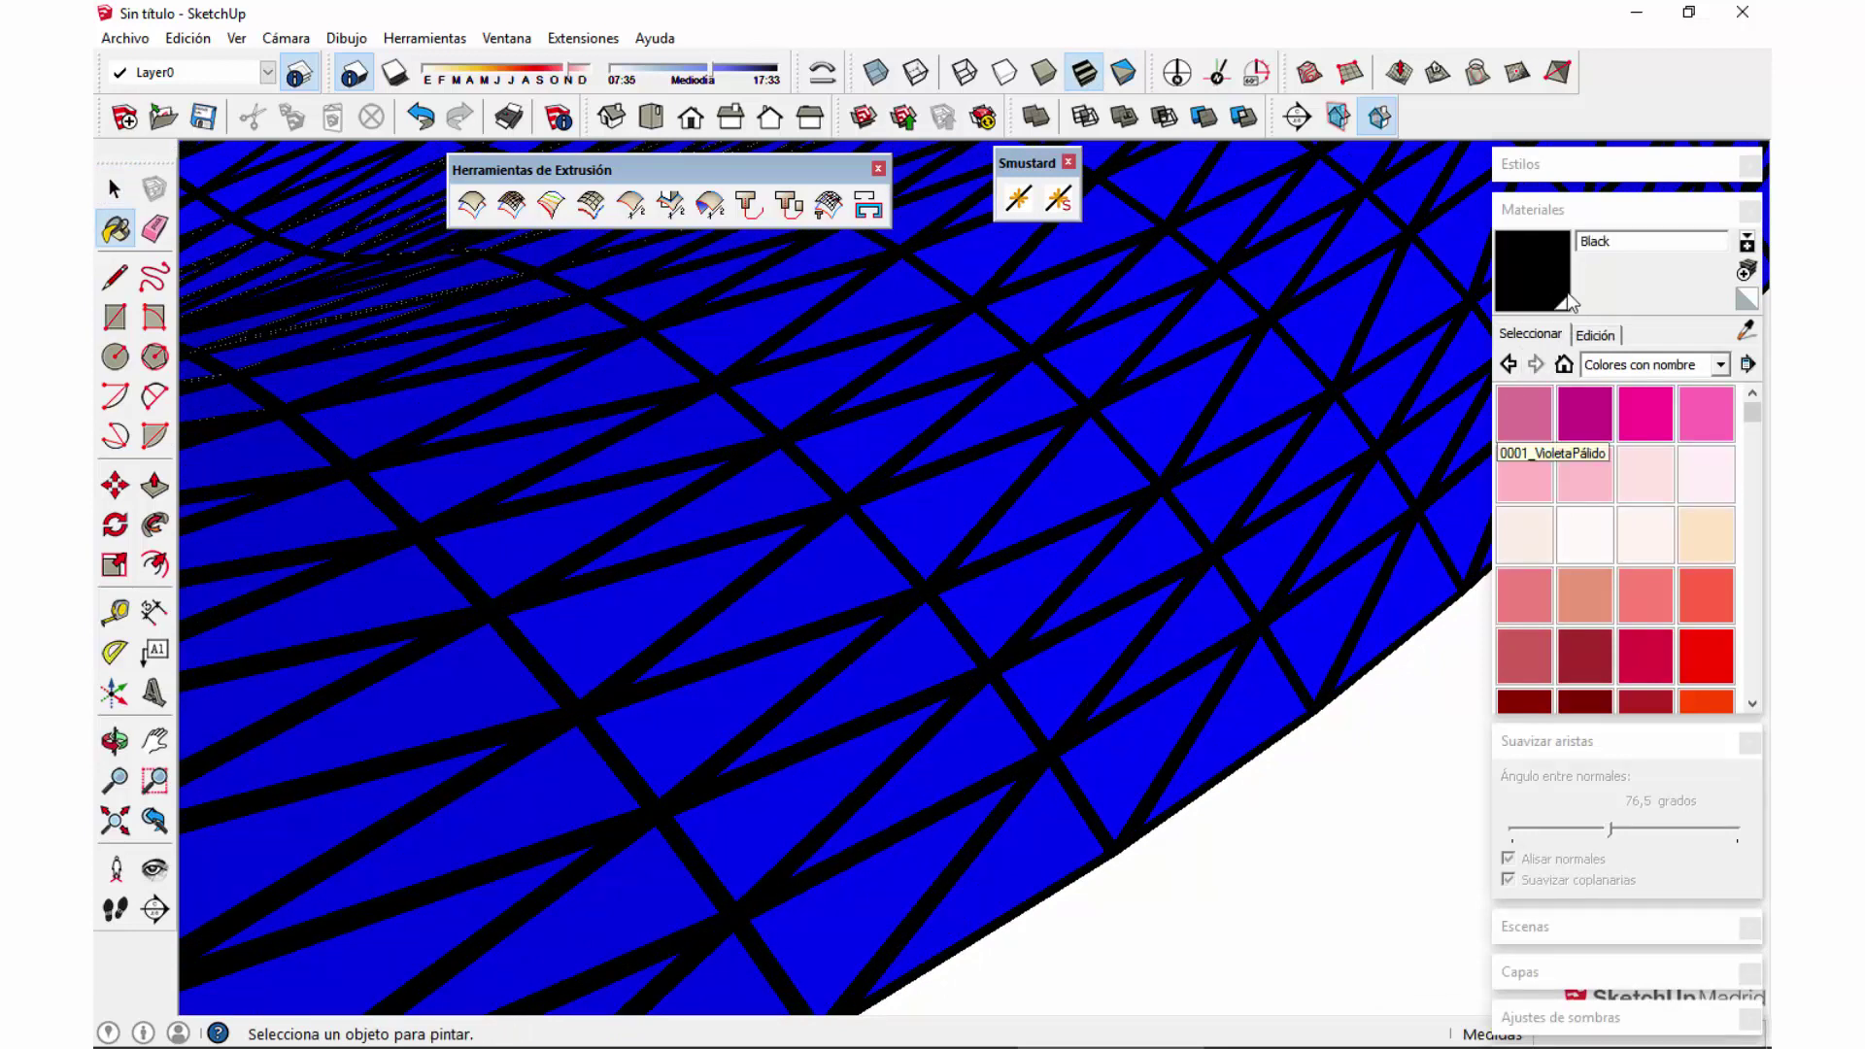
pyautogui.click(1593, 335)
pyautogui.moveTo(1593, 454)
pyautogui.mouseDown()
pyautogui.moveTo(1644, 455)
pyautogui.moveTo(1628, 491)
pyautogui.moveTo(1585, 490)
pyautogui.mouseUp()
pyautogui.click(1606, 429)
pyautogui.moveTo(1401, 569); pyautogui.dragTo(1080, 680, button='middle')
pyautogui.press('space')
pyautogui.scroll(-3, 1069, 670)
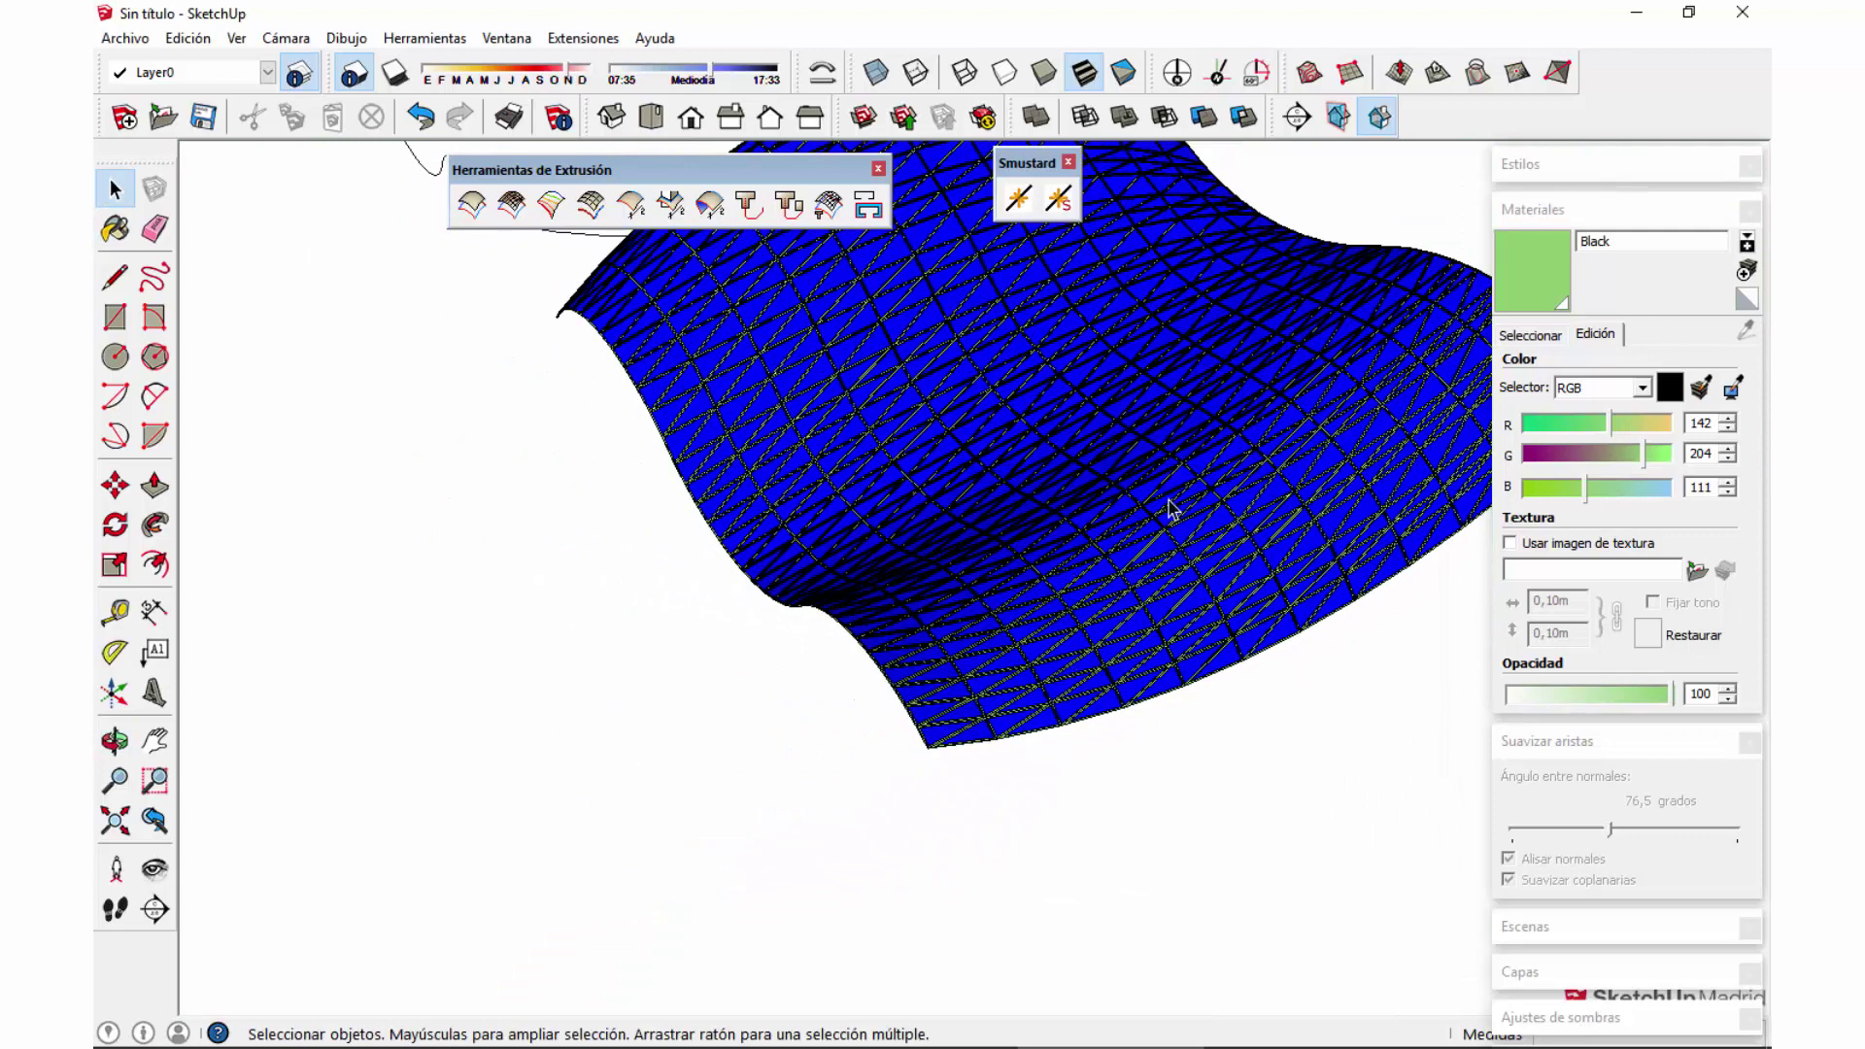
# Step: Draw three separate wavy freehand curves side by side in the empty area beside the striped surface
pyautogui.moveTo(1171, 510); pyautogui.dragTo(932, 728, button='middle')
pyautogui.scroll(-5, 991, 689)
pyautogui.moveTo(1045, 654); pyautogui.dragTo(1069, 767, button='middle')
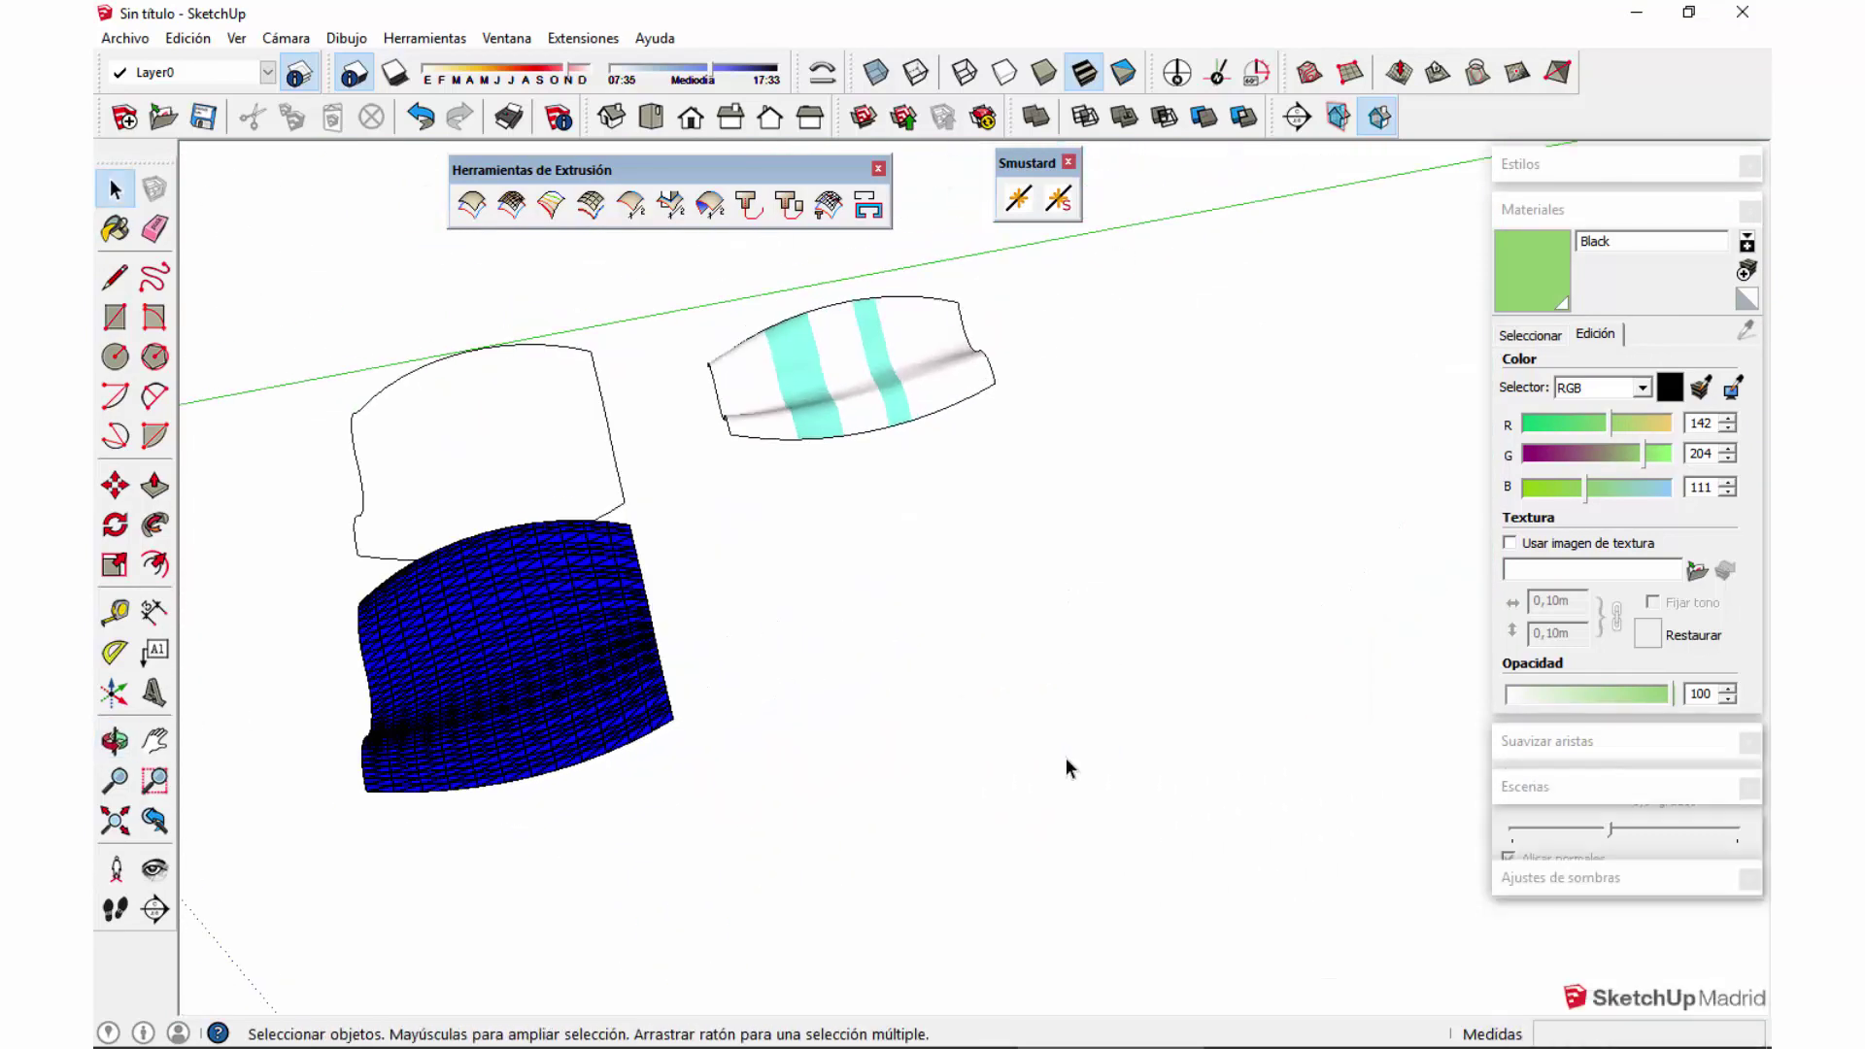
pyautogui.click(155, 278)
pyautogui.moveTo(844, 557)
pyautogui.mouseDown()
pyautogui.moveTo(985, 599)
pyautogui.moveTo(973, 684)
pyautogui.moveTo(1017, 799)
pyautogui.moveTo(1297, 901)
pyautogui.mouseUp()
pyautogui.moveTo(989, 454)
pyautogui.mouseDown()
pyautogui.moveTo(1117, 529)
pyautogui.moveTo(1326, 767)
pyautogui.mouseUp()
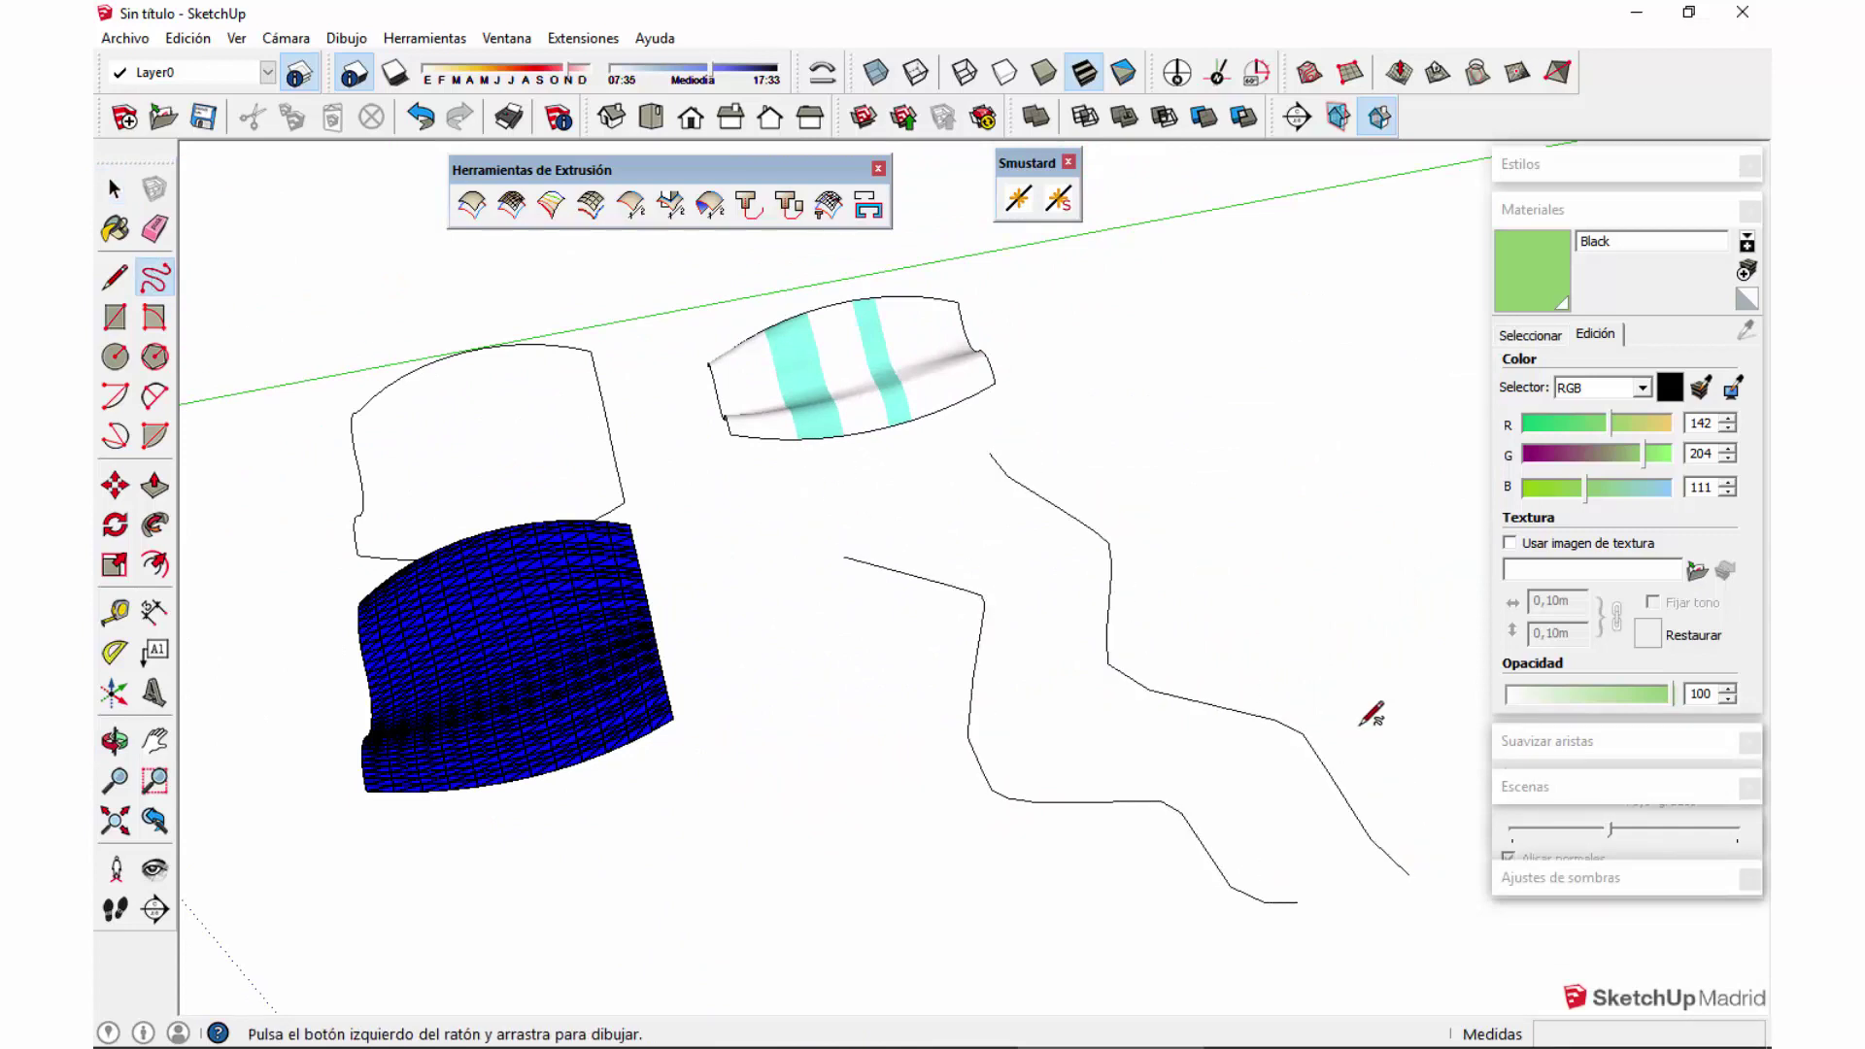
pyautogui.keyDown('shift'); pyautogui.moveTo(1360, 715); pyautogui.dragTo(1070, 645, button='middle'); pyautogui.keyUp('shift')
pyautogui.moveTo(928, 373); pyautogui.dragTo(1313, 732)
pyautogui.press('space')
# Step: Select the middle and farthest freehand curves and raise them together vertically
pyautogui.moveTo(1110, 726); pyautogui.dragTo(1225, 589, button='middle')
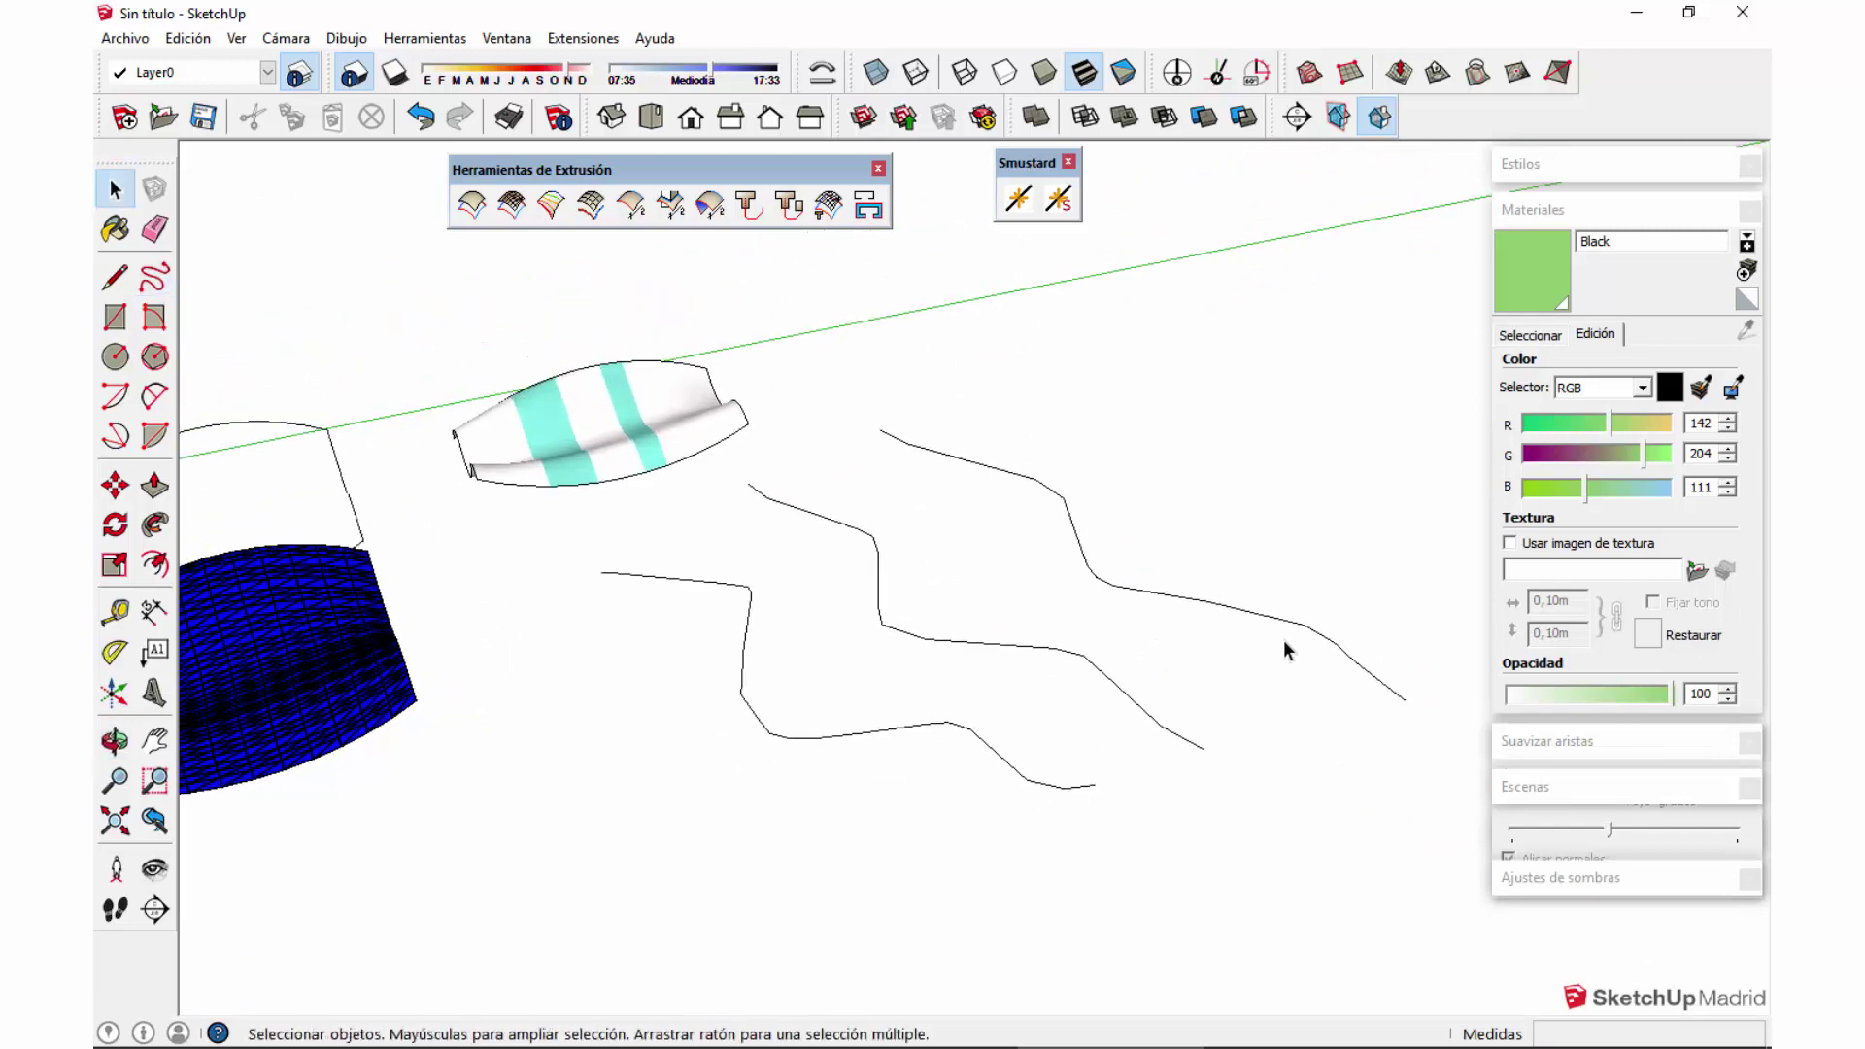
pyautogui.click(1317, 637)
pyautogui.keyDown('shift'); pyautogui.click(1188, 745); pyautogui.keyUp('shift')
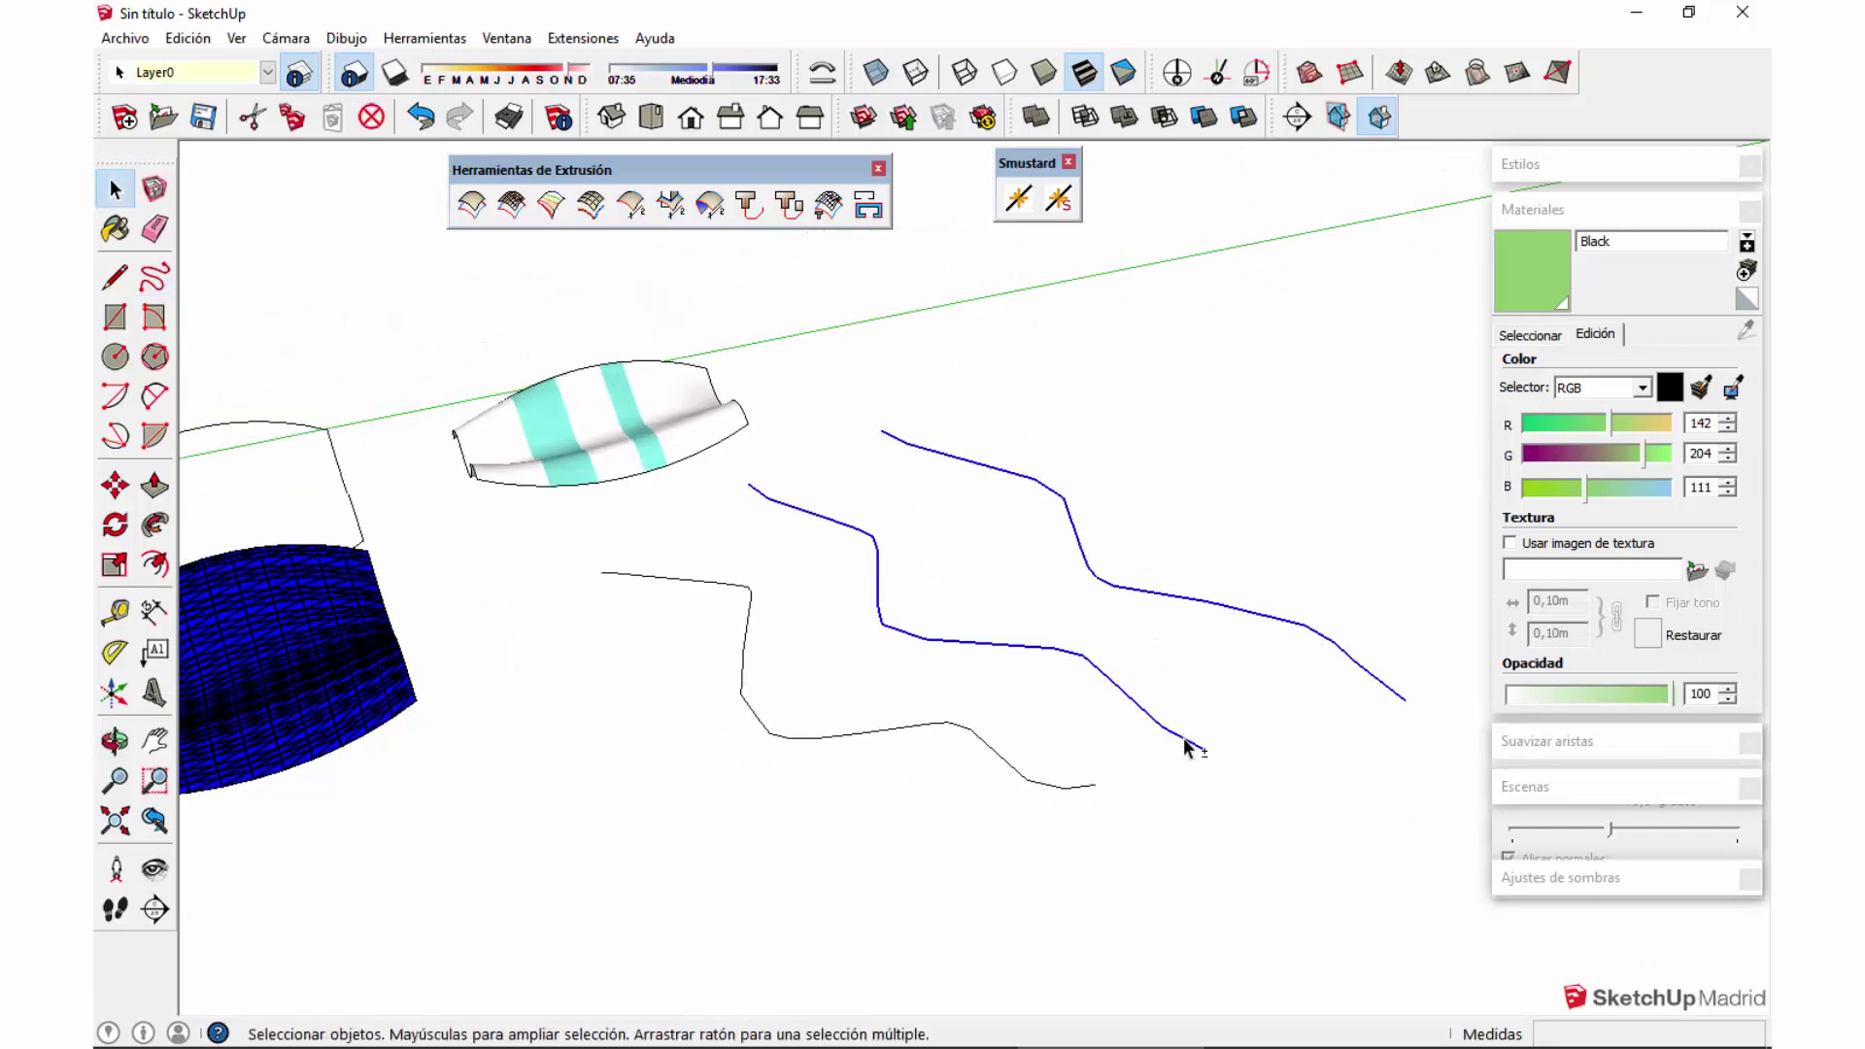
pyautogui.press('m')
pyautogui.click(1324, 770)
pyautogui.click(1320, 706)
# Step: Raise the farthest freehand curve alone by about 9 m along the blue axis
pyautogui.press('space')
pyautogui.click(1423, 643)
pyautogui.click(1420, 622)
pyautogui.press('m')
pyautogui.click(1369, 702)
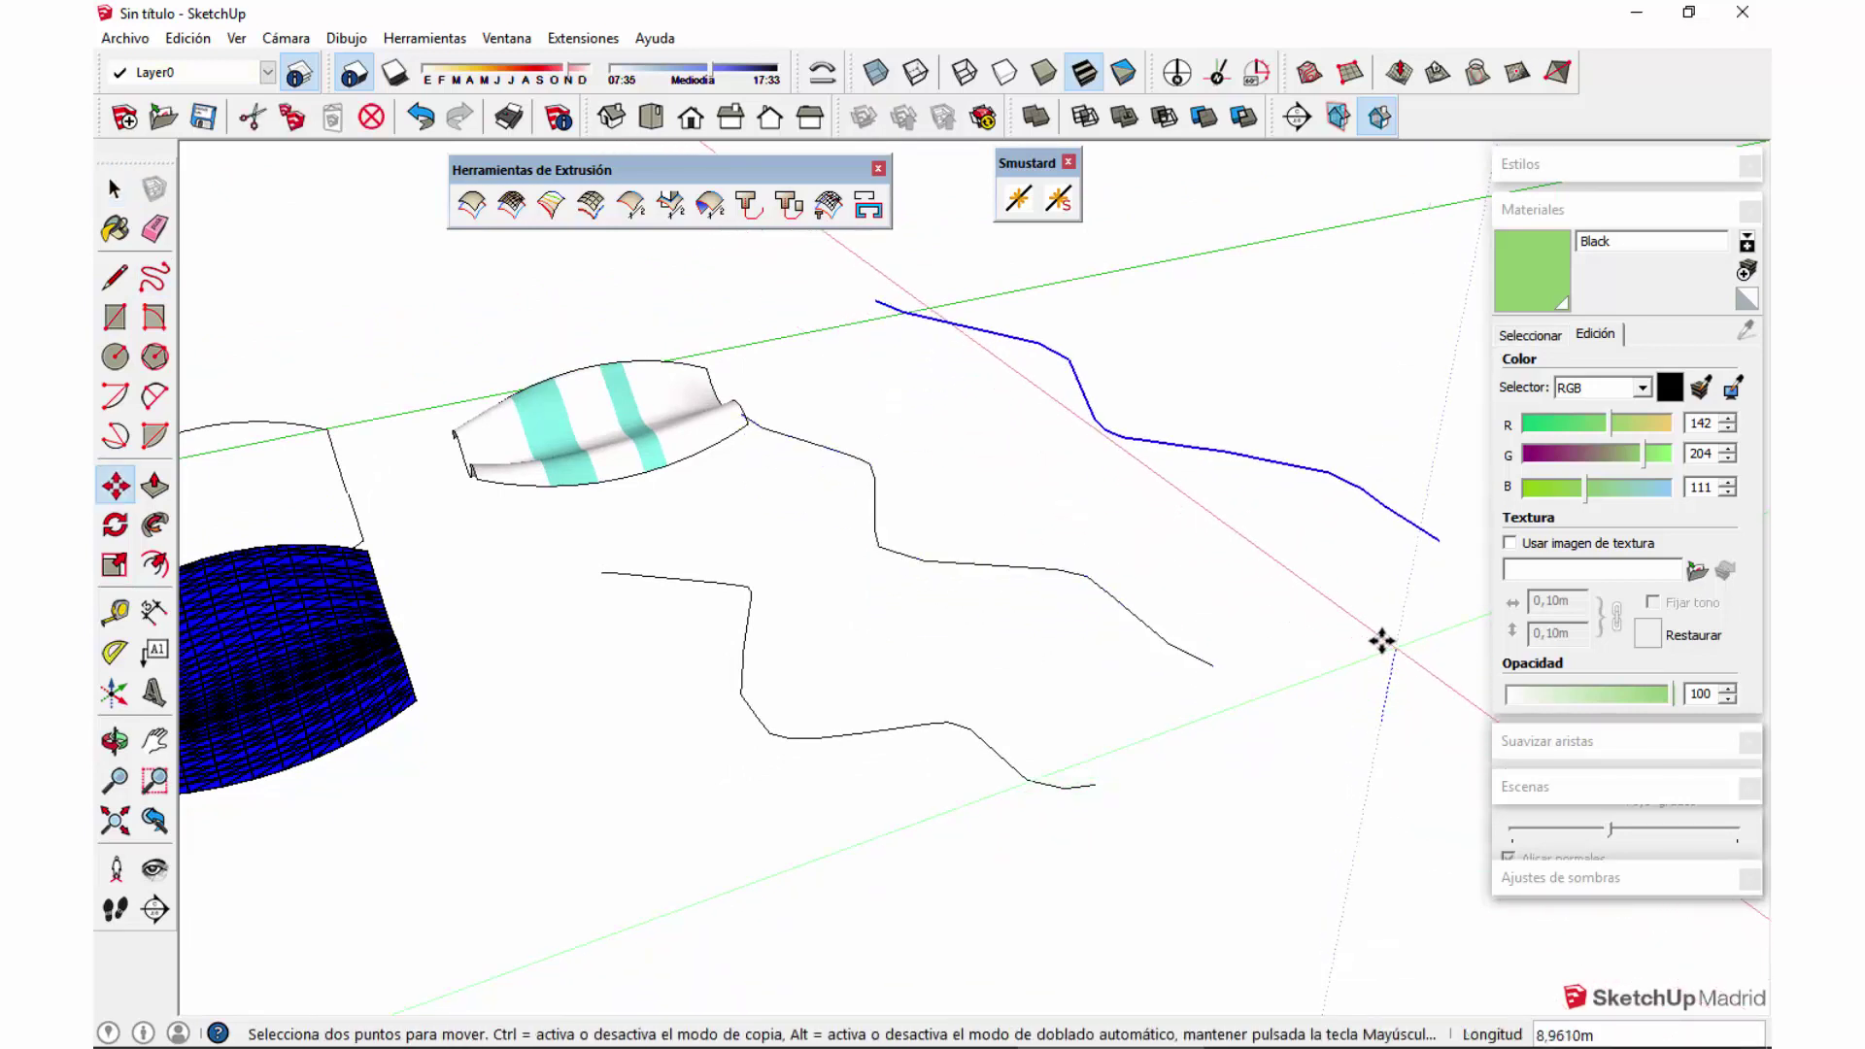
pyautogui.click(1386, 641)
pyautogui.press('space')
pyautogui.click(1312, 734)
# Step: Start a lofted curve extrusion through the three freehand curves with 20 segments per section
pyautogui.moveTo(1312, 733); pyautogui.dragTo(1218, 712, button='middle')
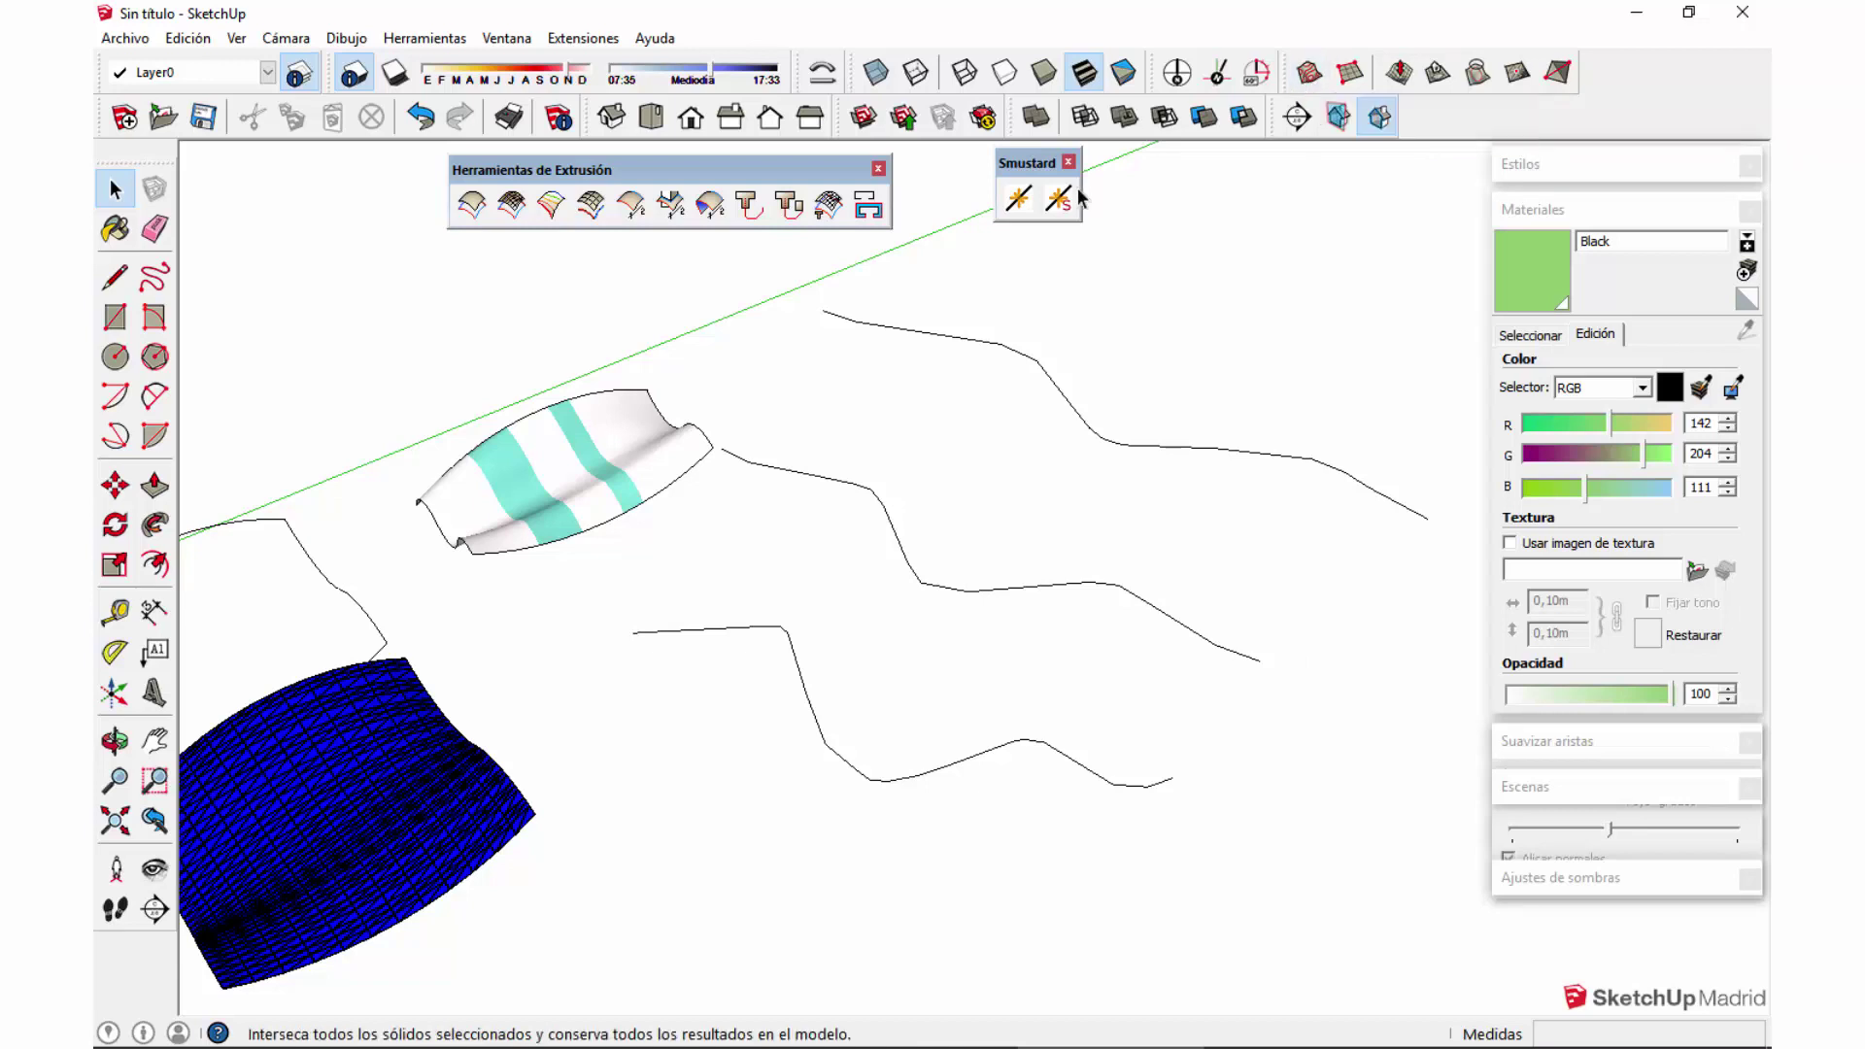
pyautogui.click(550, 205)
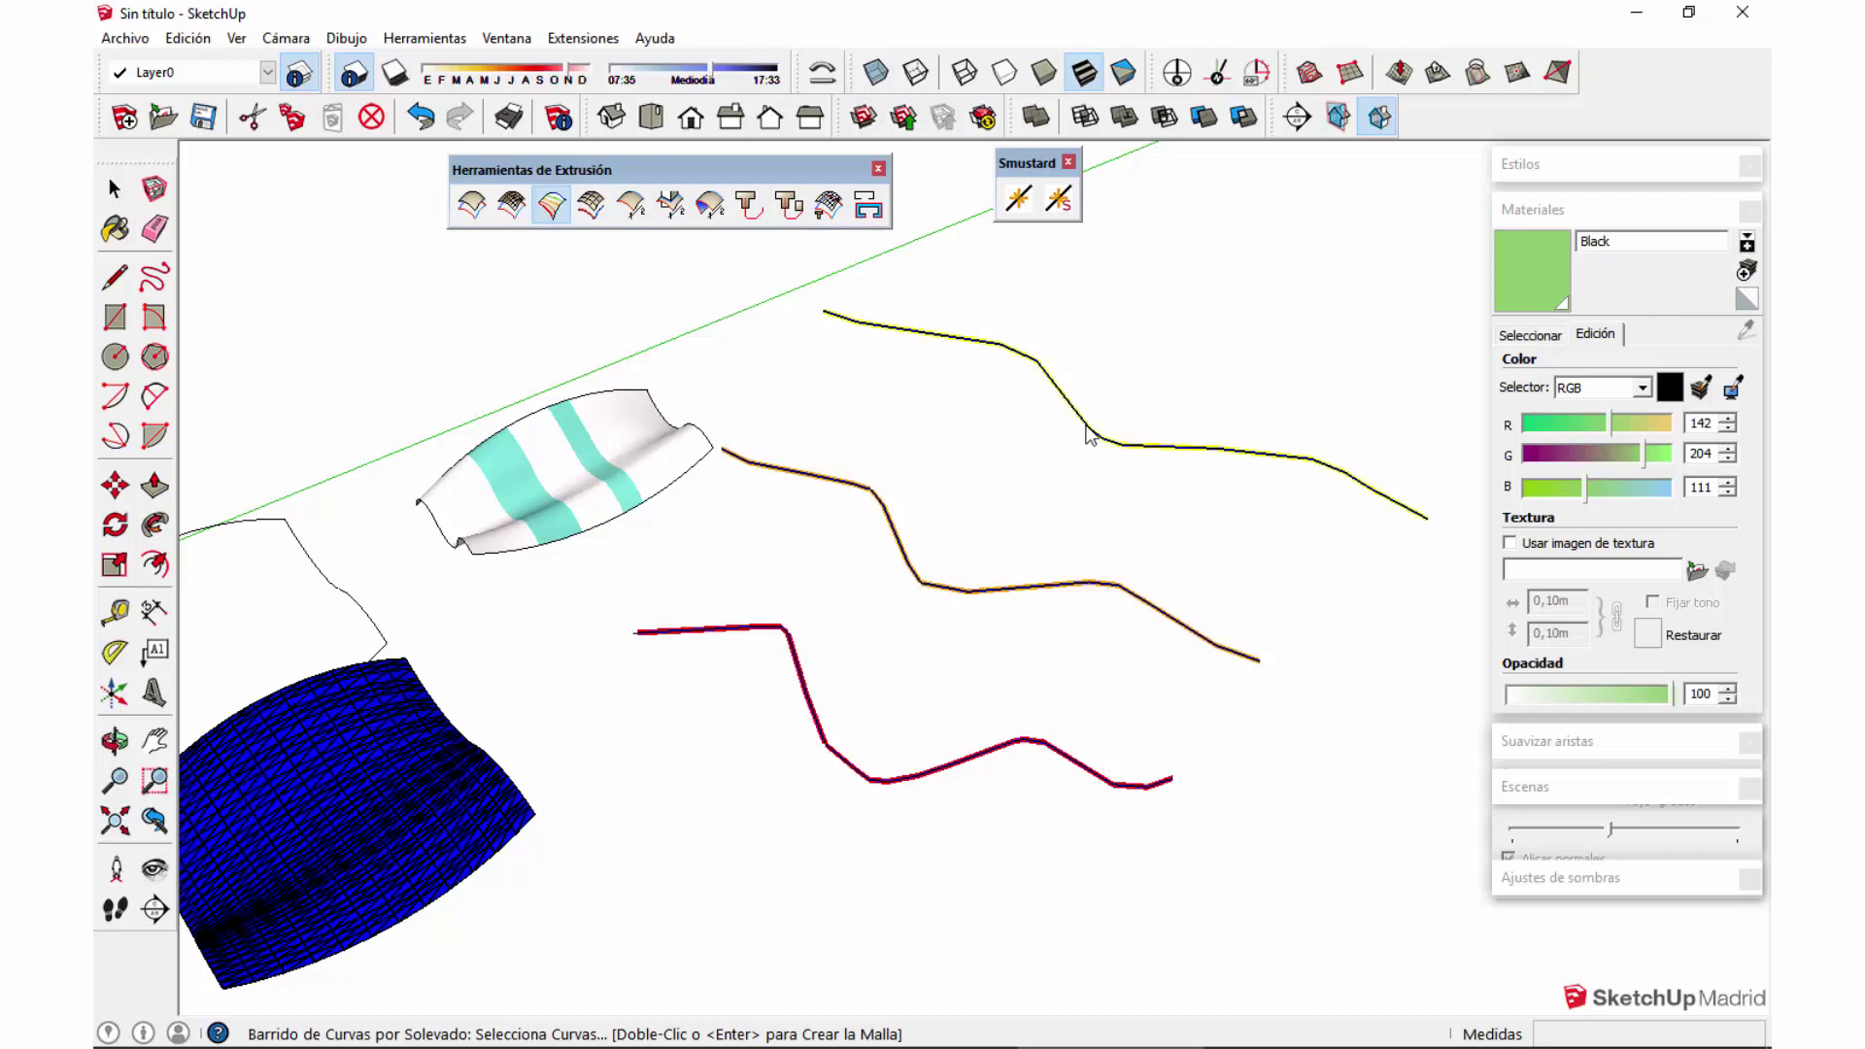
pyautogui.doubleClick(1086, 433)
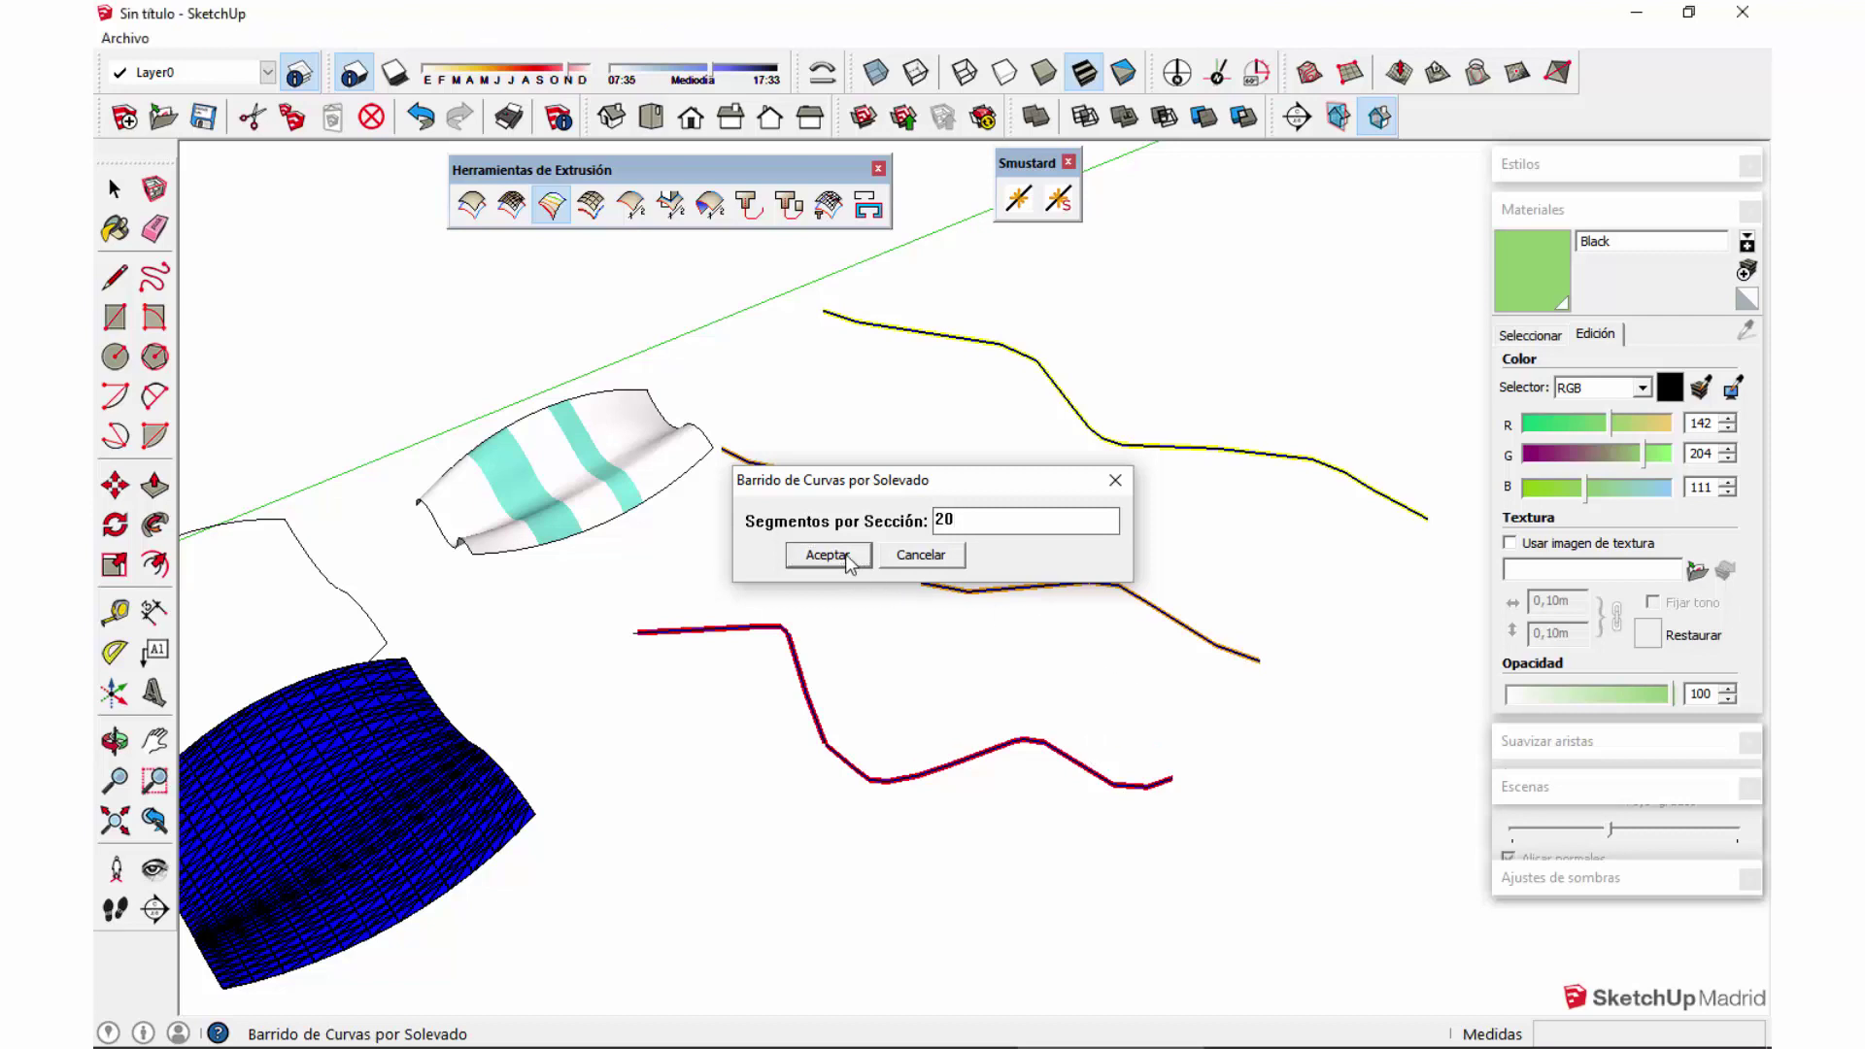
pyautogui.click(826, 555)
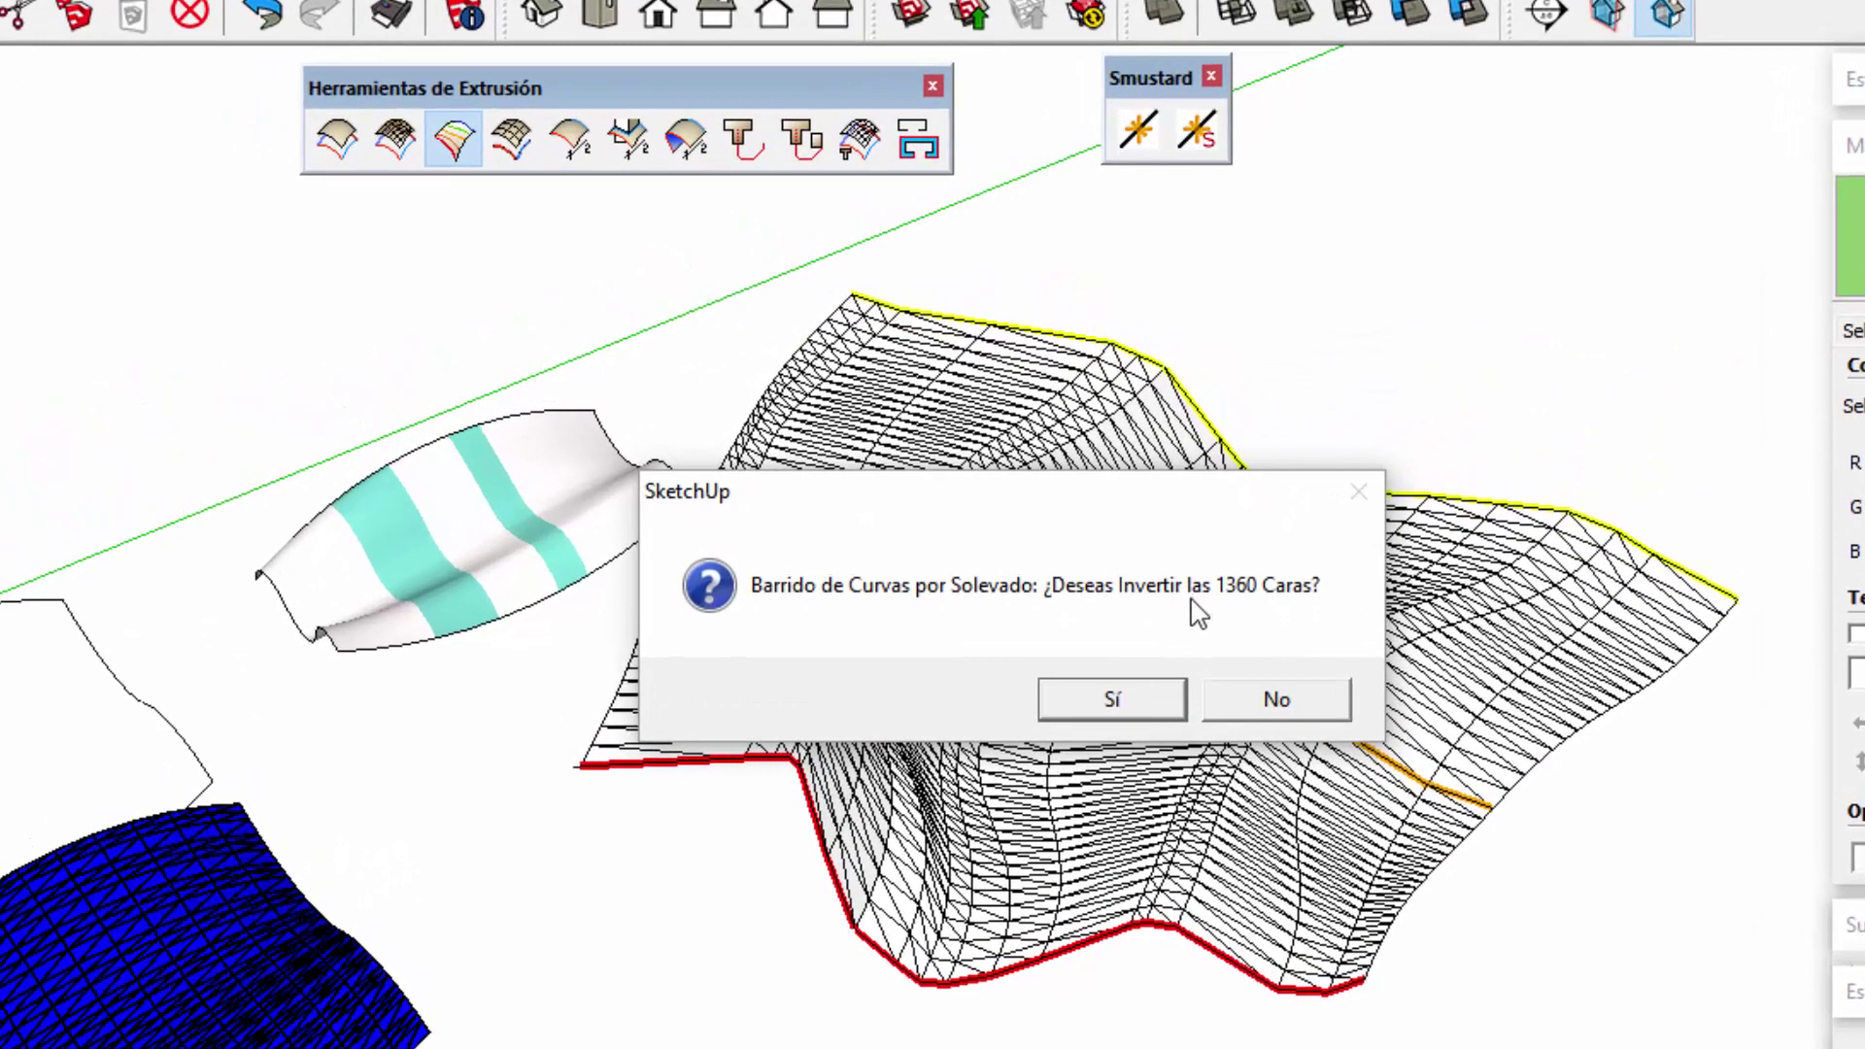
# Step: Finish the lofted mesh without reversing its faces, generate it as quad faces and keep the original curves
pyautogui.click(1256, 704)
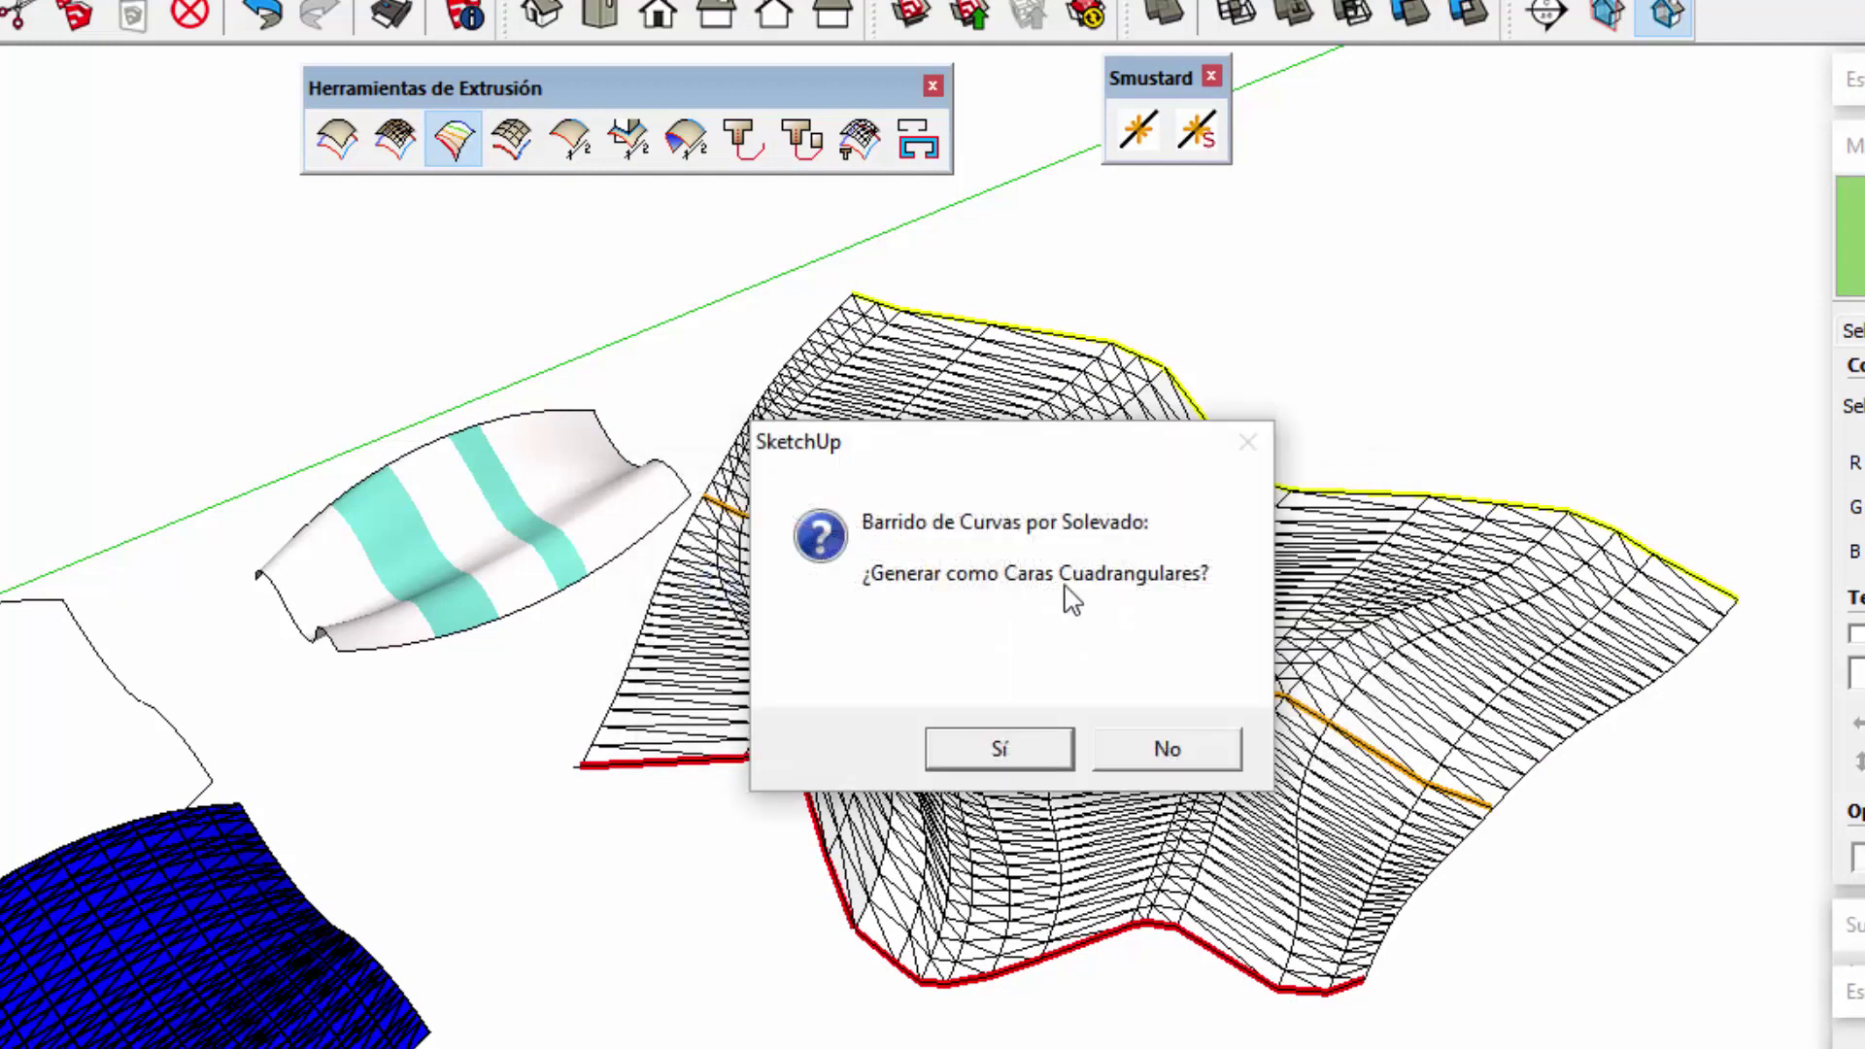
pyautogui.click(999, 747)
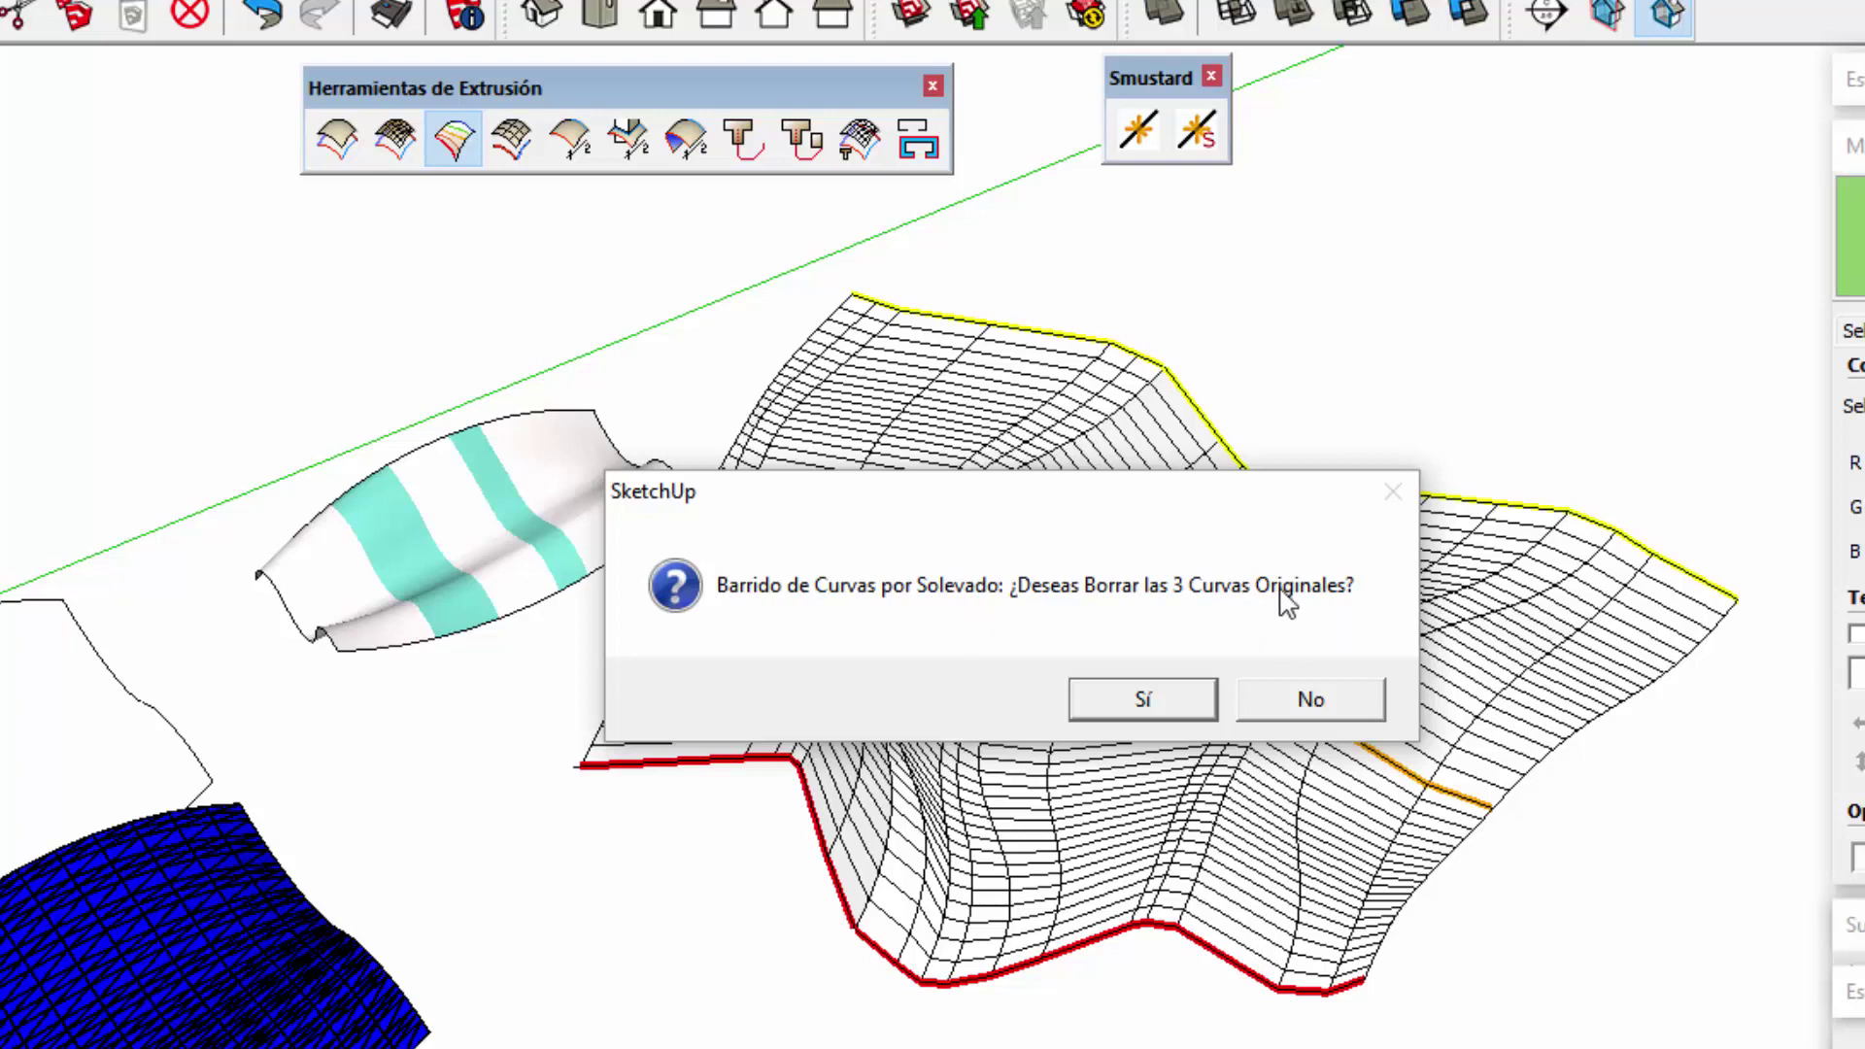
pyautogui.click(1296, 701)
pyautogui.moveTo(1303, 903)
pyautogui.mouseDown(button='middle')
pyautogui.moveTo(912, 354)
pyautogui.moveTo(1445, 351)
pyautogui.moveTo(1636, 596)
pyautogui.moveTo(1278, 930)
pyautogui.mouseUp(button='middle')
pyautogui.click(1276, 930)
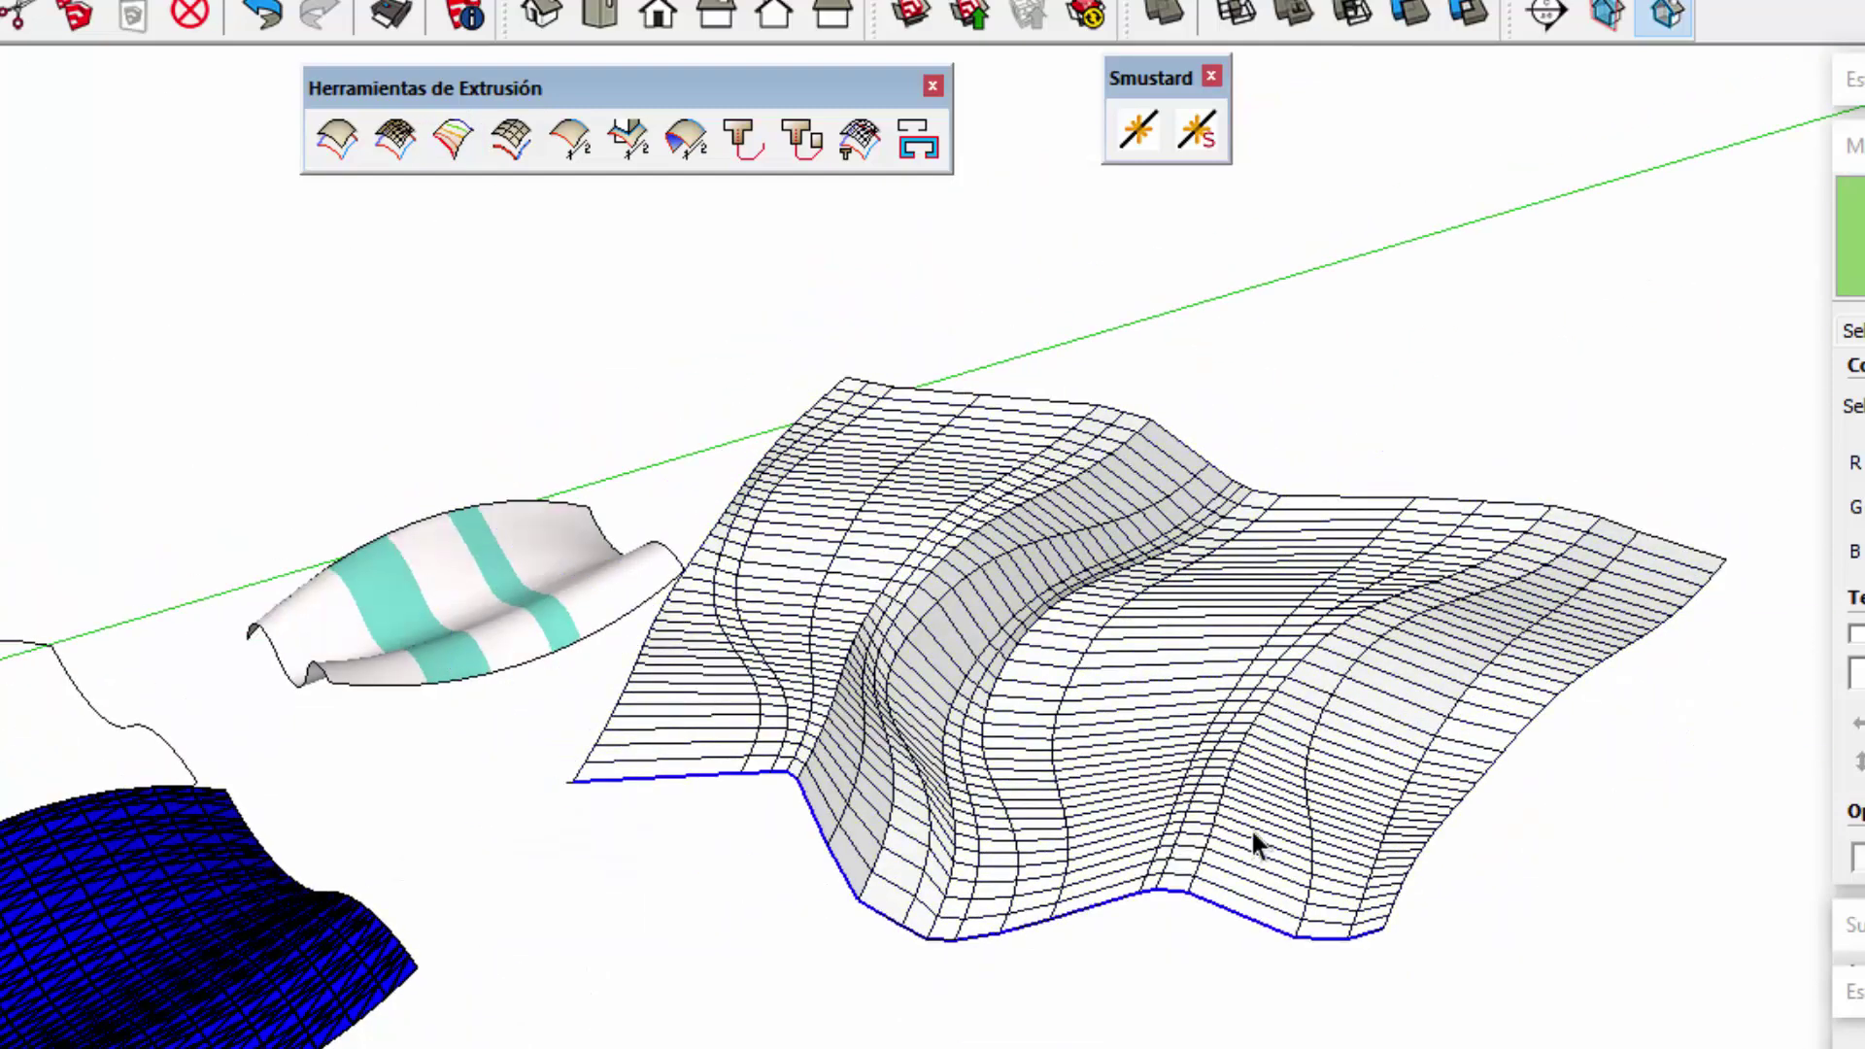
# Step: Move the lofted mesh group off its three source curves onto the empty area beside them
pyautogui.scroll(5, 1373, 946)
pyautogui.scroll(-5, 1086, 878)
pyautogui.click(1140, 807)
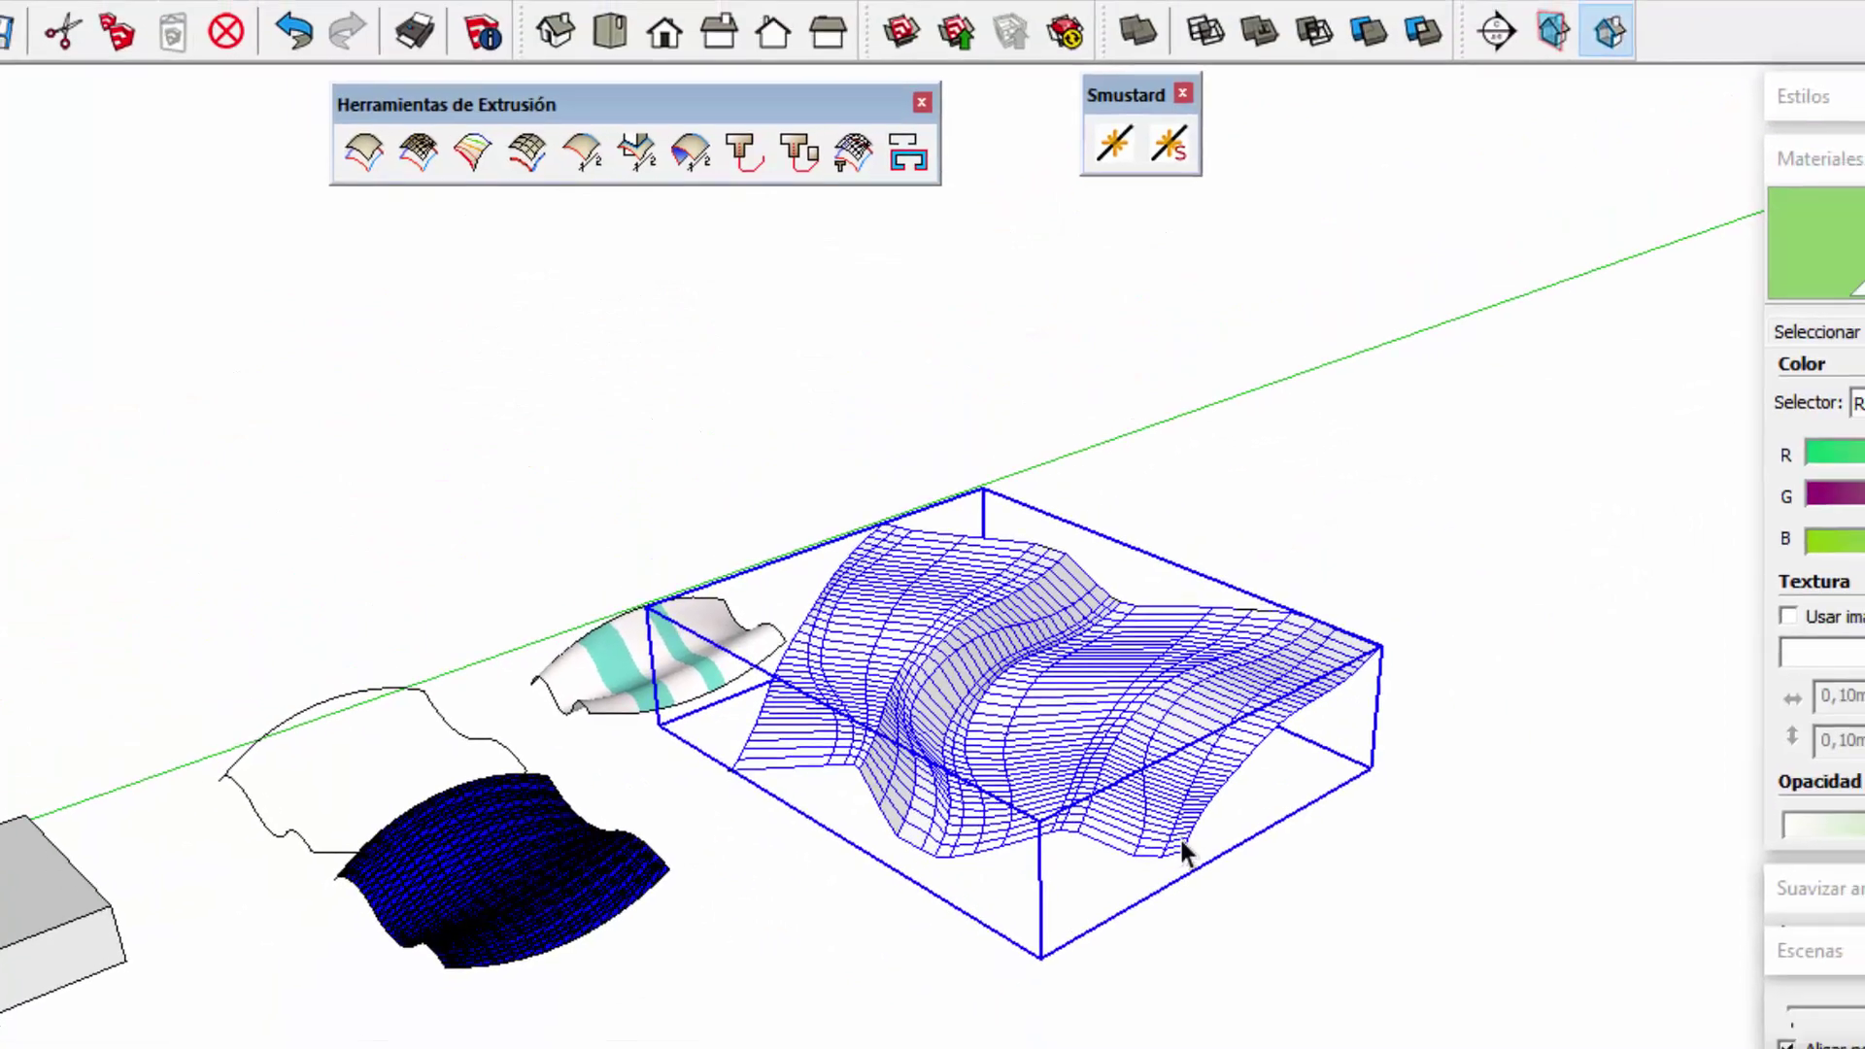
pyautogui.press('m')
pyautogui.click(1175, 782)
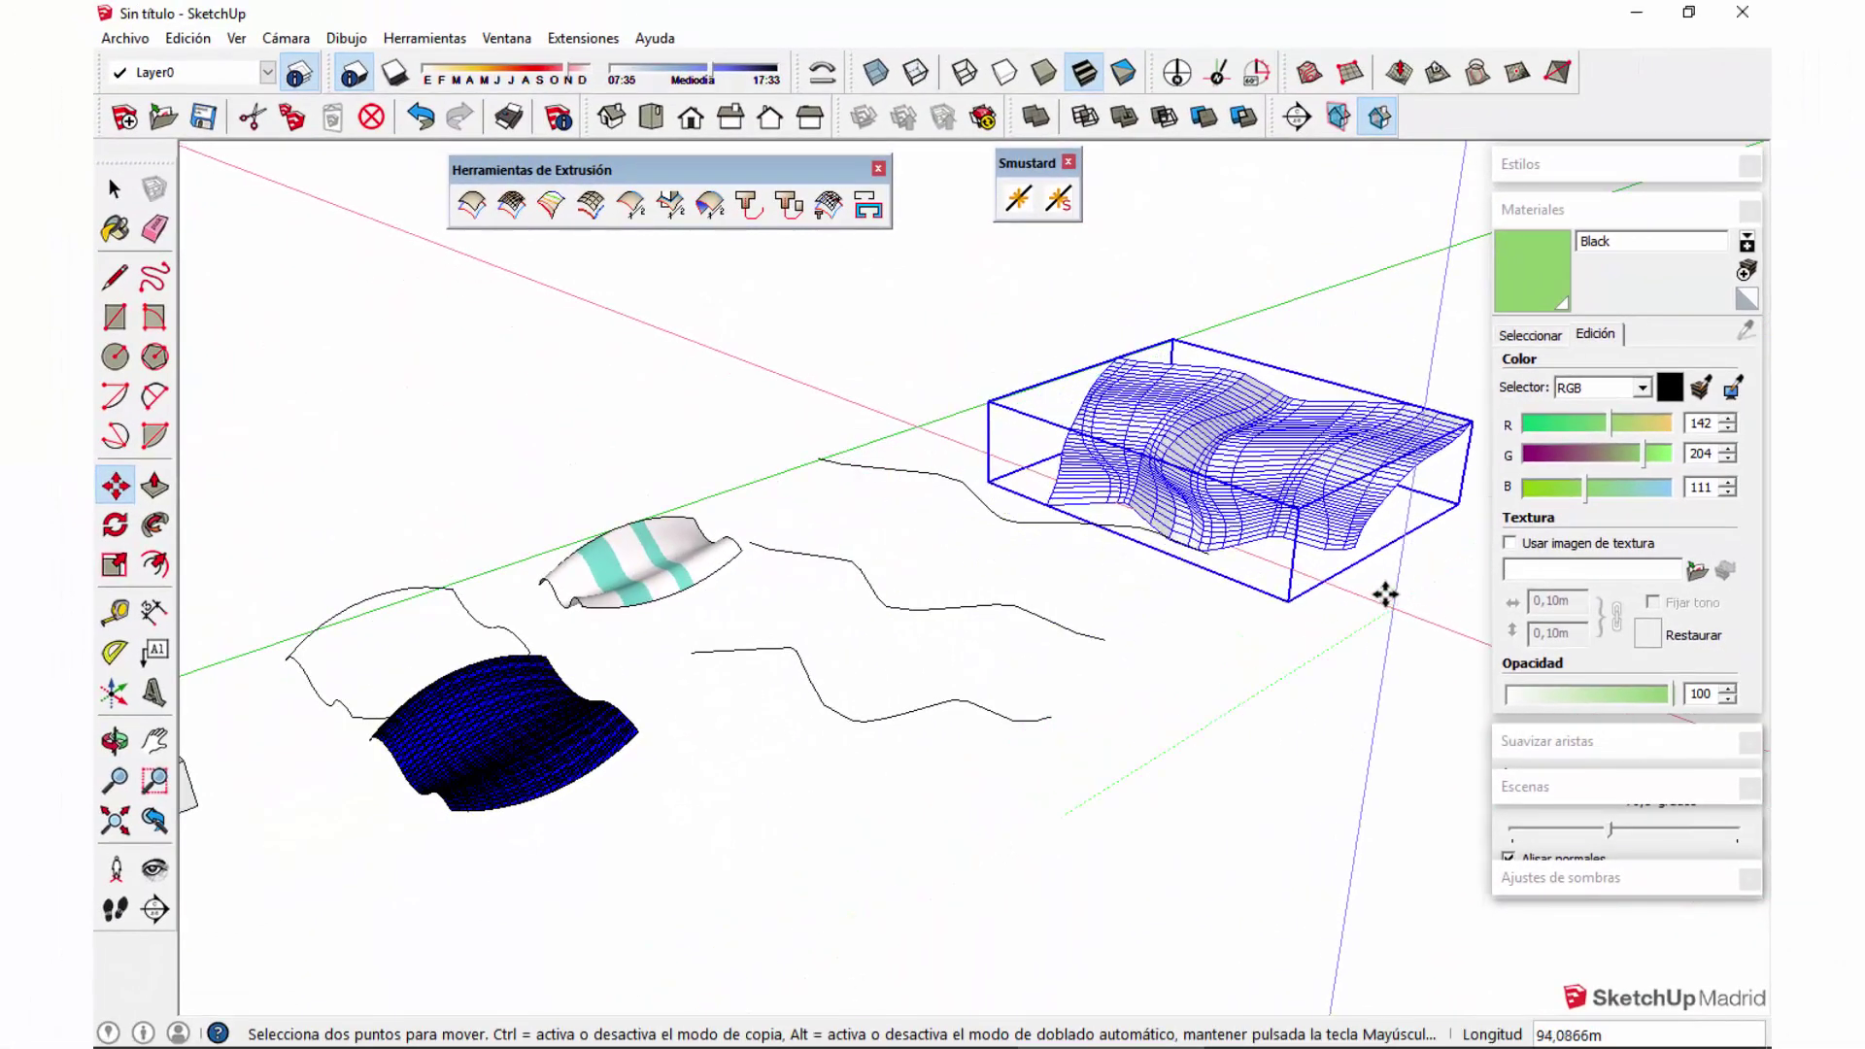
pyautogui.press('space')
pyautogui.click(1144, 789)
# Step: Soften the edges of the lofted mesh to 65.3 degrees between normals, with smooth normals and soften coplanar enabled
pyautogui.moveTo(1144, 789); pyautogui.dragTo(1296, 510, button='middle')
pyautogui.scroll(1, 1295, 510)
pyautogui.click(1367, 446)
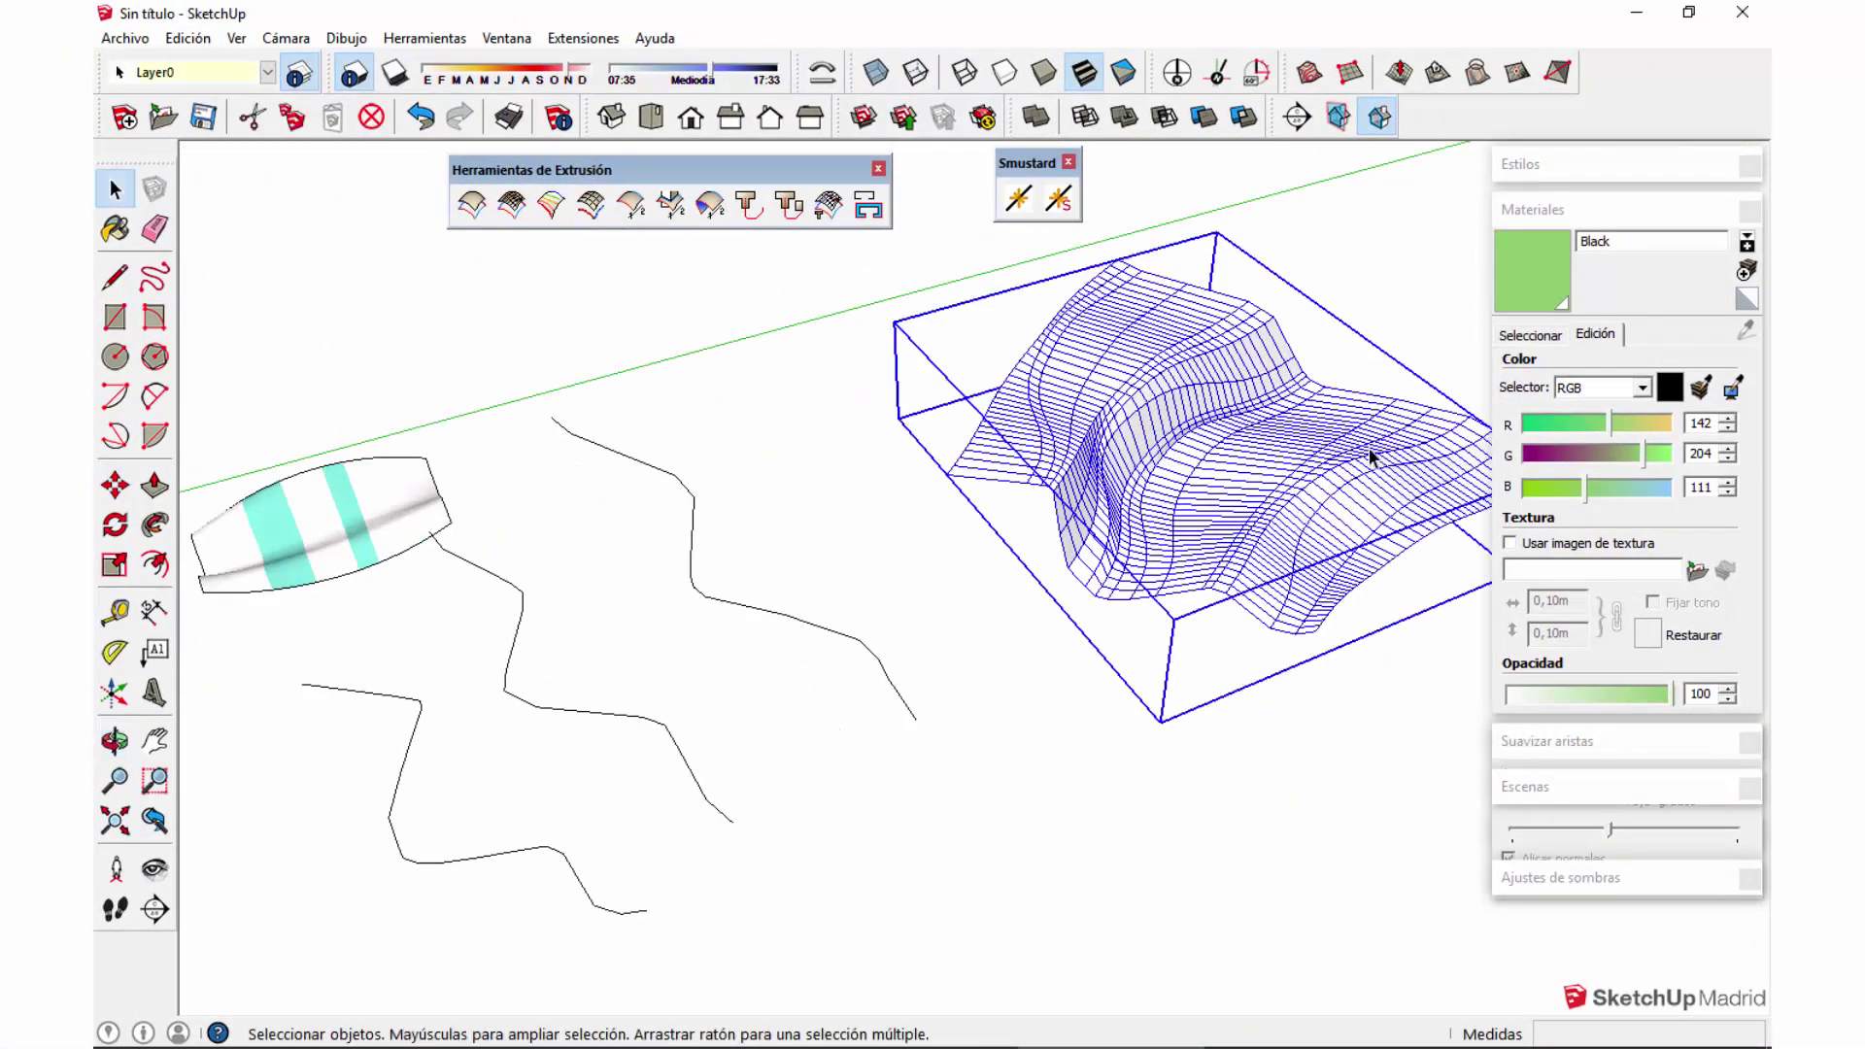
pyautogui.click(1511, 221)
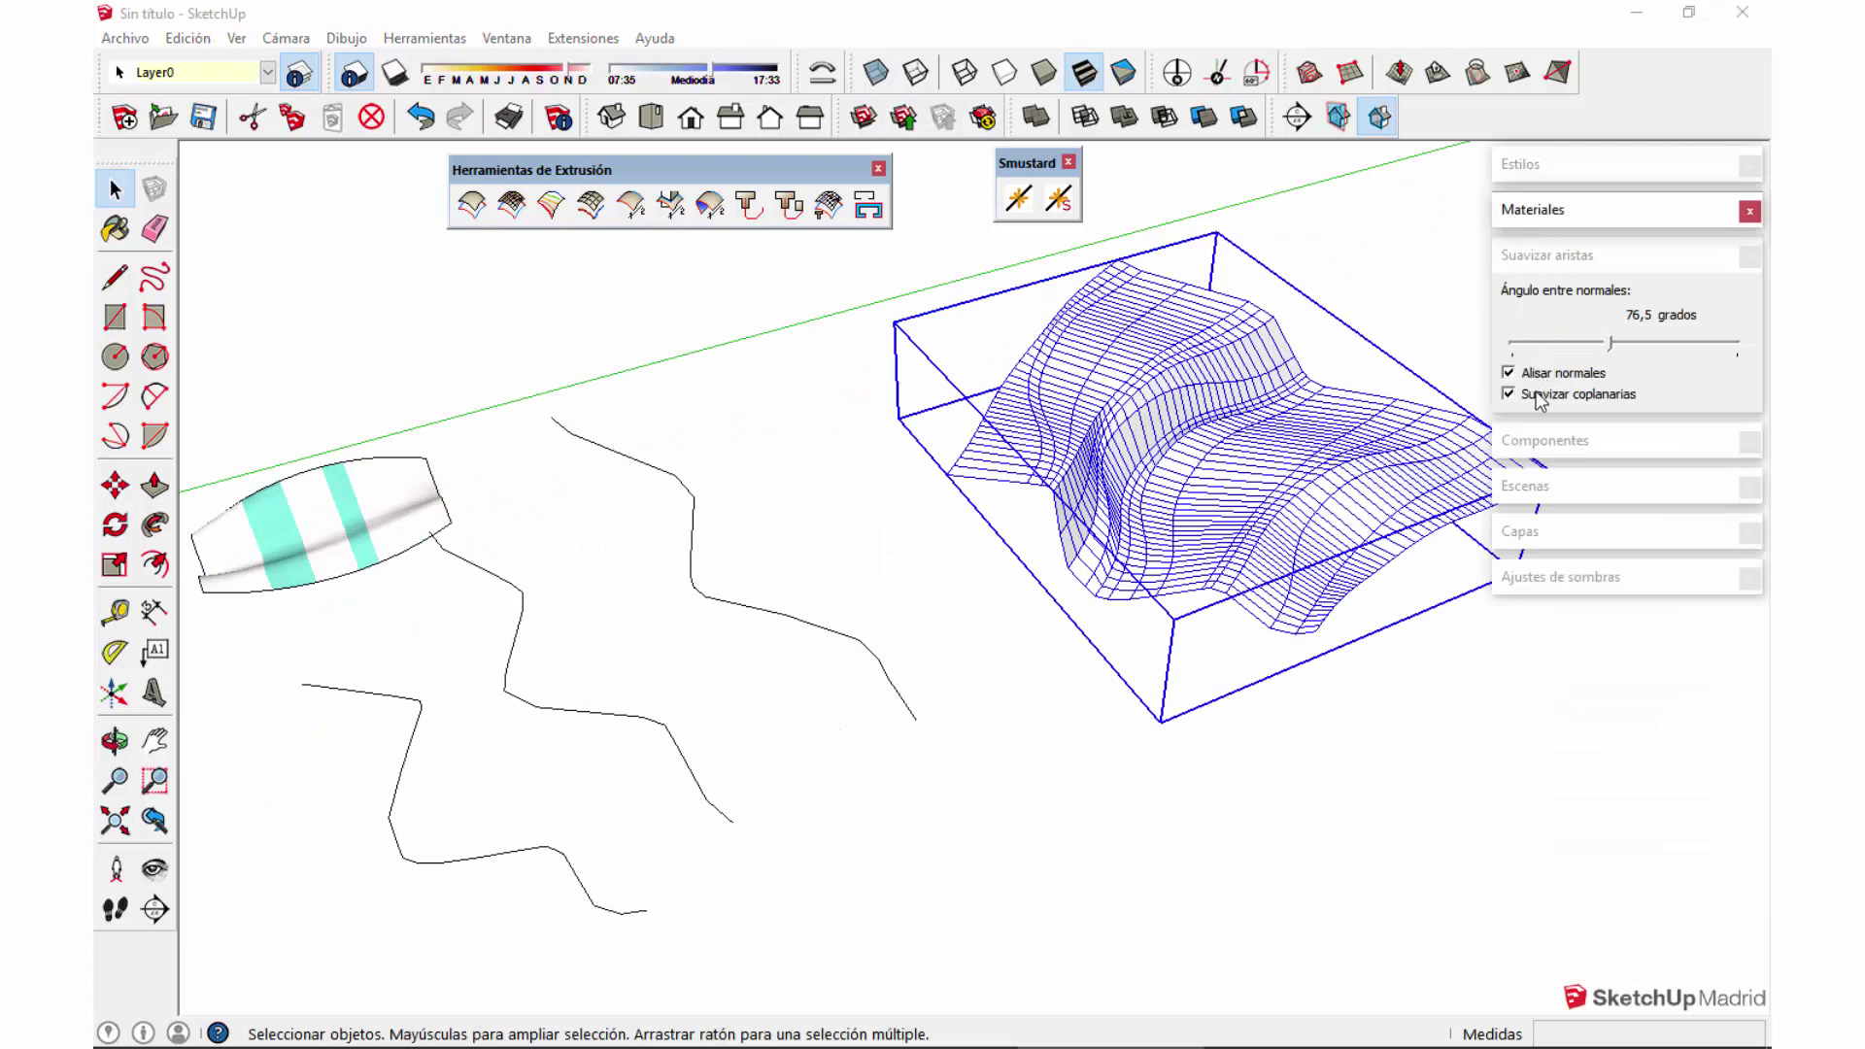
pyautogui.moveTo(1559, 342)
pyautogui.mouseDown()
pyautogui.moveTo(1629, 324)
pyautogui.moveTo(1504, 348)
pyautogui.moveTo(1595, 344)
pyautogui.mouseUp()
pyautogui.click(1589, 260)
pyautogui.click(1589, 258)
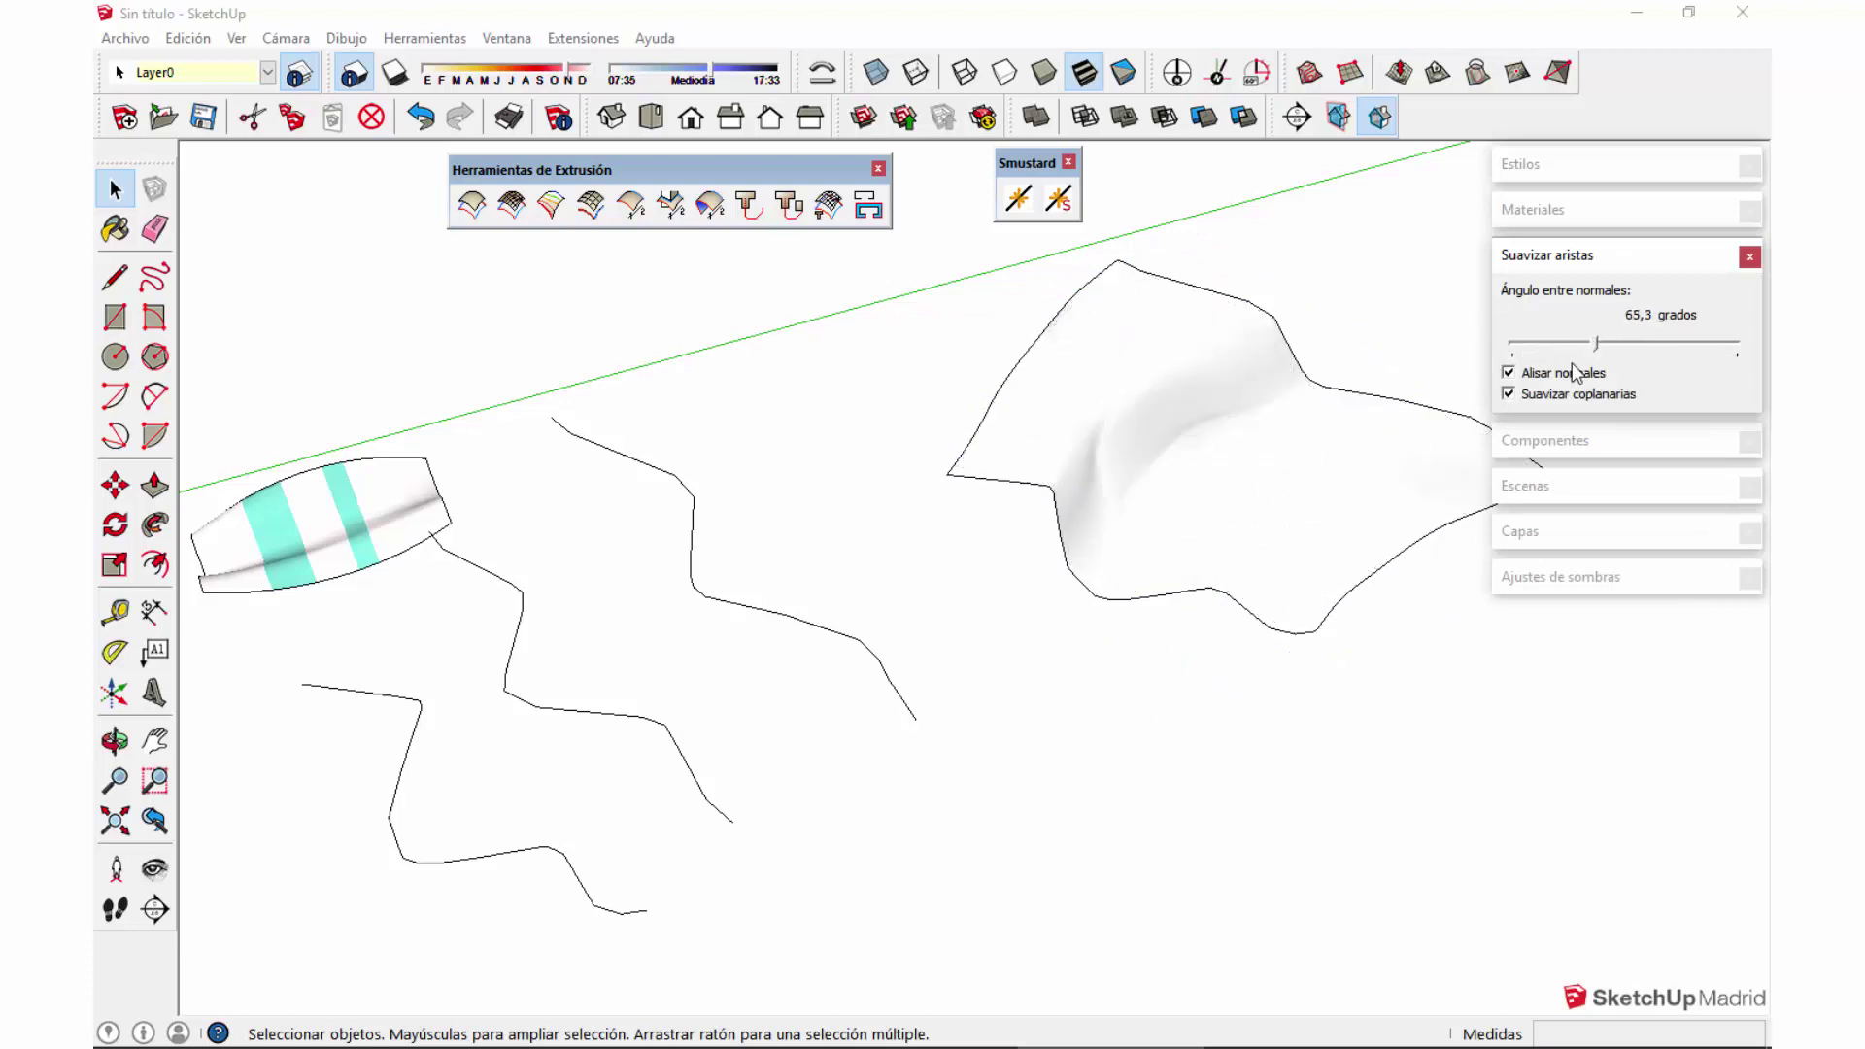
pyautogui.moveTo(1208, 594); pyautogui.dragTo(1243, 597, button='middle')
pyautogui.click(1562, 800)
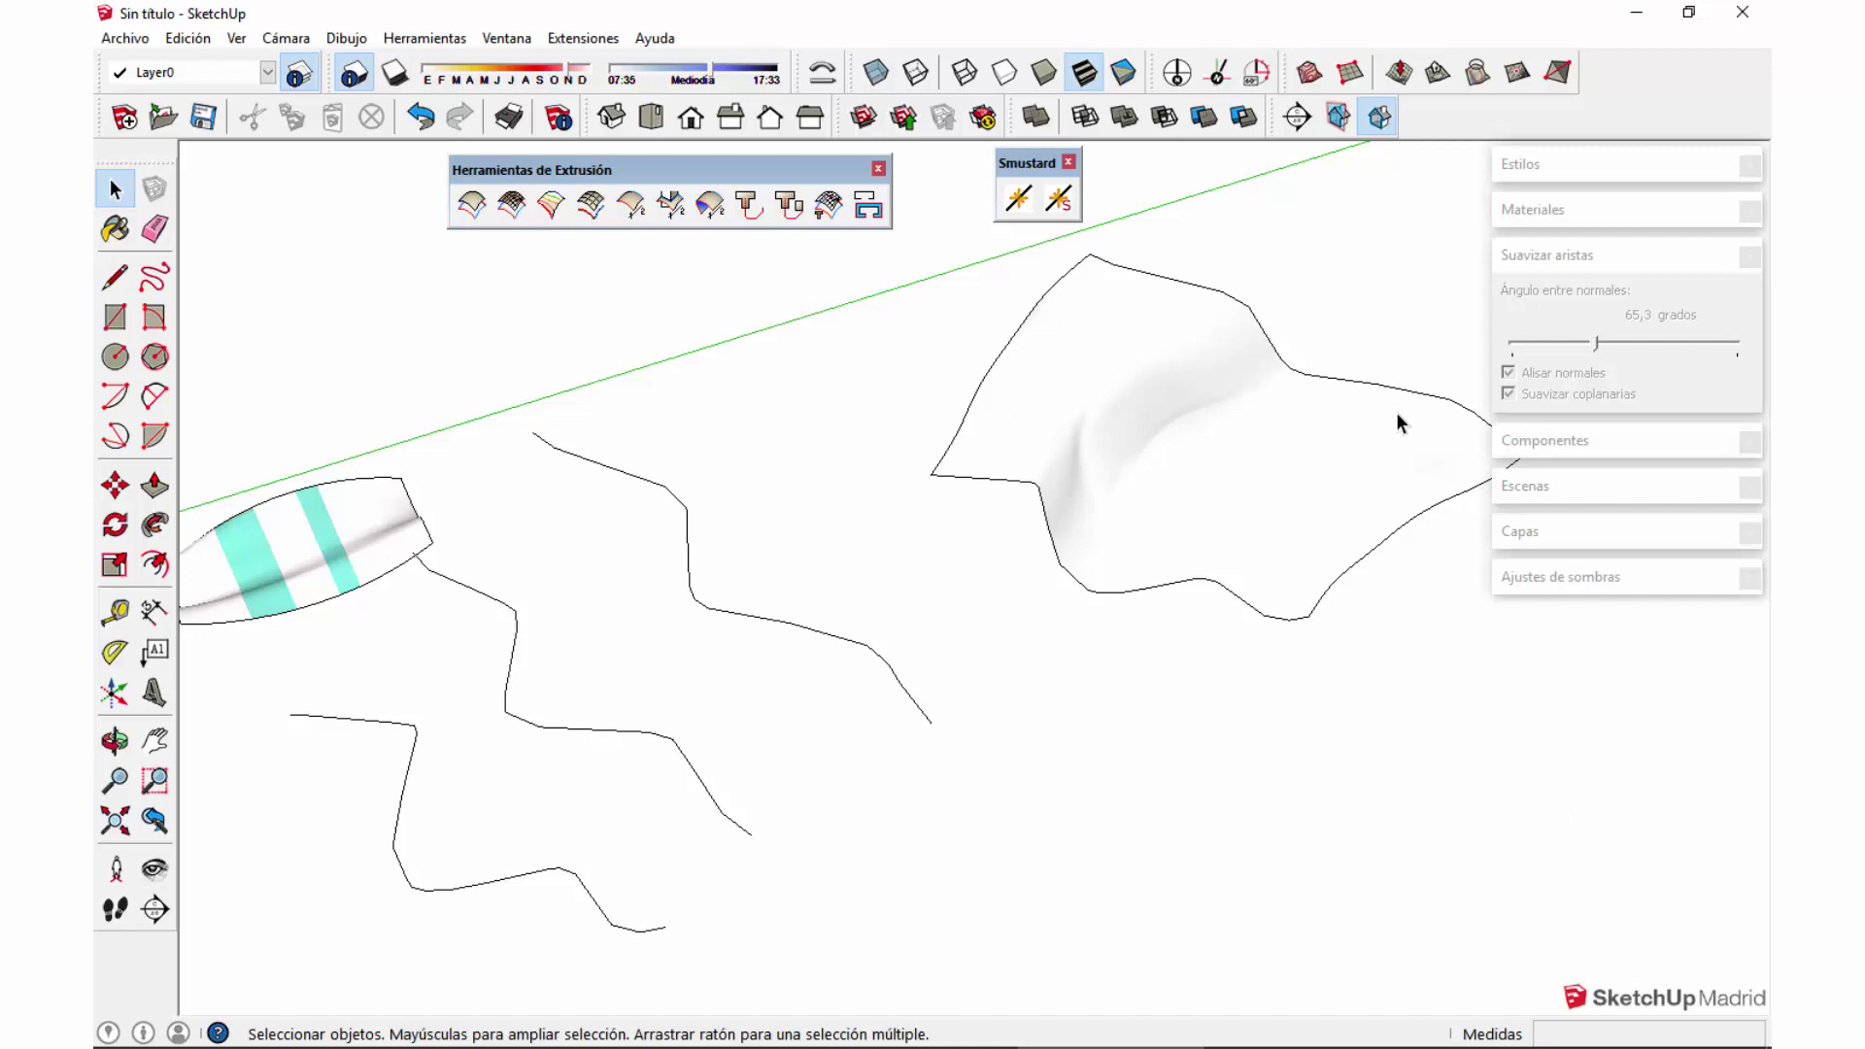
# Step: Draw a flat rectangle on the ground in front of the smoothed lofted surface
pyautogui.moveTo(1290, 667)
pyautogui.mouseDown(button='middle')
pyautogui.moveTo(1240, 836)
pyautogui.moveTo(1214, 796)
pyautogui.mouseUp(button='middle')
pyautogui.press('r')
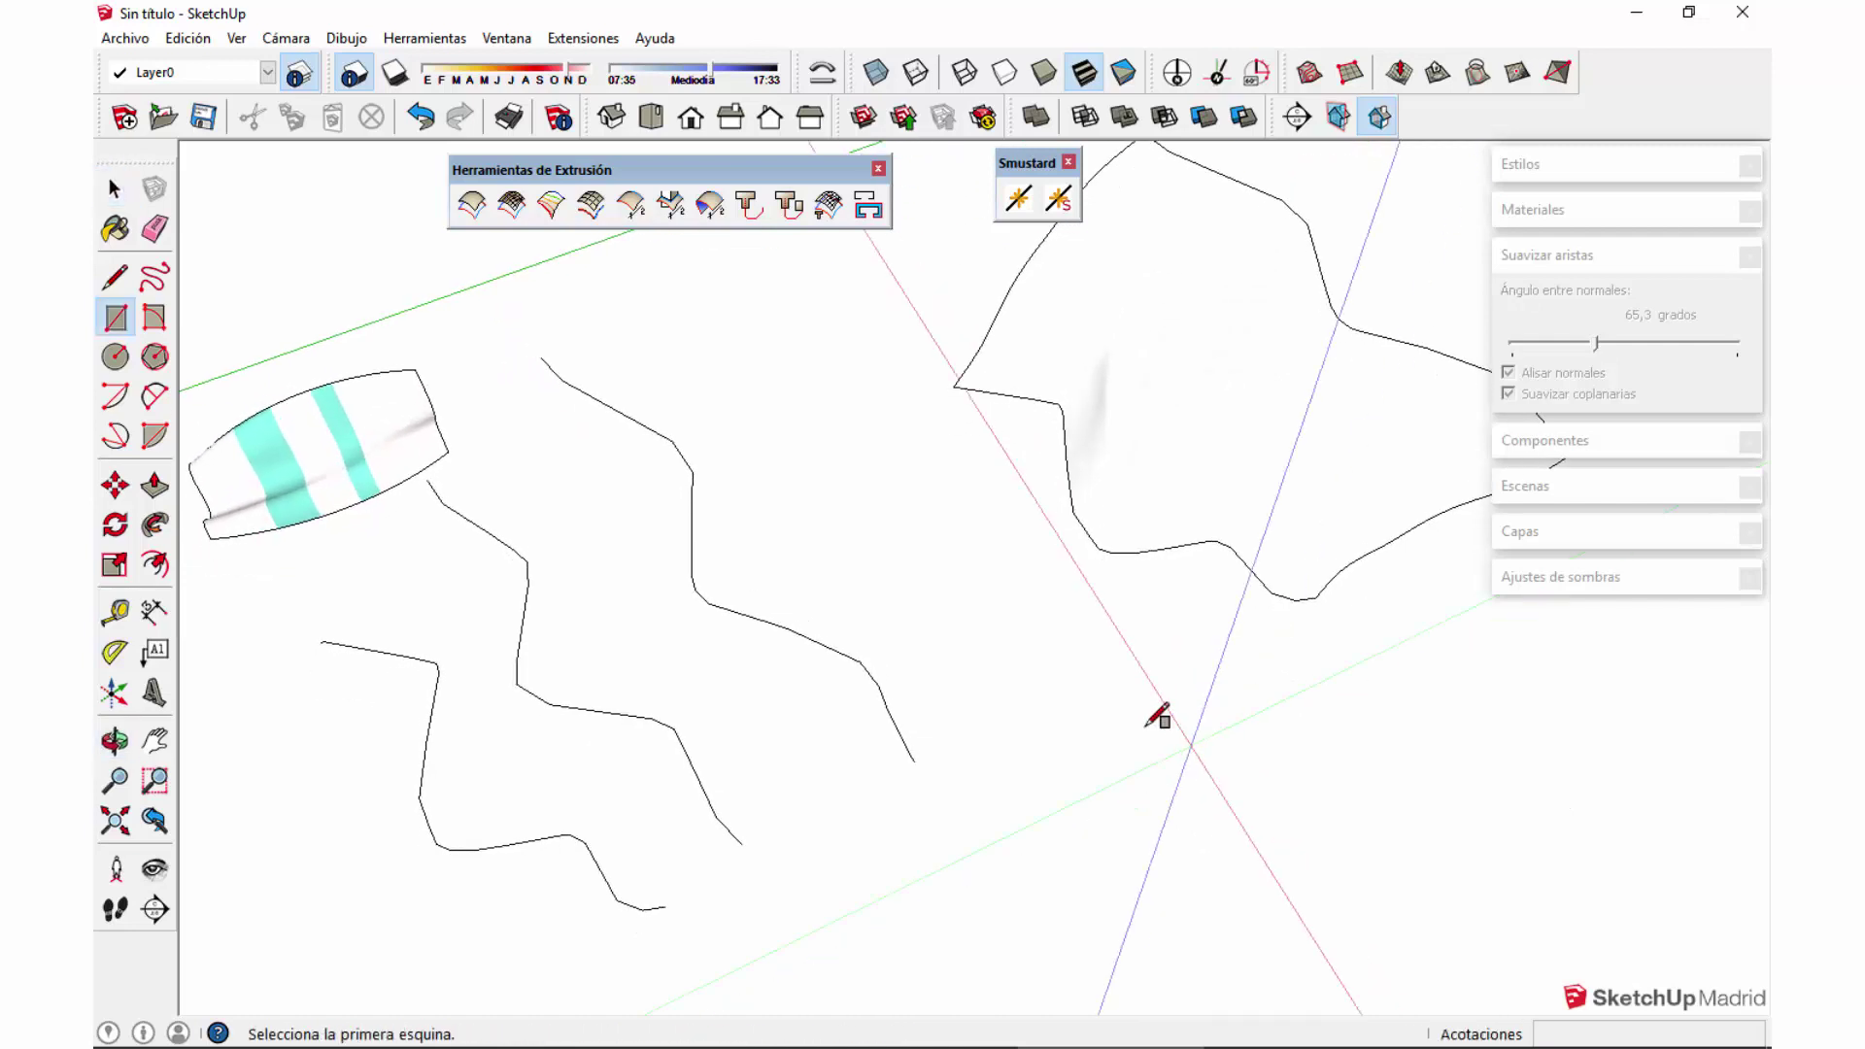
pyautogui.click(1112, 714)
pyautogui.click(1180, 784)
pyautogui.click(1057, 708)
pyautogui.click(1275, 774)
pyautogui.press('space')
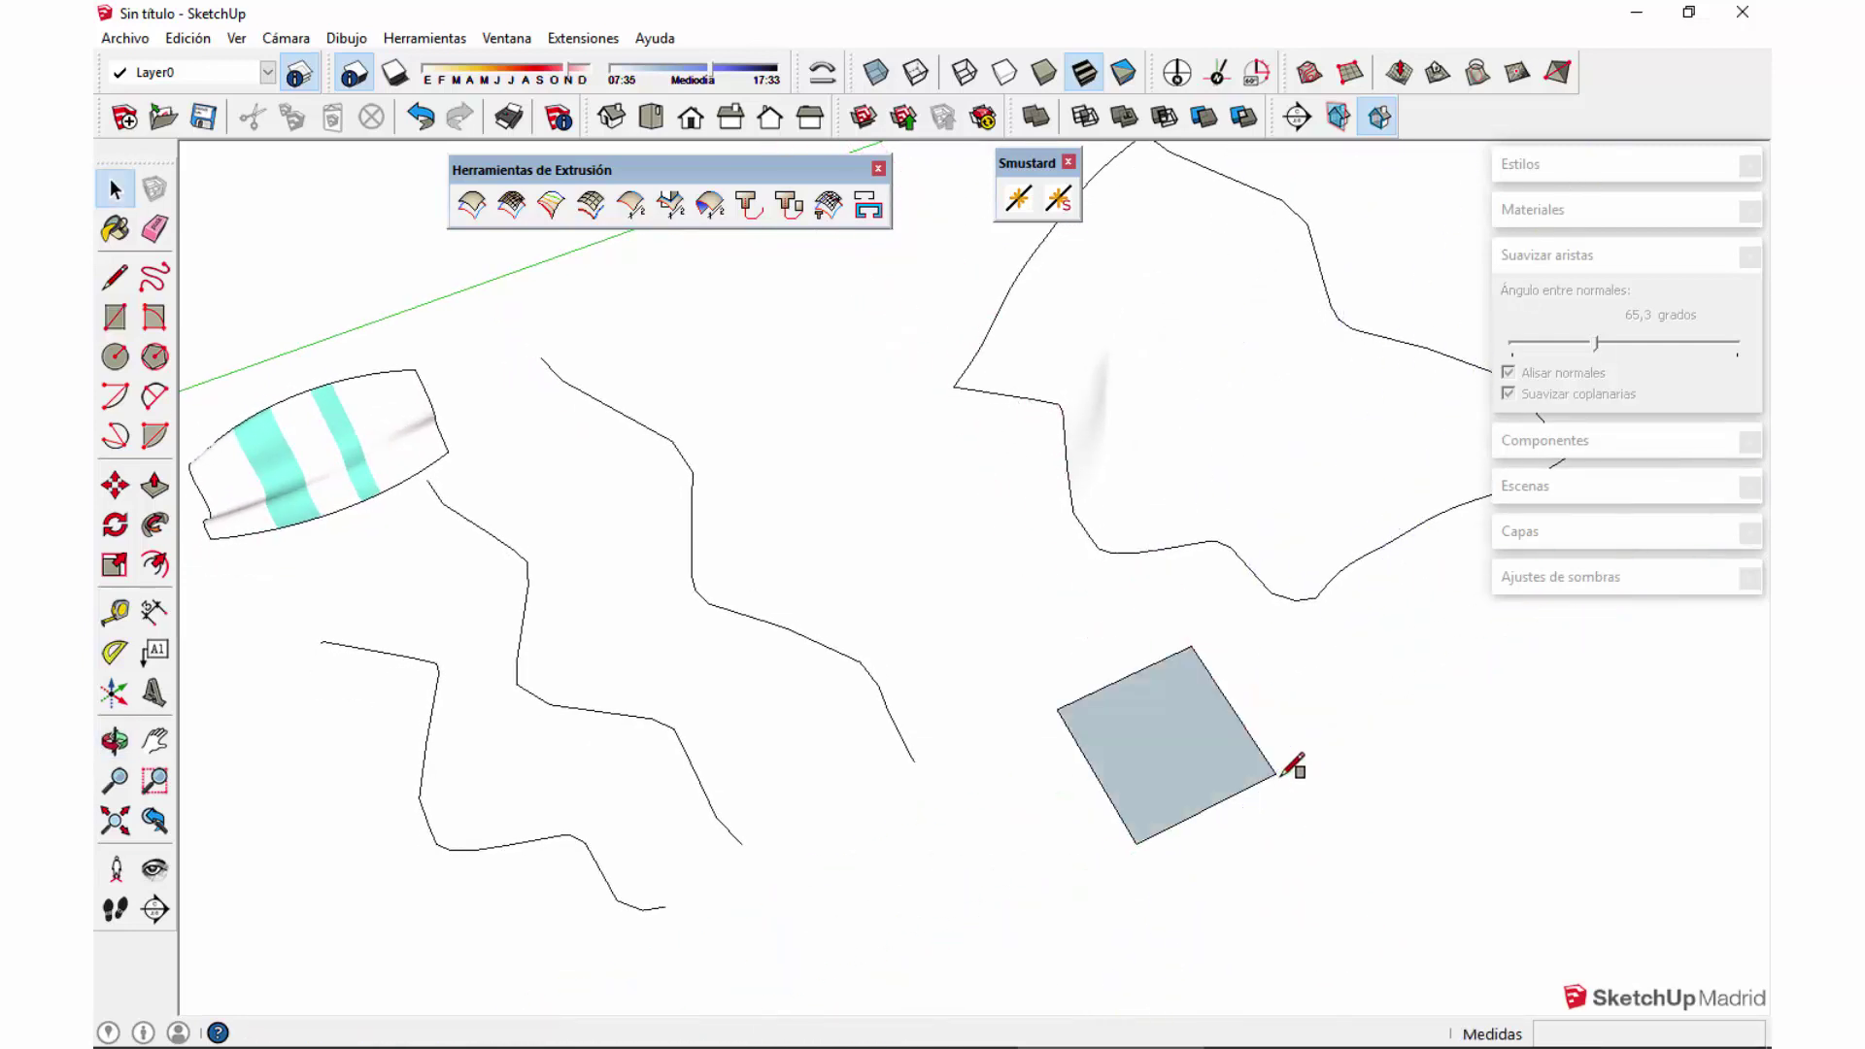
pyautogui.moveTo(1226, 525); pyautogui.dragTo(1237, 483, button='middle')
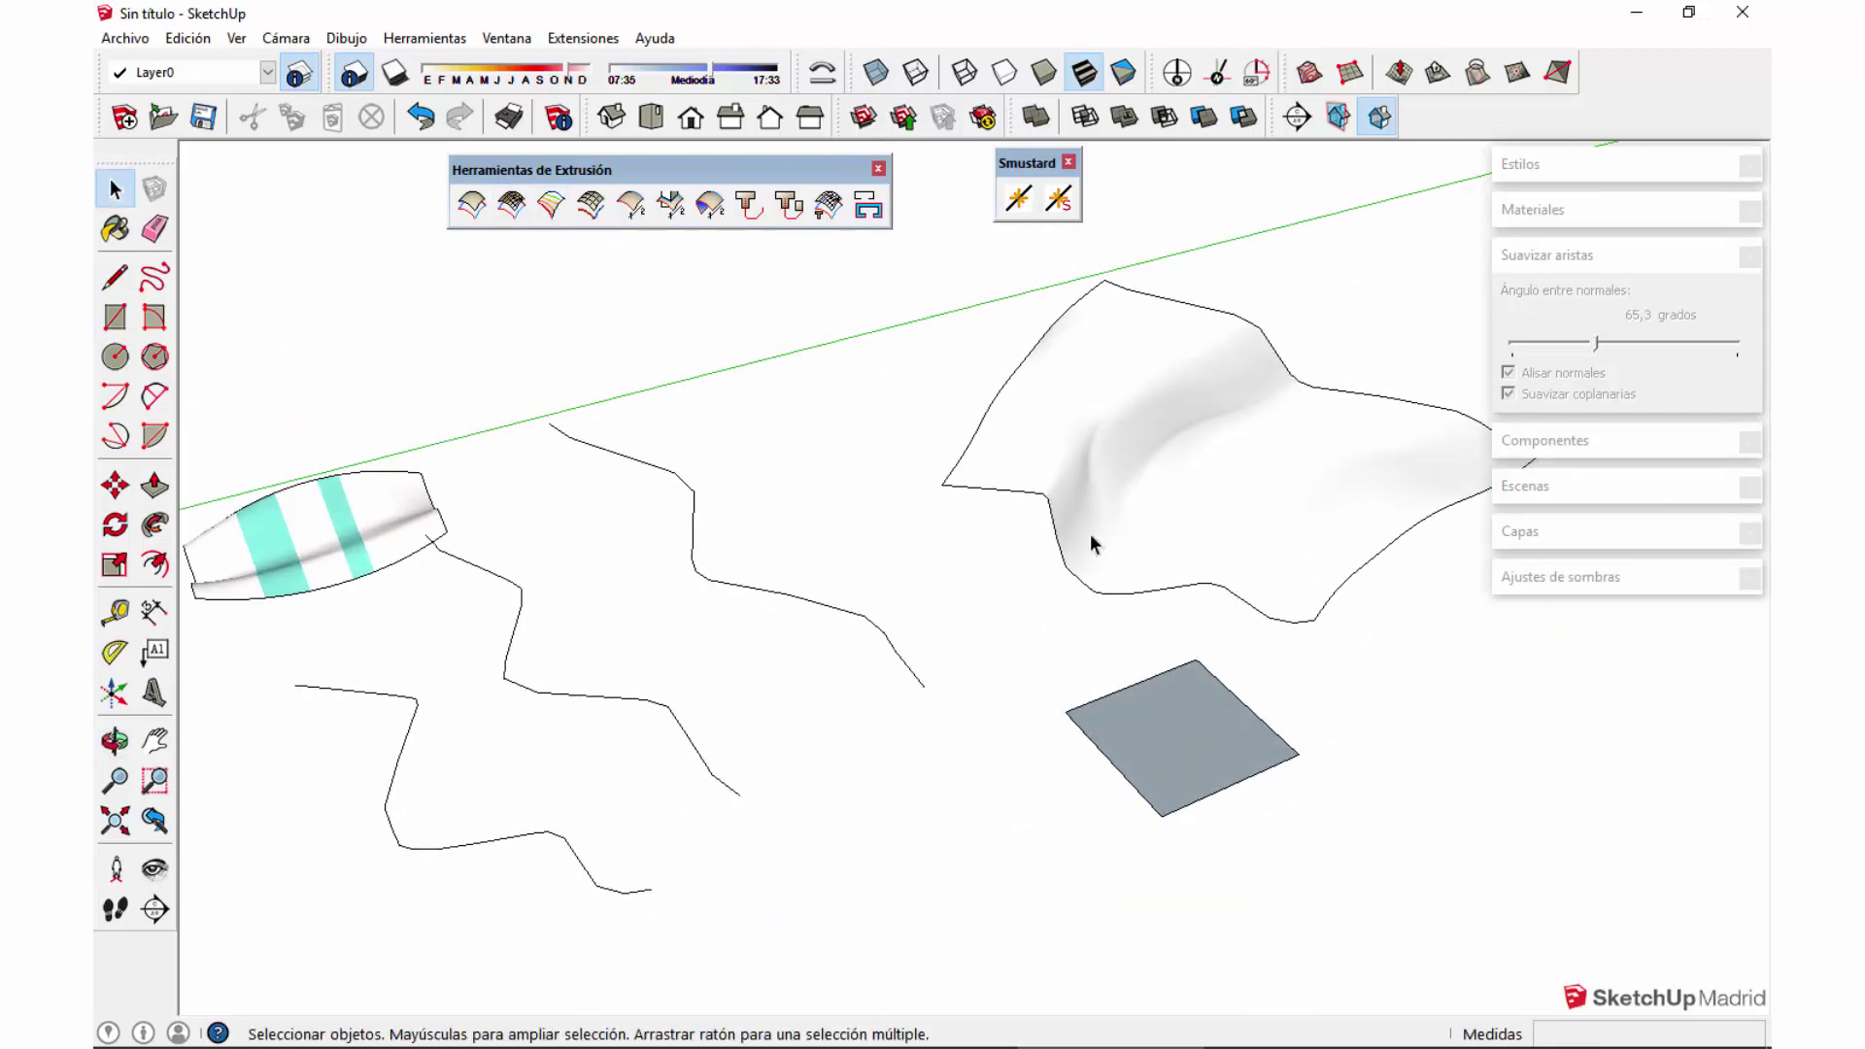
# Step: Import the image Grass0146_5_S from the CG Textures folder as a texture and apply it to the rectangle
pyautogui.click(124, 38)
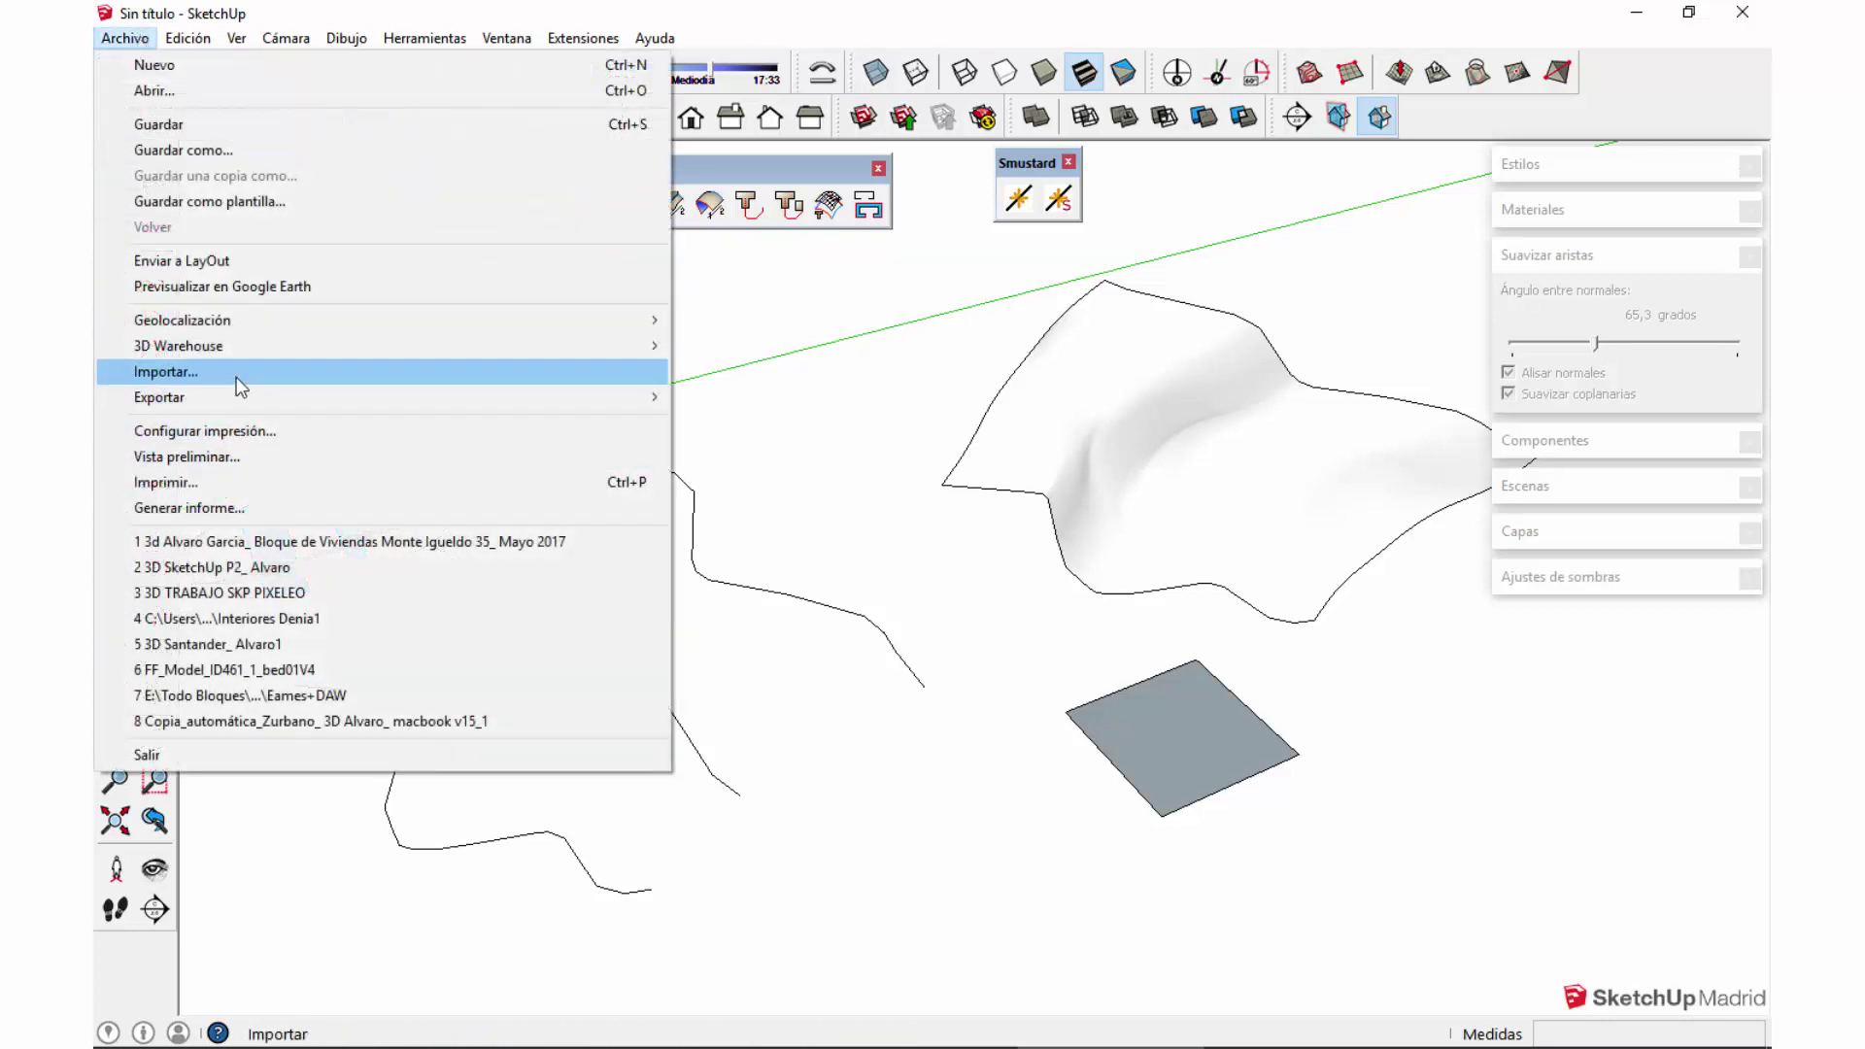
pyautogui.click(236, 377)
pyautogui.moveTo(1065, 354); pyautogui.dragTo(1070, 386)
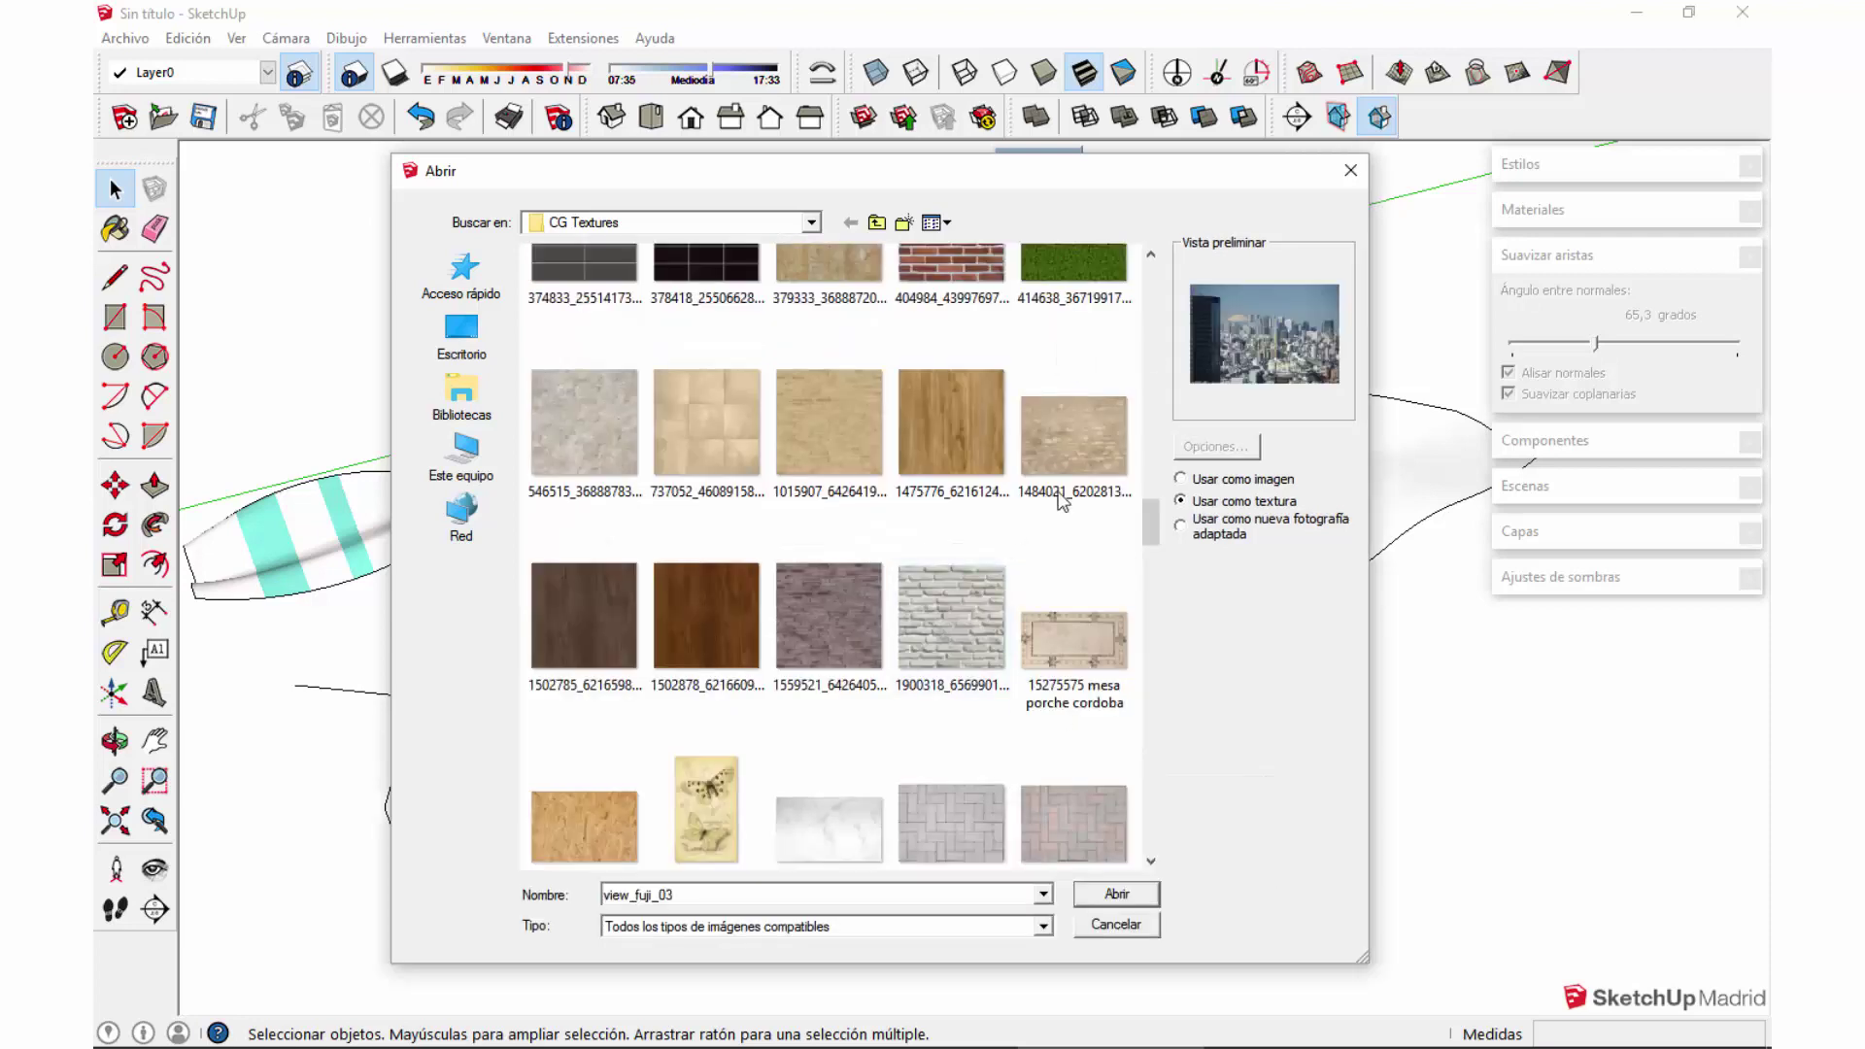
pyautogui.moveTo(1152, 526); pyautogui.dragTo(1154, 691)
pyautogui.click(1099, 497)
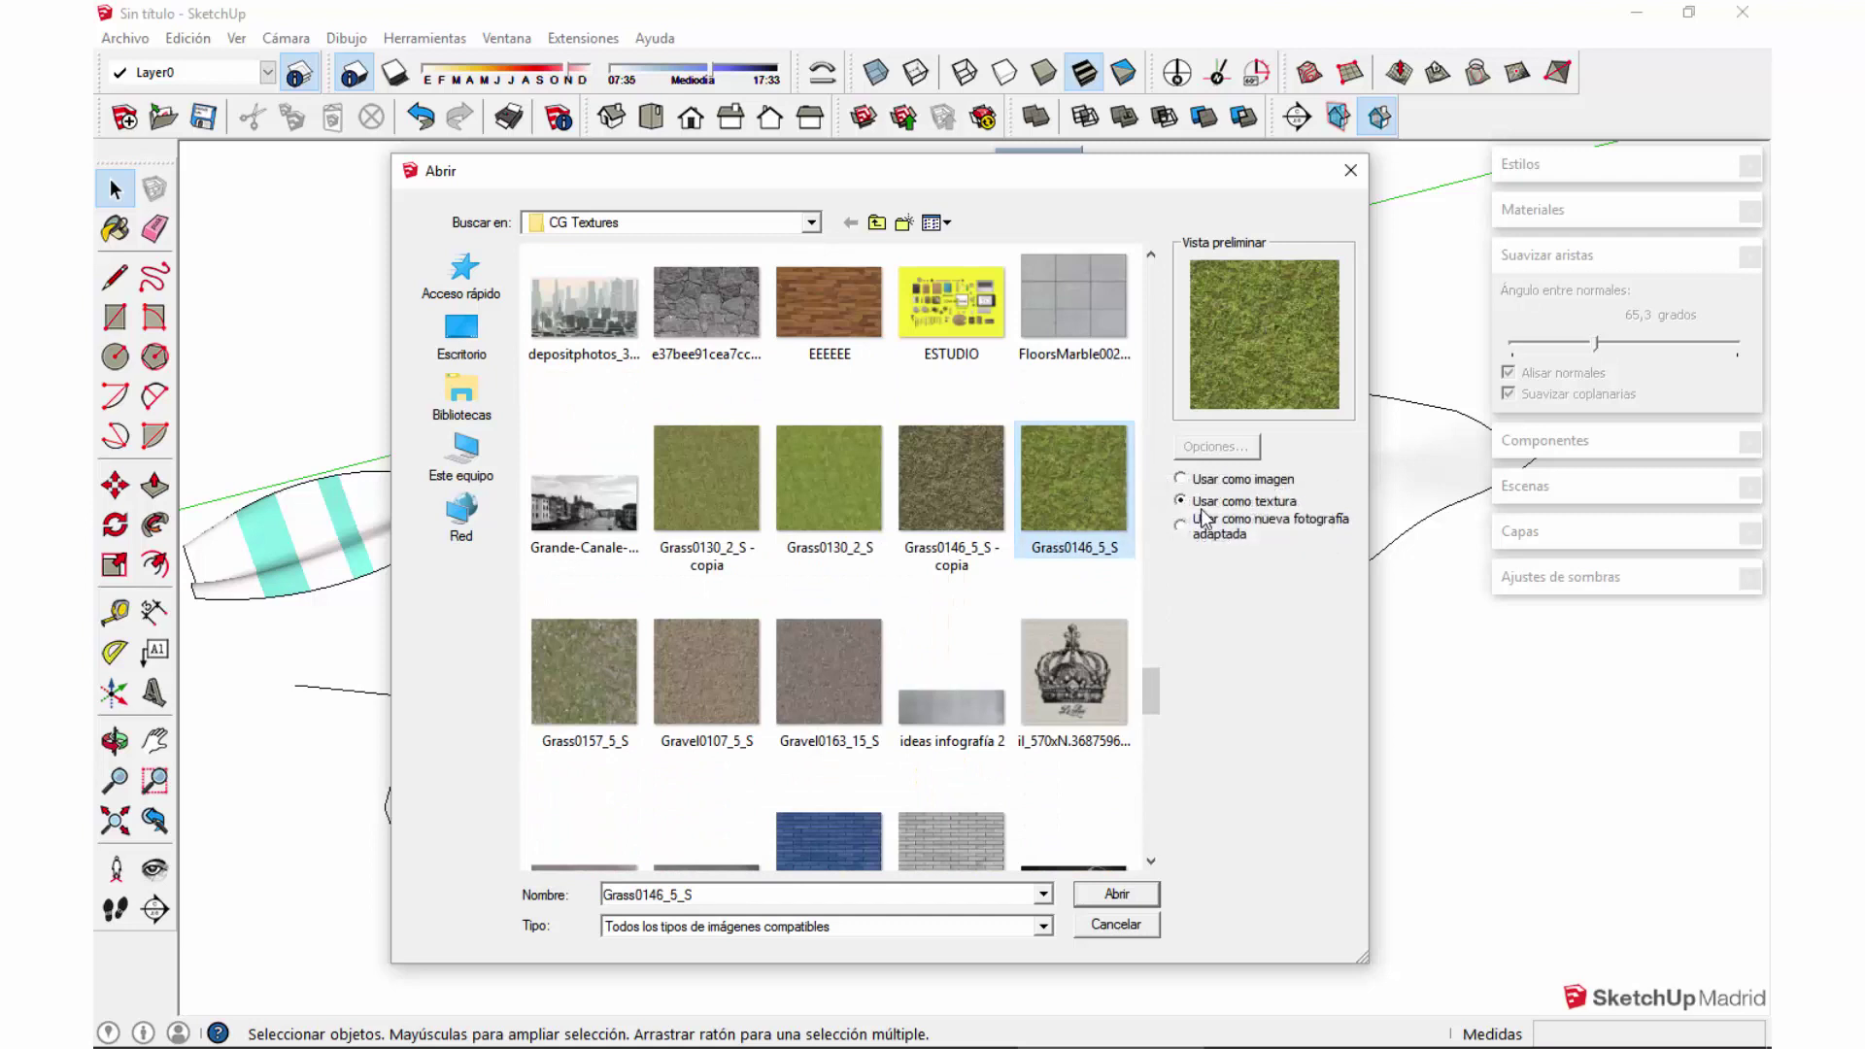
pyautogui.click(1115, 895)
pyautogui.click(1243, 763)
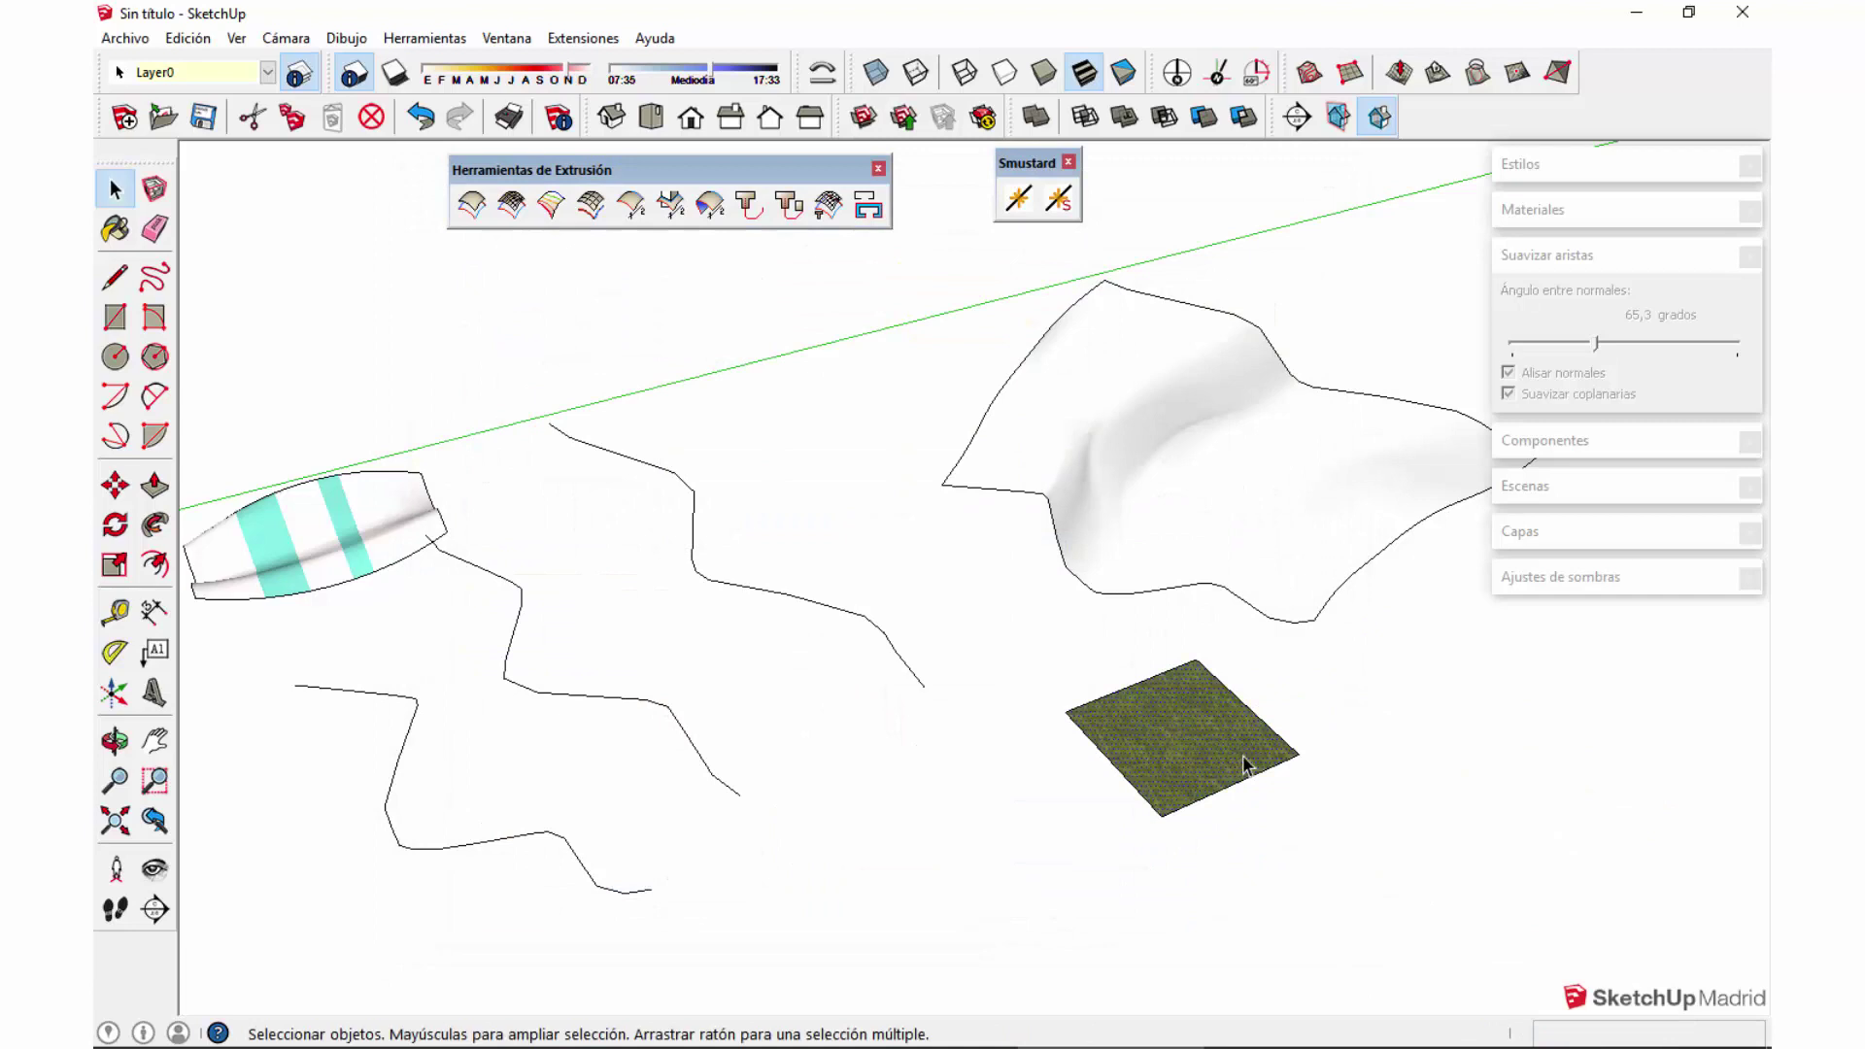
# Step: Sample the grass material from the rectangle and set its texture size to 5 m by 5 m
pyautogui.moveTo(1407, 761); pyautogui.dragTo(1326, 886, button='middle')
pyautogui.scroll(5, 1229, 783)
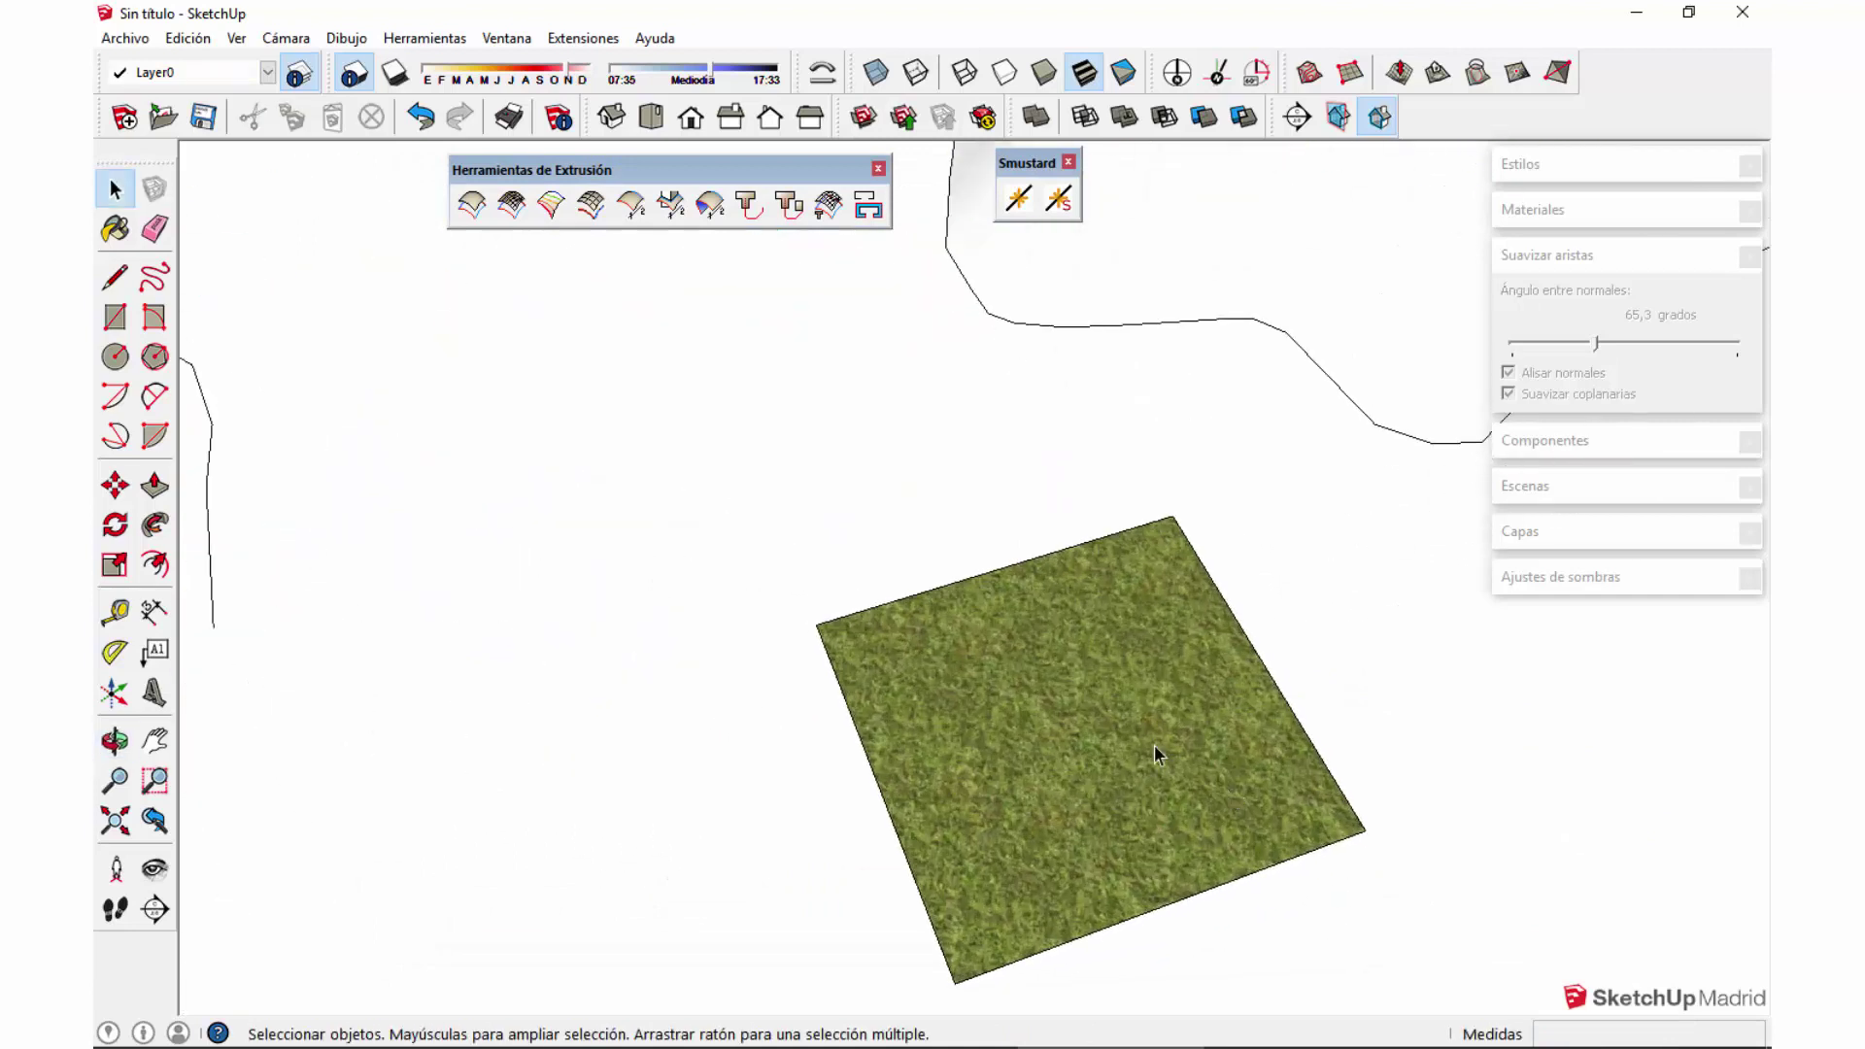
pyautogui.click(1326, 702)
pyautogui.press('b')
pyautogui.keyDown('alt'); pyautogui.click(1115, 685); pyautogui.keyUp('alt')
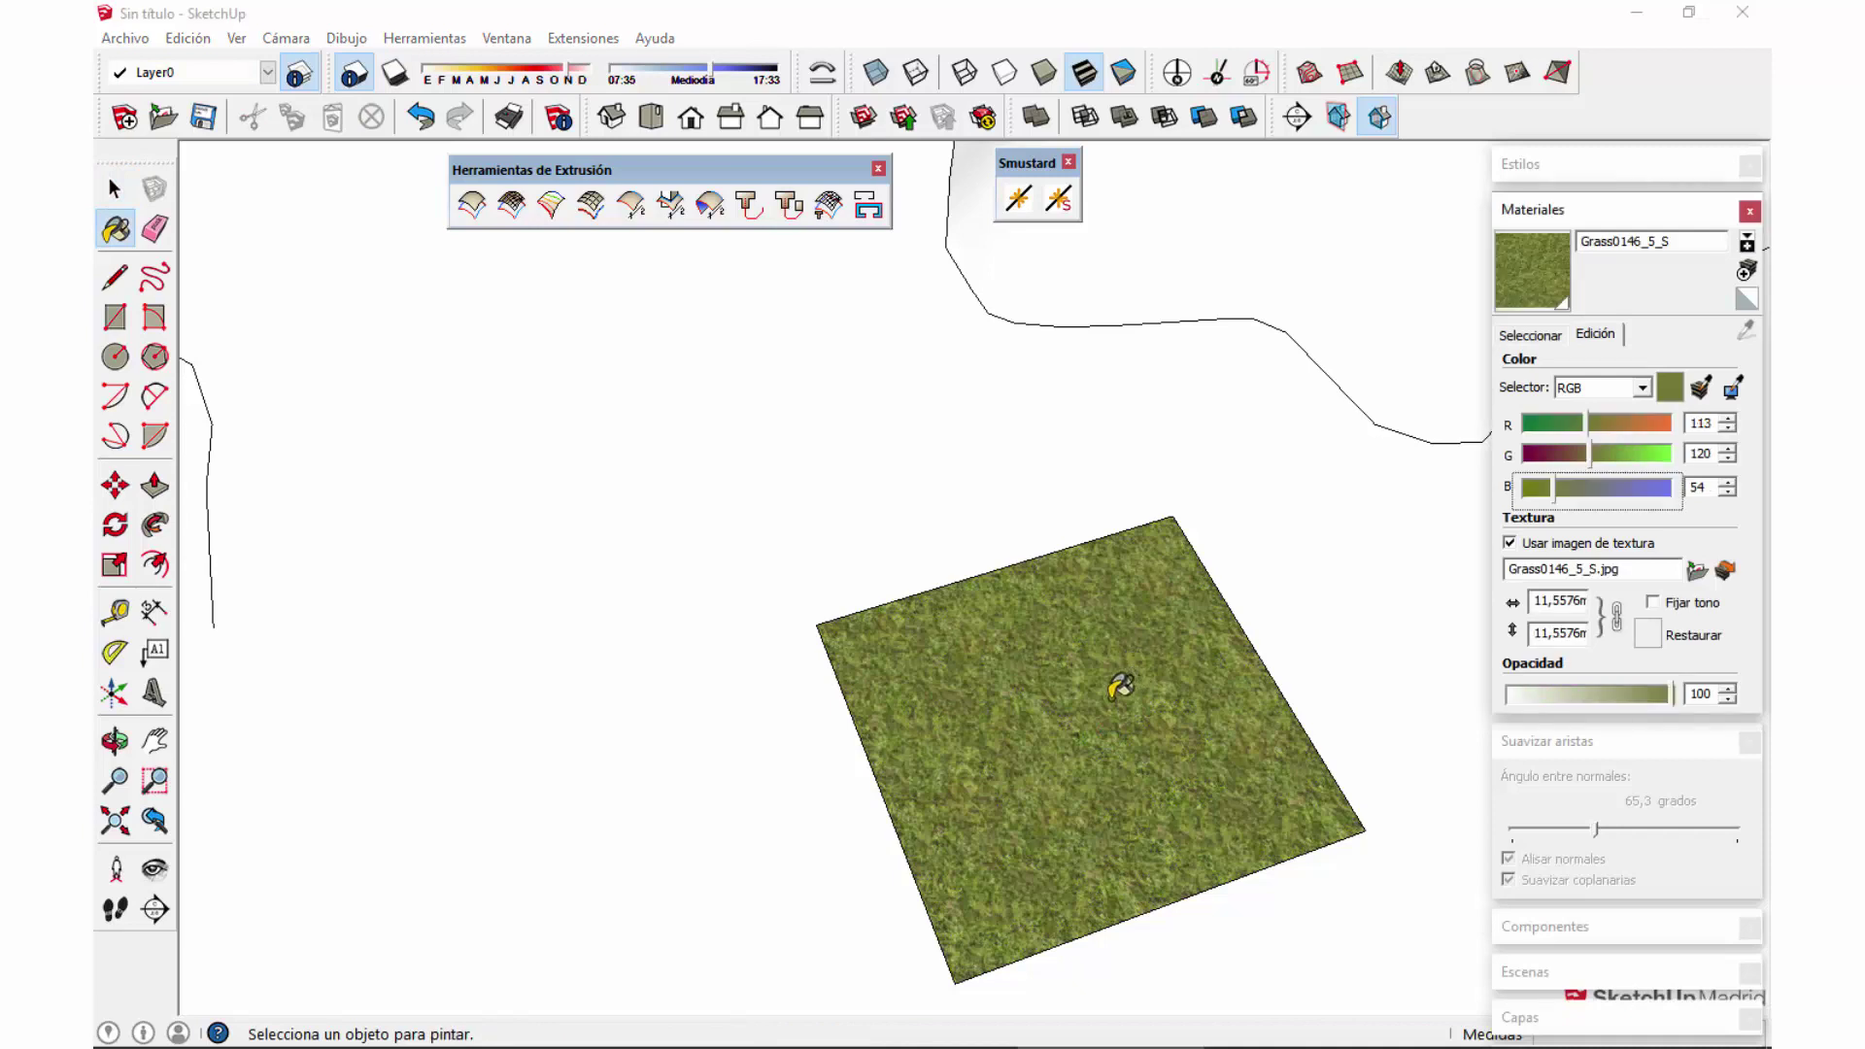
pyautogui.scroll(-1, 1266, 616)
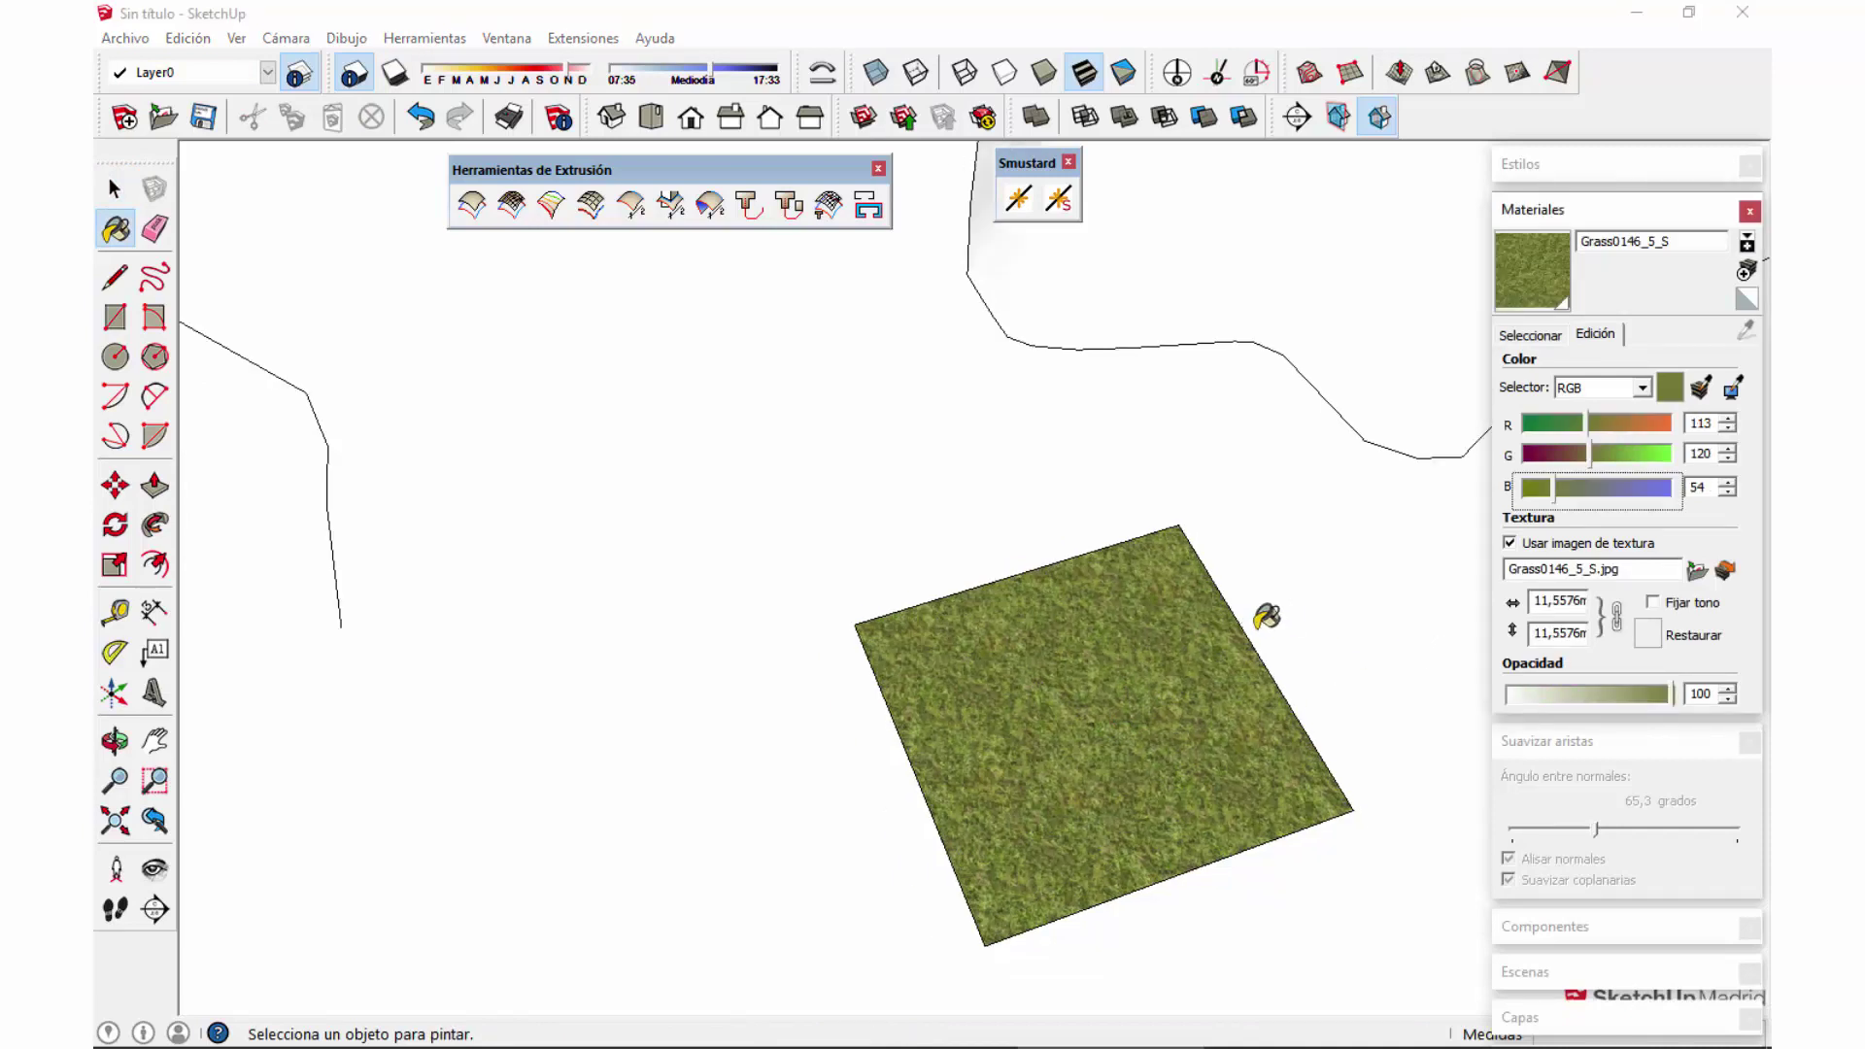
pyautogui.doubleClick(1559, 600)
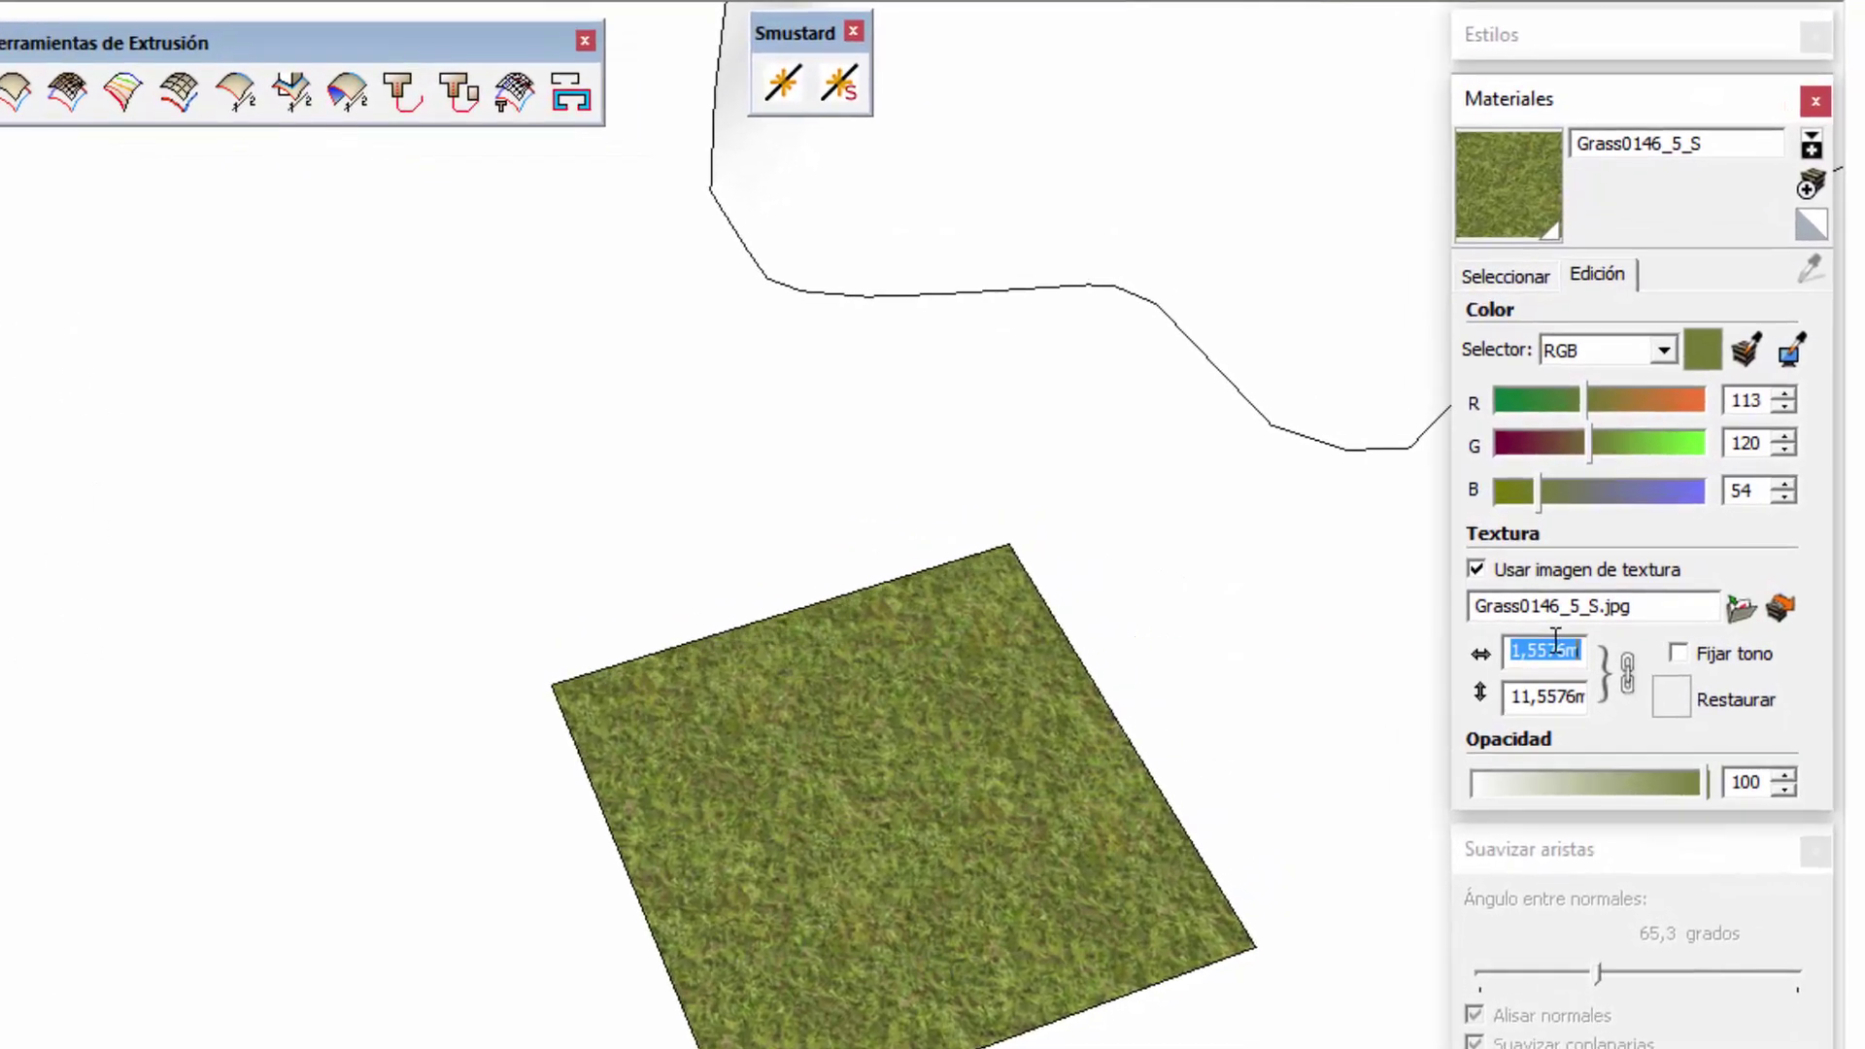
pyautogui.write('5')
pyautogui.press('Return')
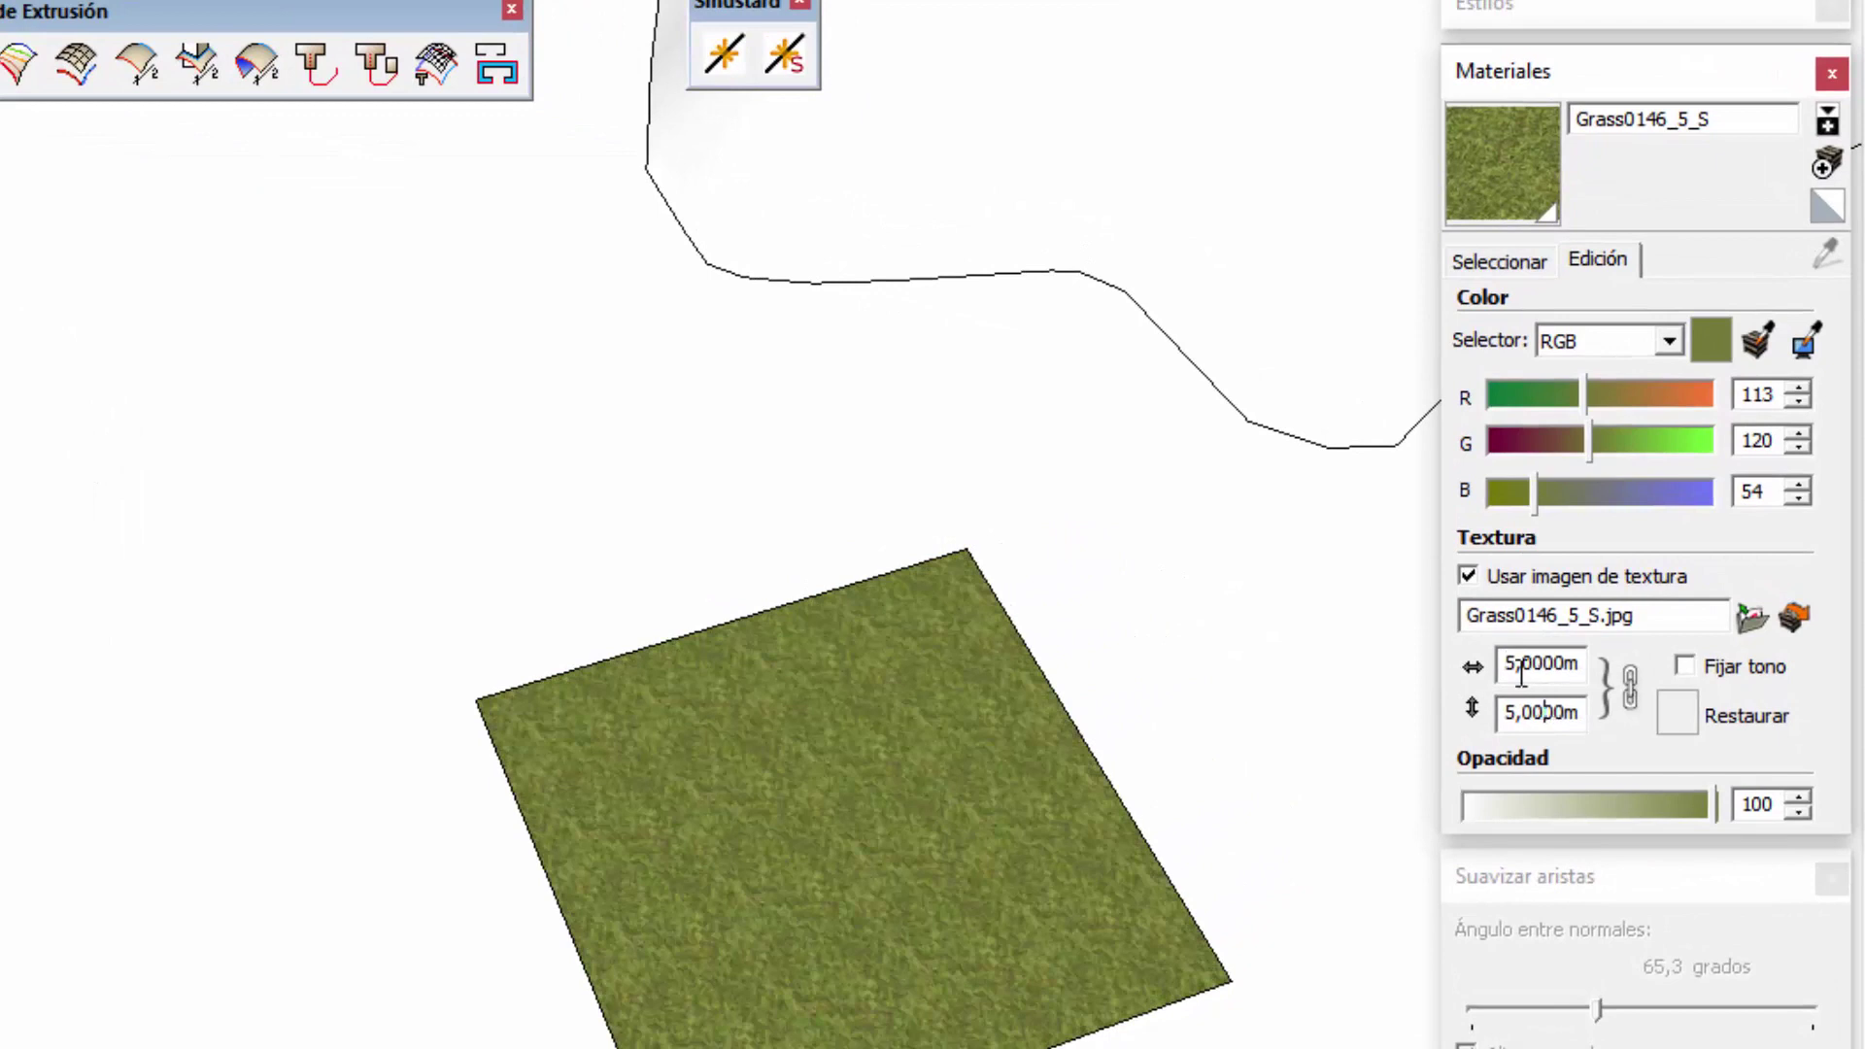
# Step: Set the grass texture size to 8 m by 8 m and paint the lofted surface with it
pyautogui.doubleClick(1557, 665)
pyautogui.write('8')
pyautogui.press('Return')
pyautogui.click(1225, 221)
pyautogui.scroll(-3, 770, 790)
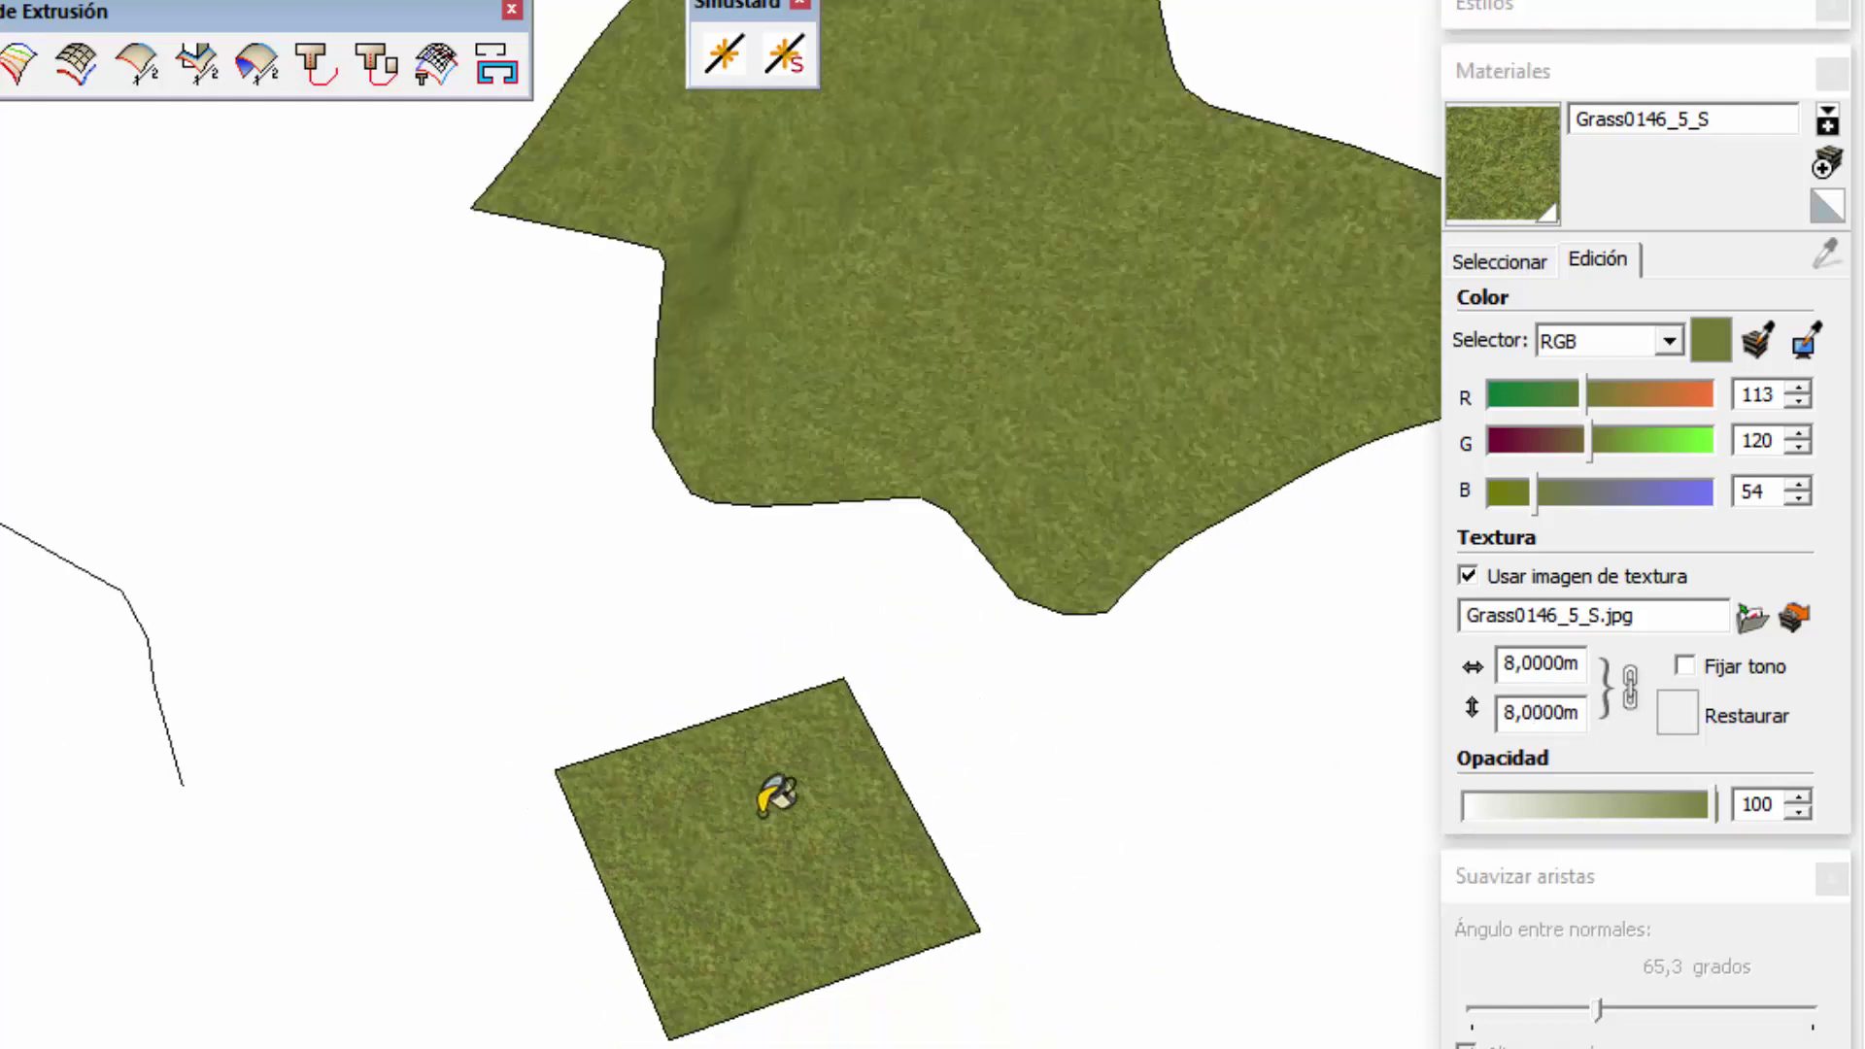
pyautogui.moveTo(936, 424)
pyautogui.mouseDown(button='middle')
pyautogui.moveTo(1078, 485)
pyautogui.moveTo(1314, 97)
pyautogui.mouseUp(button='middle')
pyautogui.moveTo(1128, 488)
pyautogui.mouseDown(button='middle')
pyautogui.moveTo(1161, 675)
pyautogui.moveTo(934, 833)
pyautogui.mouseUp(button='middle')
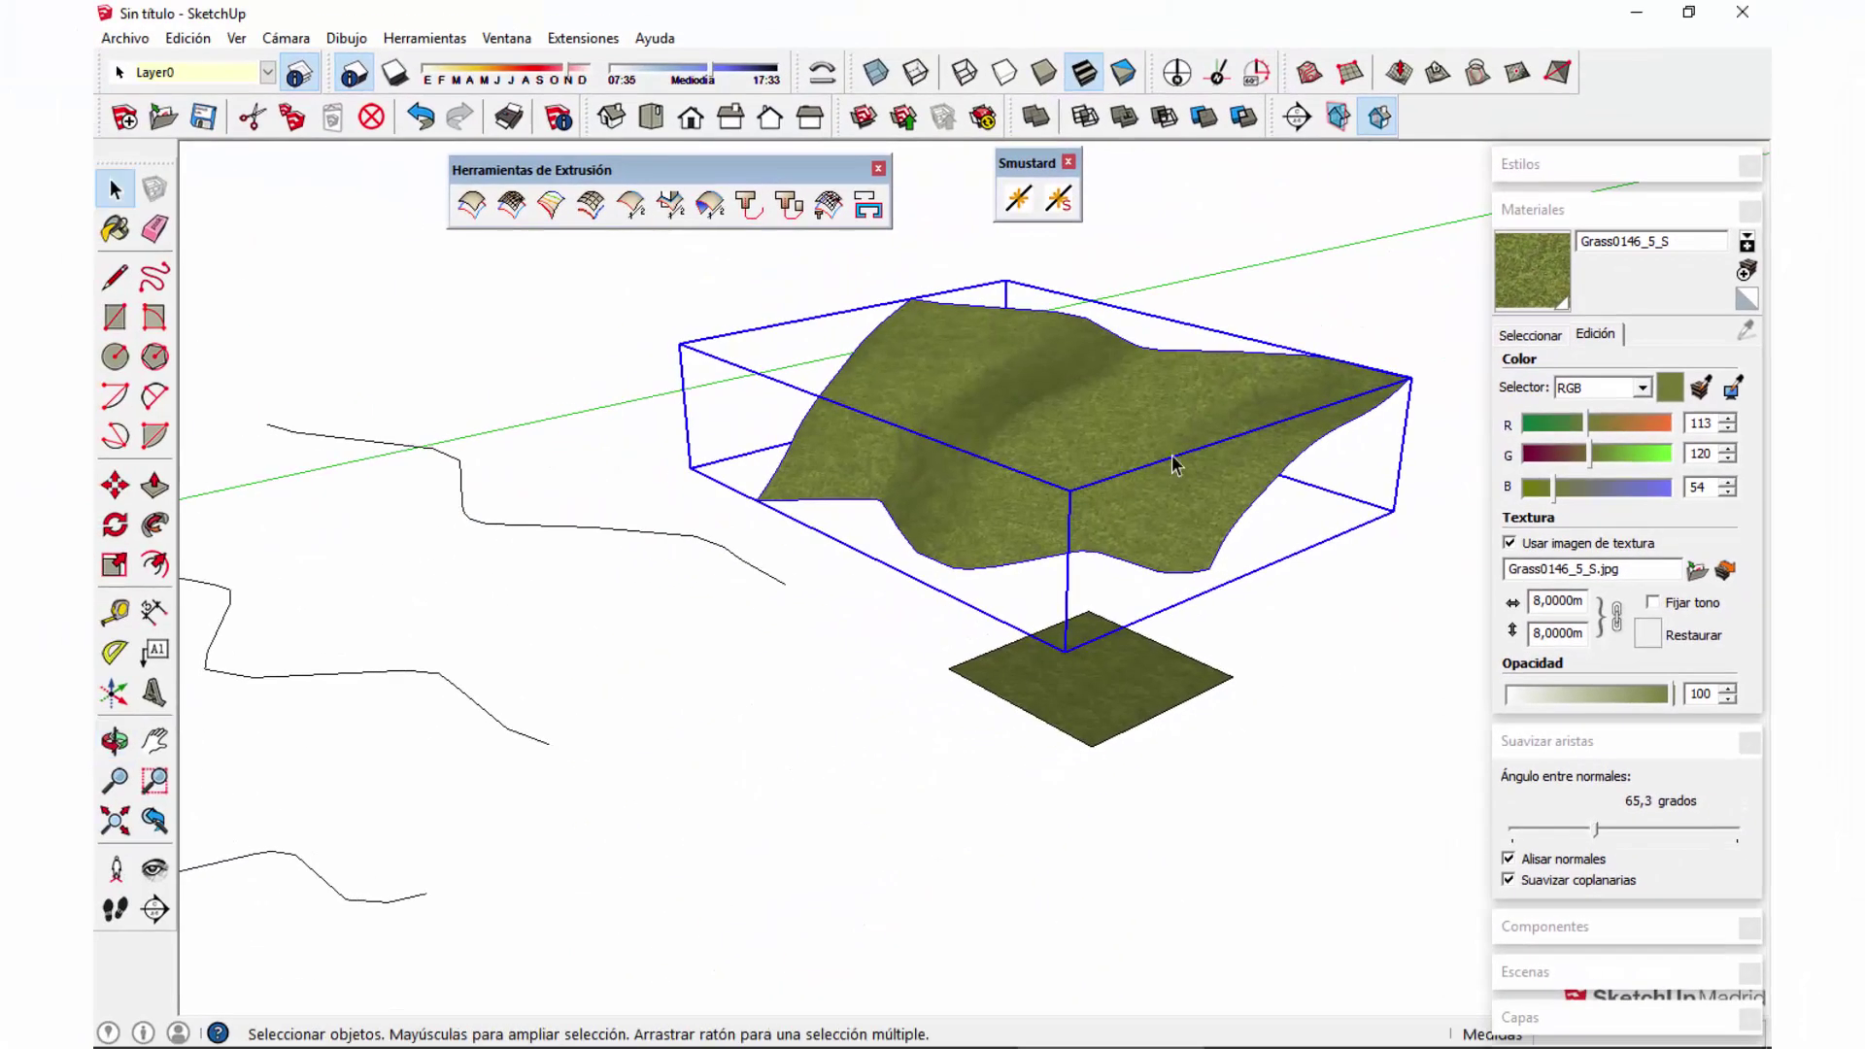
# Step: Delete the grass-textured sample rectangle in front of the lofted surface
pyautogui.press('space')
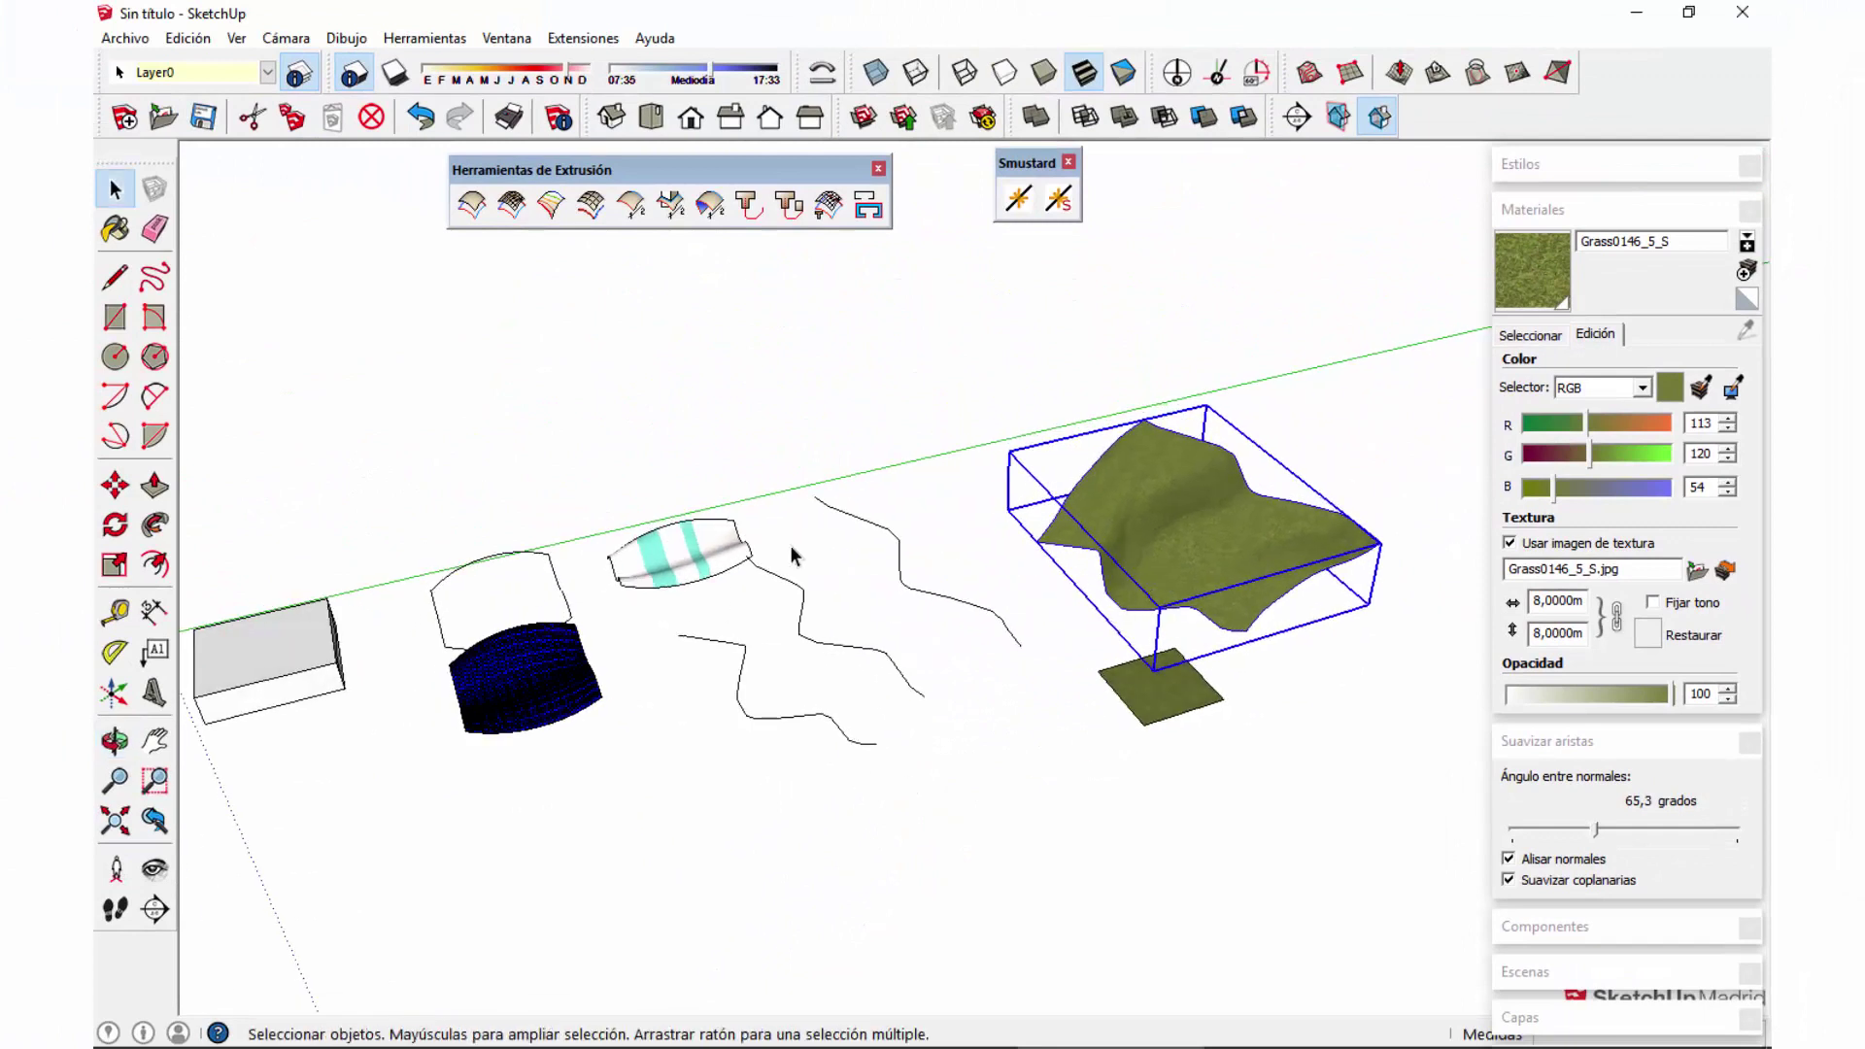
pyautogui.moveTo(1180, 585); pyautogui.dragTo(1074, 789, button='middle')
pyautogui.click(1074, 789)
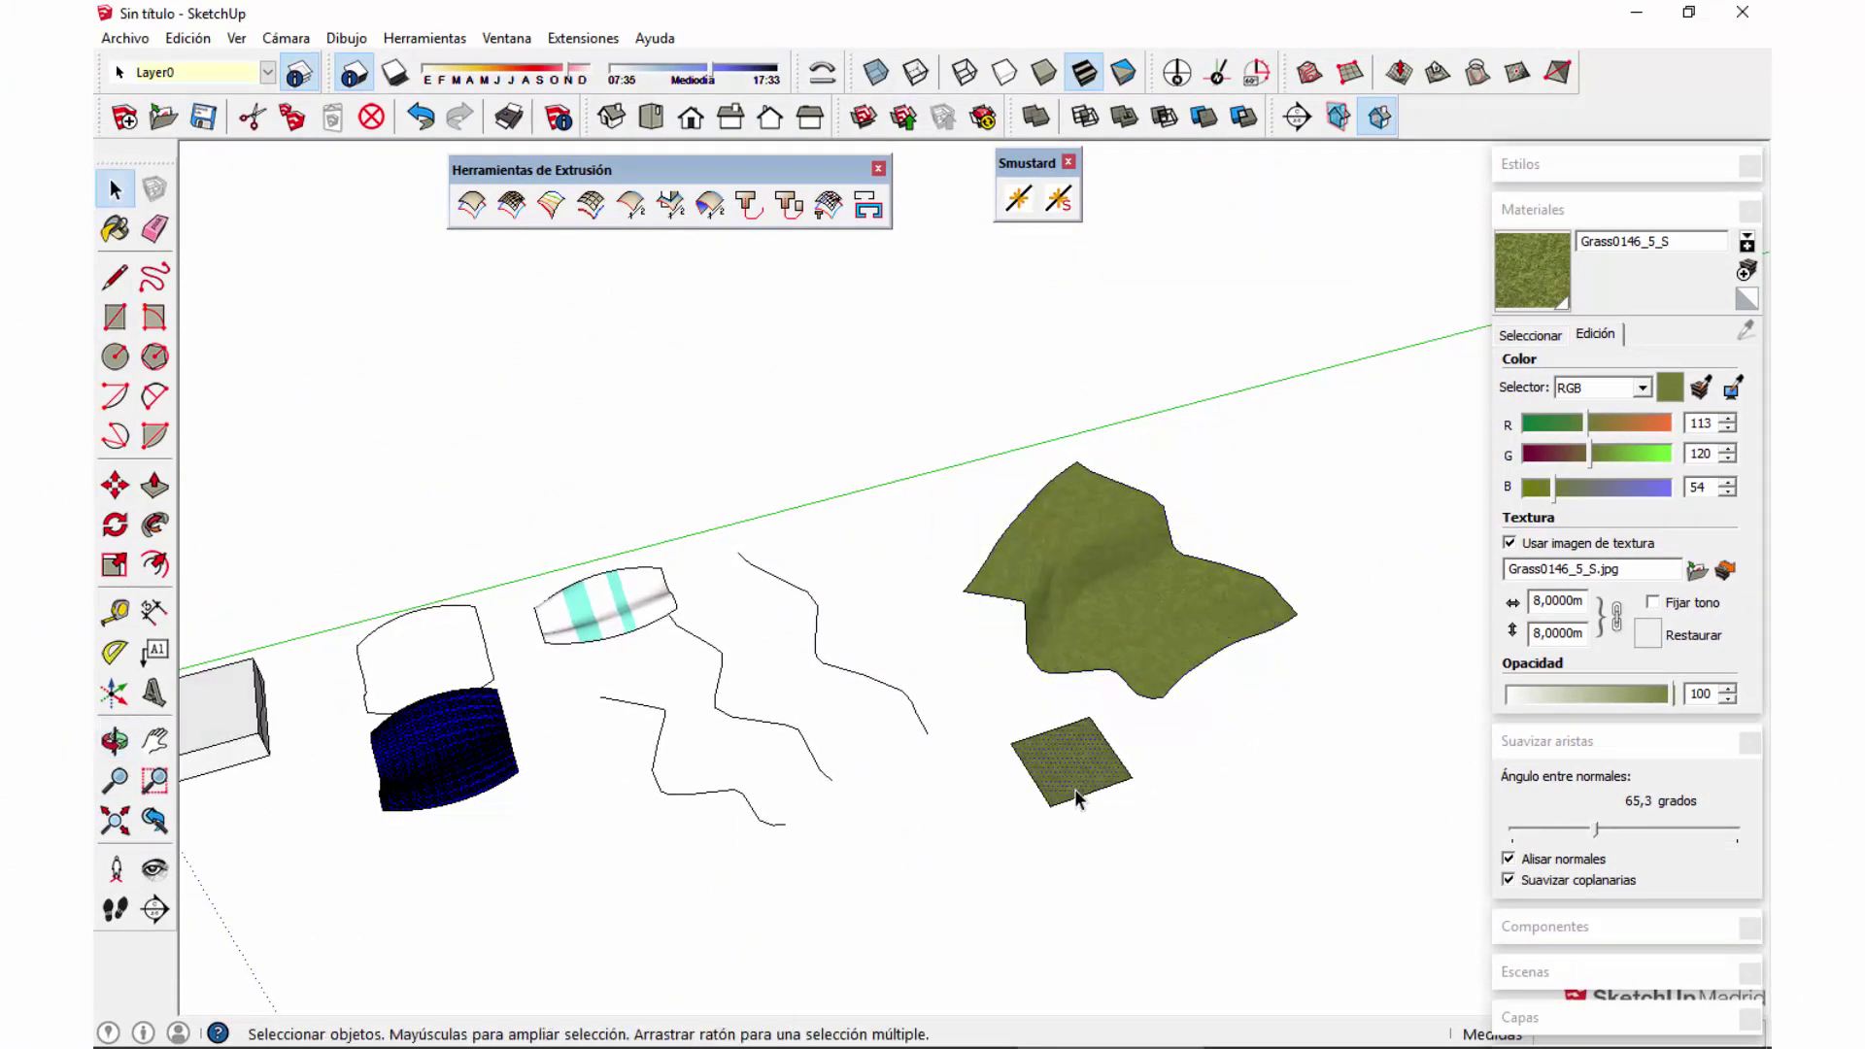
pyautogui.press('Delete')
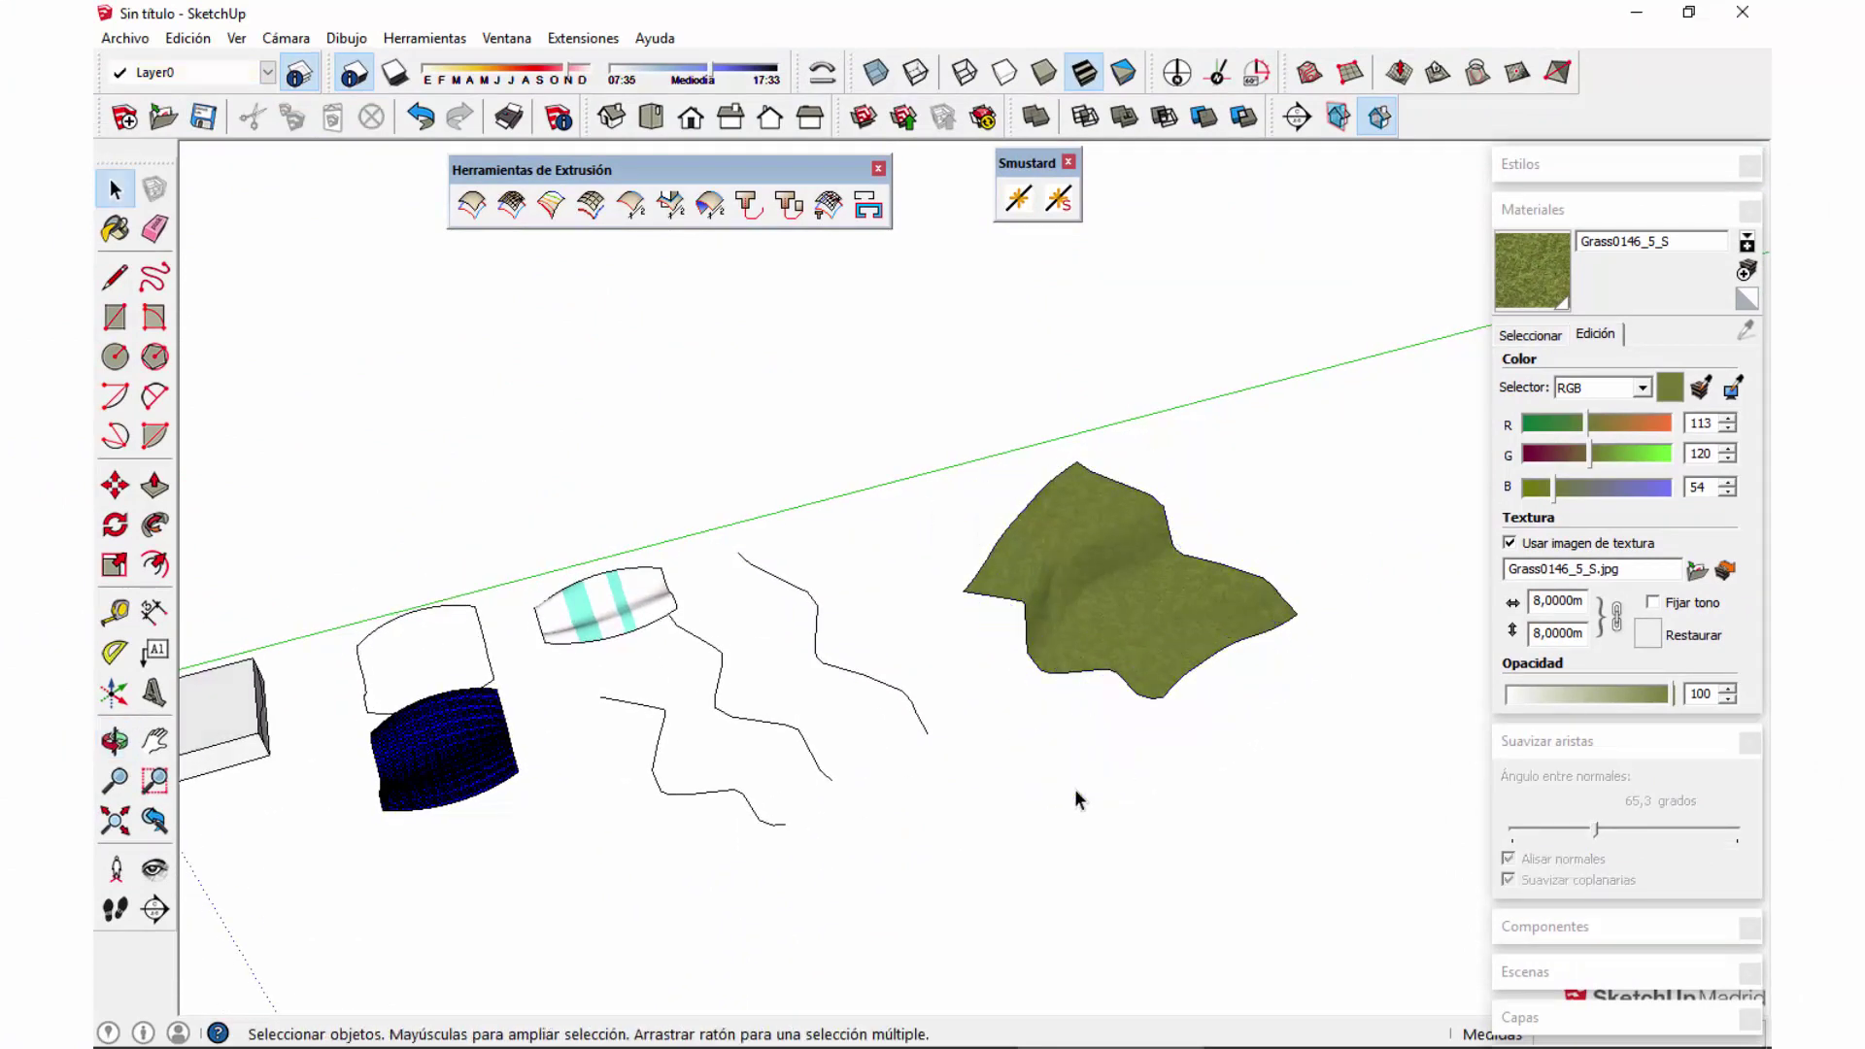
pyautogui.keyDown('shift'); pyautogui.moveTo(1001, 691); pyautogui.dragTo(1094, 636, button='middle'); pyautogui.keyUp('shift')
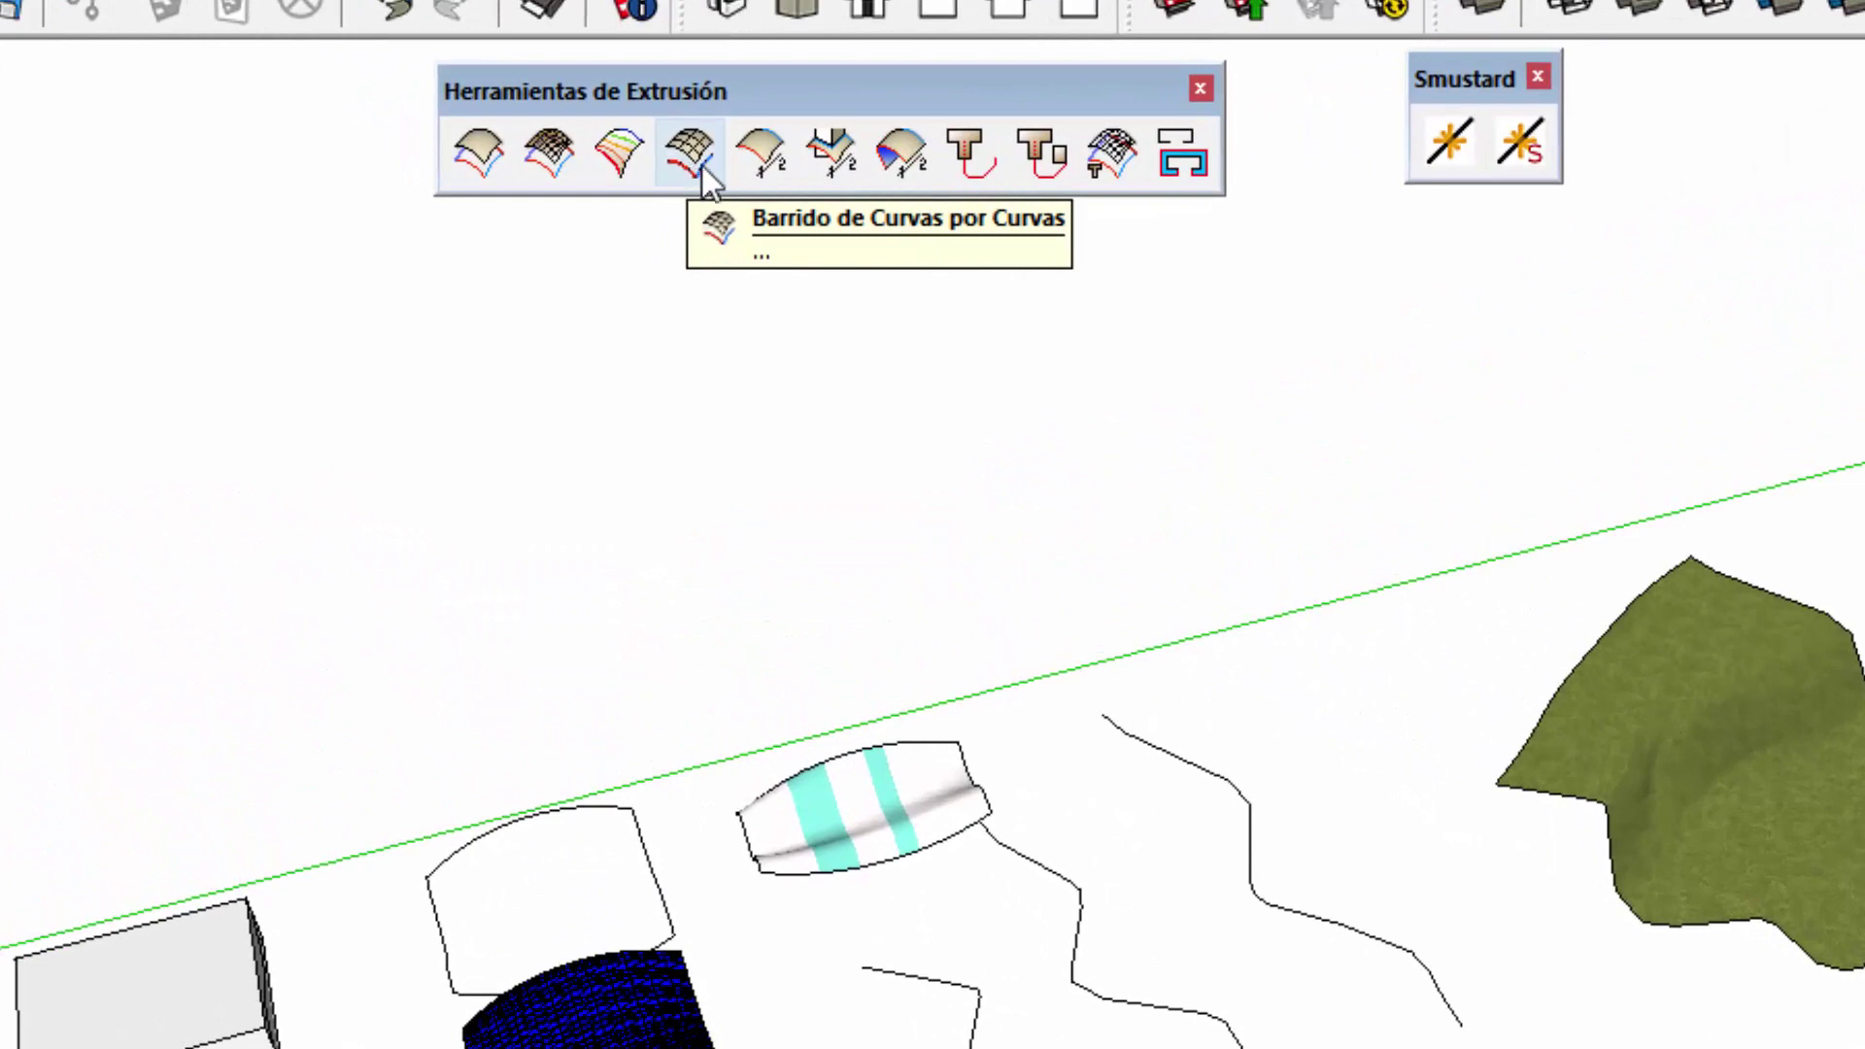
# Step: Copy the arc and the adjoining wavy curve of the four-curve outline to the empty area across the green axis
pyautogui.moveTo(843, 697); pyautogui.dragTo(1532, 862, button='middle')
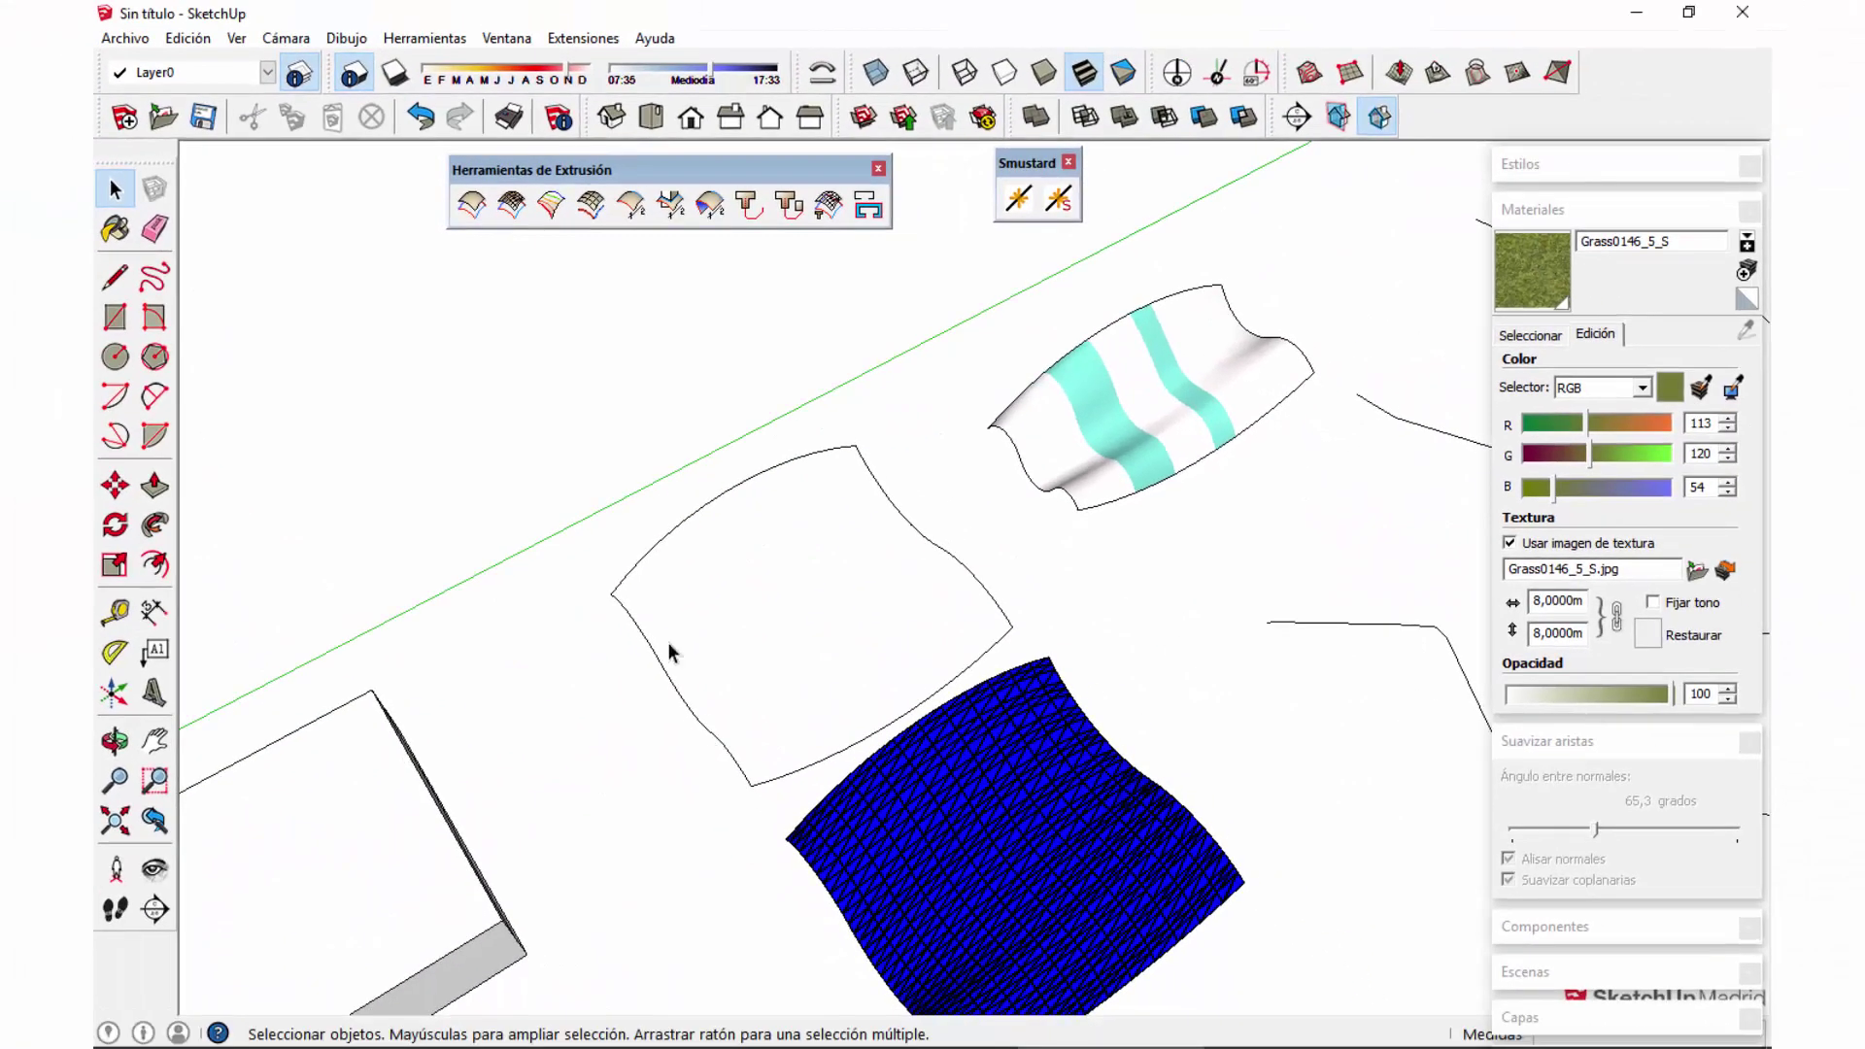
pyautogui.click(667, 643)
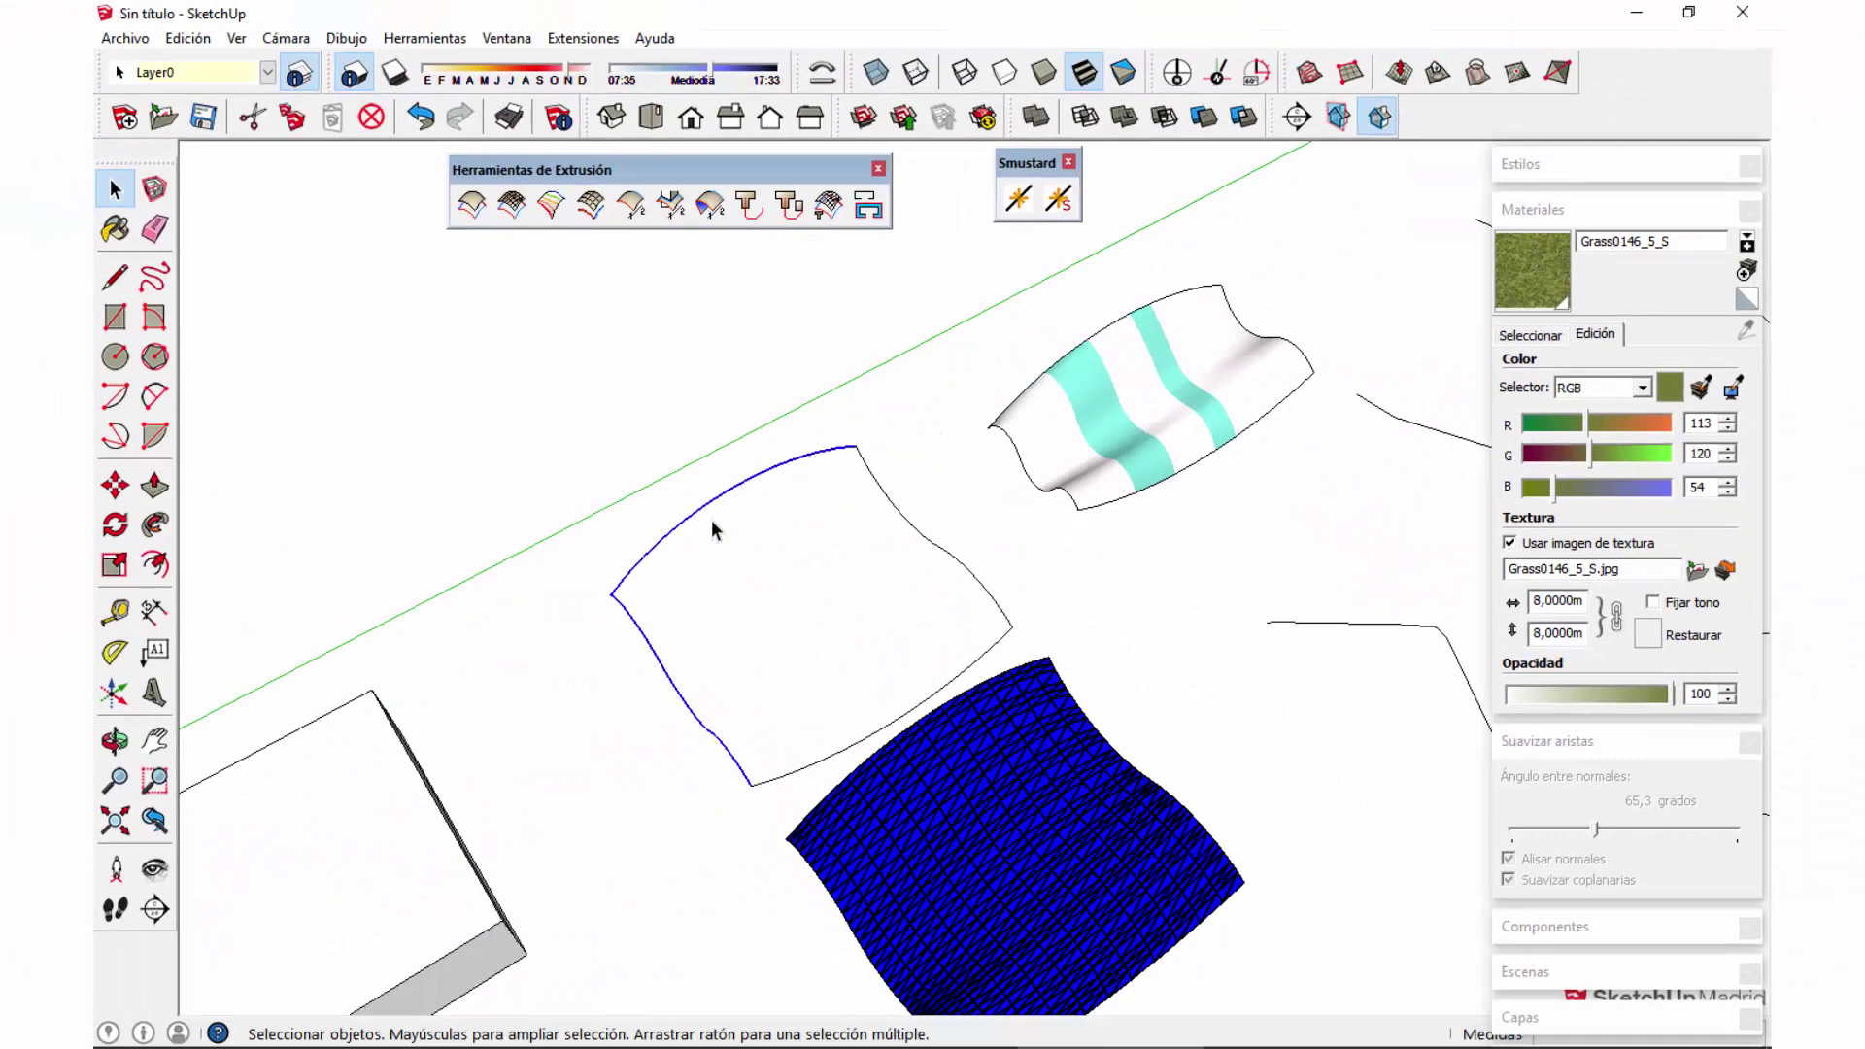
pyautogui.press('m')
pyautogui.moveTo(790, 637); pyautogui.dragTo(621, 654, button='middle')
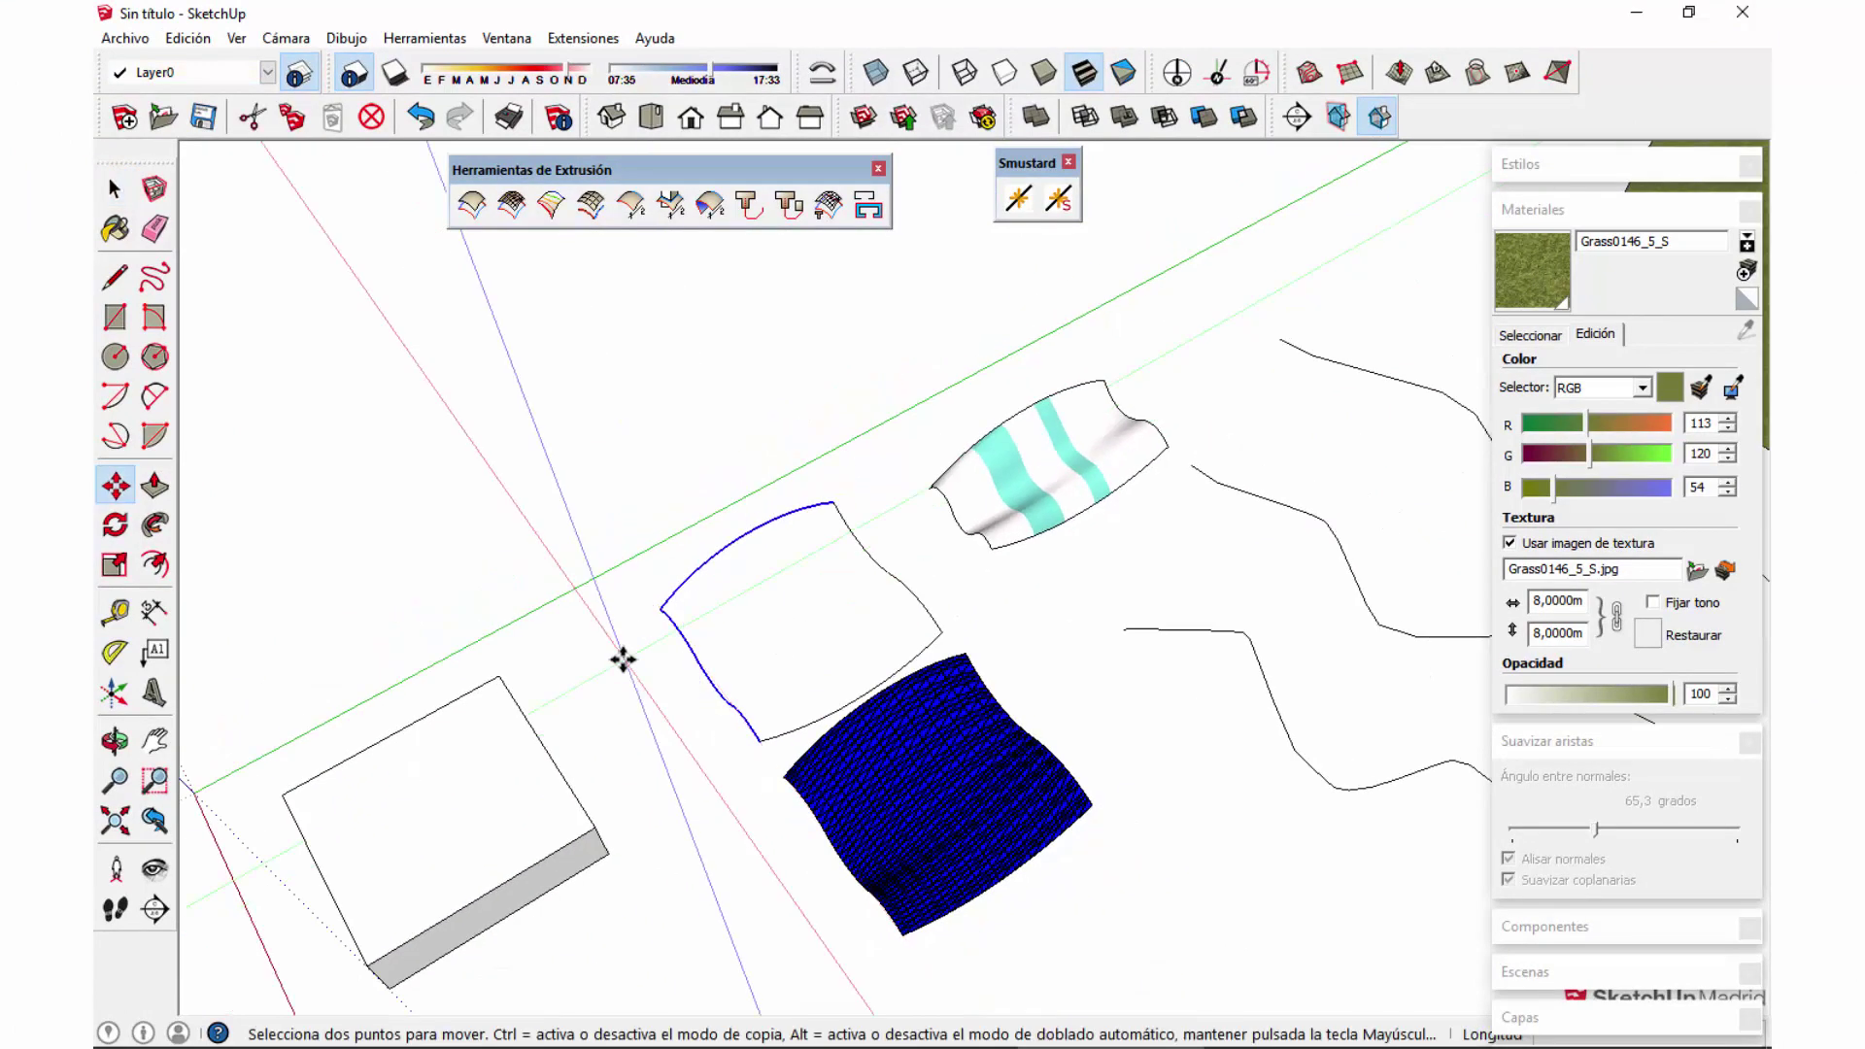
pyautogui.press('ctrl')
pyautogui.click(583, 563)
pyautogui.click(468, 406)
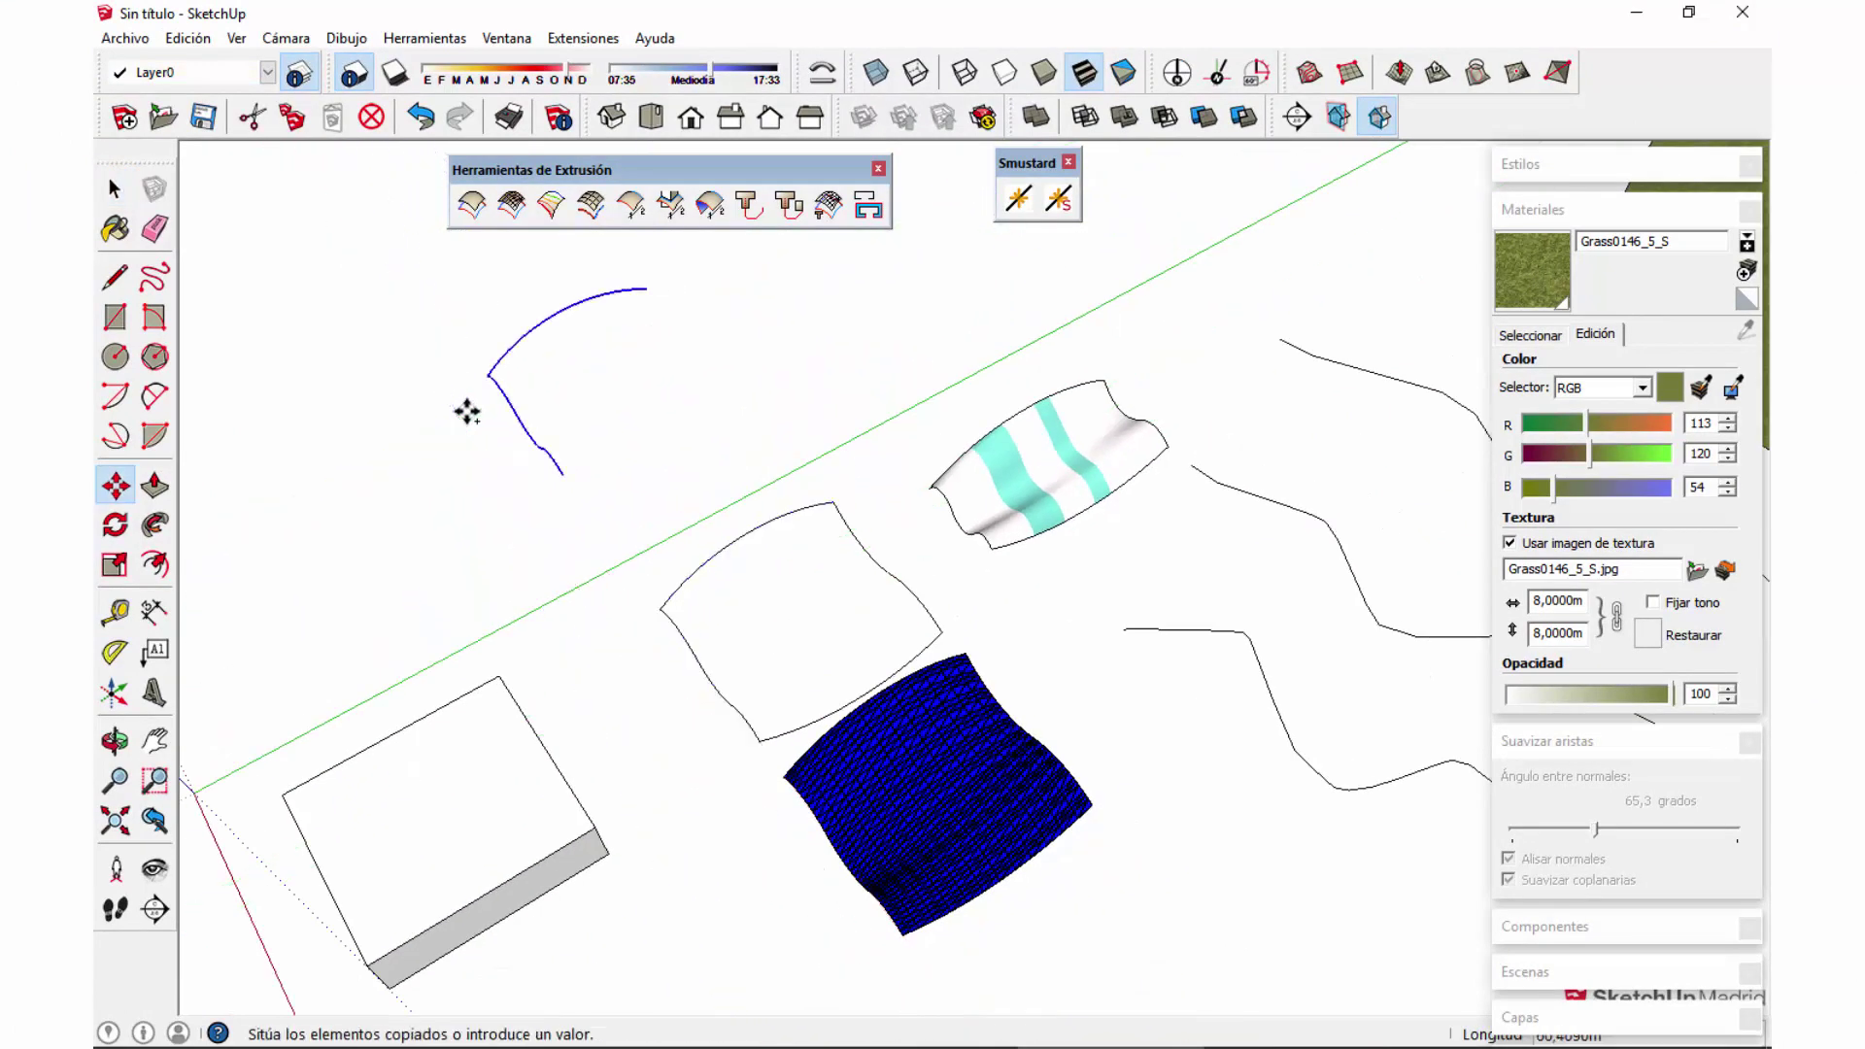
pyautogui.press('space')
pyautogui.click(614, 375)
pyautogui.moveTo(614, 375); pyautogui.dragTo(737, 568, button='middle')
pyautogui.scroll(3, 737, 568)
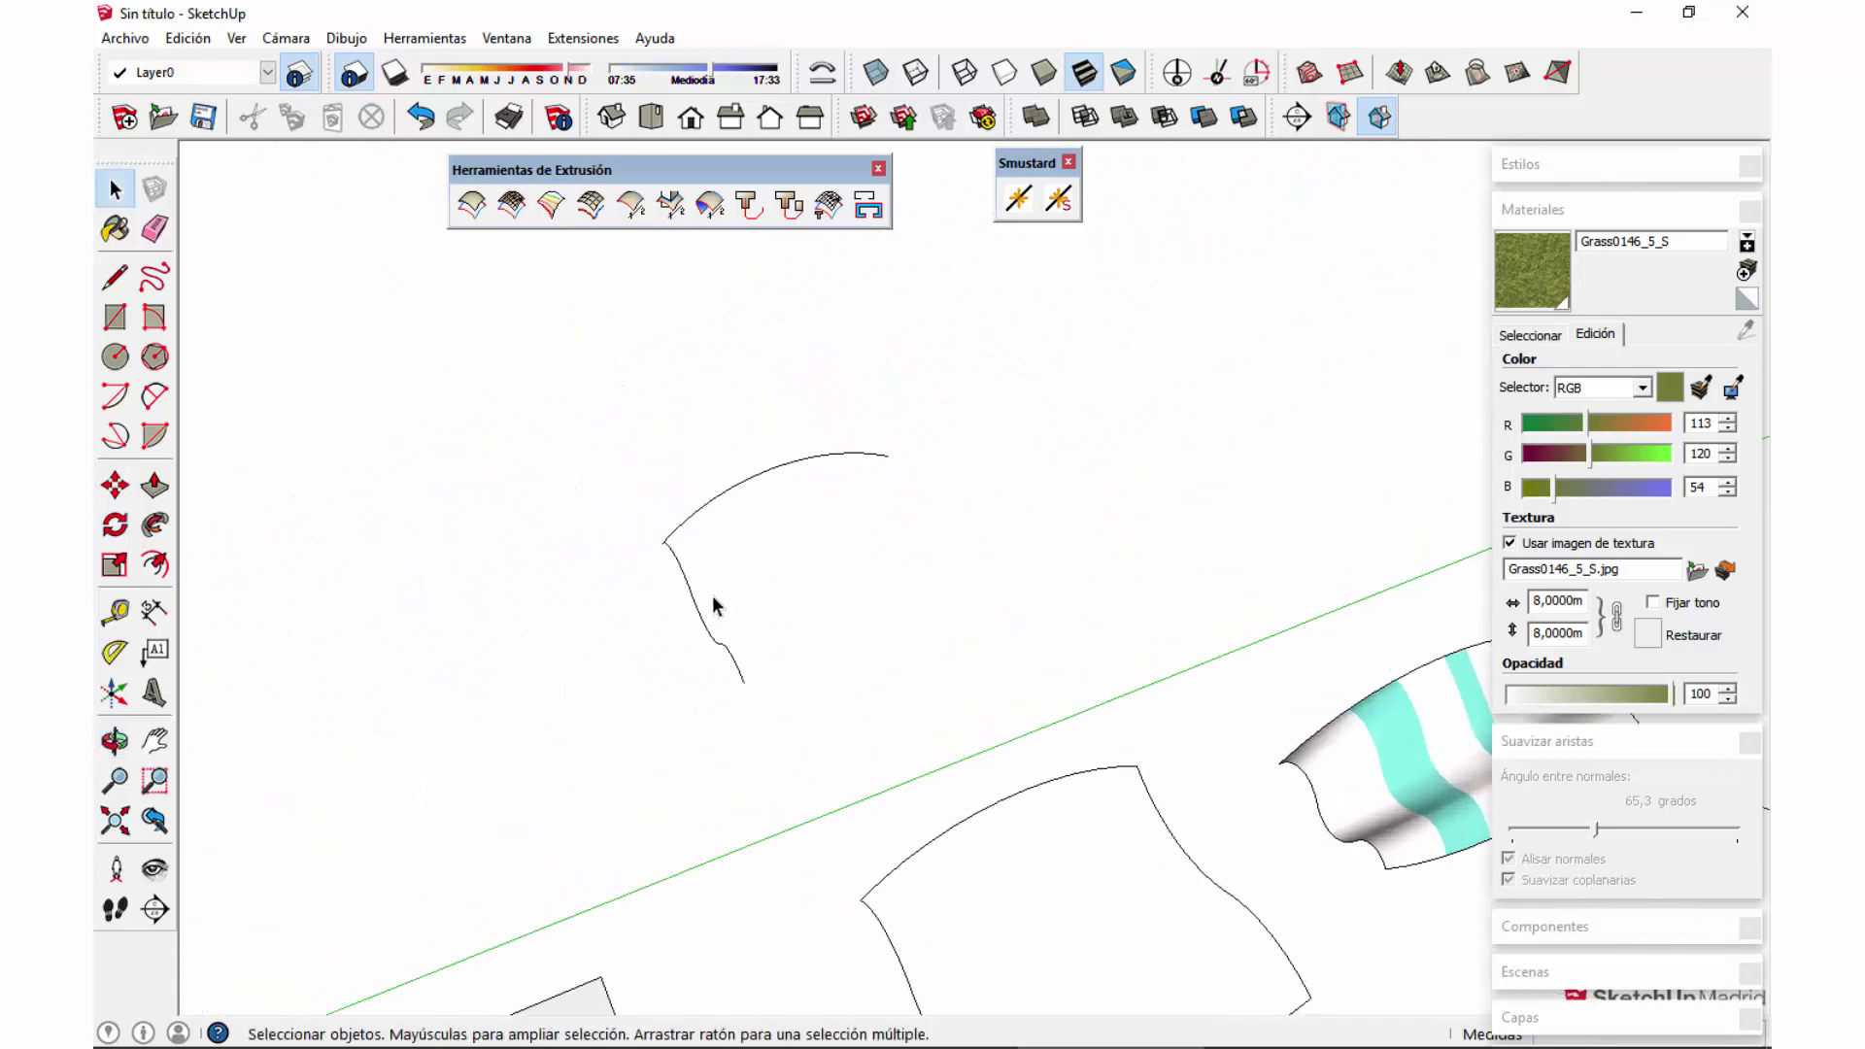
# Step: Group the copied wavy curve and the copied arc as two separate groups
pyautogui.click(591, 205)
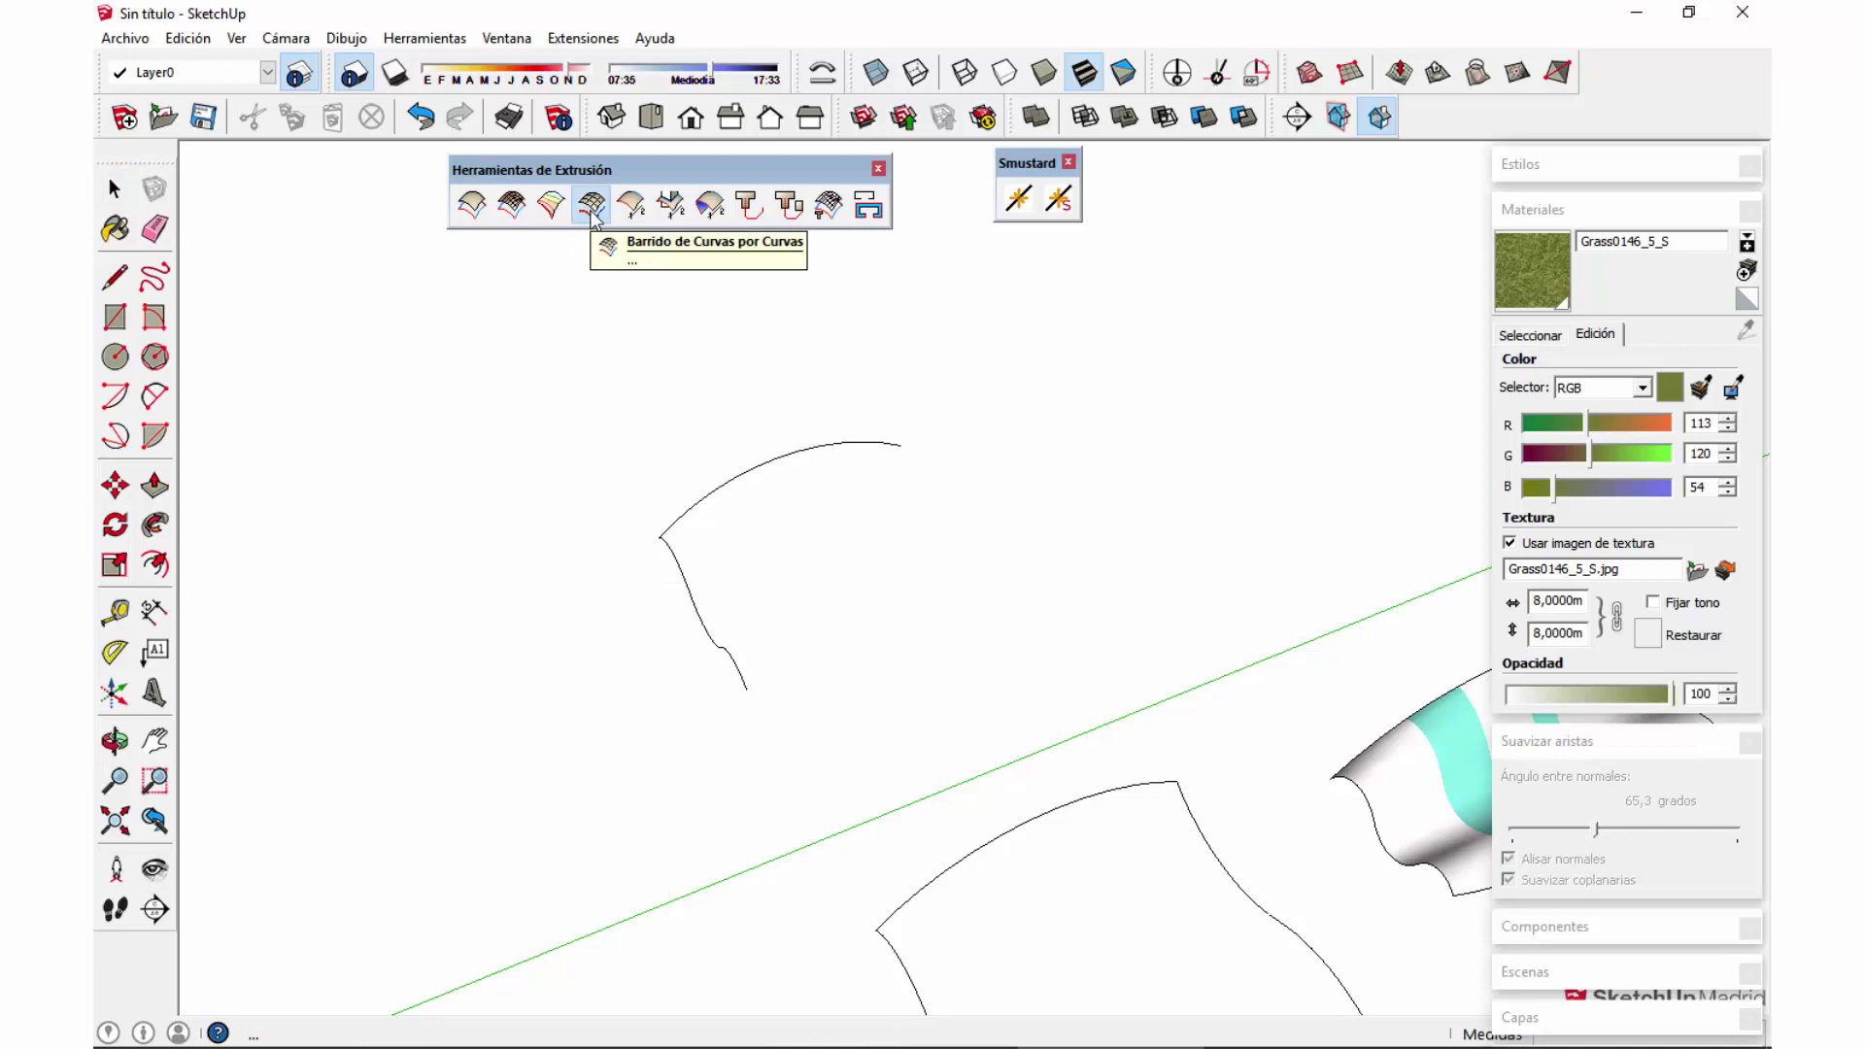
pyautogui.press('space')
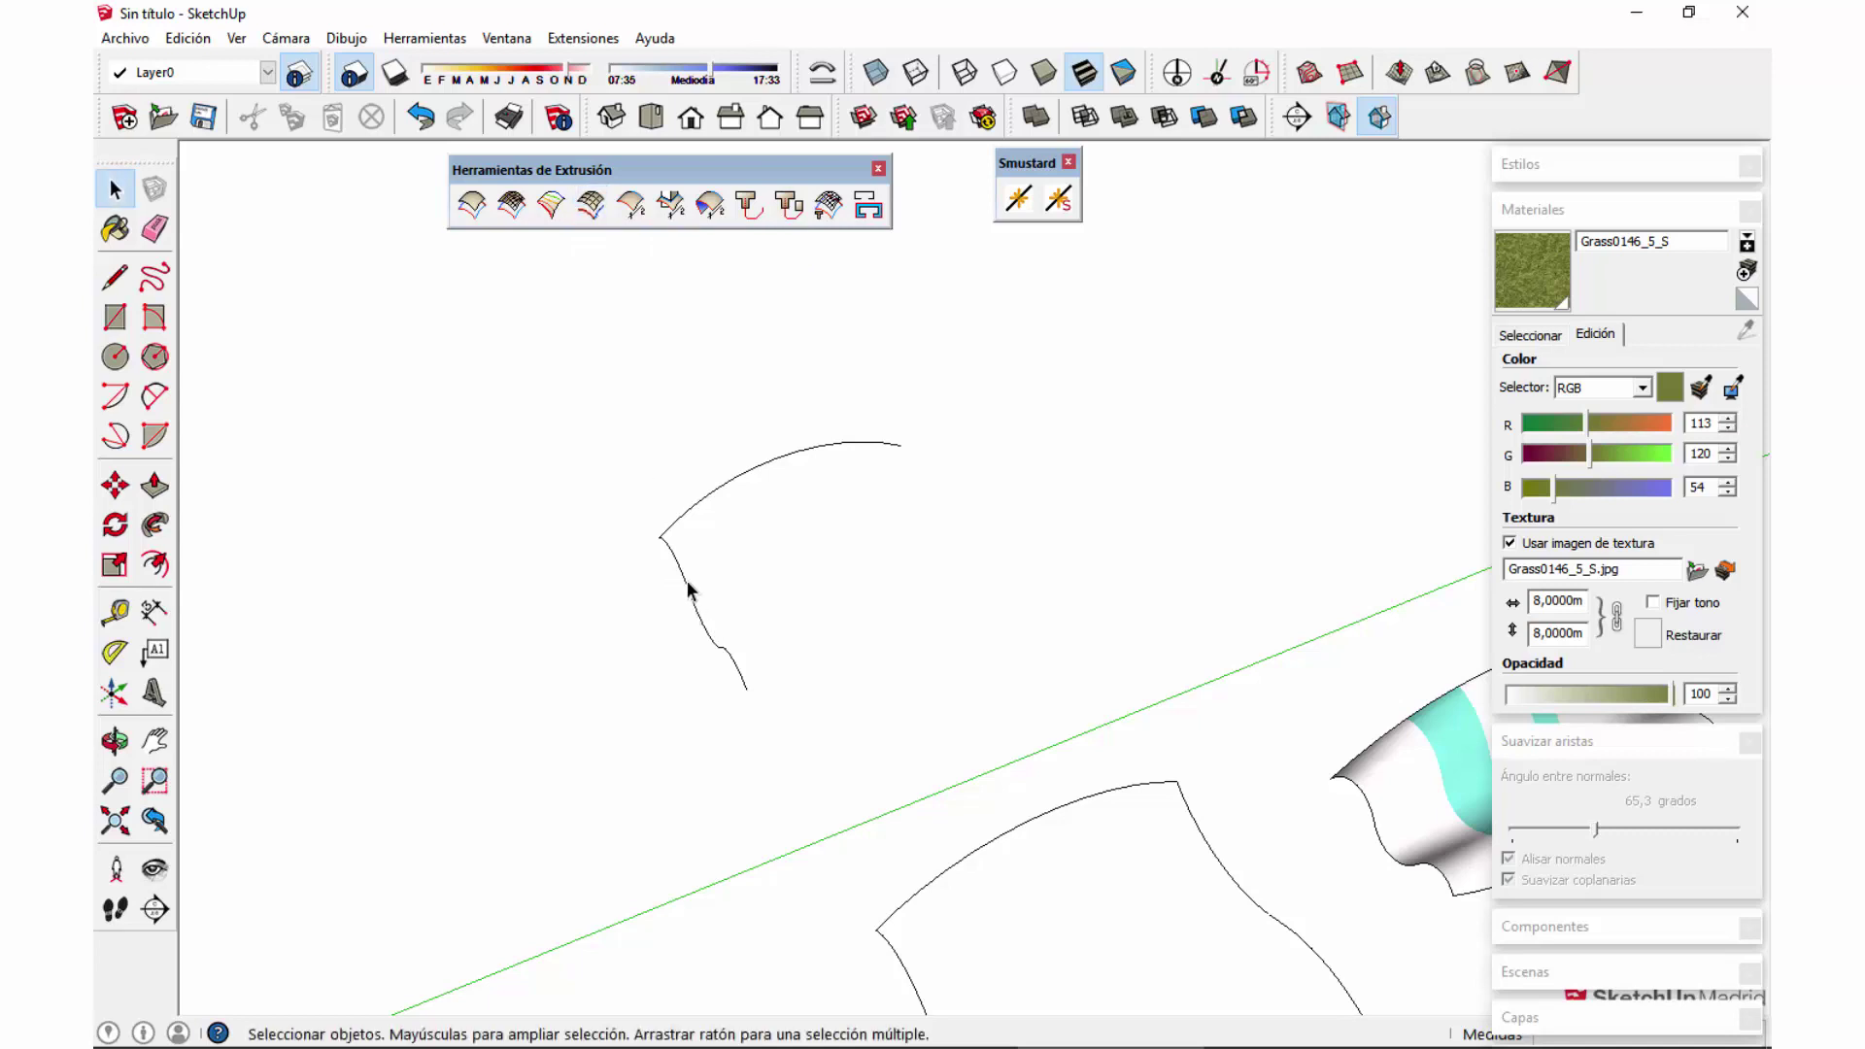
pyautogui.click(687, 587)
pyautogui.moveTo(735, 670); pyautogui.dragTo(763, 721, button='middle')
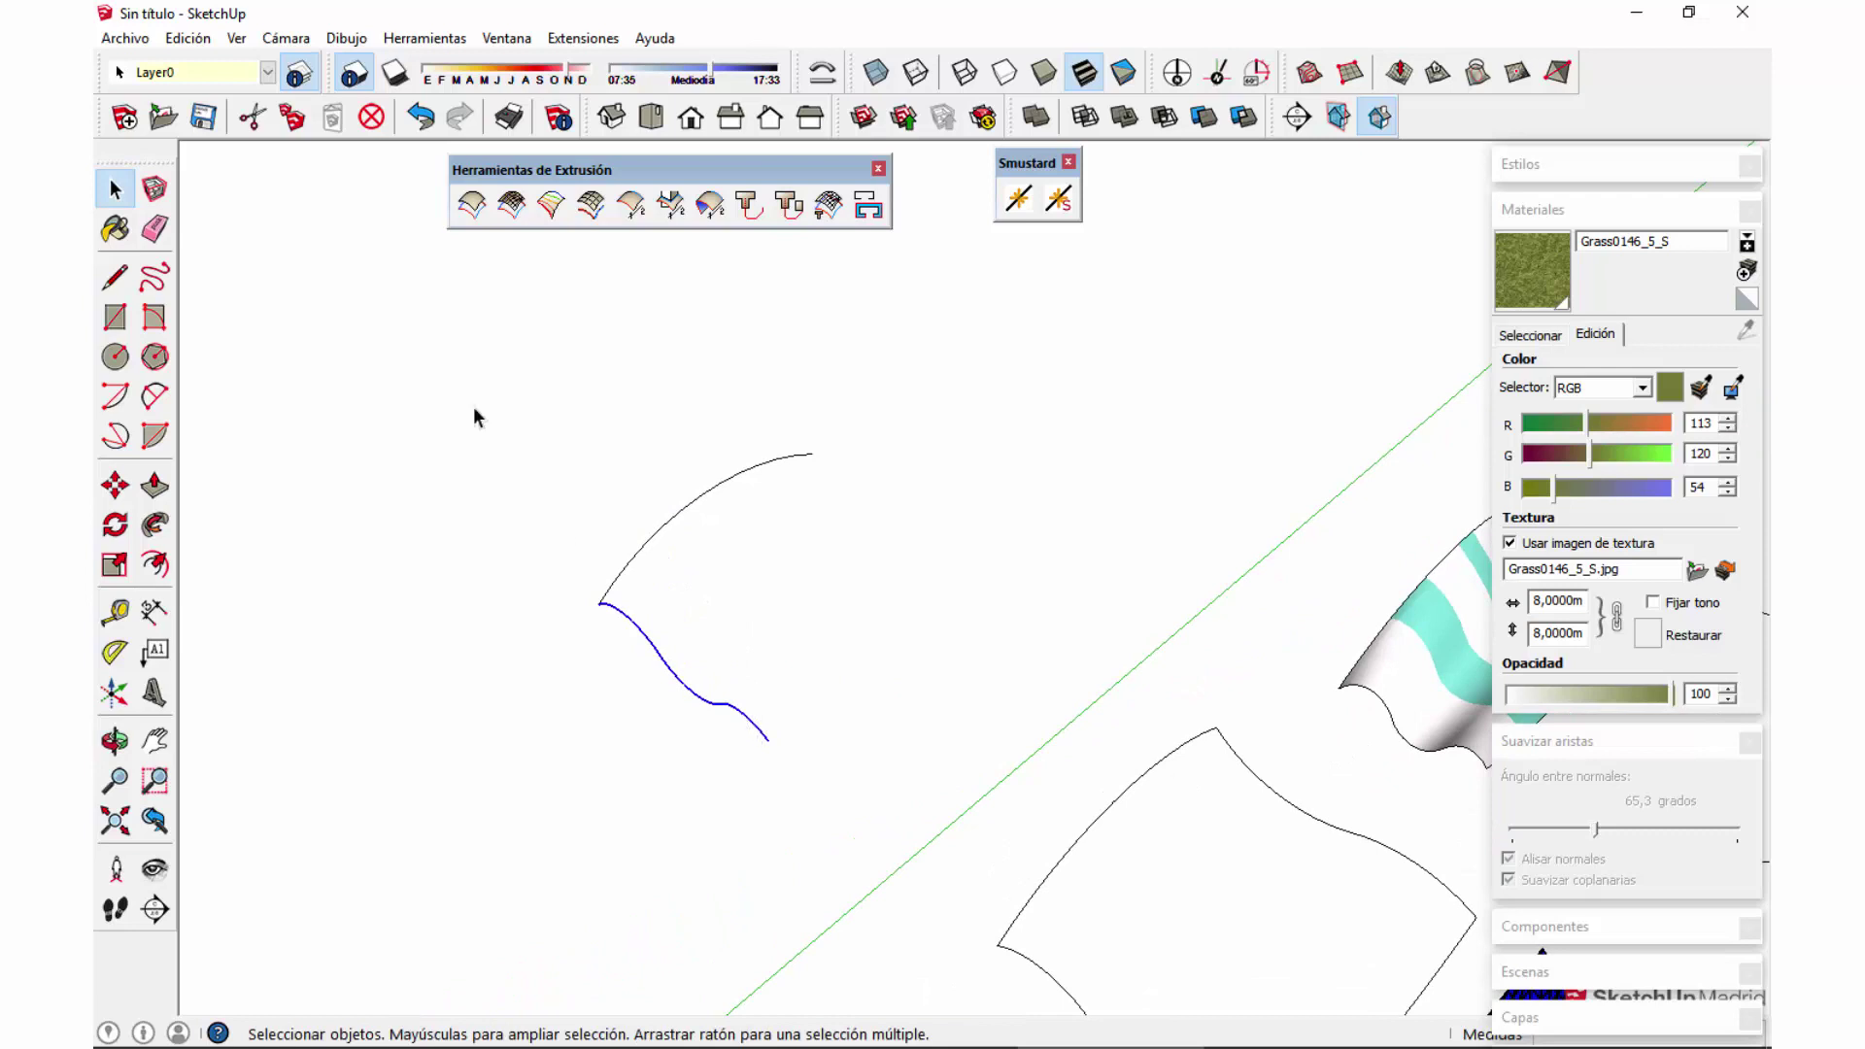
pyautogui.click(188, 39)
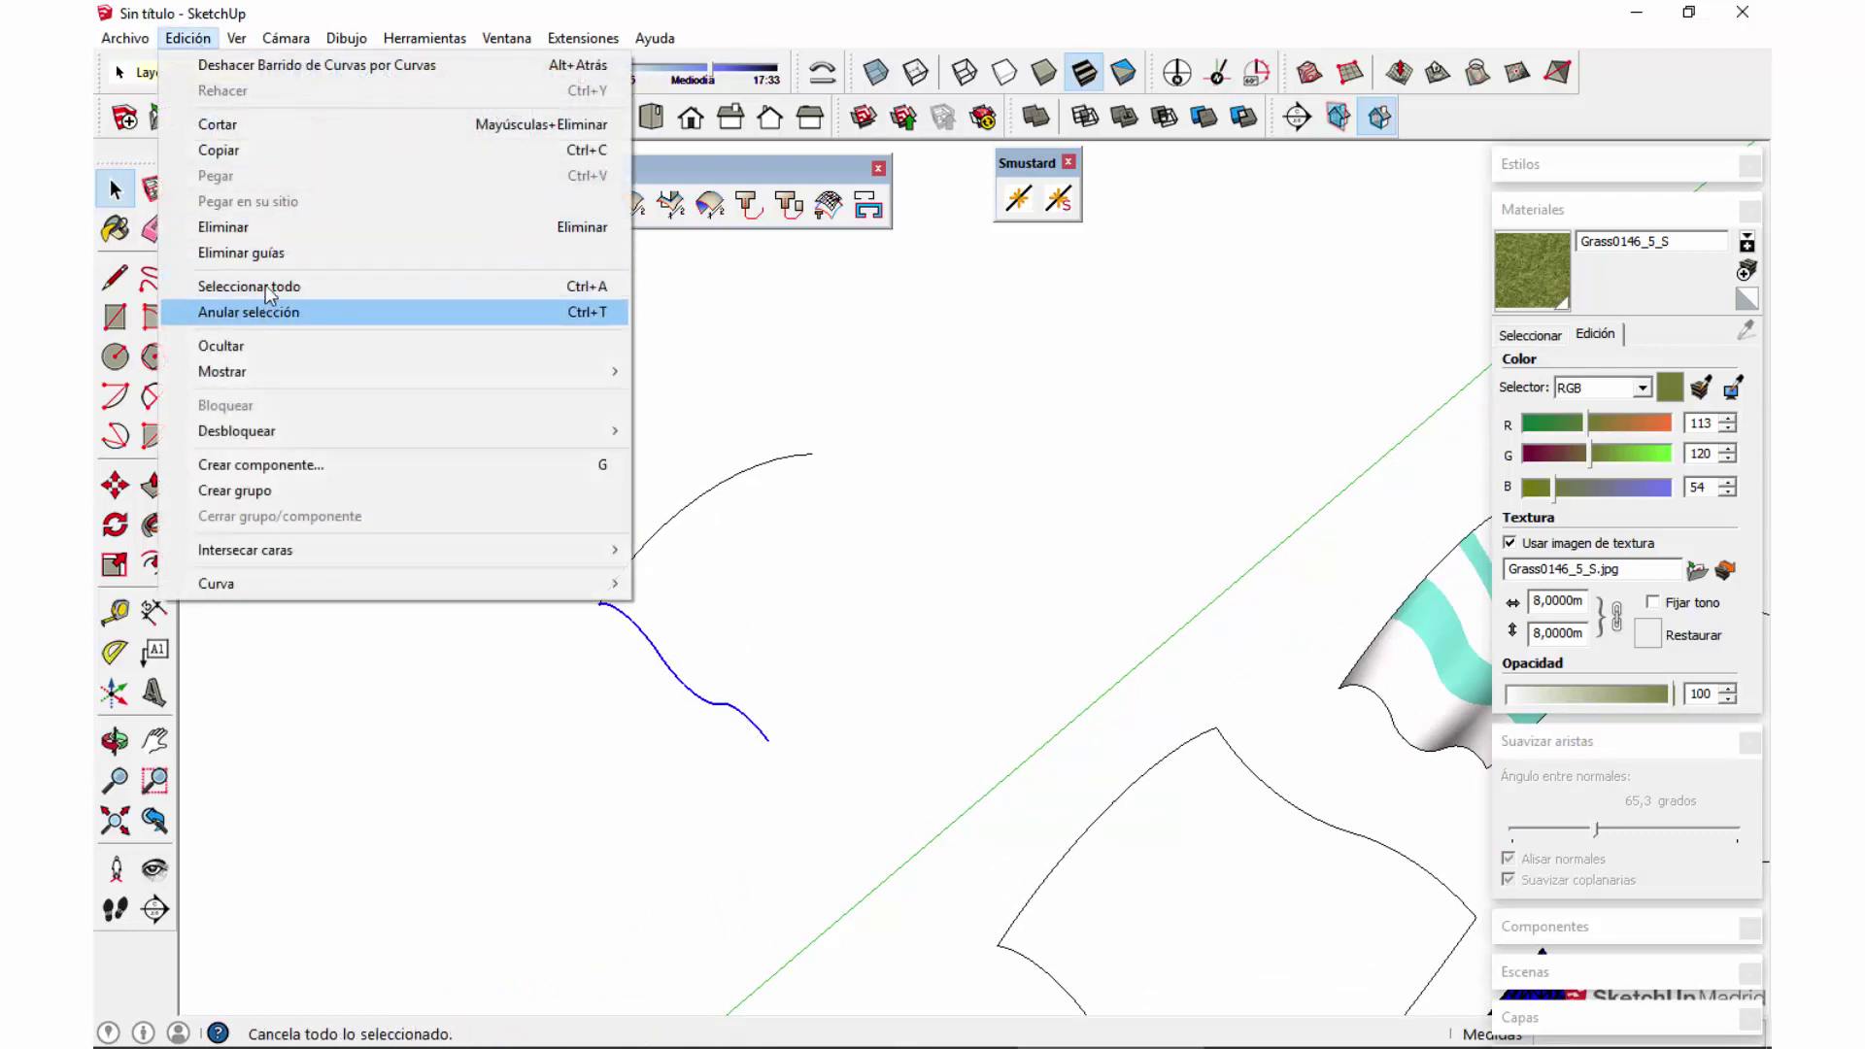
pyautogui.click(267, 490)
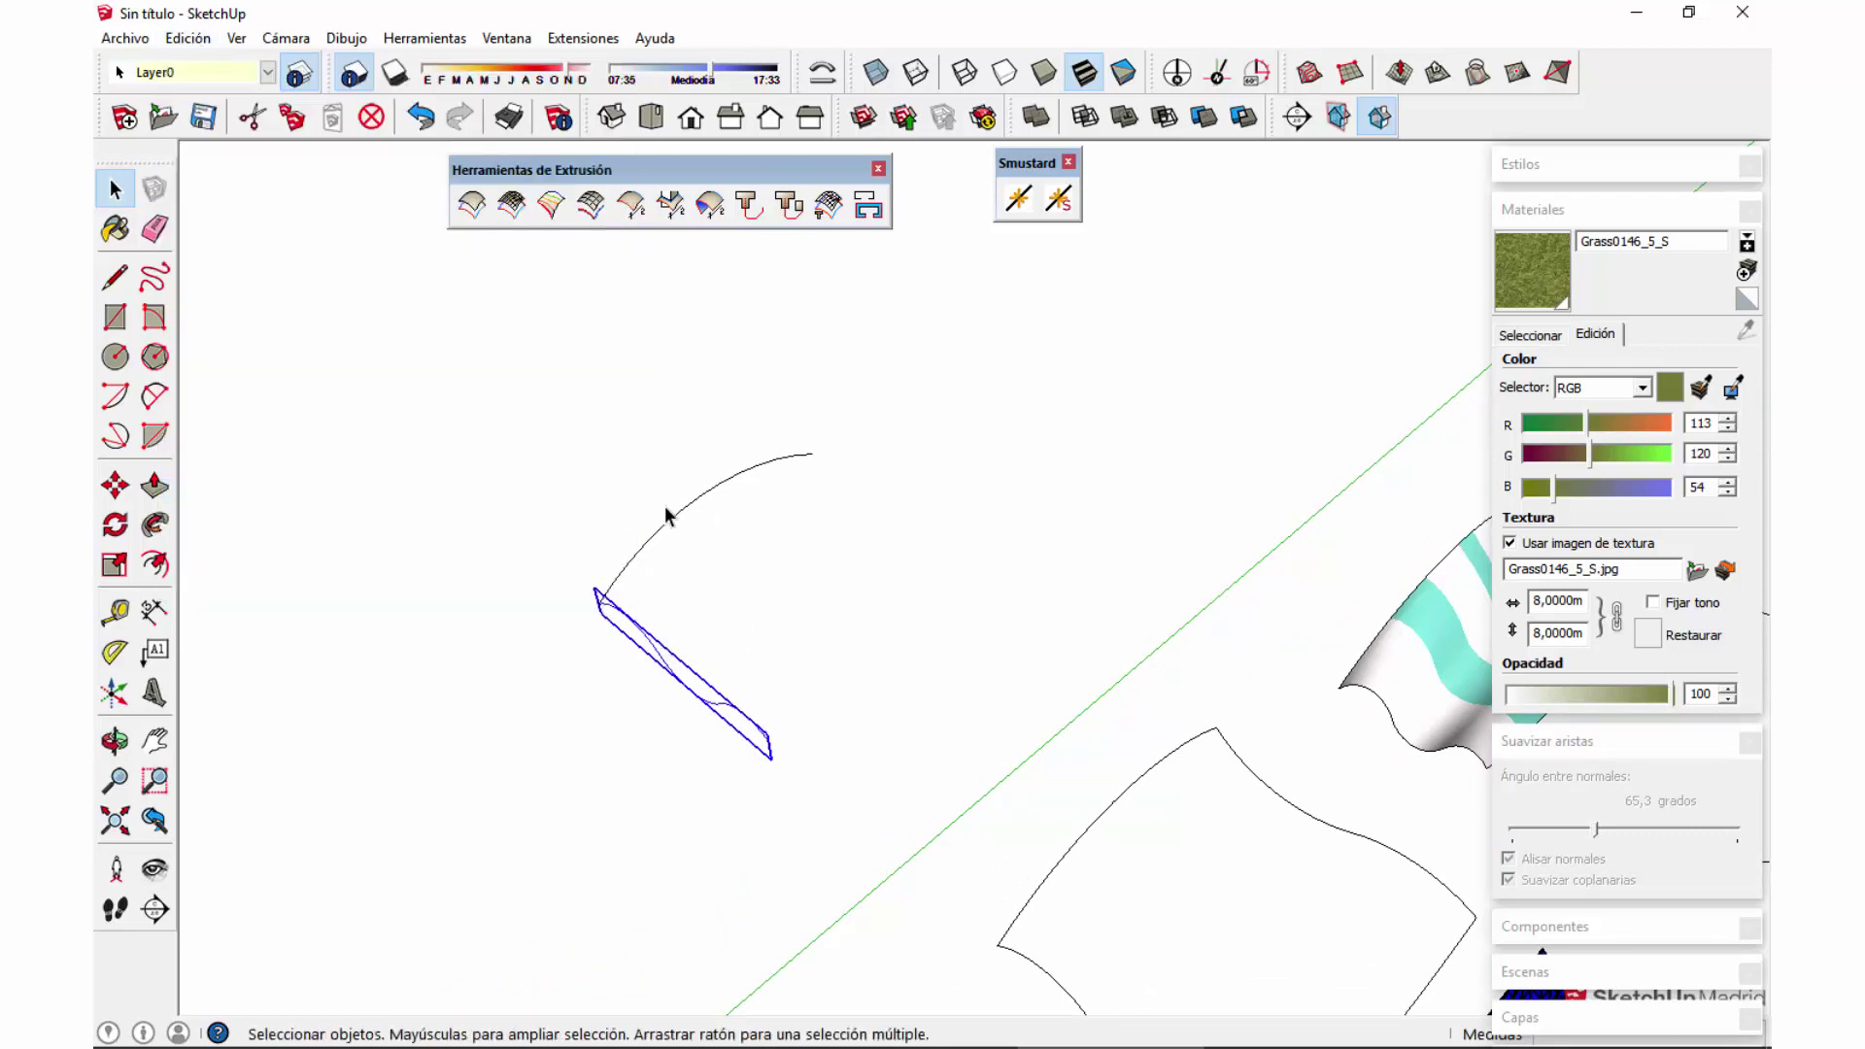
pyautogui.click(677, 516)
pyautogui.click(189, 38)
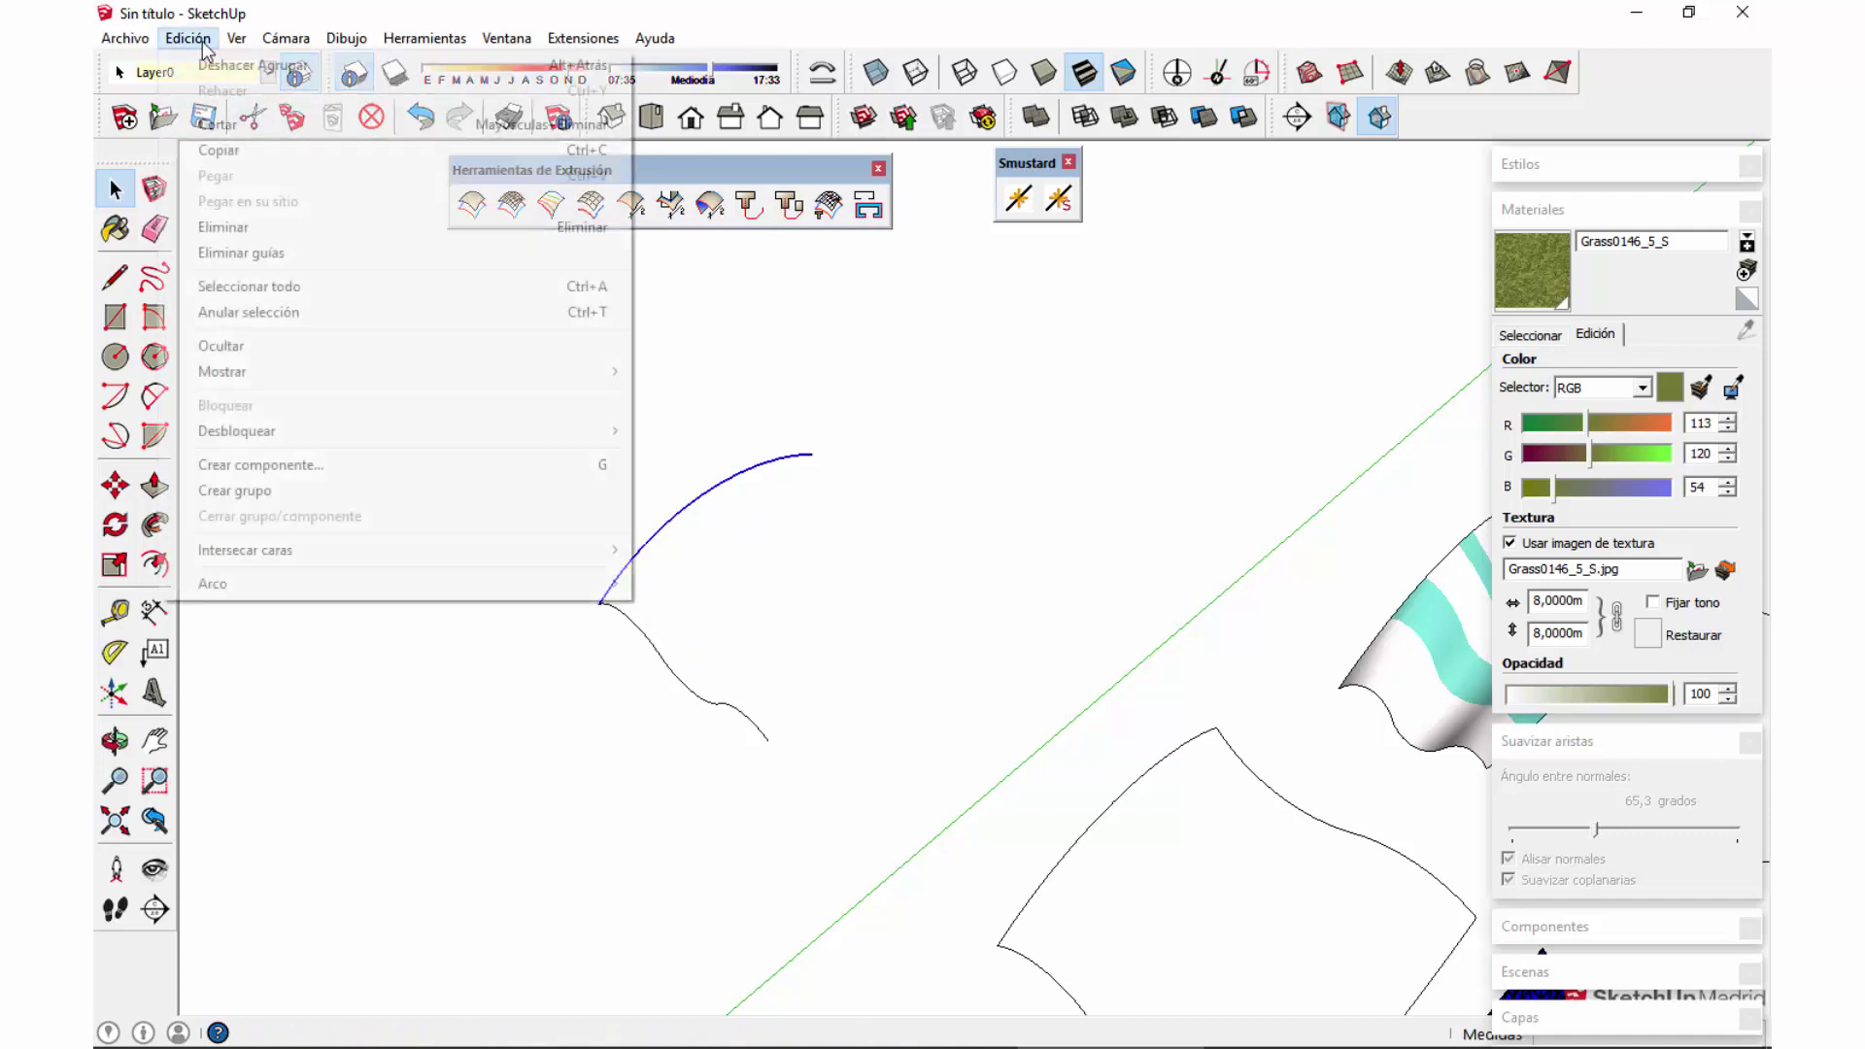
pyautogui.click(266, 489)
# Step: Sweep the two curve groups with Barrido de Curvas por Curvas, only erasing coplanar edges and triangulating faces, and keep the original groups
pyautogui.moveTo(841, 705); pyautogui.dragTo(641, 452)
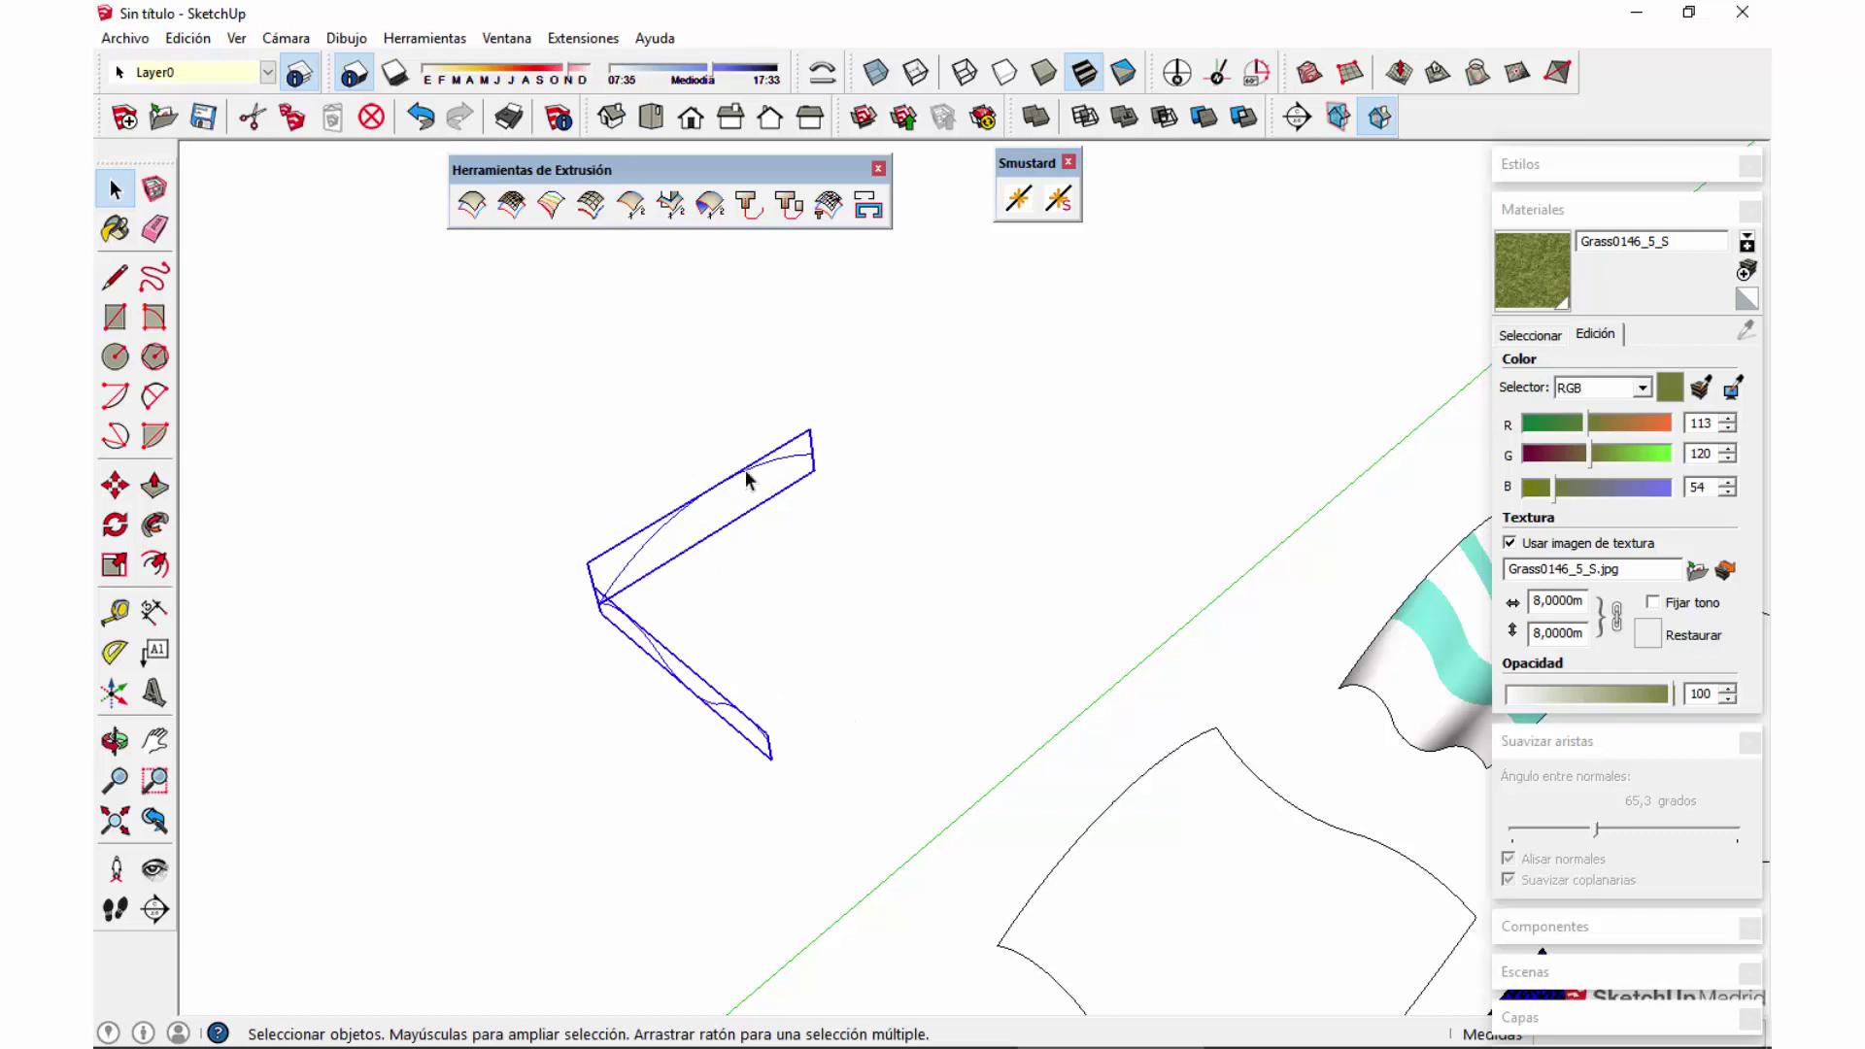
pyautogui.click(593, 206)
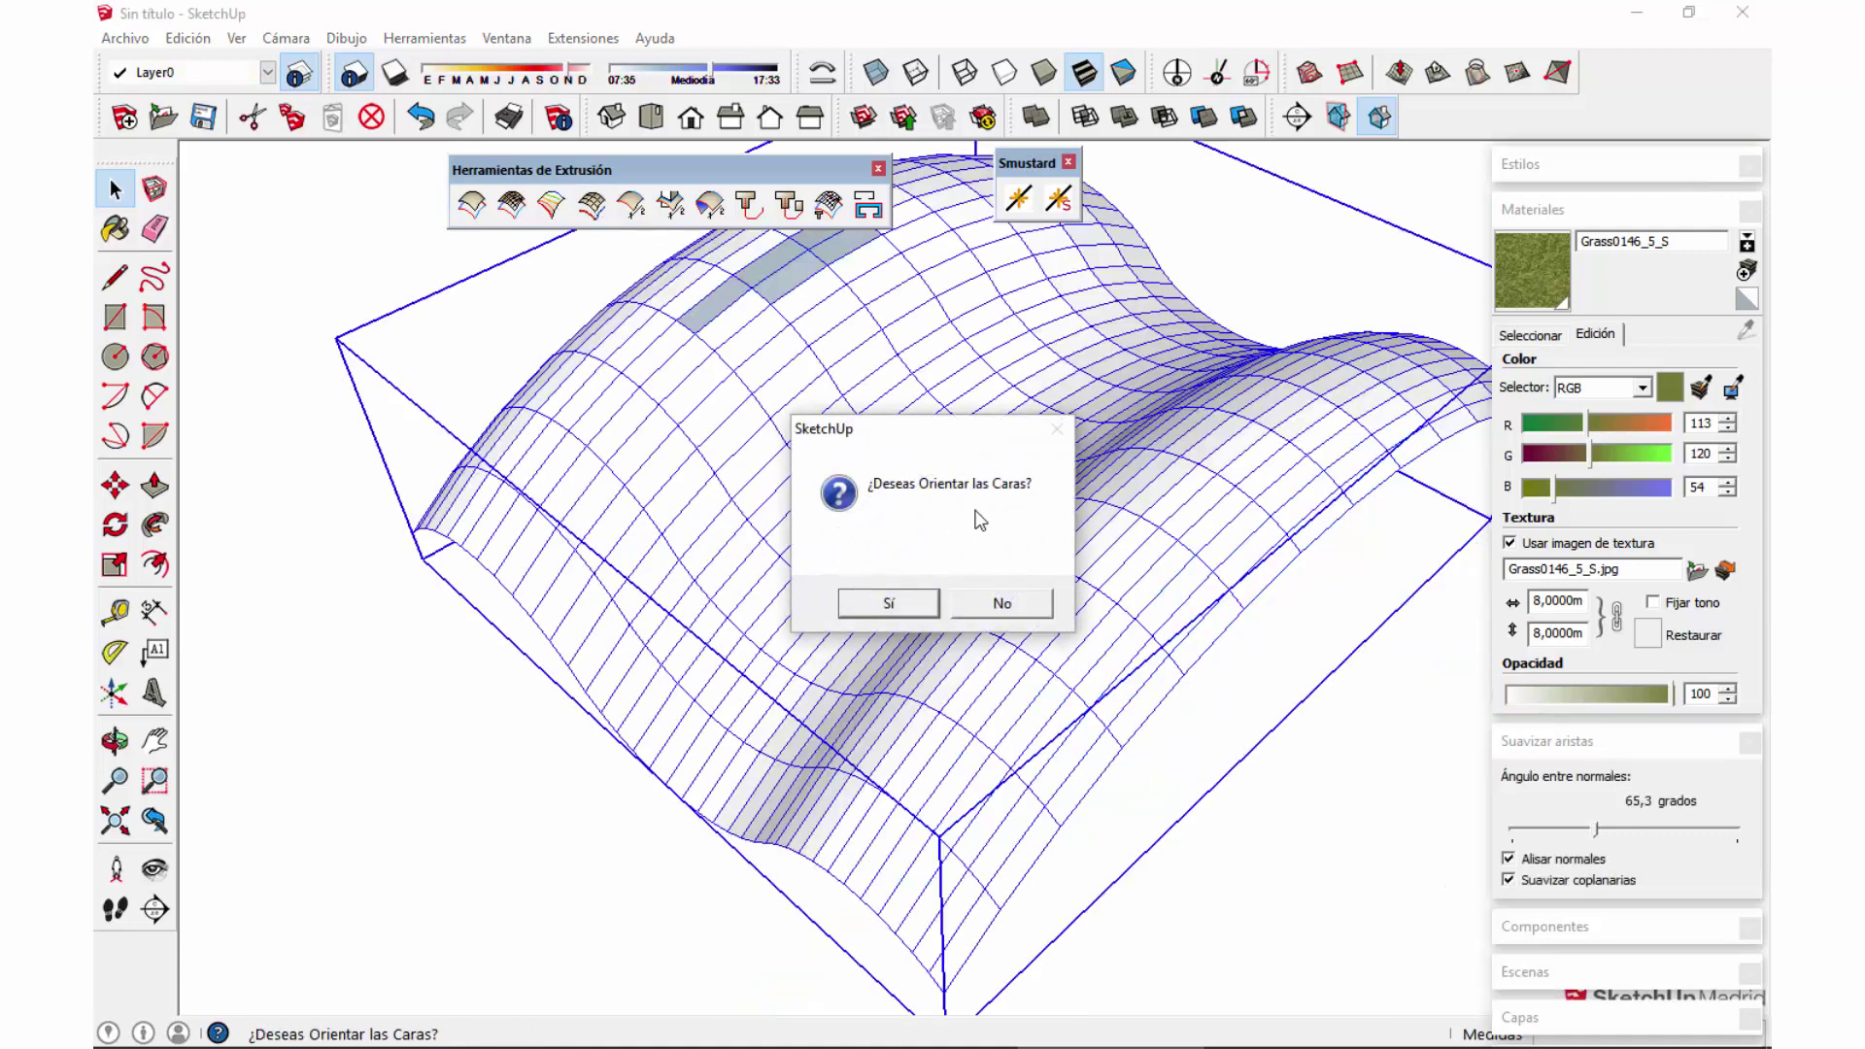
pyautogui.click(981, 604)
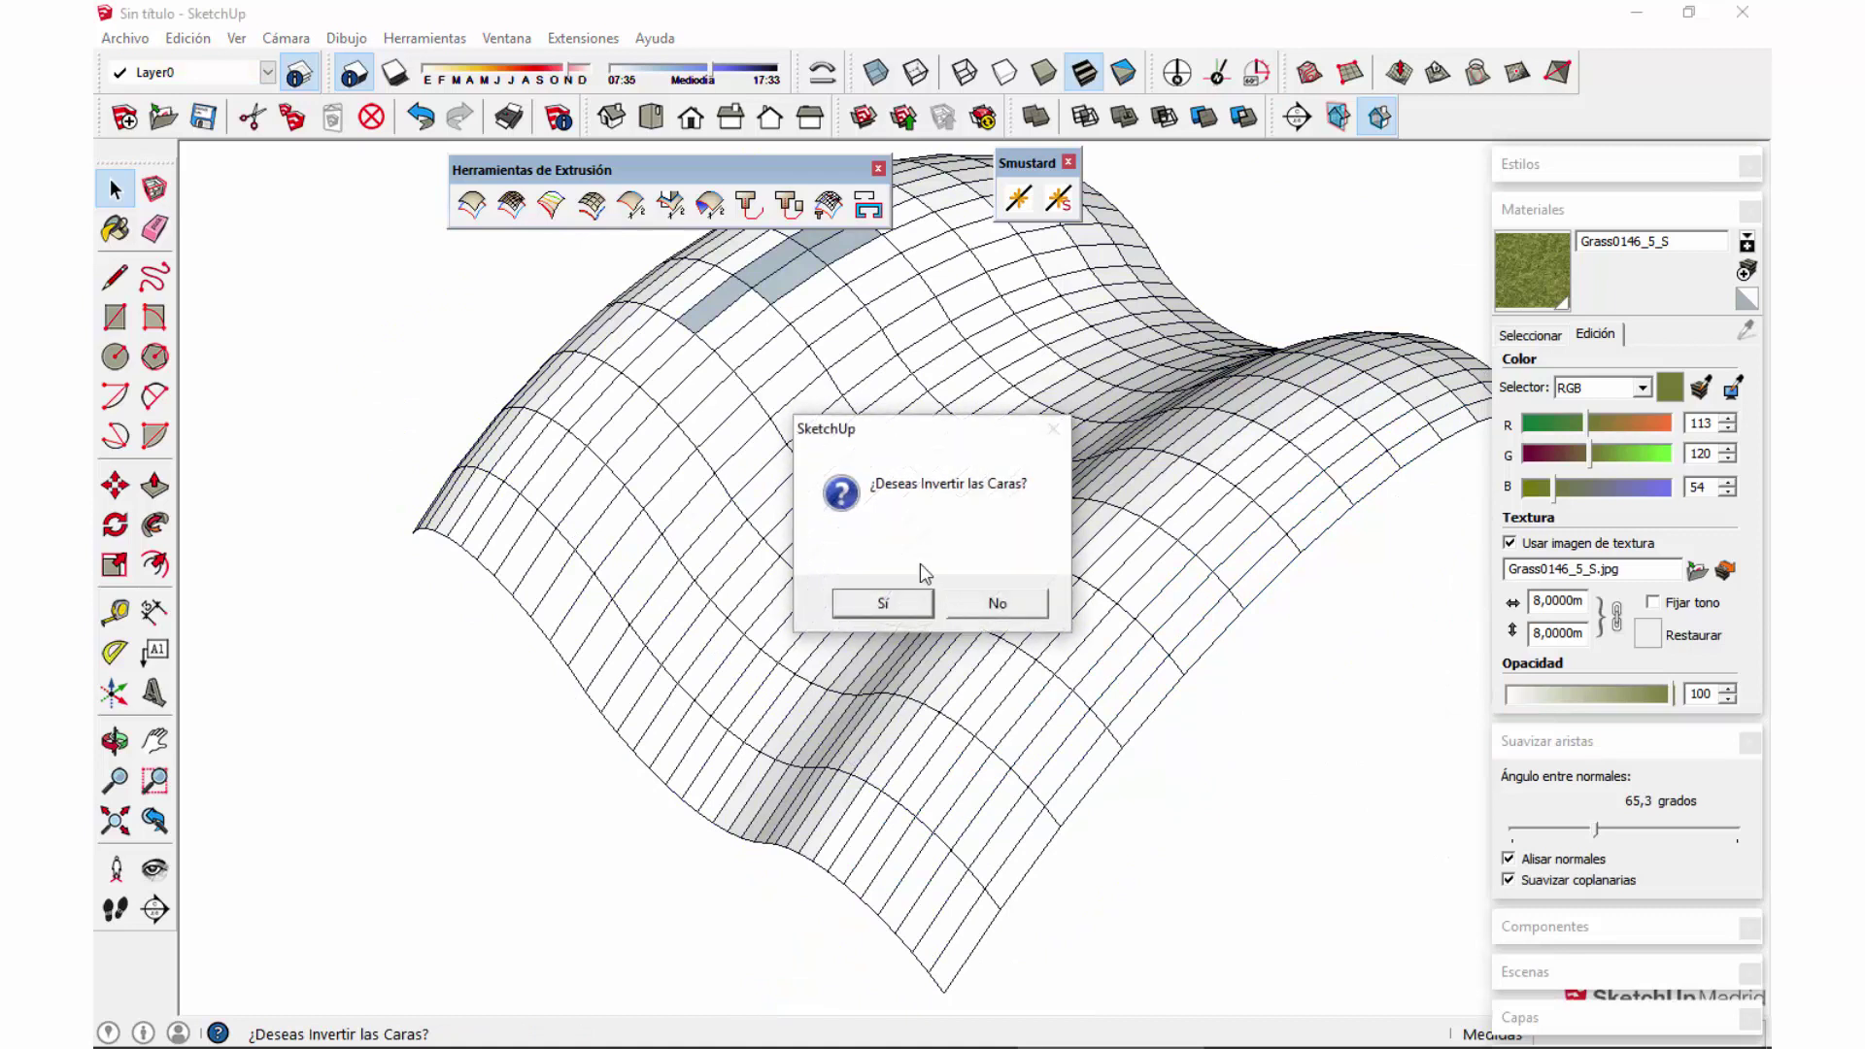
pyautogui.click(997, 606)
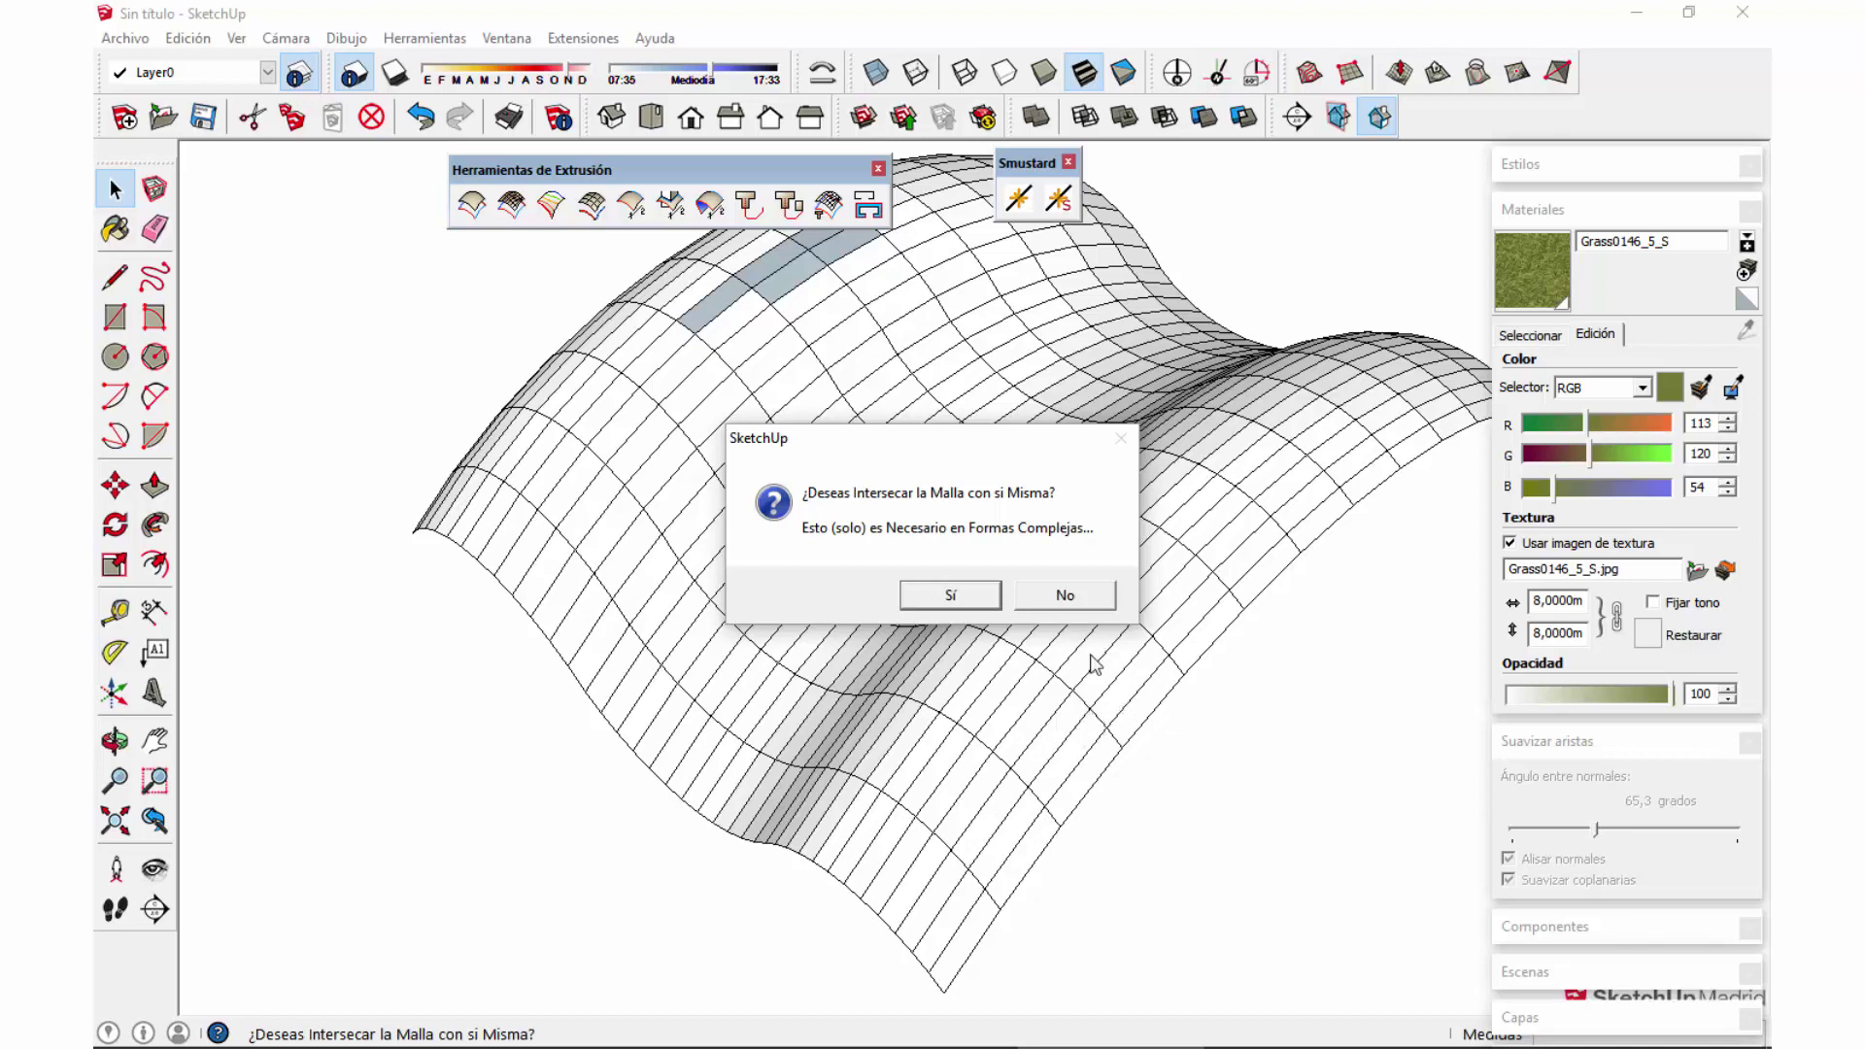
pyautogui.click(1066, 596)
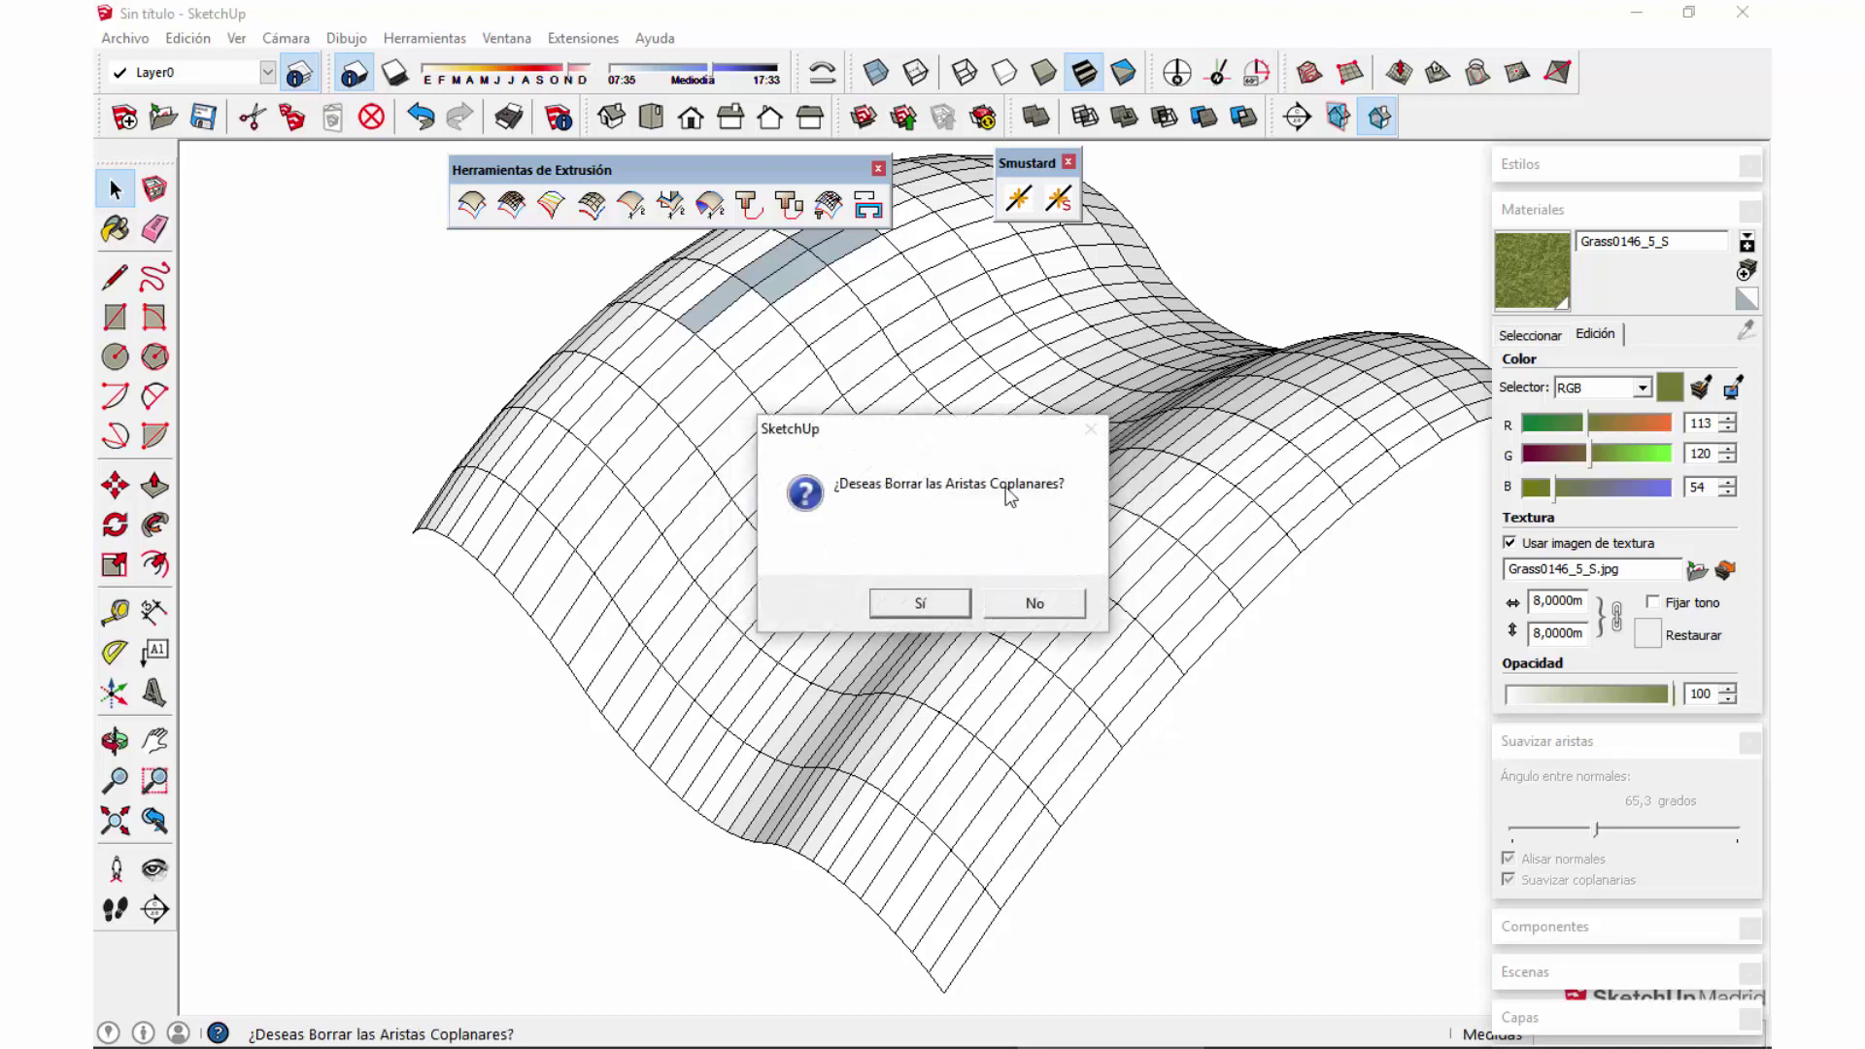
pyautogui.click(922, 603)
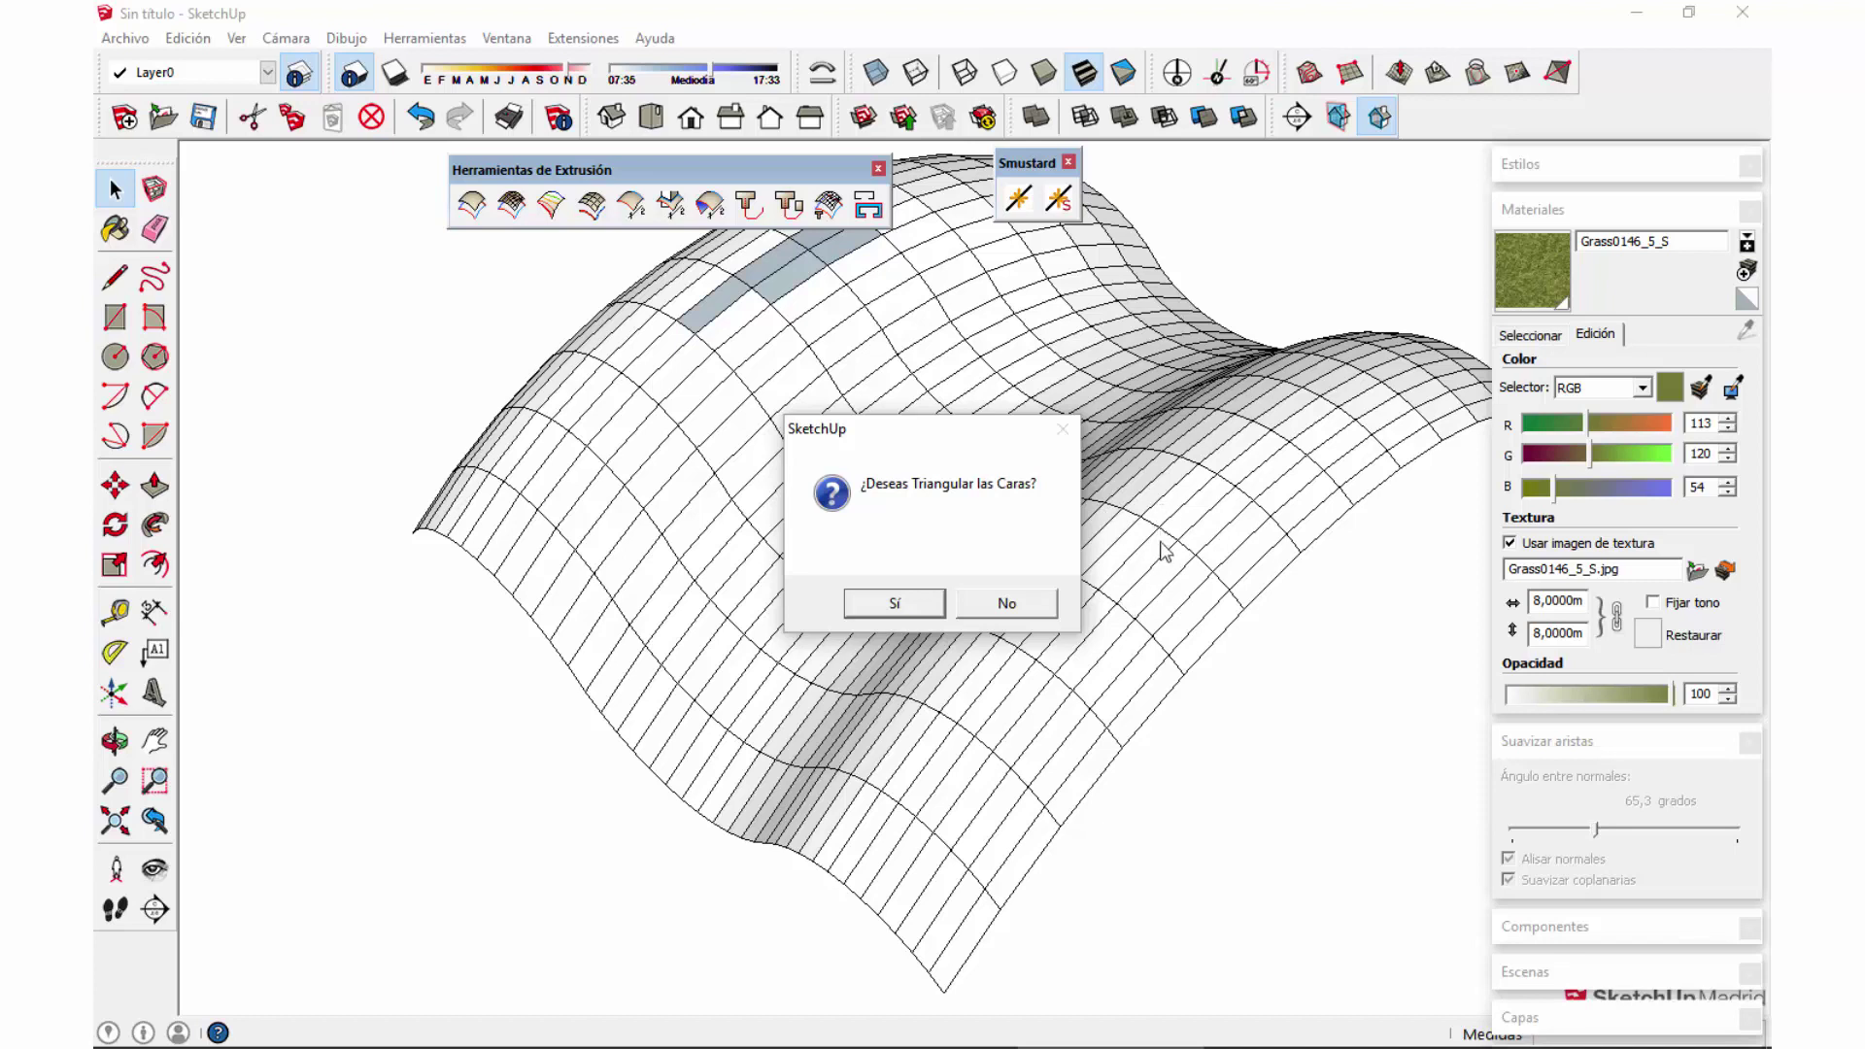
pyautogui.click(913, 604)
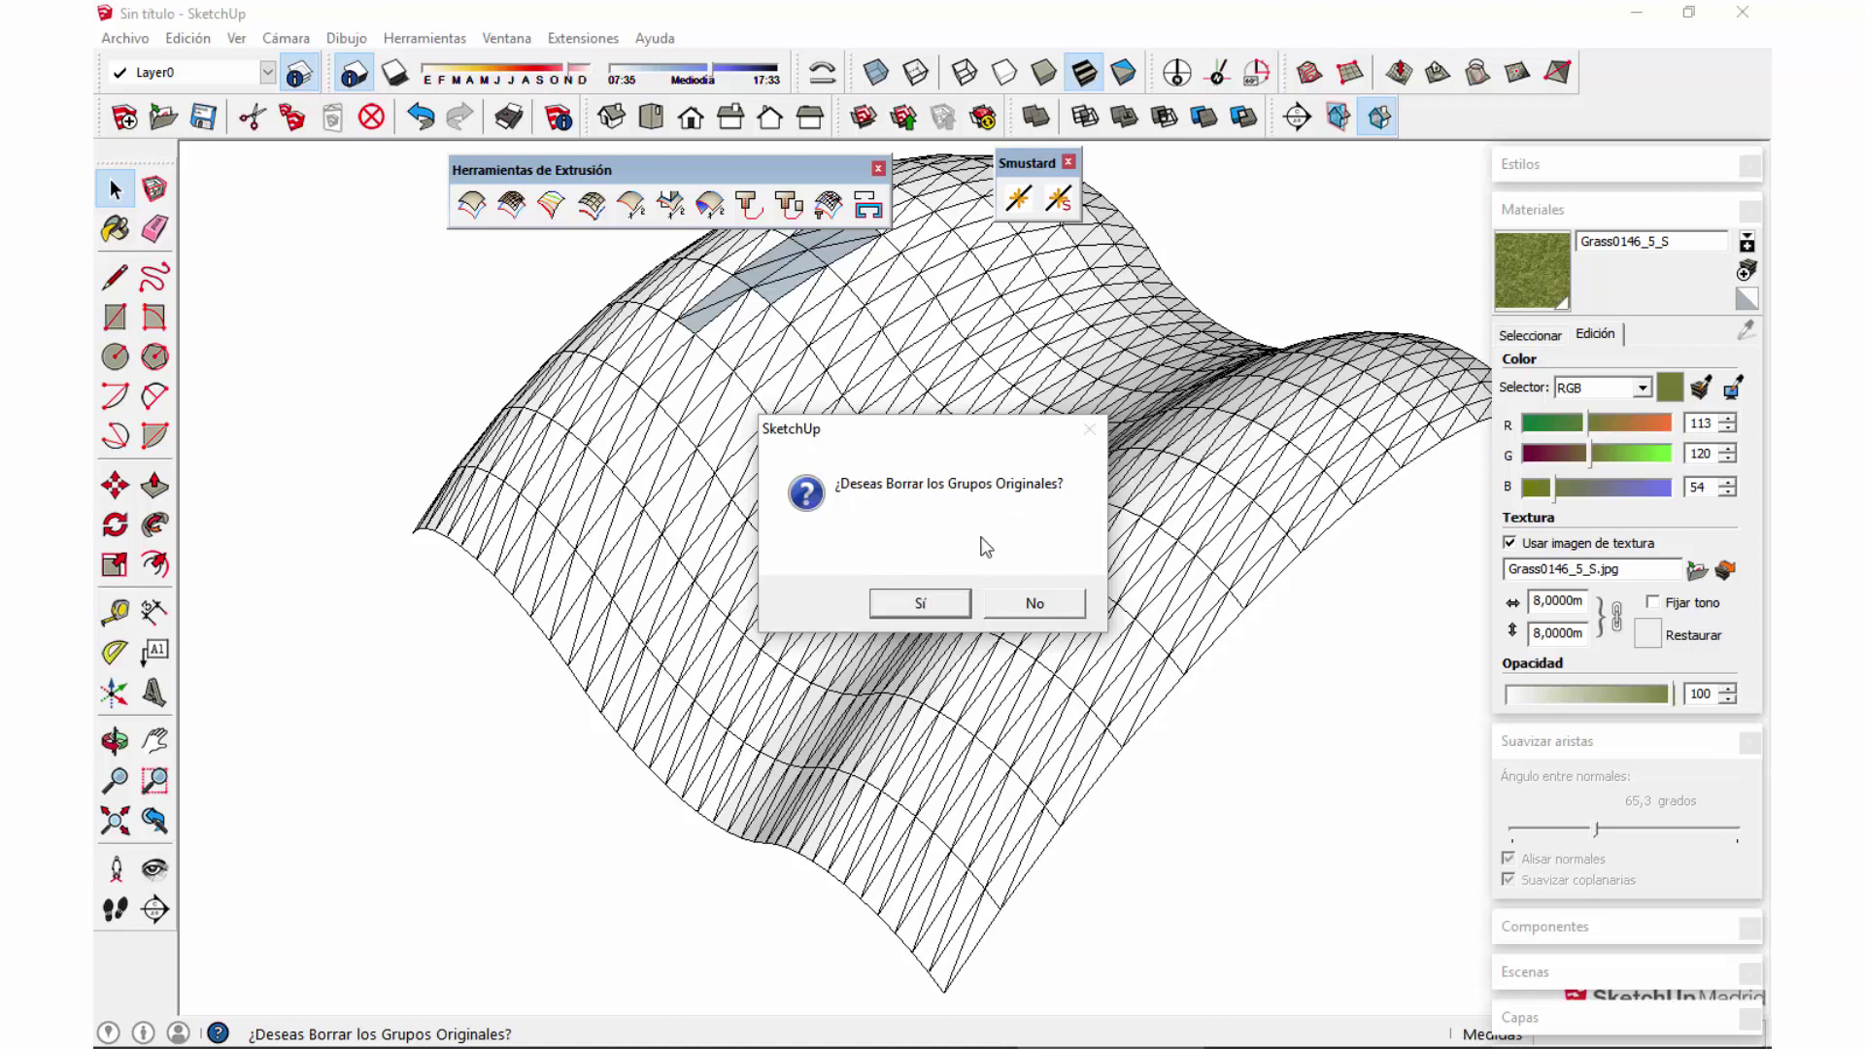
pyautogui.click(1015, 604)
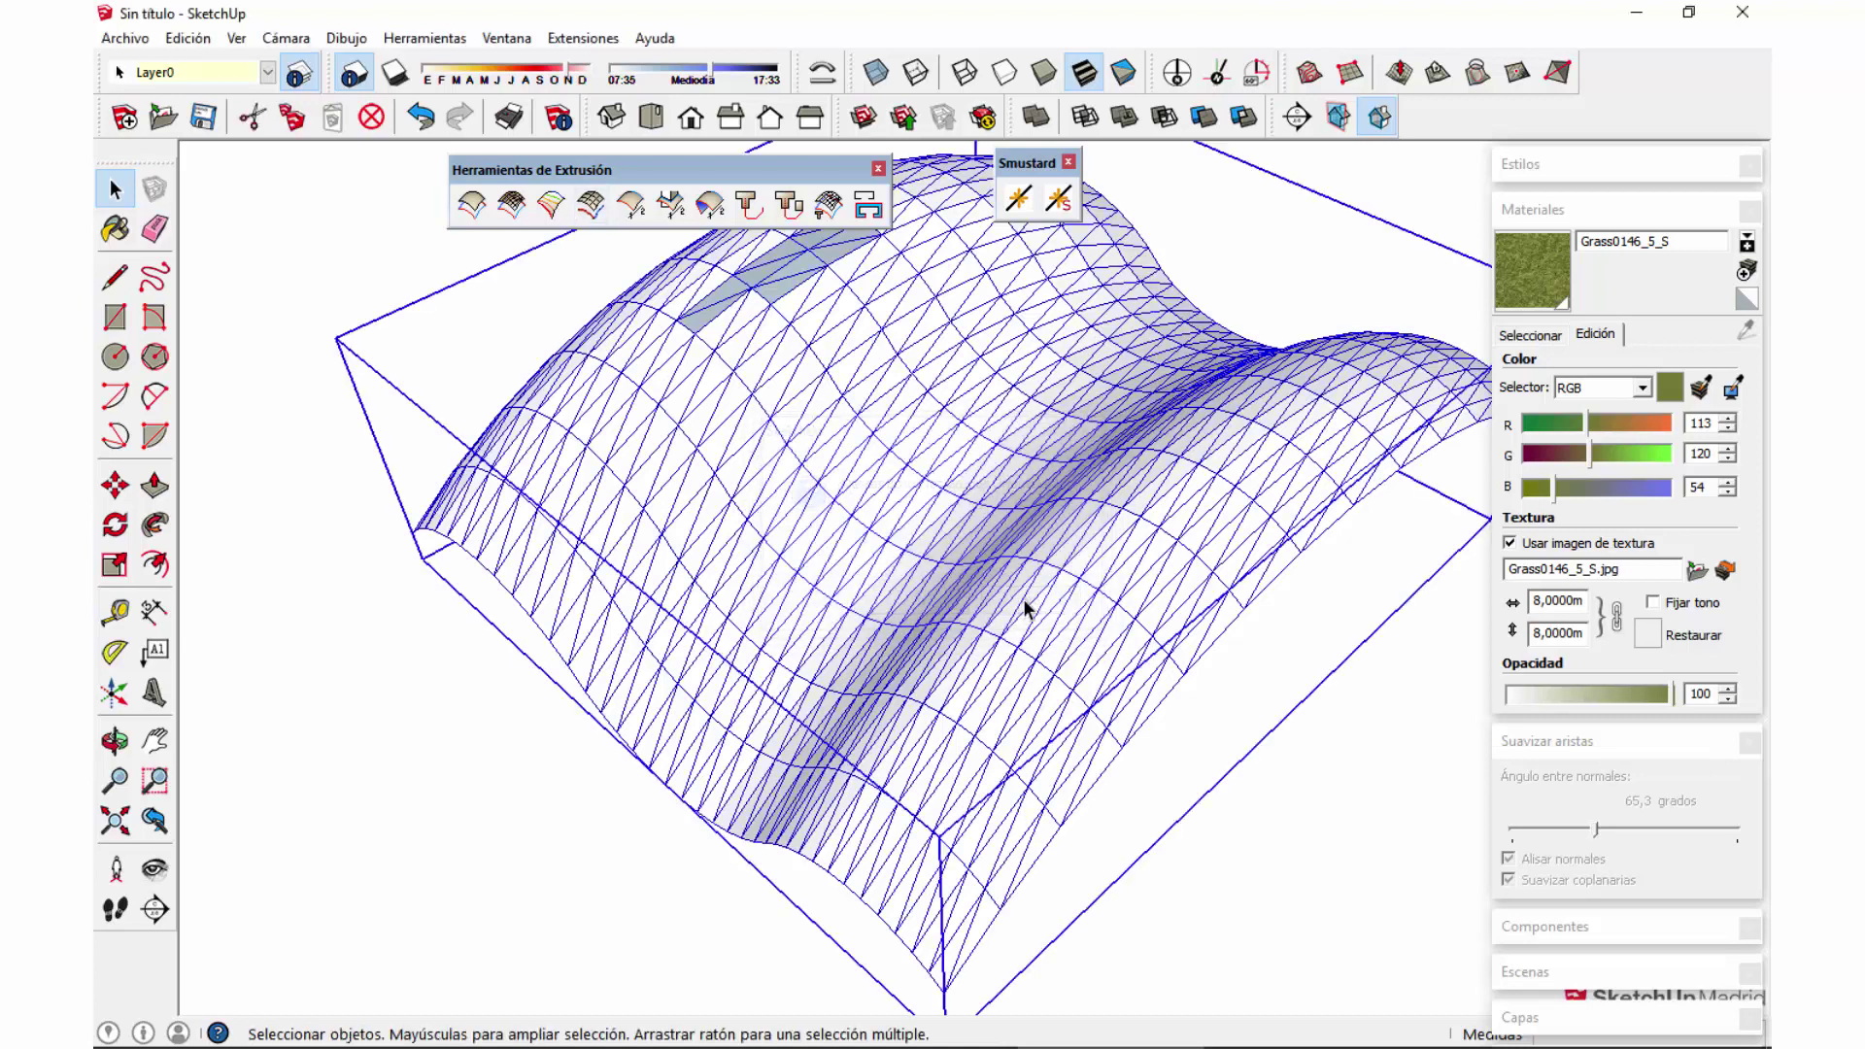
# Step: Move the triangulated swept mesh away from its original curves and deselect it
pyautogui.scroll(-5, 1181, 602)
pyautogui.click(1174, 575)
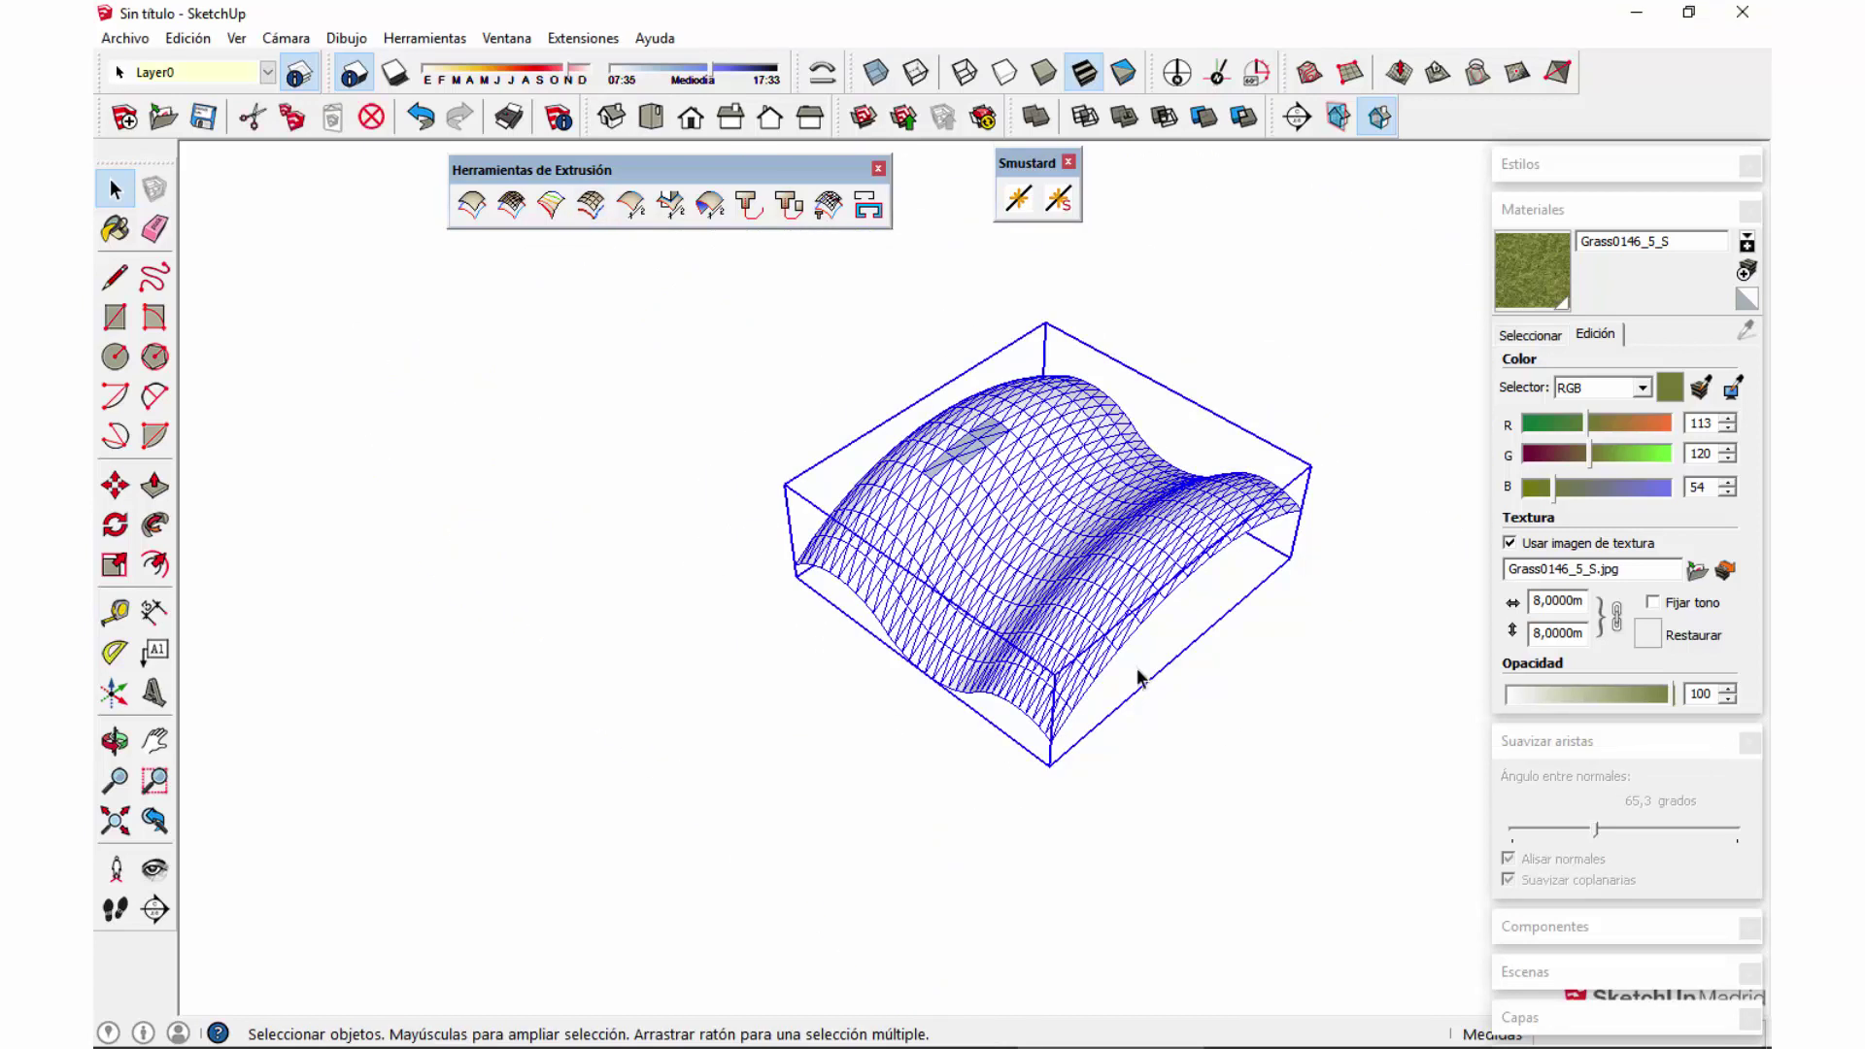
pyautogui.press('m')
pyautogui.click(1029, 751)
pyautogui.click(655, 665)
pyautogui.press('space')
pyautogui.click(950, 687)
# Step: Paint the swept mesh with the Grass0146_5_S material
pyautogui.moveTo(949, 687); pyautogui.dragTo(1123, 614, button='middle')
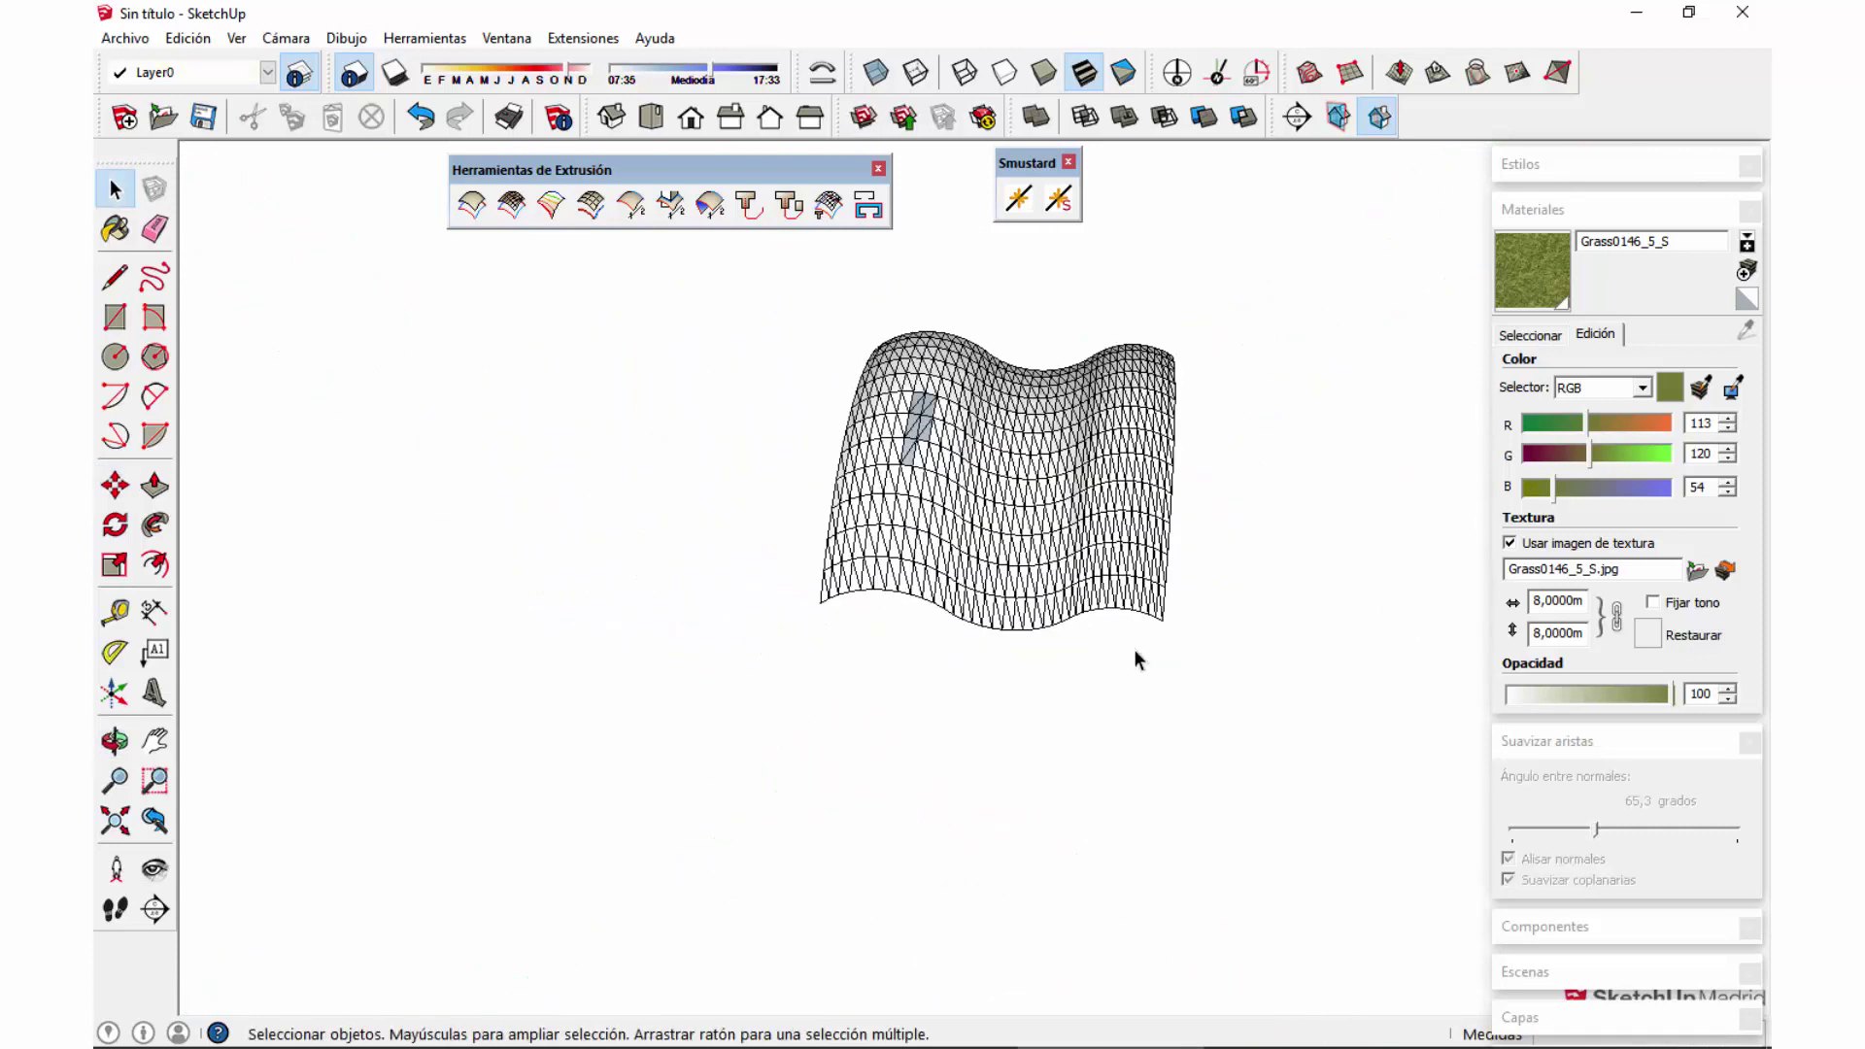
pyautogui.moveTo(886, 551); pyautogui.dragTo(1127, 564, button='middle')
pyautogui.click(1128, 565)
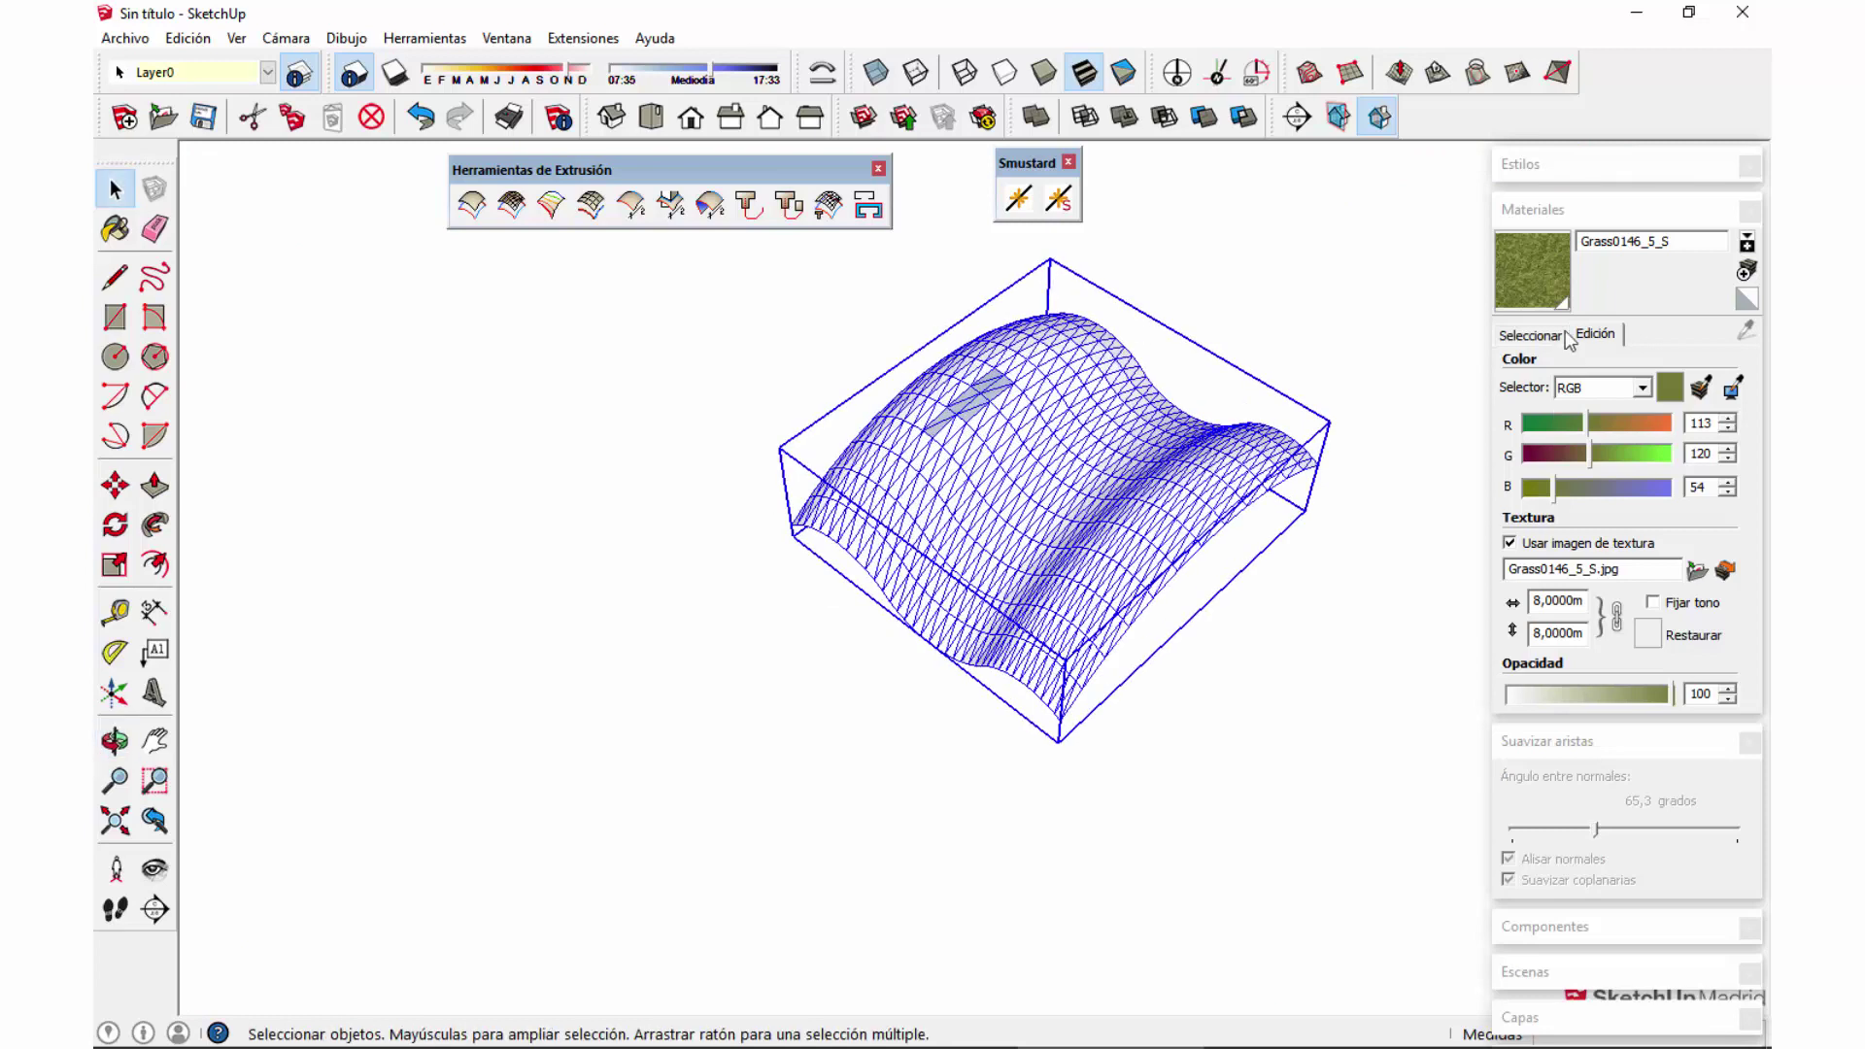
pyautogui.click(1545, 284)
pyautogui.click(1256, 413)
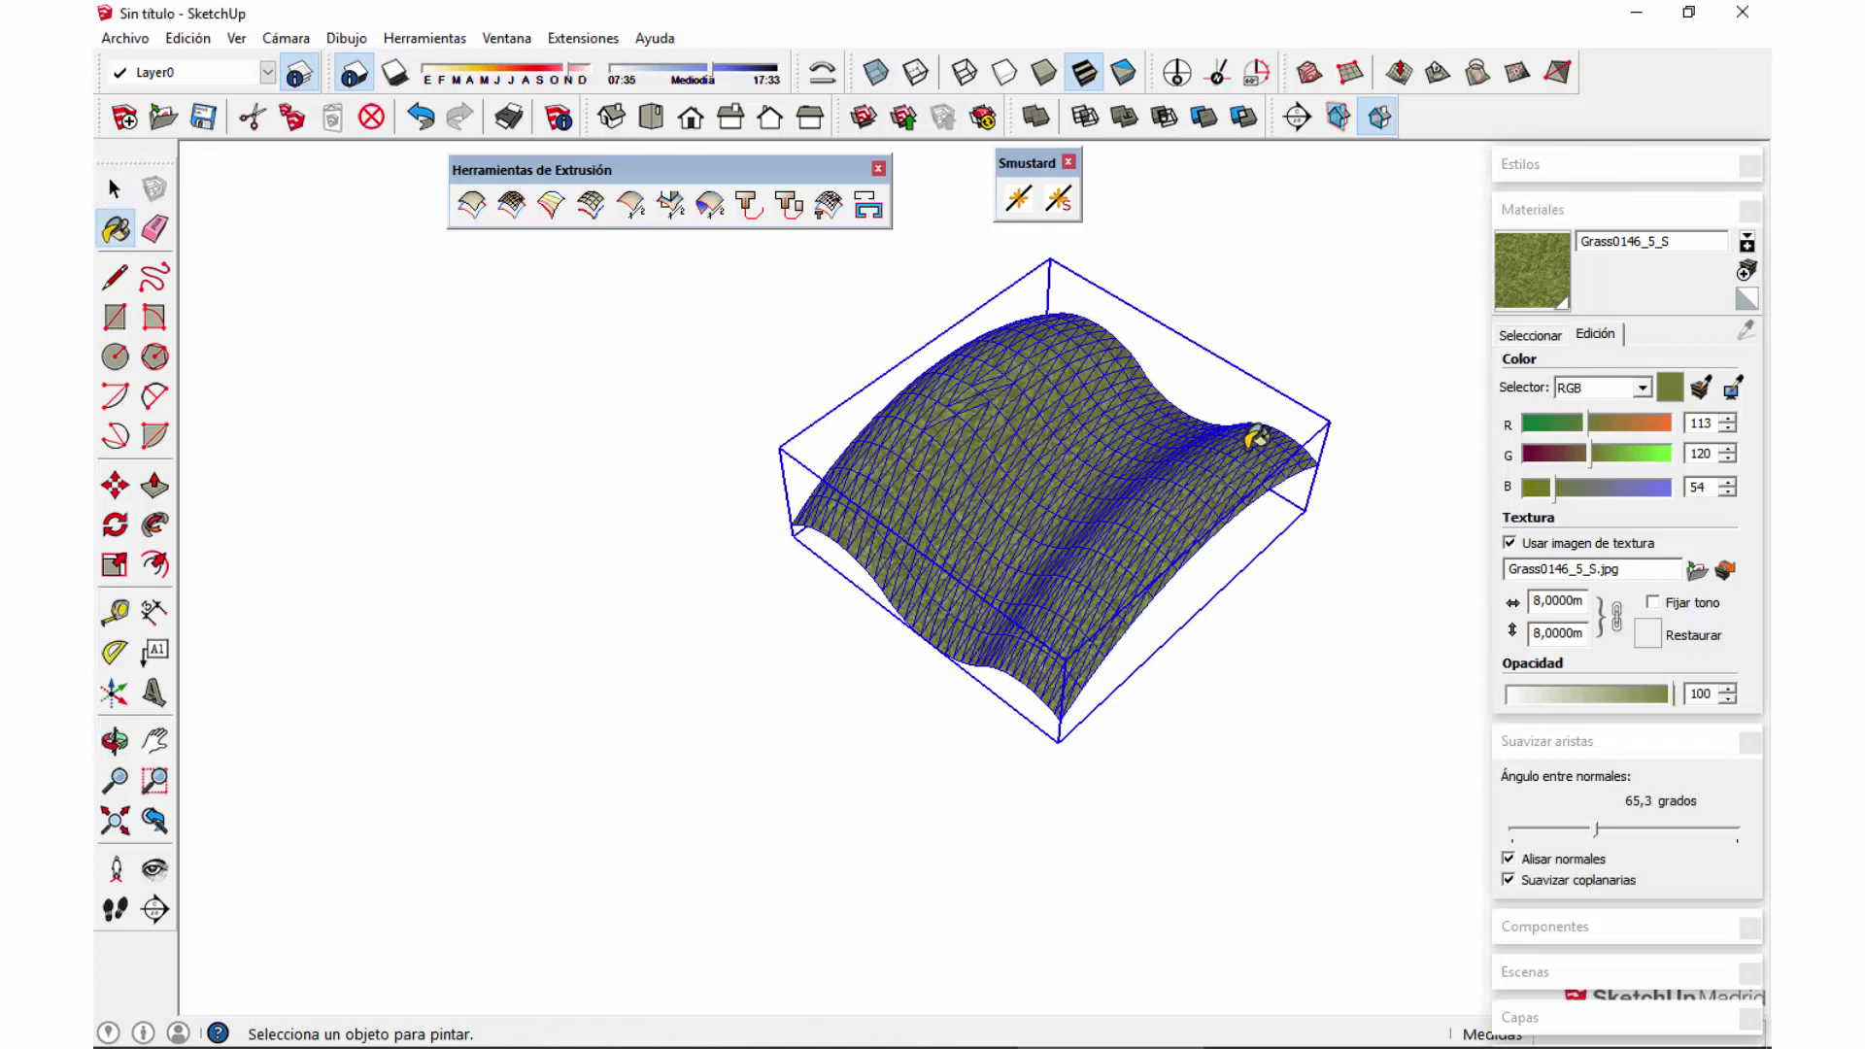
# Step: Soften the edges of the swept mesh to 72.7 degrees between normals
pyautogui.click(1559, 210)
pyautogui.moveTo(1596, 343); pyautogui.dragTo(1606, 343)
pyautogui.moveTo(1332, 545); pyautogui.dragTo(1178, 695, button='middle')
pyautogui.click(1178, 695)
pyautogui.scroll(-6, 1087, 457)
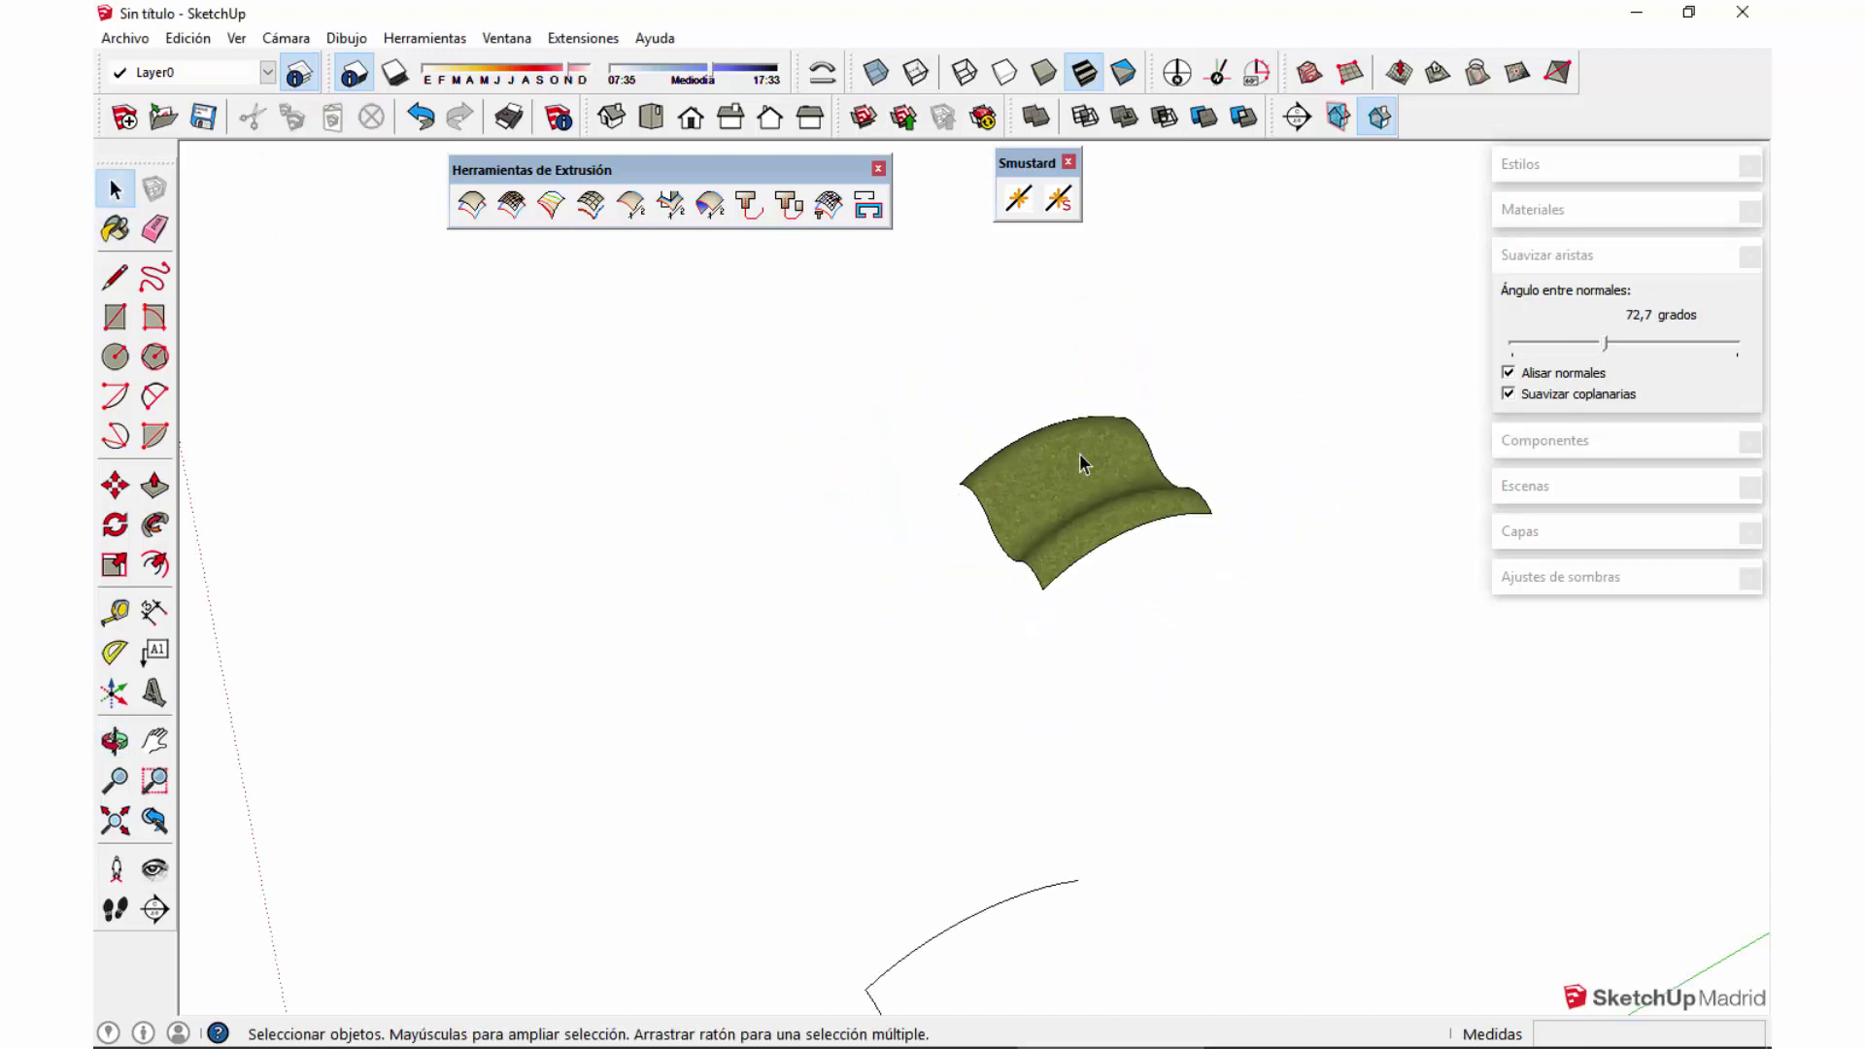
pyautogui.moveTo(1142, 598); pyautogui.dragTo(1069, 632, button='middle')
pyautogui.scroll(2, 1069, 632)
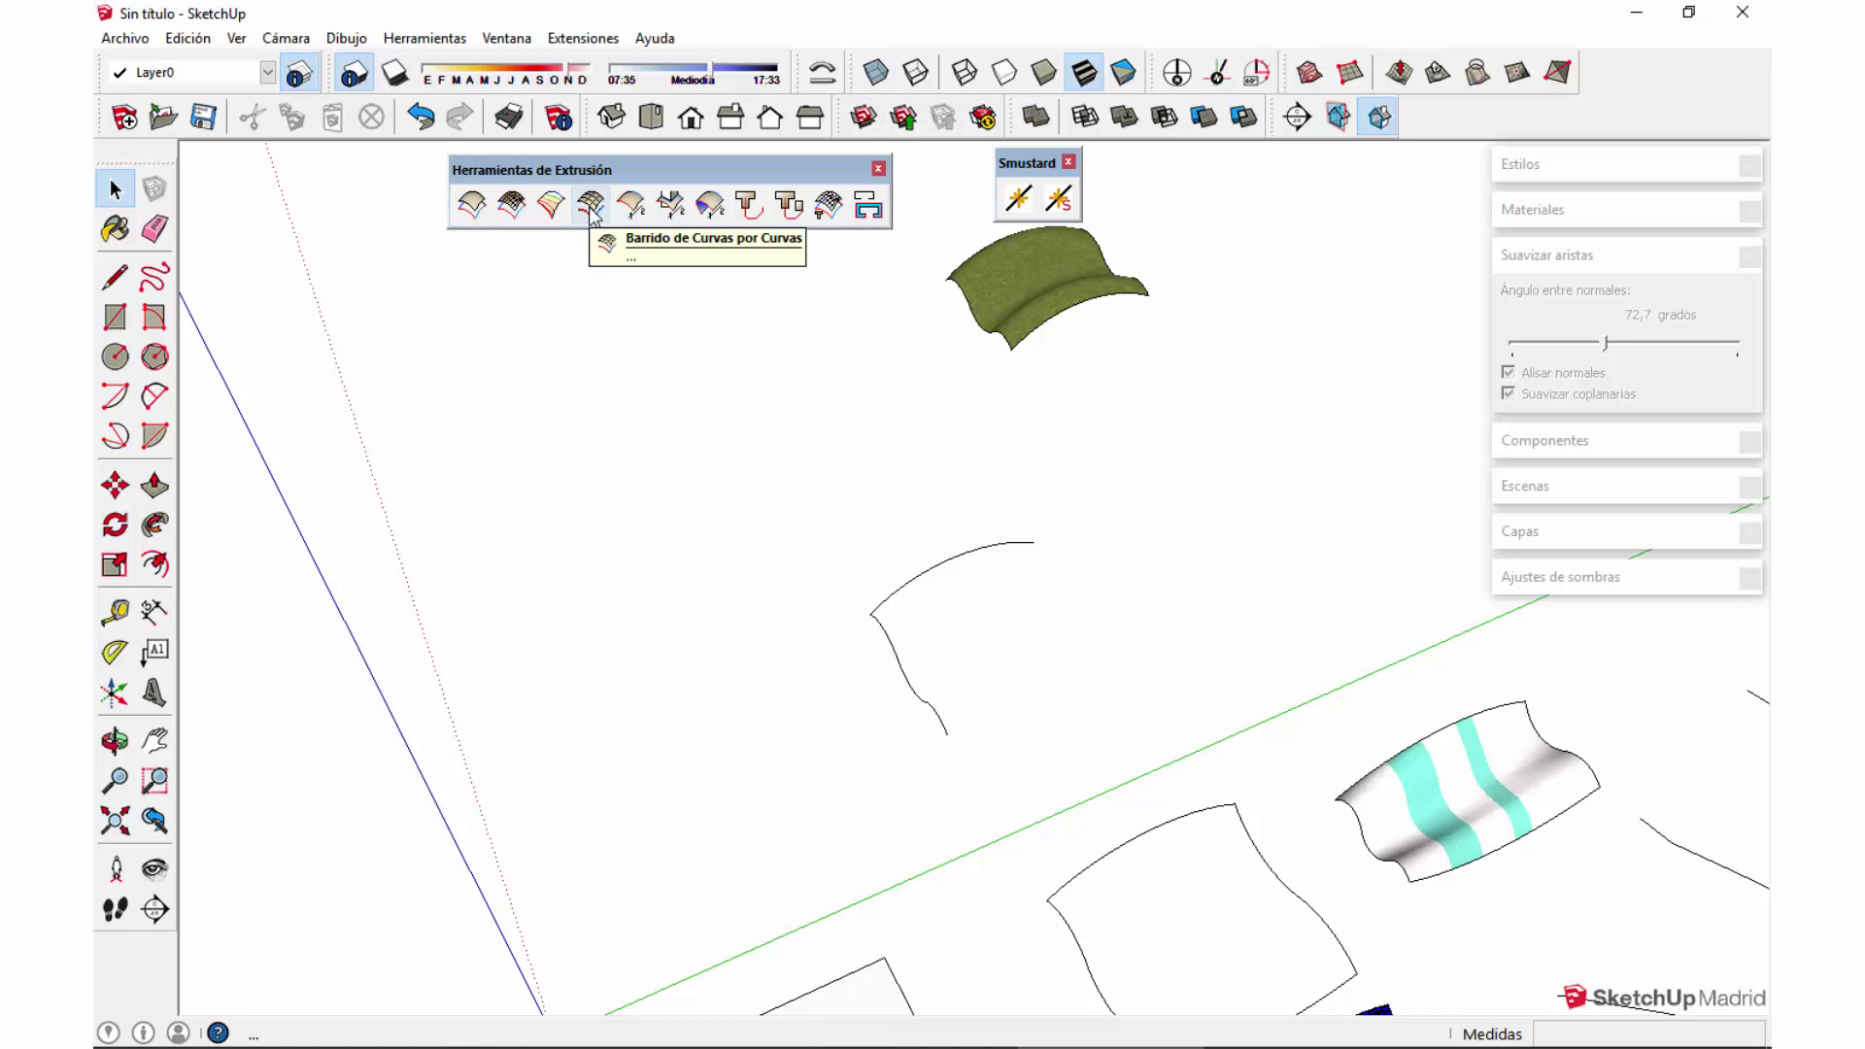
pyautogui.moveTo(820, 516); pyautogui.dragTo(1090, 729)
pyautogui.click(1081, 692)
pyautogui.moveTo(1081, 692); pyautogui.dragTo(1062, 582, button='middle')
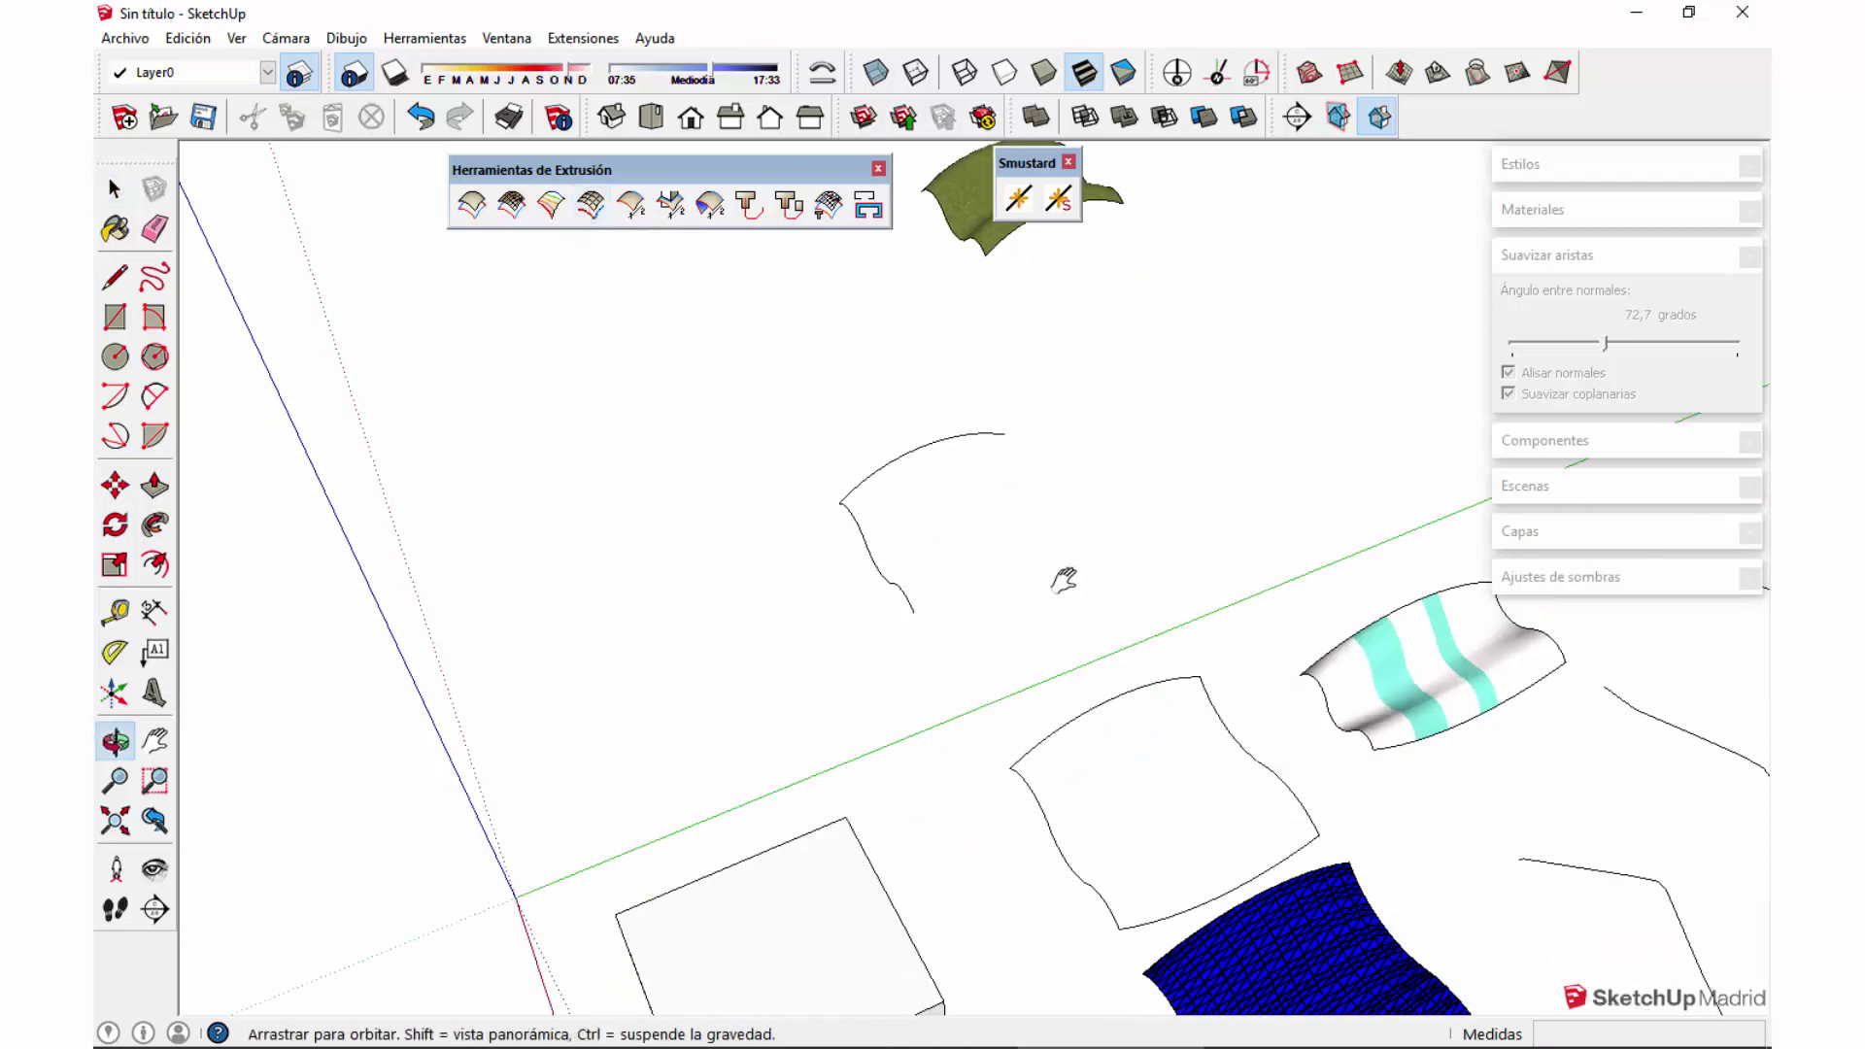
# Step: Examine the source curves and the surfaces generated from them, from several angles
pyautogui.click(904, 602)
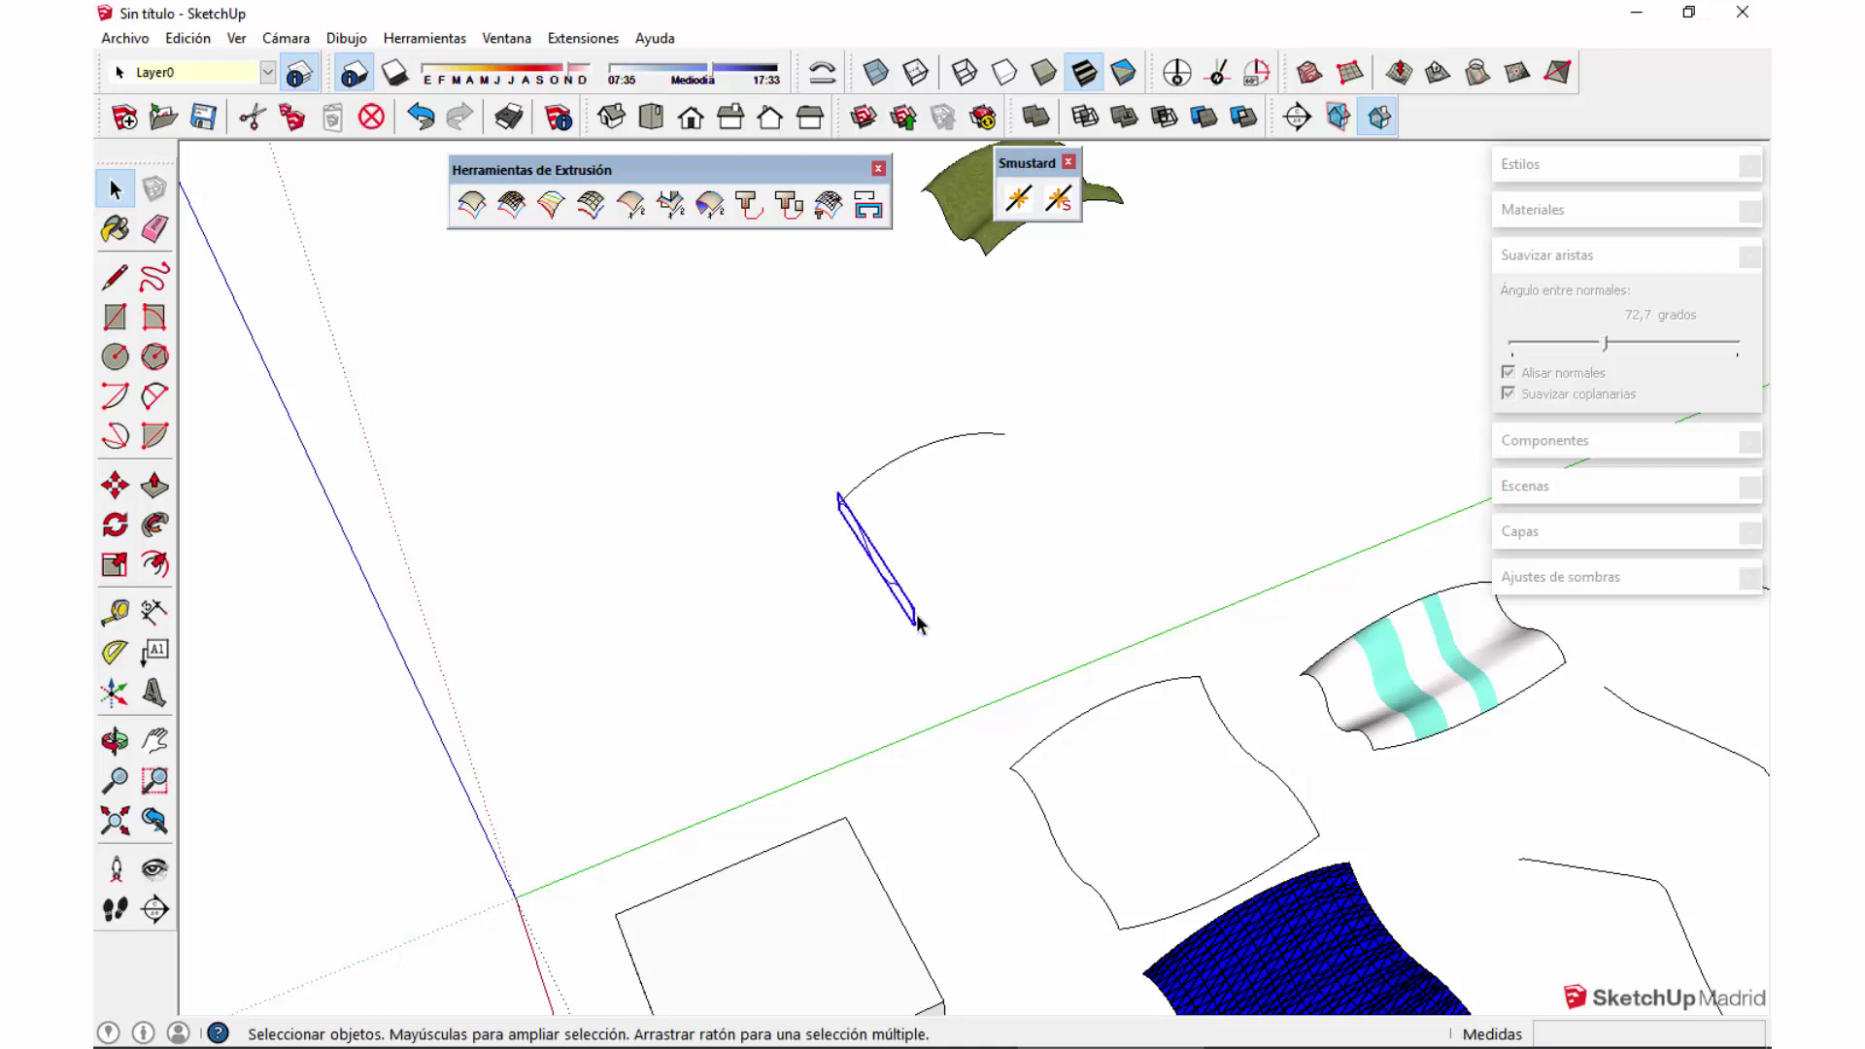
pyautogui.click(1052, 845)
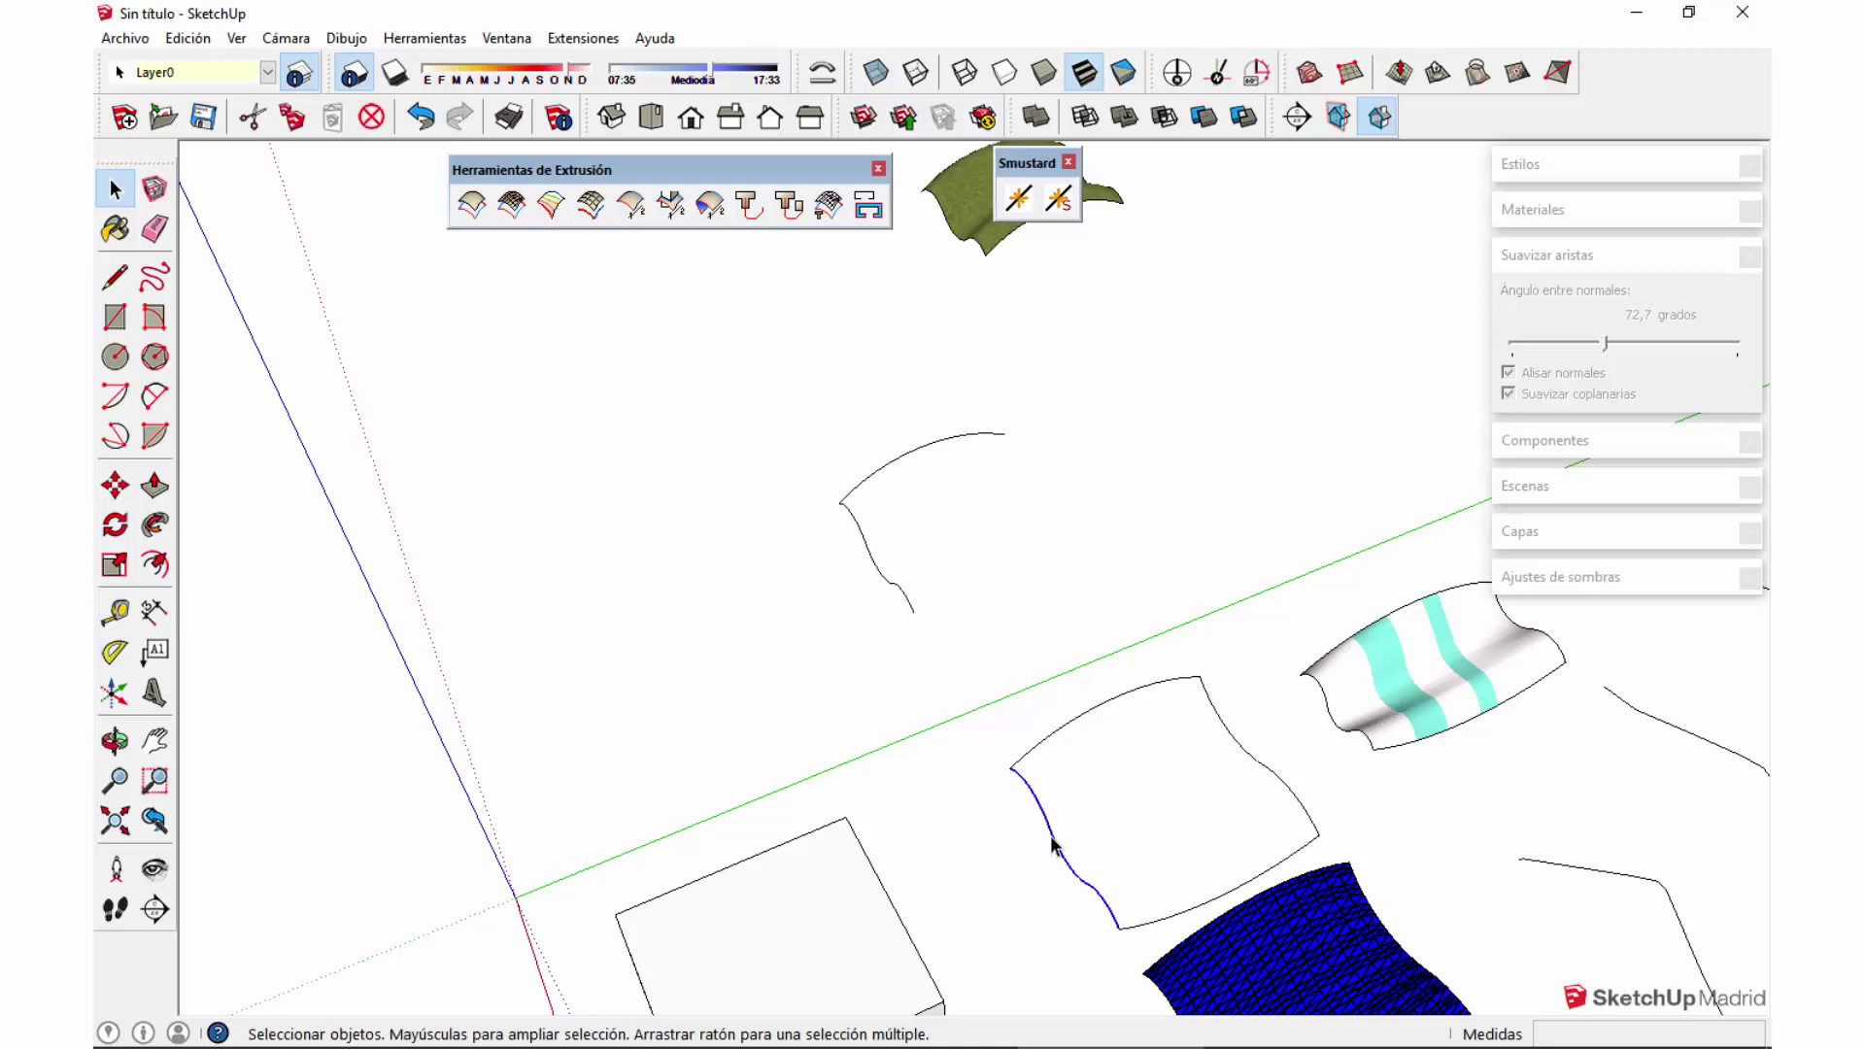
pyautogui.click(898, 594)
pyautogui.click(911, 453)
pyautogui.click(1005, 538)
pyautogui.moveTo(1093, 651); pyautogui.dragTo(1360, 618, button='middle')
pyautogui.keyDown('shift'); pyautogui.moveTo(1073, 567); pyautogui.dragTo(969, 554); pyautogui.keyUp('shift')
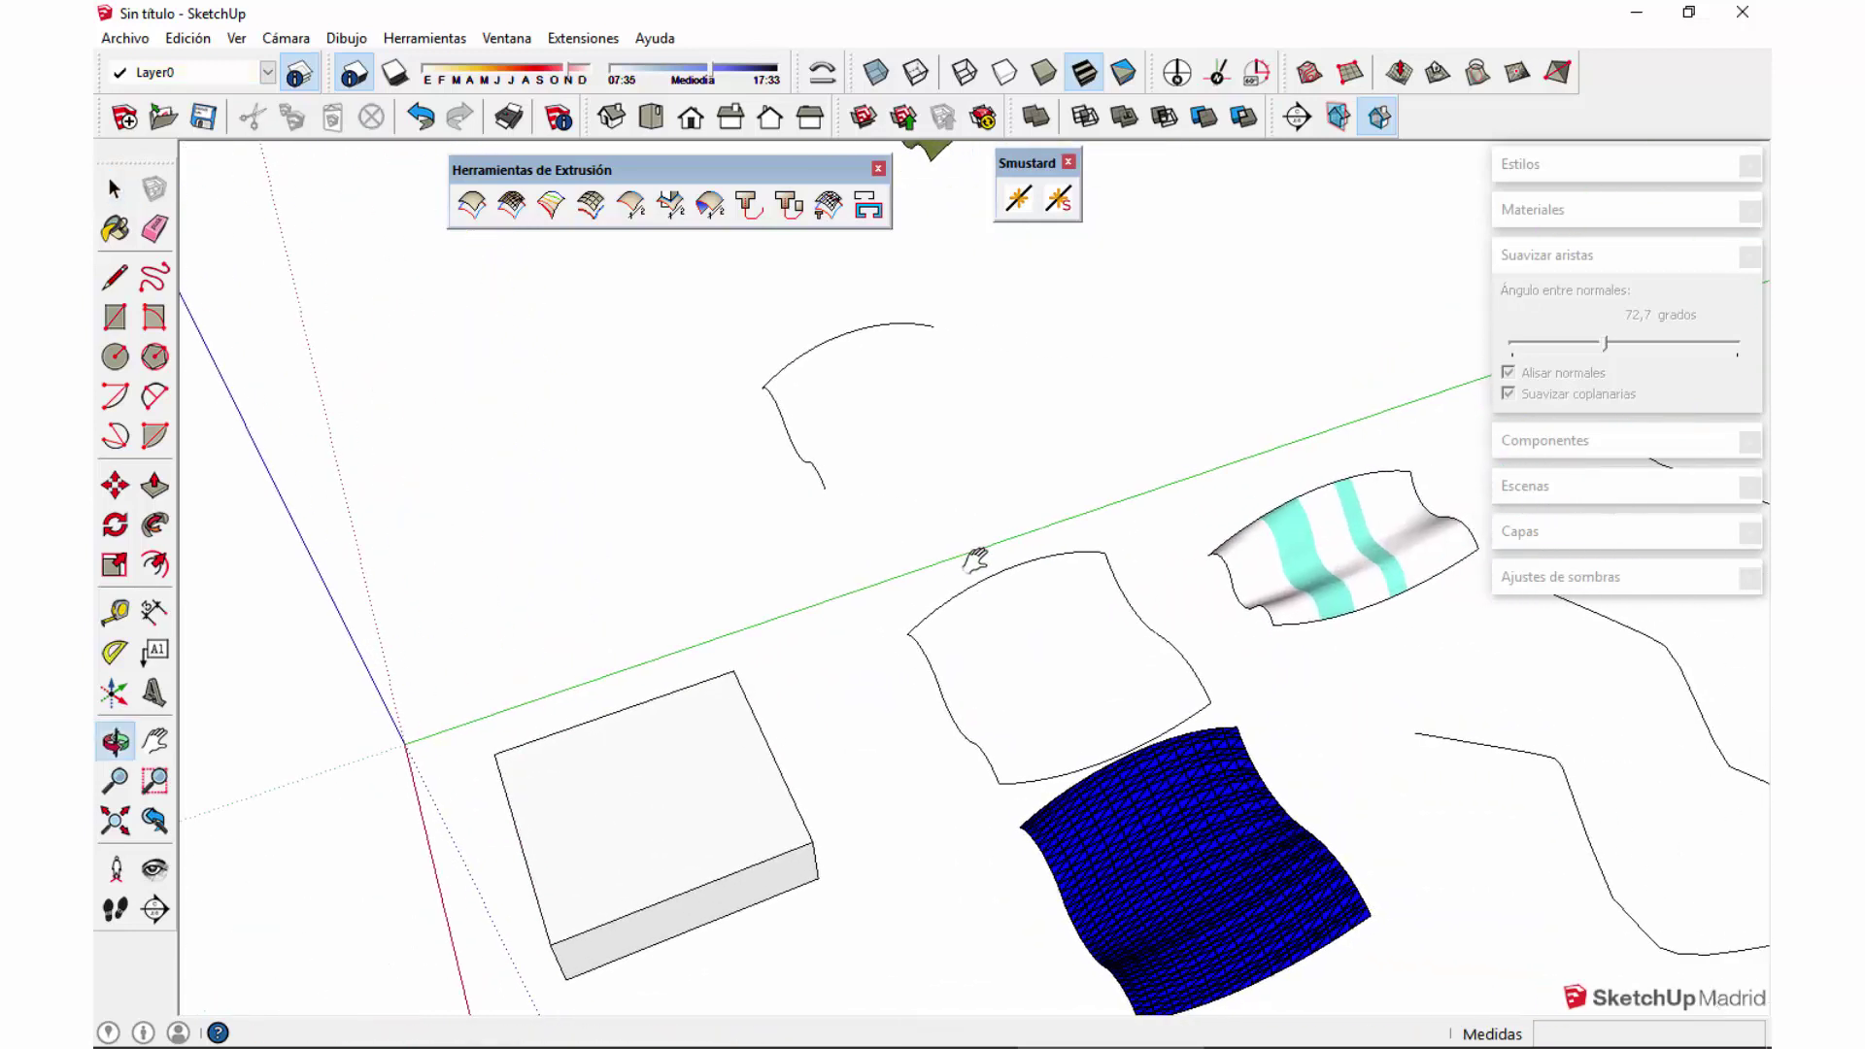
pyautogui.press('space')
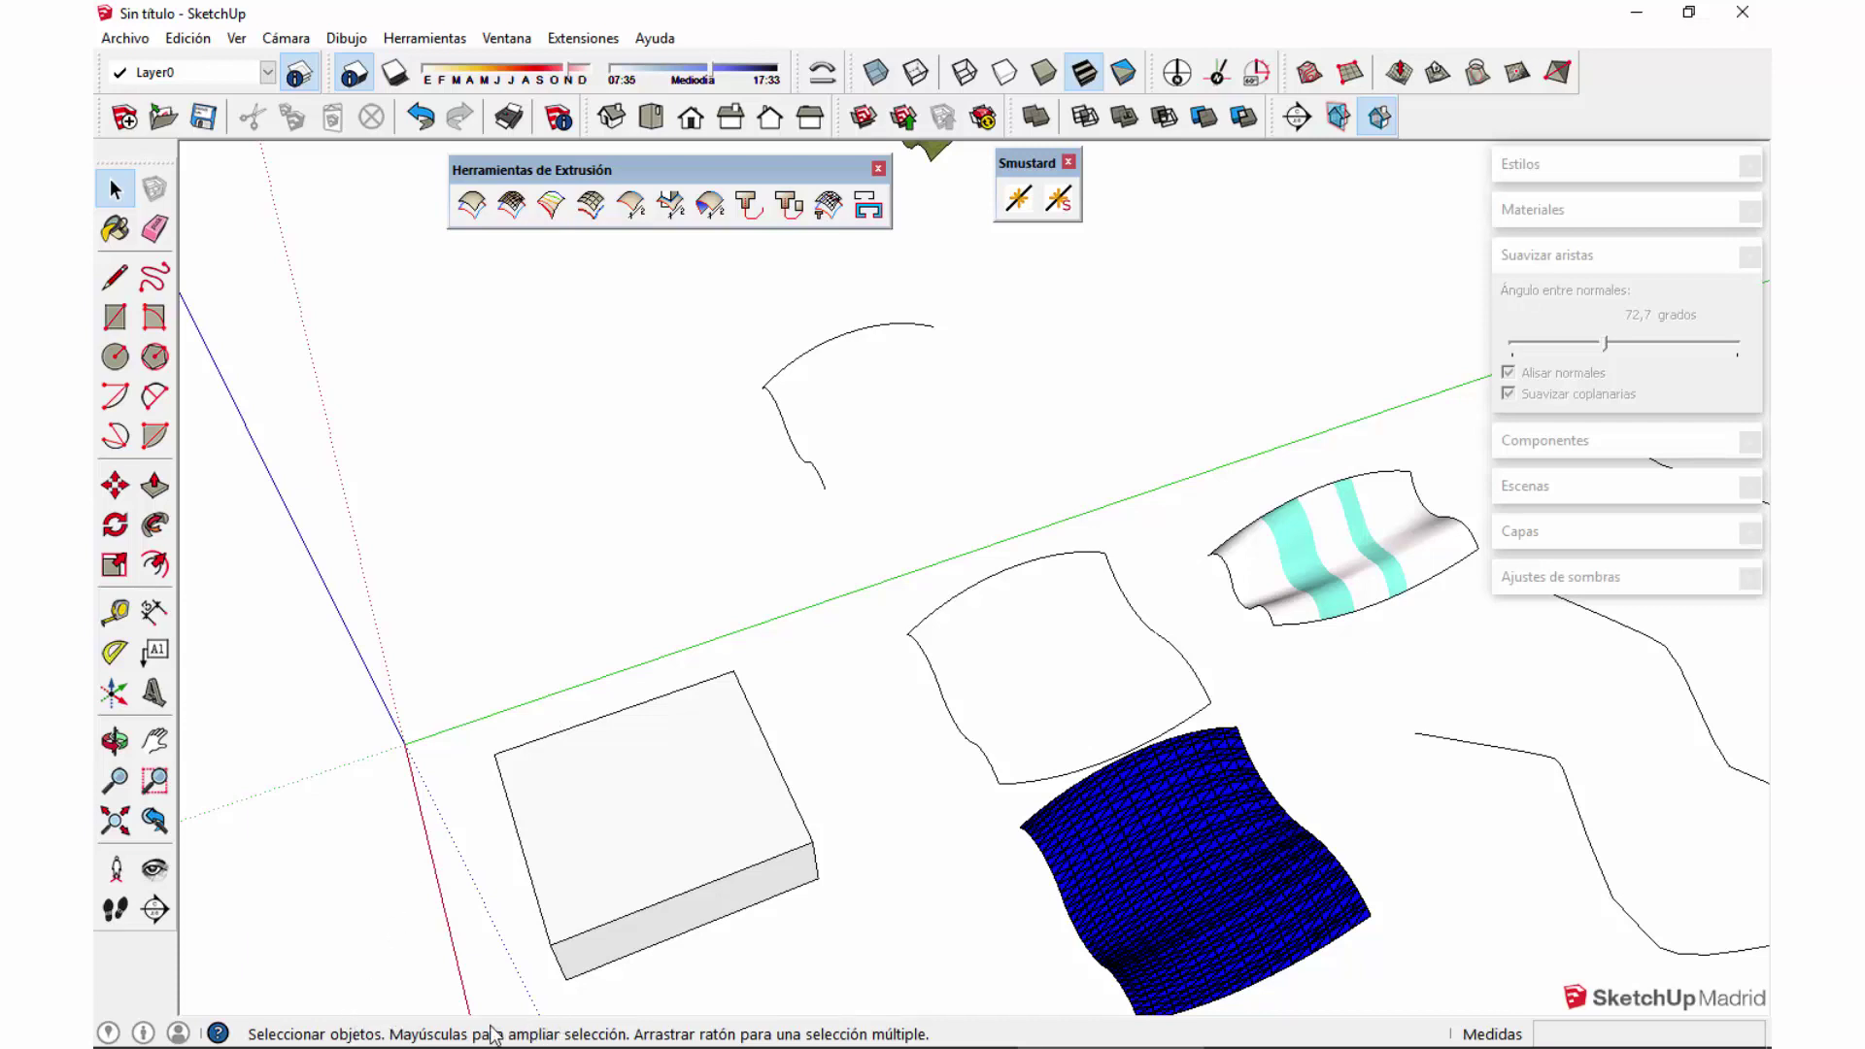
pyautogui.moveTo(1163, 864); pyautogui.dragTo(1001, 729, button='middle')
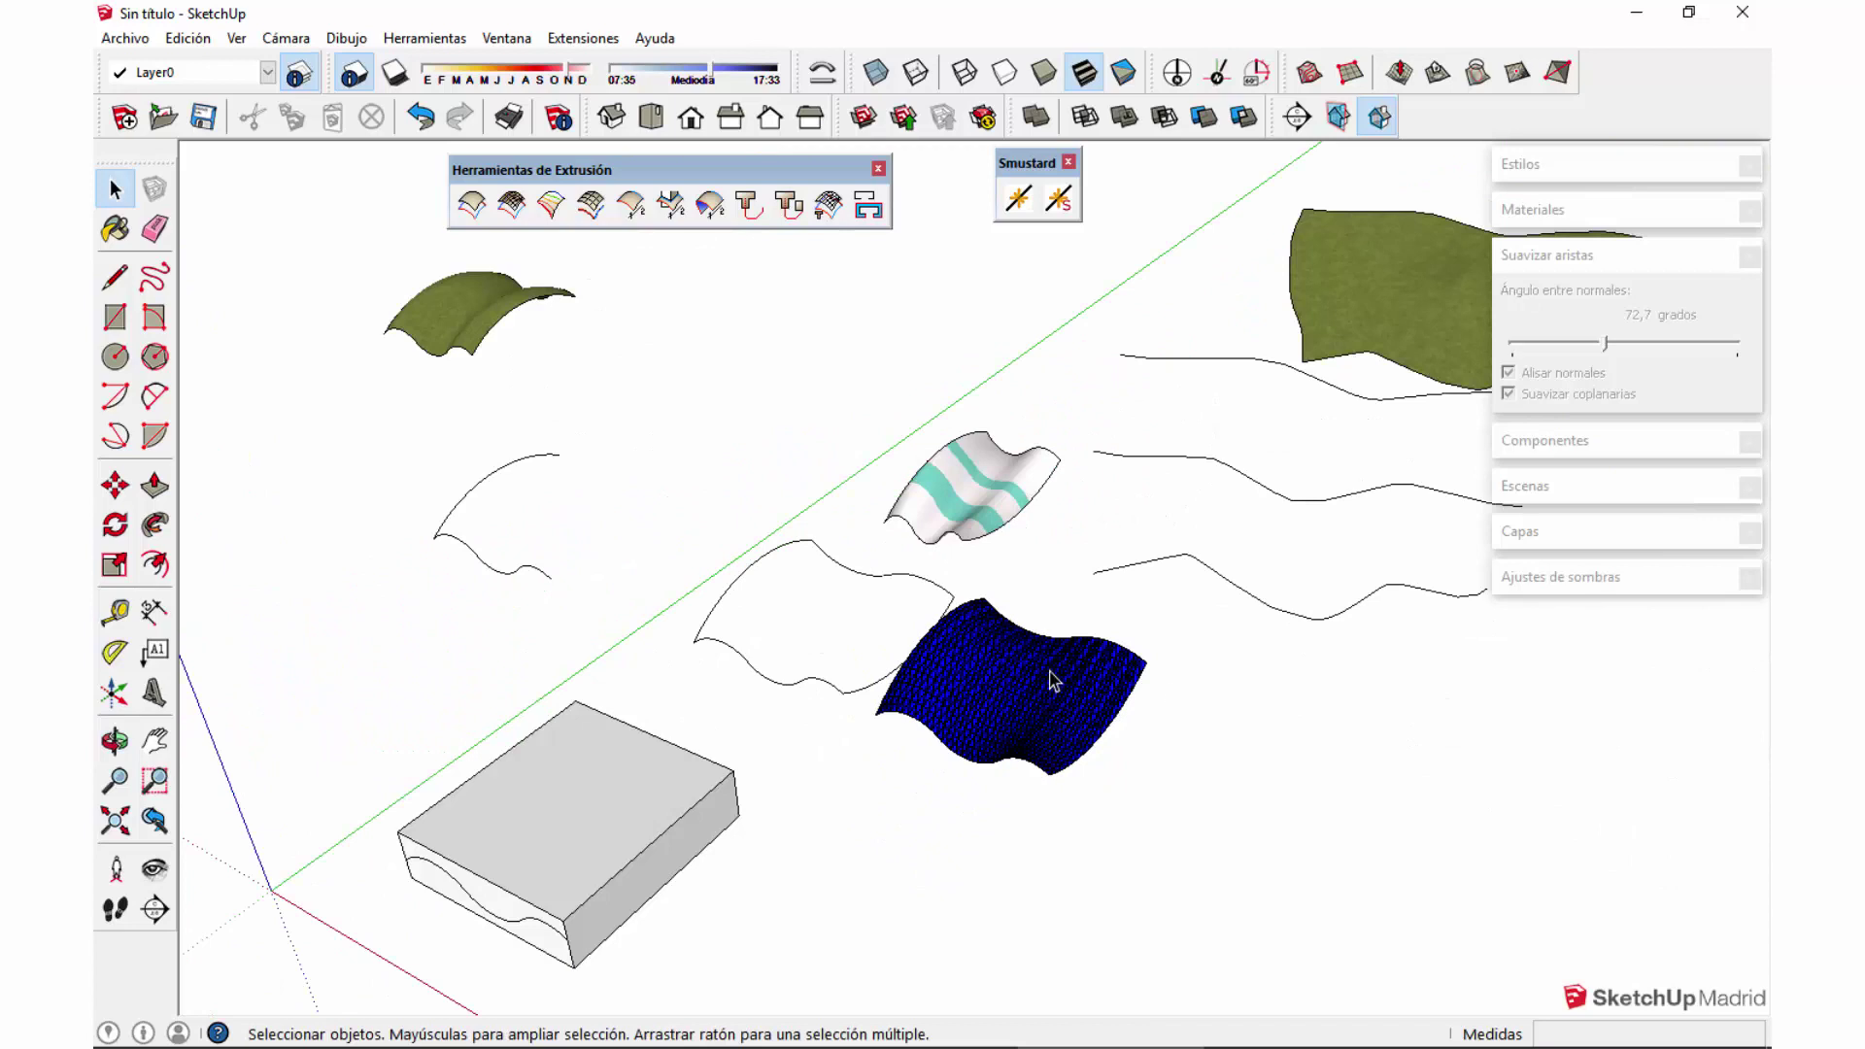
pyautogui.moveTo(955, 518); pyautogui.dragTo(861, 694, button='middle')
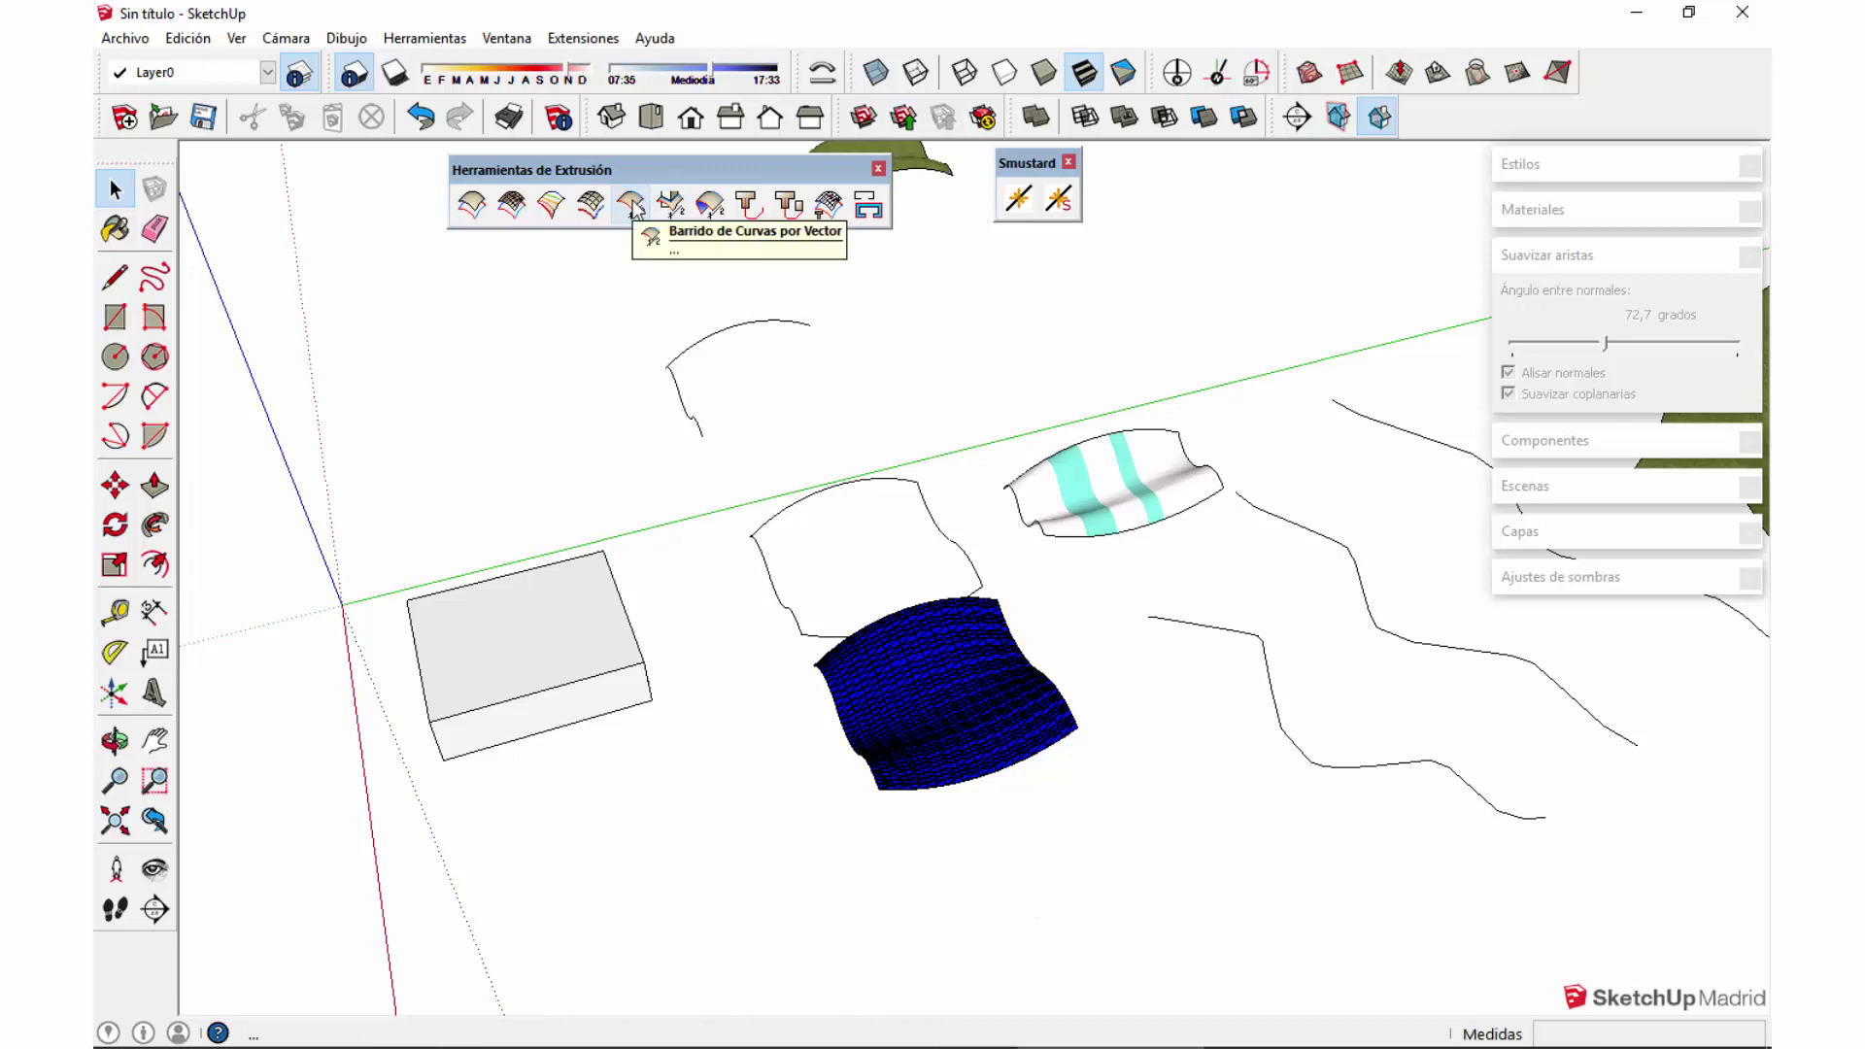
# Step: Draw a rectangle on the ground in the empty area beyond the wavy curves and delete its face, keeping the outline
pyautogui.scroll(-3, 1090, 568)
pyautogui.moveTo(1090, 568); pyautogui.dragTo(949, 638, button='middle')
pyautogui.press('r')
pyautogui.click(1041, 674)
pyautogui.click(1266, 684)
pyautogui.press('space')
pyautogui.click(1172, 683)
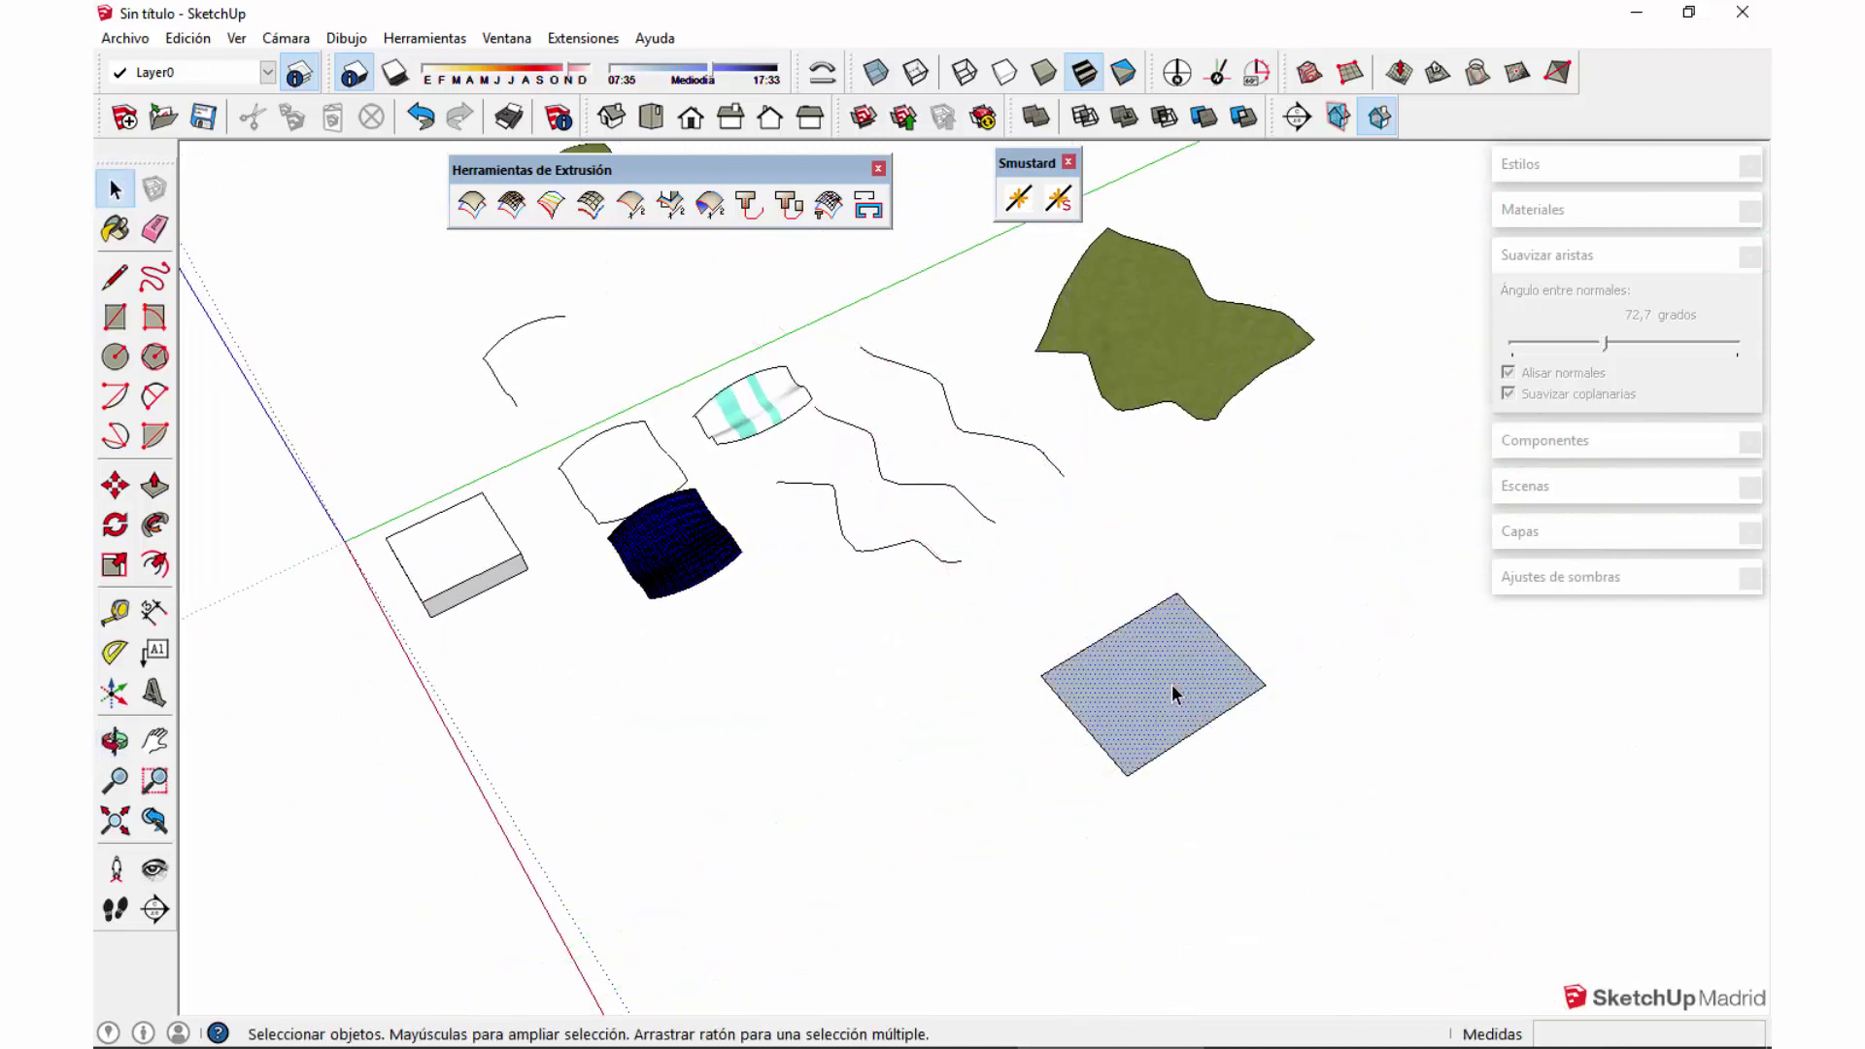
pyautogui.press('Delete')
# Step: Draw a circle on the ground beside the rectangle and delete its face, keeping the outline
pyautogui.moveTo(1276, 759); pyautogui.dragTo(1289, 671, button='middle')
pyautogui.press('c')
pyautogui.click(1418, 767)
pyautogui.click(1534, 730)
pyautogui.press('space')
pyautogui.click(1464, 770)
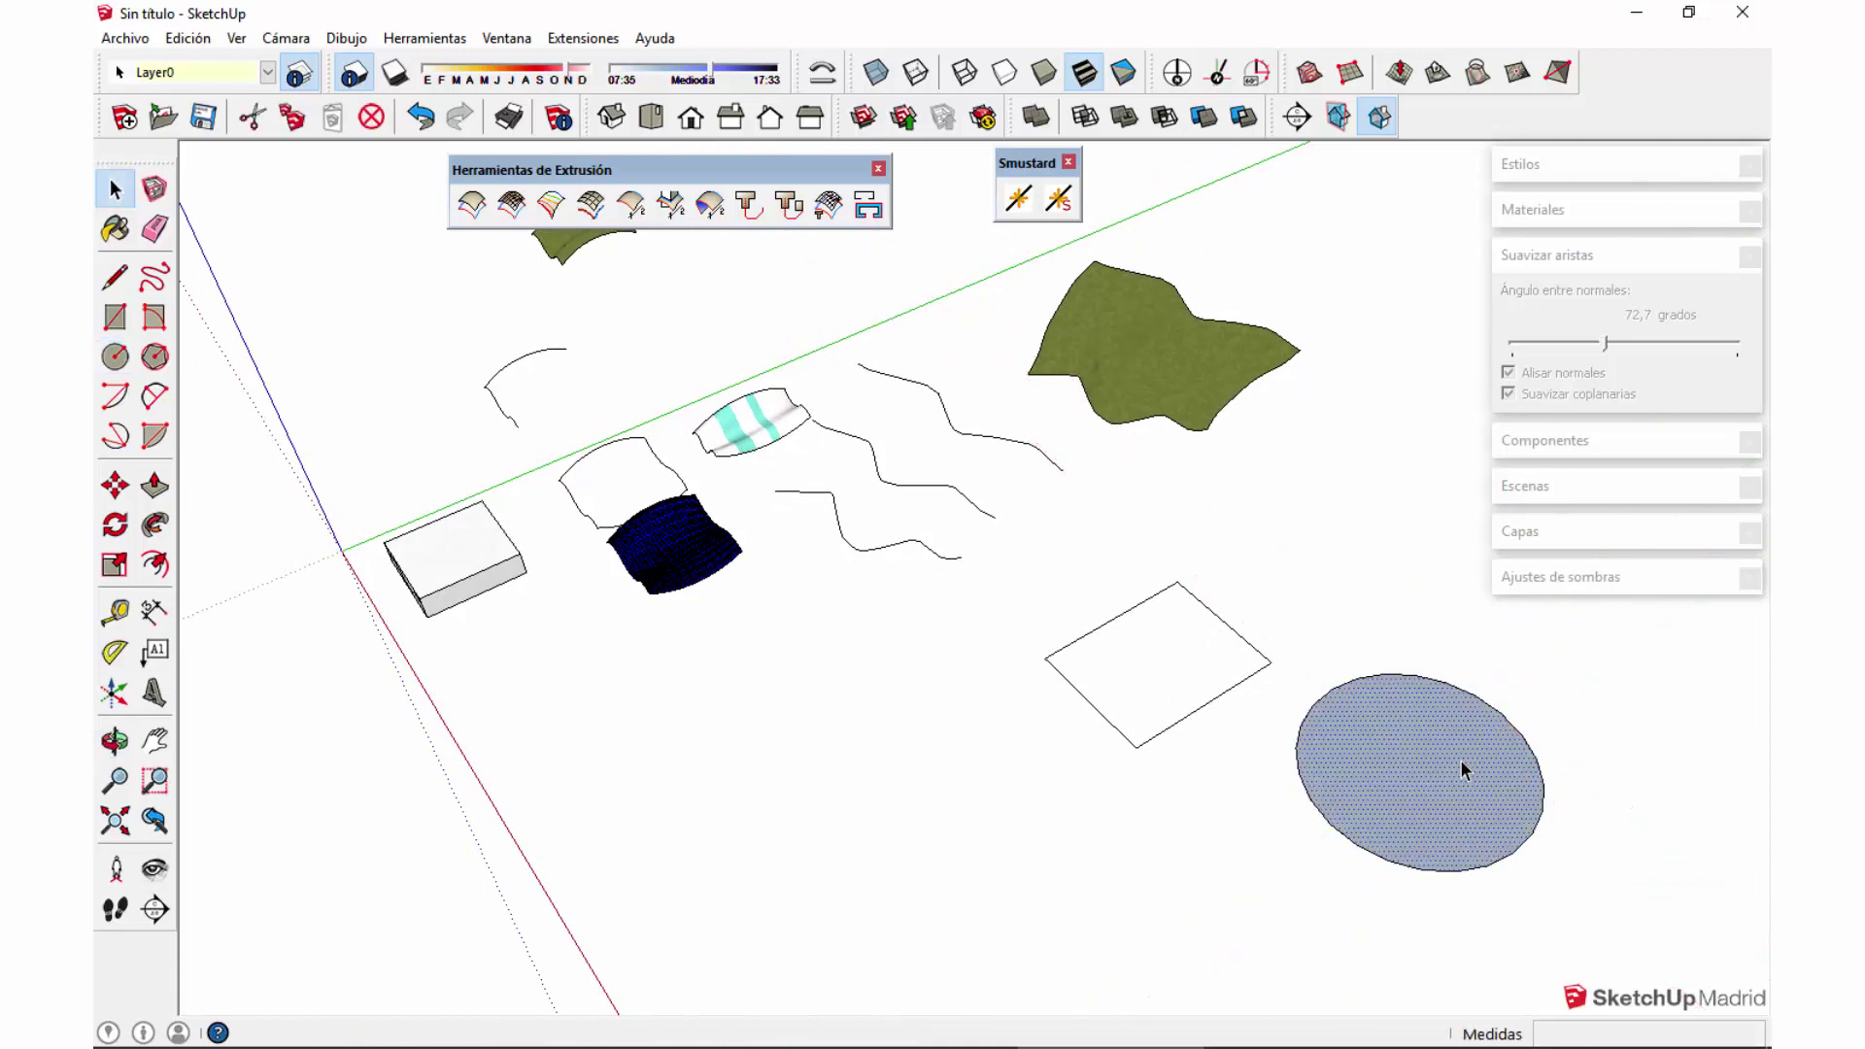
pyautogui.press('Delete')
# Step: Move the circle outline farther away from the rectangle
pyautogui.click(1360, 849)
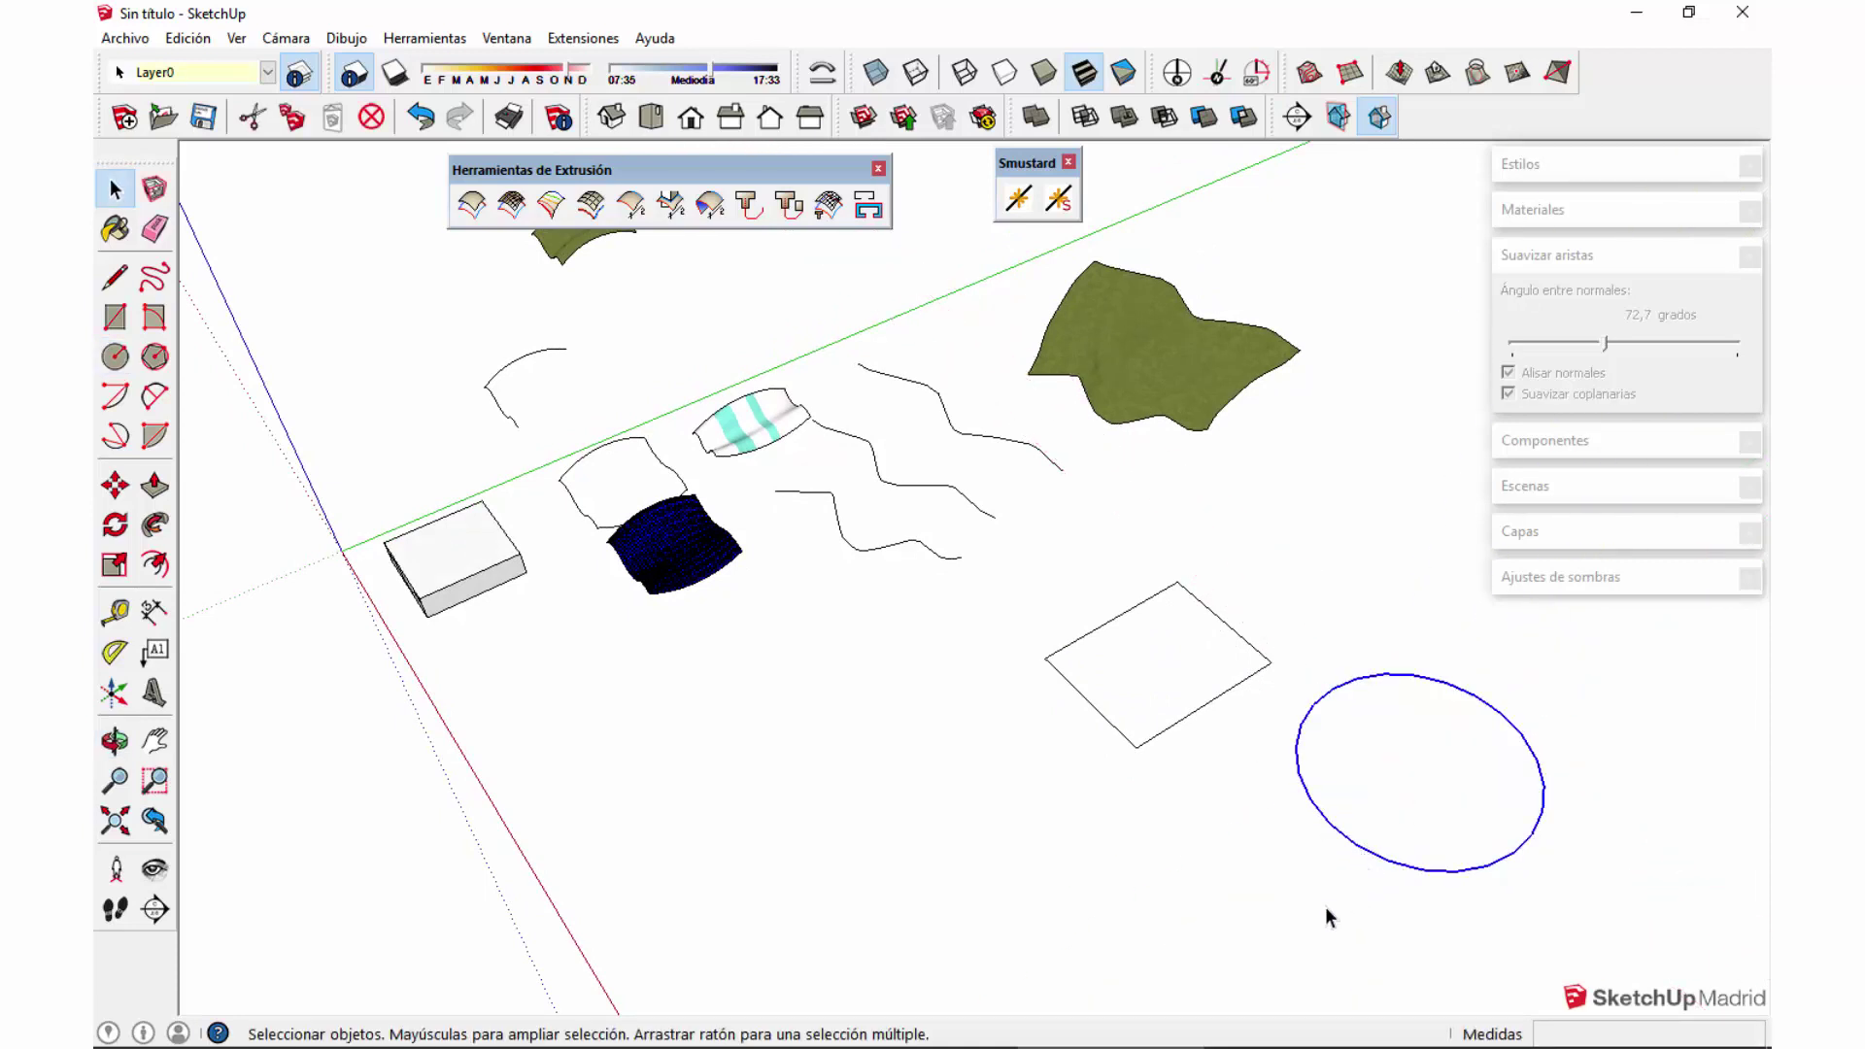
pyautogui.press('l')
pyautogui.press('space')
pyautogui.click(1340, 843)
pyautogui.press('m')
pyautogui.click(1308, 878)
pyautogui.click(1315, 741)
pyautogui.press('space')
# Step: Draw a short vertical line next to the rectangle as the extrusion vector
pyautogui.moveTo(1240, 791)
pyautogui.mouseDown(button='middle')
pyautogui.moveTo(1399, 802)
pyautogui.moveTo(1341, 737)
pyautogui.moveTo(1358, 641)
pyautogui.moveTo(1389, 653)
pyautogui.moveTo(1324, 741)
pyautogui.moveTo(1208, 698)
pyautogui.mouseUp(button='middle')
pyautogui.press('l')
pyautogui.click(1344, 649)
pyautogui.click(1350, 602)
pyautogui.press('space')
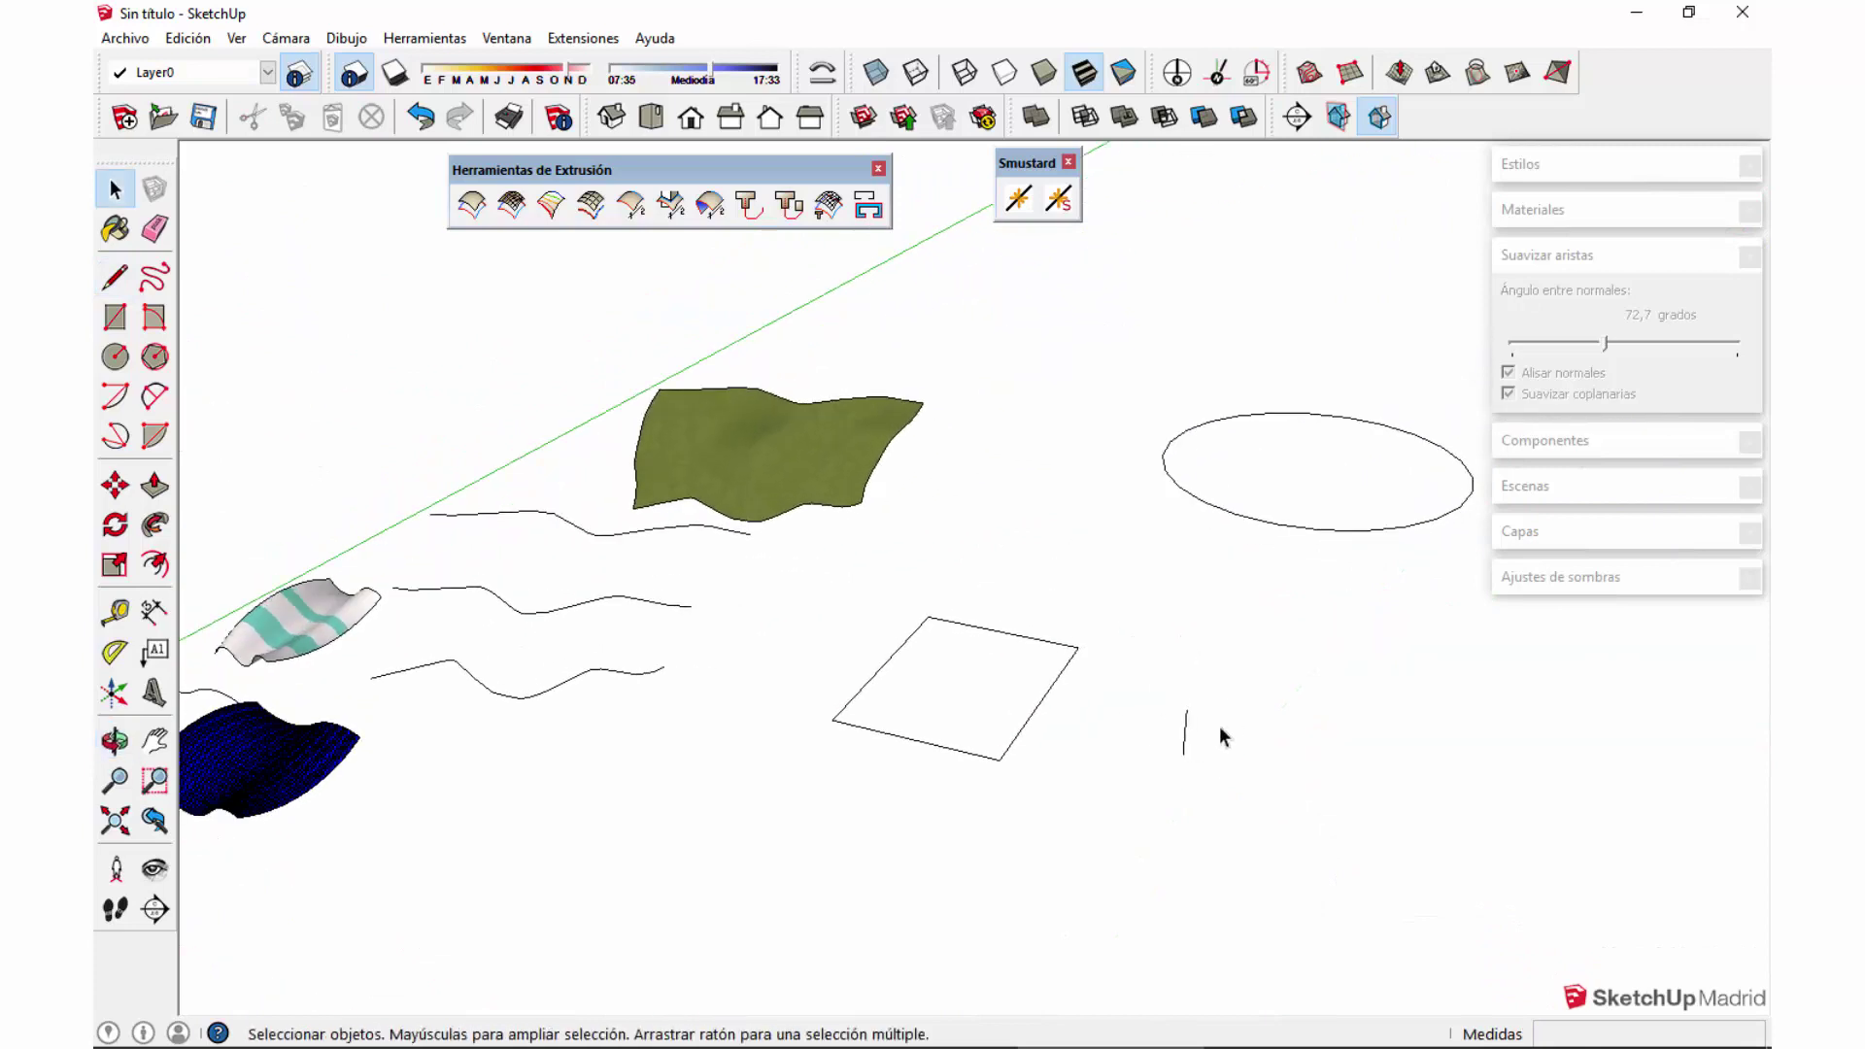
# Step: Extrude the circle and all rectangle edges by vector, from the lower to the upper end of the short vertical line
pyautogui.click(1292, 528)
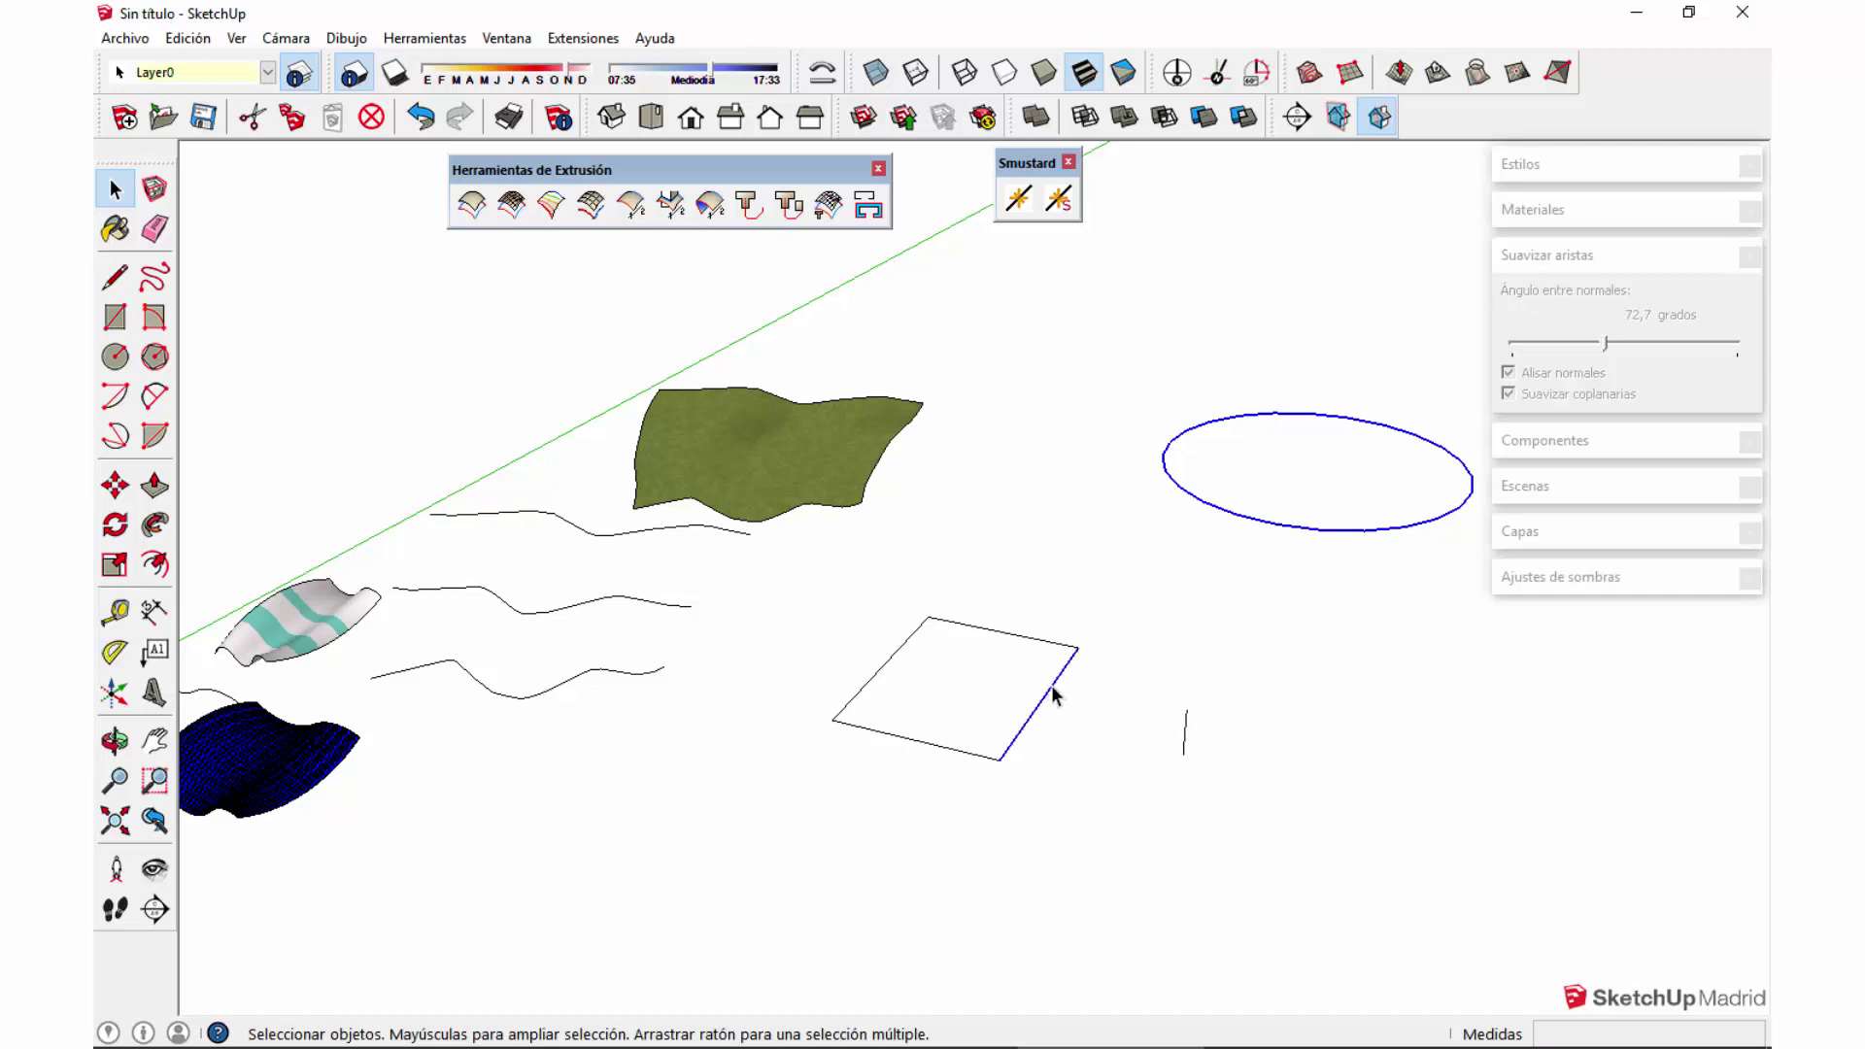
pyautogui.click(1165, 622)
pyautogui.click(1298, 530)
pyautogui.click(1247, 545)
pyautogui.click(1260, 524)
pyautogui.keyDown('shift'); pyautogui.tripleClick(1046, 690); pyautogui.keyUp('shift')
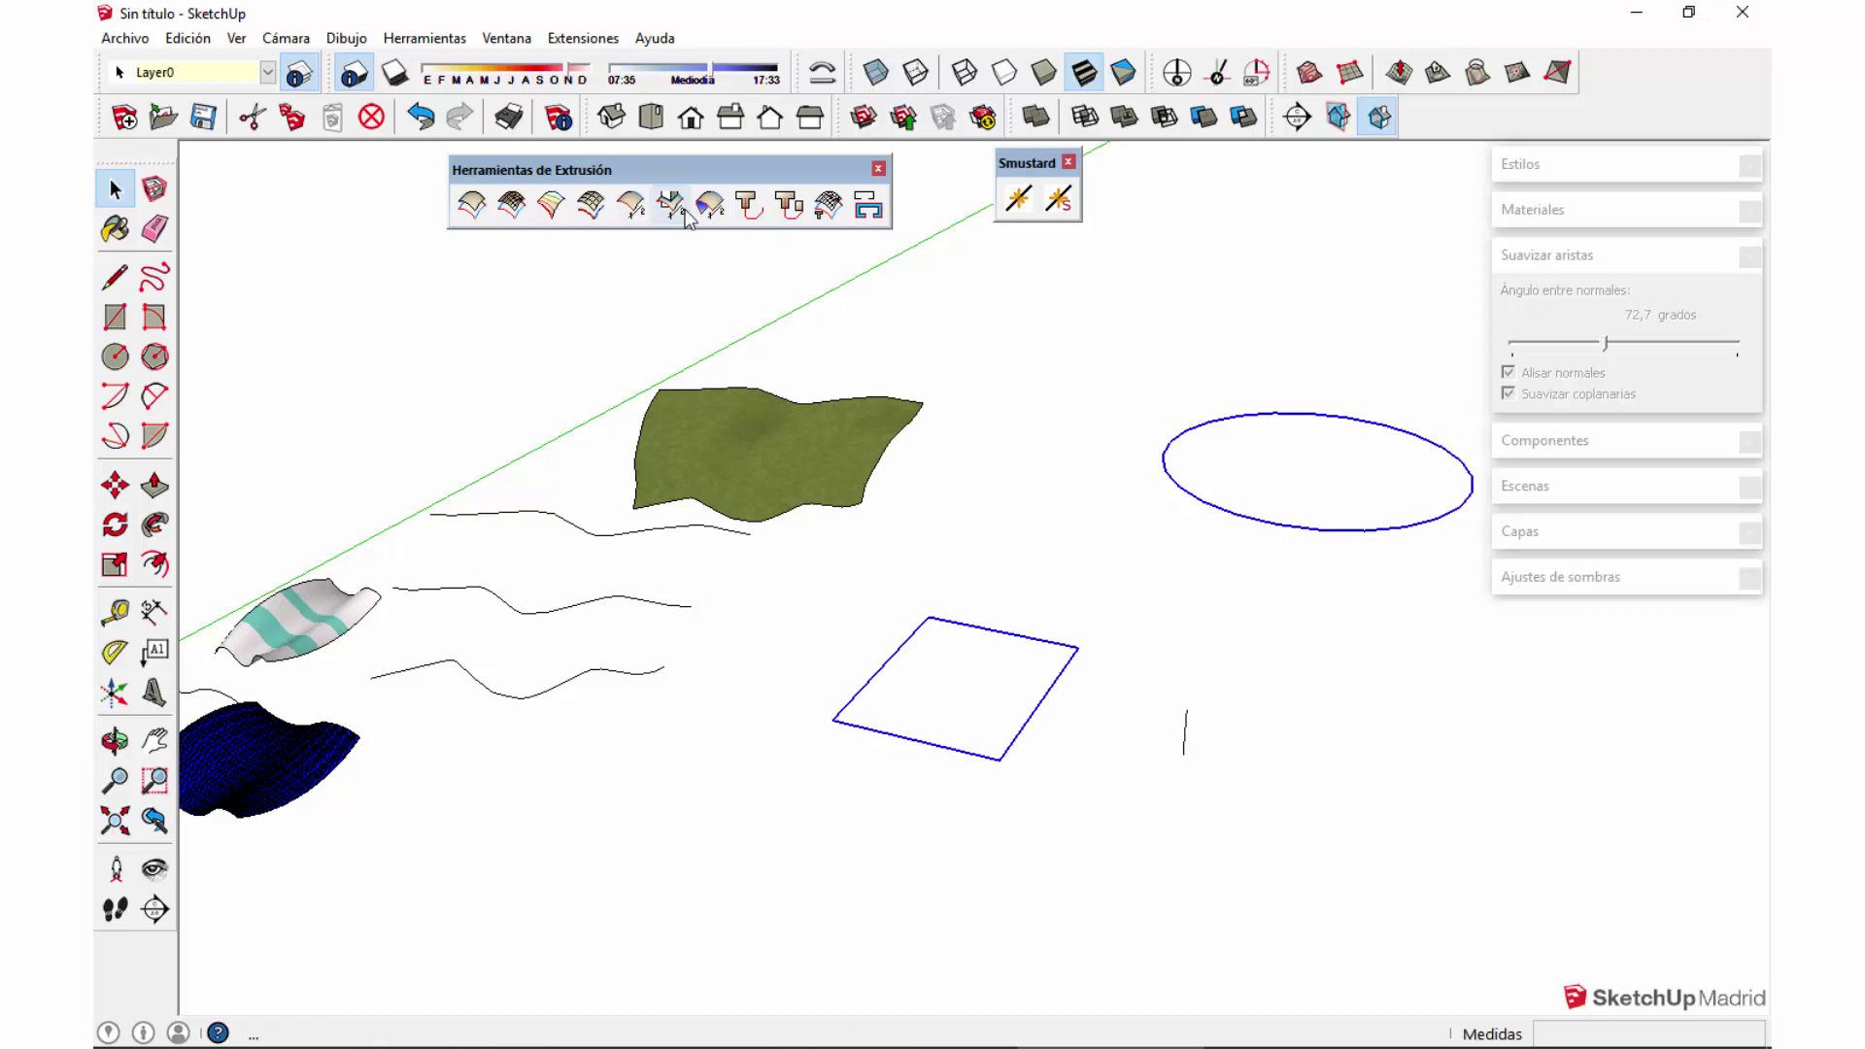
pyautogui.click(628, 208)
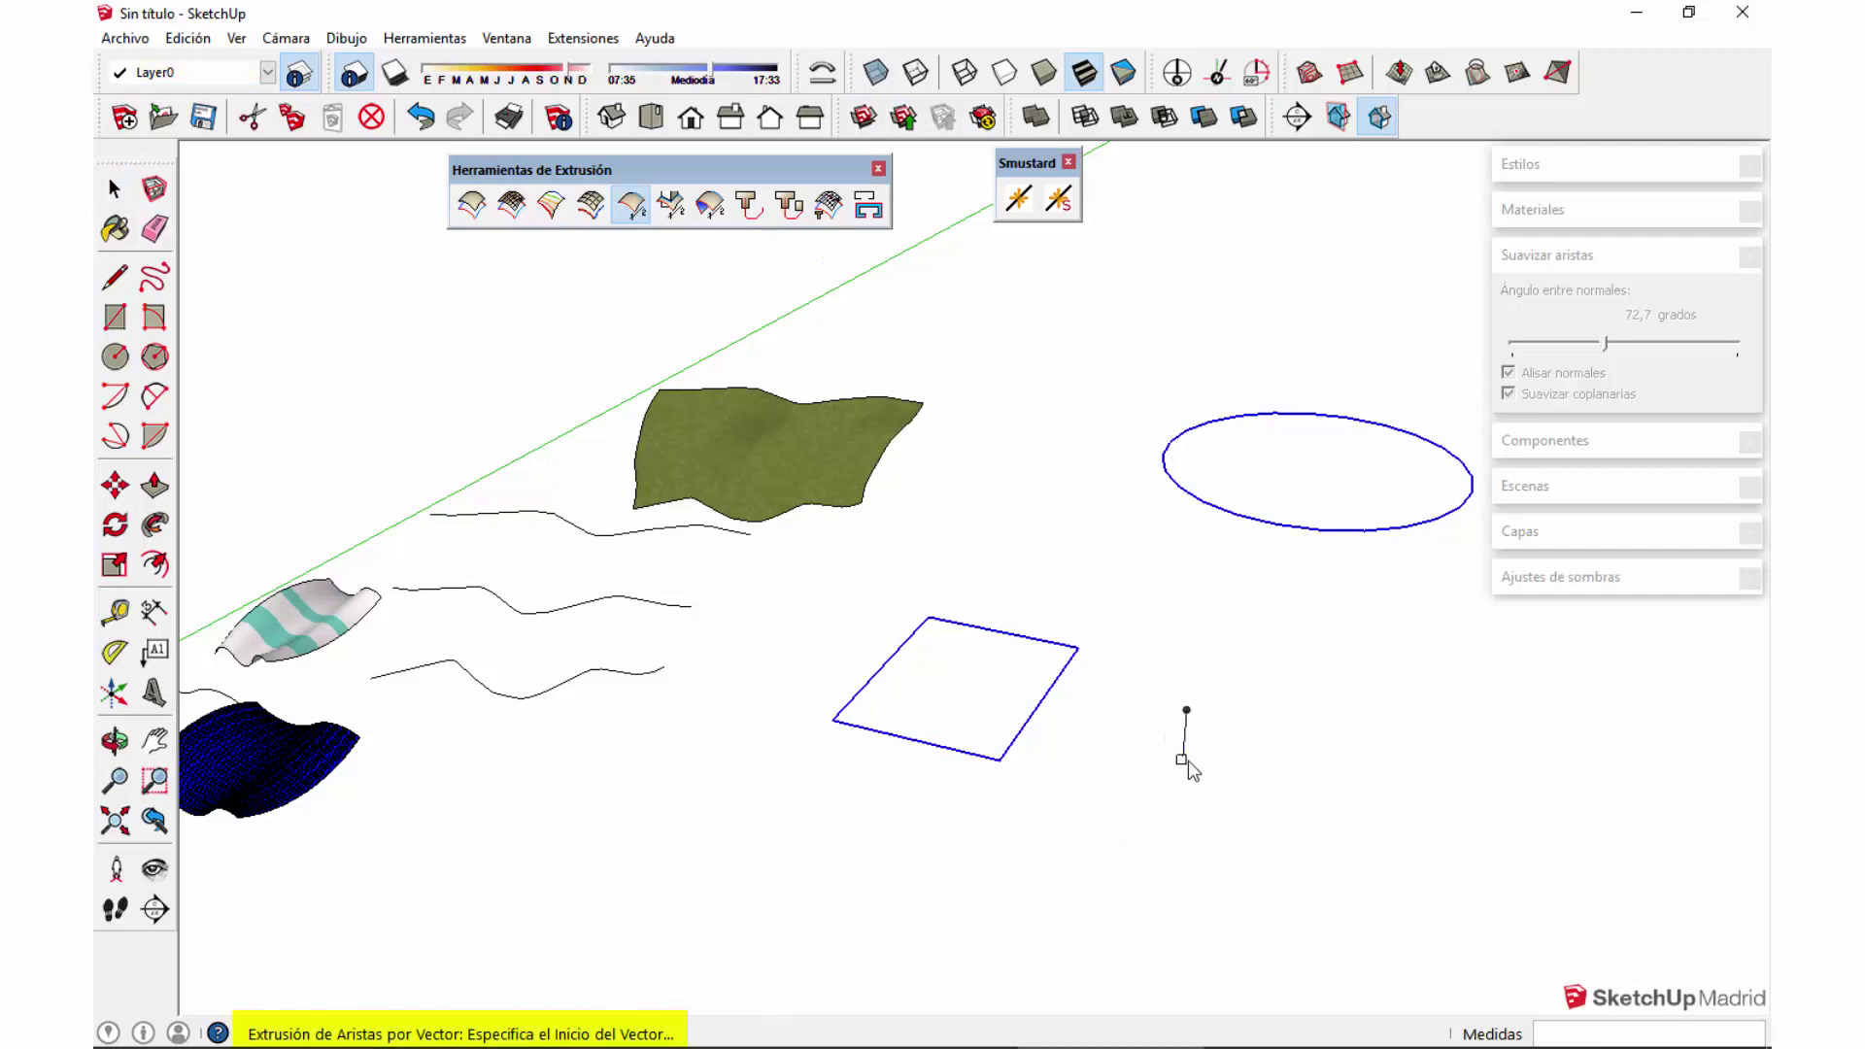
pyautogui.click(1181, 755)
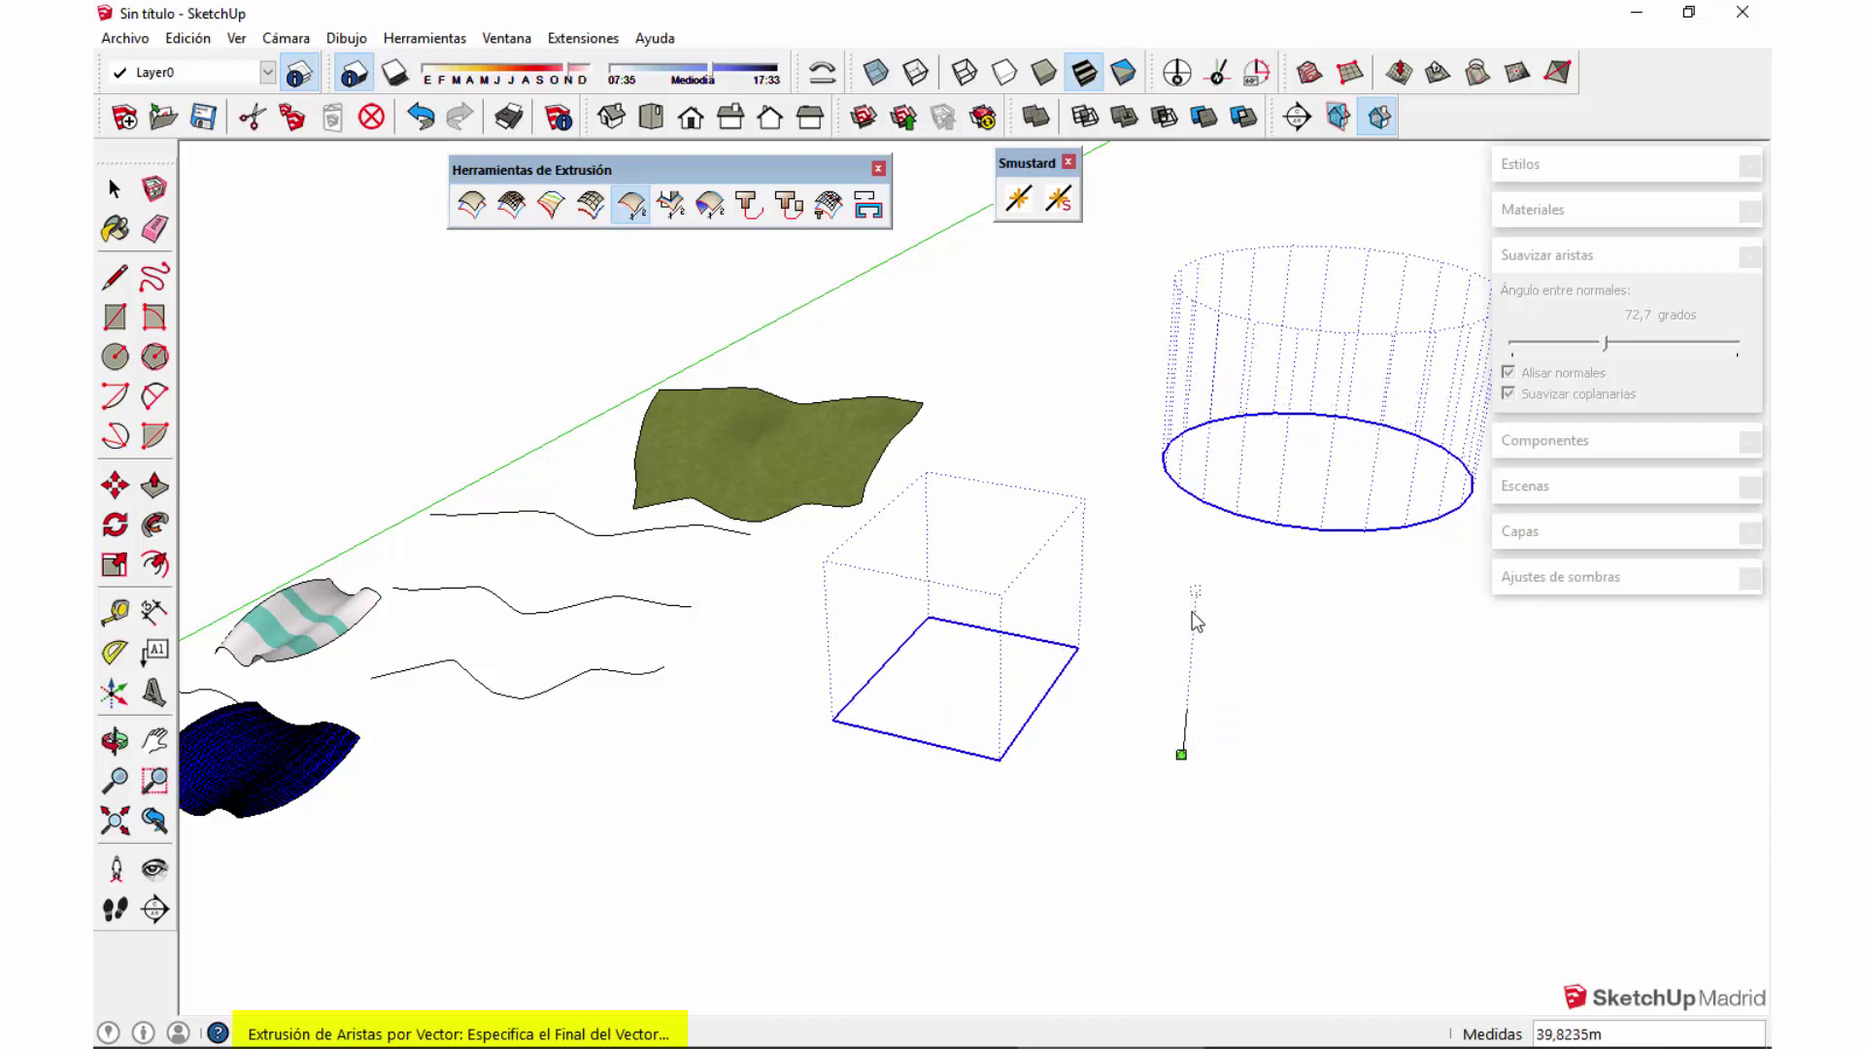
pyautogui.click(1186, 717)
# Step: Finish the vector extrusion without inverting the extruded faces or exploding the extrusion group
pyautogui.moveTo(1332, 861); pyautogui.dragTo(960, 609, button='middle')
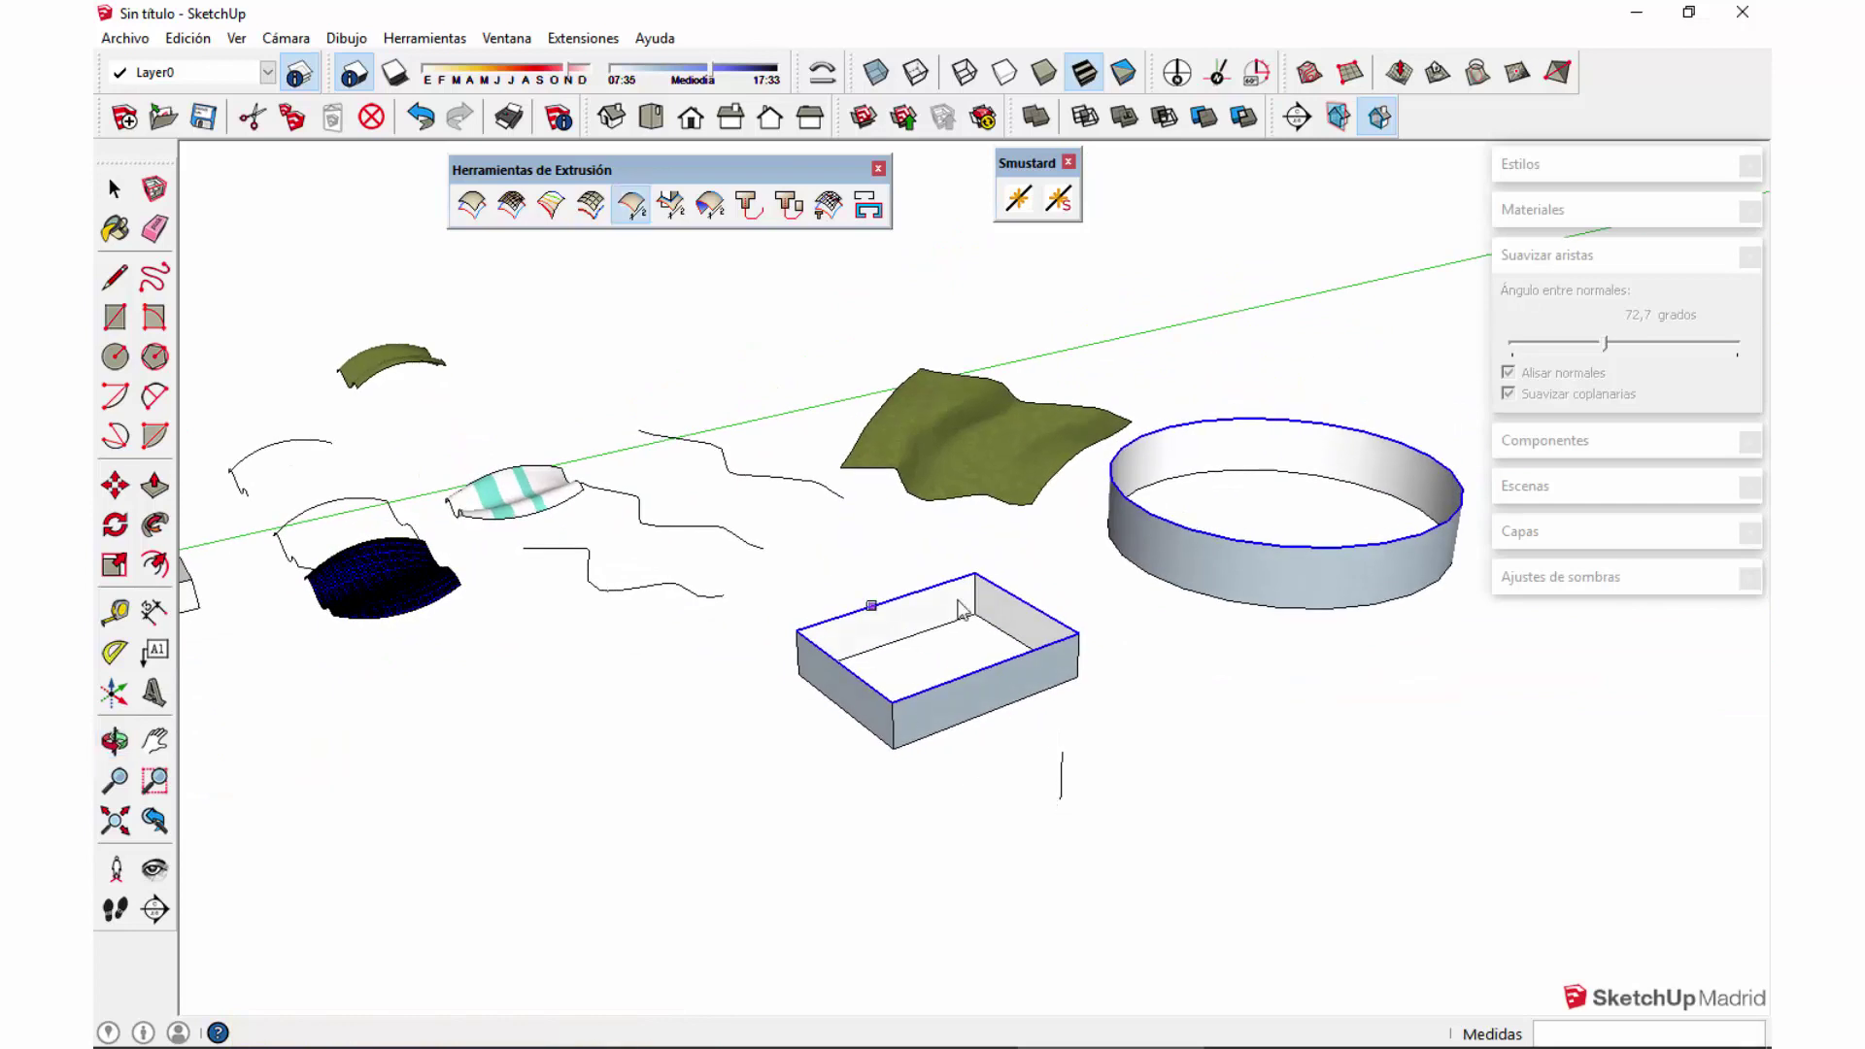
pyautogui.click(1204, 704)
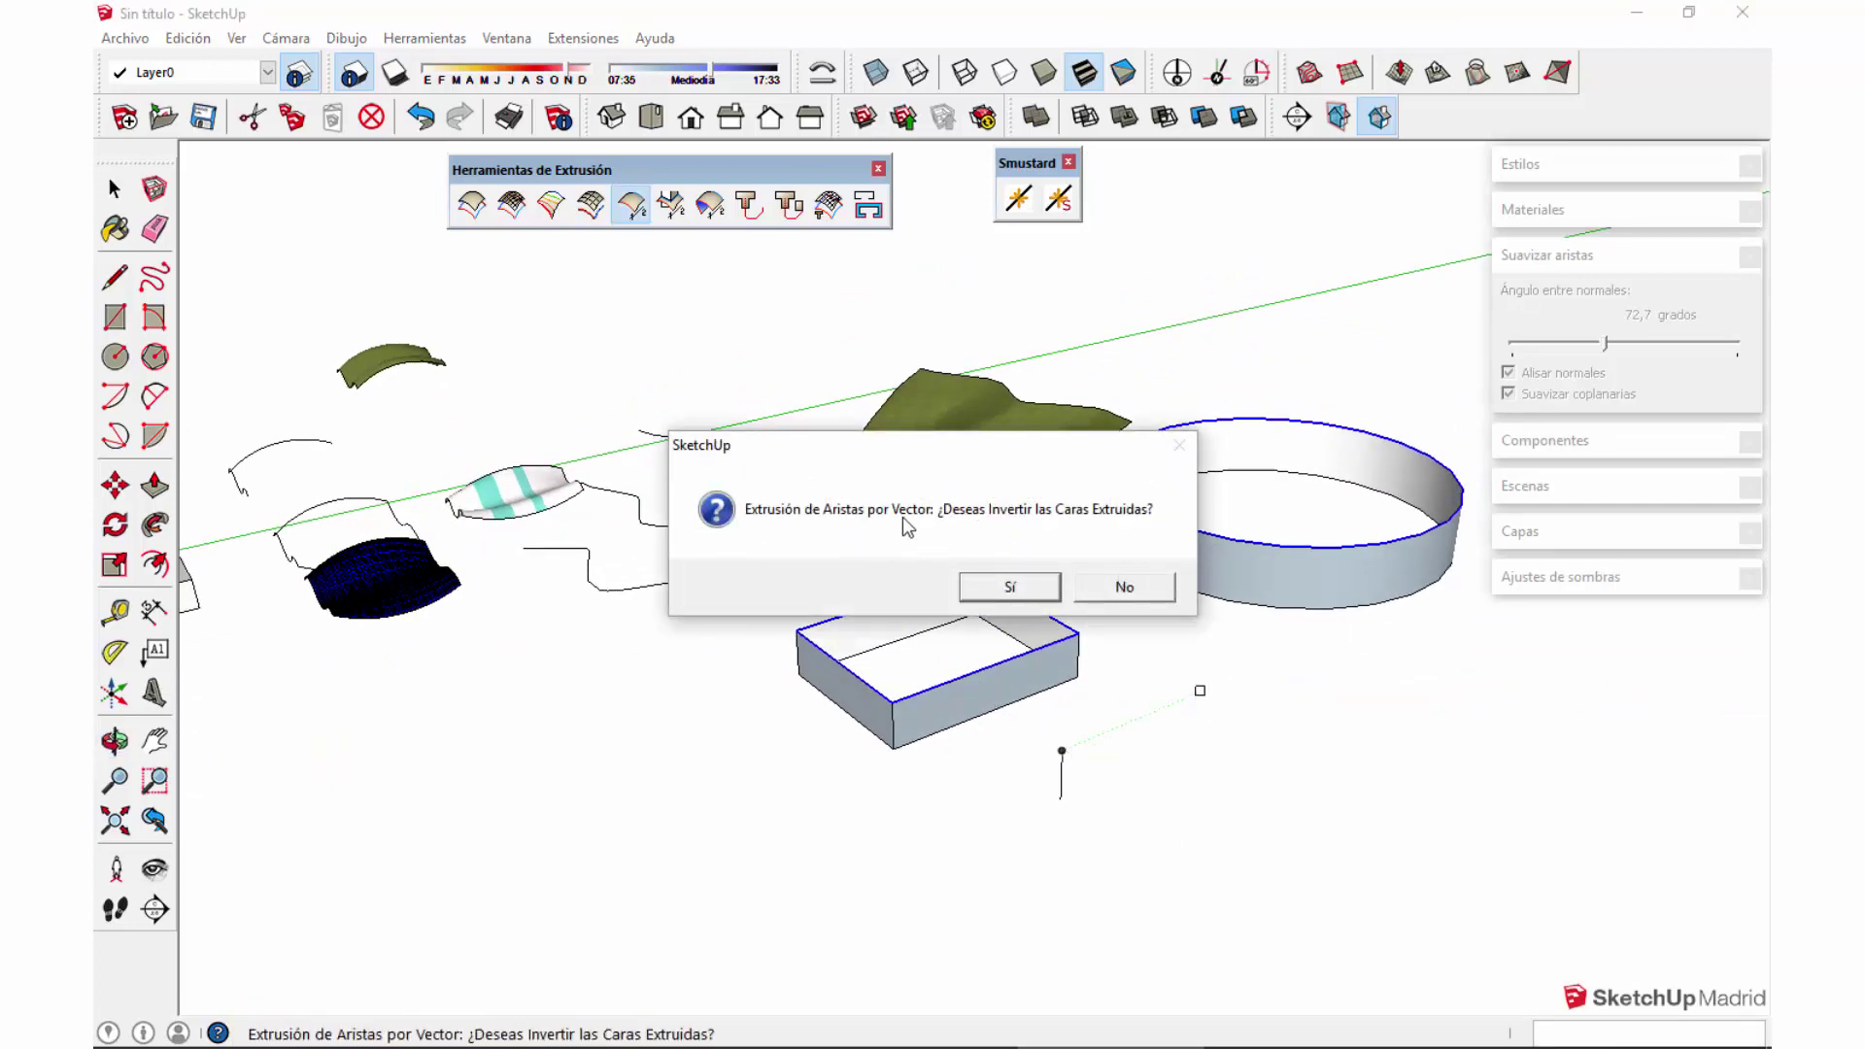
pyautogui.click(1127, 587)
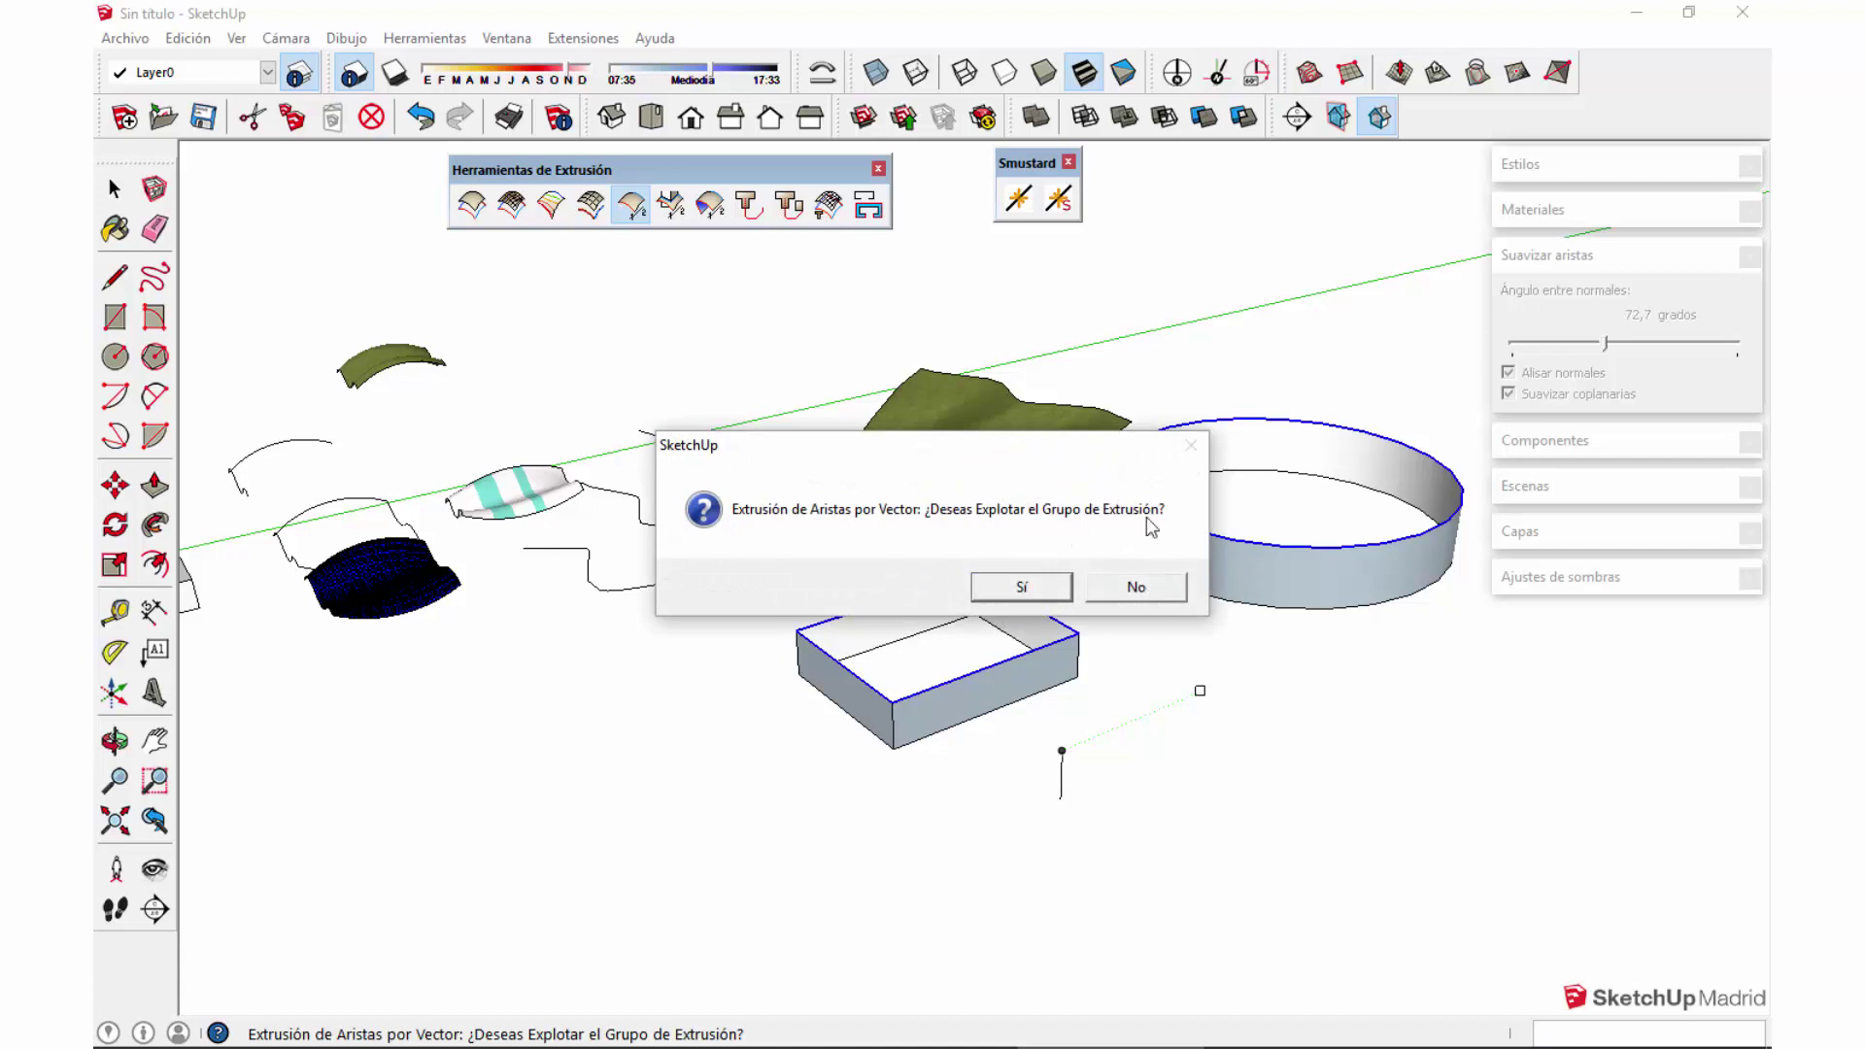
pyautogui.click(1133, 587)
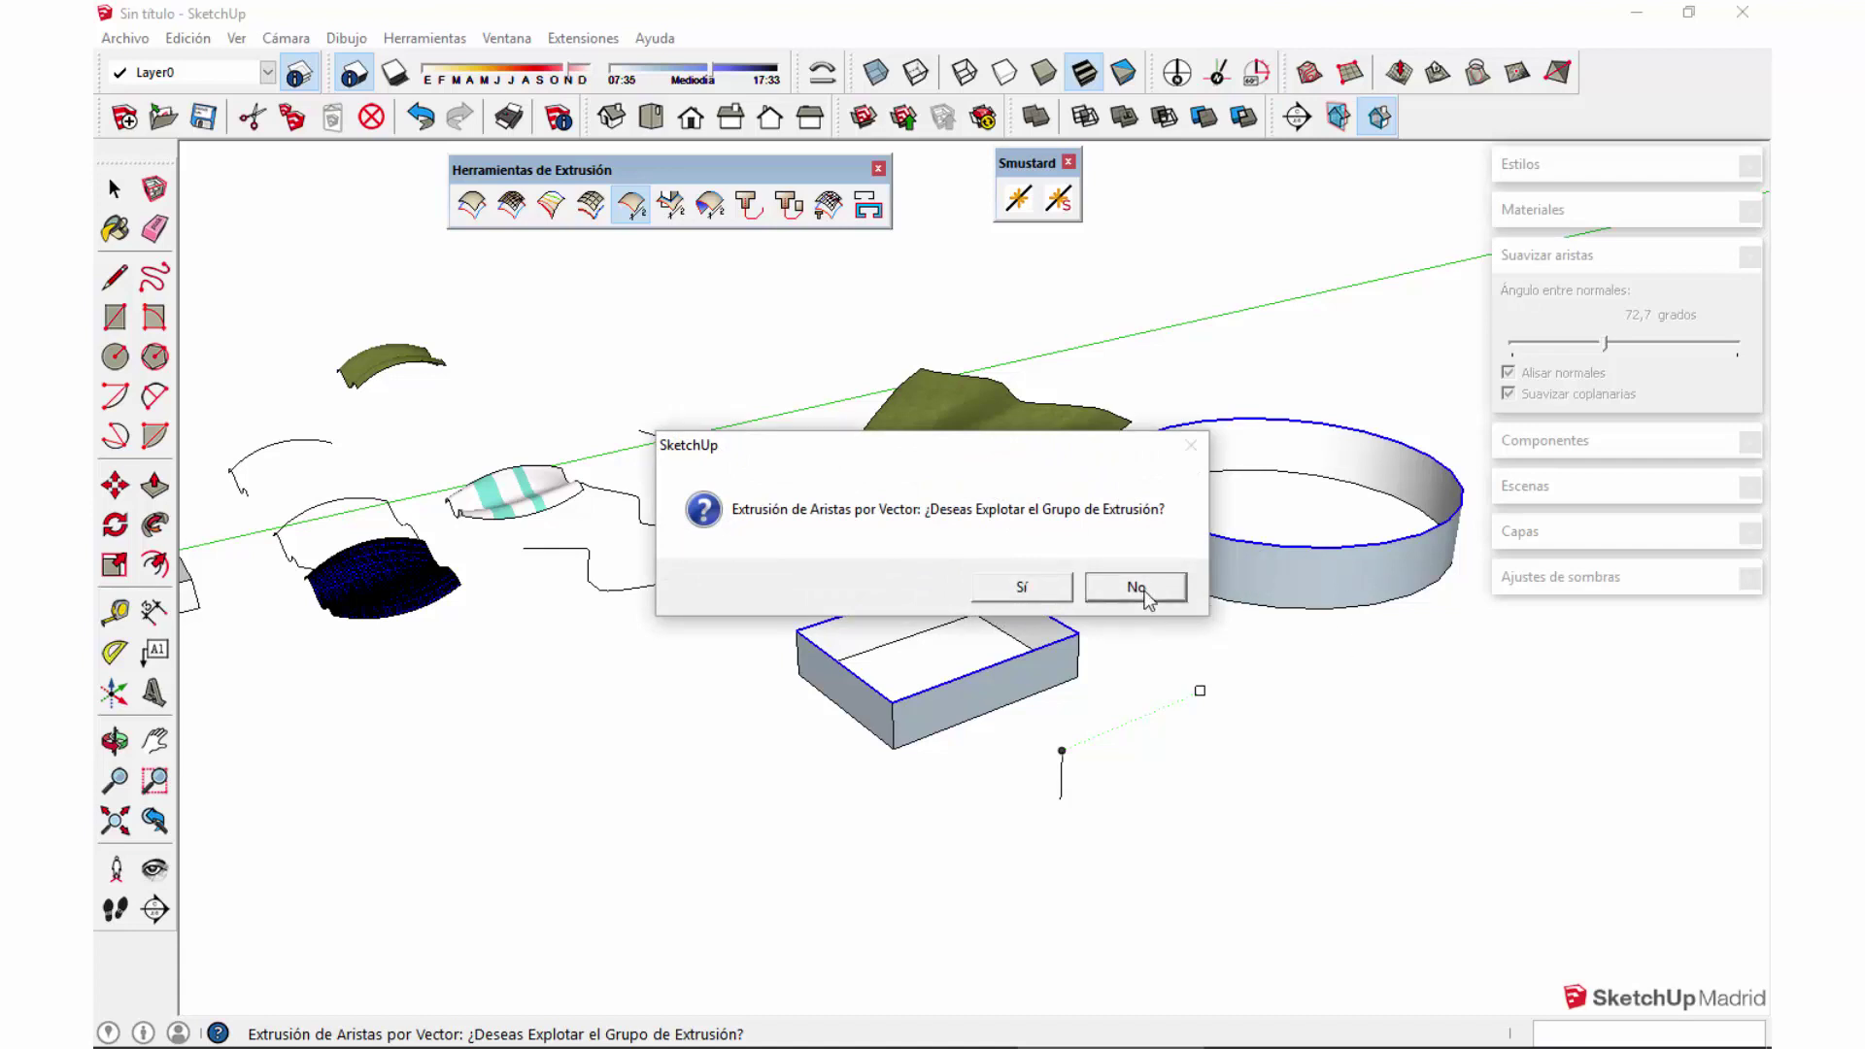
# Step: Move the extruded group of rectangular and circular walls away from its source outlines
pyautogui.click(115, 195)
pyautogui.click(970, 699)
pyautogui.moveTo(971, 699); pyautogui.dragTo(957, 792, button='middle')
pyautogui.press('m')
pyautogui.click(959, 846)
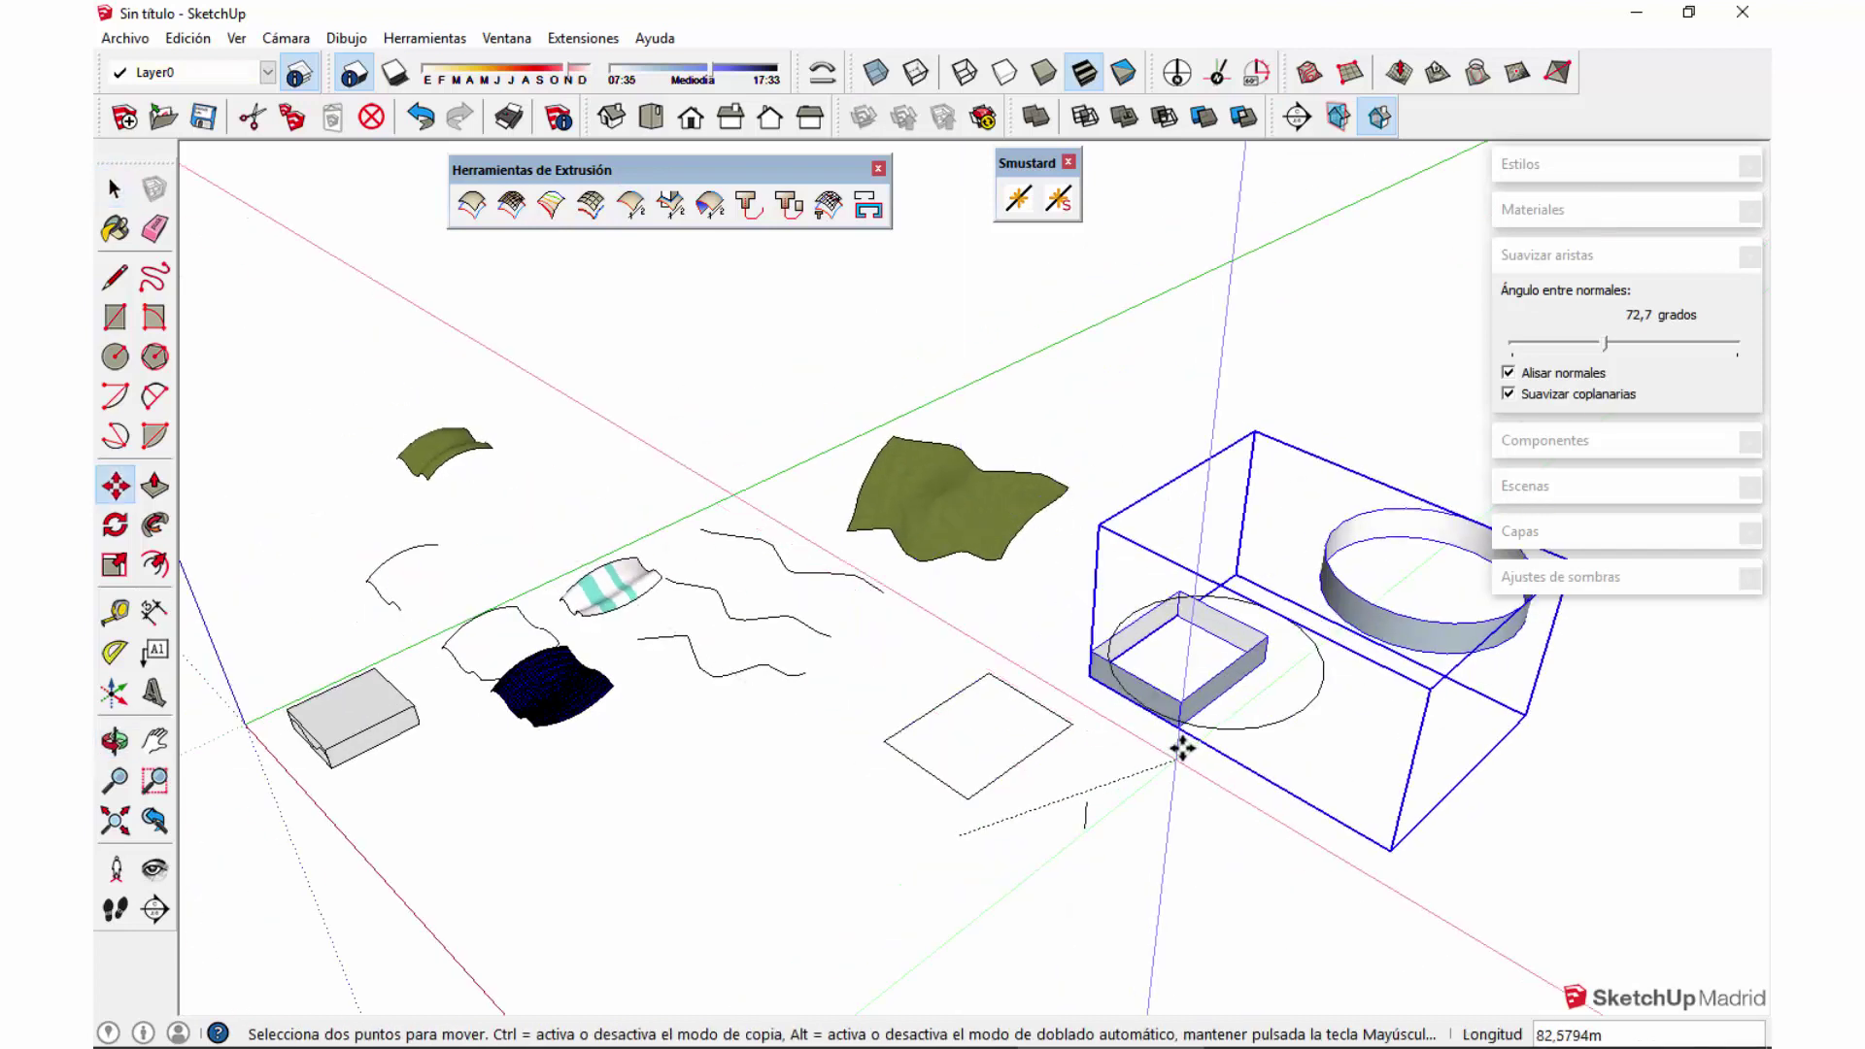
pyautogui.click(1195, 512)
pyautogui.press('space')
# Step: Open the striped surface group for editing, select its whole mesh and set the edge-smoothing angle to 0 degrees
pyautogui.moveTo(1122, 576); pyautogui.dragTo(993, 715, button='middle')
pyautogui.moveTo(1383, 725); pyautogui.dragTo(1022, 661, button='middle')
pyautogui.scroll(3, 806, 524)
pyautogui.moveTo(701, 456); pyautogui.dragTo(646, 631, button='middle')
pyautogui.scroll(5, 631, 657)
pyautogui.click(631, 658)
pyautogui.doubleClick(631, 657)
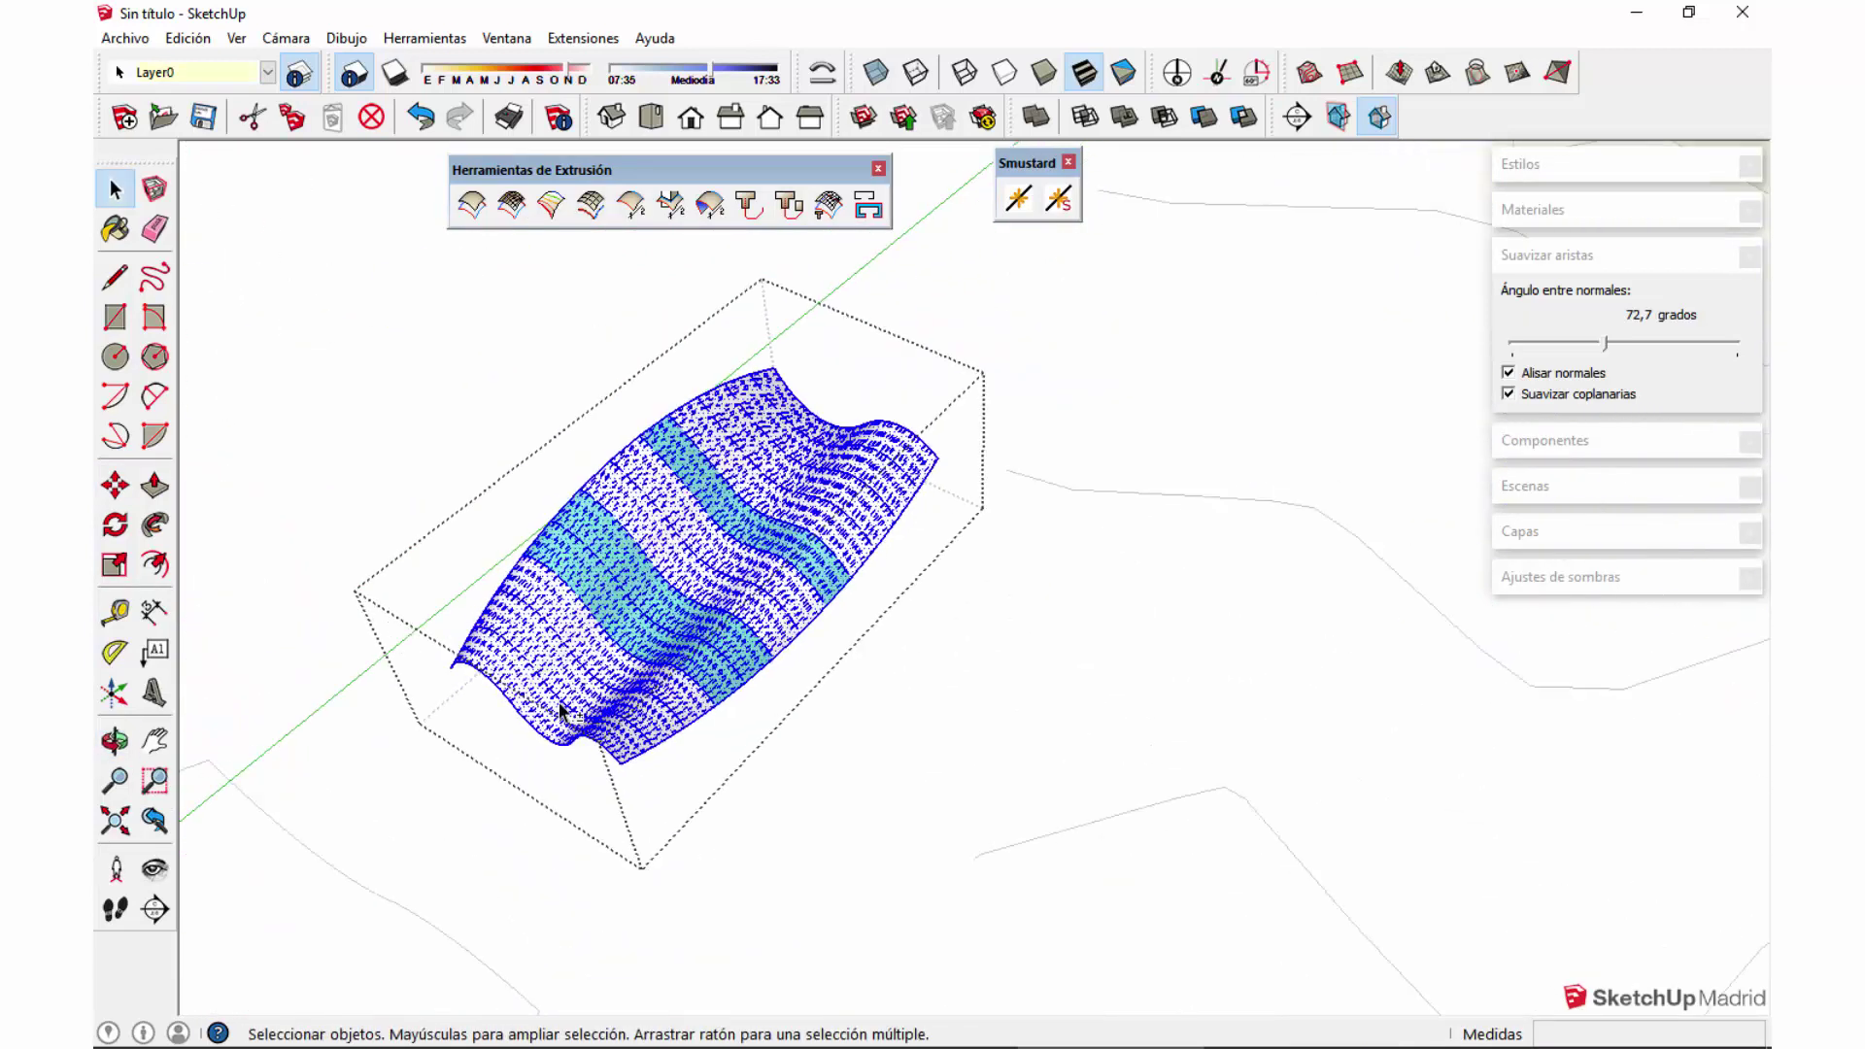
pyautogui.scroll(5, 559, 707)
pyautogui.moveTo(559, 707); pyautogui.dragTo(830, 658, button='middle')
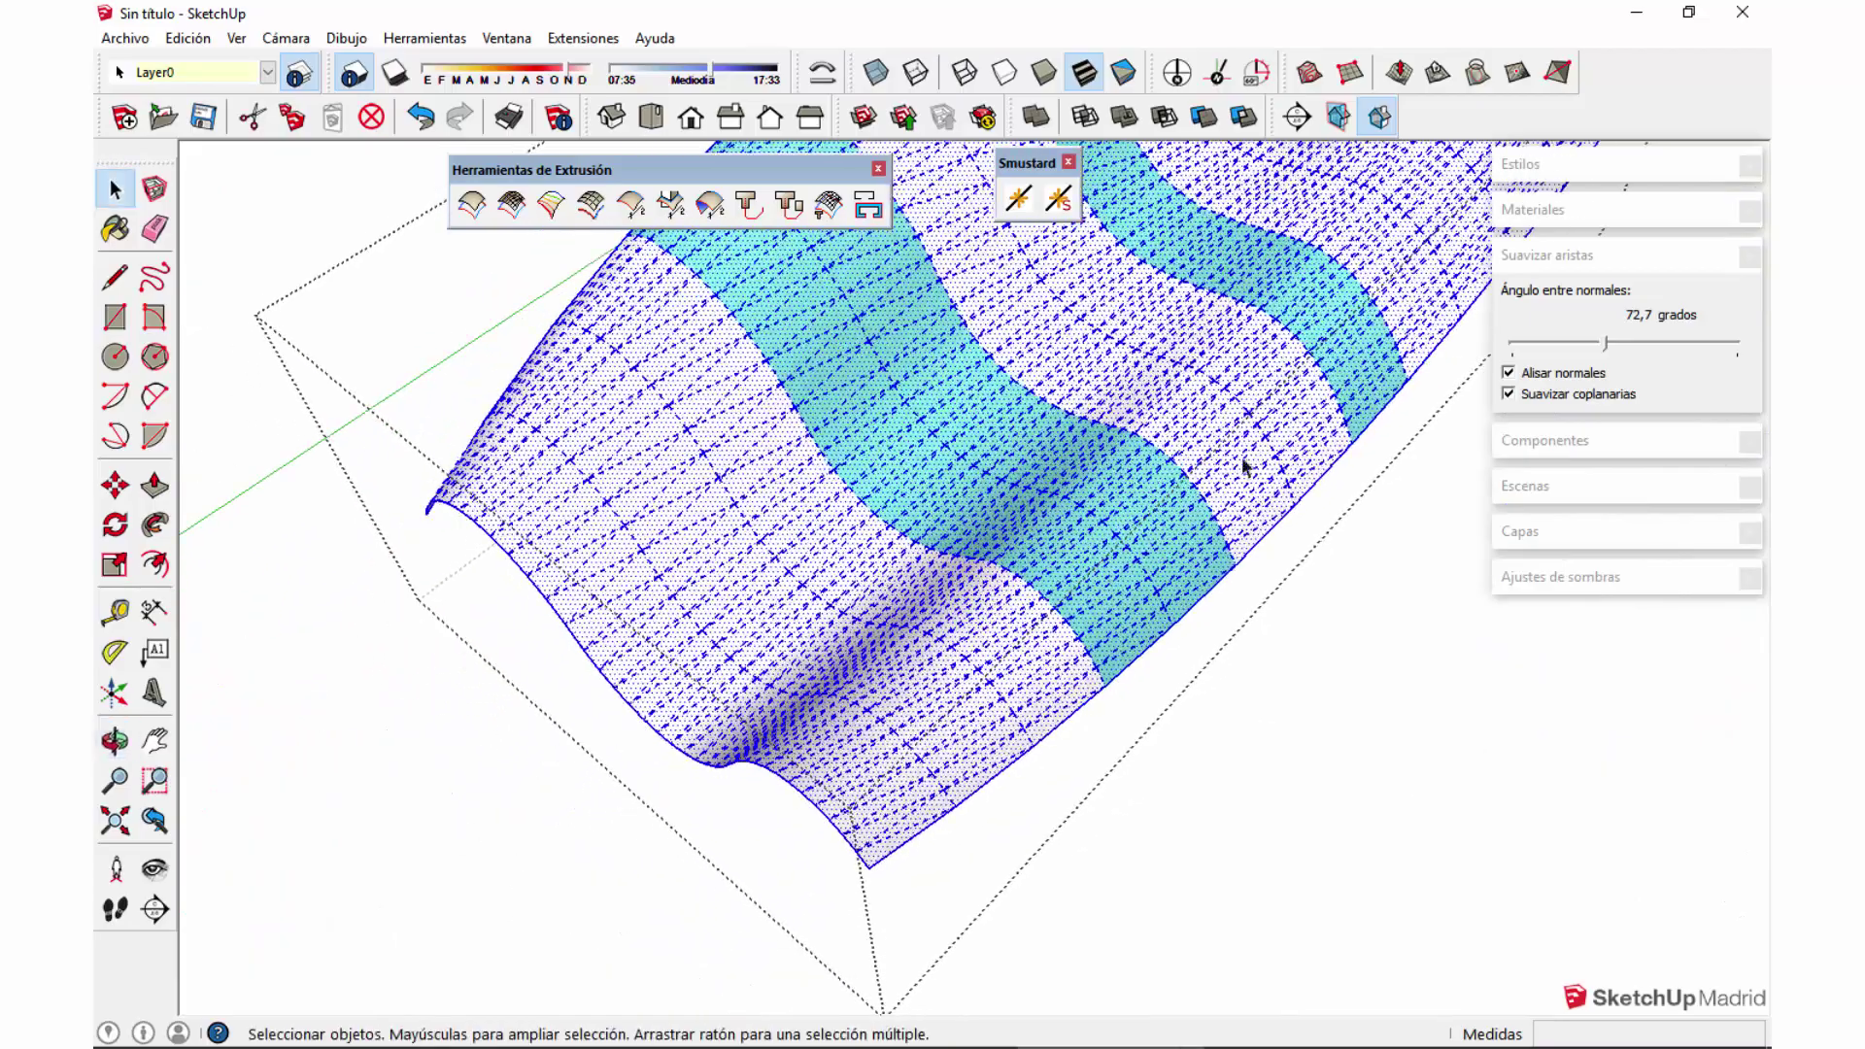
pyautogui.moveTo(1604, 343); pyautogui.dragTo(1511, 344)
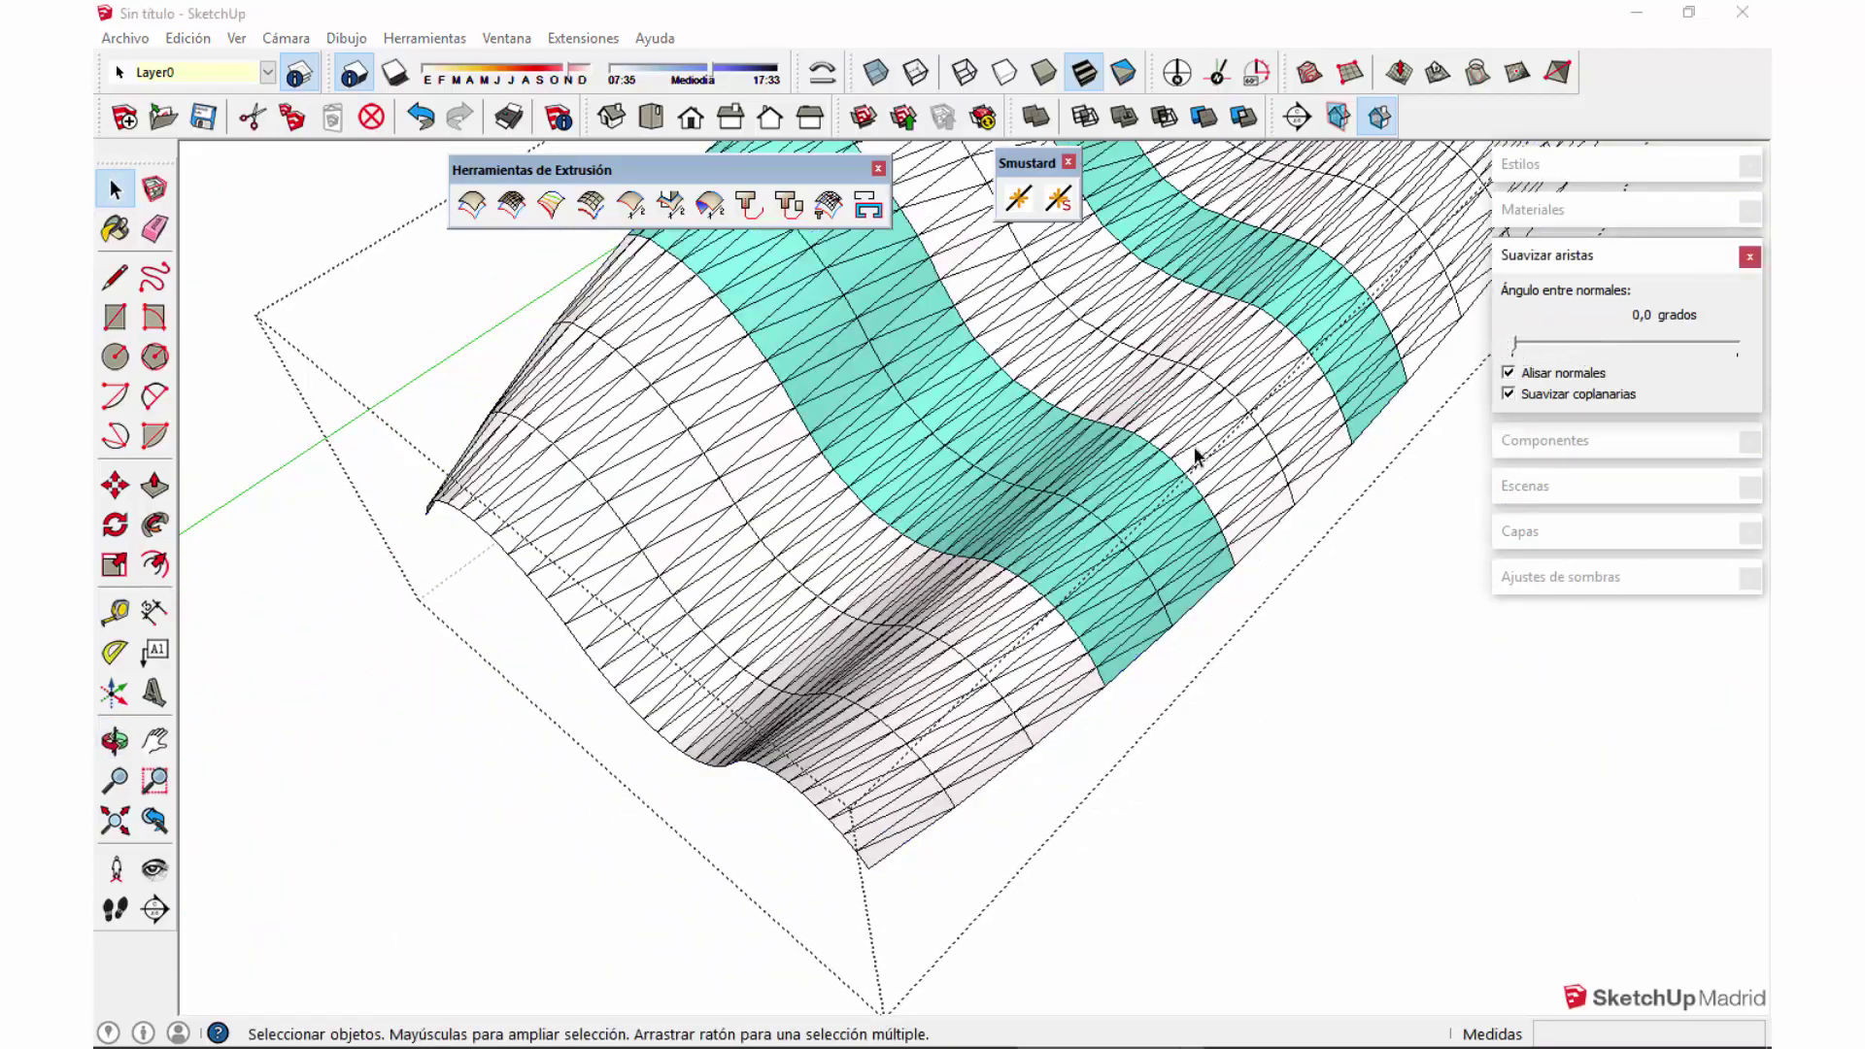
# Step: Select the first two mesh strips at the end of the striped surface and restrict the selection to edges only
pyautogui.moveTo(1200, 456); pyautogui.dragTo(565, 572, button='middle')
pyautogui.scroll(-5, 566, 571)
pyautogui.click(837, 549)
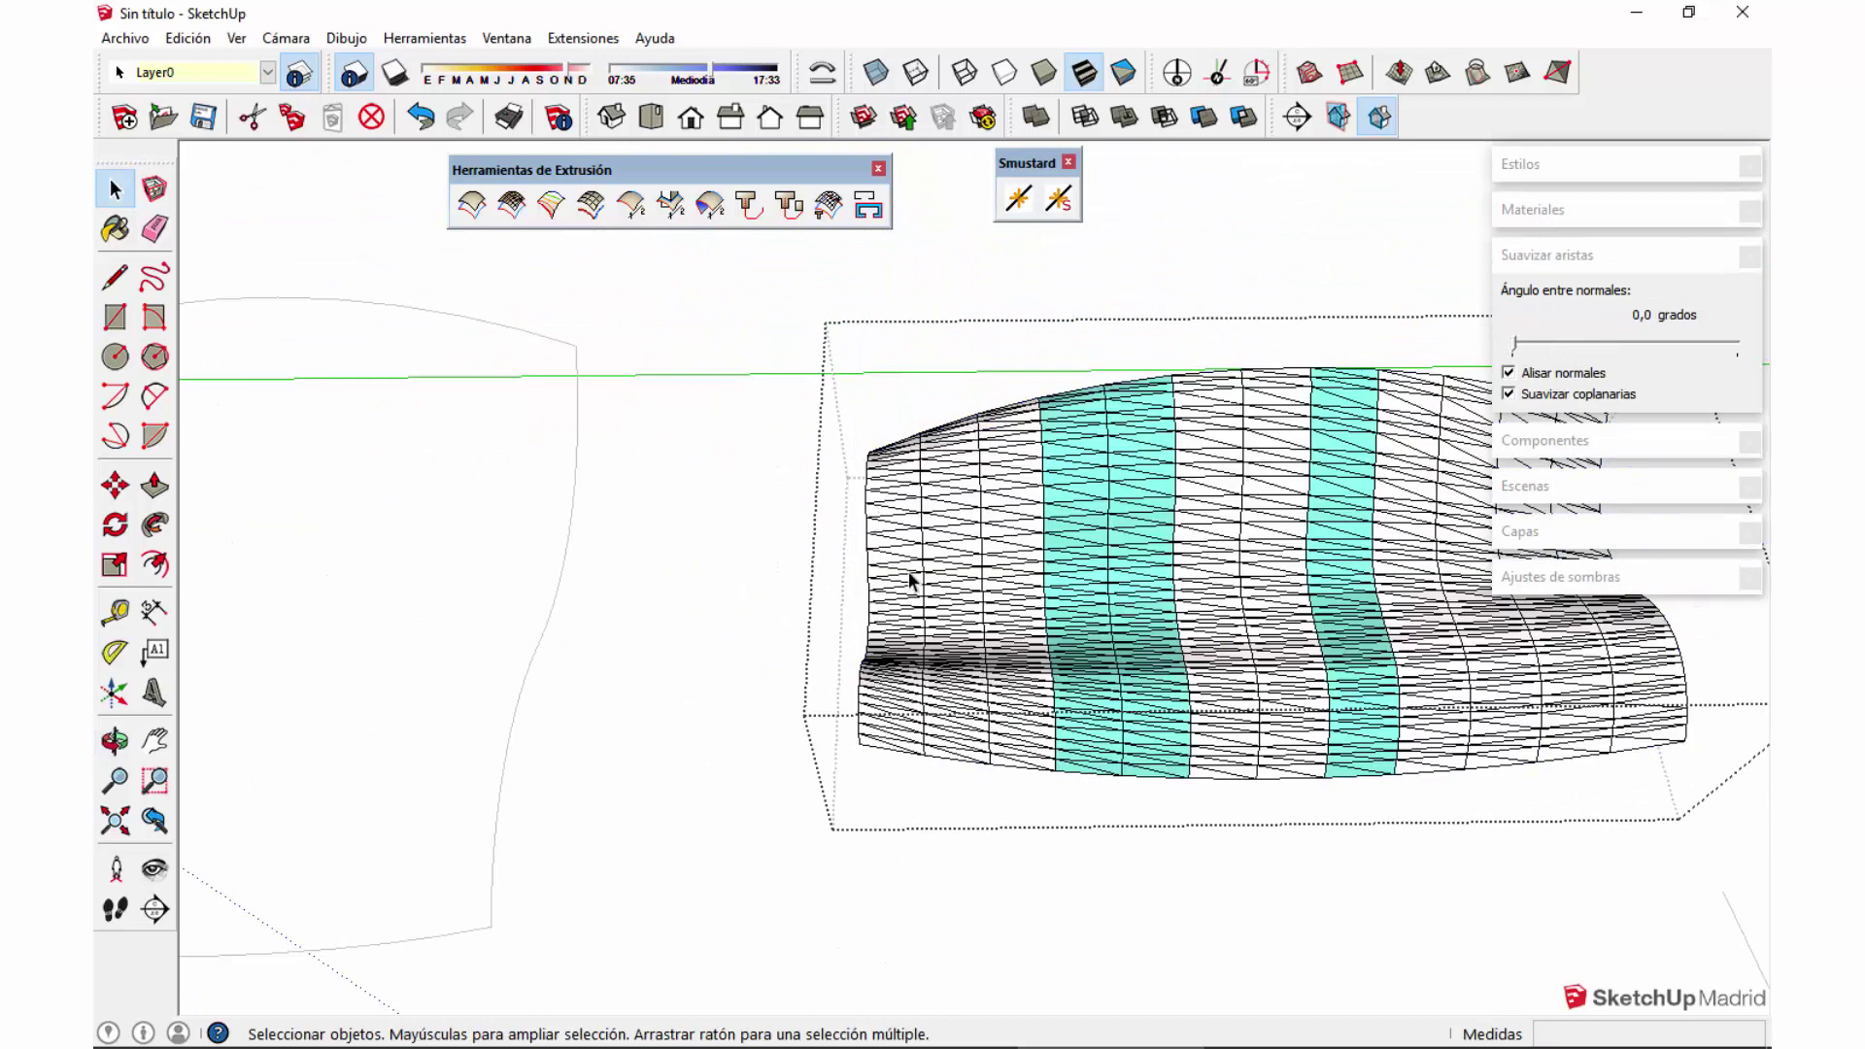
pyautogui.scroll(2, 884, 515)
pyautogui.moveTo(896, 406); pyautogui.dragTo(1019, 806)
pyautogui.moveTo(1019, 806); pyautogui.dragTo(960, 629, button='middle')
pyautogui.rightClick(960, 577)
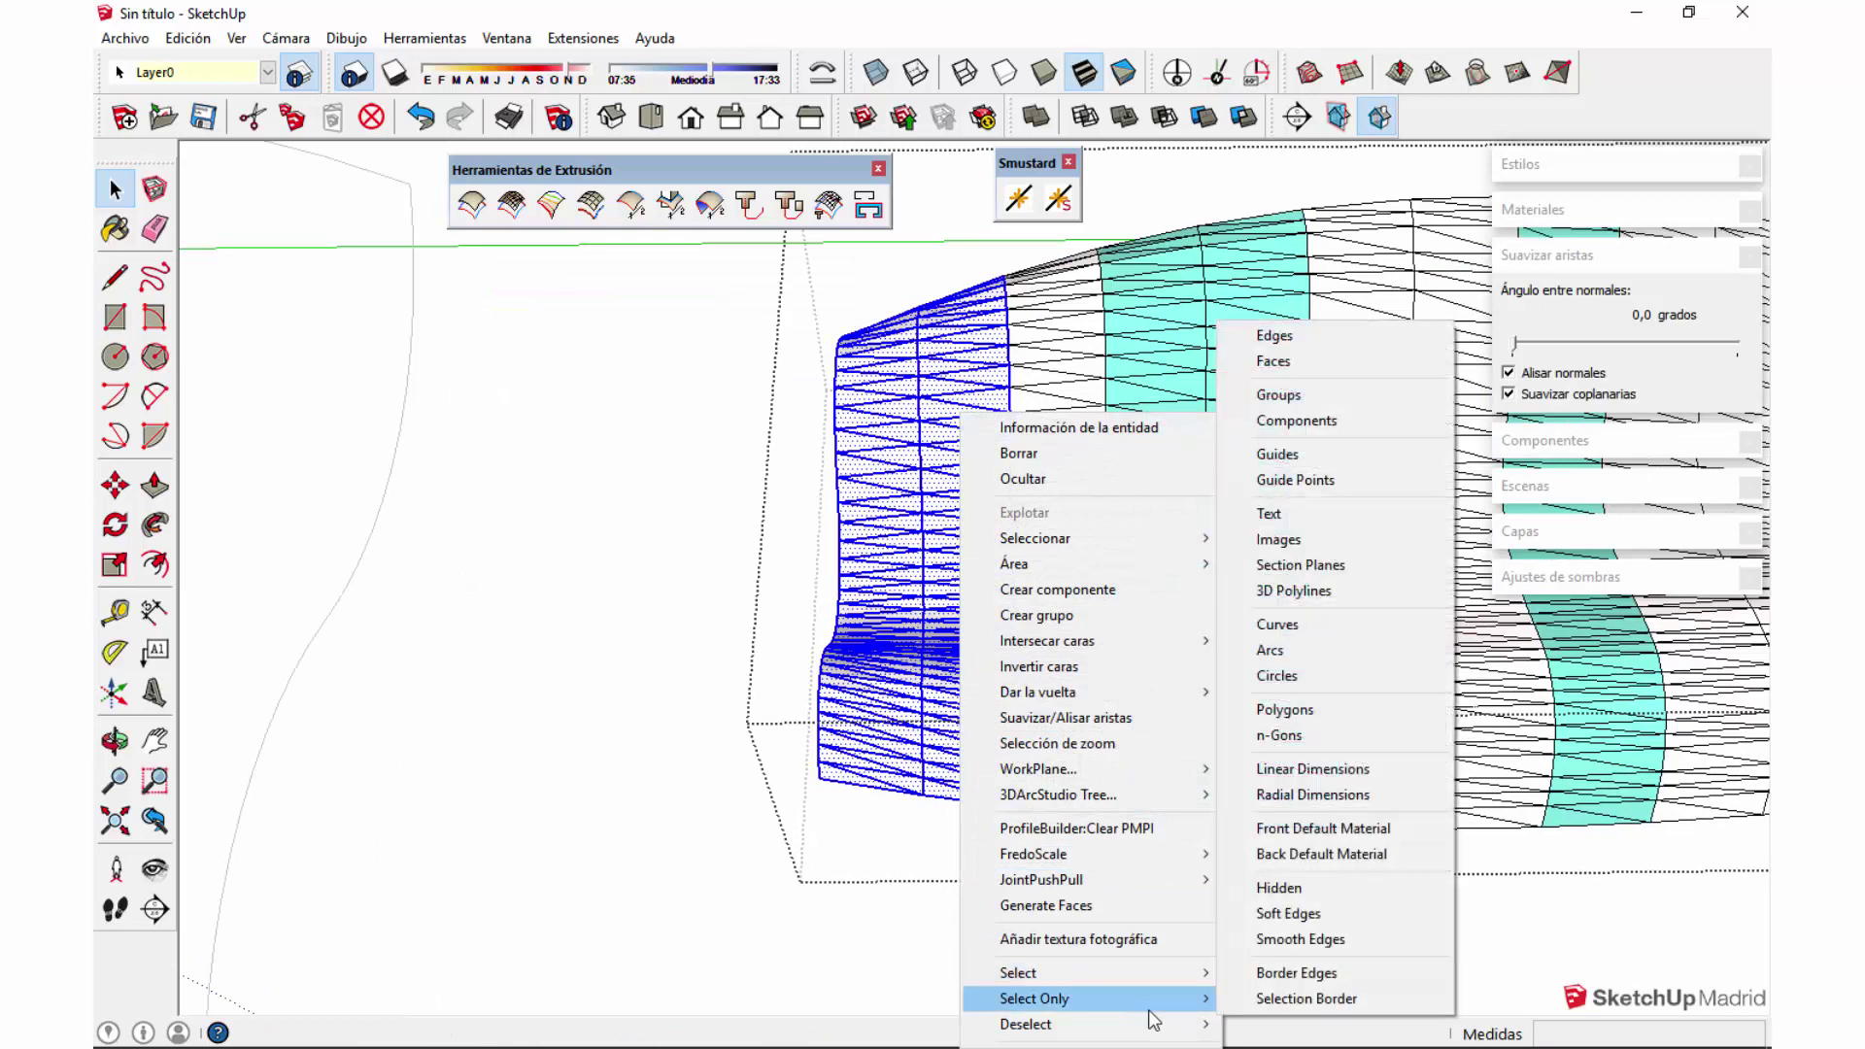
pyautogui.moveTo(1110, 998)
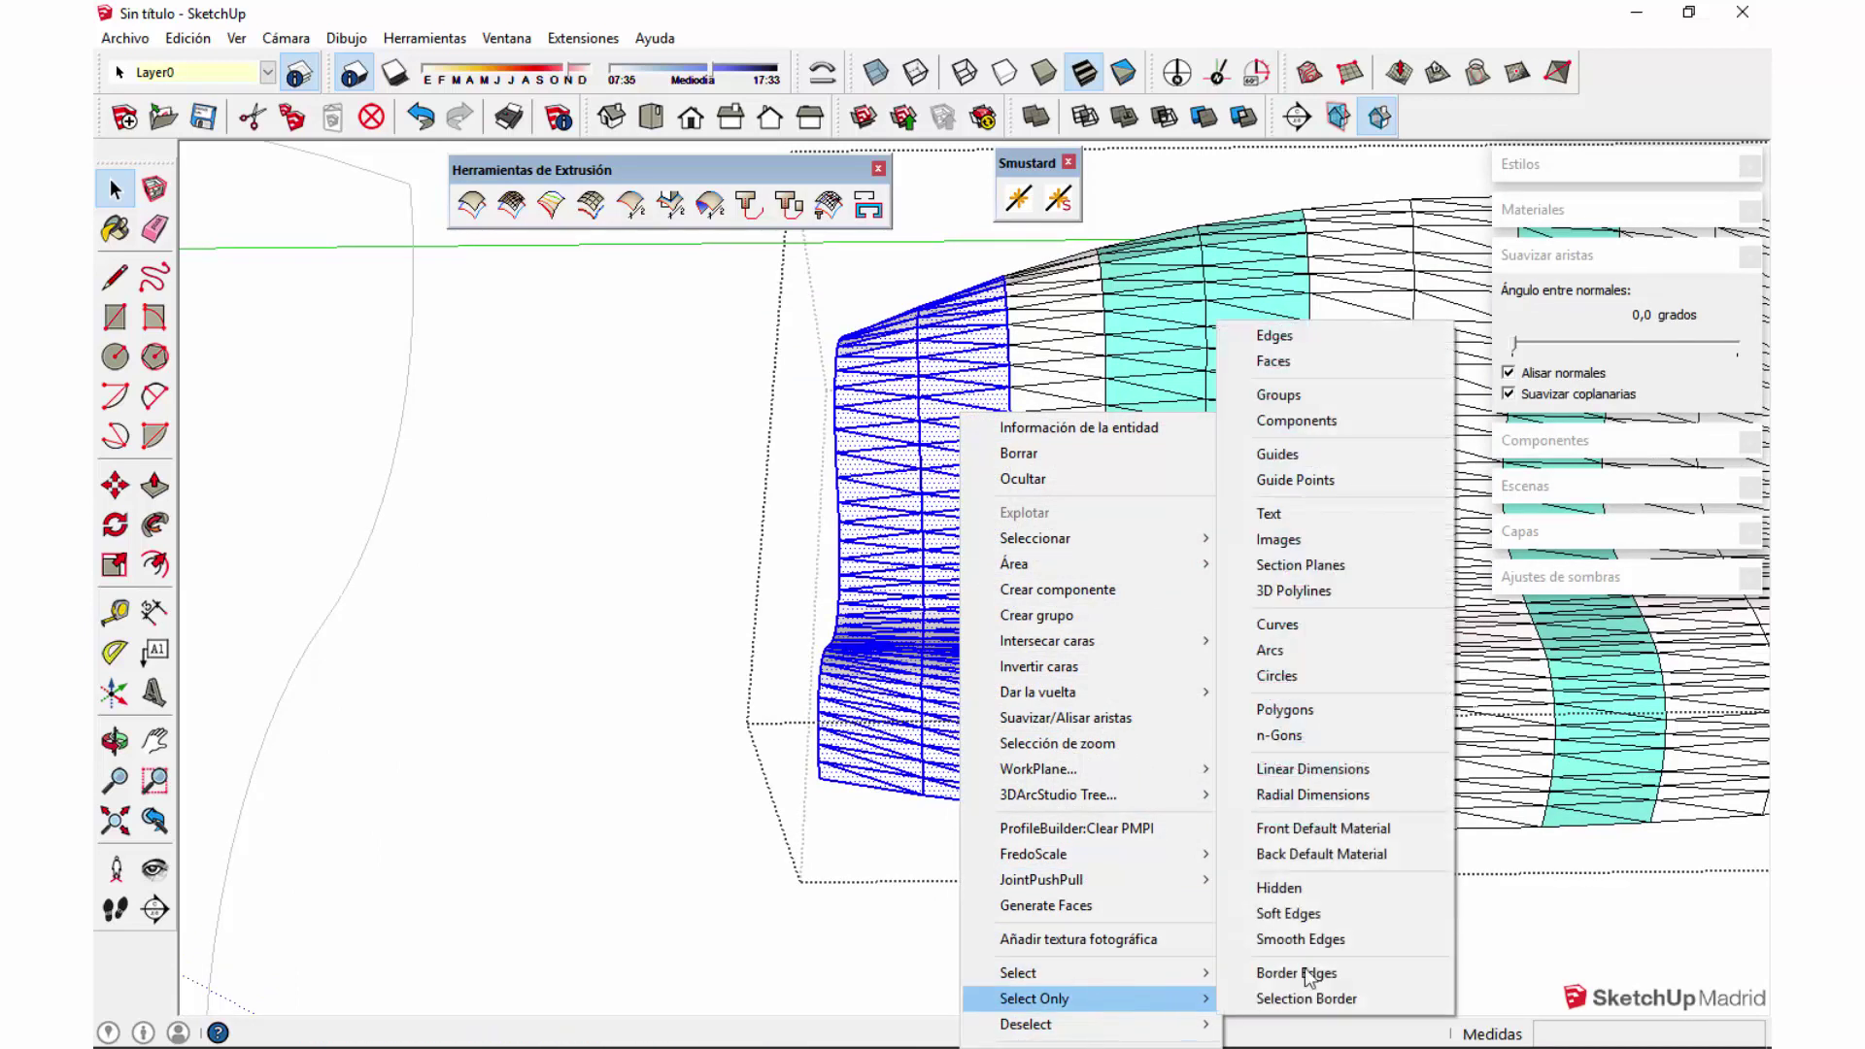
pyautogui.click(1314, 336)
# Step: Copy the selected mesh edges about 12.5 m along the green axis, clear of the striped surface
pyautogui.moveTo(855, 505); pyautogui.dragTo(839, 597, button='middle')
pyautogui.press('m')
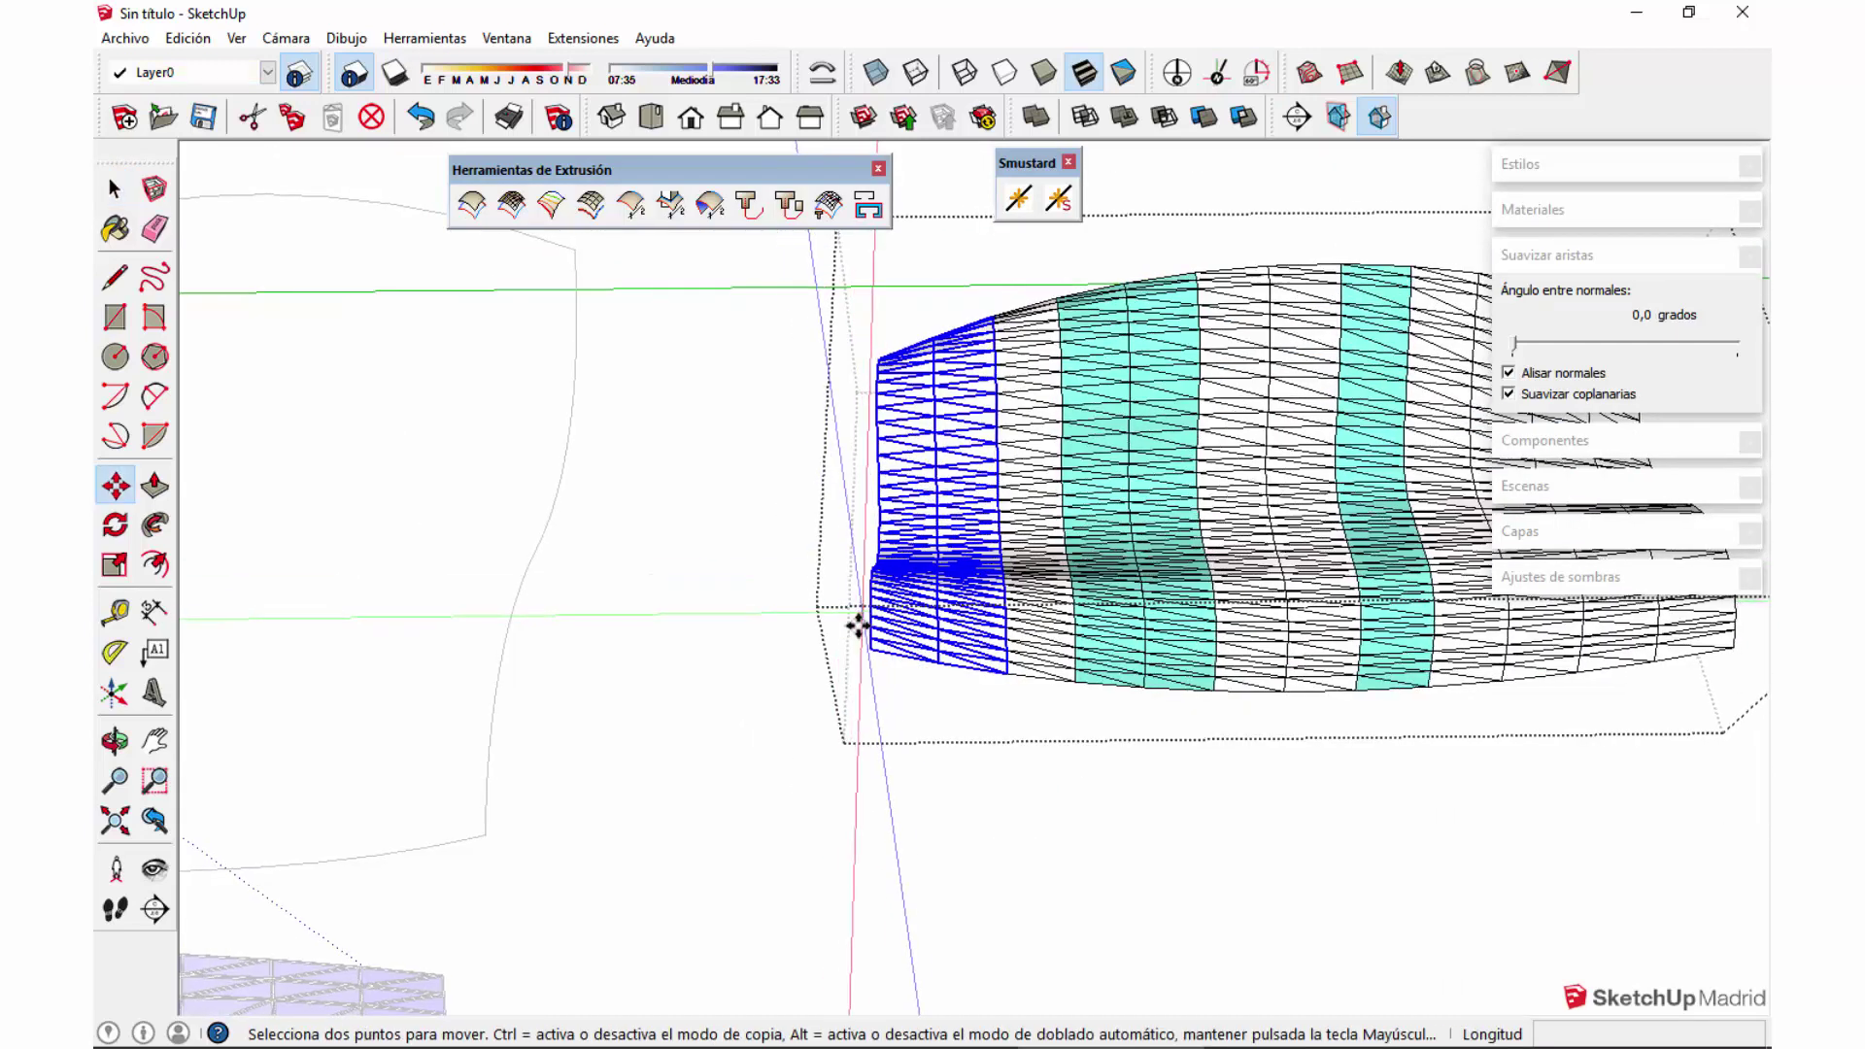
pyautogui.click(929, 749)
pyautogui.press('ctrl')
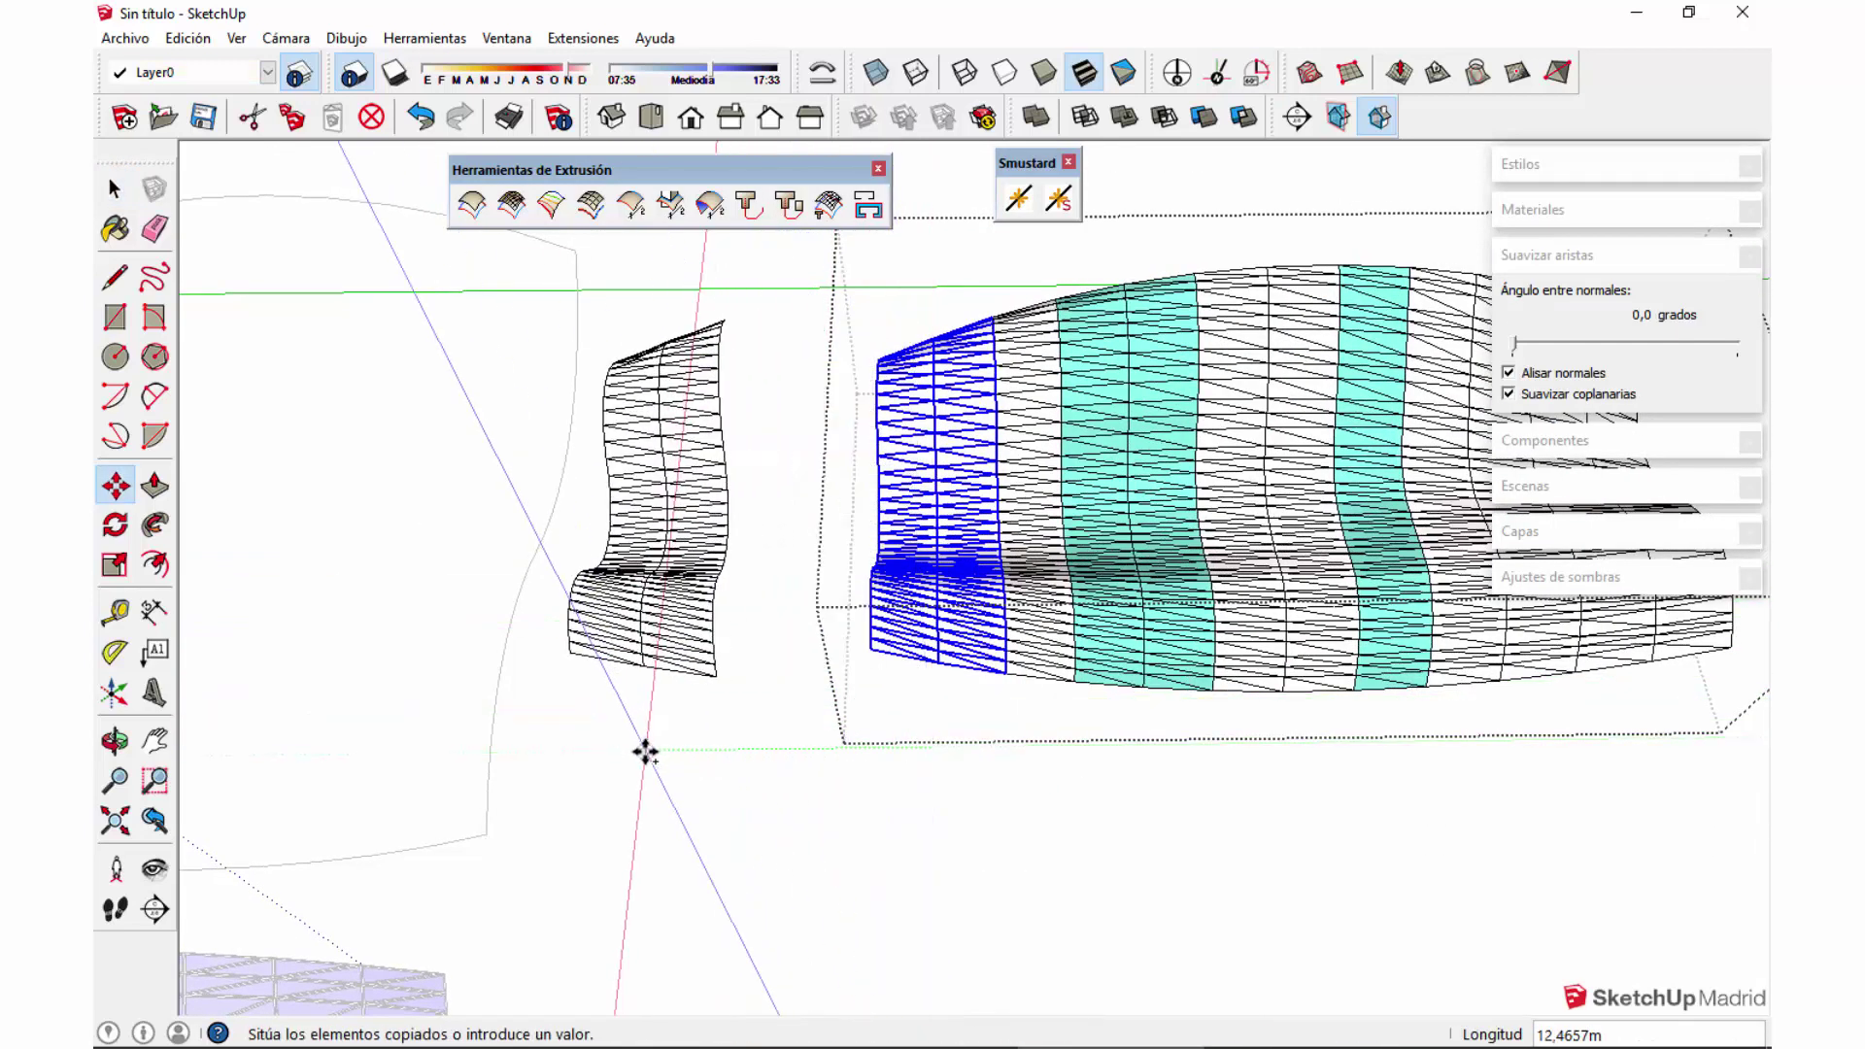
pyautogui.click(645, 743)
pyautogui.press('space')
pyautogui.scroll(3, 621, 629)
pyautogui.moveTo(622, 630); pyautogui.dragTo(869, 557, button='middle')
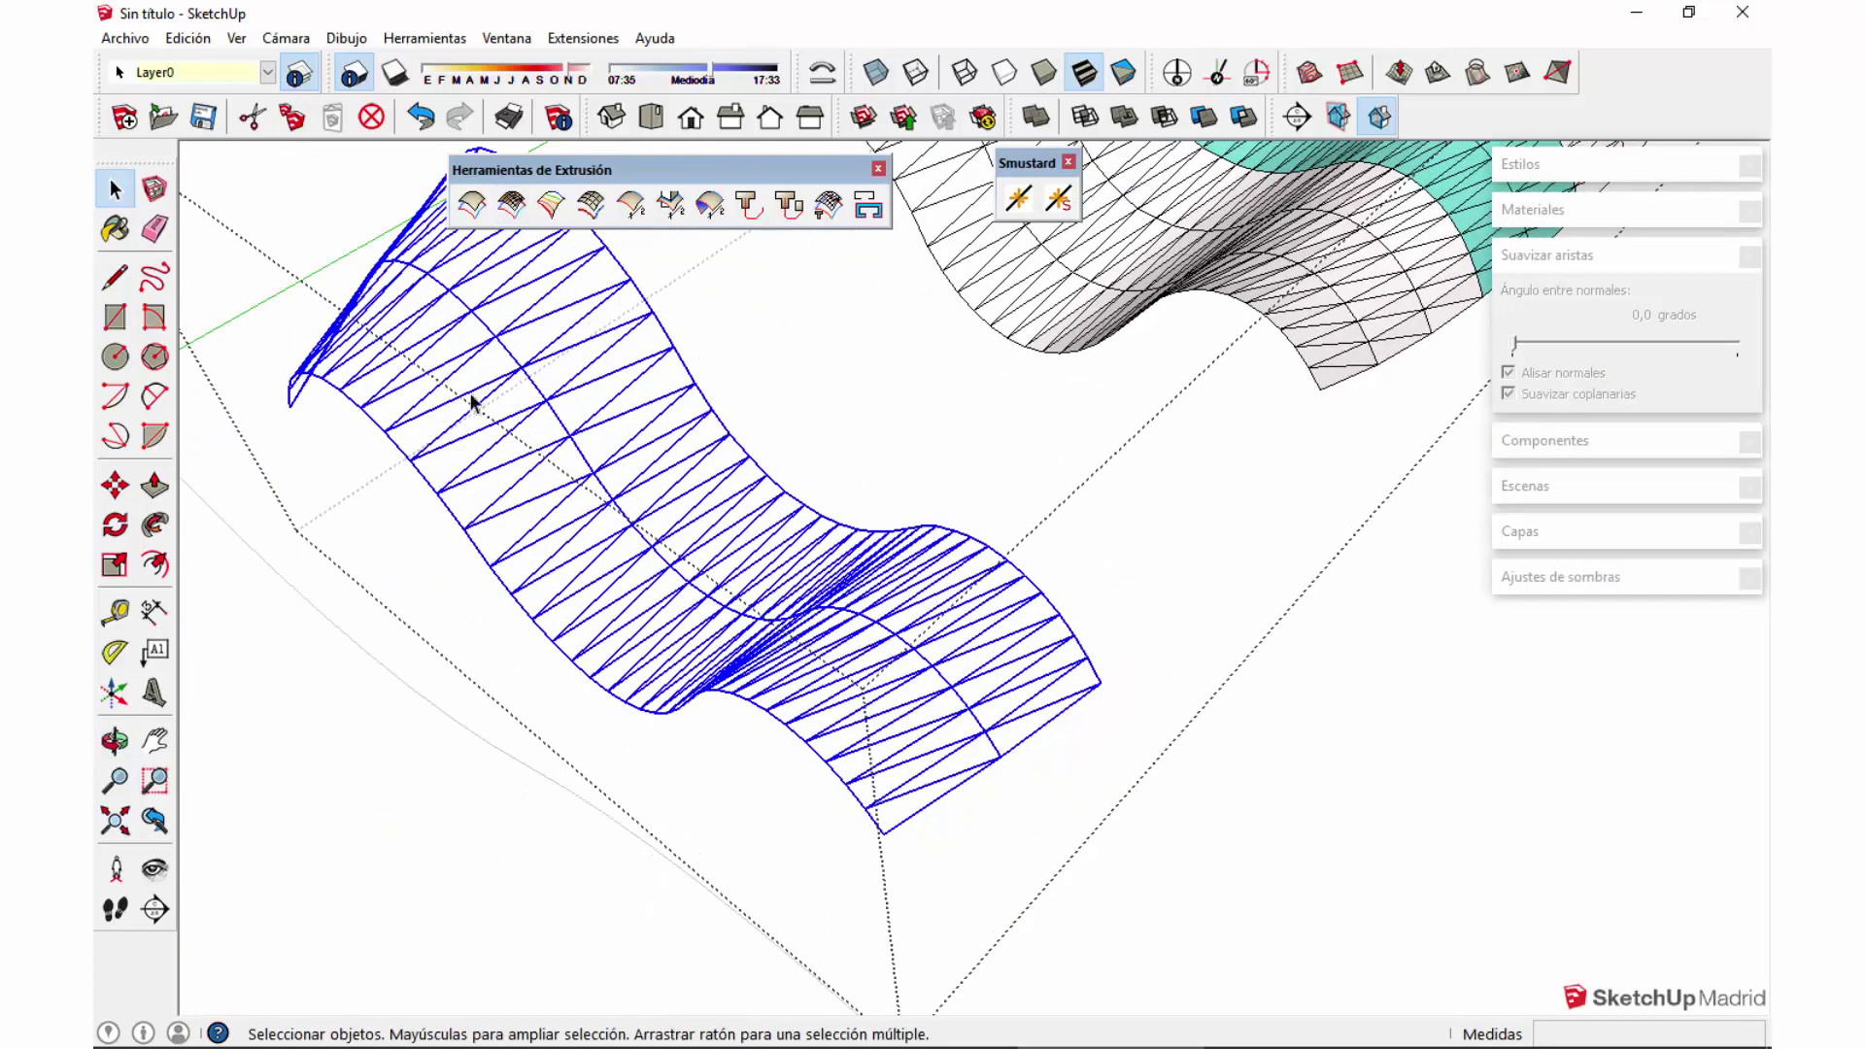
# Step: Extrude the copied edges vertically by vector about 1.45 m, without inverting the faces or exploding the group, and leave group editing
pyautogui.click(631, 206)
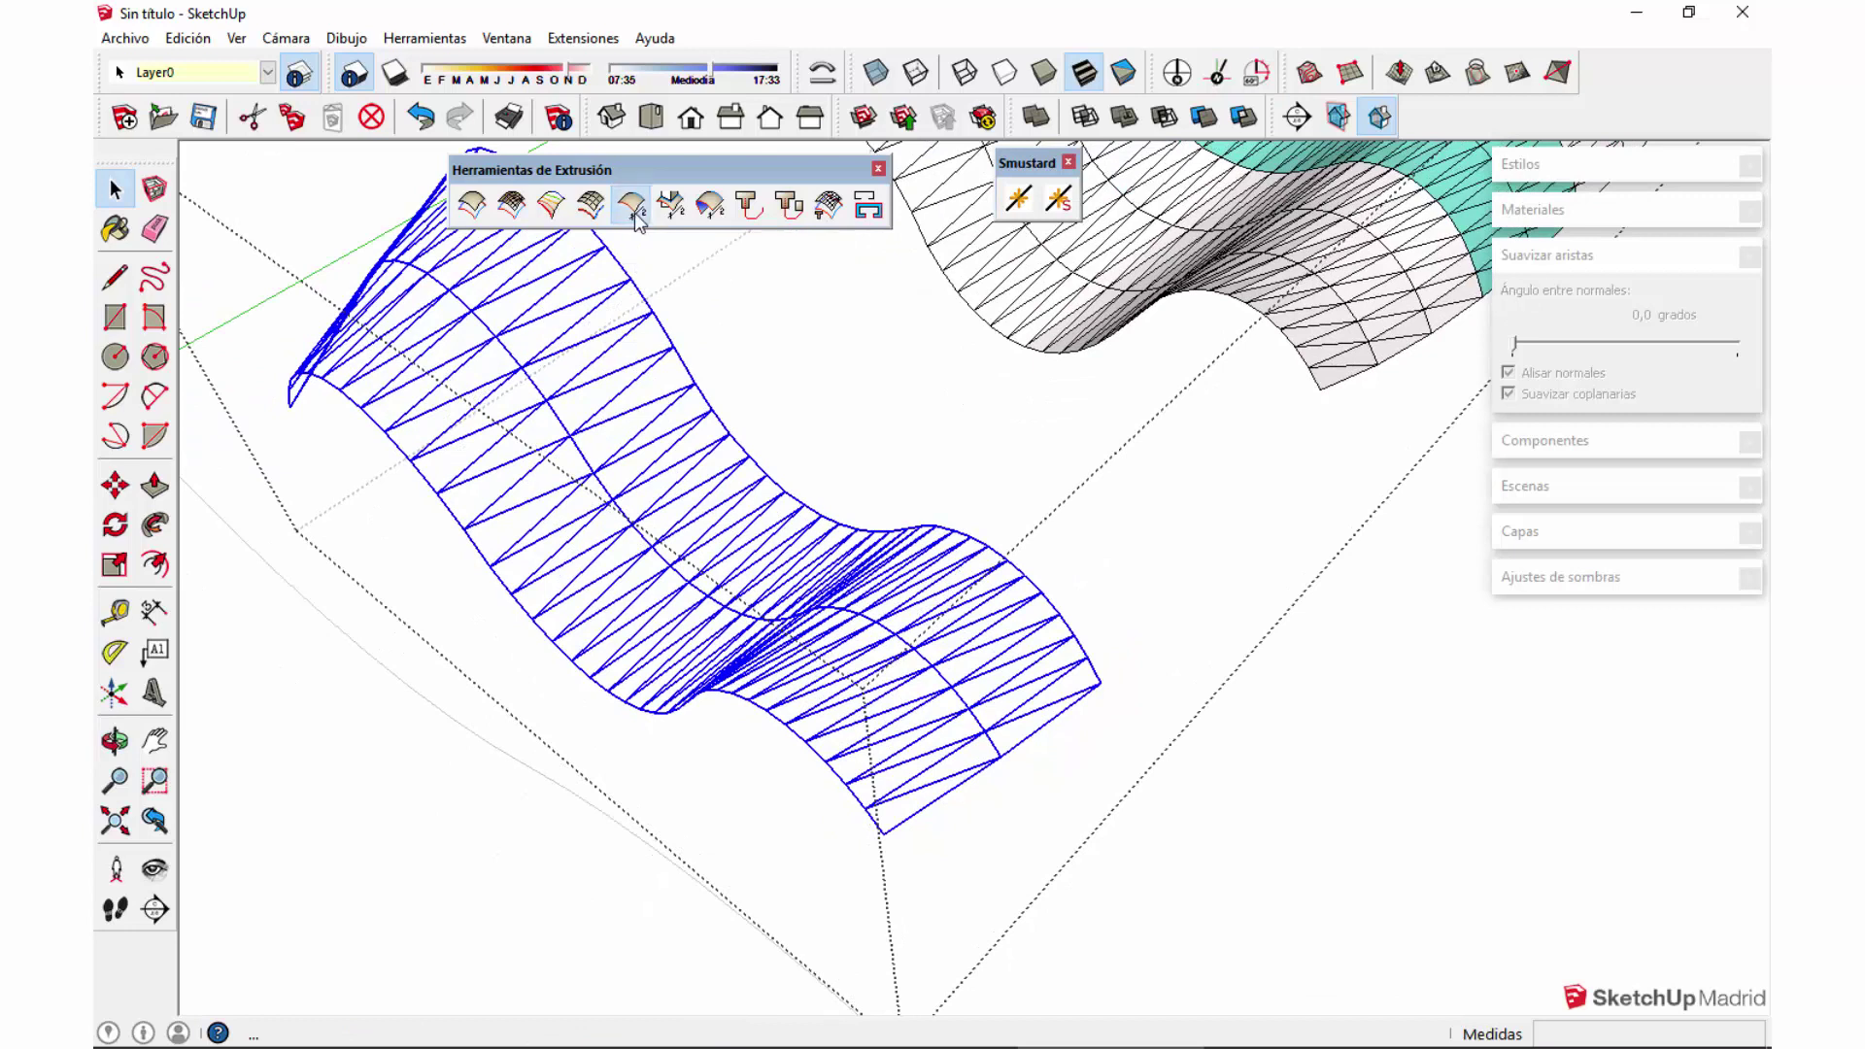
pyautogui.click(1105, 686)
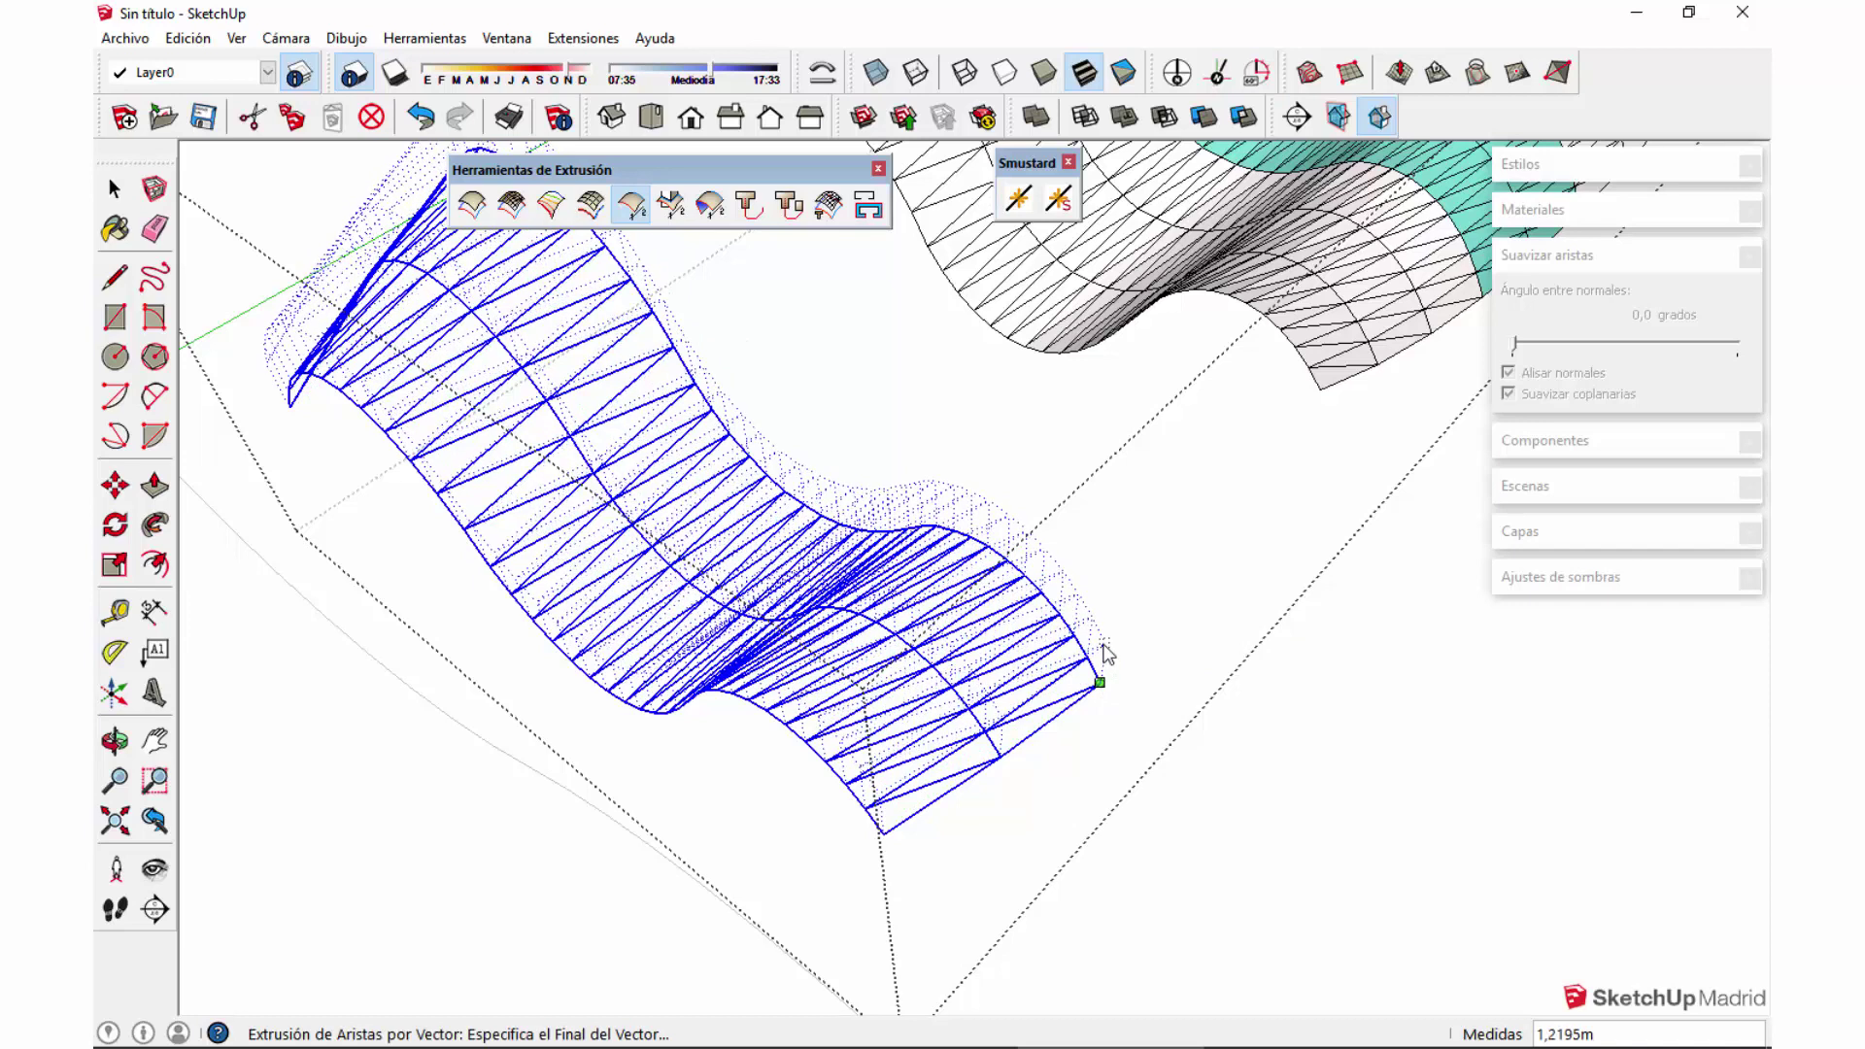
pyautogui.click(1100, 658)
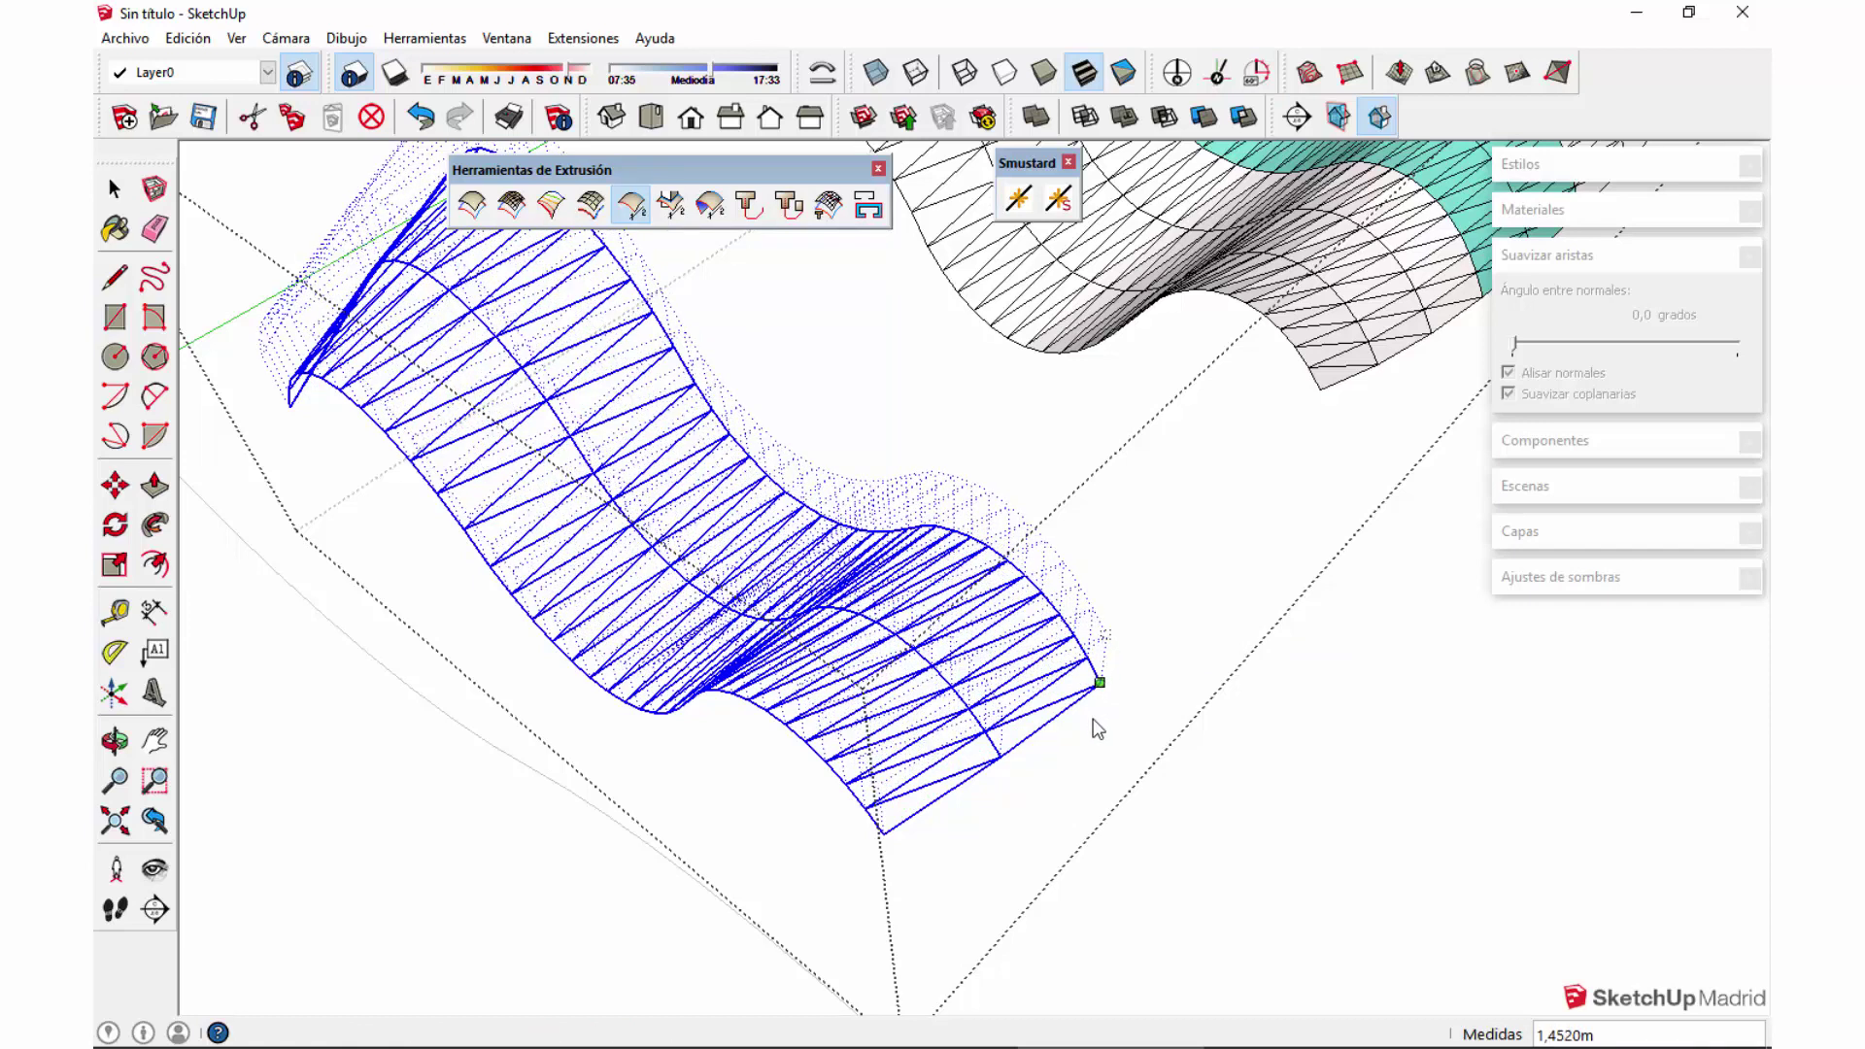
pyautogui.moveTo(1095, 721); pyautogui.dragTo(1206, 780, button='middle')
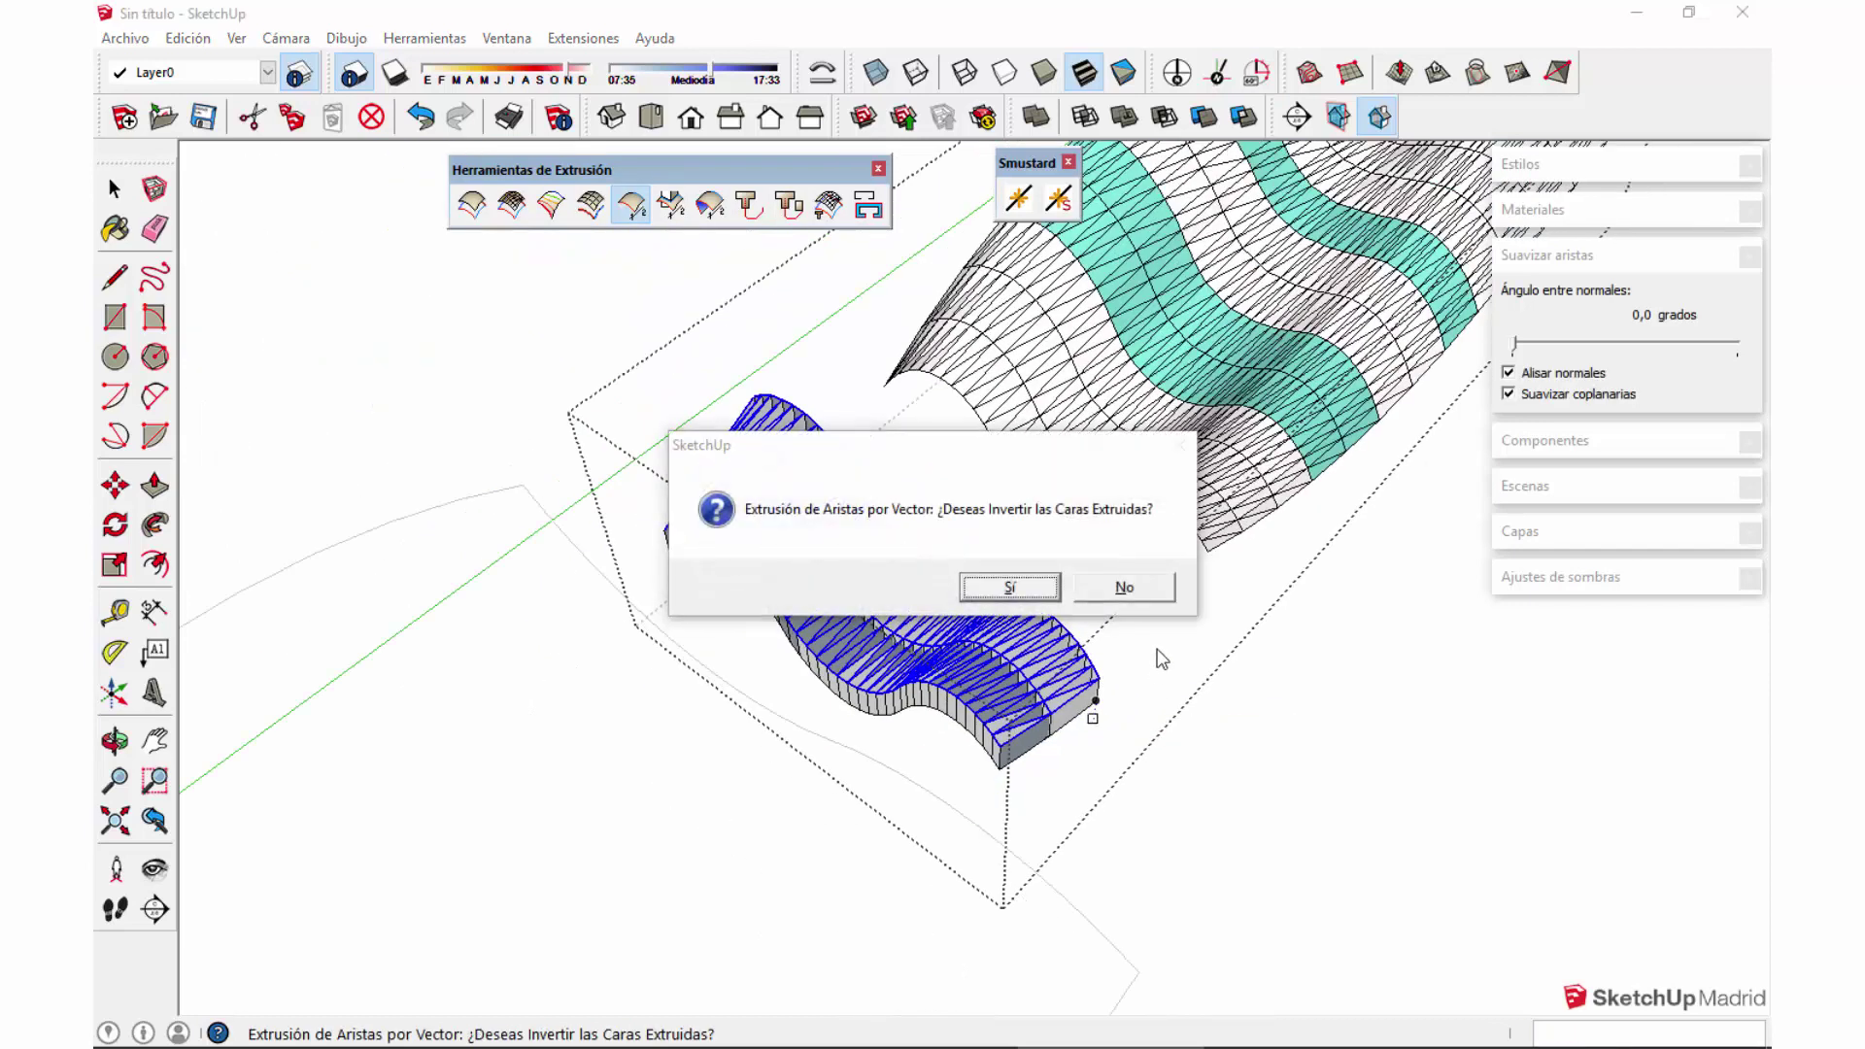
pyautogui.click(1103, 586)
pyautogui.click(1105, 591)
pyautogui.moveTo(1252, 770)
pyautogui.mouseDown(button='middle')
pyautogui.moveTo(952, 743)
pyautogui.moveTo(1353, 541)
pyautogui.moveTo(1512, 304)
pyautogui.moveTo(858, 242)
pyautogui.moveTo(664, 789)
pyautogui.moveTo(766, 719)
pyautogui.moveTo(1052, 816)
pyautogui.moveTo(1474, 574)
pyautogui.moveTo(1058, 622)
pyautogui.mouseUp(button='middle')
pyautogui.scroll(3, 928, 746)
pyautogui.scroll(-10, 1057, 621)
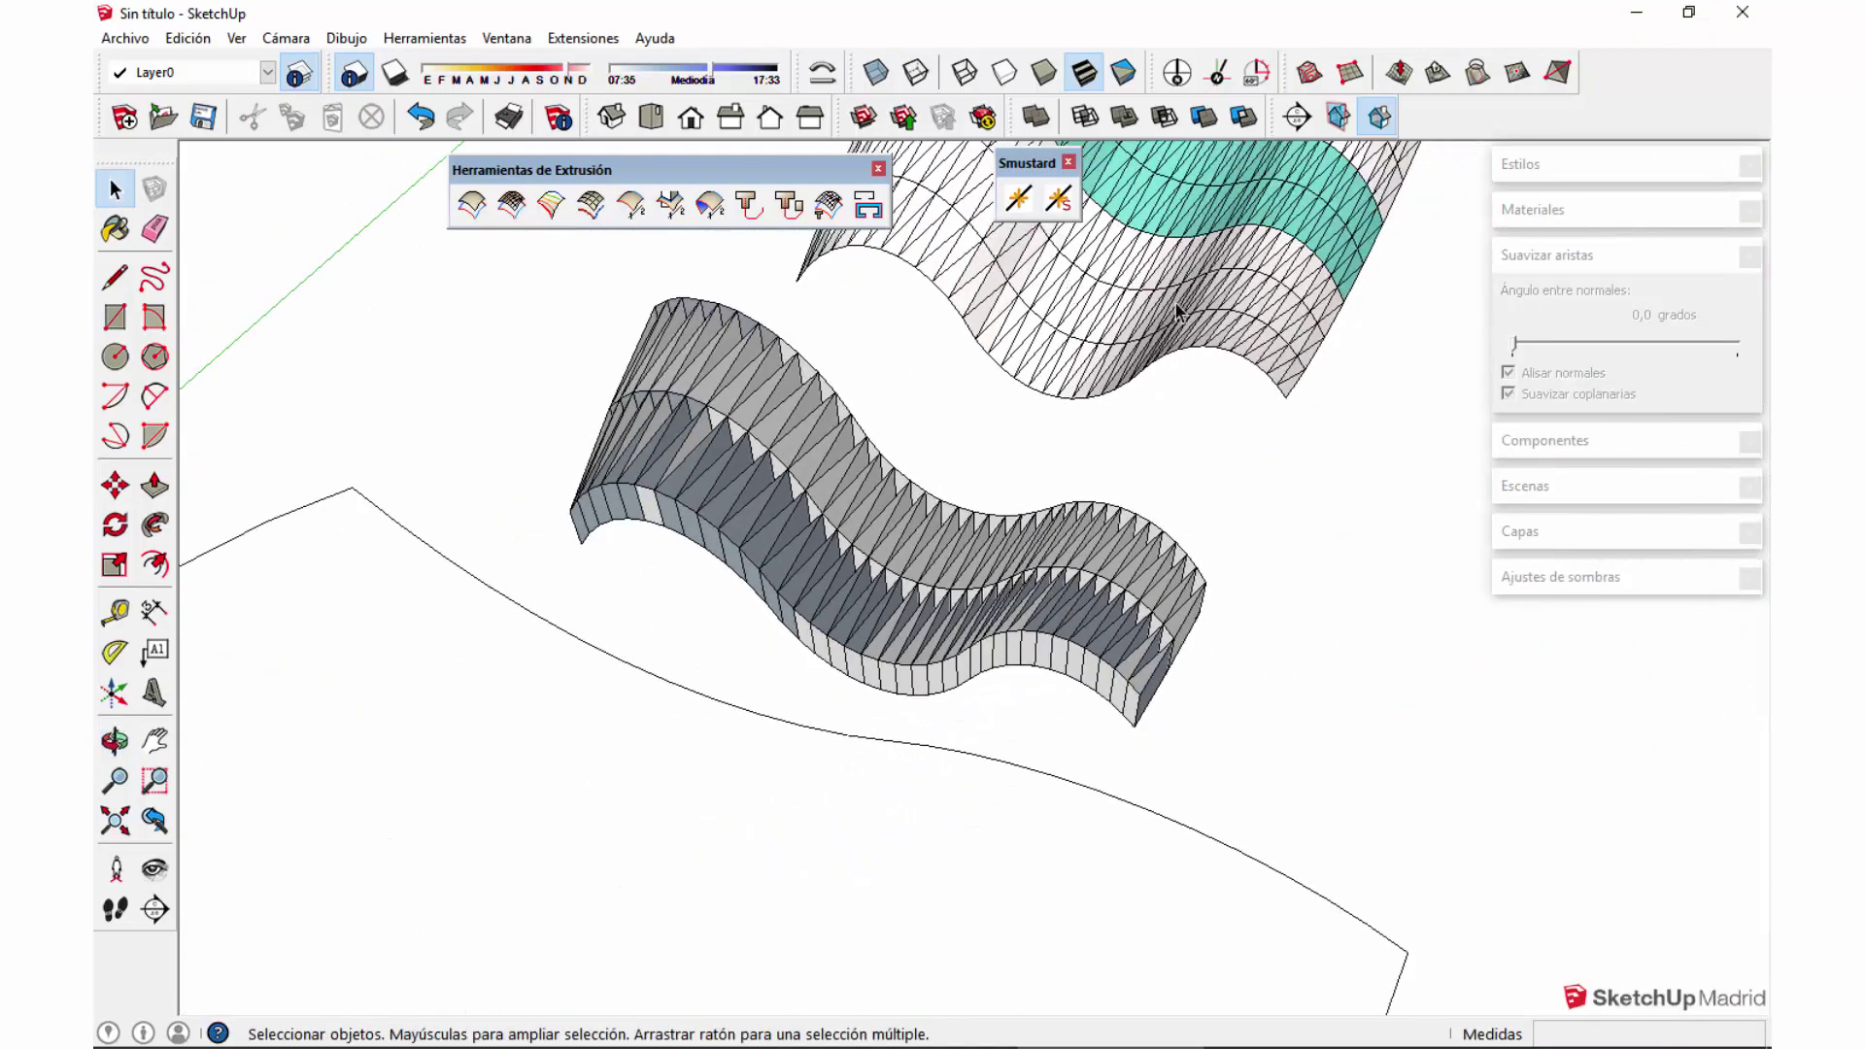
pyautogui.moveTo(1261, 643); pyautogui.dragTo(854, 556, button='middle')
pyautogui.moveTo(1275, 714); pyautogui.dragTo(1115, 649, button='middle')
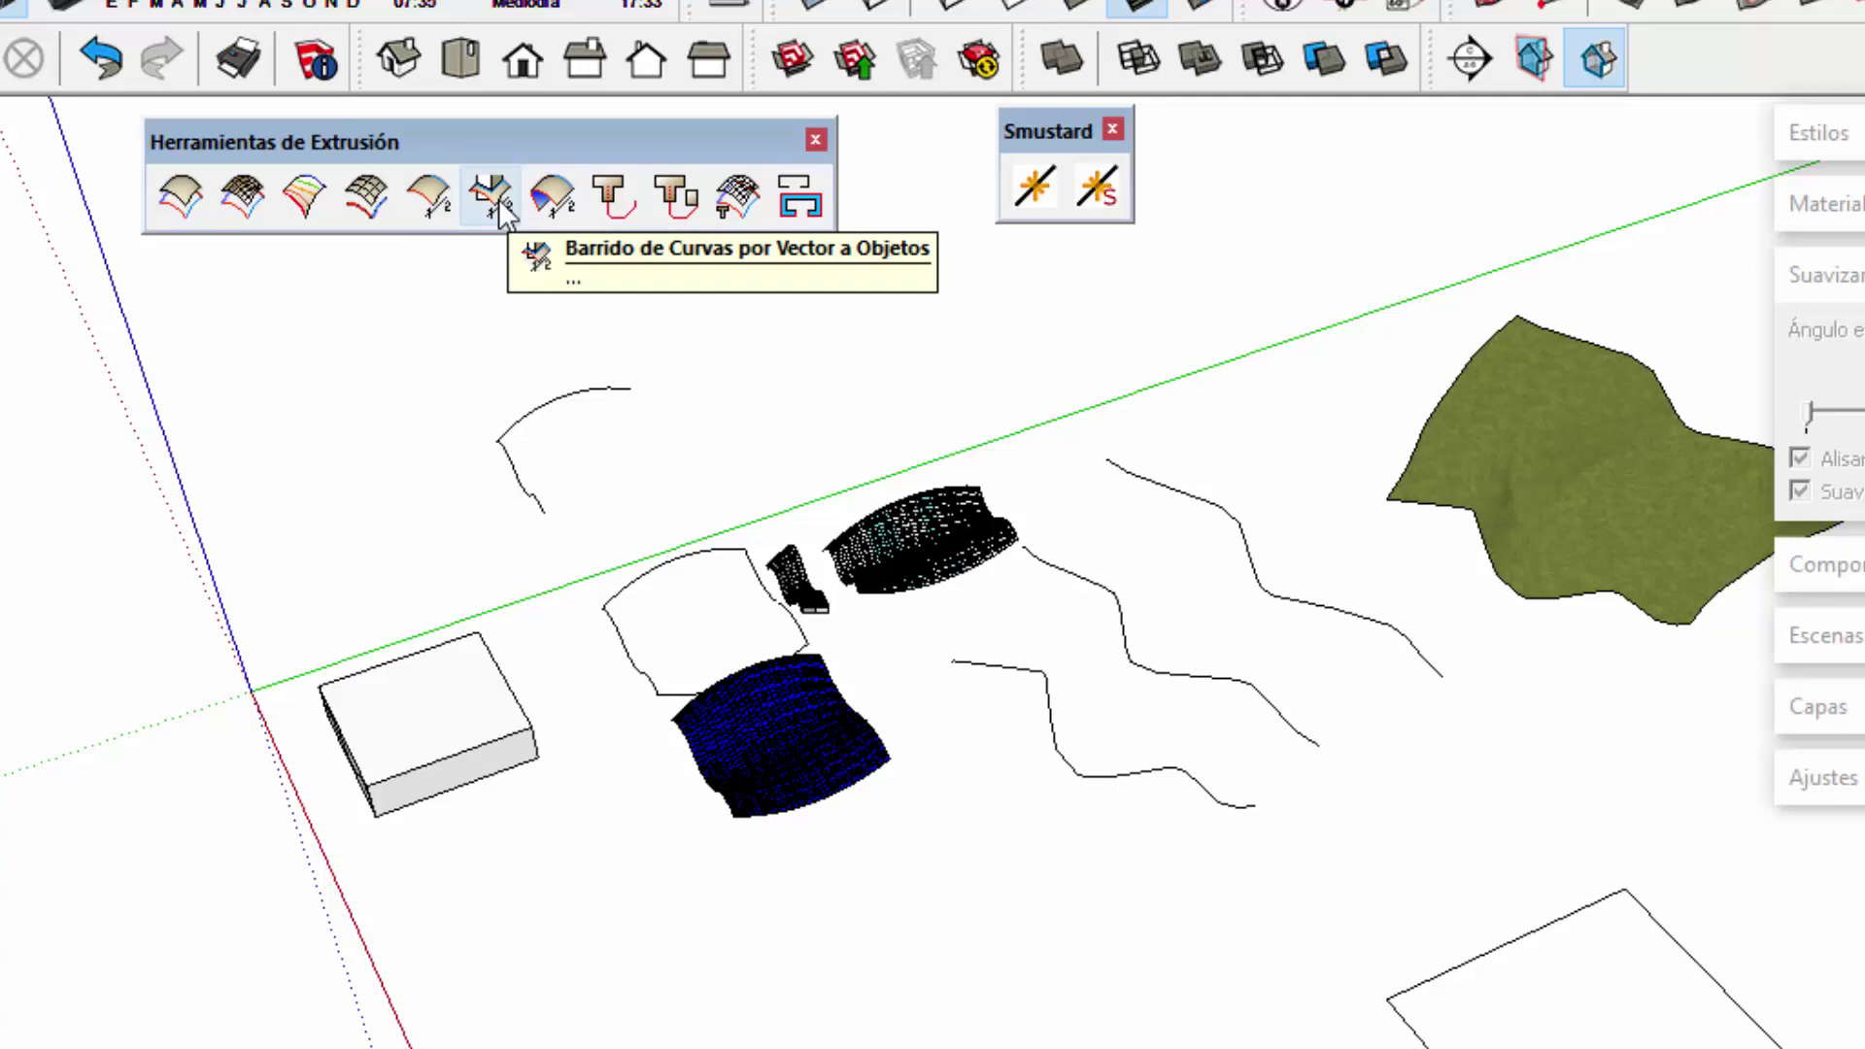
pyautogui.click(547, 204)
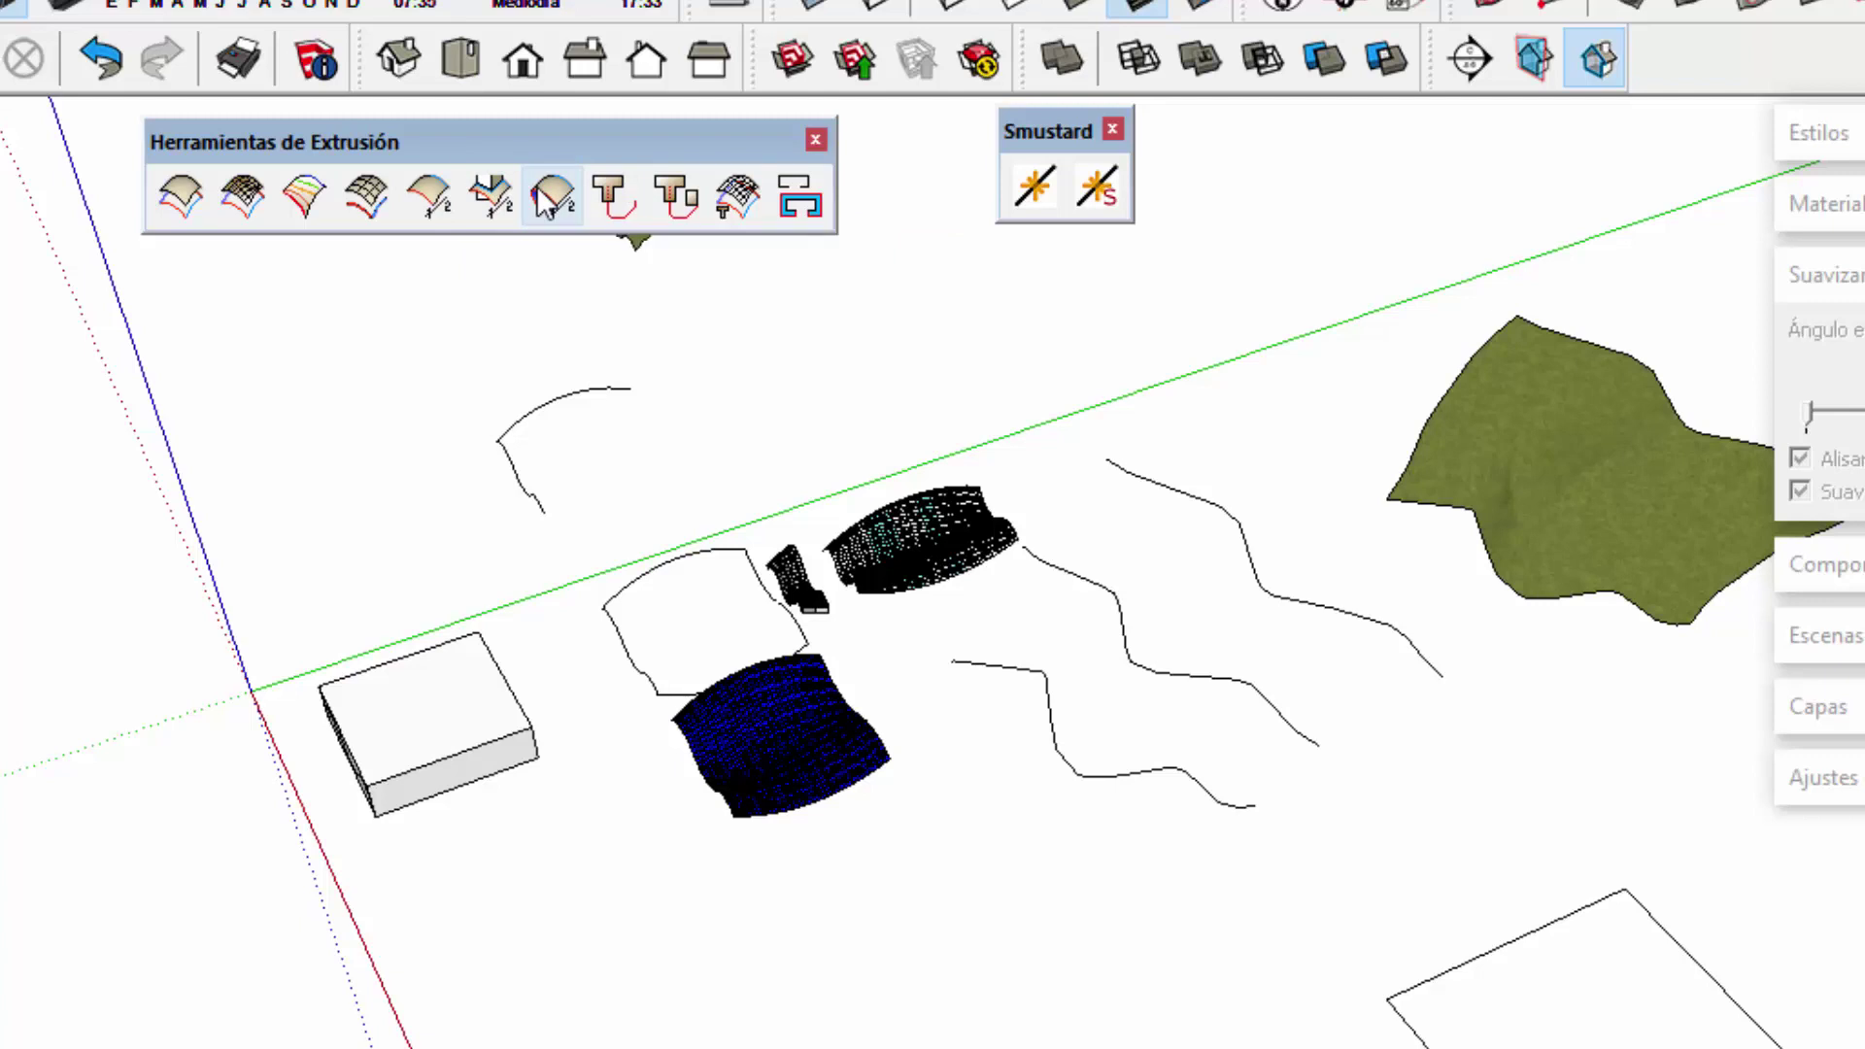
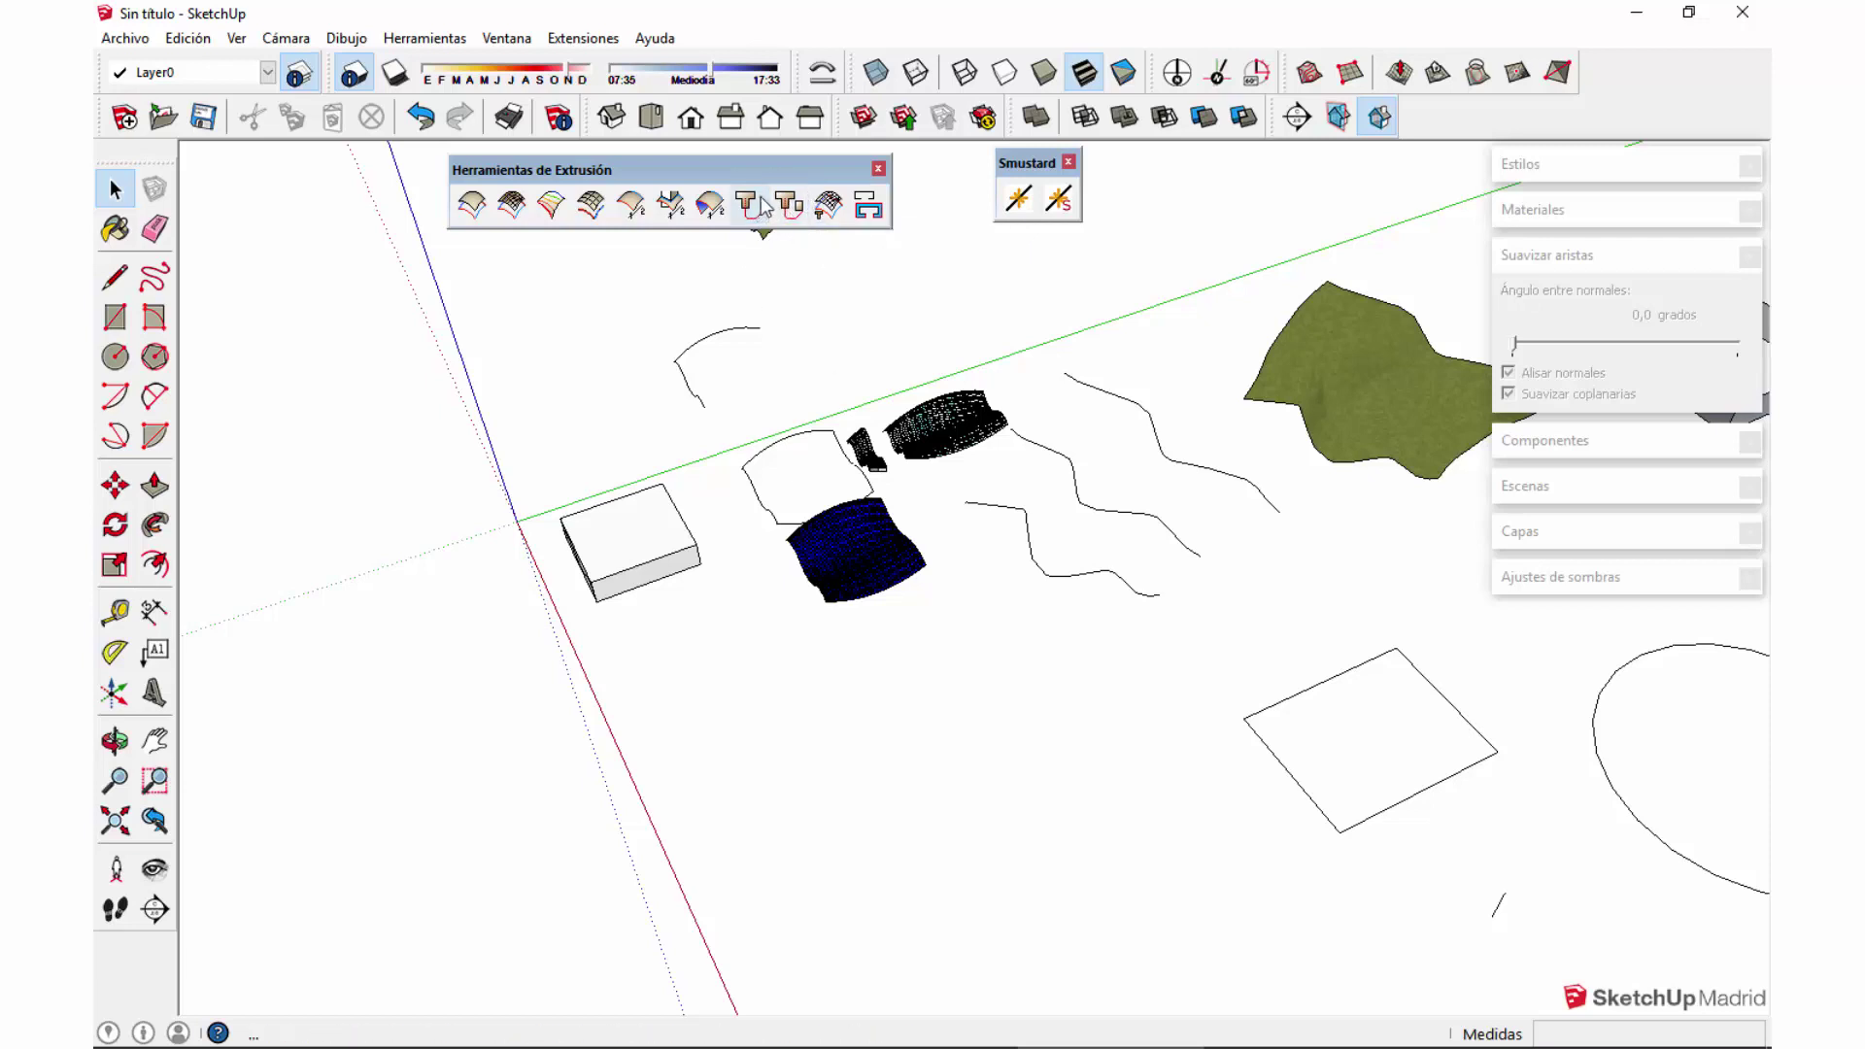
# Step: Draw a ground rectangle about 27.9 by 19.6 m beside the red axis, near the white slab
pyautogui.moveTo(785, 291); pyautogui.dragTo(1349, 633, button='middle')
pyautogui.moveTo(1197, 661); pyautogui.dragTo(1344, 545, button='middle')
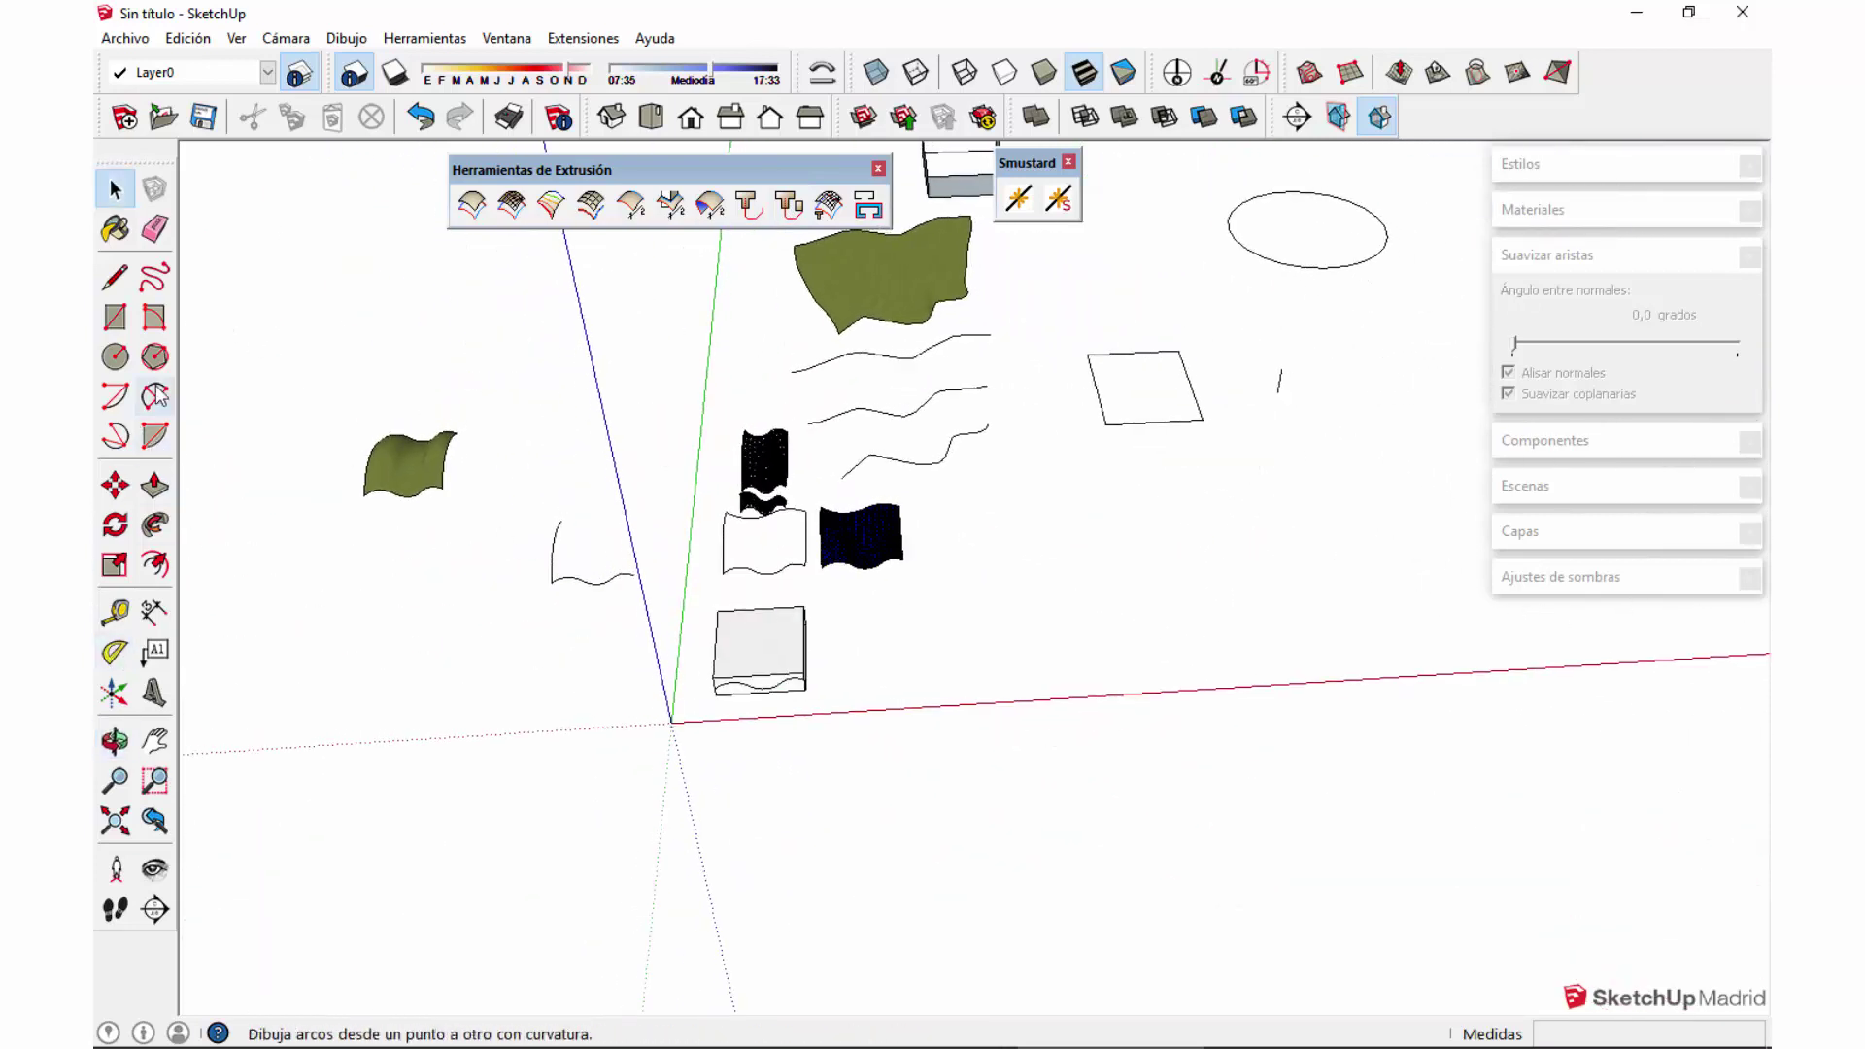
pyautogui.moveTo(1225, 680); pyautogui.dragTo(1103, 686, button='middle')
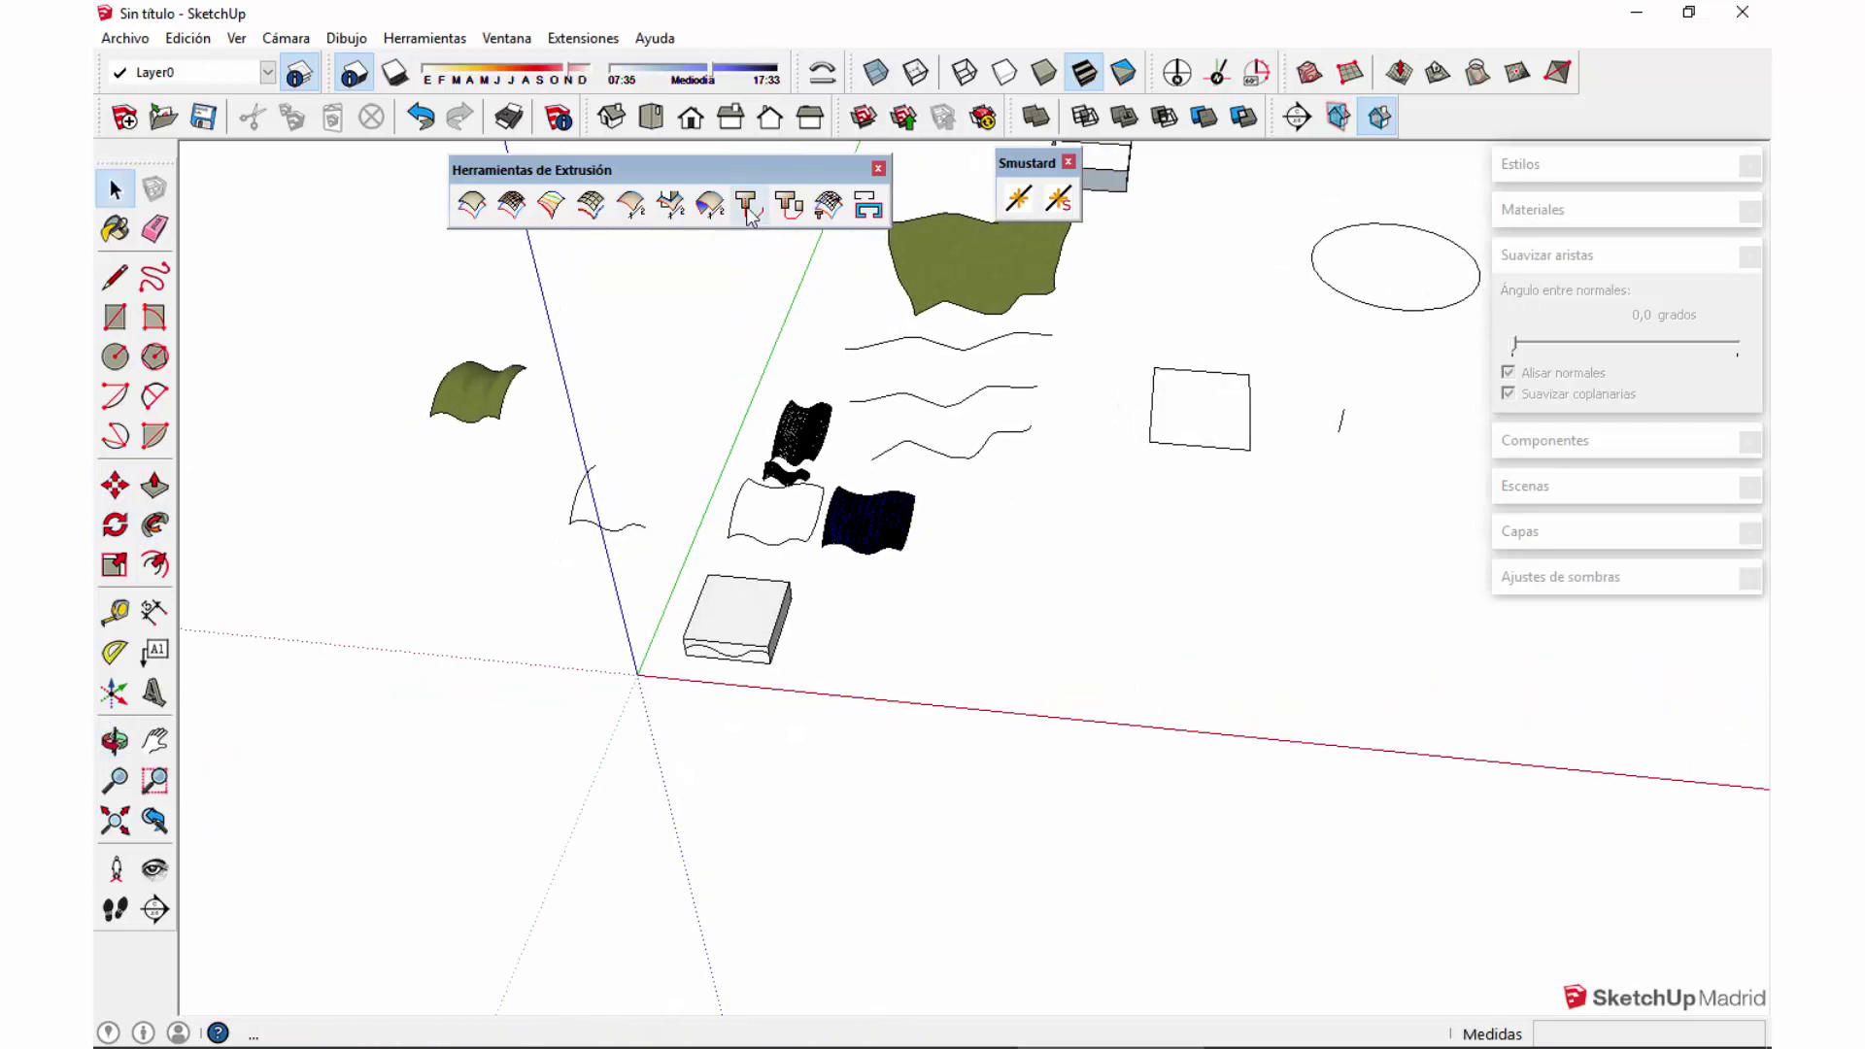
pyautogui.moveTo(965, 528); pyautogui.dragTo(911, 679, button='middle')
pyautogui.scroll(2, 911, 679)
pyautogui.press('r')
pyautogui.click(785, 624)
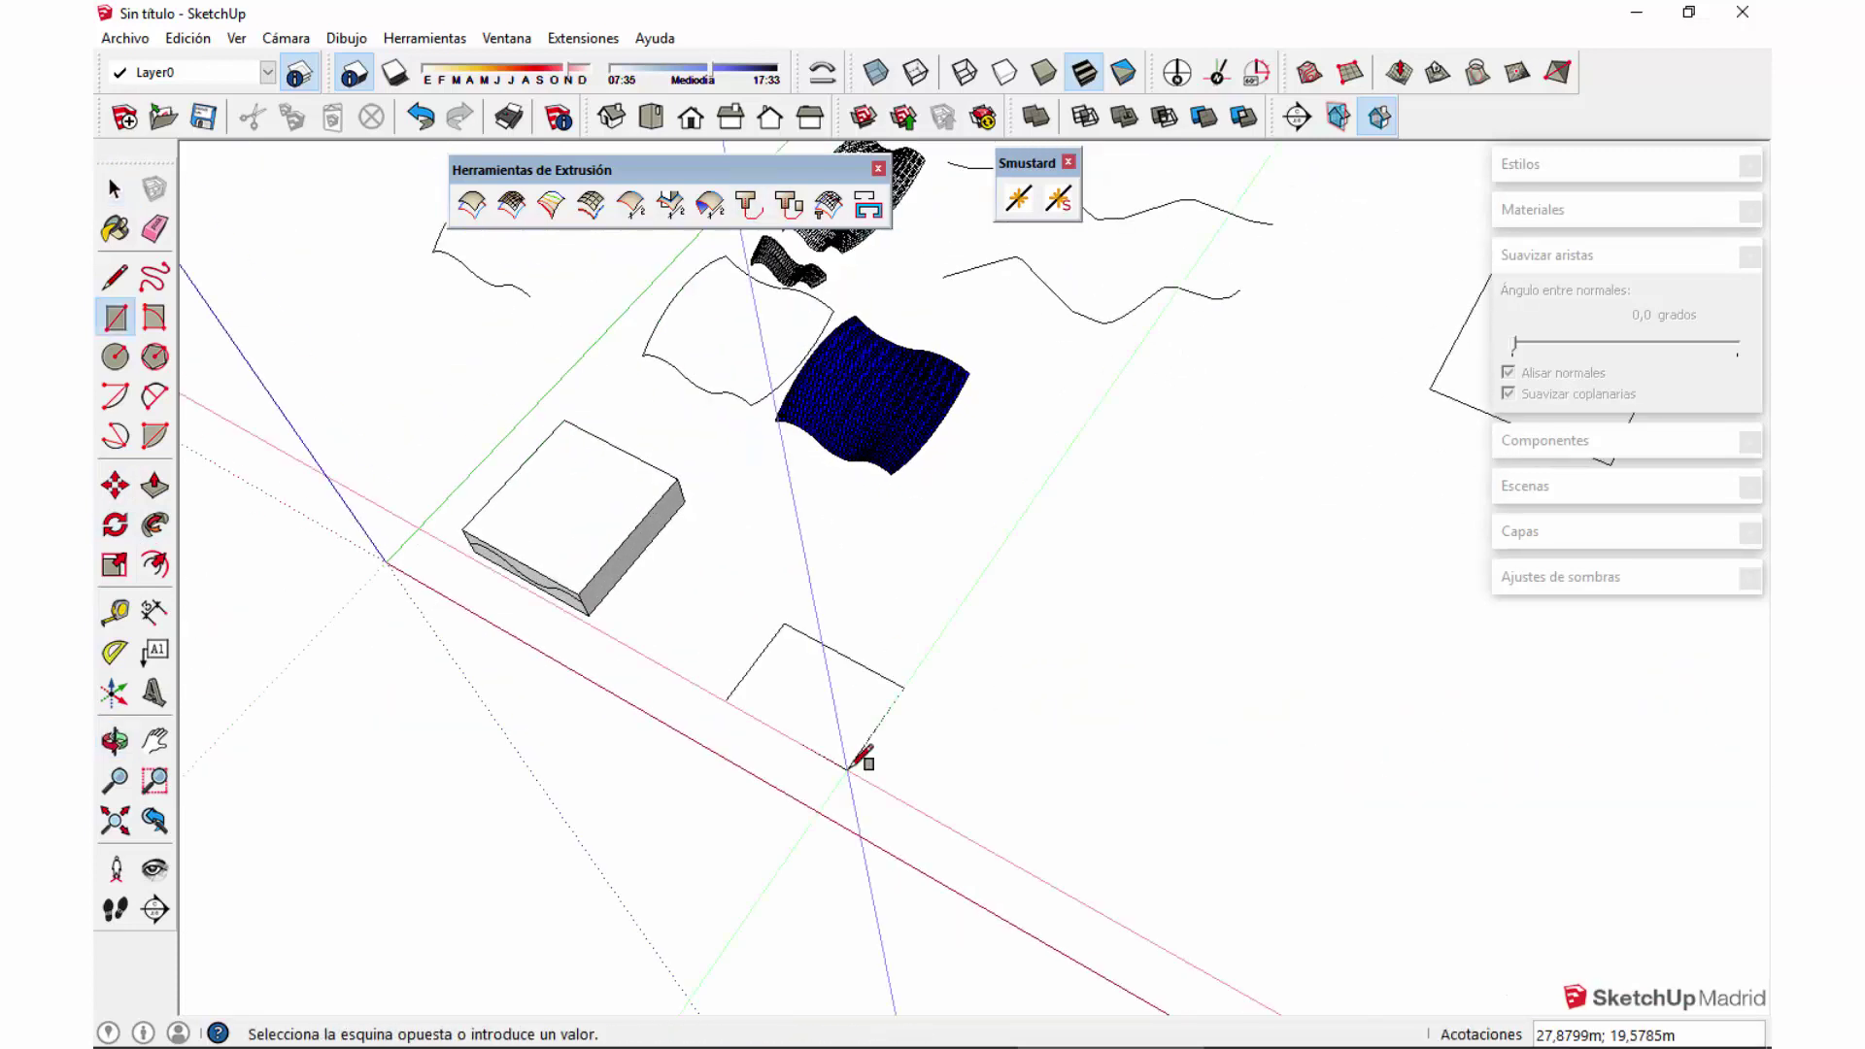
pyautogui.click(861, 760)
# Step: Raise the new rectangle into a box taller than the neighbouring slab with Push/Pull
pyautogui.moveTo(857, 774); pyautogui.dragTo(787, 615, button='middle')
pyautogui.press('p')
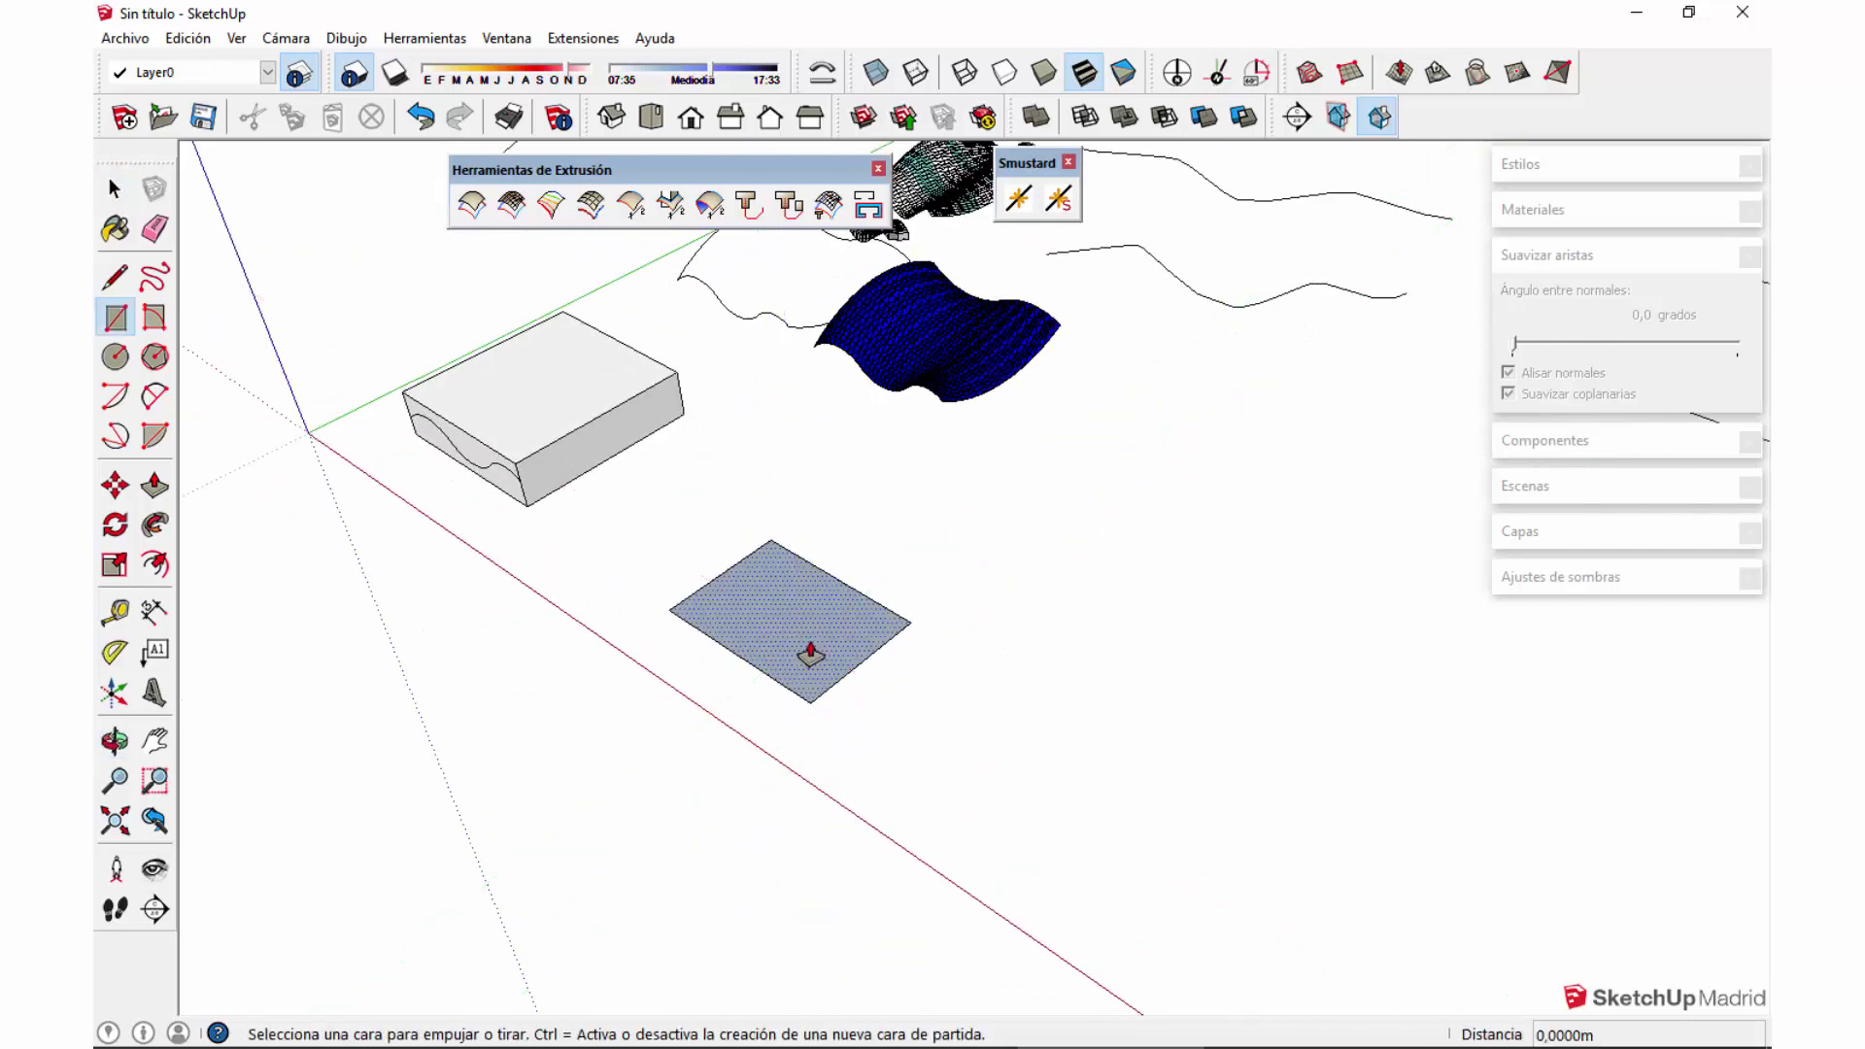
pyautogui.click(811, 656)
pyautogui.click(802, 520)
pyautogui.press('space')
# Step: Rotate the box's top face slightly about its centre so that the side faces become twisted
pyautogui.click(800, 513)
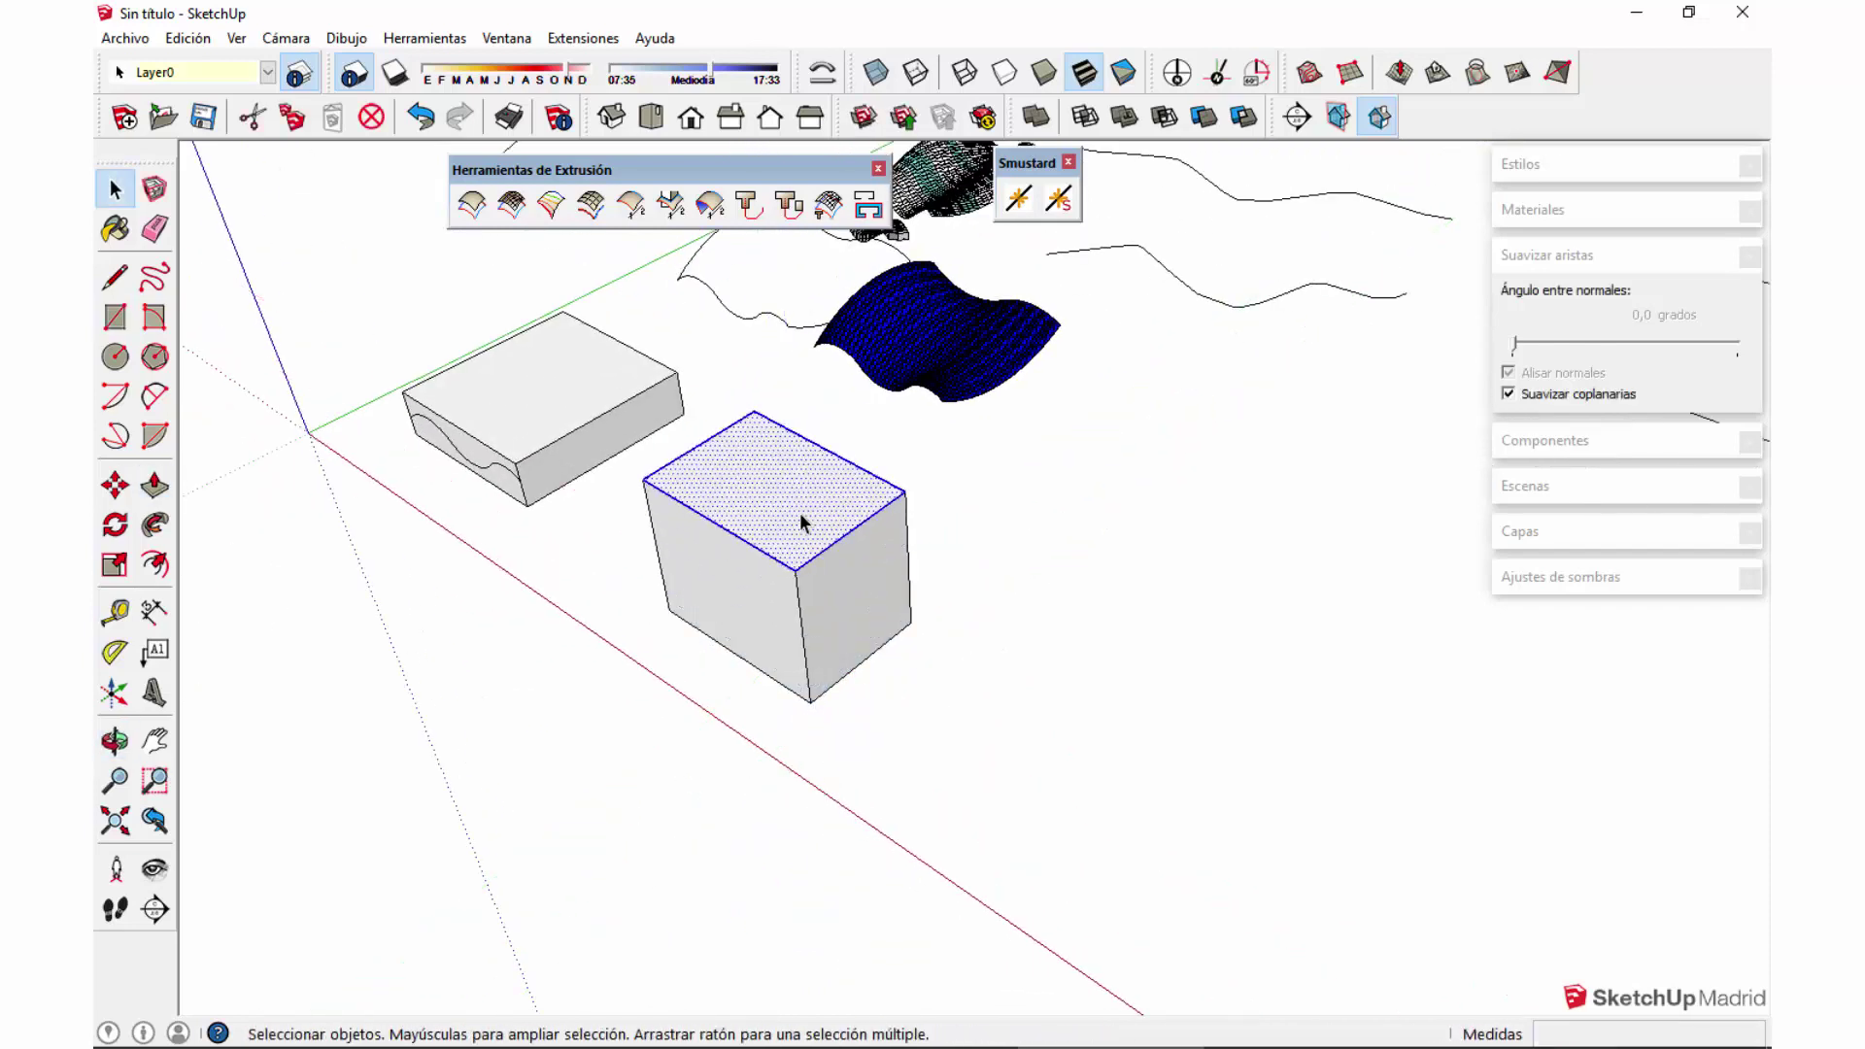
pyautogui.press('q')
pyautogui.click(773, 478)
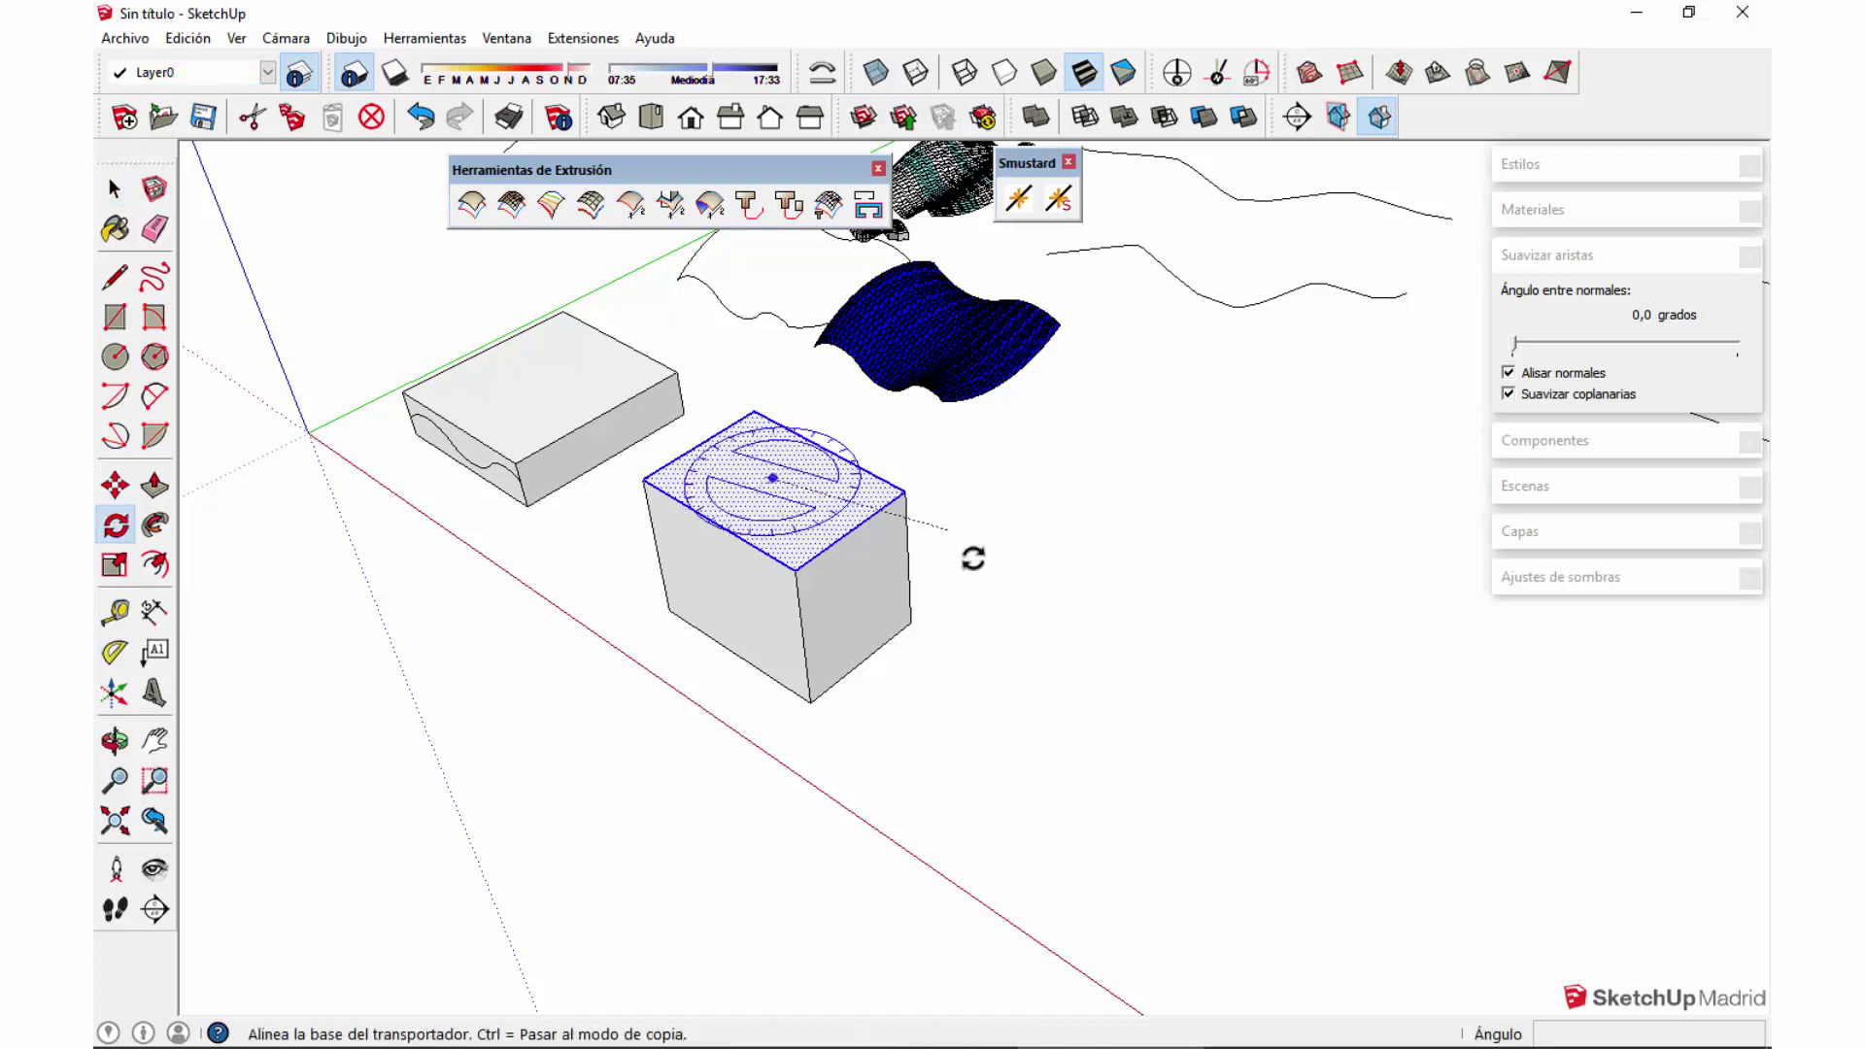
pyautogui.click(999, 616)
pyautogui.click(933, 578)
# Step: Select the entire twisted box and restrict the selection to its edges only
pyautogui.press('space')
pyautogui.tripleClick(865, 564)
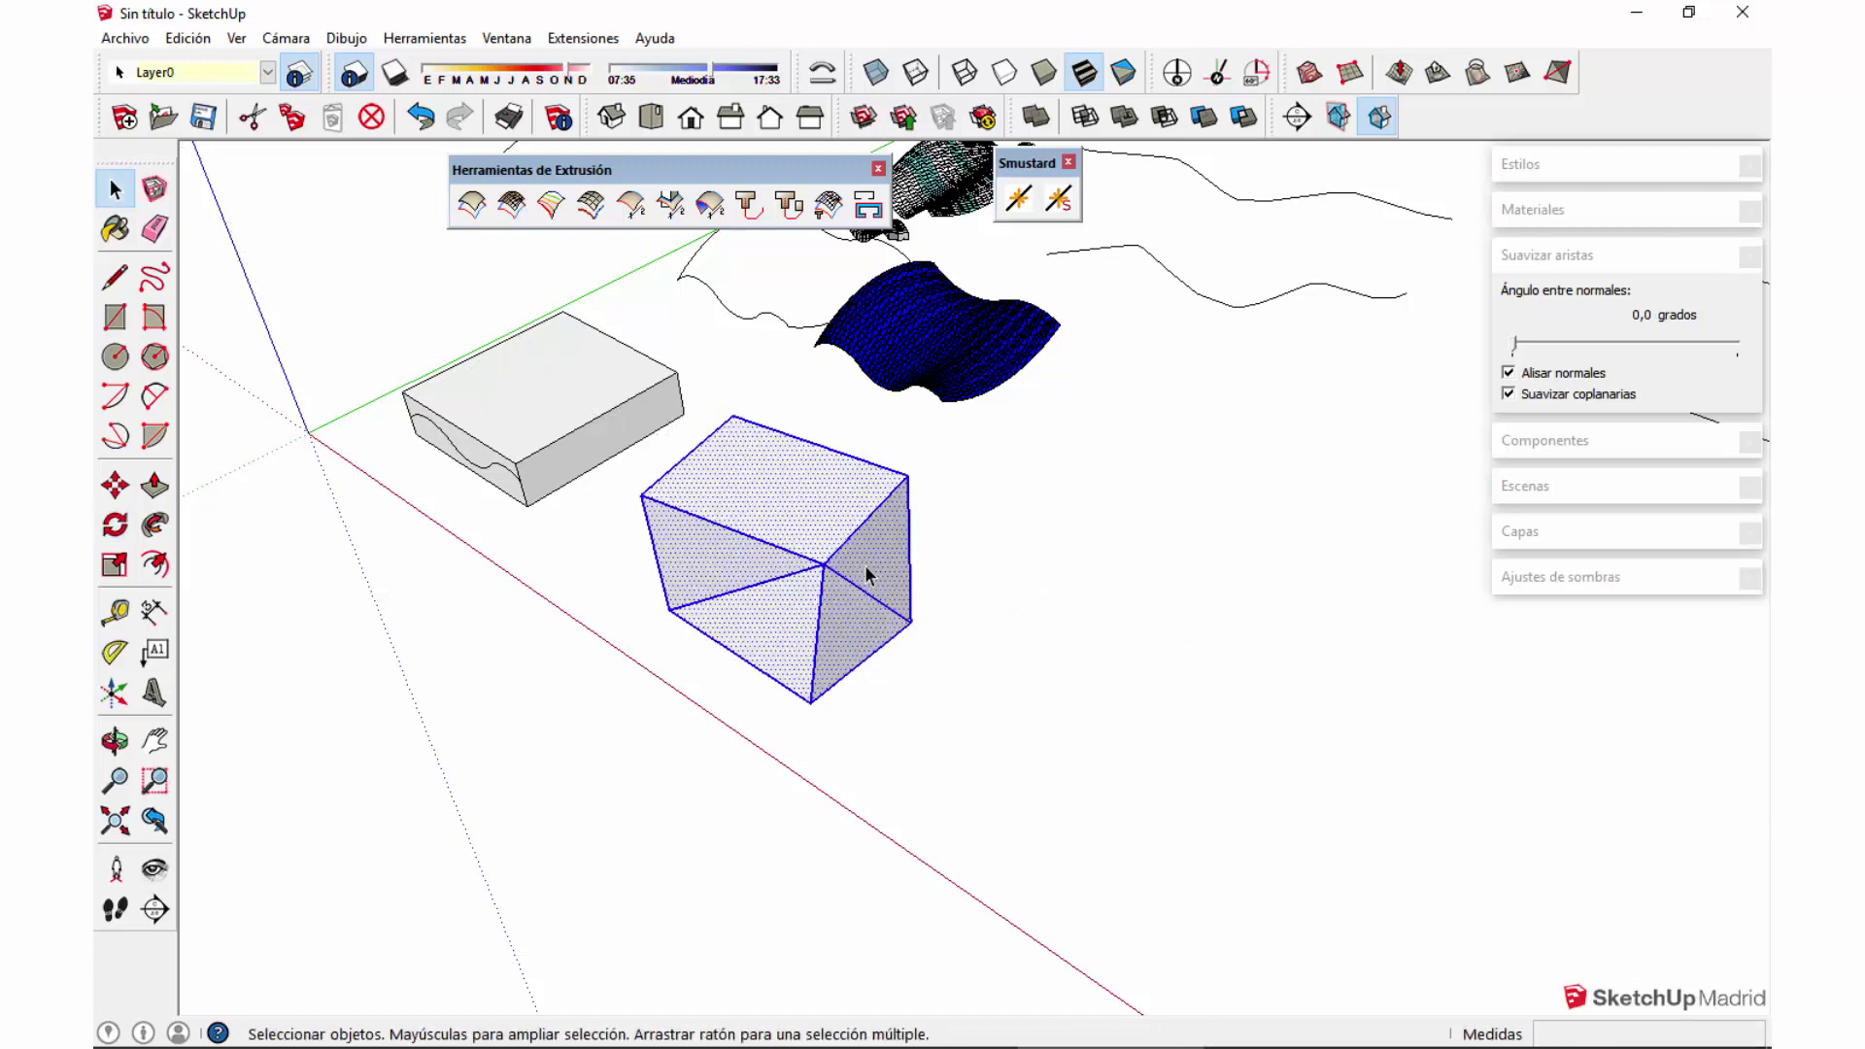
pyautogui.rightClick(872, 550)
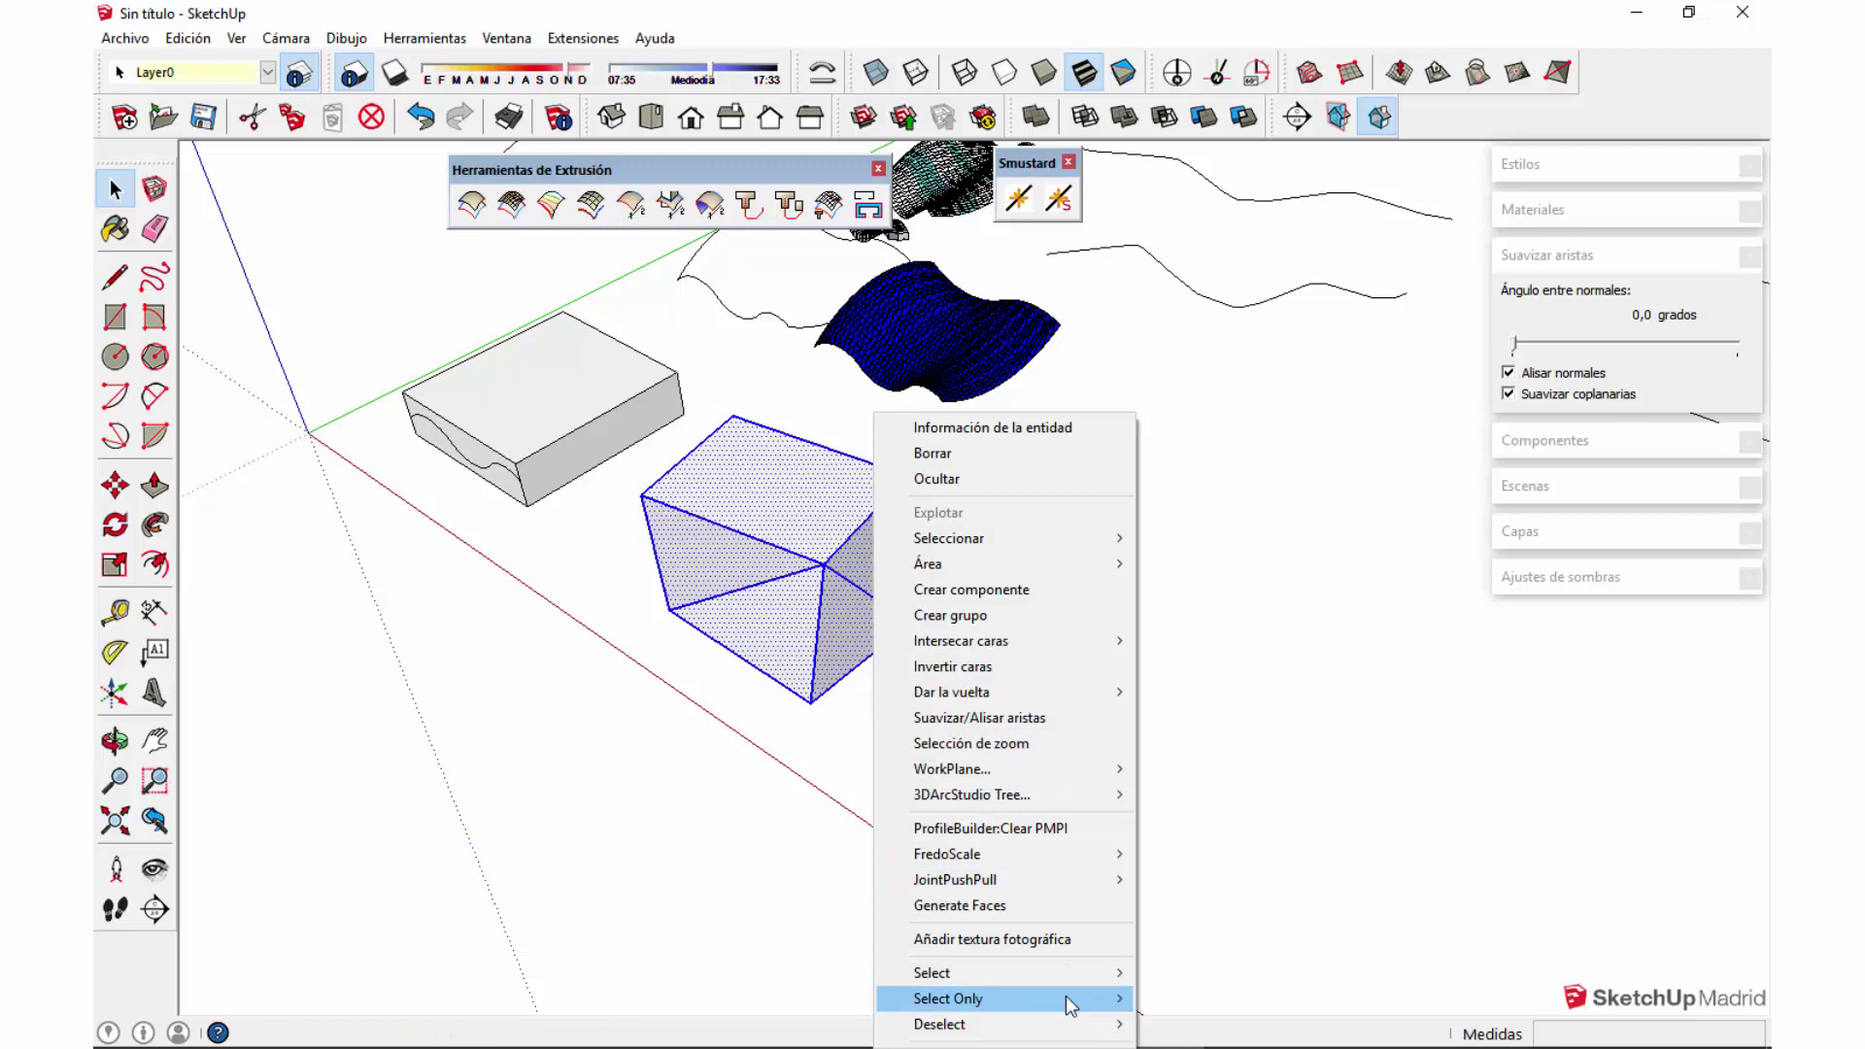
pyautogui.moveTo(1064, 995)
pyautogui.click(1222, 340)
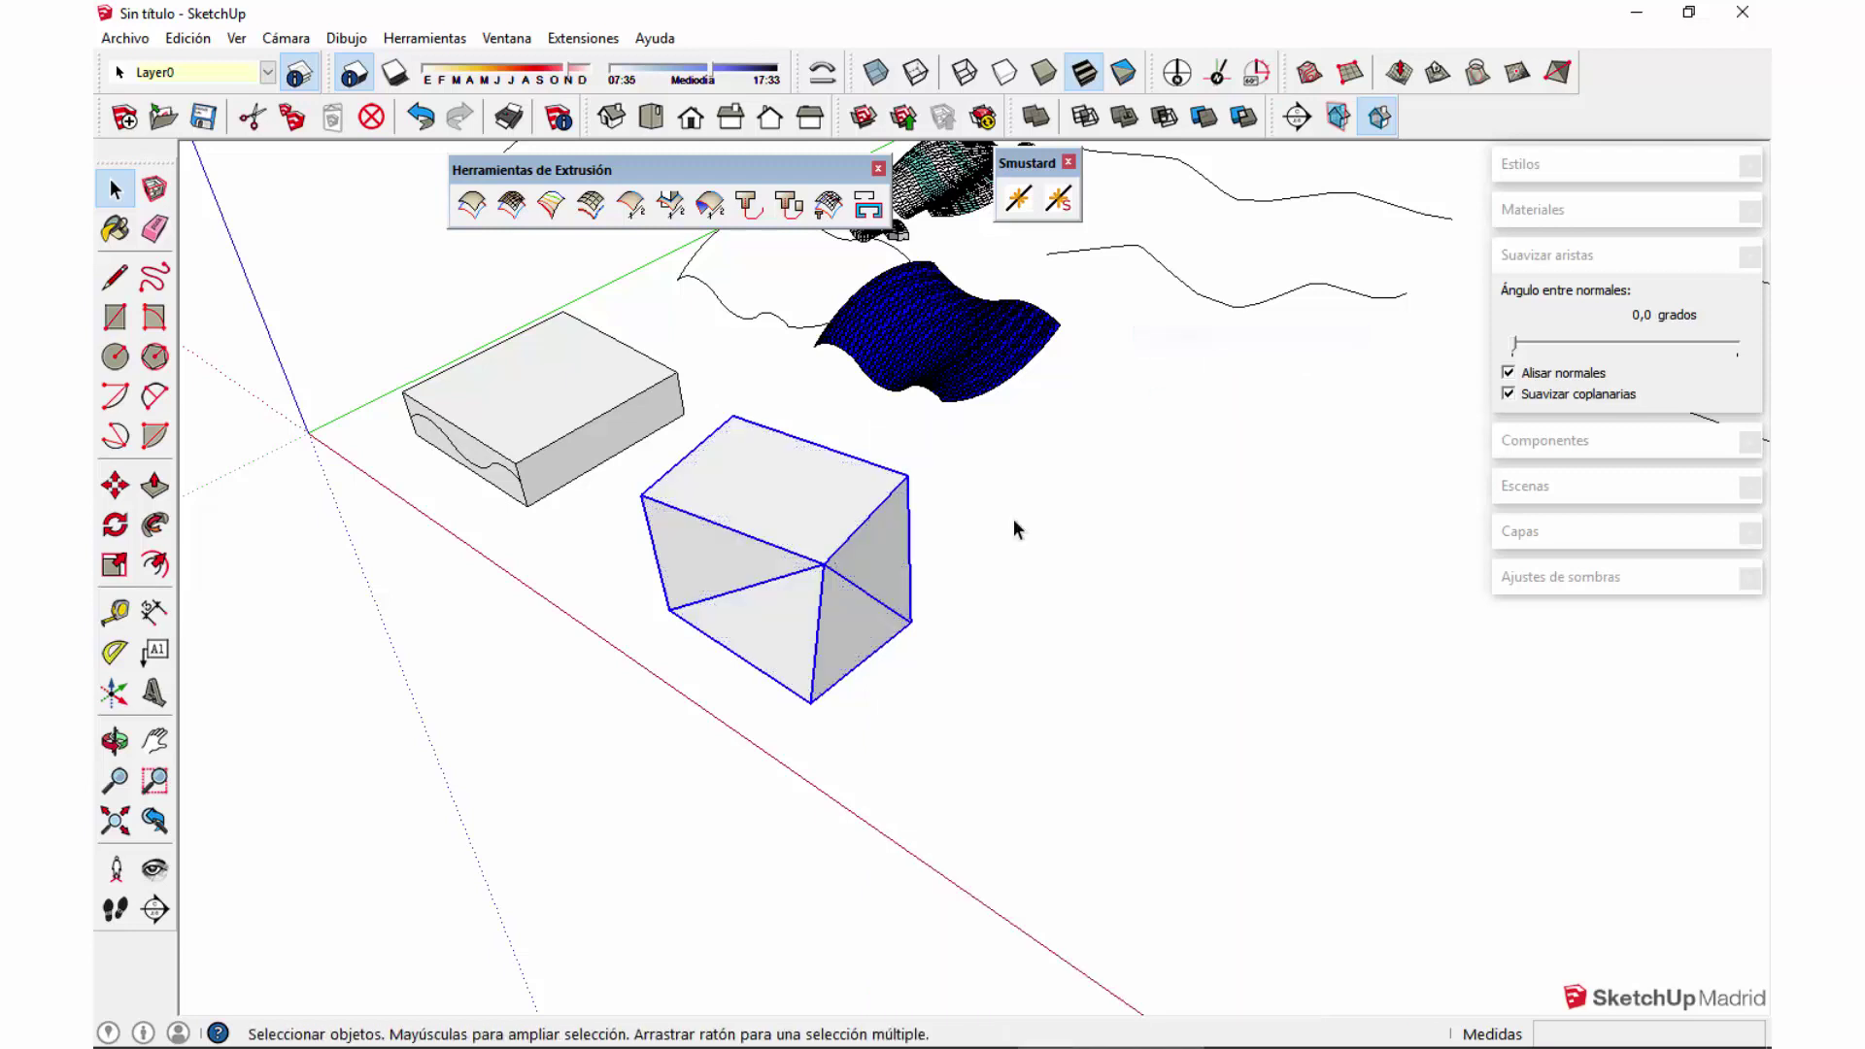
# Step: Copy the box's edges about 53.8 m away to make a separate wireframe frame
pyautogui.press('m')
pyautogui.press('ctrl')
pyautogui.click(840, 730)
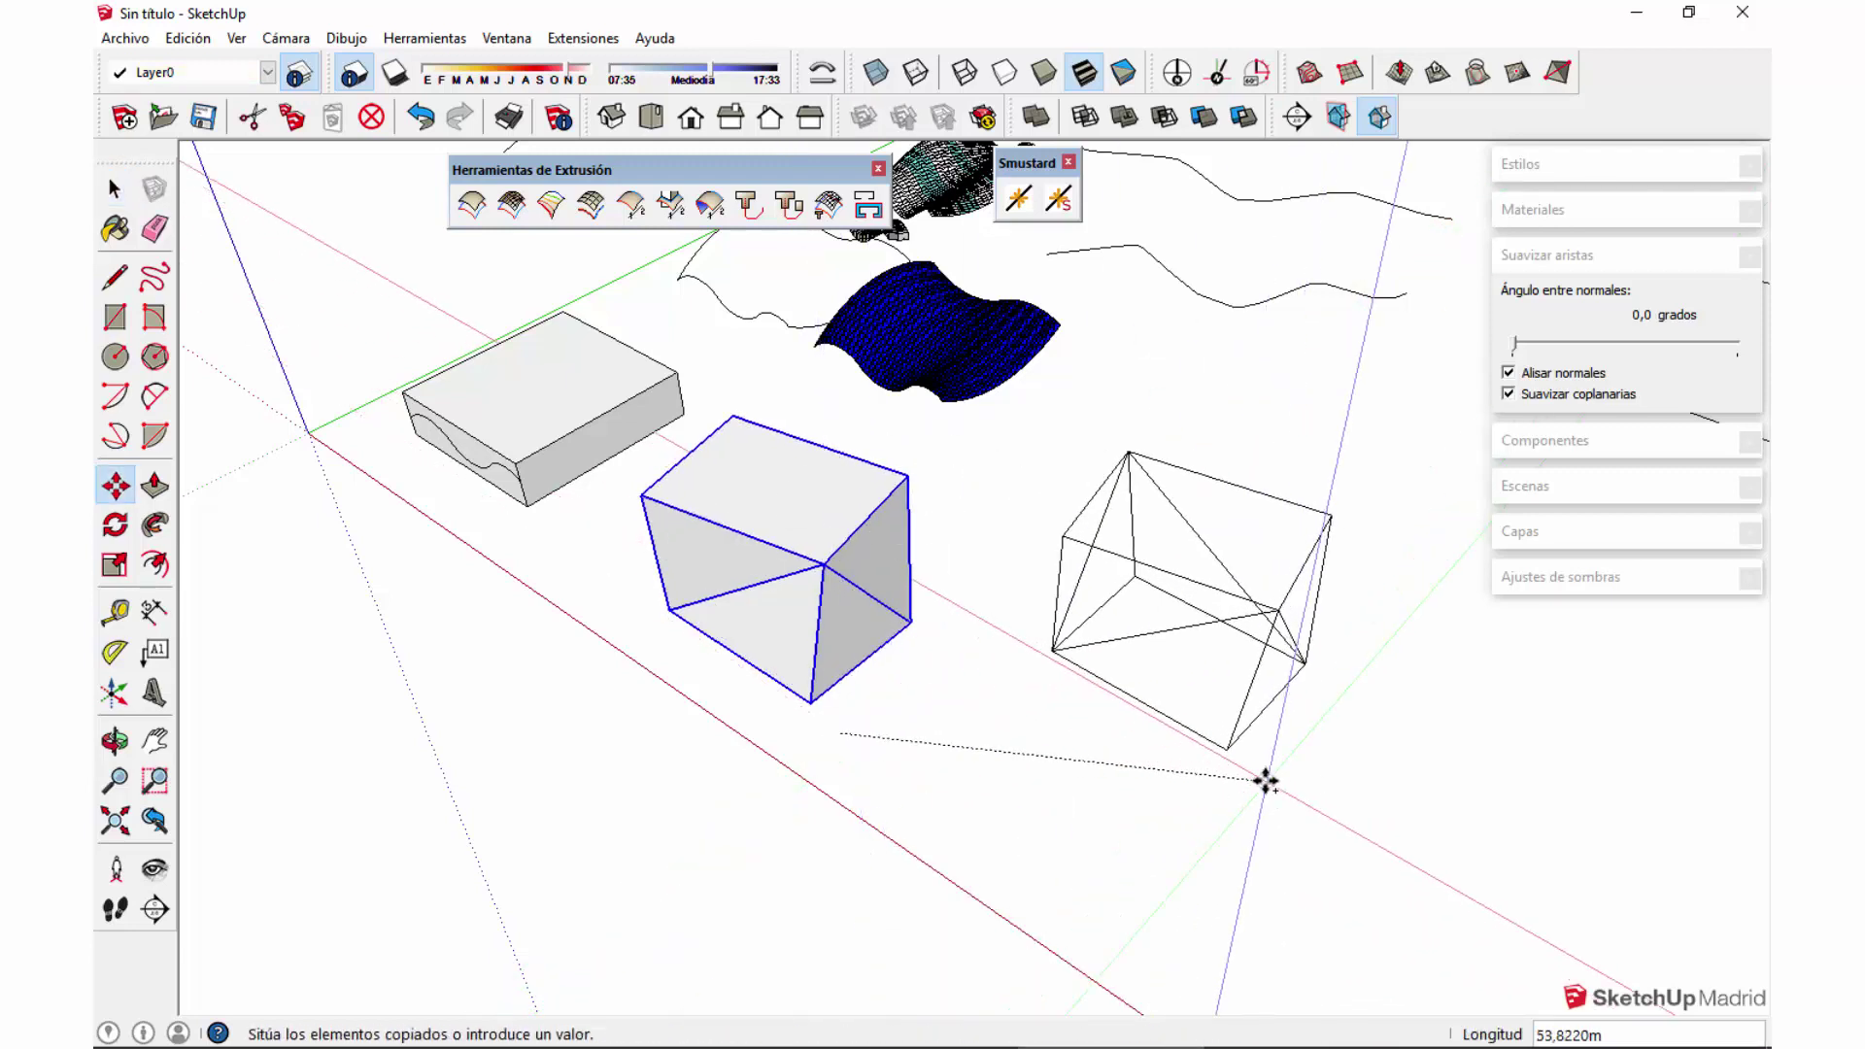
pyautogui.click(1255, 777)
pyautogui.press('space')
pyautogui.click(1348, 786)
pyautogui.moveTo(1348, 786); pyautogui.dragTo(1306, 761, button='middle')
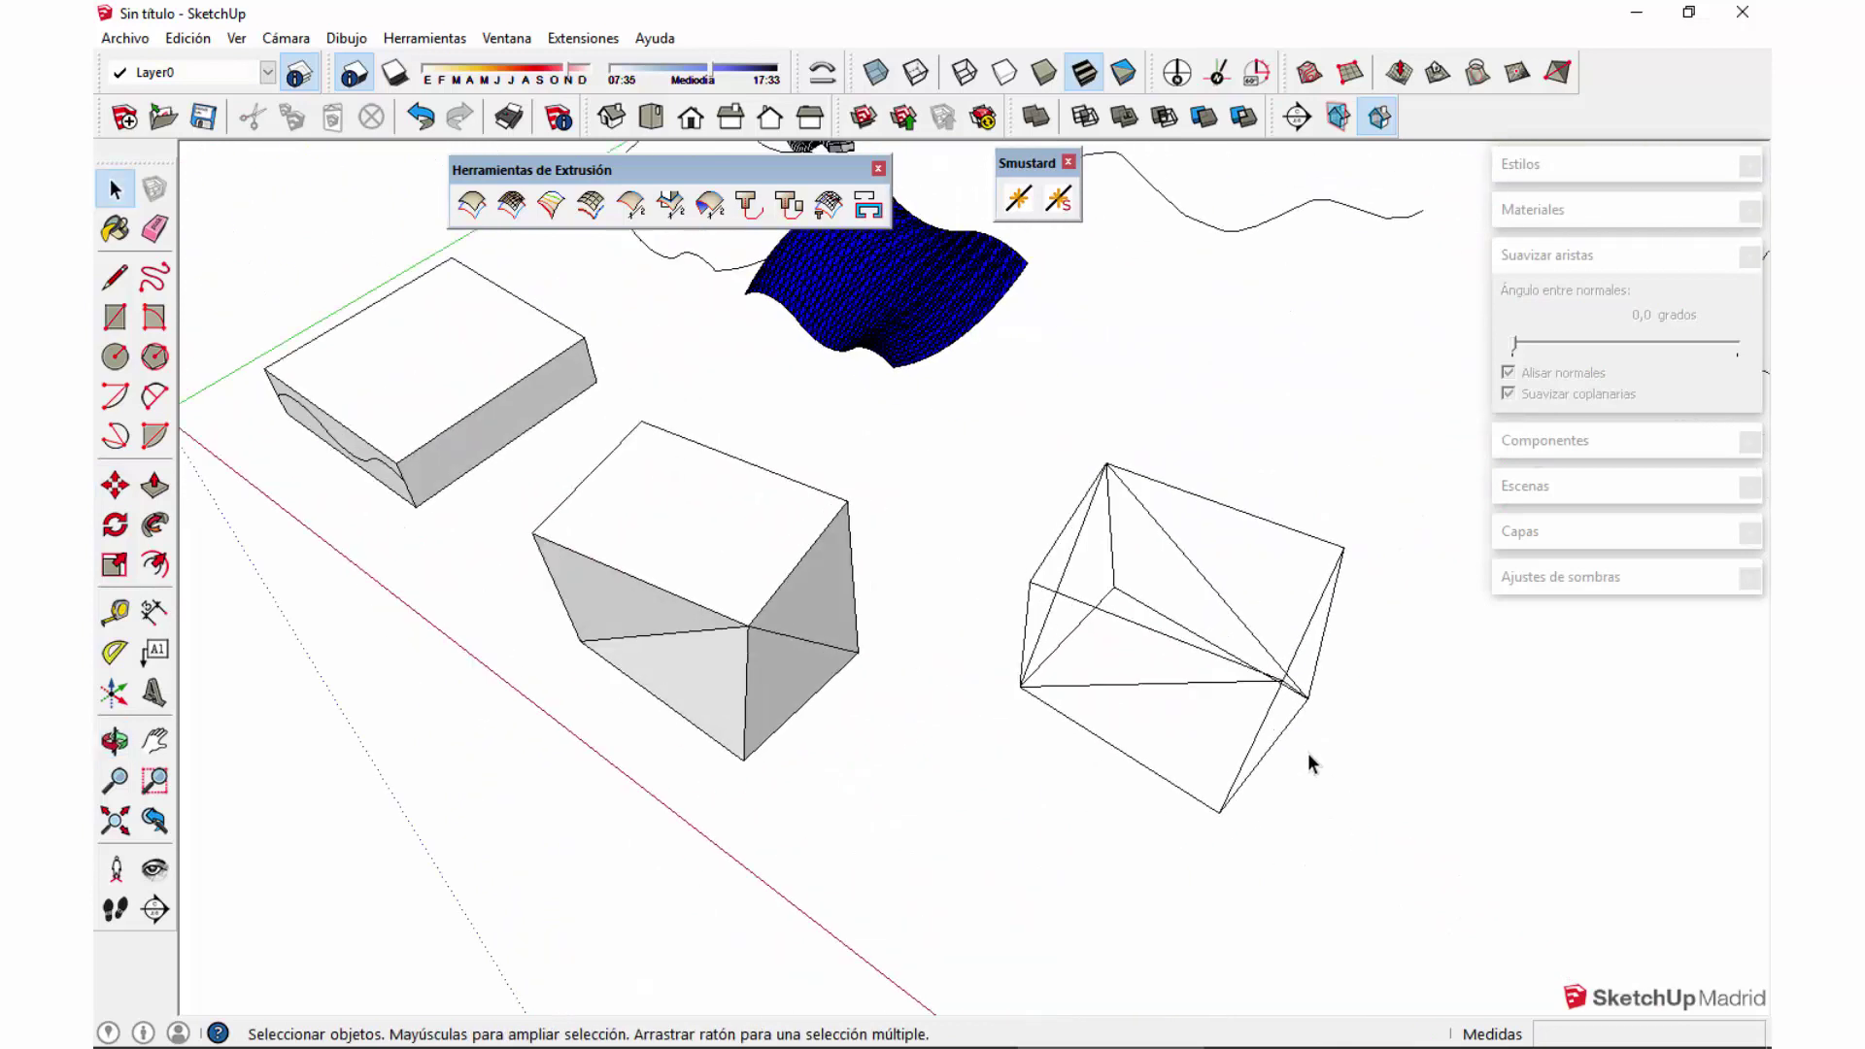
# Step: Group the top face of the solid box and thicken it inside the group into a thin slab
pyautogui.scroll(3, 1094, 753)
pyautogui.moveTo(1094, 764); pyautogui.dragTo(600, 521, button='middle')
pyautogui.doubleClick(624, 451)
pyautogui.rightClick(624, 451)
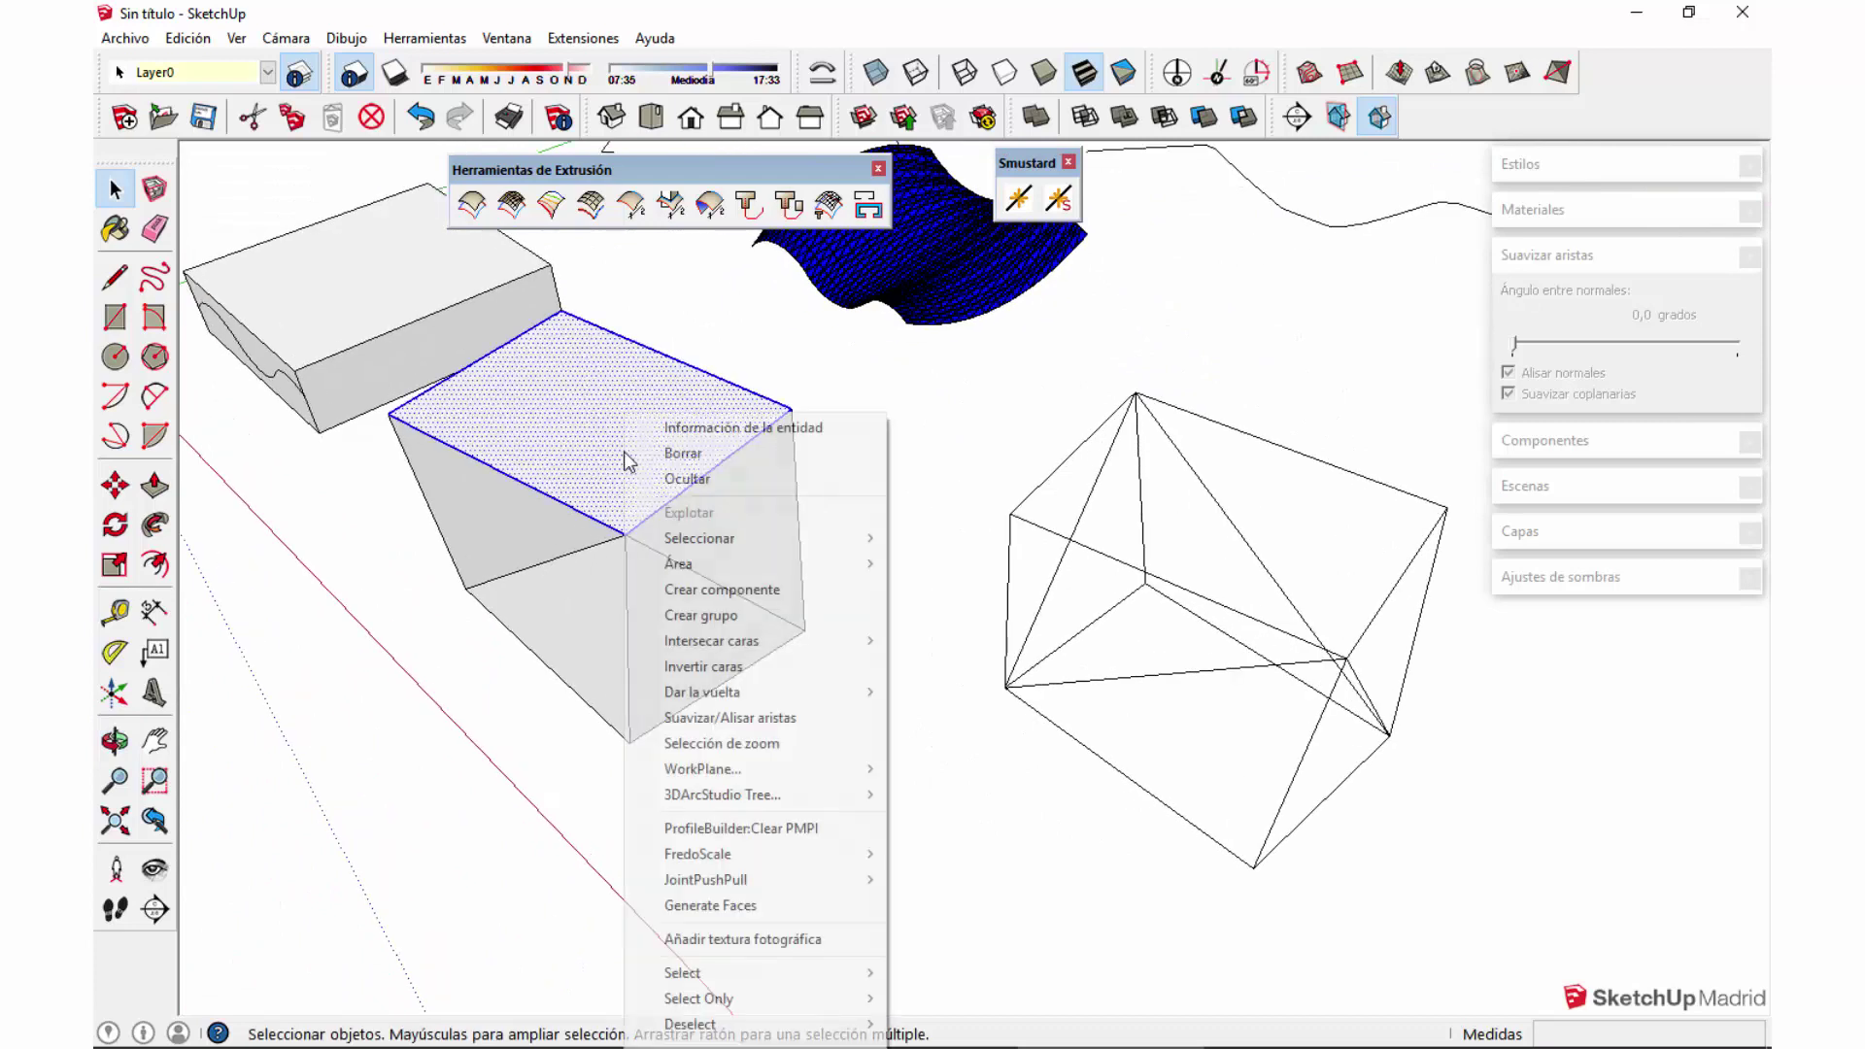
pyautogui.click(713, 614)
pyautogui.doubleClick(666, 493)
pyautogui.press('p')
pyautogui.moveTo(670, 478)
pyautogui.mouseDown()
pyautogui.moveTo(682, 455)
pyautogui.moveTo(666, 466)
pyautogui.mouseUp()
pyautogui.press('space')
pyautogui.press('Escape')
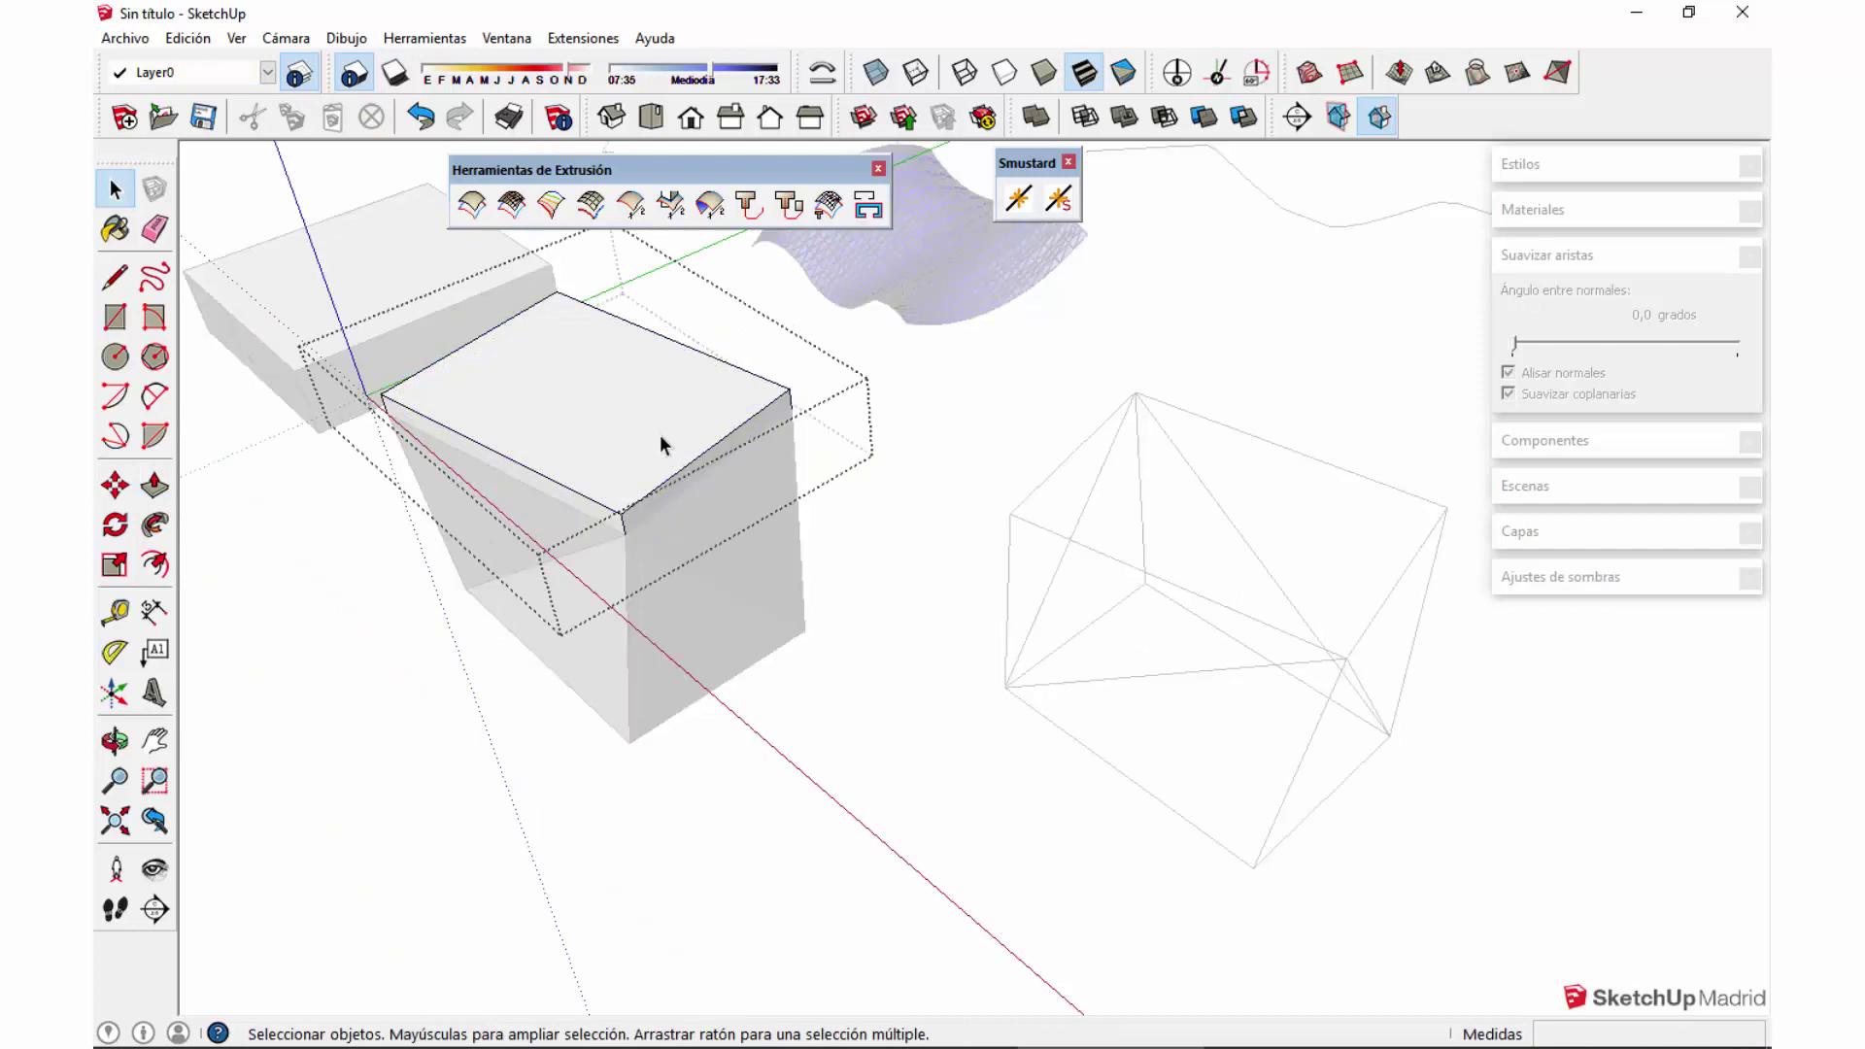
# Step: Paint the thin slab group with the turquoise material 0006_Rosa
pyautogui.click(661, 439)
pyautogui.press('b')
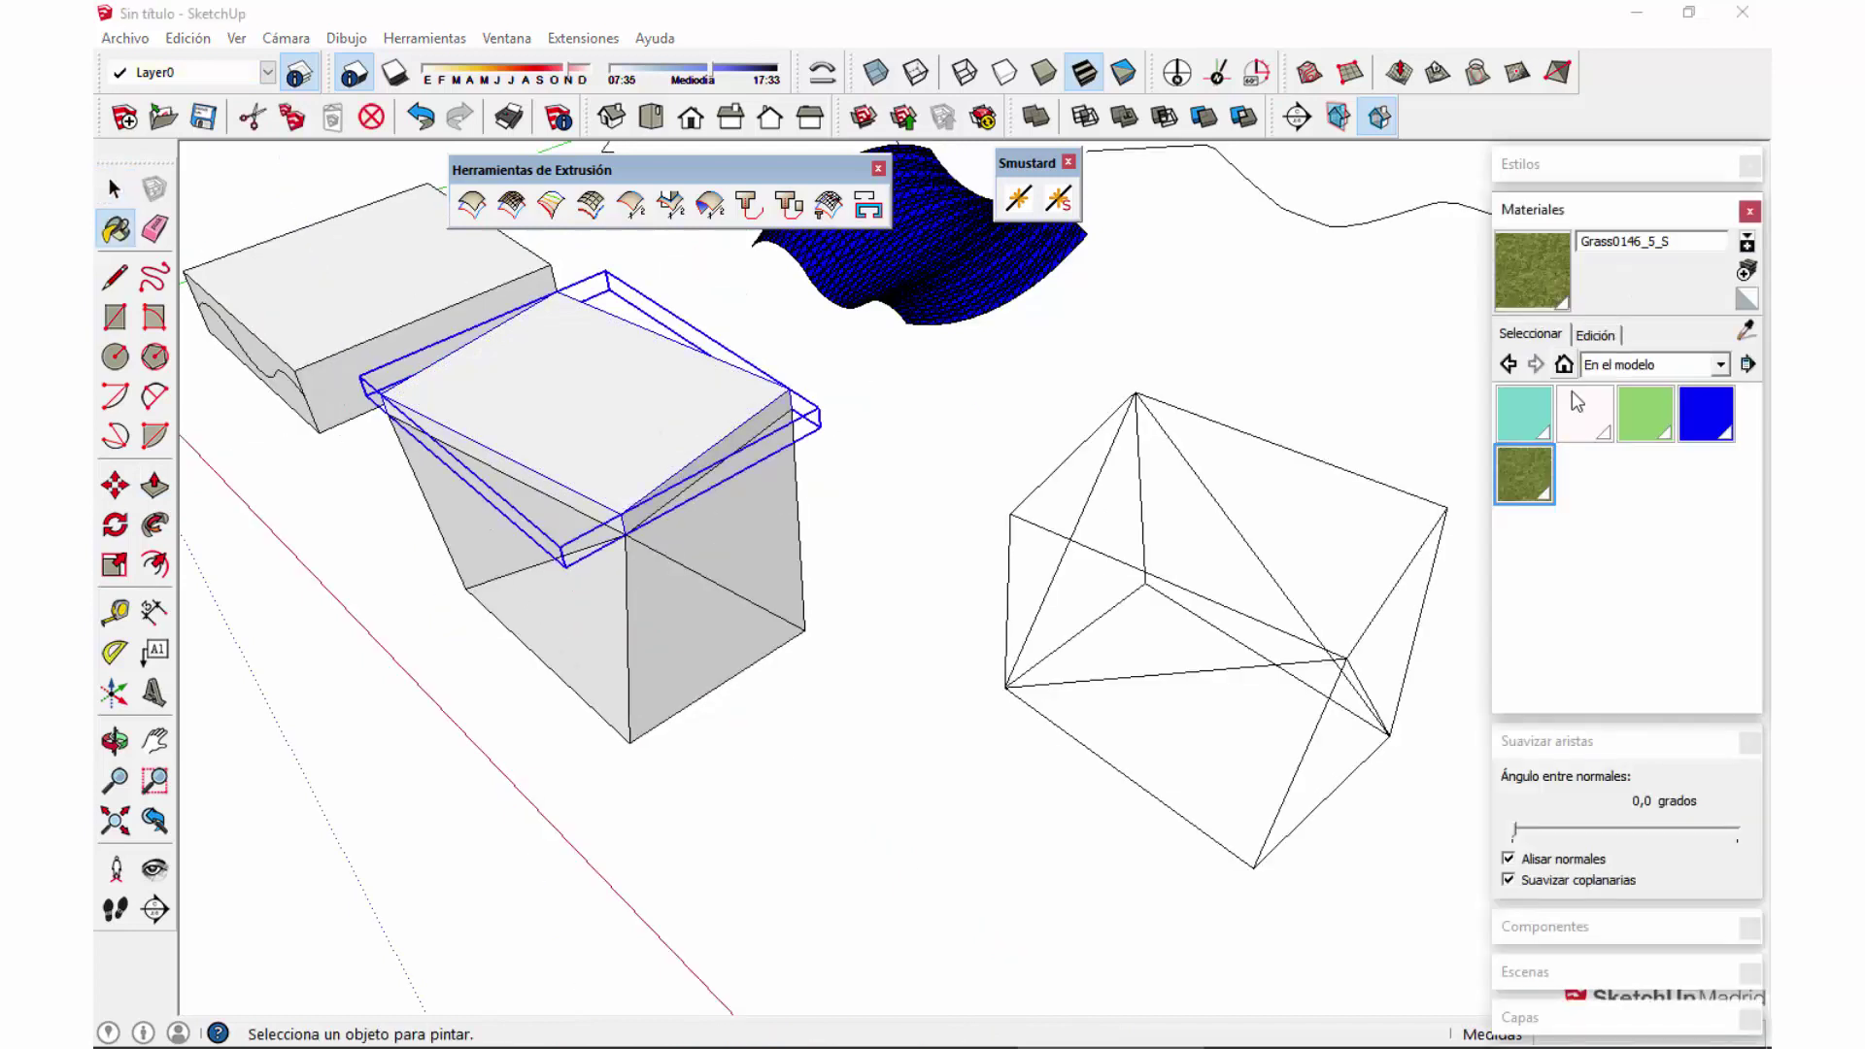
pyautogui.click(1657, 420)
pyautogui.click(781, 398)
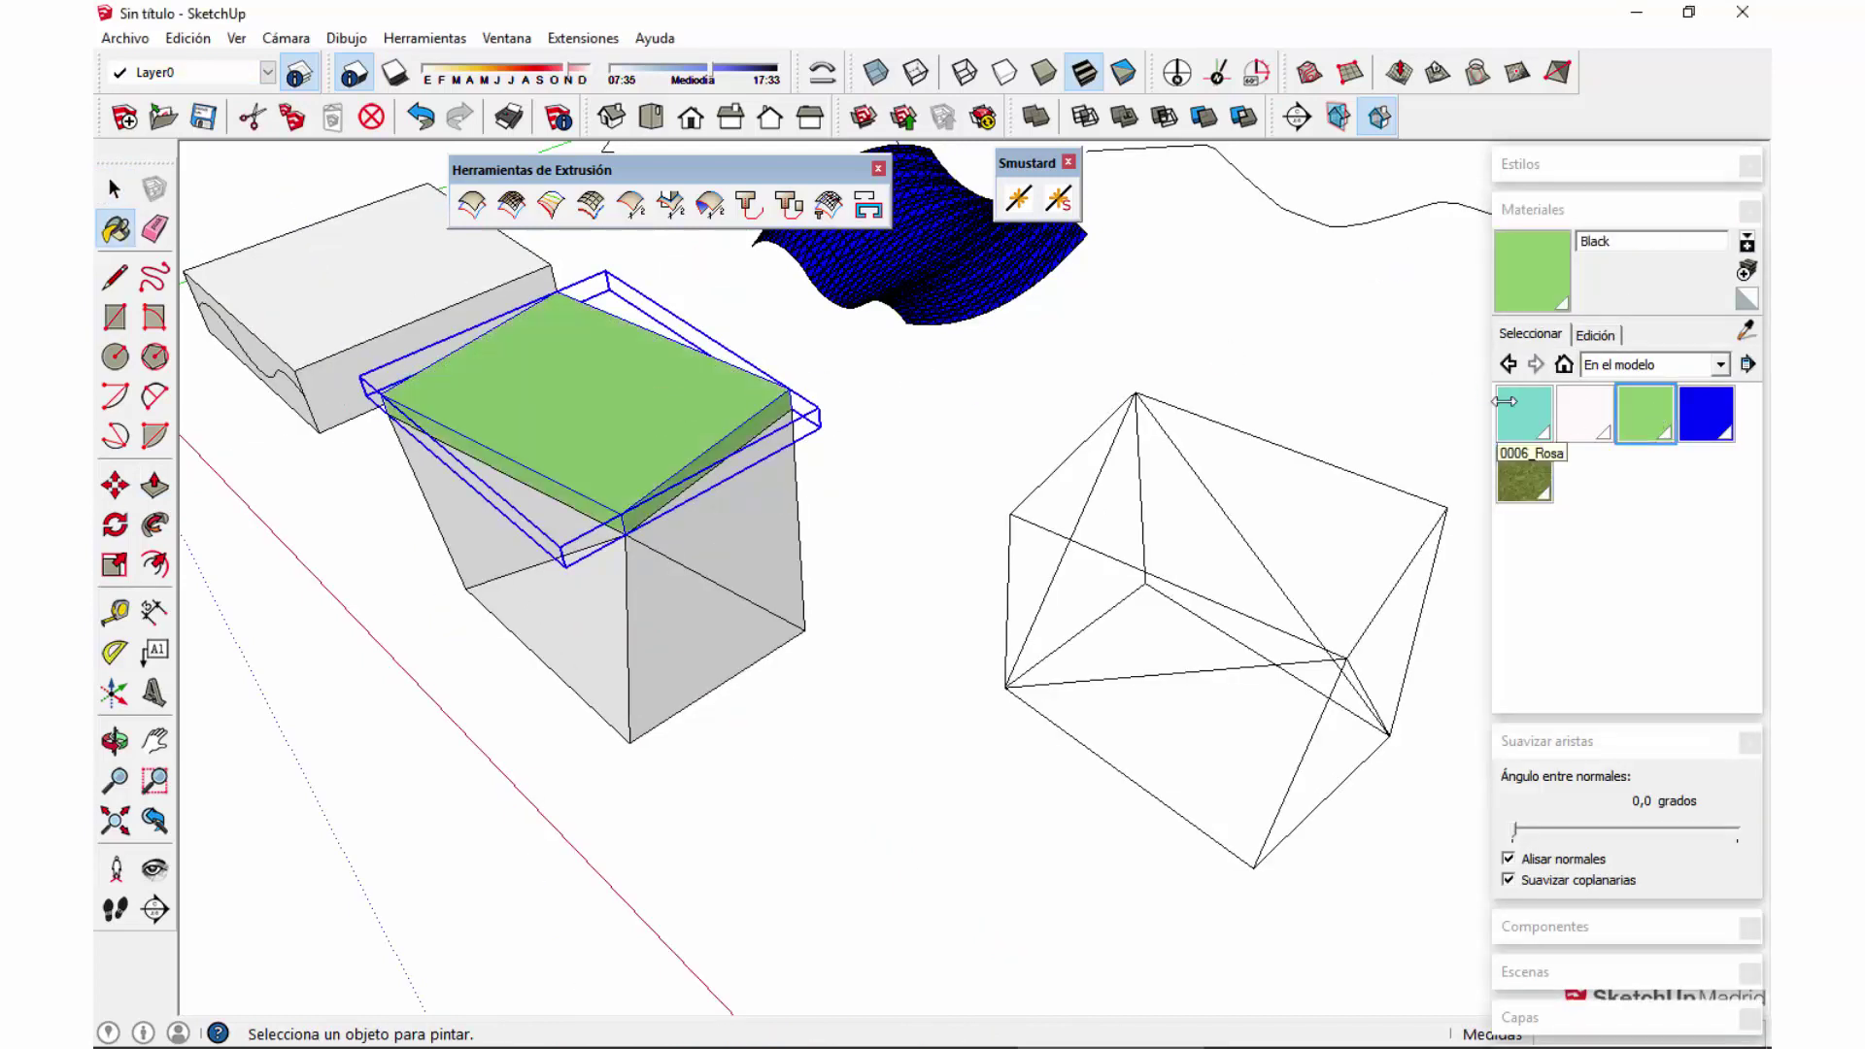
pyautogui.click(1520, 410)
pyautogui.click(636, 420)
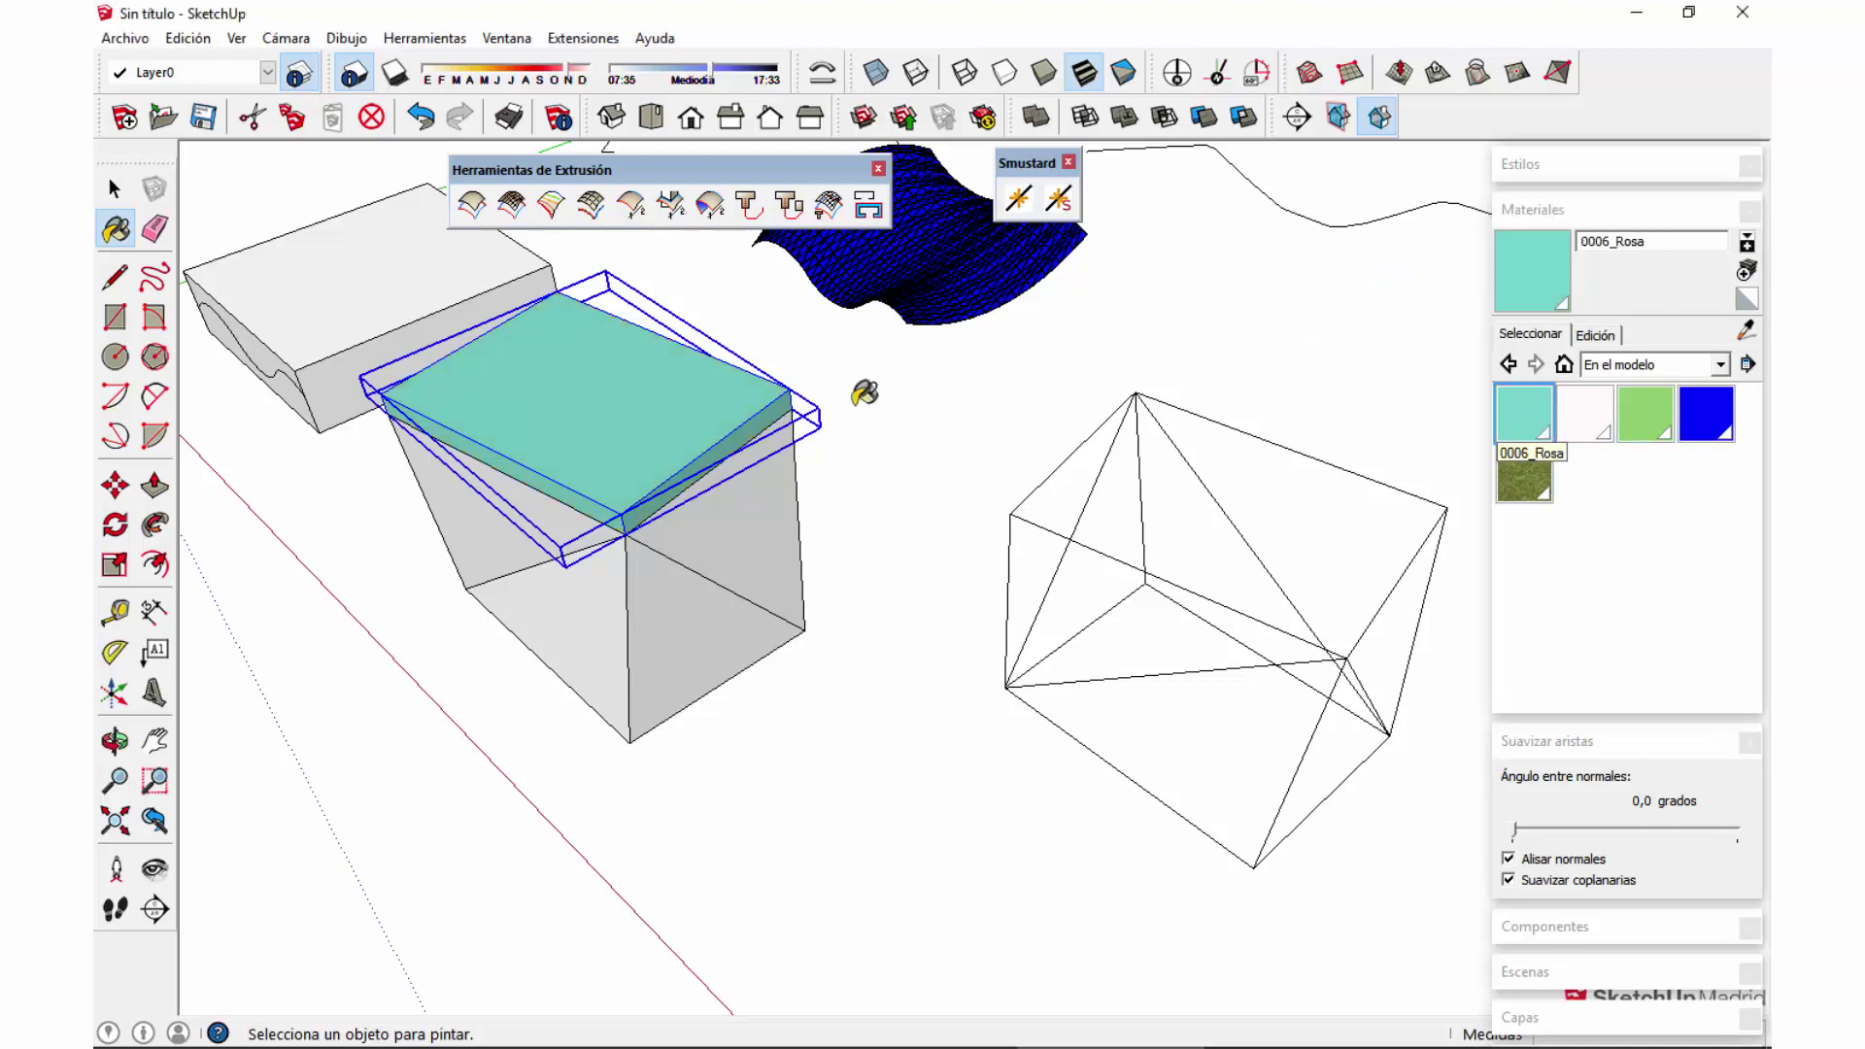
pyautogui.click(1554, 209)
# Step: Move the turquoise slab about 53.8 m from the box onto the matching top corner of the wireframe
pyautogui.moveTo(793, 549); pyautogui.dragTo(812, 574, button='middle')
pyautogui.press('m')
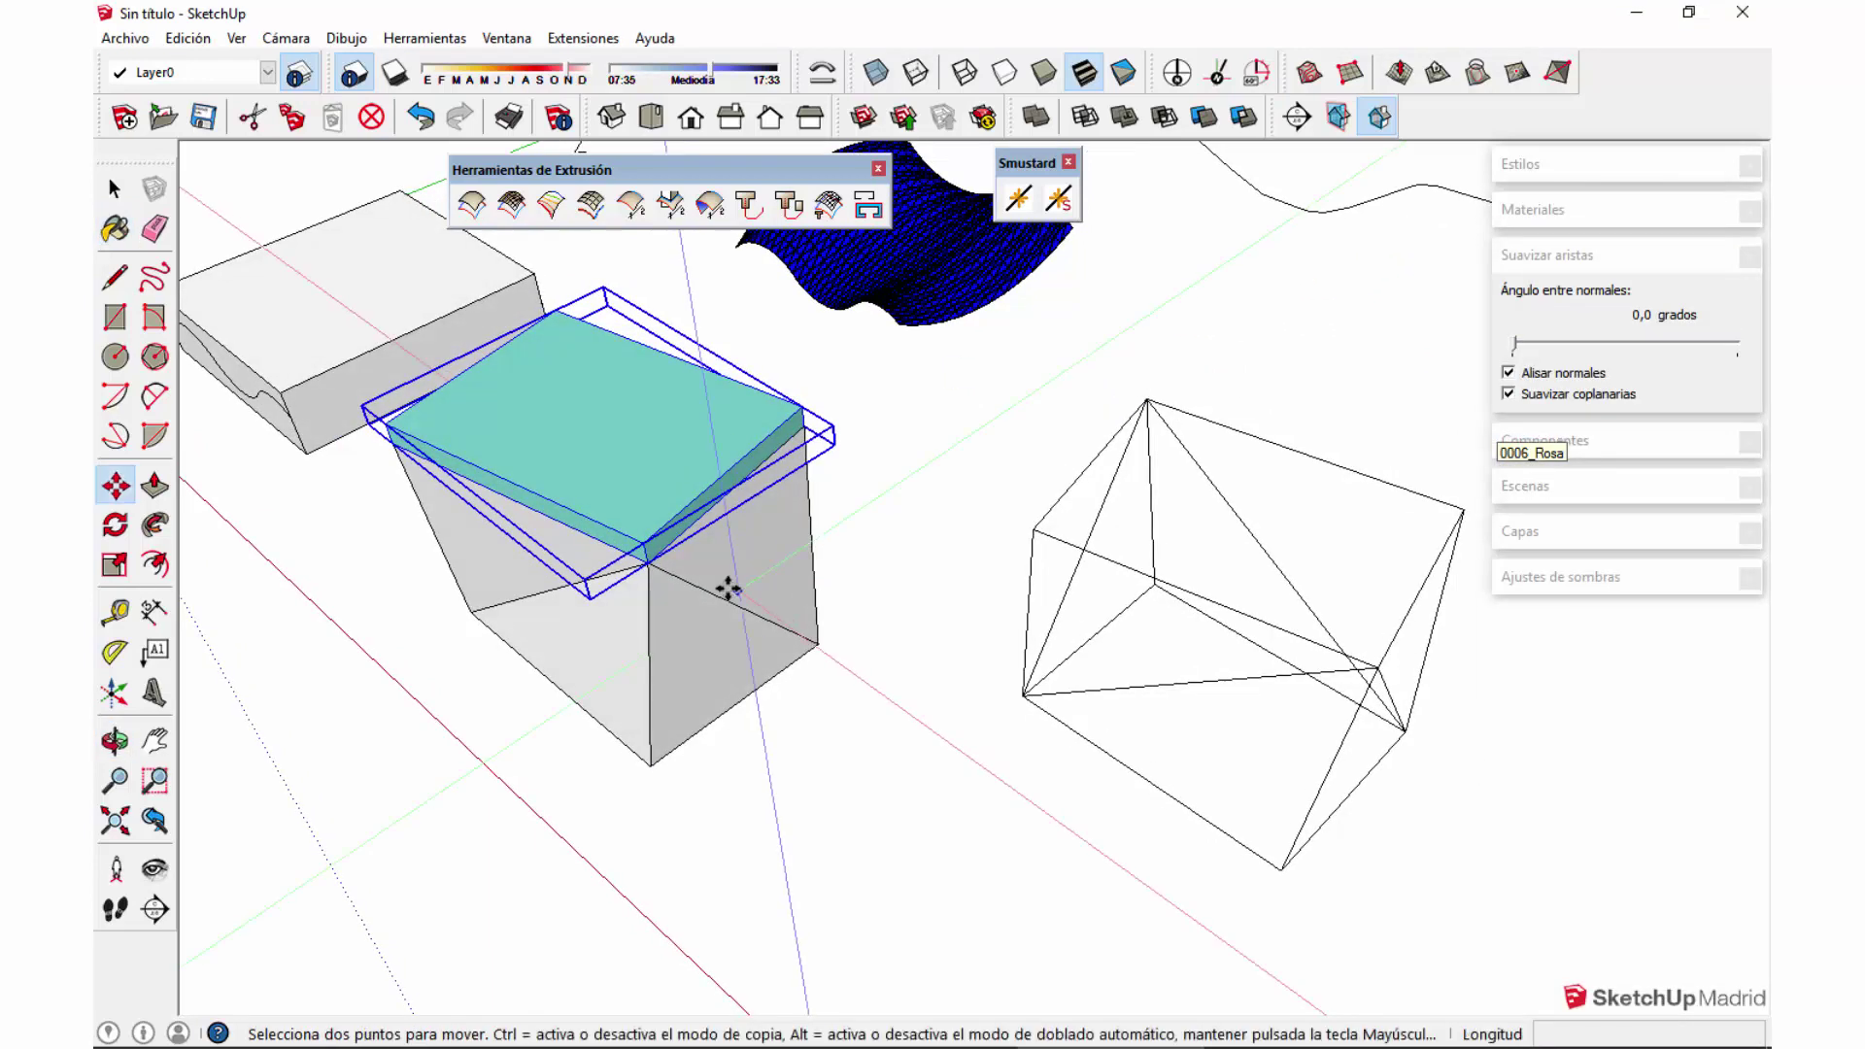
pyautogui.click(648, 563)
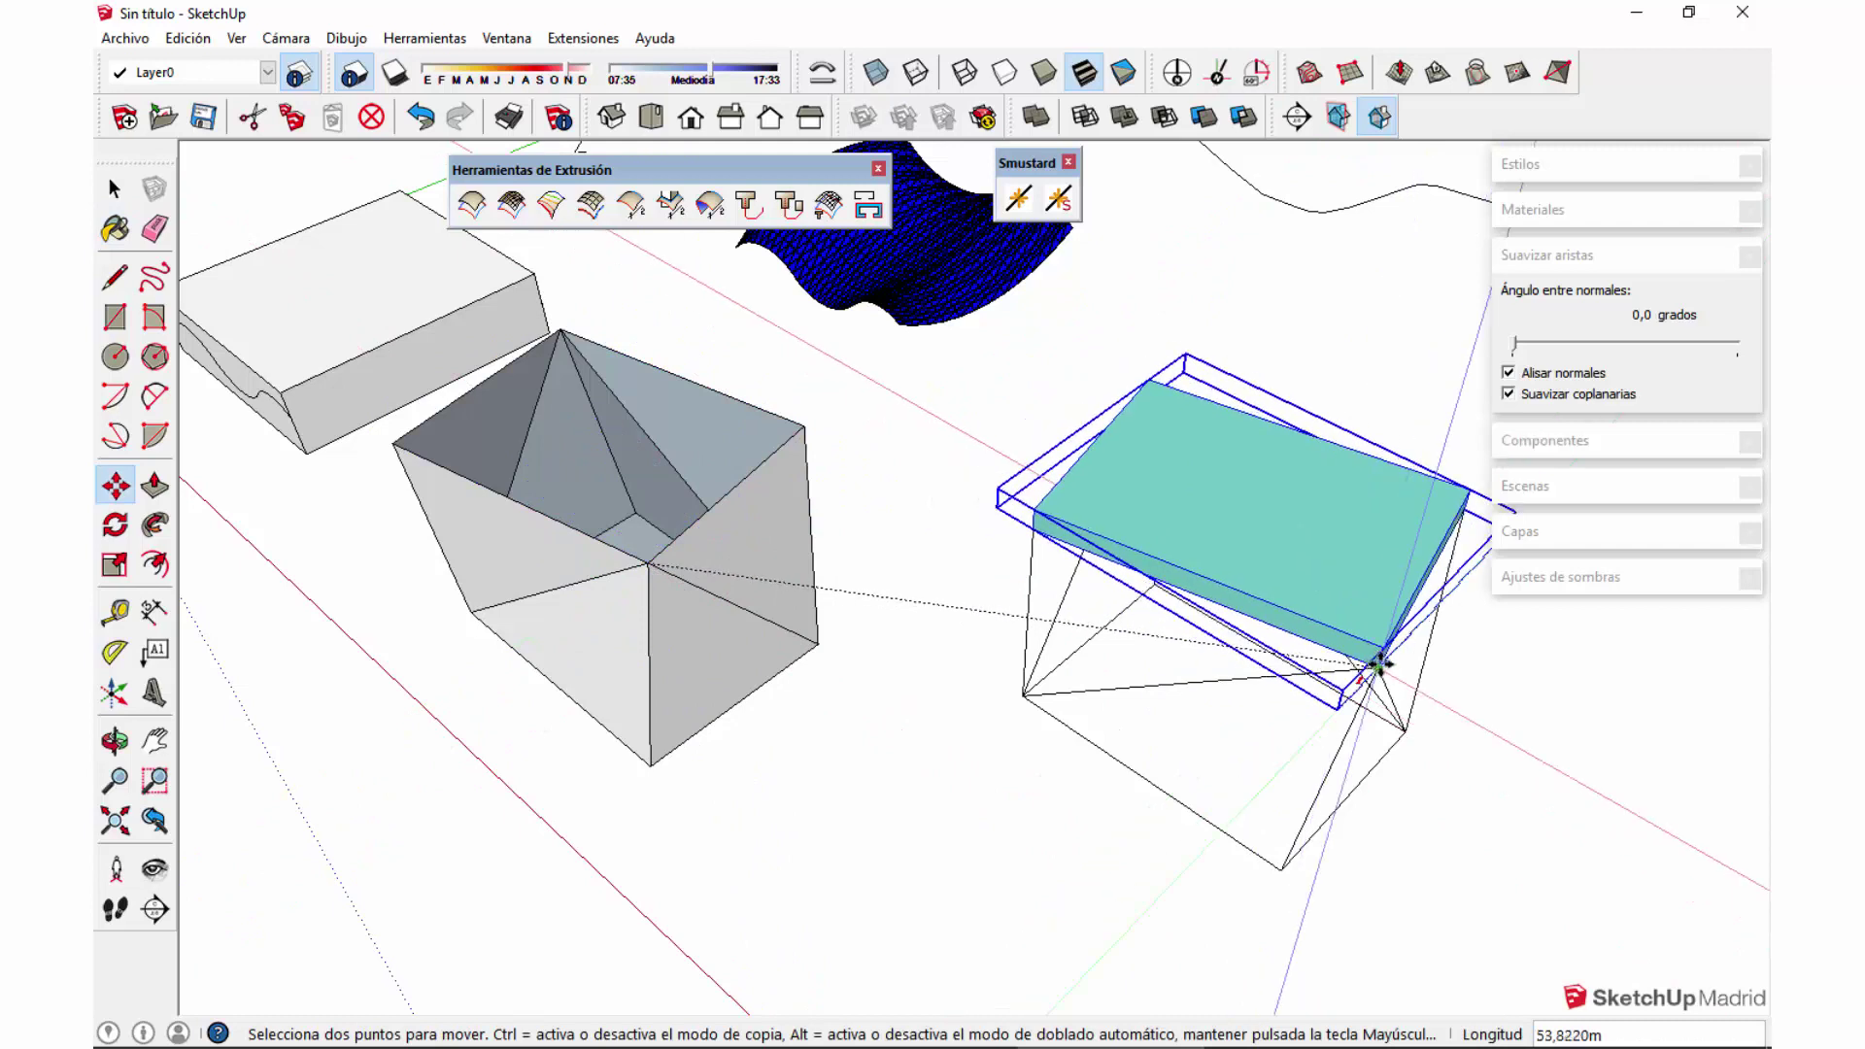
pyautogui.click(1379, 612)
pyautogui.press('space')
# Step: Erase several lower edges of the wireframe under the turquoise slab
pyautogui.press('o')
pyautogui.moveTo(1290, 679)
pyautogui.mouseDown()
pyautogui.moveTo(1209, 412)
pyautogui.moveTo(1237, 612)
pyautogui.moveTo(1149, 691)
pyautogui.mouseUp()
pyautogui.press('space')
pyautogui.press('e')
pyautogui.click(1153, 615)
pyautogui.moveTo(1253, 699); pyautogui.dragTo(1068, 730, button='middle')
pyautogui.moveTo(946, 747)
pyautogui.mouseDown()
pyautogui.moveTo(918, 770)
pyautogui.moveTo(987, 778)
pyautogui.mouseUp()
pyautogui.moveTo(987, 778)
pyautogui.mouseDown(button='middle')
pyautogui.moveTo(1211, 803)
pyautogui.moveTo(1214, 643)
pyautogui.moveTo(1037, 637)
pyautogui.moveTo(1016, 666)
pyautogui.mouseUp(button='middle')
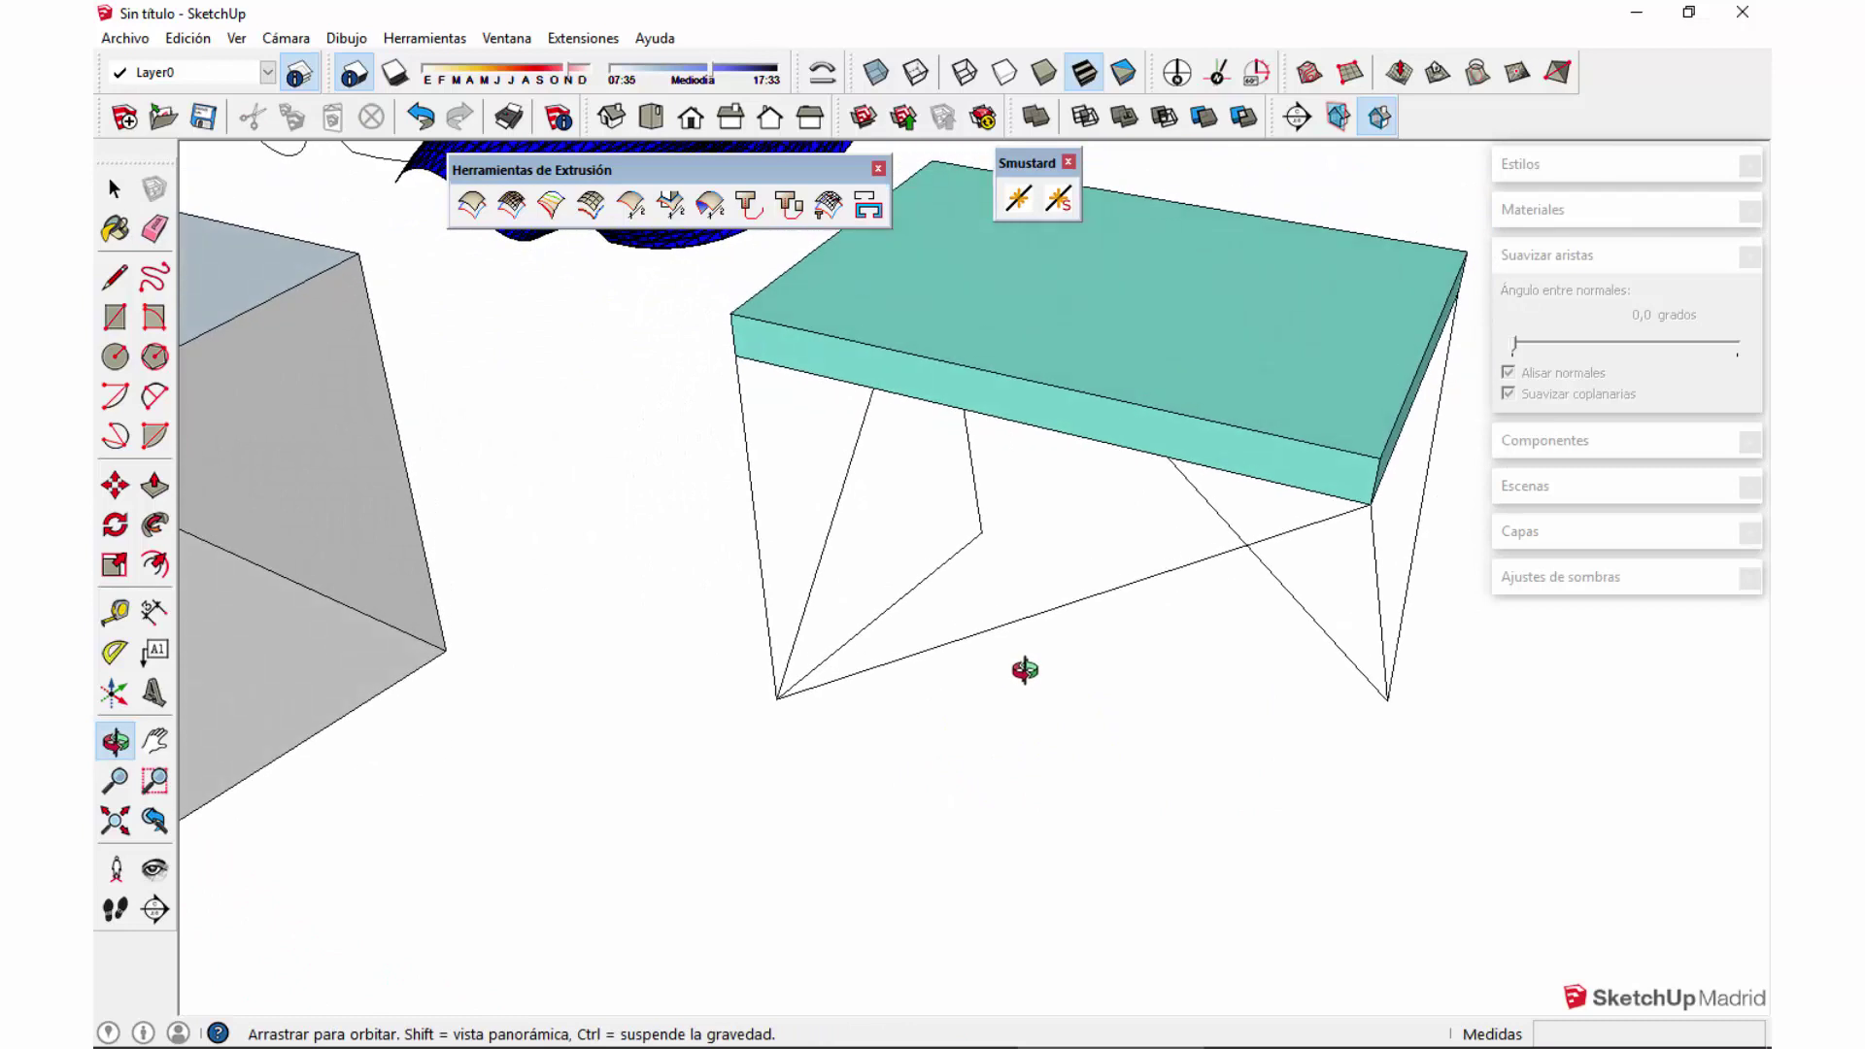
# Step: Draw a leg from the slab's open corner and a bottom edge about 29.6 m long to the neighbouring leg
pyautogui.press('space')
pyautogui.scroll(-3, 825, 602)
pyautogui.moveTo(986, 761); pyautogui.dragTo(870, 741, button='middle')
pyautogui.scroll(2, 870, 741)
pyautogui.press('l')
pyautogui.click(1348, 338)
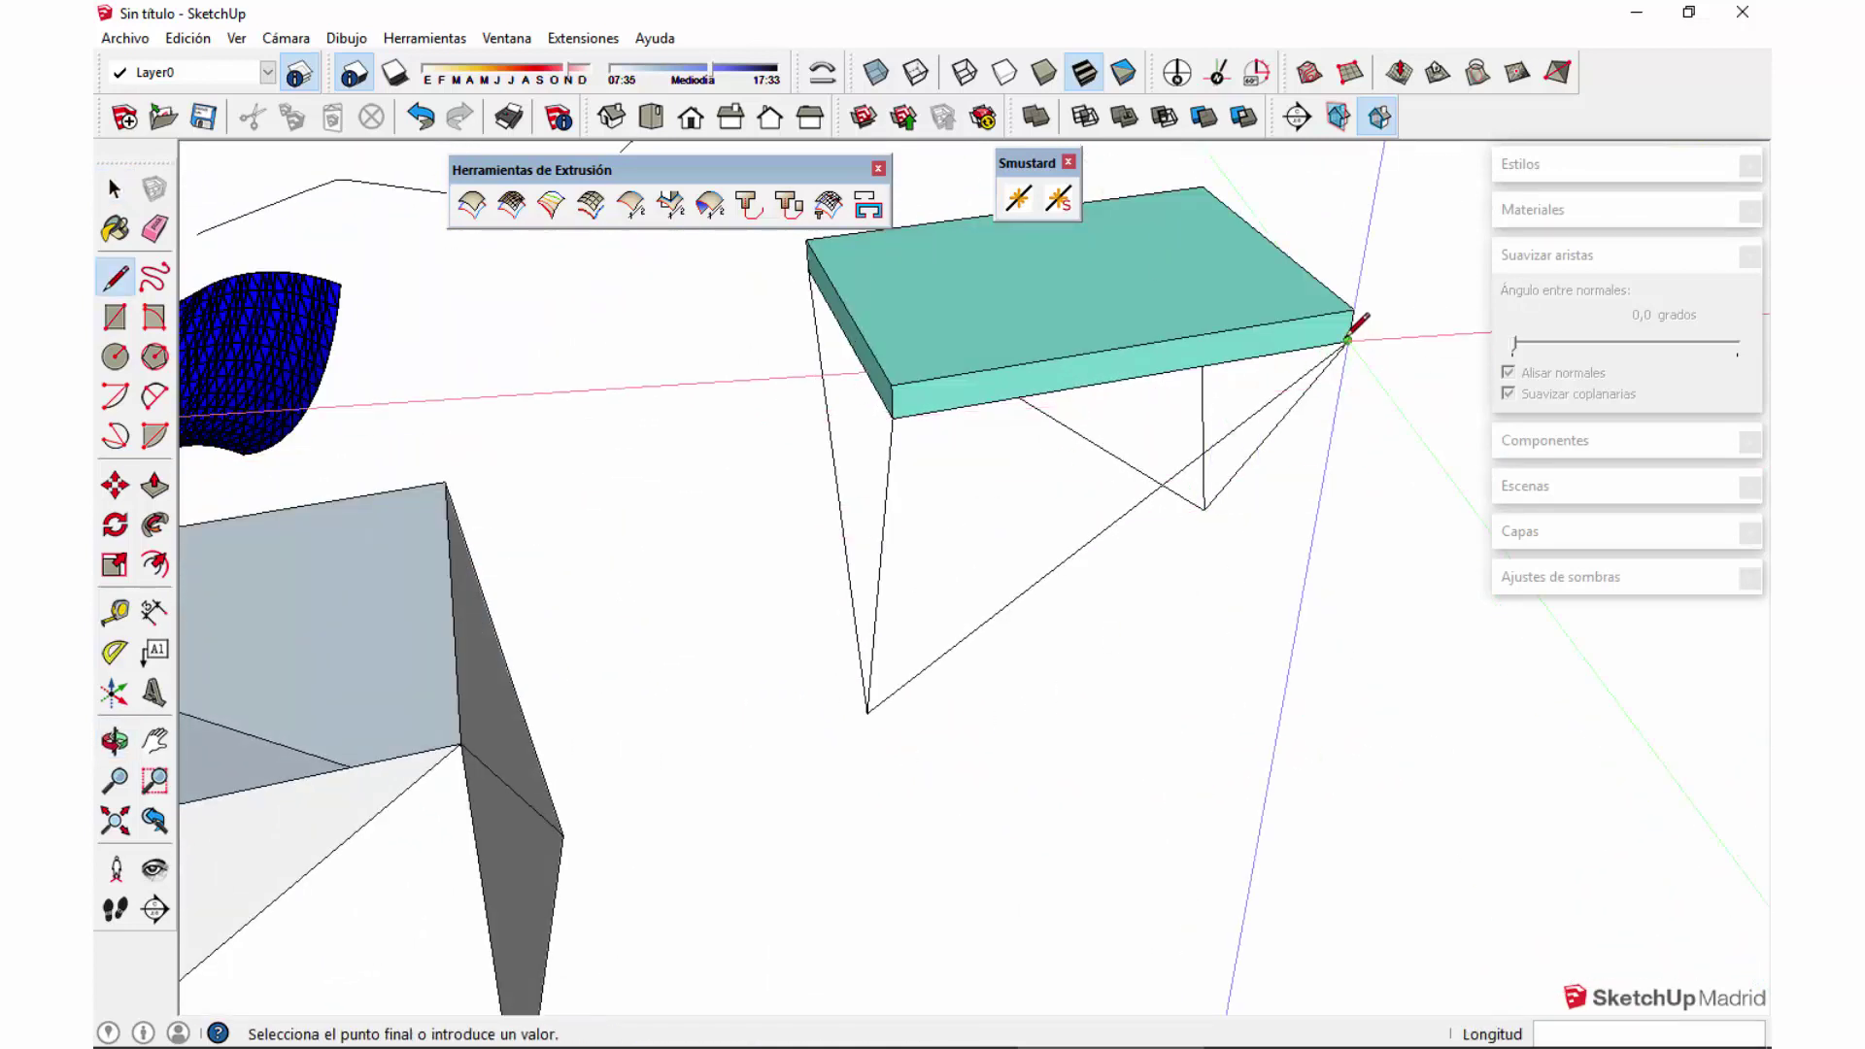
pyautogui.click(1291, 644)
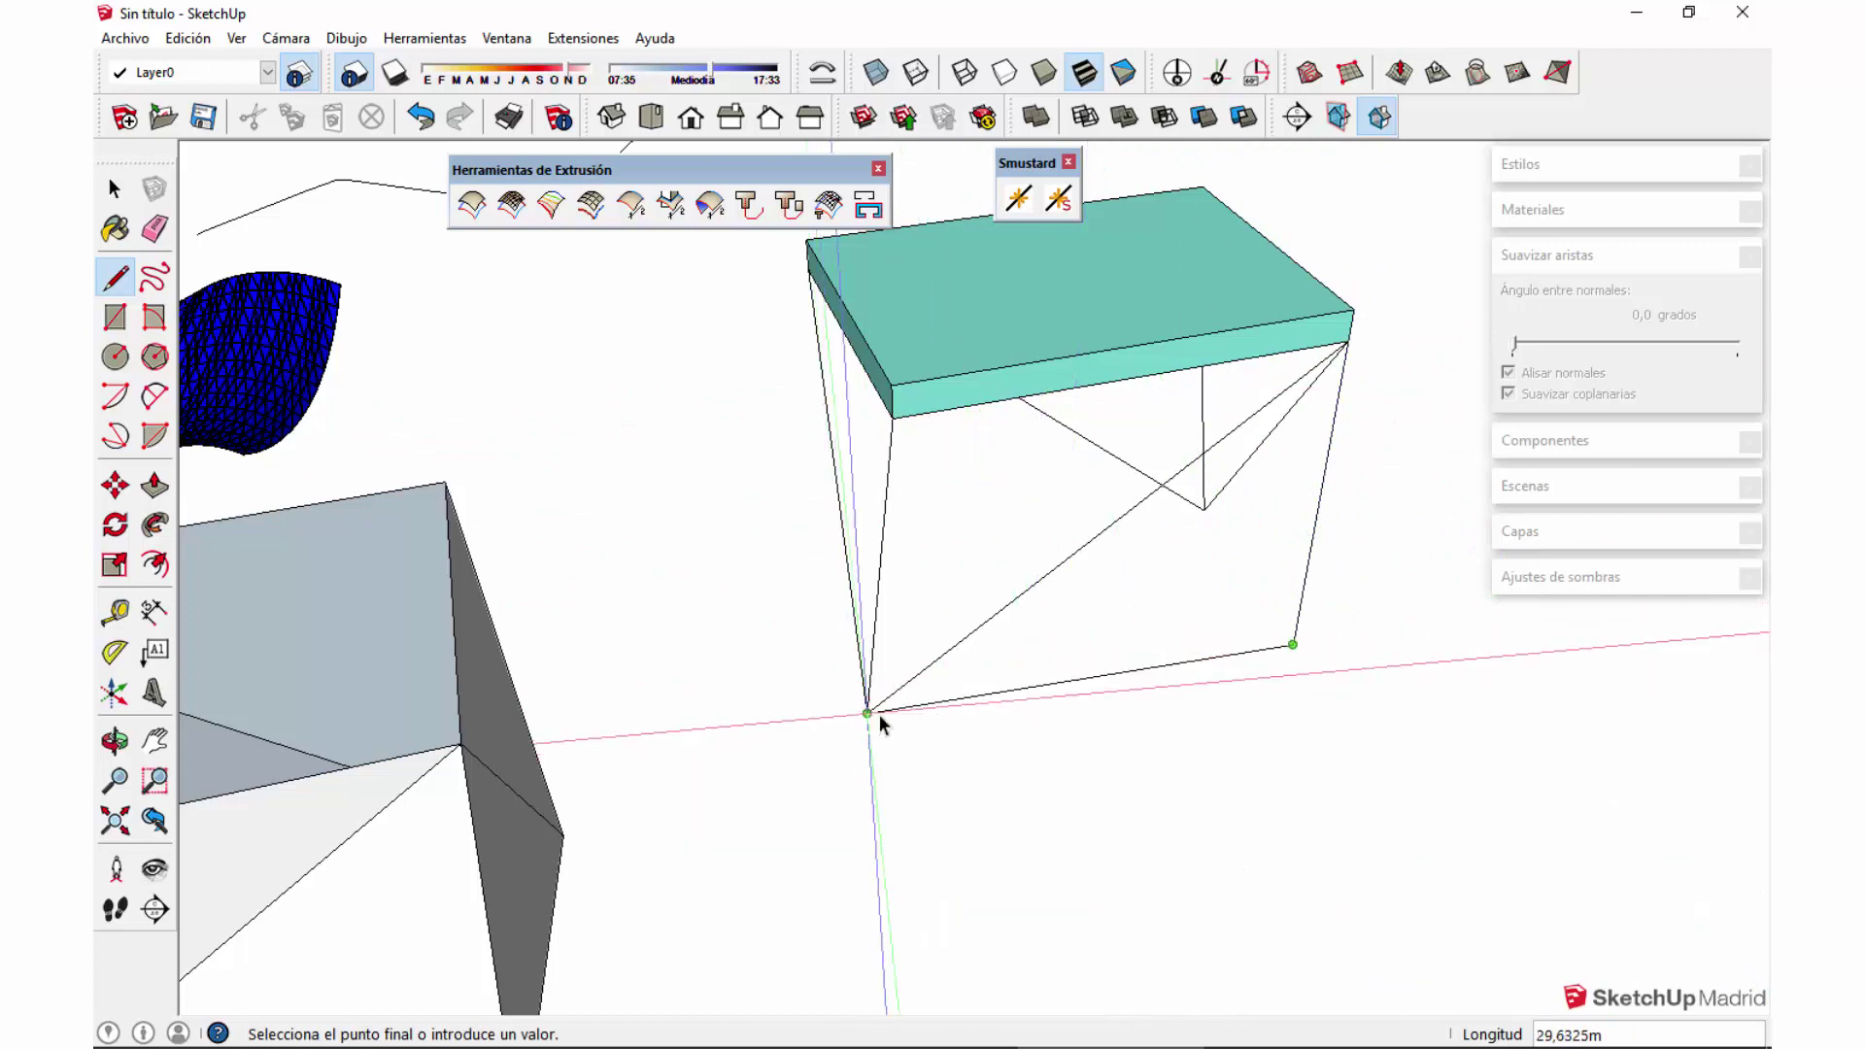
pyautogui.press('space')
pyautogui.press('l')
pyautogui.click(867, 712)
pyautogui.click(1293, 644)
pyautogui.moveTo(1302, 636); pyautogui.dragTo(1209, 645, button='middle')
# Step: Delete one edge of the frame and draw a line about 34 m long between two of its bottom corners
pyautogui.press('space')
pyautogui.click(913, 626)
pyautogui.press('Delete')
pyautogui.press('l')
pyautogui.click(1184, 608)
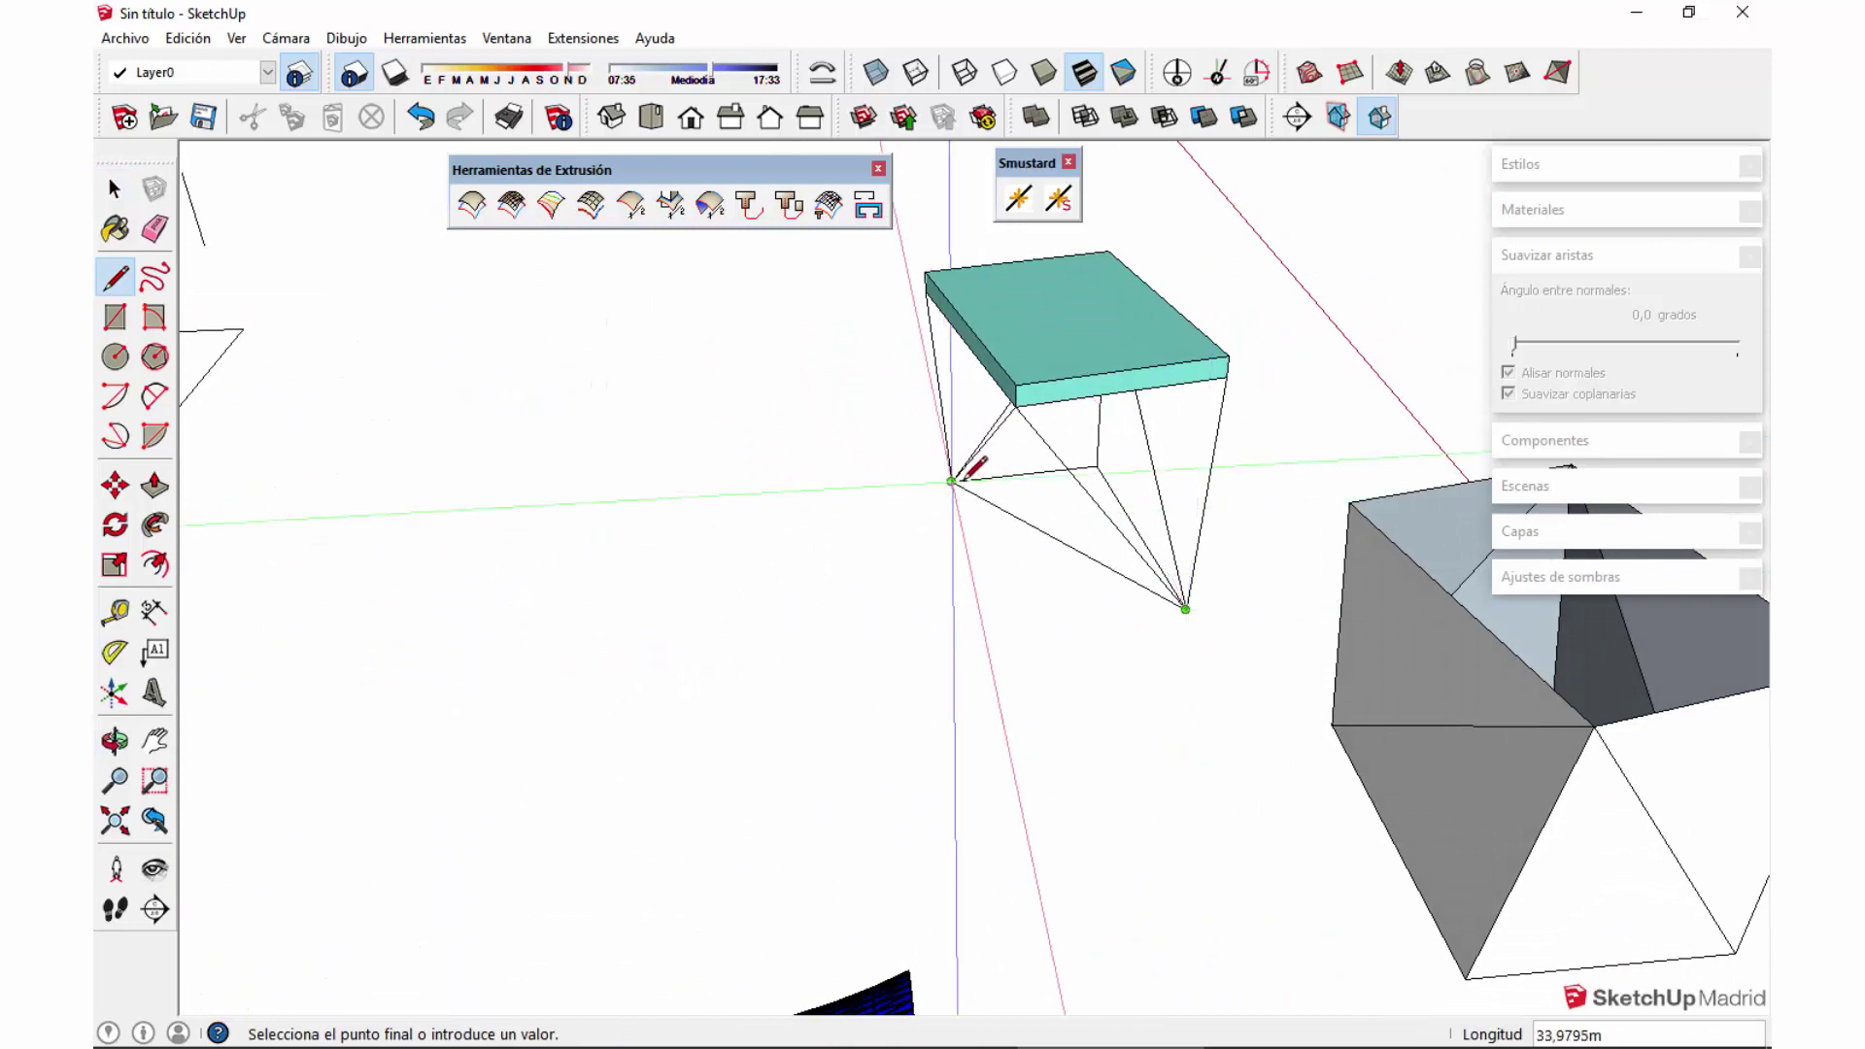
pyautogui.click(952, 480)
pyautogui.press('space')
# Step: Delete the triangular face enclosed by the bottom edges of the frame
pyautogui.click(1065, 497)
pyautogui.hotkey('ctrl', 't')
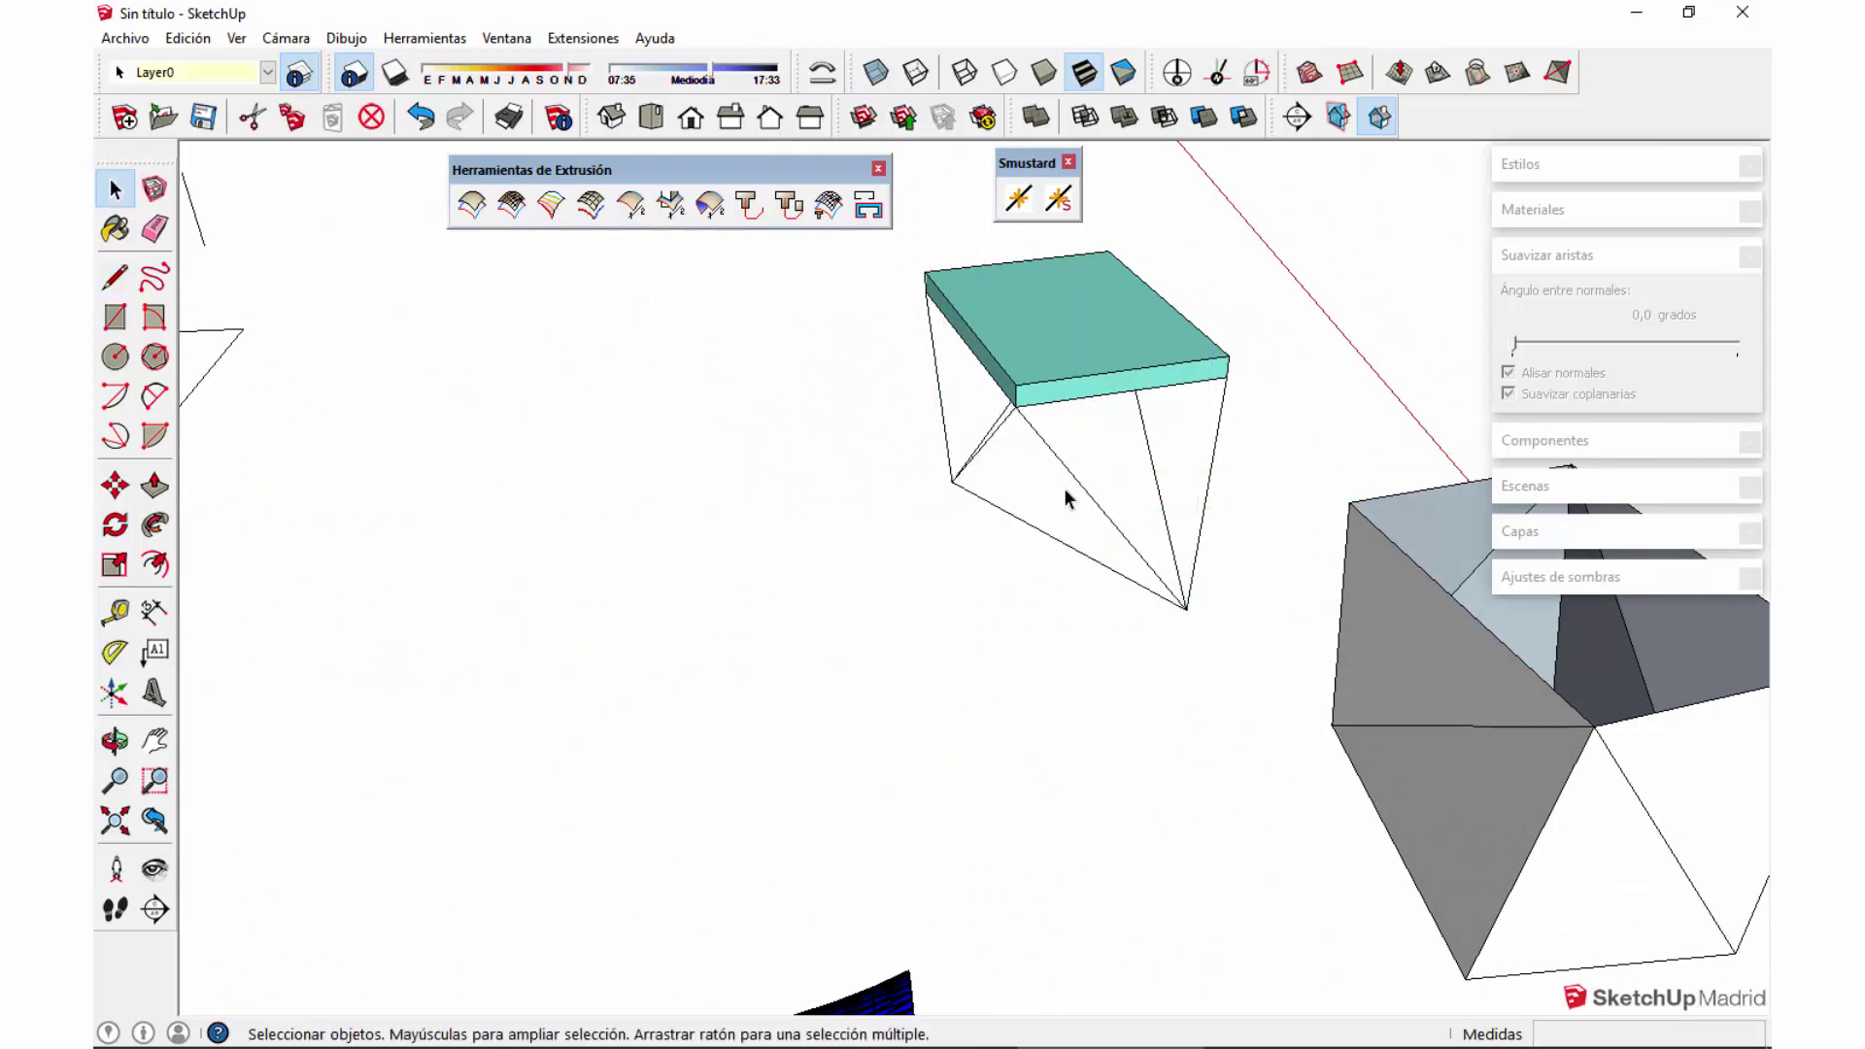
pyautogui.scroll(1, 1066, 498)
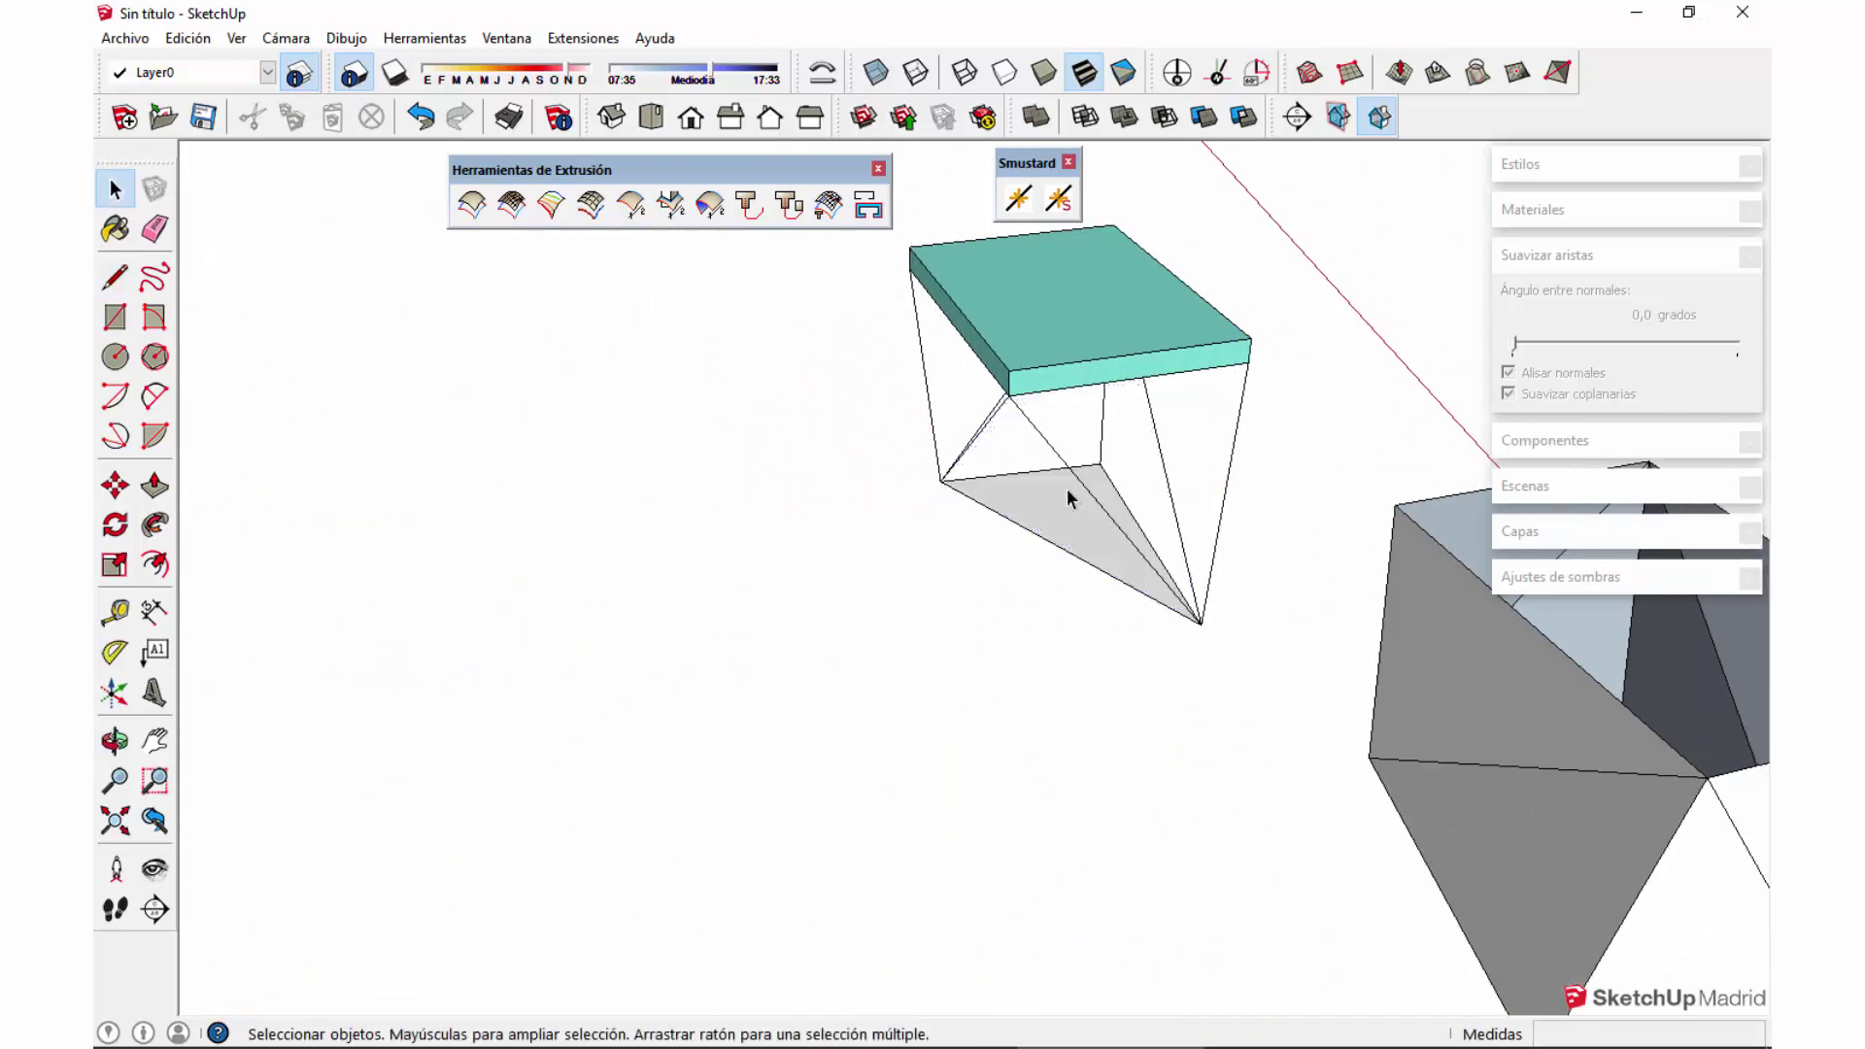
pyautogui.click(1081, 538)
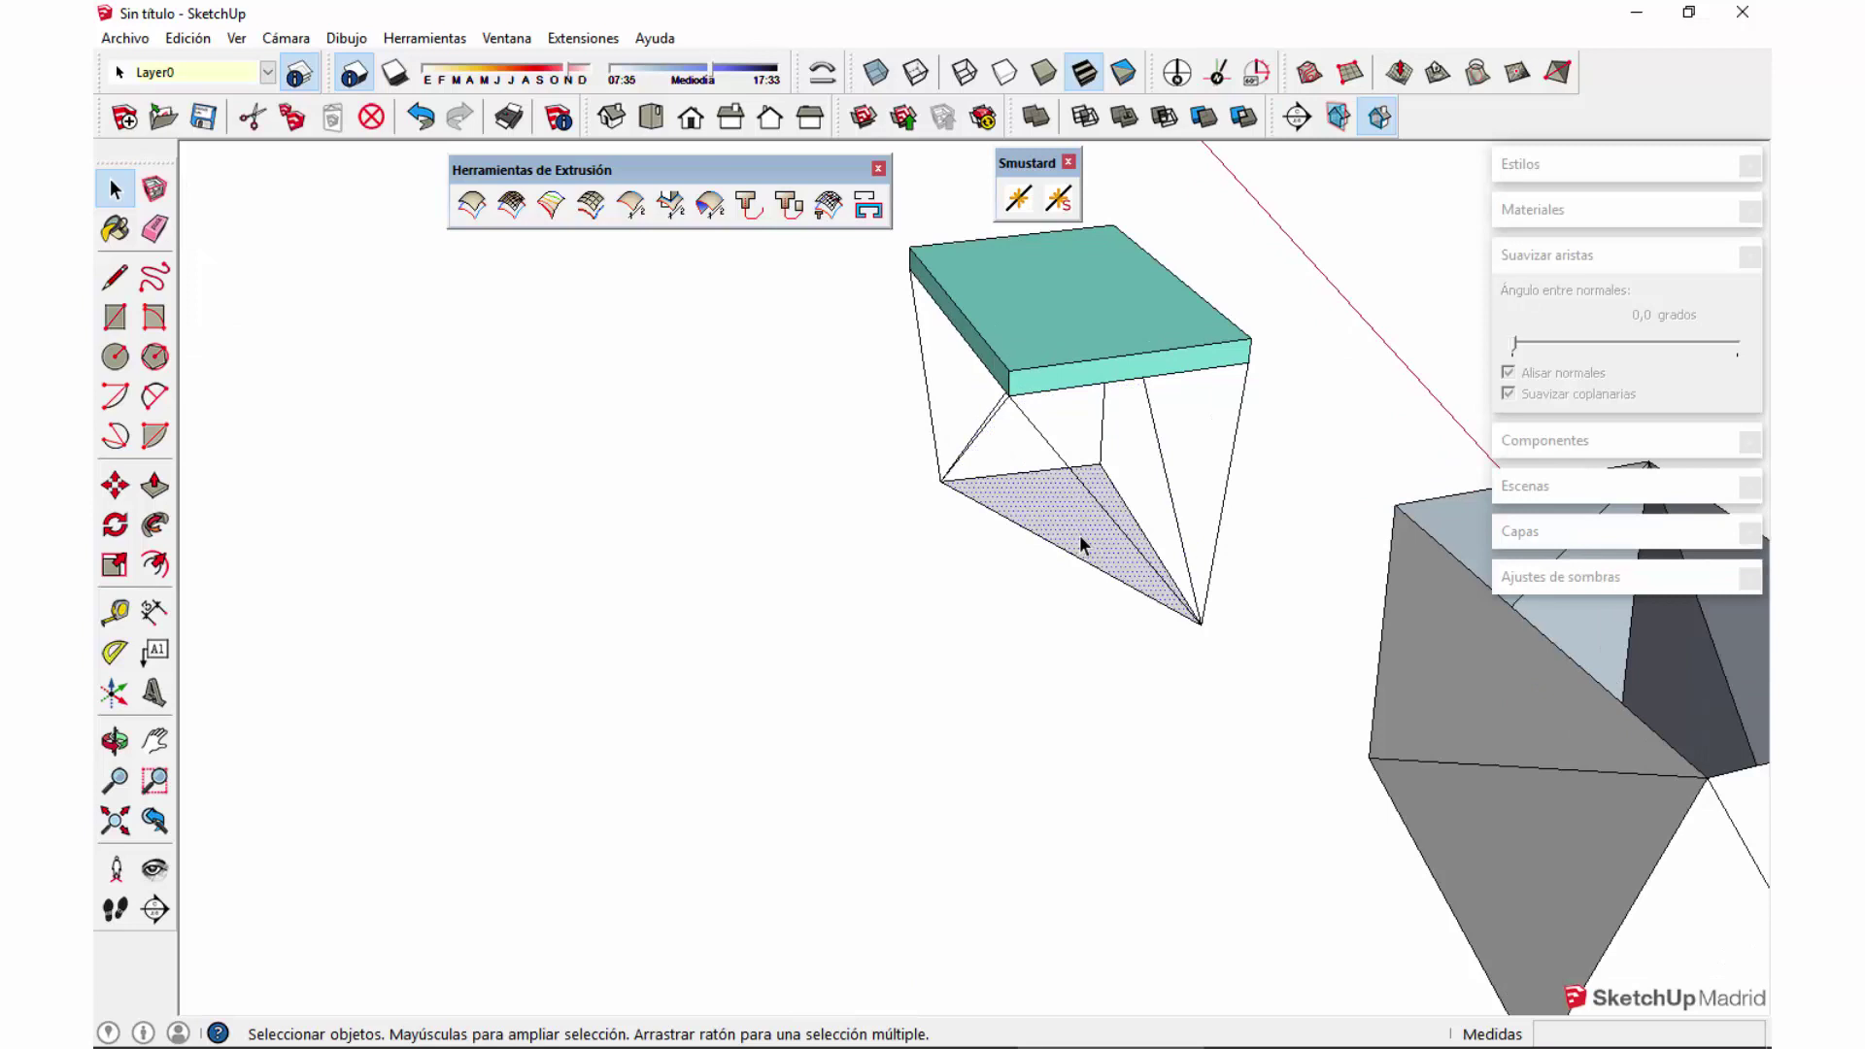
pyautogui.press('Delete')
# Step: Draw a small circle with a radius of about 0.47 m beside the frame's front bottom corner
pyautogui.moveTo(1088, 539); pyautogui.dragTo(1092, 822, button='middle')
pyautogui.scroll(2, 1154, 754)
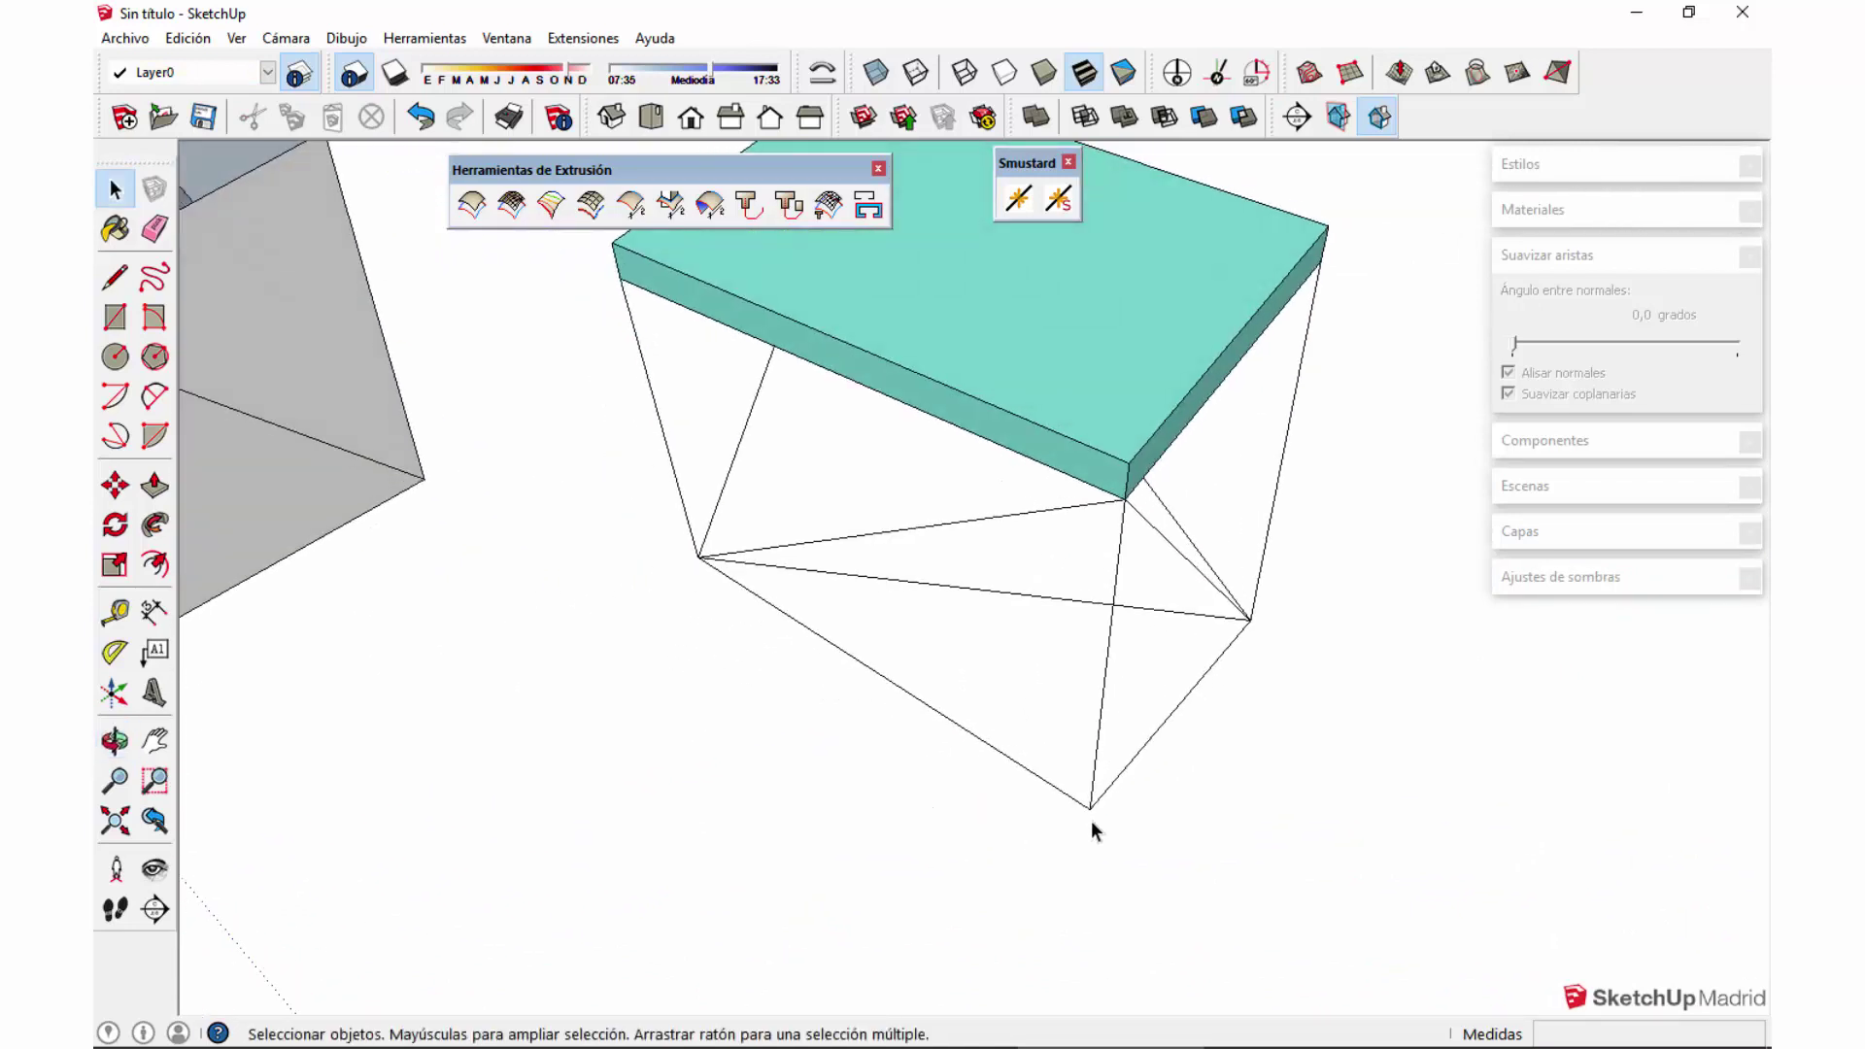
pyautogui.press('c')
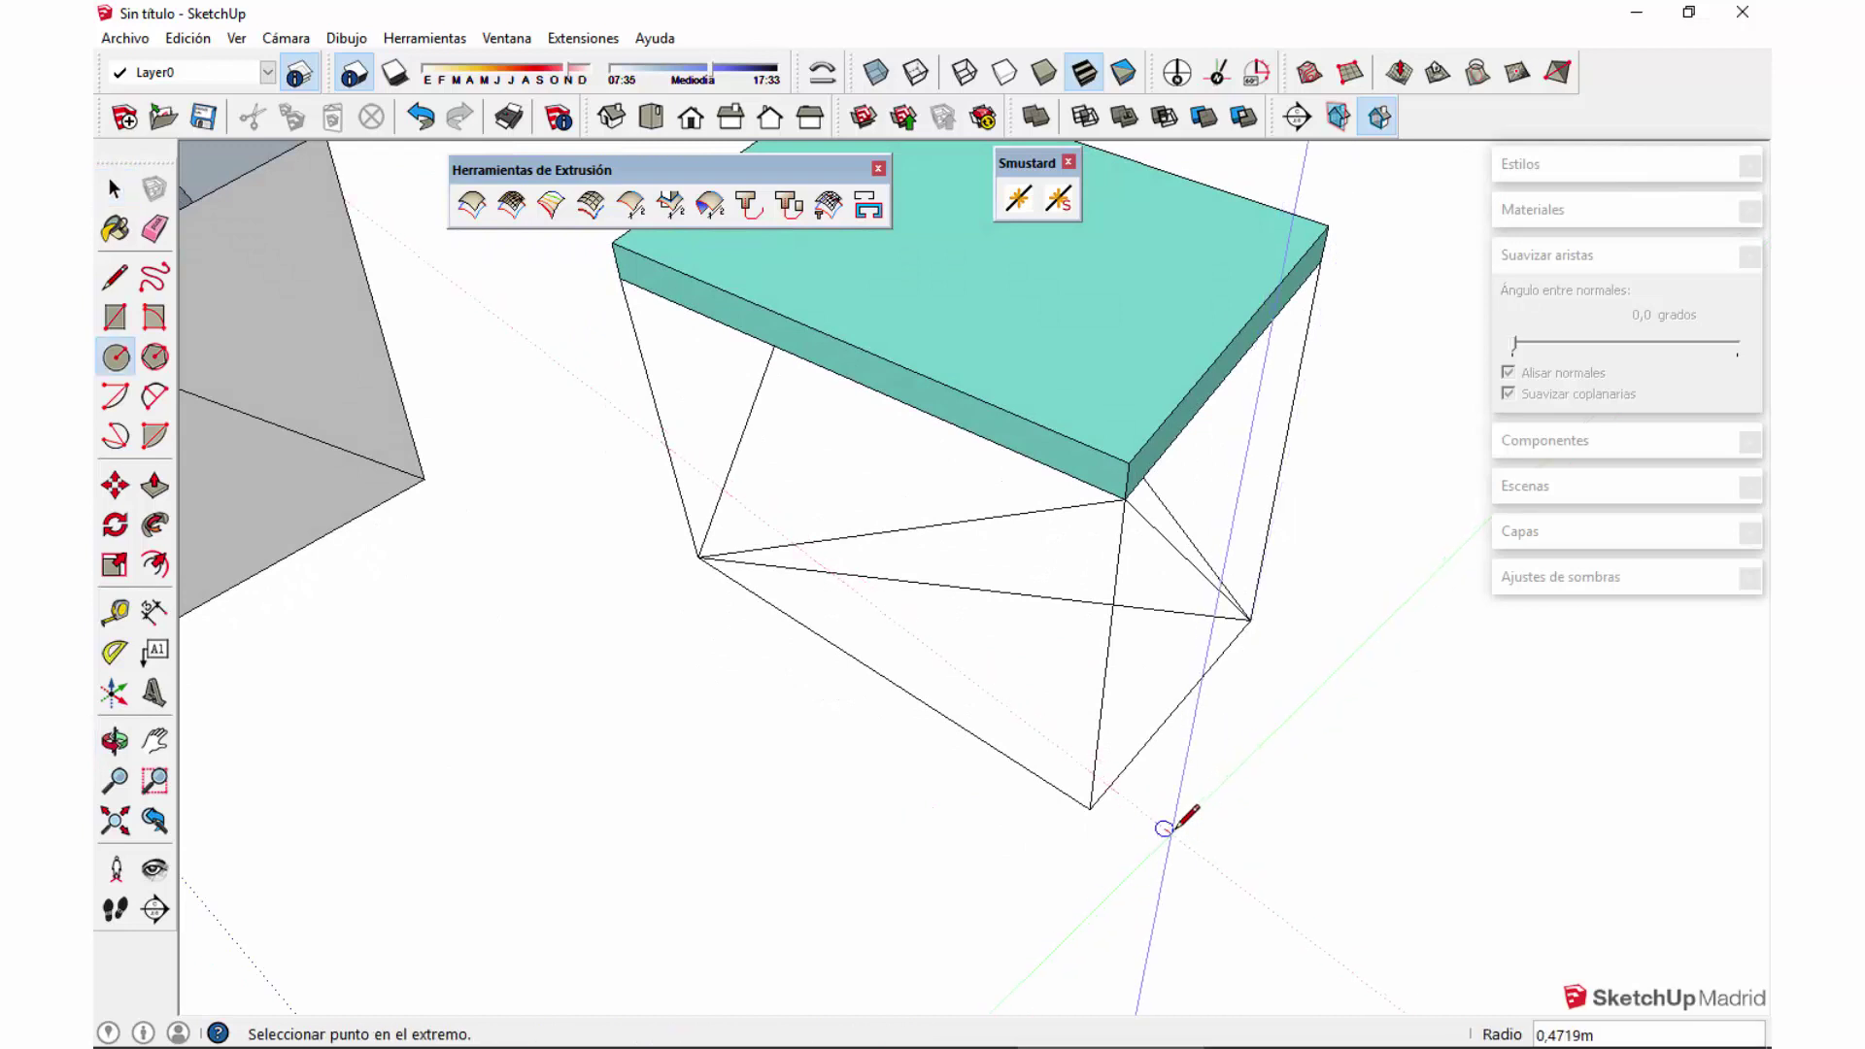
pyautogui.press('space')
pyautogui.scroll(-3, 1165, 830)
pyautogui.moveTo(1182, 832); pyautogui.dragTo(1123, 800, button='middle')
pyautogui.scroll(3, 1141, 719)
pyautogui.scroll(-4, 1116, 758)
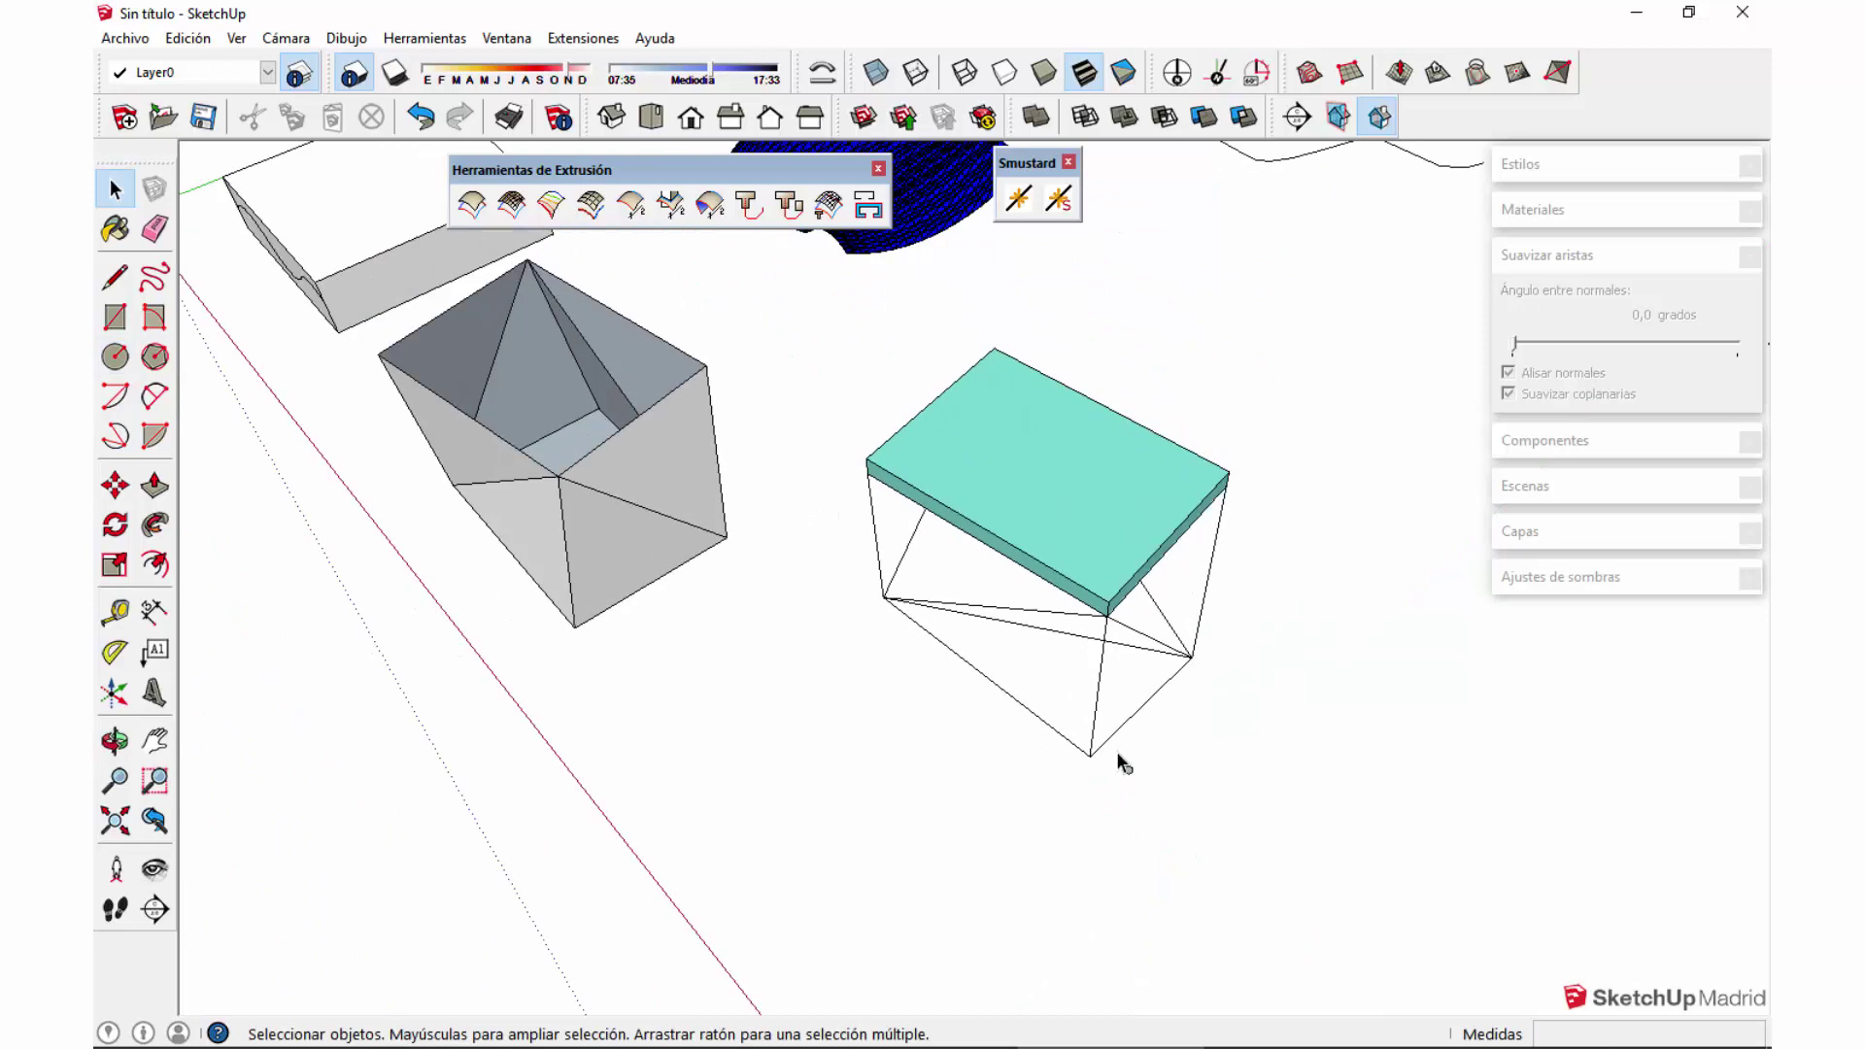
# Step: Draw a rectangular face on the ground beyond the frame, on the side away from the open box
pyautogui.scroll(2, 1165, 756)
pyautogui.press('r')
pyautogui.click(1323, 708)
pyautogui.click(1615, 695)
pyautogui.press('space')
pyautogui.scroll(-5, 1340, 708)
pyautogui.moveTo(1340, 708)
pyautogui.mouseDown(button='middle')
pyautogui.moveTo(1391, 716)
pyautogui.moveTo(1398, 646)
pyautogui.mouseUp(button='middle')
pyautogui.scroll(4, 1166, 714)
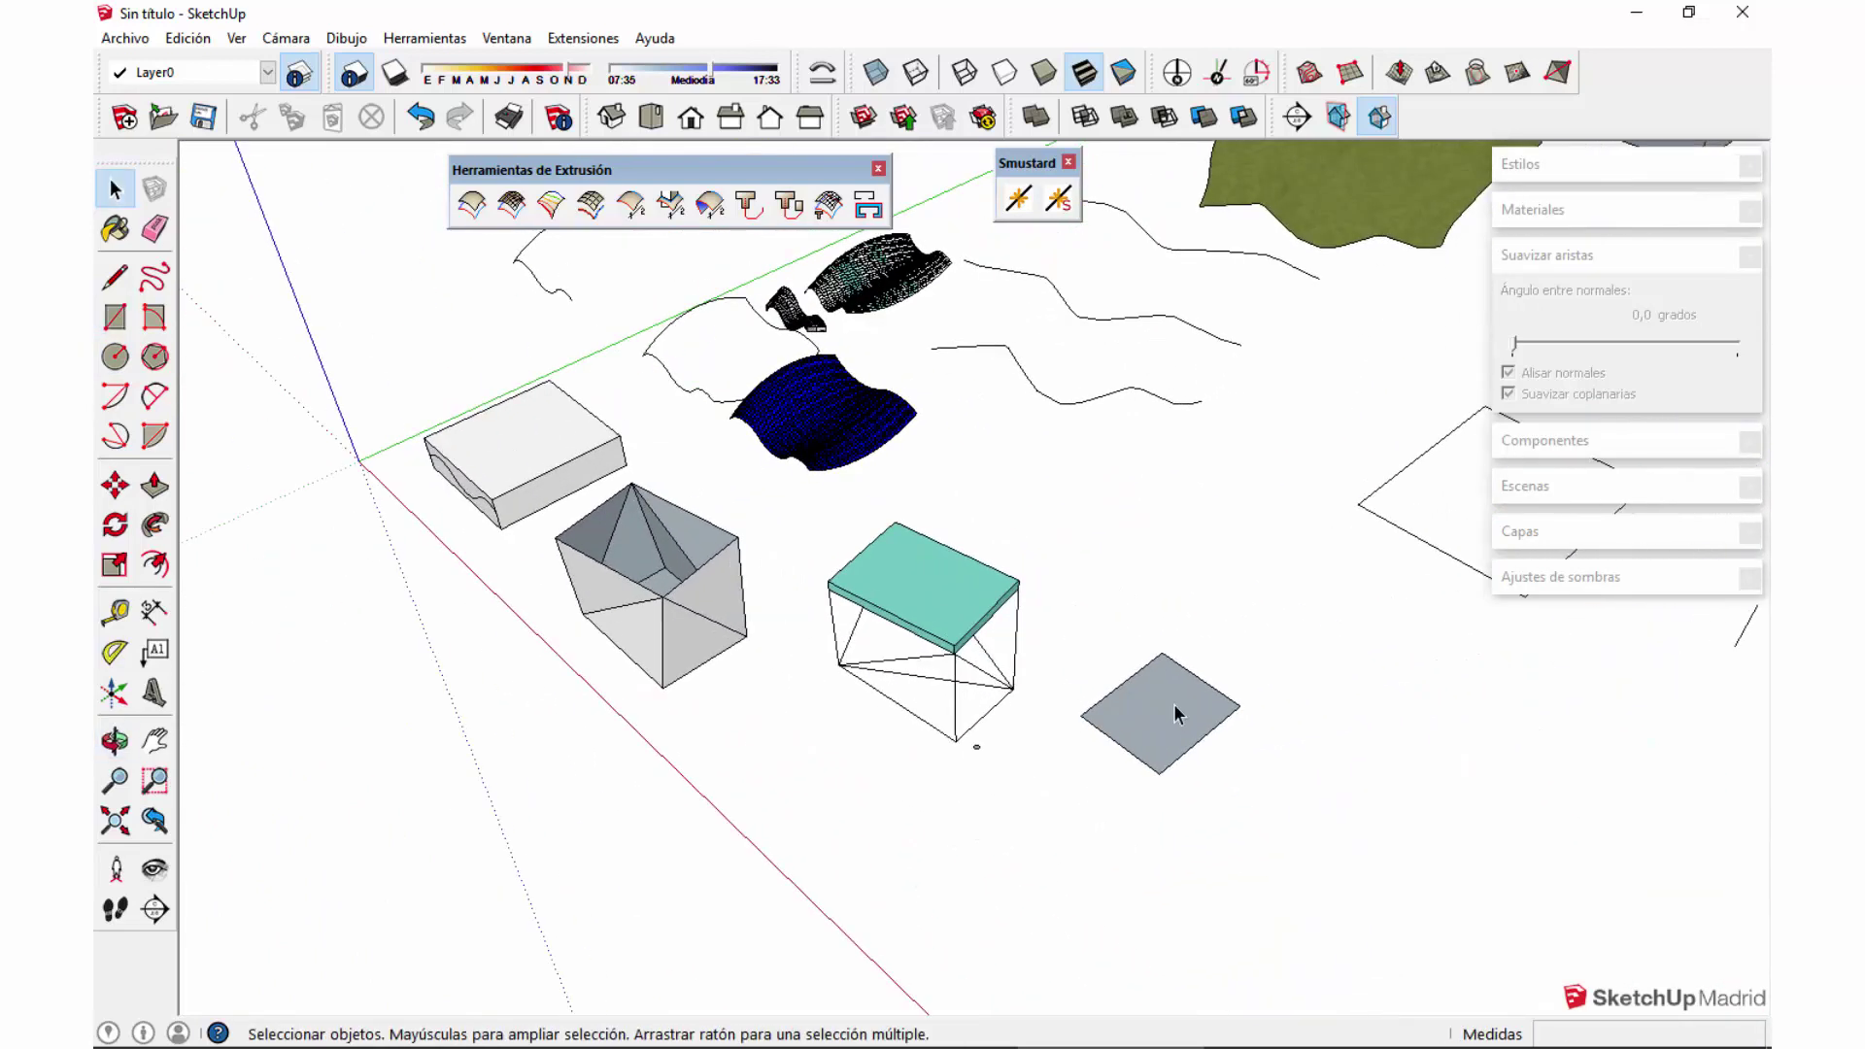
pyautogui.scroll(3, 874, 751)
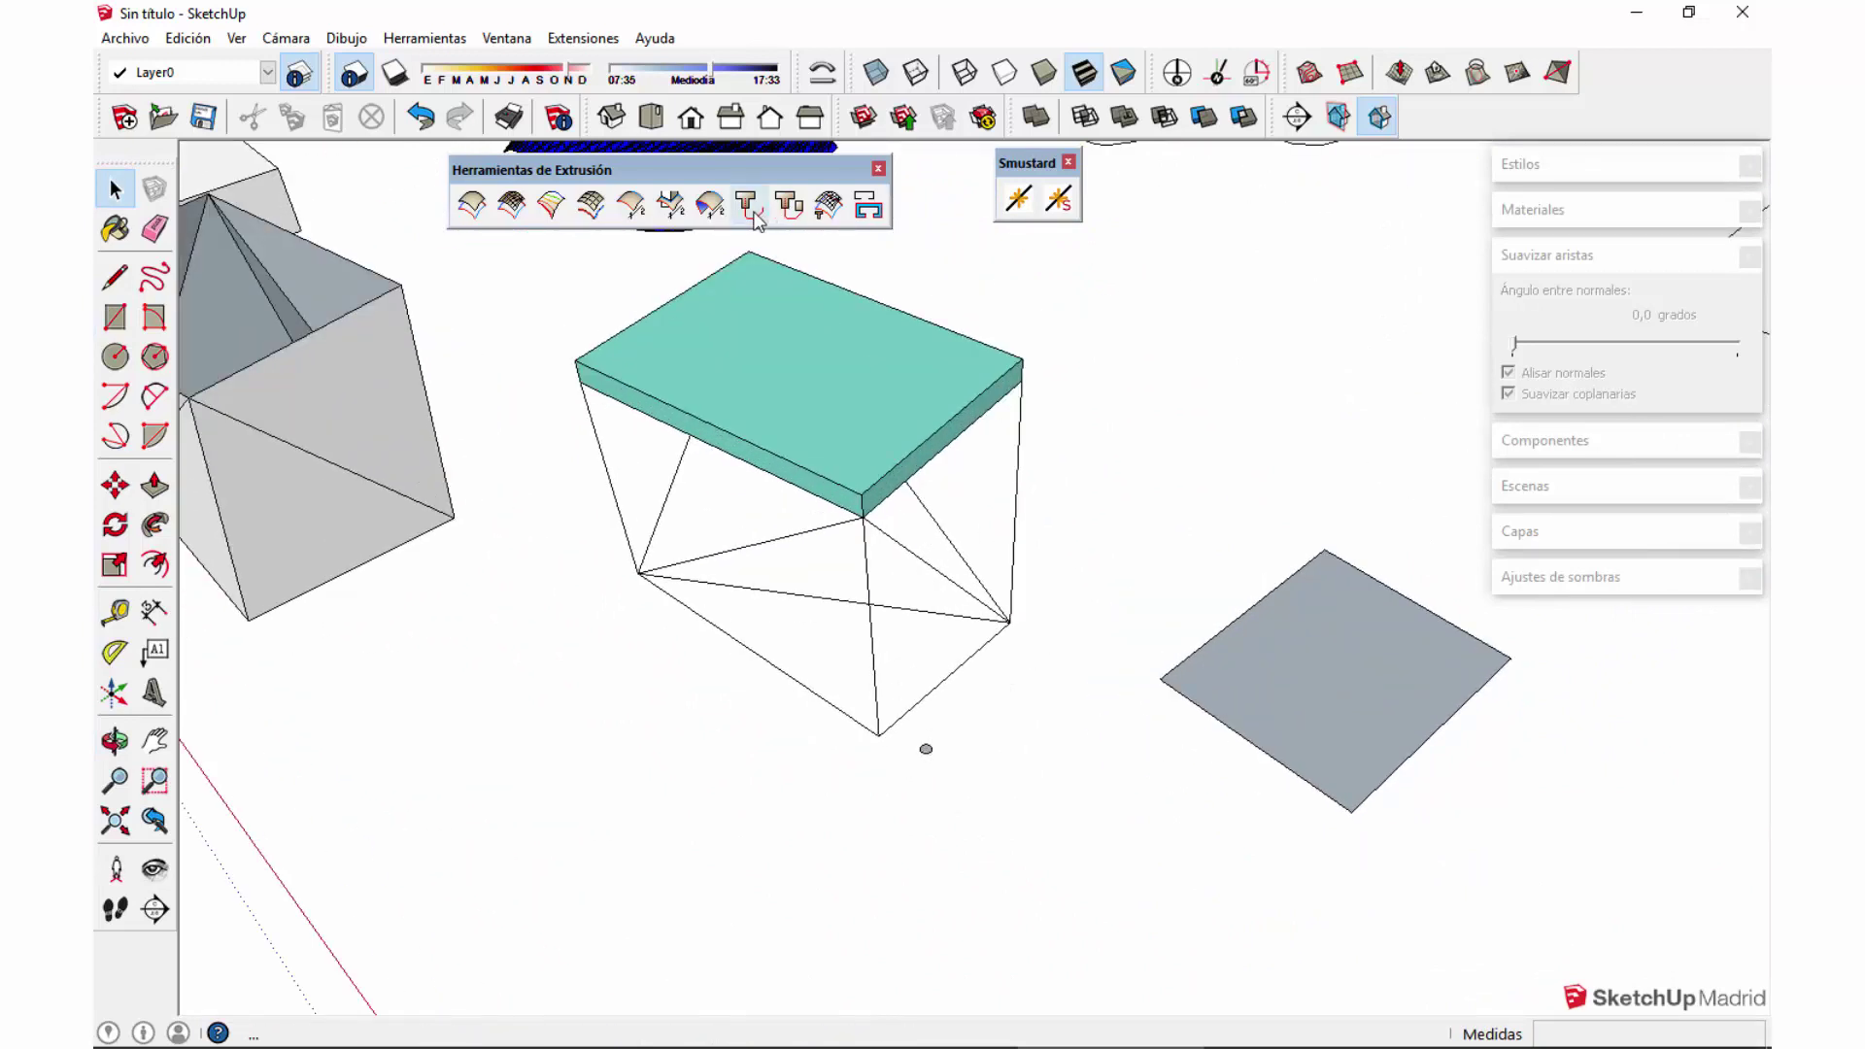
pyautogui.click(963, 562)
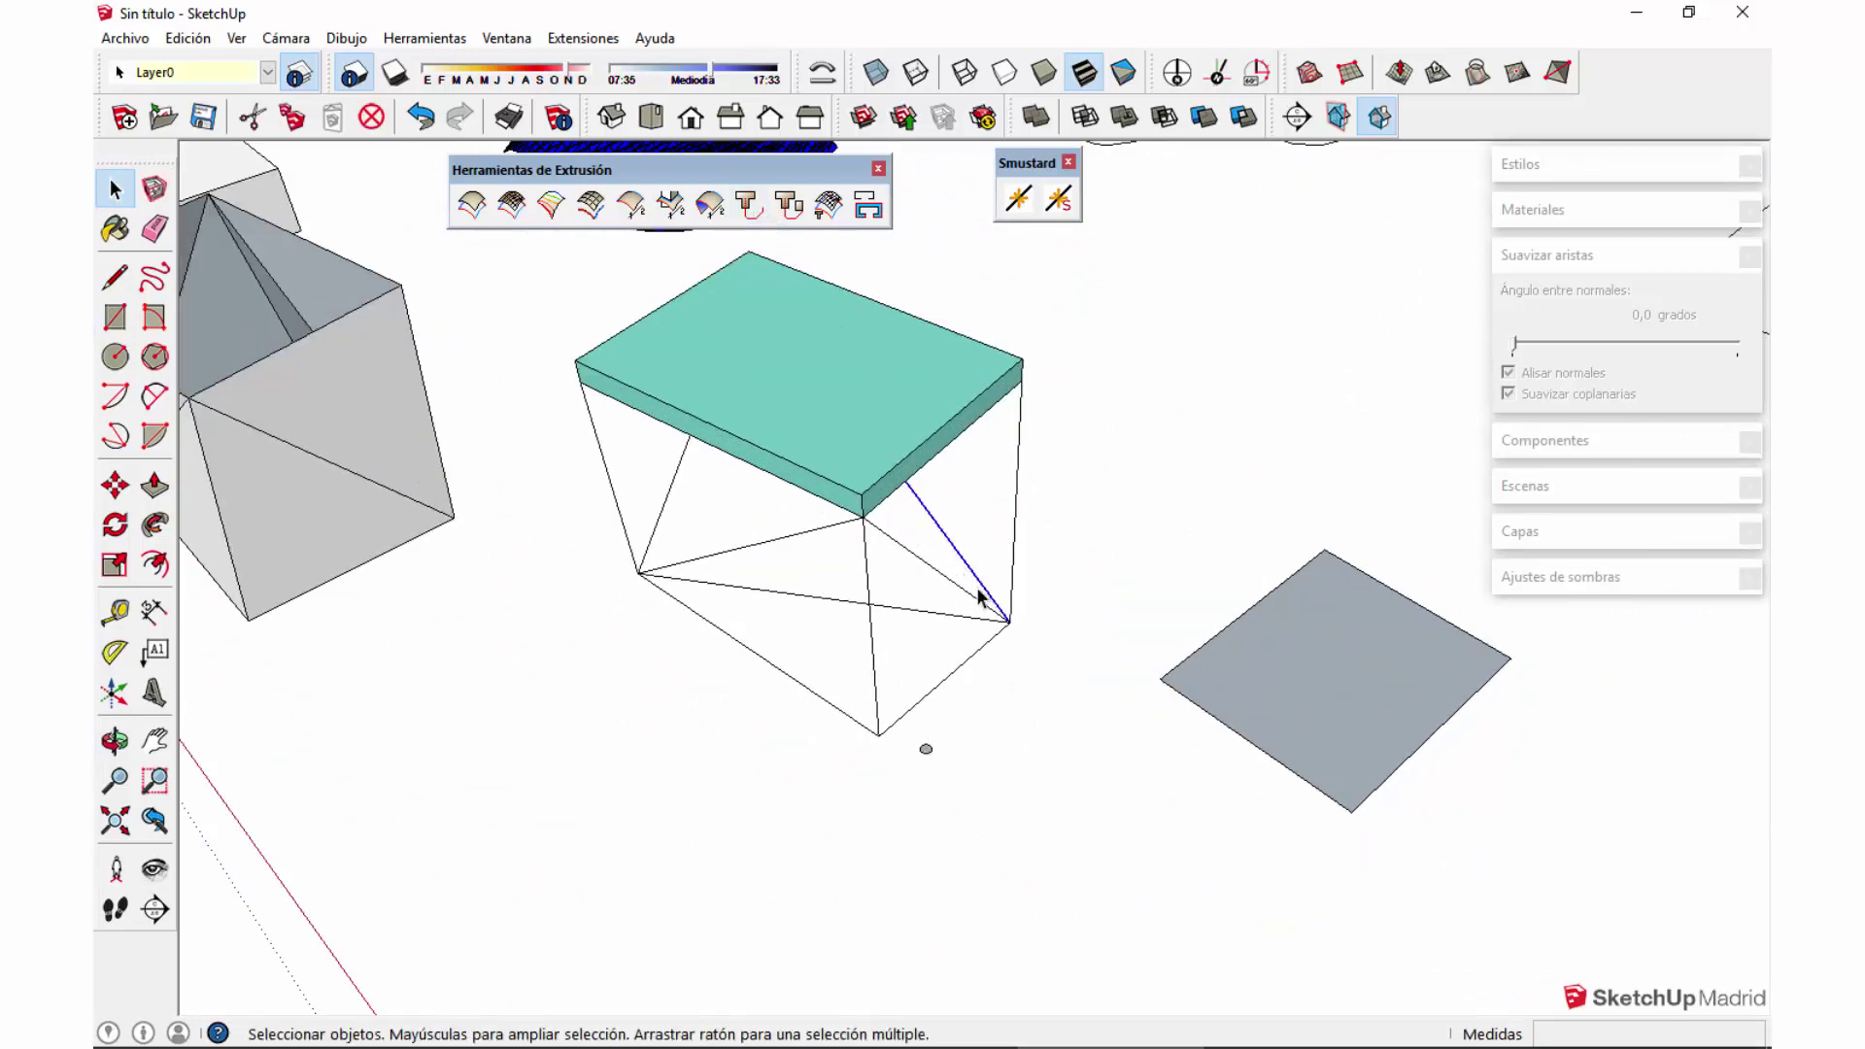
pyautogui.moveTo(1039, 660); pyautogui.dragTo(1136, 686, button='middle')
pyautogui.click(1017, 768)
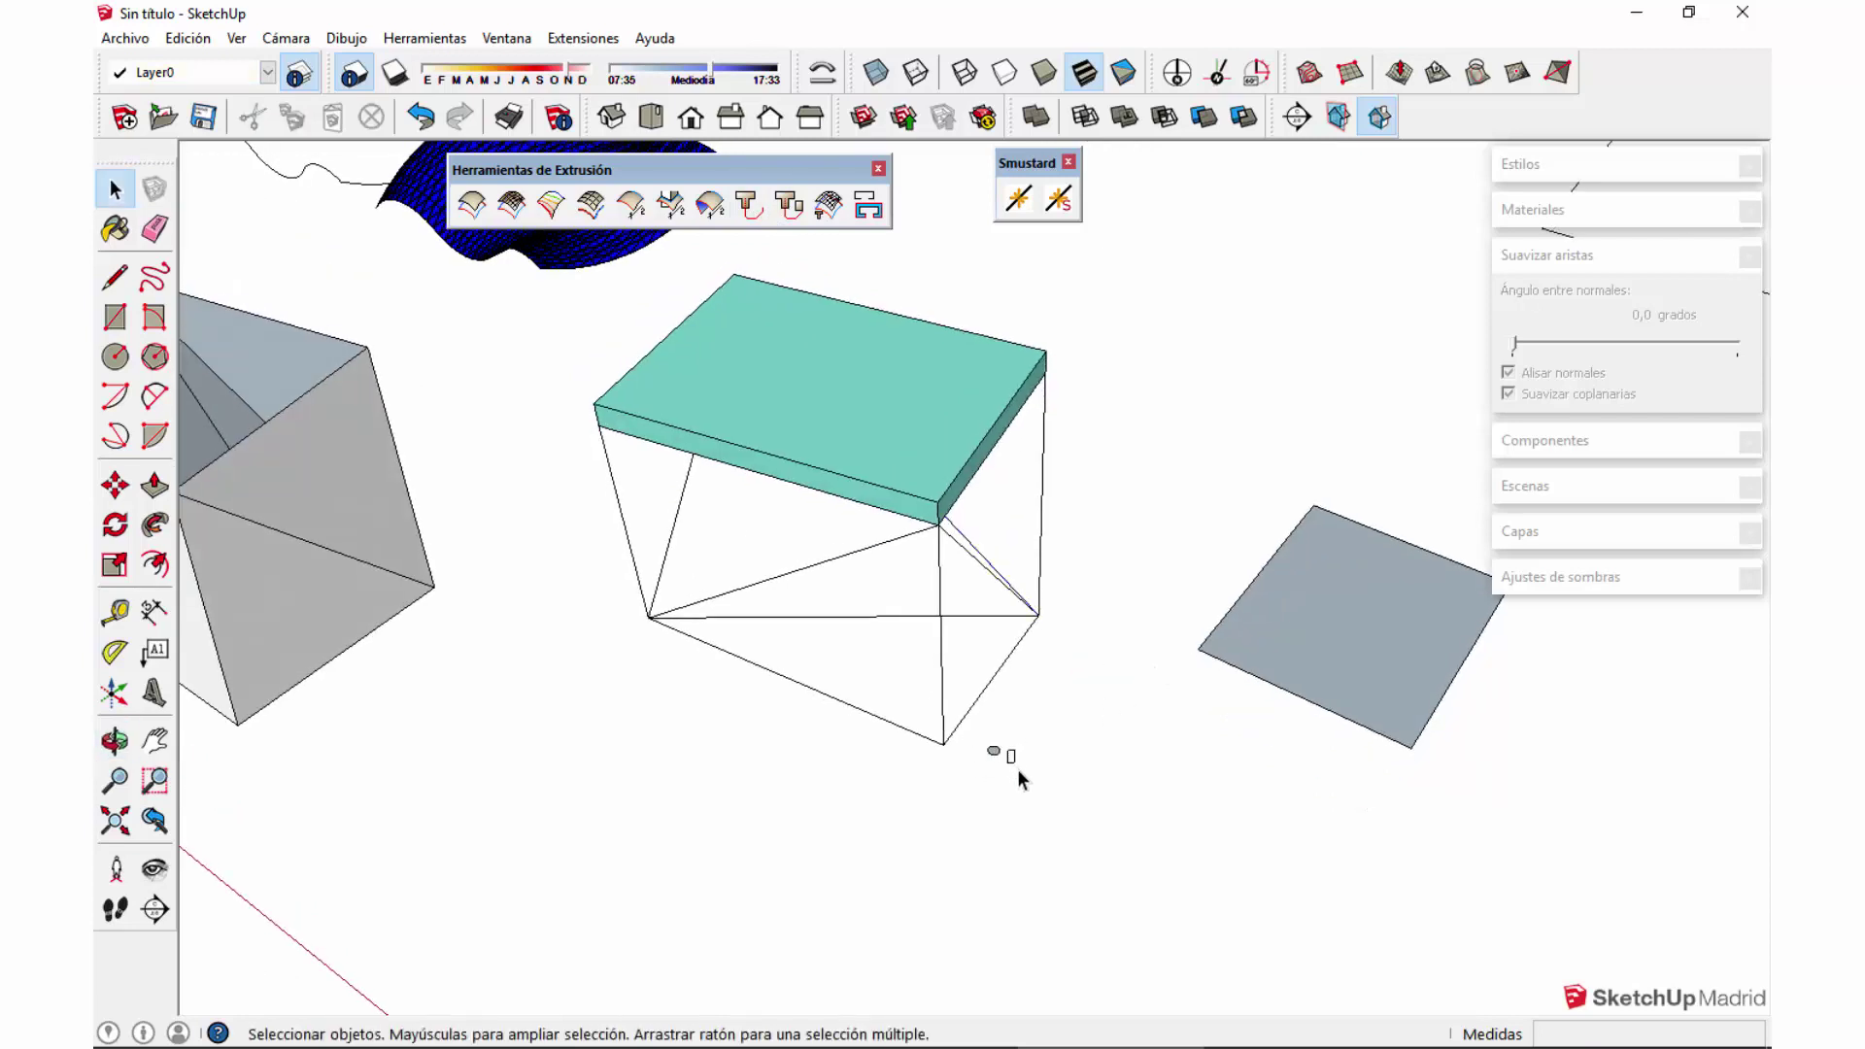
pyautogui.click(1006, 766)
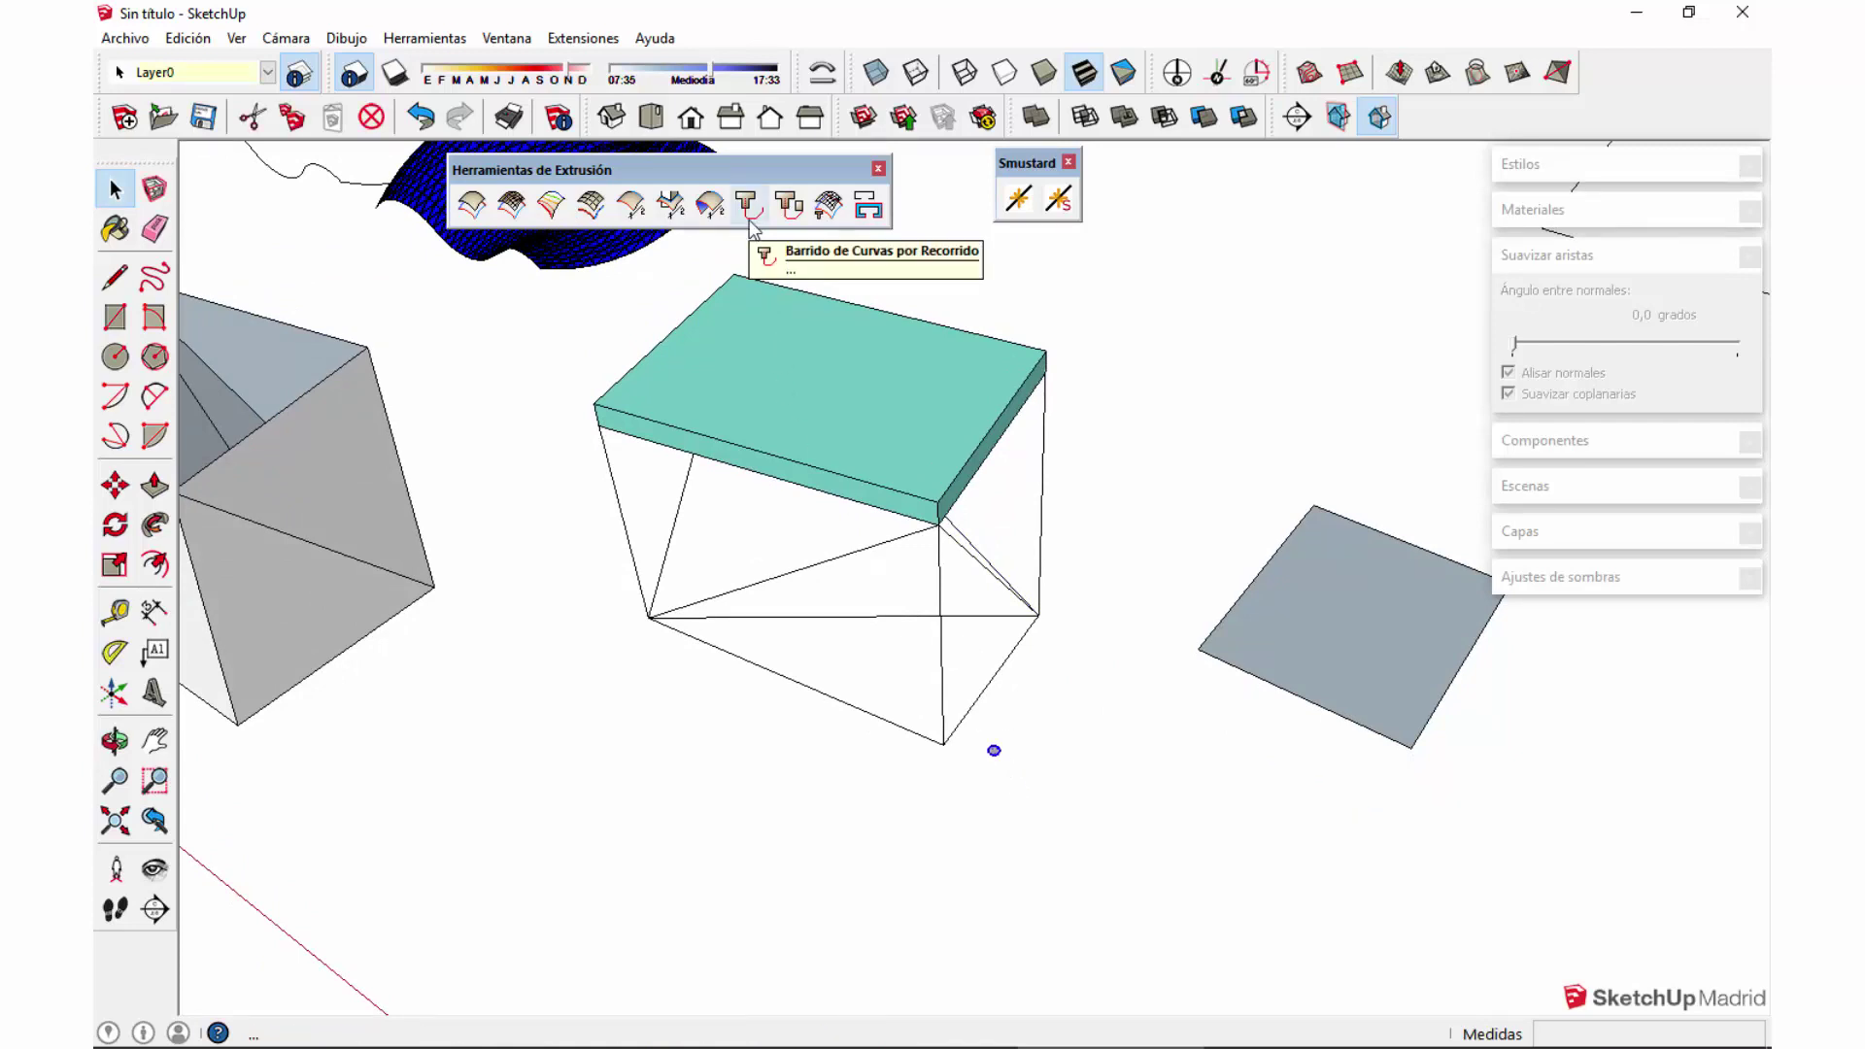
pyautogui.moveTo(1001, 753); pyautogui.dragTo(1045, 630, button='middle')
pyautogui.tripleClick(1045, 612)
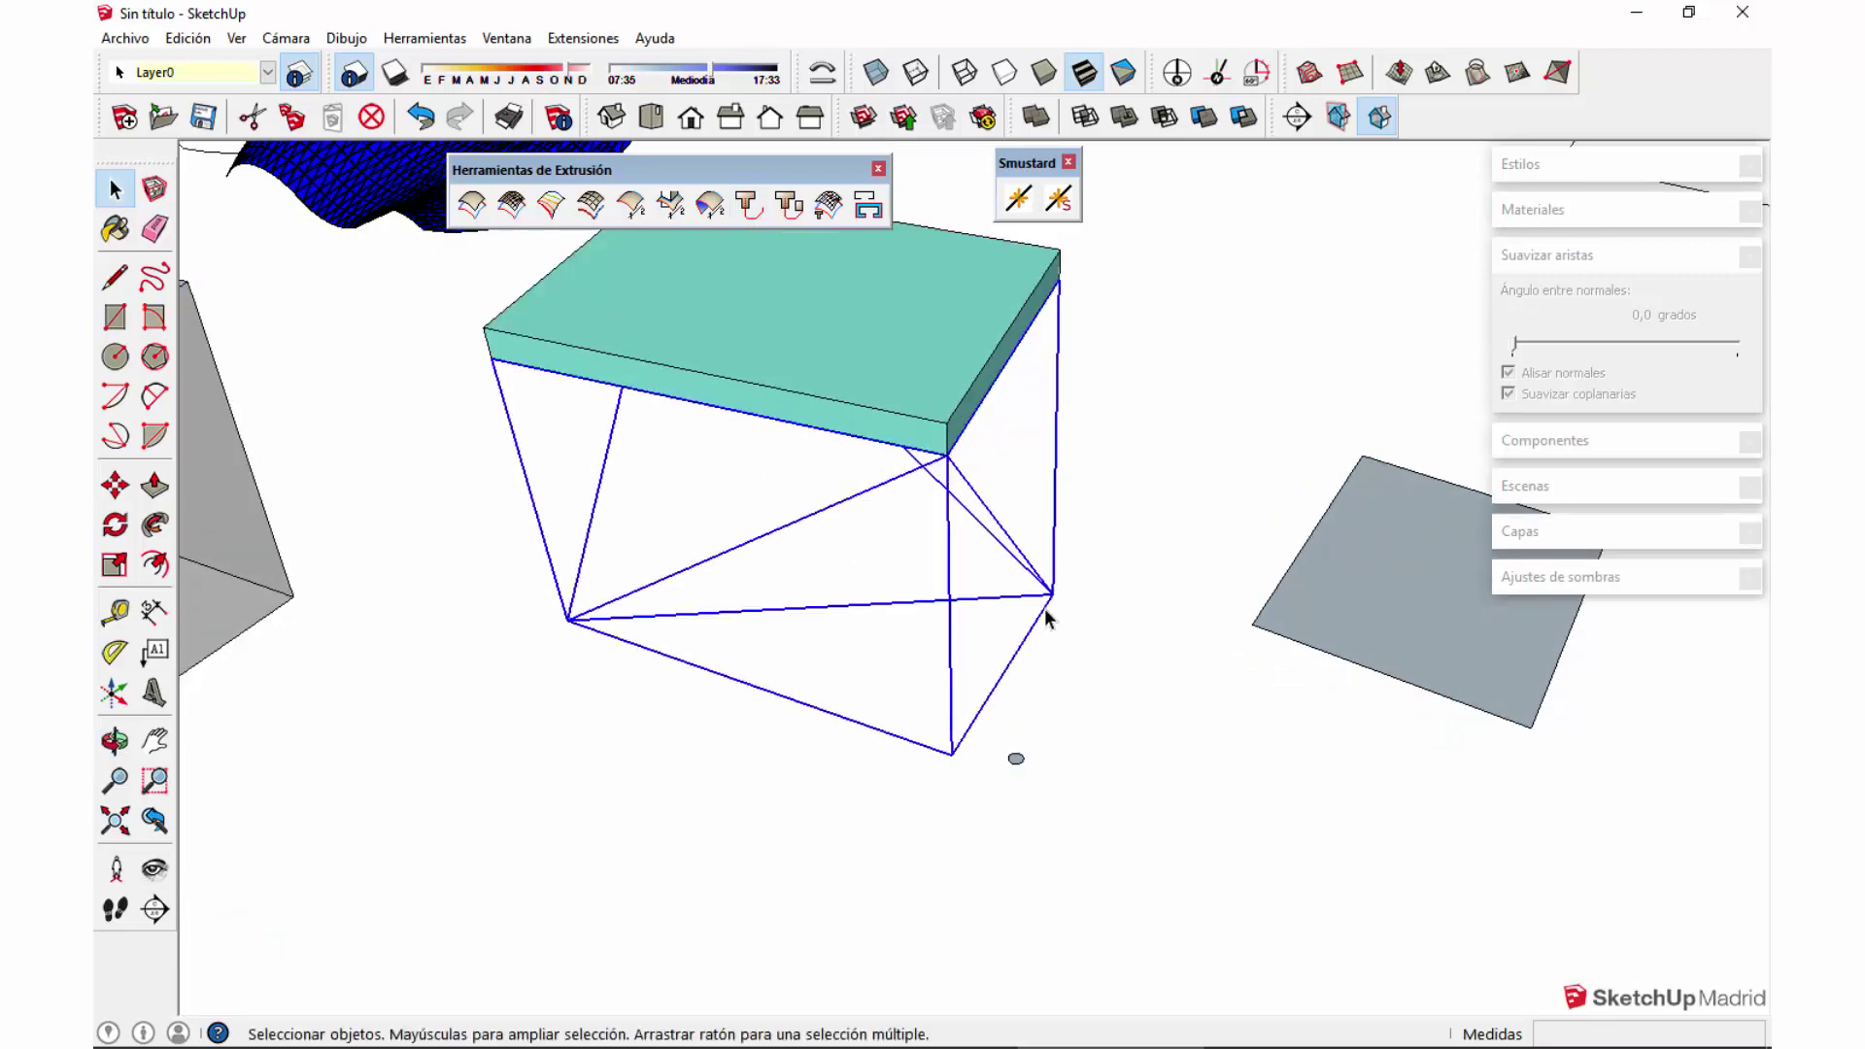
# Step: Scale the small circular profile beside the frame down by a factor of 0.72
pyautogui.scroll(3, 1000, 748)
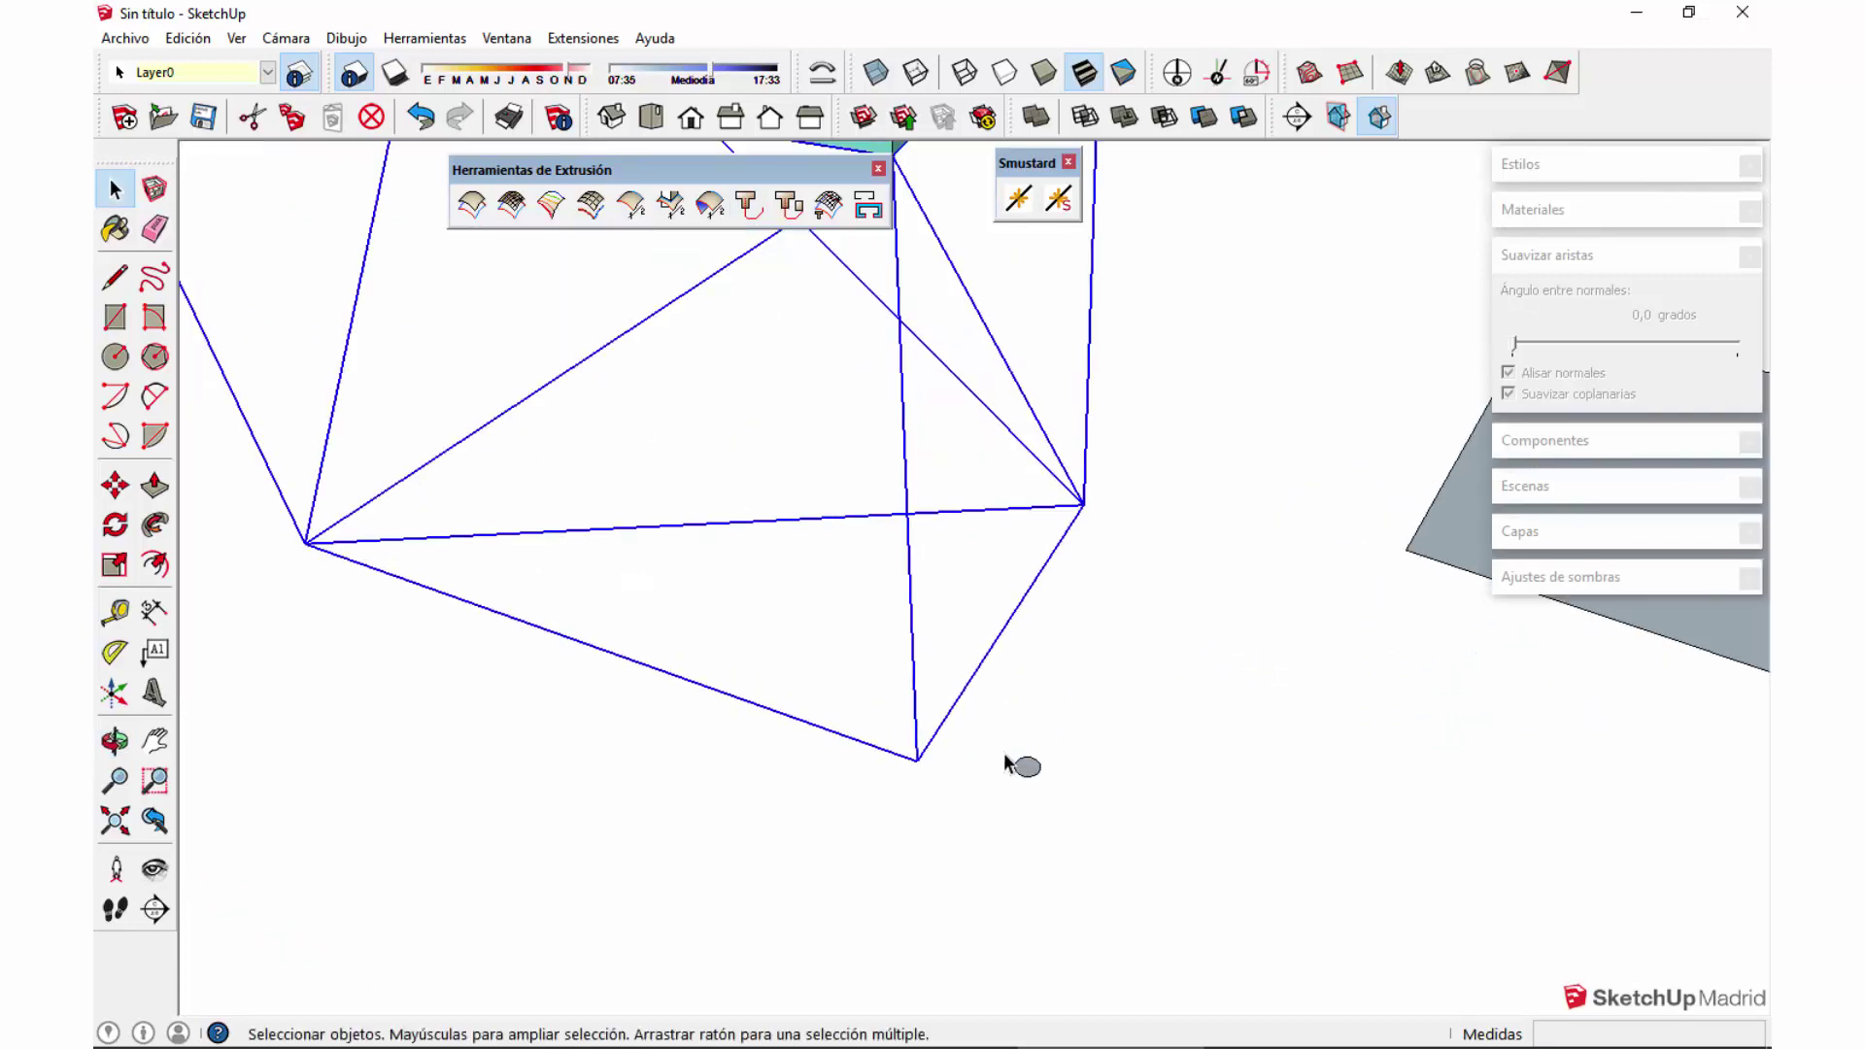
pyautogui.click(1062, 797)
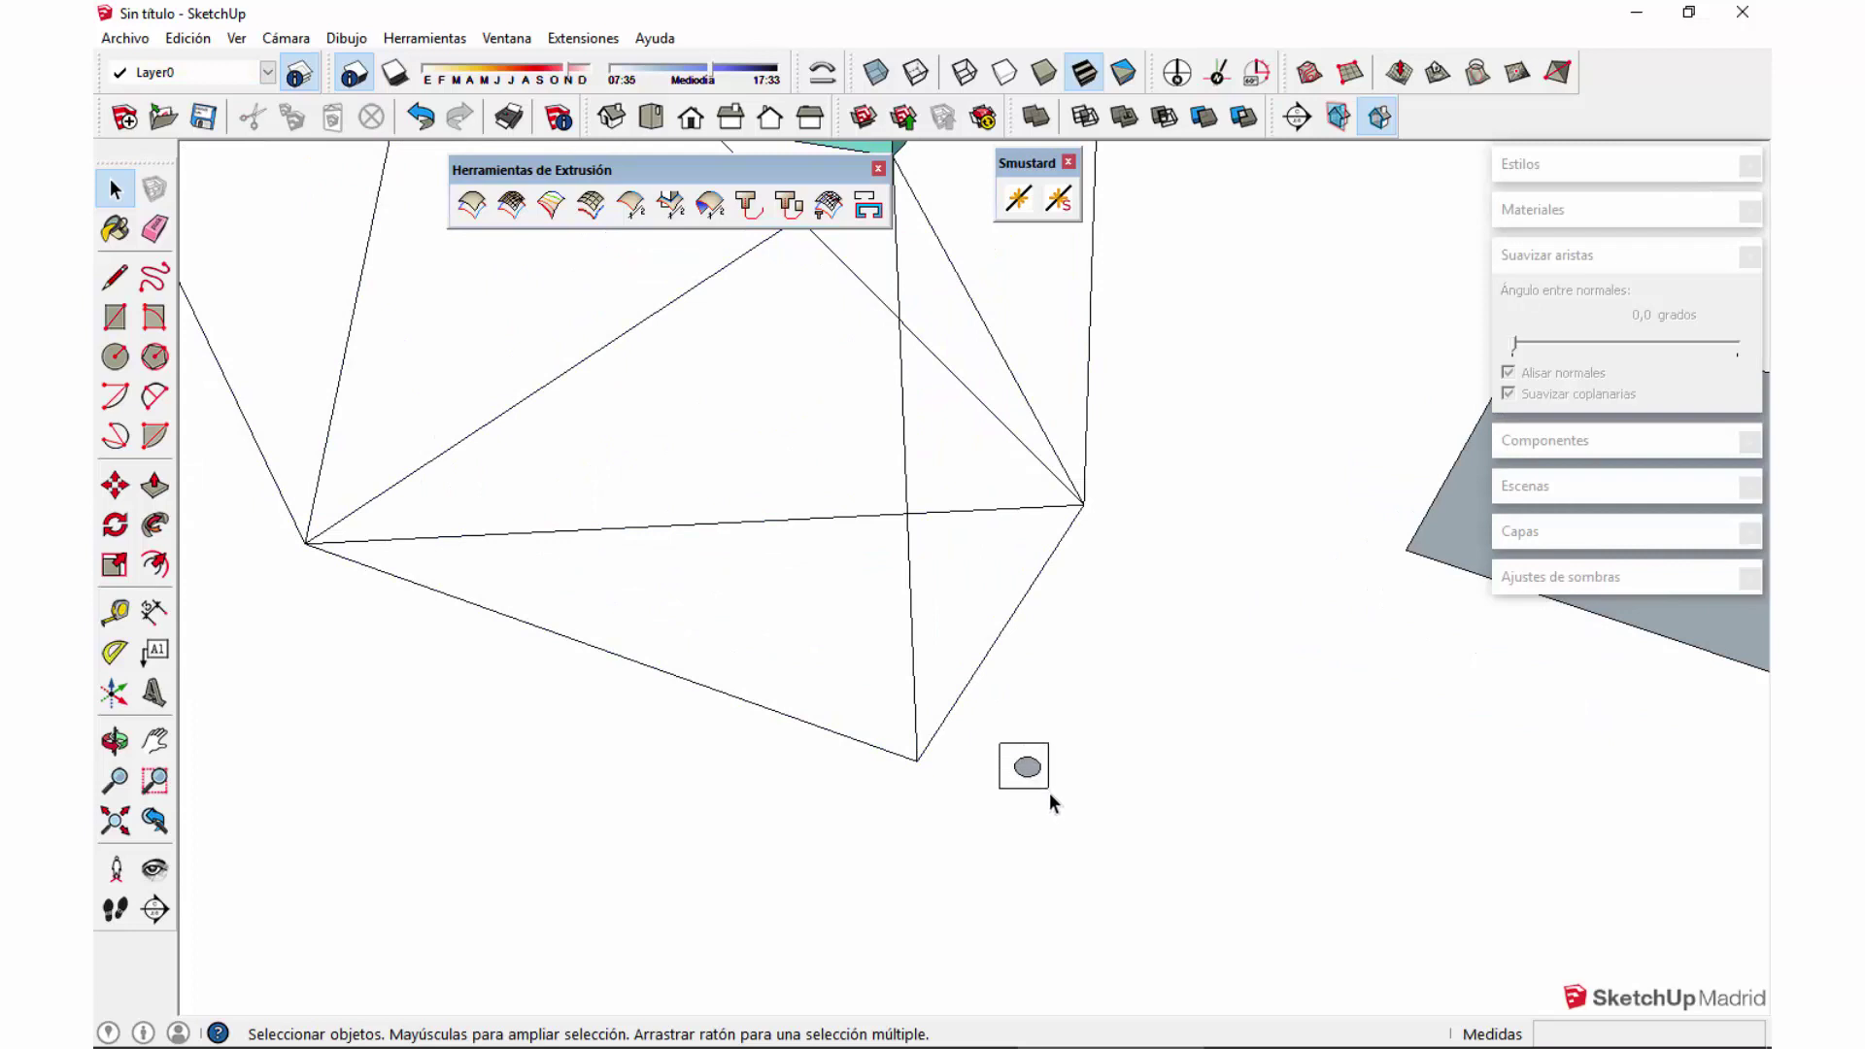
pyautogui.click(1048, 793)
pyautogui.press('s')
pyautogui.moveTo(1050, 800); pyautogui.dragTo(1015, 785, button='middle')
pyautogui.moveTo(991, 777)
pyautogui.mouseDown()
pyautogui.moveTo(1039, 788)
pyautogui.moveTo(1012, 777)
pyautogui.mouseUp()
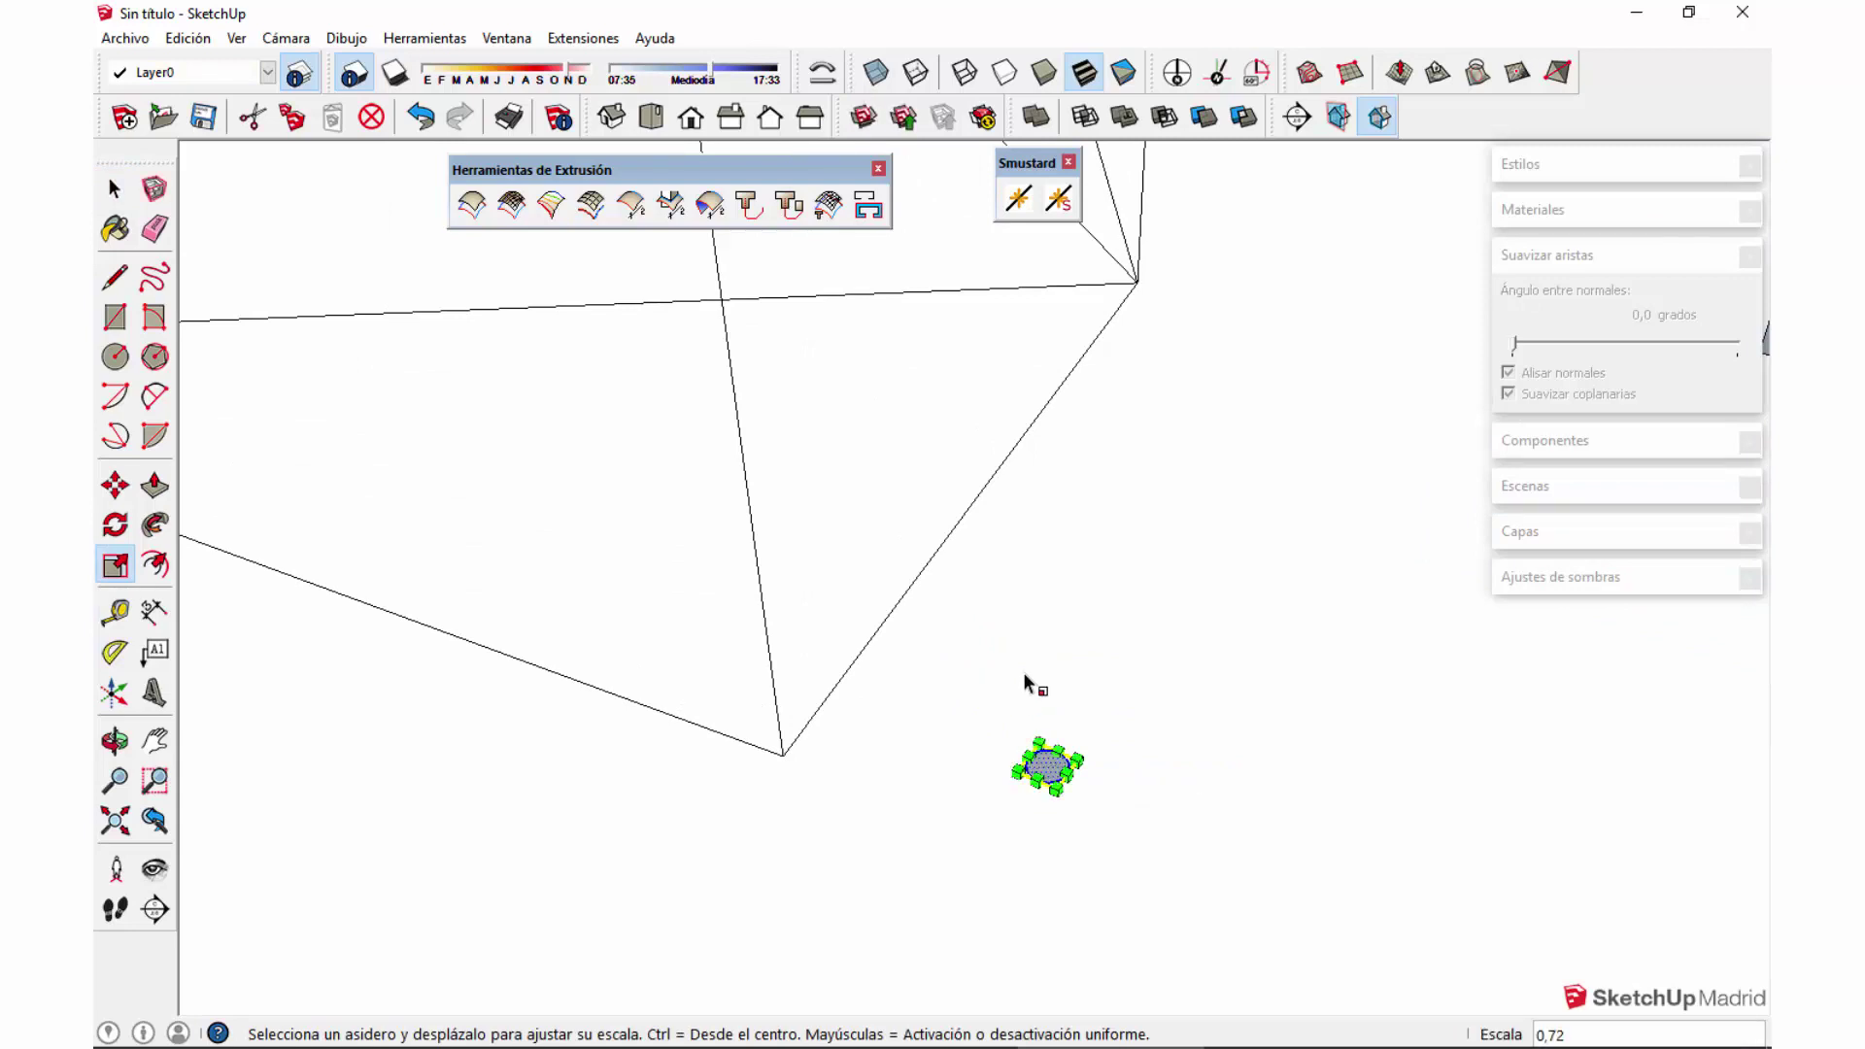
# Step: Paint the small circle with the Blue material from the model's materials
pyautogui.press('b')
pyautogui.click(1705, 413)
pyautogui.click(1050, 766)
pyautogui.press('space')
pyautogui.scroll(-1, 1054, 774)
pyautogui.scroll(-3, 1052, 772)
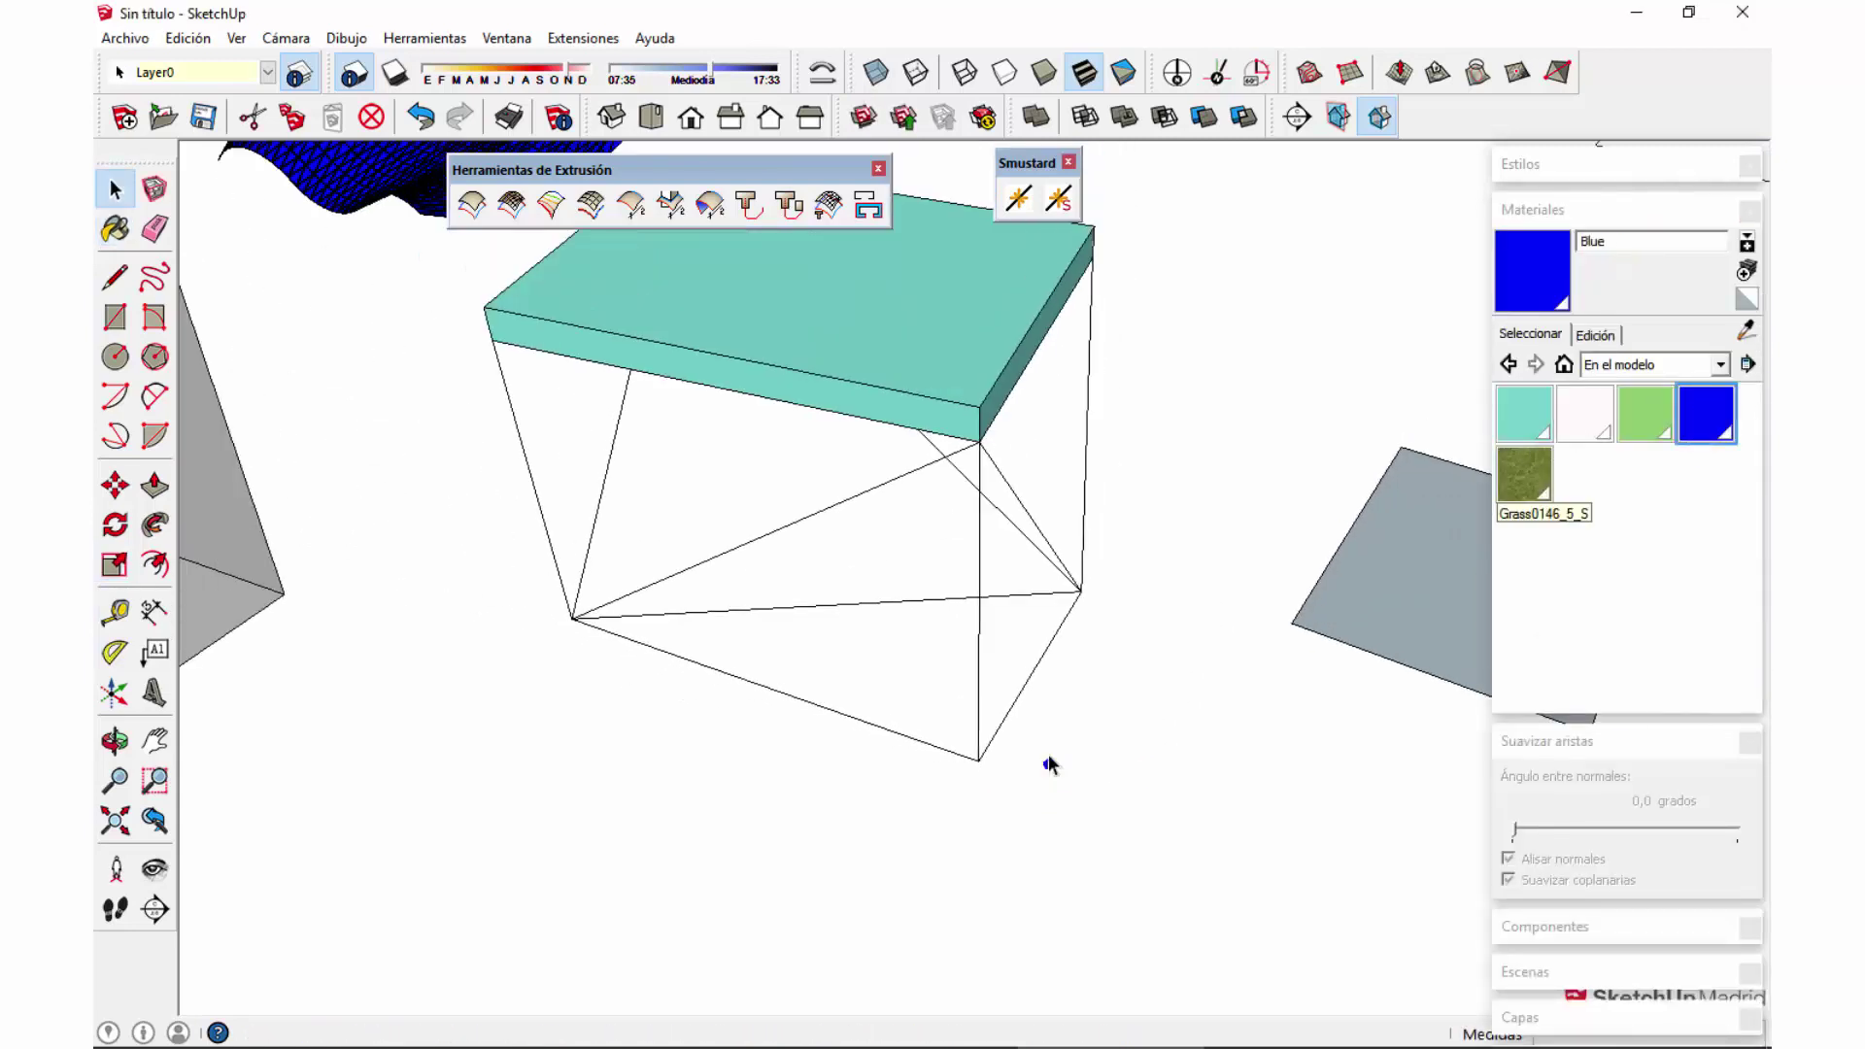
pyautogui.tripleClick(1011, 702)
pyautogui.moveTo(941, 656); pyautogui.dragTo(996, 736, button='middle')
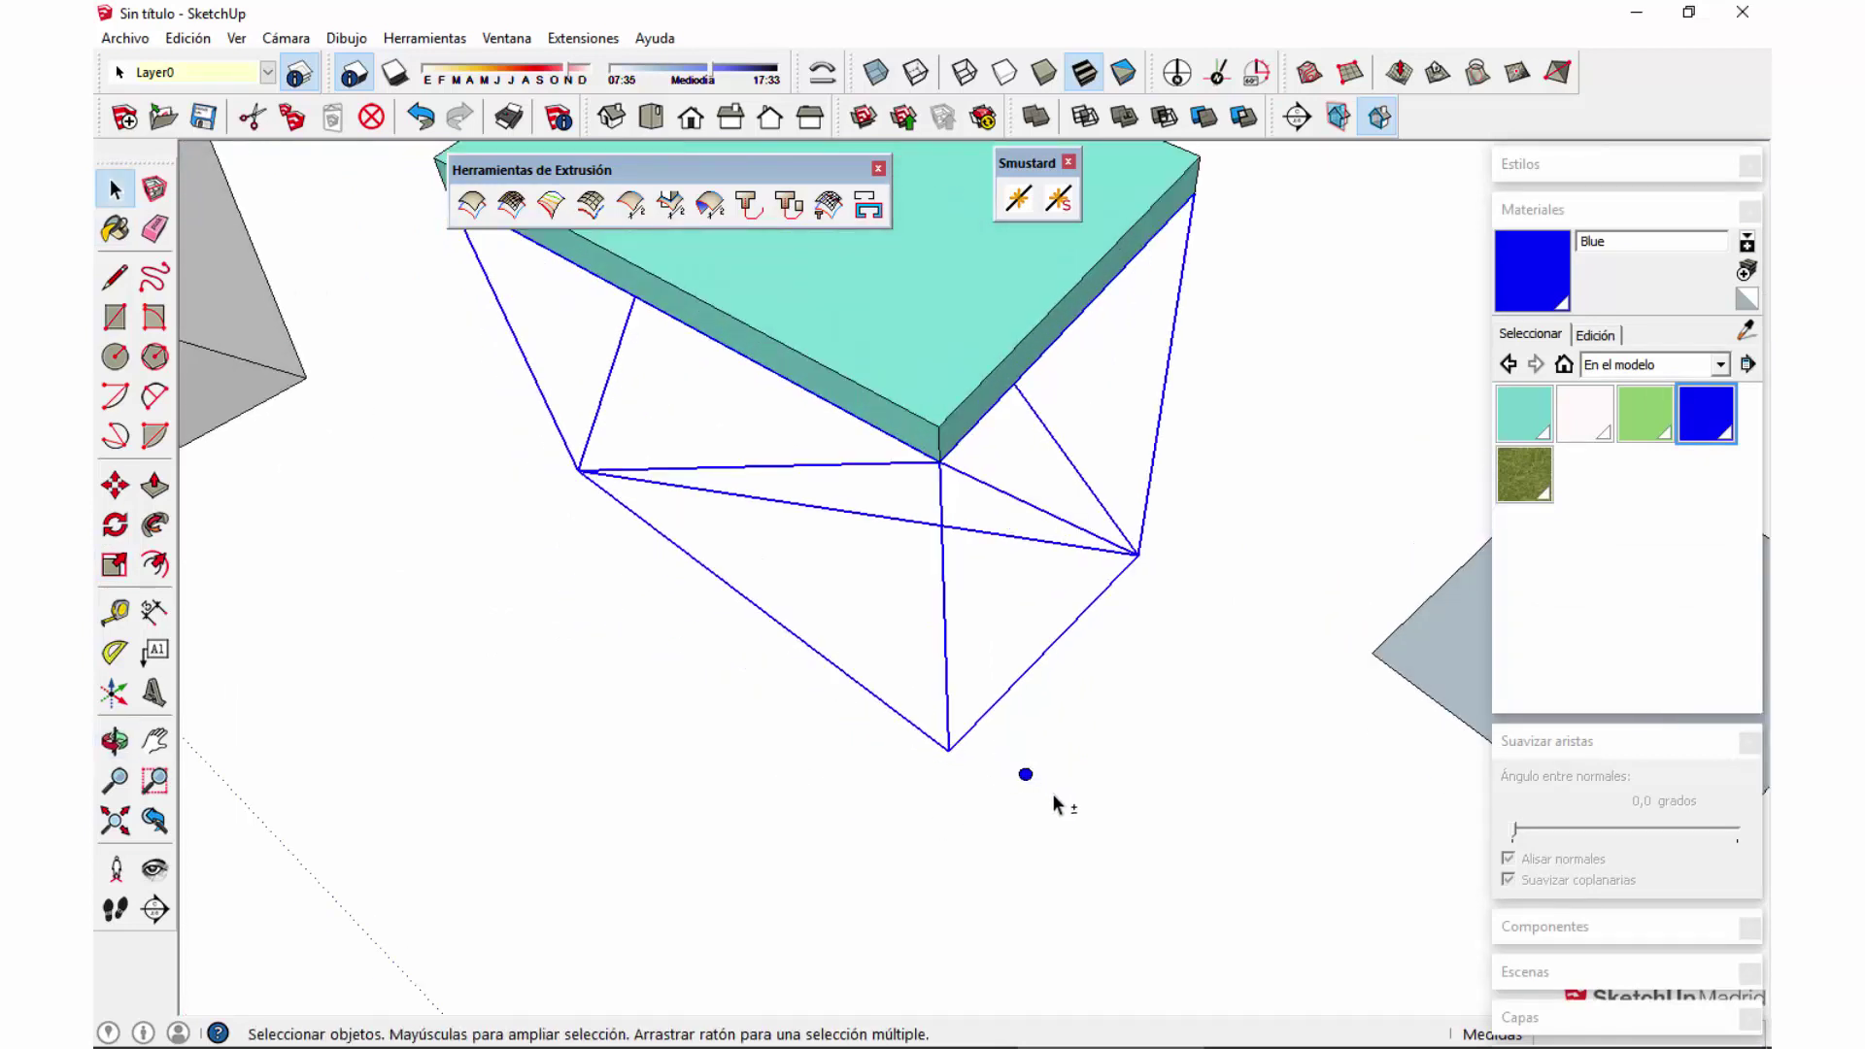
pyautogui.moveTo(995, 748); pyautogui.dragTo(1027, 783)
pyautogui.moveTo(1030, 773); pyautogui.dragTo(1132, 695, button='middle')
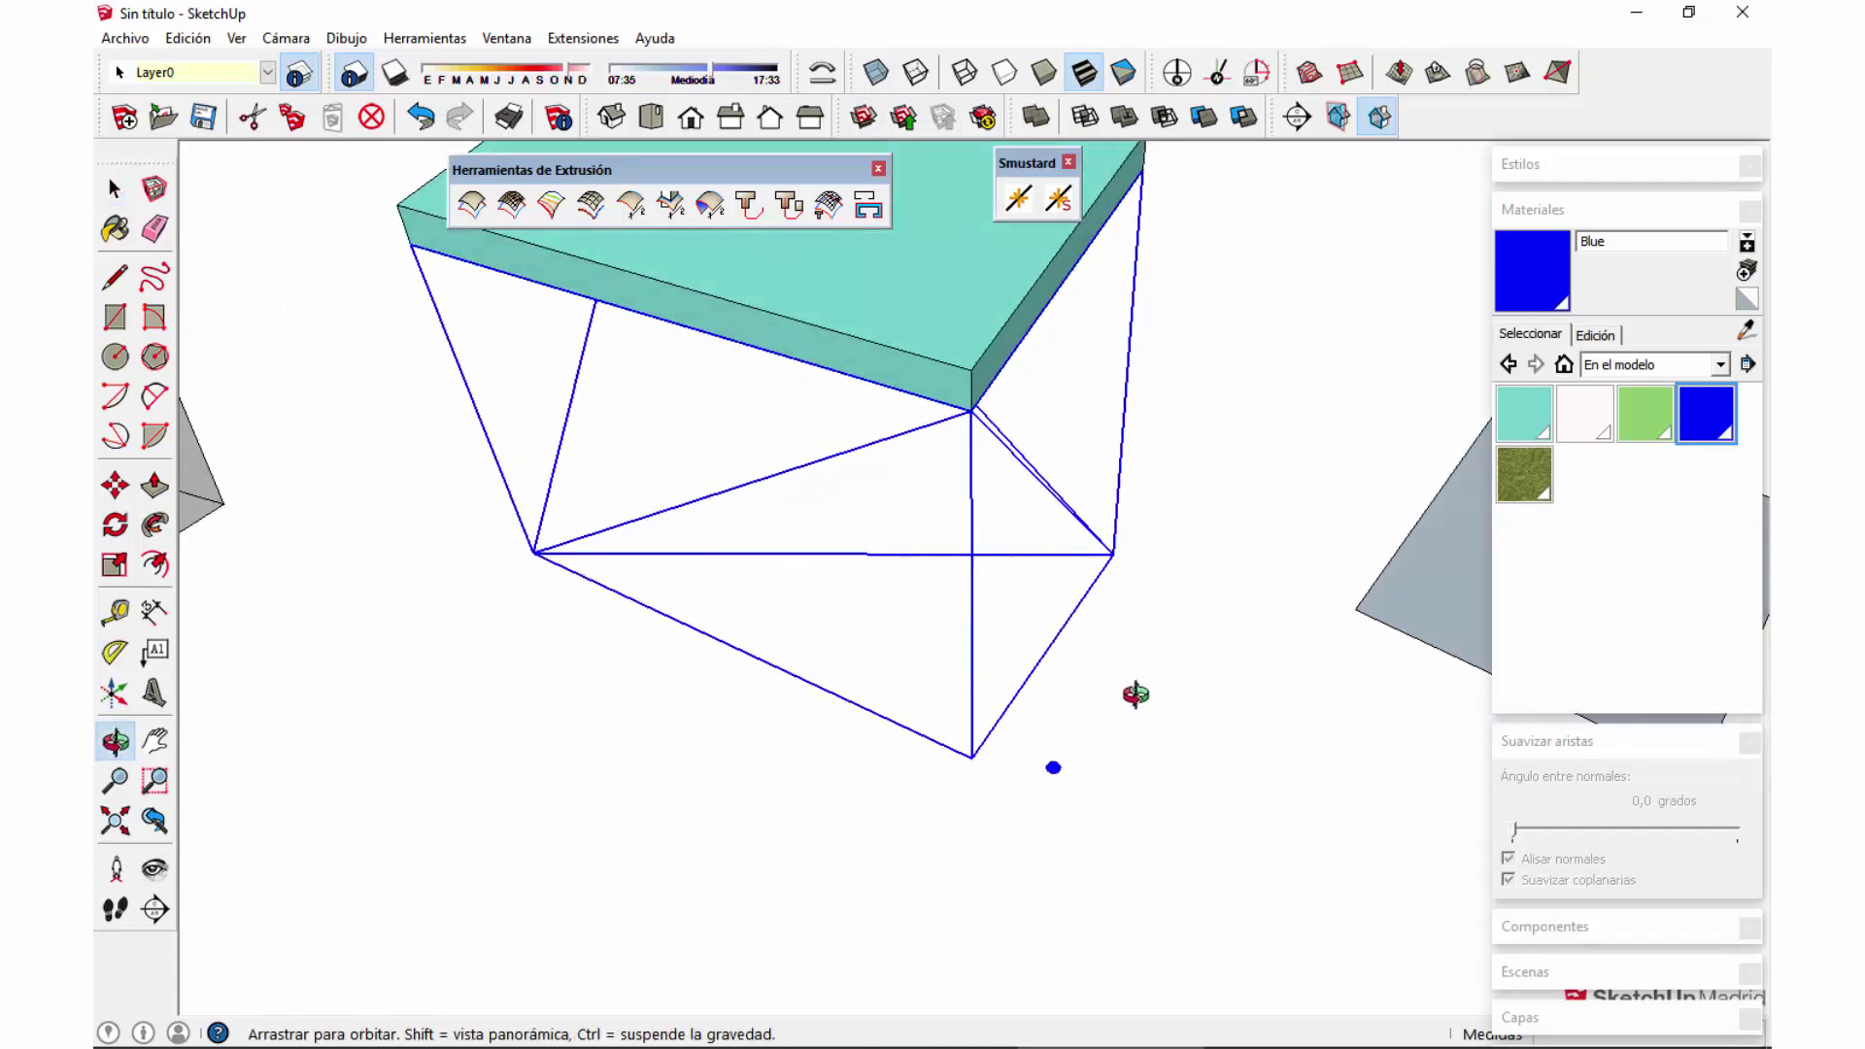
# Step: Paint the small circle with the slab's 0006_Rosa material
pyautogui.click(1548, 414)
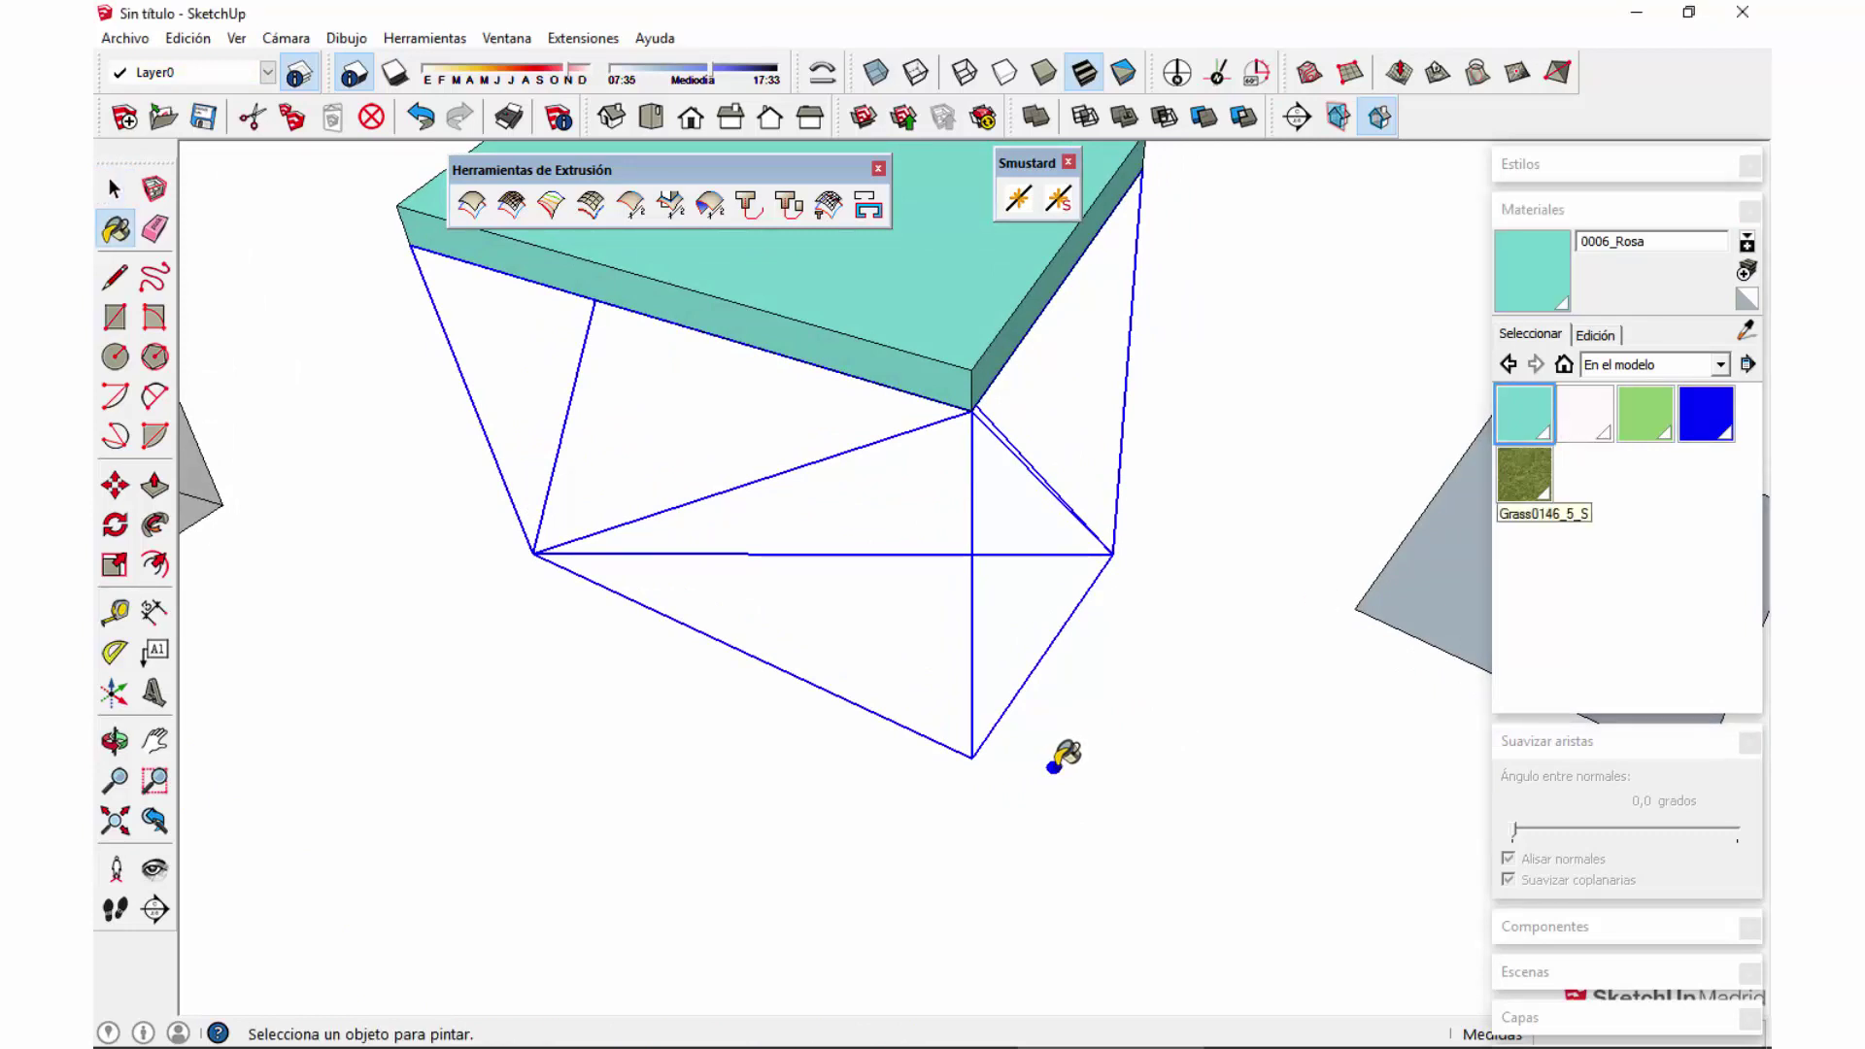
pyautogui.scroll(5, 1066, 754)
pyautogui.press('space')
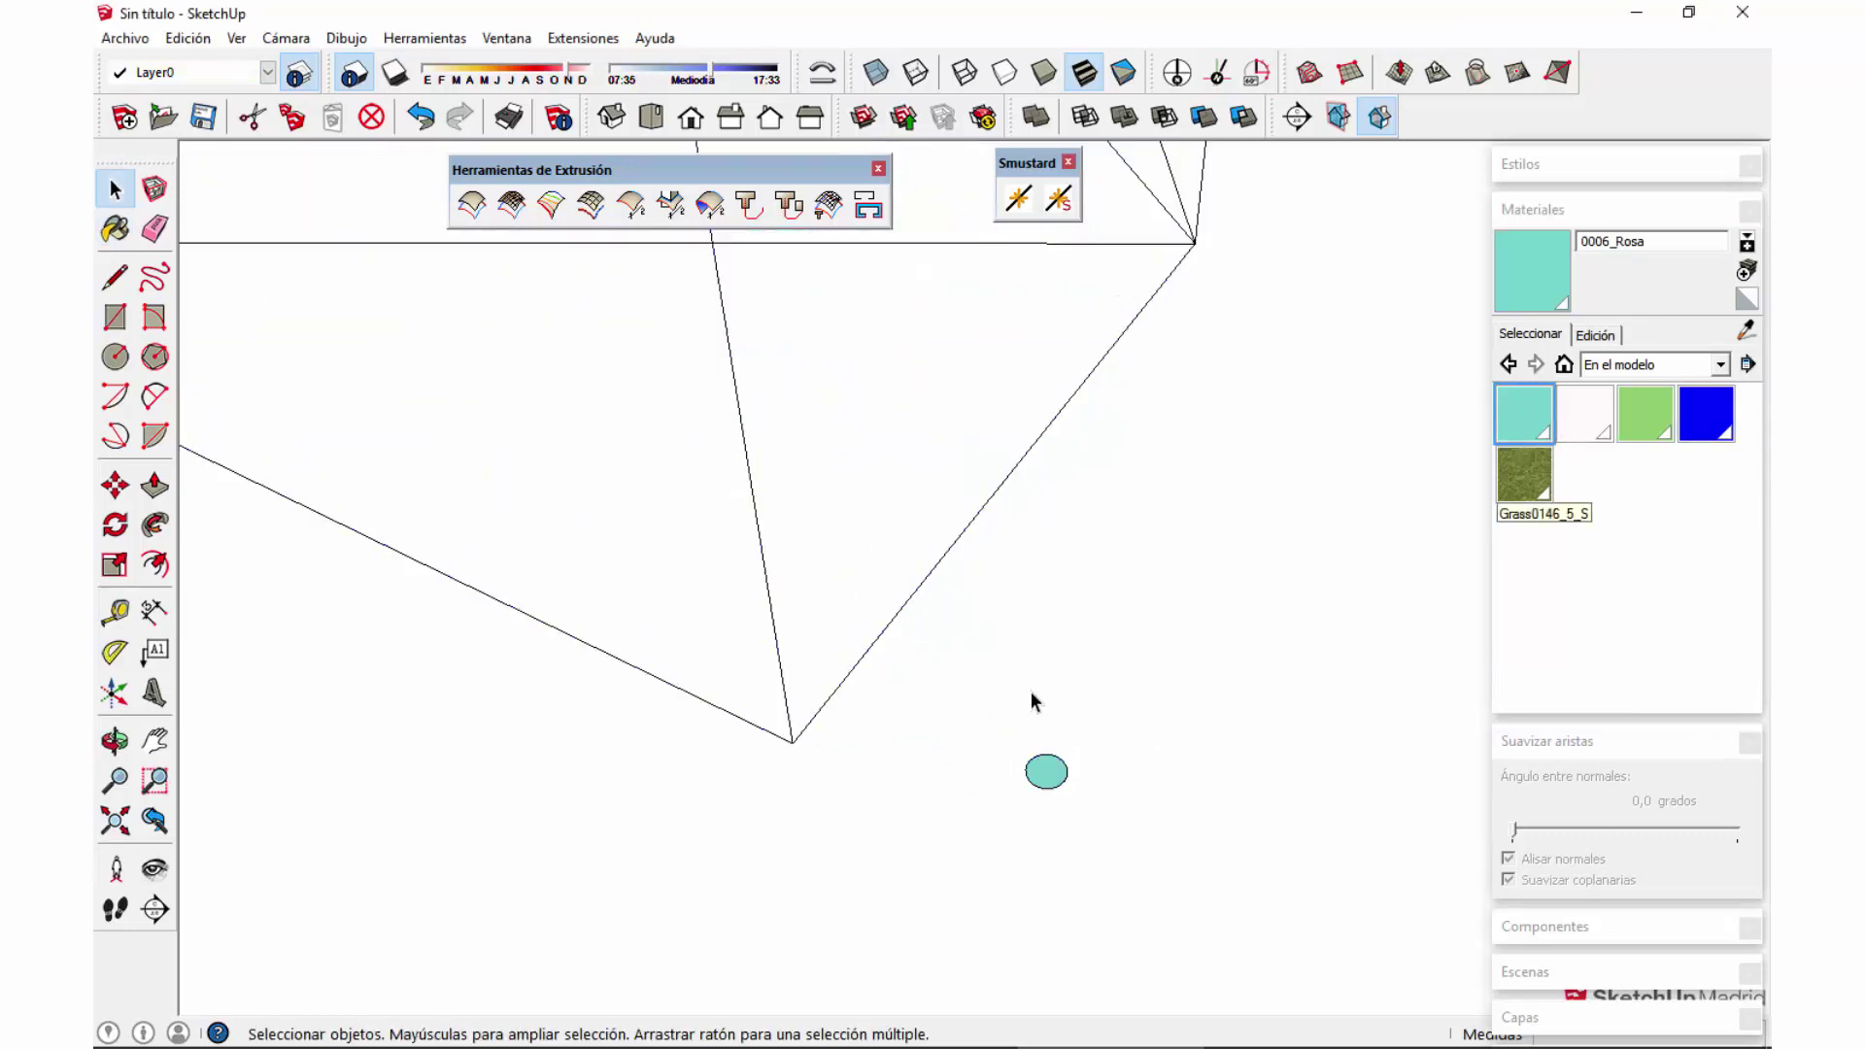
# Step: Sweep the small circle along all the frame's edges with Barrido de Curvas por Recorrido, choosing to process the extrusion in pieces
pyautogui.click(1034, 701)
pyautogui.moveTo(1110, 831); pyautogui.dragTo(1105, 837)
pyautogui.scroll(-5, 1006, 772)
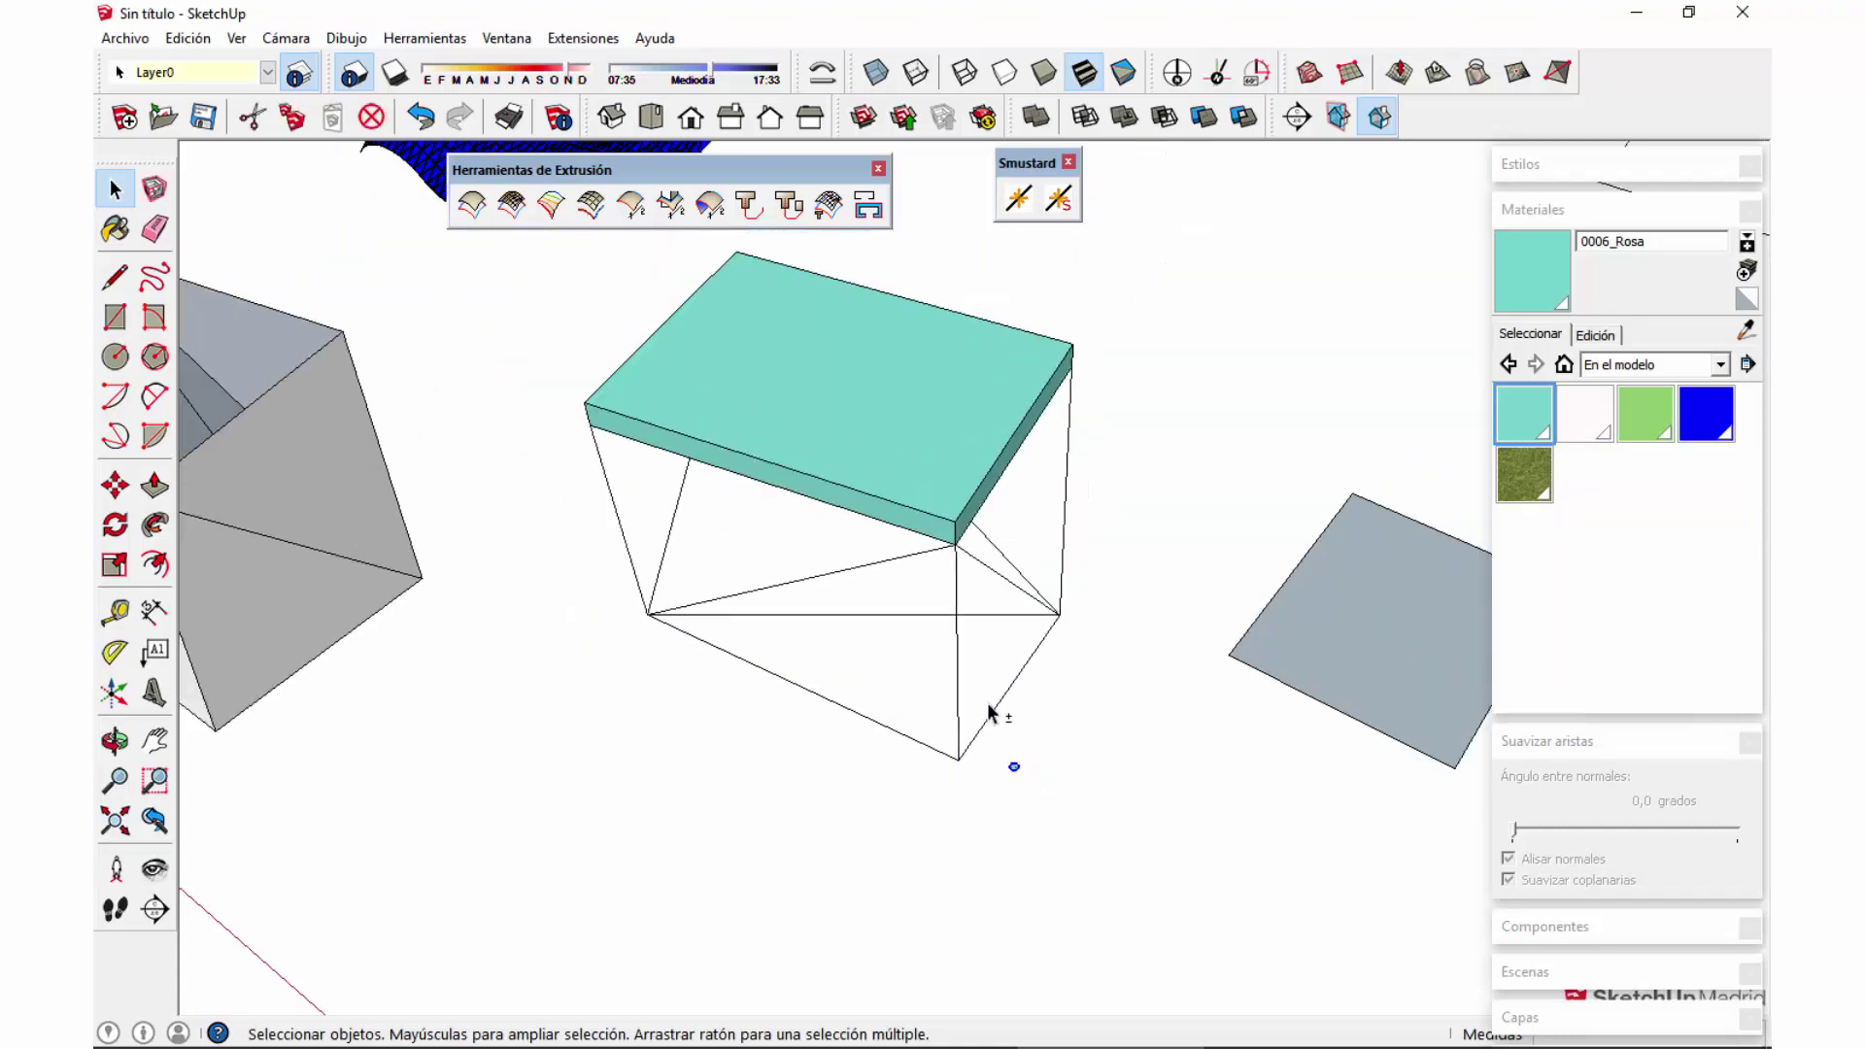
pyautogui.keyDown('shift'); pyautogui.click(998, 702); pyautogui.keyUp('shift')
pyautogui.keyDown('shift'); pyautogui.tripleClick(998, 703); pyautogui.keyUp('shift')
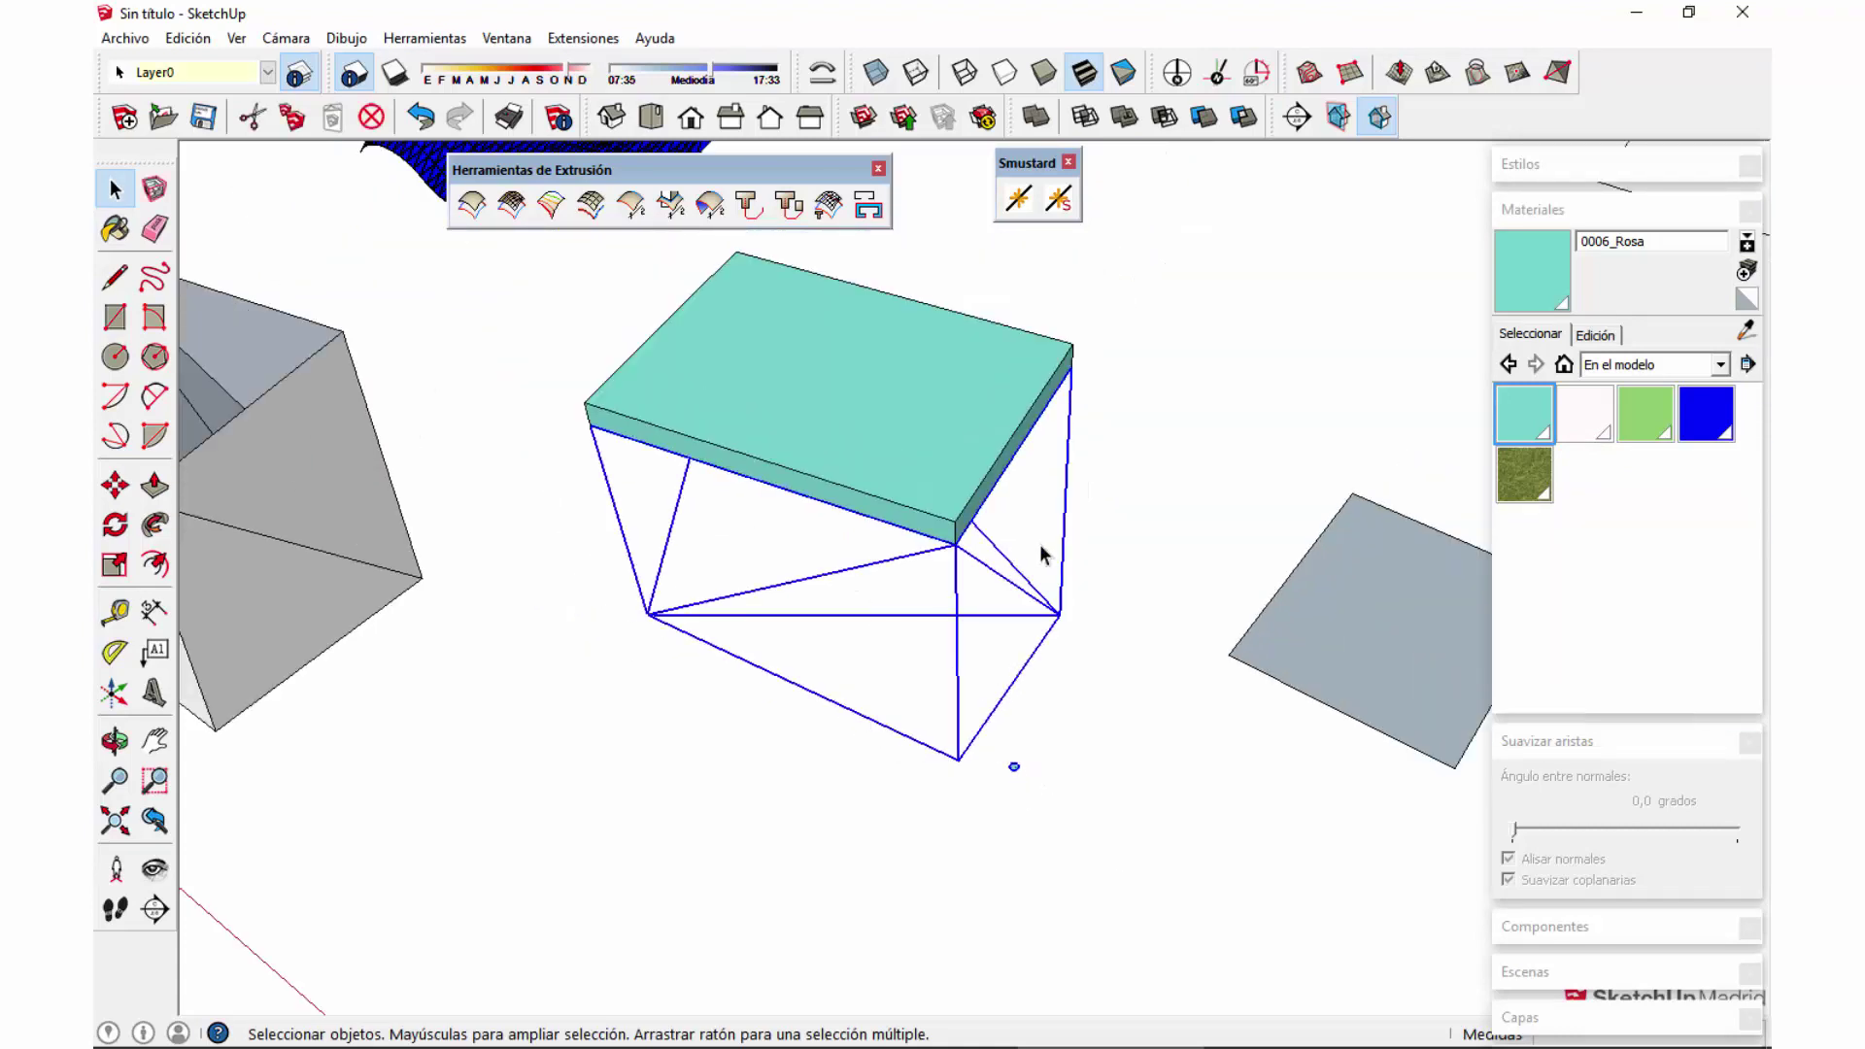
pyautogui.moveTo(1358, 635); pyautogui.dragTo(1283, 434, button='middle')
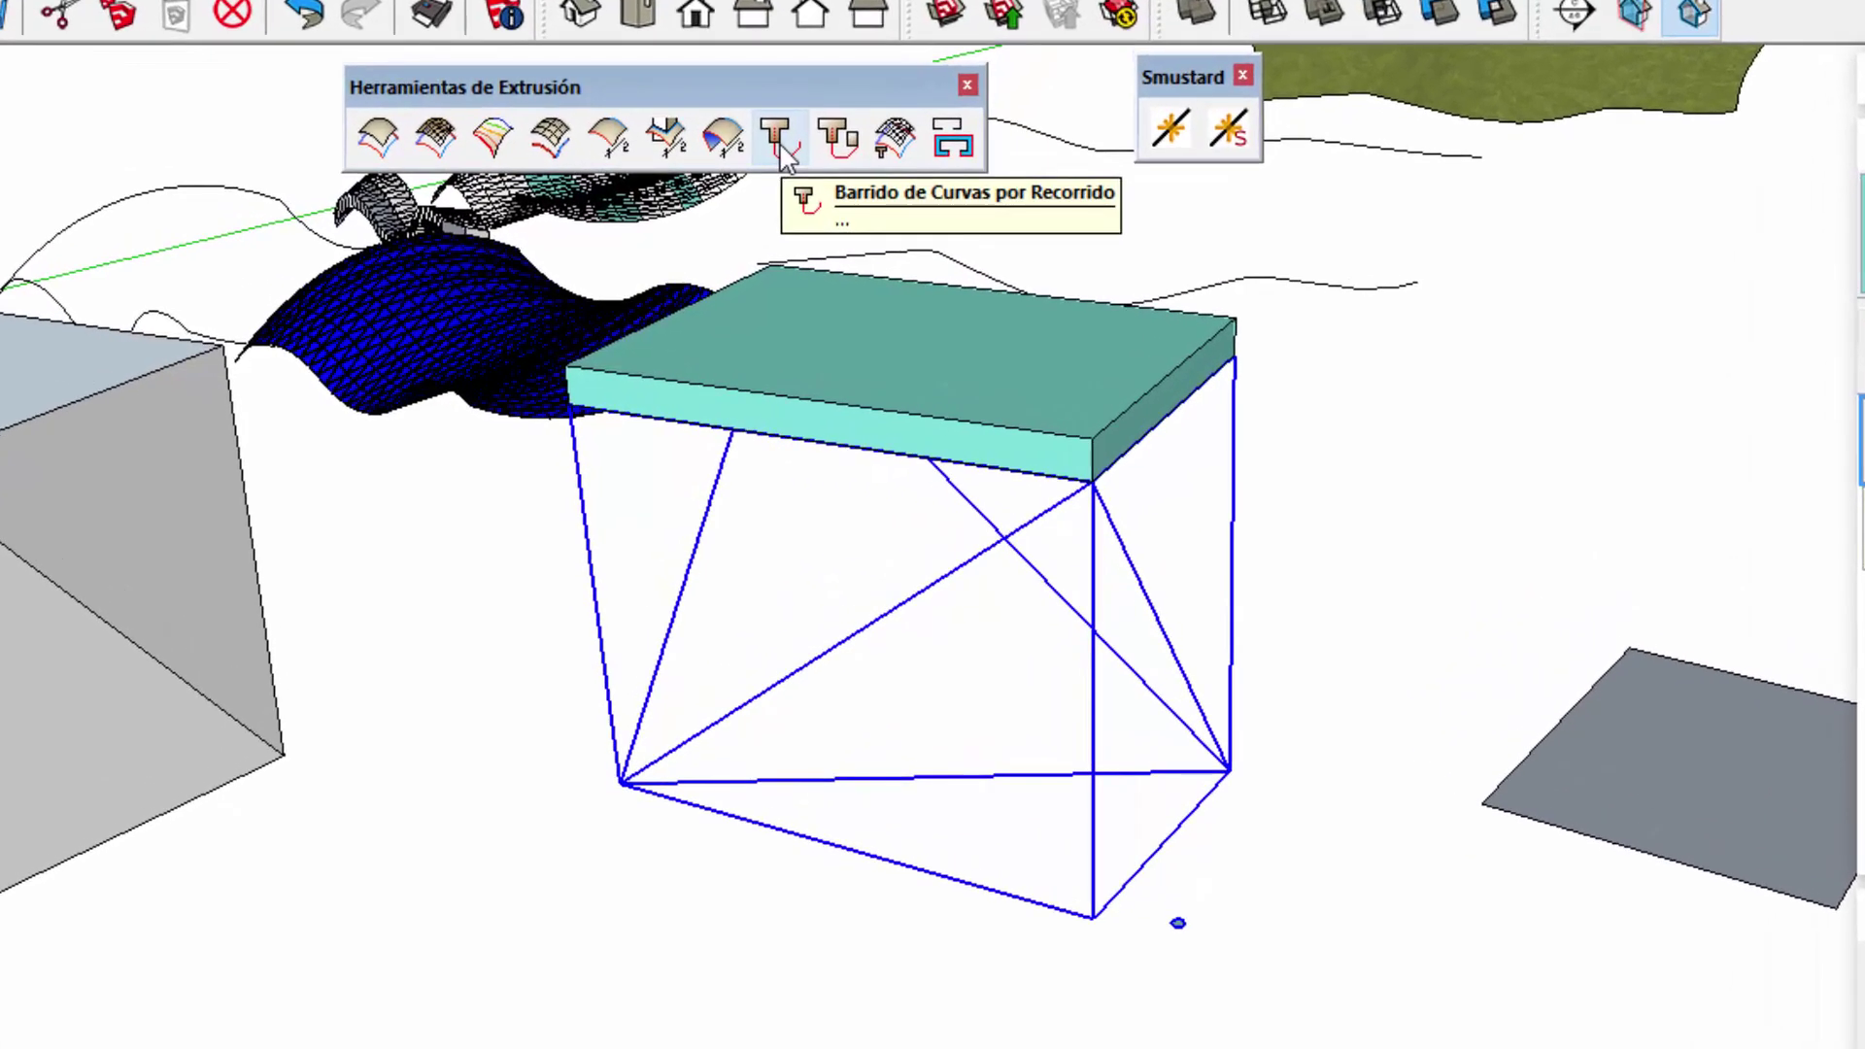
pyautogui.click(785, 155)
pyautogui.moveTo(1111, 450)
pyautogui.mouseDown()
pyautogui.moveTo(1169, 449)
pyautogui.moveTo(1594, 305)
pyautogui.mouseUp()
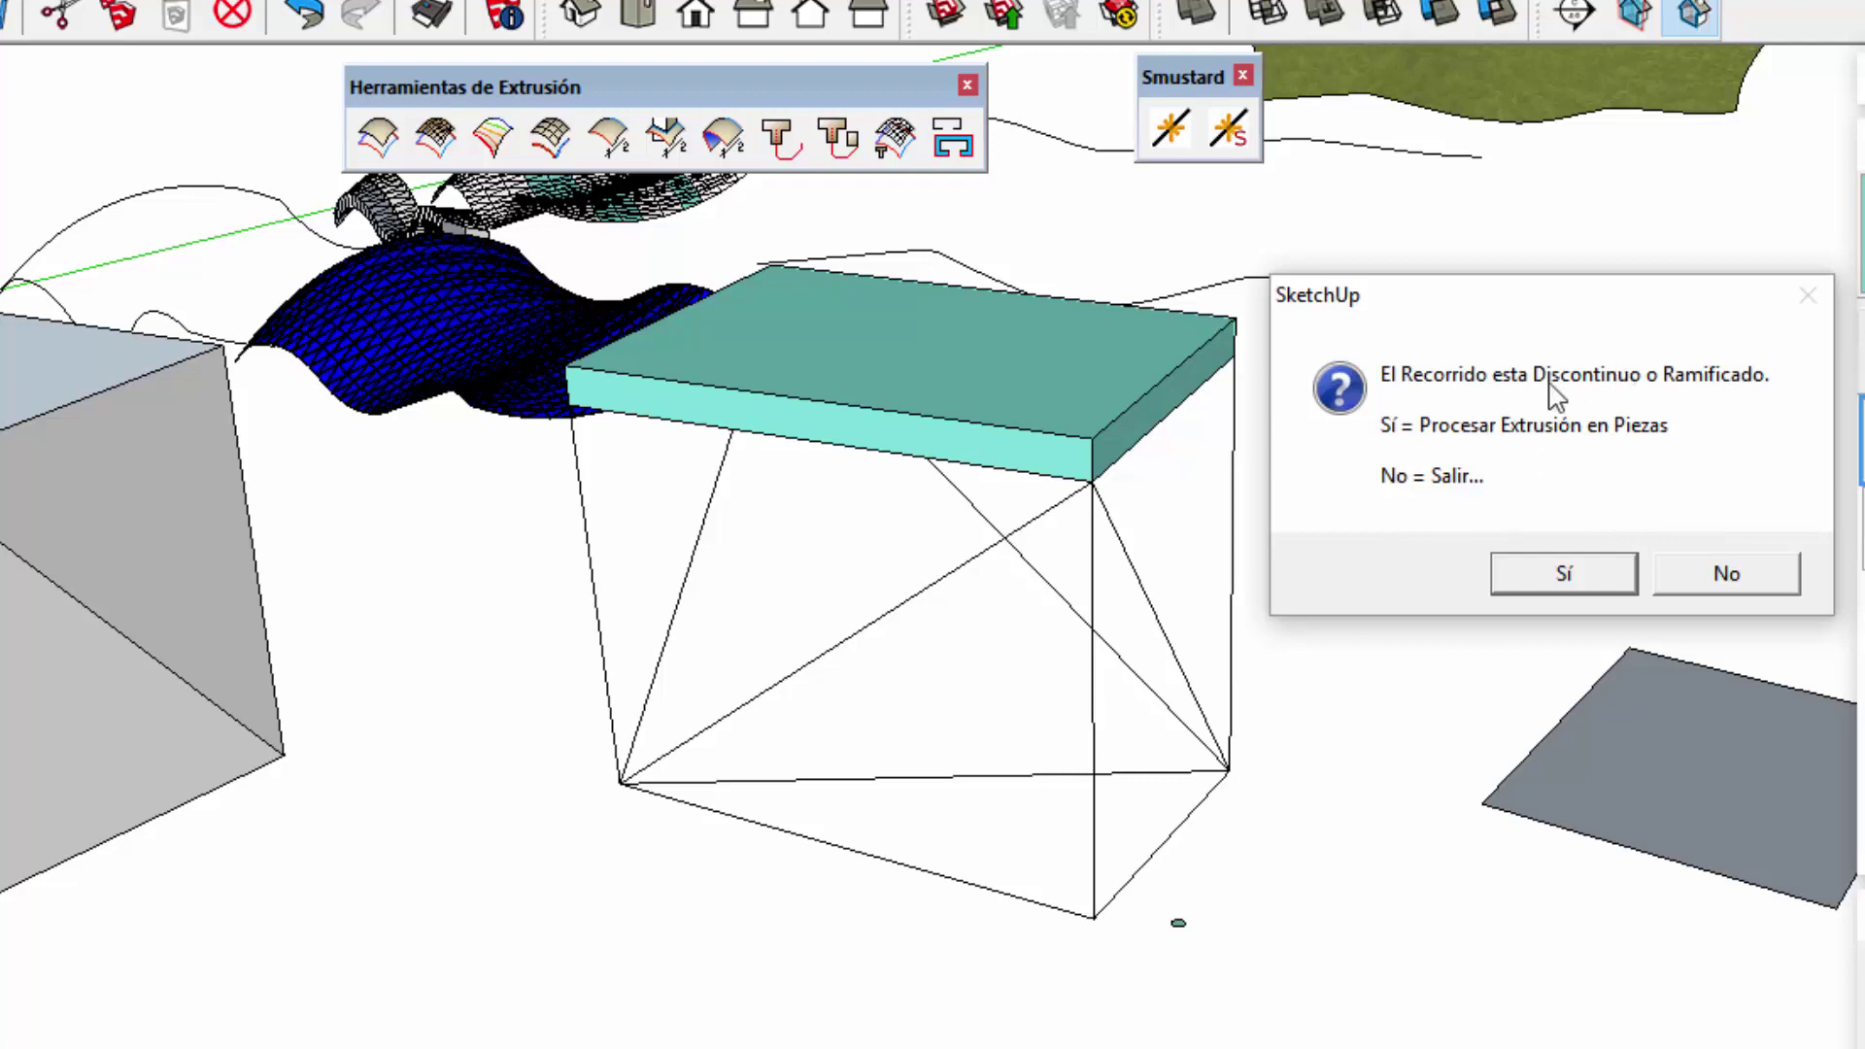
pyautogui.click(1557, 575)
# Step: Move the slab off the top of the tubular frame, about 37 m back along the green axis
pyautogui.moveTo(1230, 826); pyautogui.dragTo(1212, 877, button='middle')
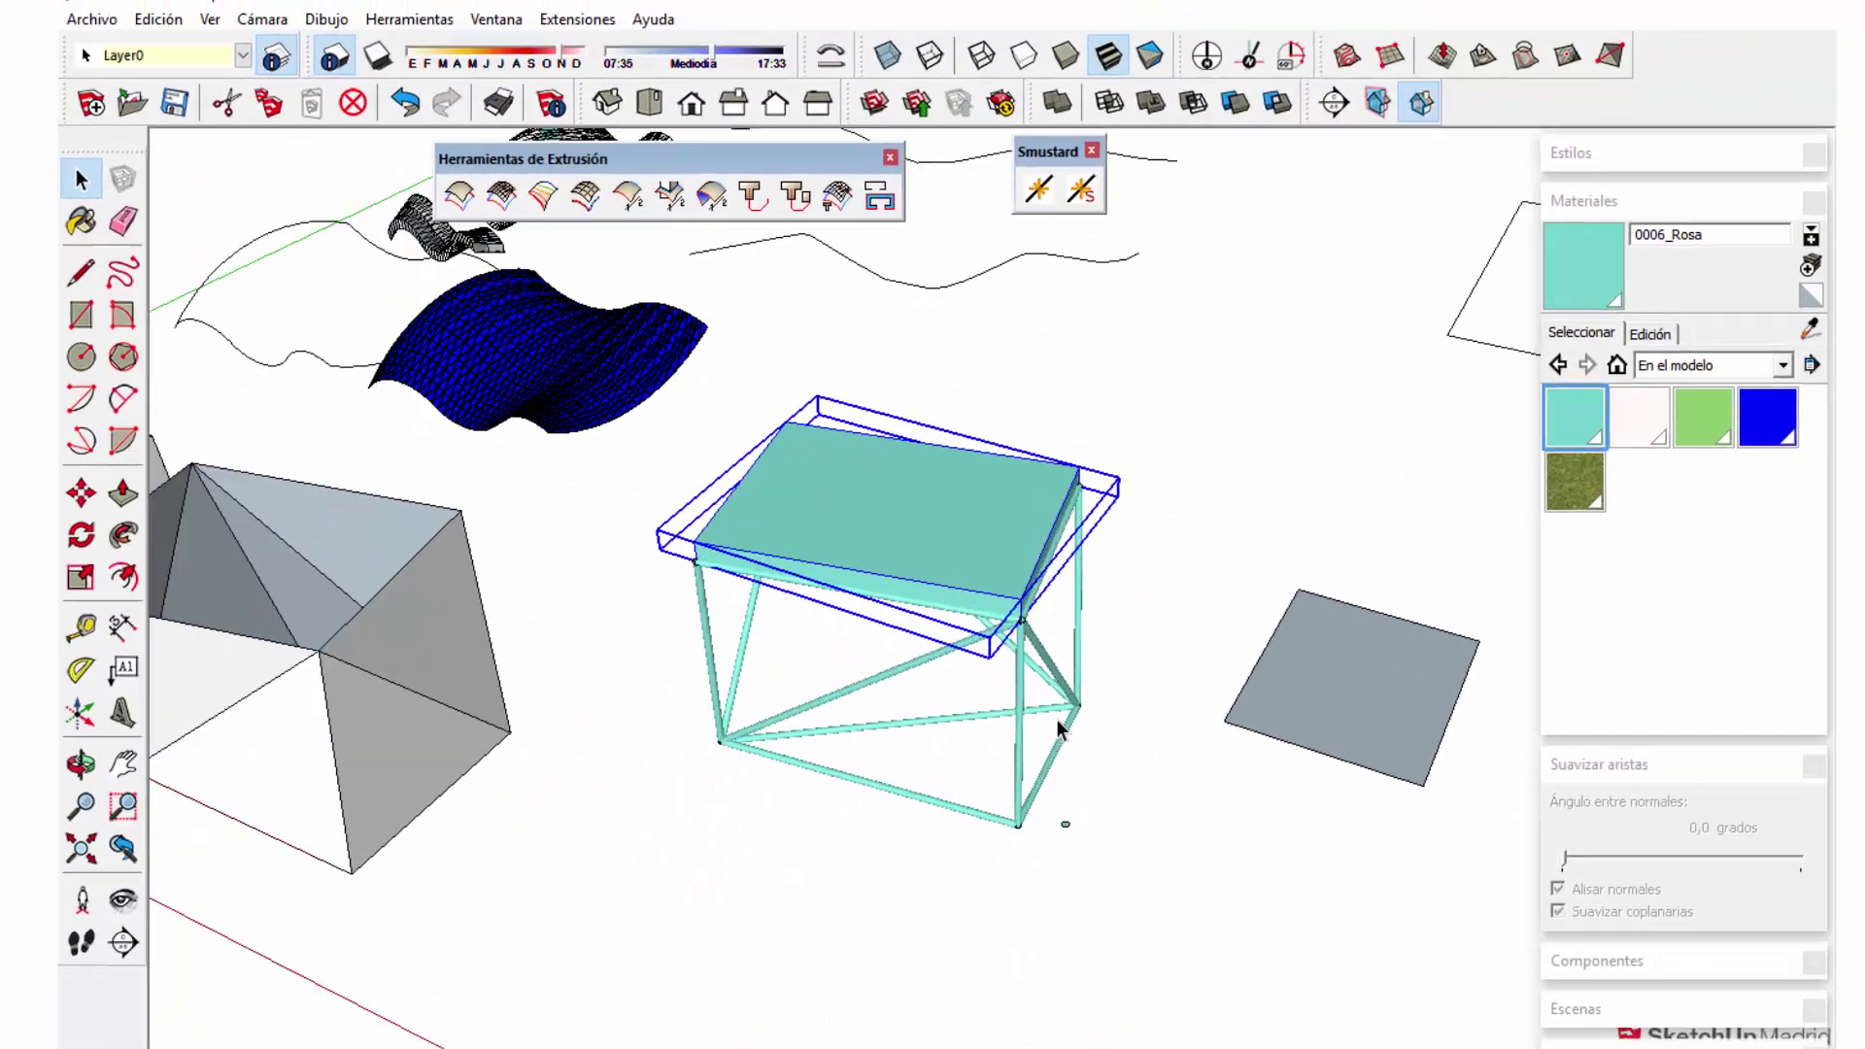
pyautogui.scroll(3, 1058, 727)
pyautogui.scroll(-2, 1040, 708)
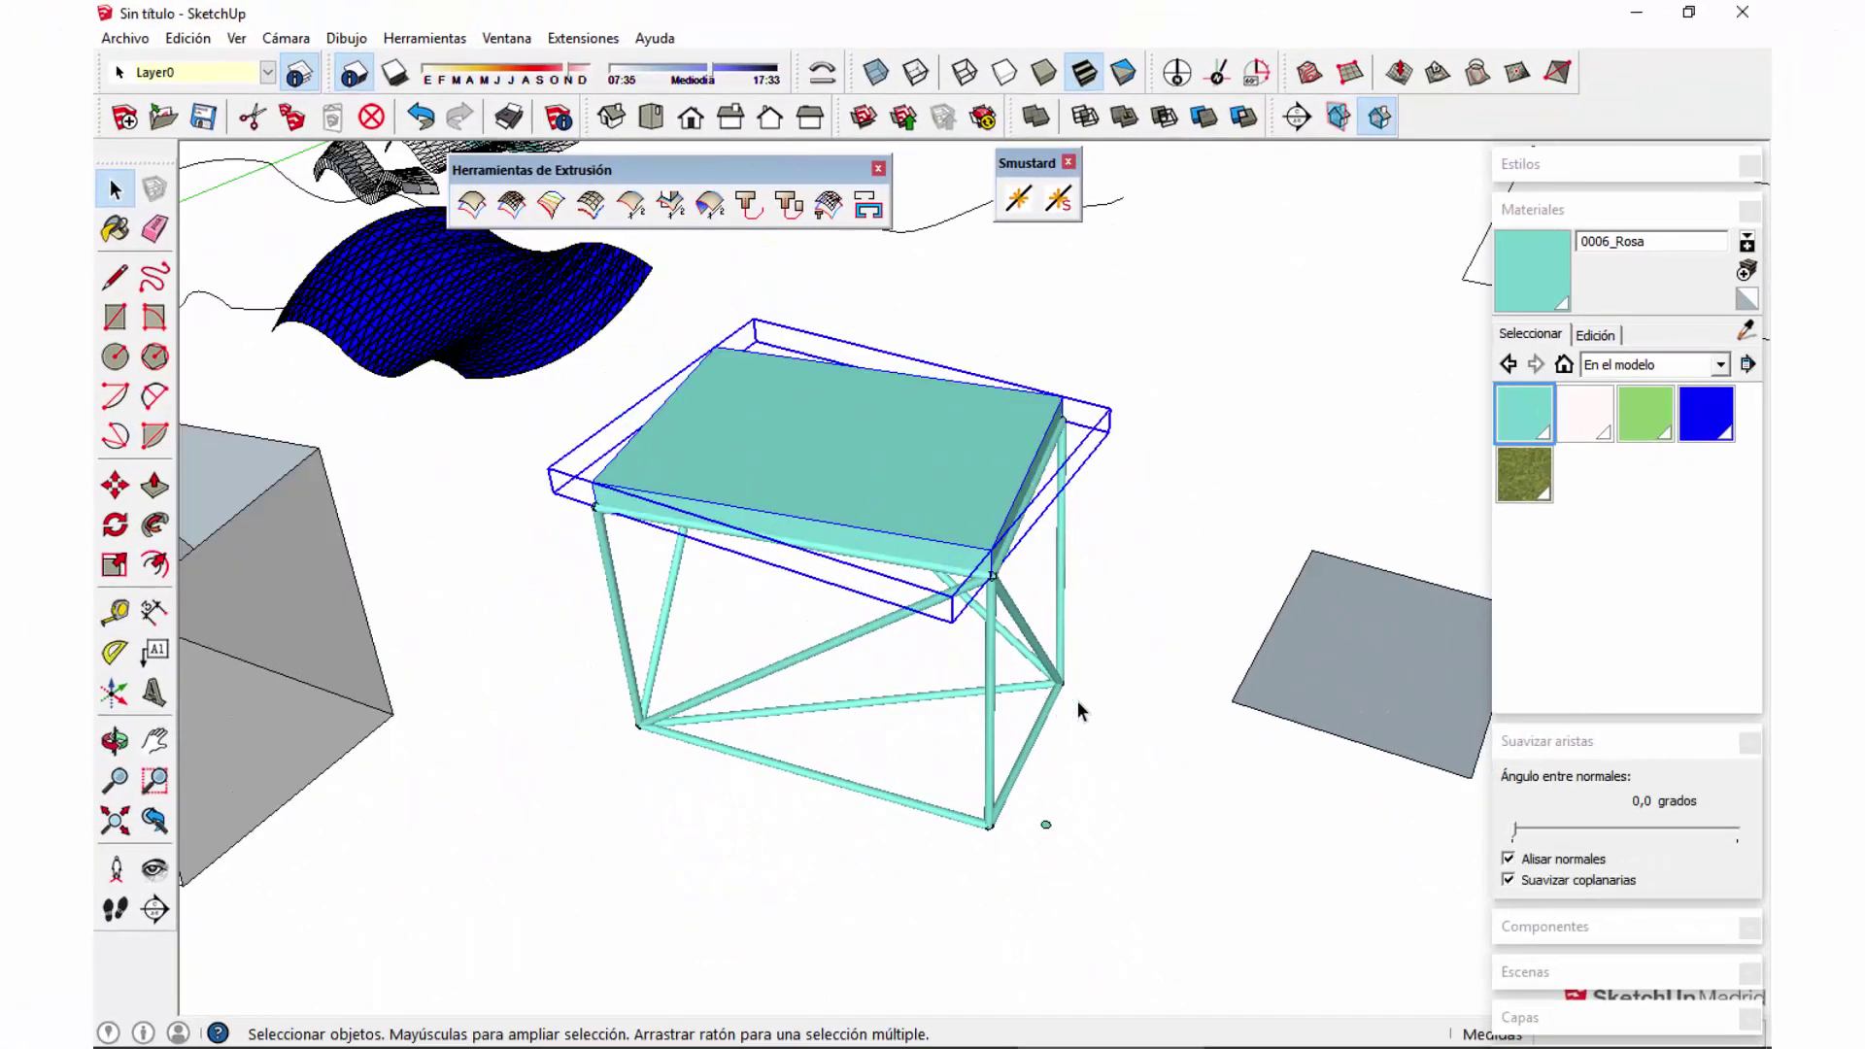
pyautogui.press('m')
pyautogui.click(1117, 660)
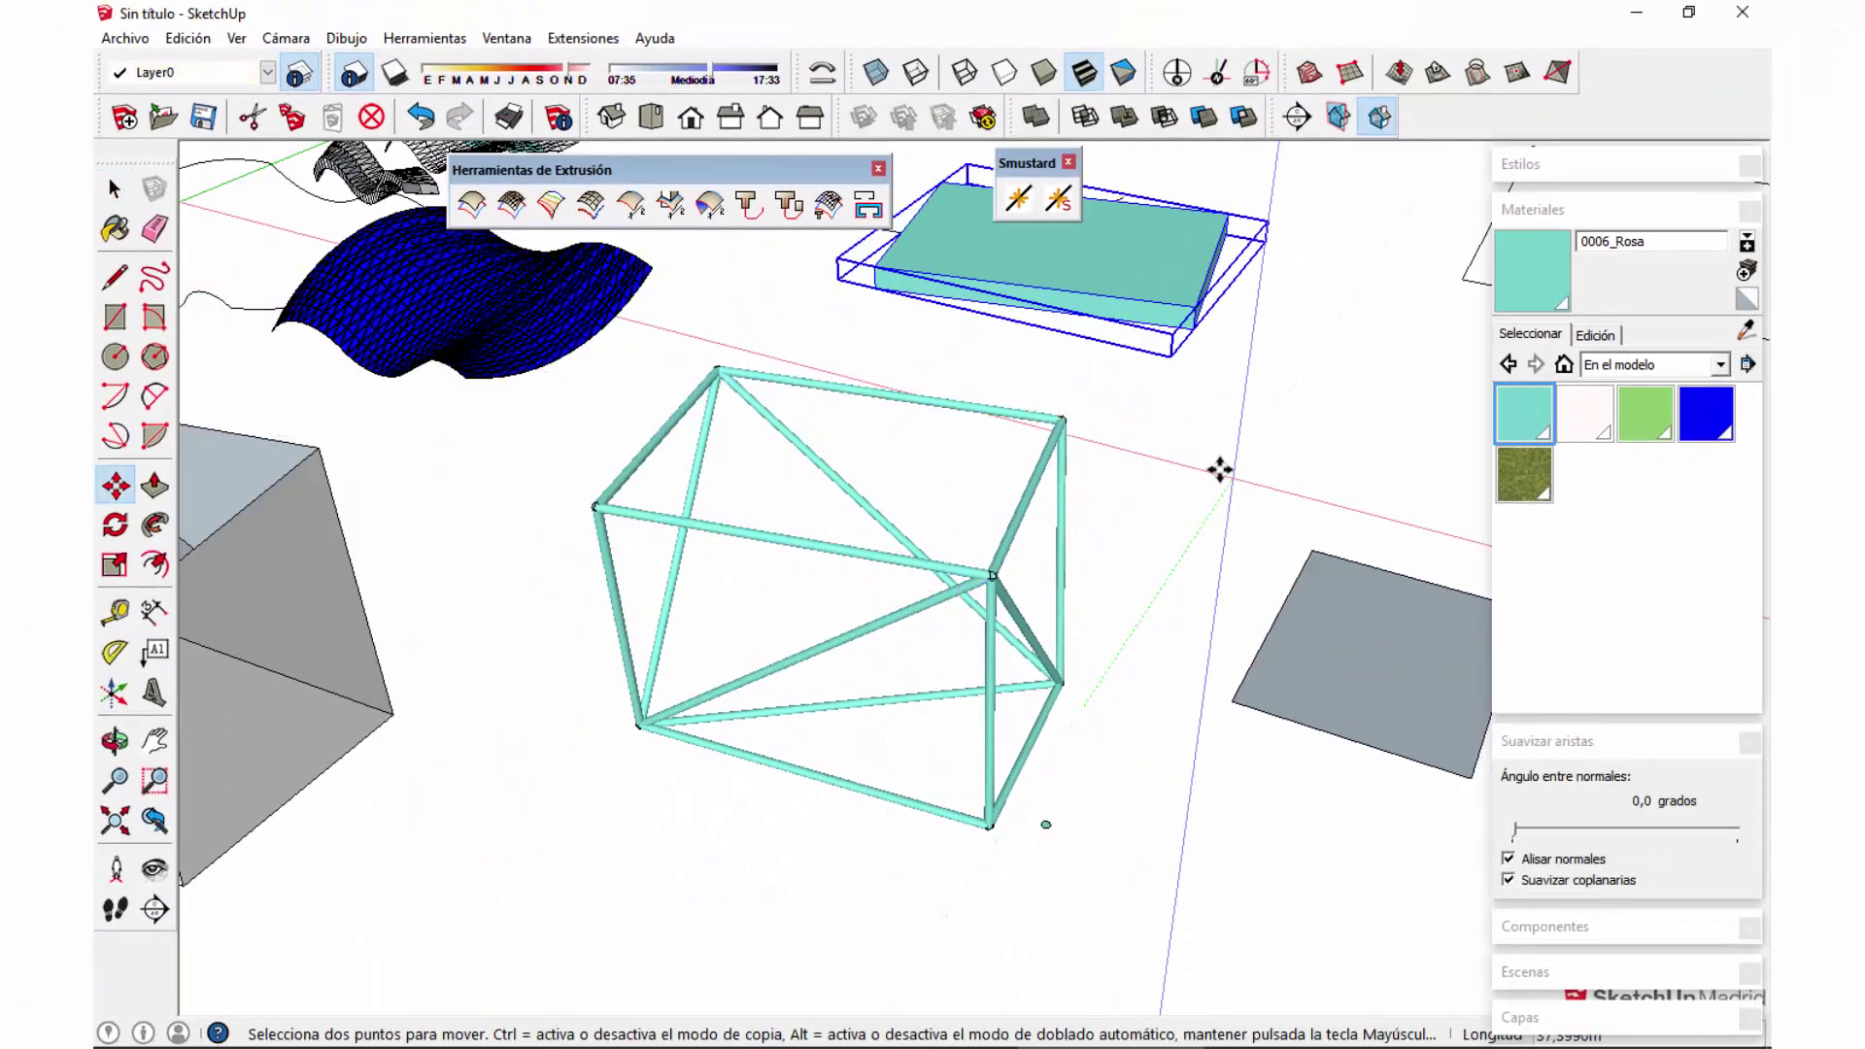
pyautogui.press('space')
# Step: Move the vertical tube at the frame's front corner out beside the frame
pyautogui.moveTo(1132, 741); pyautogui.dragTo(995, 761, button='middle')
pyautogui.click(988, 755)
pyautogui.press('m')
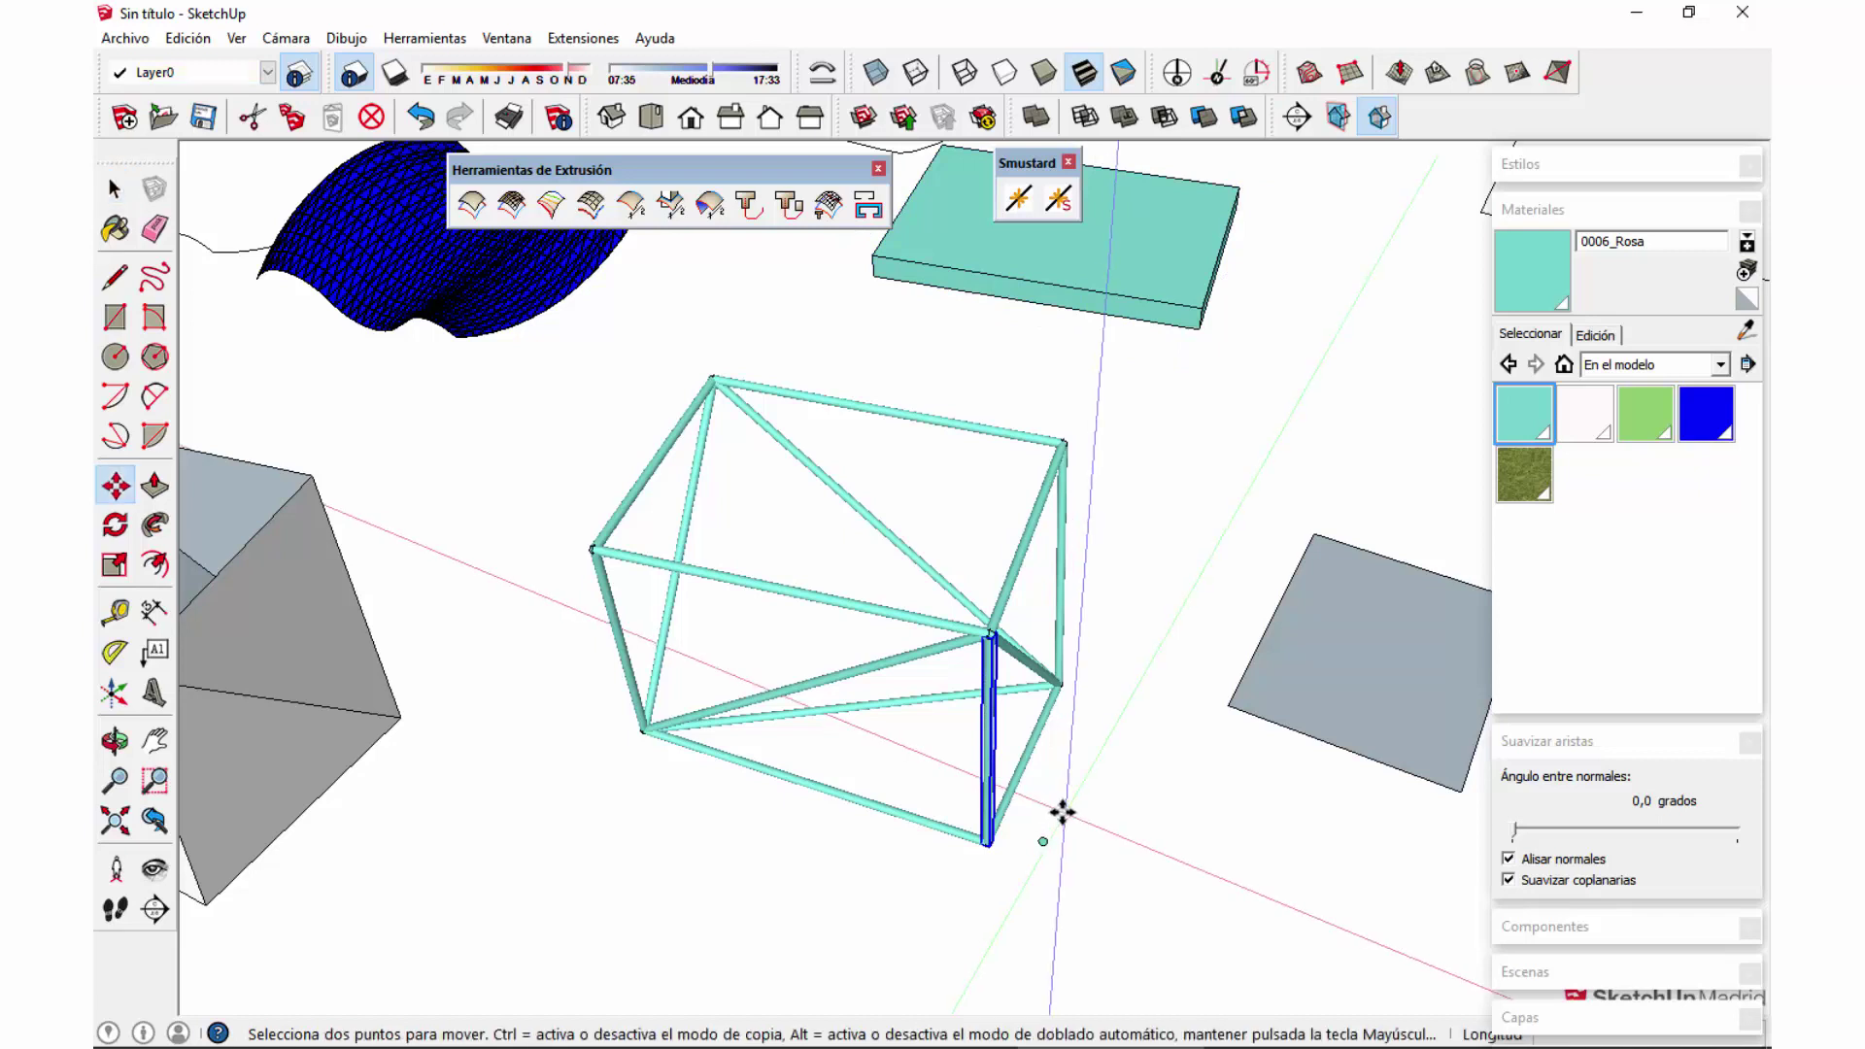
pyautogui.click(1061, 812)
pyautogui.click(1178, 778)
pyautogui.press('space')
# Step: Move the diagonal tube on the frame's side face out beyond the separated vertical tube
pyautogui.click(1064, 719)
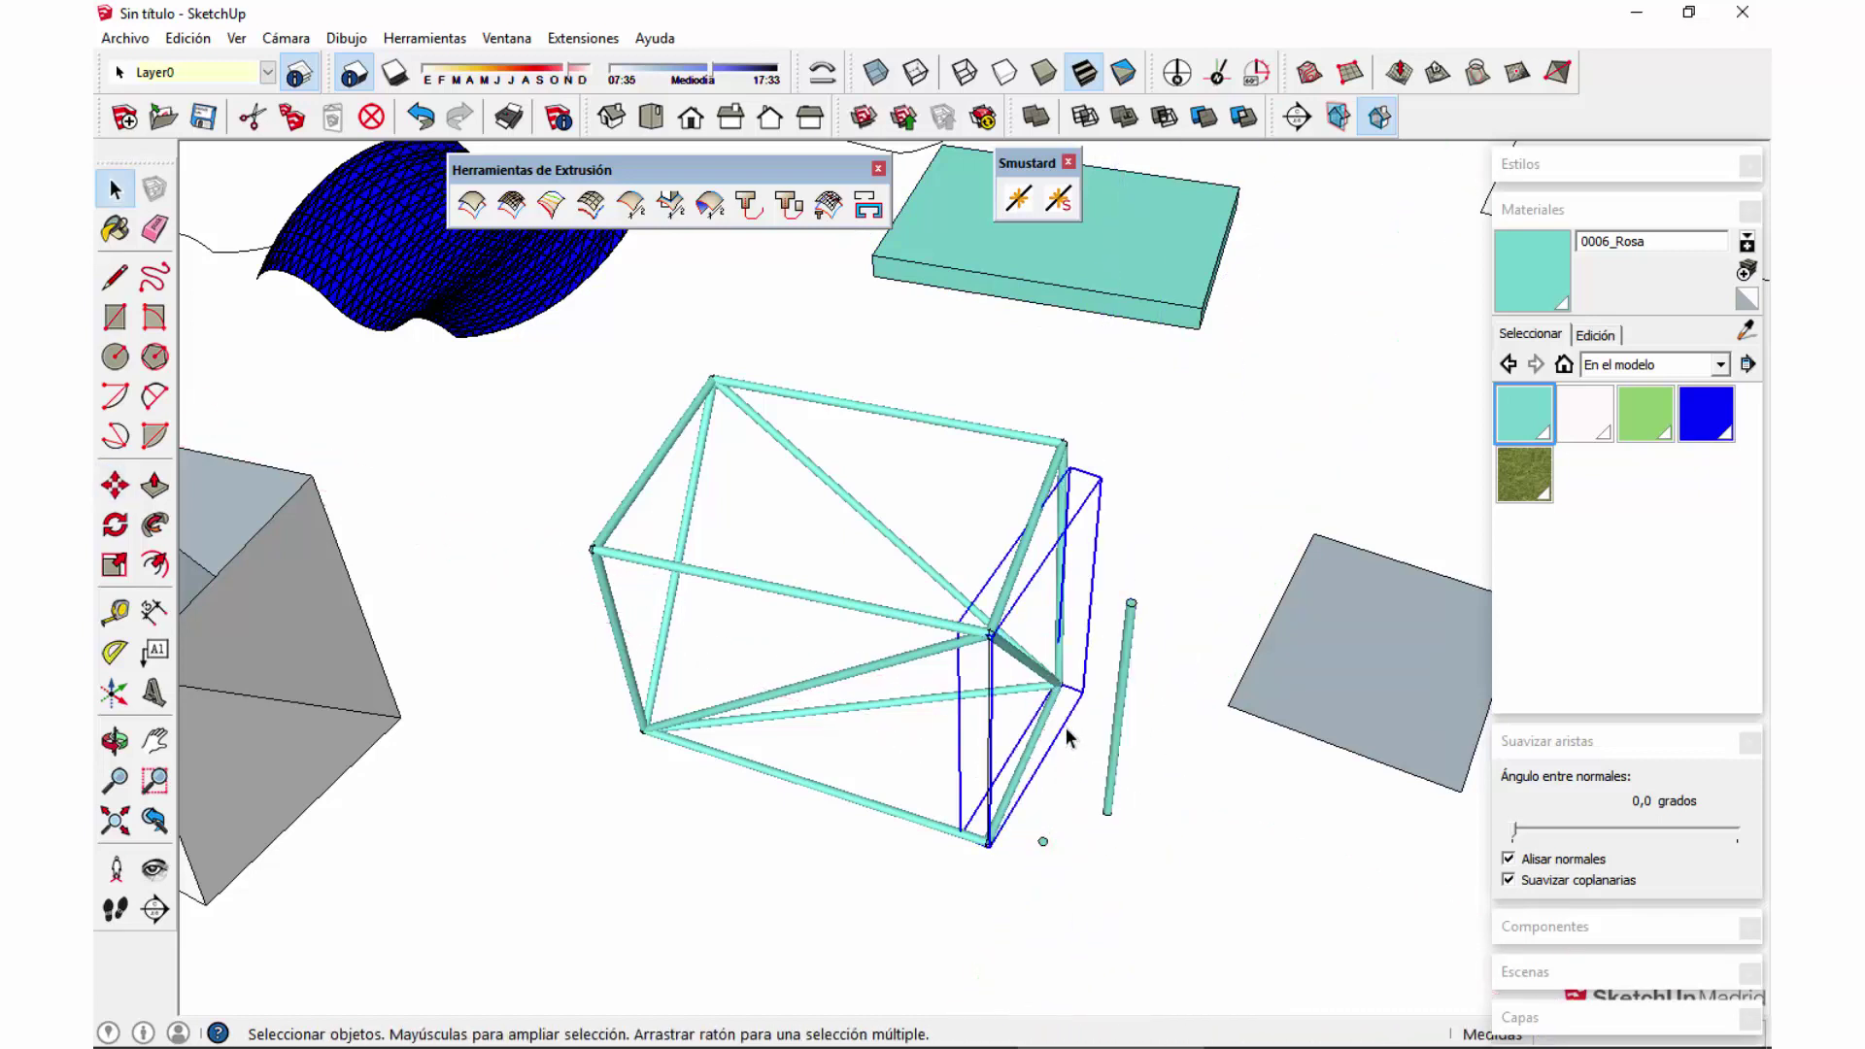
pyautogui.press('m')
pyautogui.click(1191, 761)
pyautogui.click(1252, 680)
pyautogui.moveTo(1253, 680); pyautogui.dragTo(1337, 682, button='middle')
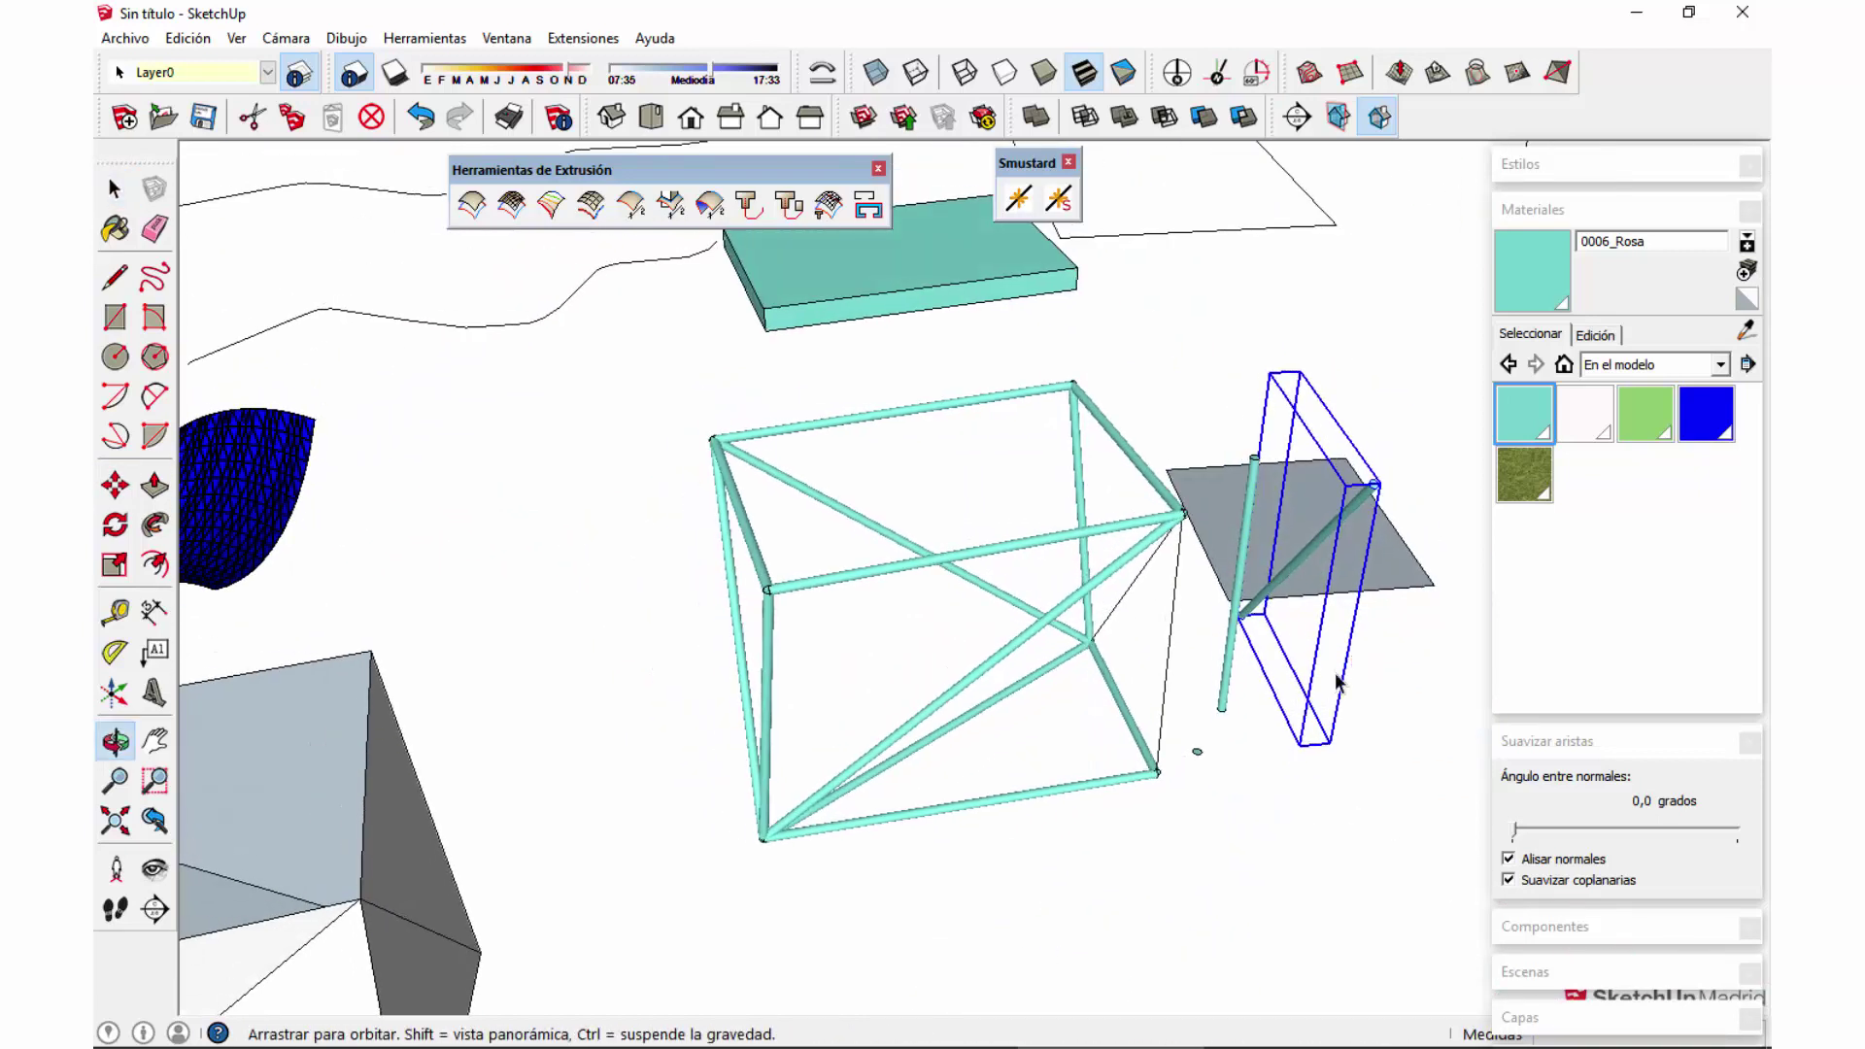
pyautogui.press('space')
# Step: Examine the tube joints at the frame's corners and the circular profile next to them
pyautogui.scroll(4, 1197, 768)
pyautogui.click(1161, 743)
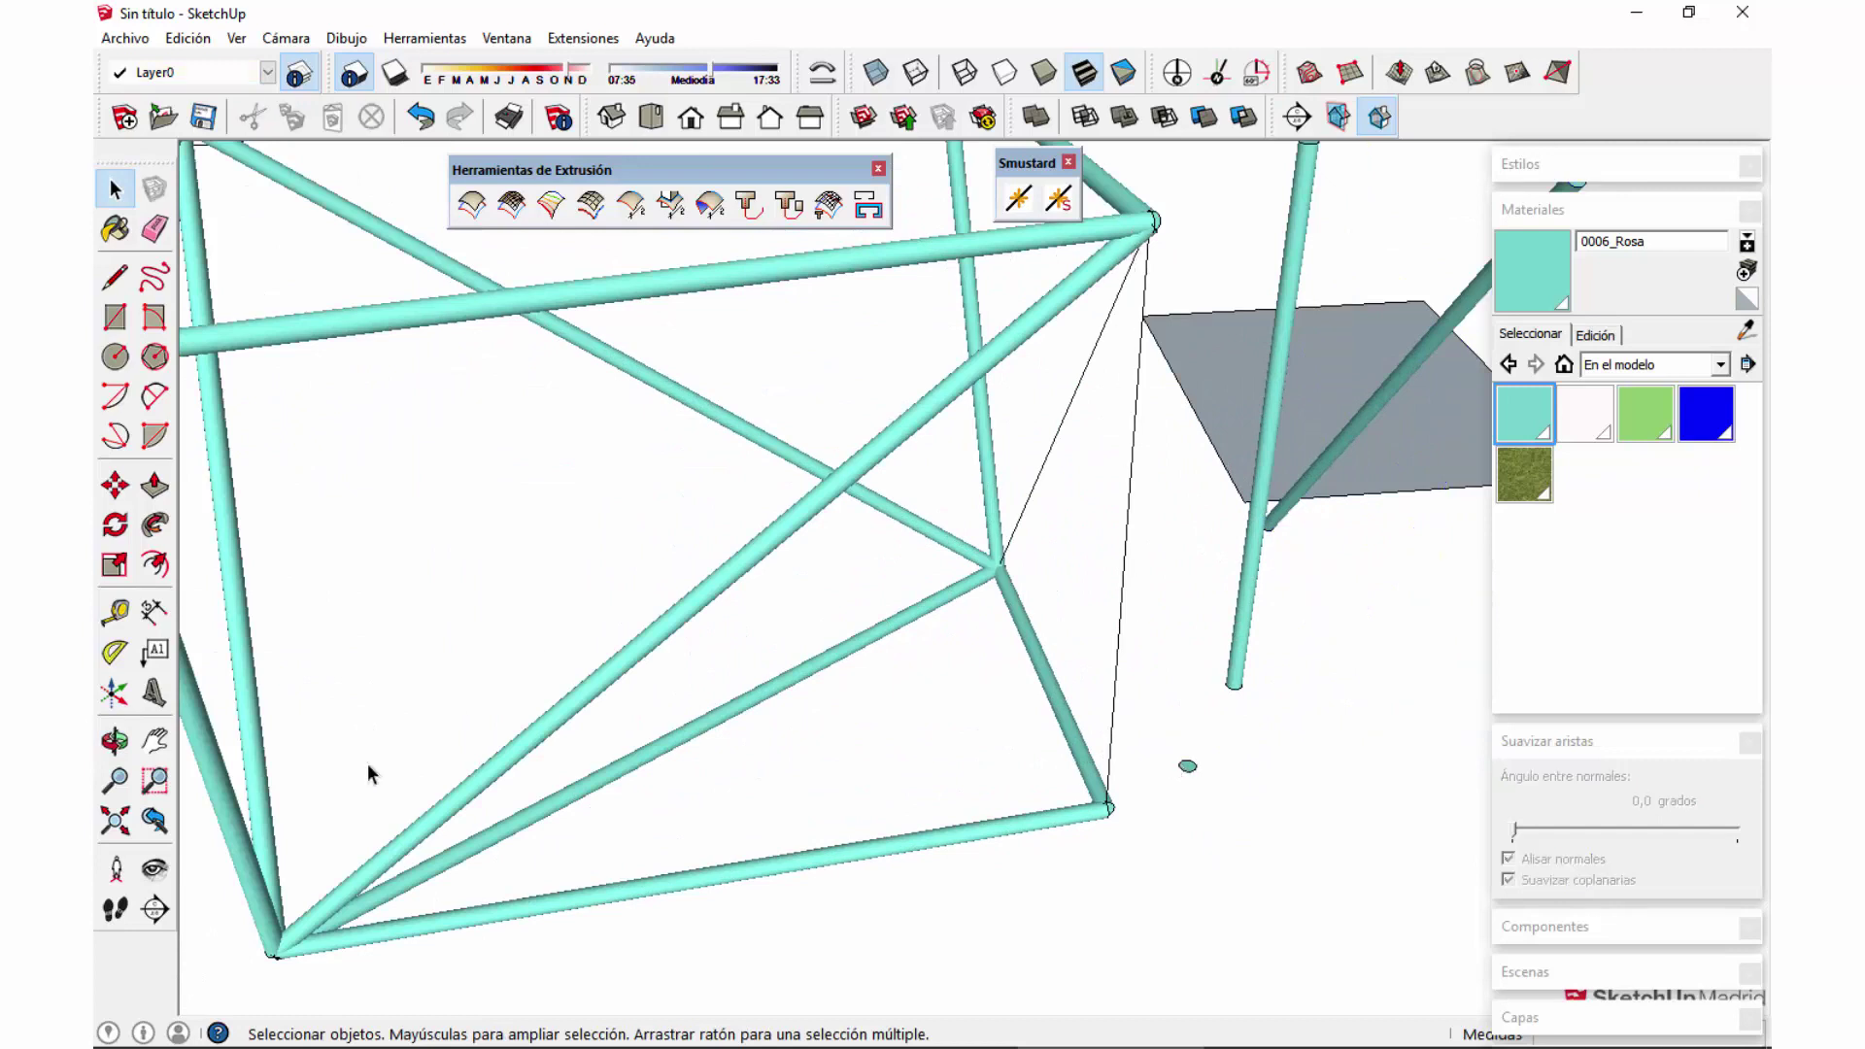
pyautogui.scroll(-2, 799, 545)
pyautogui.scroll(-4, 894, 562)
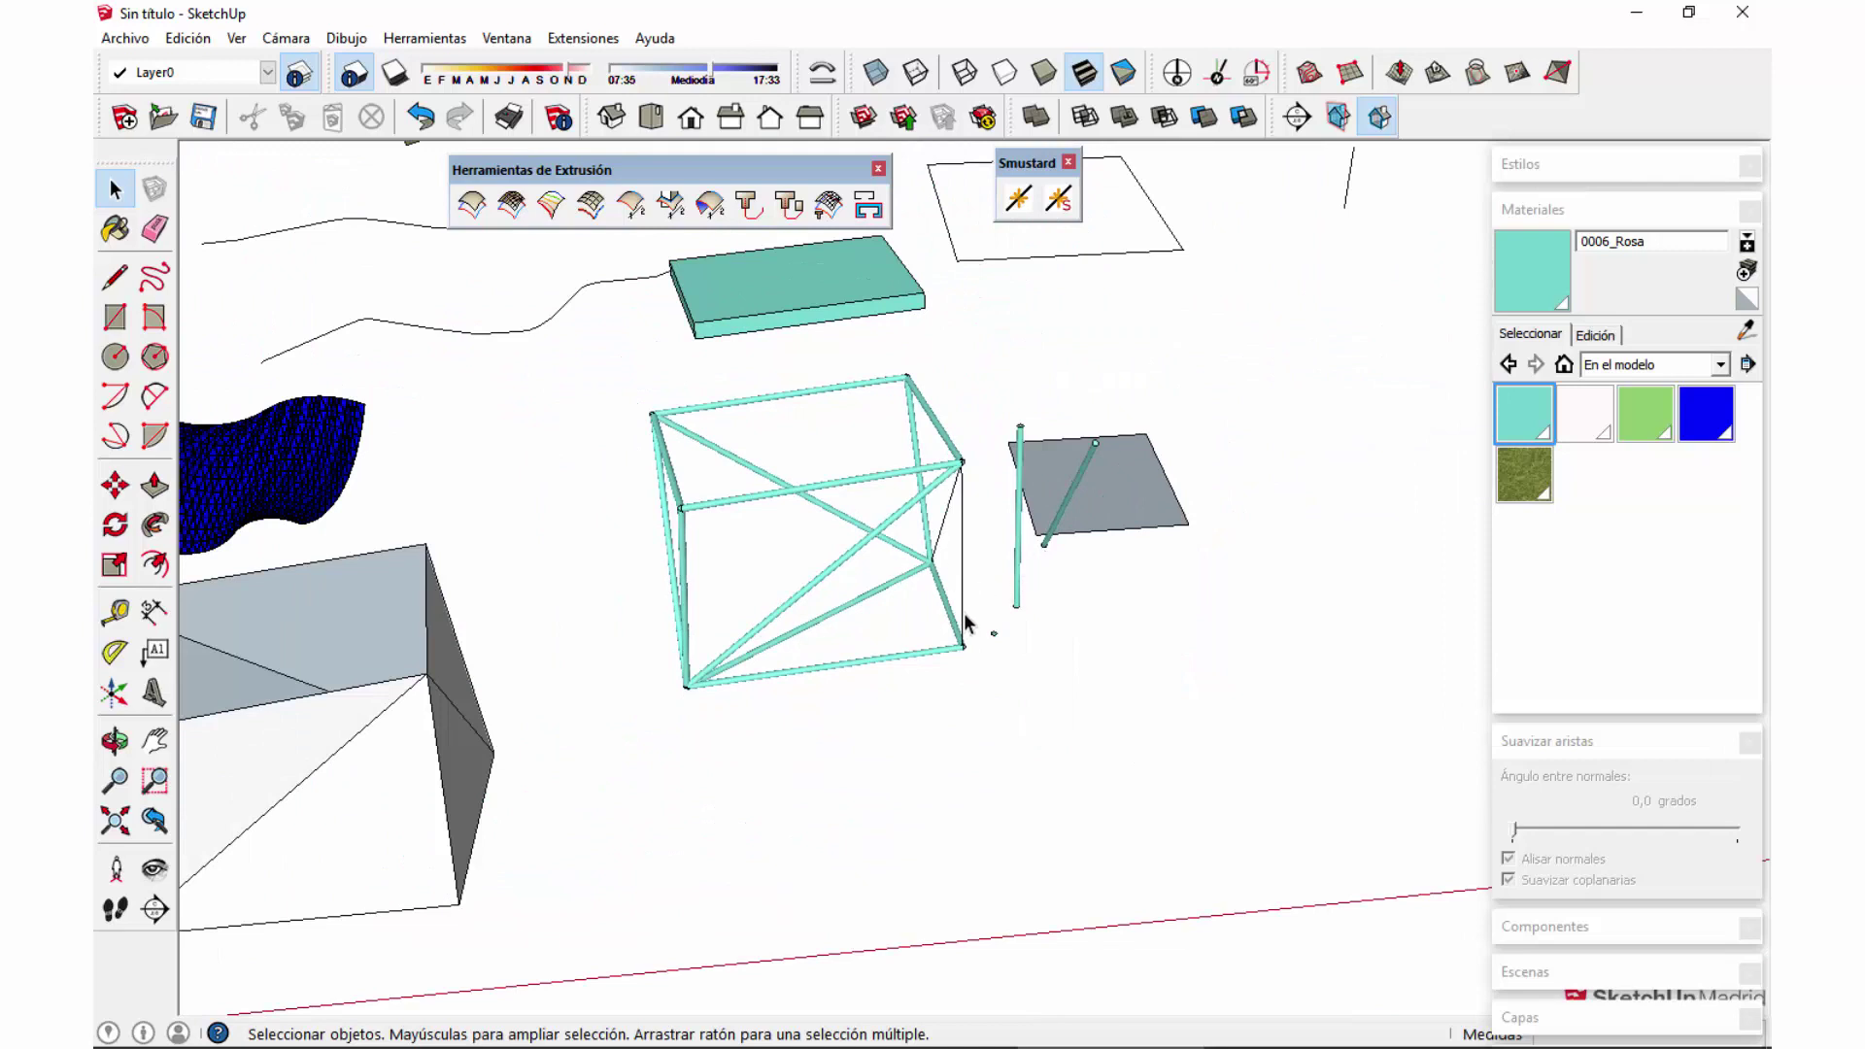
pyautogui.scroll(5, 967, 622)
pyautogui.moveTo(1049, 651); pyautogui.dragTo(829, 741, button='middle')
pyautogui.scroll(3, 992, 653)
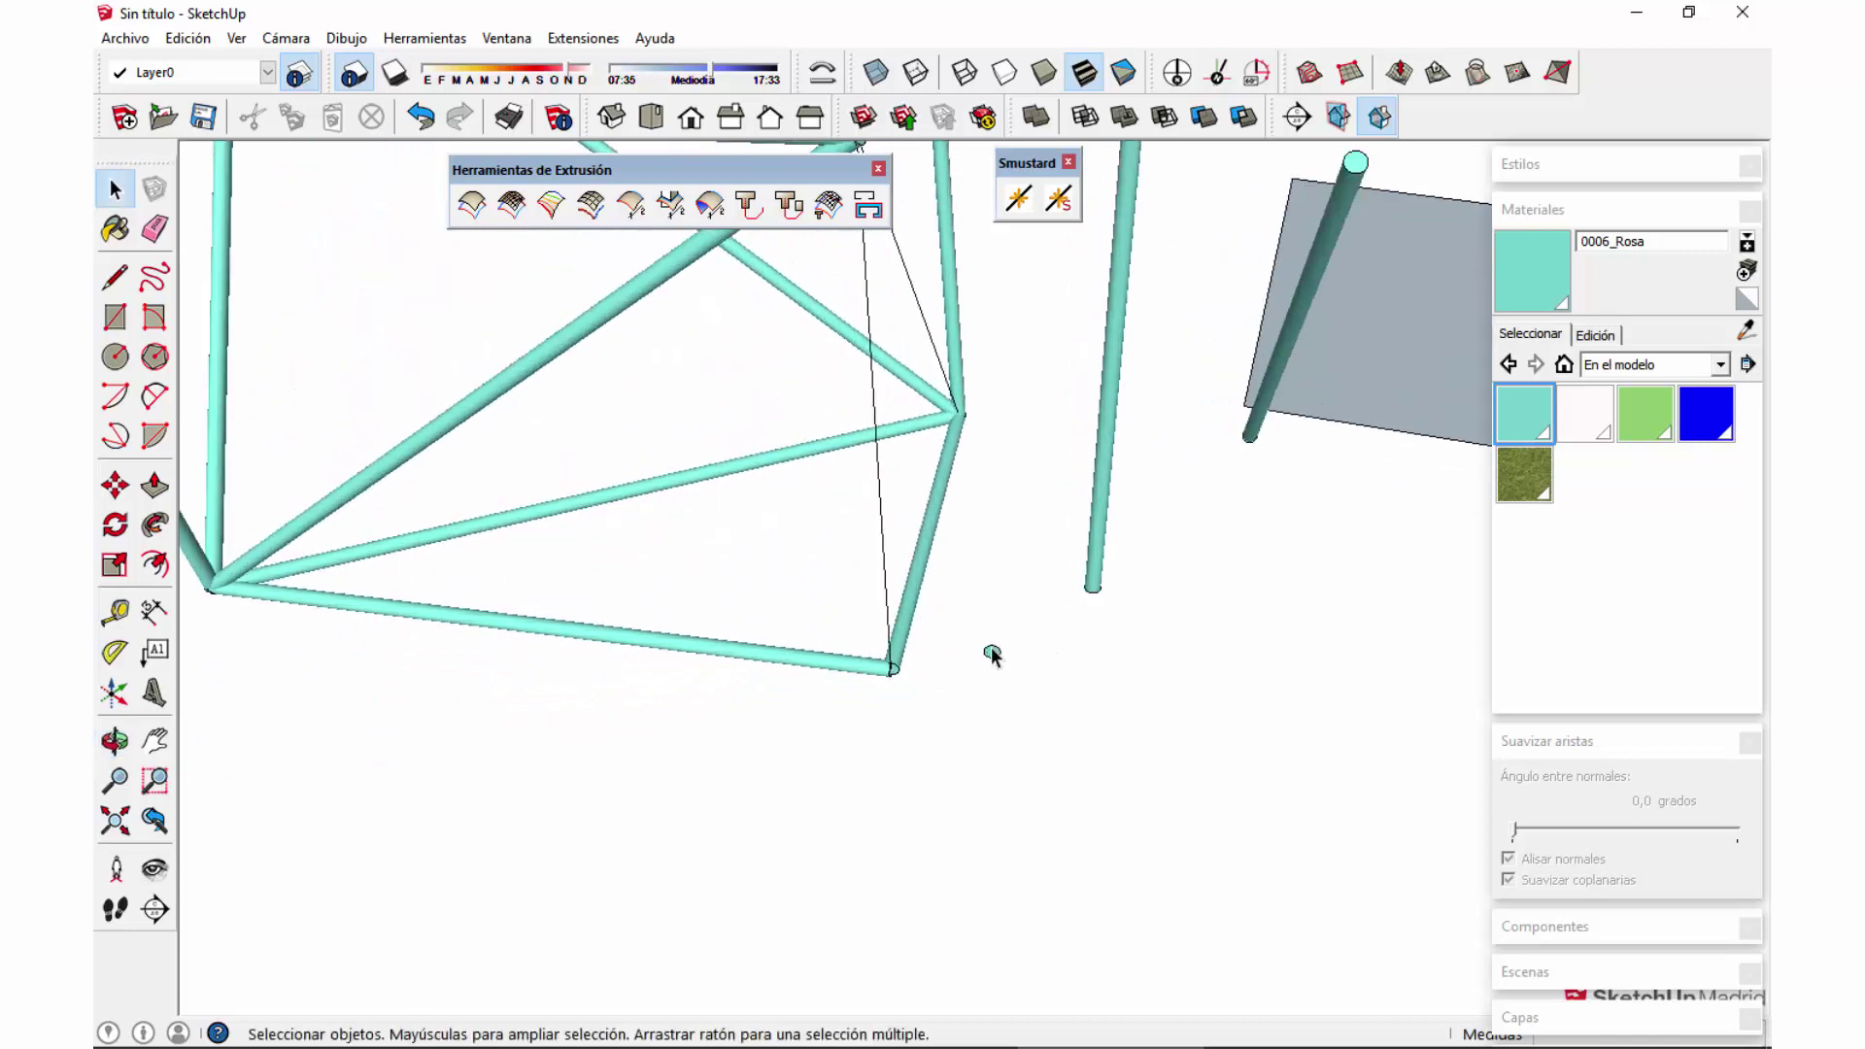
pyautogui.scroll(6, 993, 654)
pyautogui.click(996, 655)
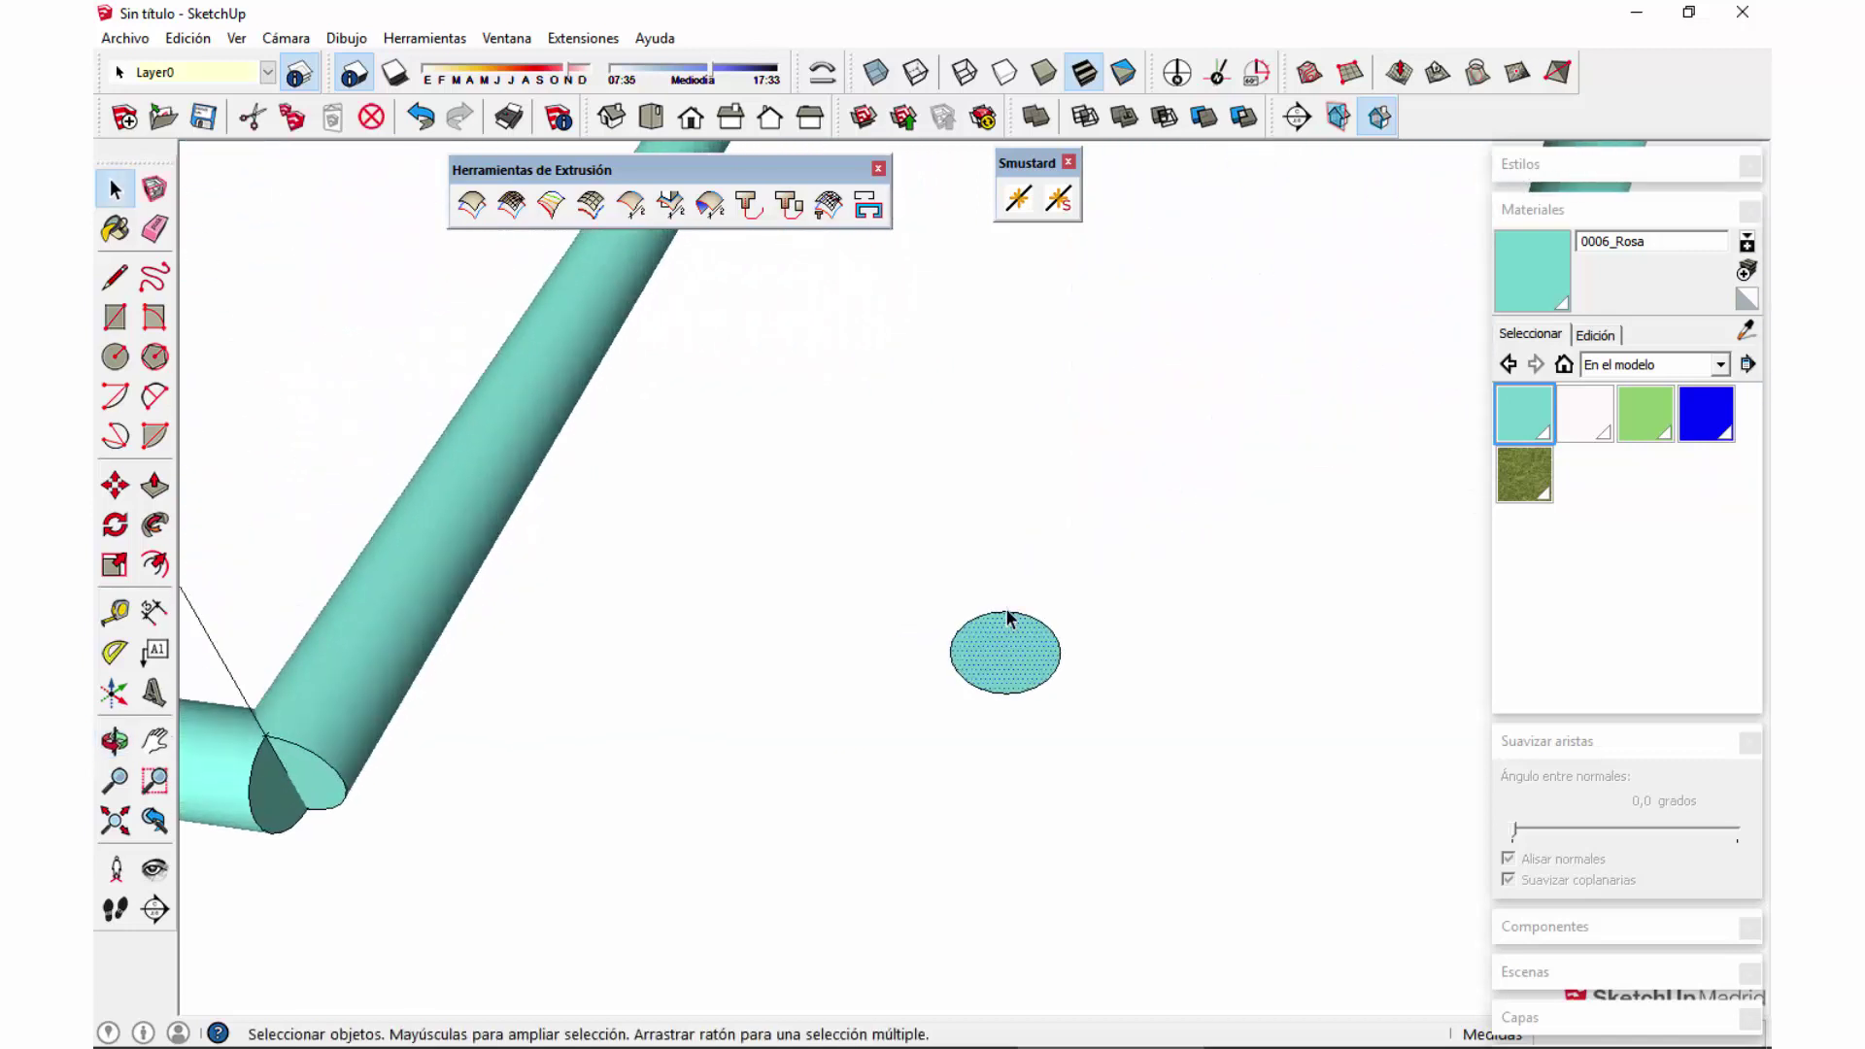
pyautogui.scroll(-8, 964, 644)
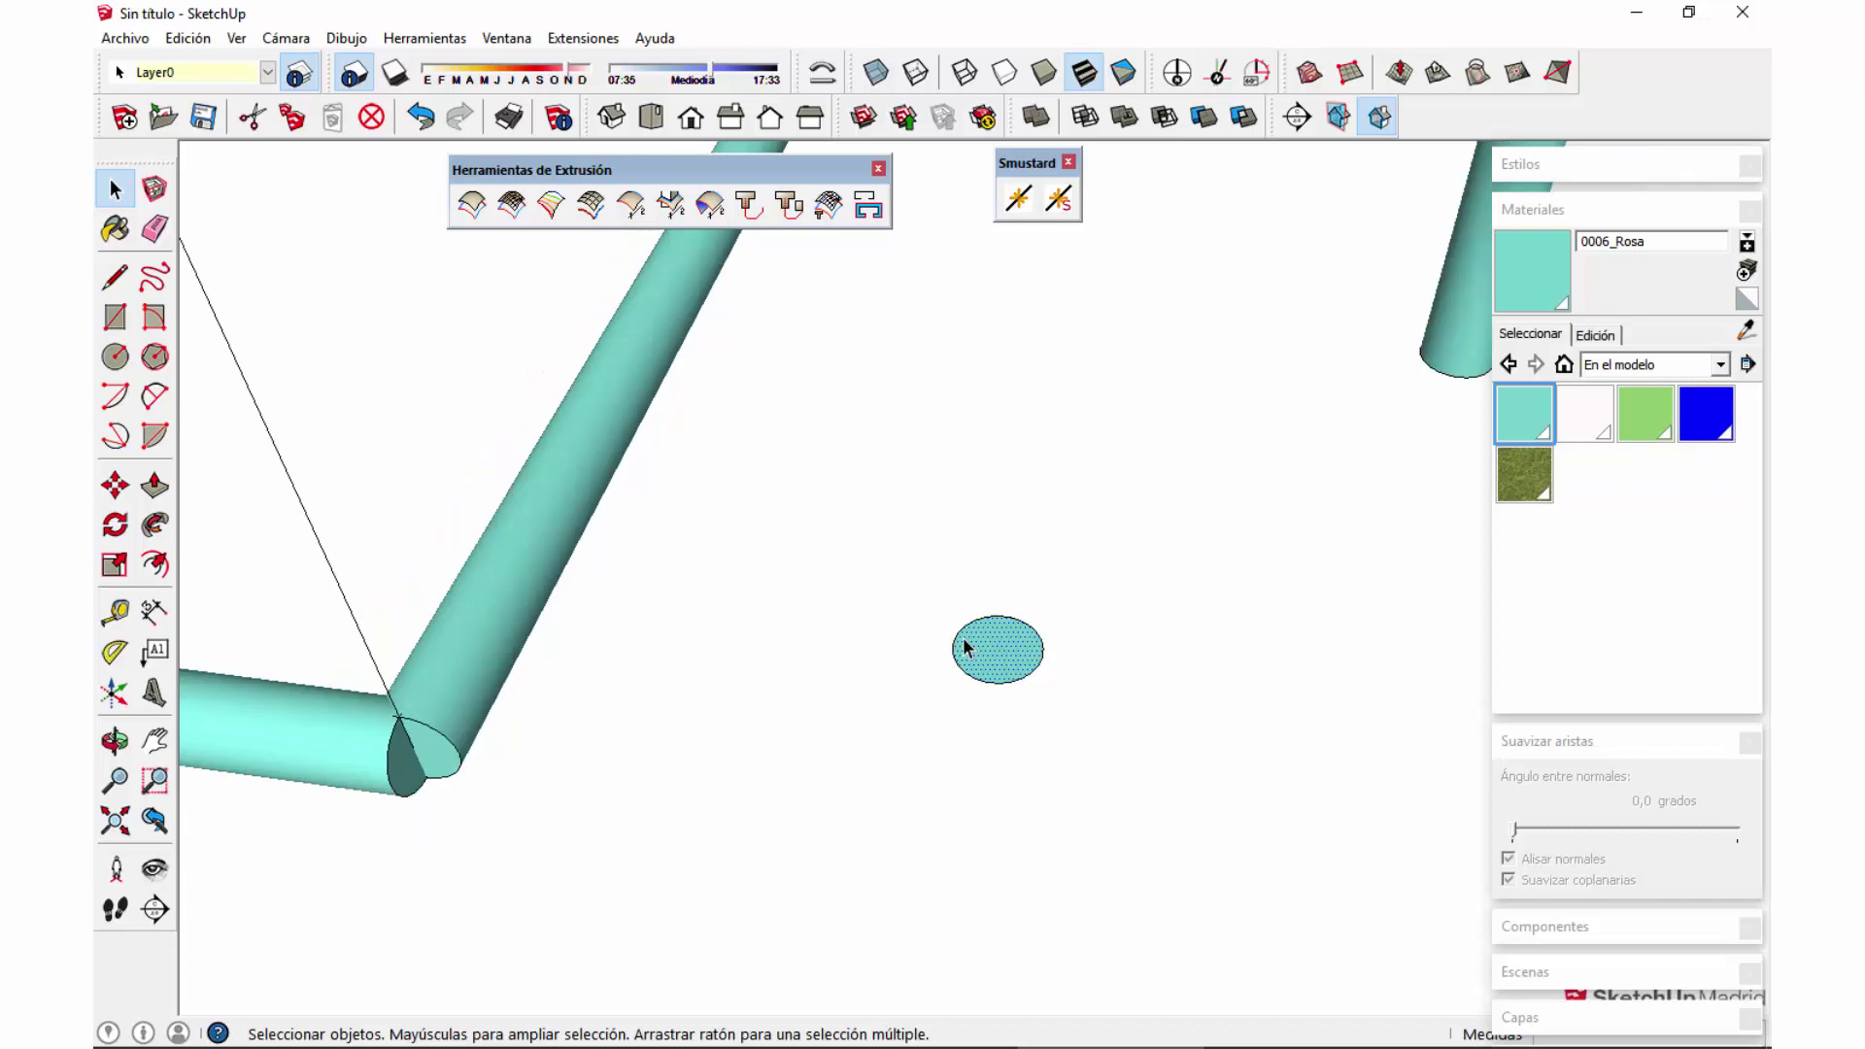
pyautogui.scroll(-10, 967, 643)
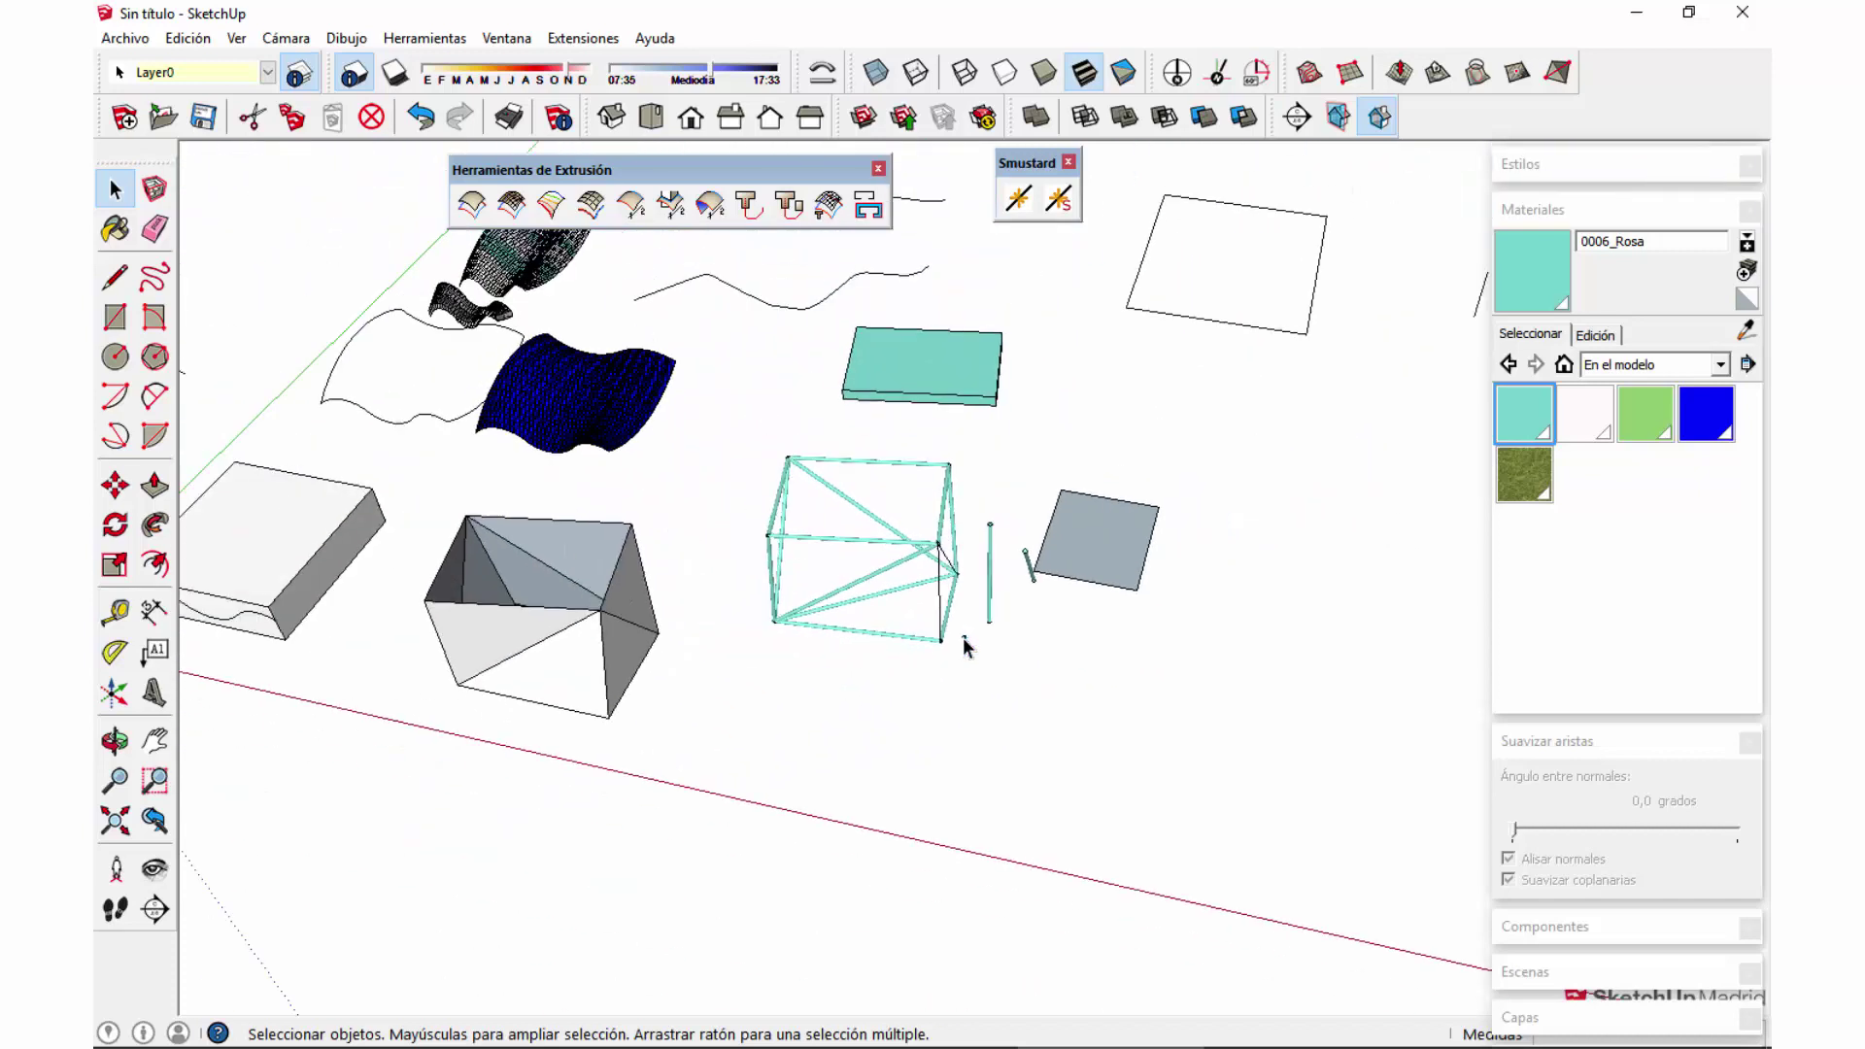
# Step: Draw three connected line segments in a zigzag on the ground beyond the grey rectangle as the start of a path
pyautogui.moveTo(1090, 633); pyautogui.dragTo(816, 603, button='middle')
pyautogui.press('l')
pyautogui.click(911, 607)
pyautogui.click(909, 550)
pyautogui.click(1035, 571)
pyautogui.click(1055, 503)
# Step: Continue the path from the end of the zigzag with two connected arcs, one large and one smaller
pyautogui.press('a')
pyautogui.click(1056, 503)
pyautogui.click(1223, 531)
pyautogui.click(1232, 463)
pyautogui.click(1224, 532)
pyautogui.click(1208, 622)
pyautogui.click(1259, 613)
pyautogui.press('space')
# Step: Finish the path with a straight line from the free end of the smaller arc
pyautogui.moveTo(1233, 639); pyautogui.dragTo(1266, 515, button='middle')
pyautogui.scroll(10, 1243, 539)
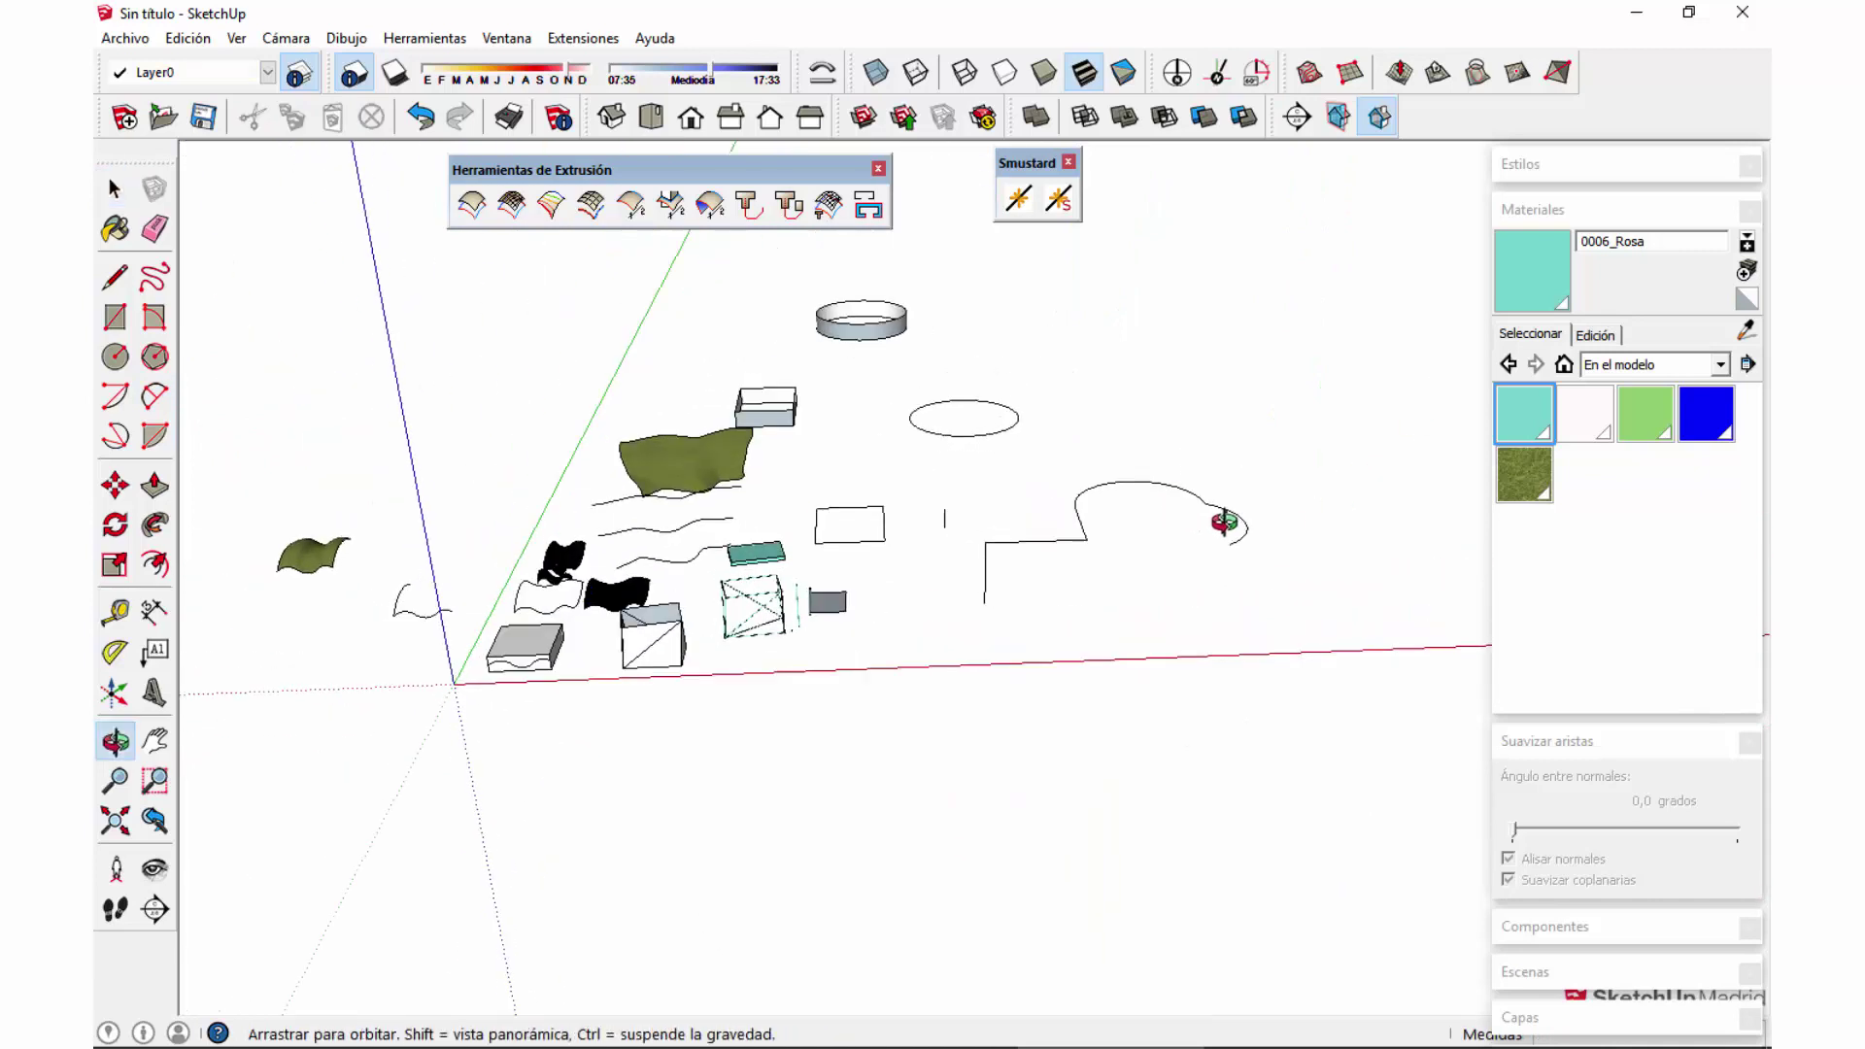
pyautogui.press('space')
pyautogui.press('l')
pyautogui.click(1240, 533)
pyautogui.click(1220, 632)
pyautogui.press('space')
# Step: Draw a rectangular face about 9.5 m on each side near the starting end of the path
pyautogui.moveTo(1120, 650); pyautogui.dragTo(941, 777, button='middle')
pyautogui.scroll(5, 837, 638)
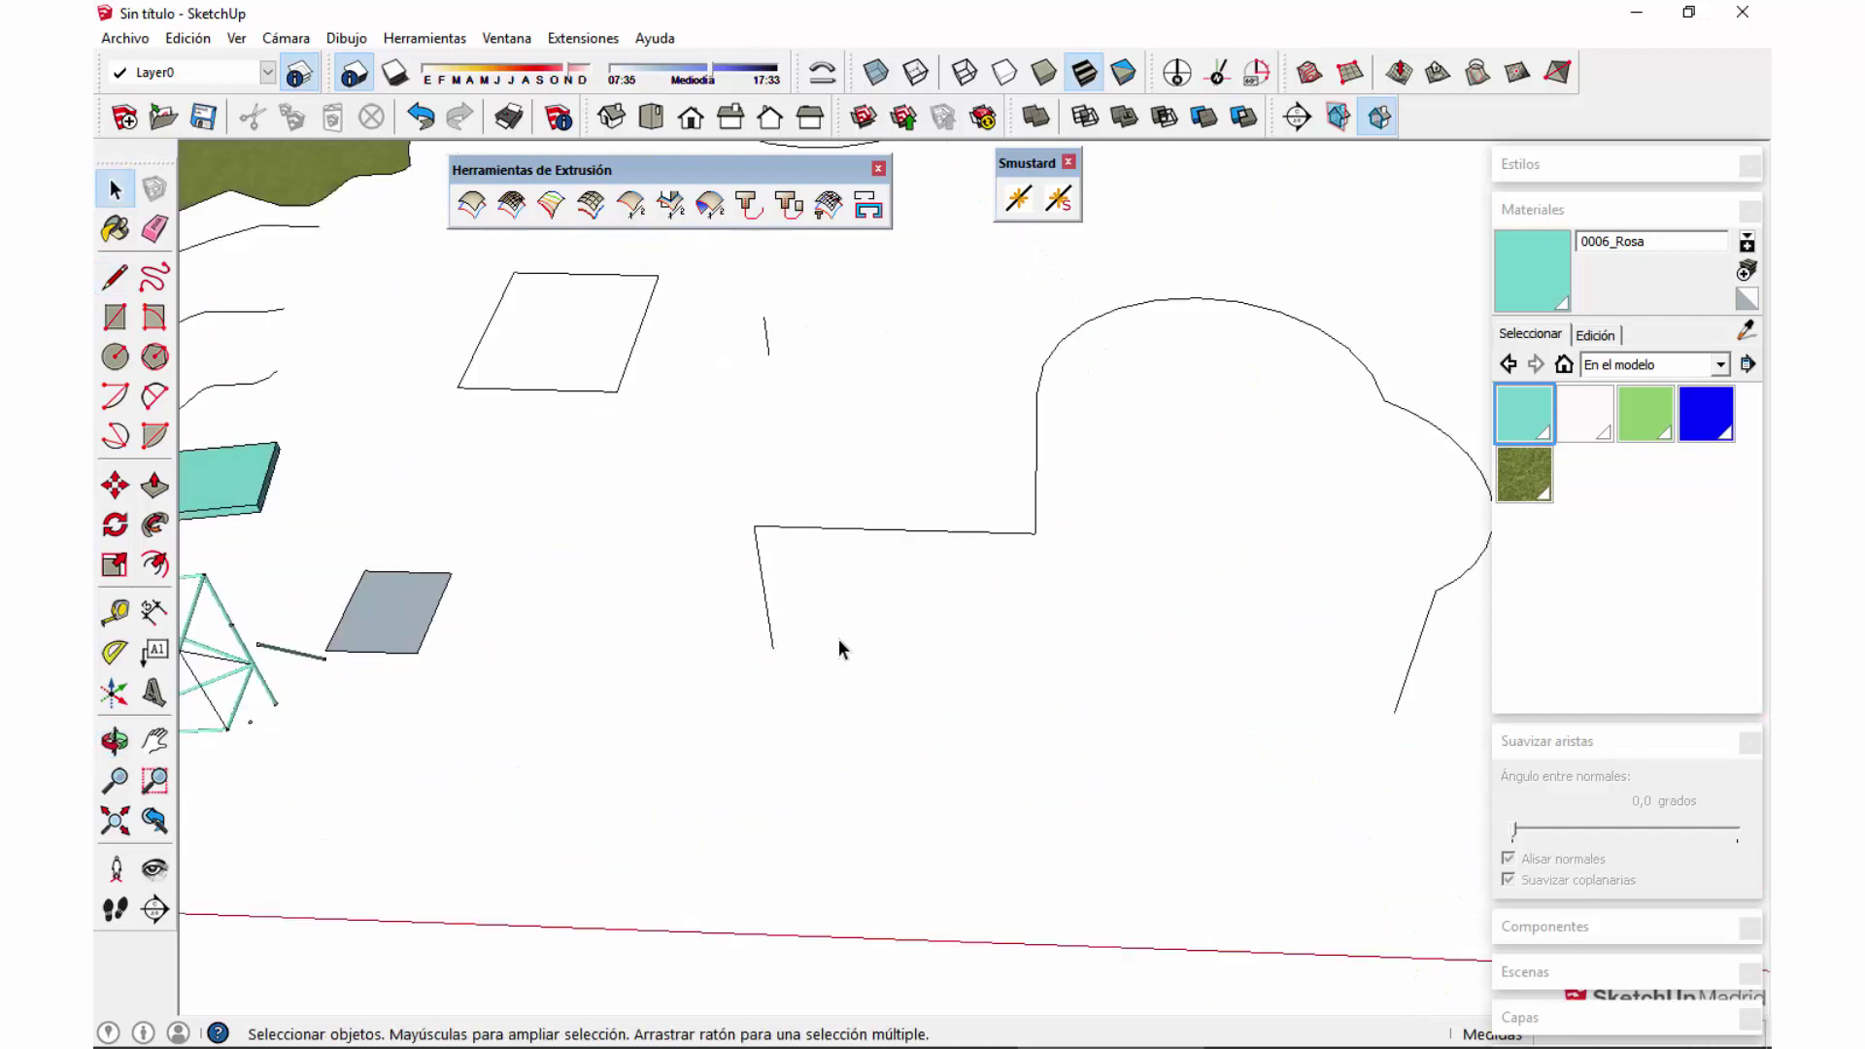
pyautogui.press('r')
pyautogui.click(818, 706)
pyautogui.click(871, 740)
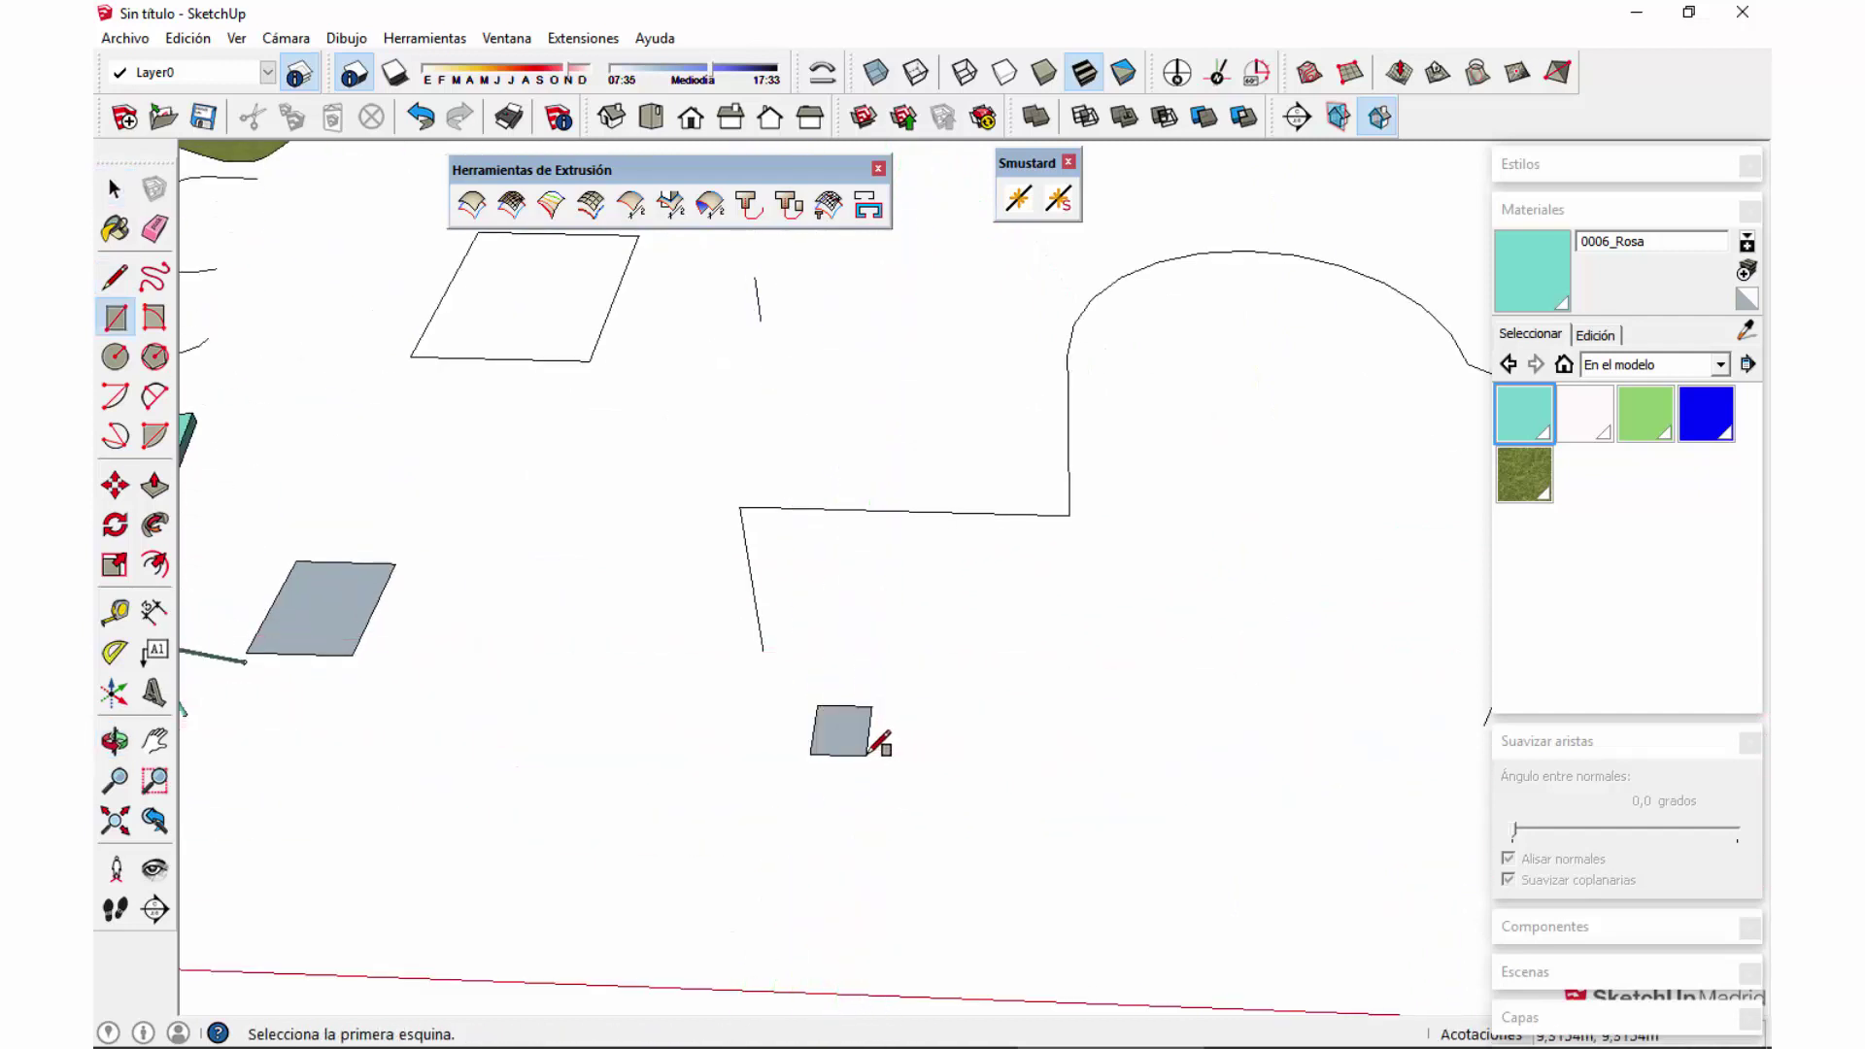
# Step: Draw a circle centred on one side edge of the rectangle and an arc bulging about 2 m from the opposite edge
pyautogui.scroll(6, 871, 738)
pyautogui.press('c')
pyautogui.click(940, 719)
pyautogui.click(1047, 649)
pyautogui.press('a')
pyautogui.click(745, 733)
pyautogui.click(761, 655)
pyautogui.click(707, 662)
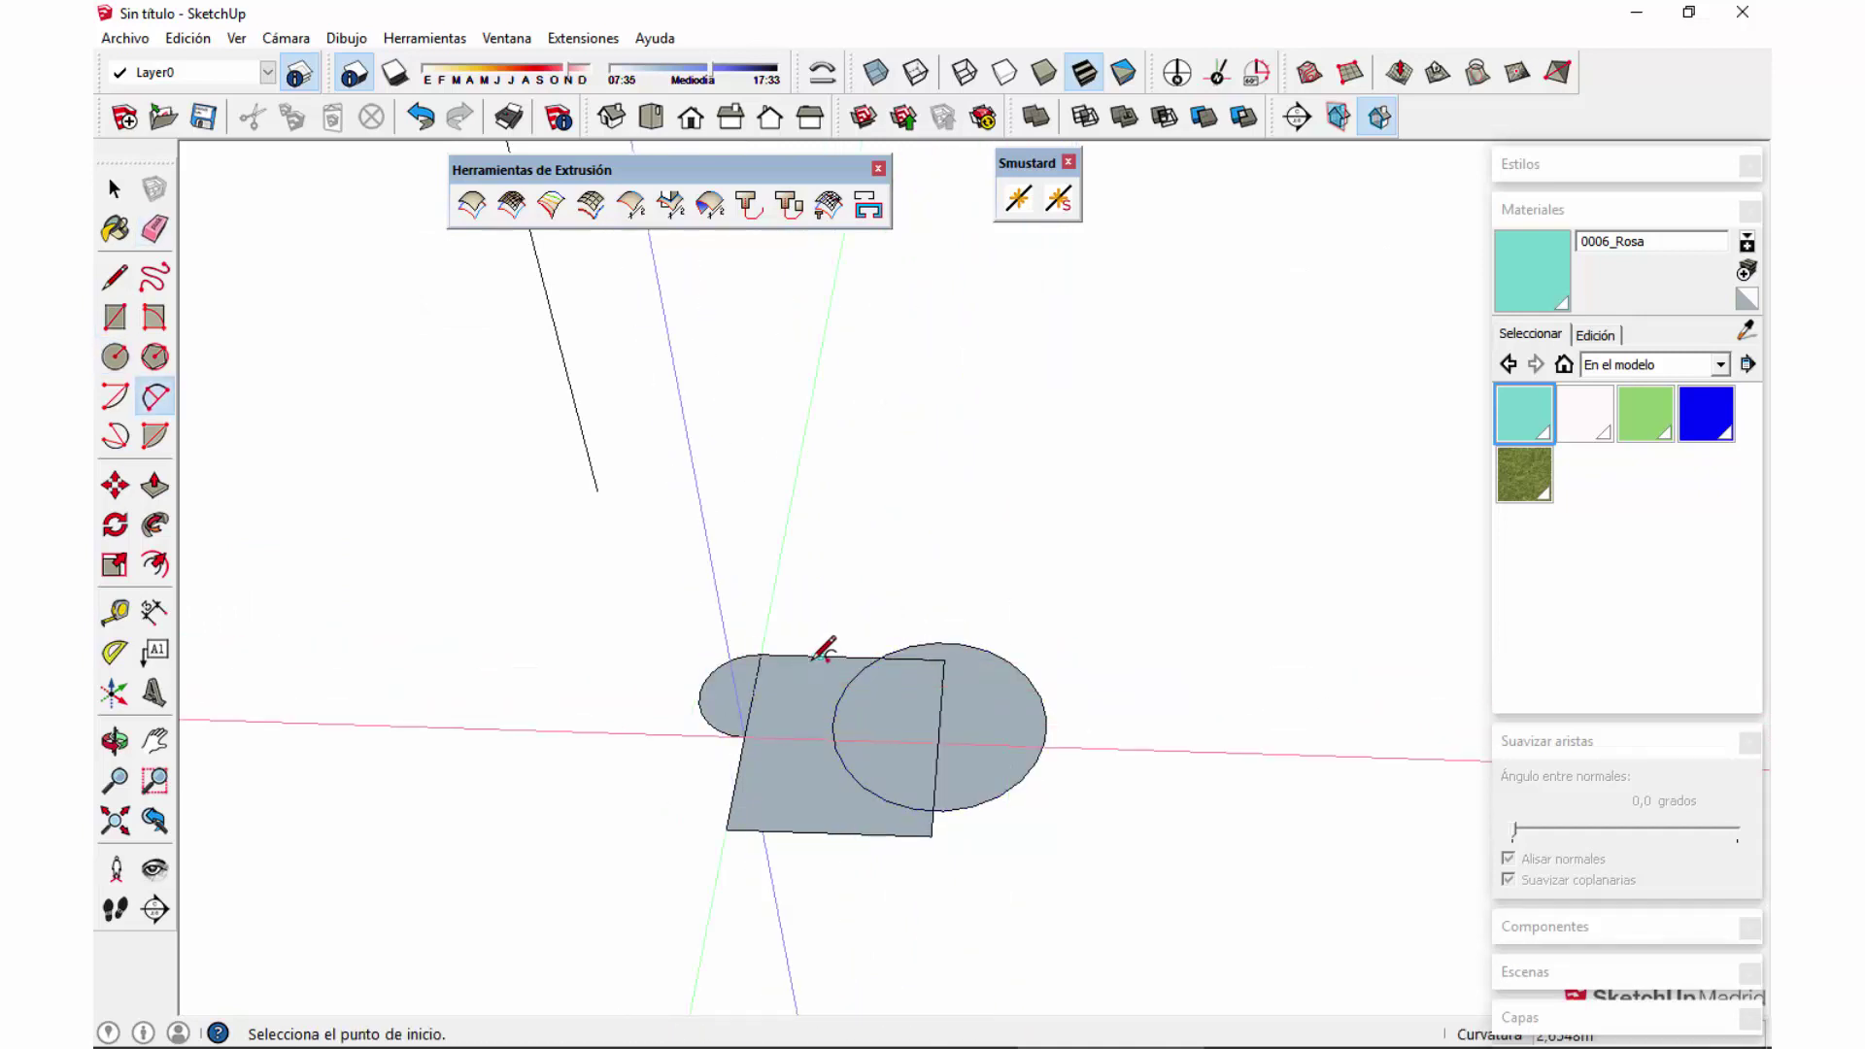
# Step: Erase the inner edges where the rectangle, circle and arc overlap to merge them into one profile face
pyautogui.press('e')
pyautogui.moveTo(832, 645); pyautogui.dragTo(968, 667)
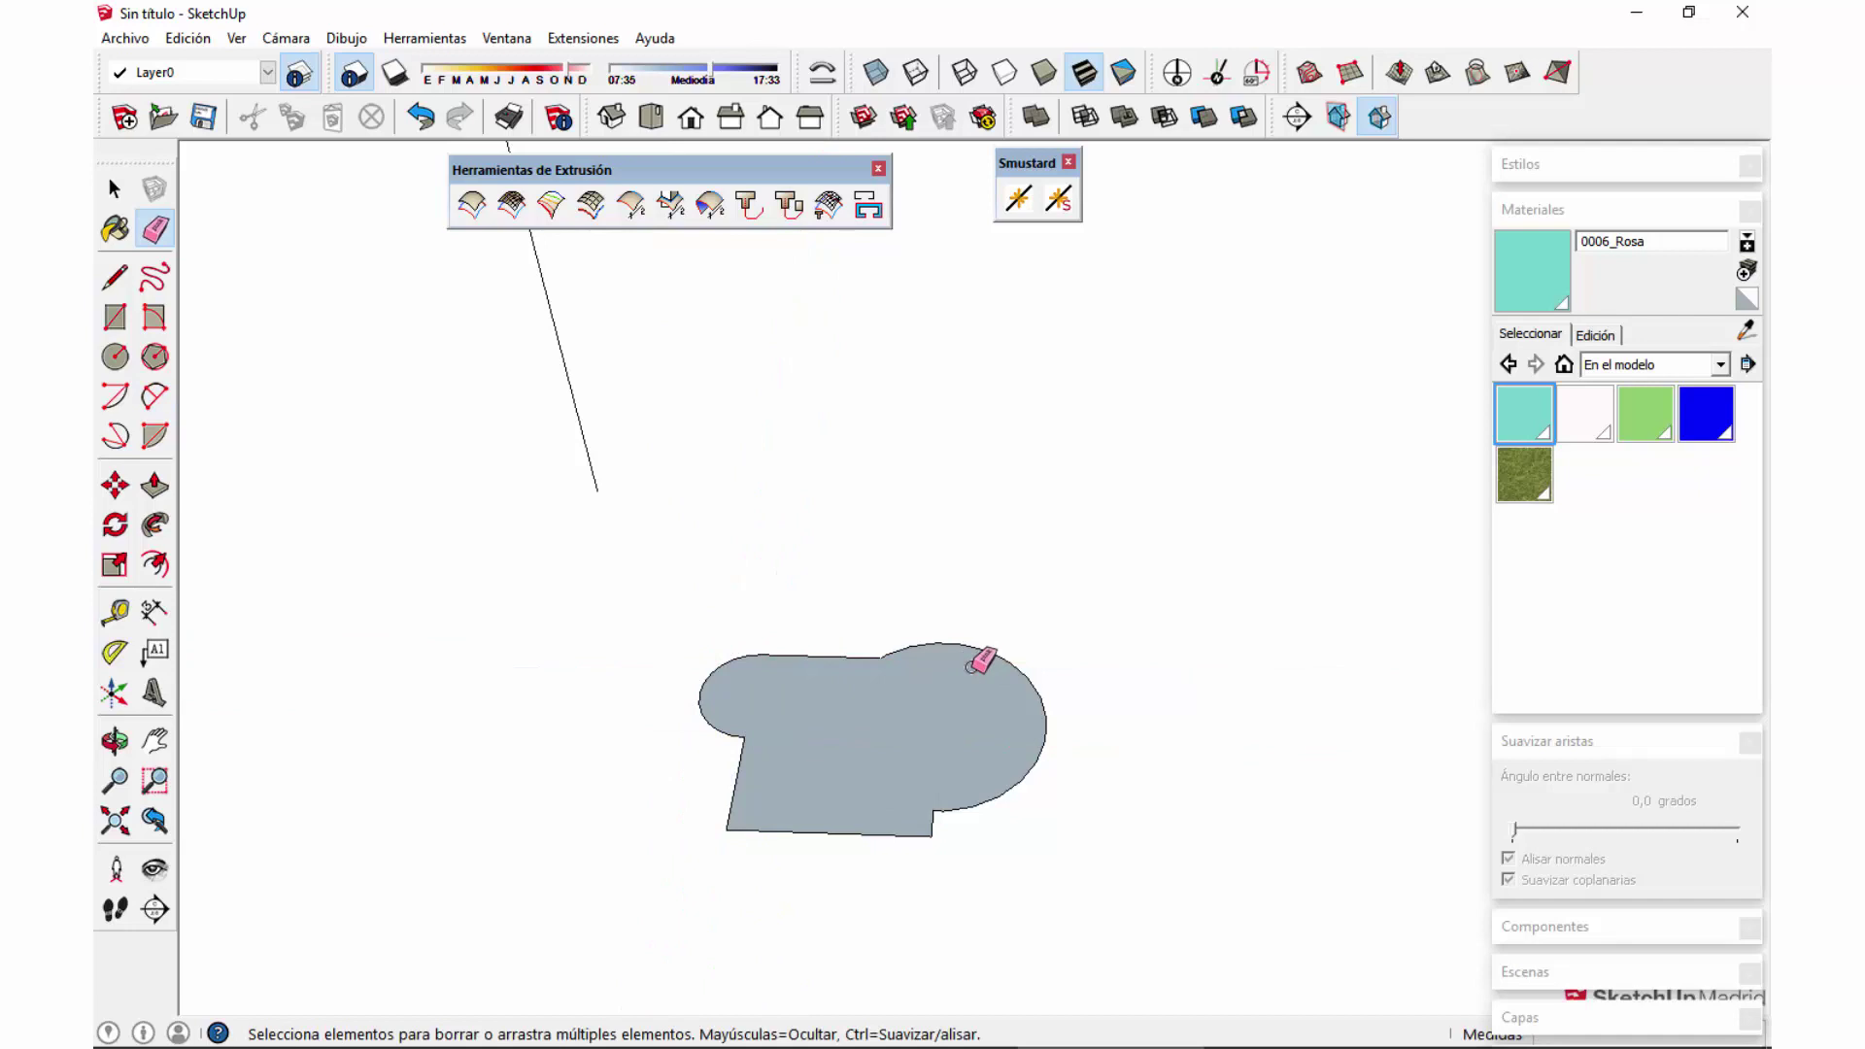
pyautogui.scroll(-5, 826, 718)
# Step: Scale the merged profile face and its edges down uniformly to about half their size
pyautogui.press('space')
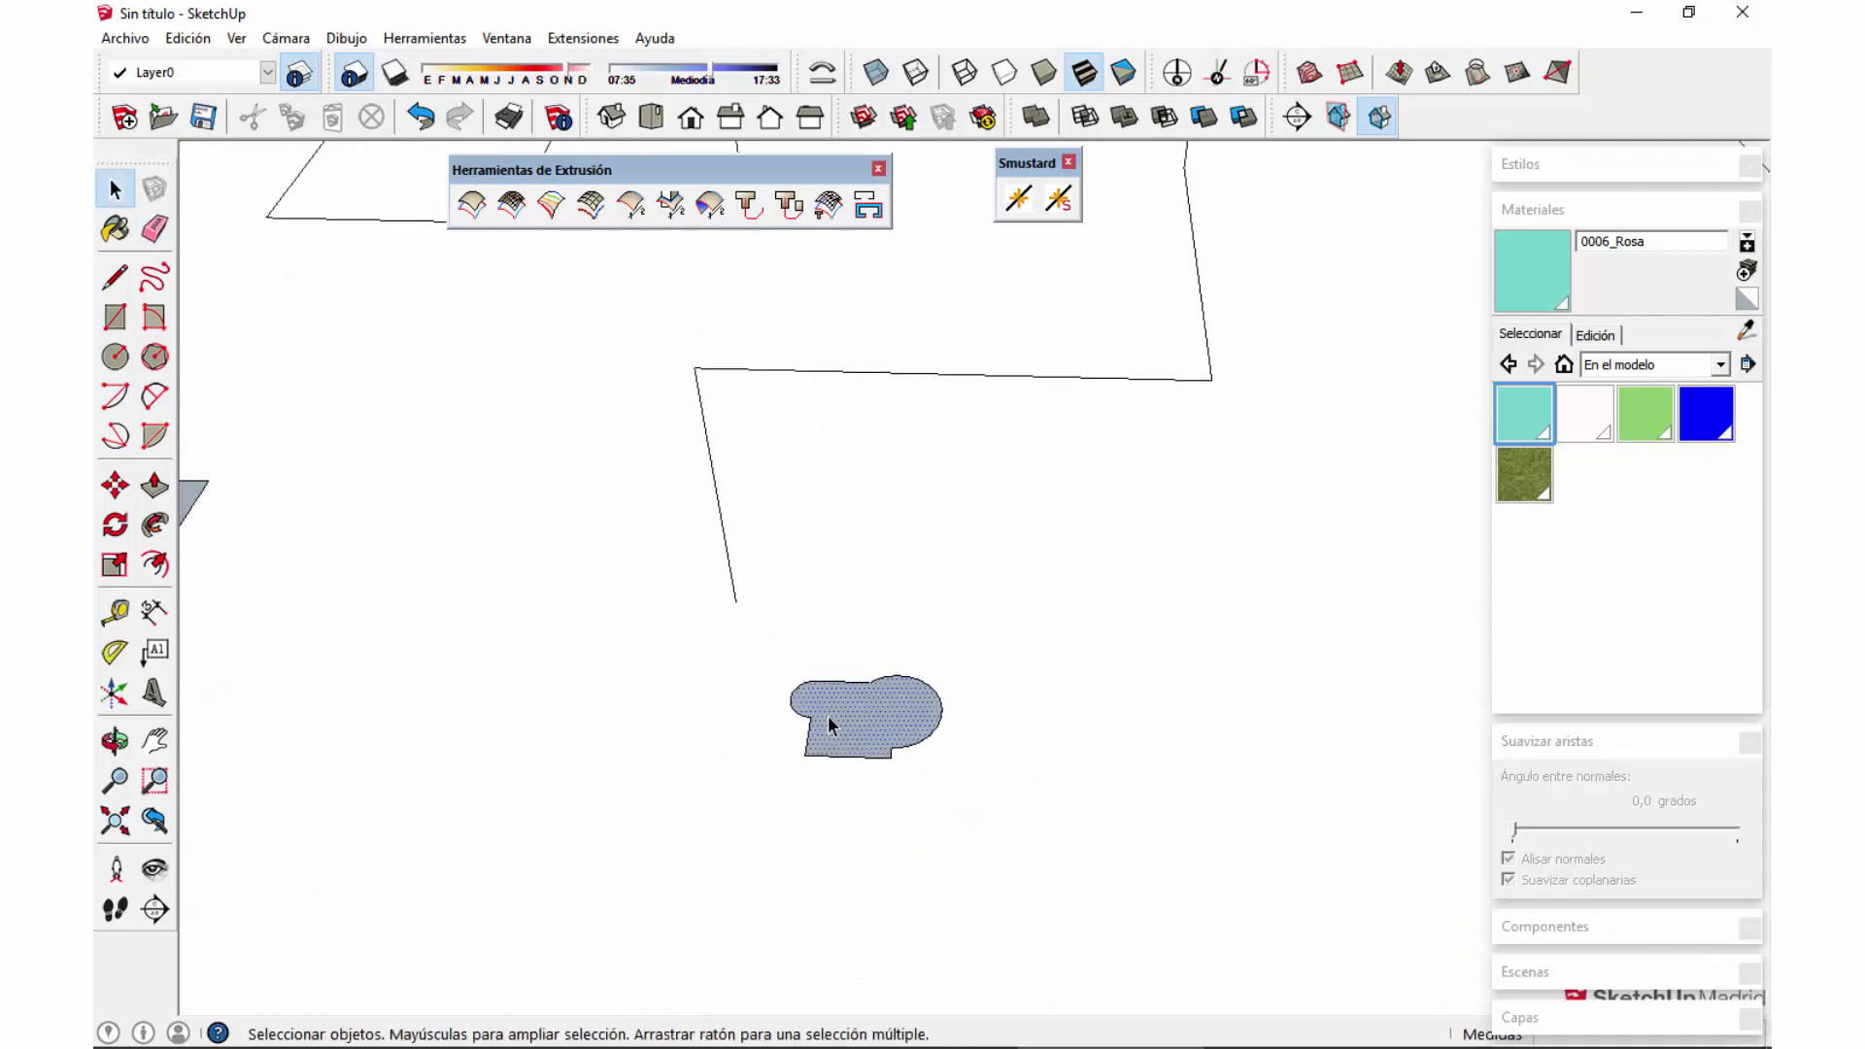
pyautogui.doubleClick(827, 715)
pyautogui.press('s')
pyautogui.moveTo(949, 757); pyautogui.dragTo(868, 719)
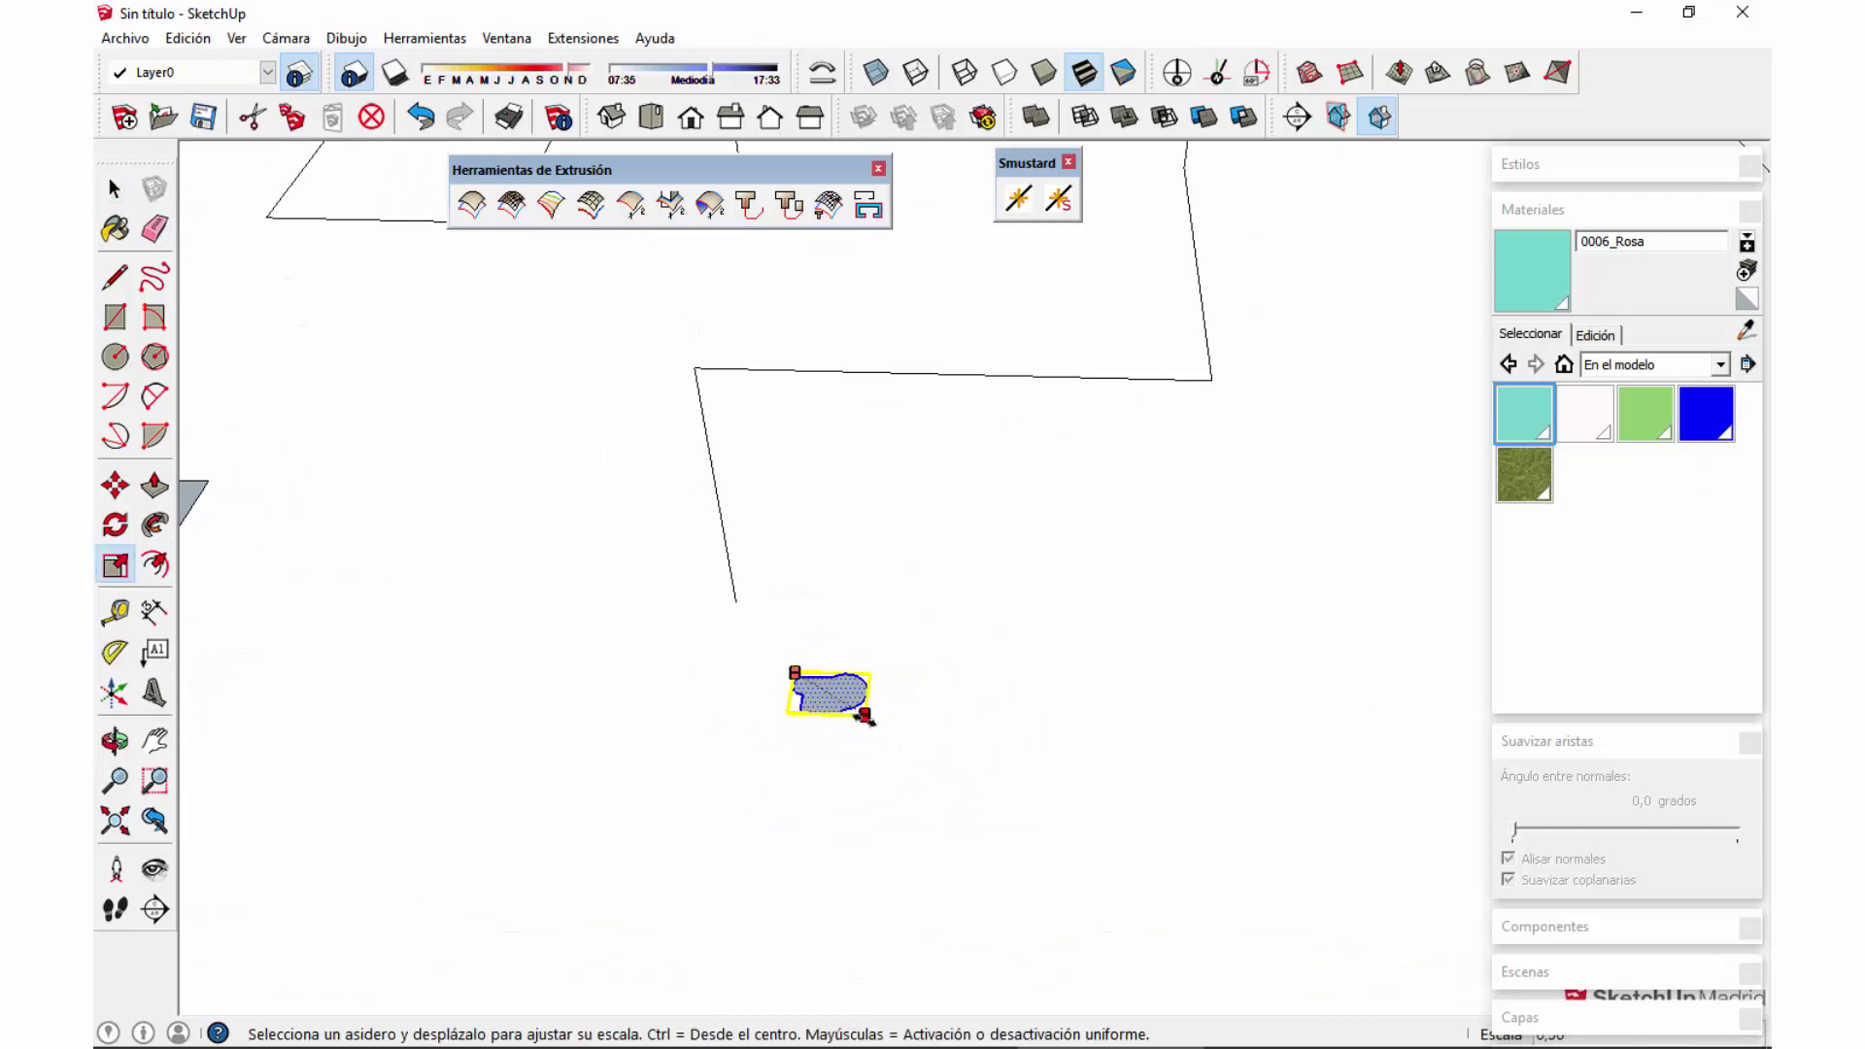
# Step: Paint the merged profile face with the 0006_Rosa material
pyautogui.scroll(2, 837, 688)
pyautogui.press('b')
pyautogui.click(837, 682)
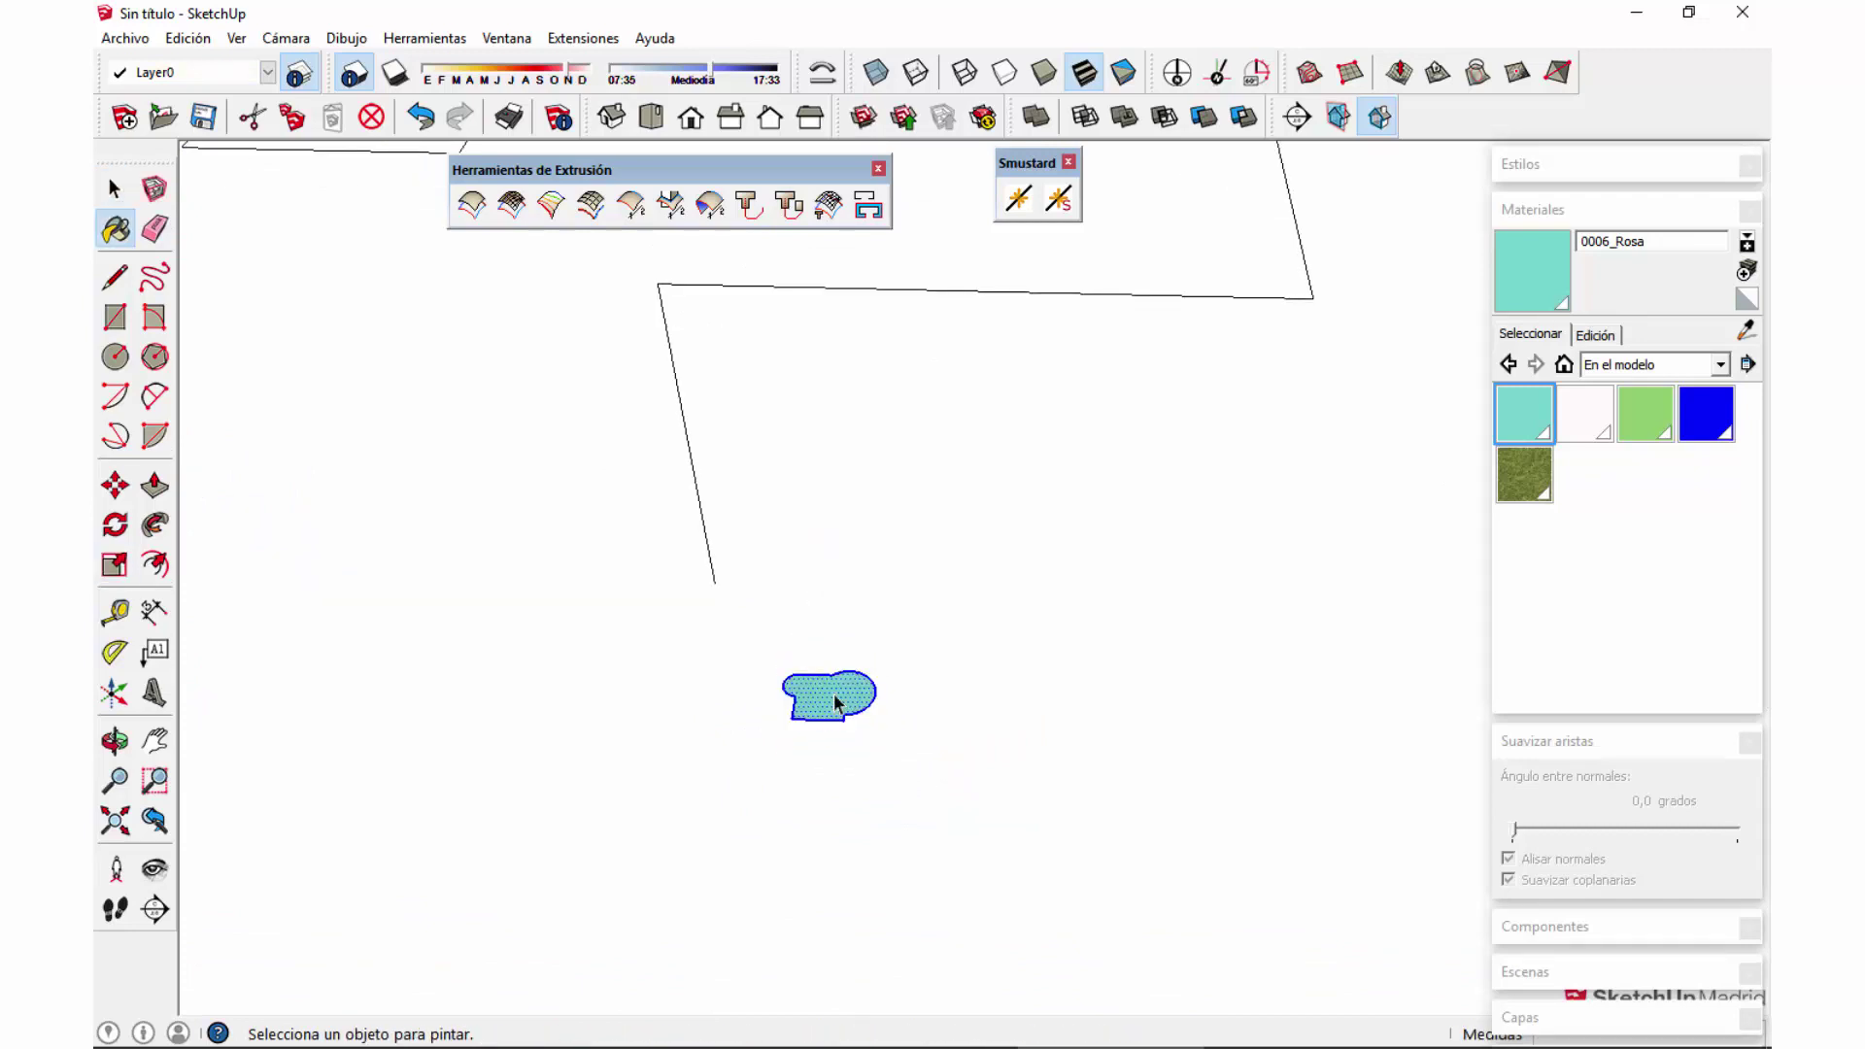
pyautogui.press('space')
# Step: Sweep the irregular profile face along the connected line-and-arc path with the extrusion tool
pyautogui.scroll(-4, 830, 718)
pyautogui.moveTo(830, 717)
pyautogui.mouseDown(button='middle')
pyautogui.moveTo(1082, 659)
pyautogui.moveTo(1098, 538)
pyautogui.mouseUp(button='middle')
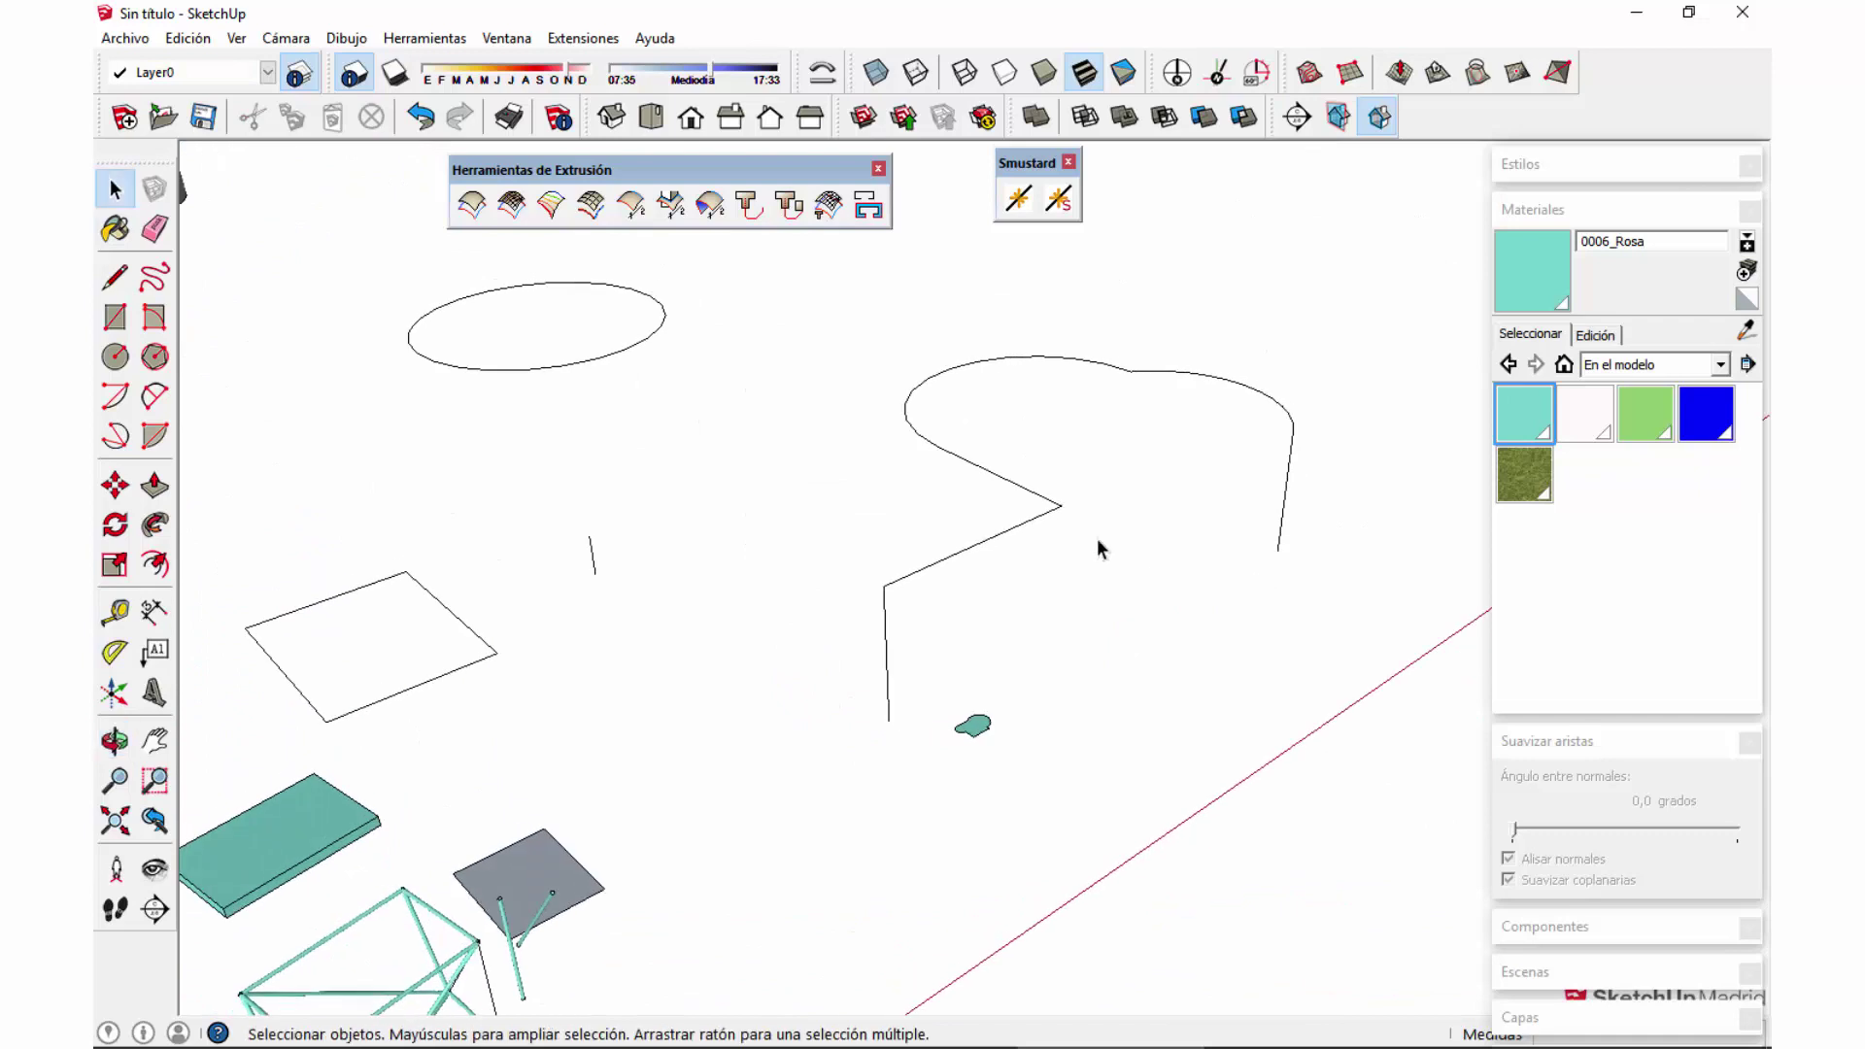
pyautogui.tripleClick(1038, 521)
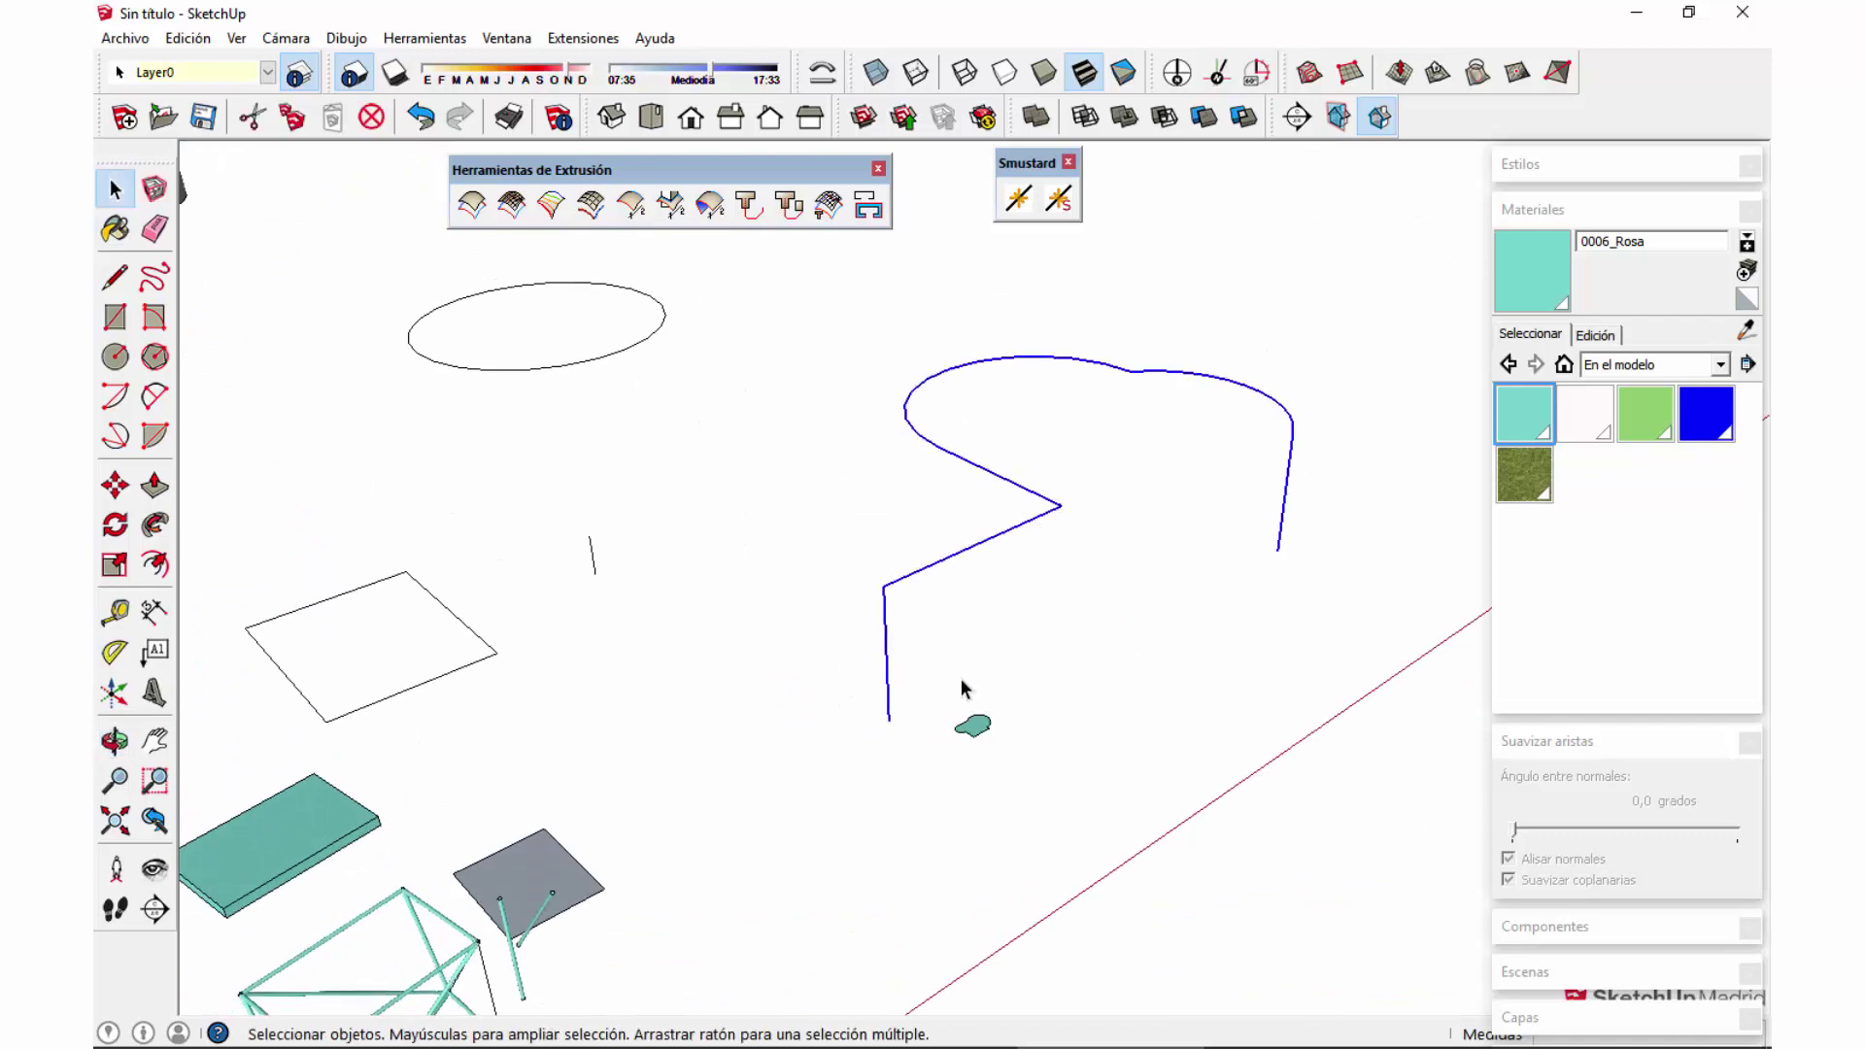
pyautogui.scroll(2, 976, 735)
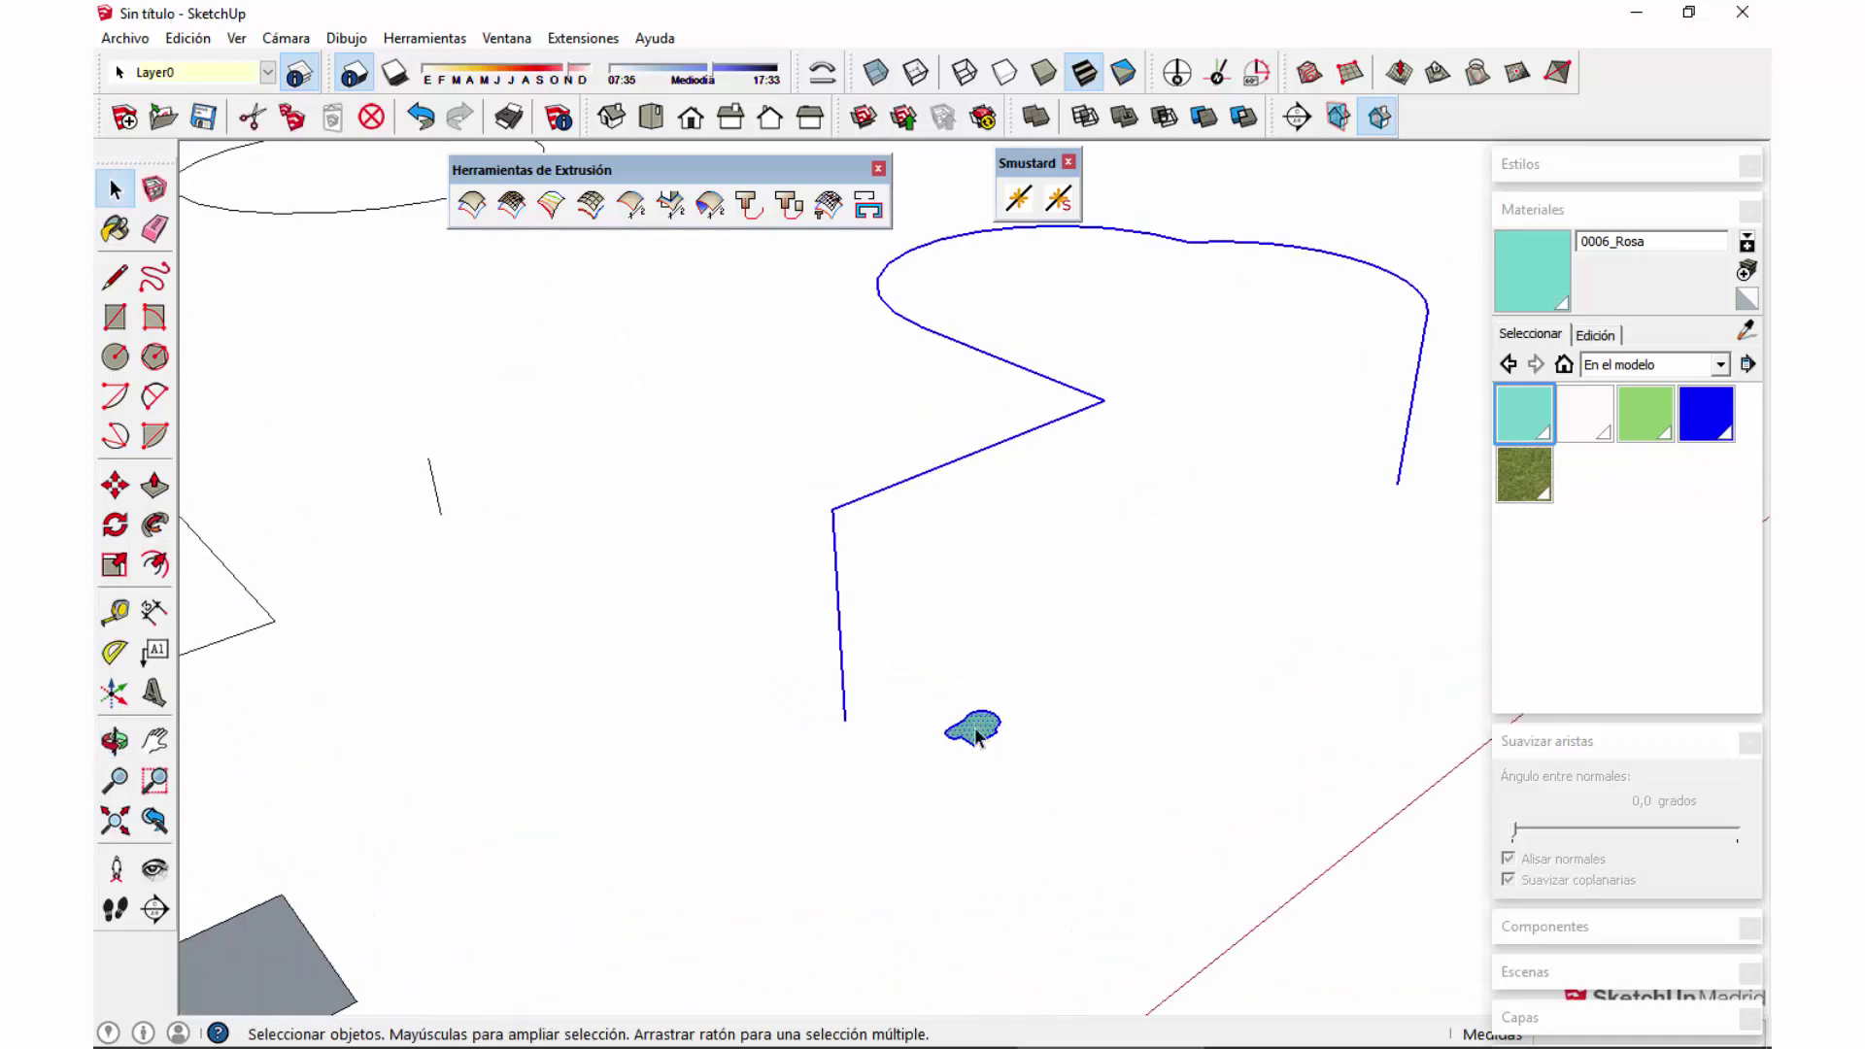
pyautogui.click(755, 216)
pyautogui.moveTo(774, 288); pyautogui.dragTo(977, 467, button='middle')
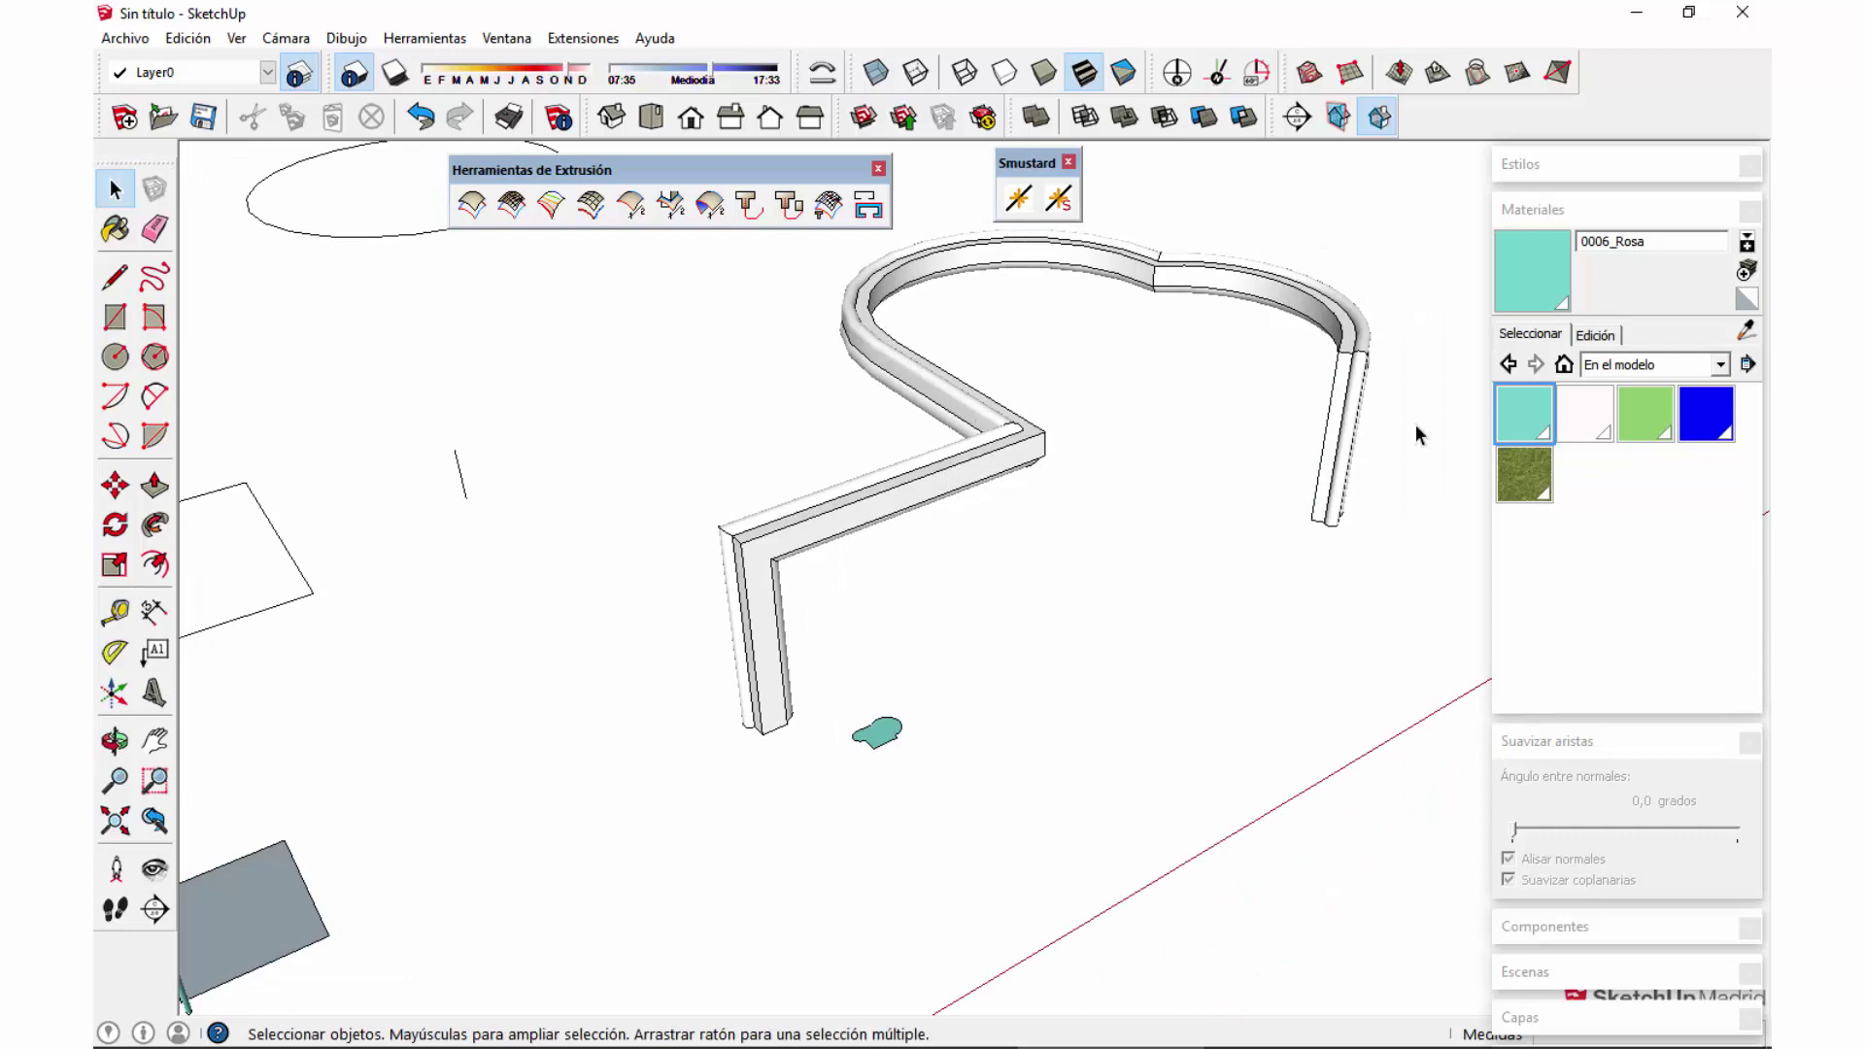
# Step: Paint the swept moulding group with the 0006_Rosa material
pyautogui.click(1350, 367)
pyautogui.press('b')
pyautogui.click(1349, 381)
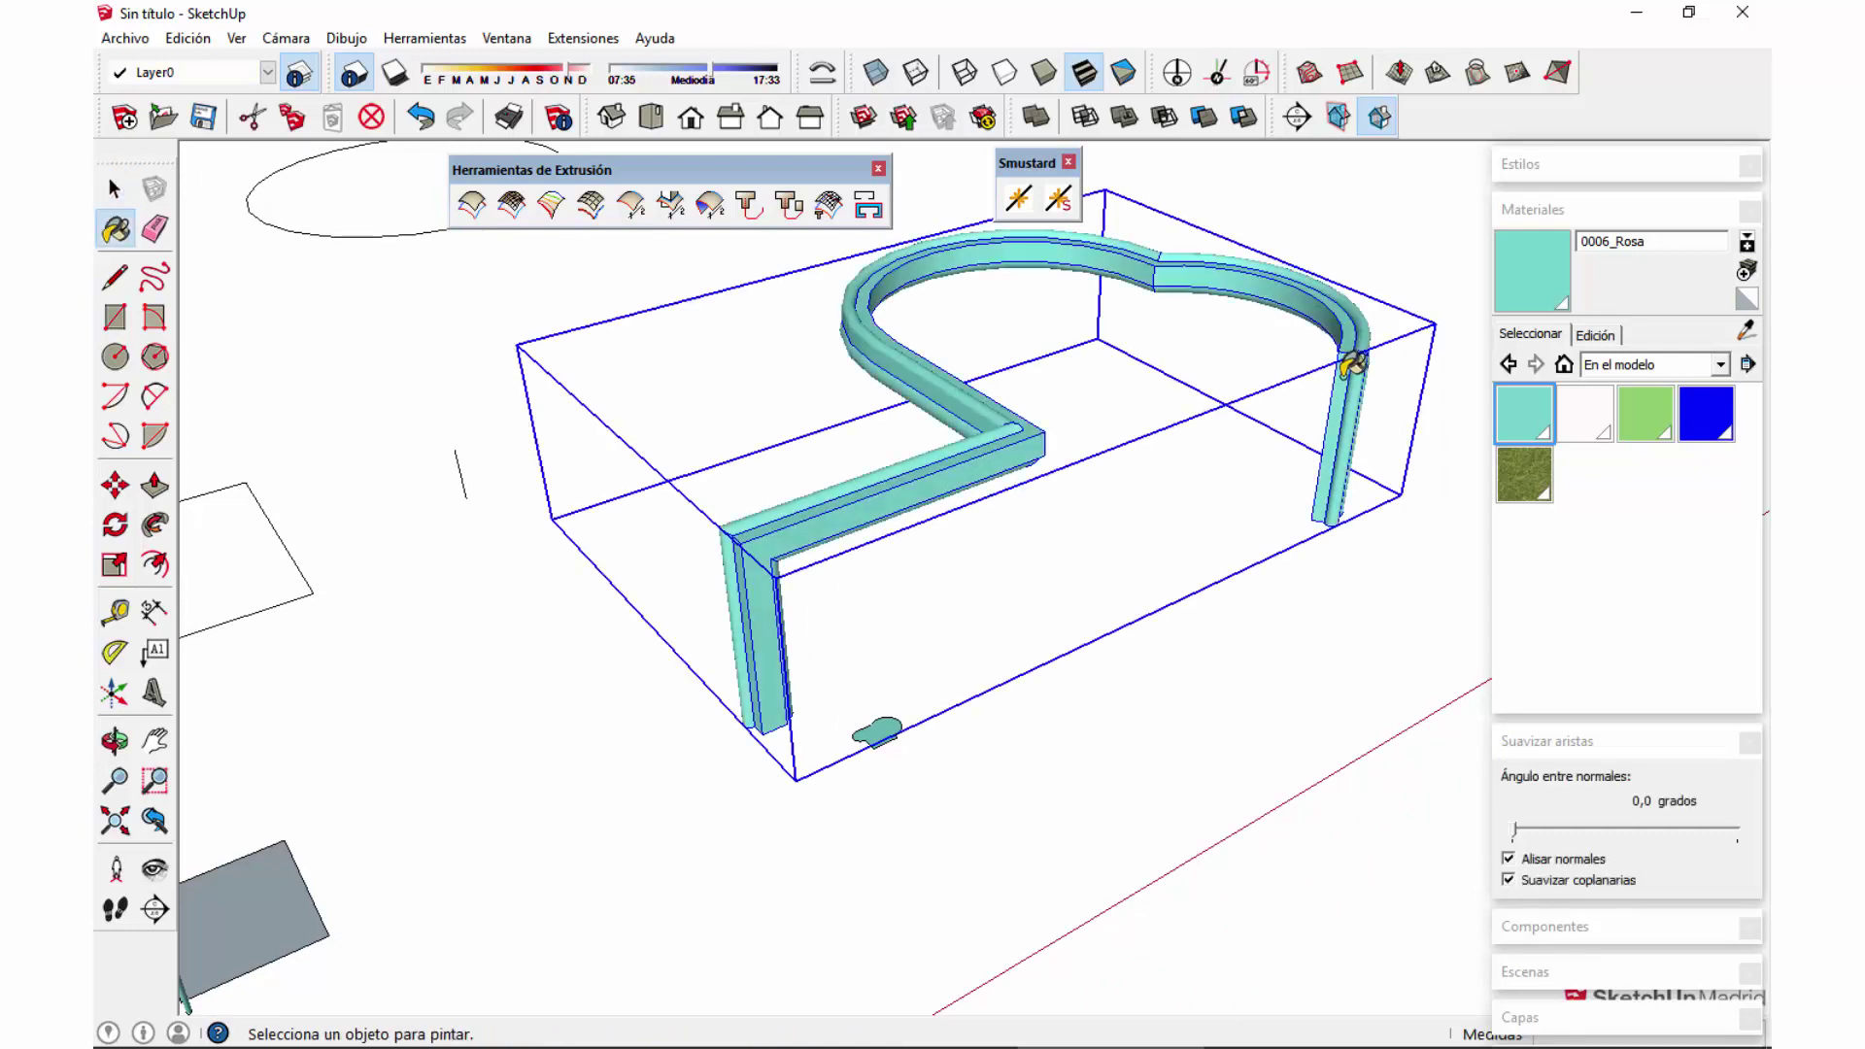
pyautogui.press('space')
pyautogui.click(1303, 666)
pyautogui.moveTo(1302, 666)
pyautogui.mouseDown(button='middle')
pyautogui.moveTo(544, 589)
pyautogui.moveTo(772, 563)
pyautogui.mouseUp(button='middle')
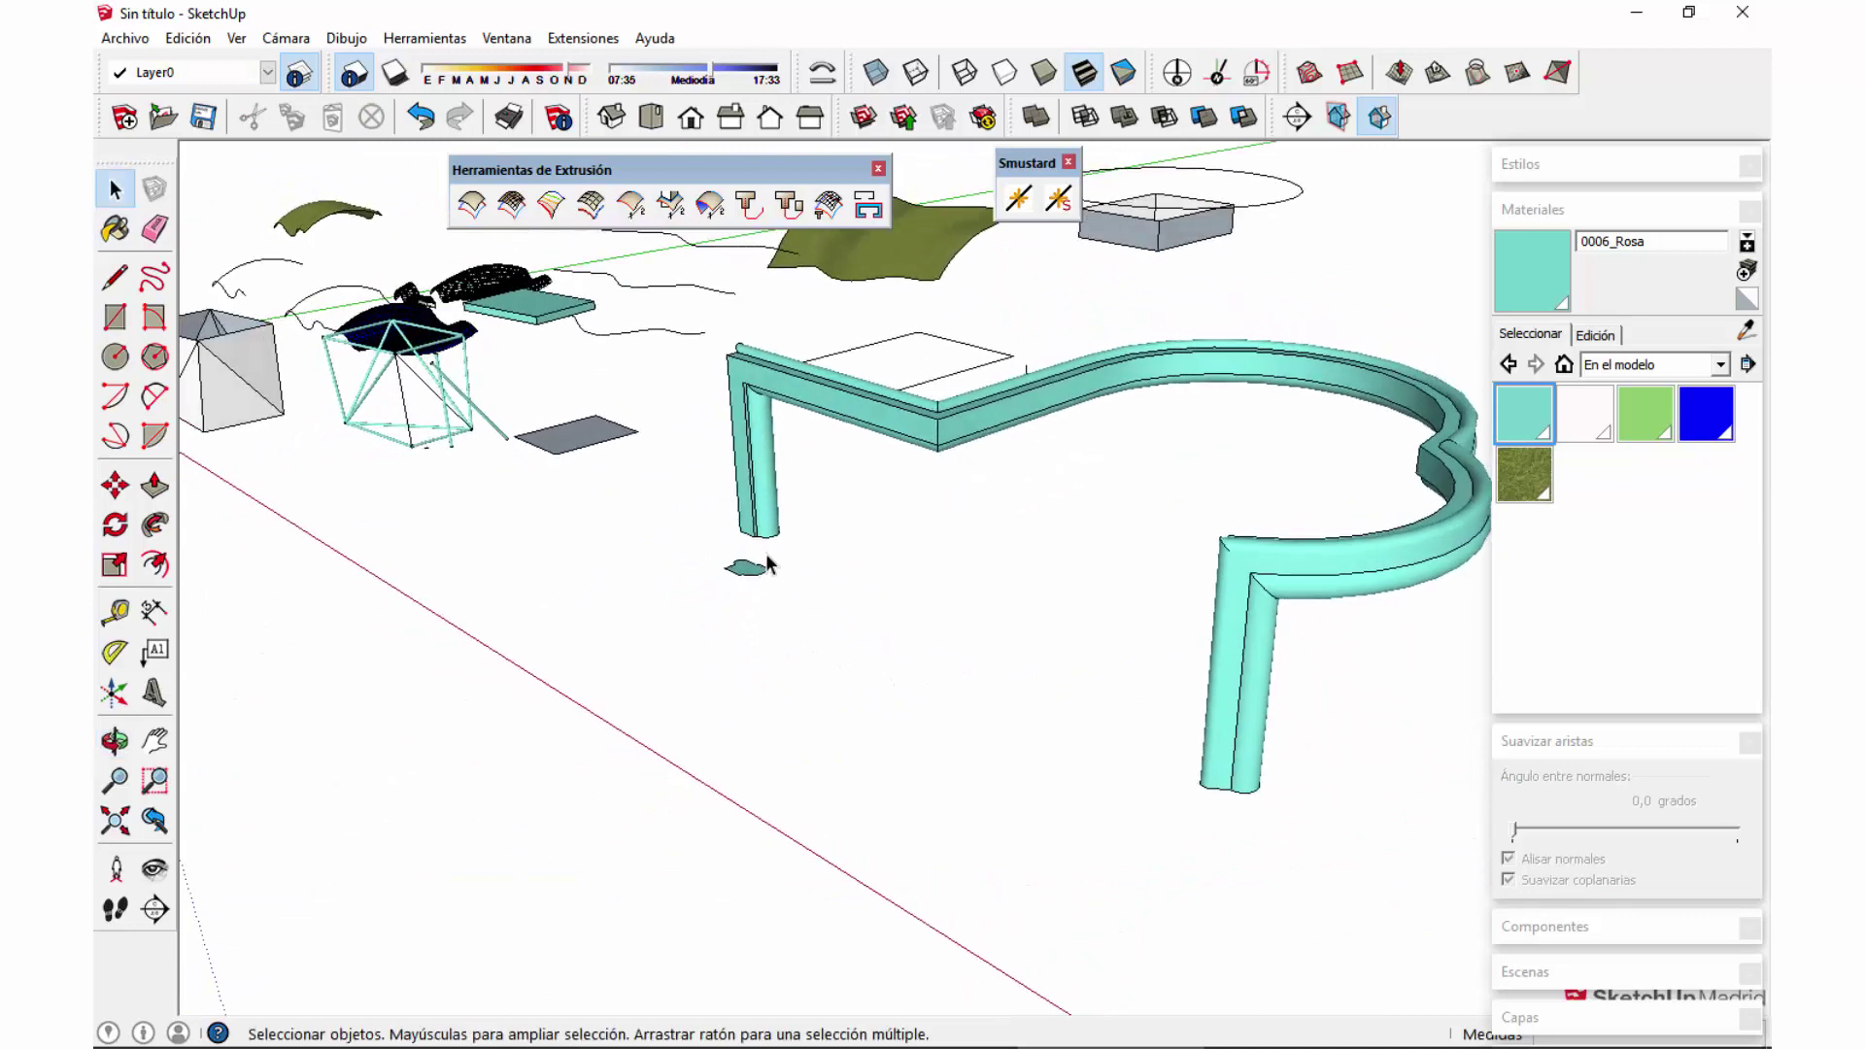
# Step: Delete the remaining tubes that meet at the frame's central vertex, keeping the underlying edges
pyautogui.scroll(2, 772, 563)
pyautogui.moveTo(1032, 521); pyautogui.dragTo(893, 573, button='middle')
pyautogui.scroll(-2, 872, 515)
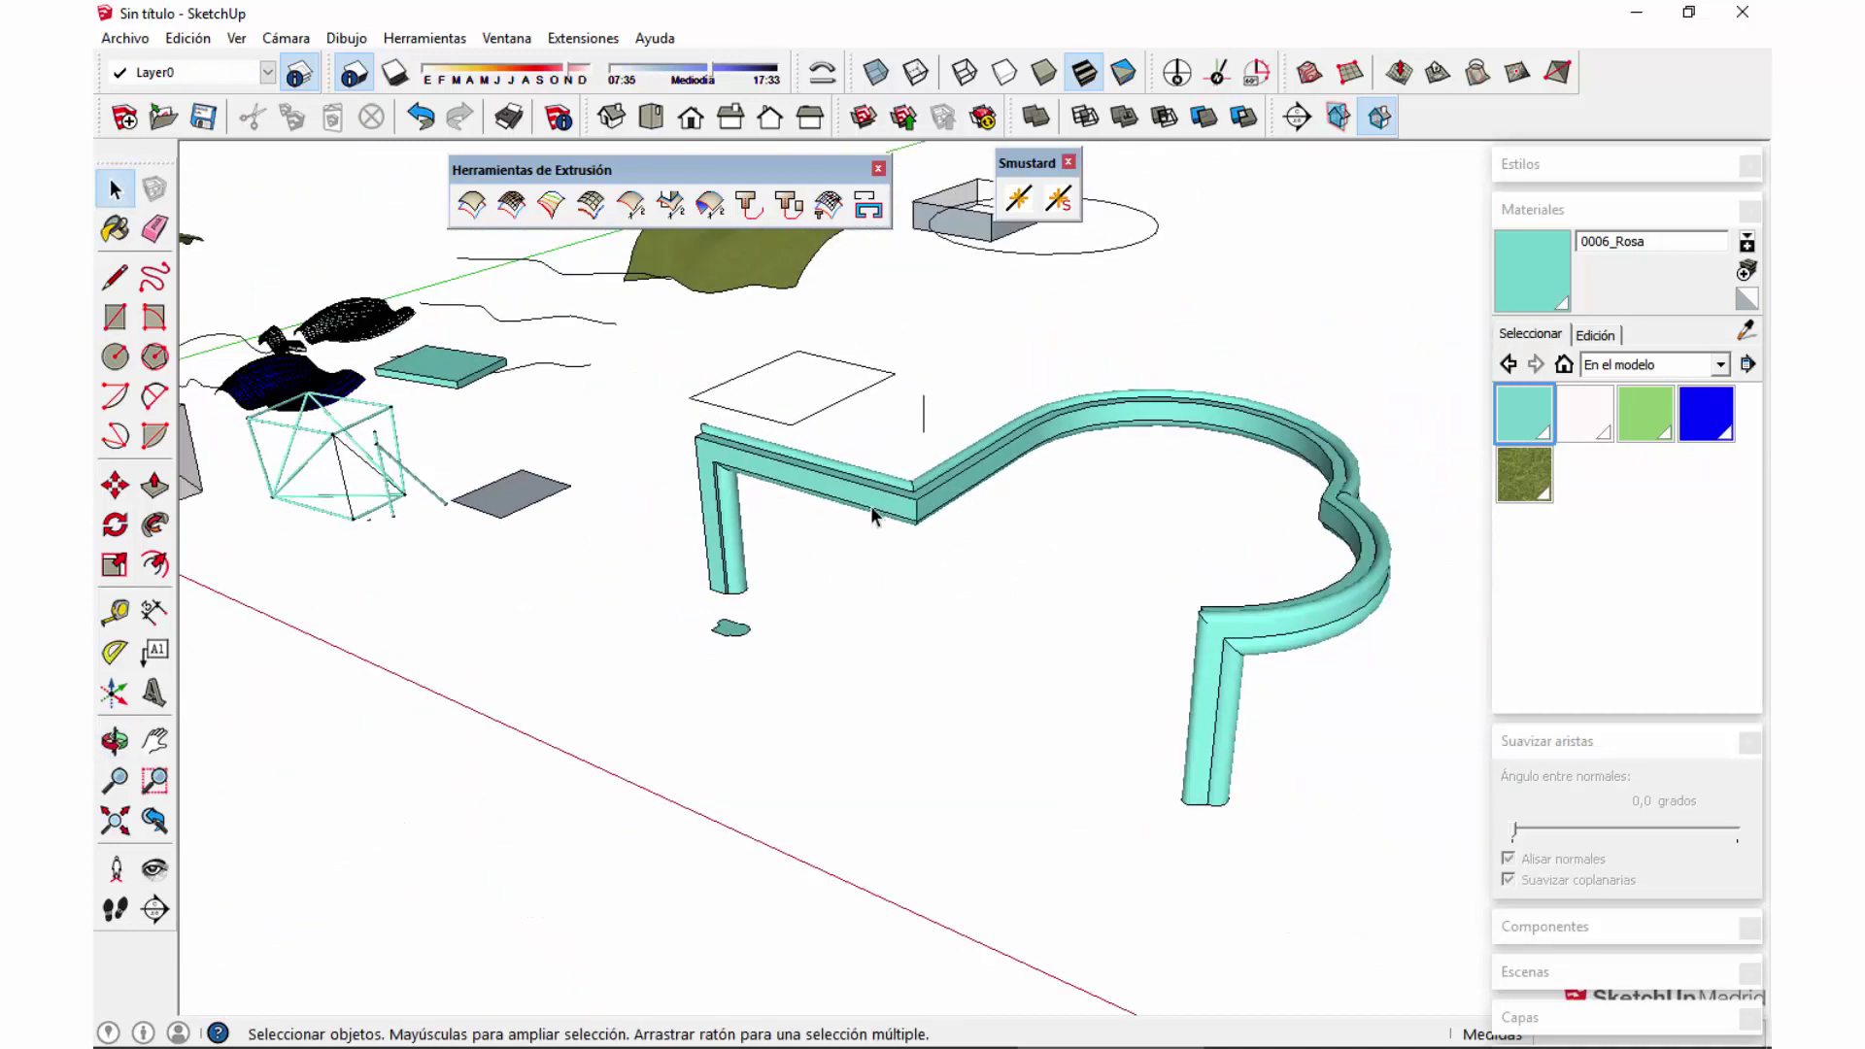
pyautogui.scroll(3, 330, 445)
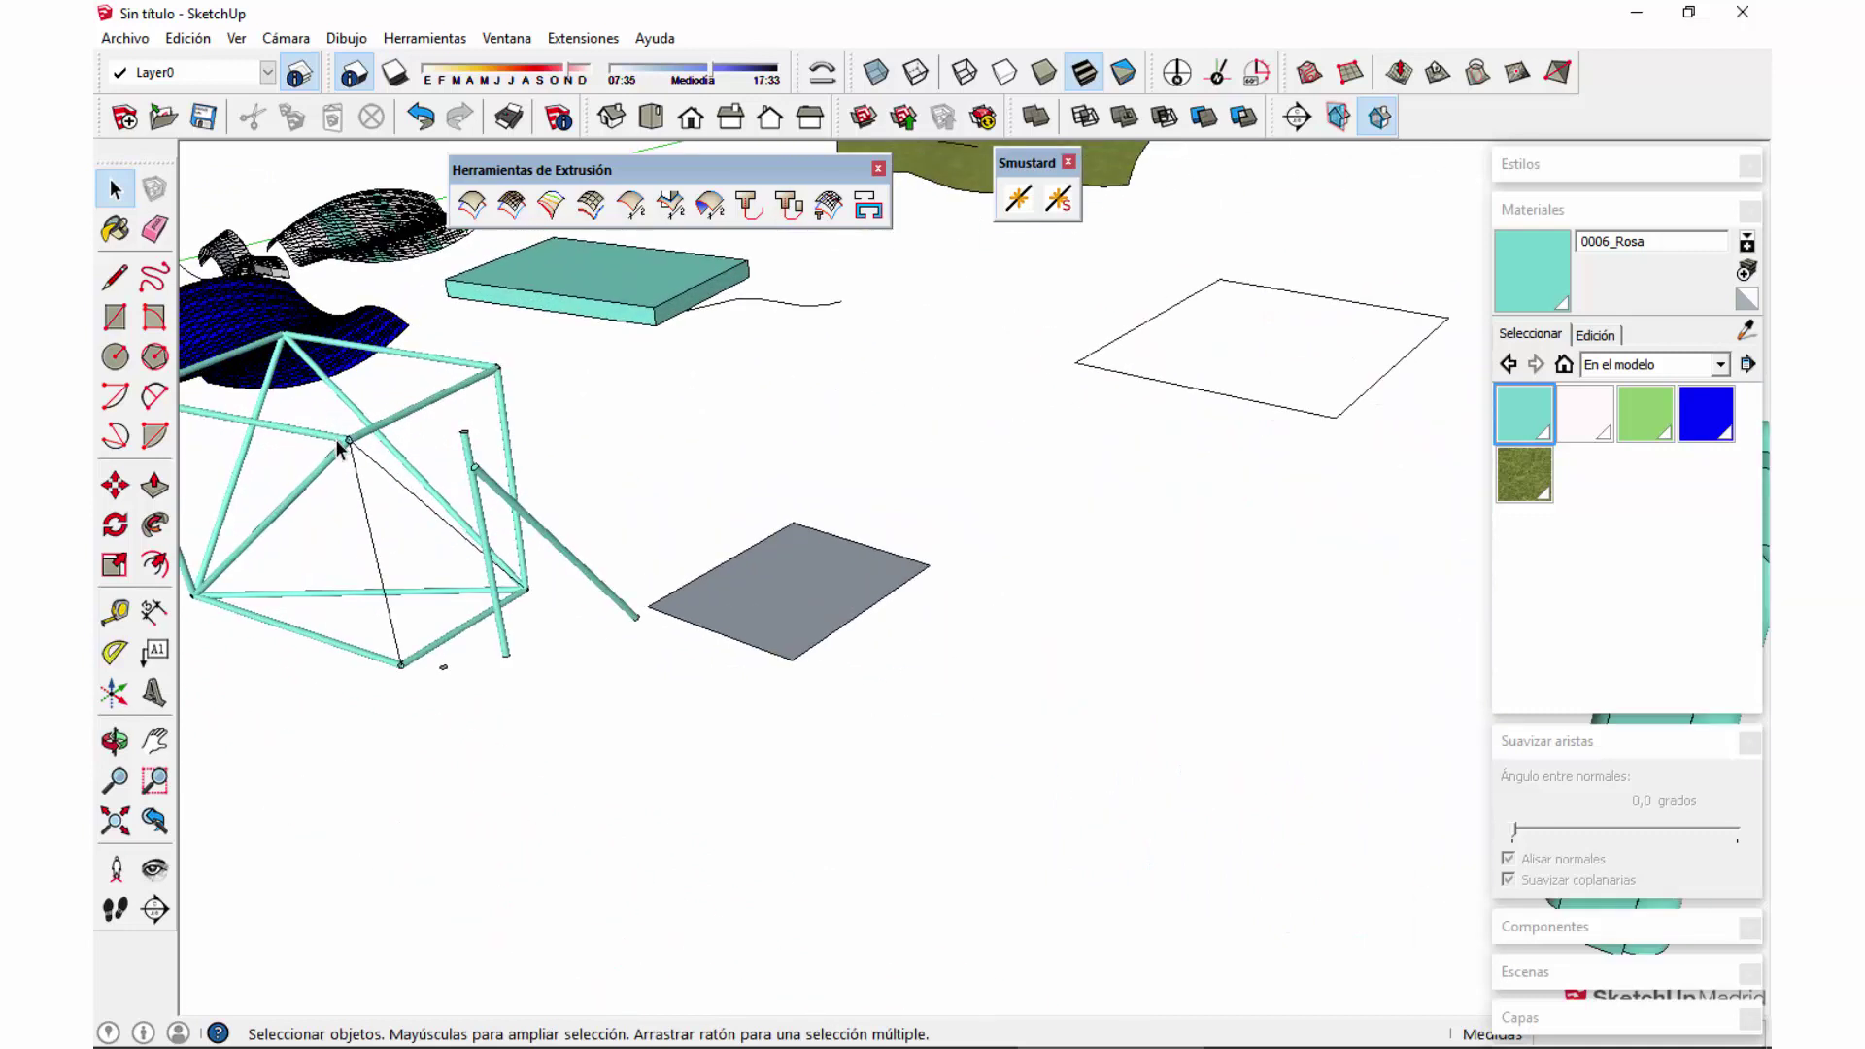
pyautogui.click(344, 455)
pyautogui.scroll(2, 347, 451)
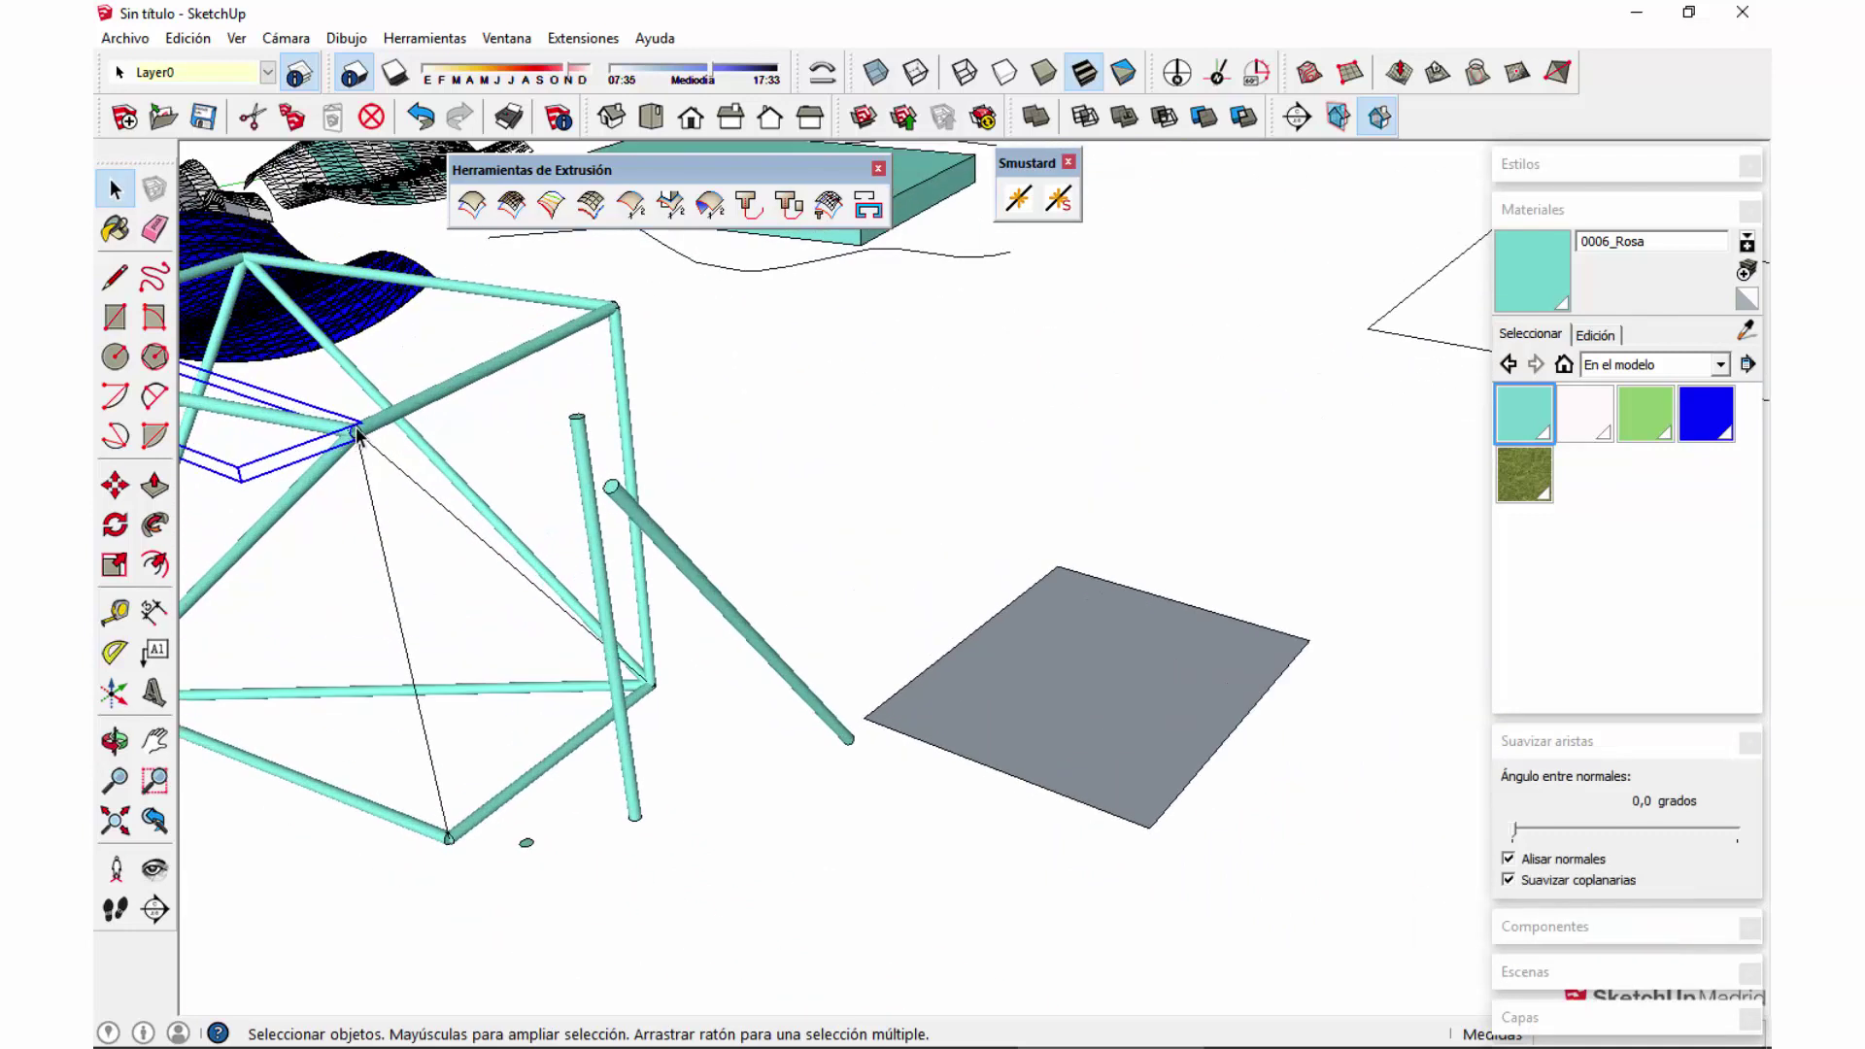
pyautogui.click(370, 434)
pyautogui.moveTo(350, 449)
pyautogui.mouseDown(button='middle')
pyautogui.moveTo(511, 486)
pyautogui.moveTo(654, 603)
pyautogui.moveTo(587, 666)
pyautogui.mouseUp(button='middle')
pyautogui.click(588, 666)
pyautogui.click(627, 664)
# Step: Select two frame edges meeting at the central vertex and examine the irregular profile beside the swept moulding
pyautogui.click(618, 682)
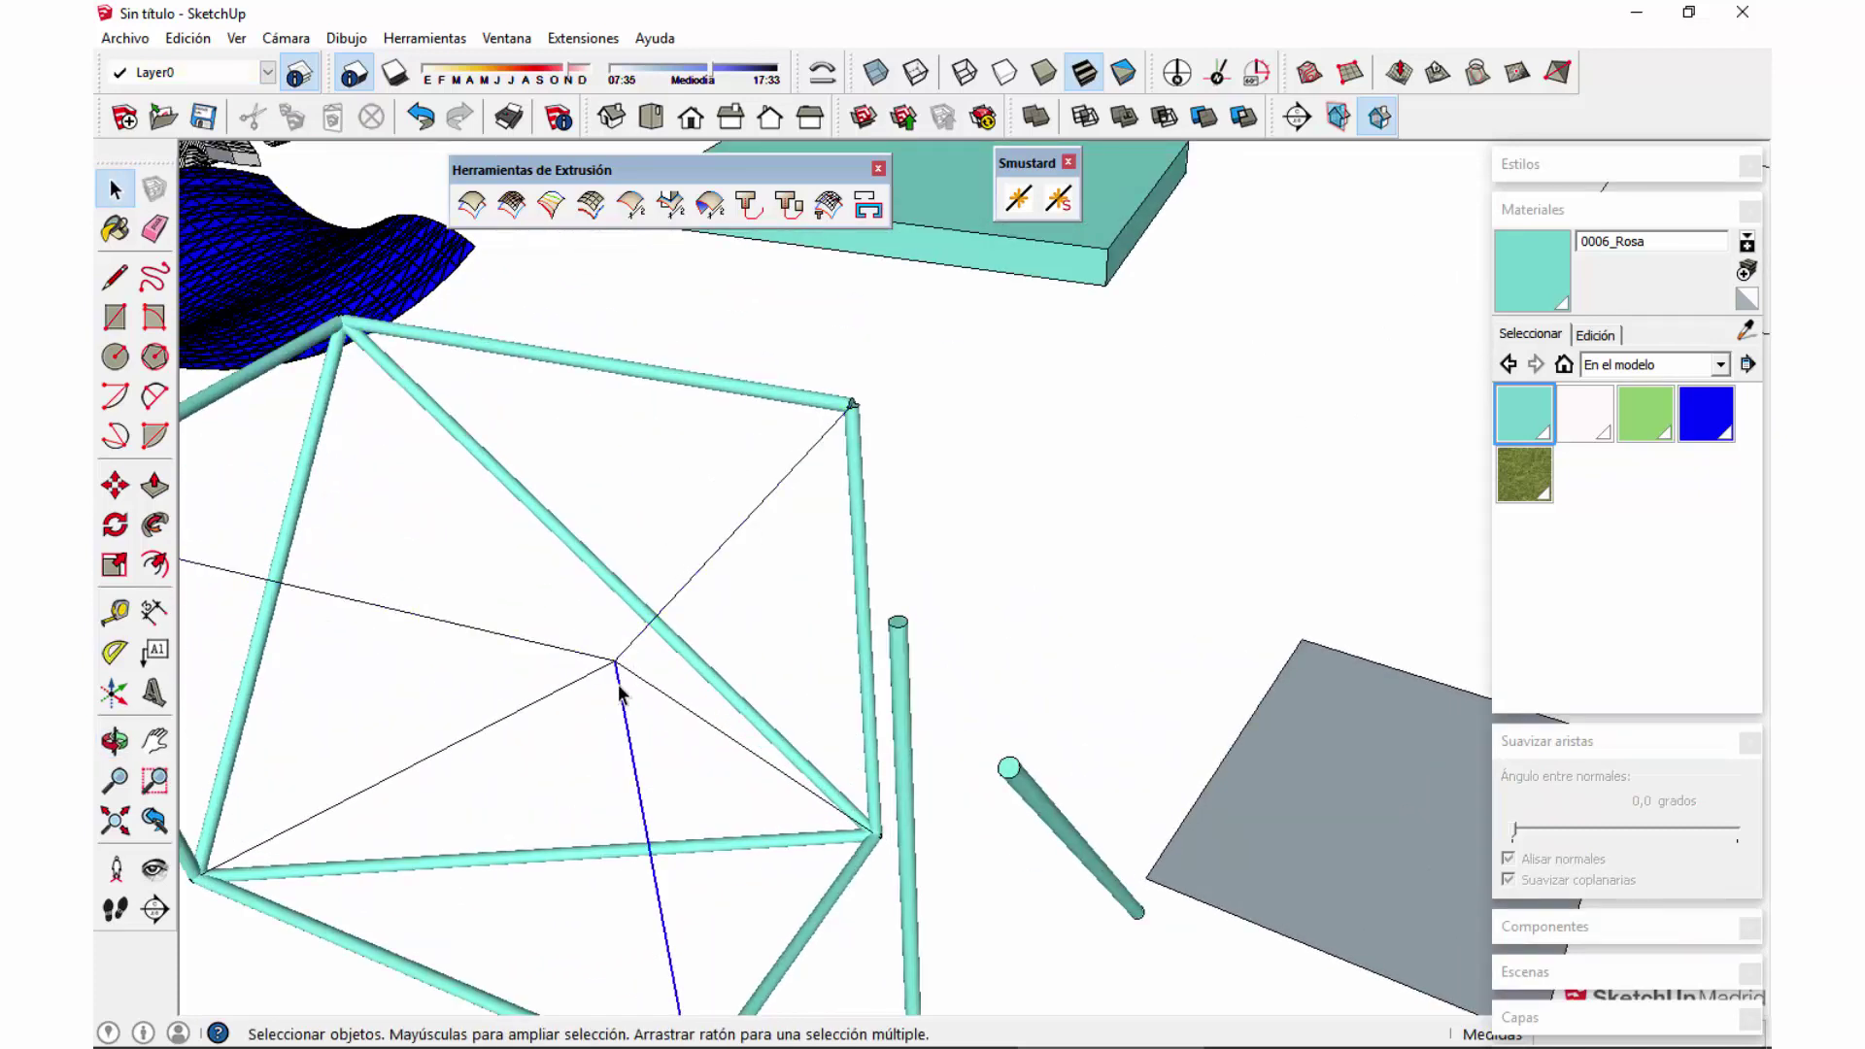
pyautogui.keyDown('shift'); pyautogui.click(660, 614); pyautogui.keyUp('shift')
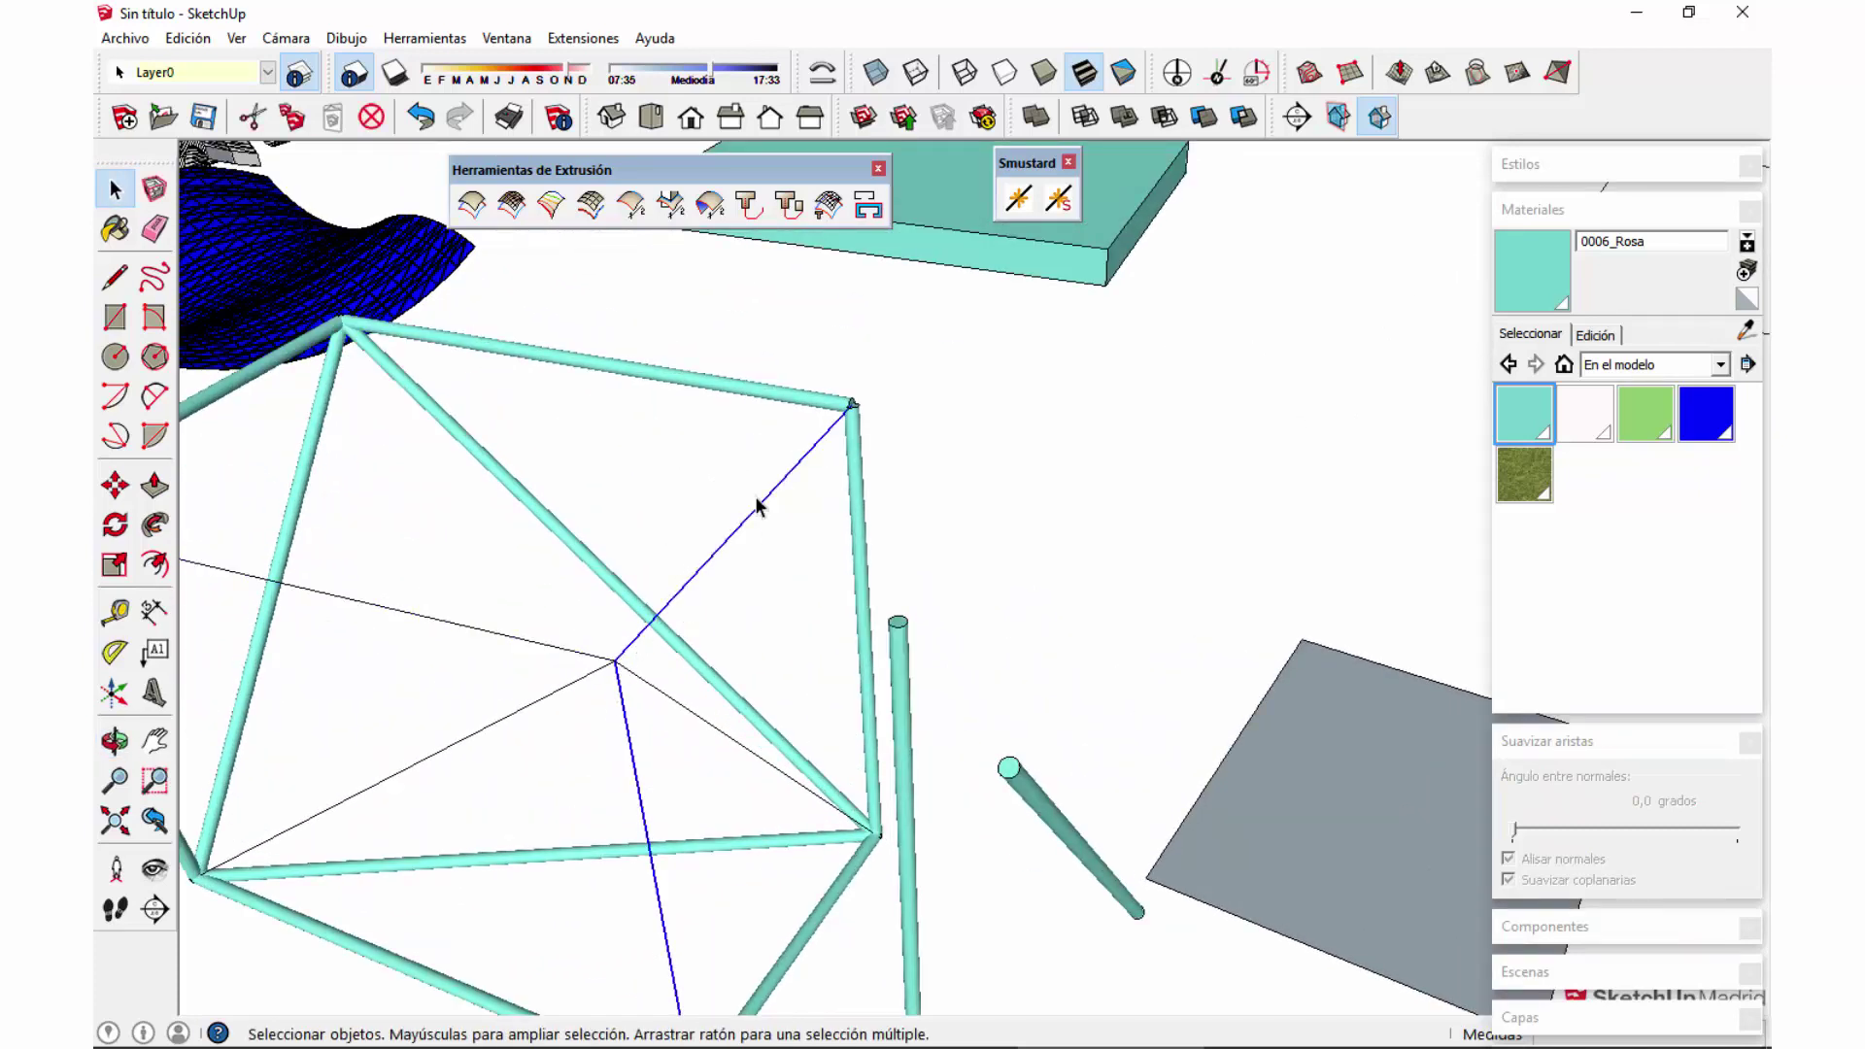
pyautogui.scroll(-5, 620, 843)
pyautogui.moveTo(987, 692); pyautogui.dragTo(658, 508, button='middle')
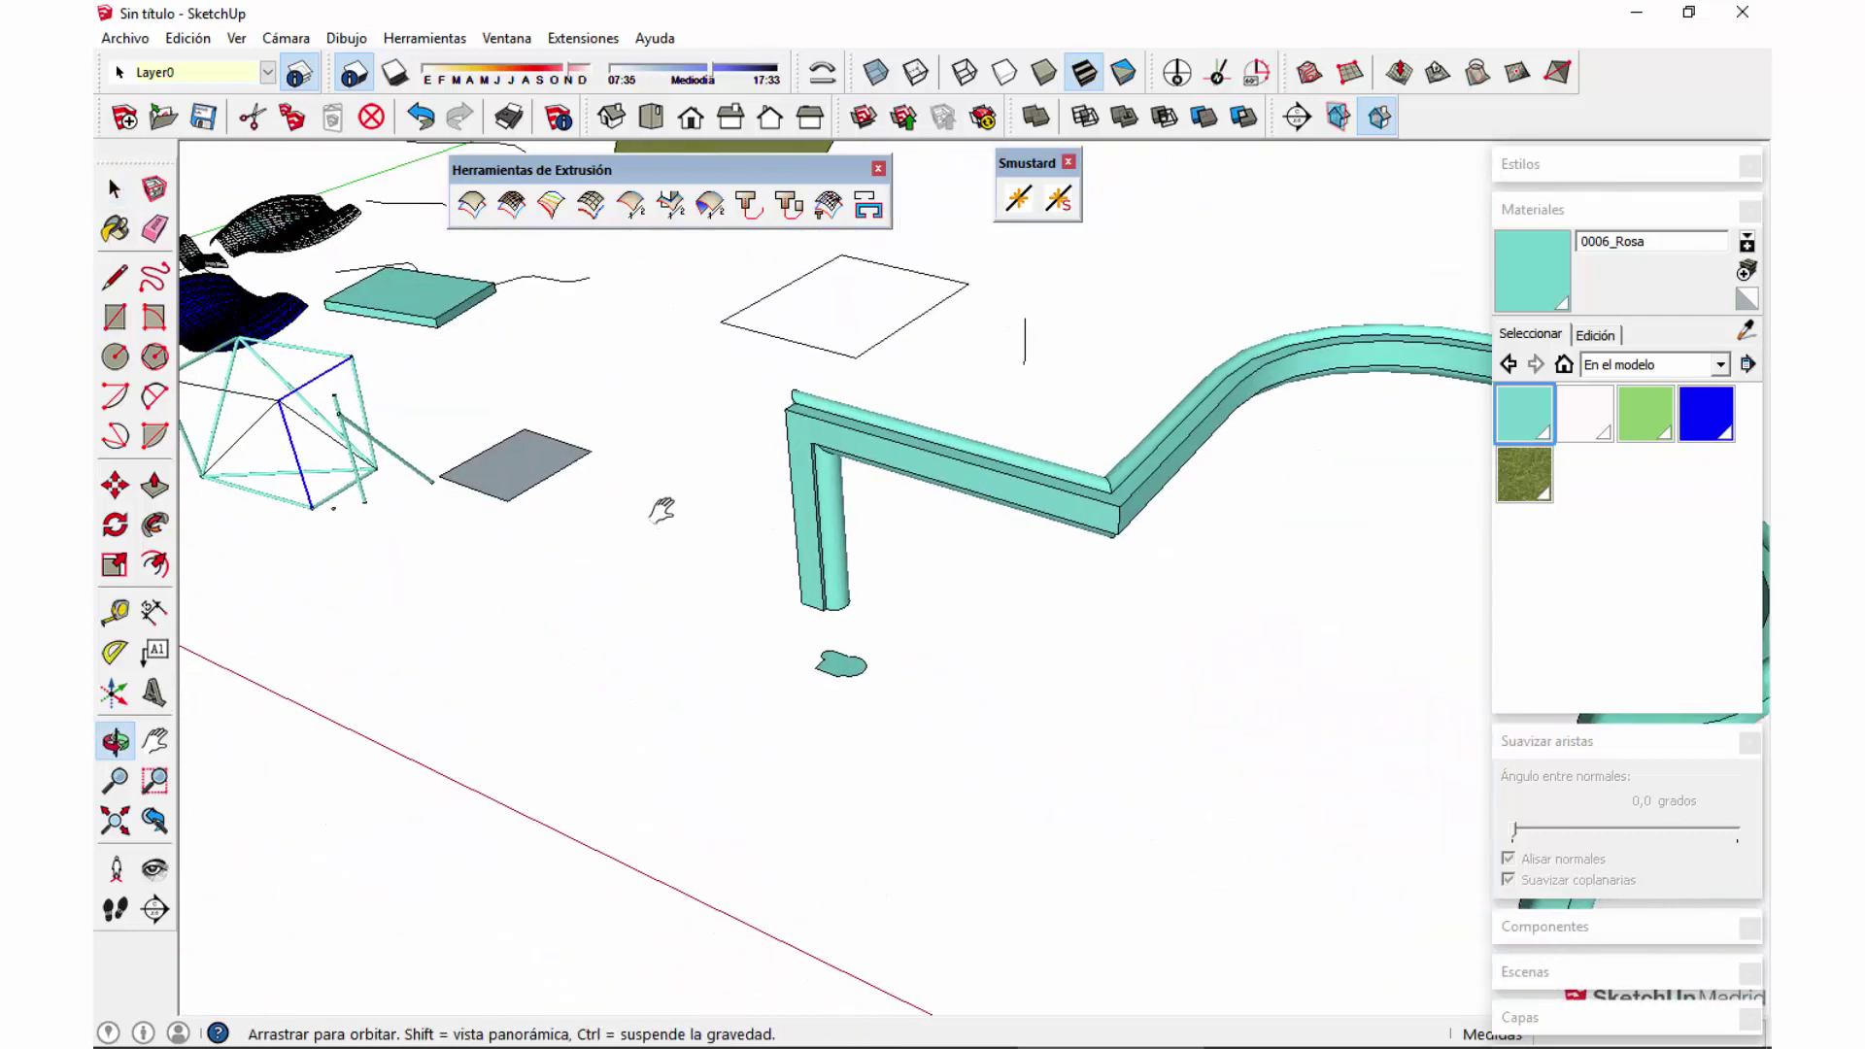
pyautogui.moveTo(1068, 493); pyautogui.dragTo(636, 641, button='middle')
pyautogui.scroll(4, 636, 641)
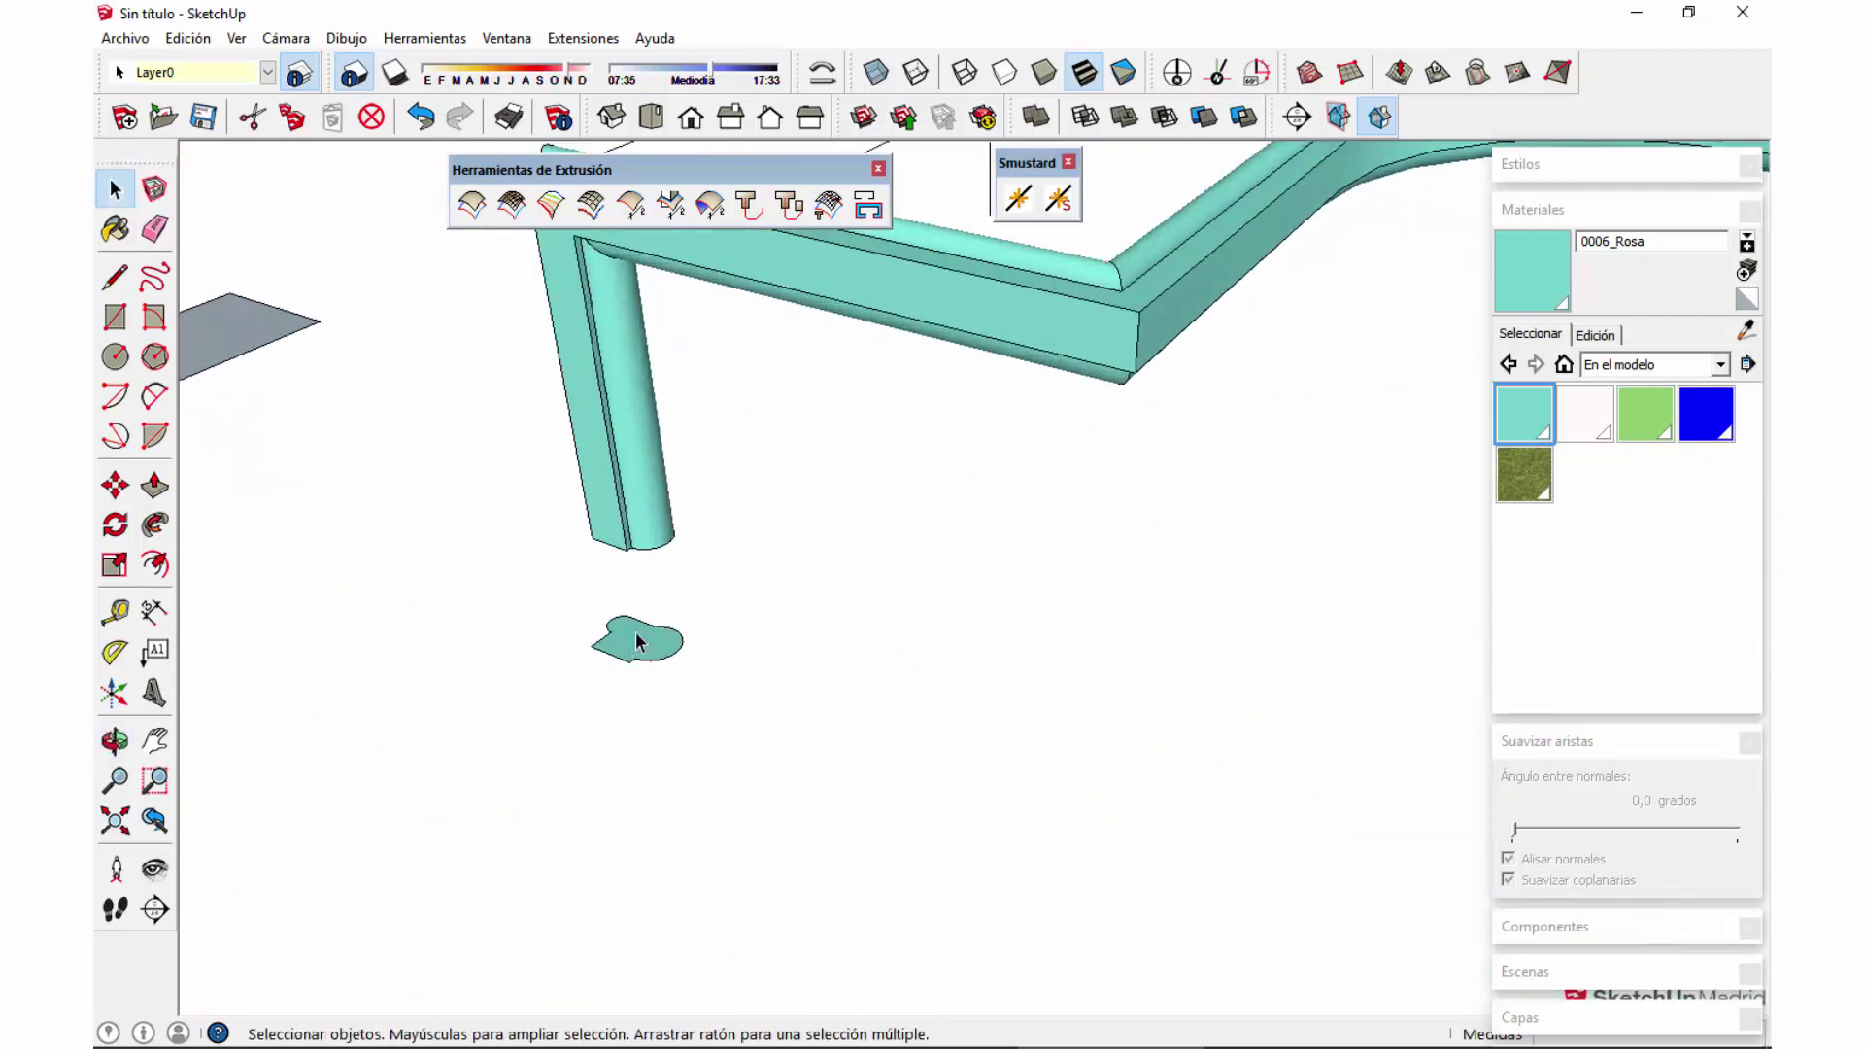
# Step: Draw a large elongated rectangle in the empty area beside the moulding and extrude it upward into a box
pyautogui.scroll(-3, 637, 400)
pyautogui.scroll(-5, 796, 520)
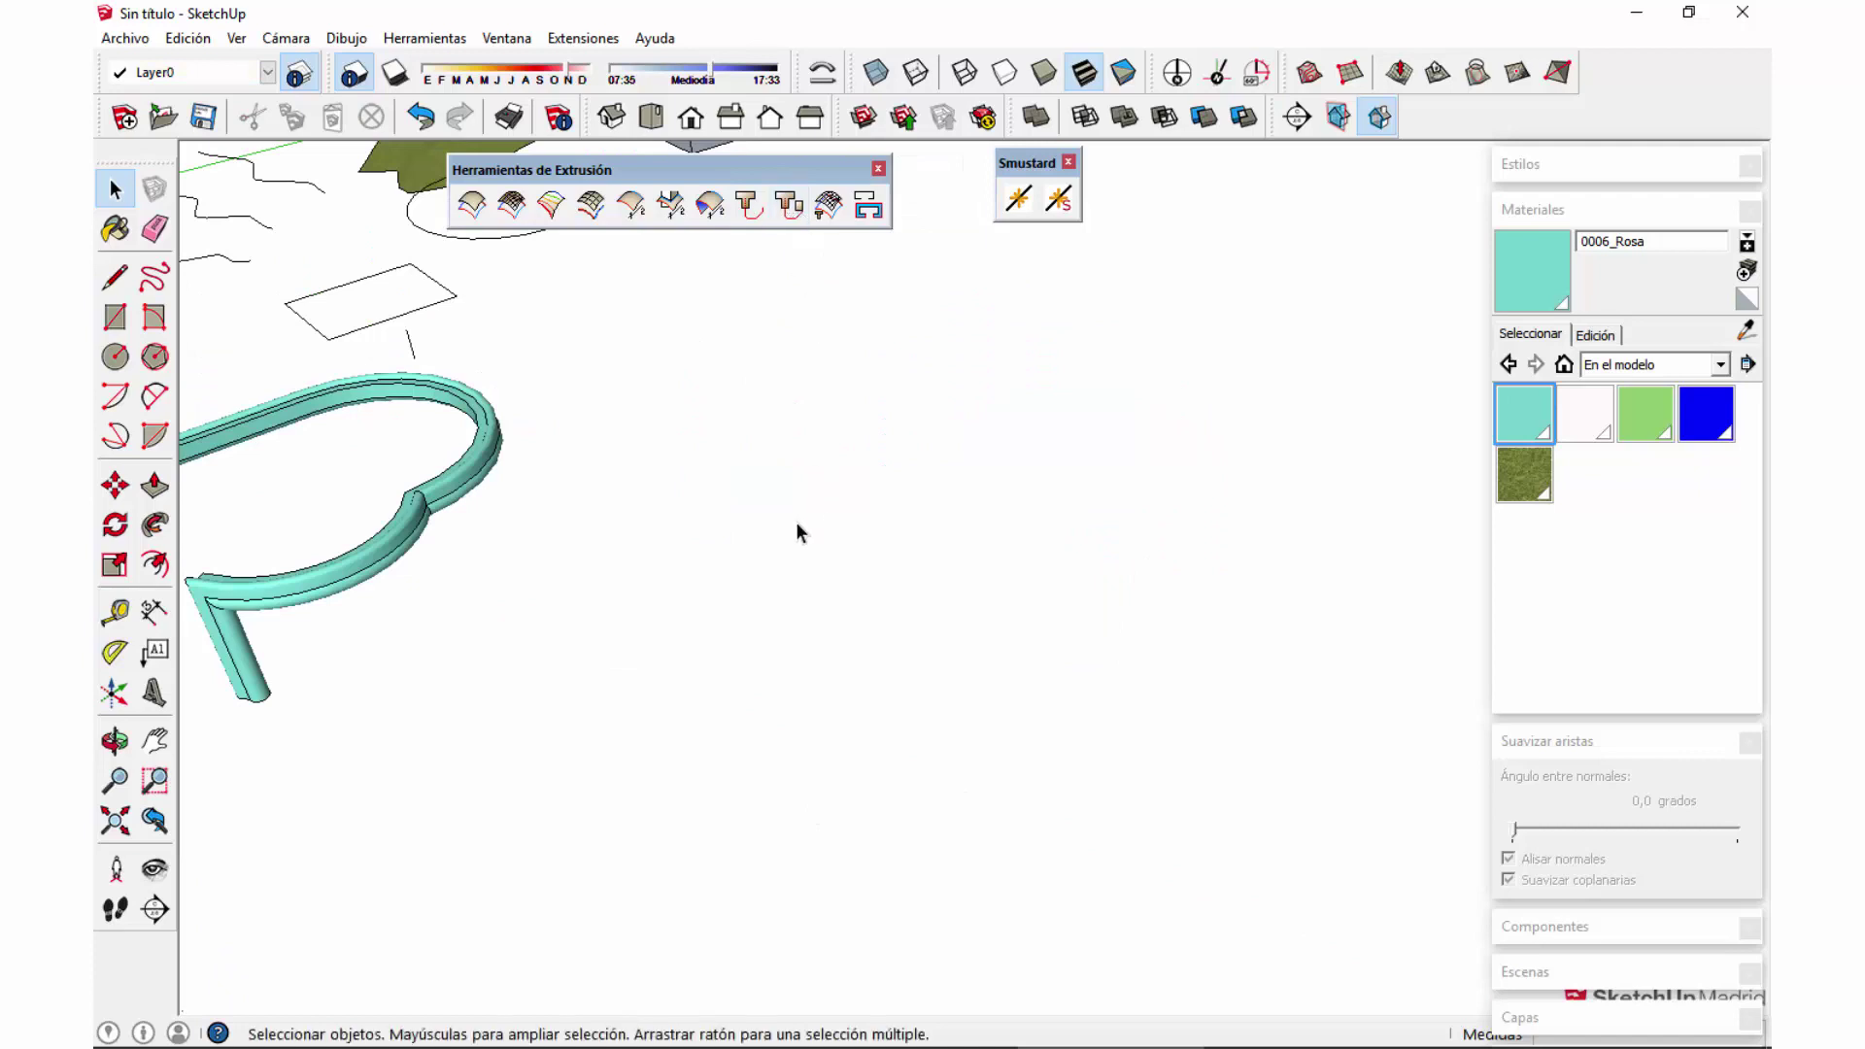
pyautogui.press('r')
pyautogui.click(706, 729)
pyautogui.click(1272, 559)
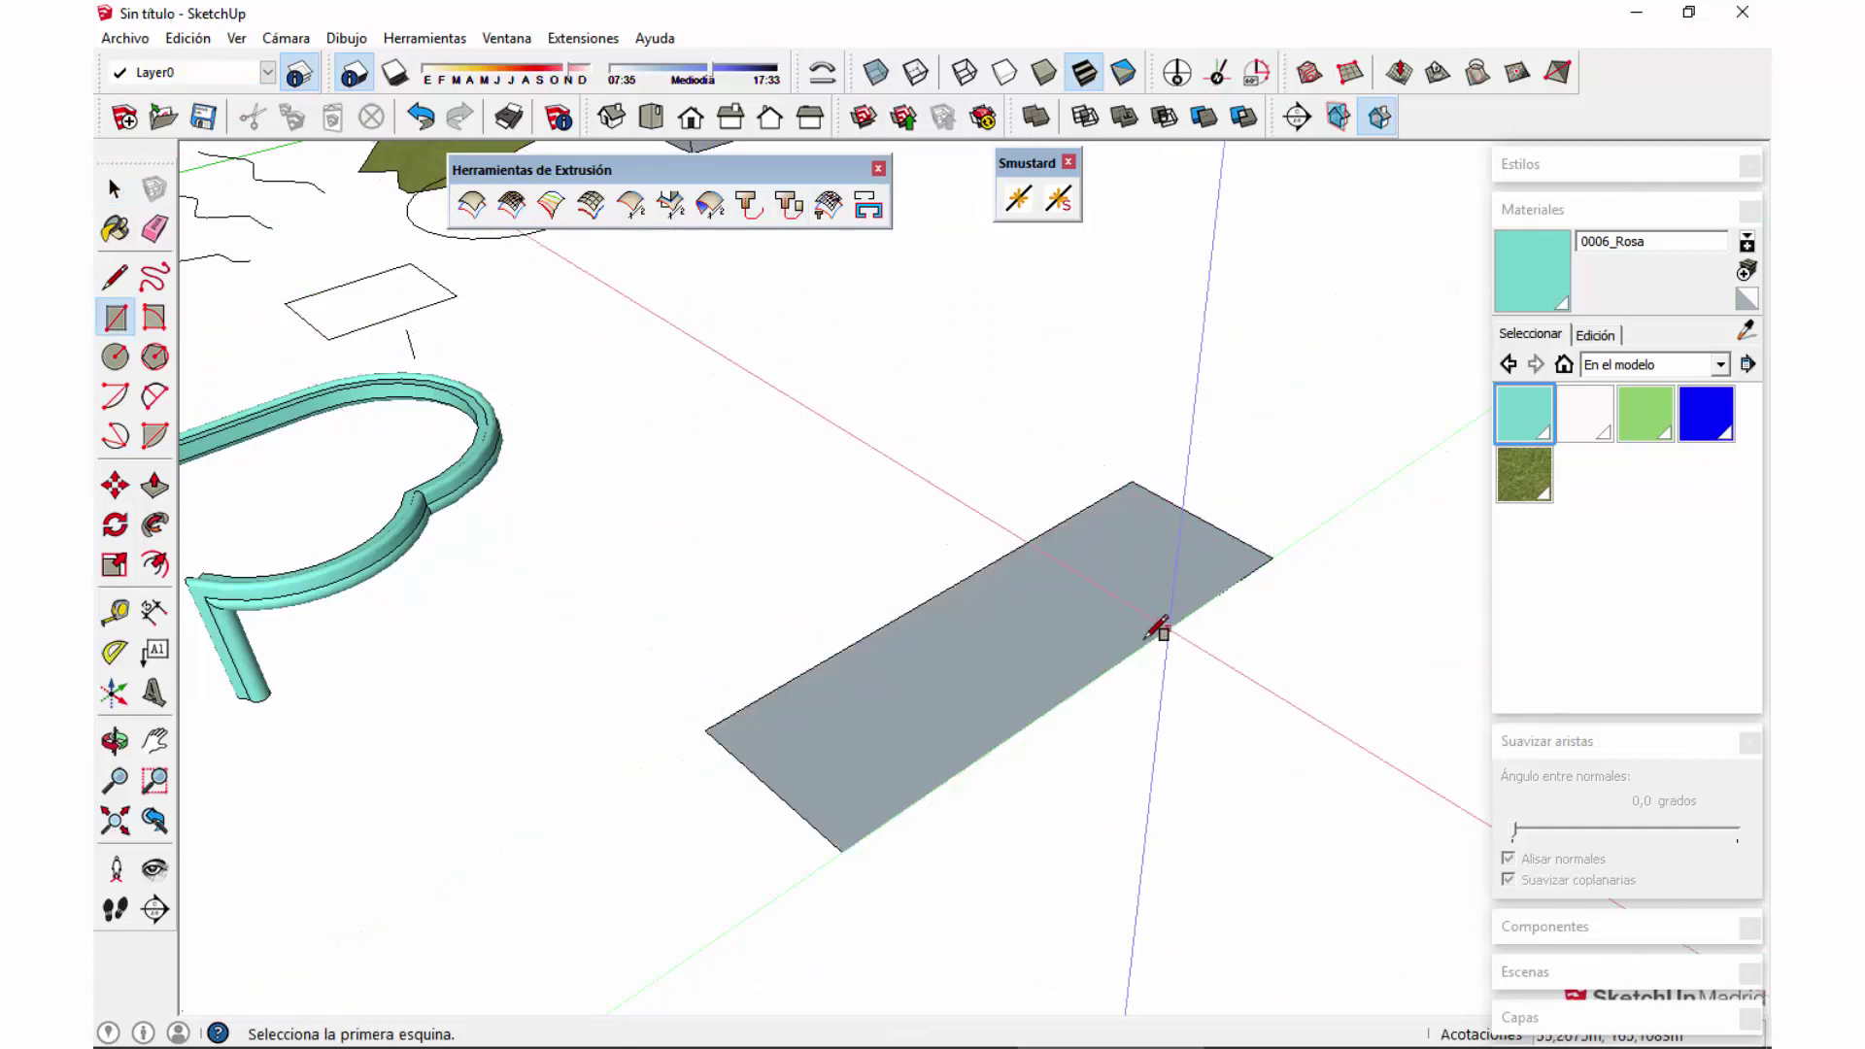
pyautogui.press('p')
pyautogui.moveTo(954, 694); pyautogui.dragTo(990, 550)
# Step: Draw a circle on one end face of the box and copy the circular face out away from the box
pyautogui.moveTo(991, 549)
pyautogui.mouseDown(button='middle')
pyautogui.moveTo(828, 737)
pyautogui.moveTo(1082, 686)
pyautogui.moveTo(748, 653)
pyautogui.moveTo(1578, 607)
pyautogui.moveTo(1336, 375)
pyautogui.moveTo(998, 533)
pyautogui.moveTo(806, 568)
pyautogui.mouseUp(button='middle')
pyautogui.press('c')
pyautogui.click(837, 670)
pyautogui.click(924, 604)
pyautogui.press('space')
pyautogui.doubleClick(833, 654)
pyautogui.click(1330, 375)
# Step: Copy the box's opposite rectangular end face out to the open area in front of the box
pyautogui.press('m')
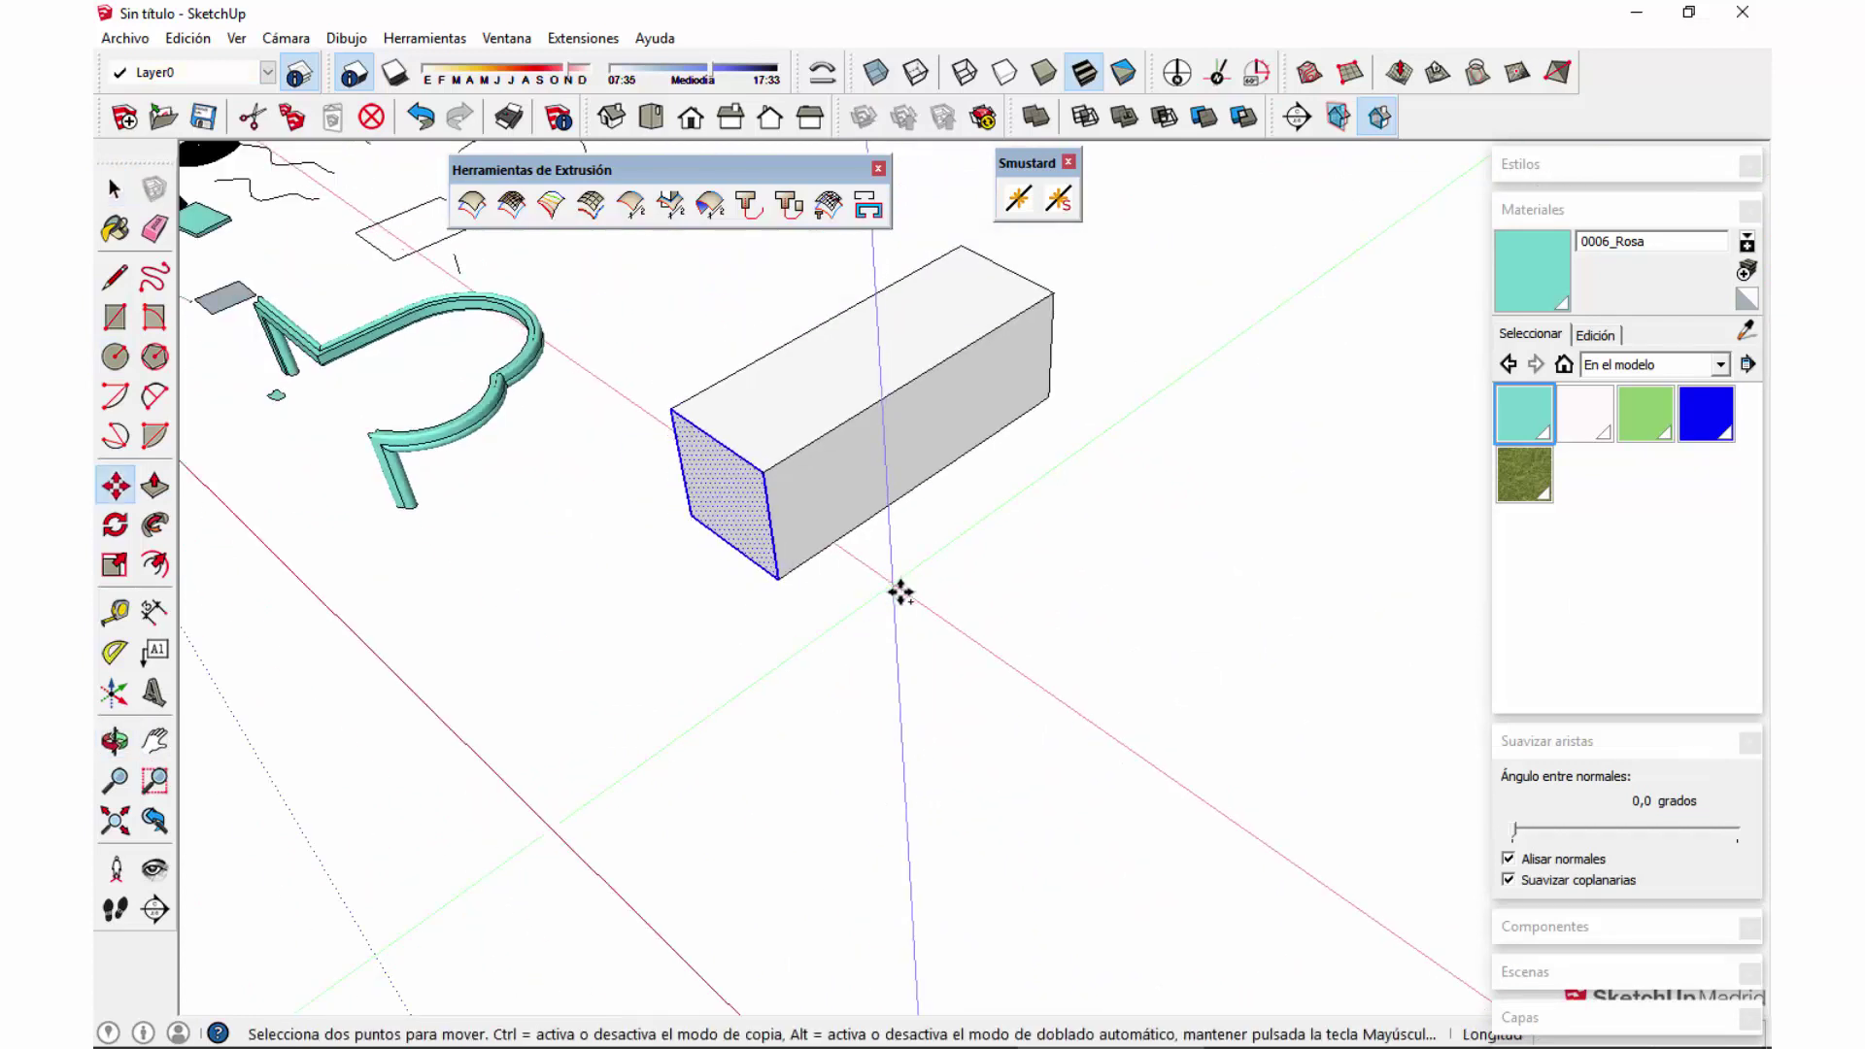
pyautogui.press('ctrl')
pyautogui.click(903, 593)
pyautogui.click(1194, 787)
pyautogui.press('space')
# Step: Draw an upward-bulging arc connecting the copied rectangular face to the copied circular face
pyautogui.click(1290, 504)
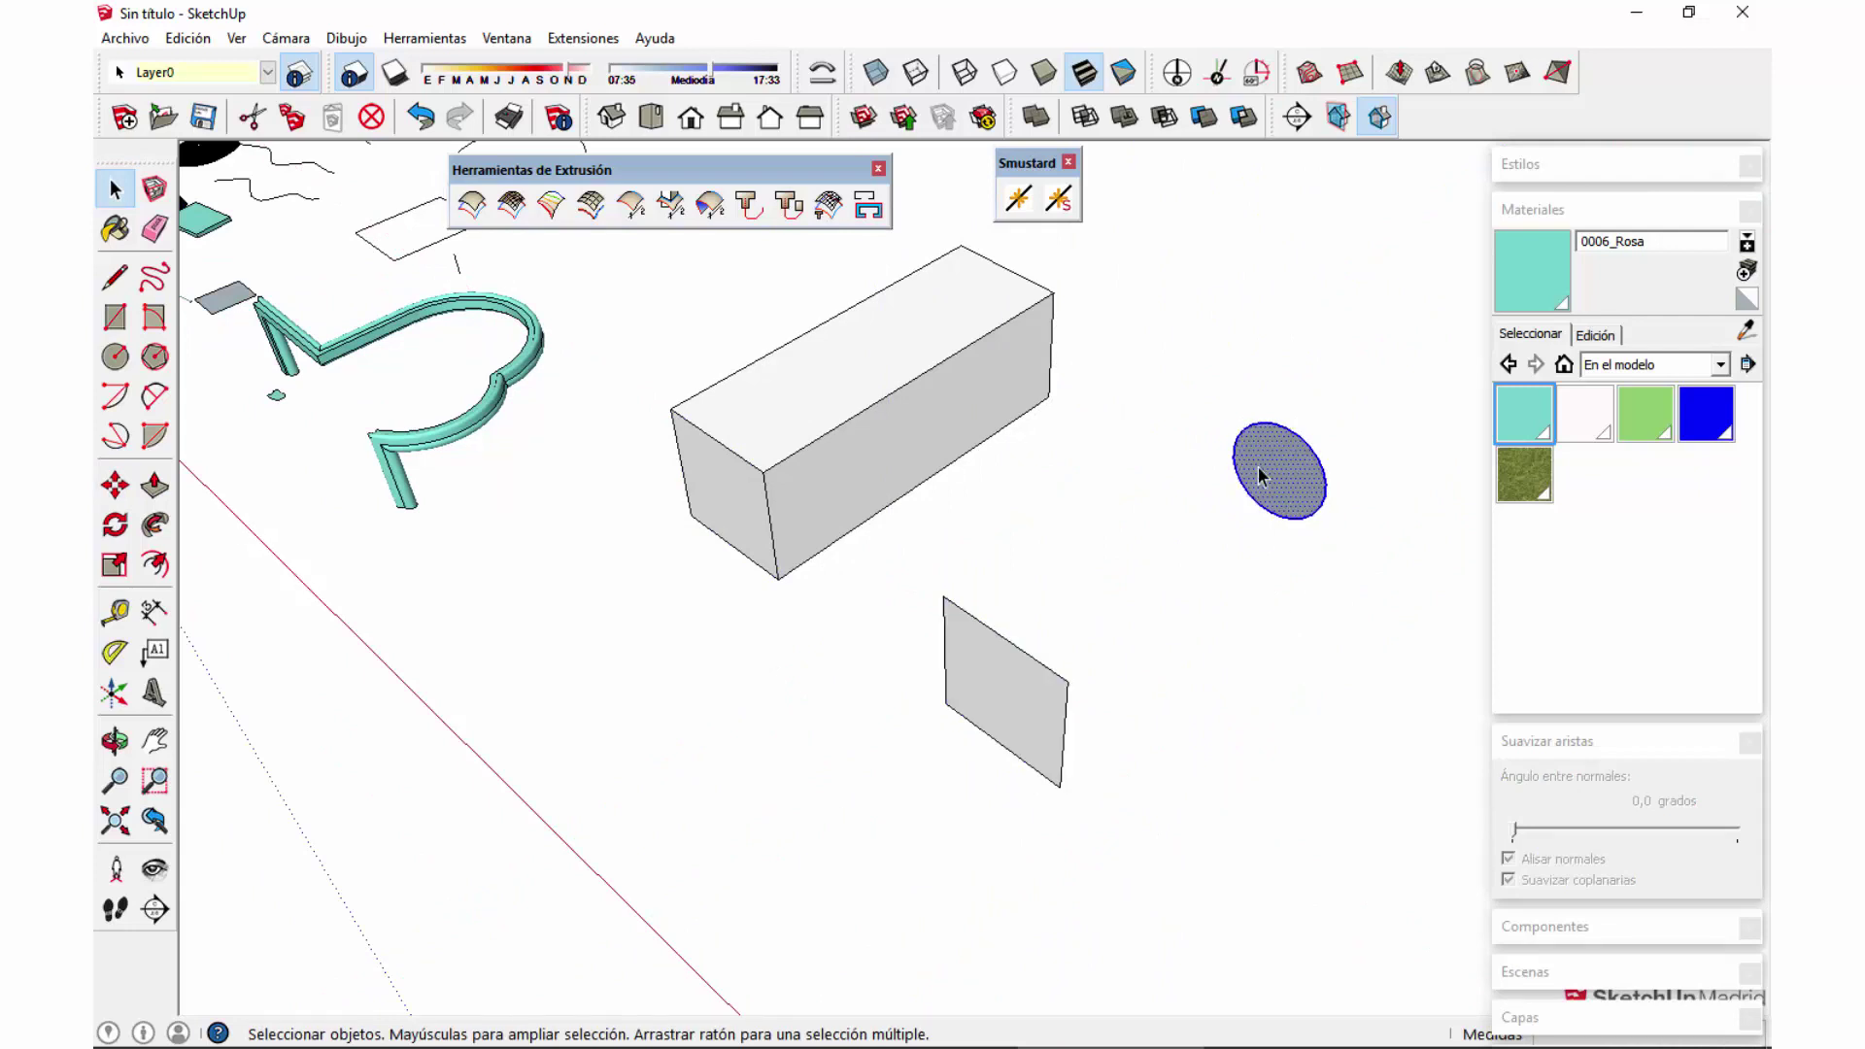
pyautogui.press('a')
pyautogui.click(945, 702)
pyautogui.press('Escape')
pyautogui.click(1022, 649)
pyautogui.click(1259, 503)
pyautogui.click(1134, 550)
pyautogui.moveTo(1134, 549); pyautogui.dragTo(955, 563, button='middle')
pyautogui.press('space')
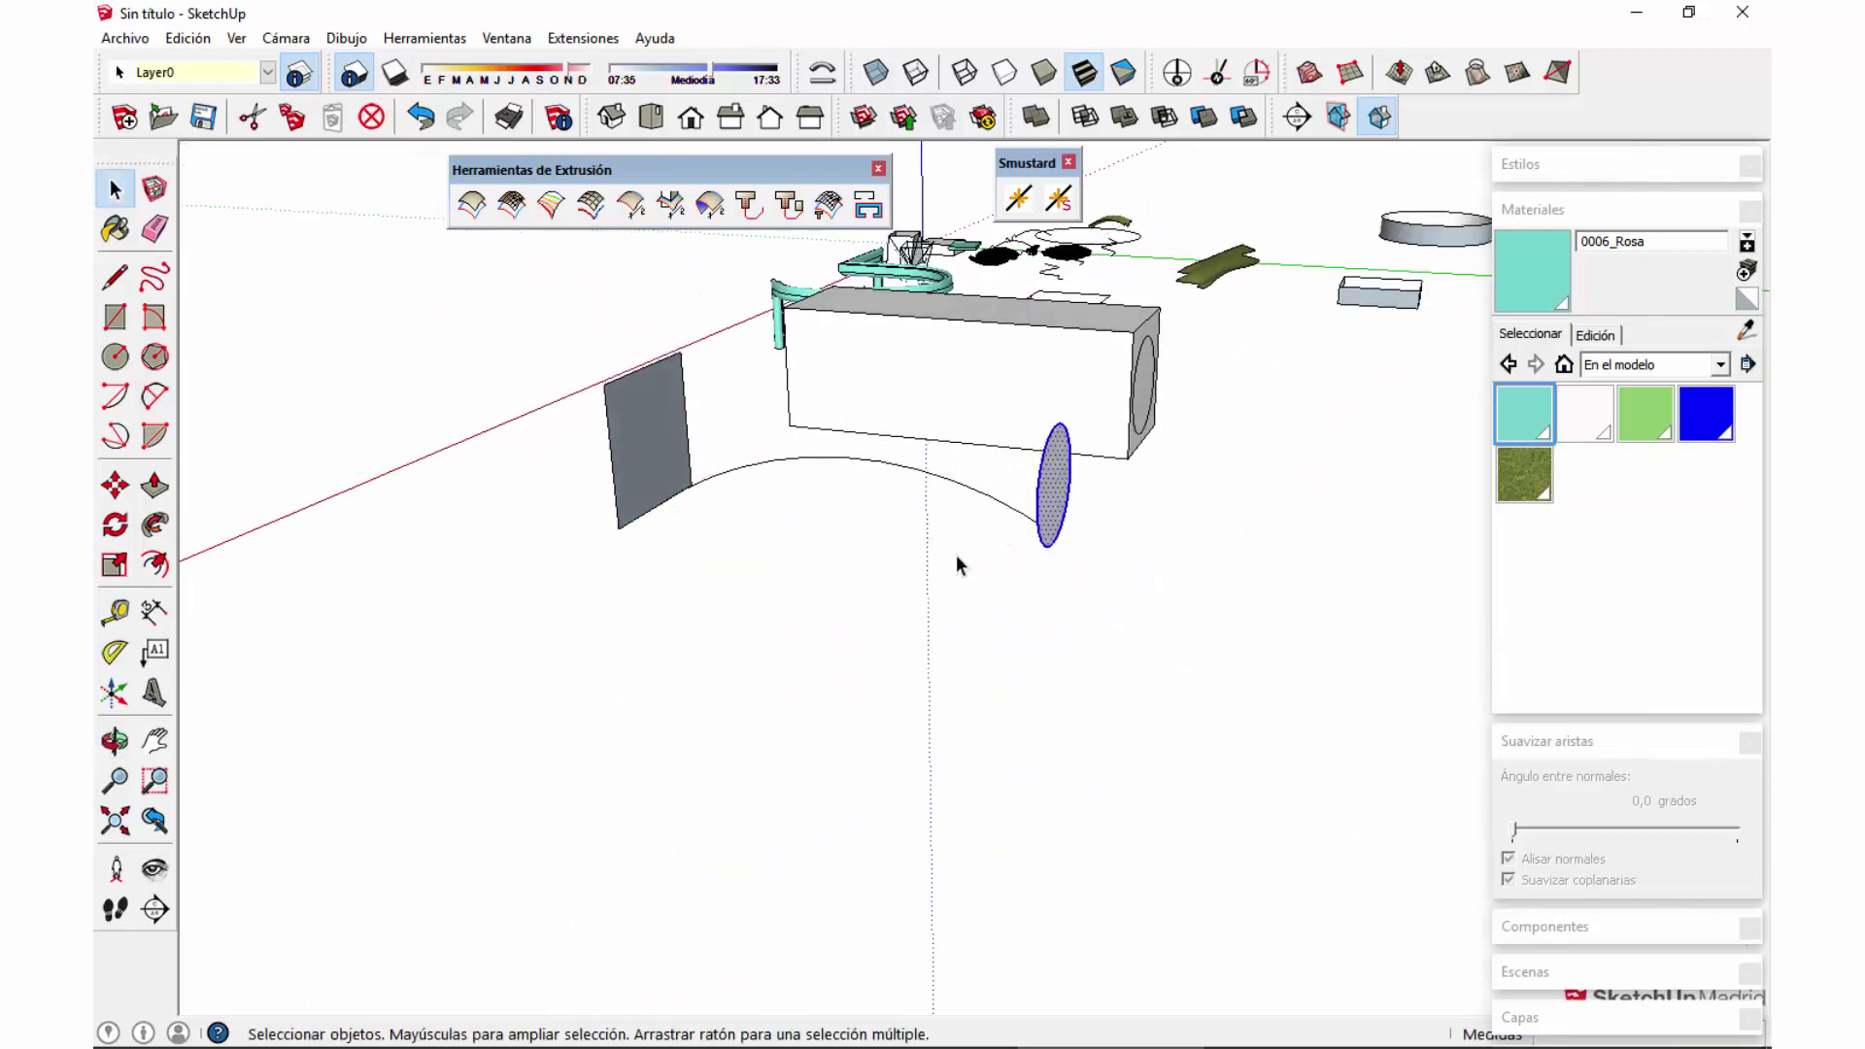
# Step: Loft the rectangular face along the arc rail to the circular face with Solevar Caras por Recorrido
pyautogui.moveTo(802, 448); pyautogui.dragTo(950, 683, button='middle')
pyautogui.moveTo(1365, 607); pyautogui.dragTo(1178, 666, button='middle')
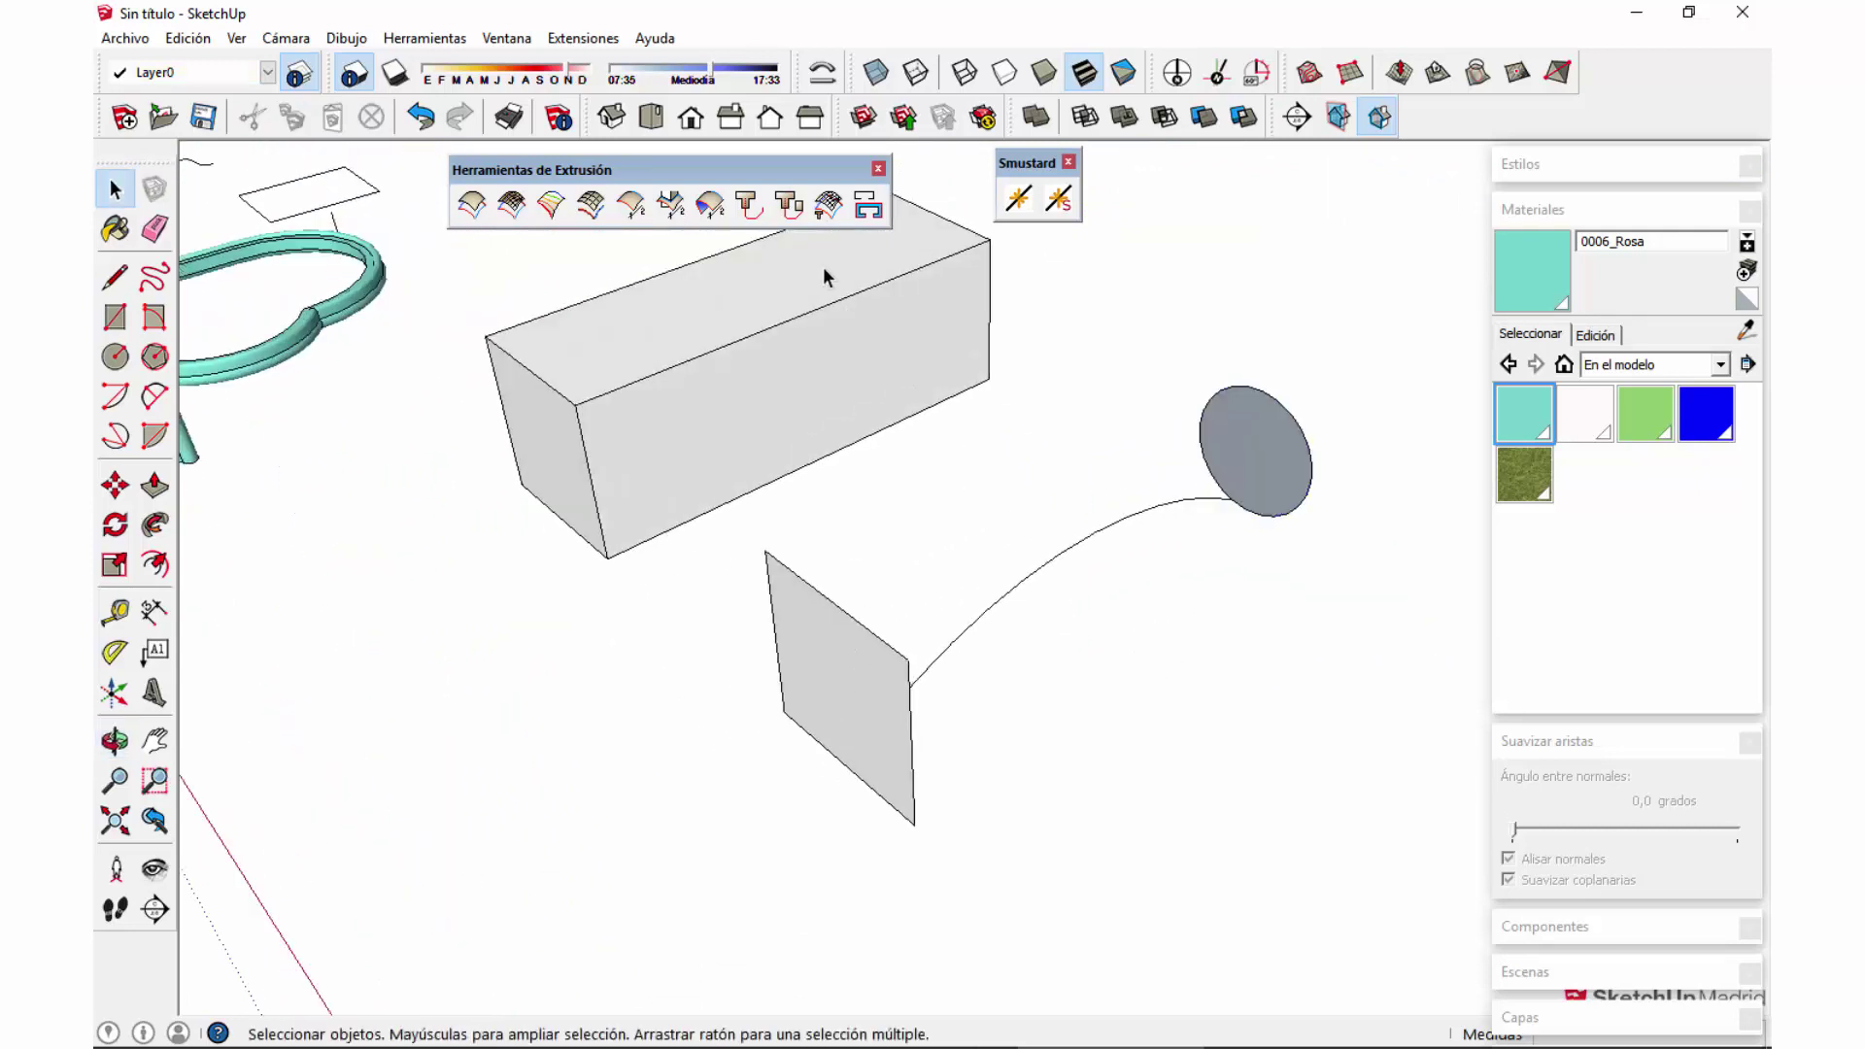
pyautogui.click(786, 206)
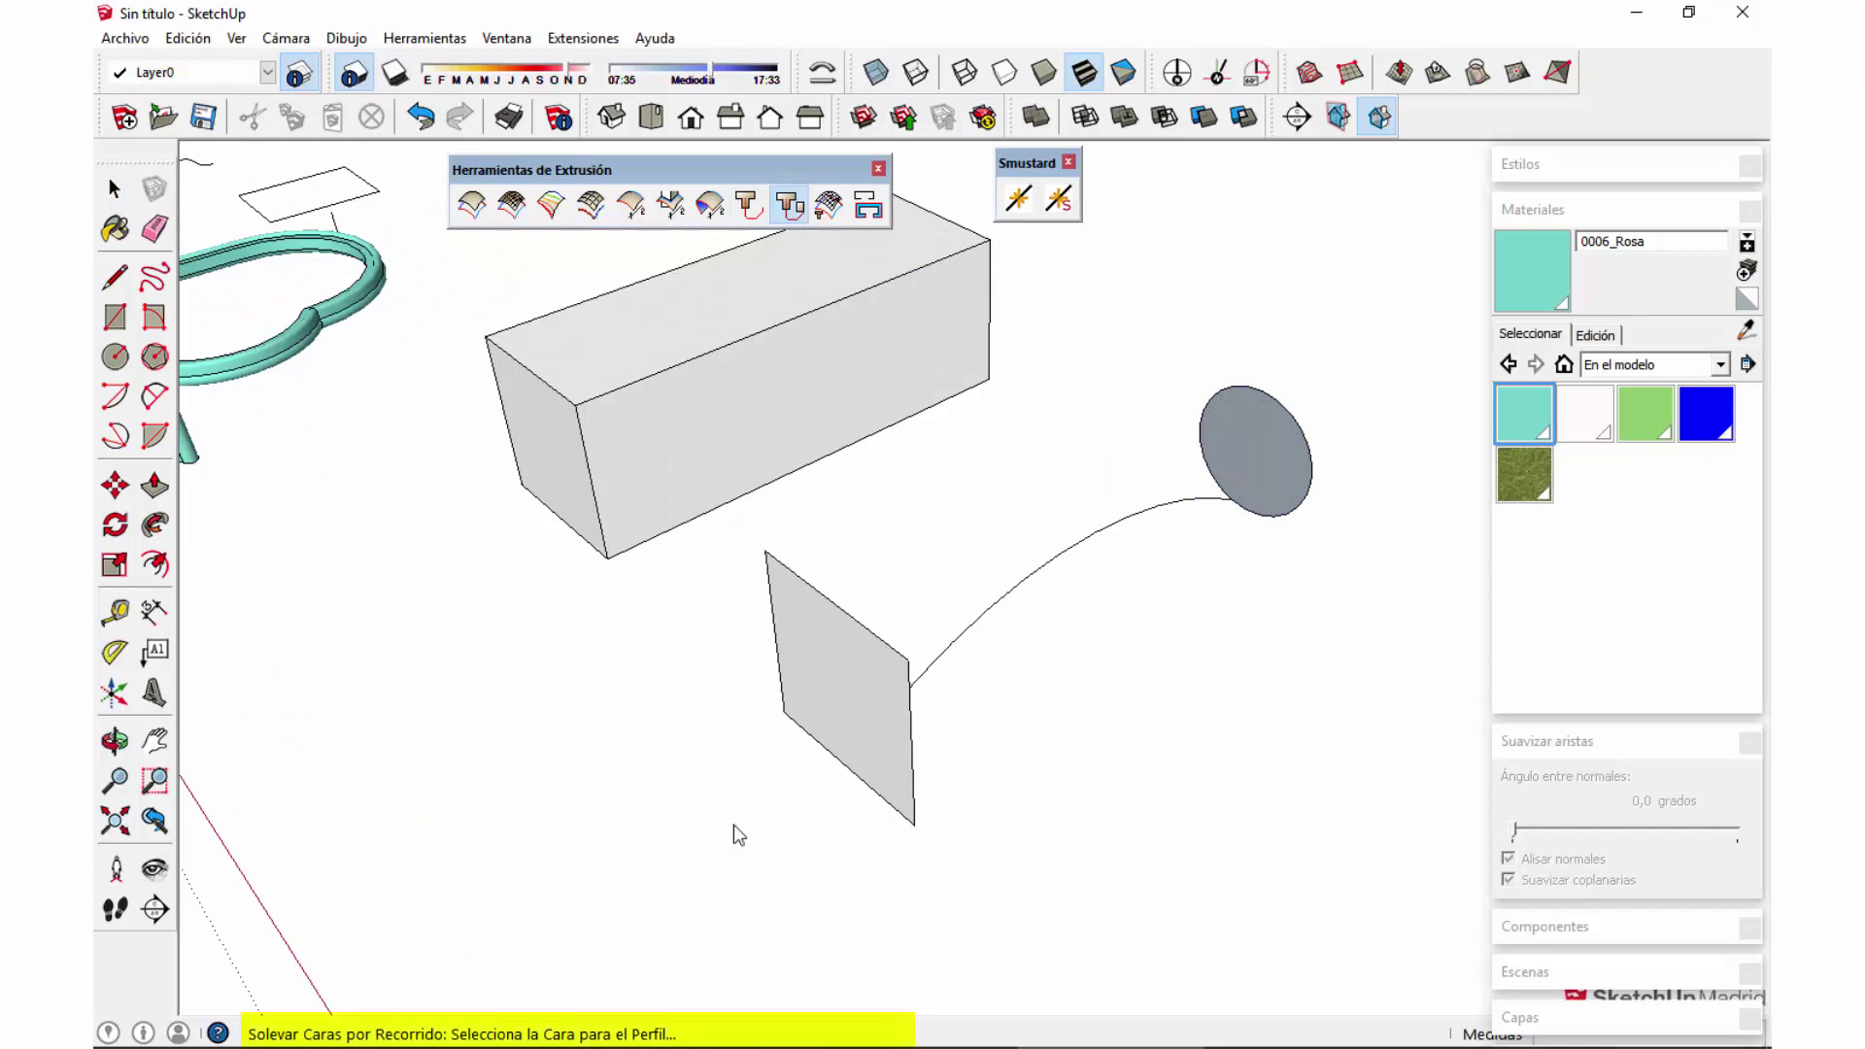
pyautogui.click(839, 670)
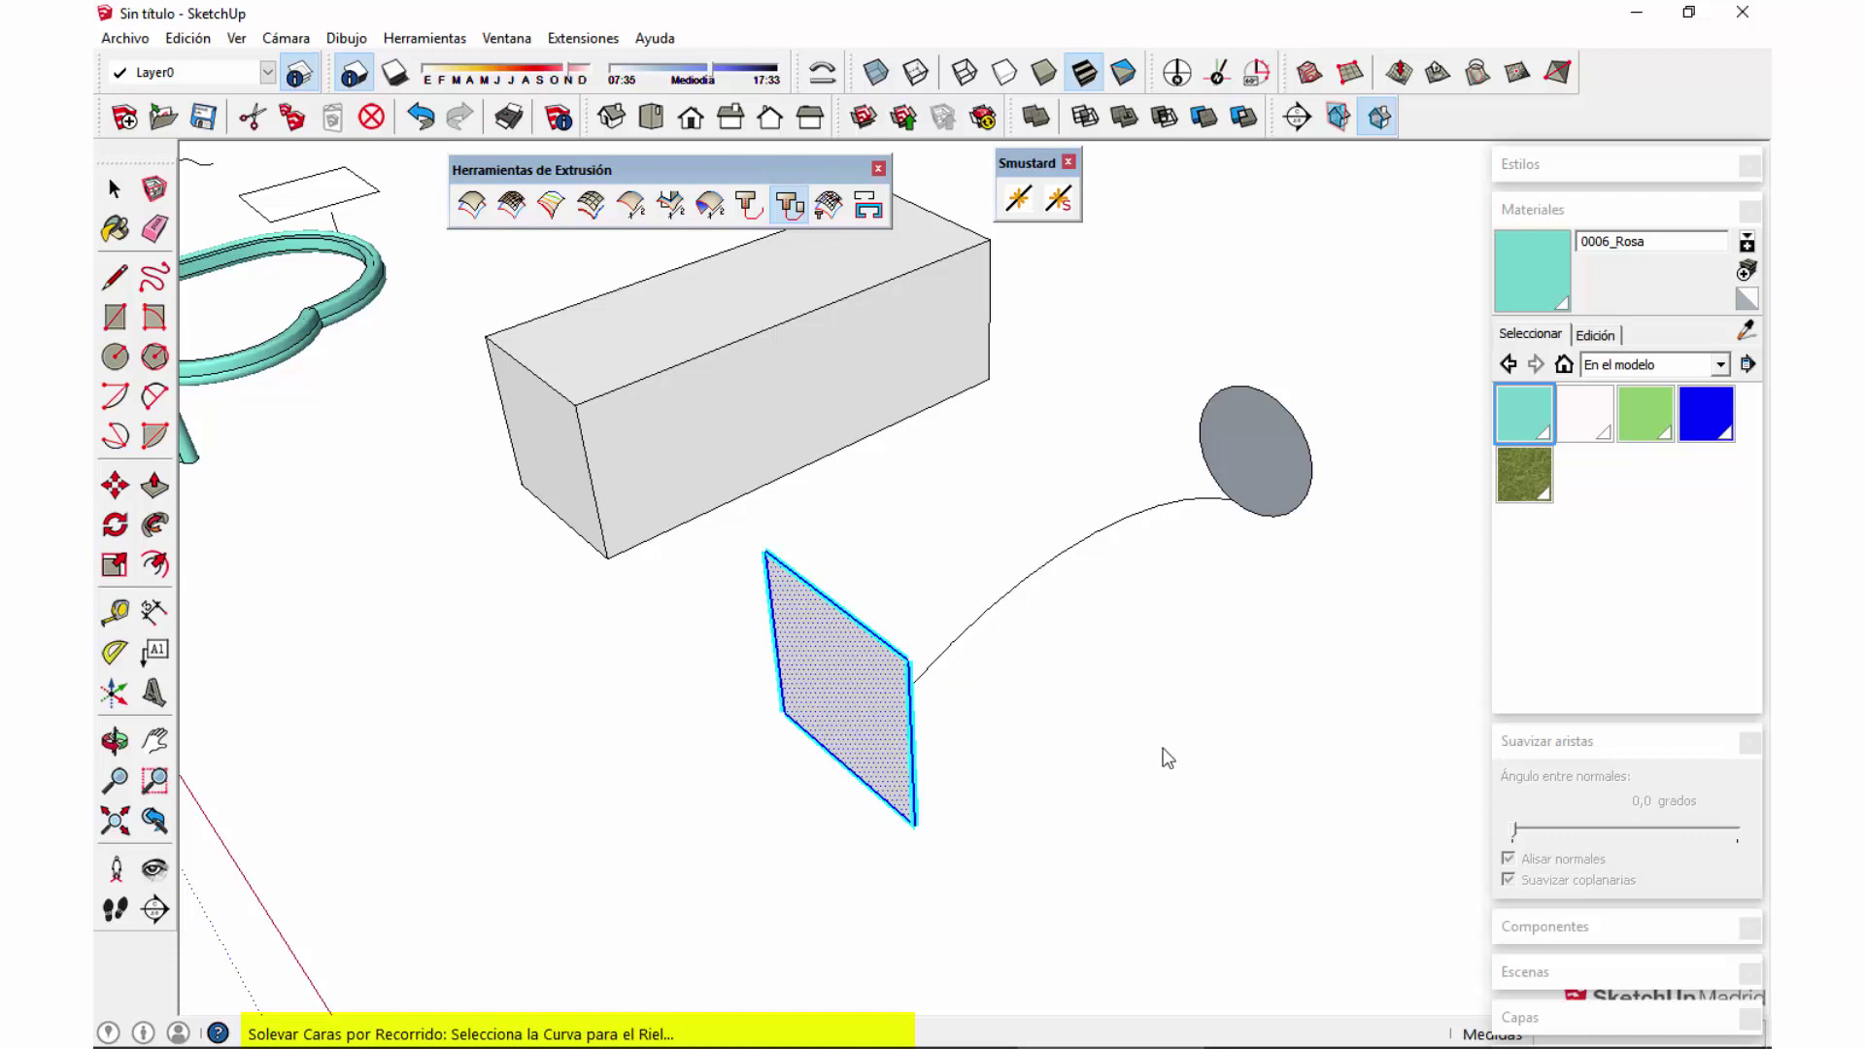
pyautogui.click(1047, 577)
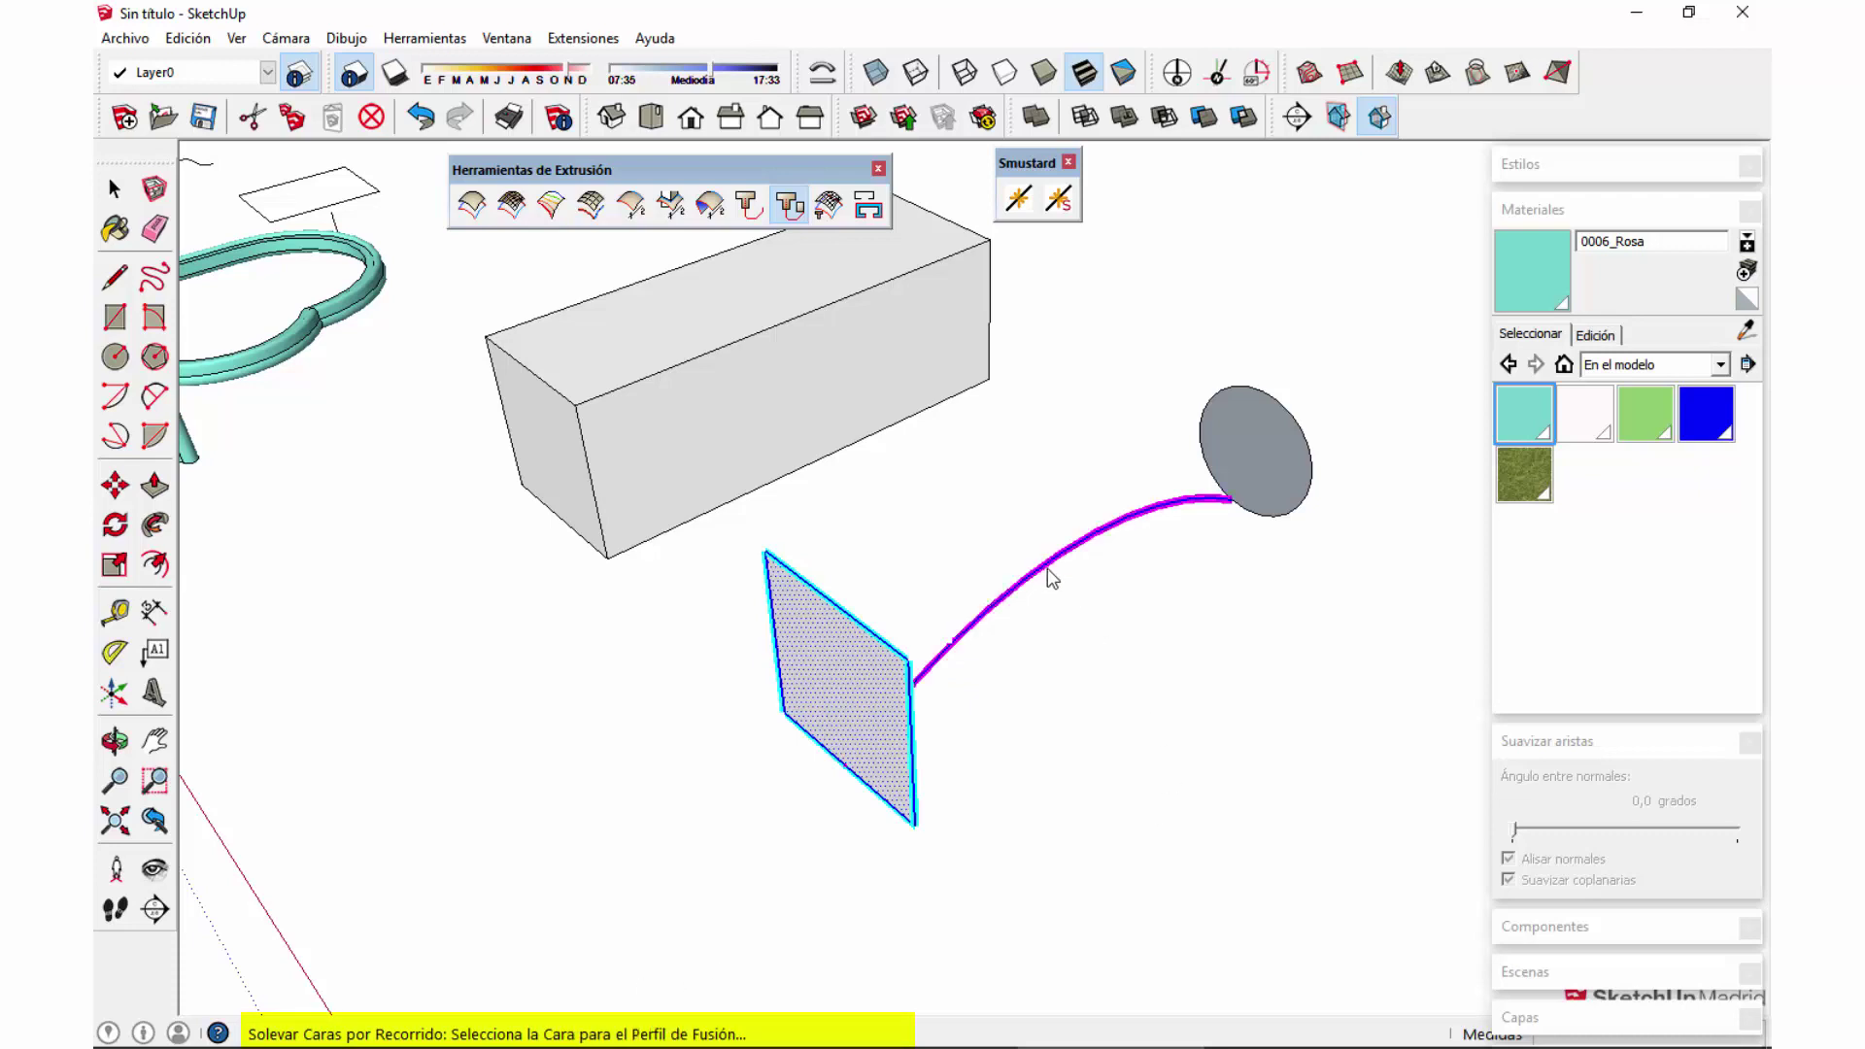
pyautogui.click(1251, 443)
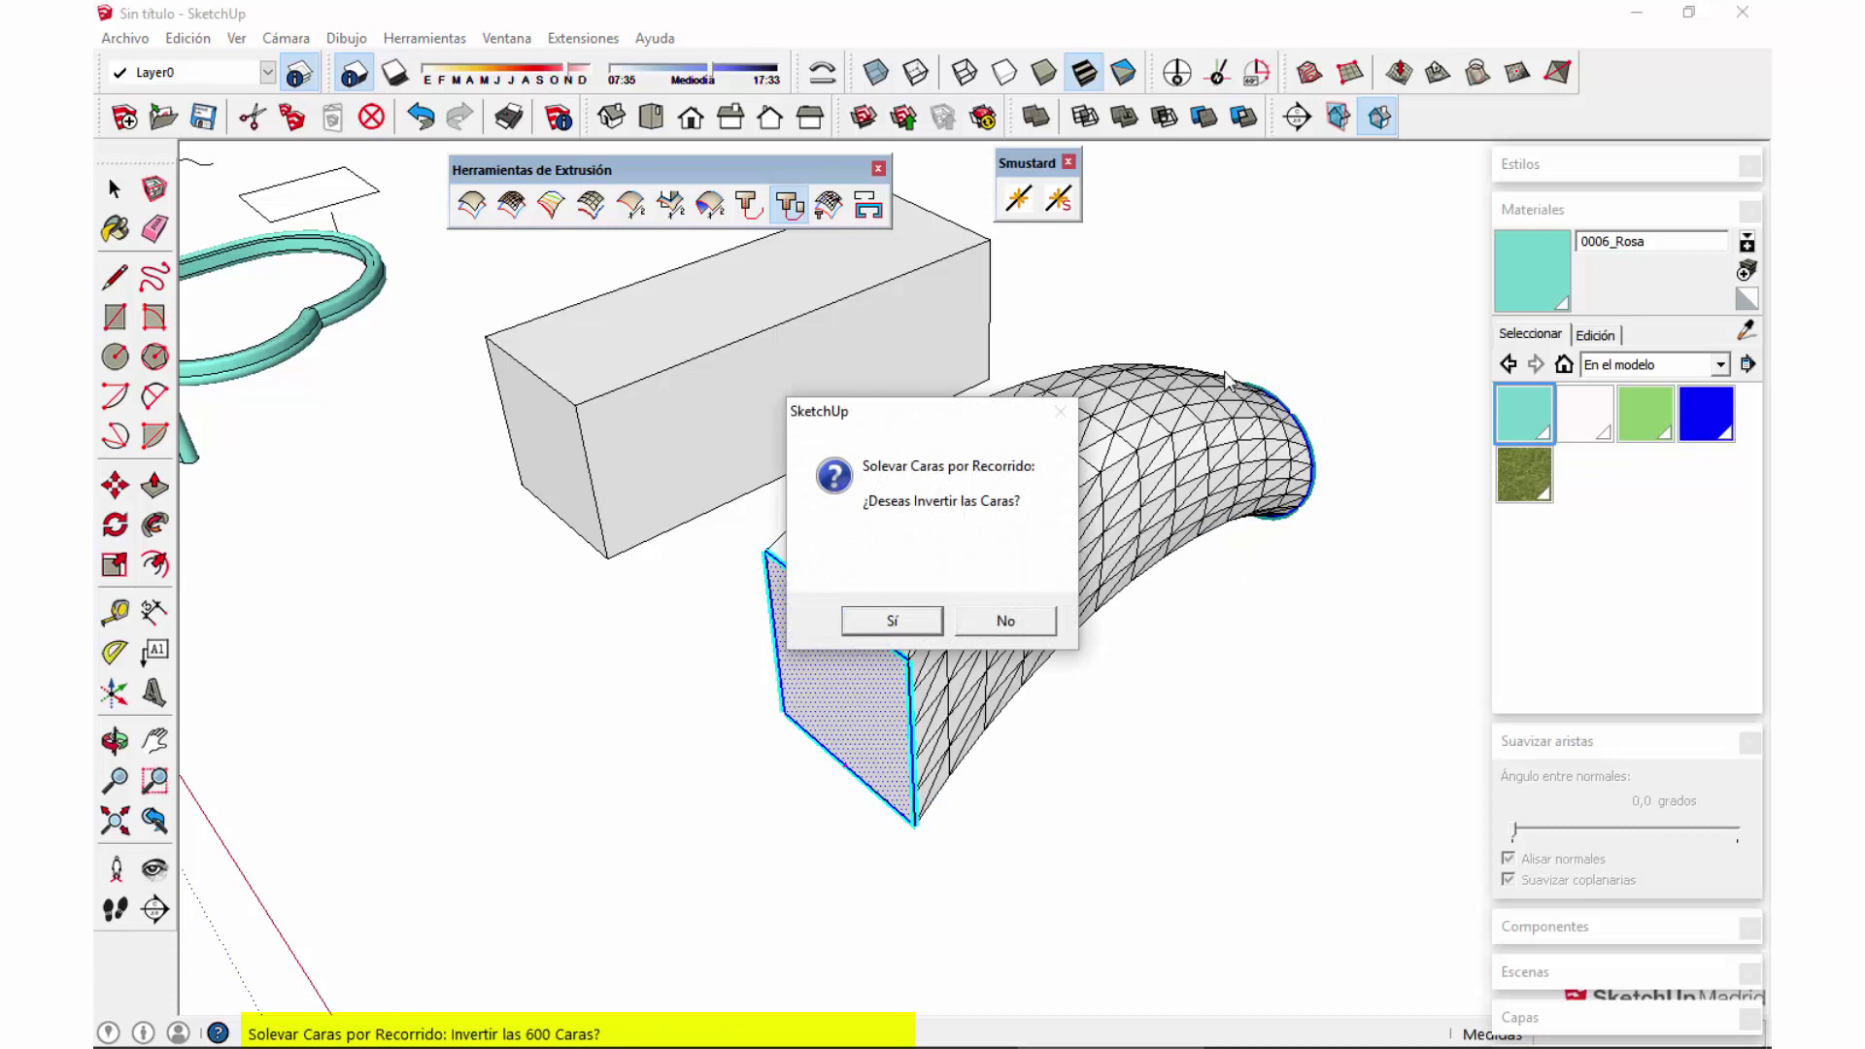
# Step: Finish the loft without reversing faces or intersecting the mesh, but erase coplanar edges and smooth the edges
pyautogui.moveTo(925, 410); pyautogui.dragTo(575, 463)
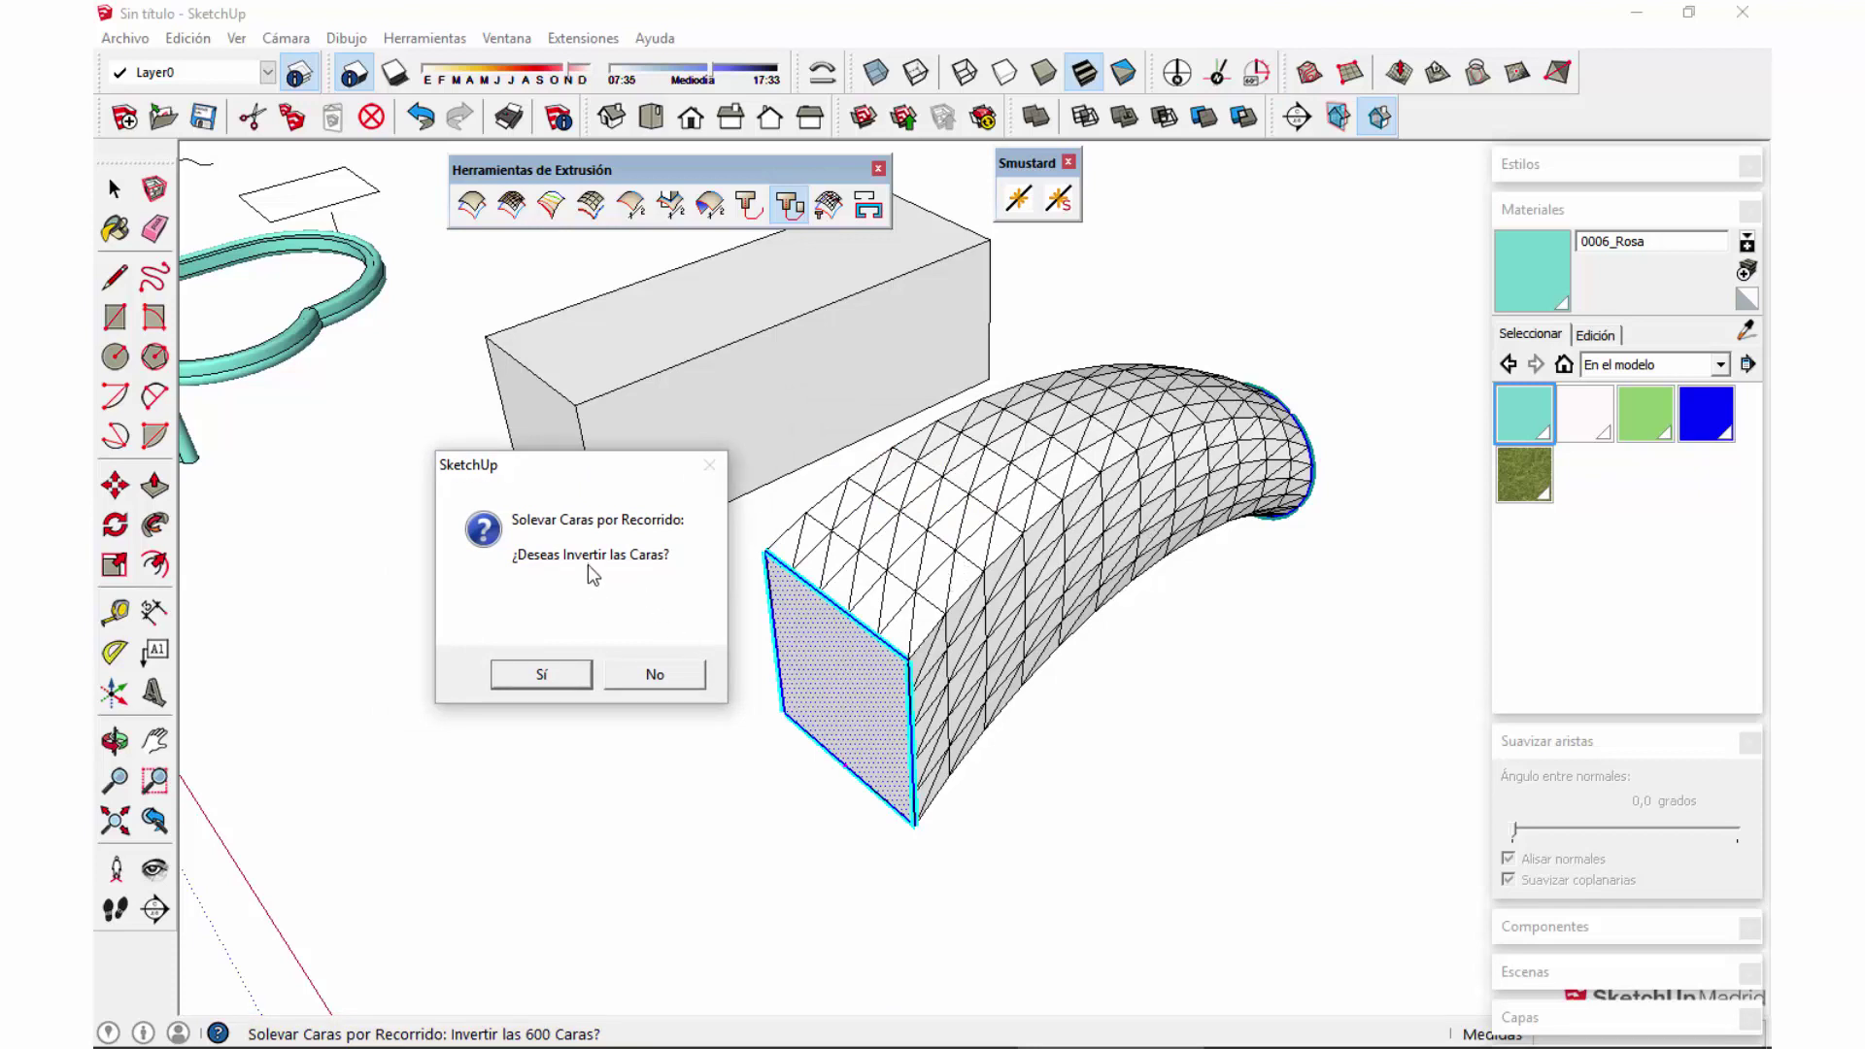
pyautogui.click(656, 677)
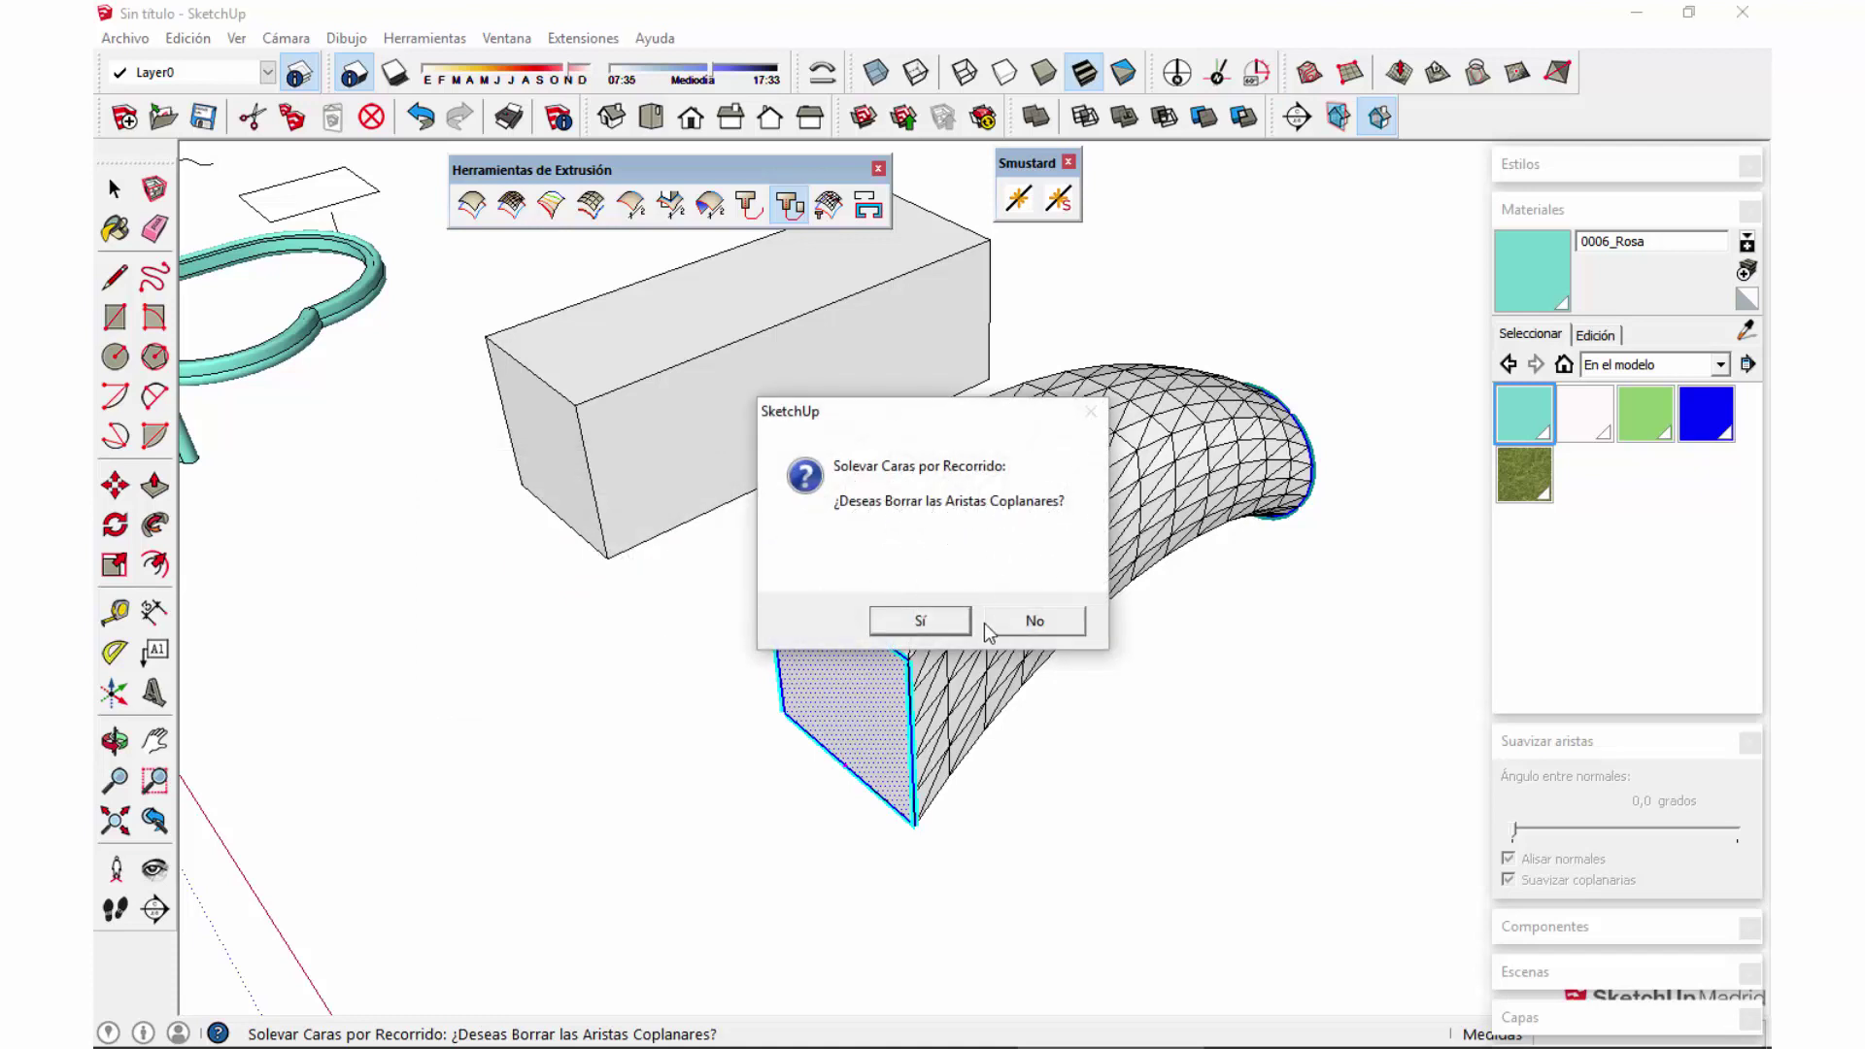
pyautogui.click(935, 626)
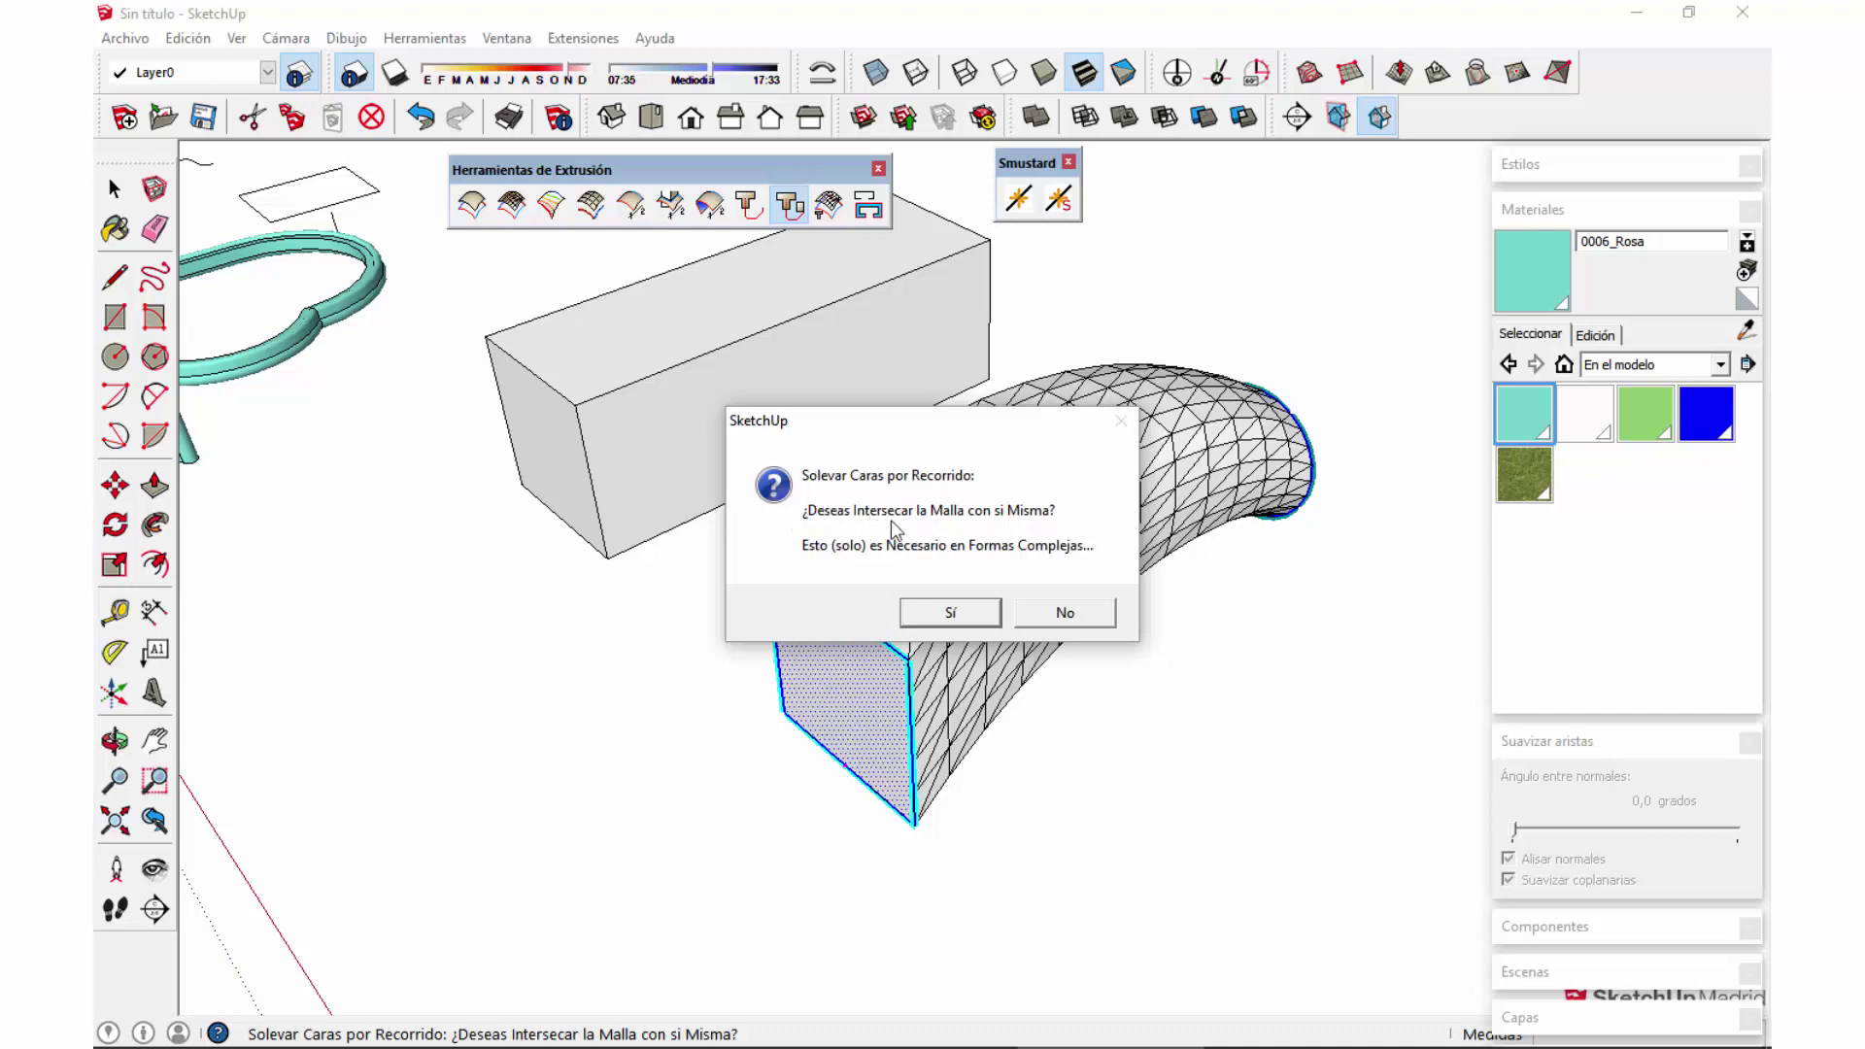
pyautogui.click(1094, 615)
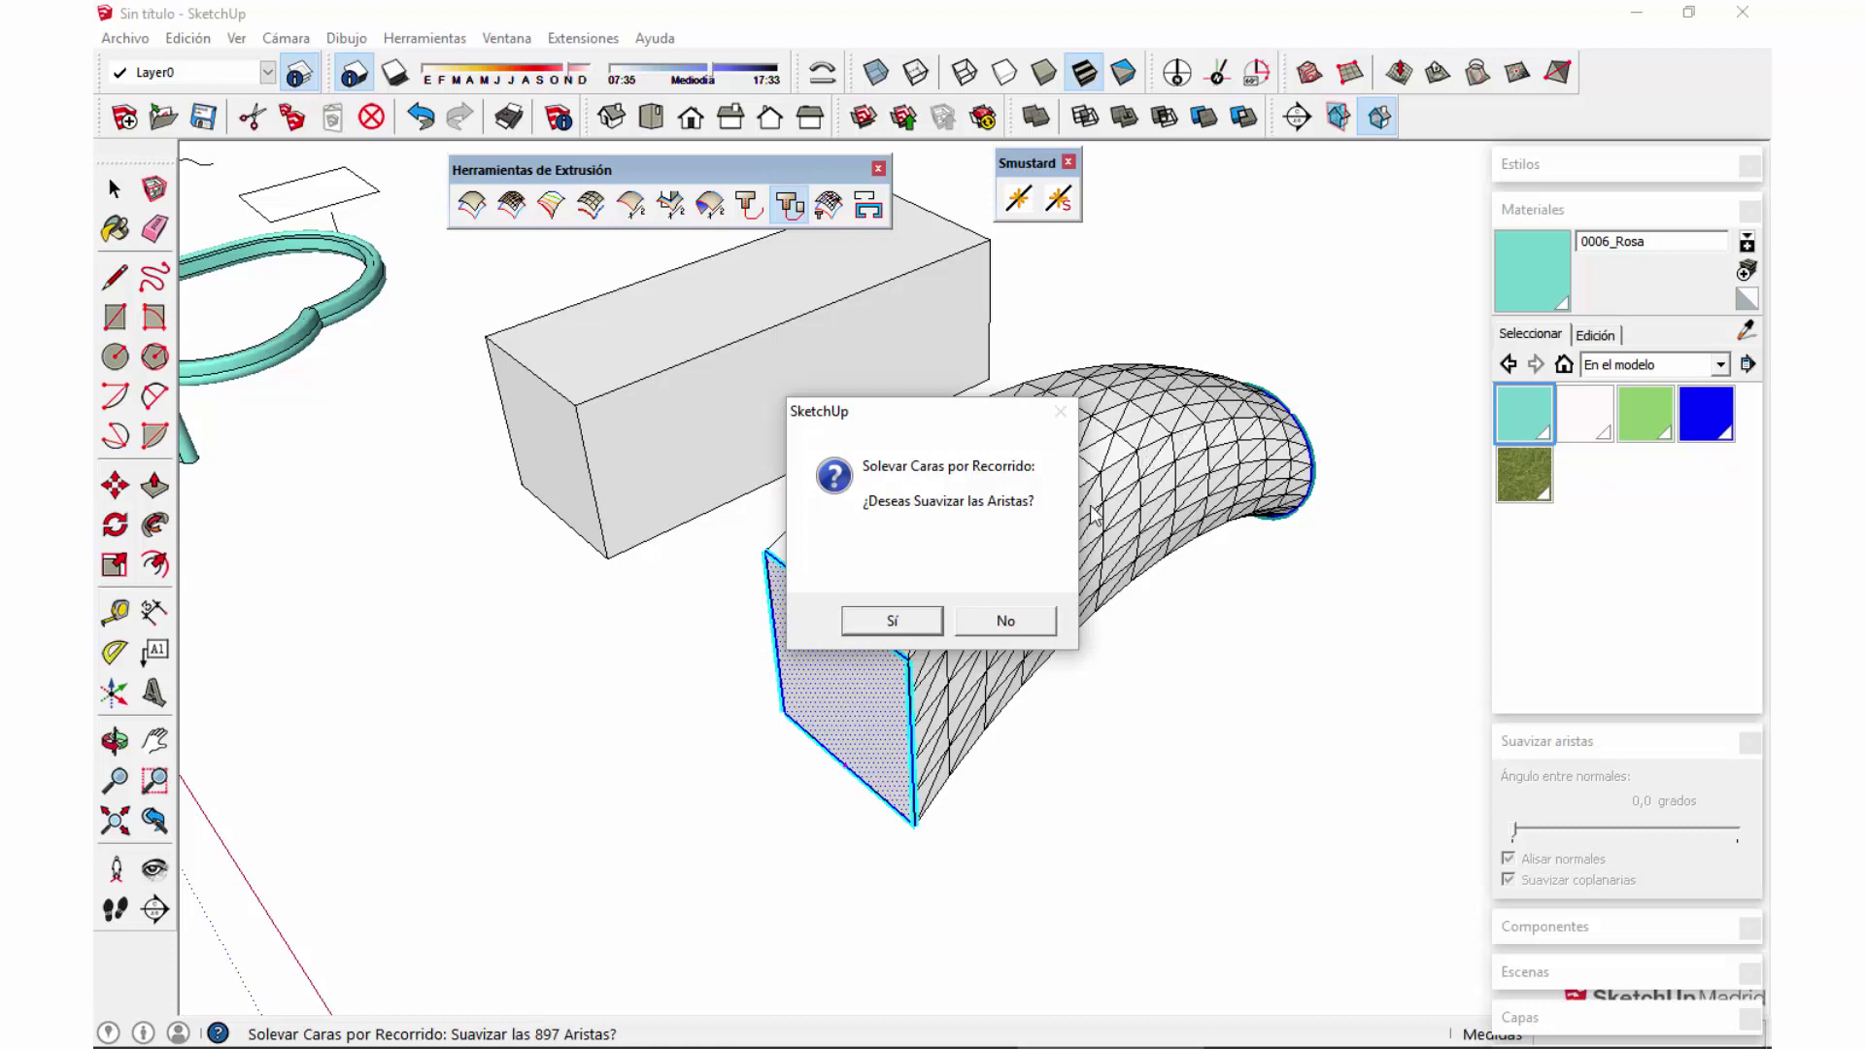
pyautogui.click(895, 627)
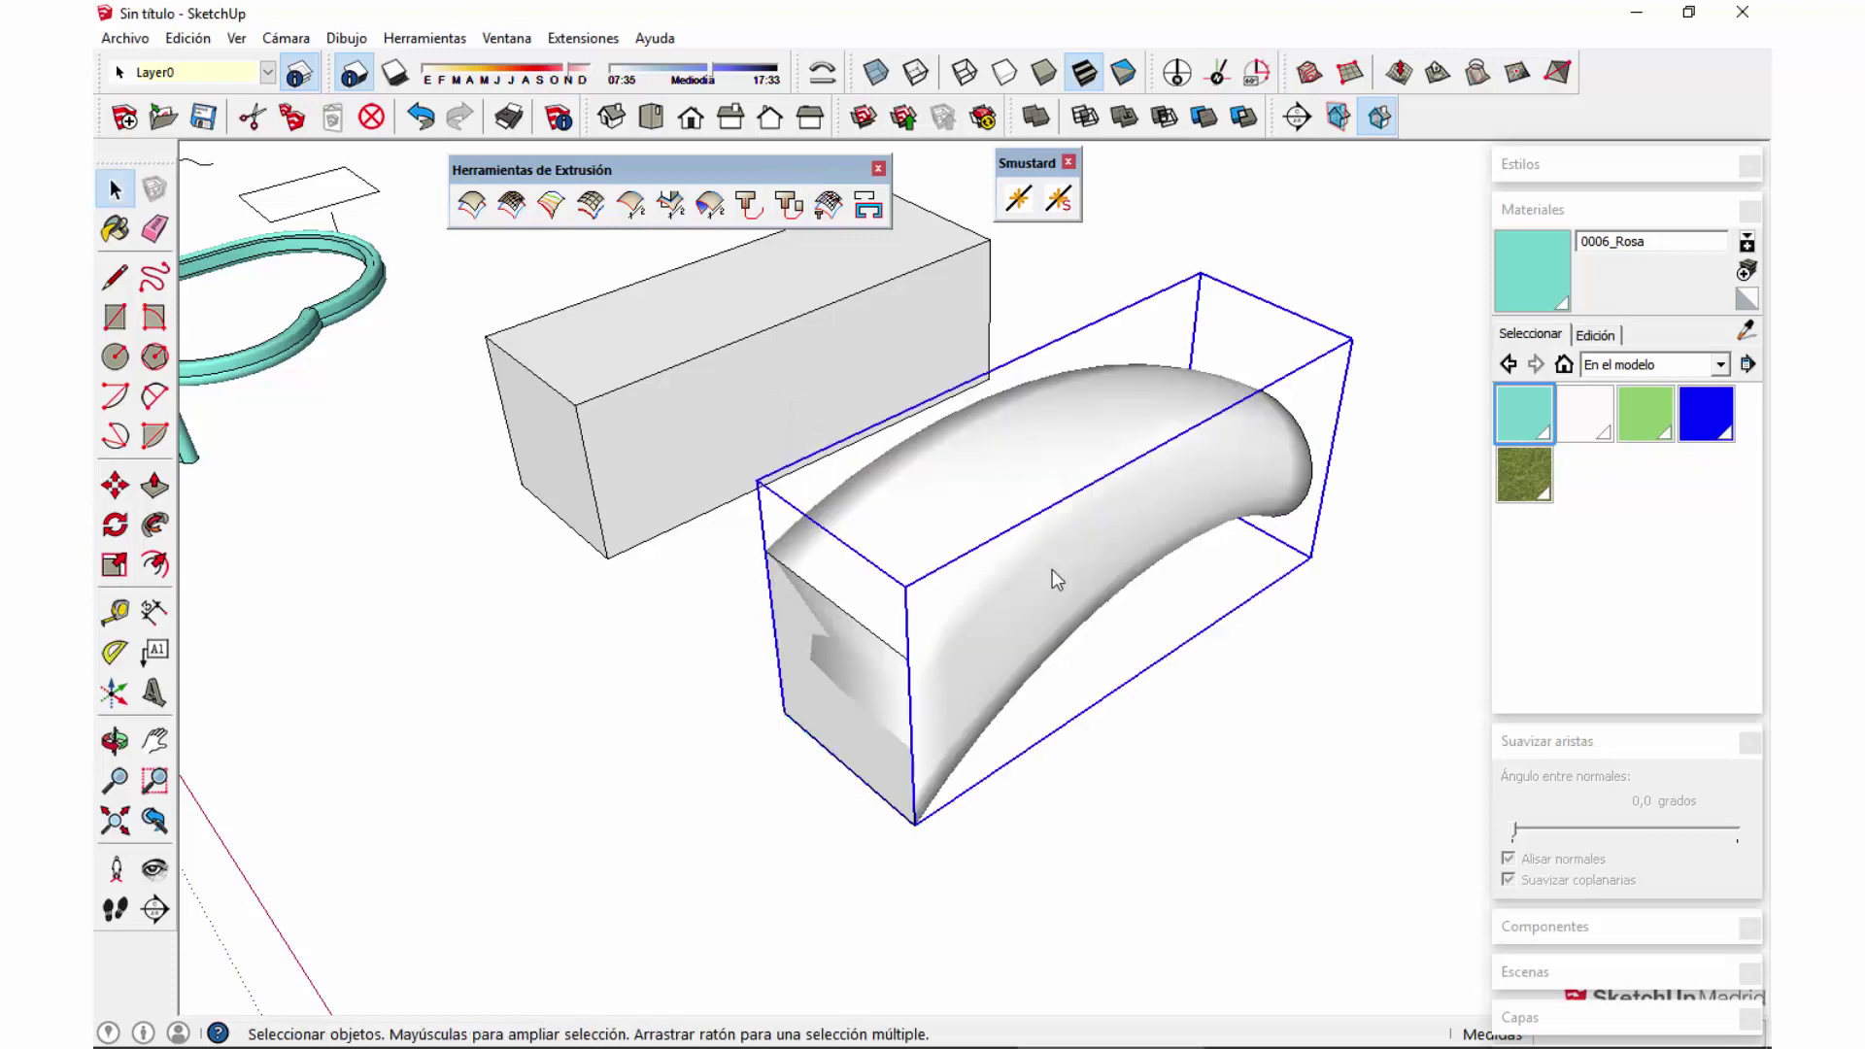
# Step: Move the lofted group away from the source faces and arc into open space
pyautogui.moveTo(1051, 570); pyautogui.dragTo(1056, 743, button='middle')
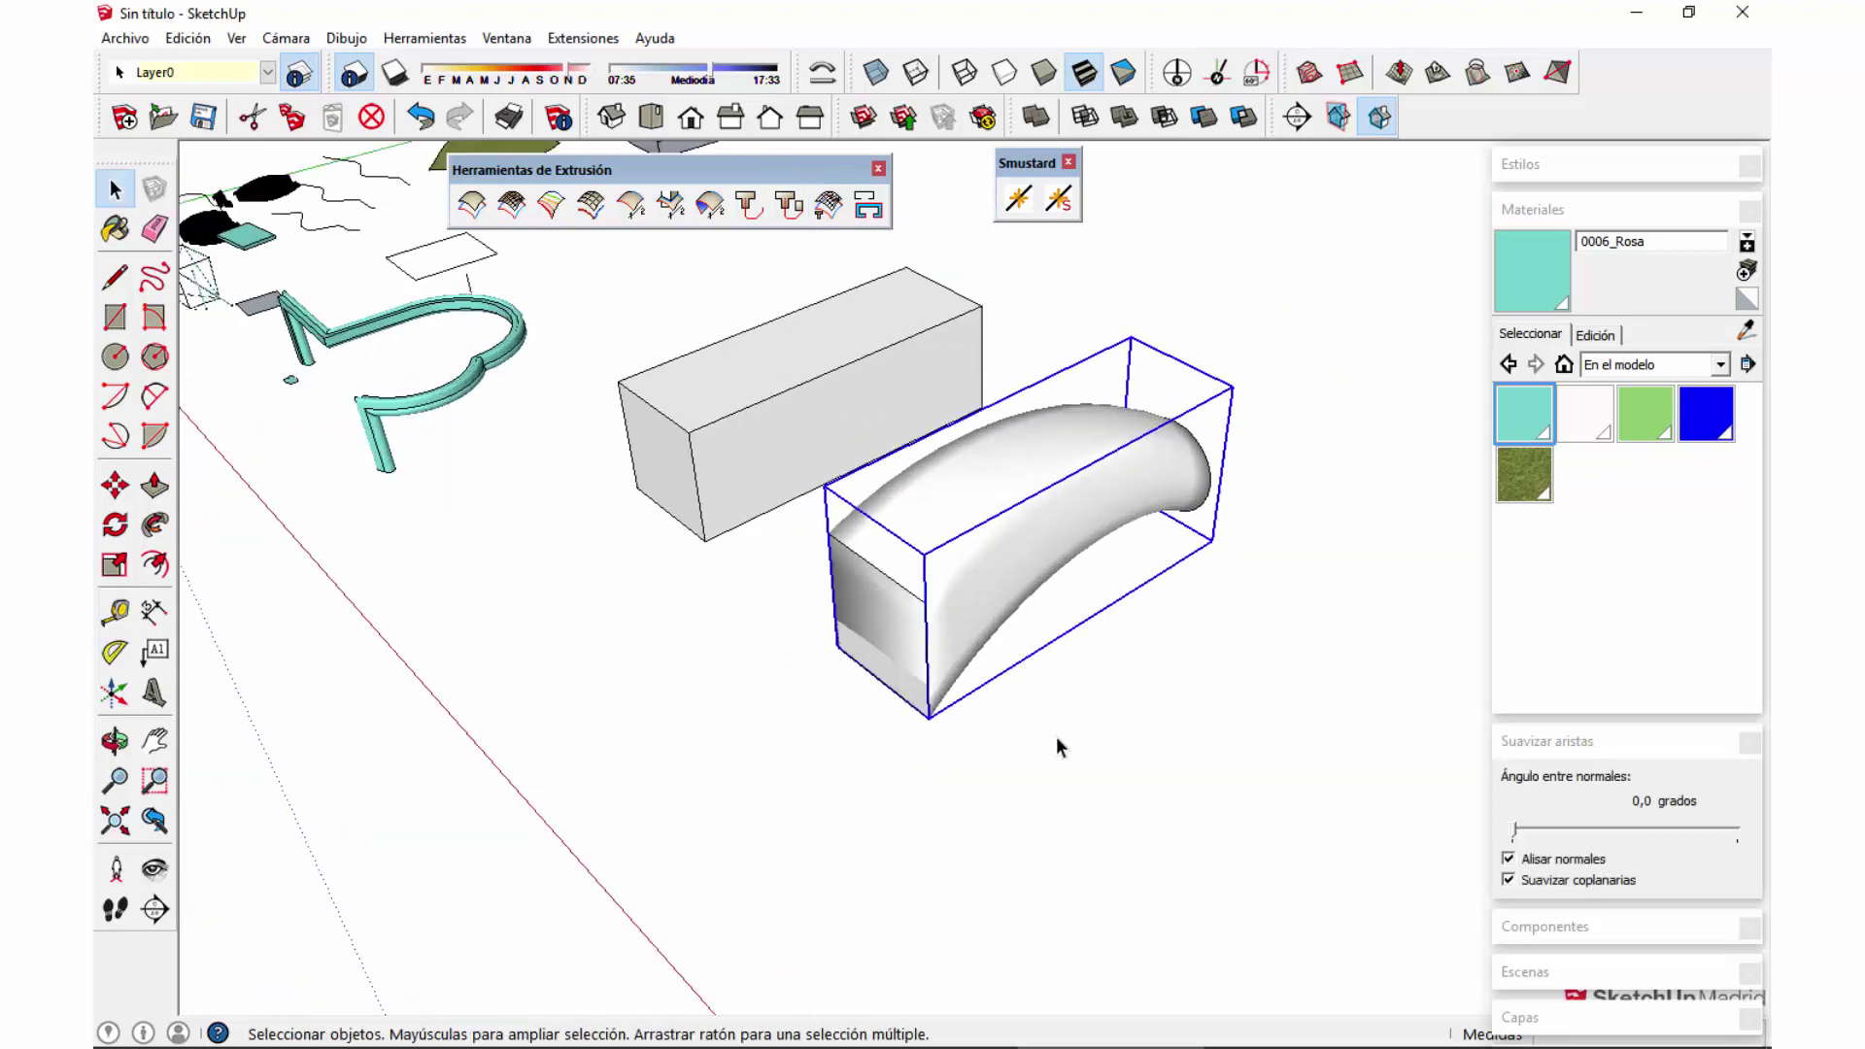
pyautogui.press('m')
pyautogui.click(1261, 871)
pyautogui.press('space')
pyautogui.moveTo(1179, 737); pyautogui.dragTo(906, 389, button='middle')
pyautogui.scroll(2, 931, 456)
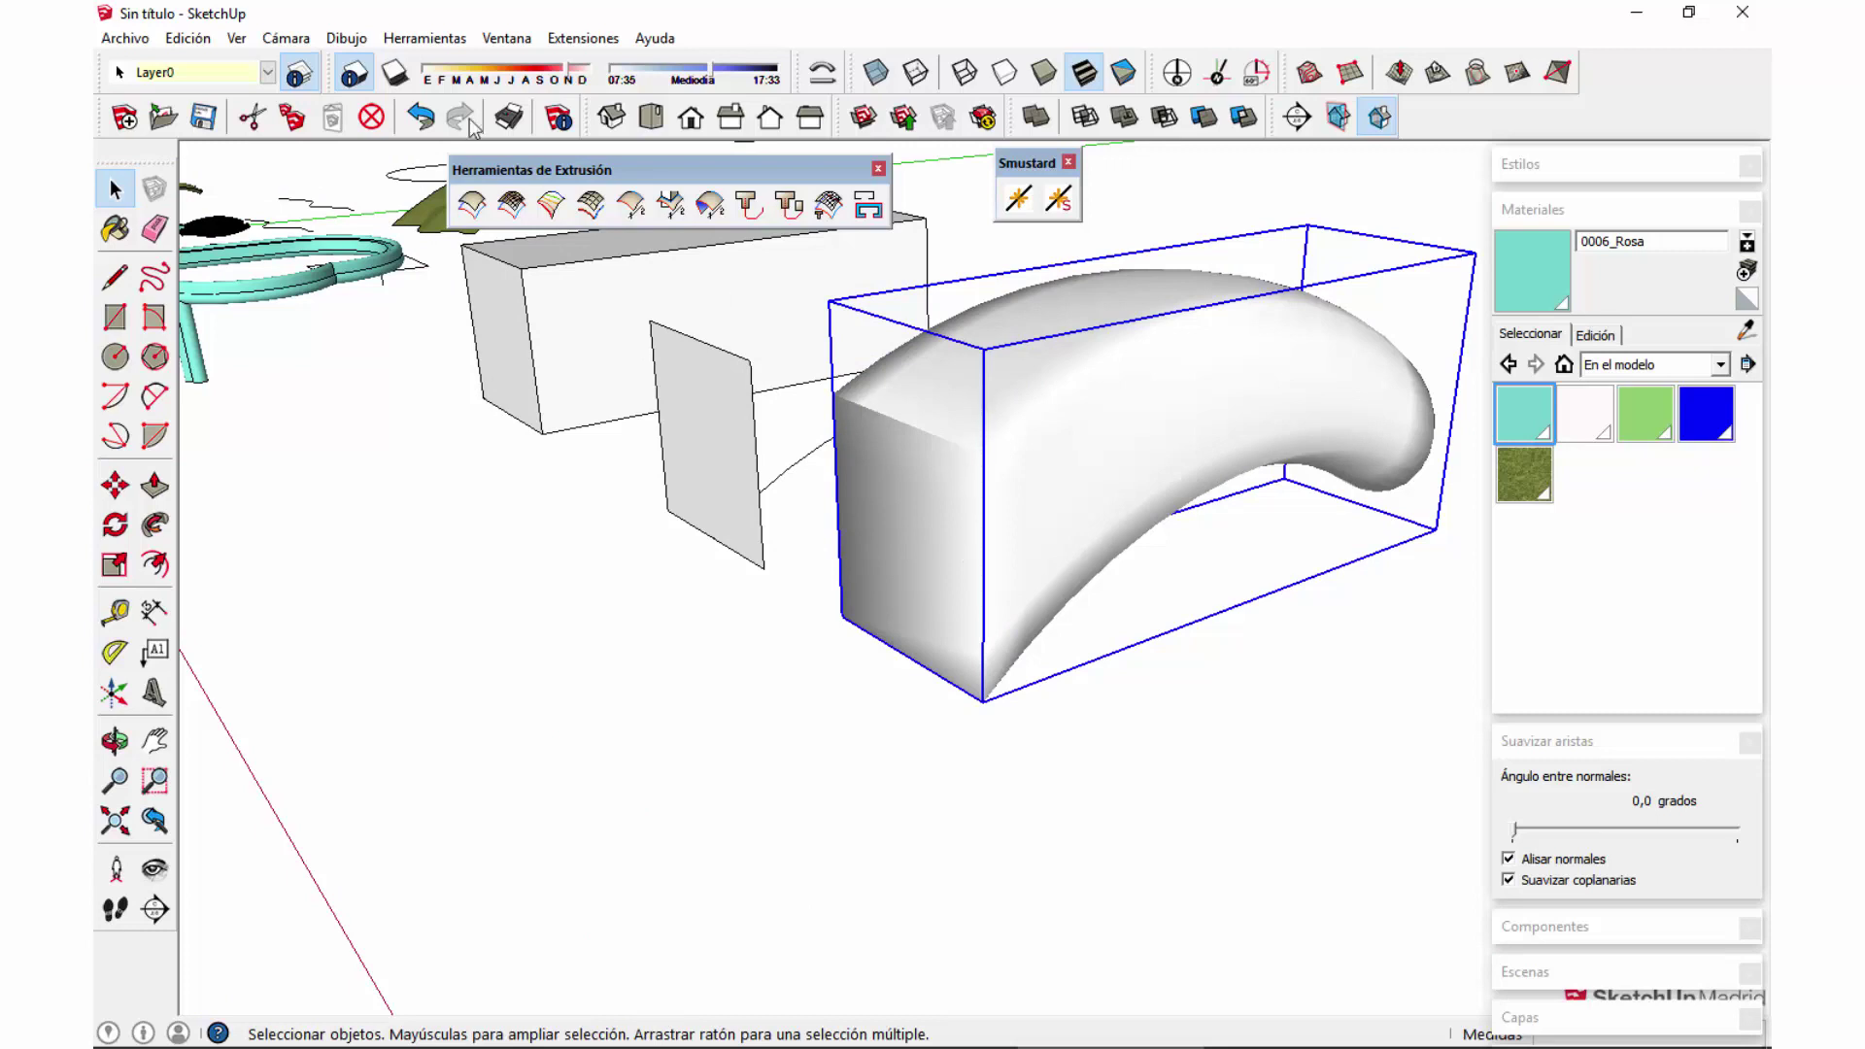
# Step: Display hidden geometry and delete the rectangular end face inside the lofted group
pyautogui.click(236, 38)
pyautogui.click(280, 126)
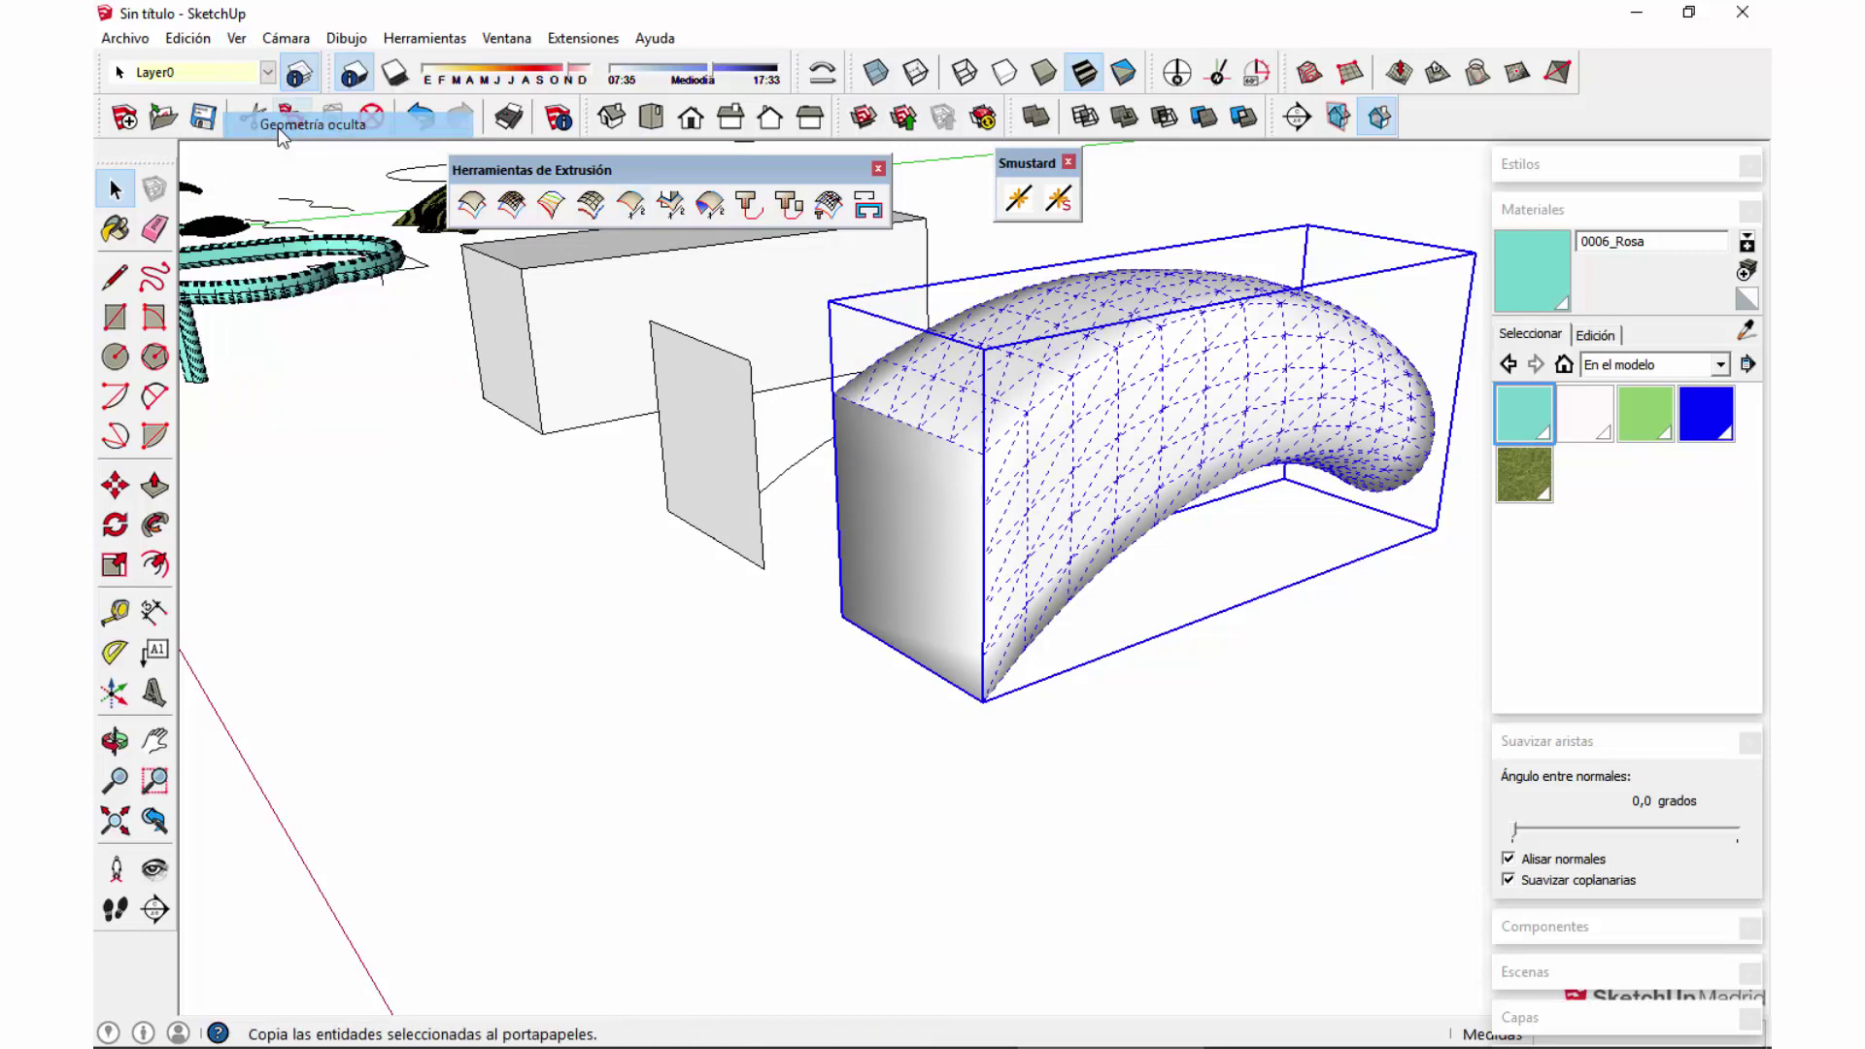
pyautogui.doubleClick(895, 464)
pyautogui.click(897, 485)
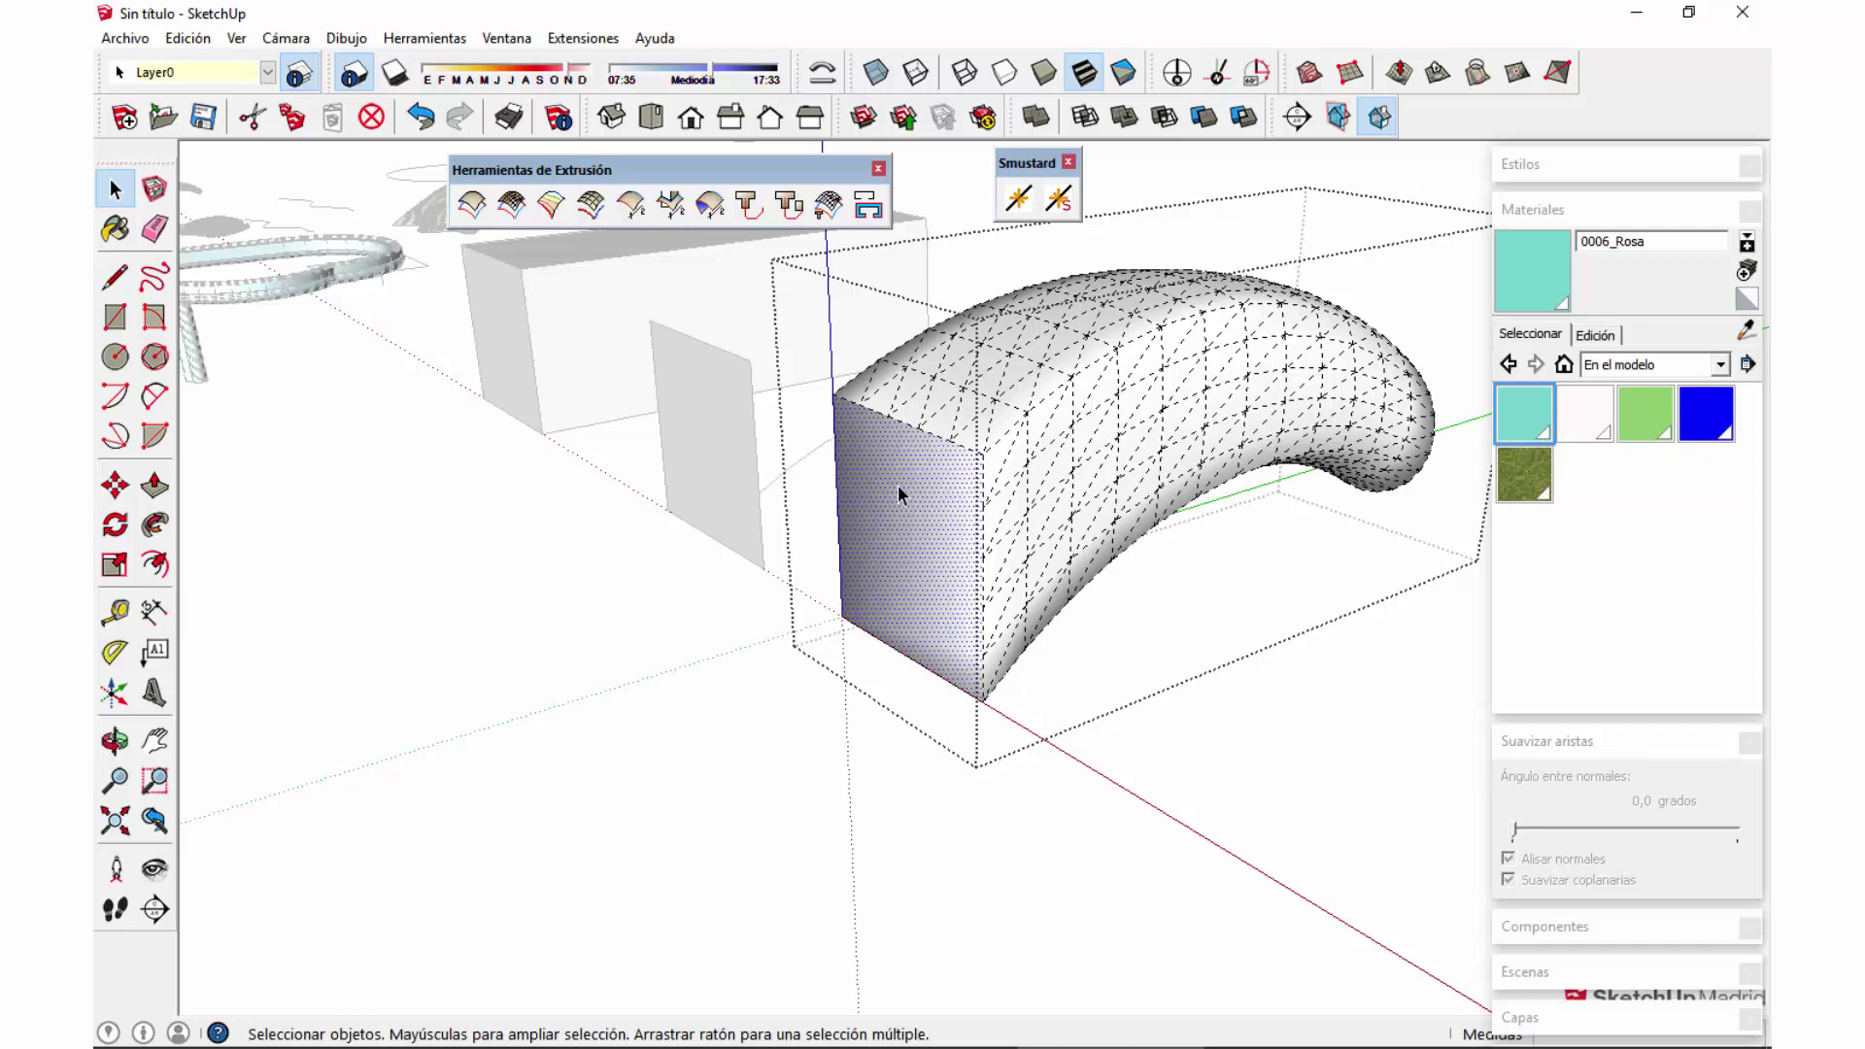
pyautogui.moveTo(898, 485); pyautogui.dragTo(1063, 457, button='middle')
pyautogui.press('Escape')
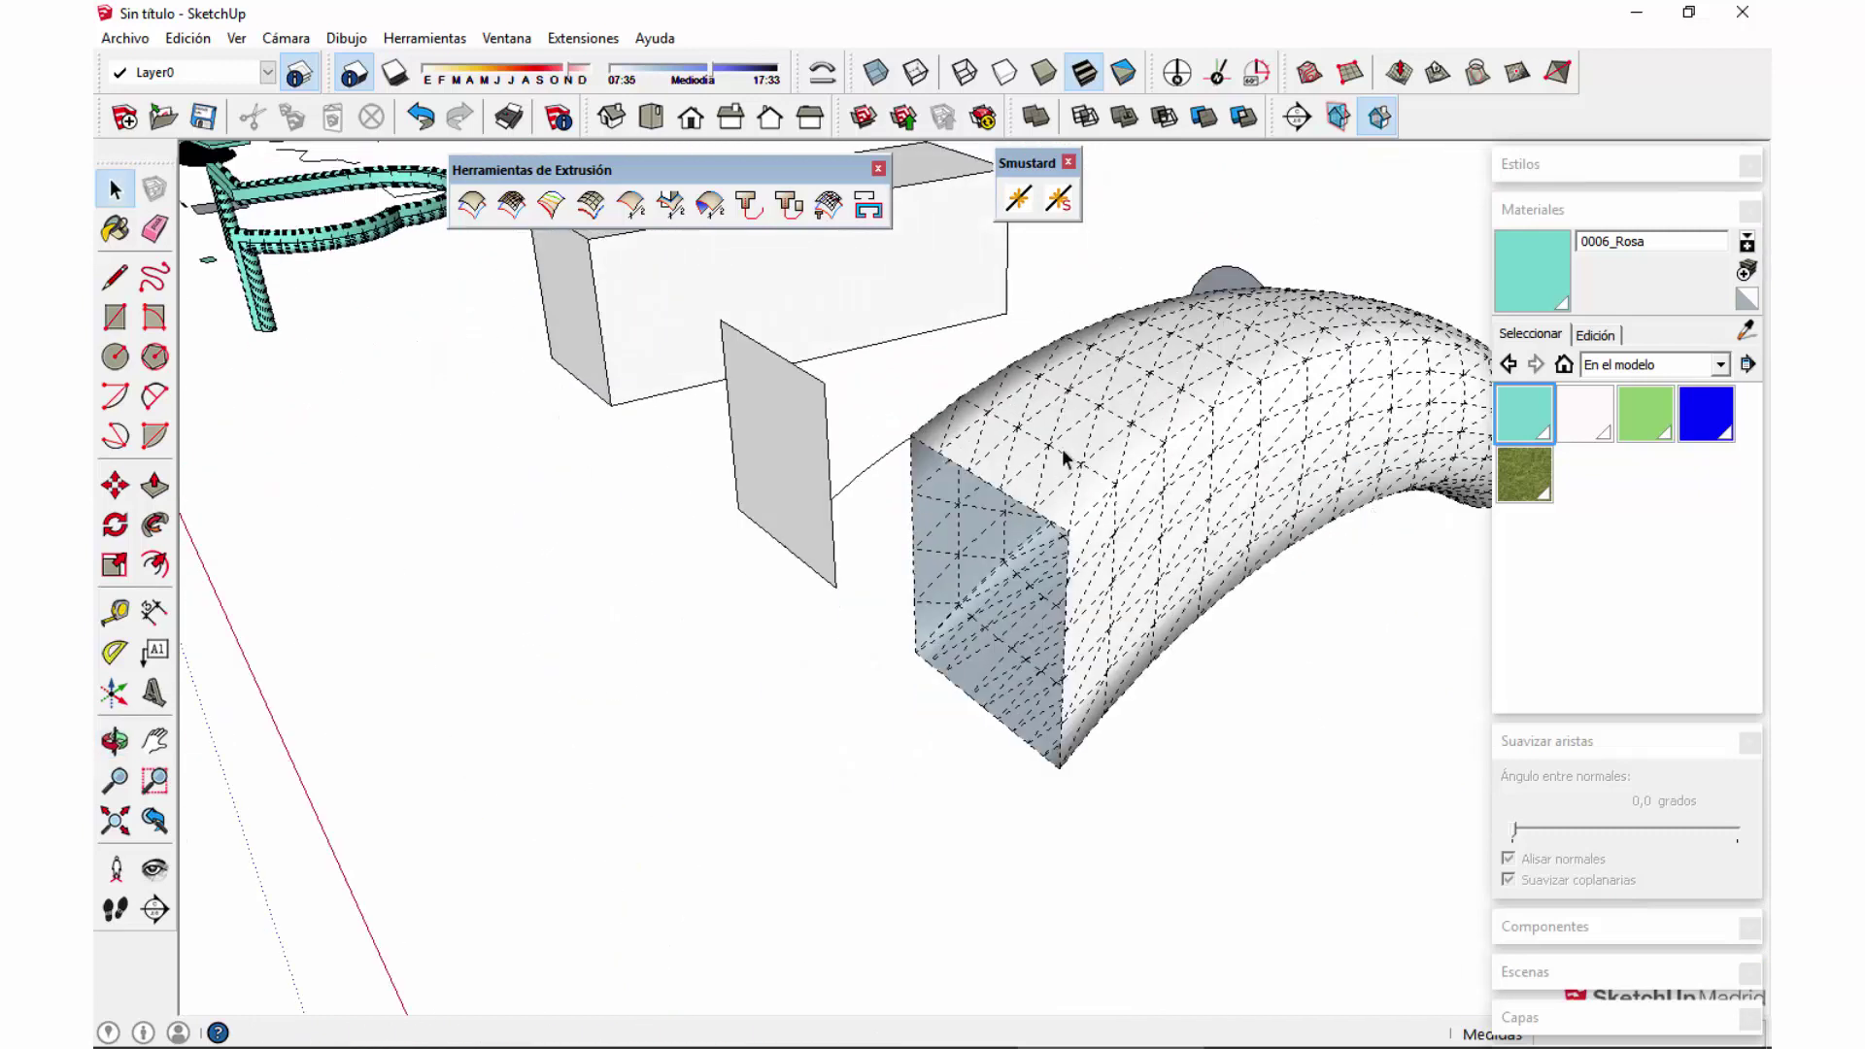
# Step: Turn off hidden geometry and paint the lofted group with the turquoise 0006_Rosa material
pyautogui.click(236, 38)
pyautogui.click(292, 116)
pyautogui.moveTo(971, 544); pyautogui.dragTo(1343, 485, button='middle')
pyautogui.click(1550, 421)
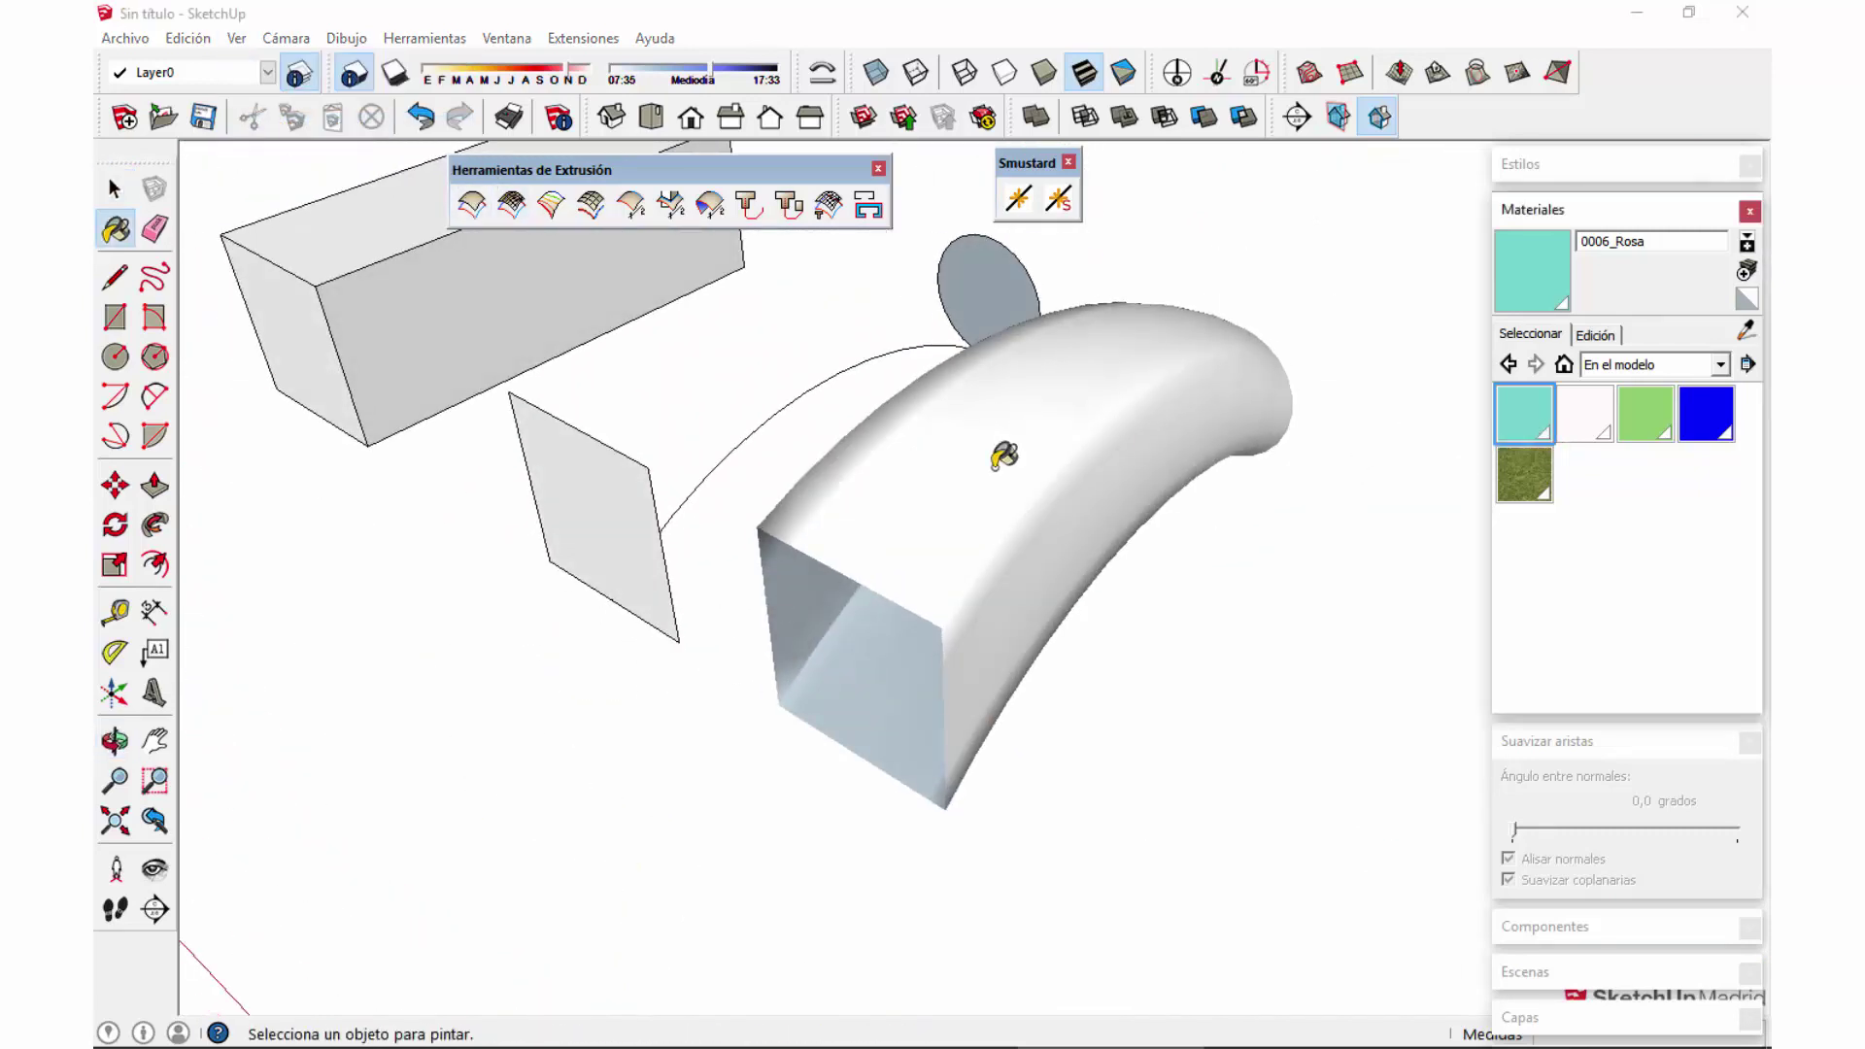
pyautogui.click(999, 450)
pyautogui.moveTo(968, 597)
pyautogui.mouseDown(button='middle')
pyautogui.moveTo(908, 550)
pyautogui.moveTo(859, 596)
pyautogui.moveTo(889, 609)
pyautogui.moveTo(977, 531)
pyautogui.mouseUp(button='middle')
# Step: Set the lofted group's edge-softening angle to 0,0 degrees to expose its mesh edges
pyautogui.click(860, 597)
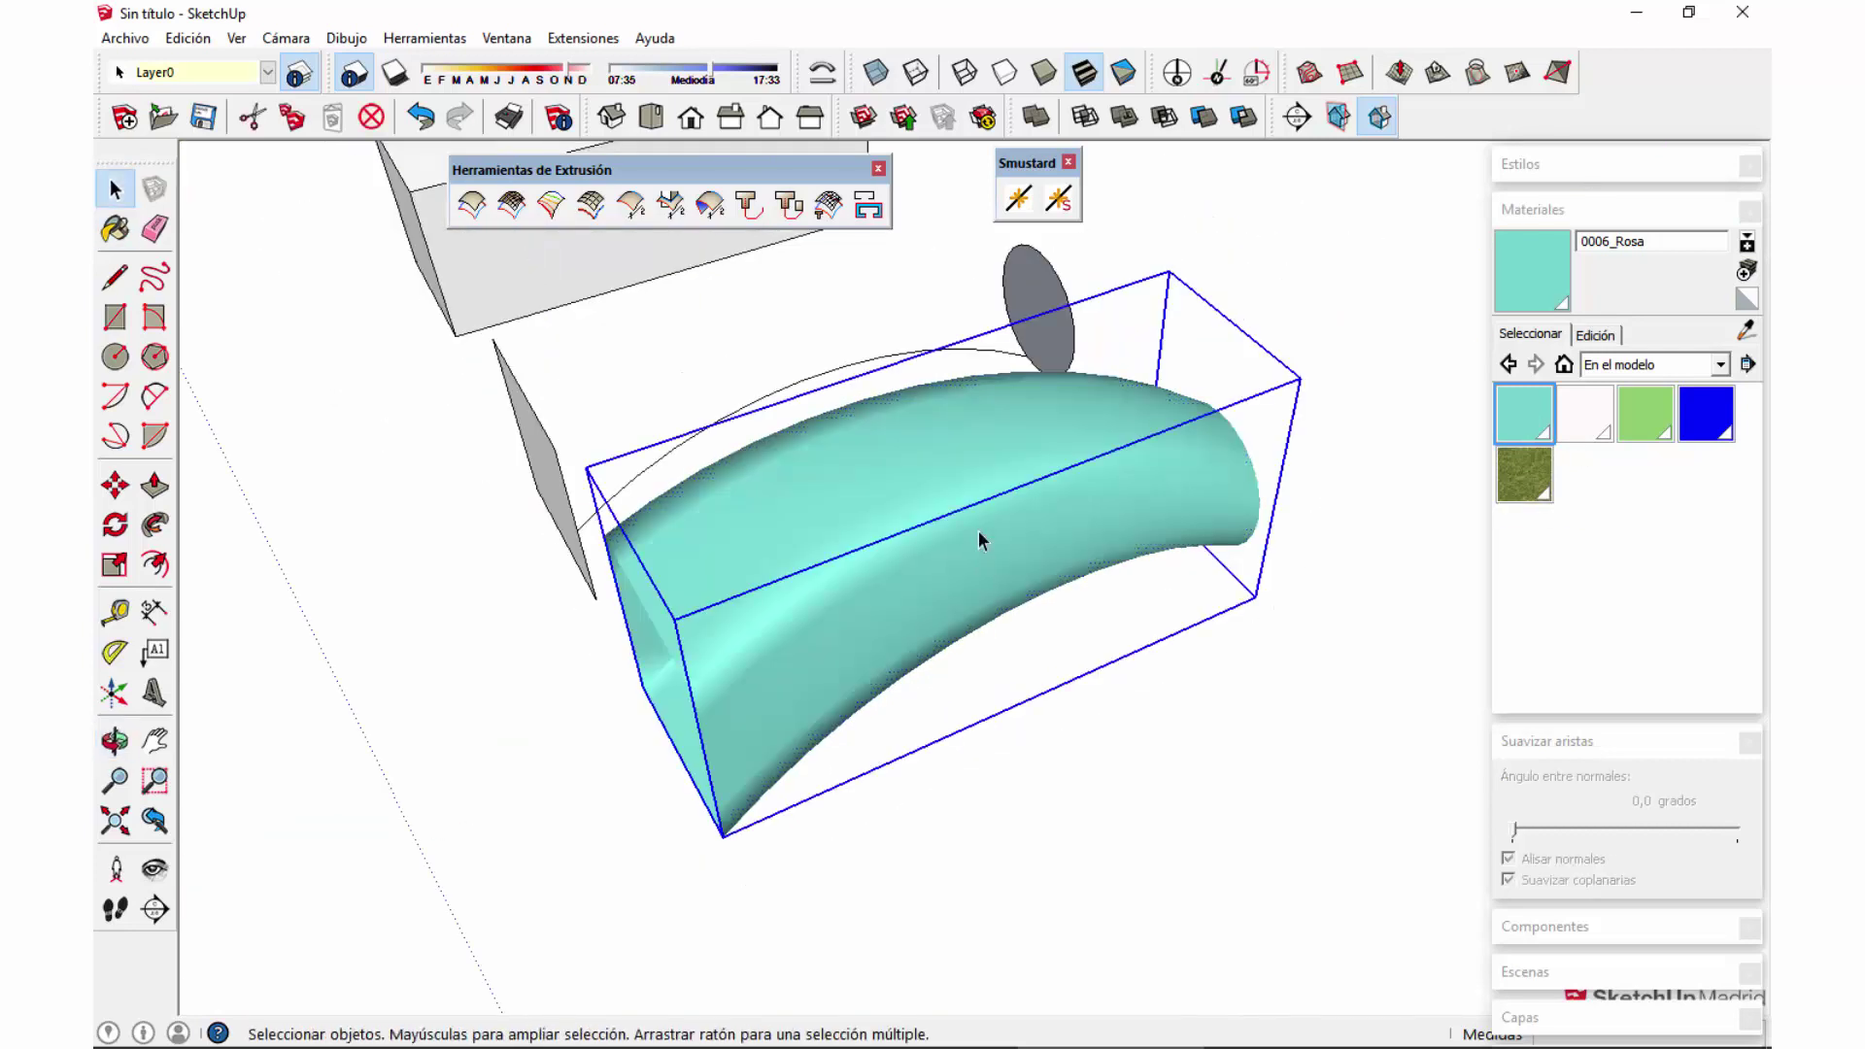
pyautogui.scroll(-3, 977, 530)
pyautogui.click(1596, 335)
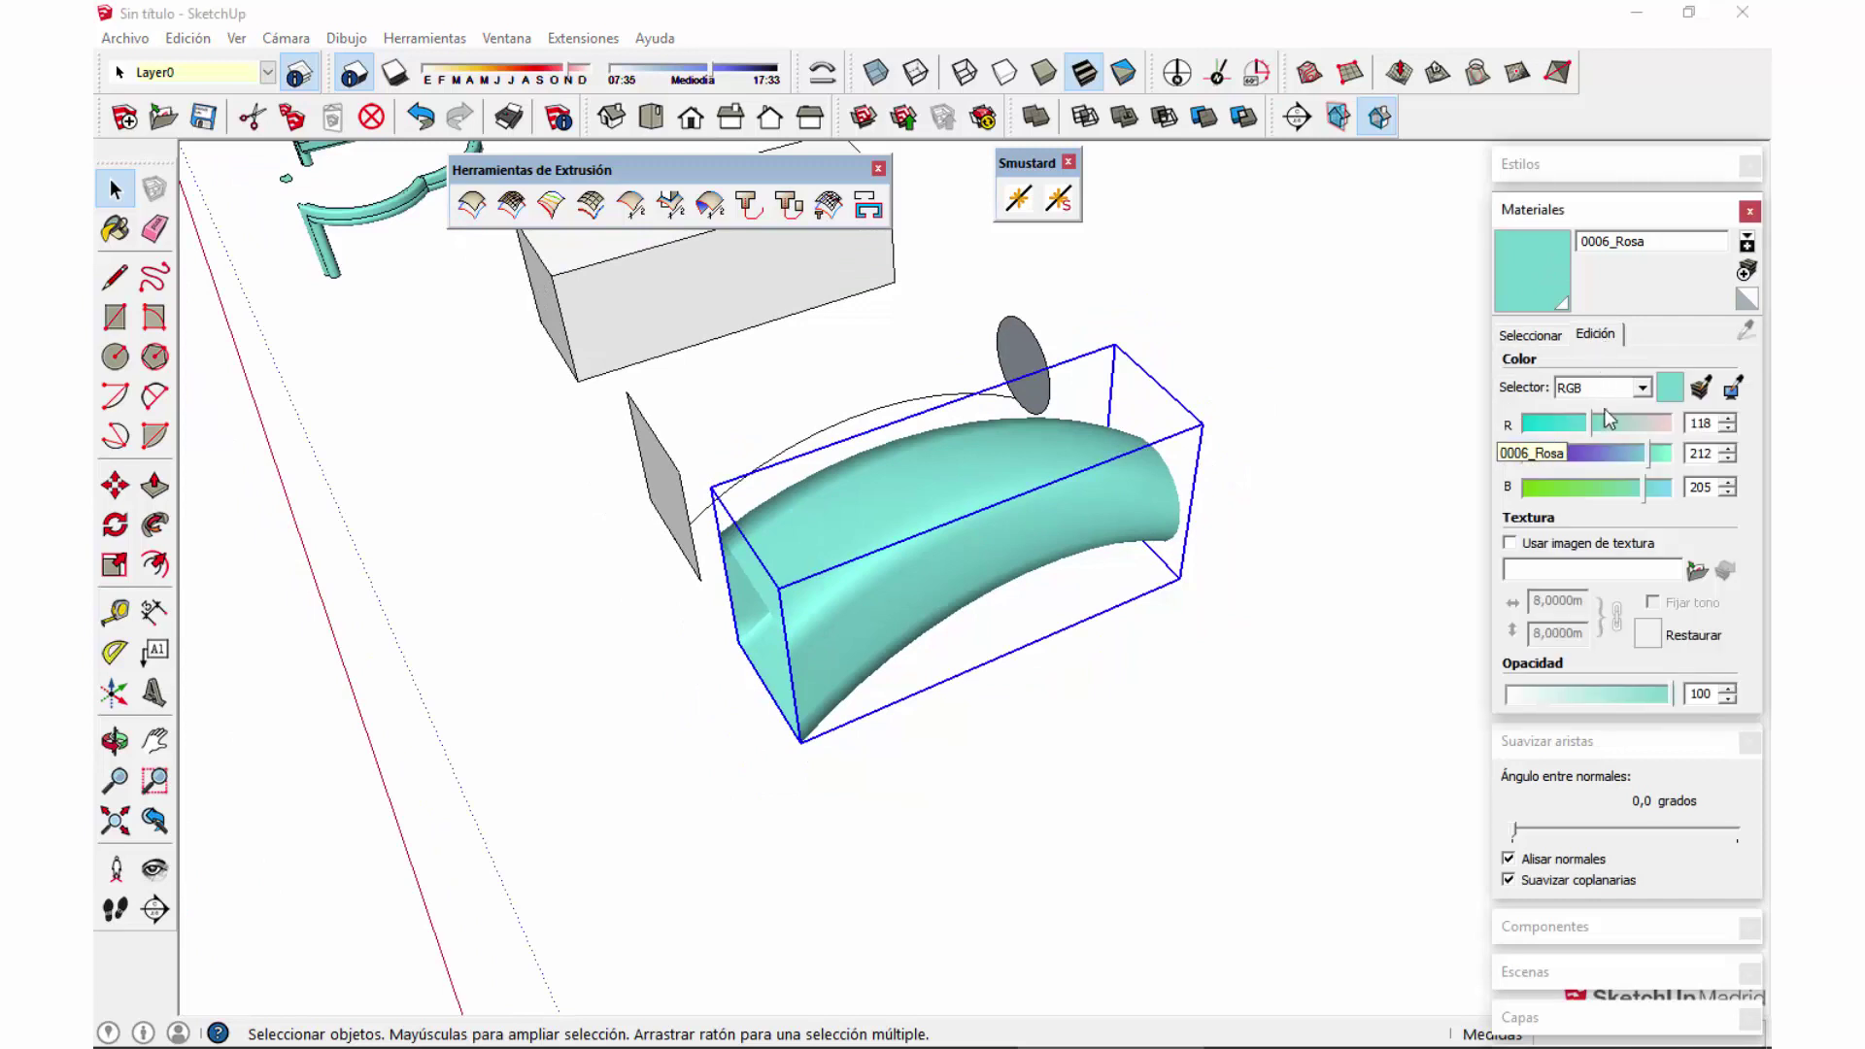
pyautogui.click(1540, 336)
pyautogui.click(1583, 215)
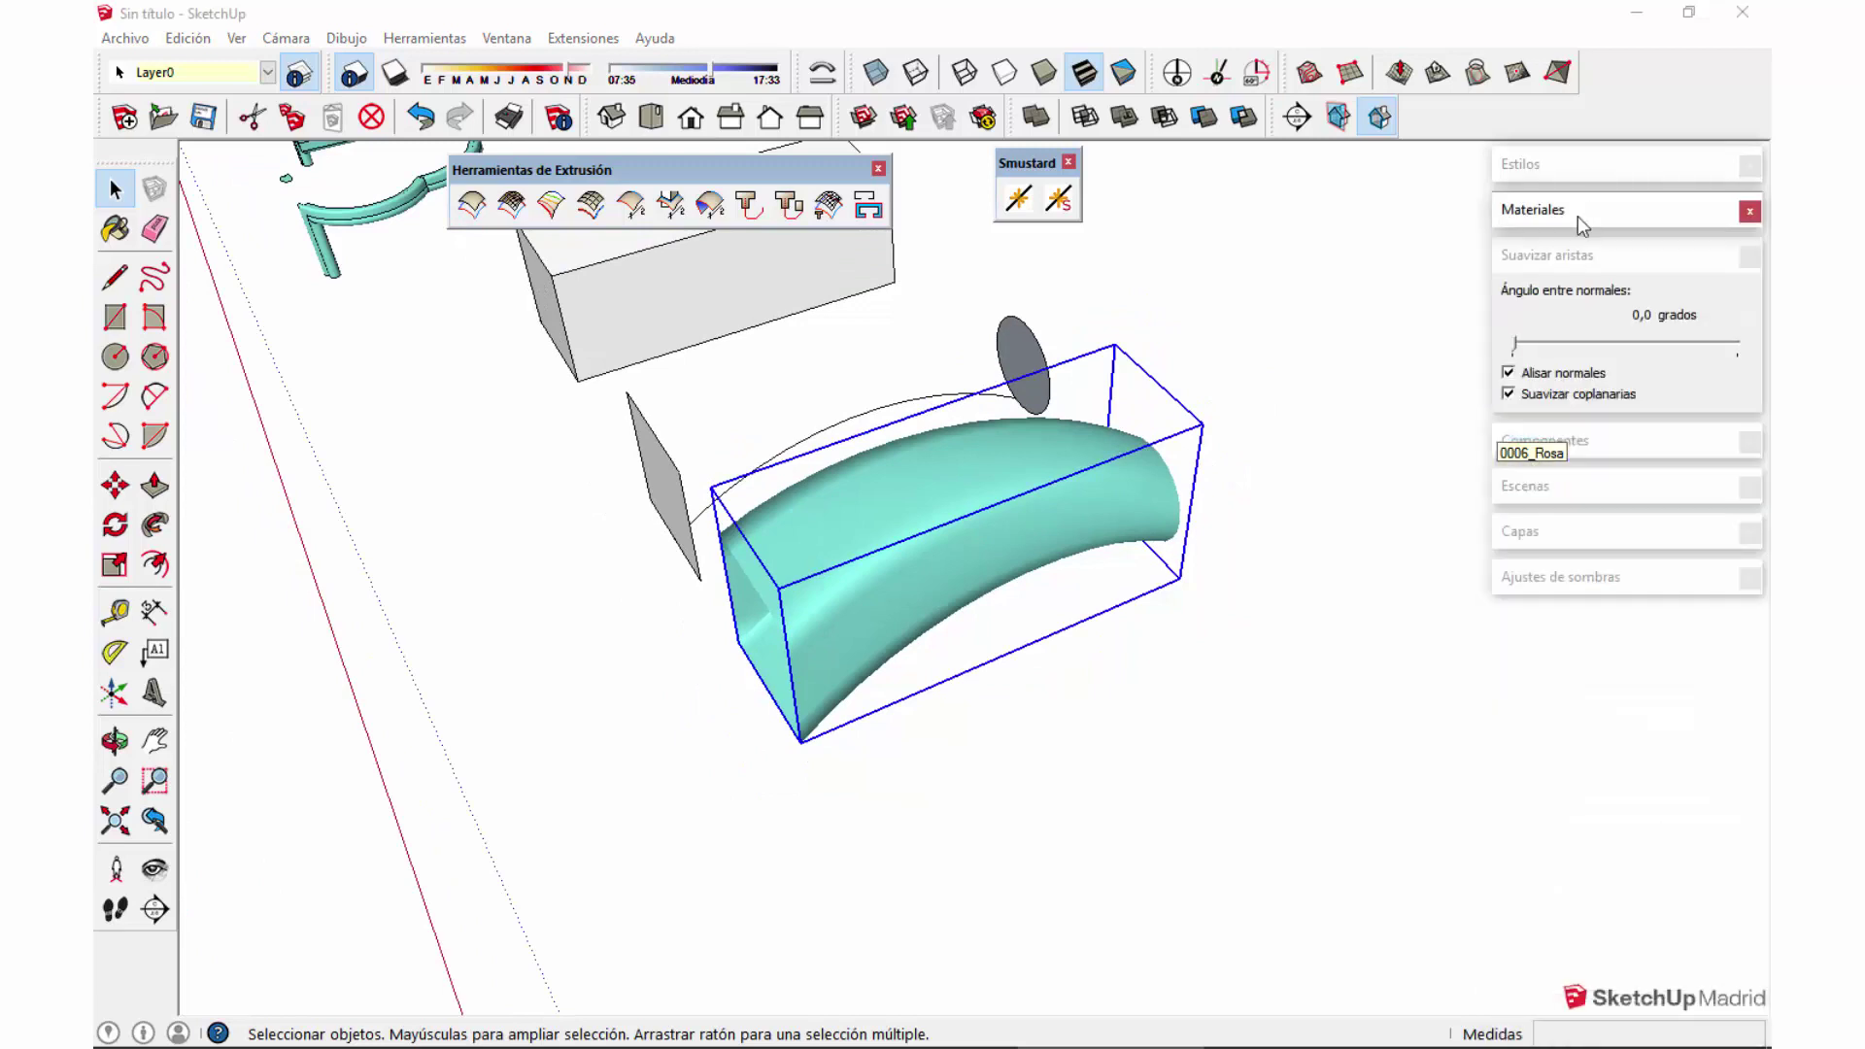
pyautogui.moveTo(1515, 344)
pyautogui.mouseDown()
pyautogui.moveTo(1566, 344)
pyautogui.moveTo(1499, 361)
pyautogui.moveTo(1511, 345)
pyautogui.mouseUp()
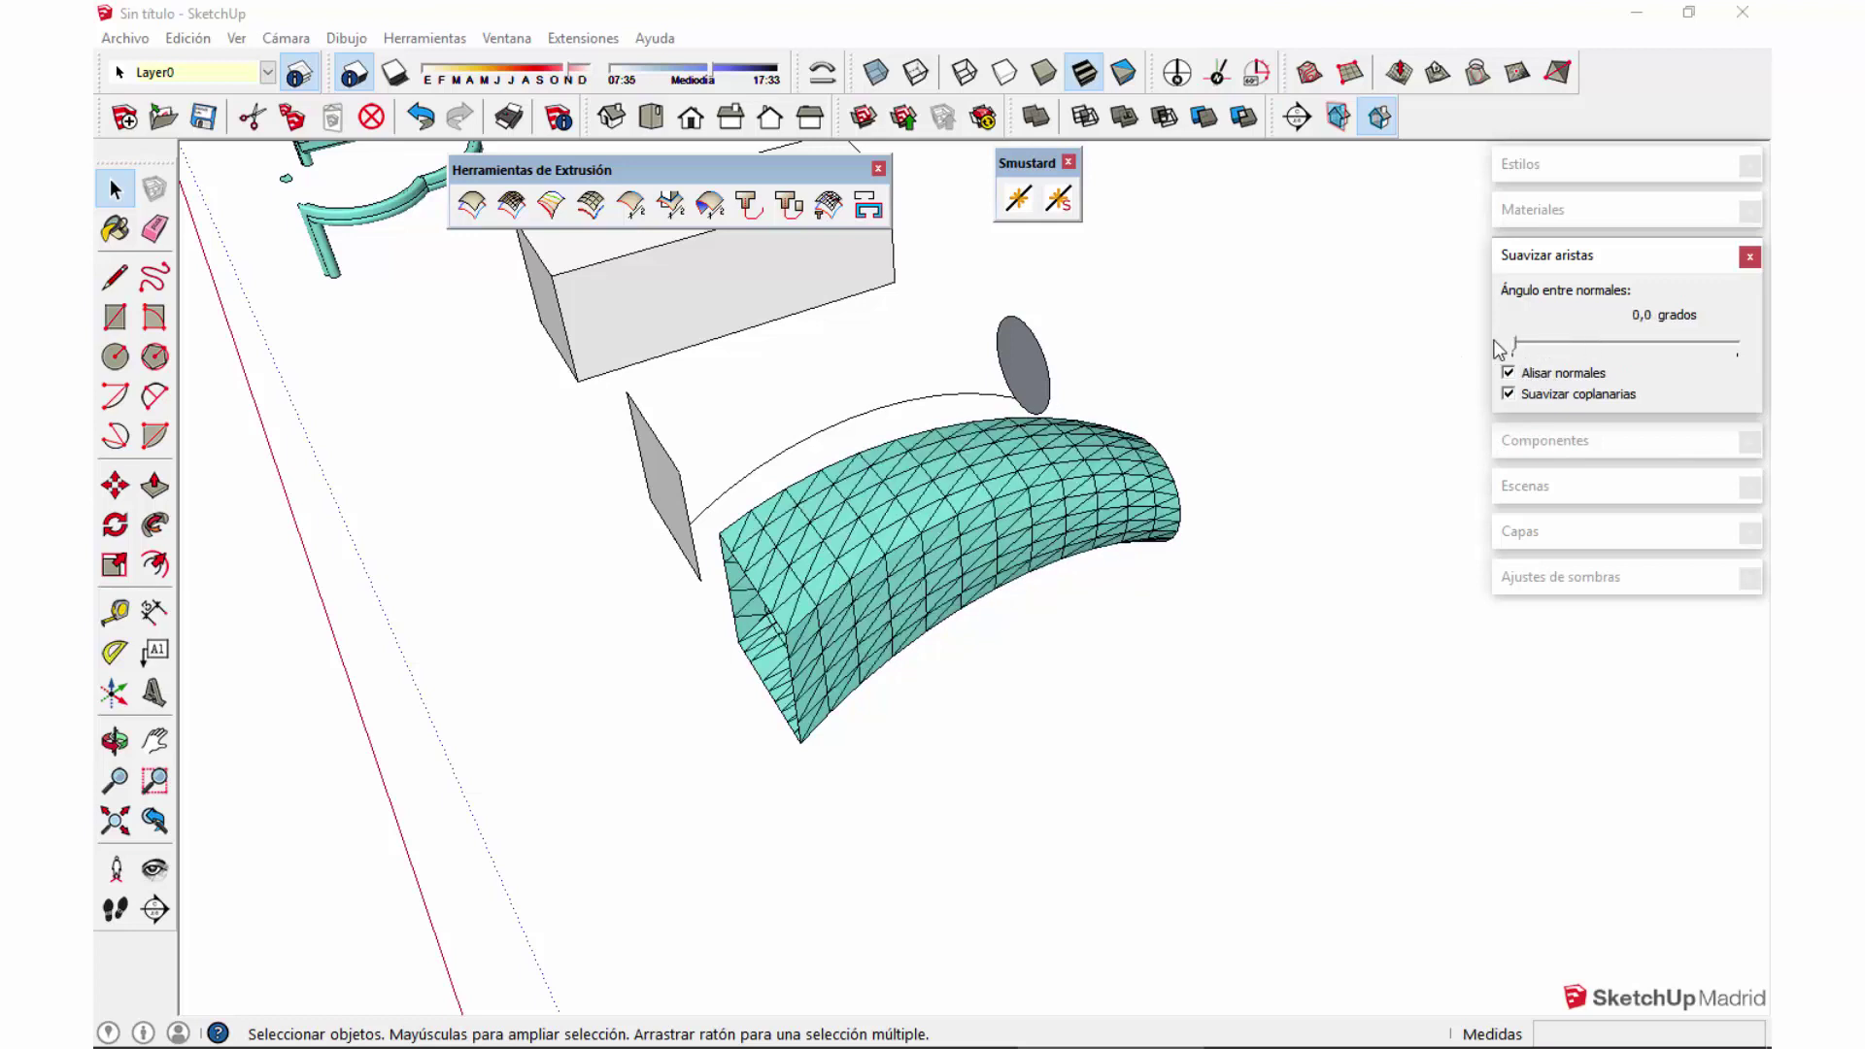
pyautogui.click(1298, 442)
pyautogui.moveTo(936, 631); pyautogui.dragTo(1248, 578, button='middle')
# Step: Soften the lofted group's mesh edges with an angle between normals of 109,1 degrees
pyautogui.click(1124, 486)
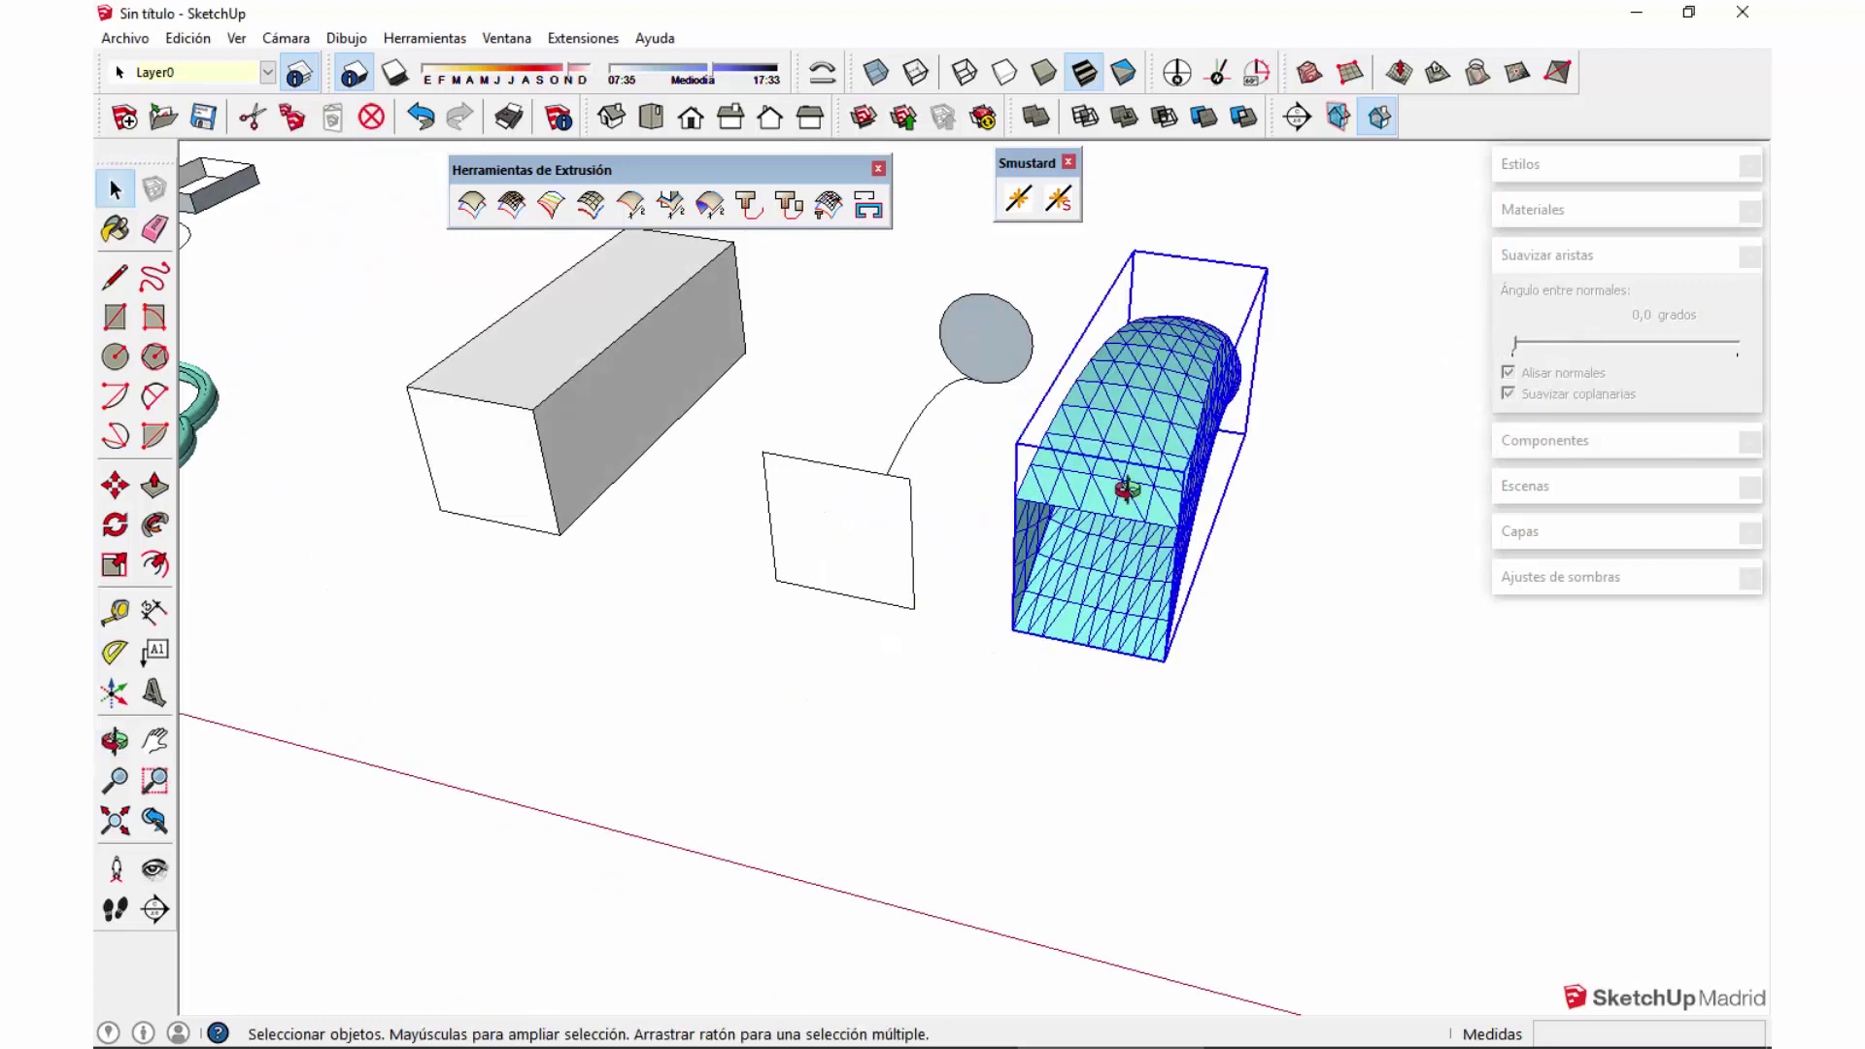
pyautogui.moveTo(1124, 486); pyautogui.dragTo(1663, 330, button='middle')
pyautogui.moveTo(1570, 348); pyautogui.dragTo(1650, 341)
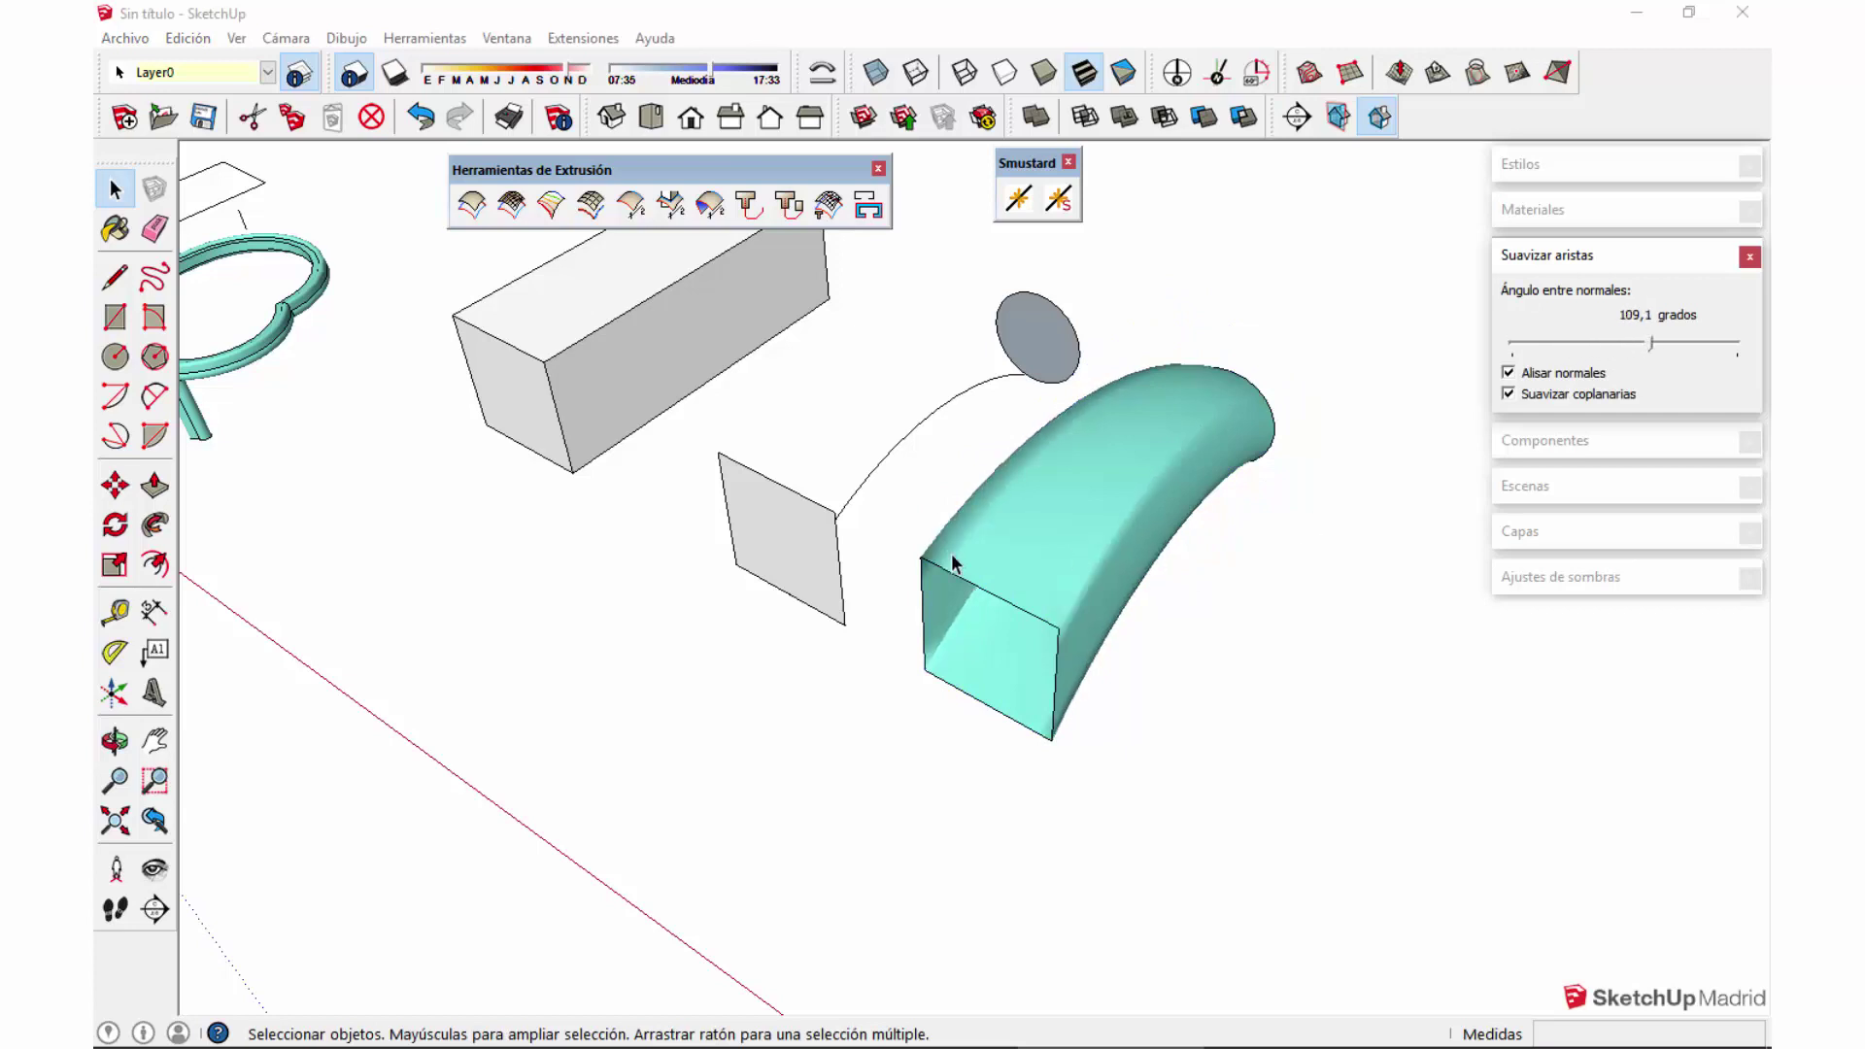
pyautogui.moveTo(1097, 669); pyautogui.dragTo(404, 515, button='middle')
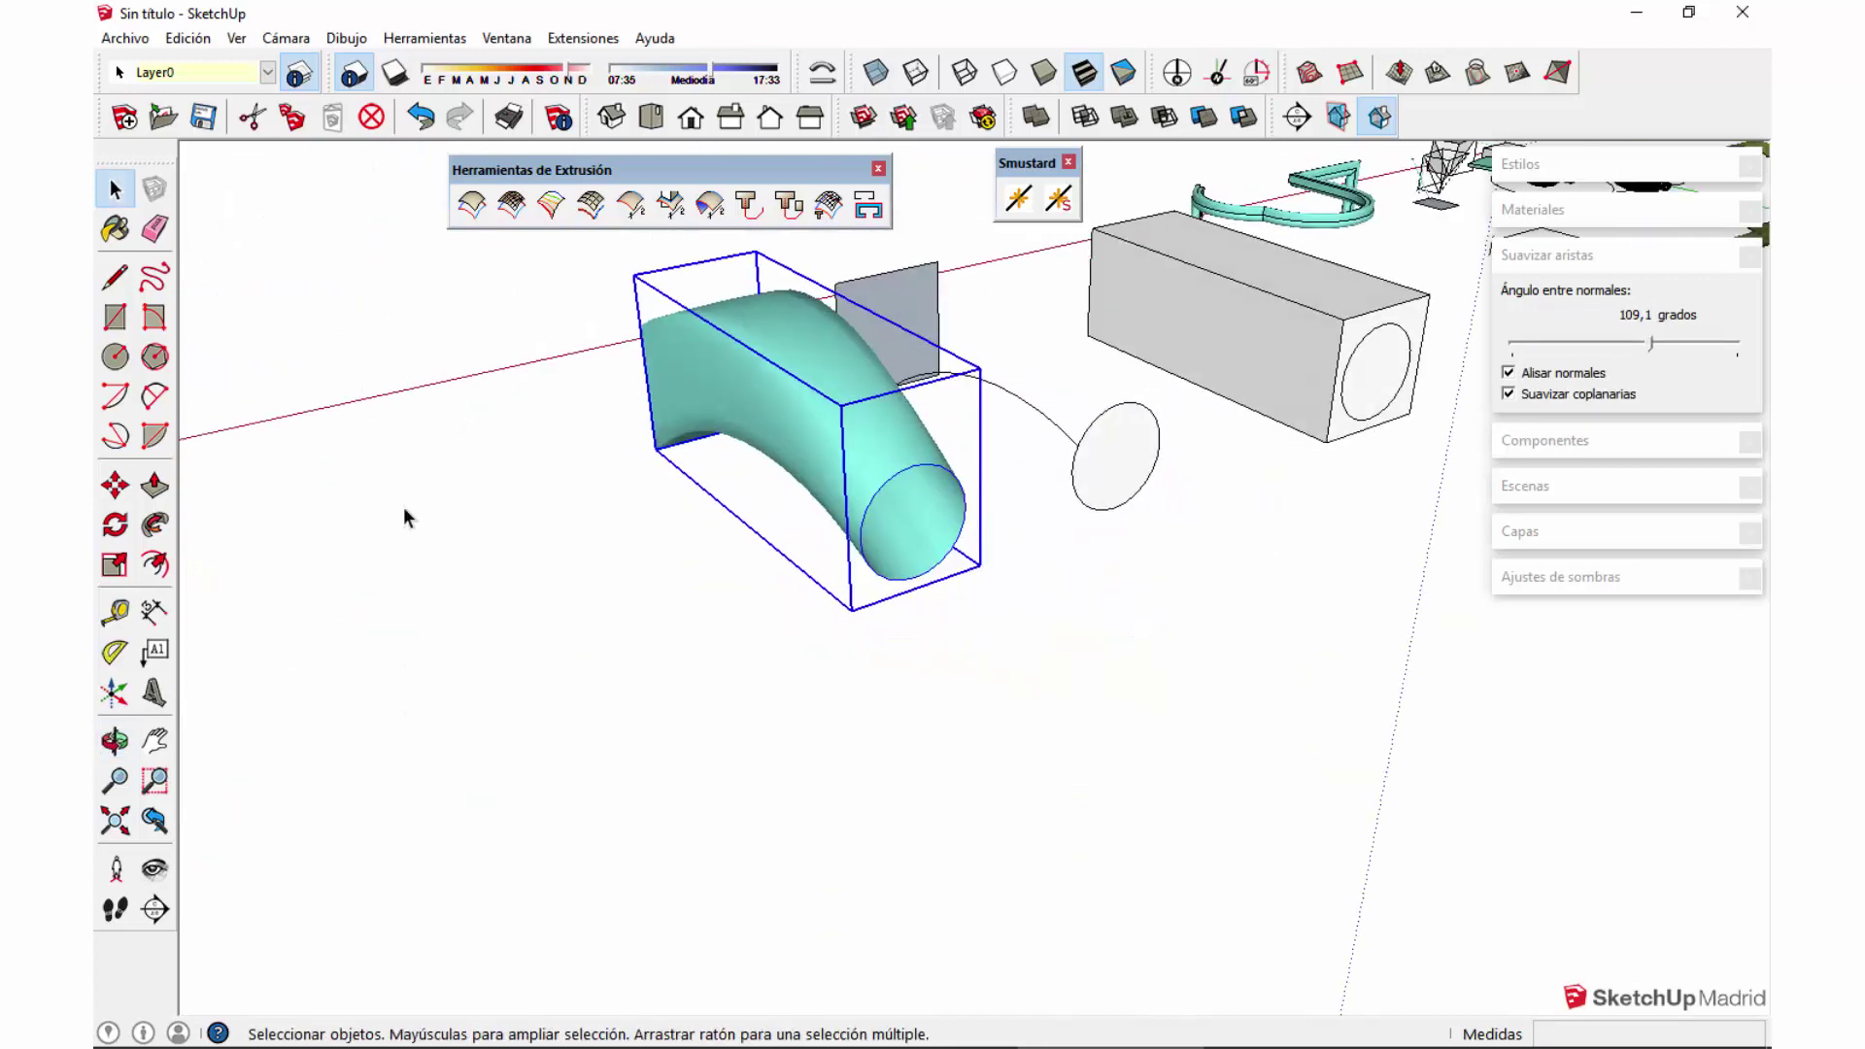
# Step: Examine the smoothed loft from its circular and rectangular ends
pyautogui.click(405, 516)
pyautogui.scroll(5, 975, 463)
pyautogui.scroll(-3, 975, 463)
pyautogui.click(976, 496)
pyautogui.moveTo(976, 495); pyautogui.dragTo(1169, 528, button='middle')
pyautogui.click(1039, 727)
pyautogui.scroll(-2, 1169, 528)
pyautogui.scroll(-2, 1027, 457)
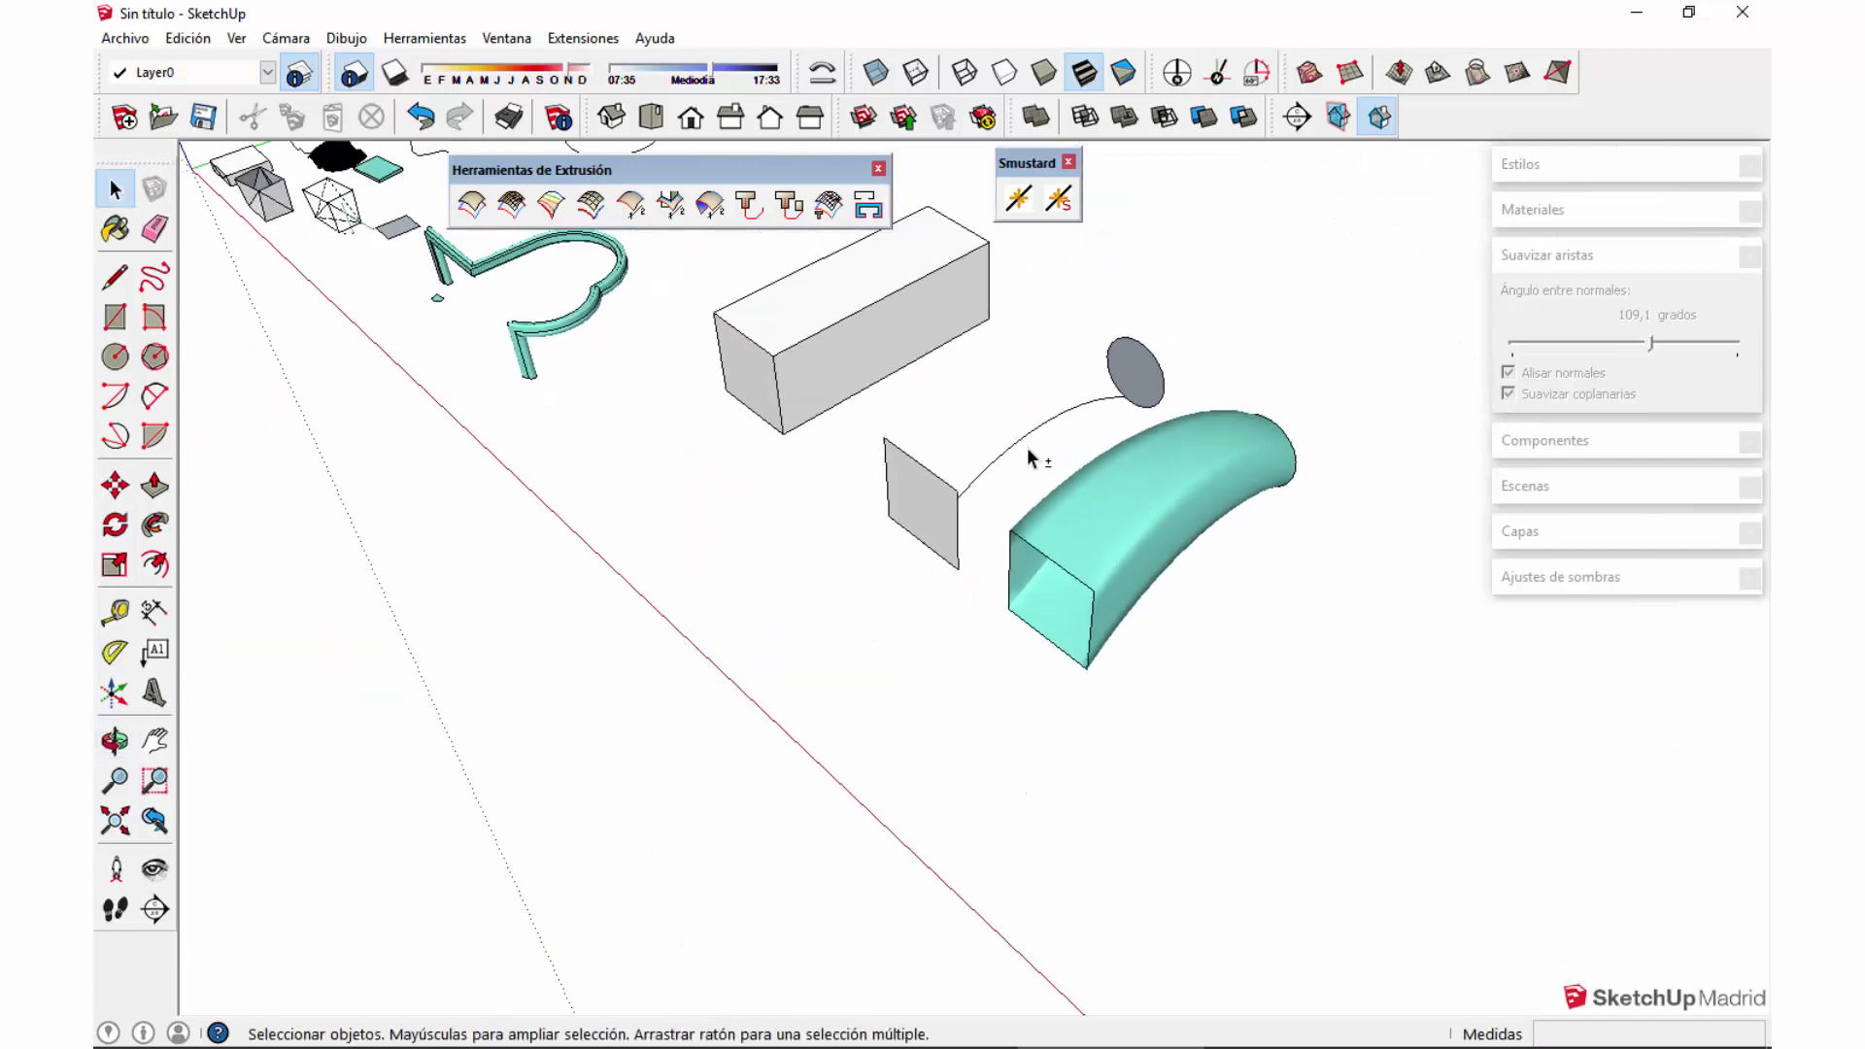
# Step: Move the closed outline of four curves away from the earlier meshes into open space beyond the long box
pyautogui.moveTo(1027, 447); pyautogui.dragTo(719, 263, button='middle')
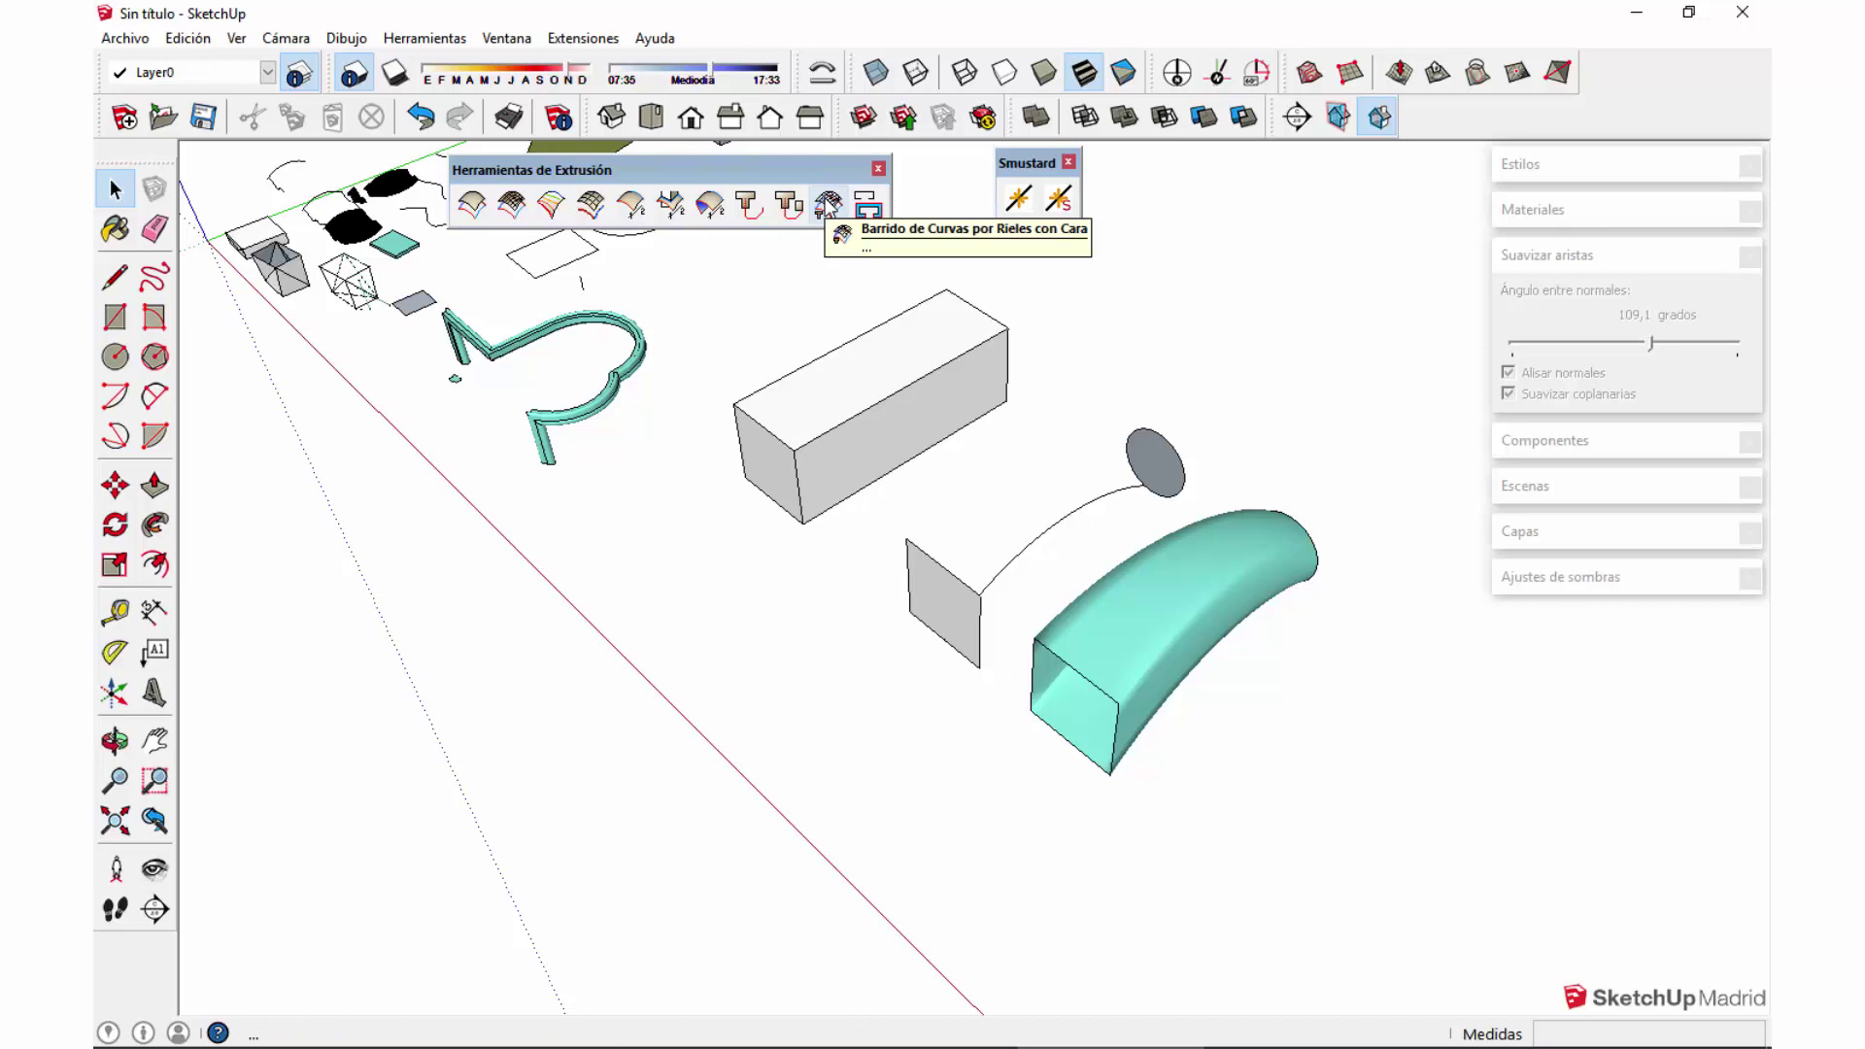
pyautogui.moveTo(827, 207); pyautogui.dragTo(666, 574, button='middle')
pyautogui.scroll(3, 663, 573)
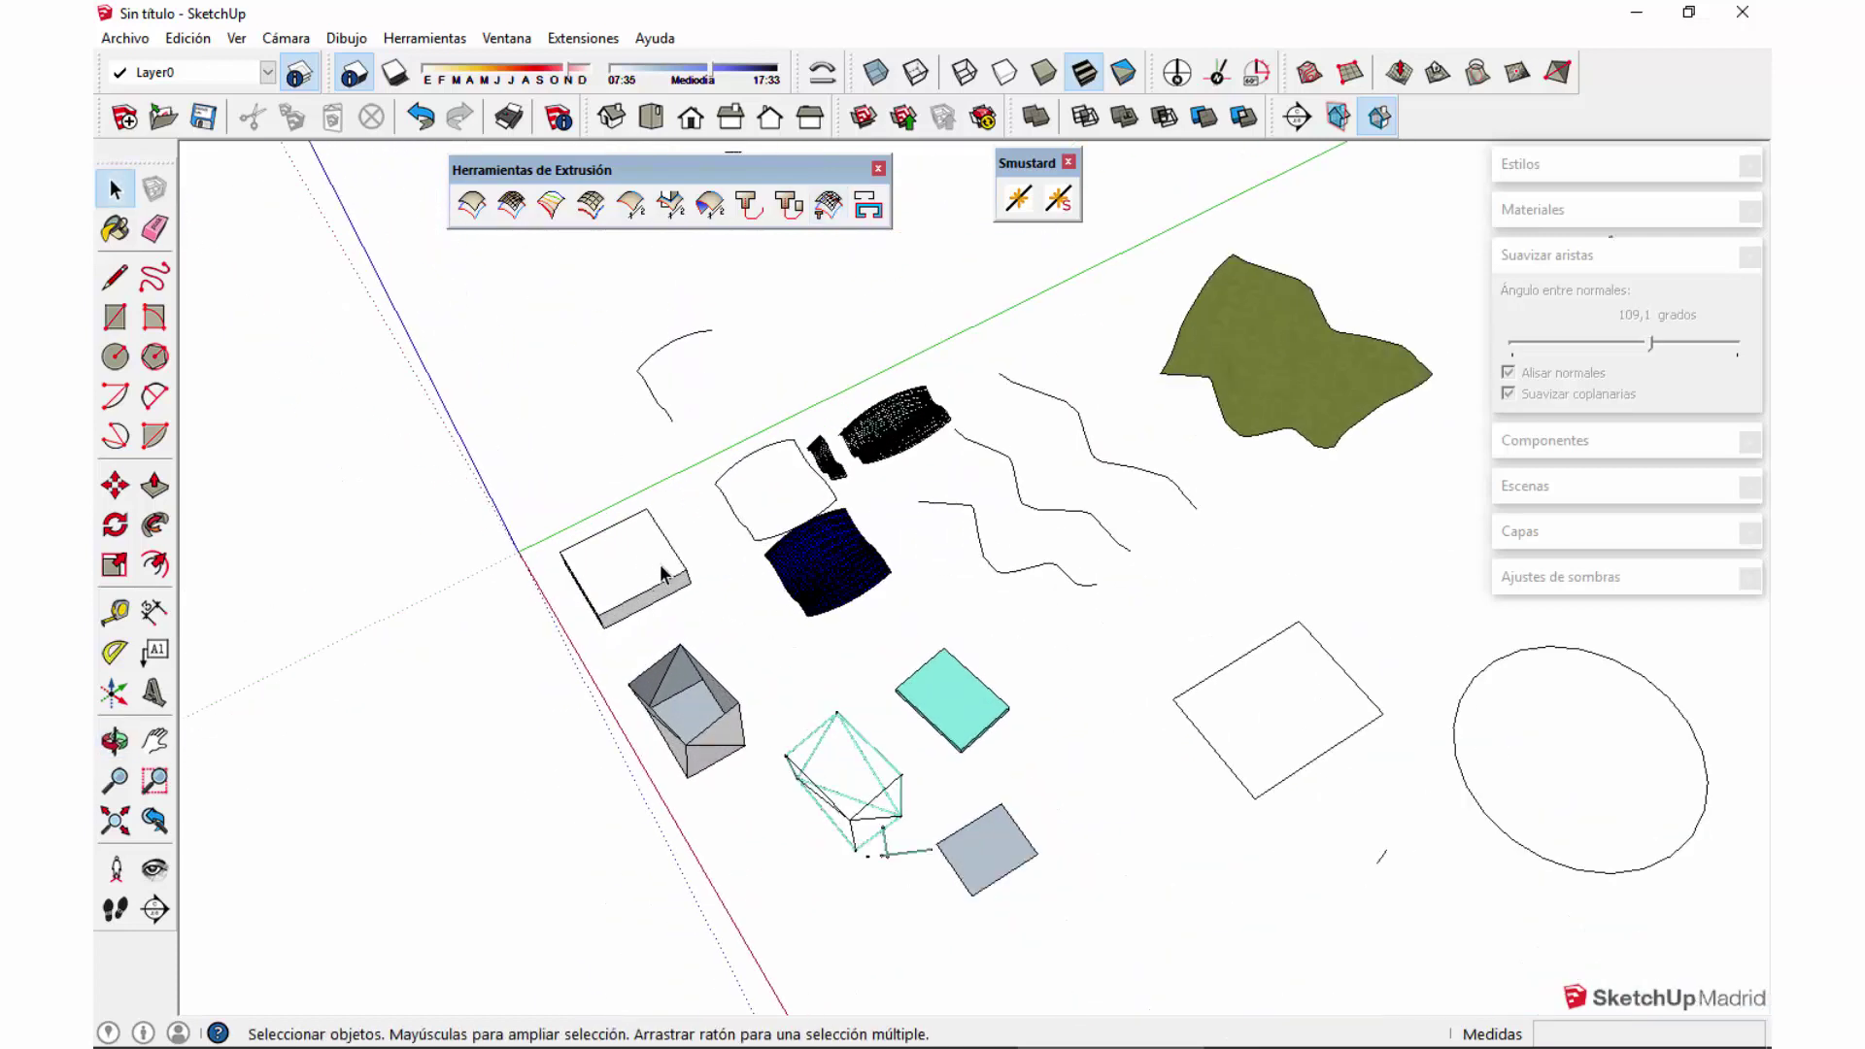
pyautogui.scroll(5, 782, 524)
pyautogui.tripleClick(782, 528)
pyautogui.scroll(-4, 767, 554)
pyautogui.press('m')
pyautogui.click(741, 579)
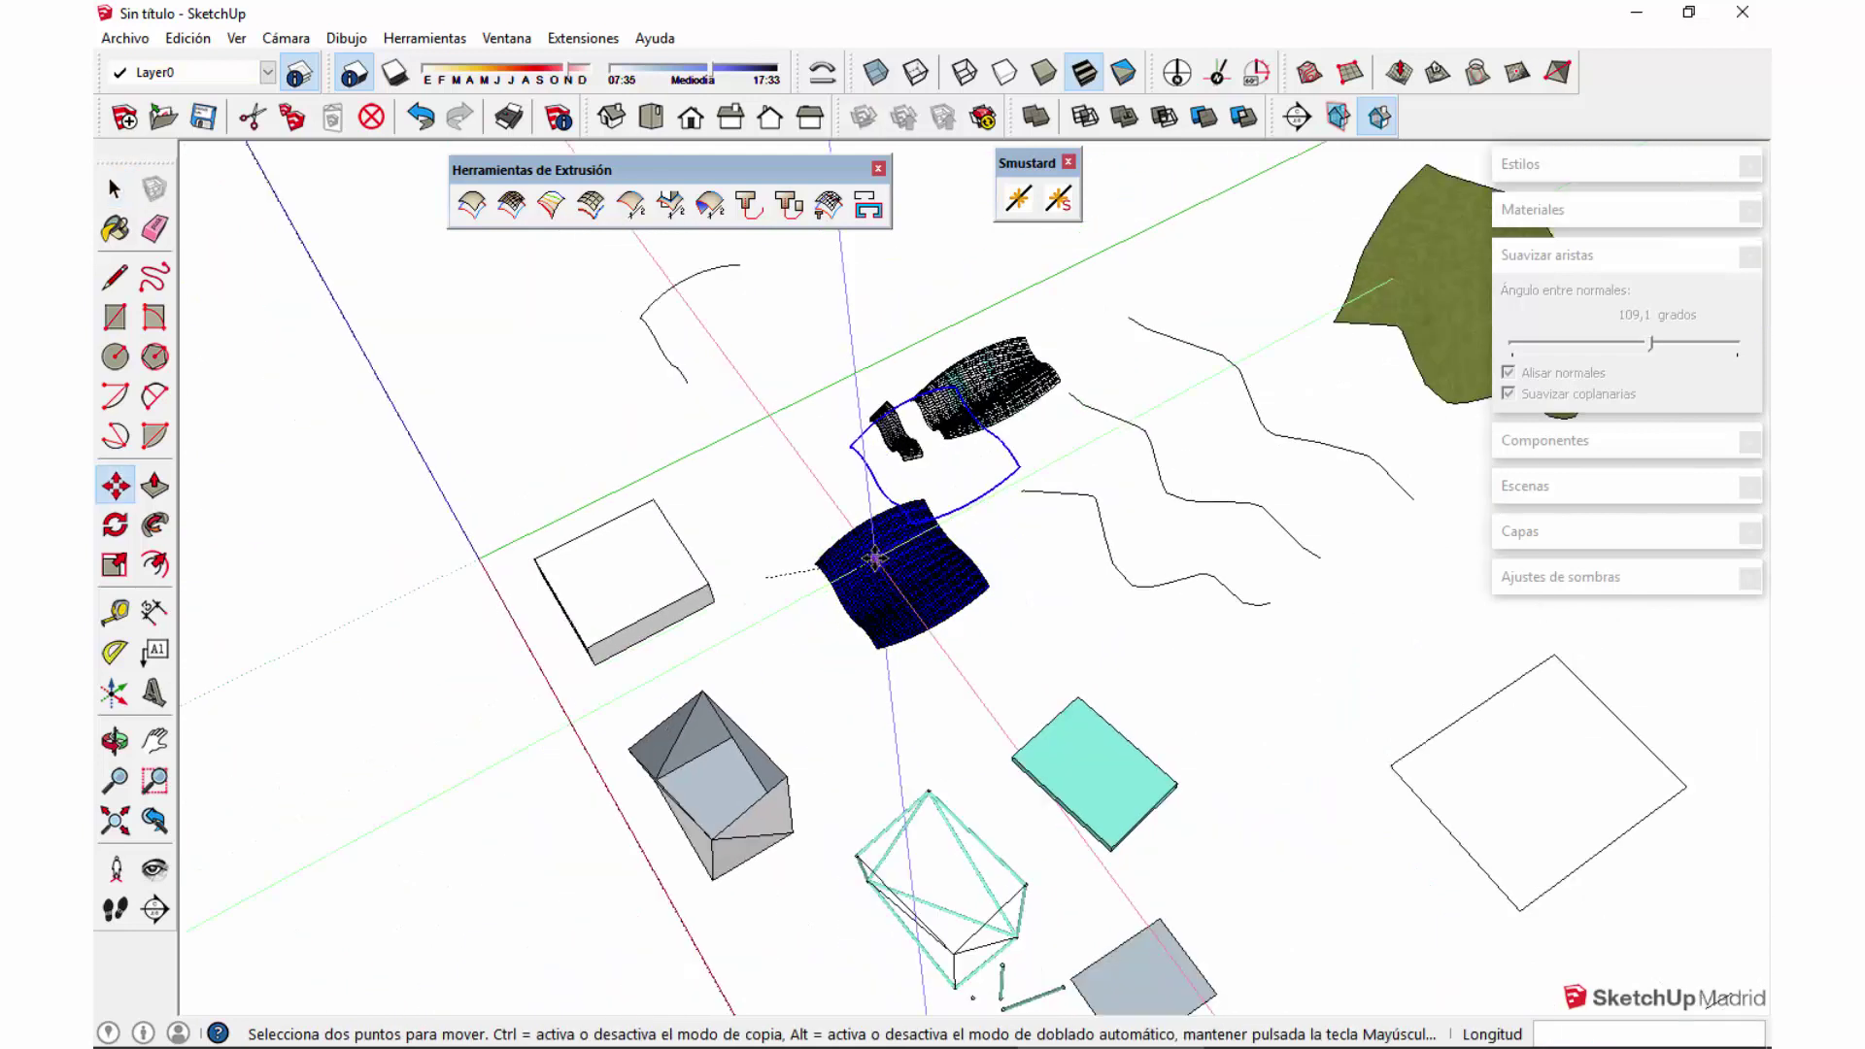
pyautogui.scroll(-6, 1353, 645)
pyautogui.moveTo(1353, 645); pyautogui.dragTo(854, 621, button='middle')
pyautogui.scroll(5, 1082, 654)
pyautogui.click(1082, 654)
pyautogui.press('space')
pyautogui.click(1149, 608)
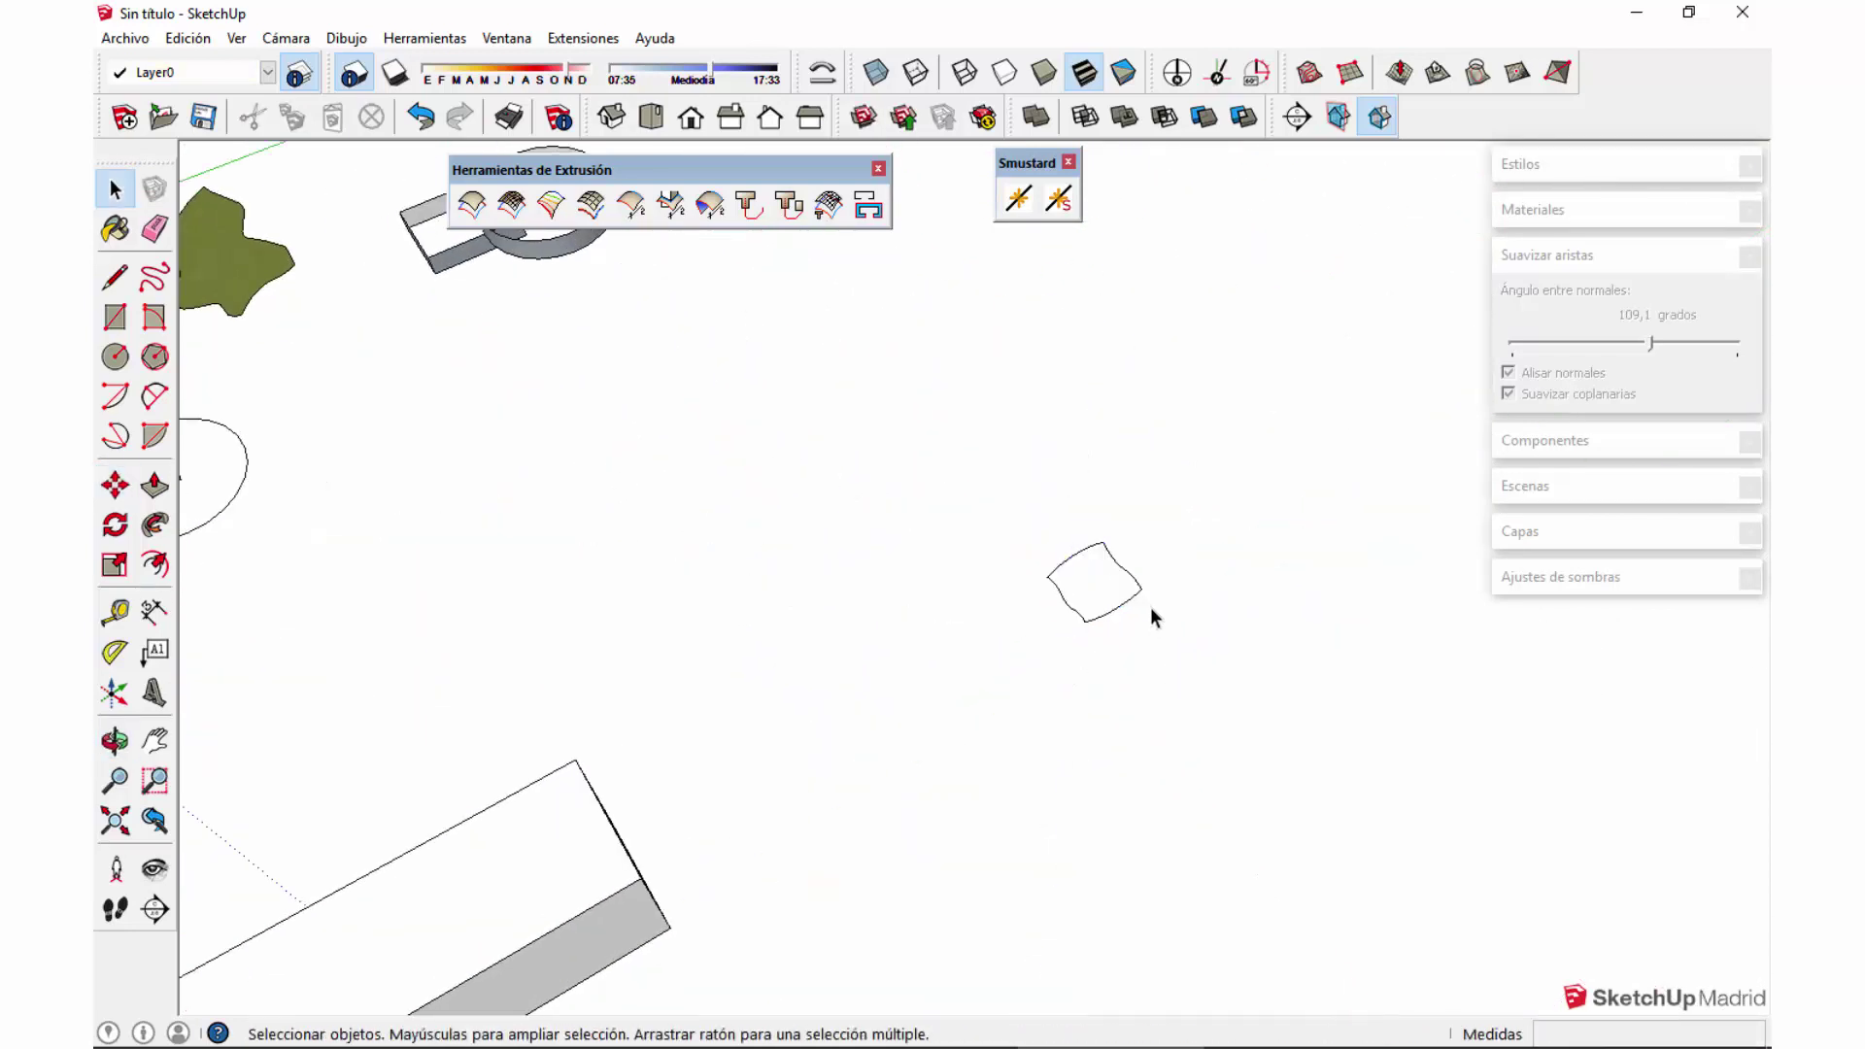
# Step: Draw a small rectangular face beside the wavy near edge of the four-curve outline
pyautogui.scroll(6, 1132, 602)
pyautogui.press('o')
pyautogui.moveTo(825, 587); pyautogui.dragTo(974, 491)
pyautogui.press('space')
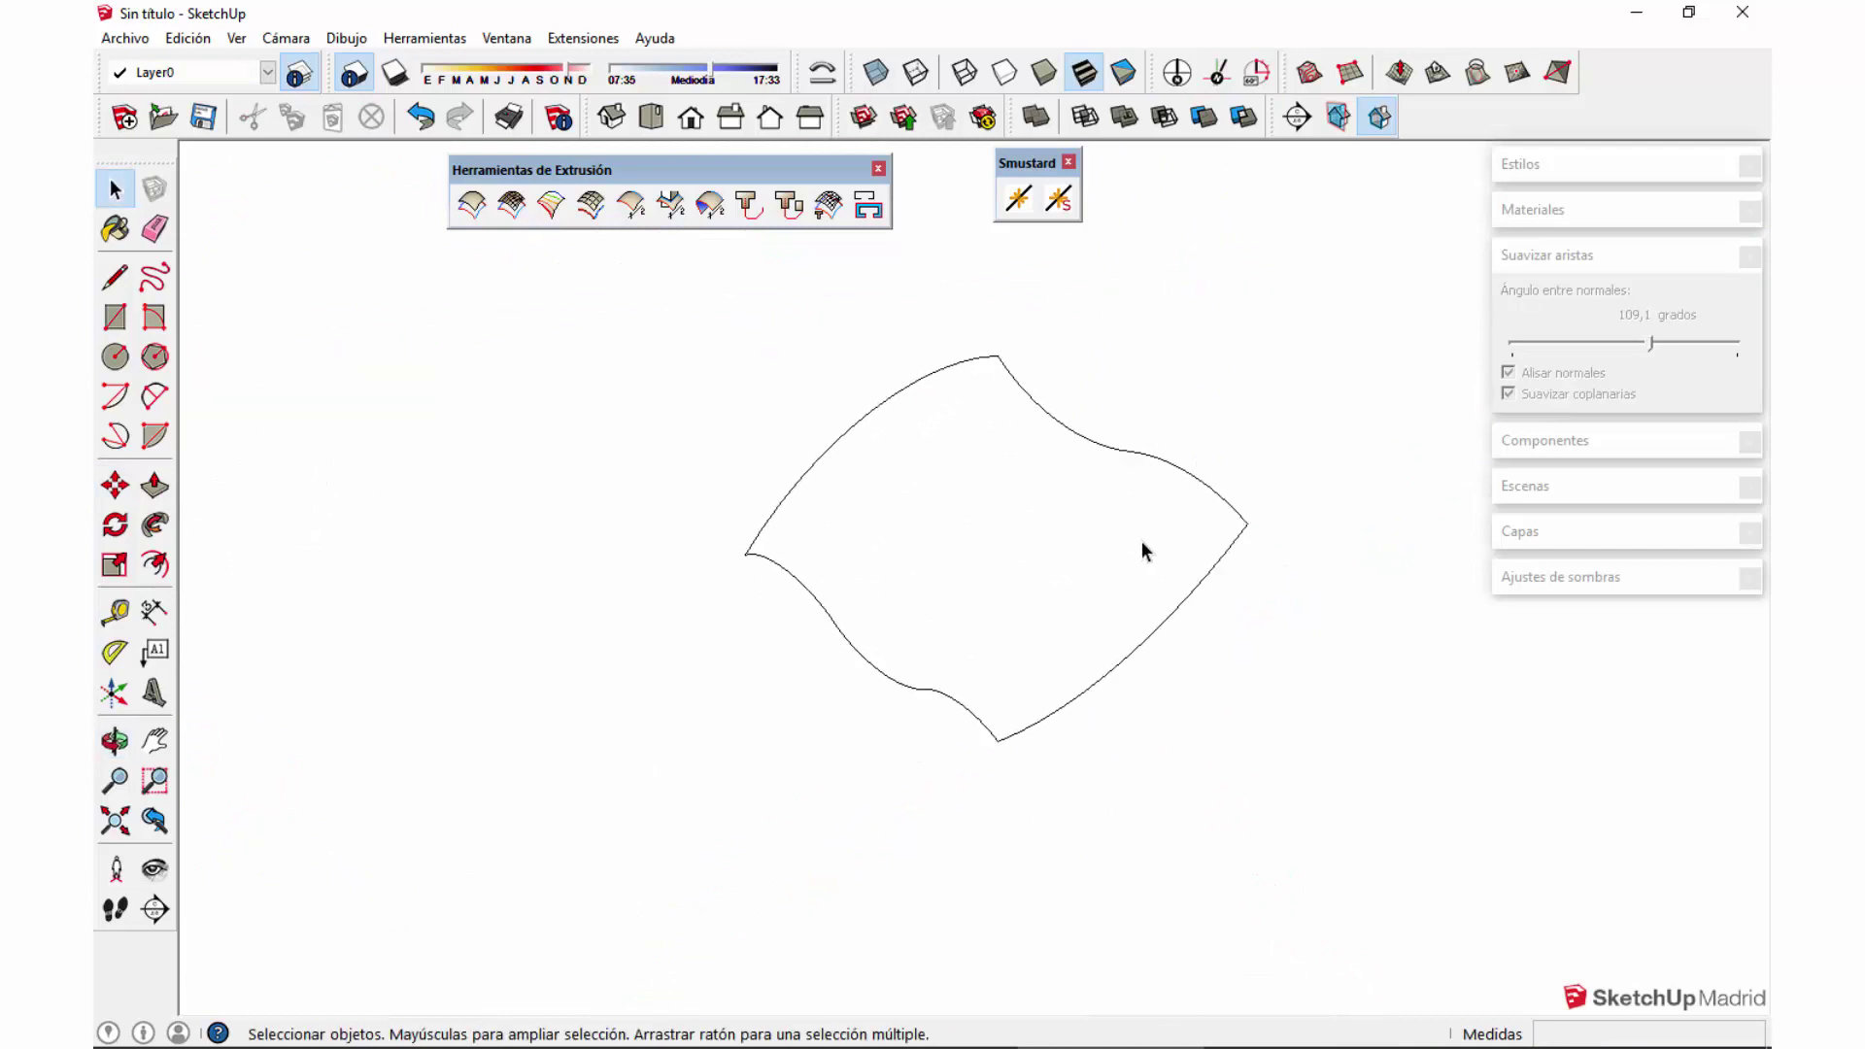
pyautogui.moveTo(947, 307); pyautogui.dragTo(859, 284, button='middle')
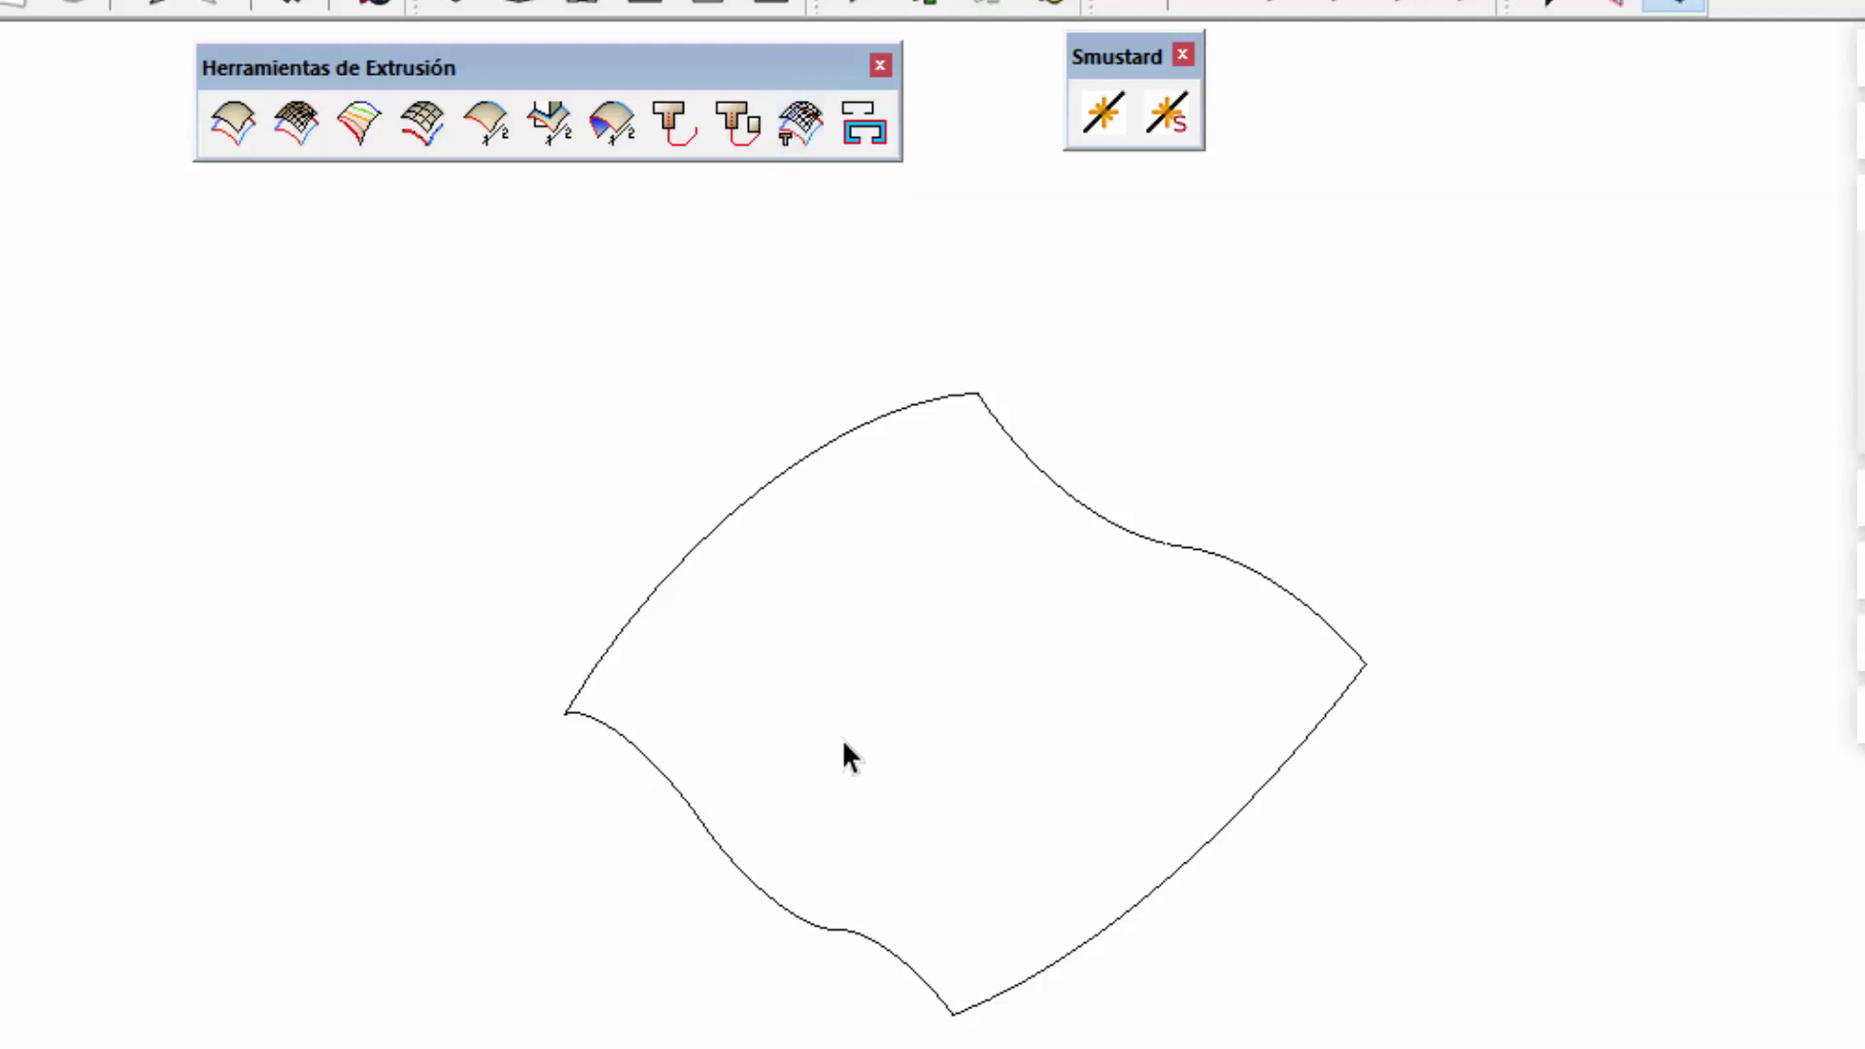
pyautogui.press('l')
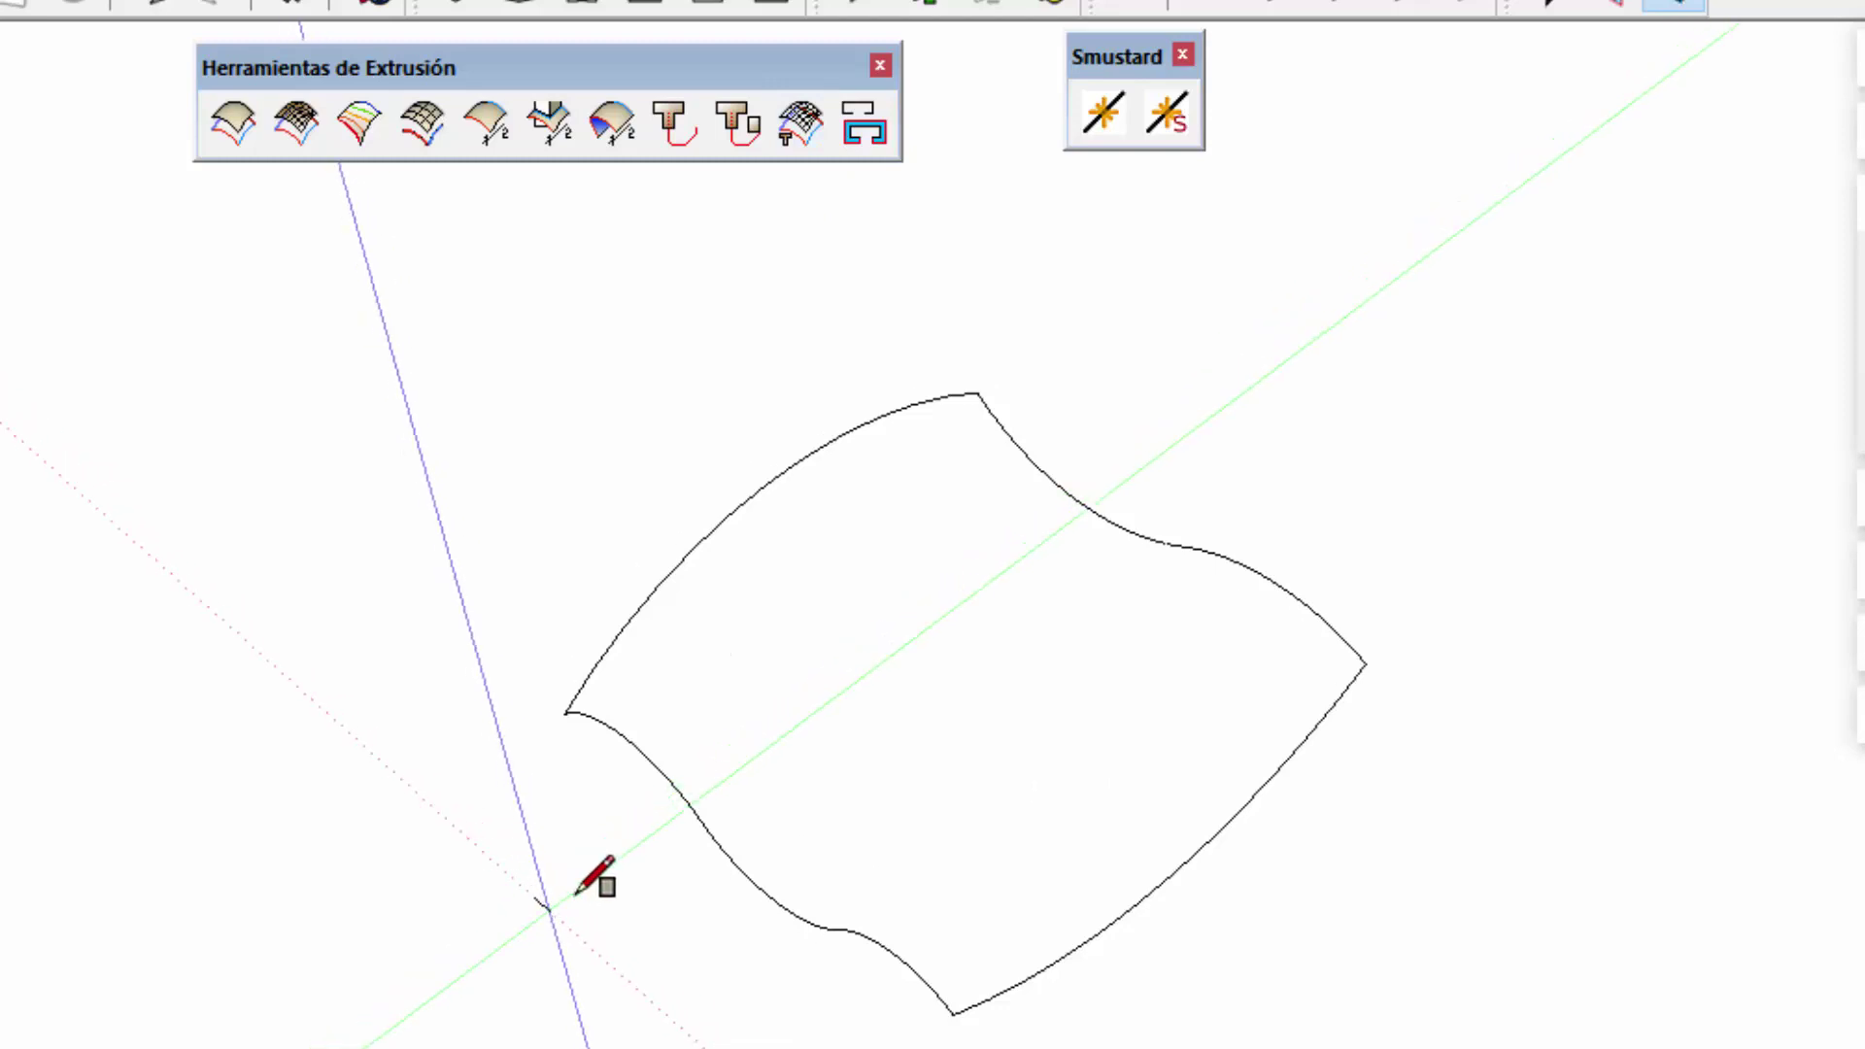
pyautogui.click(606, 919)
pyautogui.scroll(5, 583, 923)
pyautogui.moveTo(583, 923)
pyautogui.mouseDown(button='middle')
pyautogui.moveTo(949, 382)
pyautogui.moveTo(614, 880)
pyautogui.moveTo(612, 916)
pyautogui.mouseUp(button='middle')
# Step: Scale the small rectangular face across its width into a narrow strip
pyautogui.click(612, 915)
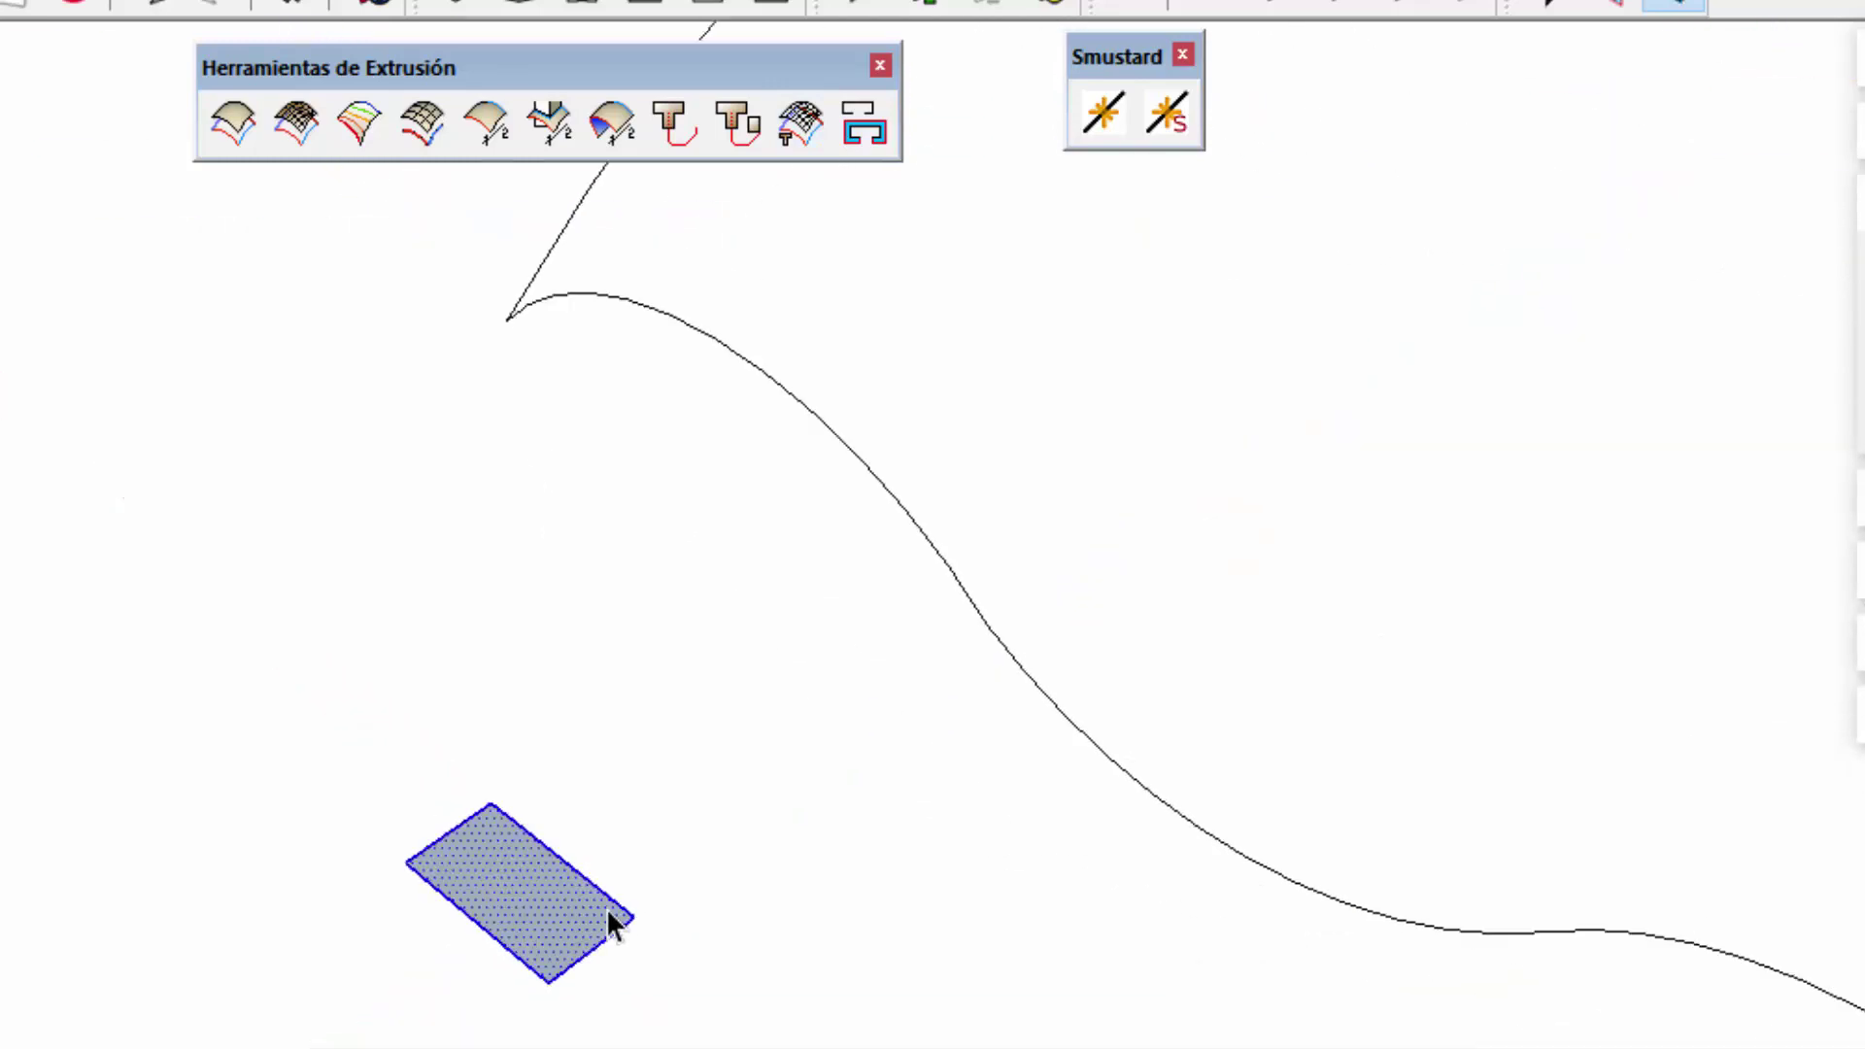
pyautogui.press('s')
pyautogui.moveTo(587, 896); pyautogui.dragTo(479, 877)
pyautogui.moveTo(479, 877); pyautogui.dragTo(424, 874, button='middle')
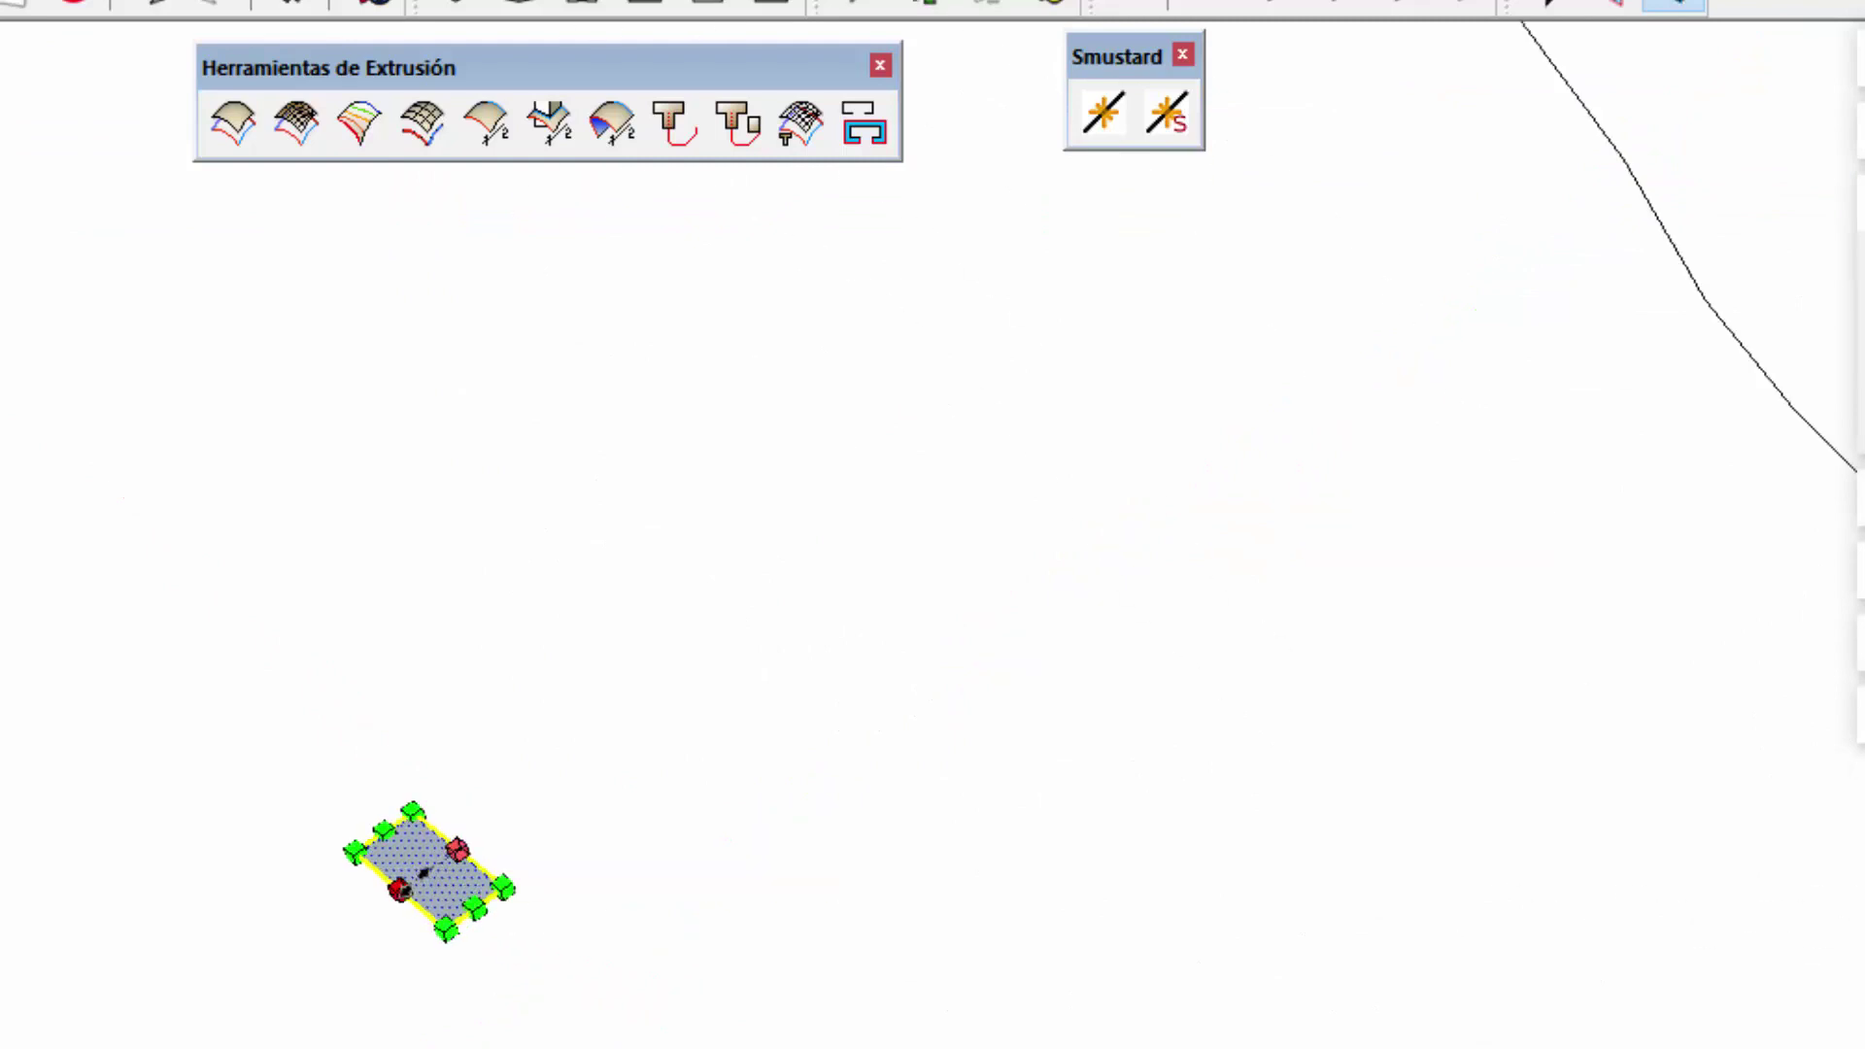
# Step: Round one short end of the strip with an arc and erase the dividing edge to form one face
pyautogui.press('a')
pyautogui.scroll(5, 479, 886)
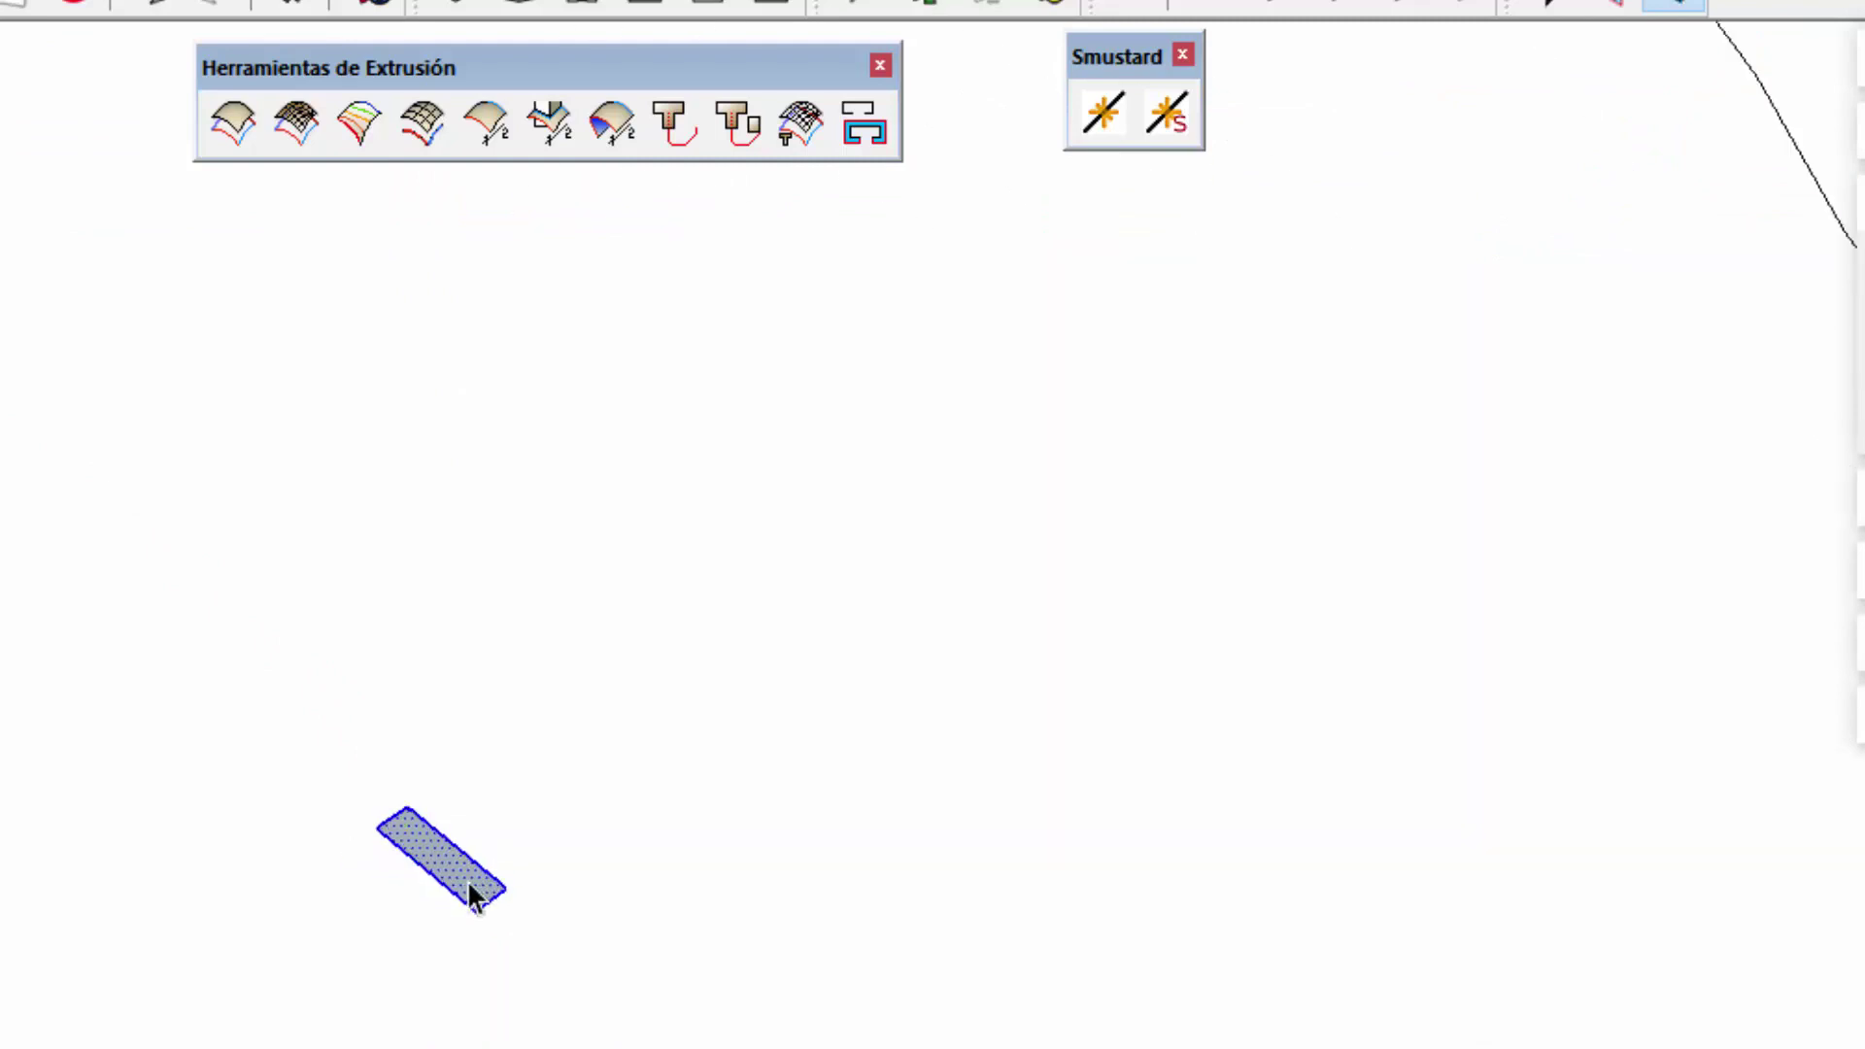
pyautogui.click(302, 785)
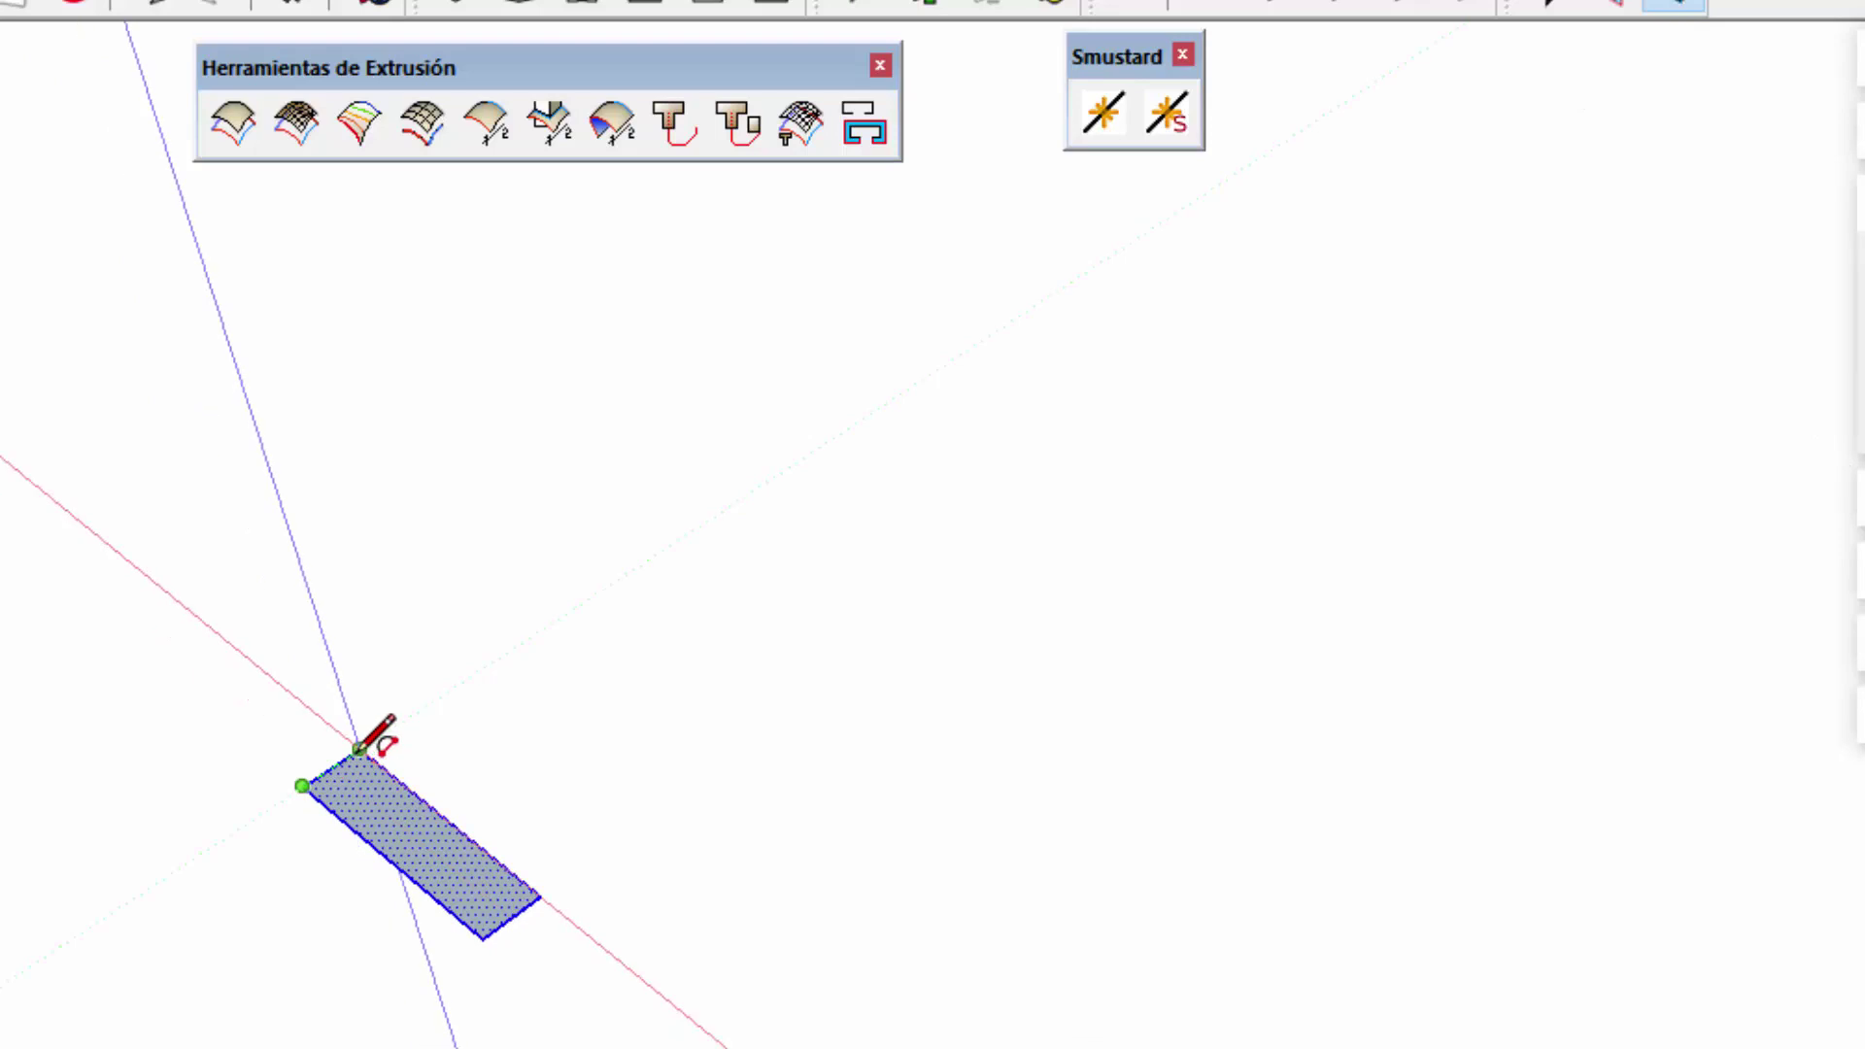
pyautogui.click(359, 749)
pyautogui.click(310, 736)
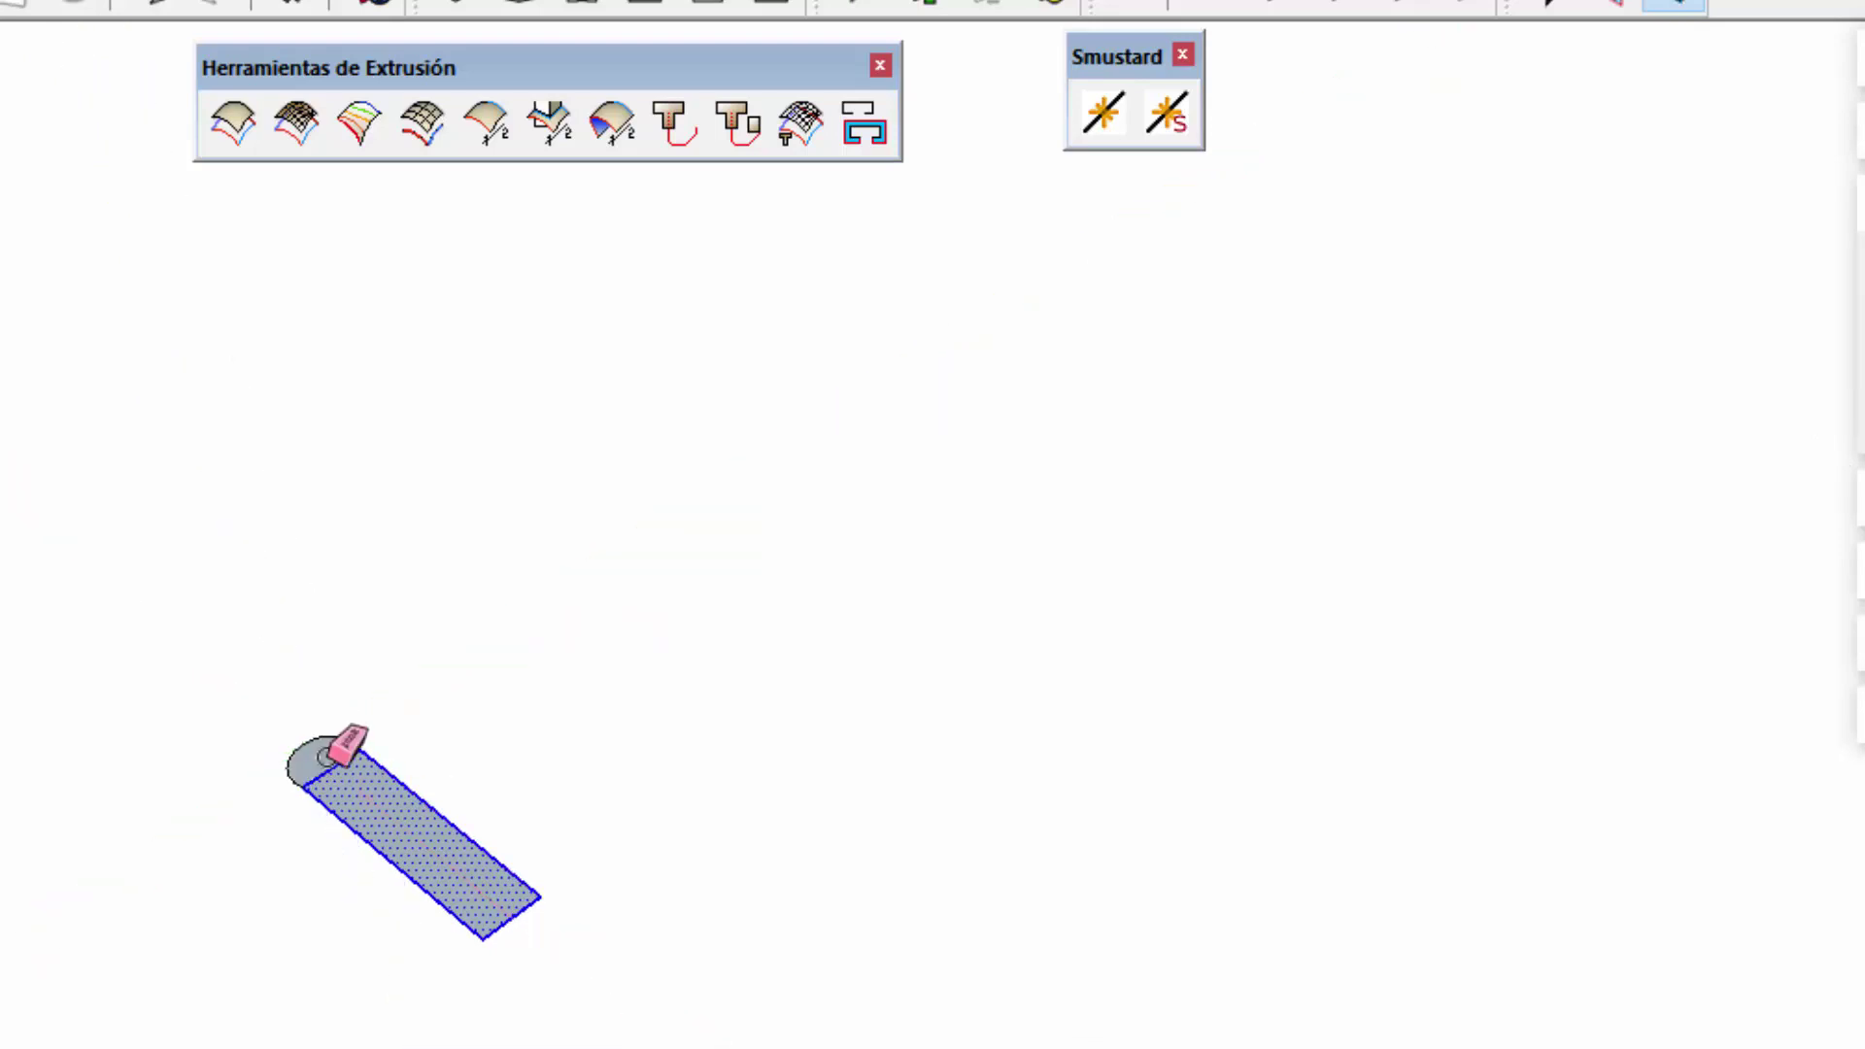
pyautogui.press('space')
# Step: Select the small rounded strip face with all its edges as the section for the rail sweep
pyautogui.scroll(-2, 356, 833)
pyautogui.scroll(-6, 354, 816)
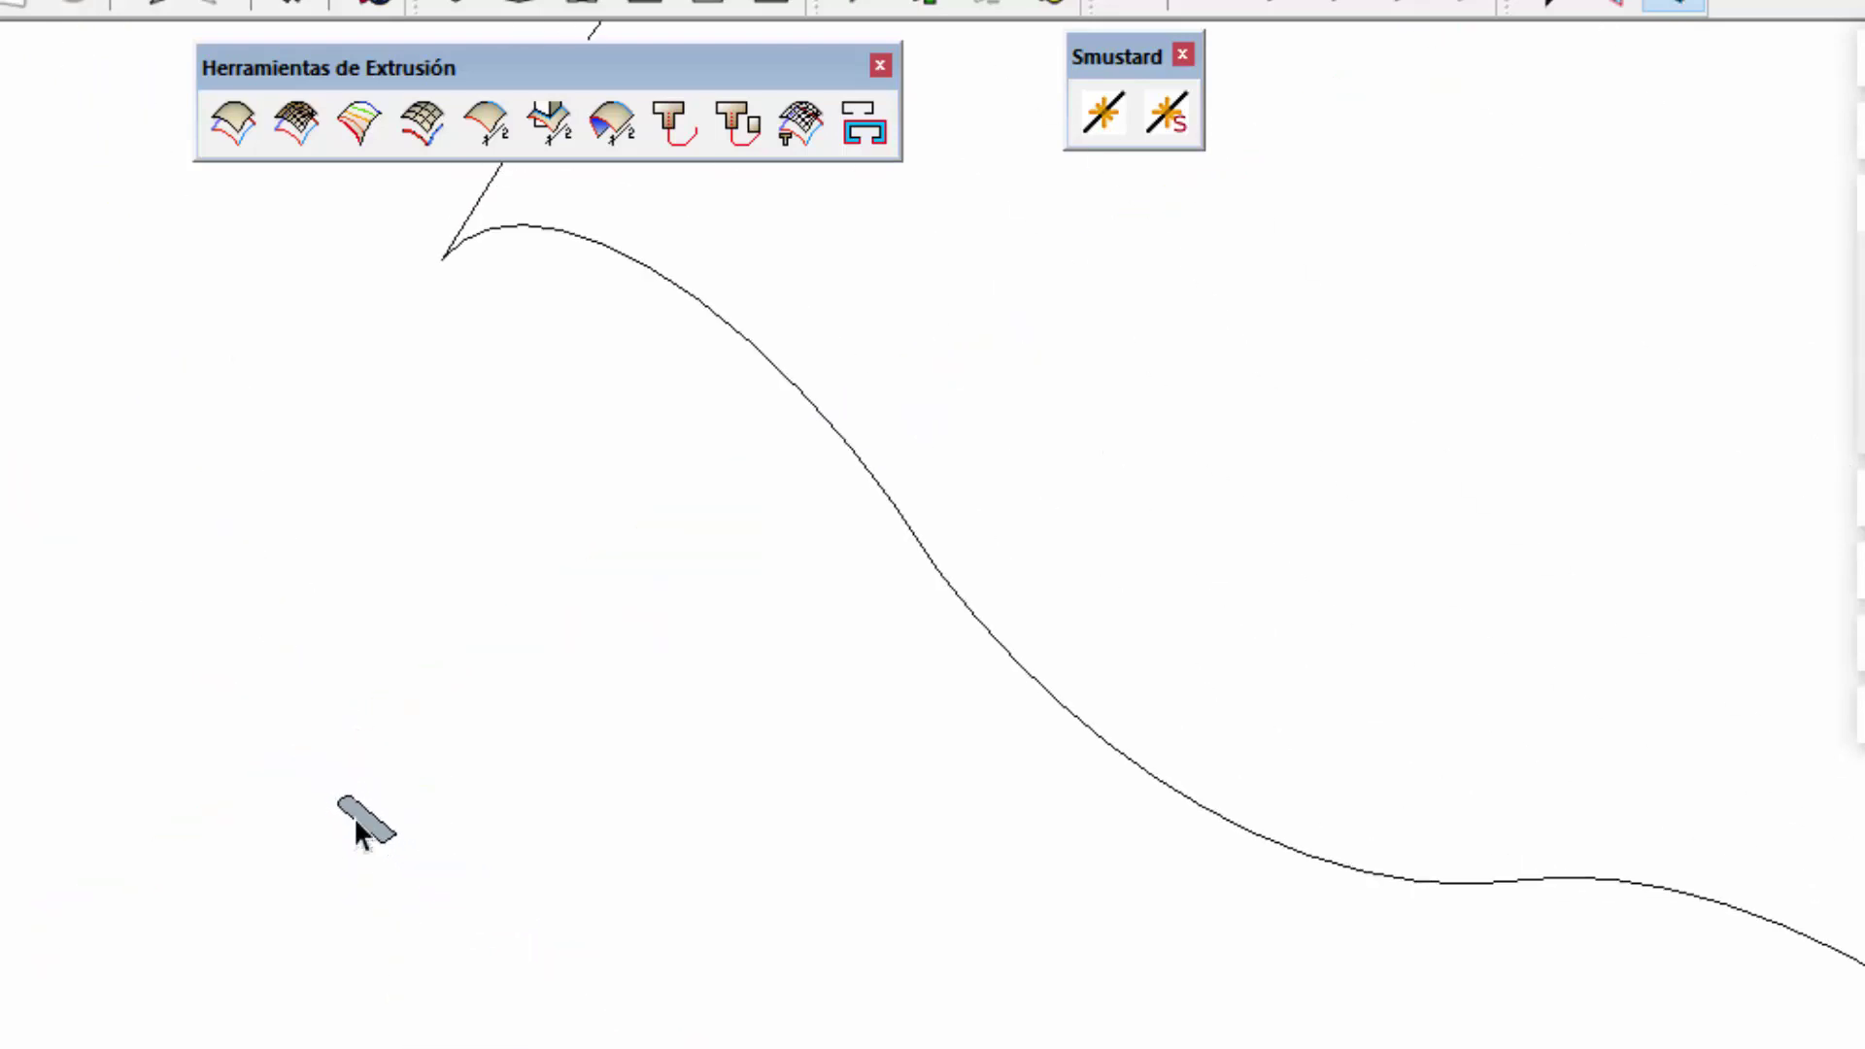
pyautogui.moveTo(1357, 982); pyautogui.dragTo(1274, 780, button='middle')
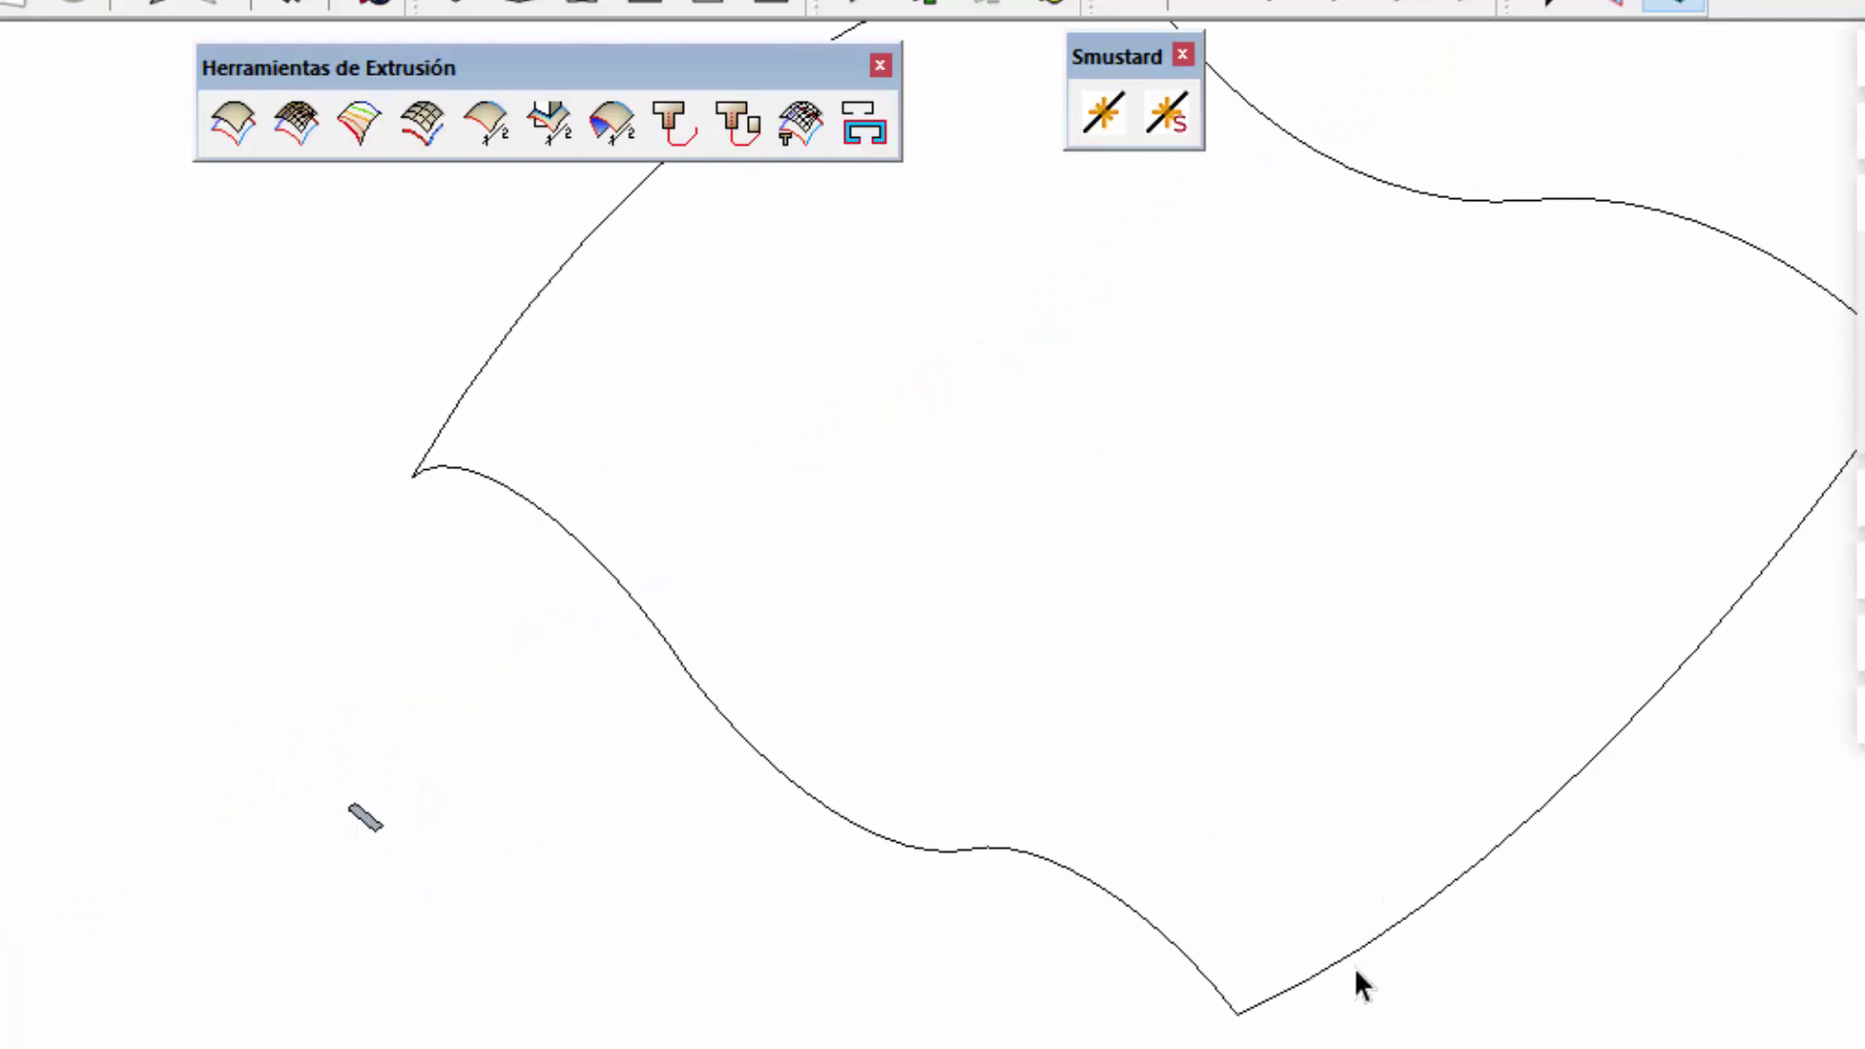
pyautogui.moveTo(1184, 680); pyautogui.dragTo(1175, 499, button='middle')
pyautogui.moveTo(1408, 408); pyautogui.dragTo(433, 570, button='middle')
pyautogui.scroll(2, 433, 570)
pyautogui.moveTo(434, 564); pyautogui.dragTo(542, 699)
pyautogui.hotkey('shift', 'z')
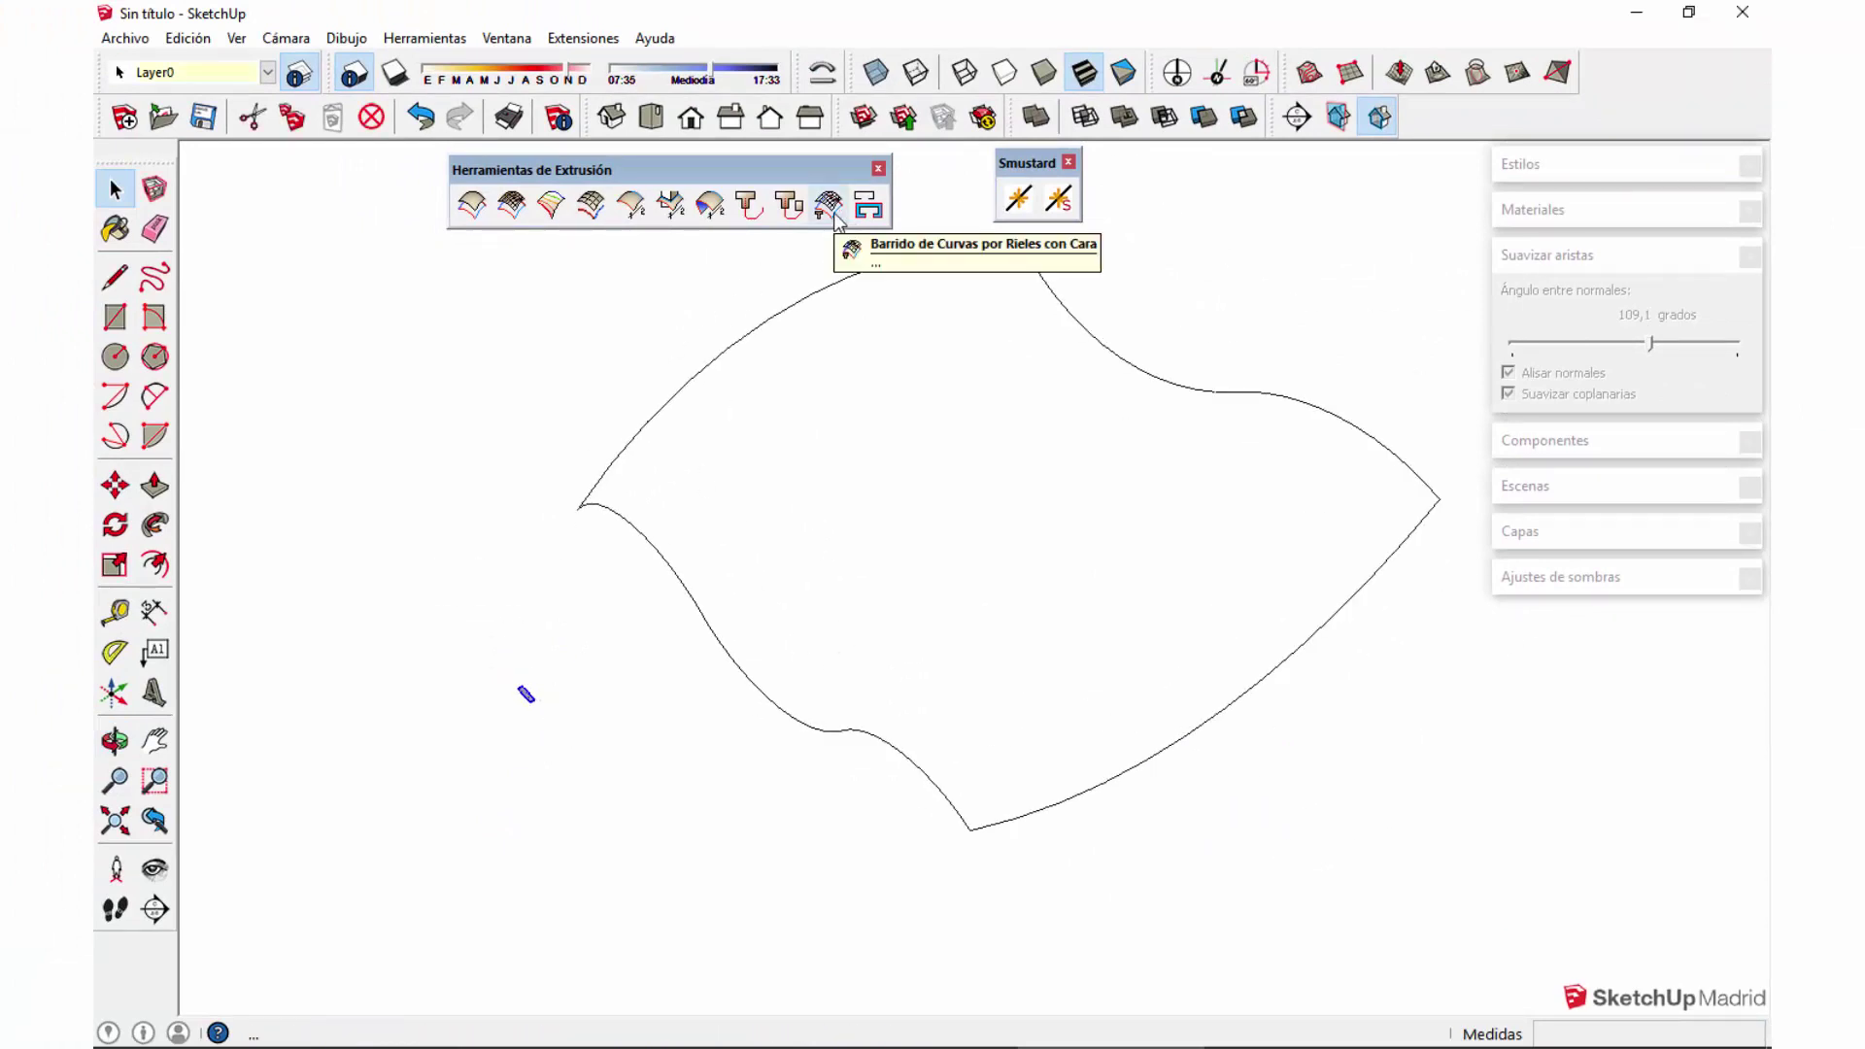
# Step: Run Barrido de Curvas por Rieles con Cara with the near wavy curve as profile, the two arcs as rails, and the far wavy curve as melding profile
pyautogui.click(827, 208)
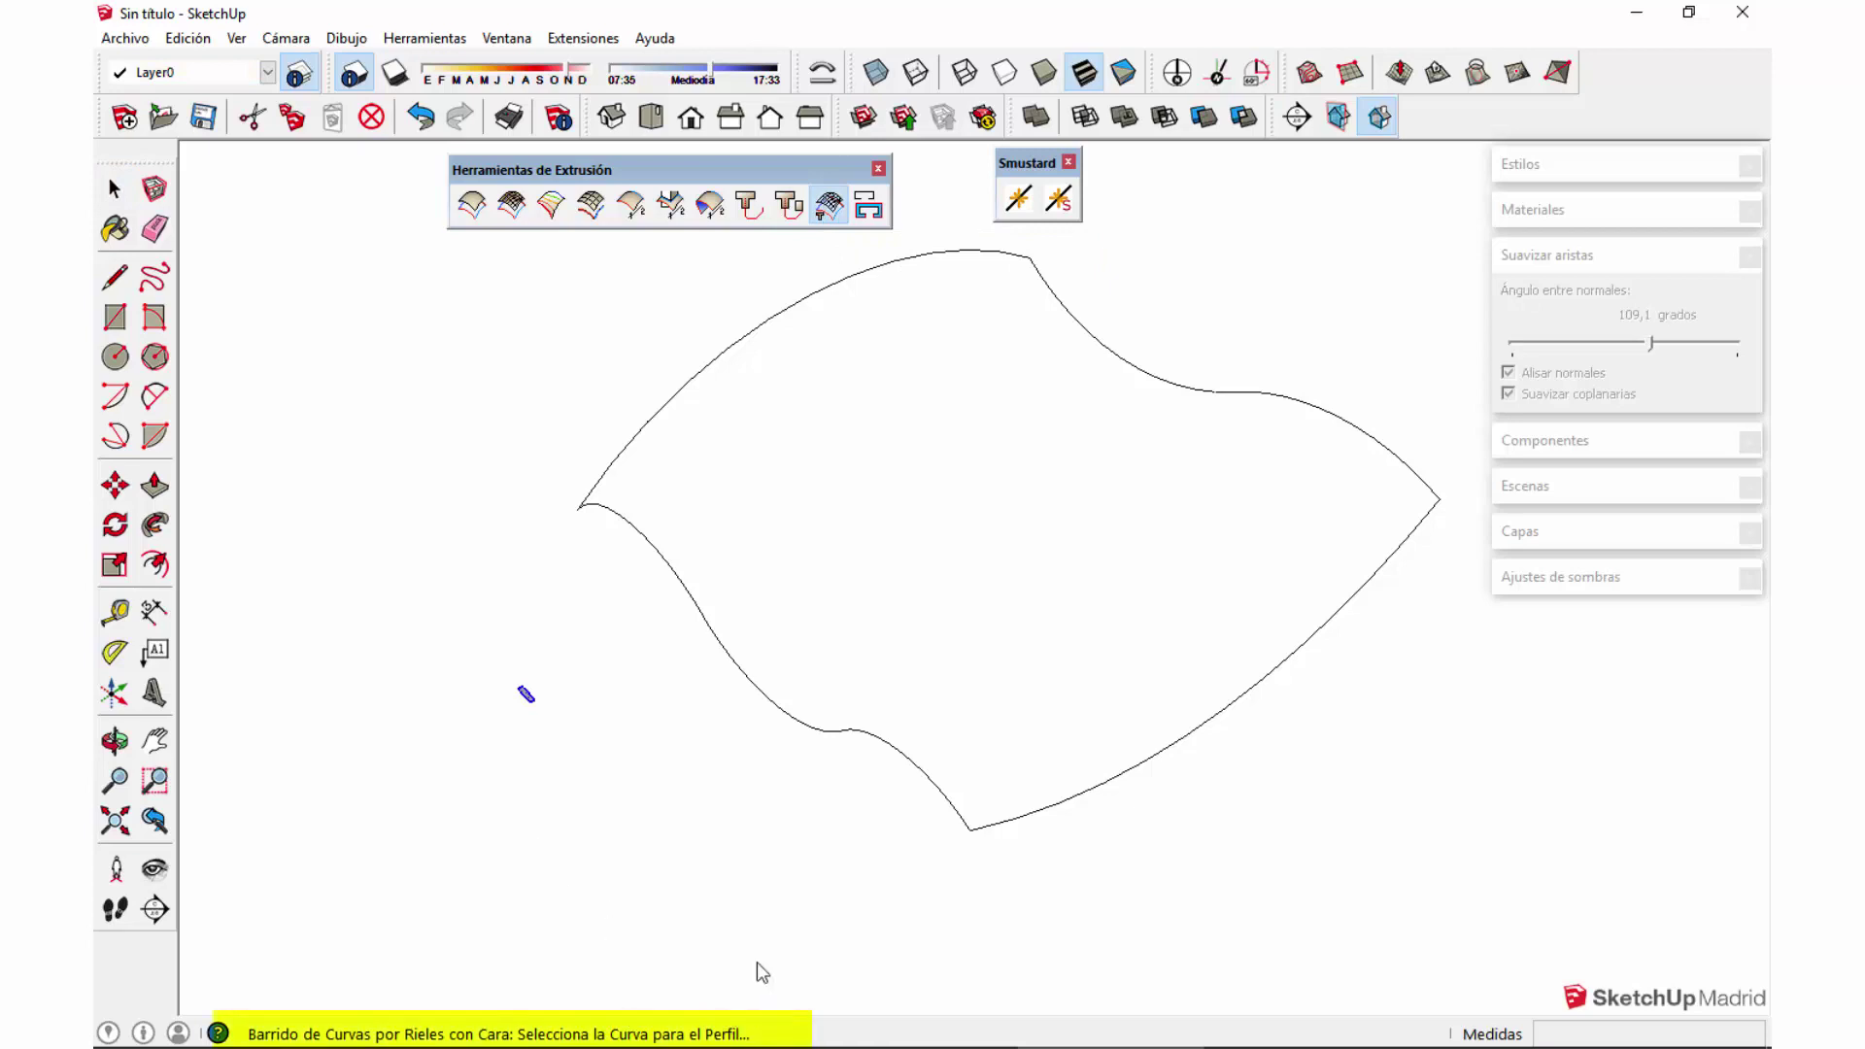
pyautogui.click(780, 715)
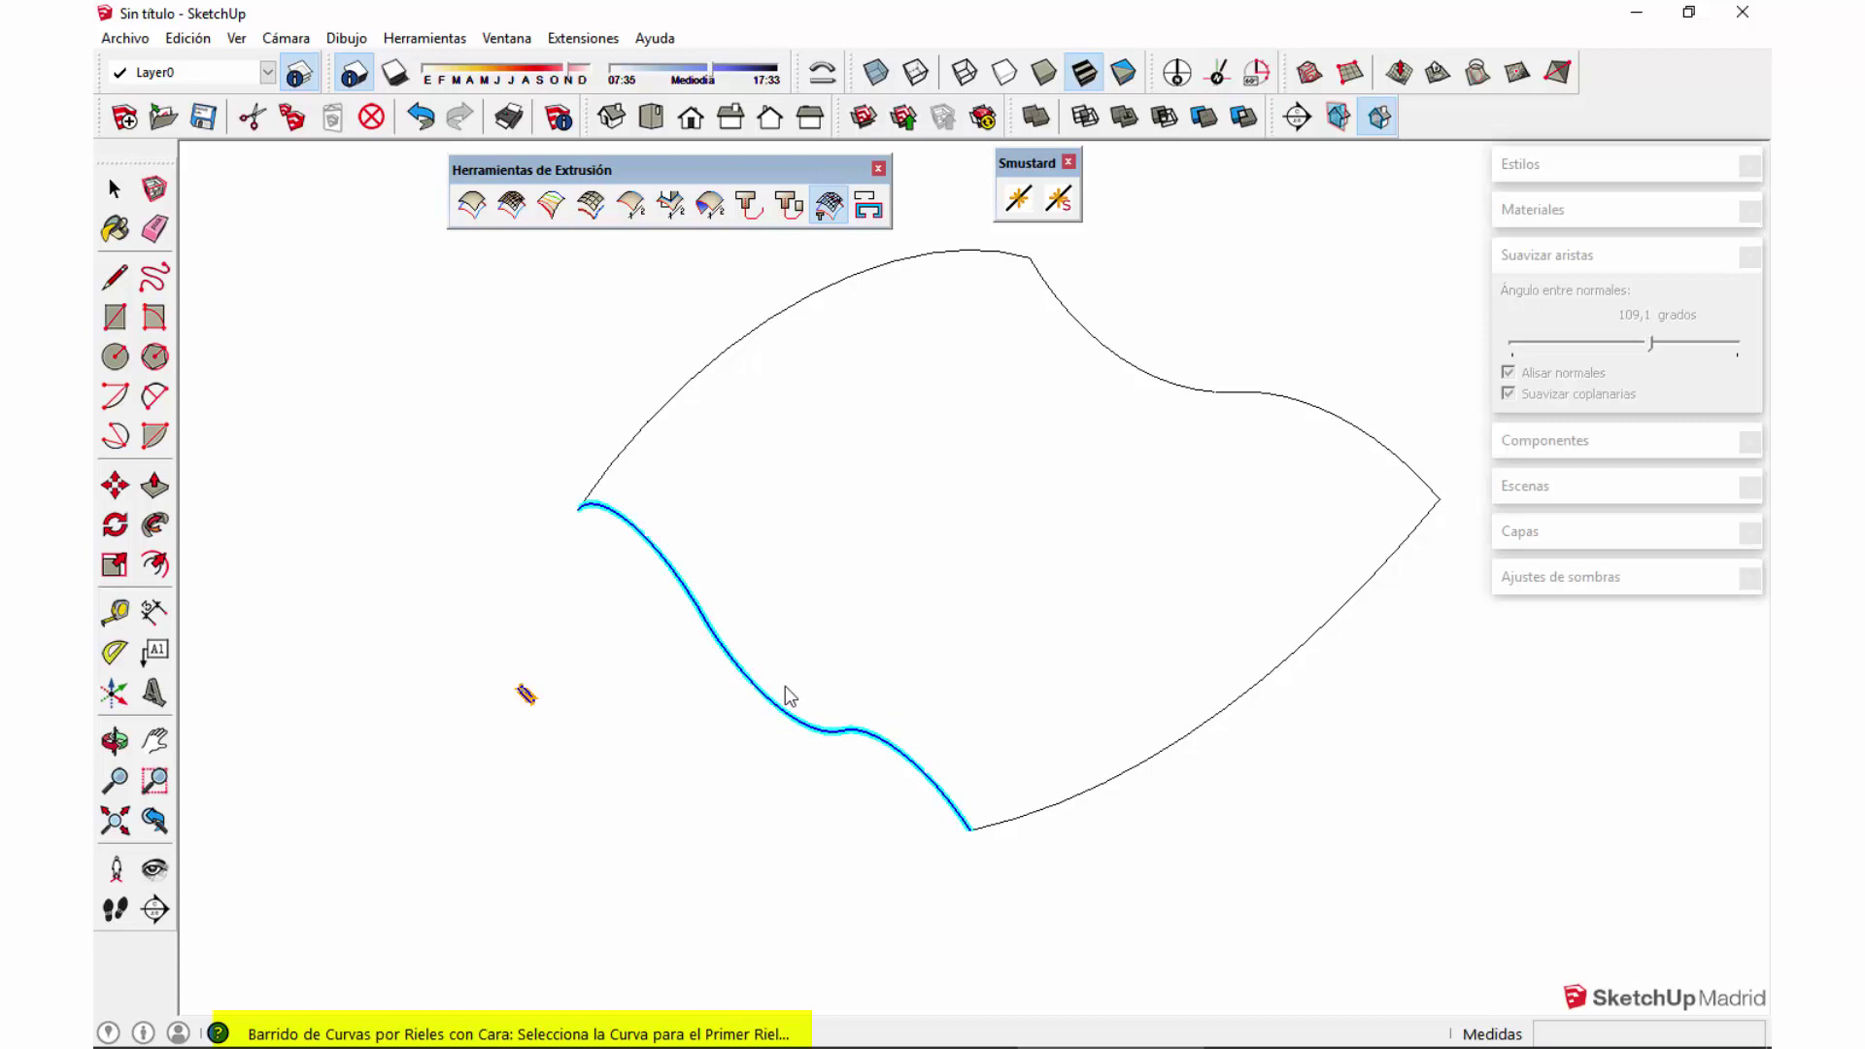
pyautogui.click(691, 389)
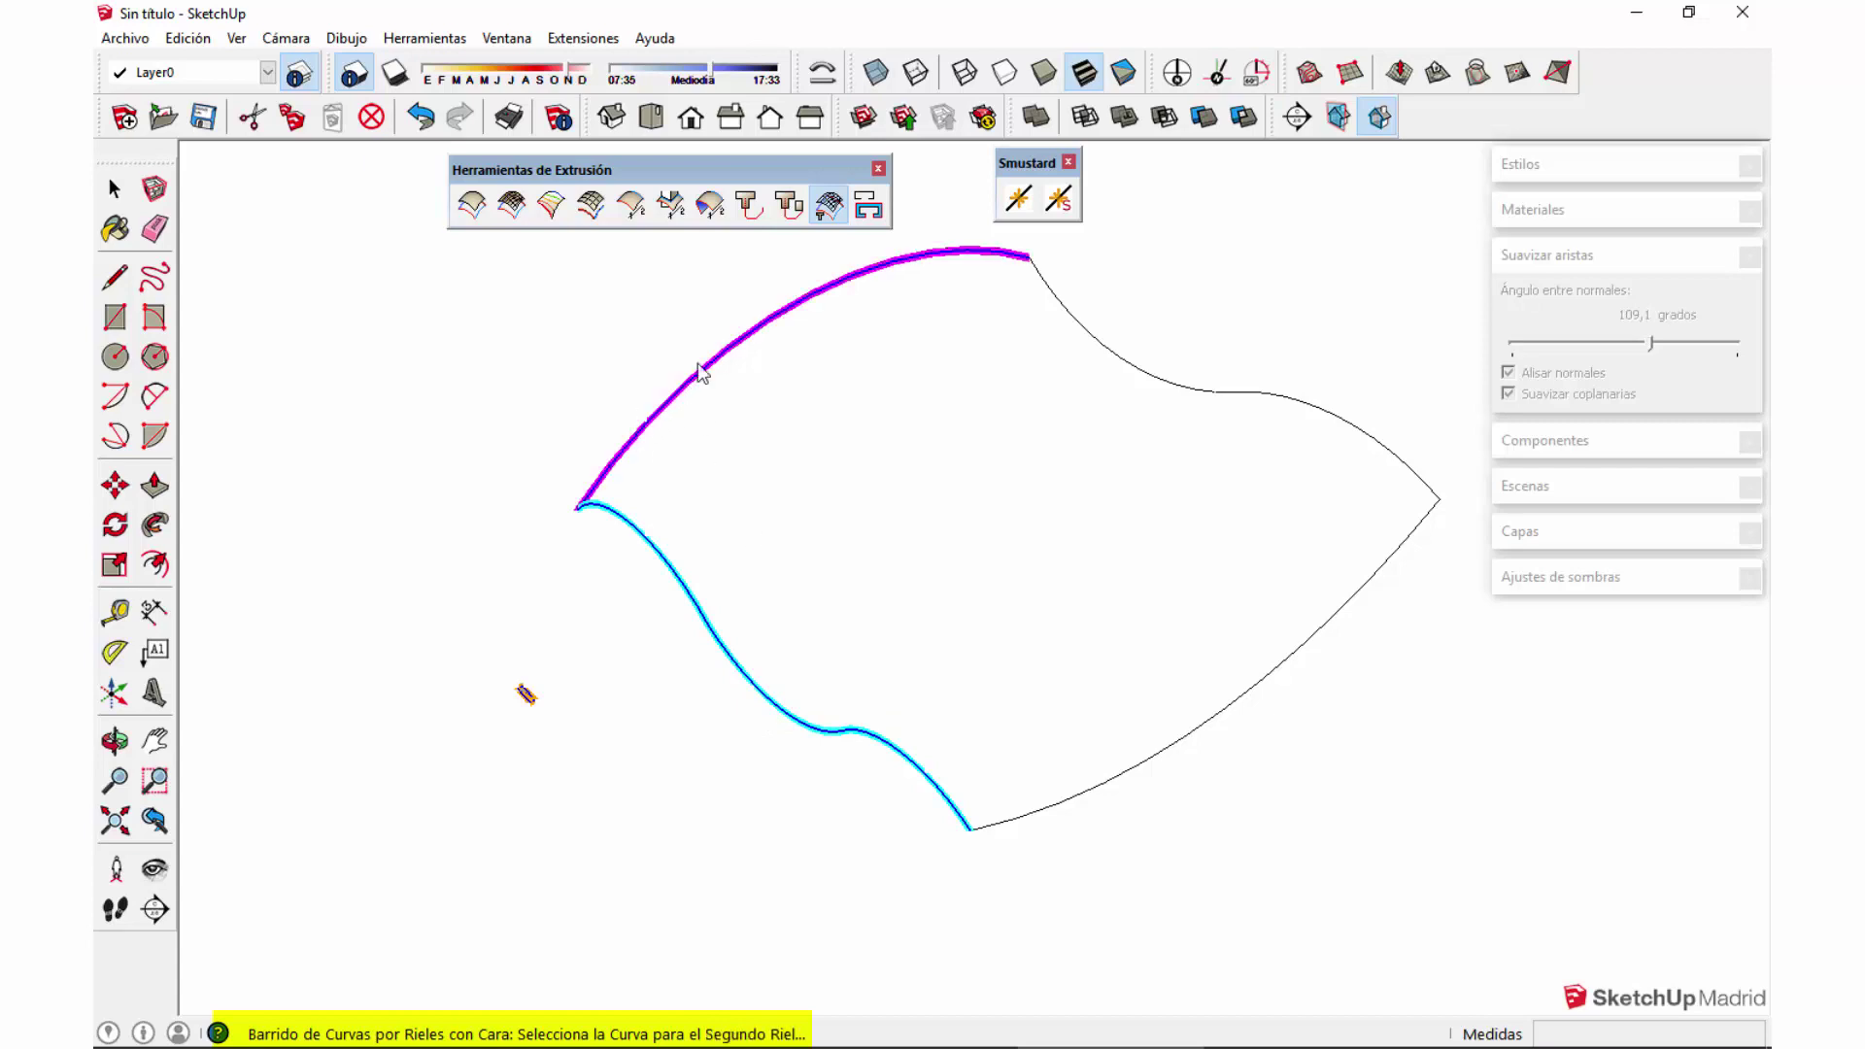
pyautogui.click(1200, 736)
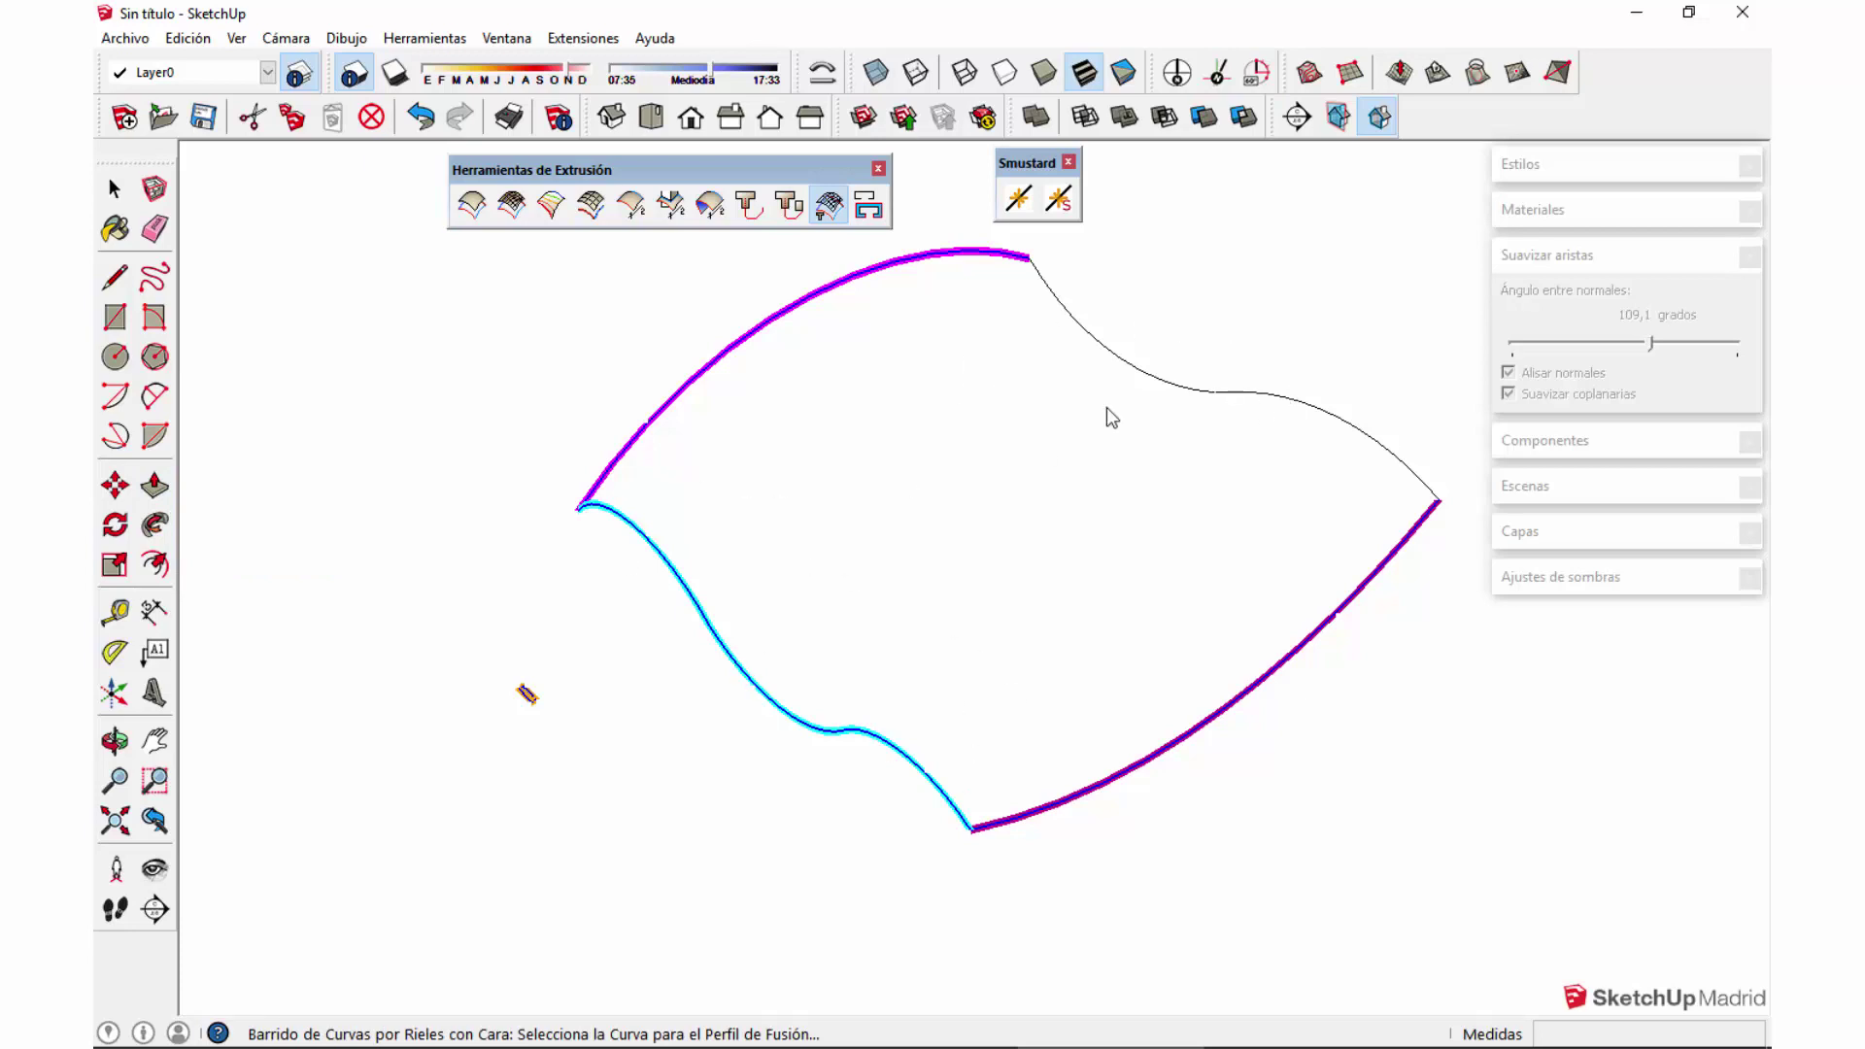
pyautogui.scroll(1, 790, 520)
pyautogui.scroll(-1, 705, 583)
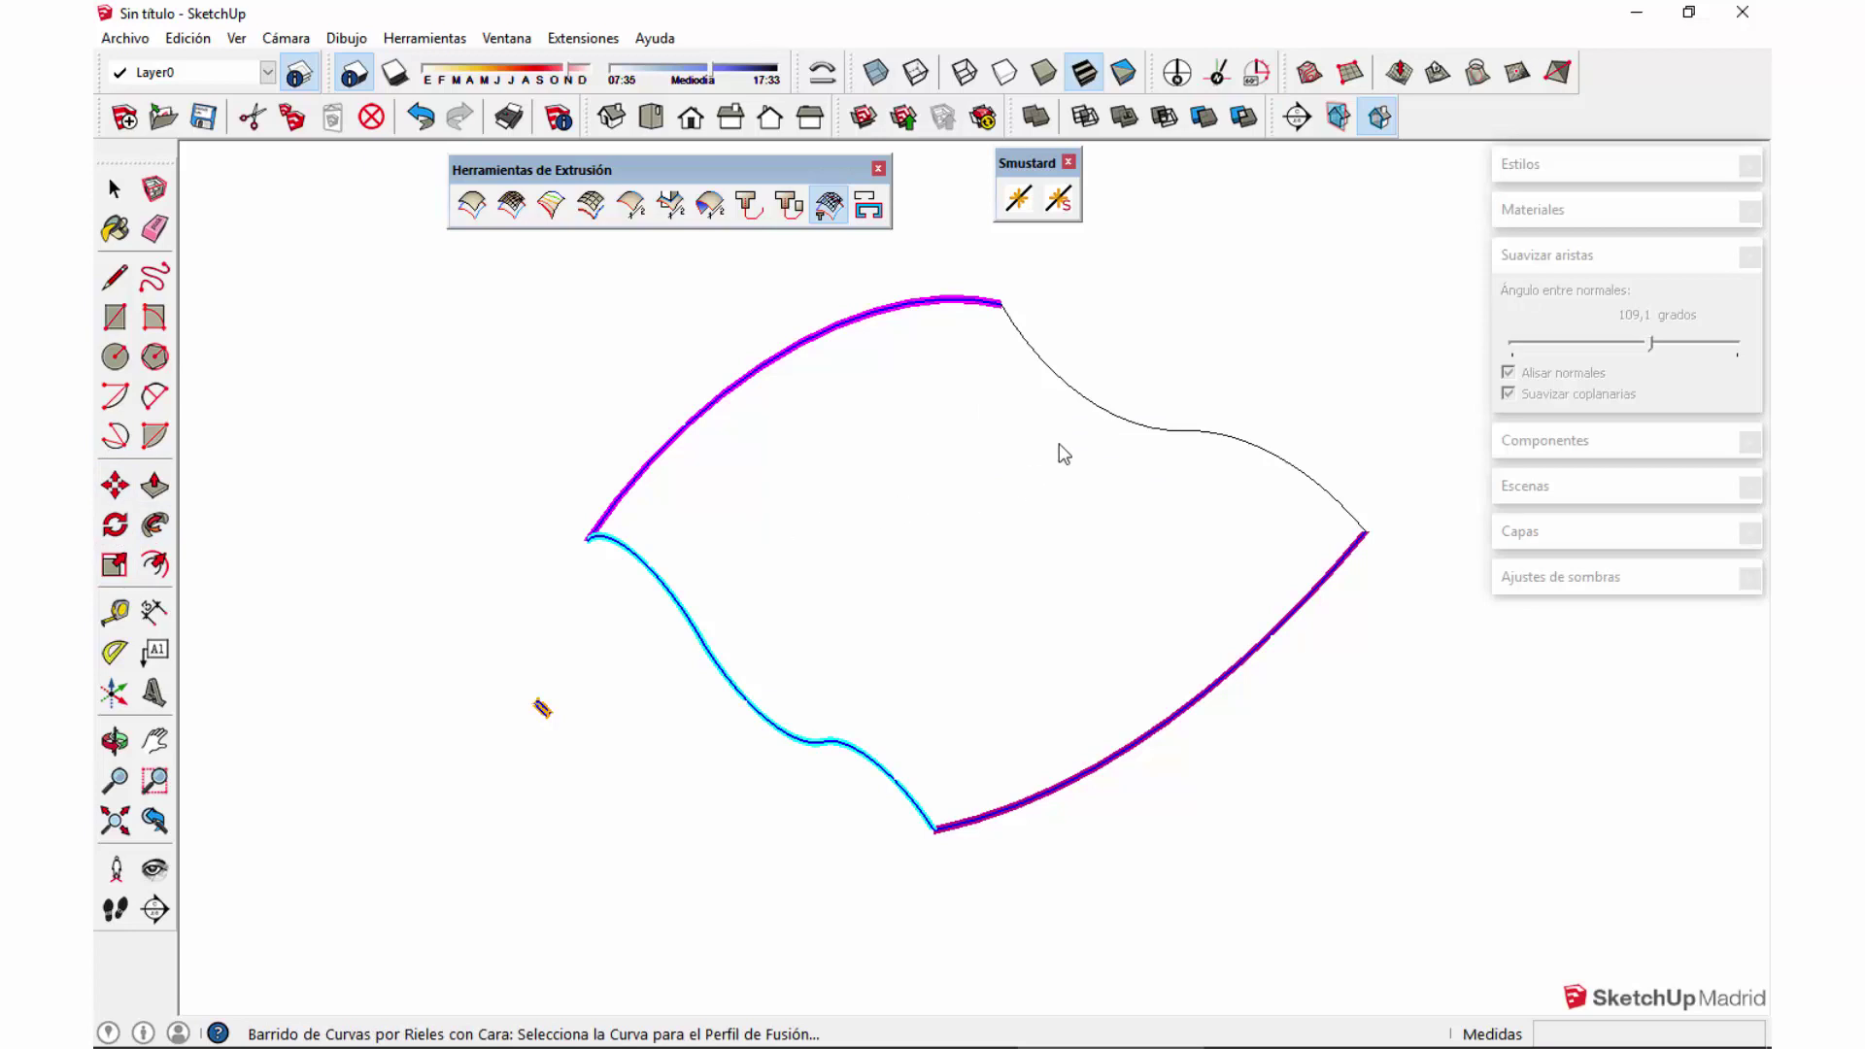
pyautogui.click(1103, 413)
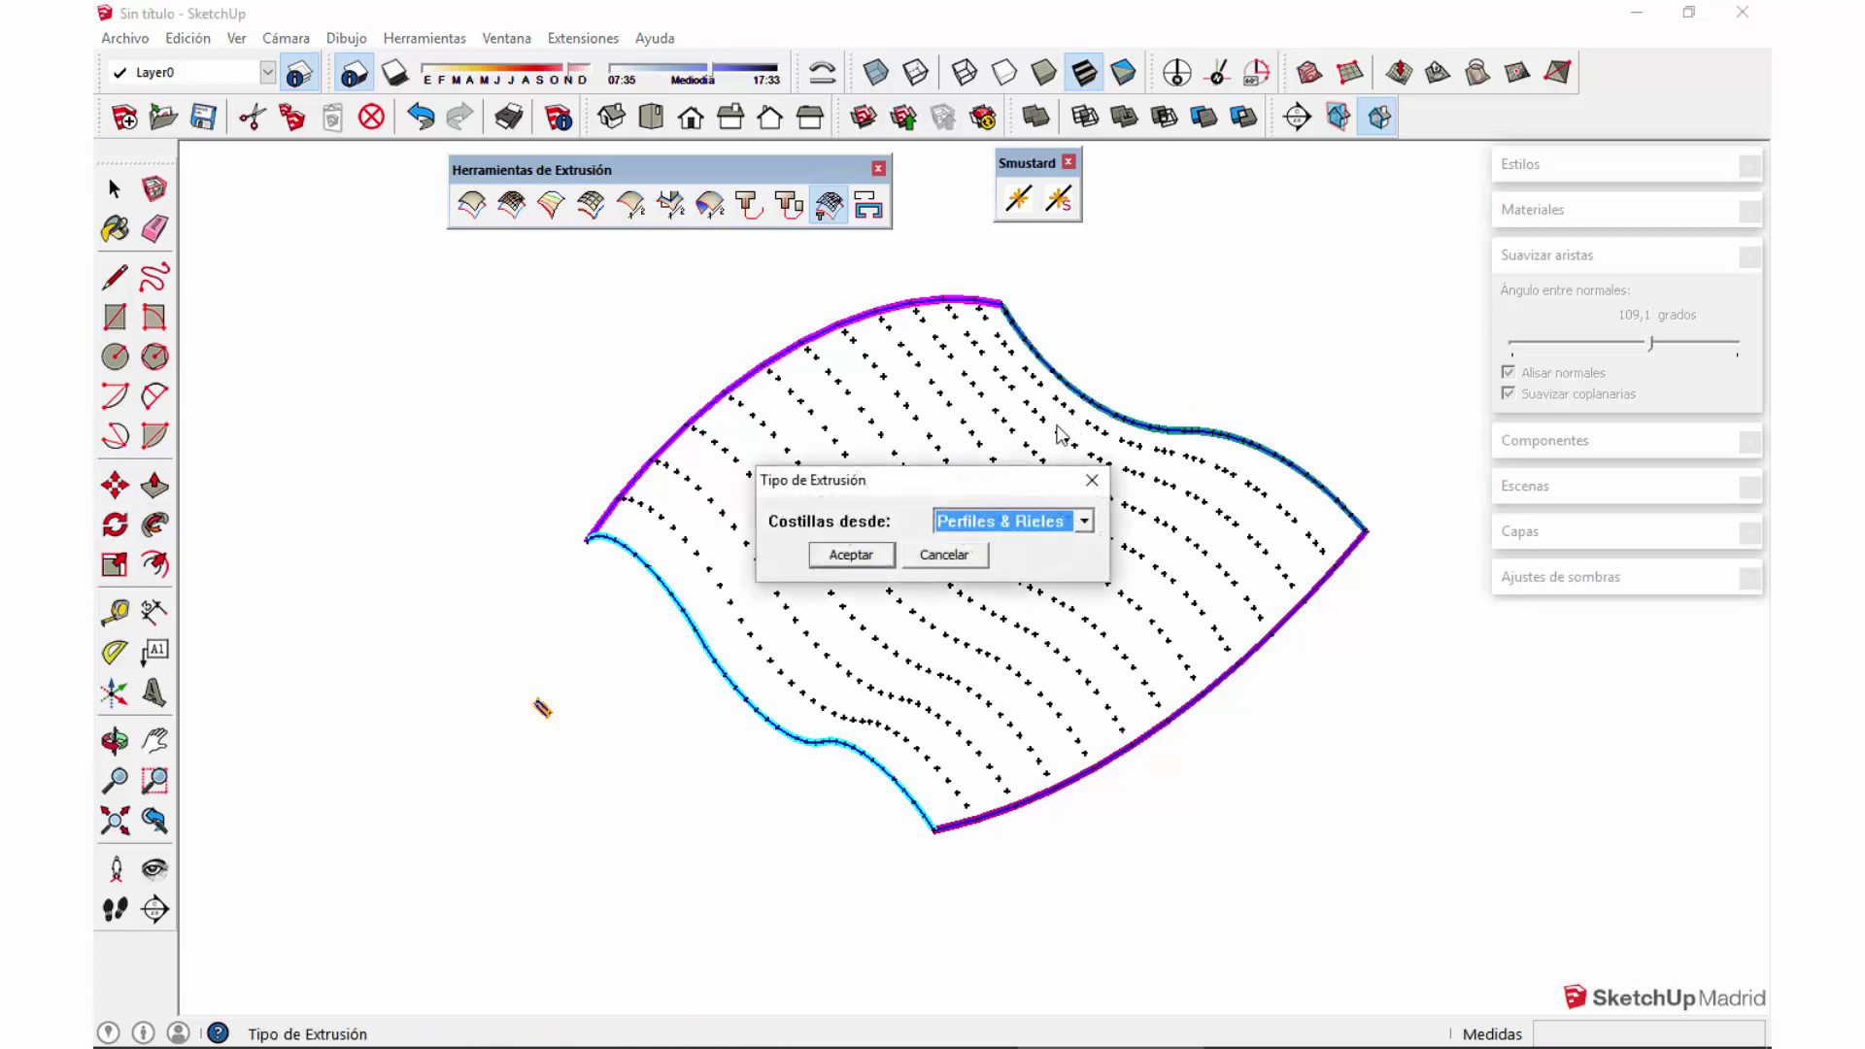
# Step: Generate the swept ribs from Perfiles & Rieles
pyautogui.click(1081, 524)
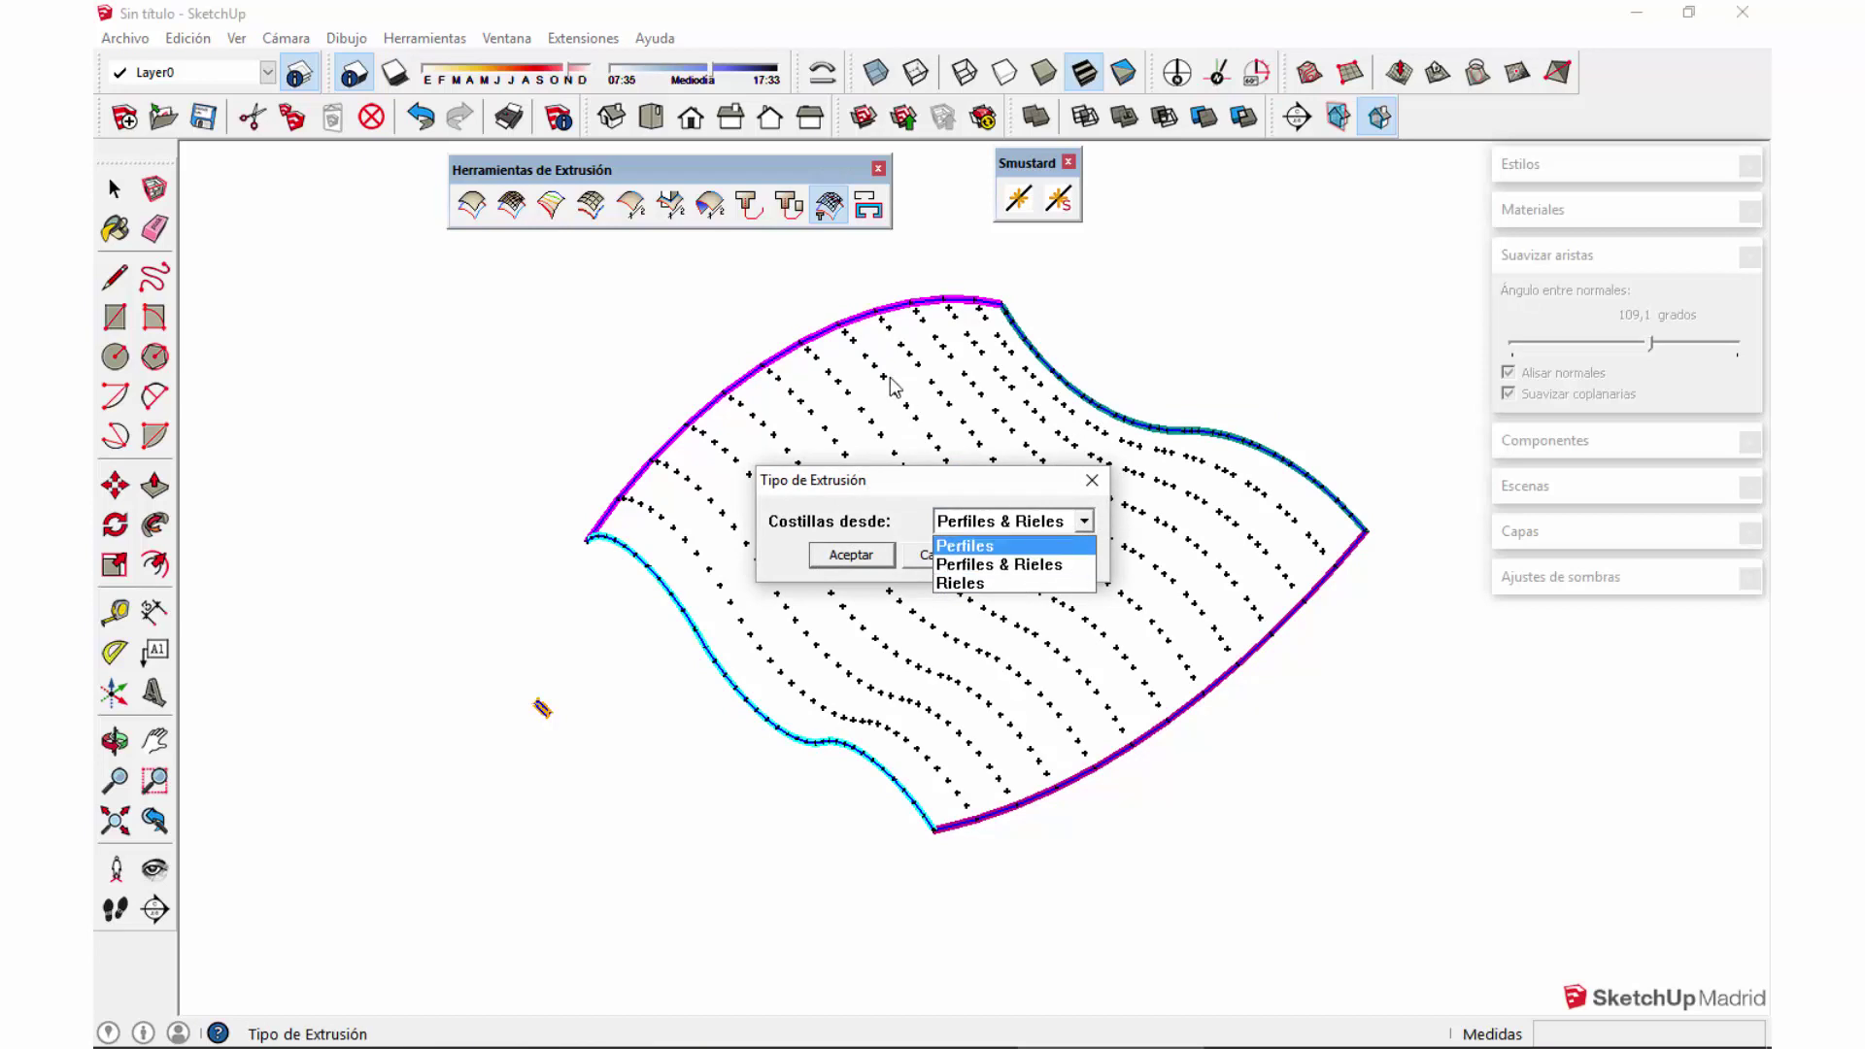
pyautogui.click(913, 493)
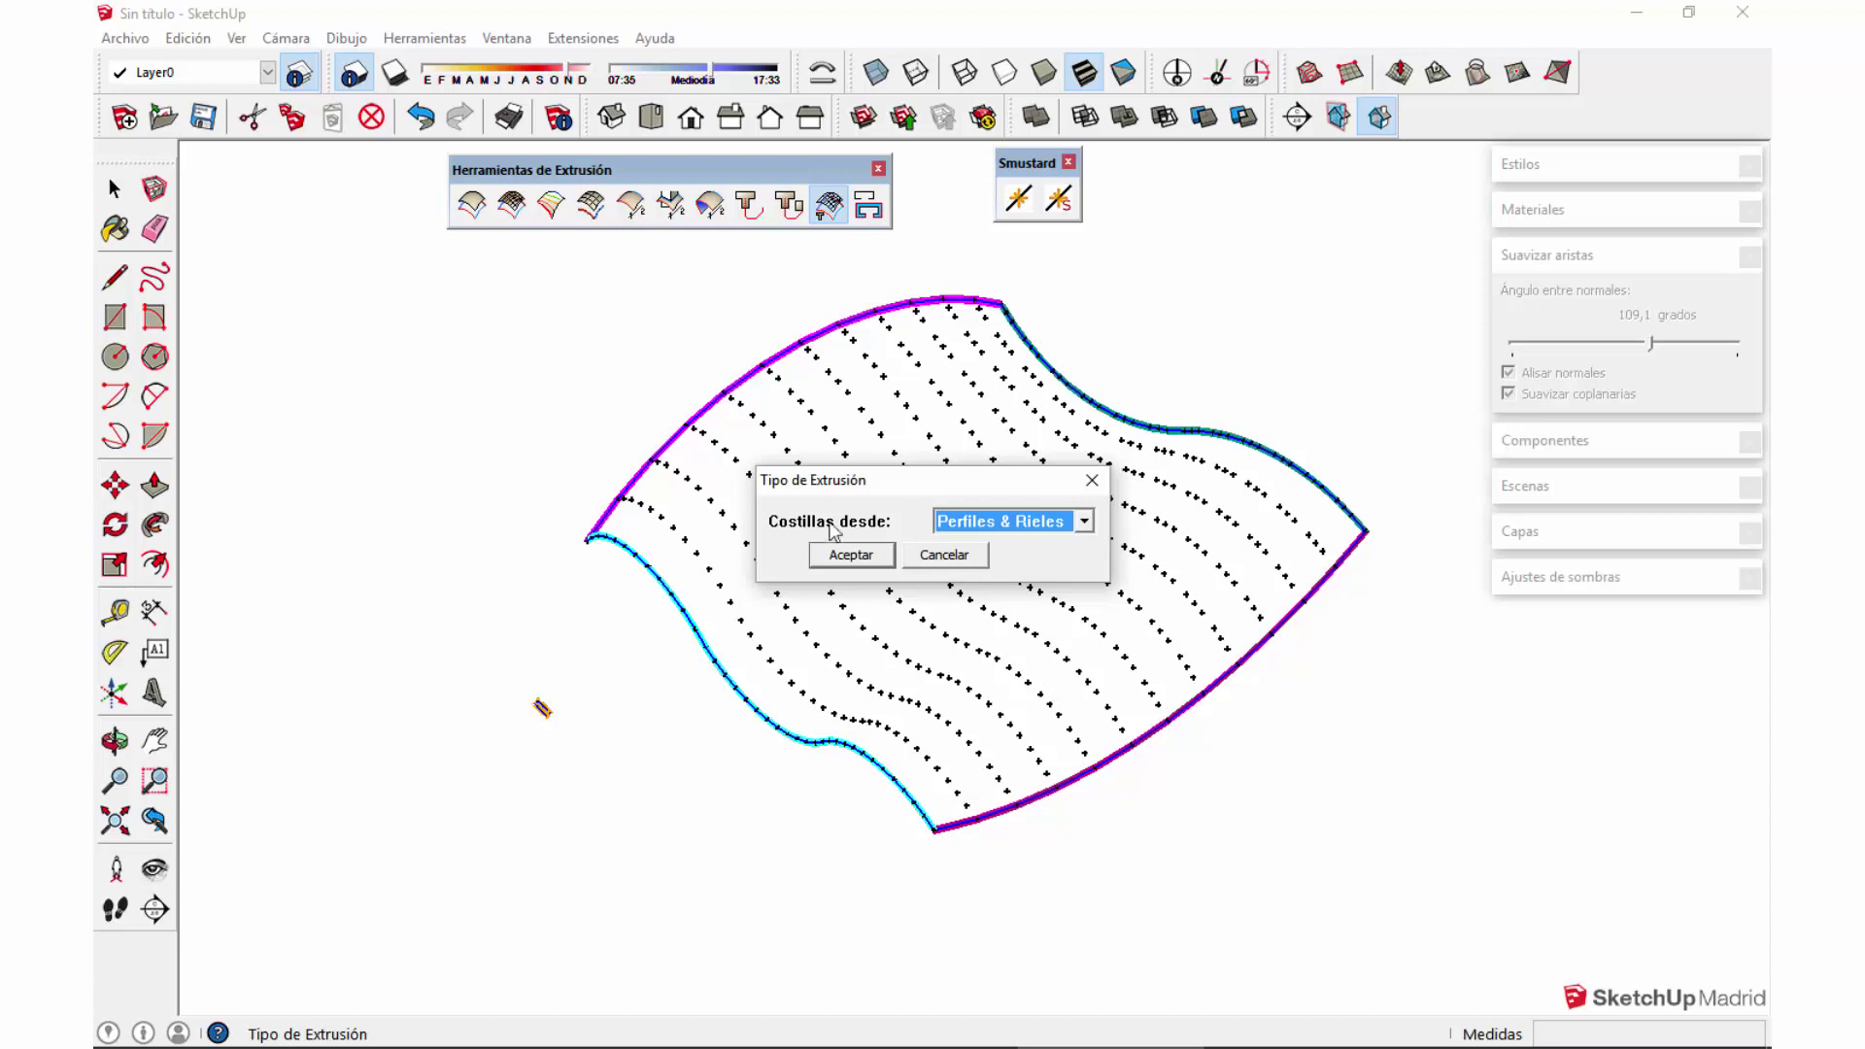
pyautogui.click(1065, 530)
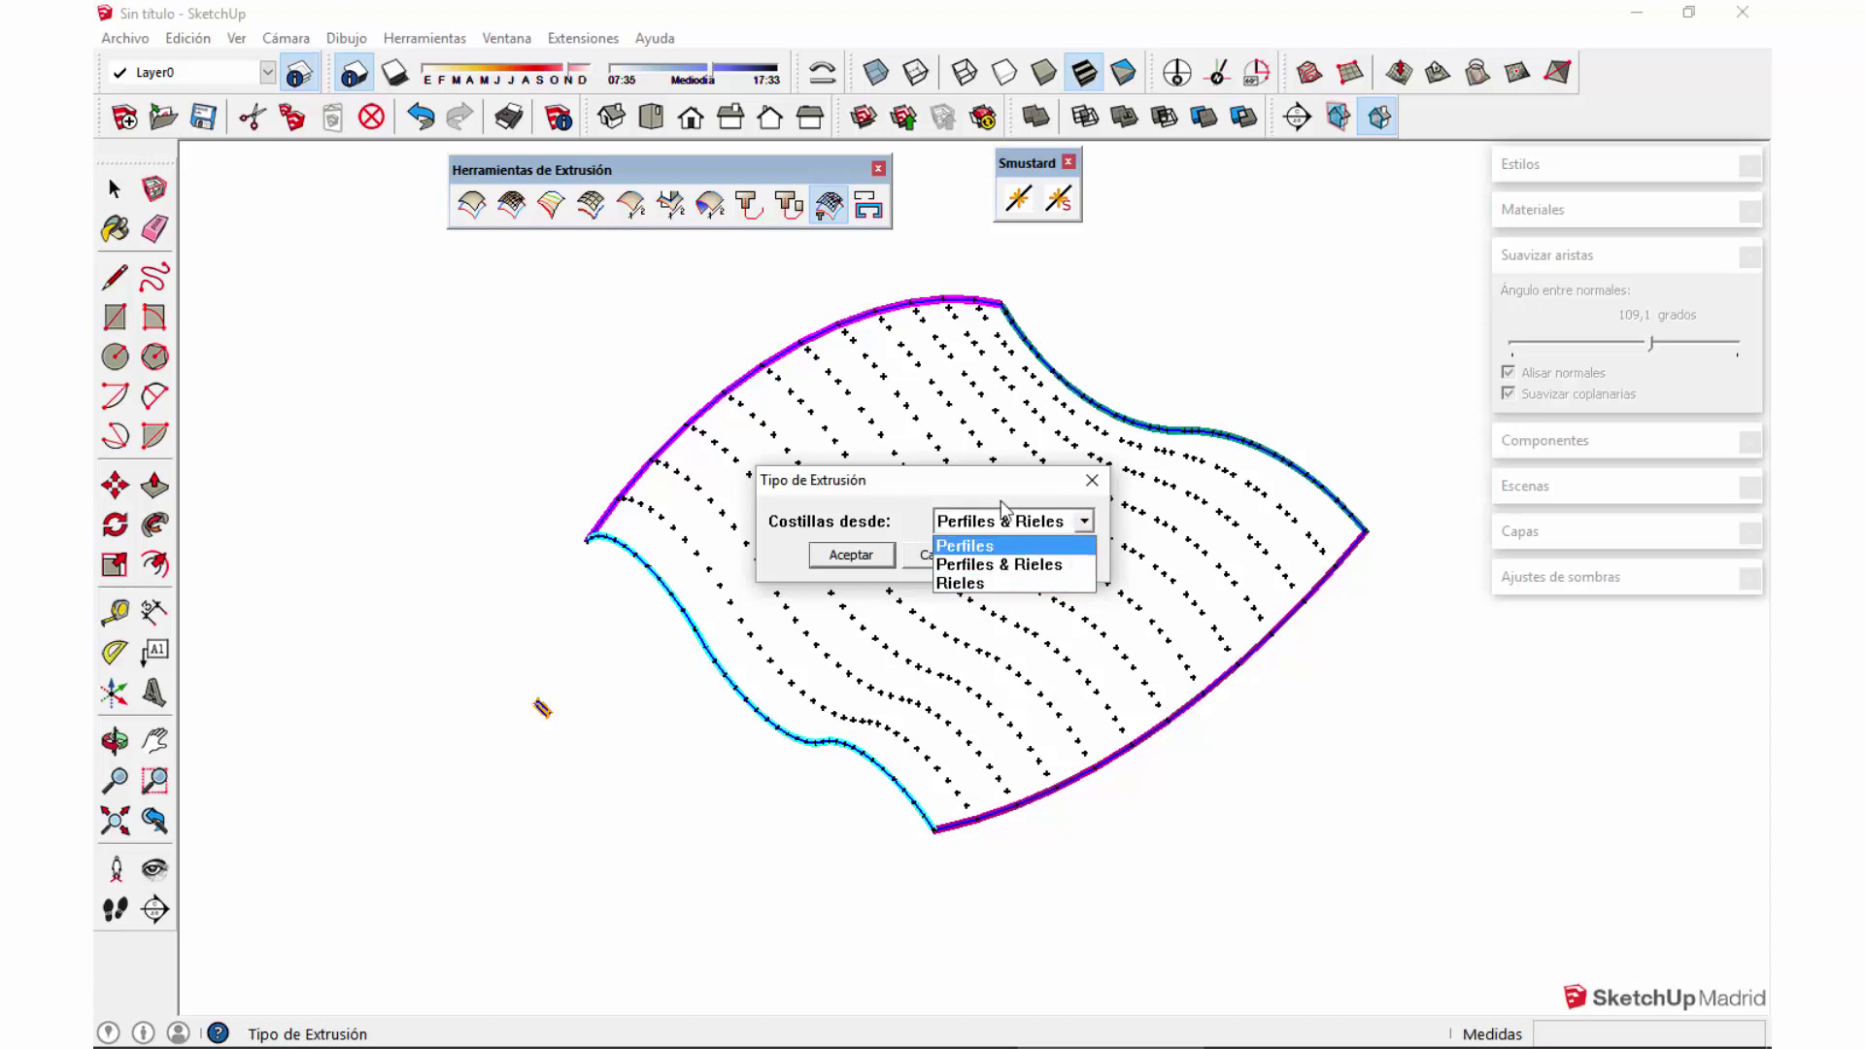
pyautogui.click(1022, 521)
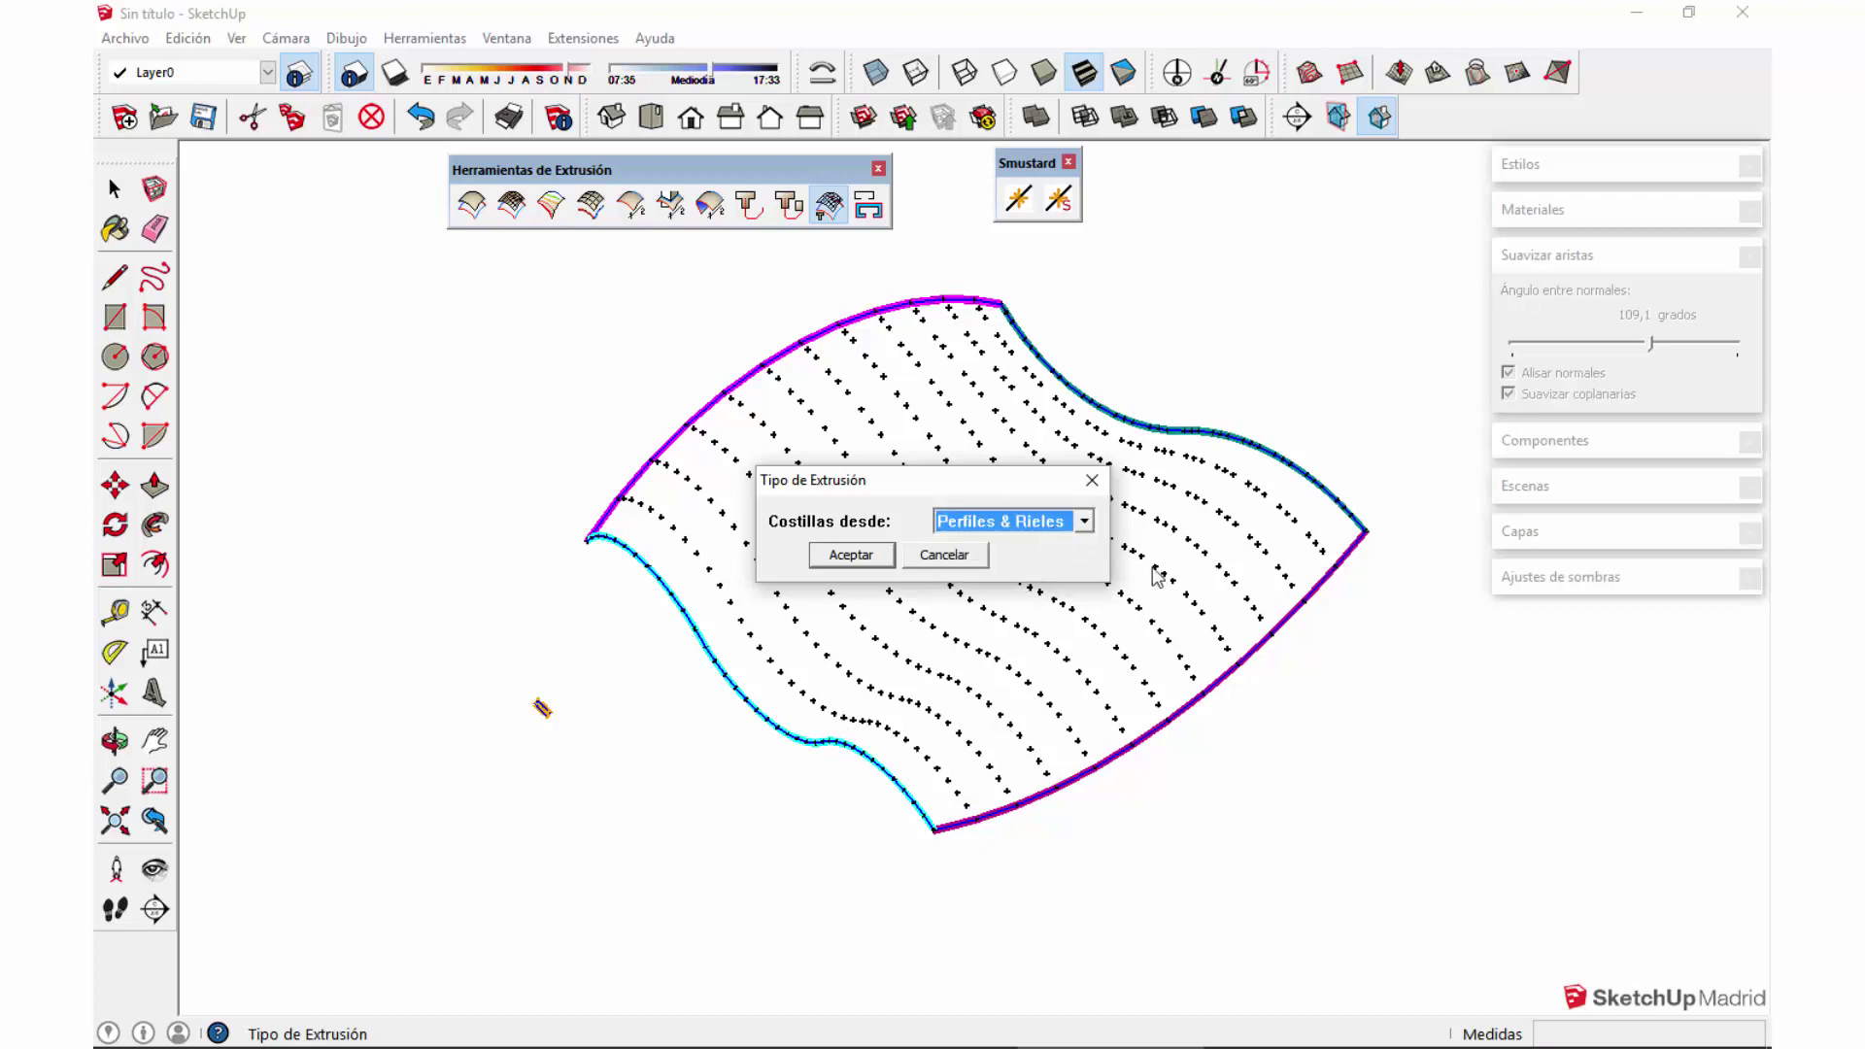
pyautogui.click(863, 555)
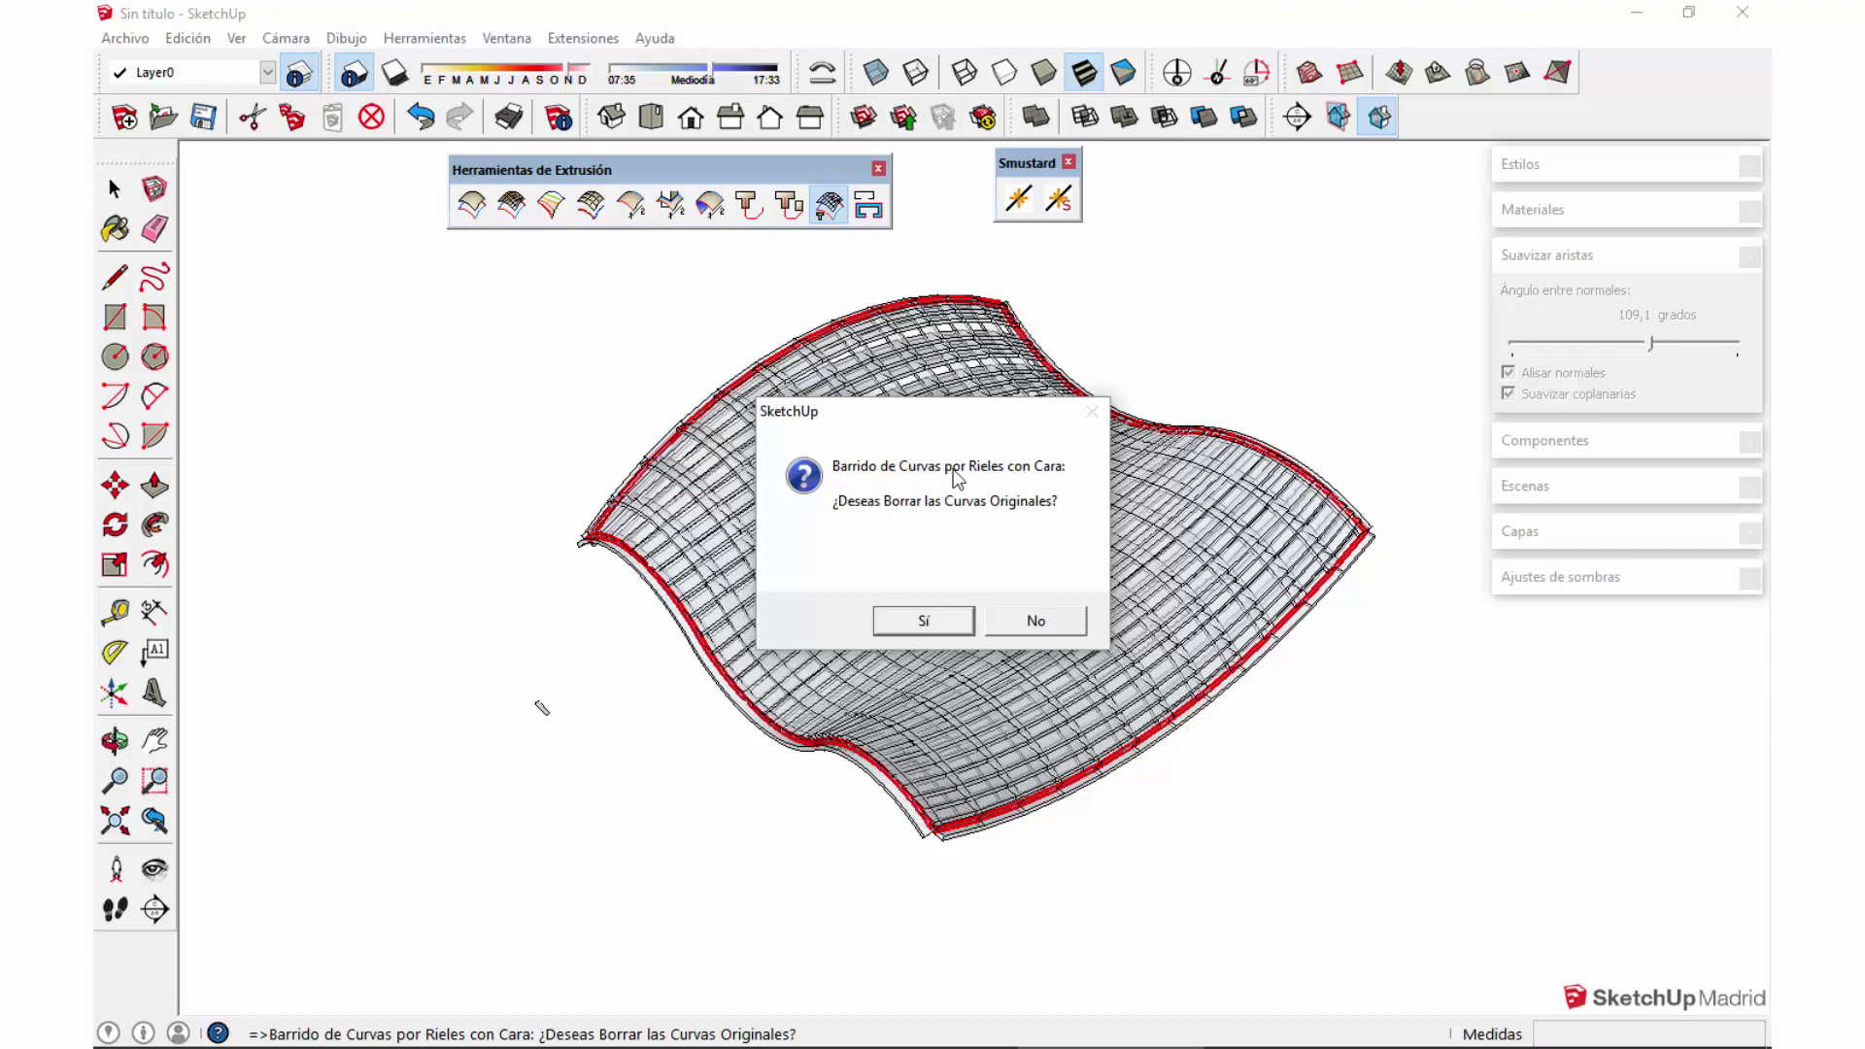
# Step: Keep the original curves and inspect the swept rib lattice up close from its near wavy edge
pyautogui.click(1025, 622)
pyautogui.click(960, 771)
pyautogui.moveTo(960, 771); pyautogui.dragTo(760, 799, button='middle')
pyautogui.scroll(5, 559, 717)
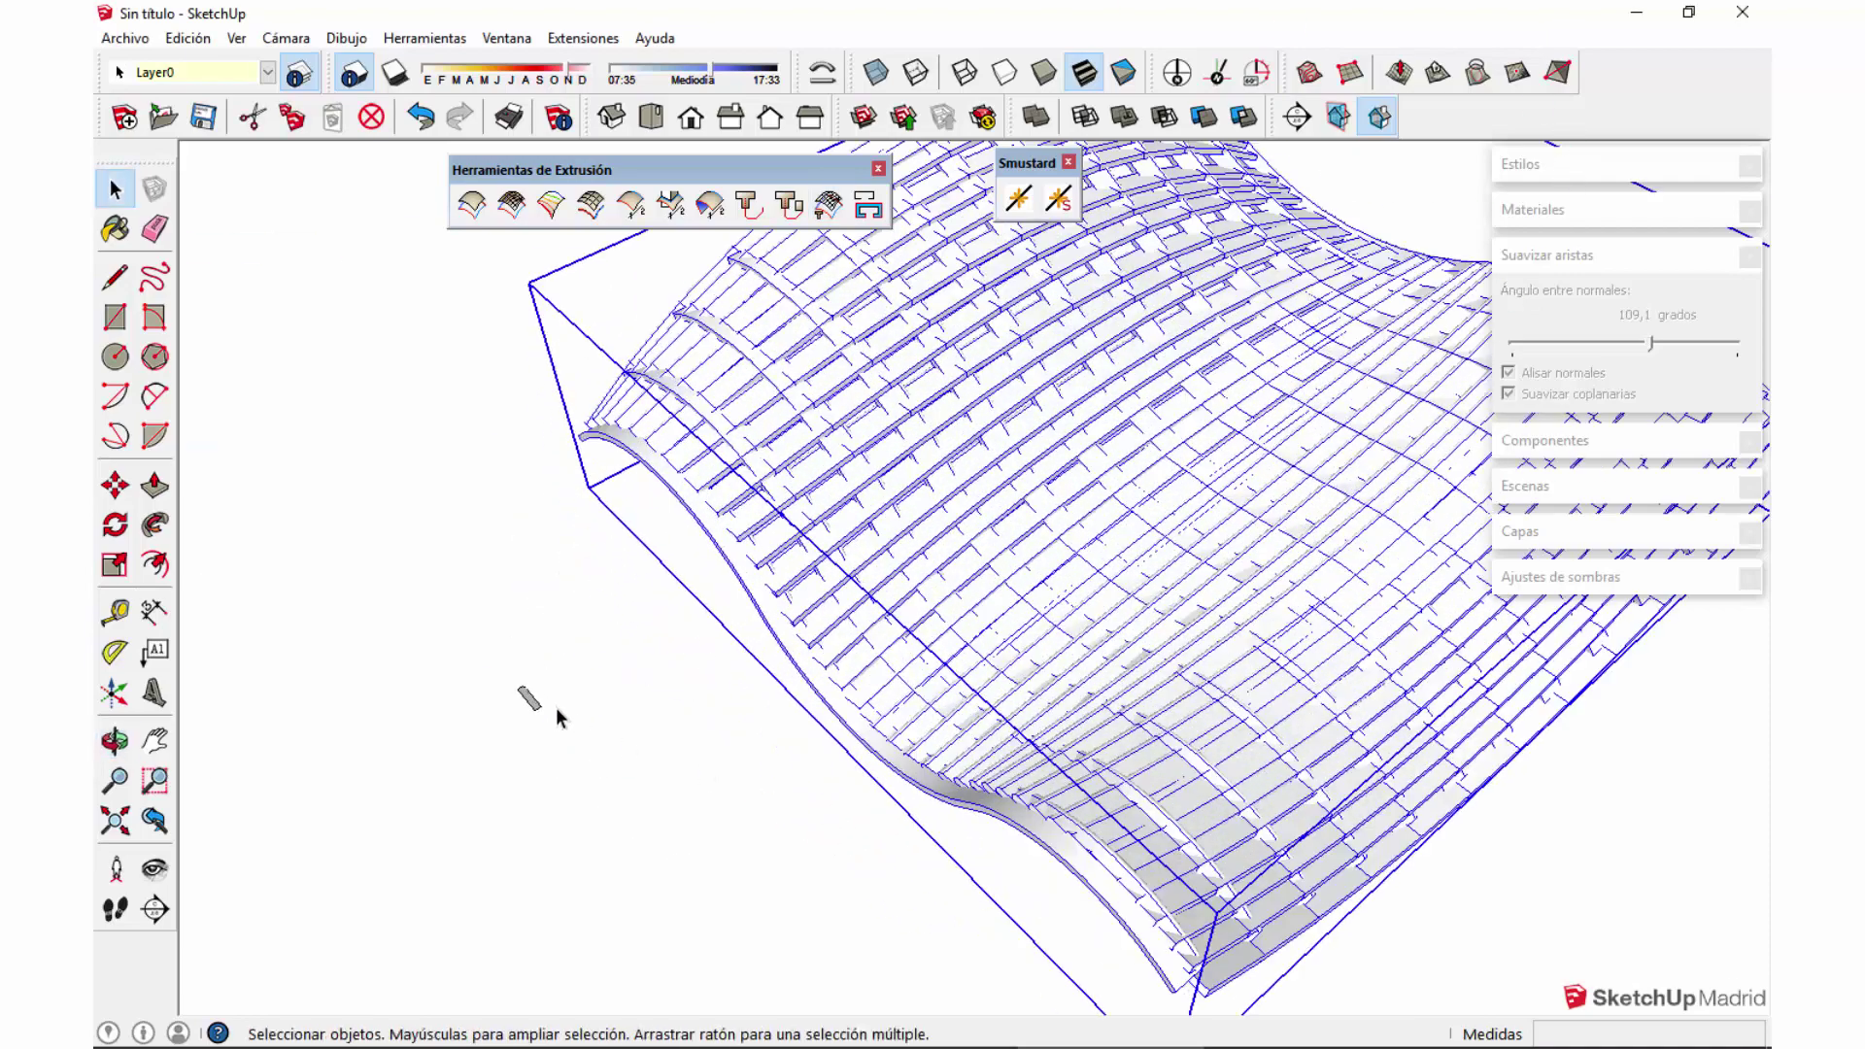
pyautogui.scroll(3, 559, 717)
pyautogui.scroll(-5, 1033, 595)
pyautogui.moveTo(1032, 596); pyautogui.dragTo(1057, 528, button='middle')
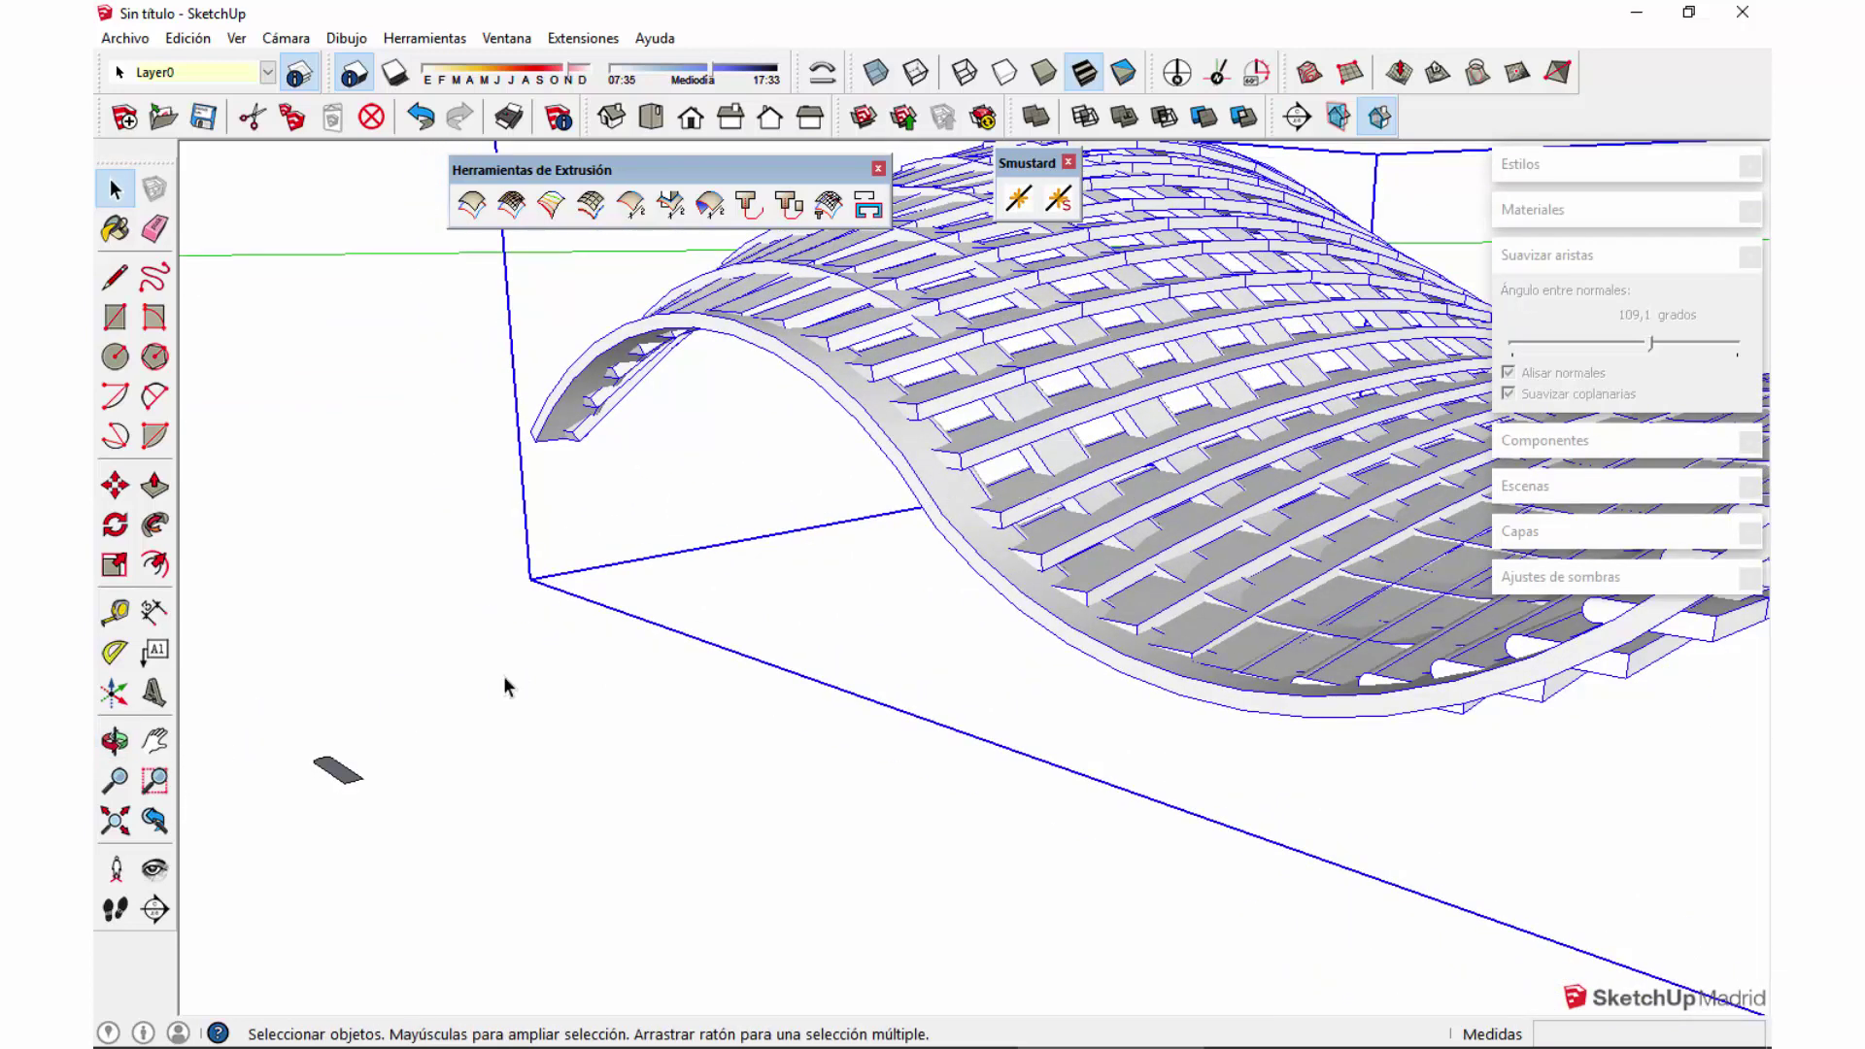
# Step: Make a rotated copy of the small rounded strip face beside the original
pyautogui.click(326, 750)
pyautogui.moveTo(283, 730); pyautogui.dragTo(423, 839)
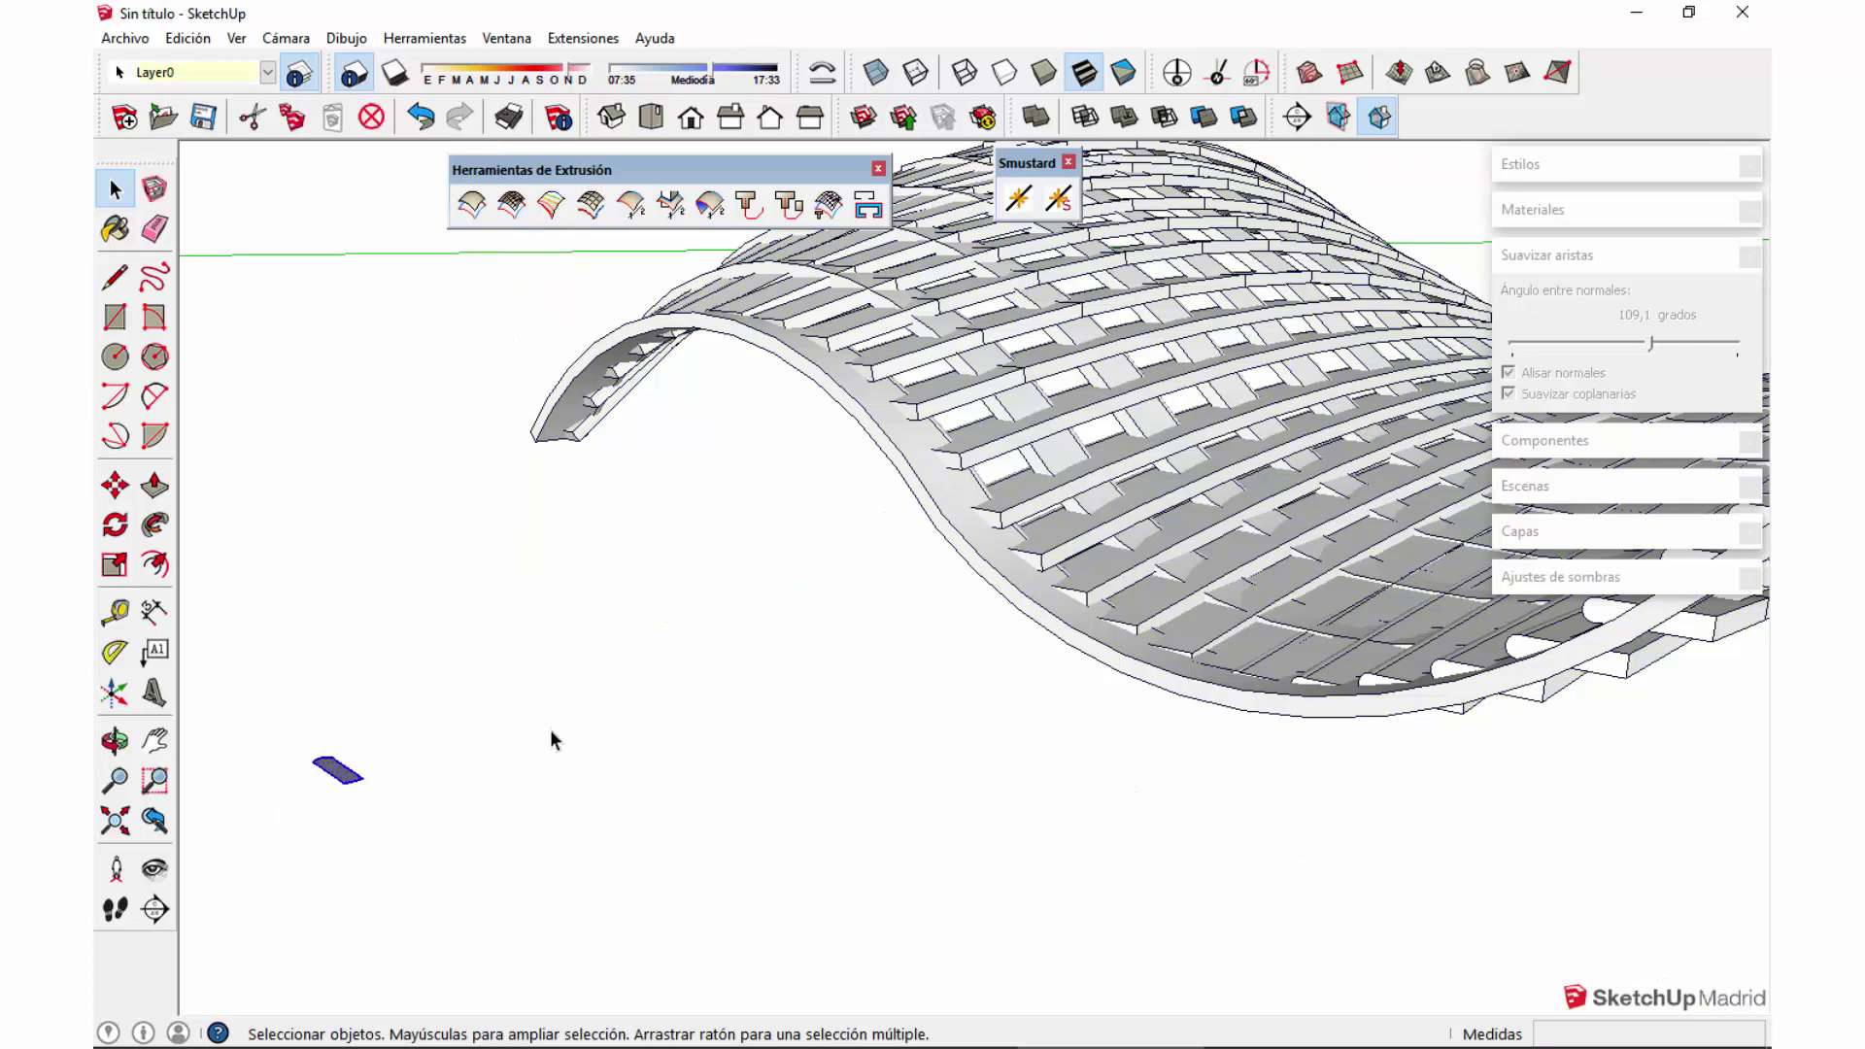
pyautogui.moveTo(1032, 430)
pyautogui.mouseDown(button='middle')
pyautogui.moveTo(1249, 395)
pyautogui.moveTo(1330, 483)
pyautogui.moveTo(1056, 428)
pyautogui.moveTo(815, 587)
pyautogui.mouseUp(button='middle')
pyautogui.scroll(5, 733, 835)
pyautogui.moveTo(733, 835); pyautogui.dragTo(741, 616, button='middle')
pyautogui.scroll(-5, 687, 749)
pyautogui.press('q')
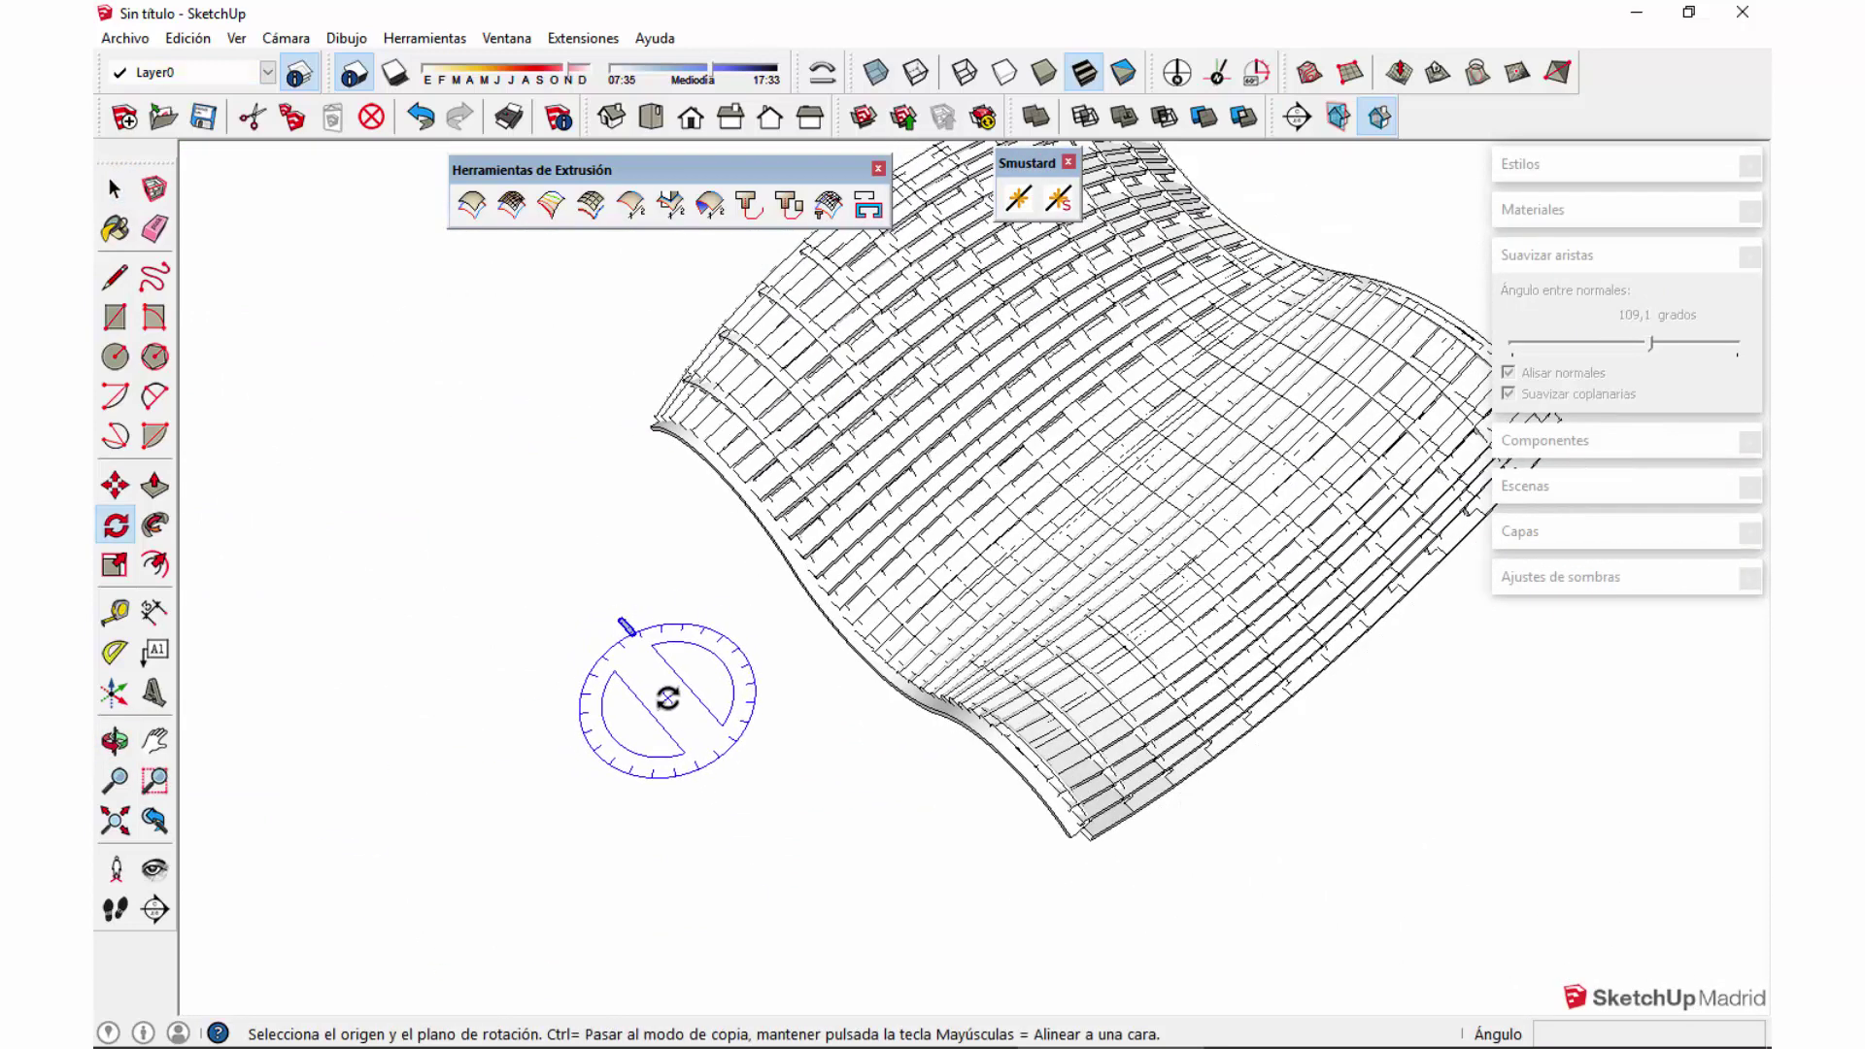
pyautogui.click(667, 697)
pyautogui.click(638, 719)
pyautogui.press('Escape')
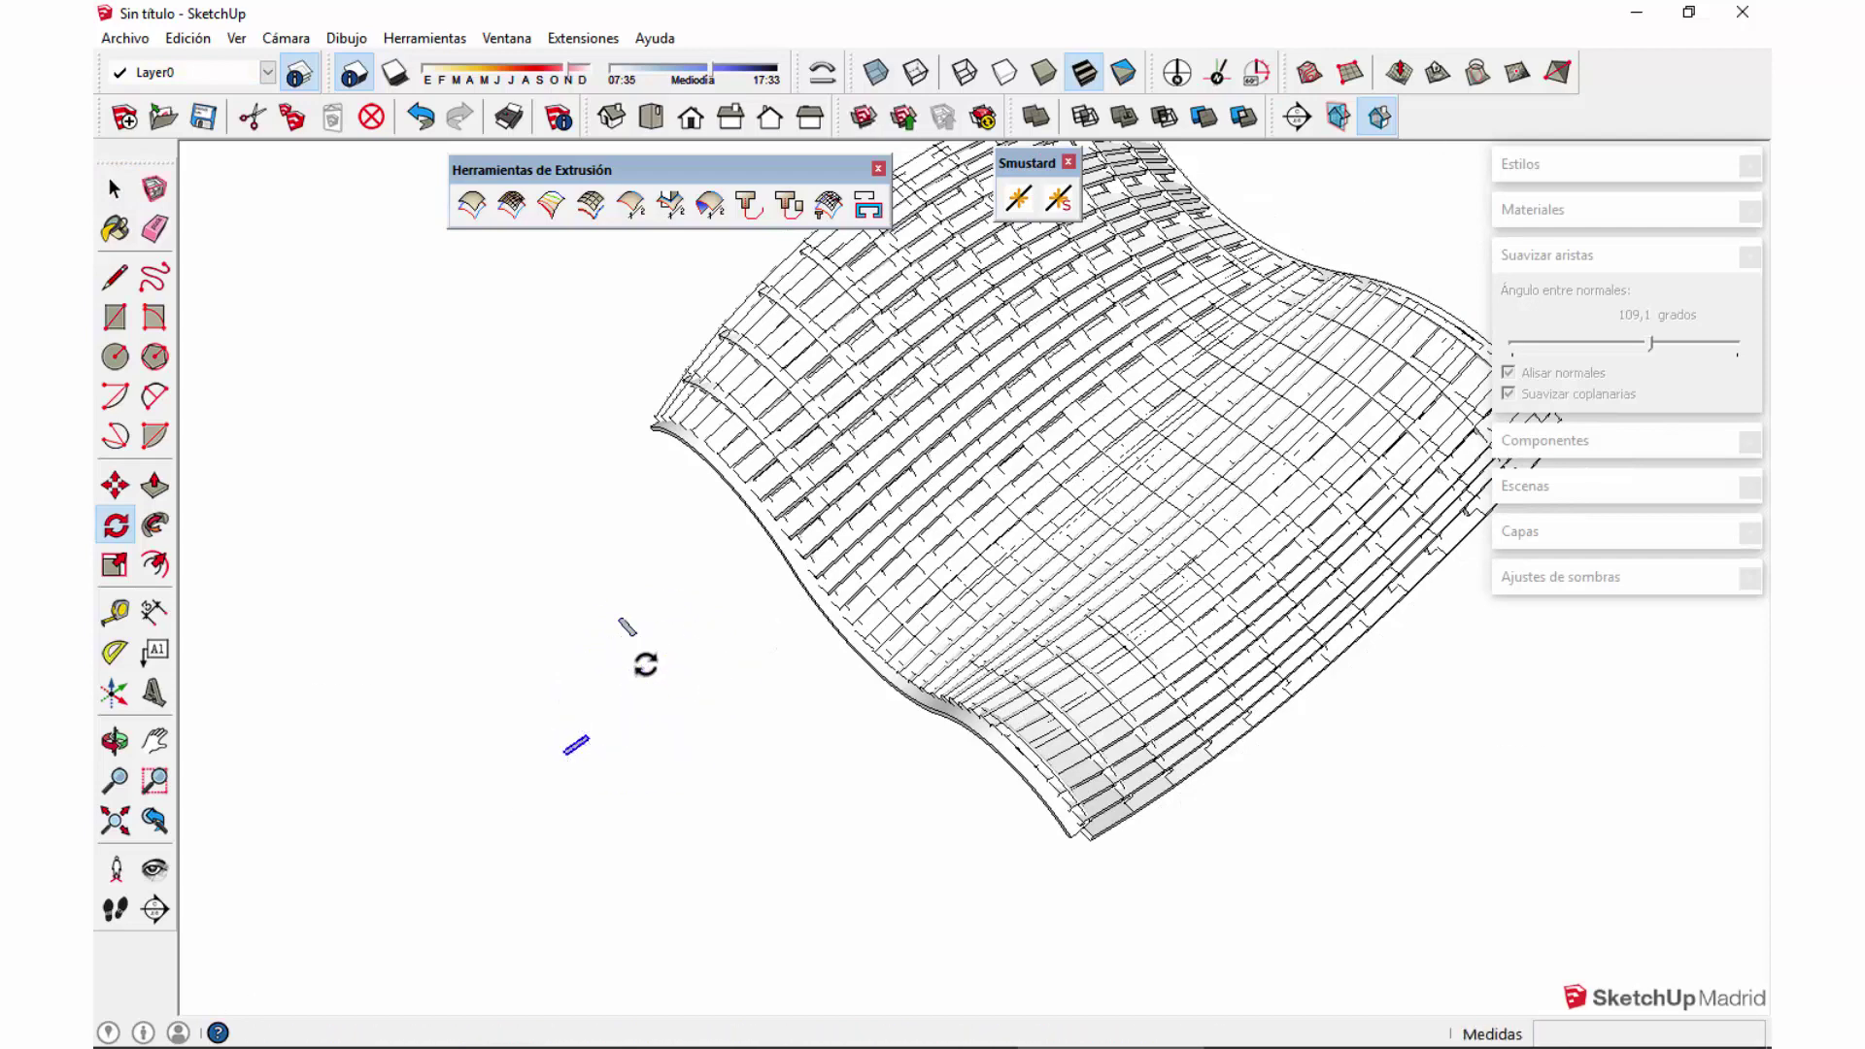
# Step: Move the rib lattice group clear of the four boundary curves
pyautogui.press('space')
pyautogui.click(929, 702)
pyautogui.press('m')
pyautogui.click(910, 802)
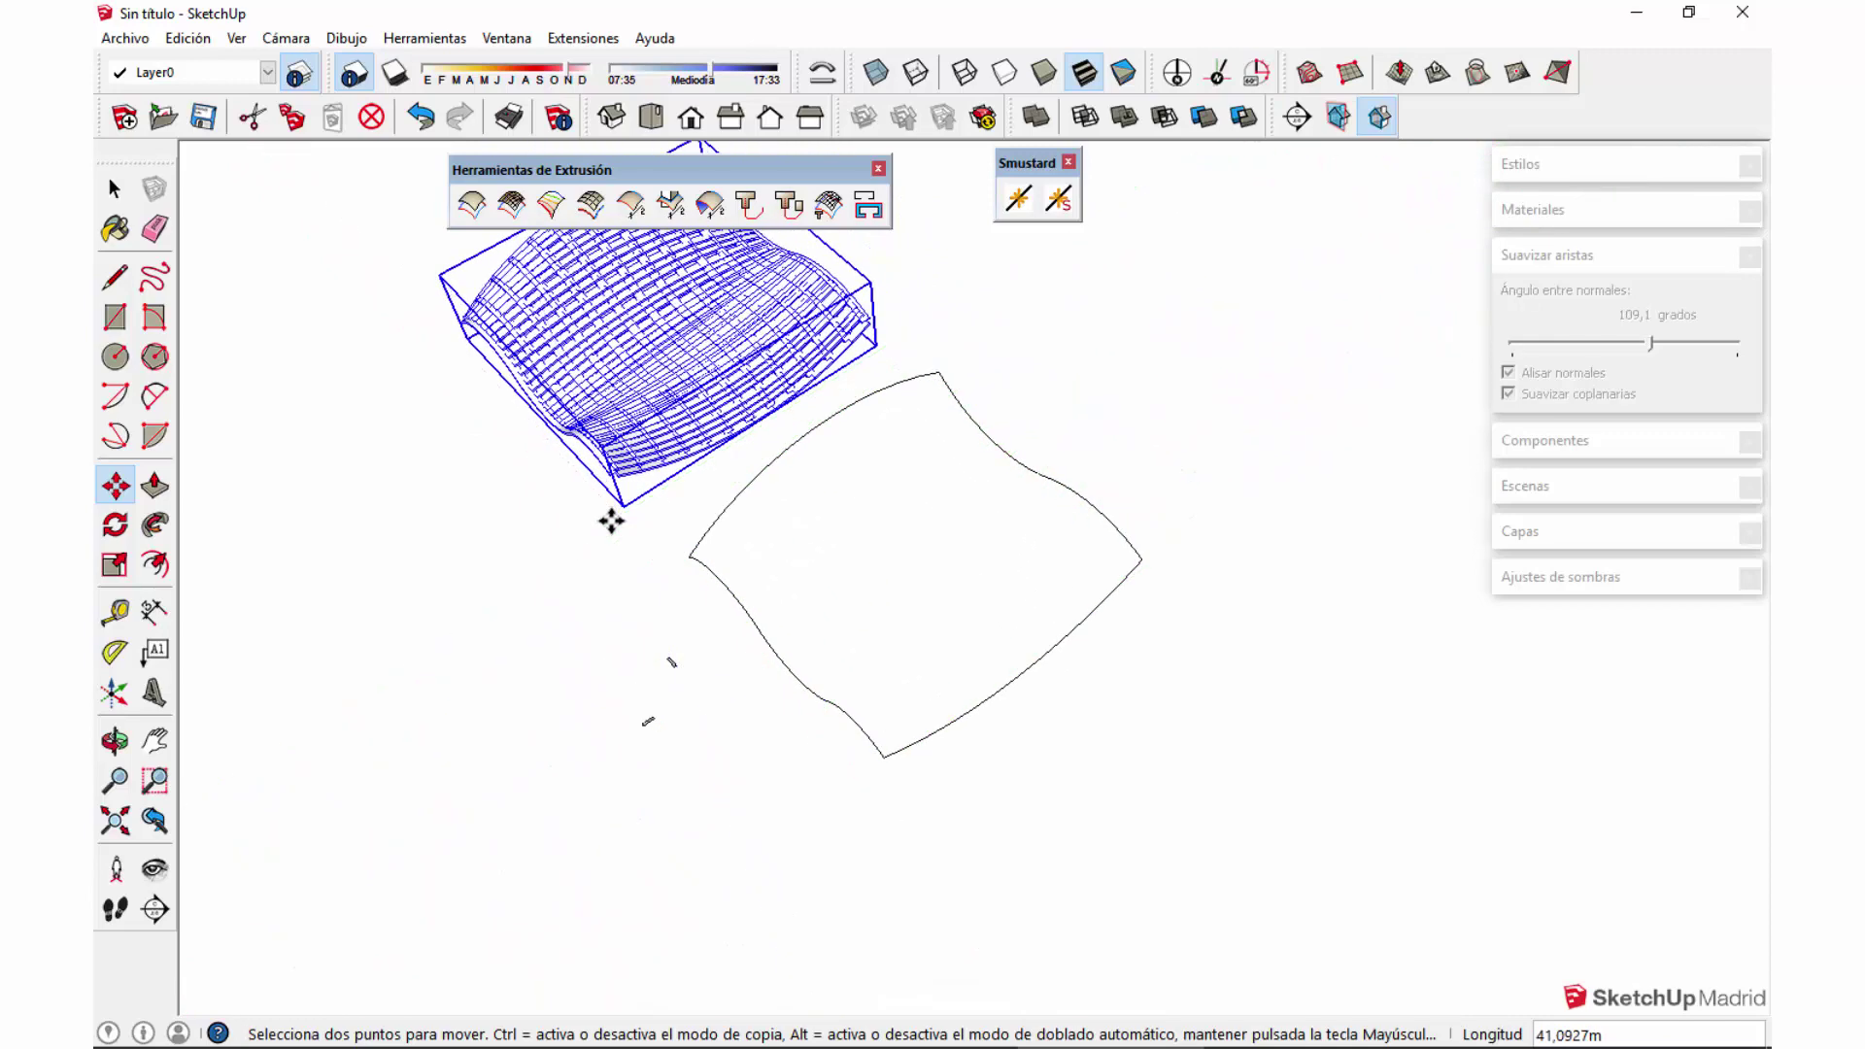
pyautogui.click(612, 520)
pyautogui.press('space')
pyautogui.click(615, 525)
pyautogui.click(640, 465)
pyautogui.moveTo(845, 608)
pyautogui.mouseDown(button='middle')
pyautogui.moveTo(937, 679)
pyautogui.moveTo(982, 534)
pyautogui.moveTo(777, 658)
pyautogui.mouseUp(button='middle')
pyautogui.moveTo(816, 371)
pyautogui.mouseDown(button='middle')
pyautogui.moveTo(766, 528)
pyautogui.moveTo(868, 521)
pyautogui.mouseUp(button='middle')
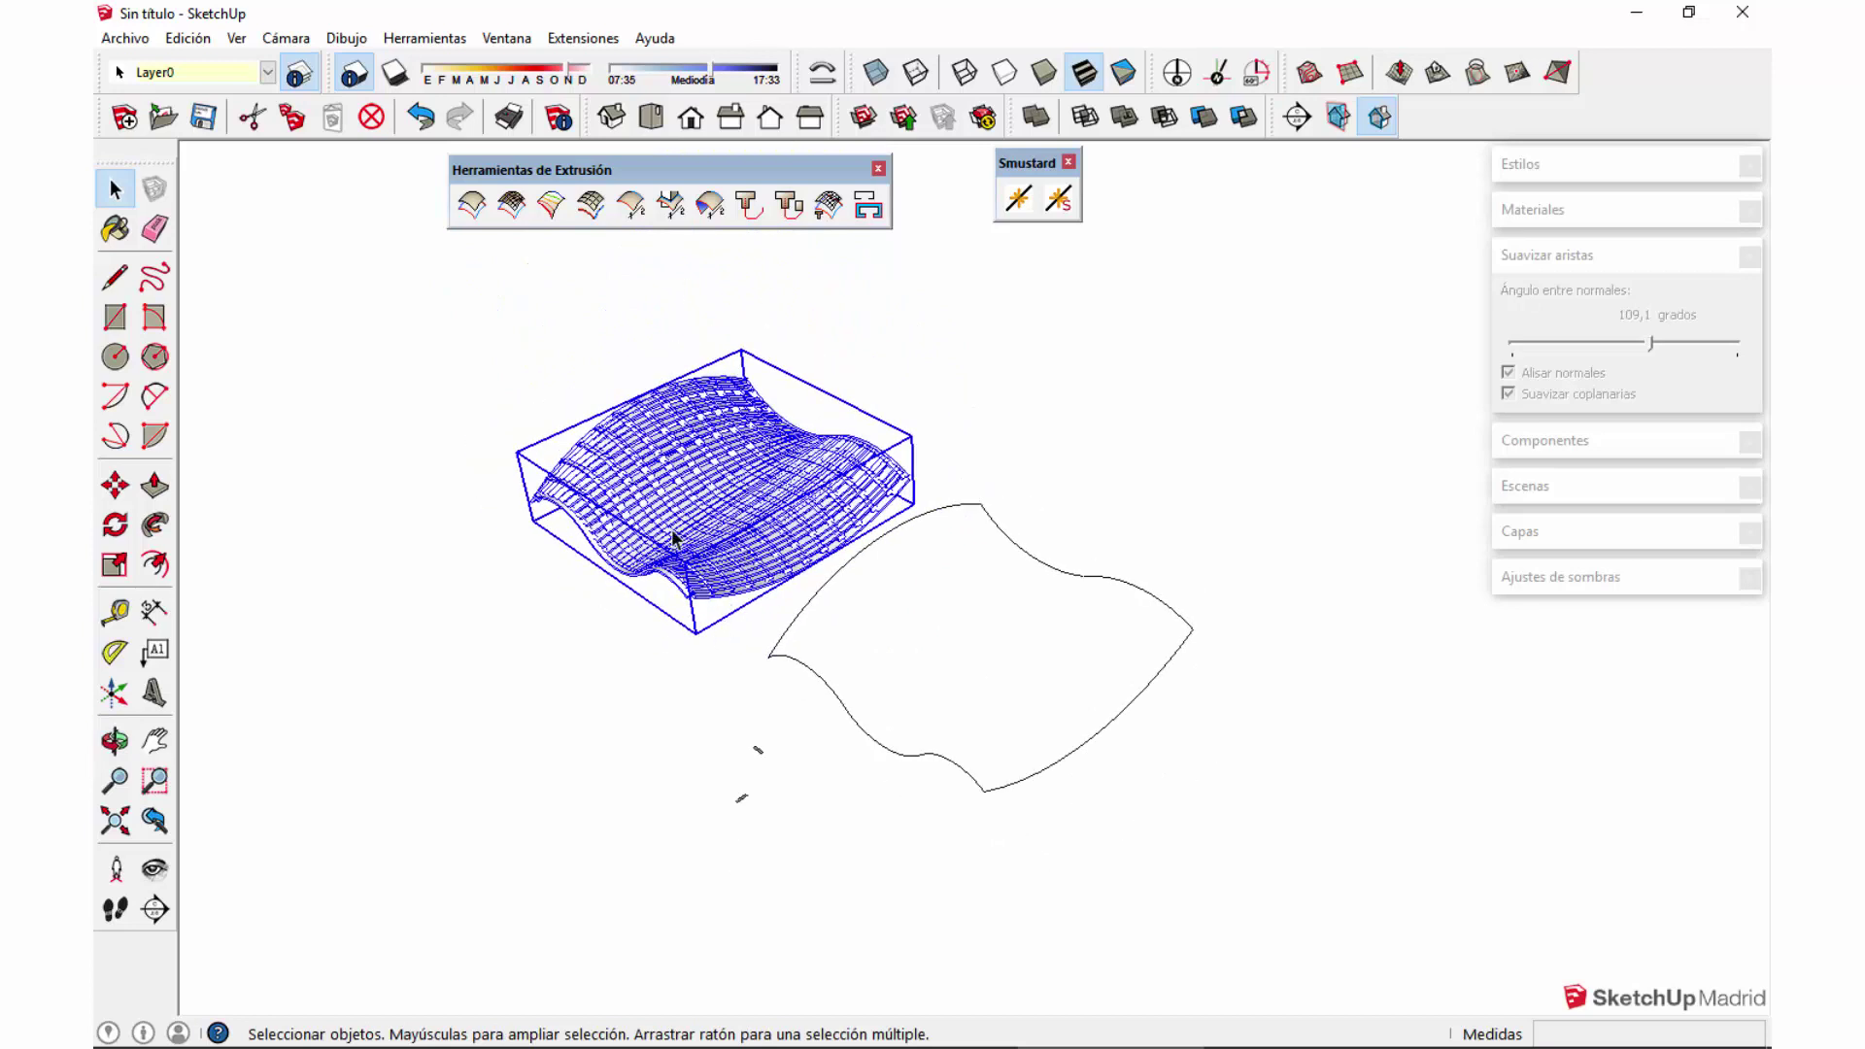
# Step: Paint the whole rib lattice with the teal 0006_Rosa material
pyautogui.press('b')
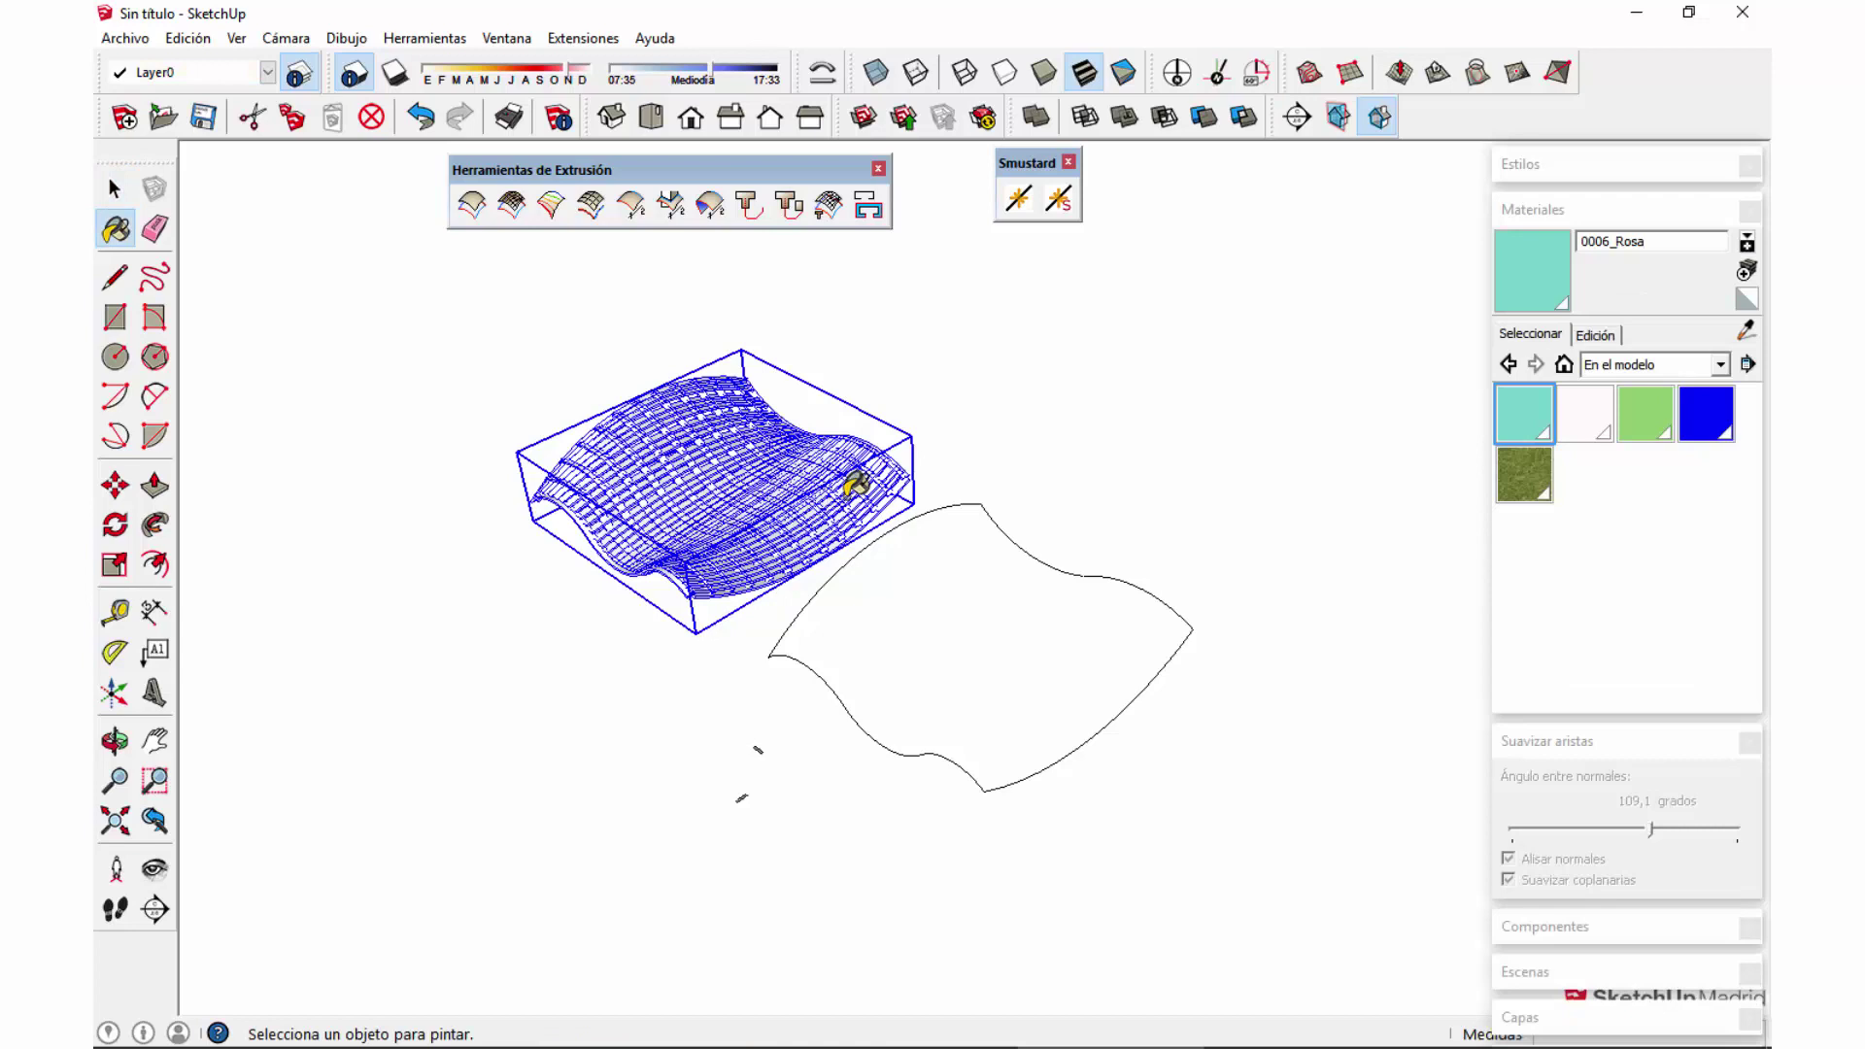
pyautogui.click(845, 478)
pyautogui.press('space')
pyautogui.moveTo(805, 560)
pyautogui.mouseDown(button='middle')
pyautogui.moveTo(670, 615)
pyautogui.moveTo(835, 889)
pyautogui.moveTo(829, 833)
pyautogui.mouseUp(button='middle')
pyautogui.scroll(3, 683, 598)
# Step: Open the lattice group, select a single rib near the front edge and paint it with the light green Black material
pyautogui.click(714, 620)
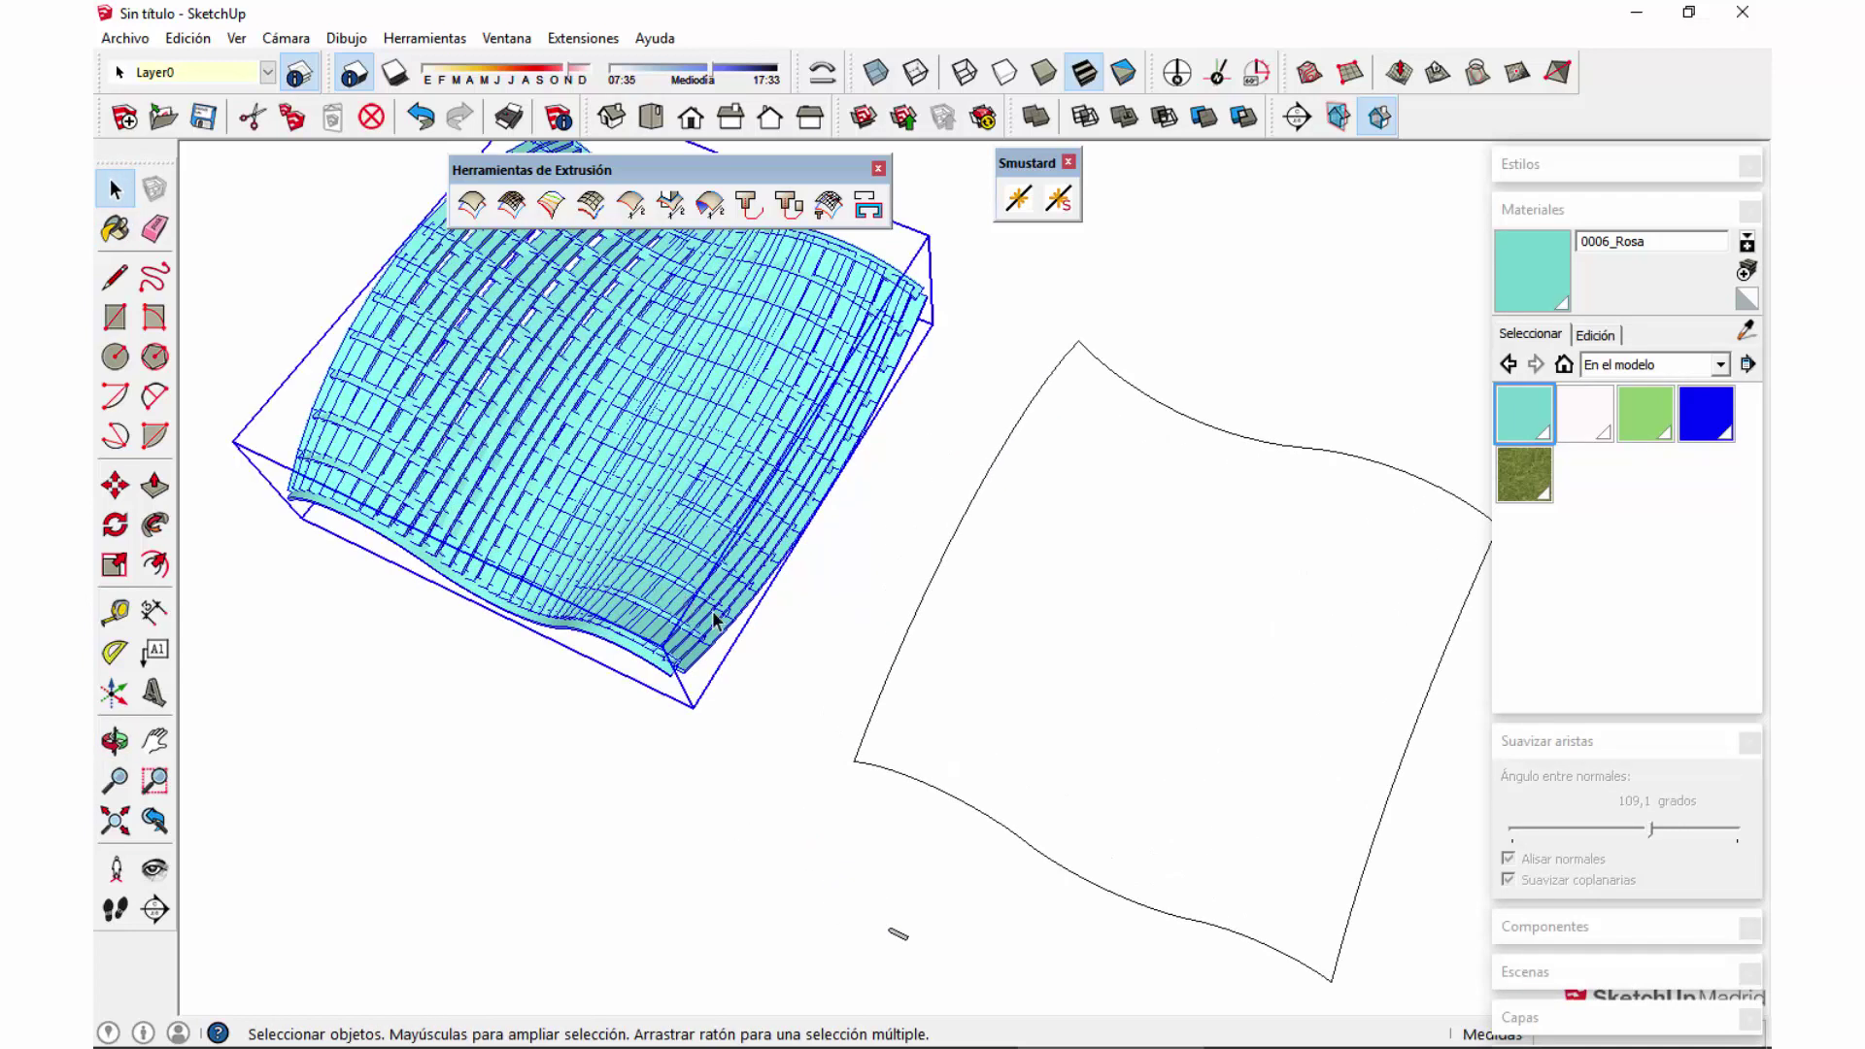
pyautogui.scroll(4, 714, 619)
pyautogui.doubleClick(645, 583)
pyautogui.scroll(-3, 863, 600)
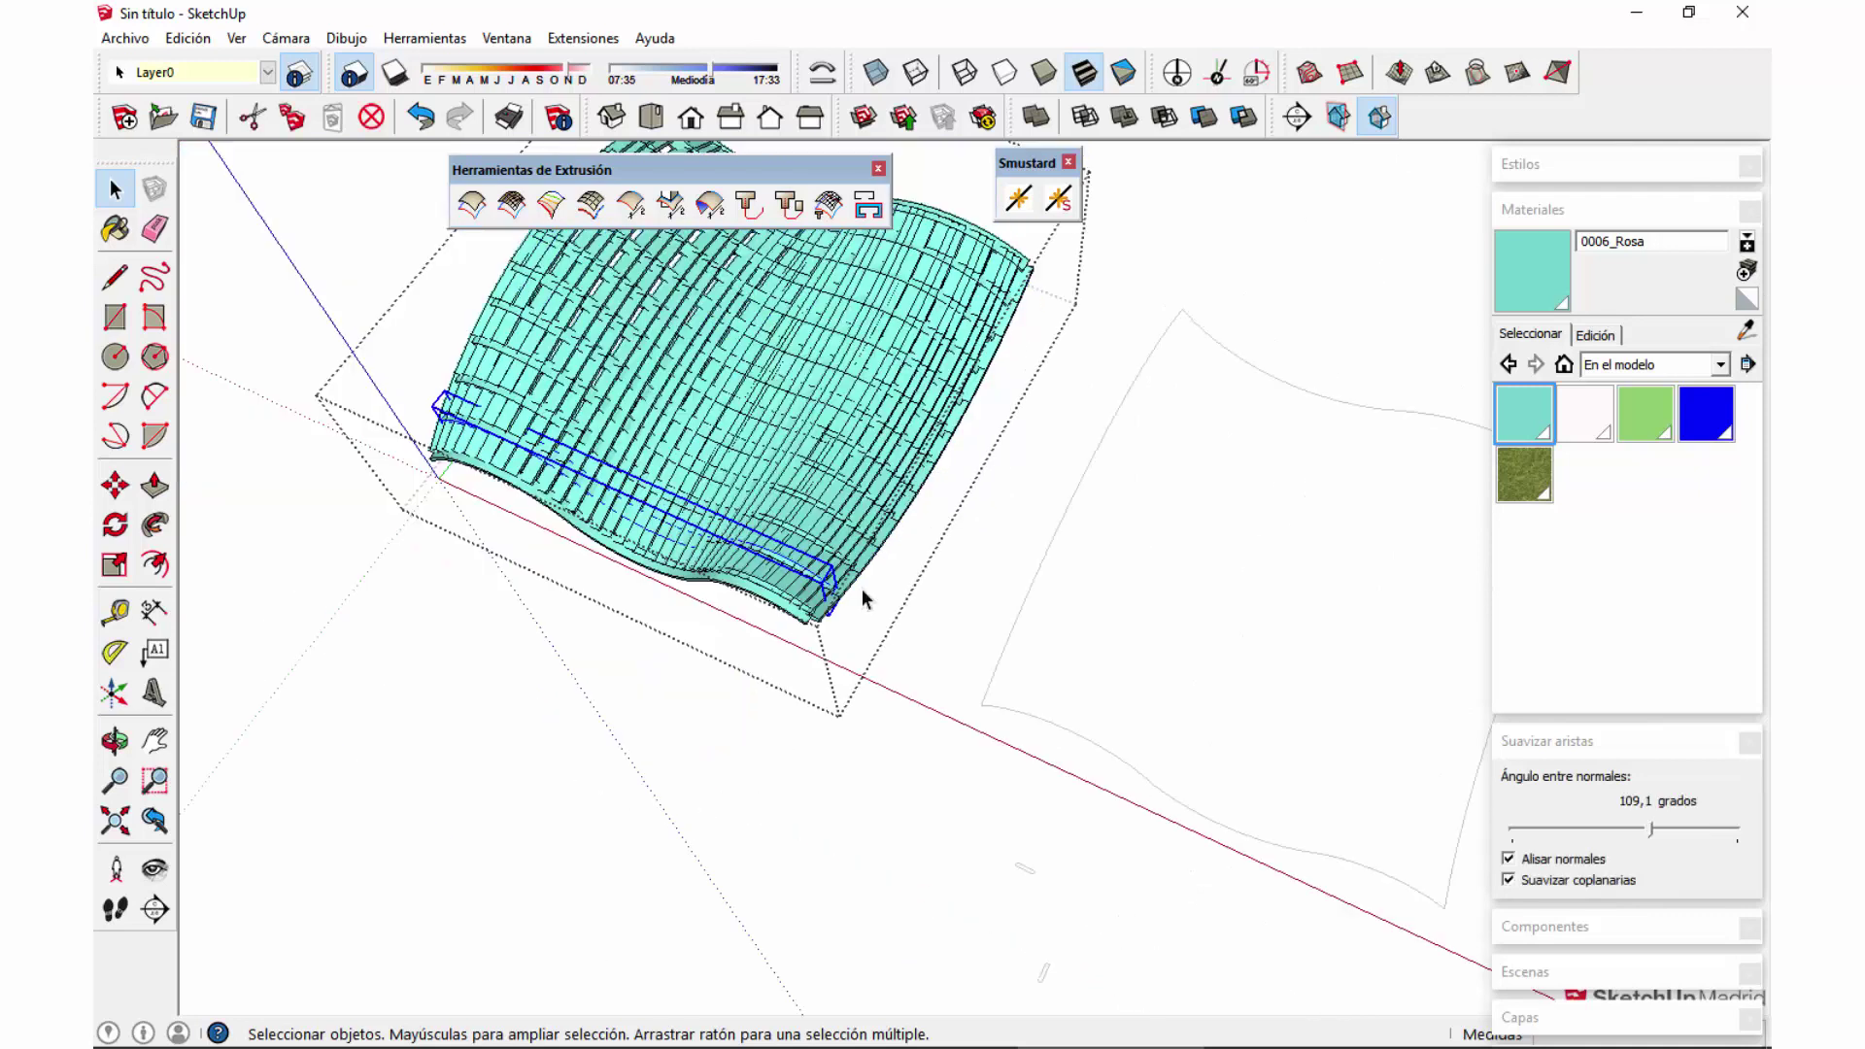
pyautogui.scroll(3, 714, 543)
pyautogui.press('m')
pyautogui.scroll(4, 777, 539)
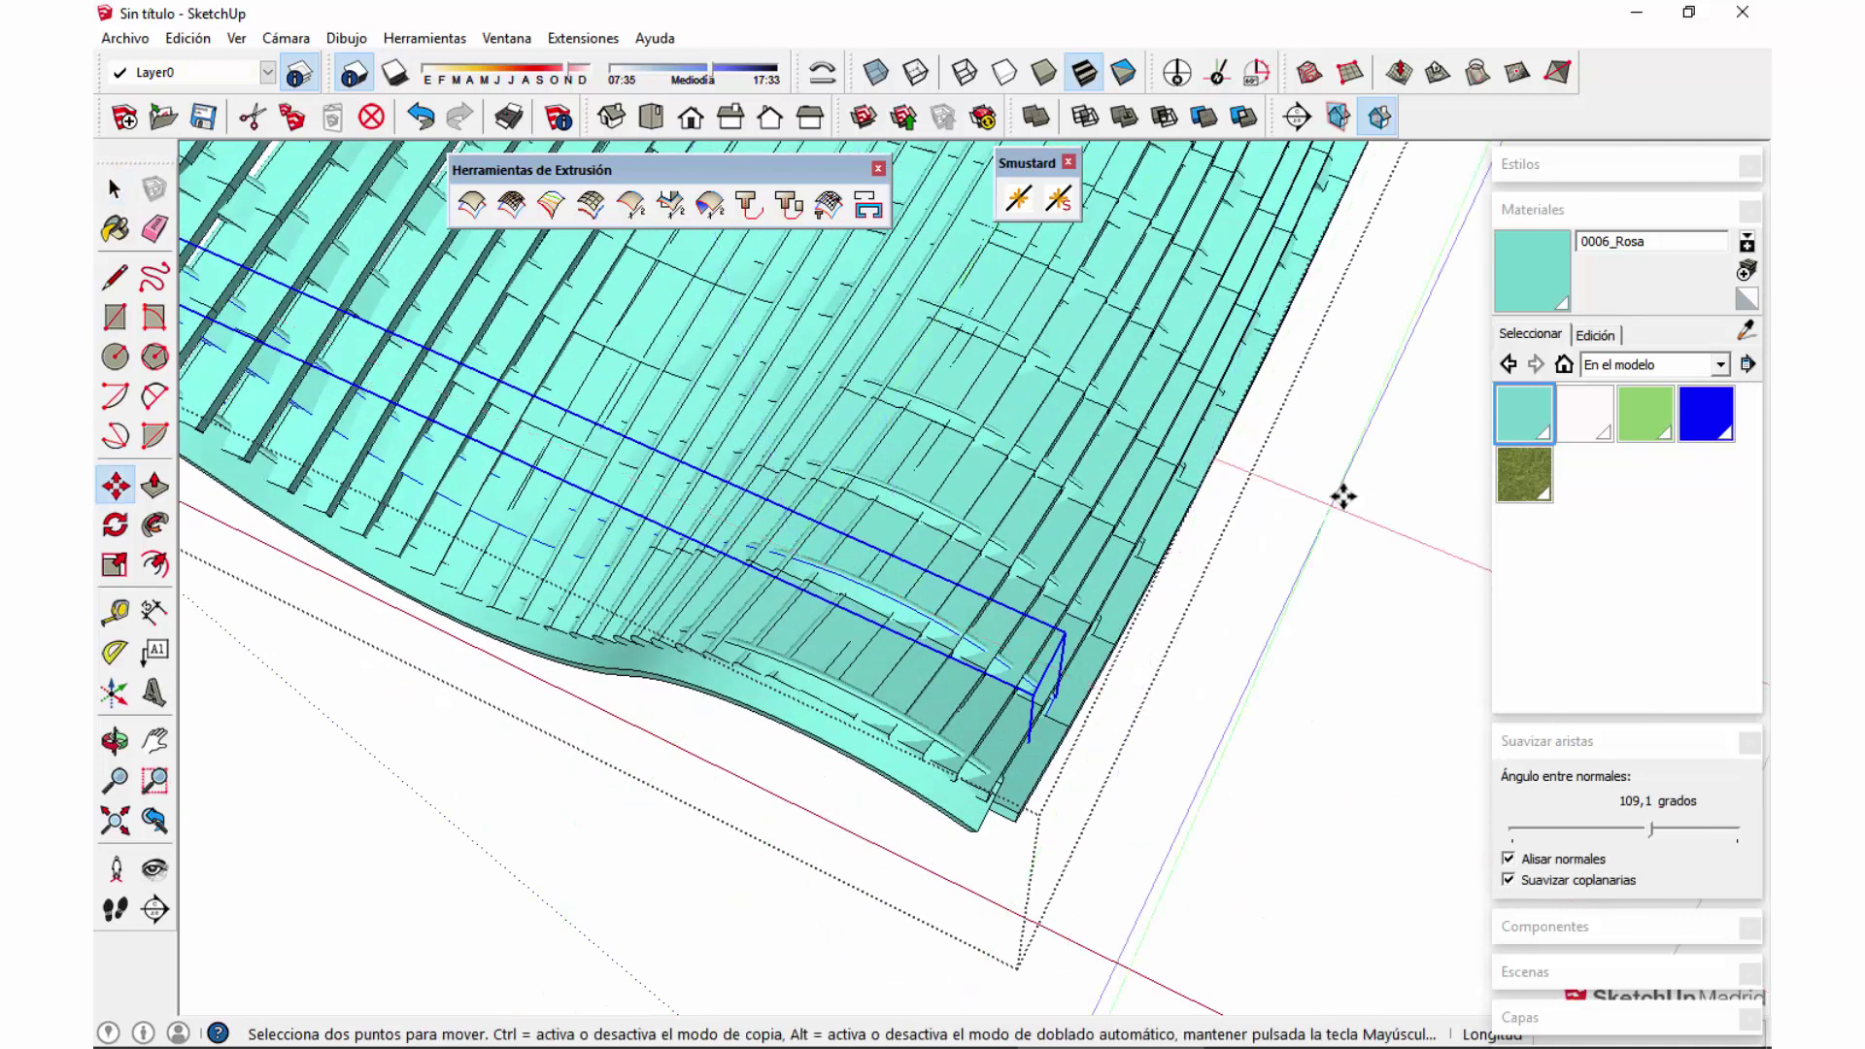
pyautogui.click(1644, 413)
pyautogui.click(918, 595)
pyautogui.press('space')
pyautogui.press('m')
pyautogui.press('b')
pyautogui.press('space')
# Step: Place the green rib out to the side of the lattice and leave the group
pyautogui.scroll(-8, 947, 500)
pyautogui.moveTo(947, 501)
pyautogui.mouseDown(button='middle')
pyautogui.moveTo(1598, 247)
pyautogui.moveTo(878, 534)
pyautogui.moveTo(832, 595)
pyautogui.moveTo(1103, 612)
pyautogui.mouseUp(button='middle')
pyautogui.press('space')
pyautogui.press('m')
pyautogui.click(1103, 611)
pyautogui.press('space')
# Step: Select the rotated copy of the rounded face and scale it shorter along its length
pyautogui.moveTo(832, 832)
pyautogui.mouseDown(button='middle')
pyautogui.moveTo(874, 737)
pyautogui.moveTo(1132, 491)
pyautogui.moveTo(666, 799)
pyautogui.mouseUp(button='middle')
pyautogui.scroll(-5, 832, 616)
pyautogui.keyDown('shift'); pyautogui.moveTo(832, 616); pyautogui.dragTo(1296, 603, button='middle'); pyautogui.keyUp('shift')
pyautogui.scroll(6, 971, 748)
pyautogui.moveTo(729, 702); pyautogui.dragTo(852, 805)
pyautogui.moveTo(852, 805); pyautogui.dragTo(787, 763, button='middle')
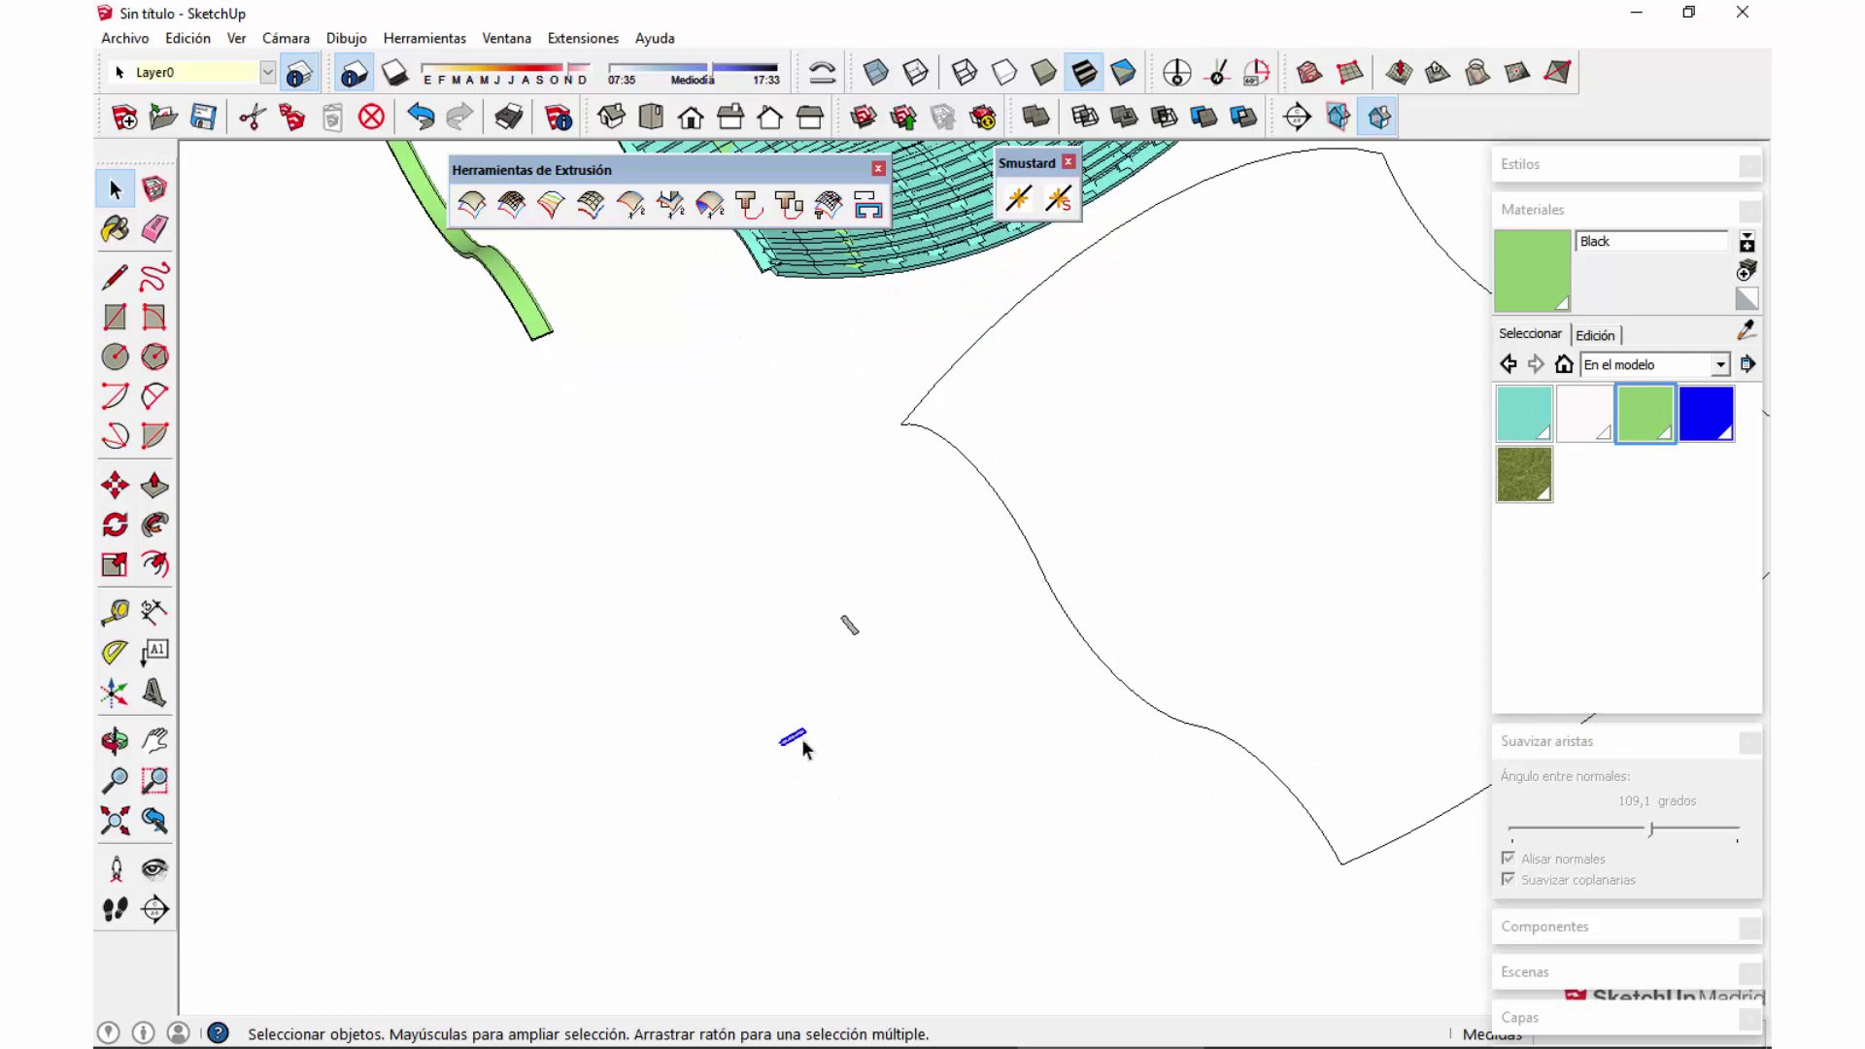
pyautogui.scroll(8, 804, 748)
pyautogui.press('s')
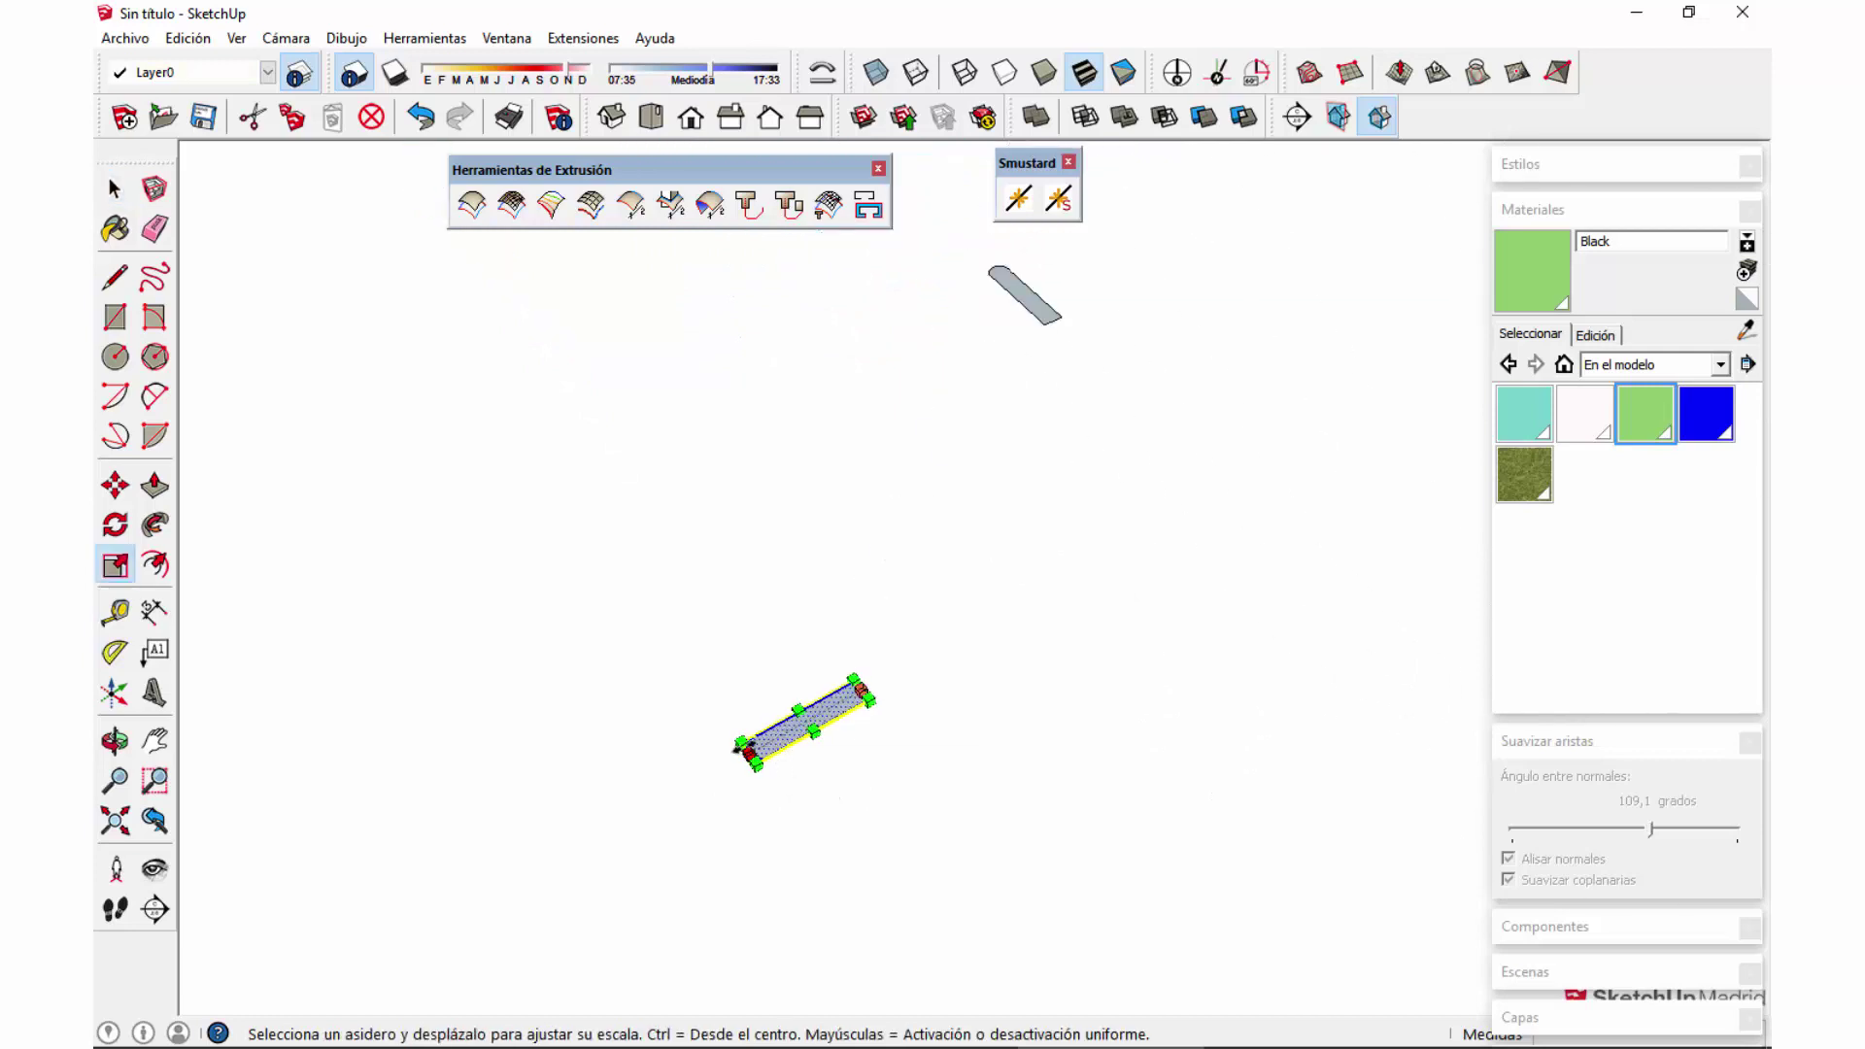
pyautogui.press('space')
# Step: Scale the shortened rounded face from its long side to reduce its width
pyautogui.scroll(-10, 826, 708)
pyautogui.moveTo(866, 270); pyautogui.dragTo(886, 645, button='middle')
pyautogui.scroll(4, 870, 774)
pyautogui.scroll(10, 858, 738)
pyautogui.press('s')
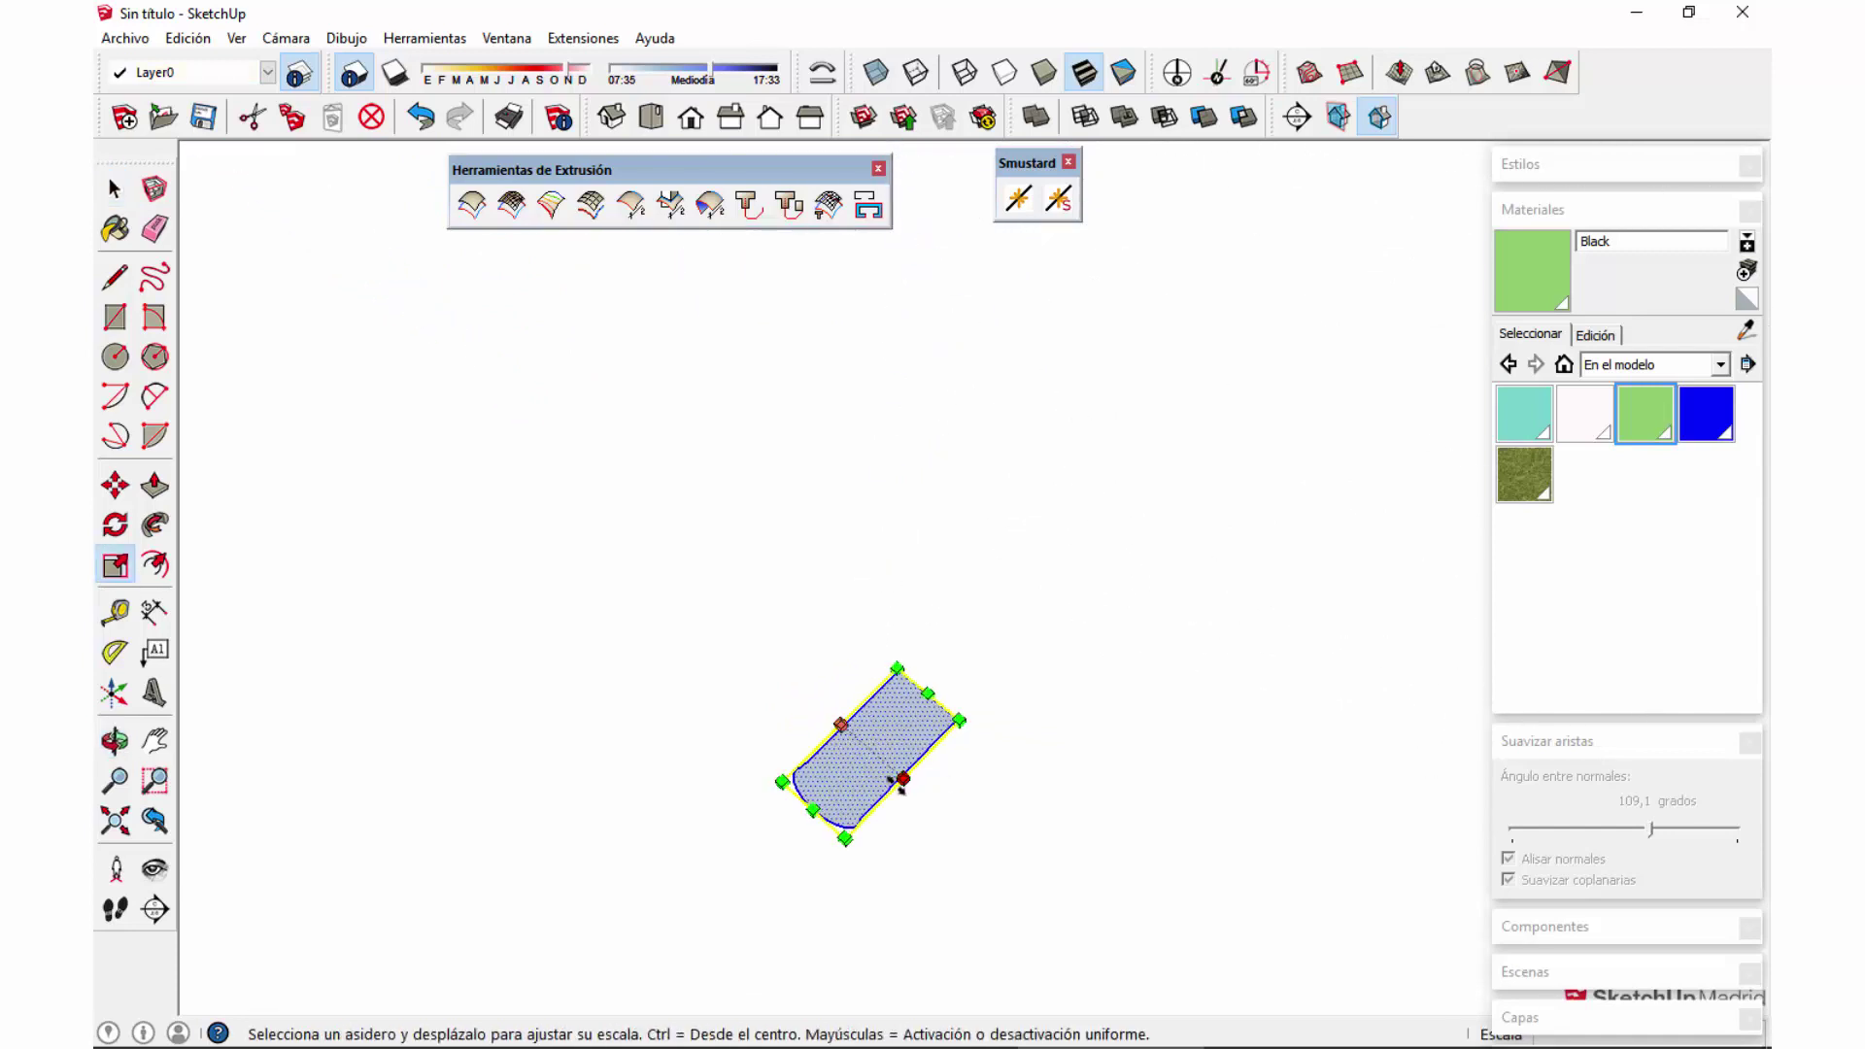
pyautogui.scroll(-2, 874, 767)
pyautogui.press('space')
# Step: Draw a flat rectangle next to the small faces
pyautogui.scroll(-7, 855, 738)
pyautogui.moveTo(763, 731); pyautogui.dragTo(806, 675, button='middle')
pyautogui.press('r')
pyautogui.click(521, 653)
pyautogui.click(793, 639)
pyautogui.press('space')
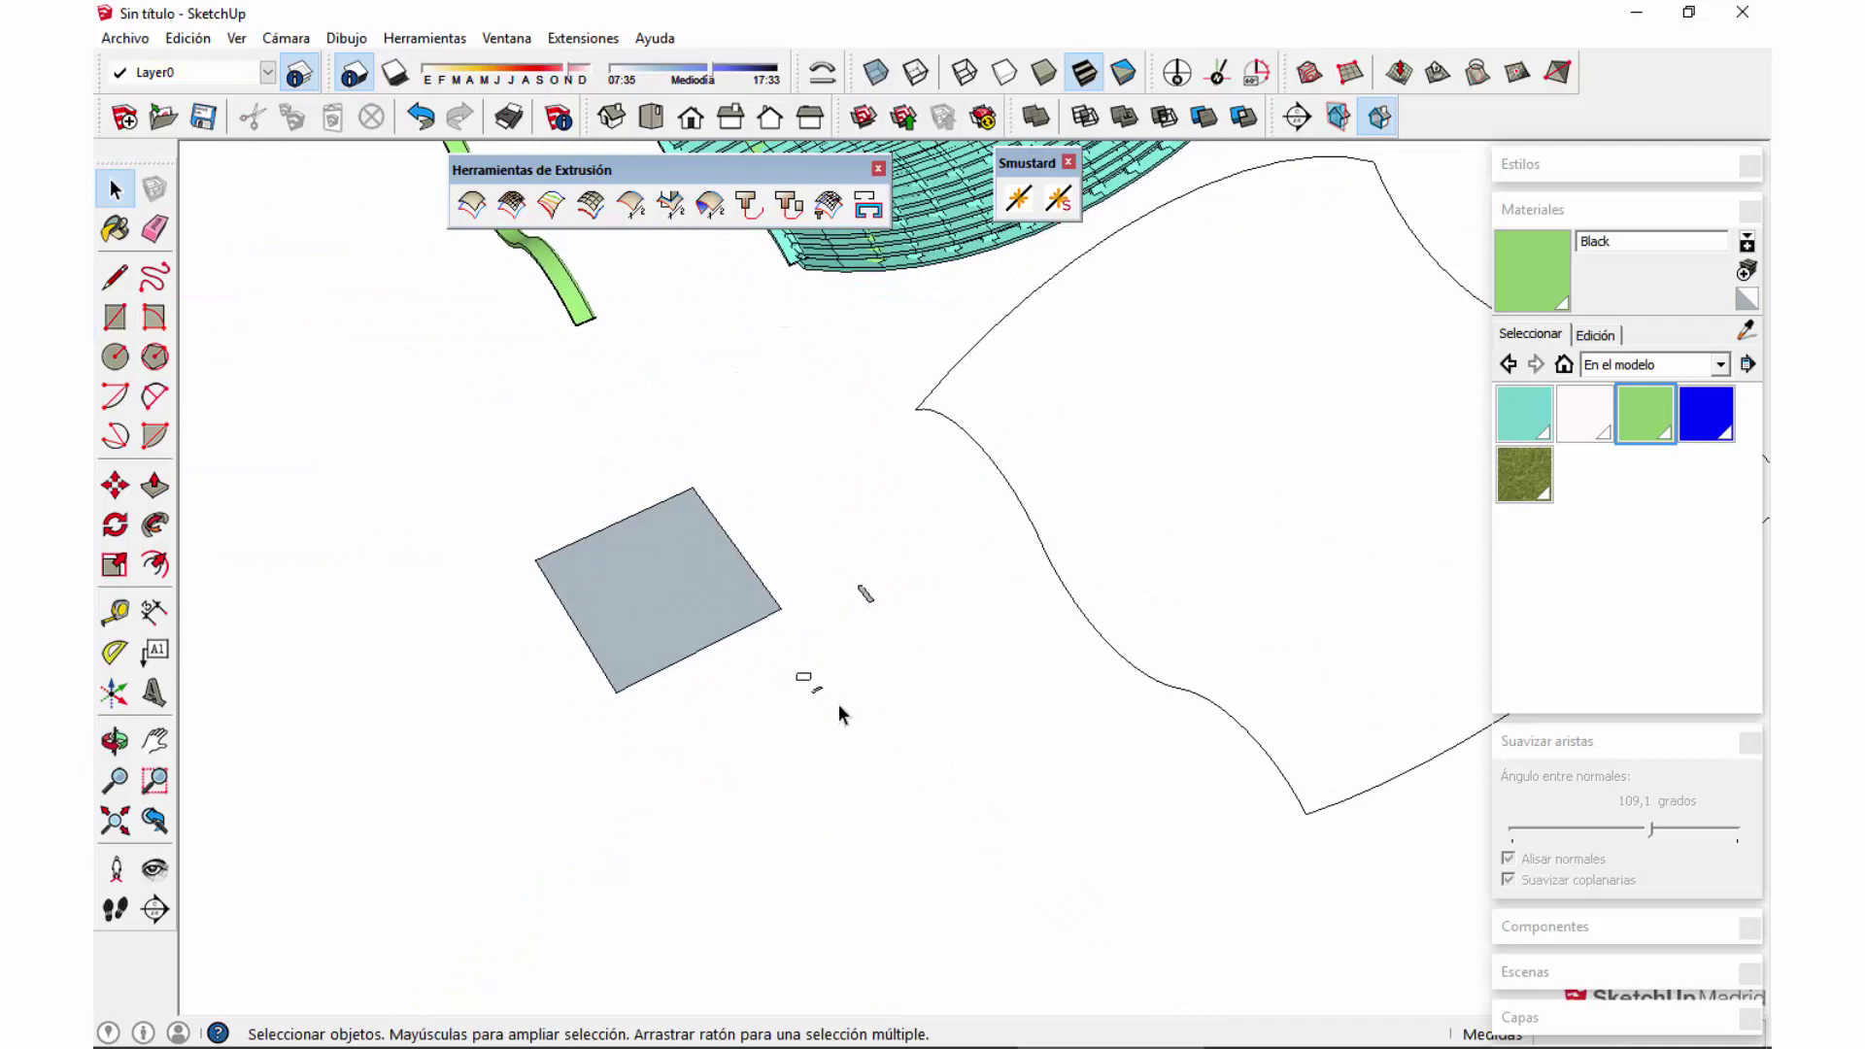
# Step: Run Barrido de Curvas por Rieles con Cara on the scaled face, with the wavy curves as profile and melding profile and the two arcs as rails
pyautogui.click(817, 688)
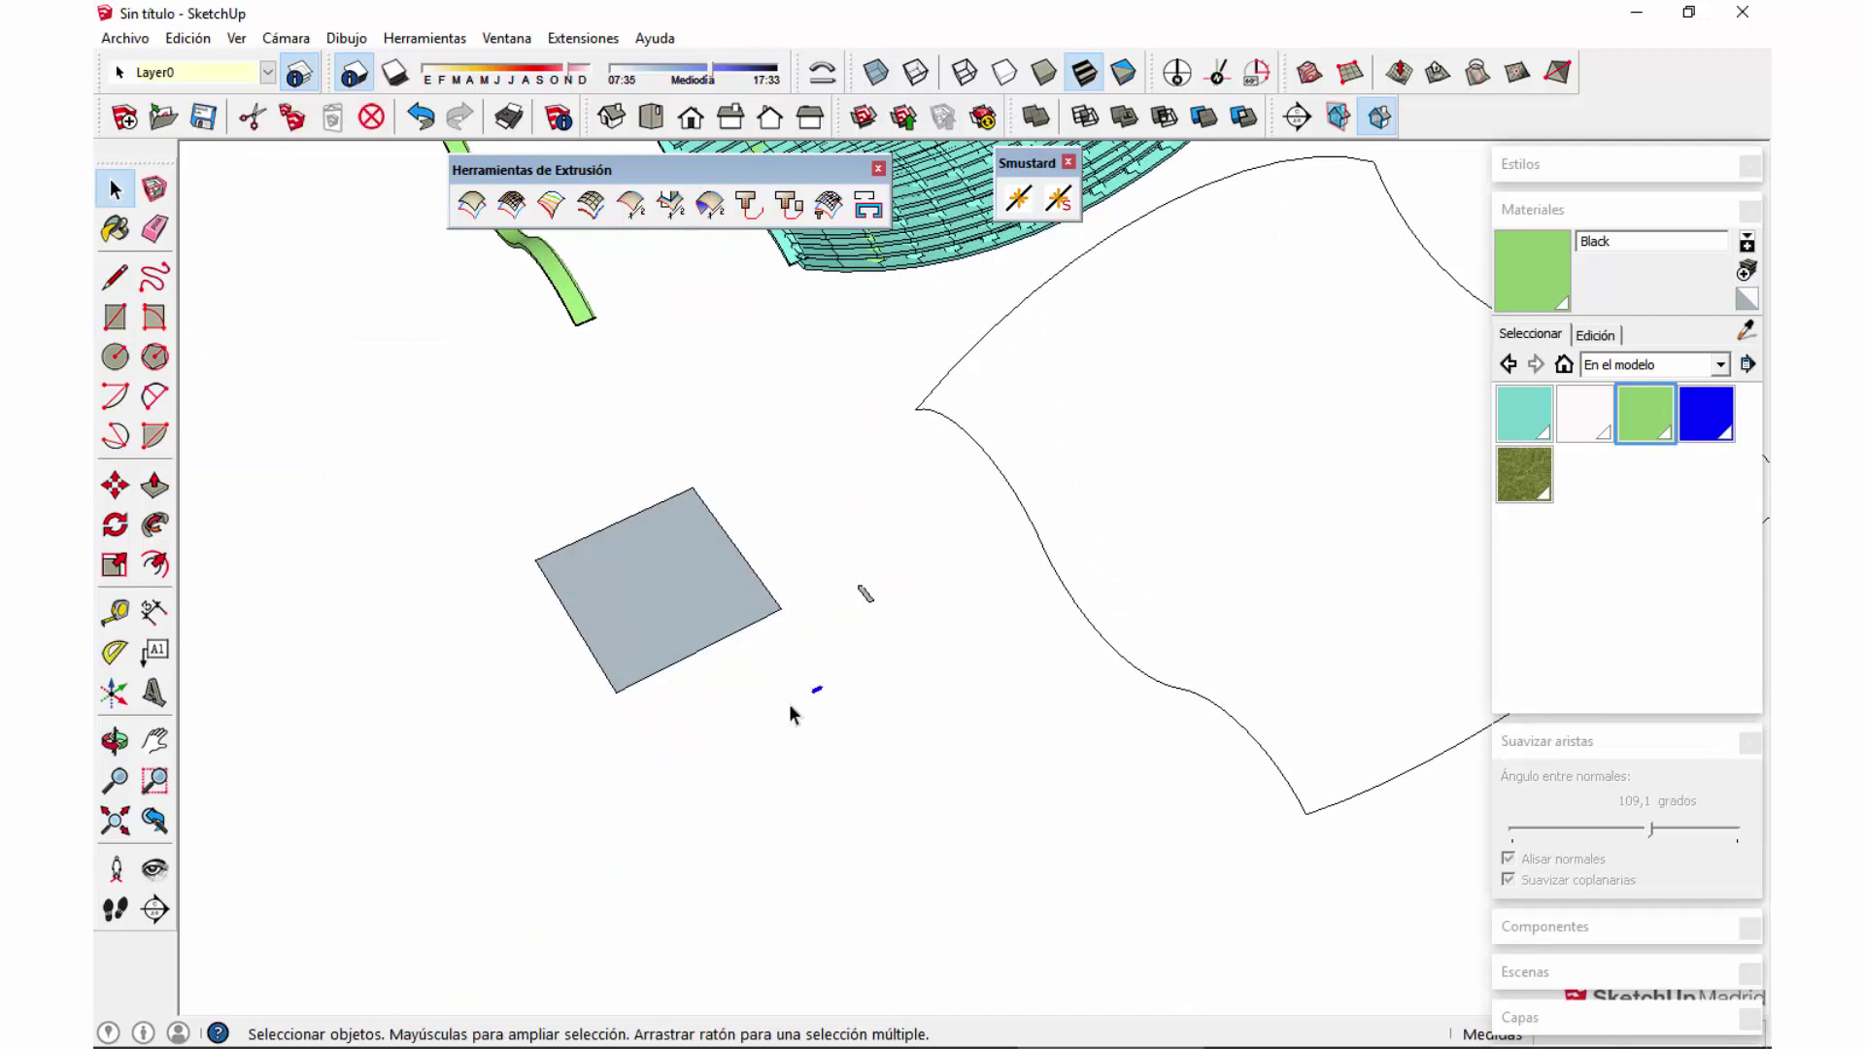
pyautogui.click(828, 204)
pyautogui.moveTo(928, 602); pyautogui.dragTo(902, 666, button='middle')
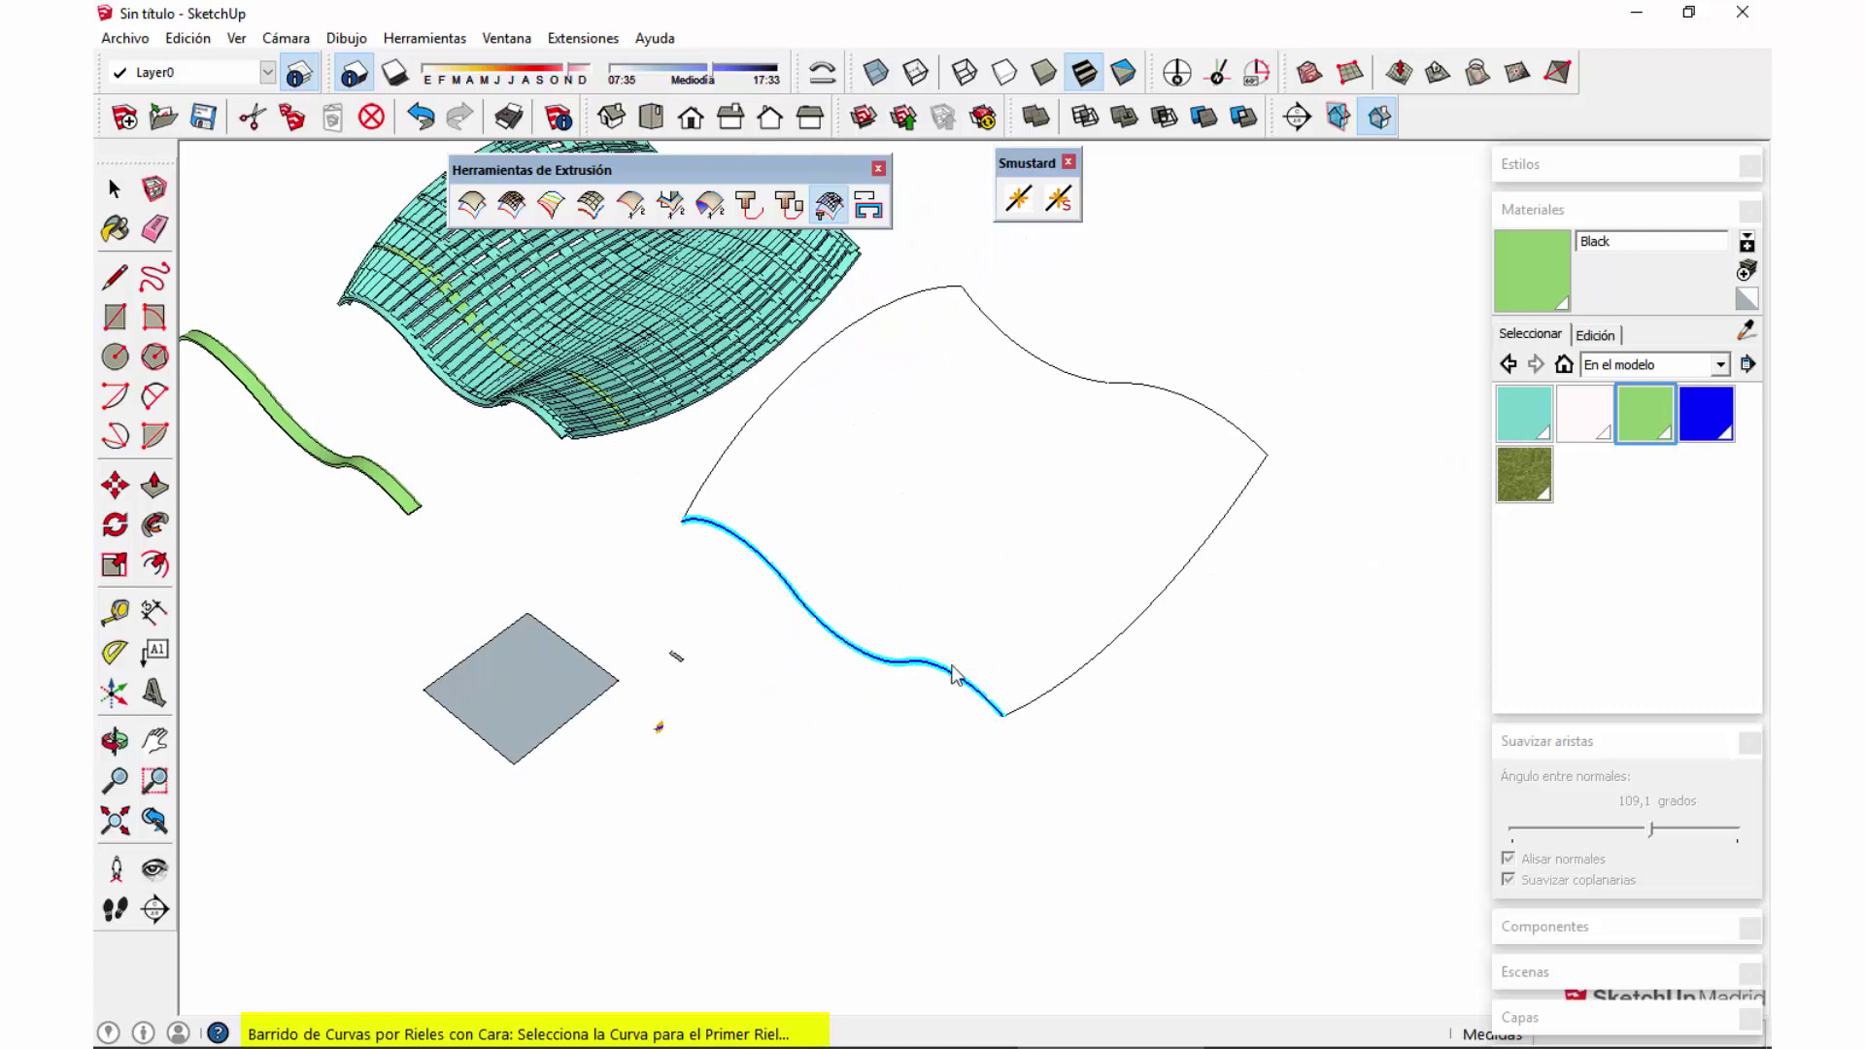
pyautogui.click(717, 475)
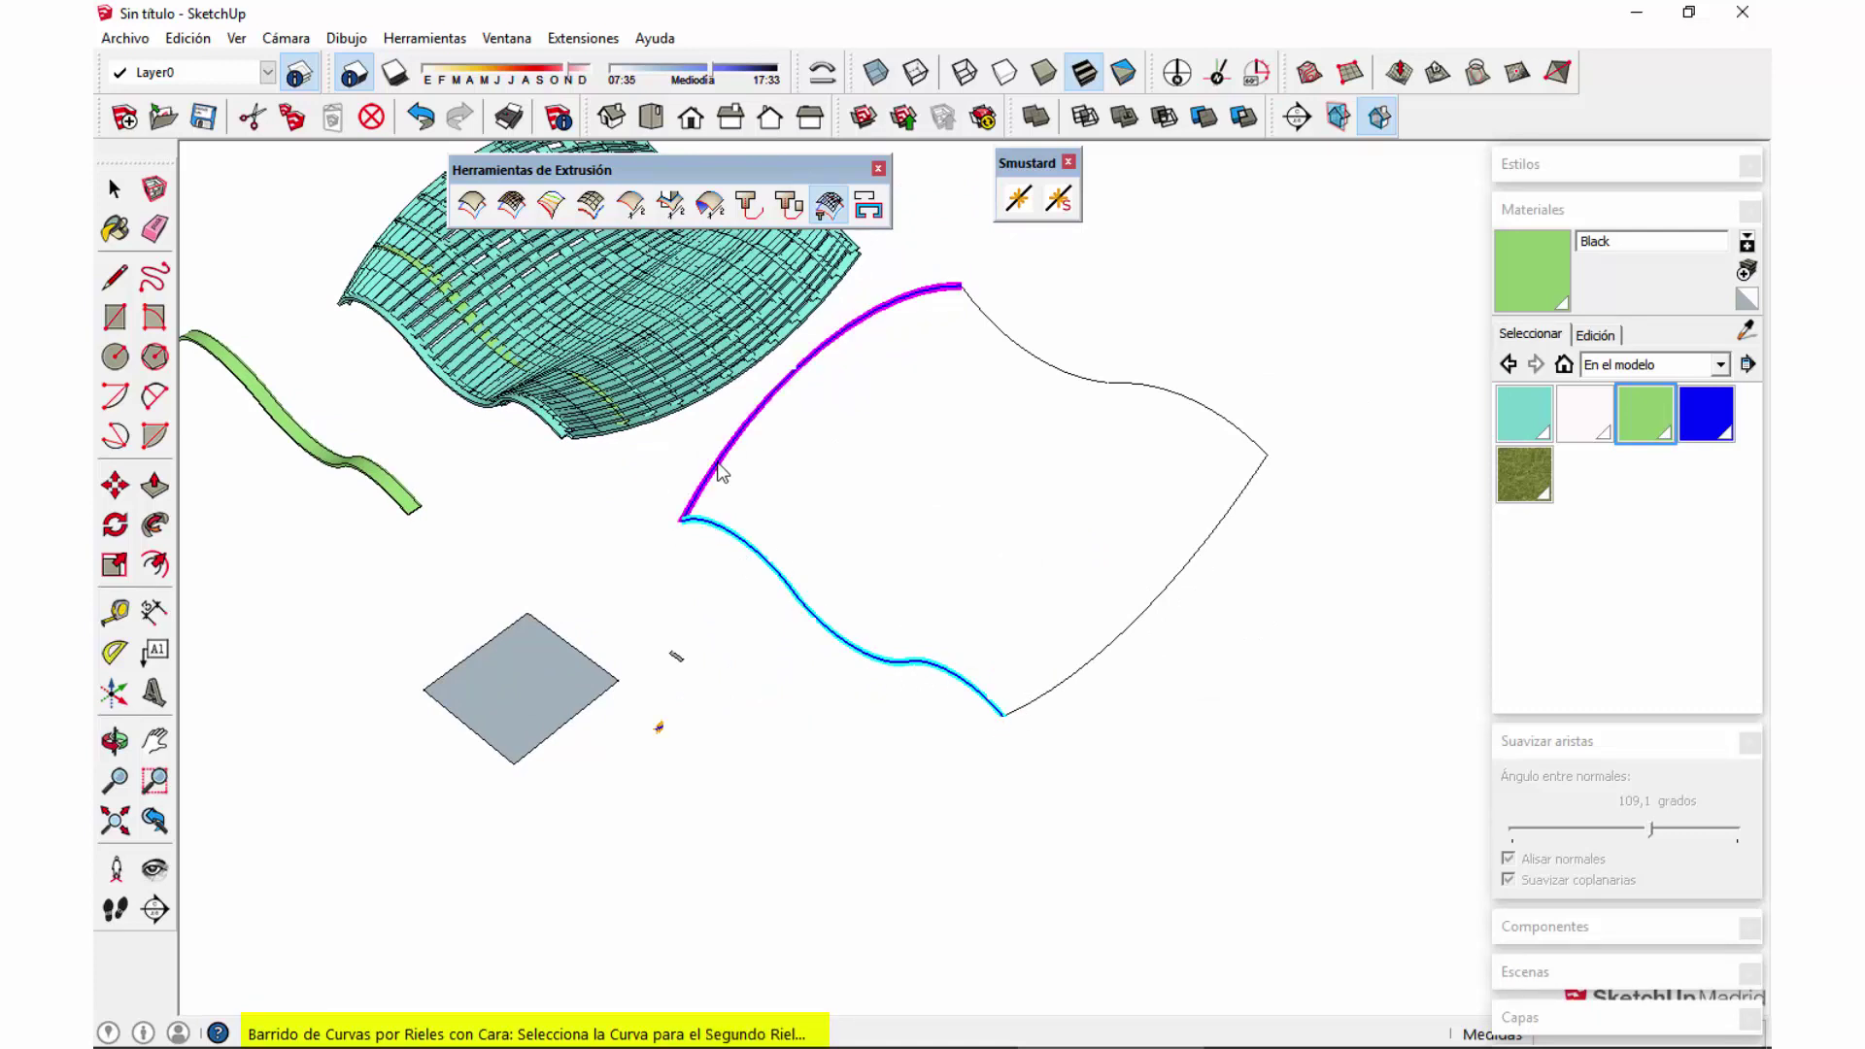
pyautogui.click(1140, 627)
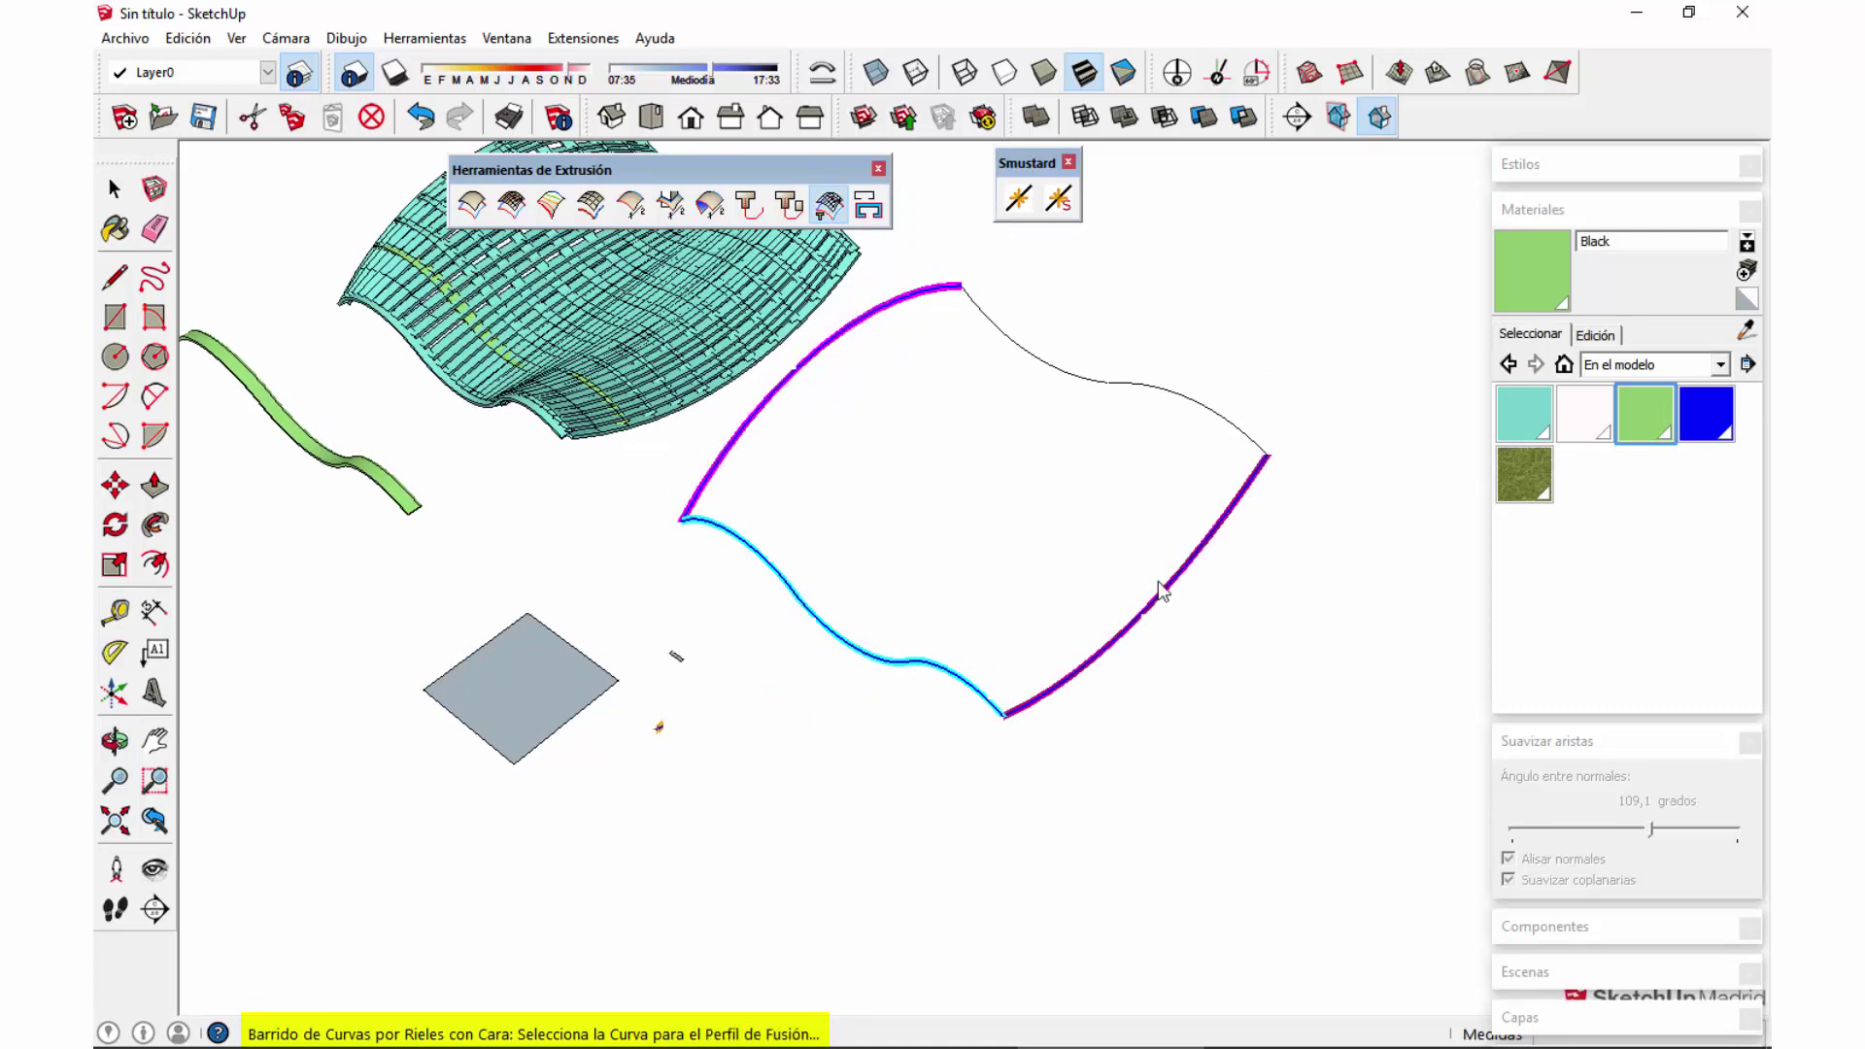
pyautogui.click(1181, 404)
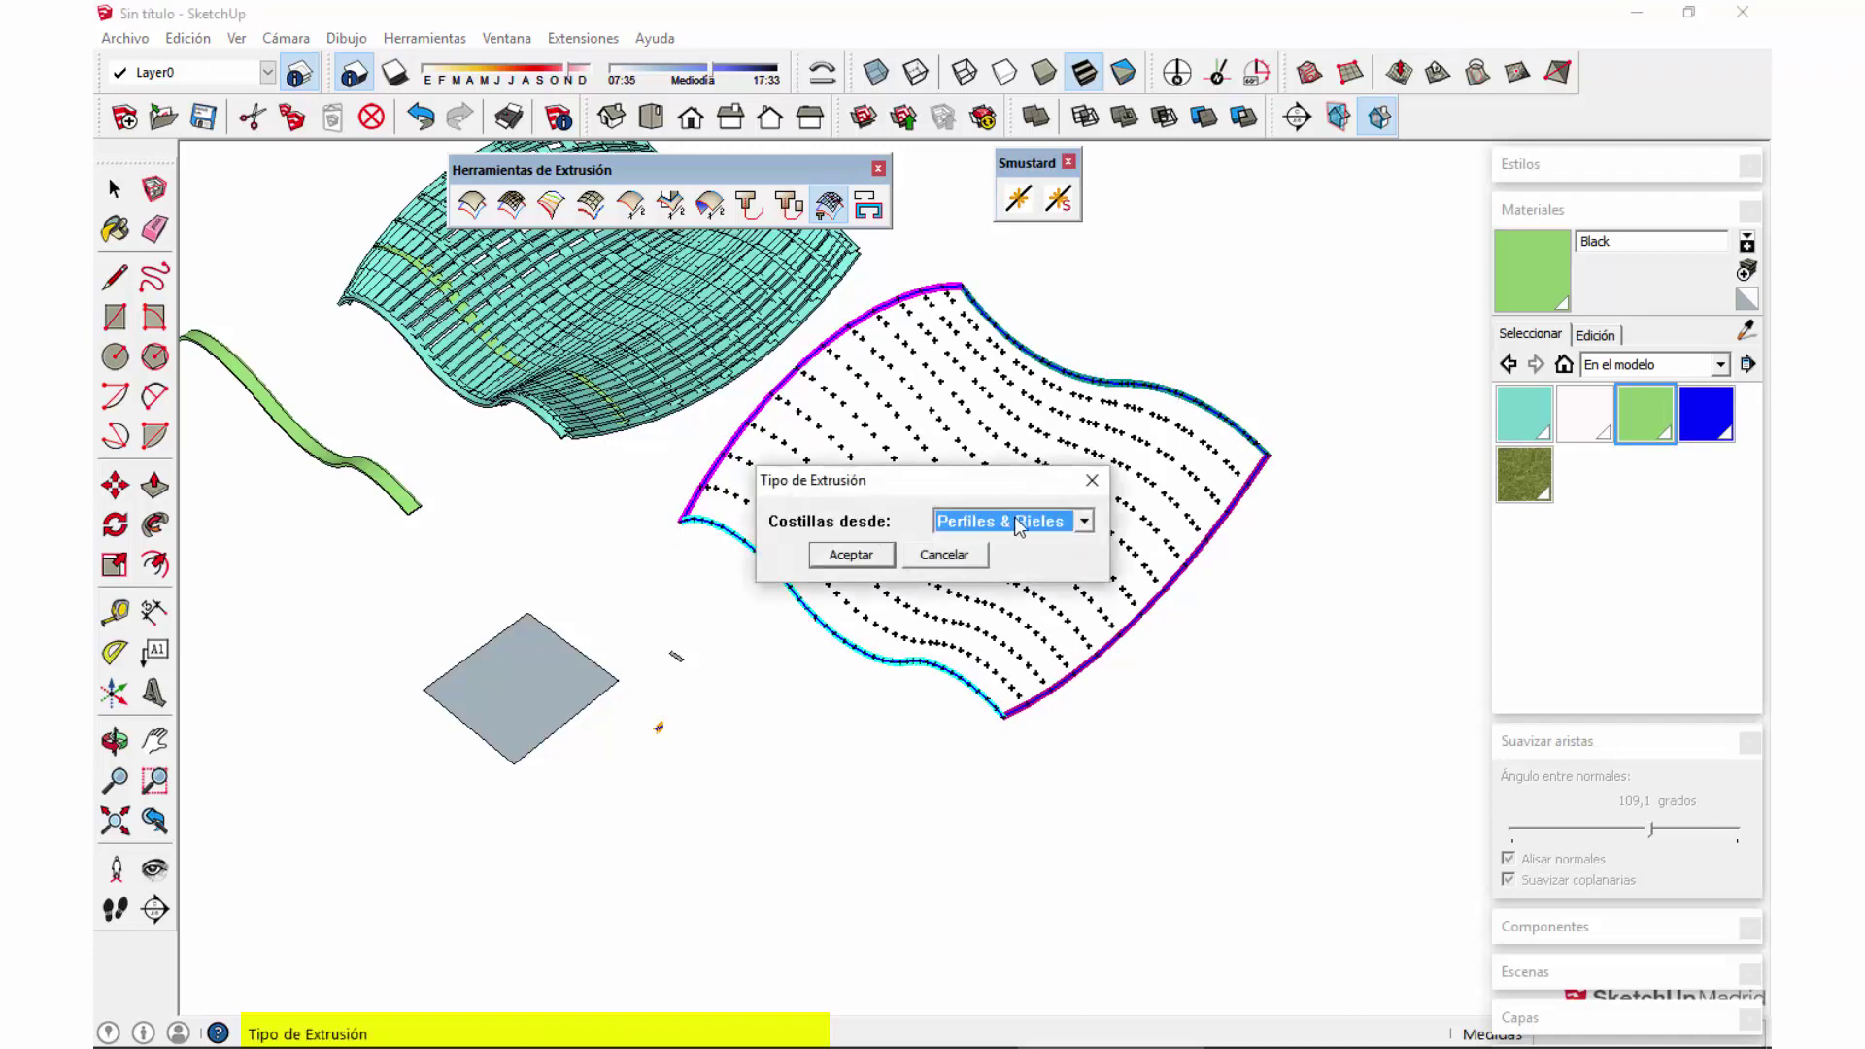
# Step: Generate the swept ribs from Perfiles only and keep the original curves
pyautogui.click(1040, 526)
pyautogui.press('Up')
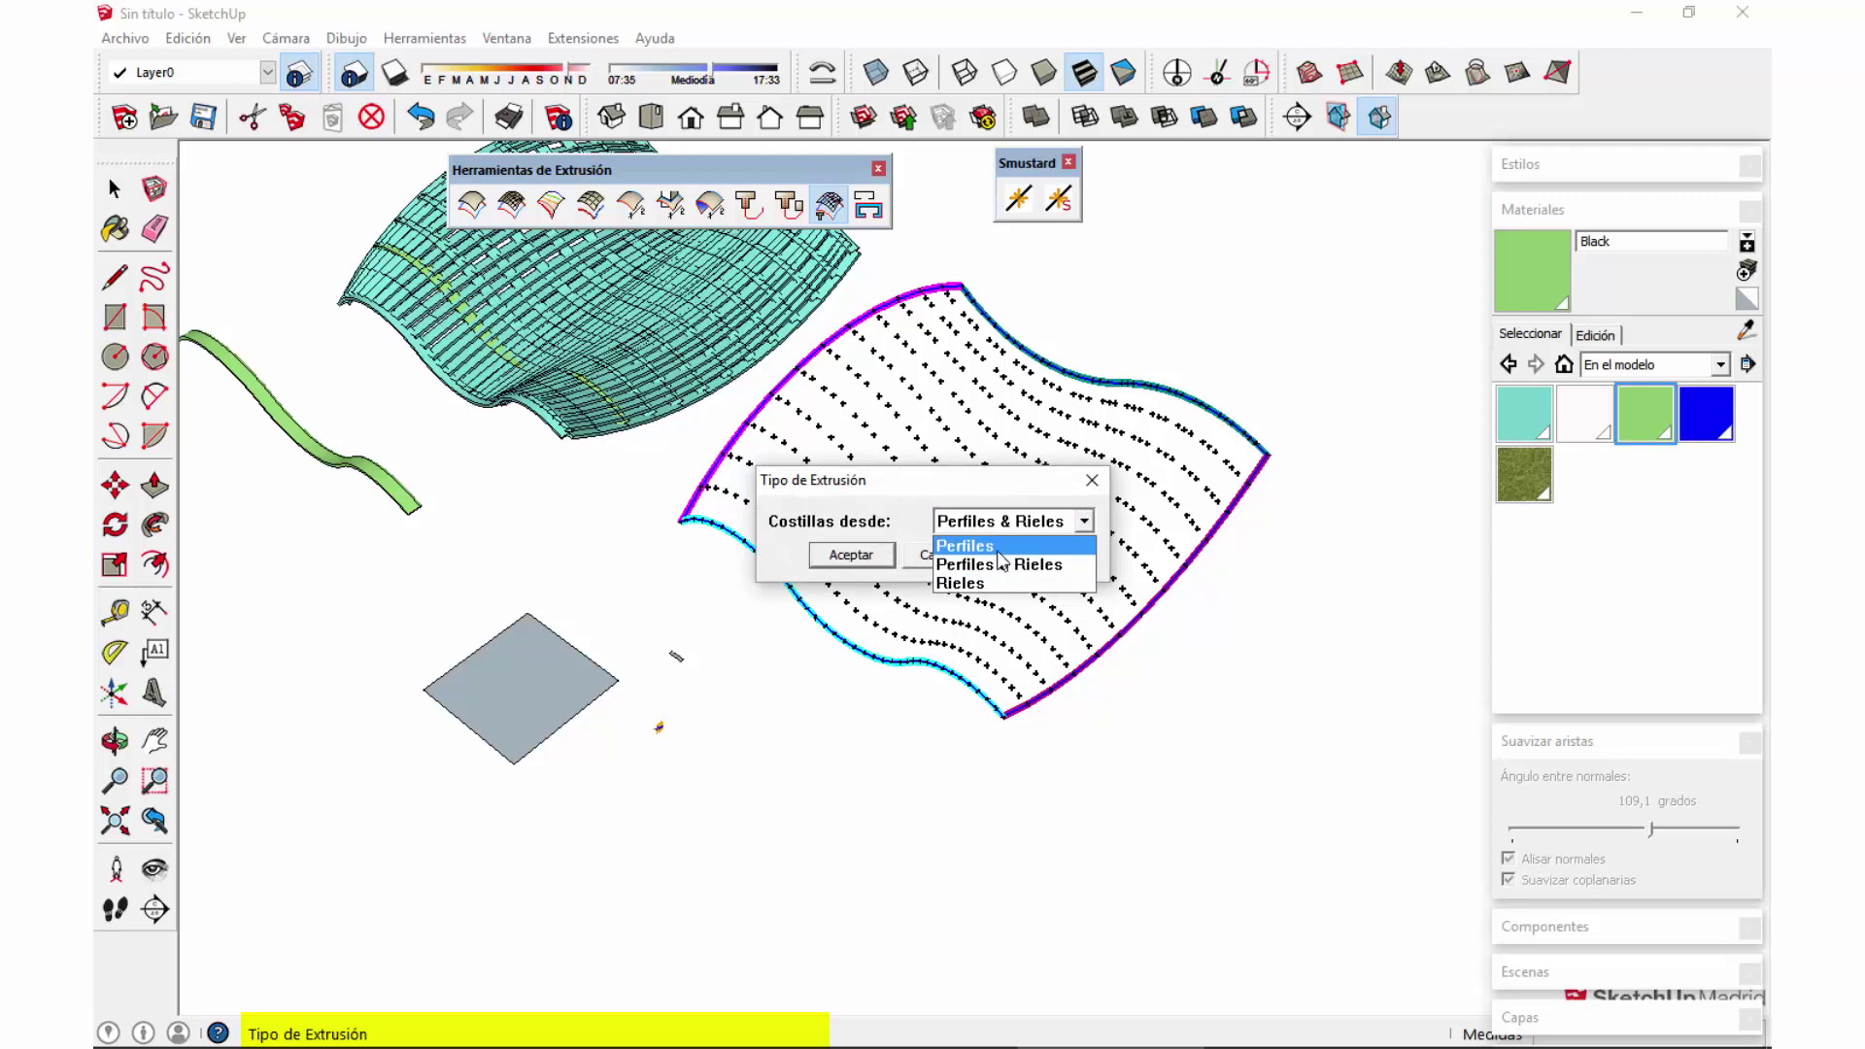
pyautogui.press('Return')
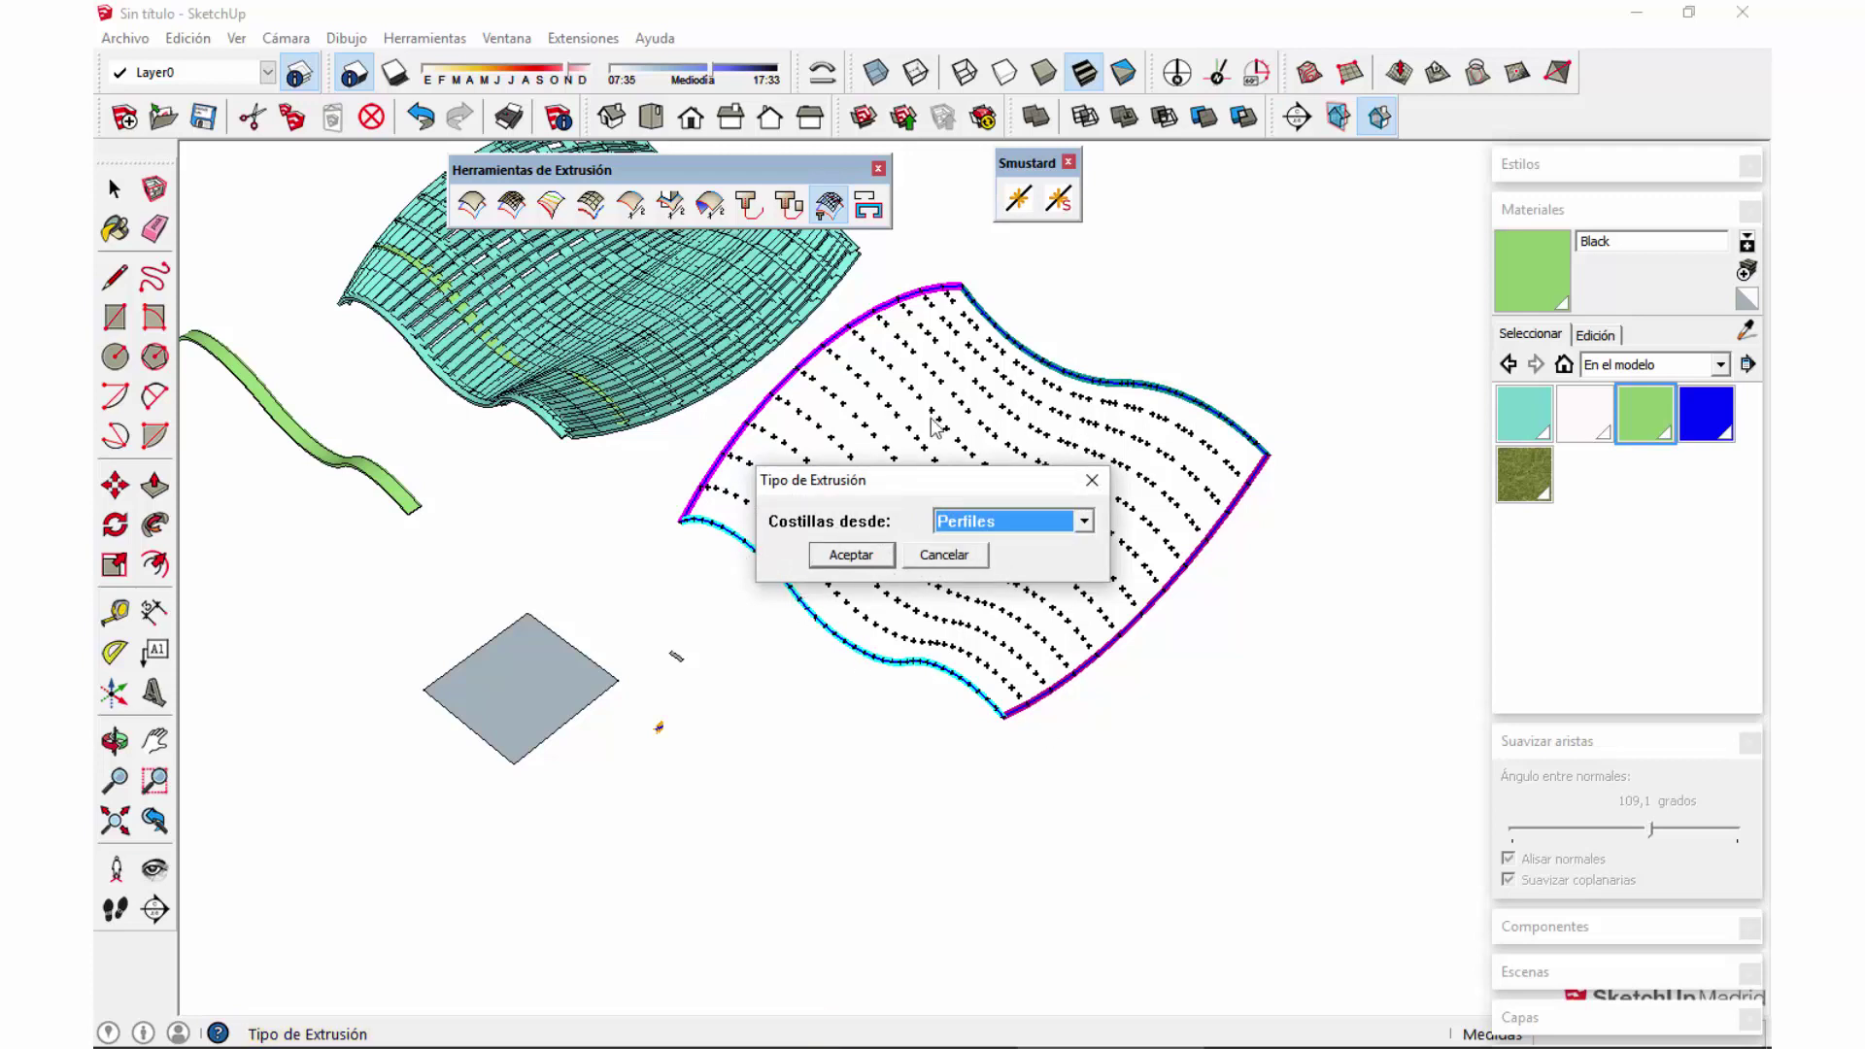
pyautogui.click(851, 556)
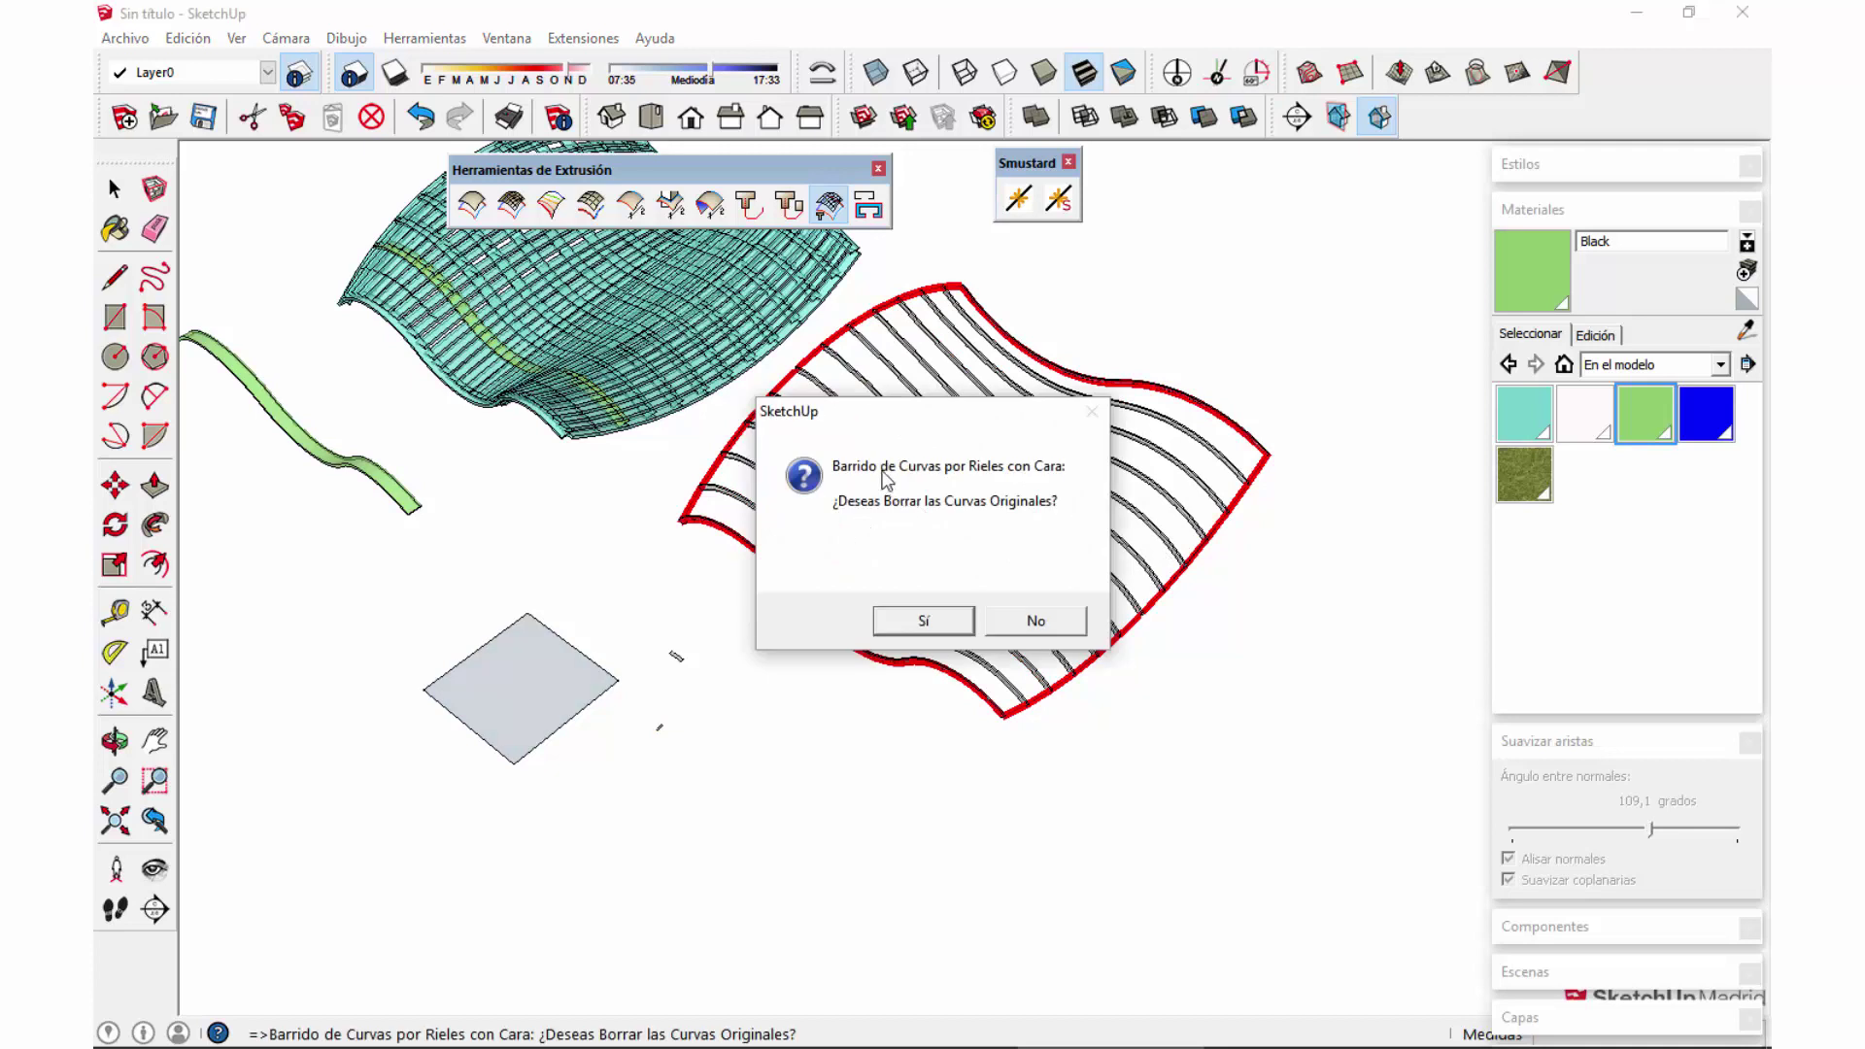
pyautogui.click(1033, 622)
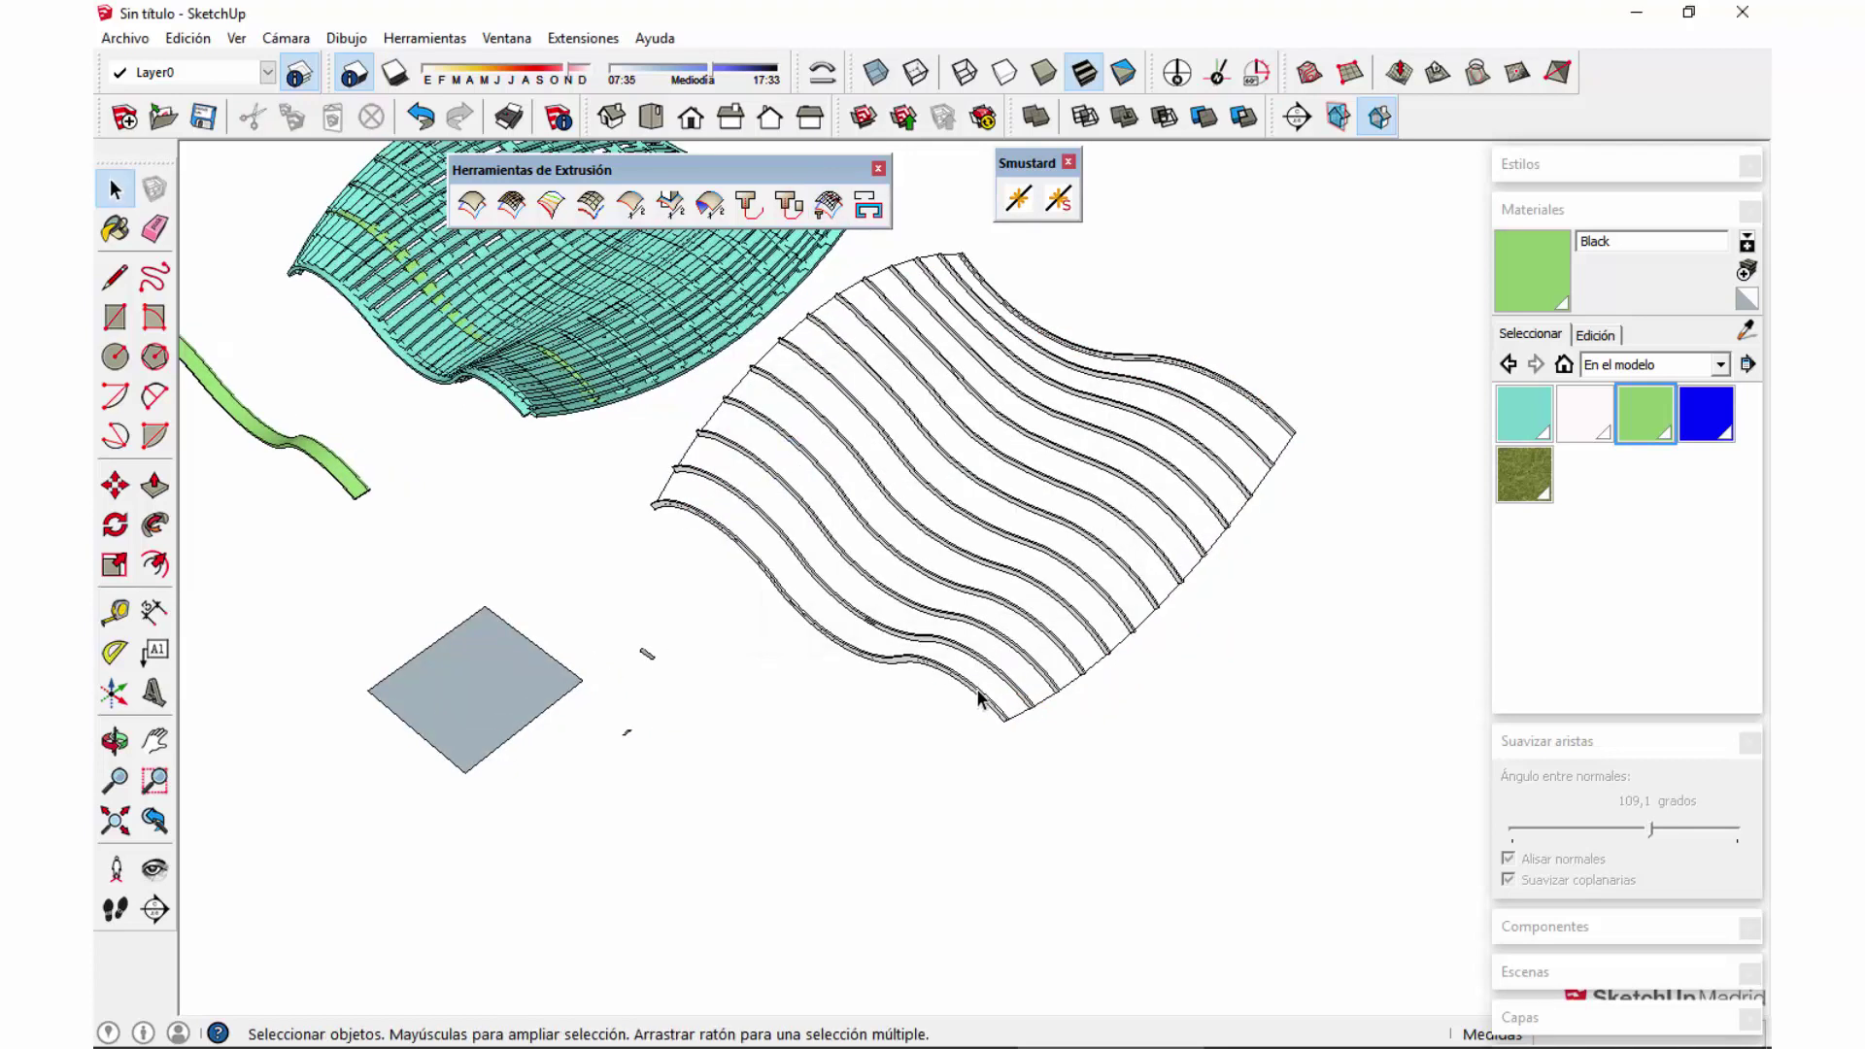
# Step: Move the new rib group up and away from the four boundary curves
pyautogui.scroll(1, 979, 700)
pyautogui.click(978, 703)
pyautogui.scroll(-2, 981, 705)
pyautogui.press('m')
pyautogui.click(1031, 746)
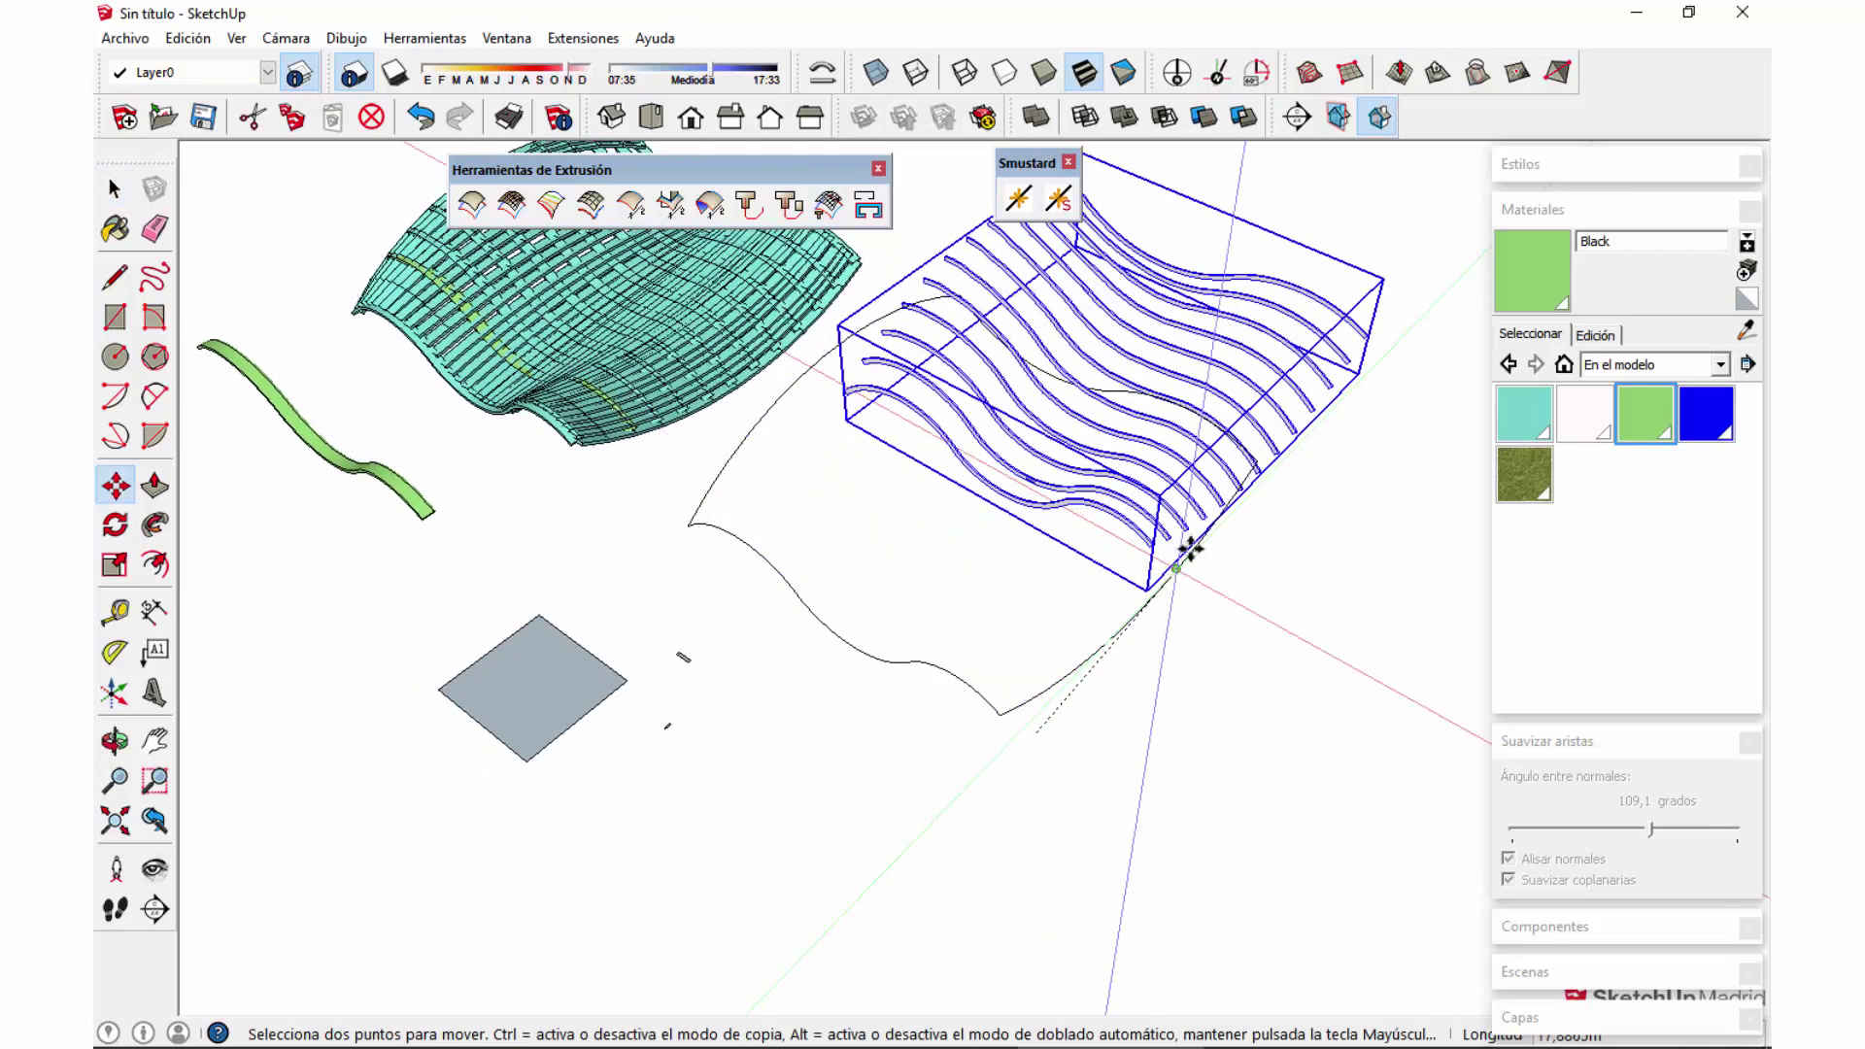
pyautogui.press('space')
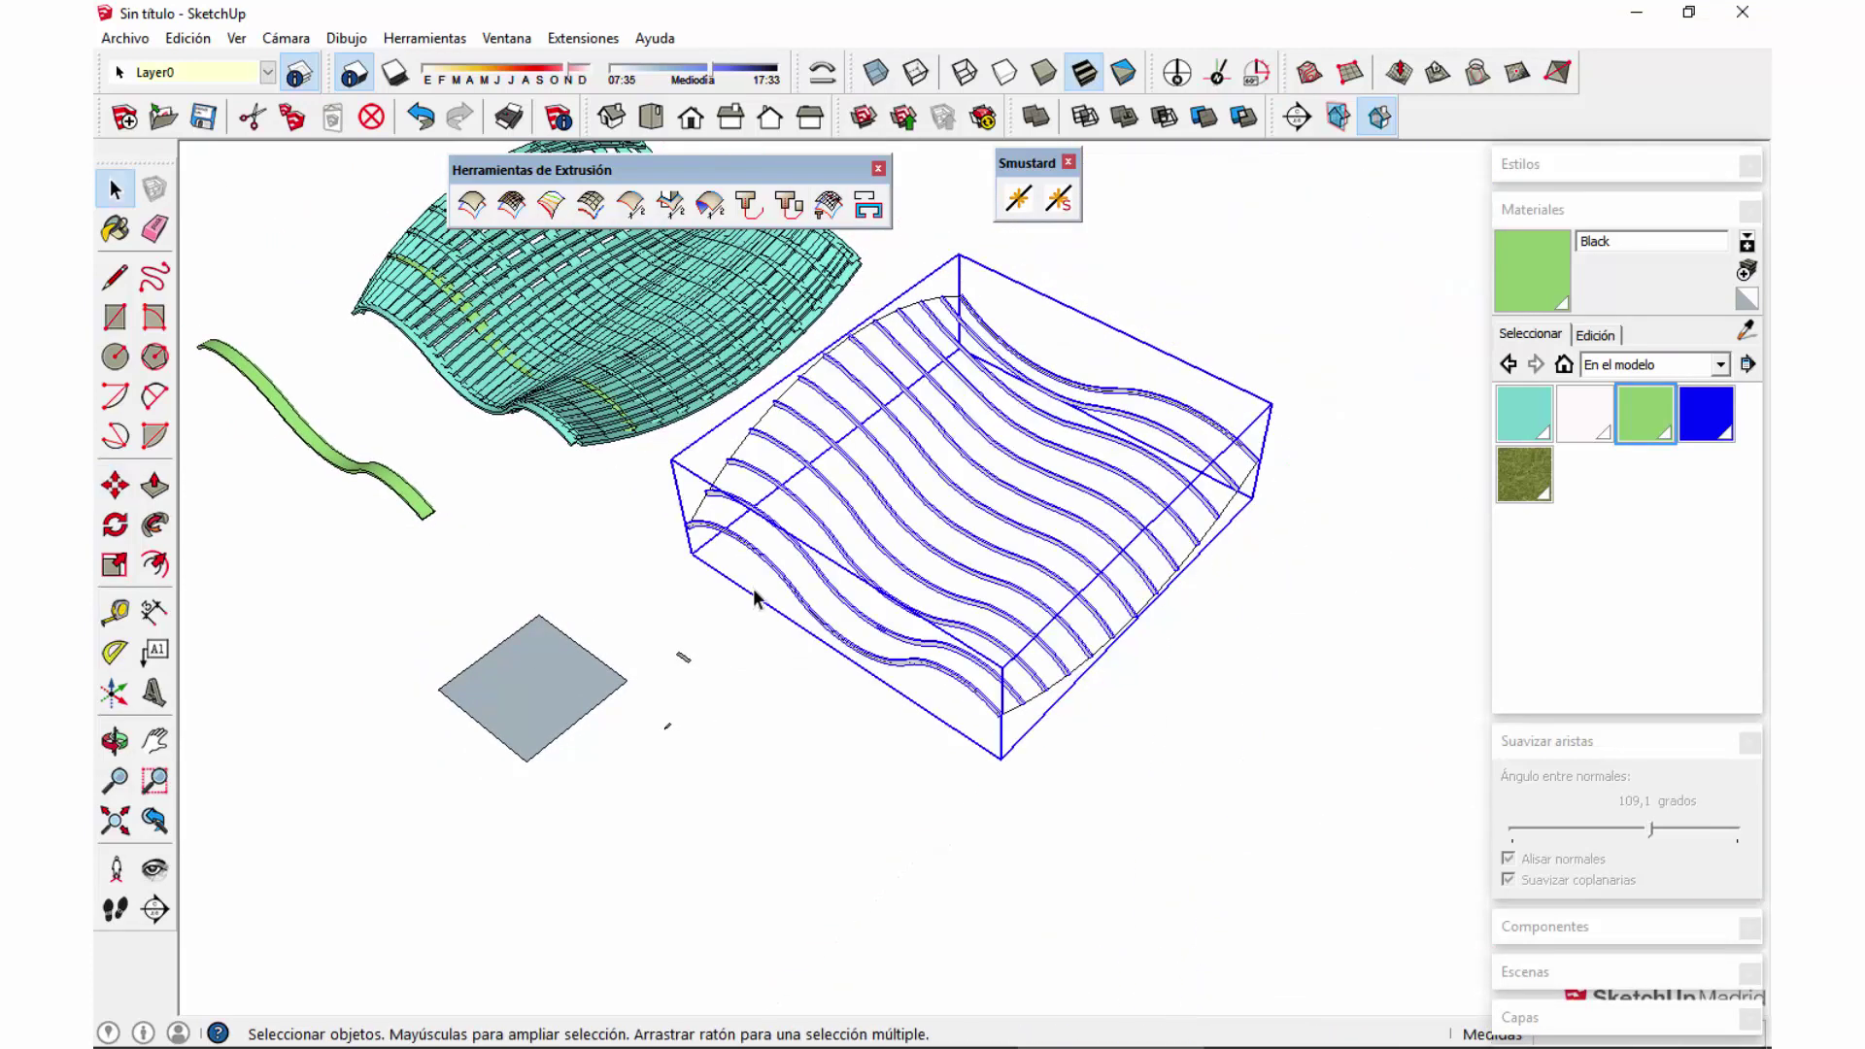
pyautogui.press('m')
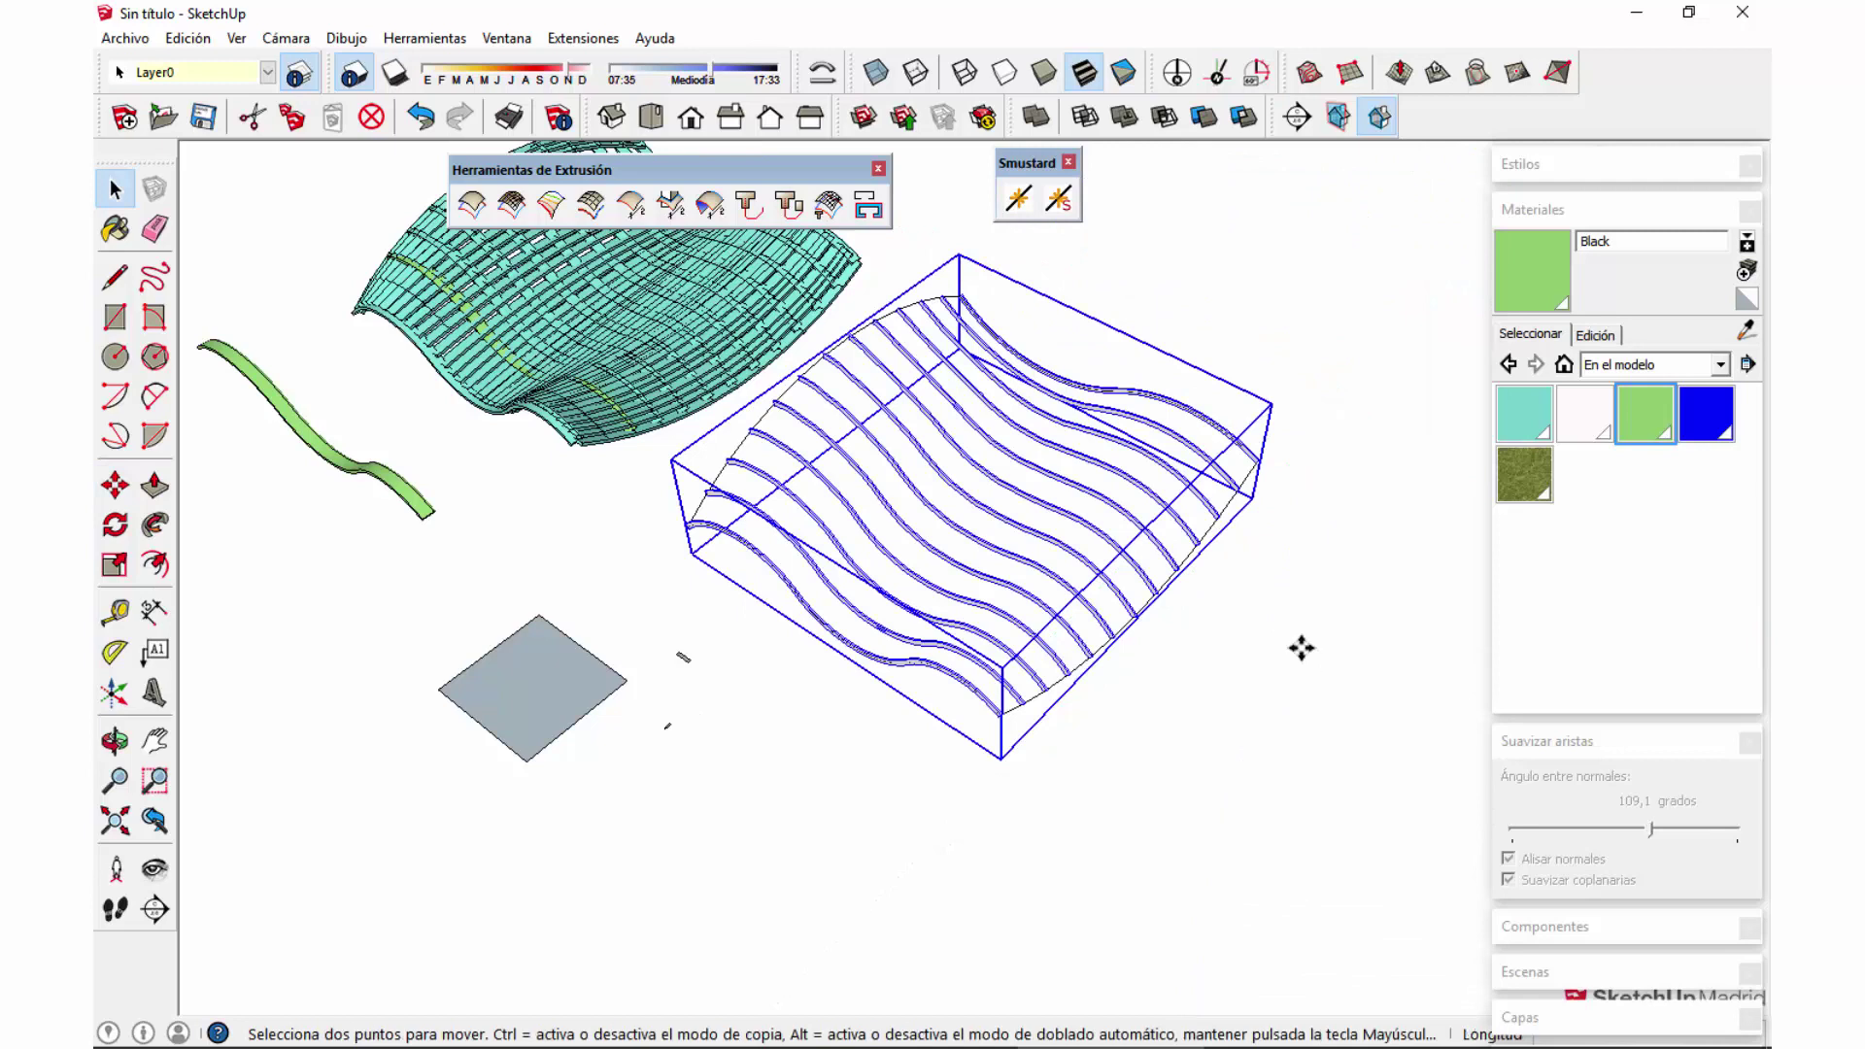
pyautogui.click(1299, 645)
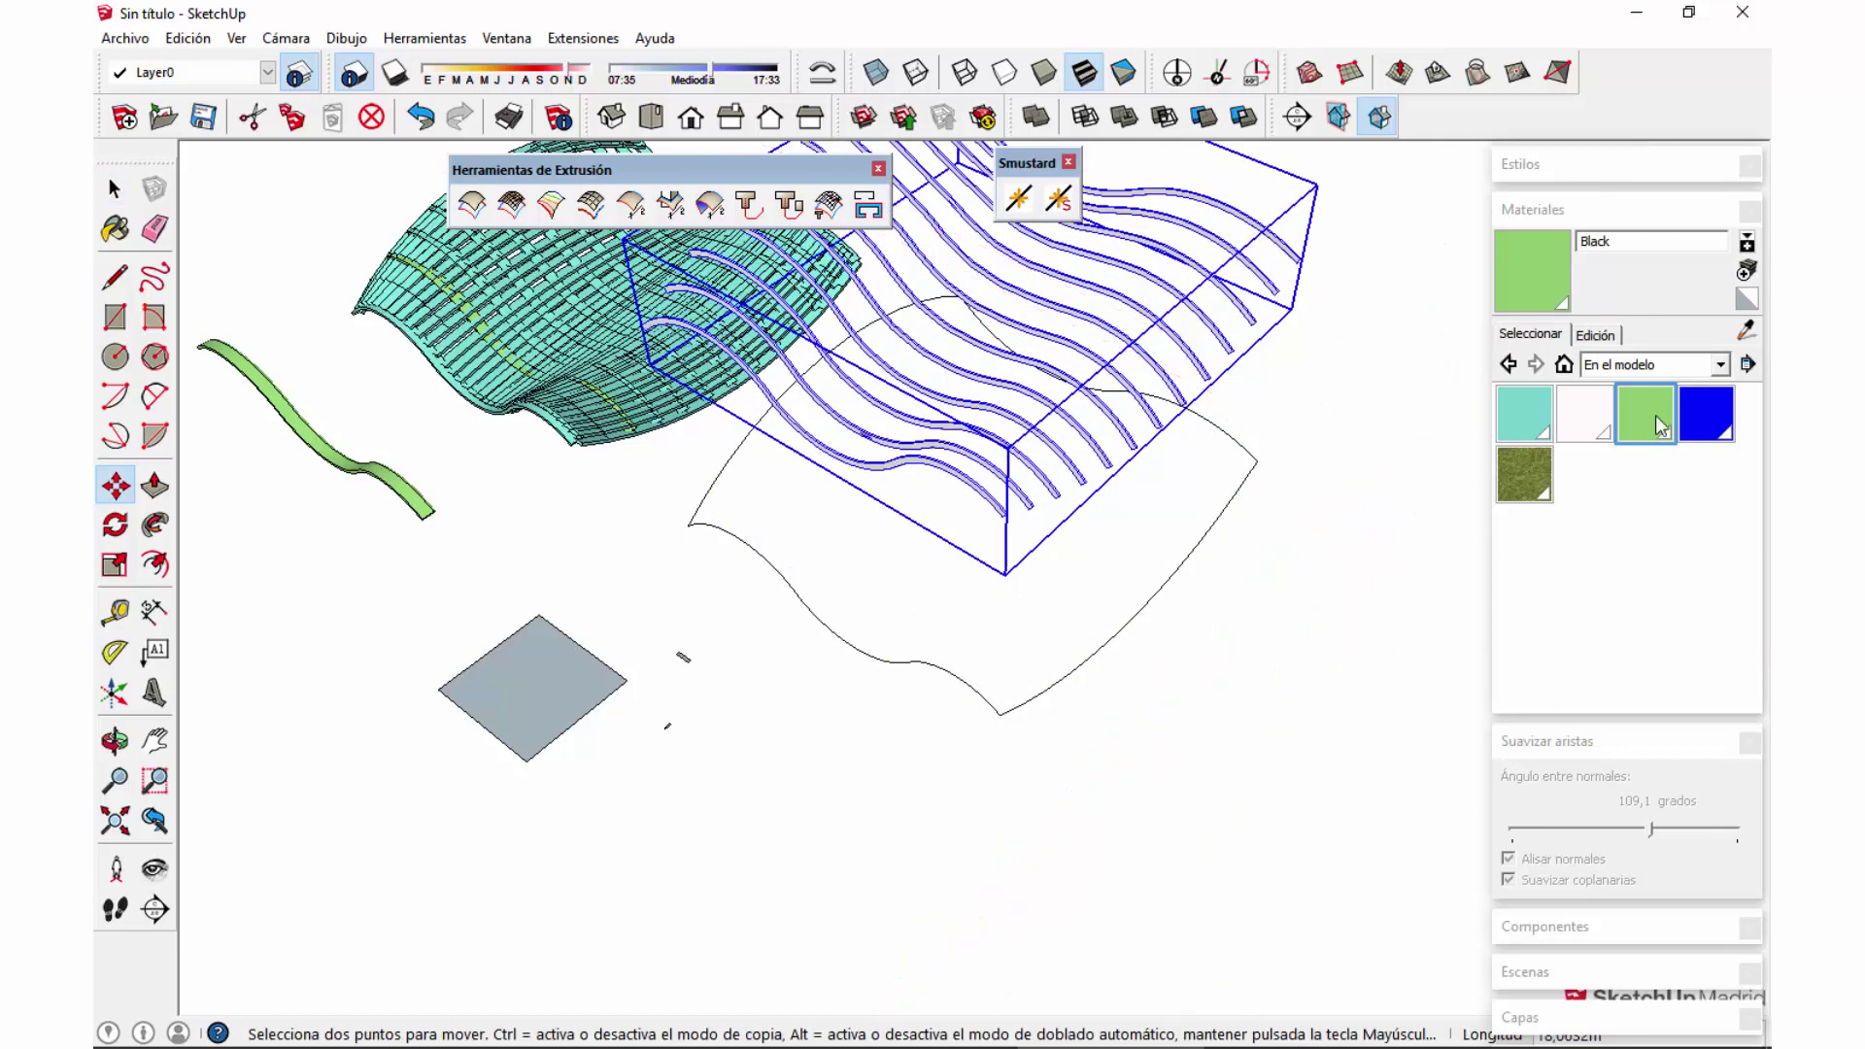
# Step: Paint the new rib group with the Blue material
pyautogui.click(1706, 413)
pyautogui.click(1250, 328)
pyautogui.press('space')
pyautogui.click(1324, 511)
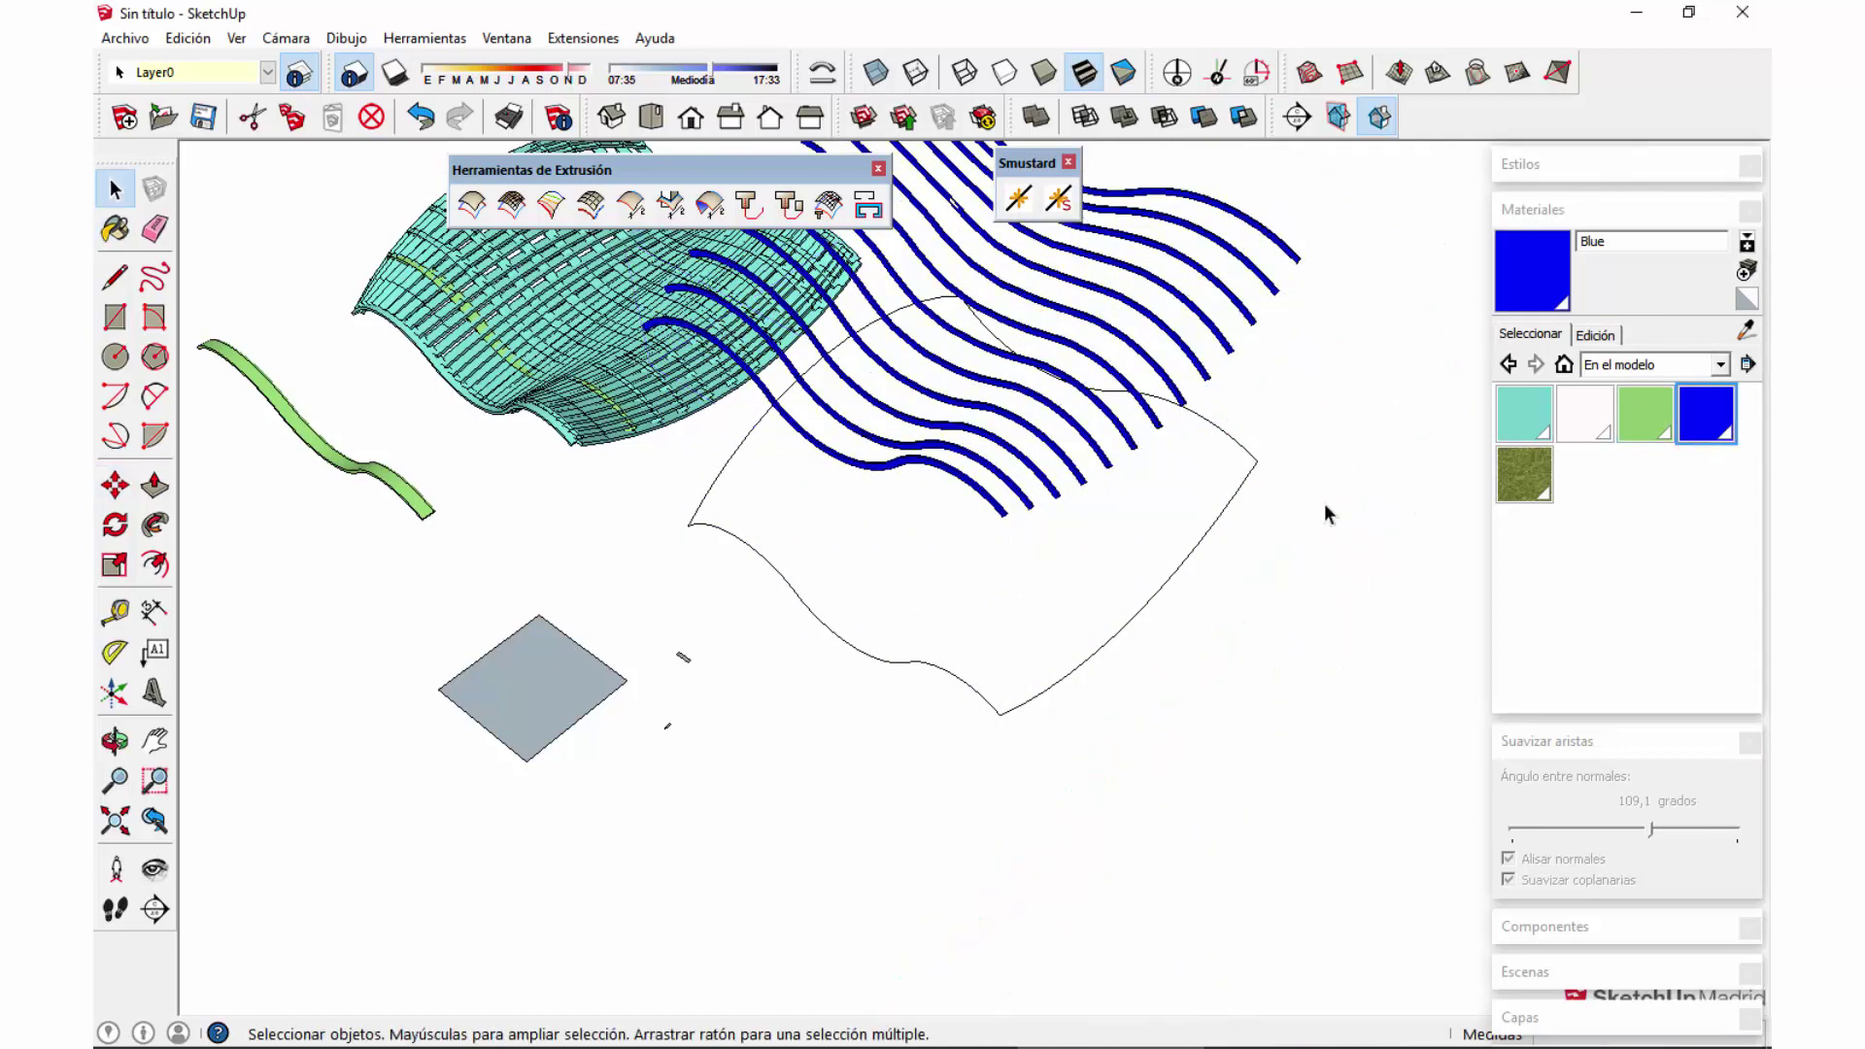
# Step: Paint the new rib group with the teal 0006_Rosa material and delete the earlier rib lattice
pyautogui.click(1524, 413)
pyautogui.click(1284, 272)
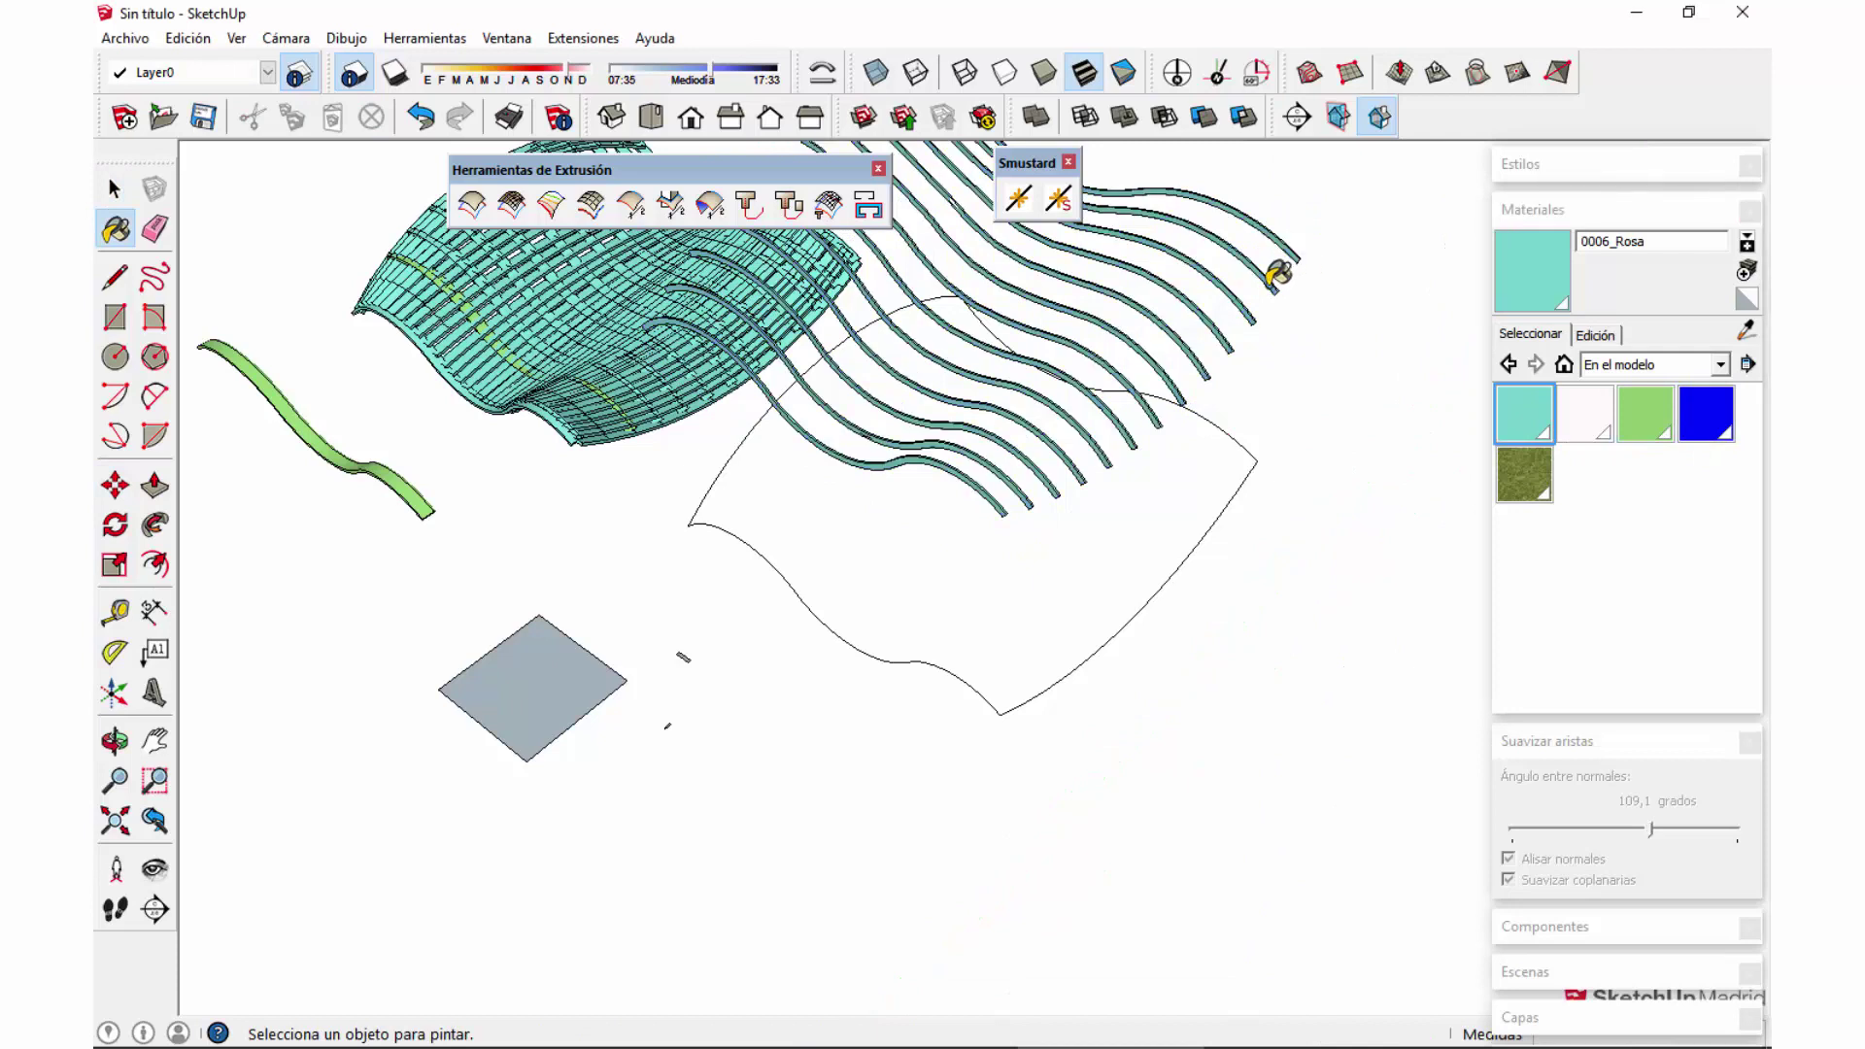
pyautogui.press('space')
pyautogui.click(619, 358)
pyautogui.press('Delete')
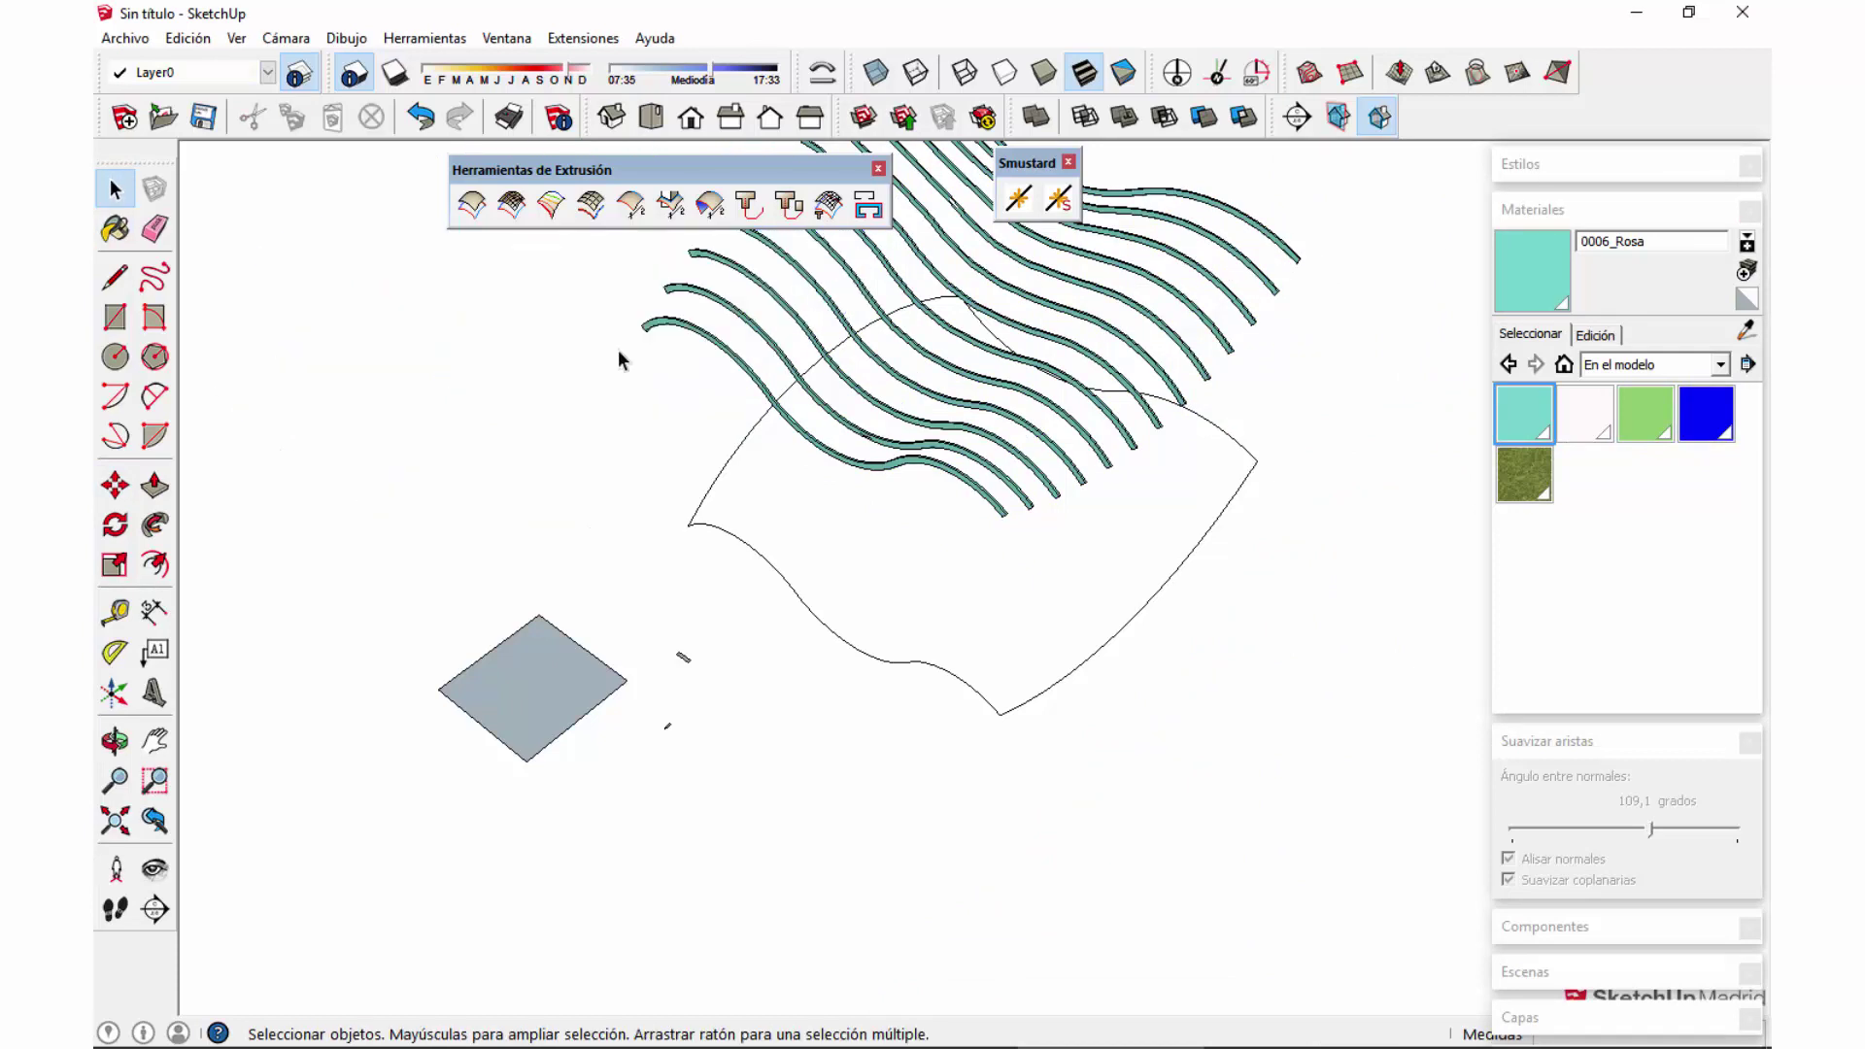
# Step: Start the rail sweep with face using the small round face, picking the four boundary curves as rails and profiles
pyautogui.moveTo(892, 525)
pyautogui.mouseDown(button='middle')
pyautogui.moveTo(668, 711)
pyautogui.moveTo(791, 716)
pyautogui.moveTo(824, 753)
pyautogui.mouseUp(button='middle')
pyautogui.click(677, 722)
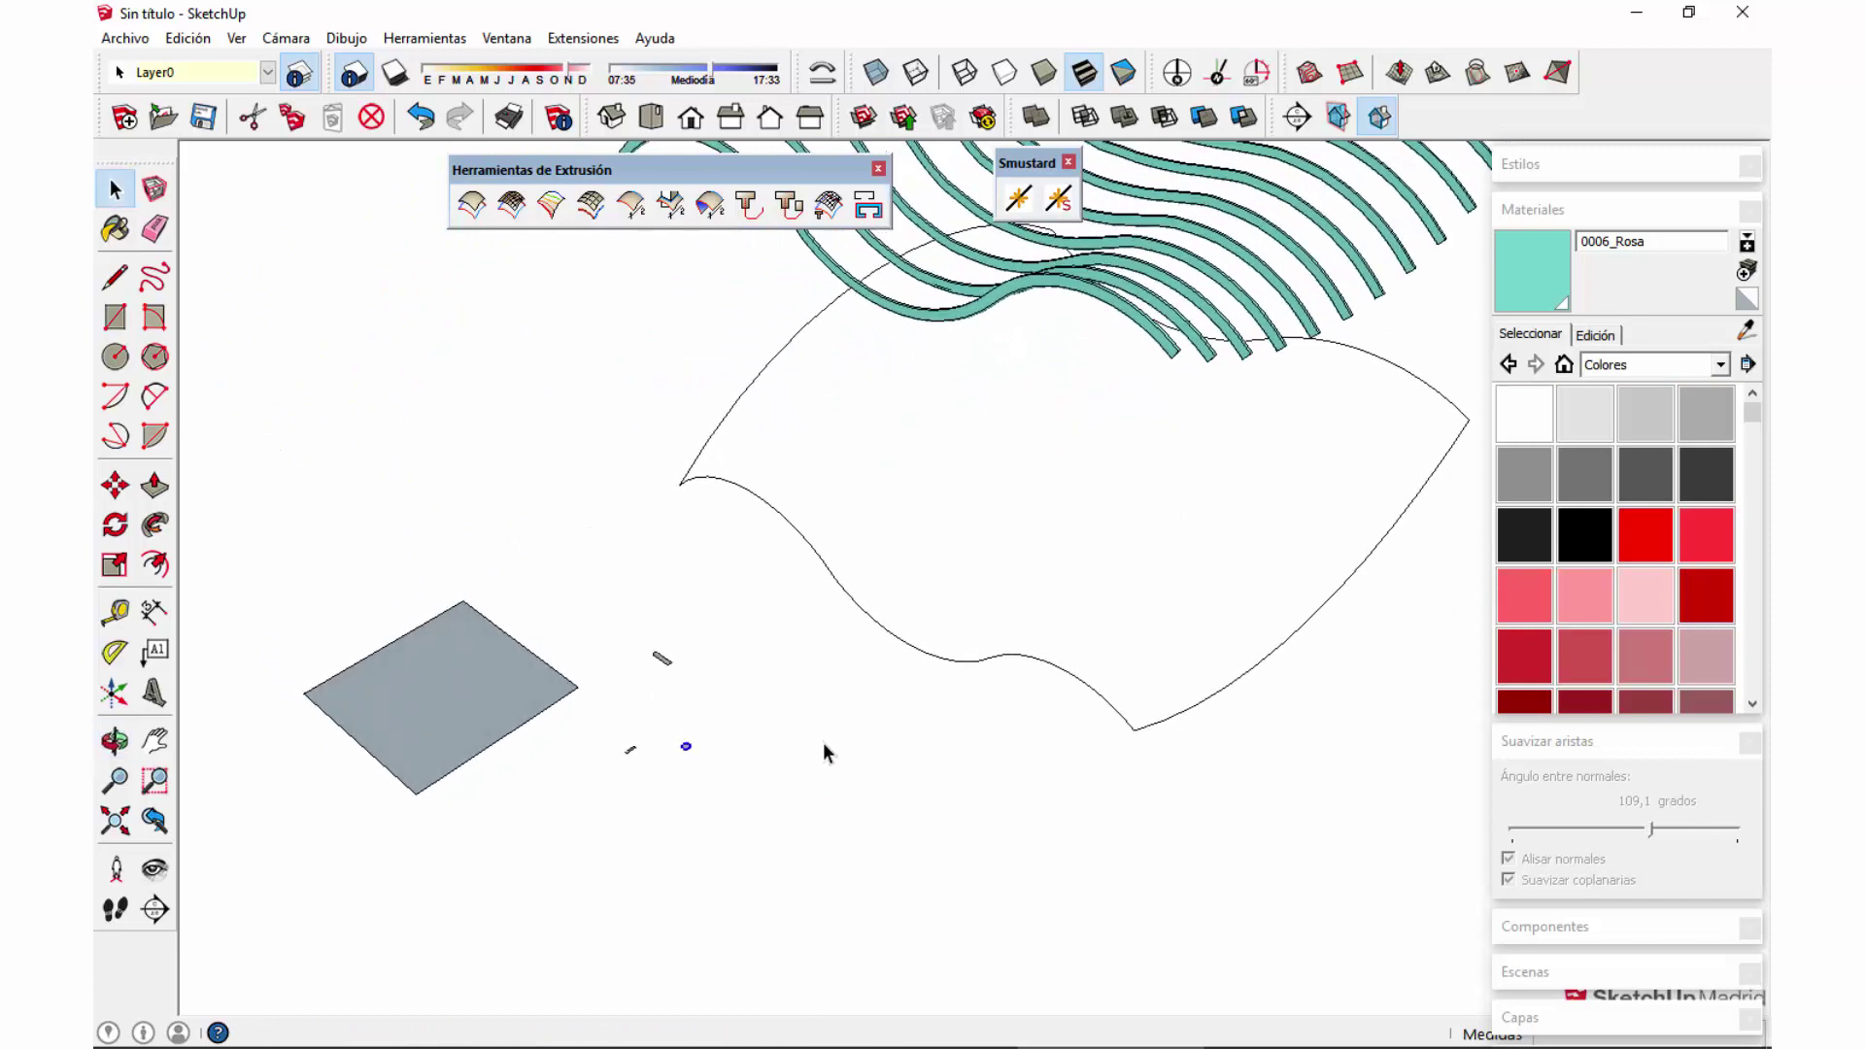
pyautogui.click(830, 206)
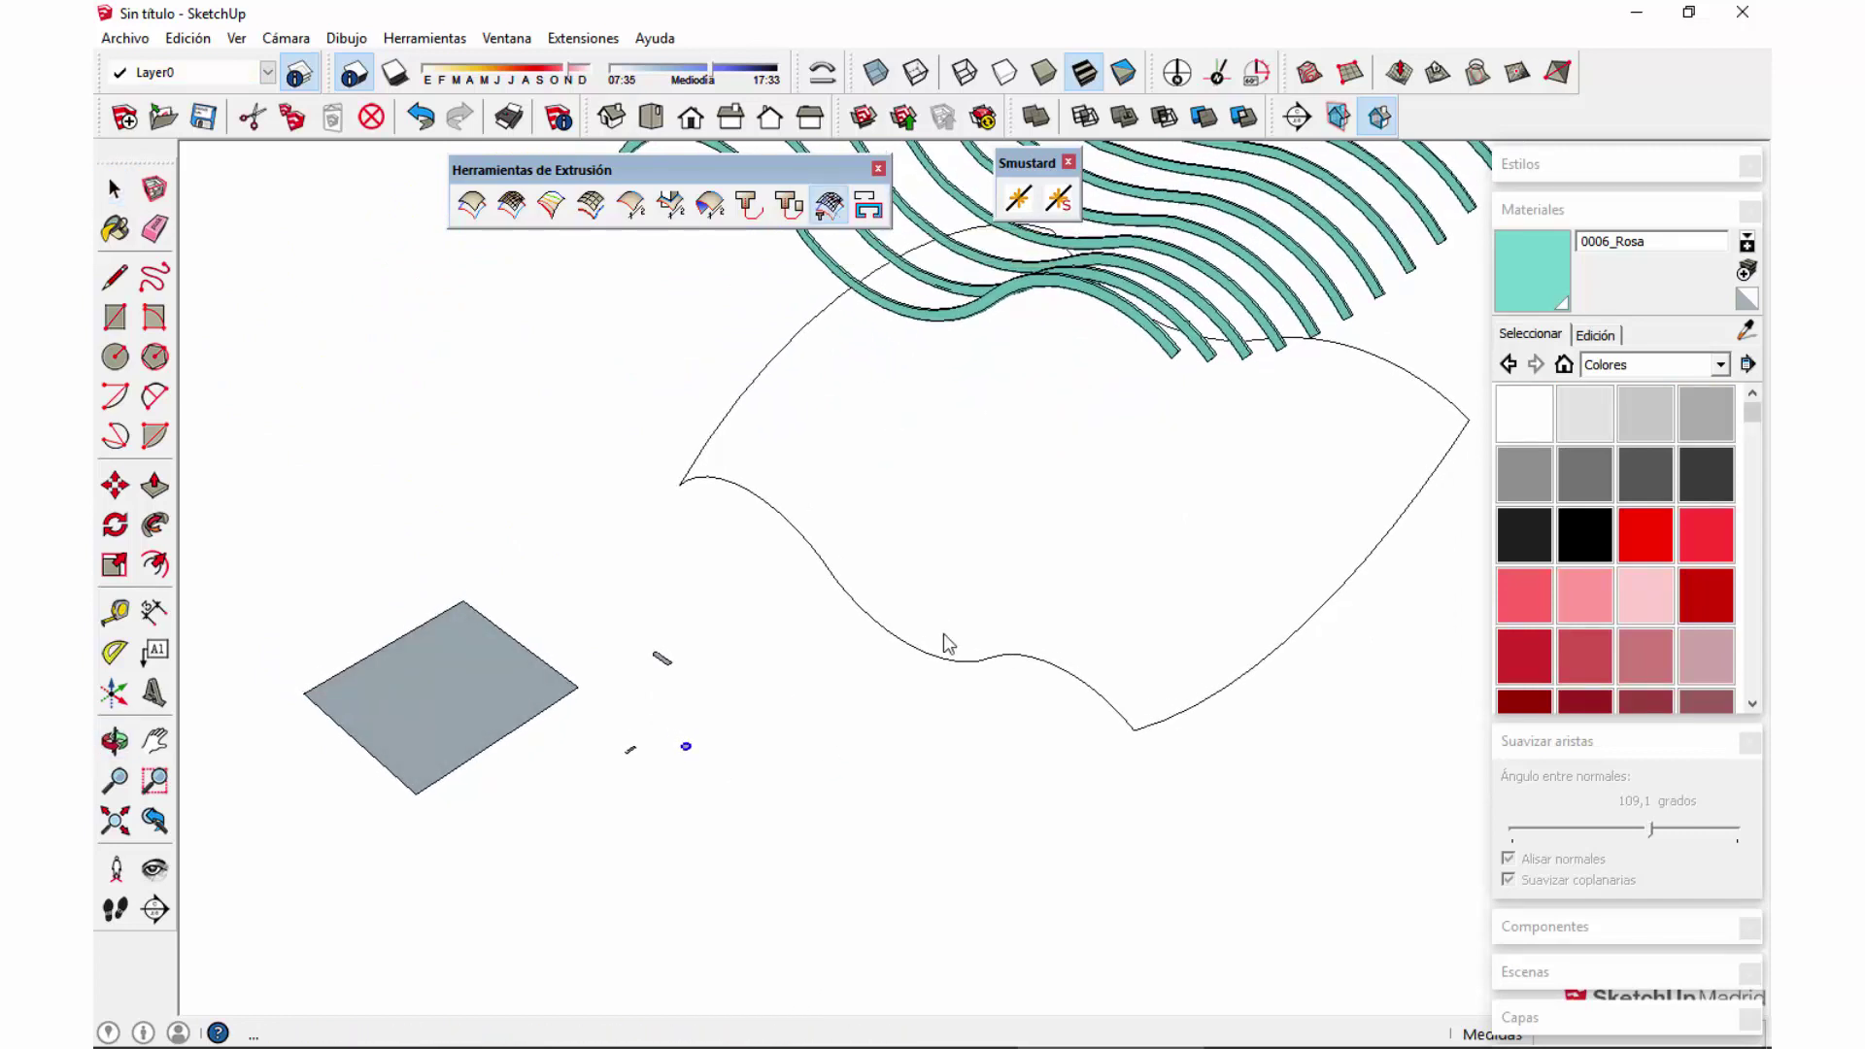
pyautogui.click(977, 668)
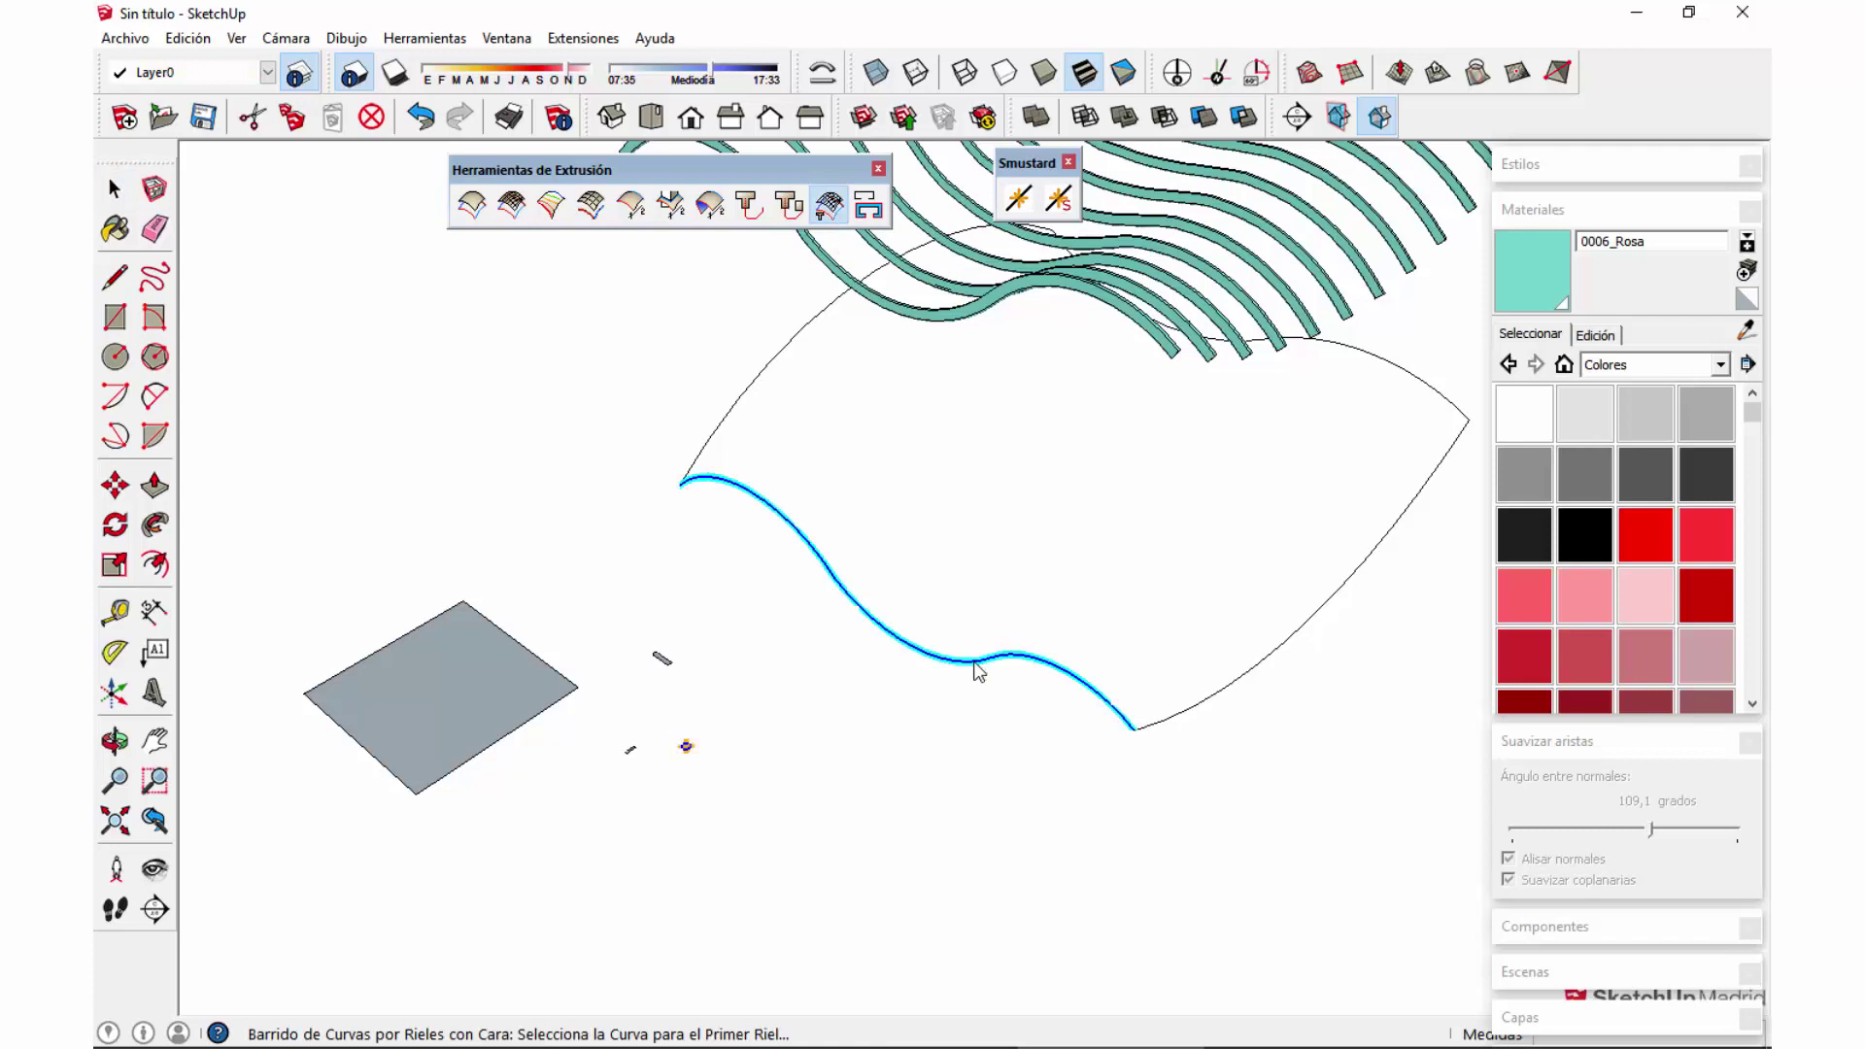
pyautogui.click(1295, 649)
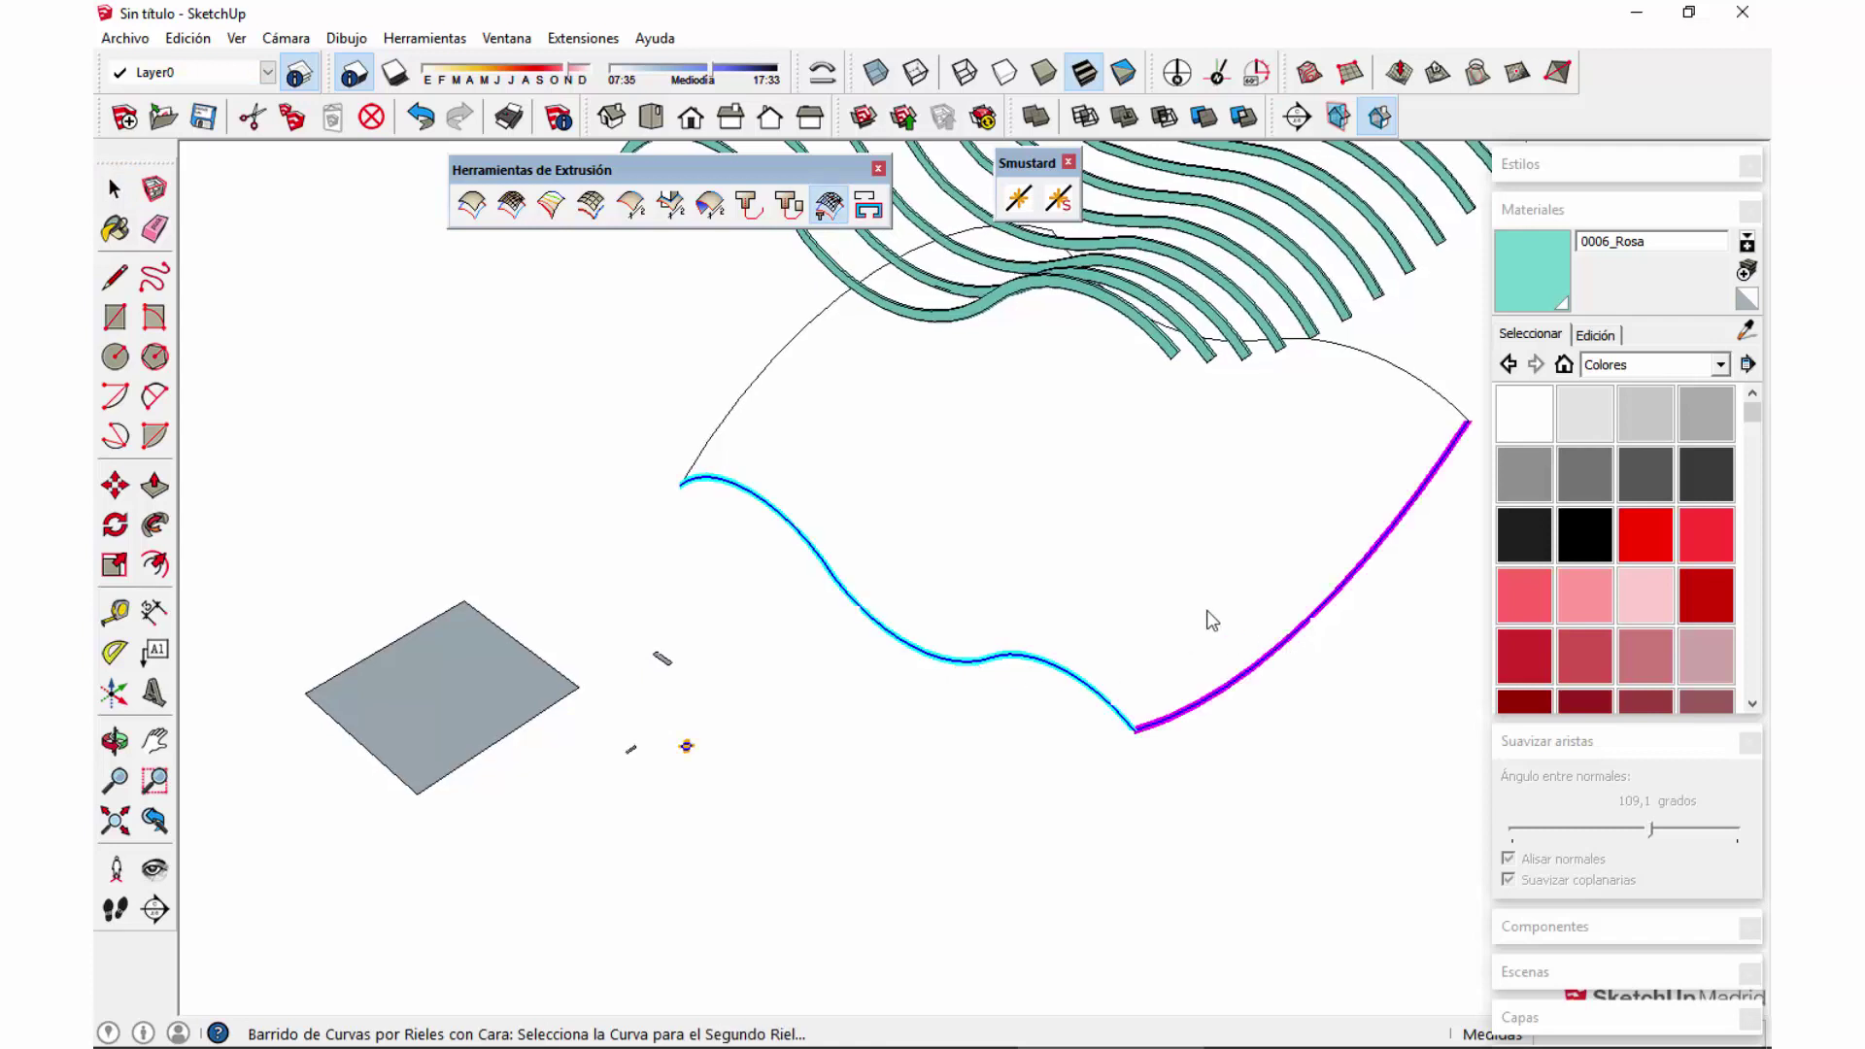
pyautogui.click(769, 375)
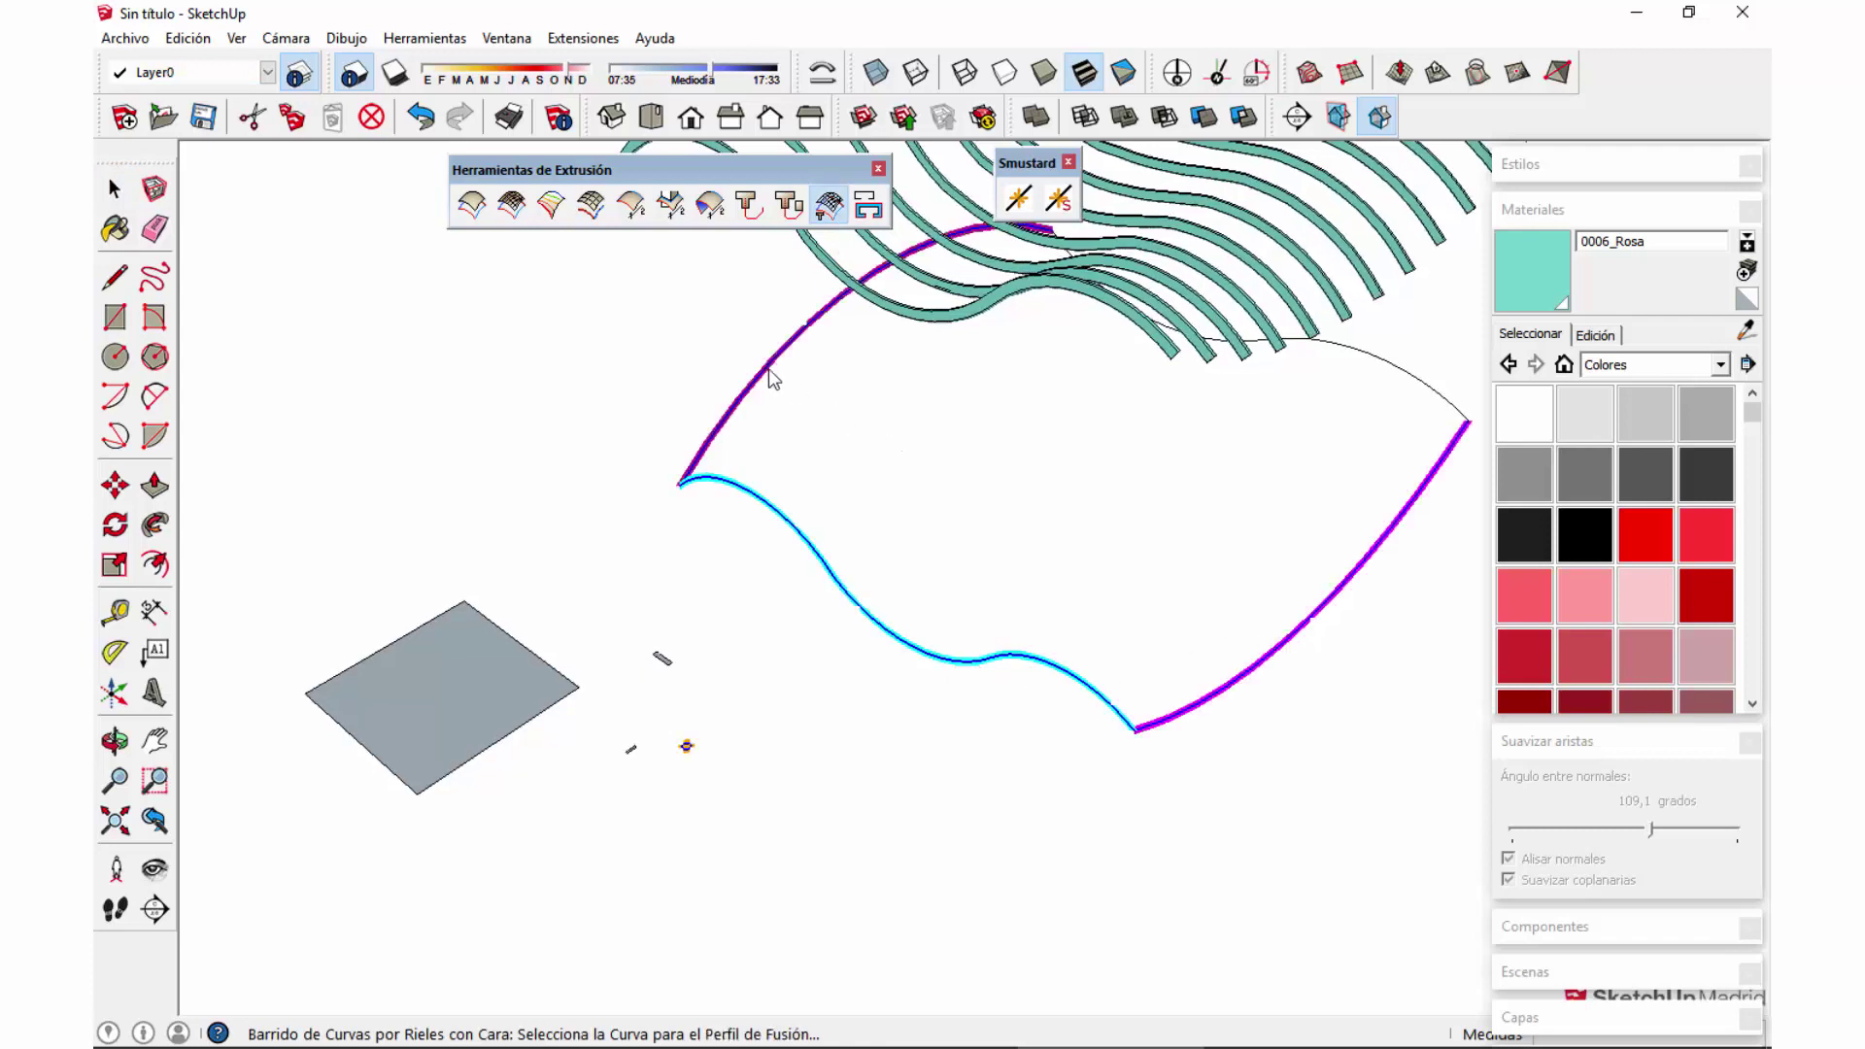
pyautogui.click(1430, 396)
# Step: Generate the swept ribs from Rieles only and keep the original curves
pyautogui.click(1084, 521)
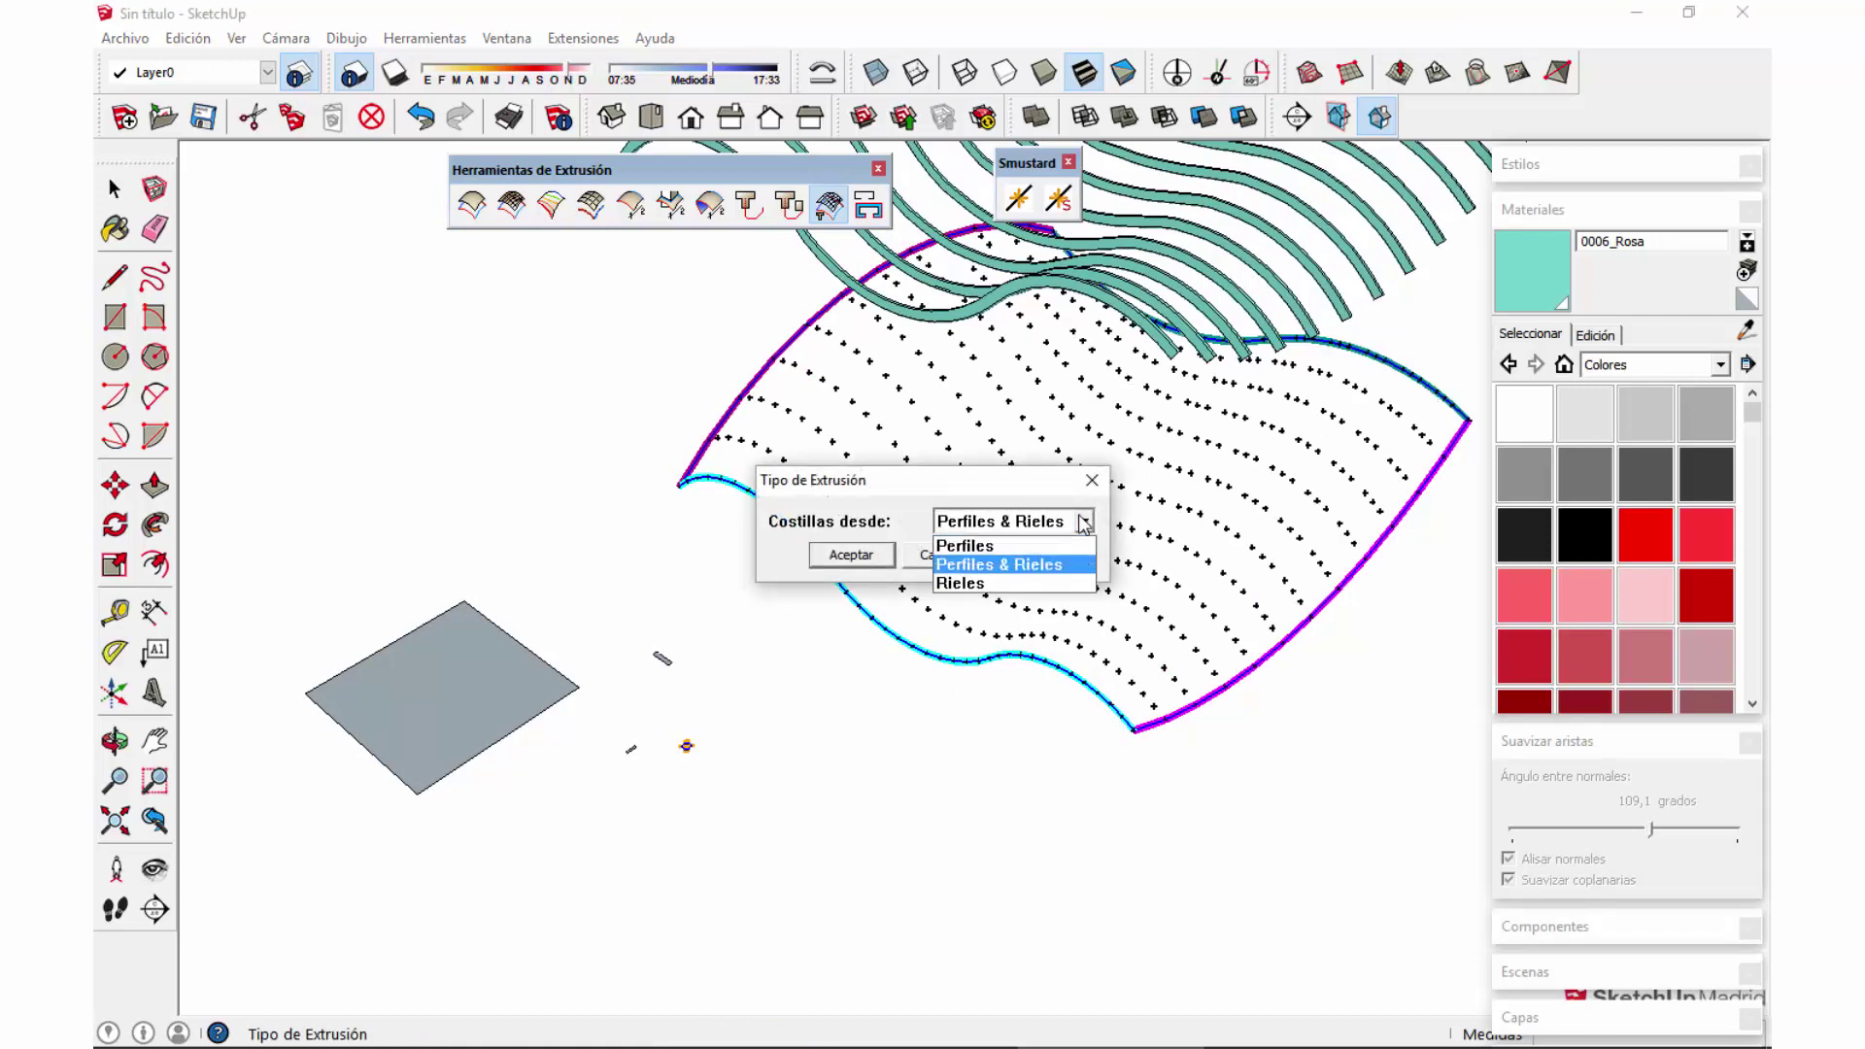
pyautogui.click(979, 582)
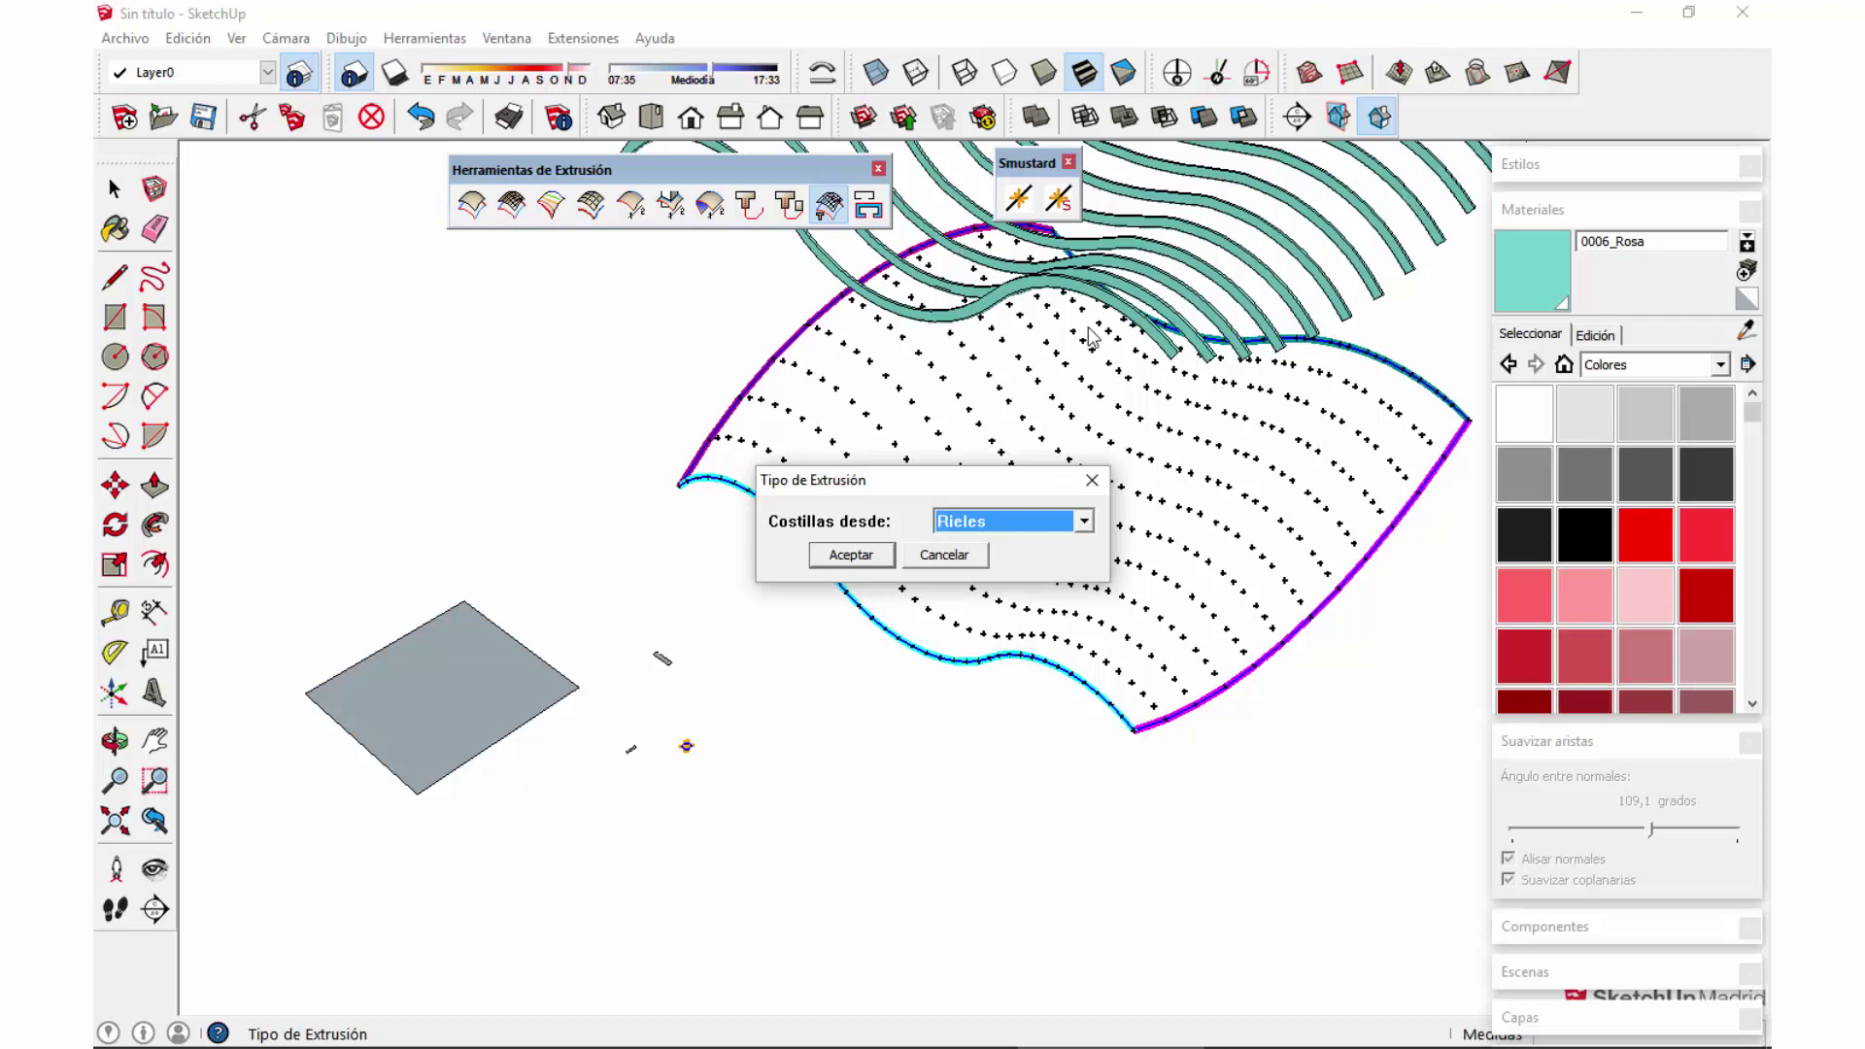
pyautogui.click(862, 566)
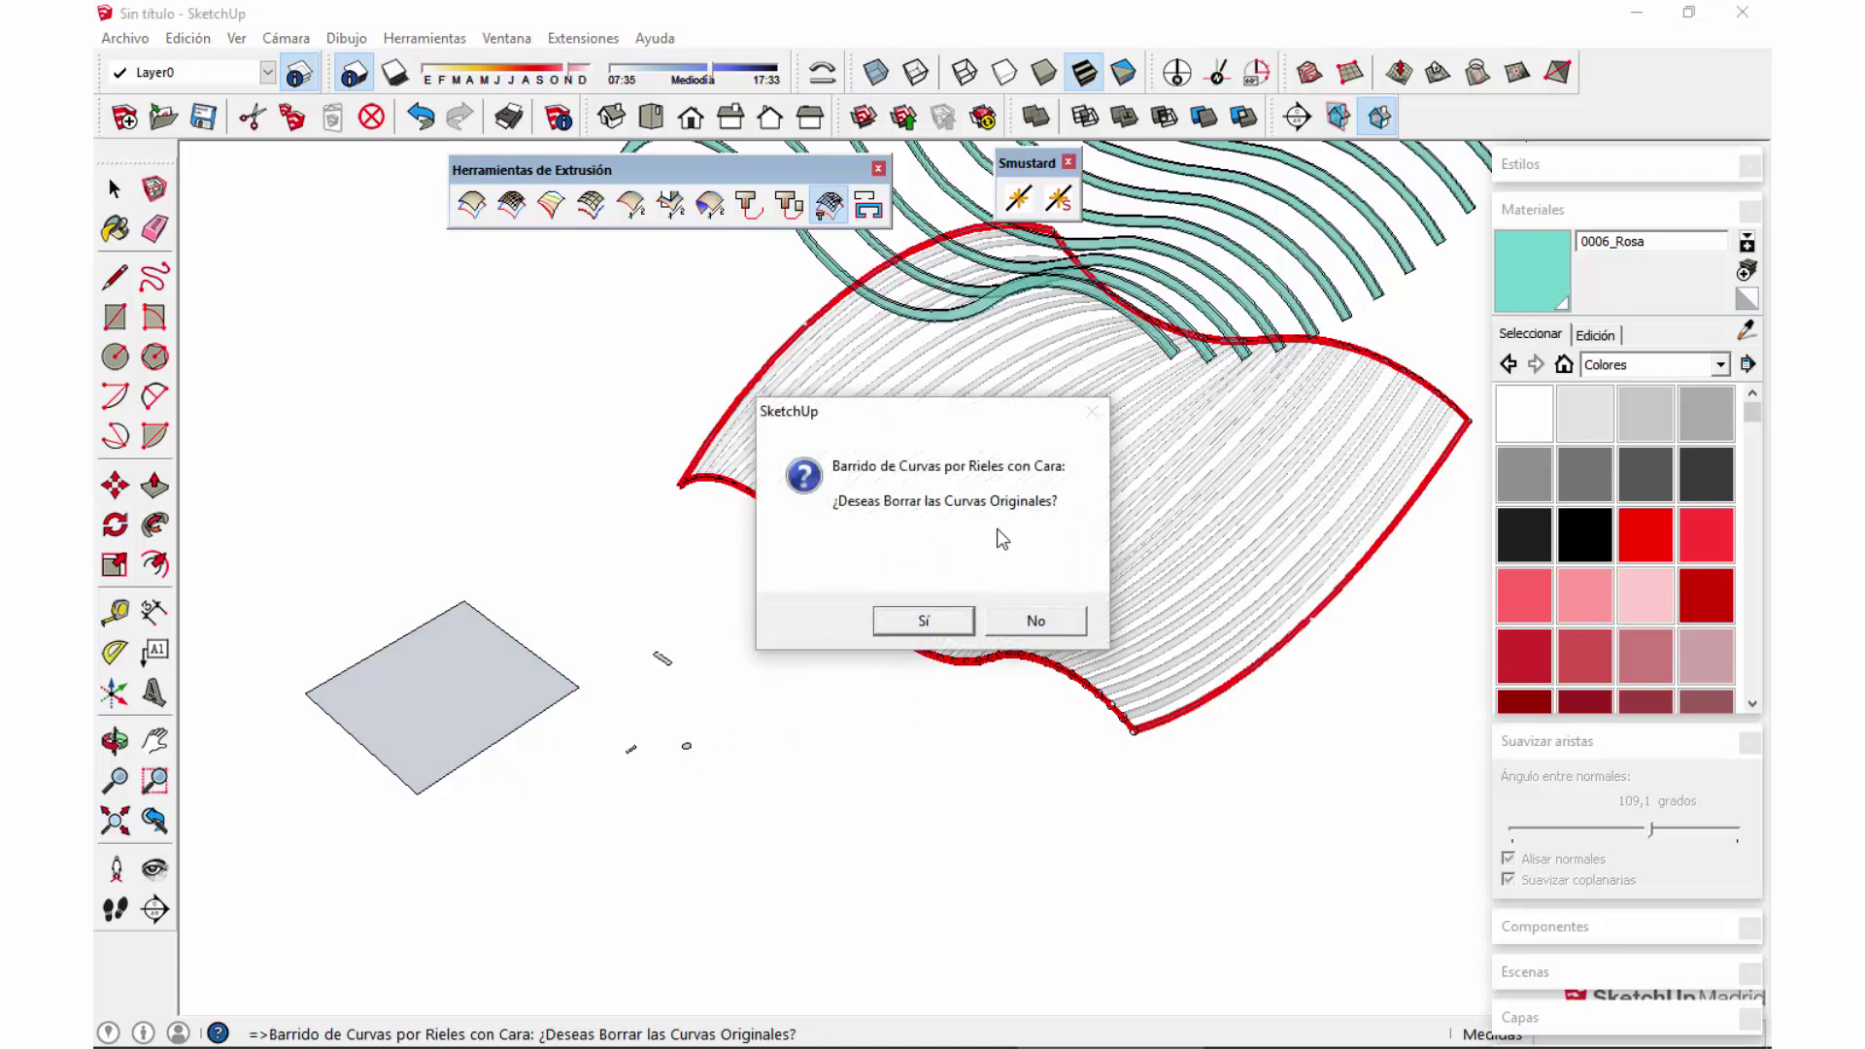
pyautogui.click(1037, 622)
# Step: Move the new tubular rib group up and align its front corner with the end of the teal ribs
pyautogui.moveTo(1037, 617)
pyautogui.mouseDown(button='middle')
pyautogui.moveTo(1181, 551)
pyautogui.moveTo(1207, 657)
pyautogui.mouseUp(button='middle')
pyautogui.click(1181, 552)
pyautogui.press('m')
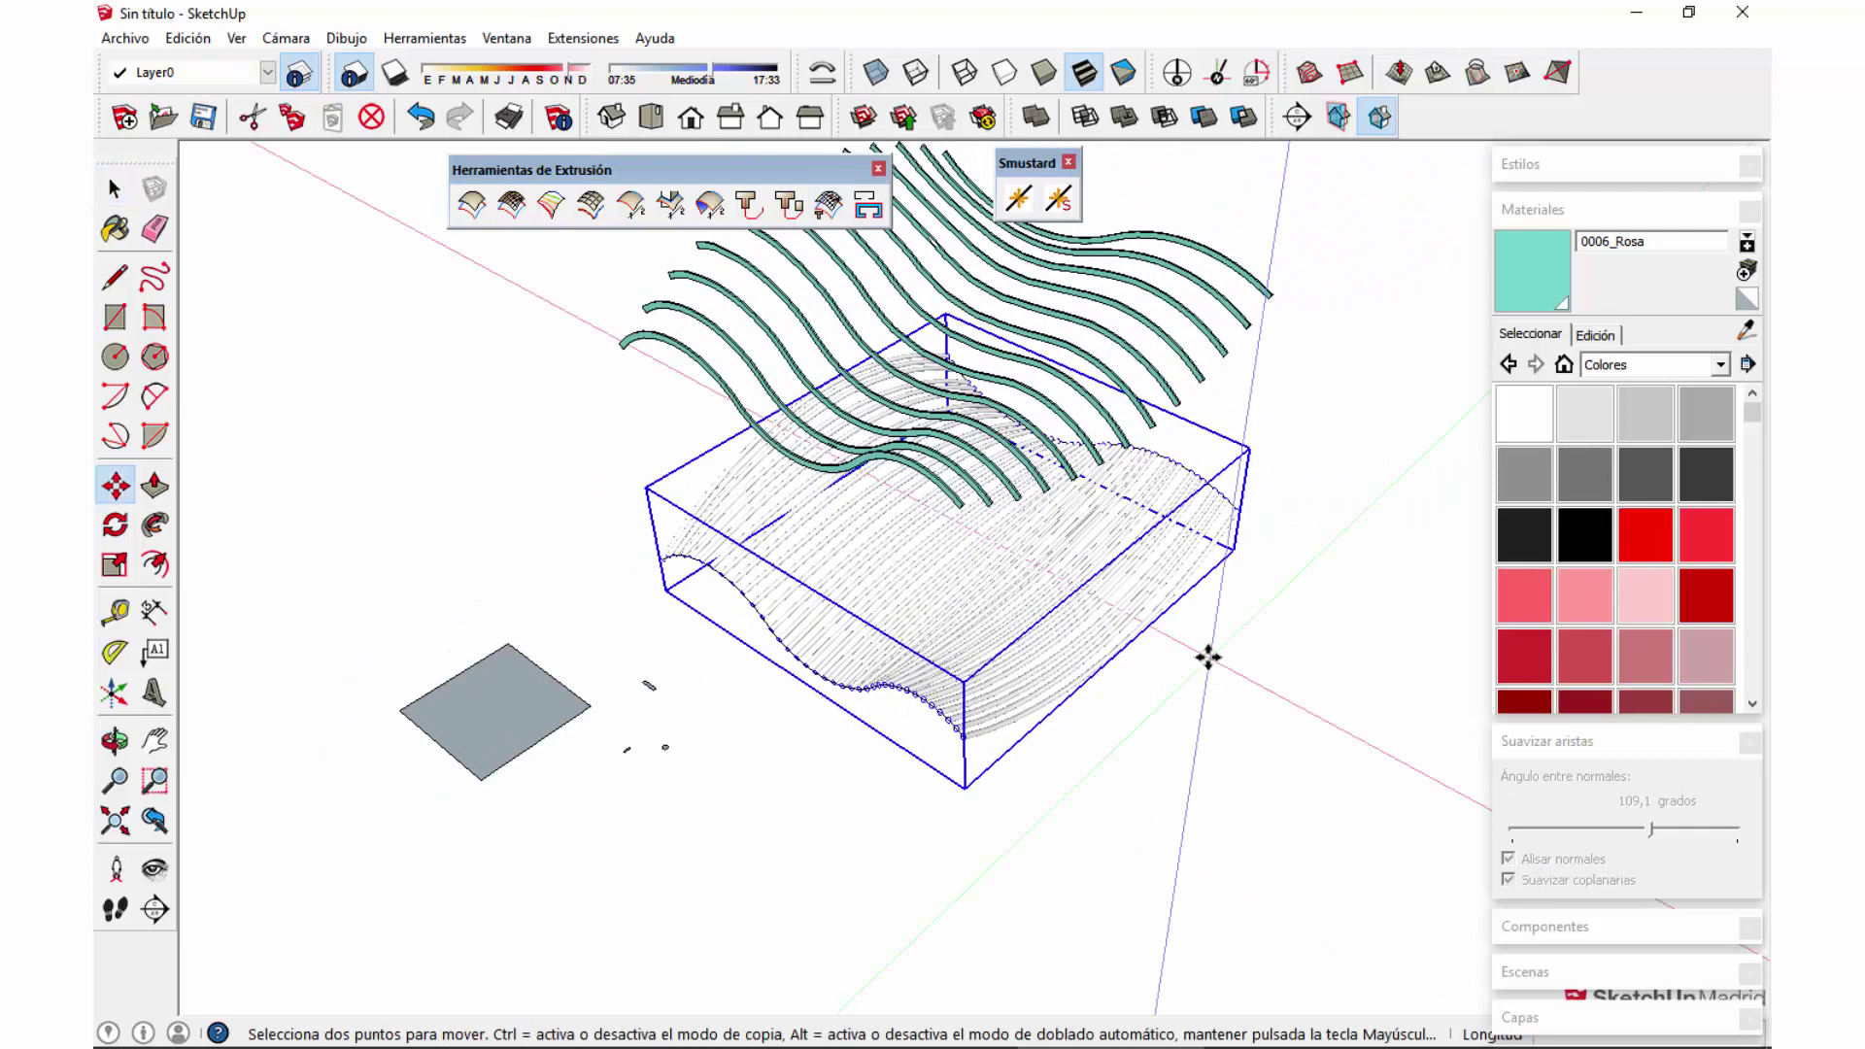
pyautogui.click(1207, 647)
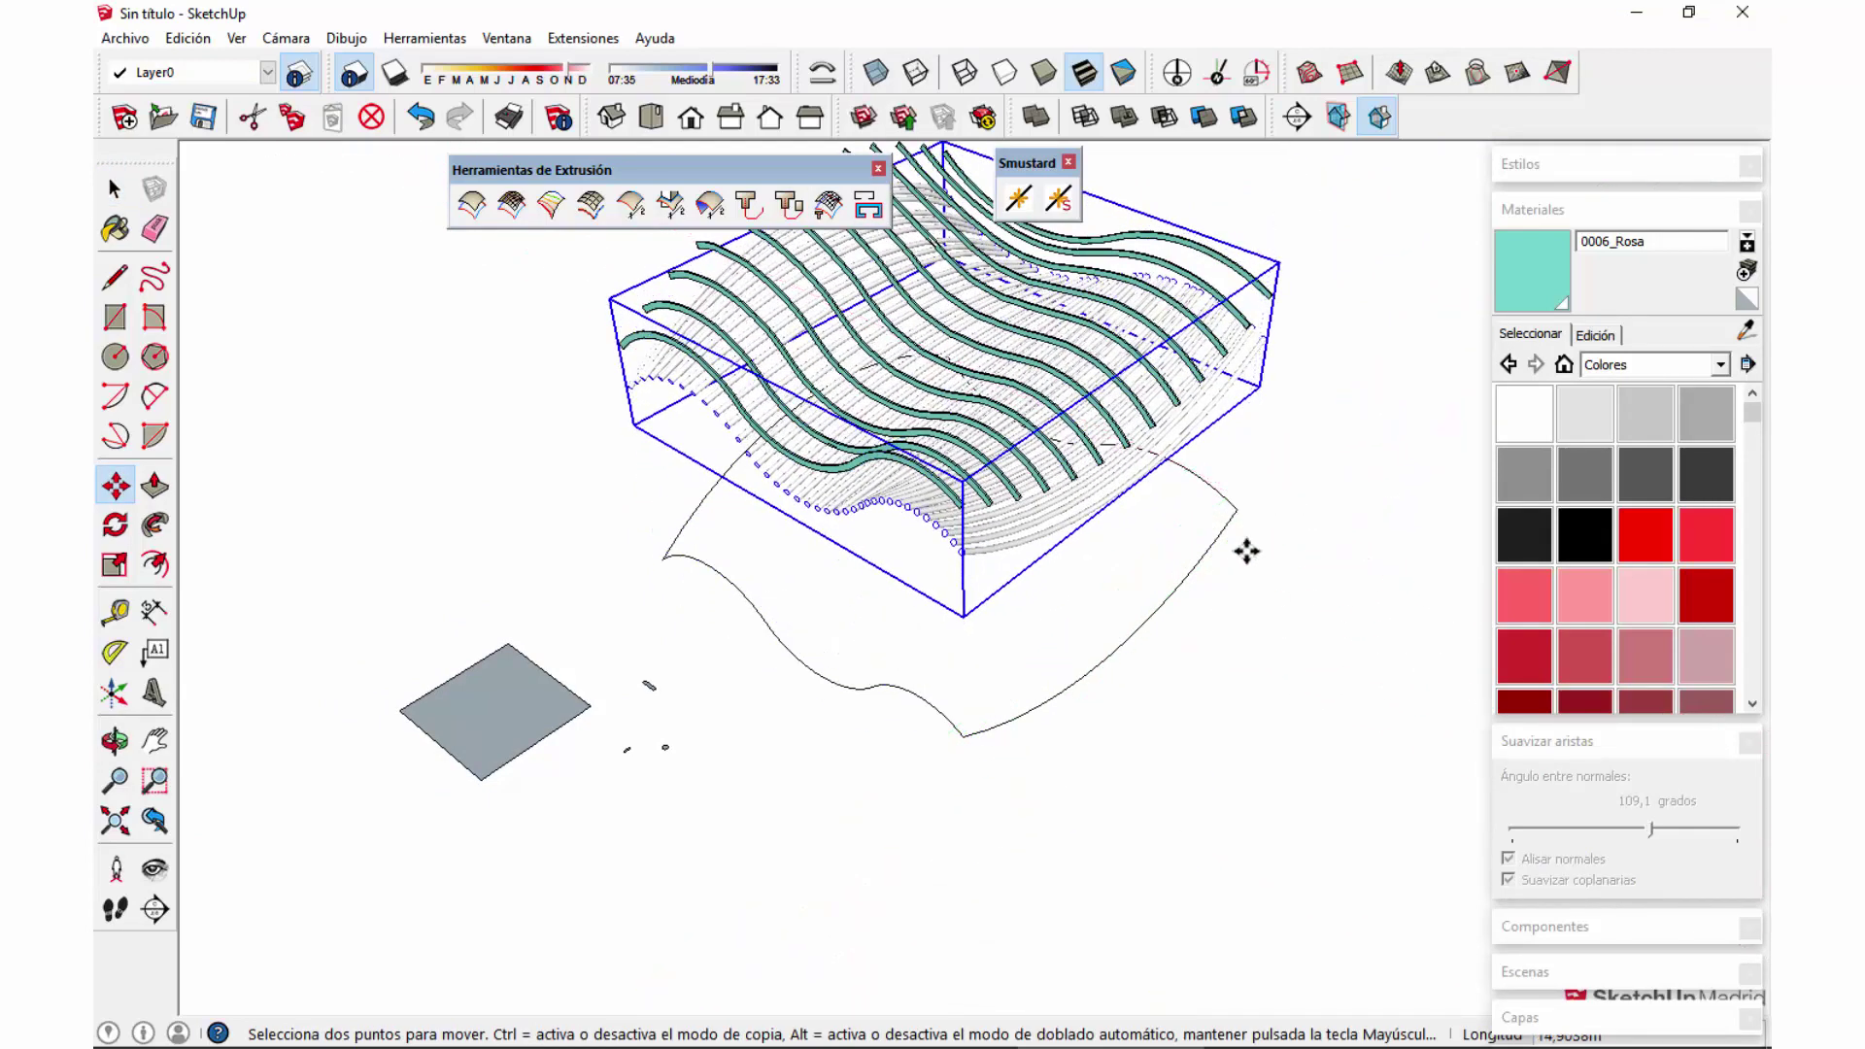
pyautogui.scroll(5, 1049, 525)
pyautogui.click(938, 546)
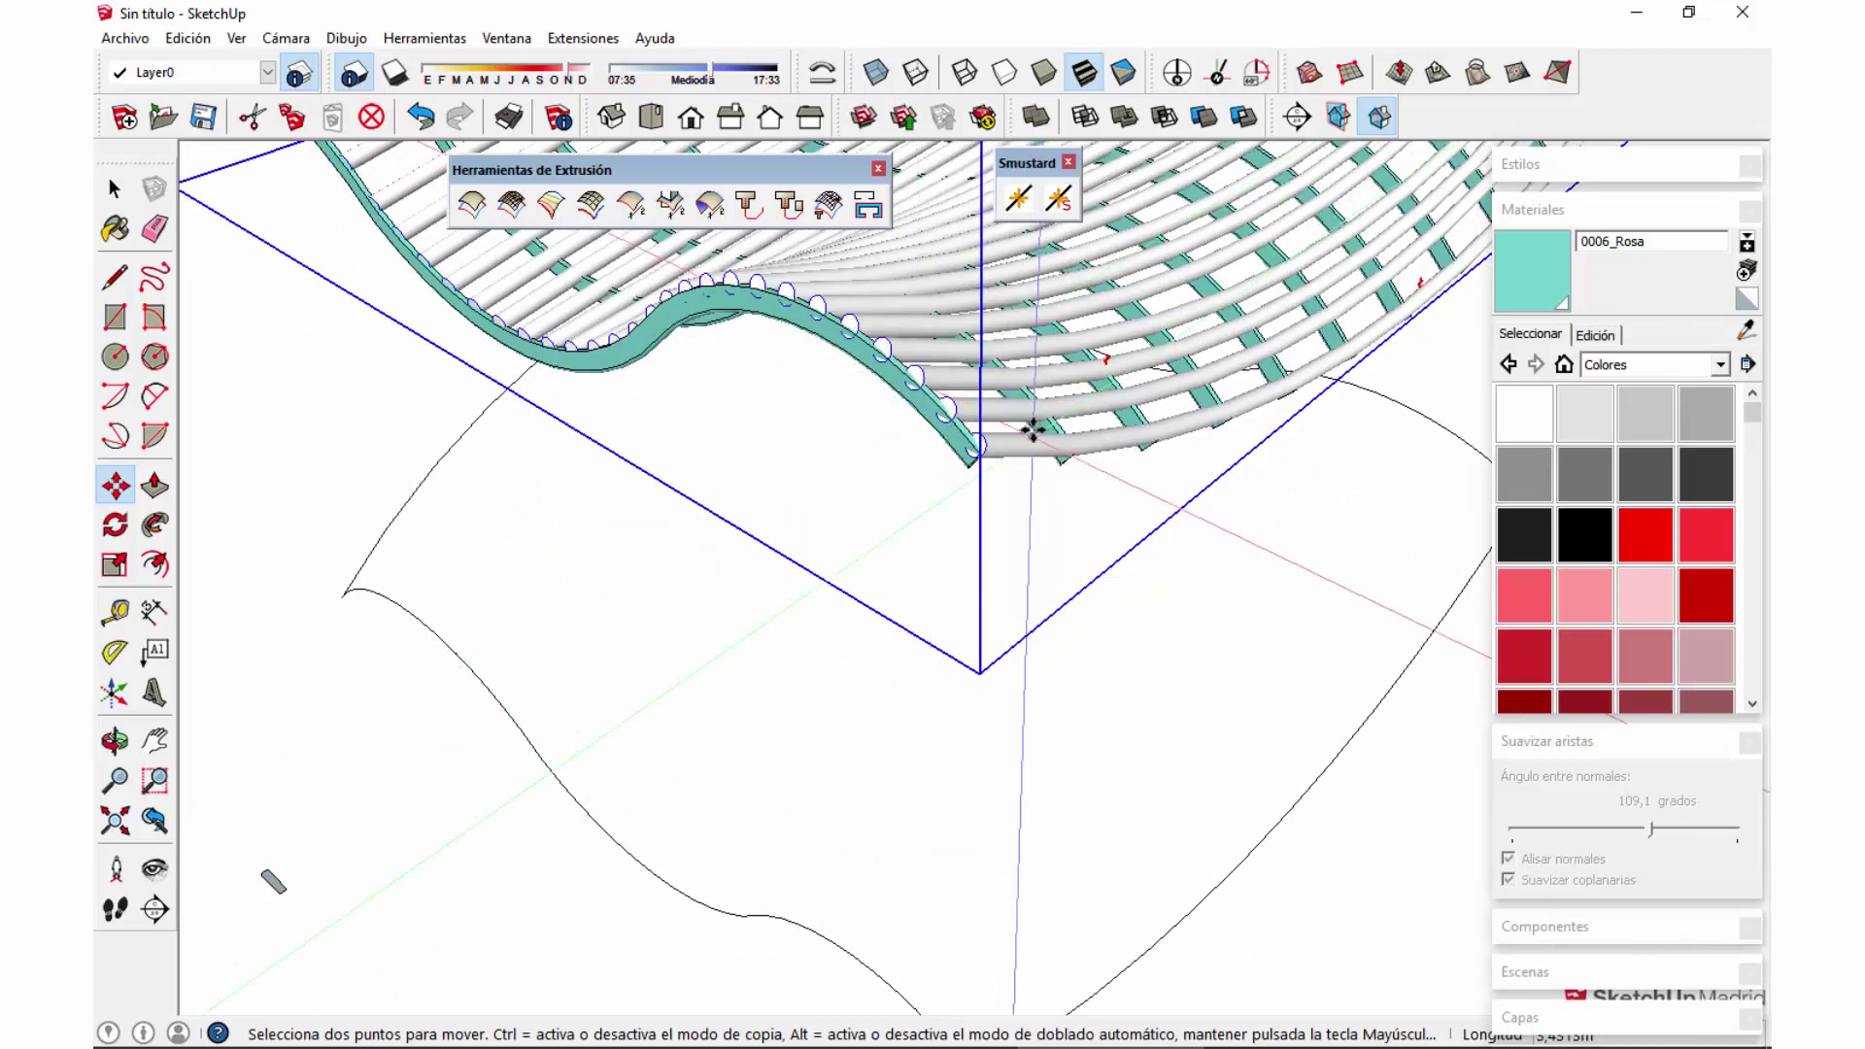
pyautogui.click(1032, 431)
pyautogui.press('space')
# Step: Paint the tubular rib group with the red Color_A01 material and deselect it
pyautogui.scroll(-2, 1039, 429)
pyautogui.click(1645, 534)
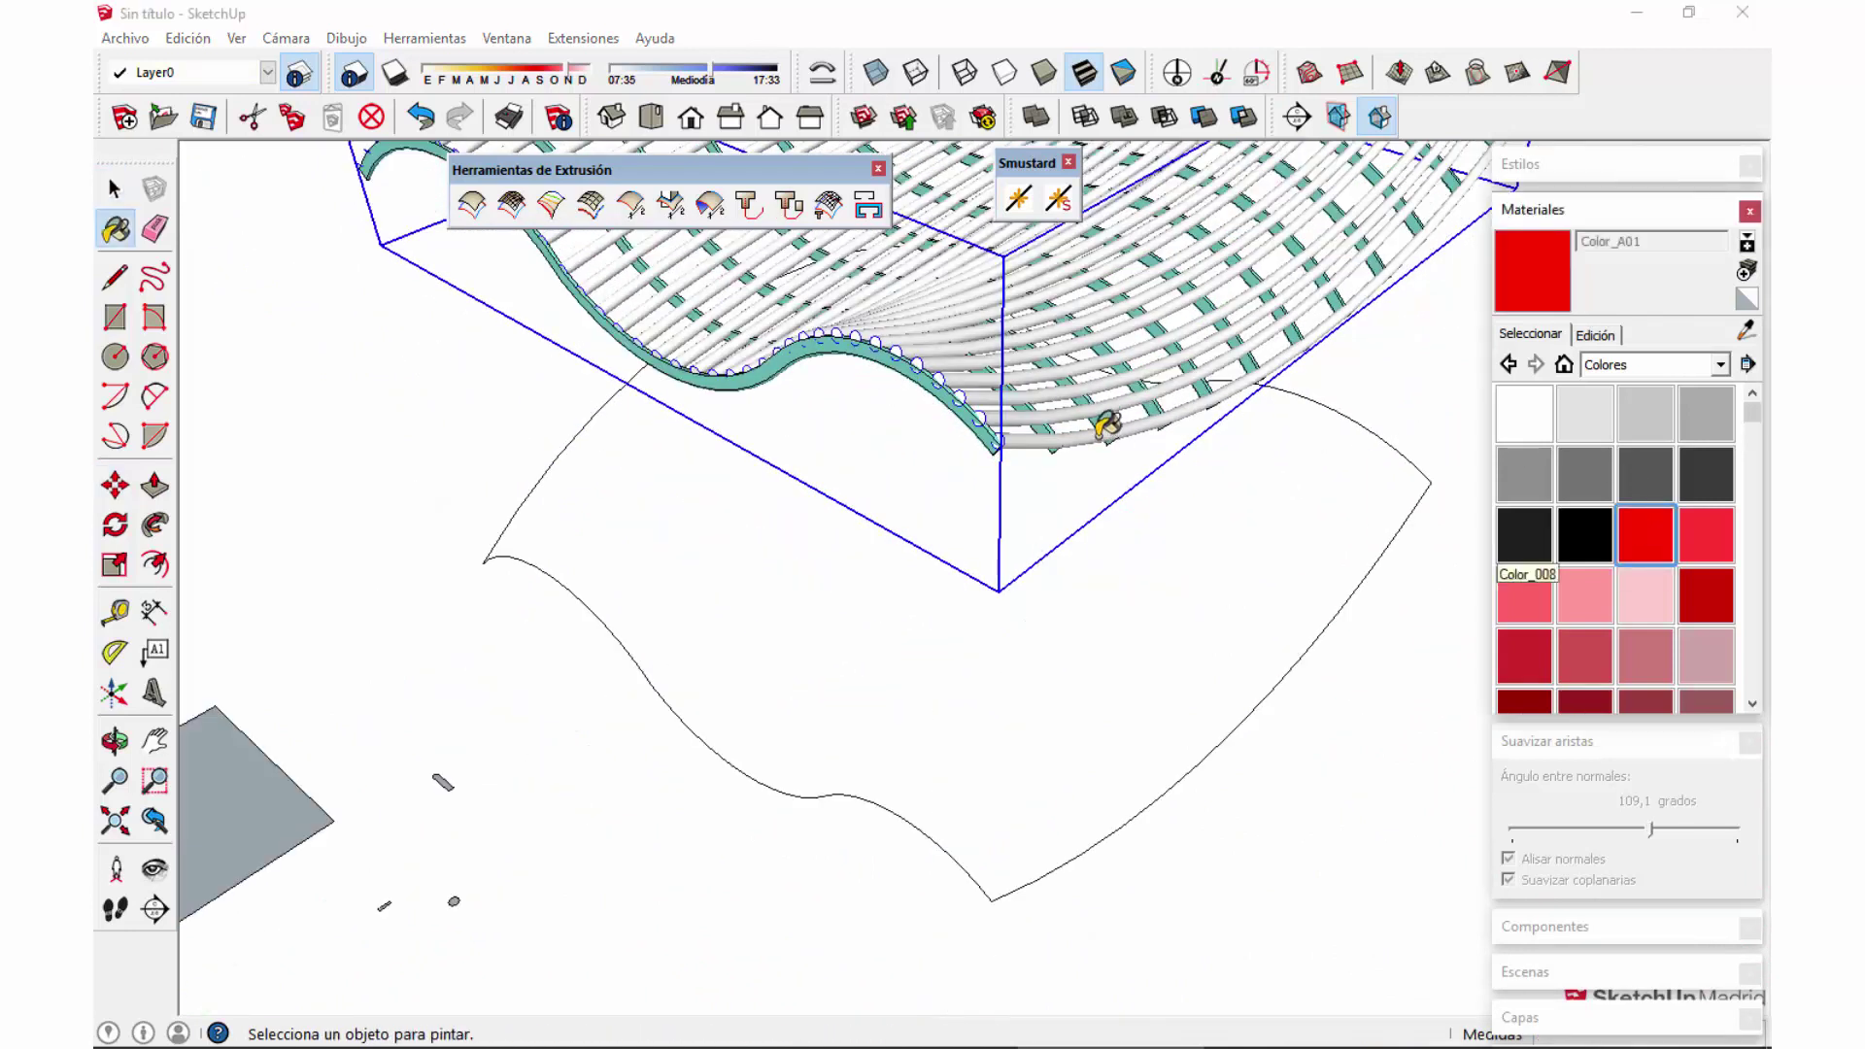
pyautogui.click(1103, 427)
pyautogui.press('space')
pyautogui.click(1125, 568)
# Step: Examine the crossings of the red and teal ribs and the front boundary curve below them
pyautogui.moveTo(1117, 564); pyautogui.dragTo(797, 714, button='middle')
pyautogui.scroll(1, 860, 748)
pyautogui.scroll(1, 860, 748)
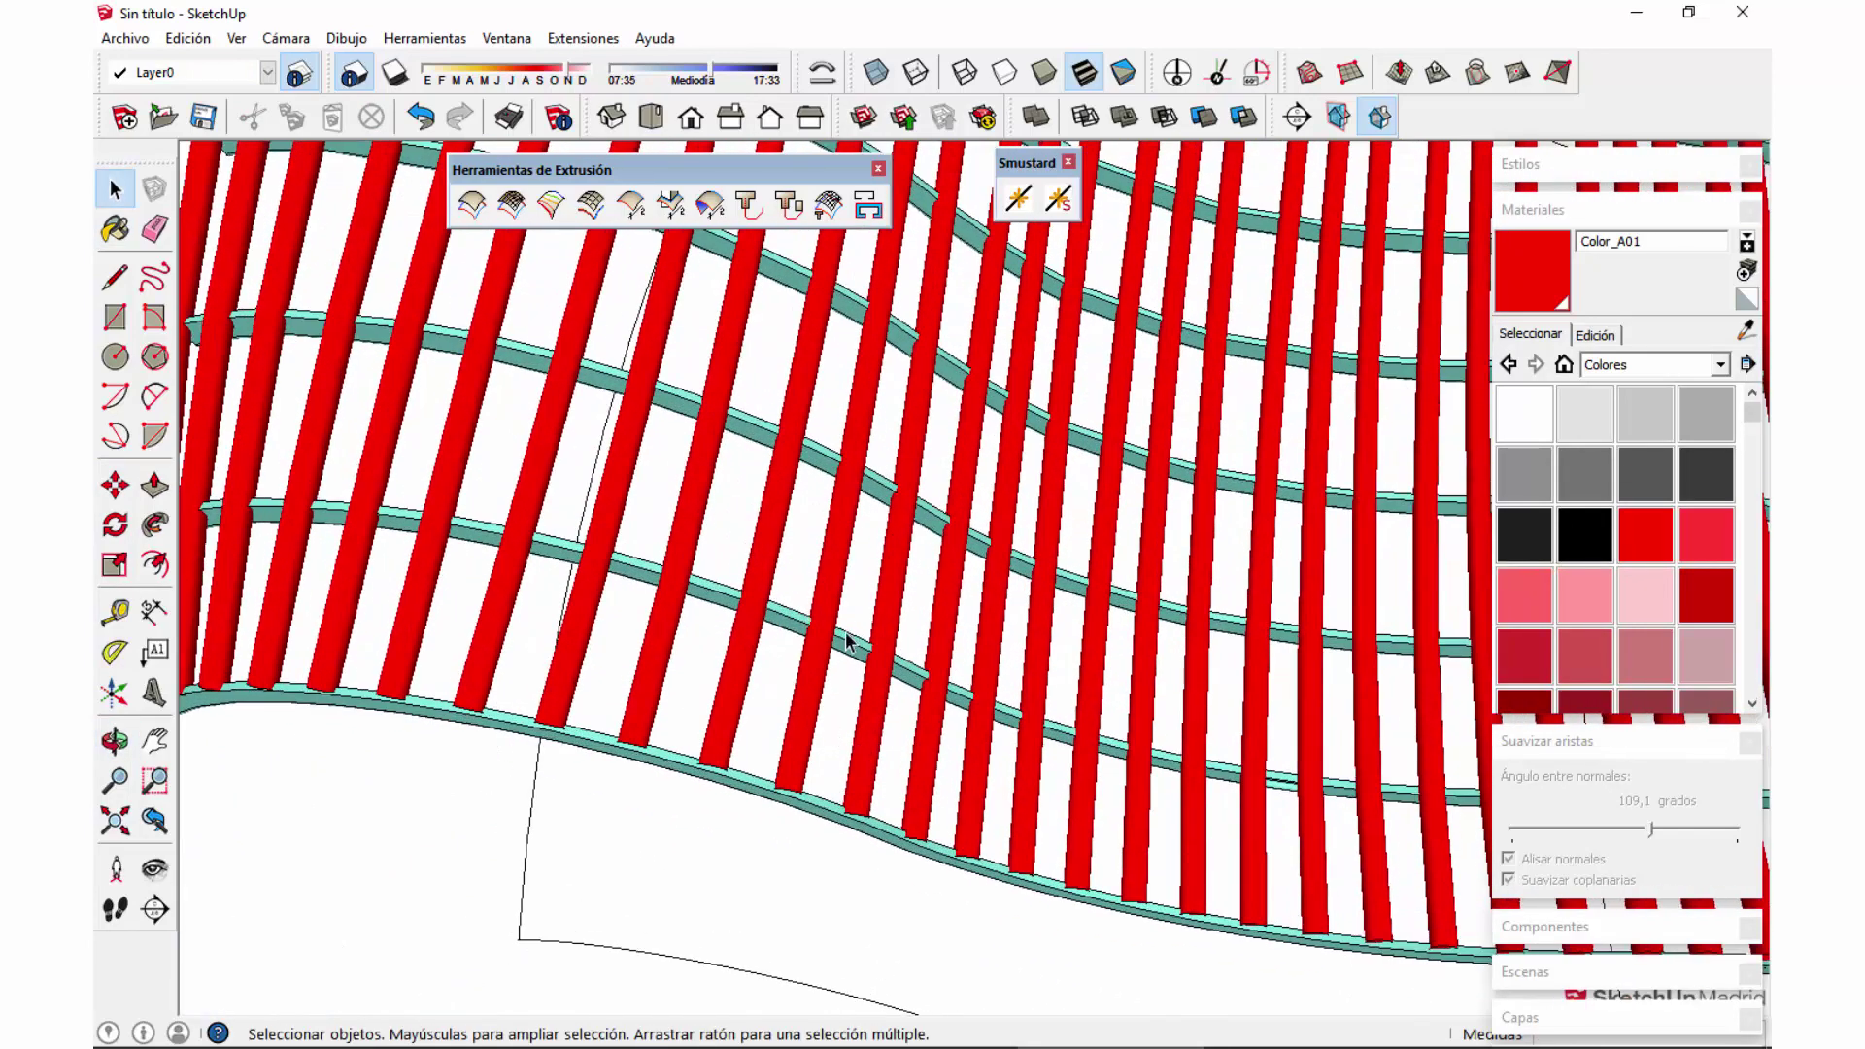
pyautogui.scroll(-5, 826, 649)
pyautogui.moveTo(1095, 792); pyautogui.dragTo(666, 562, button='middle')
pyautogui.click(804, 796)
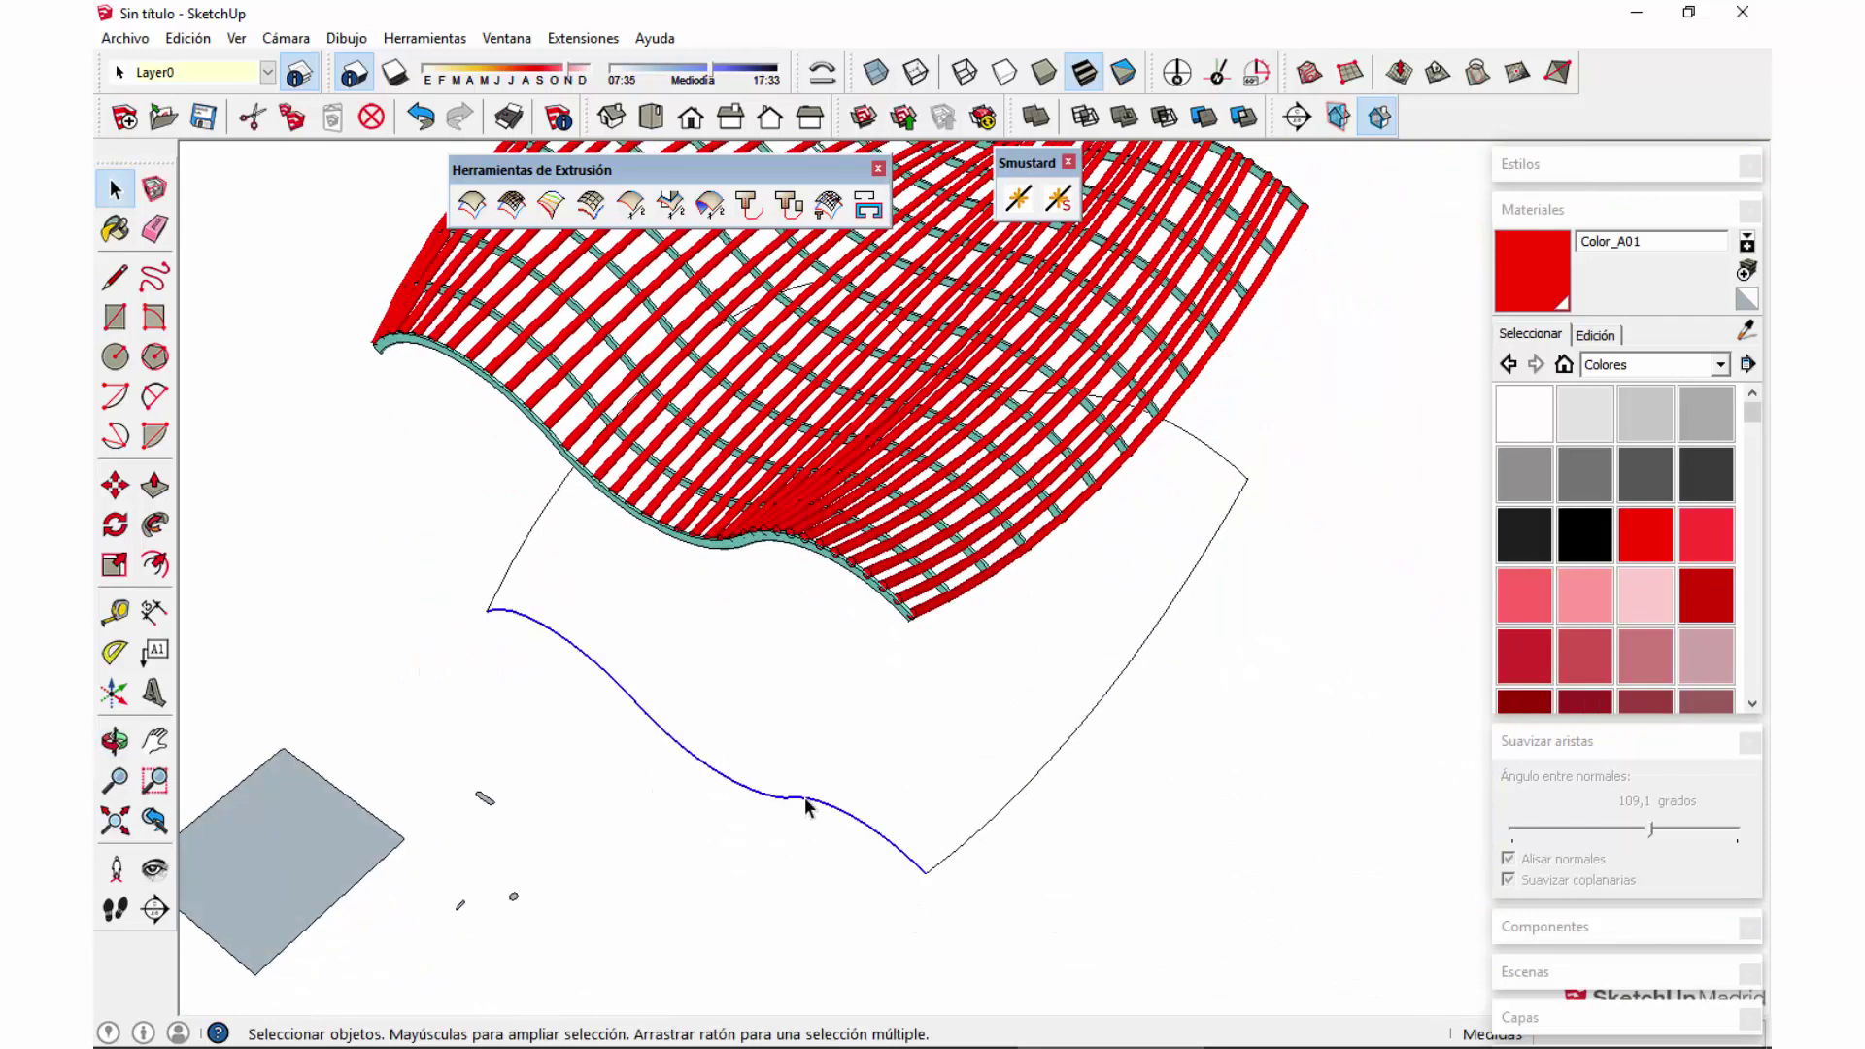
pyautogui.scroll(2, 818, 809)
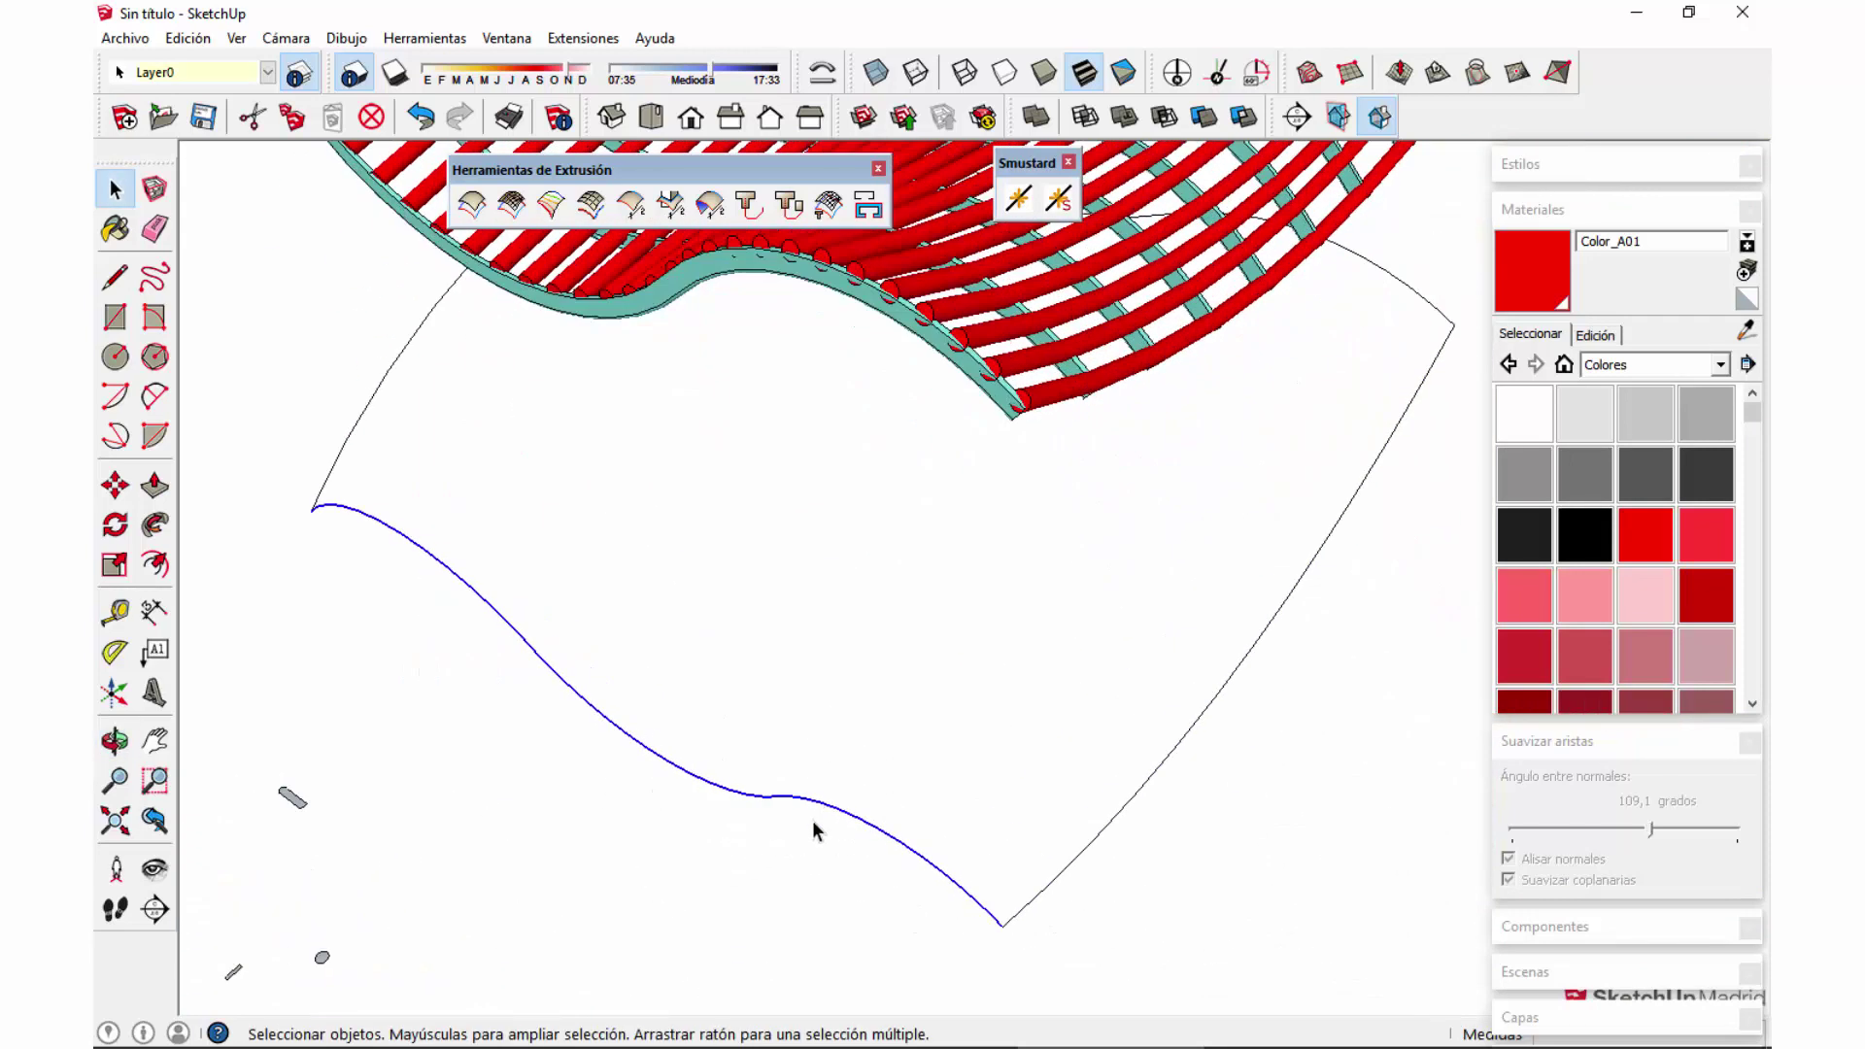
pyautogui.scroll(-4, 667, 634)
pyautogui.click(891, 687)
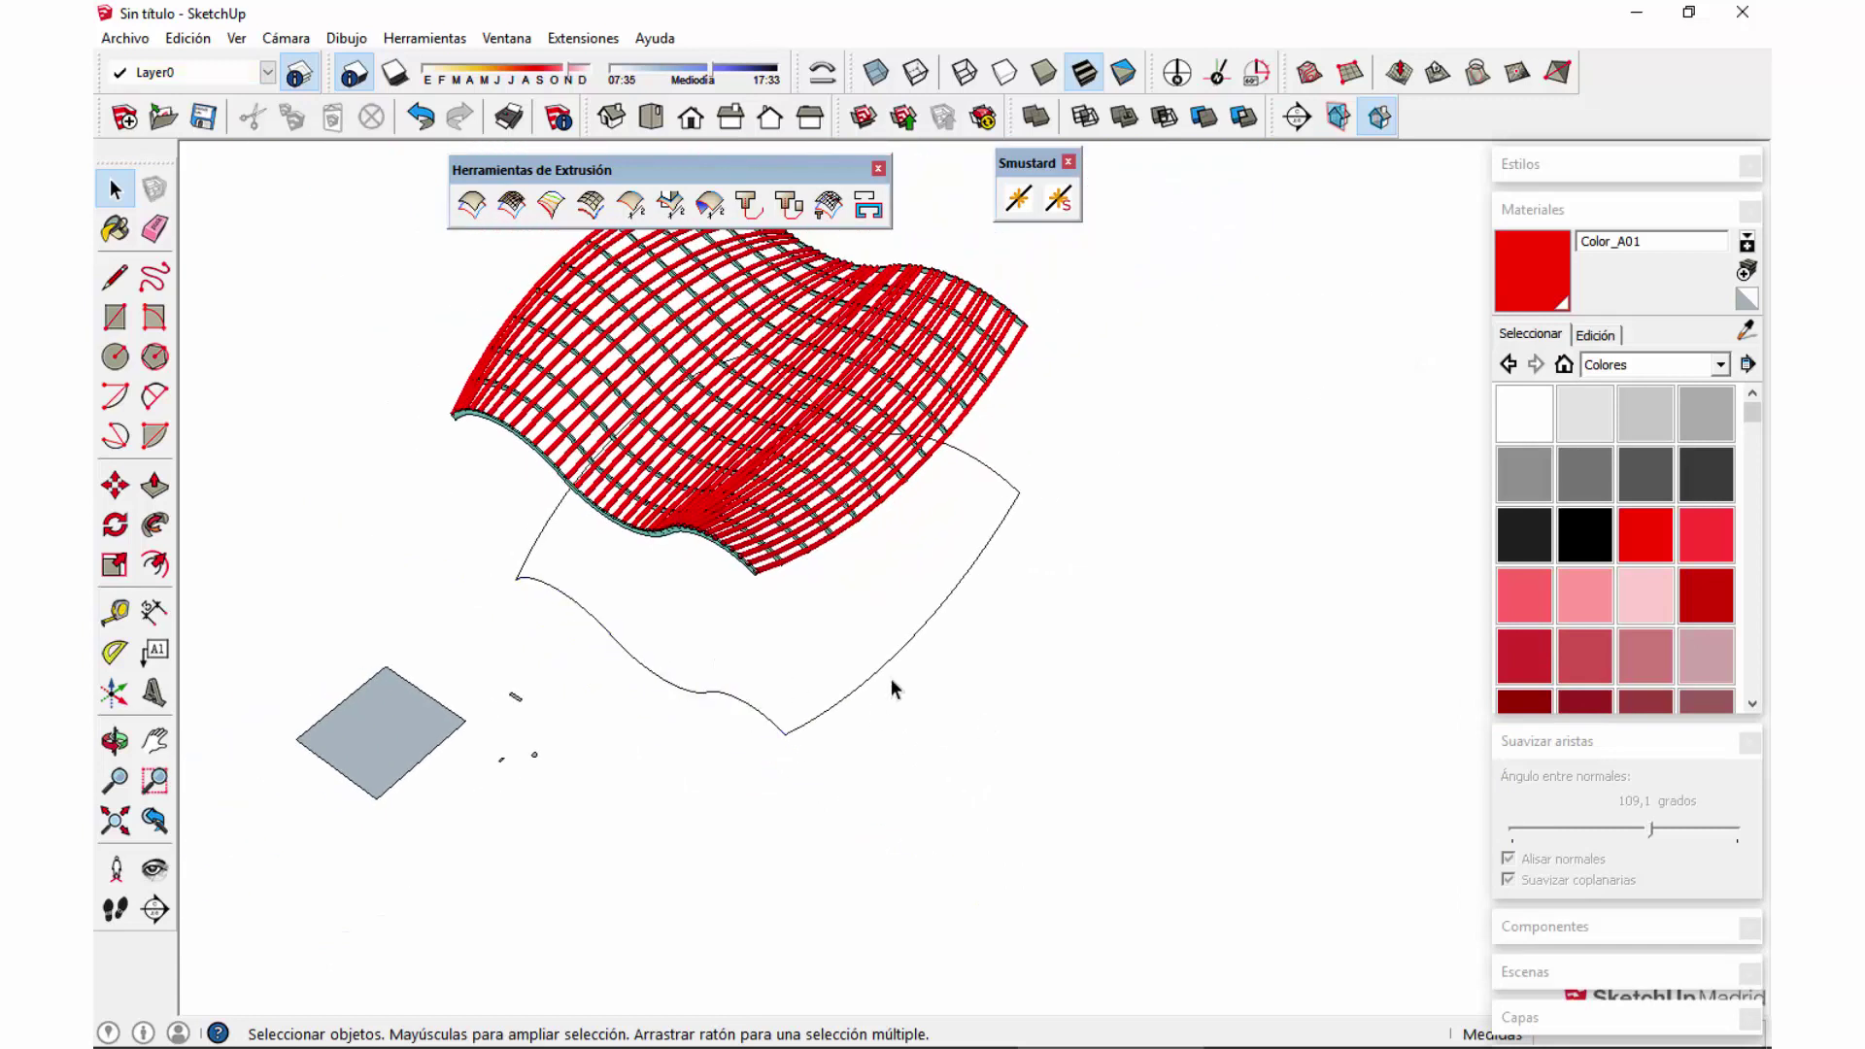
# Step: Collapse the materials settings and draw a 12-segment arc on the ground beside the four boundary curves, then select it
pyautogui.click(155, 398)
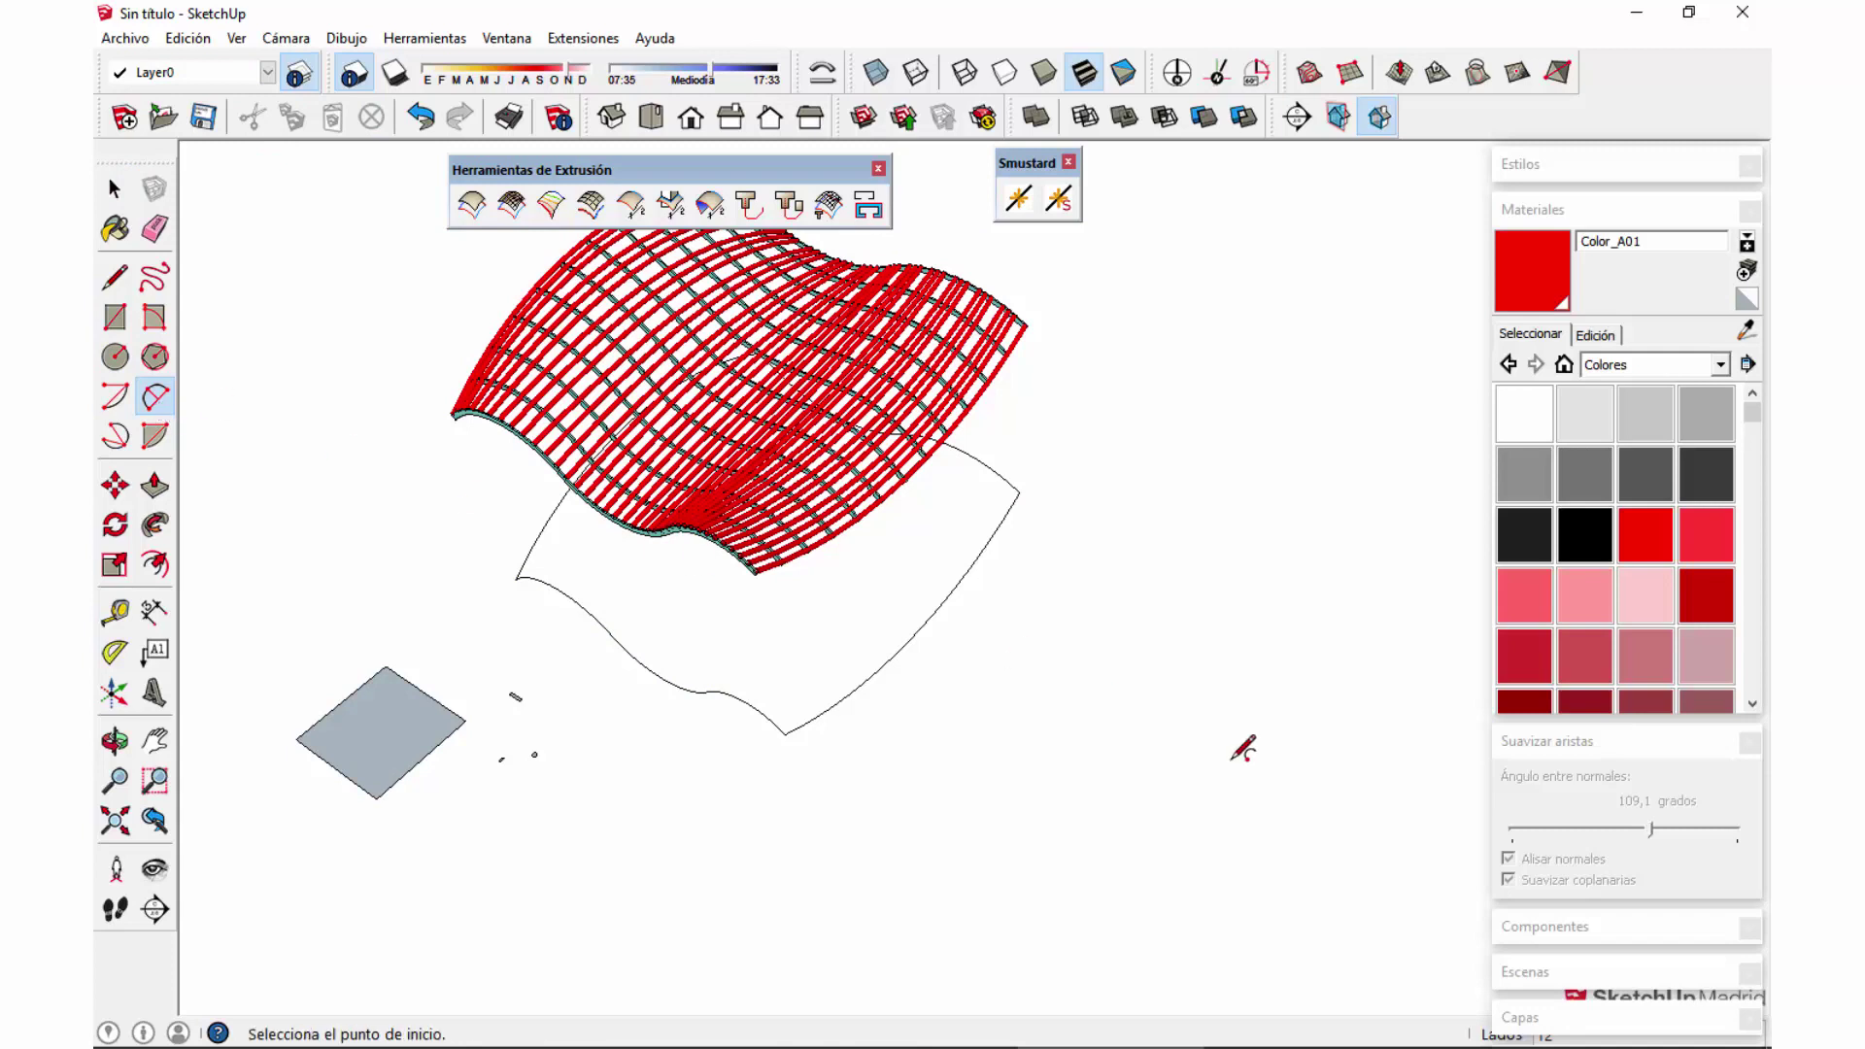
pyautogui.click(1583, 210)
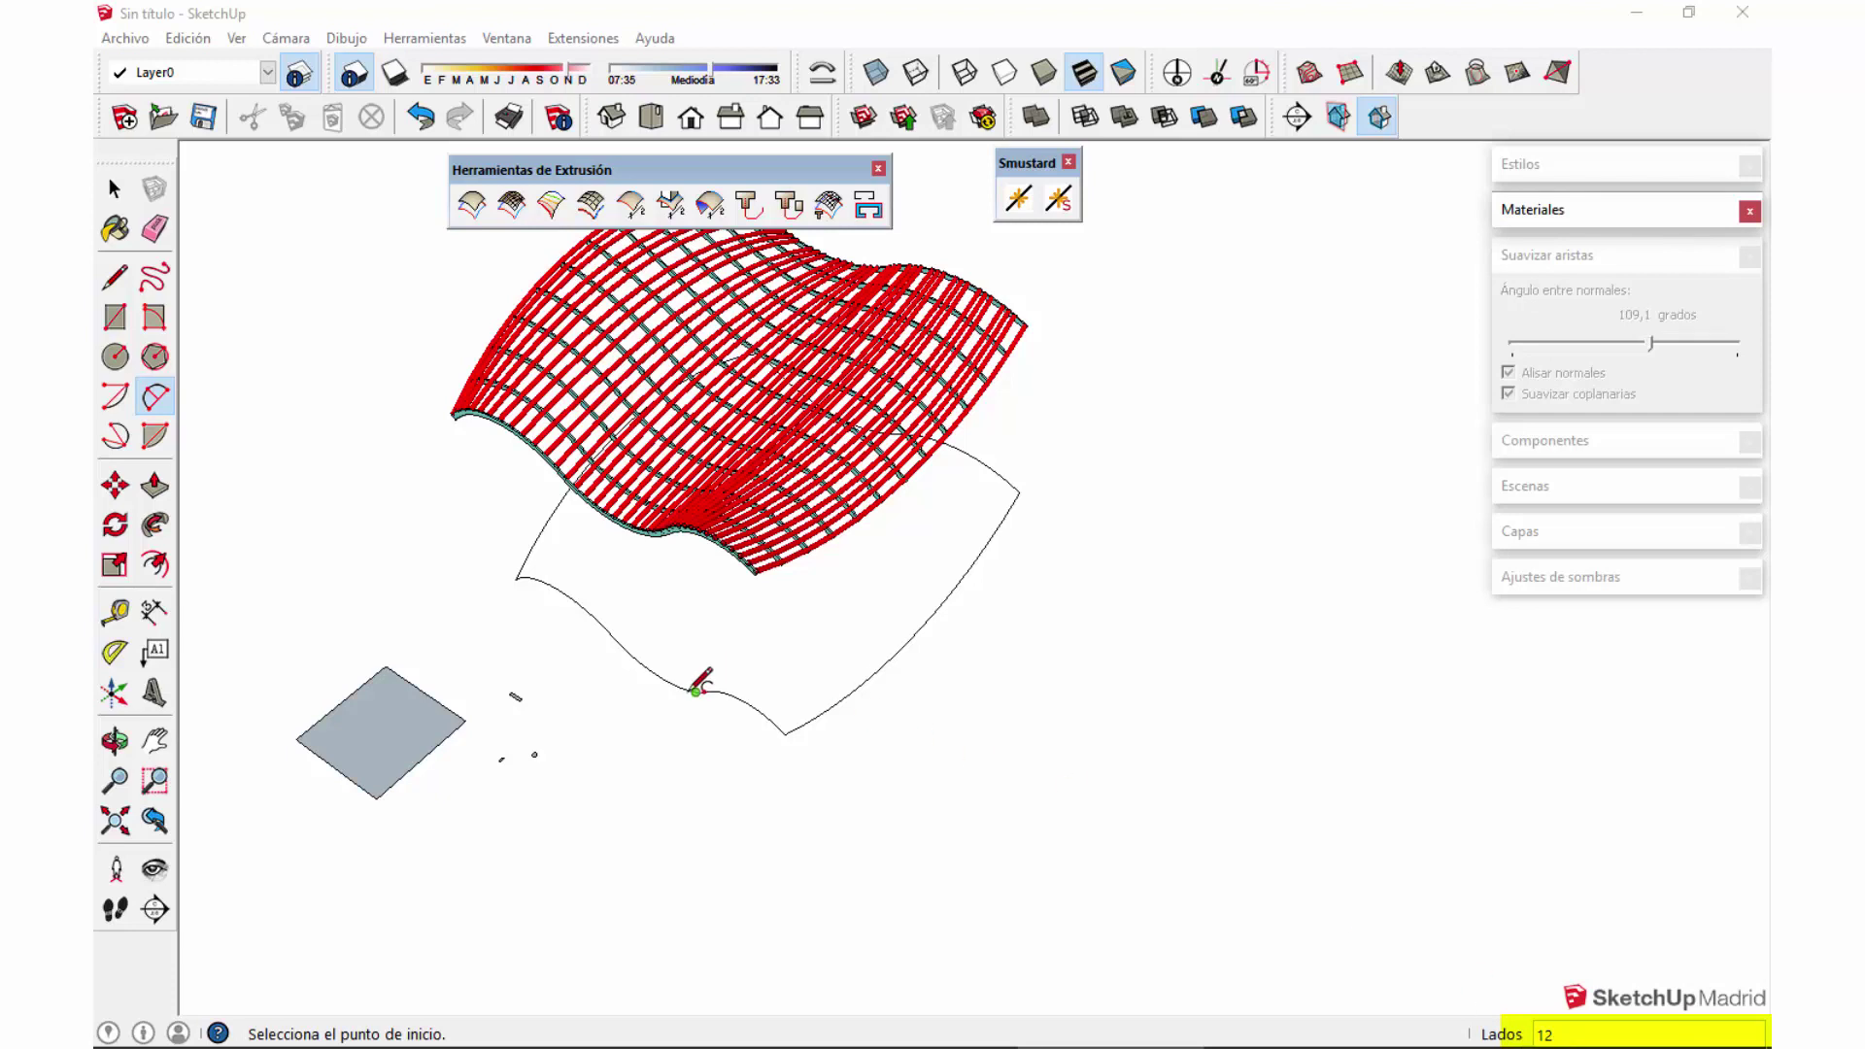
pyautogui.click(682, 688)
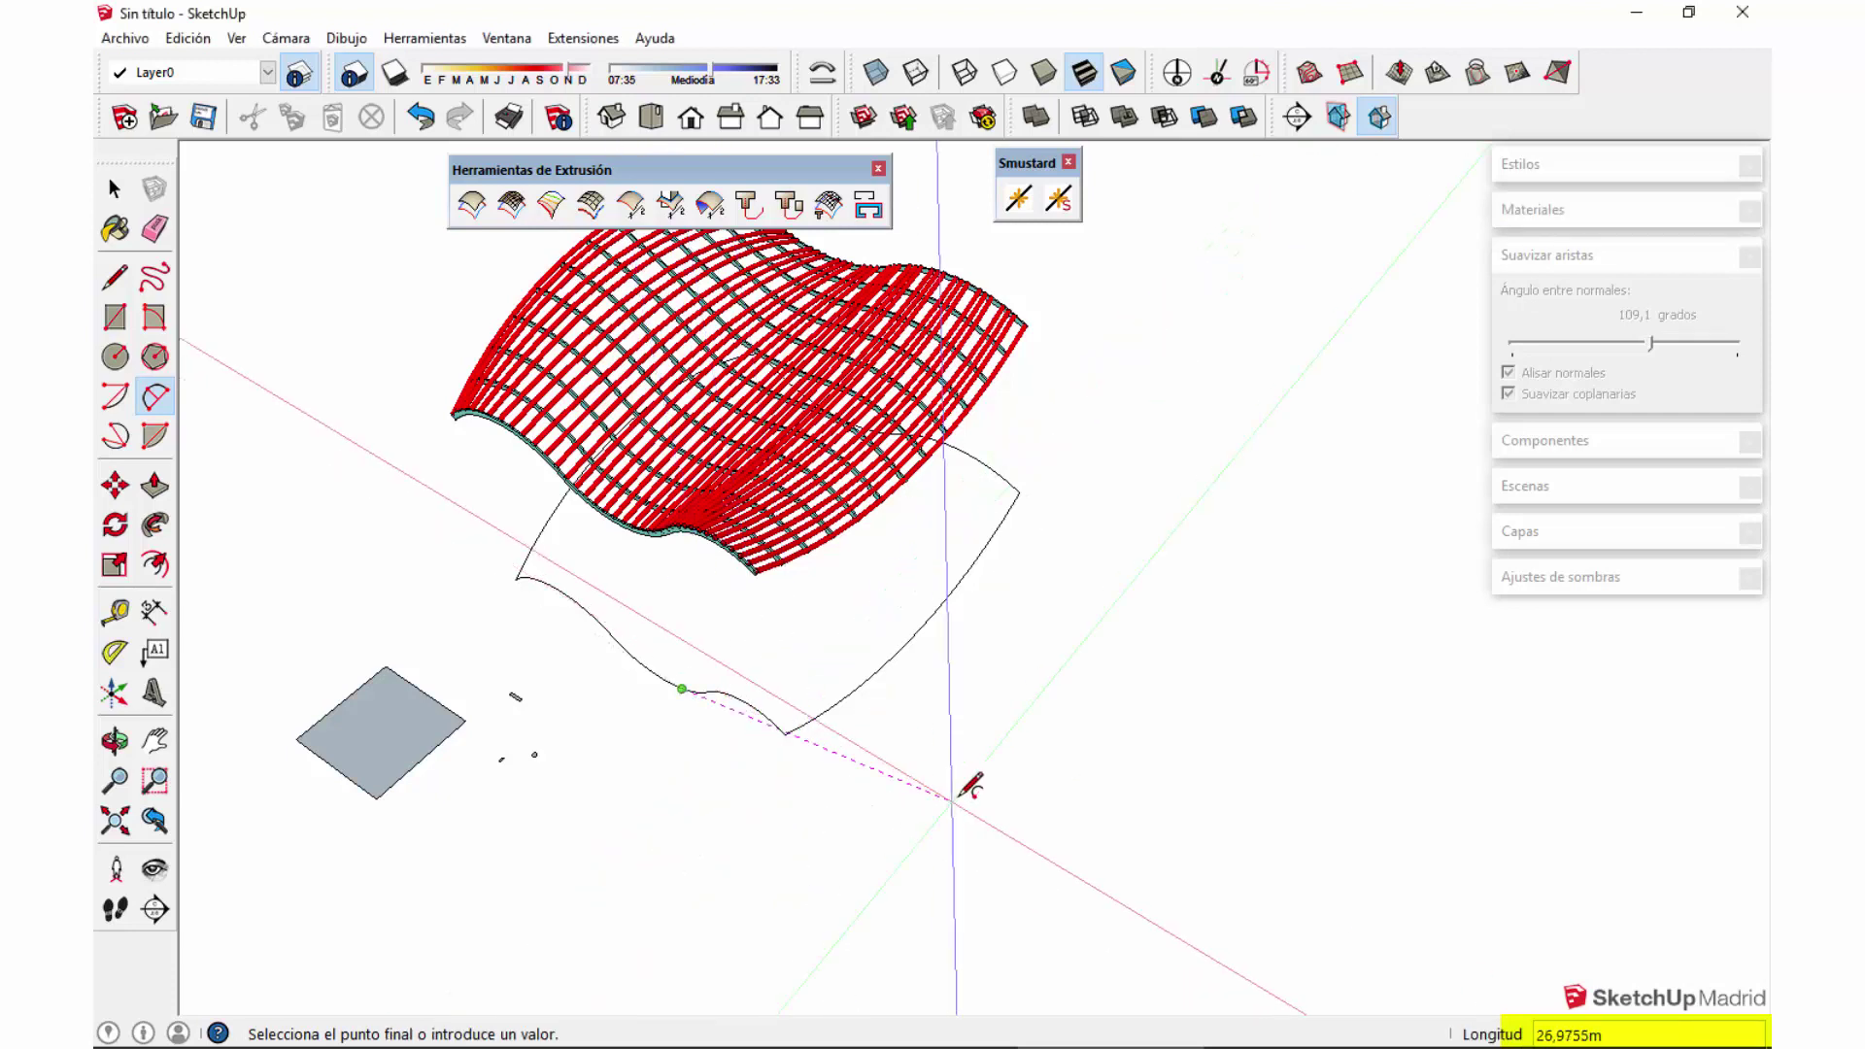
pyautogui.click(1160, 883)
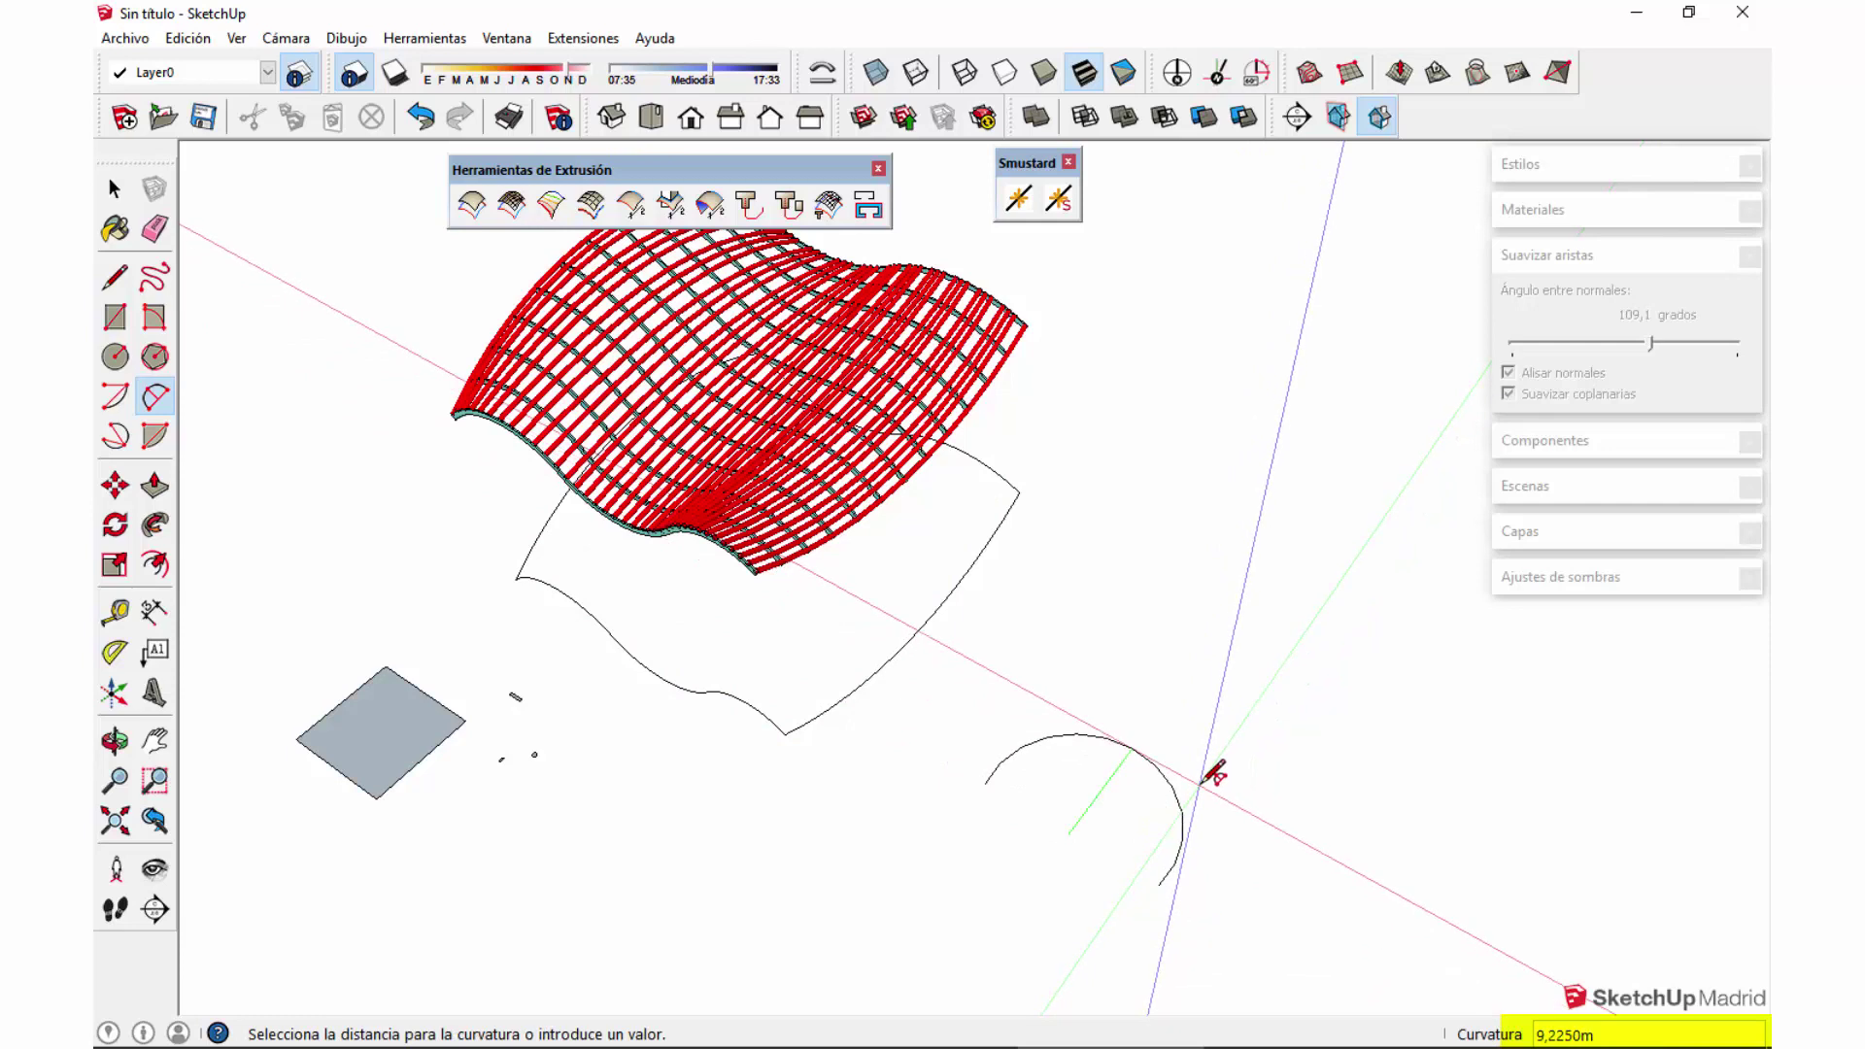
pyautogui.click(1099, 753)
pyautogui.press('space')
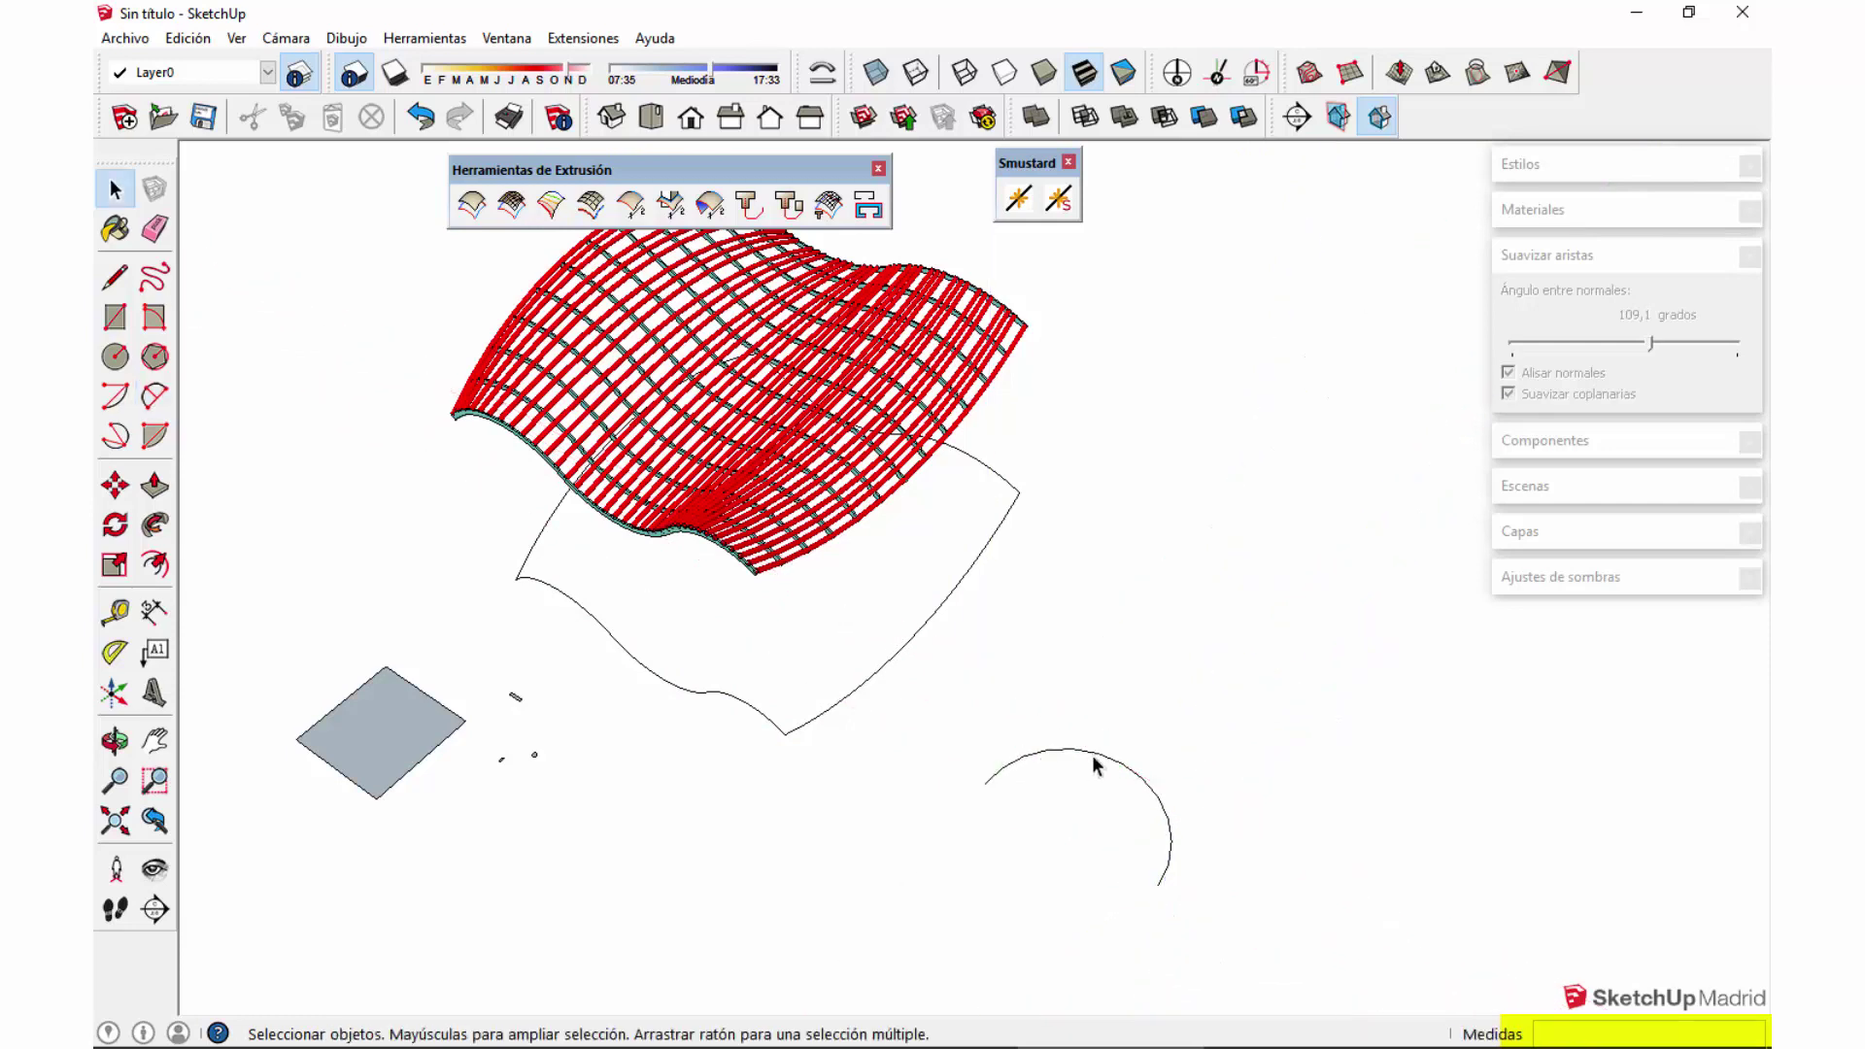
pyautogui.click(1027, 762)
# Step: Examine how the red ribs are spaced along the front edge and compare this with the arc's segments
pyautogui.scroll(3, 697, 538)
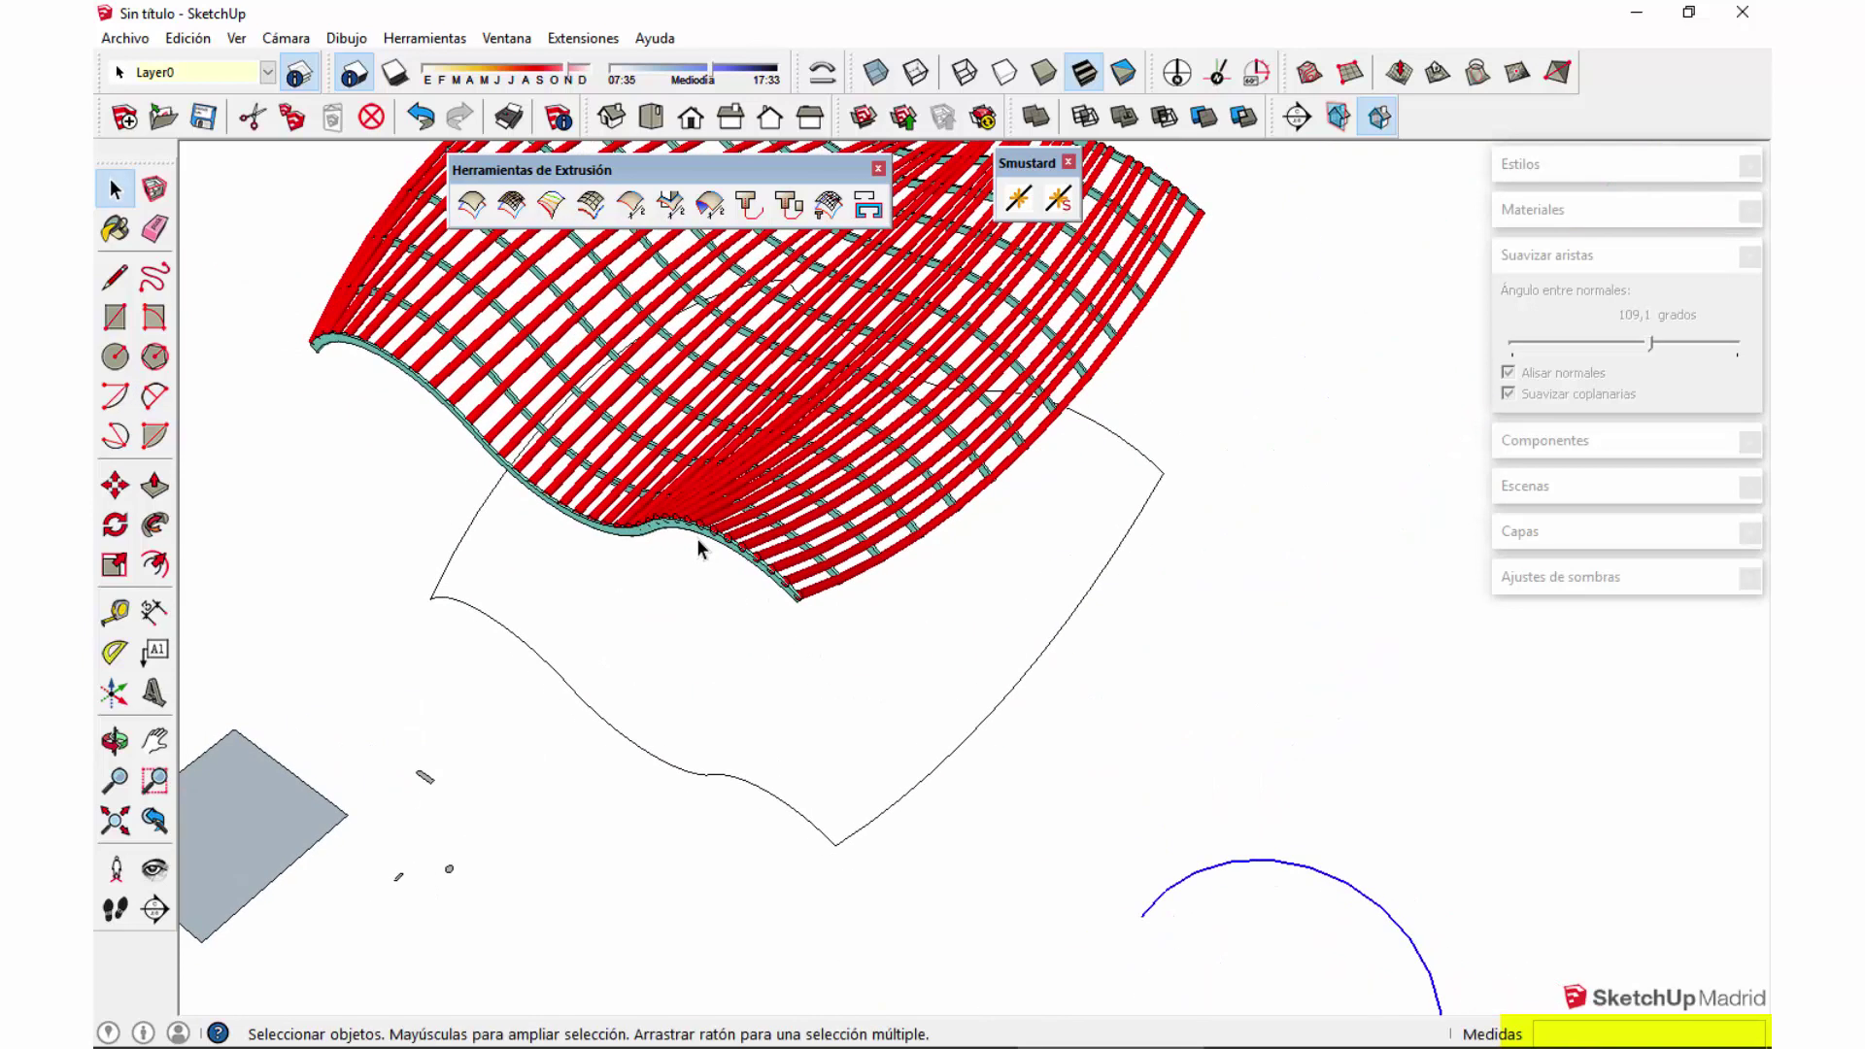
pyautogui.scroll(2, 804, 583)
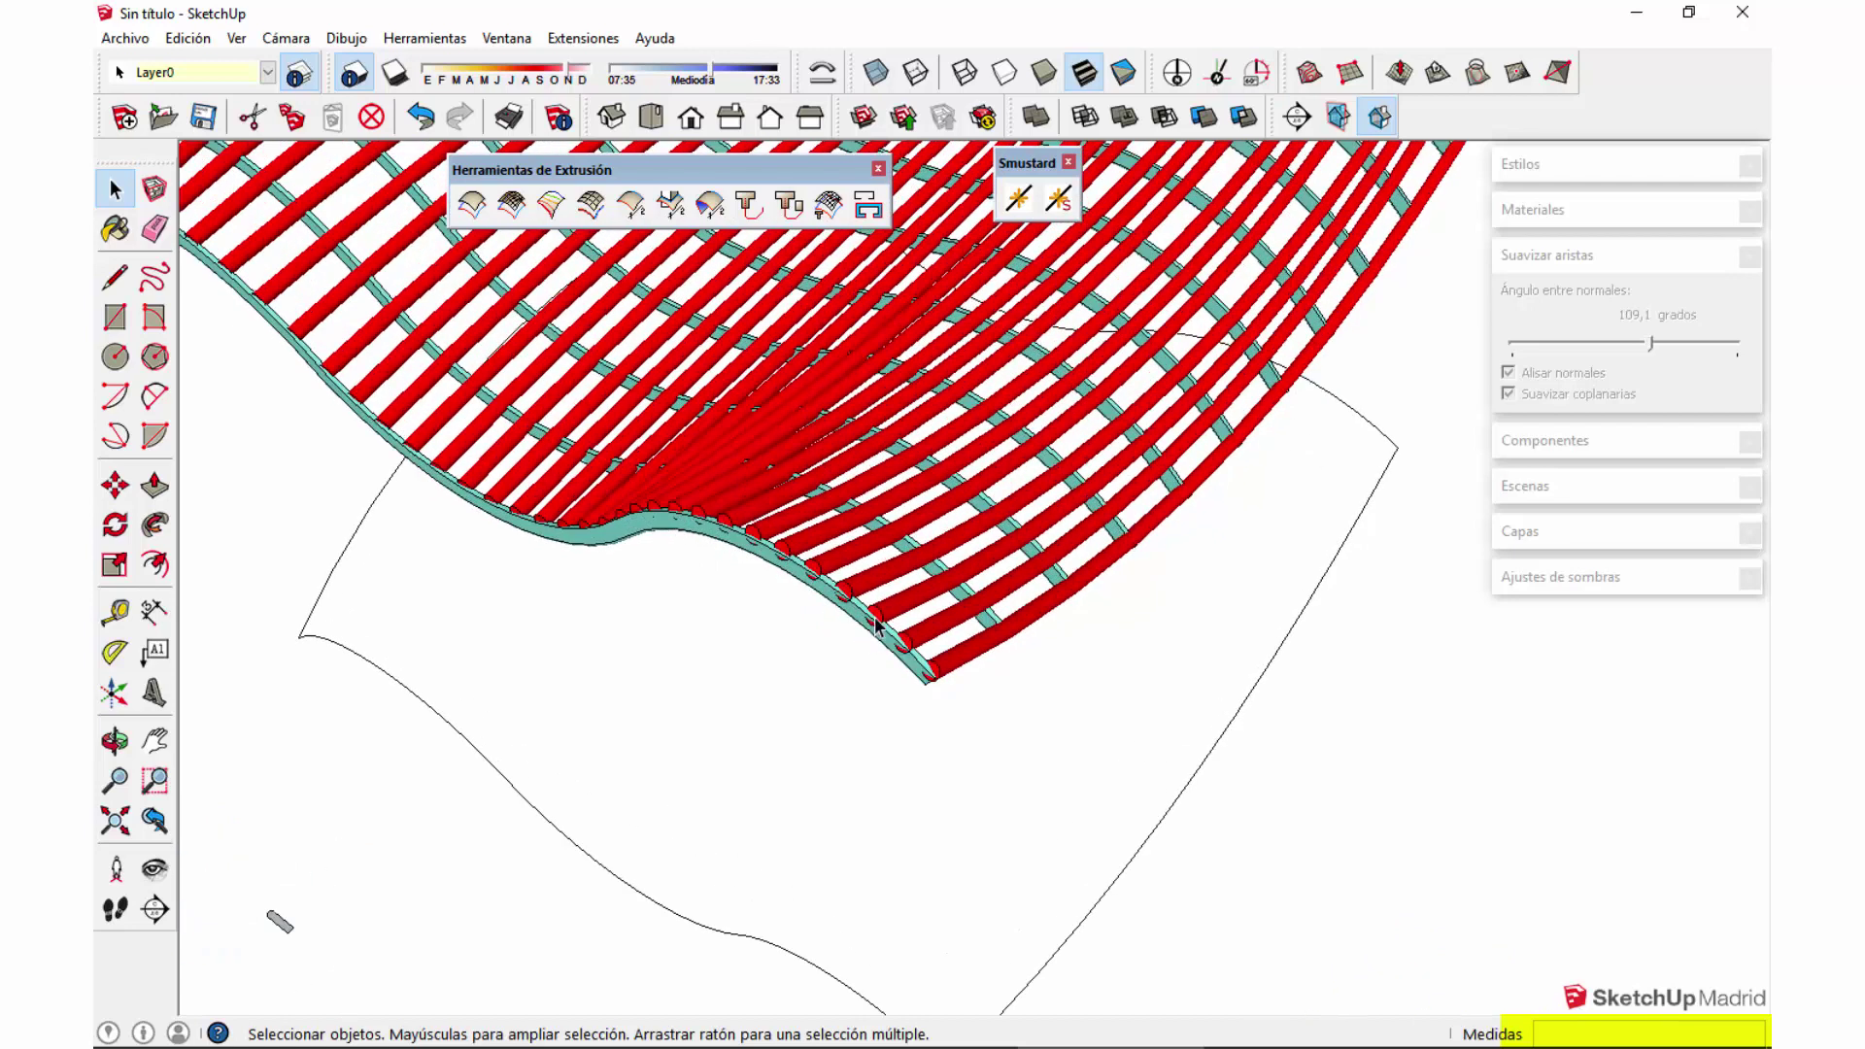
pyautogui.moveTo(577, 499); pyautogui.dragTo(745, 529, button='middle')
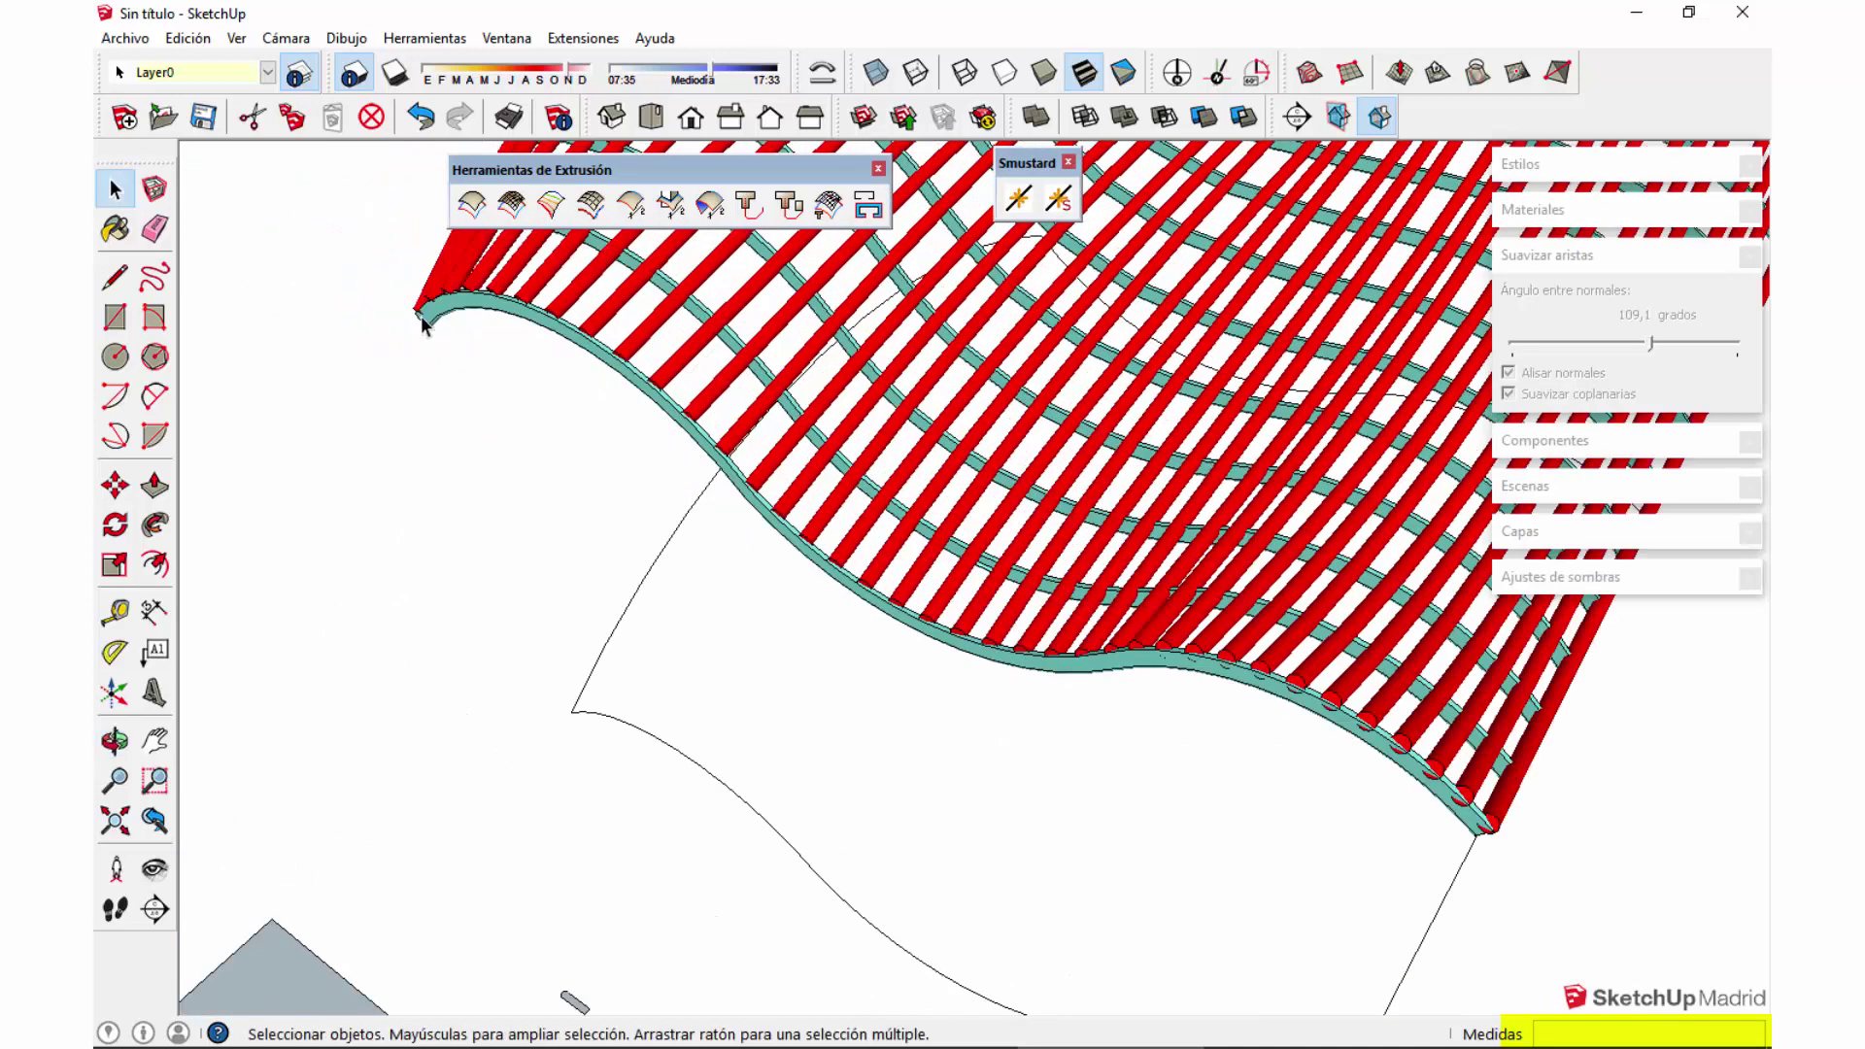
pyautogui.scroll(-4, 423, 325)
pyautogui.moveTo(583, 485); pyautogui.dragTo(933, 612, button='middle')
pyautogui.click(1249, 596)
pyautogui.press('space')
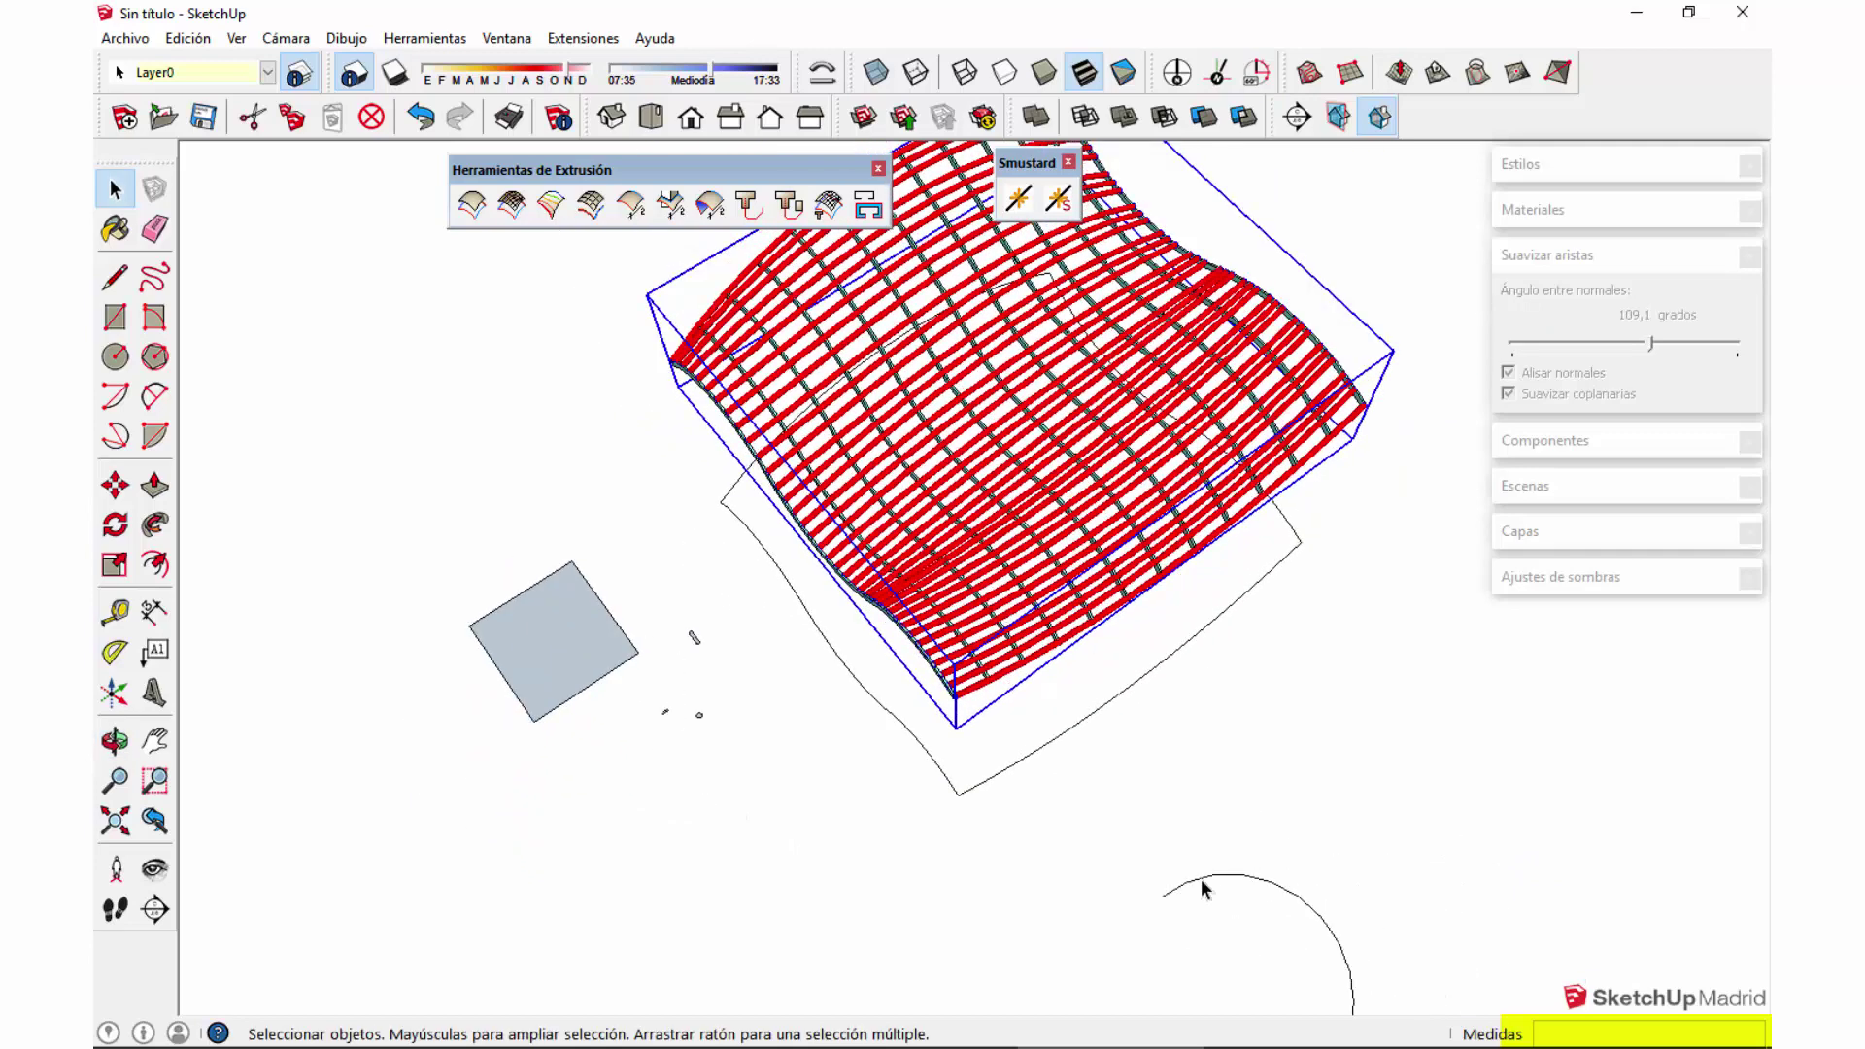
pyautogui.click(1234, 882)
pyautogui.click(1243, 876)
pyautogui.moveTo(1243, 876)
pyautogui.mouseDown(button='middle')
pyautogui.moveTo(1112, 627)
pyautogui.moveTo(1054, 637)
pyautogui.mouseUp(button='middle')
# Step: Draw a second, coarser arc with 5 segments beside the first arc and select it
pyautogui.click(156, 396)
pyautogui.scroll(4, 1228, 651)
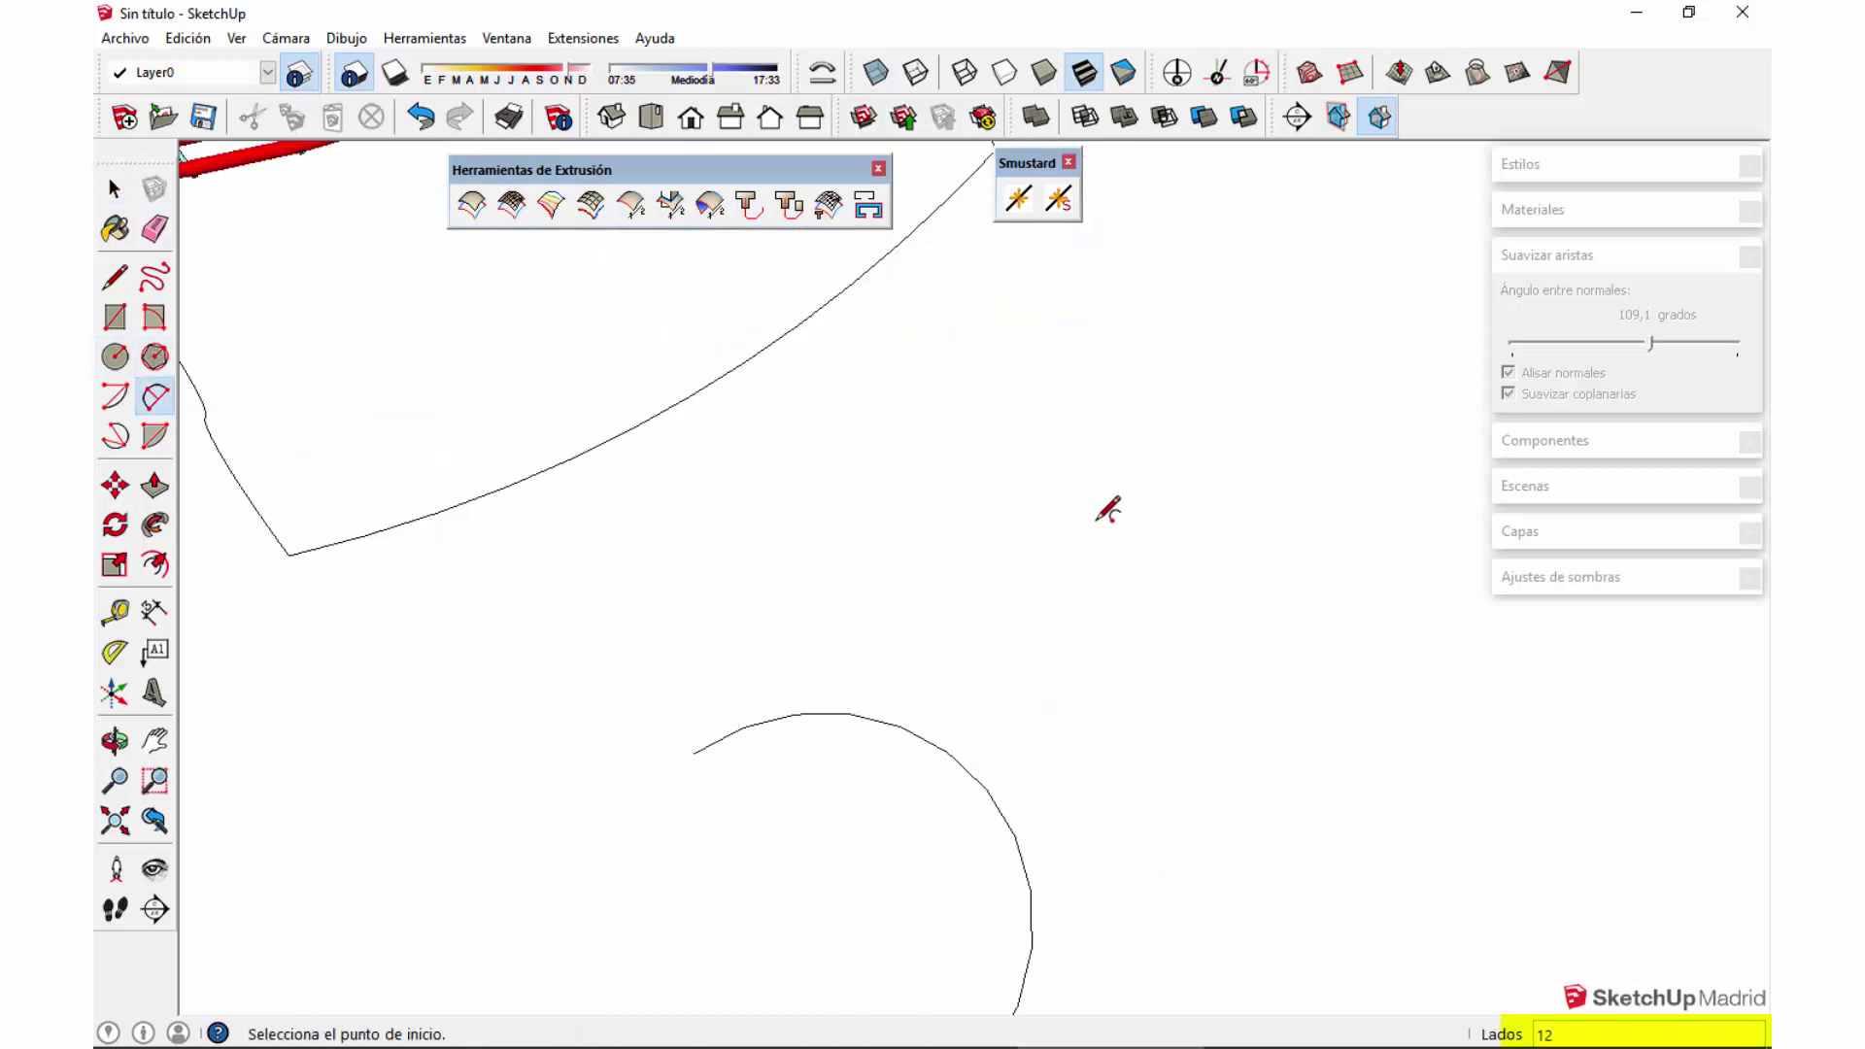
pyautogui.click(1037, 490)
pyautogui.click(1217, 686)
pyautogui.press('Escape')
pyautogui.click(1034, 519)
pyautogui.click(1280, 791)
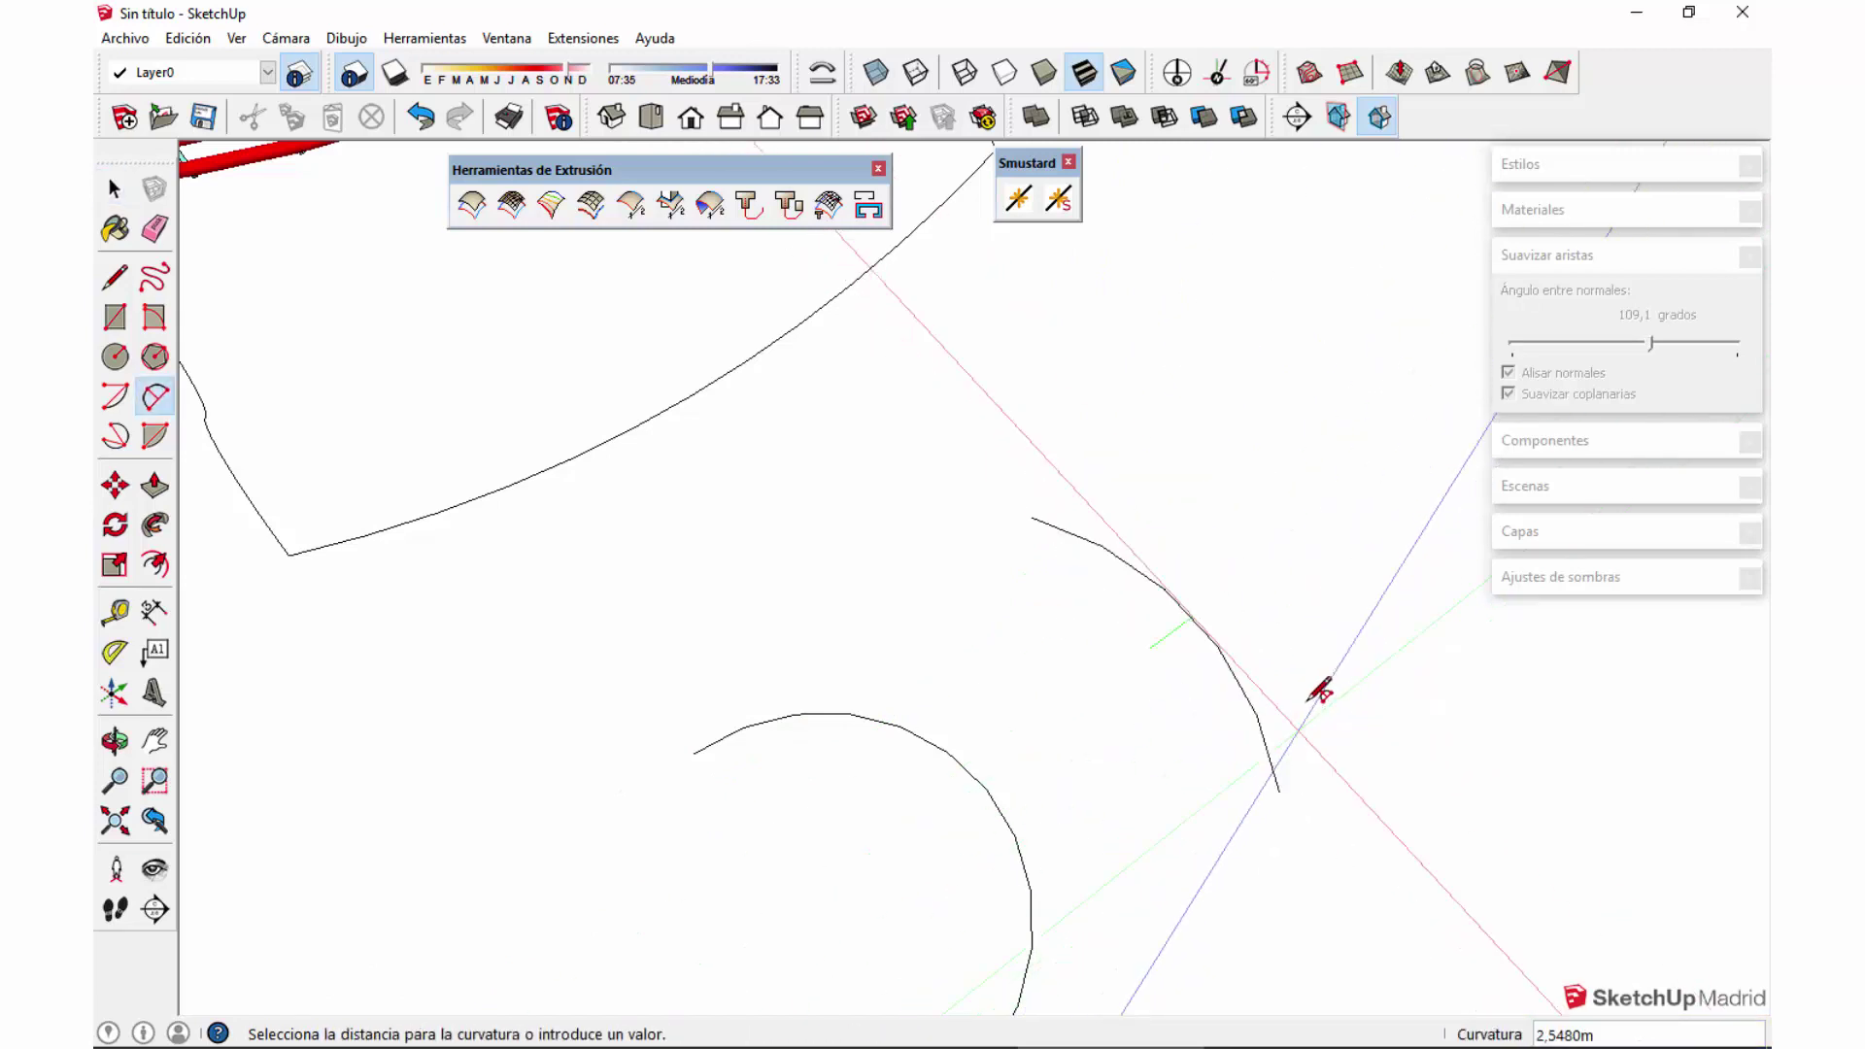
pyautogui.click(1360, 587)
pyautogui.press('space')
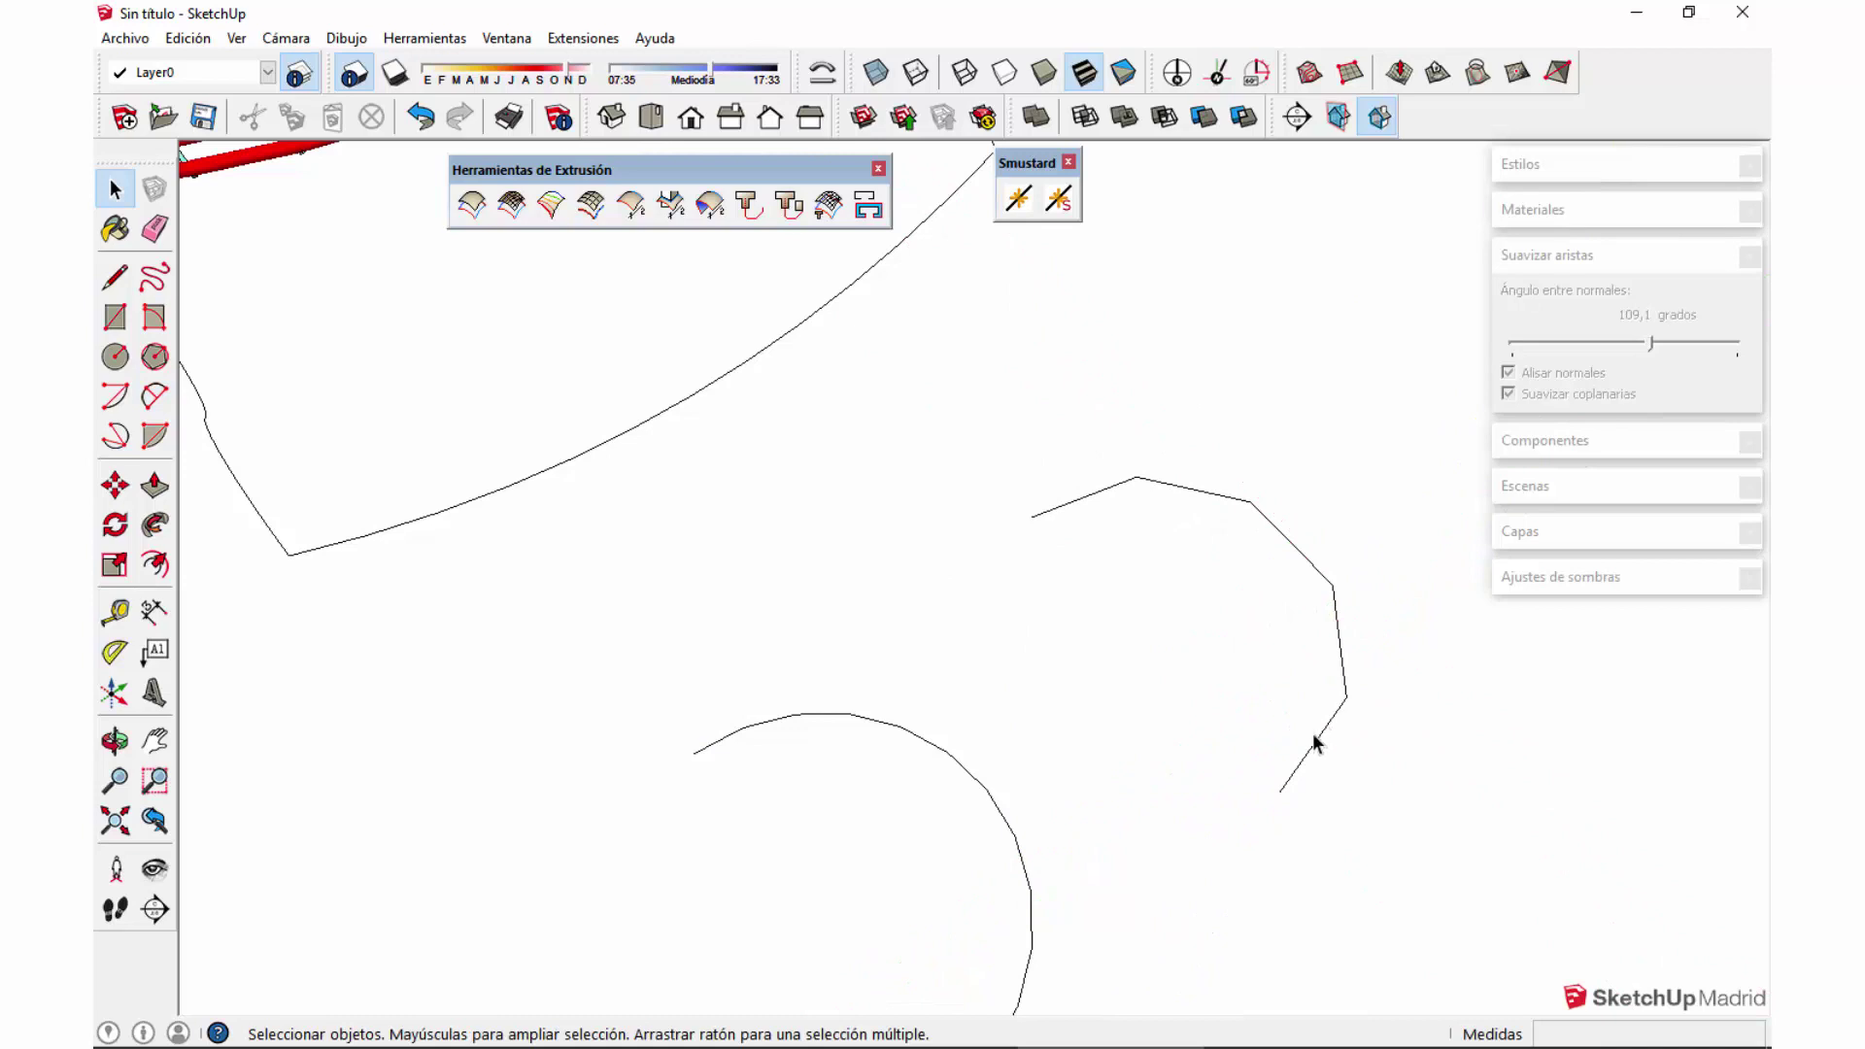
pyautogui.click(1322, 730)
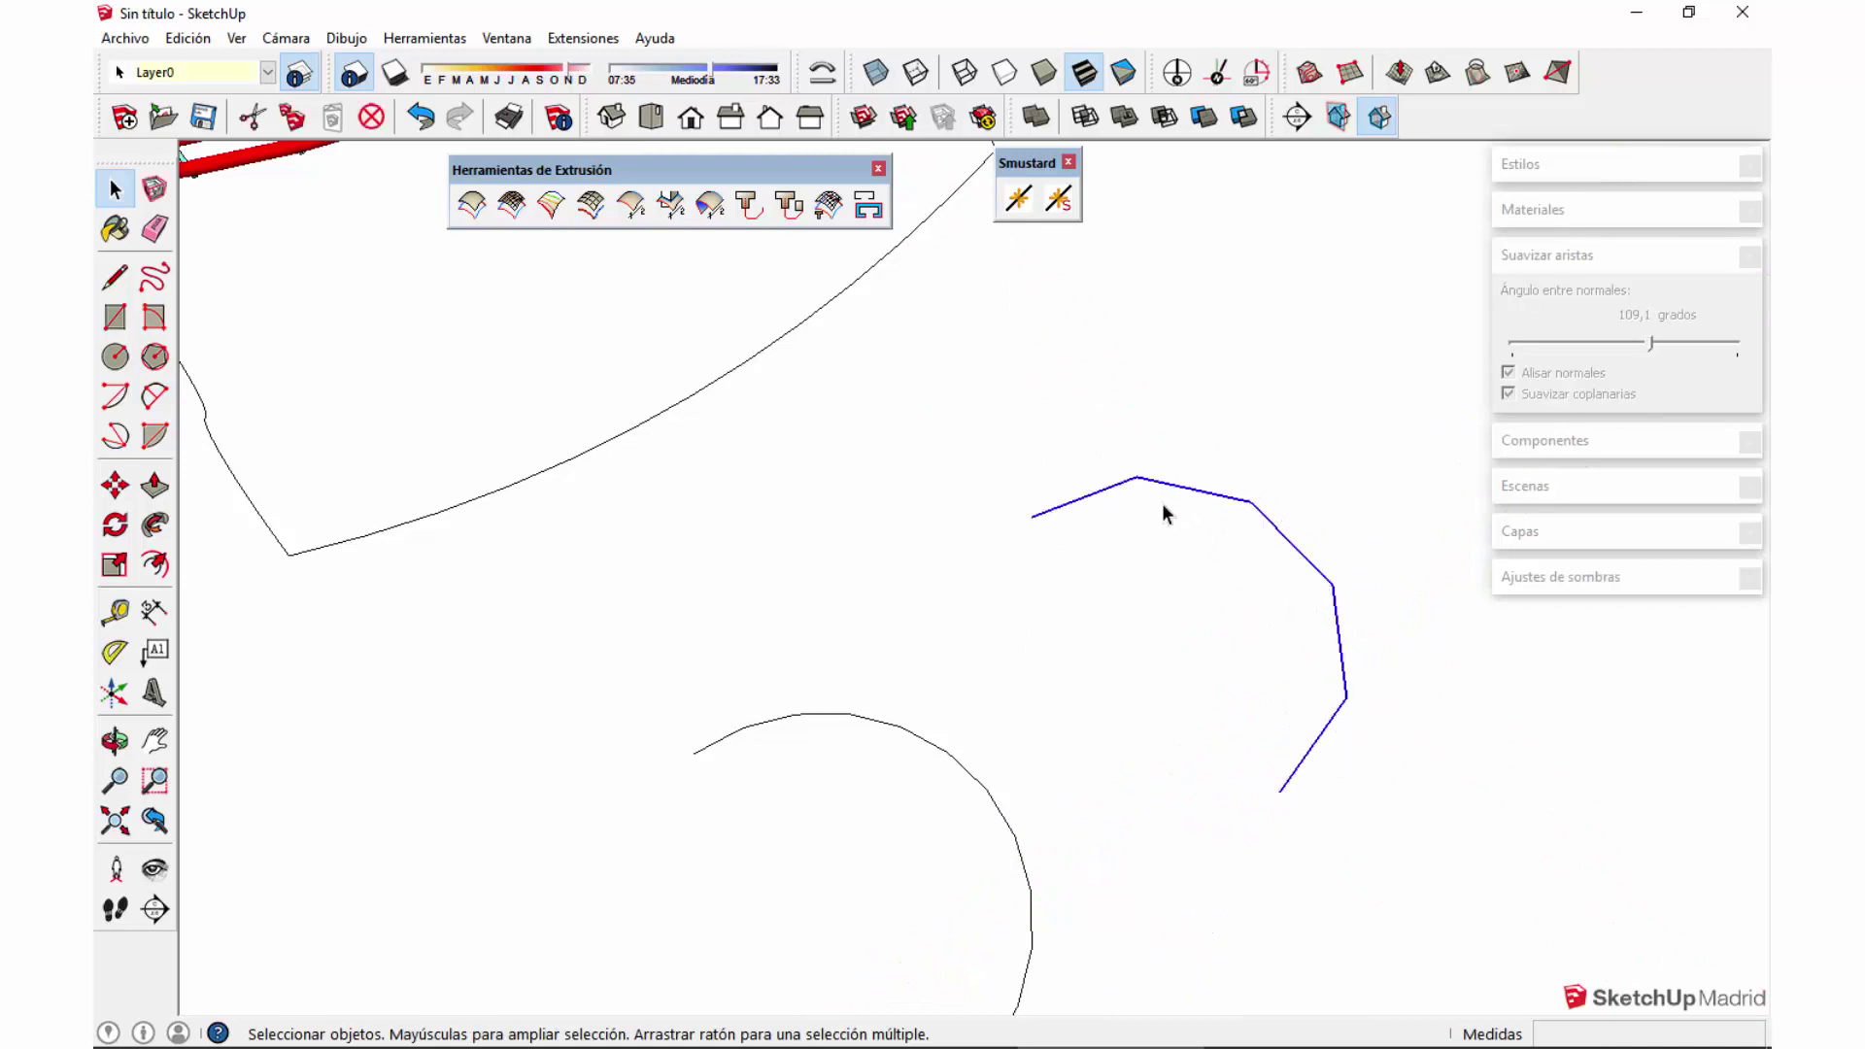
# Step: Examine the finished red and teal rib lattice against its boundary curves and the two comparison arcs
pyautogui.scroll(-3, 1079, 570)
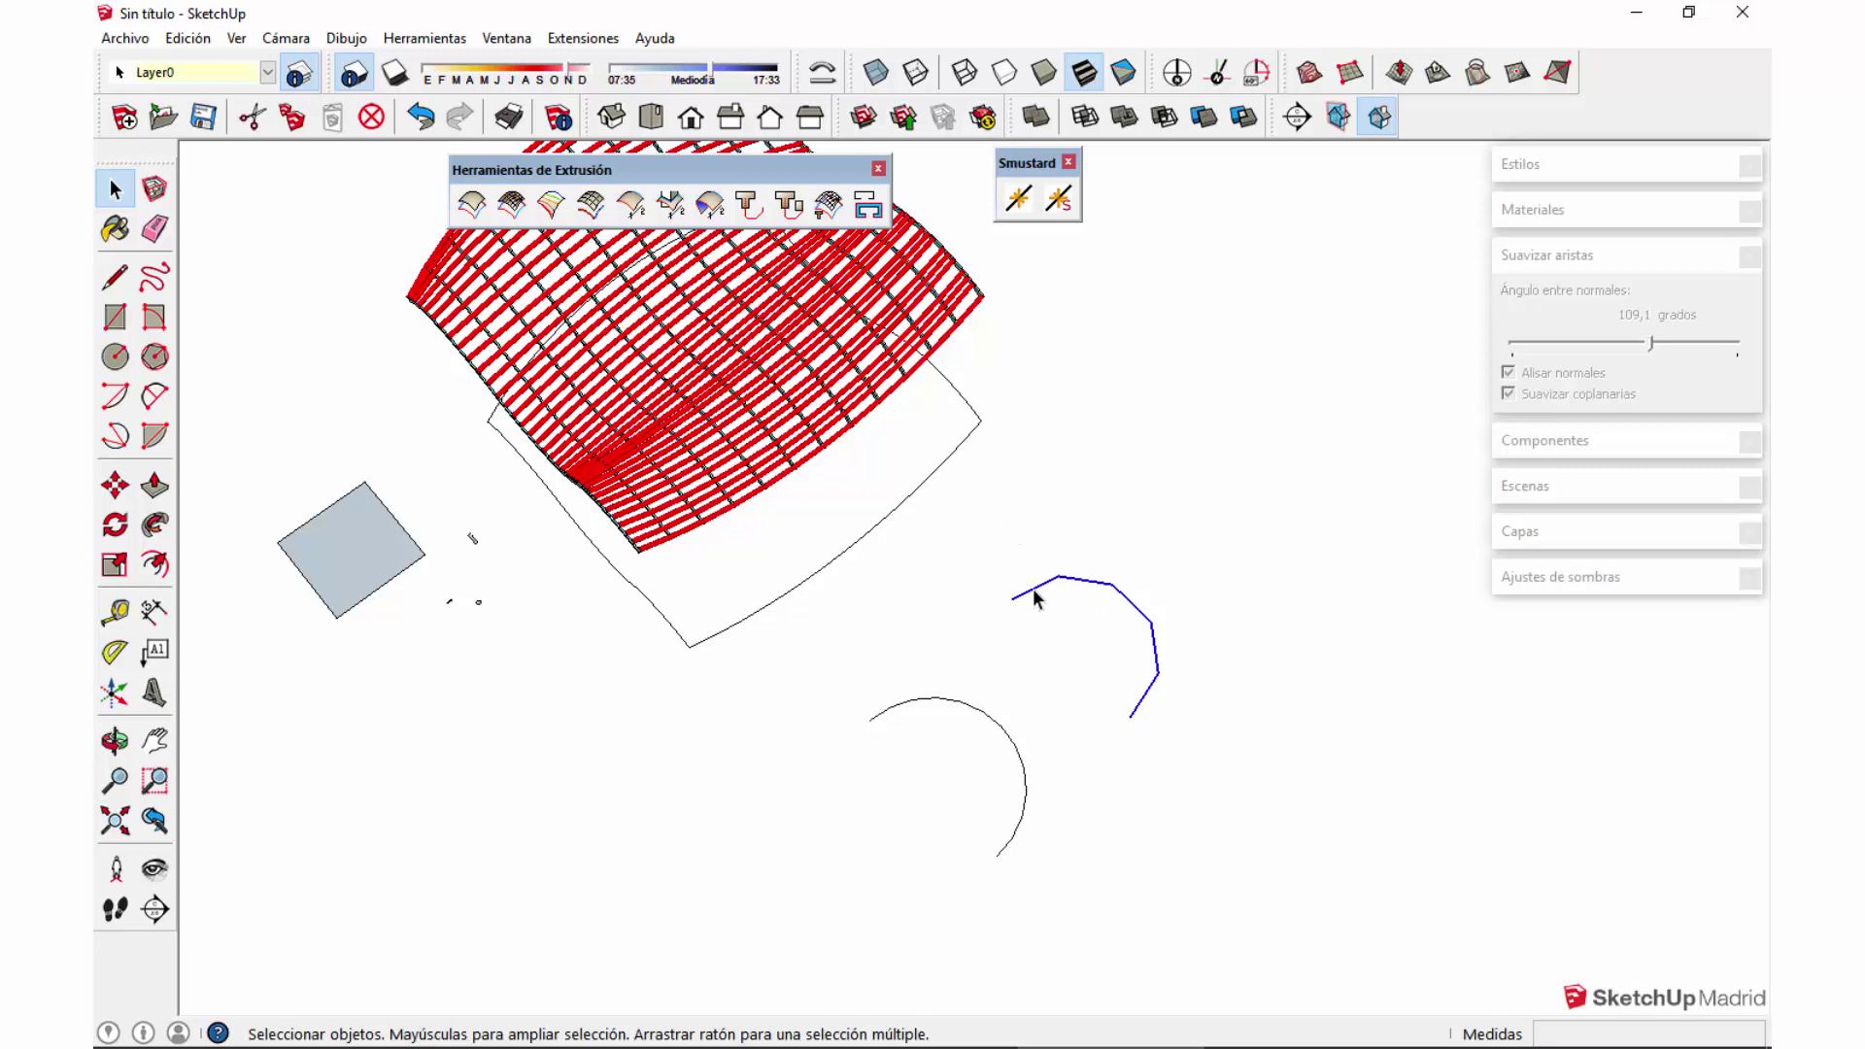
pyautogui.moveTo(1138, 723); pyautogui.dragTo(973, 270, button='middle')
pyautogui.scroll(5, 1059, 572)
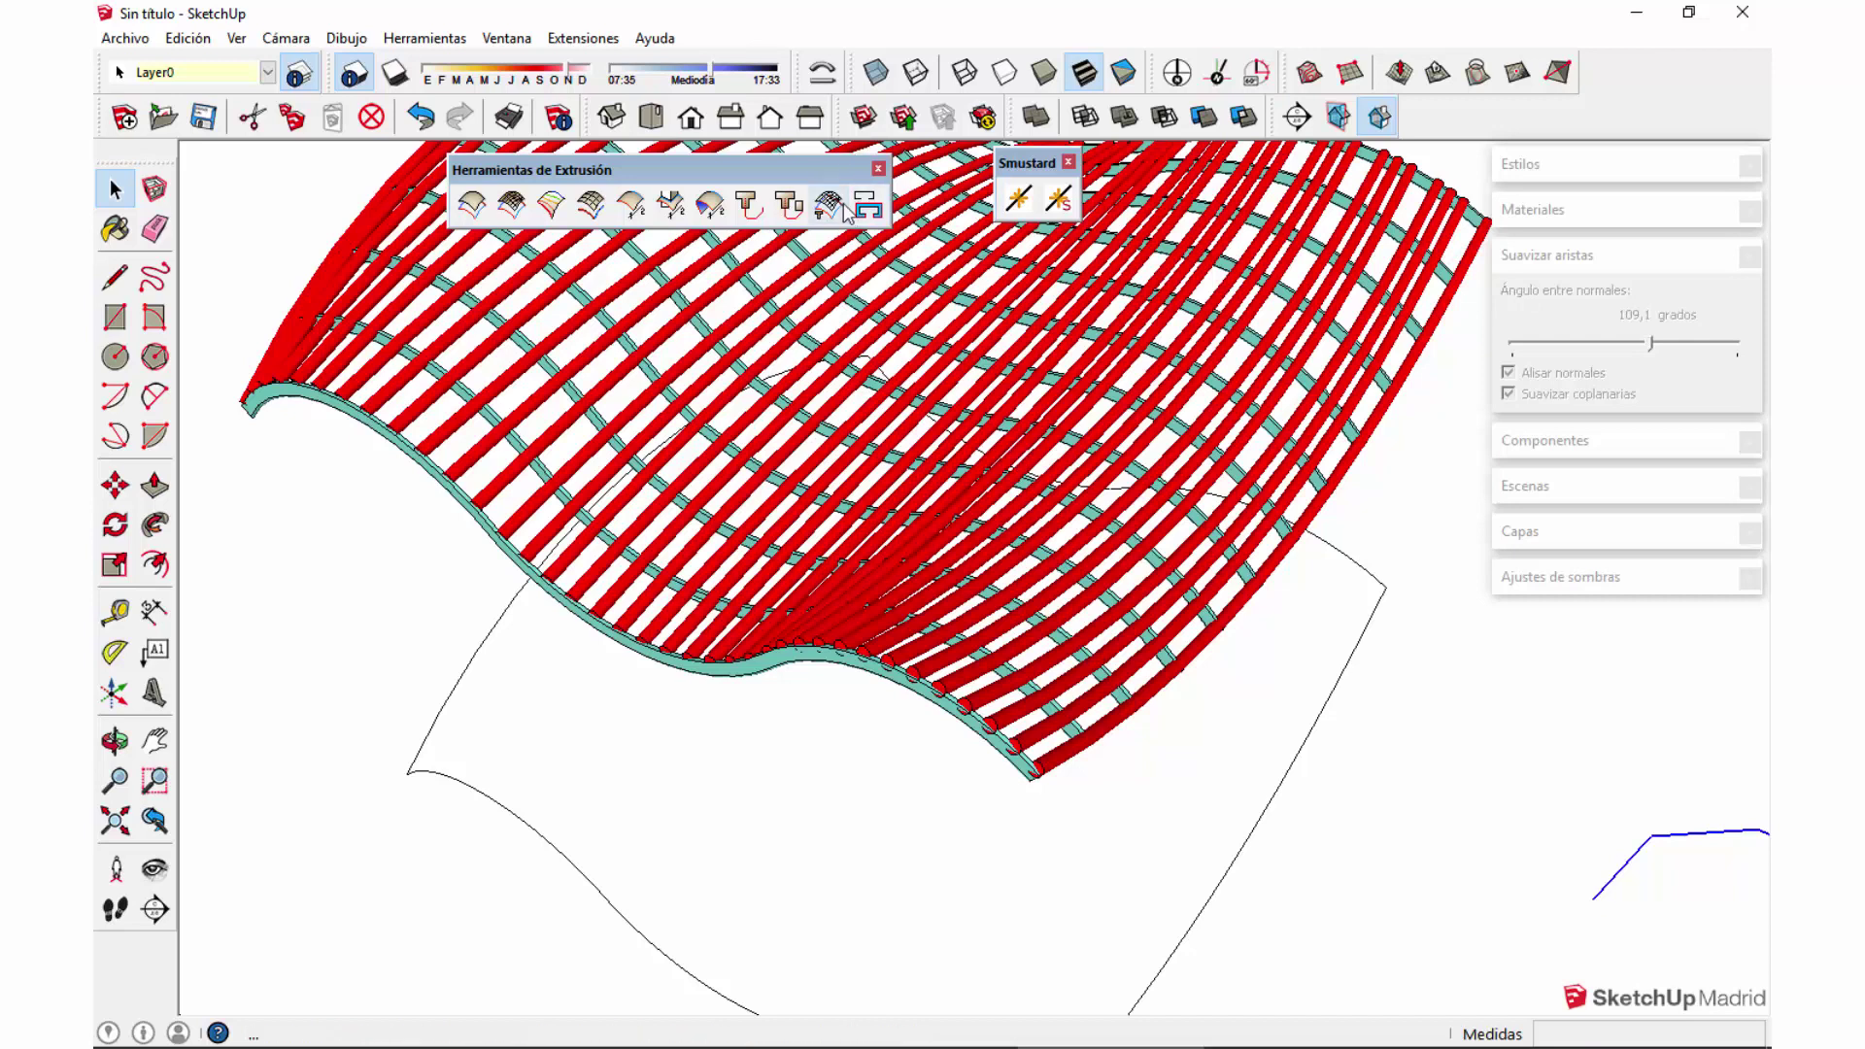
pyautogui.moveTo(850, 291); pyautogui.dragTo(862, 500, button='middle')
pyautogui.scroll(-3, 837, 553)
pyautogui.scroll(-10, 1054, 481)
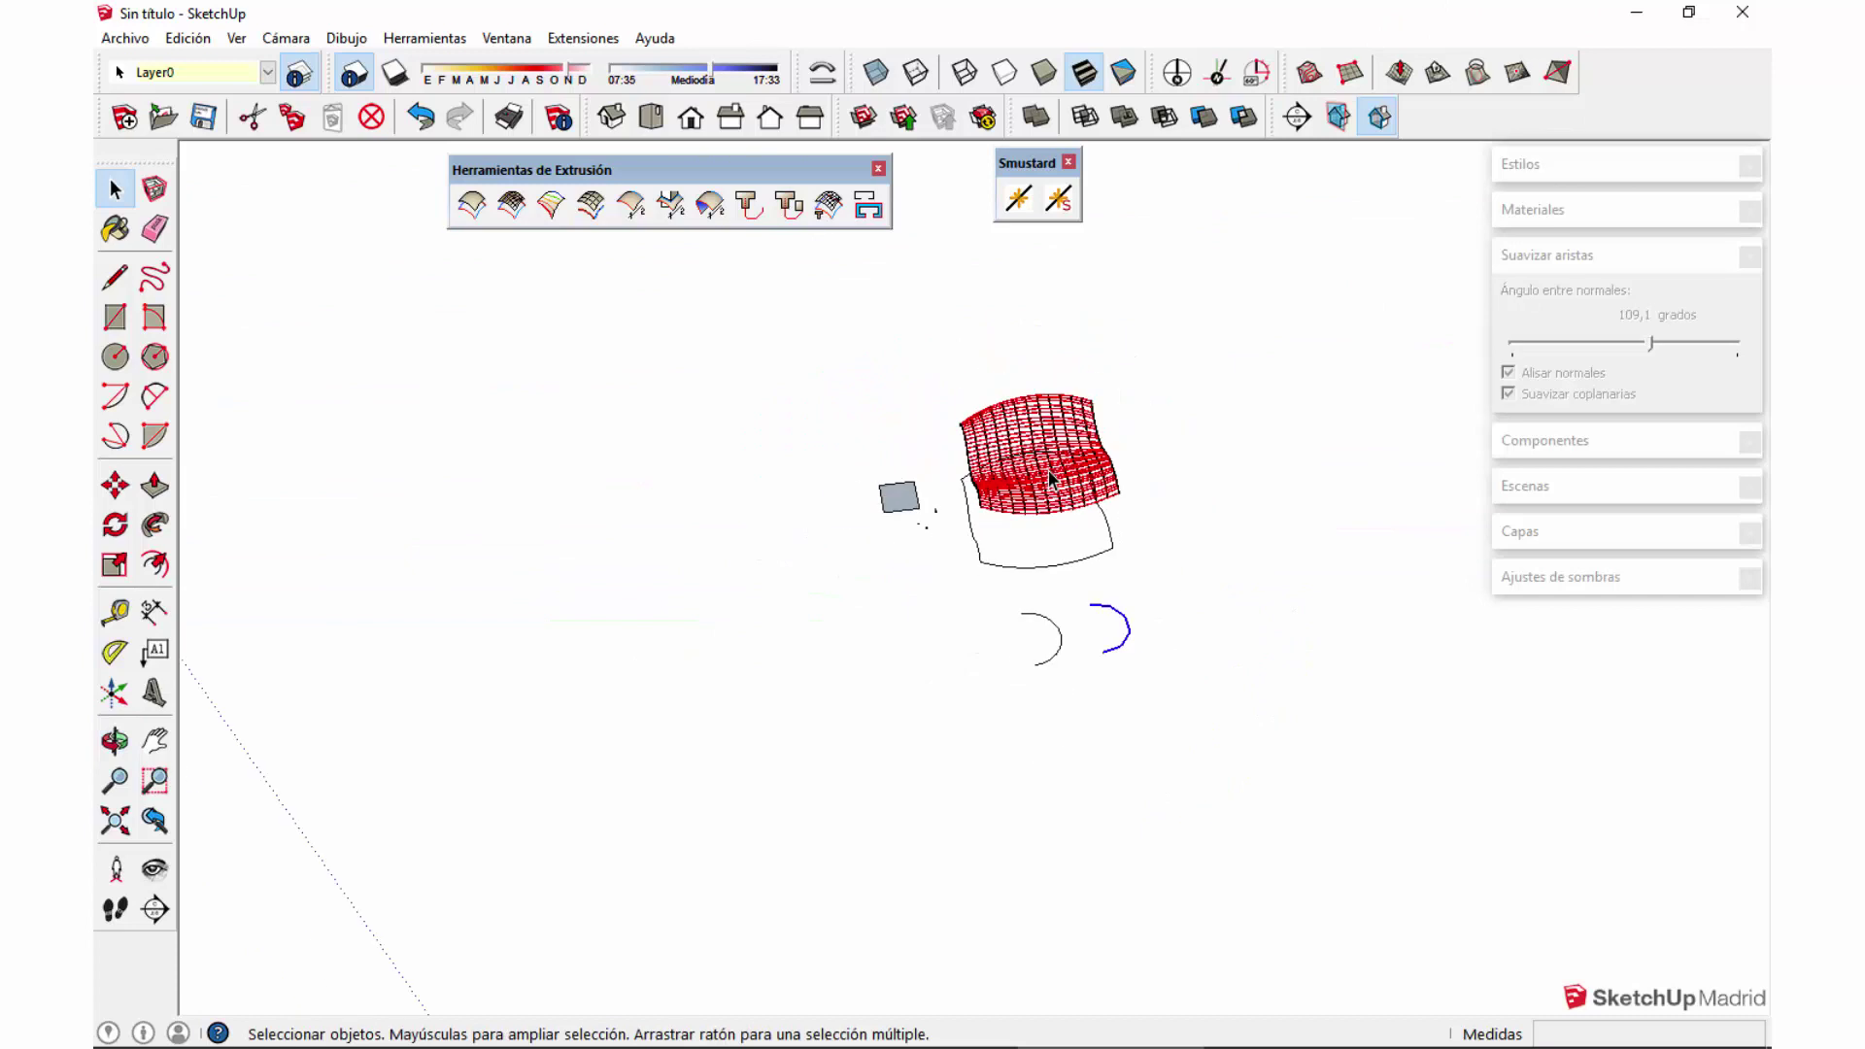
pyautogui.moveTo(495, 658); pyautogui.dragTo(1028, 651, button='middle')
pyautogui.scroll(3, 870, 631)
pyautogui.scroll(3, 1083, 292)
pyautogui.scroll(4, 1083, 291)
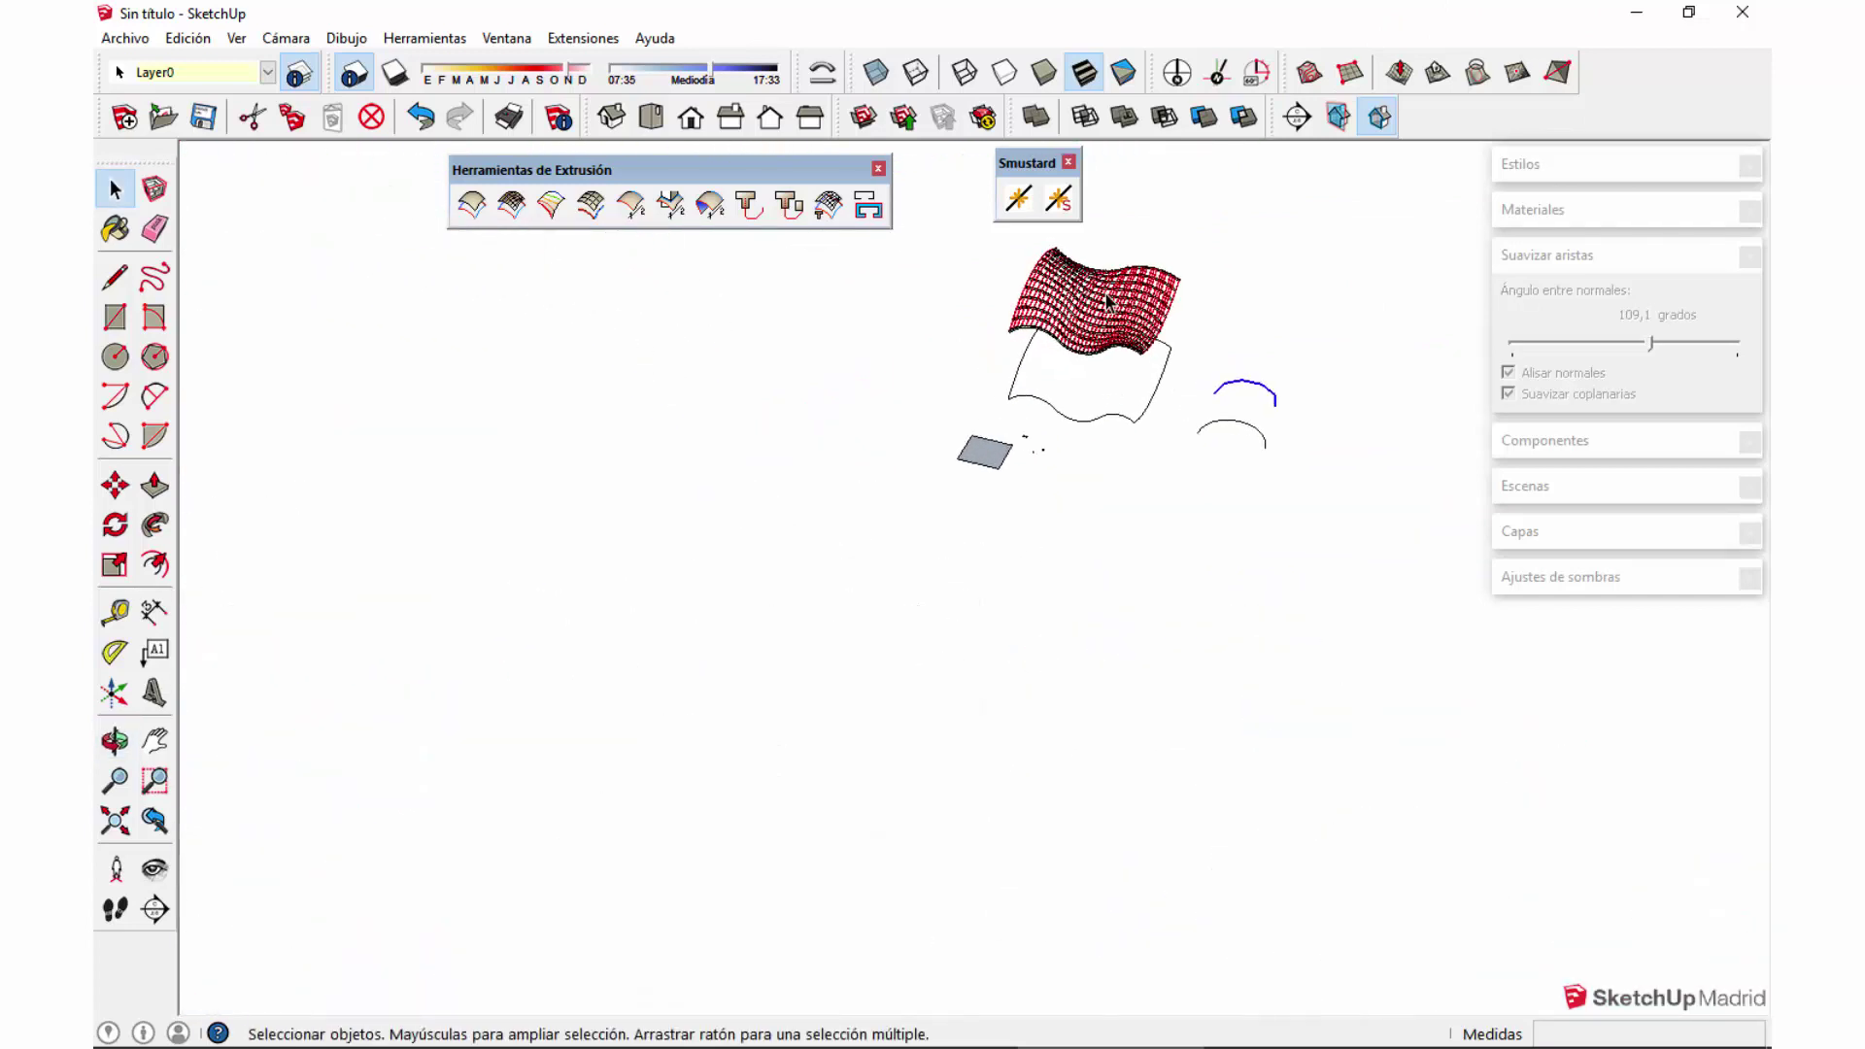
pyautogui.moveTo(1083, 292); pyautogui.dragTo(841, 280, button='middle')
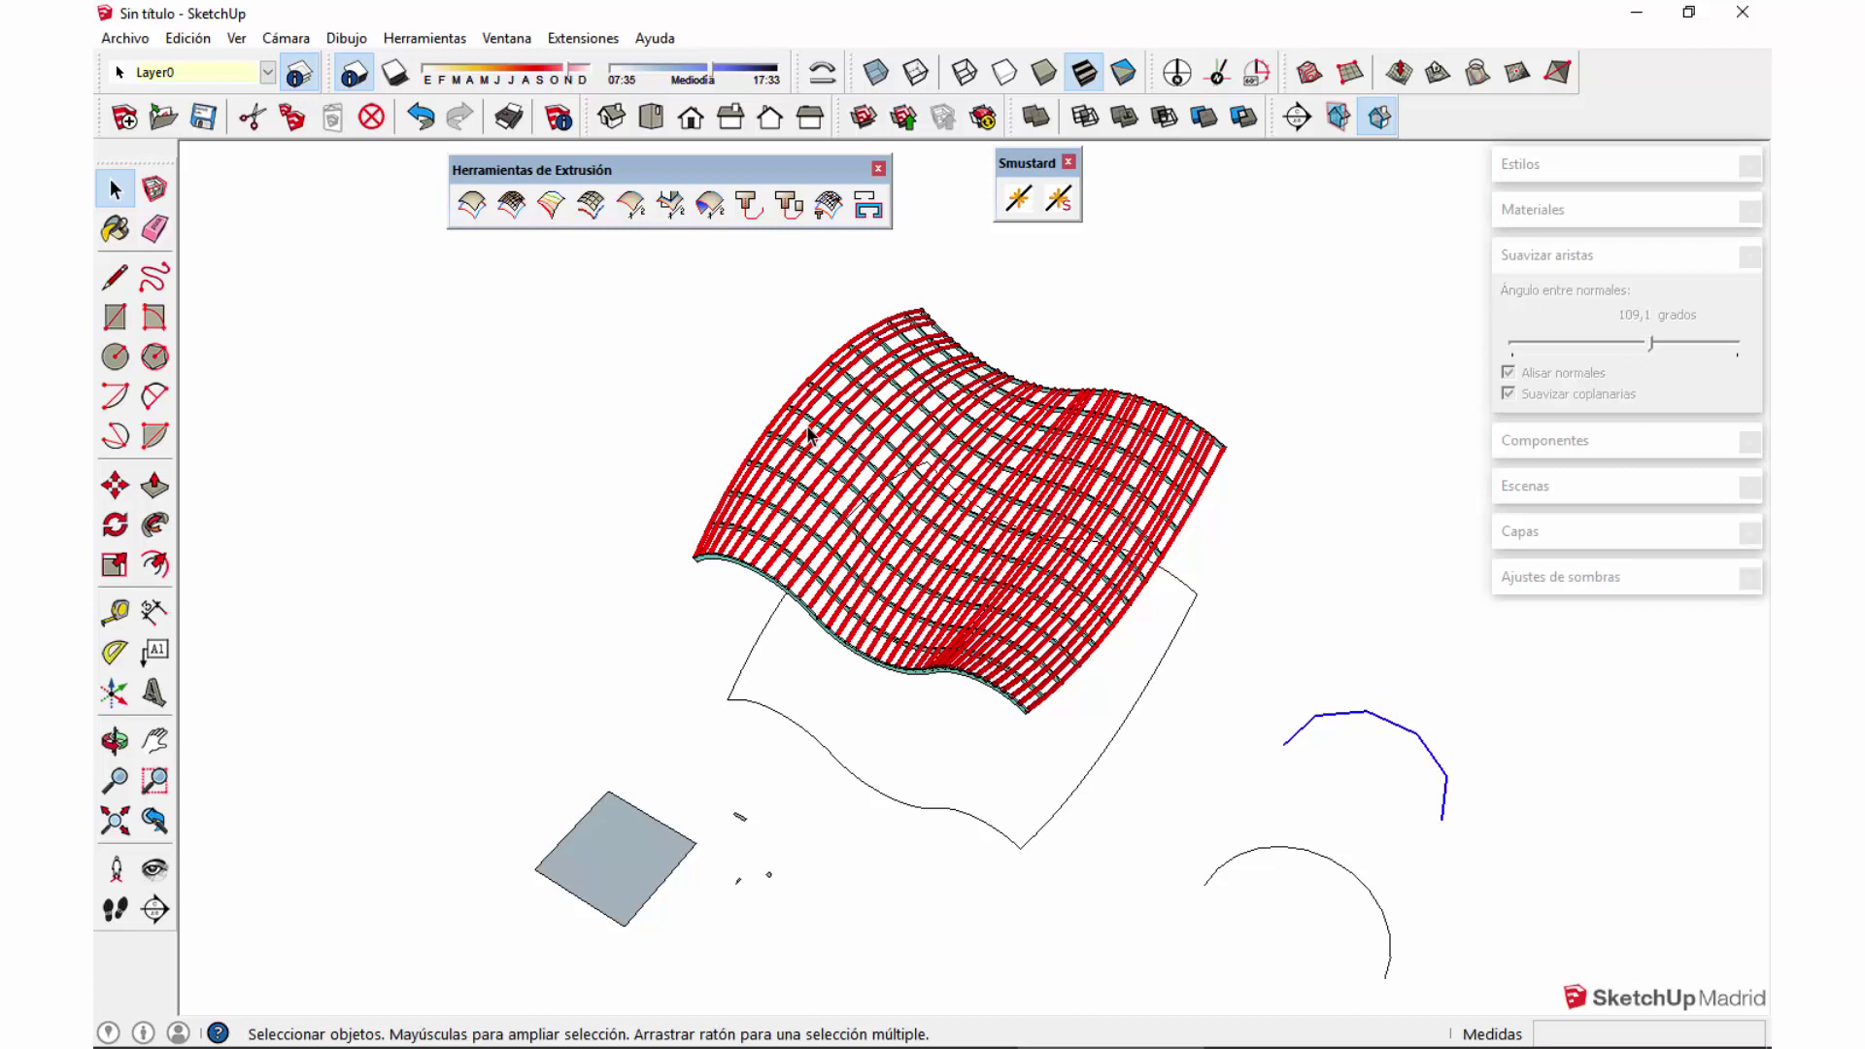
pyautogui.scroll(-5, 808, 434)
pyautogui.moveTo(808, 435)
pyautogui.mouseDown(button='middle')
pyautogui.moveTo(629, 520)
pyautogui.moveTo(596, 608)
pyautogui.moveTo(612, 645)
pyautogui.moveTo(1102, 592)
pyautogui.moveTo(1204, 608)
pyautogui.mouseUp(button='middle')
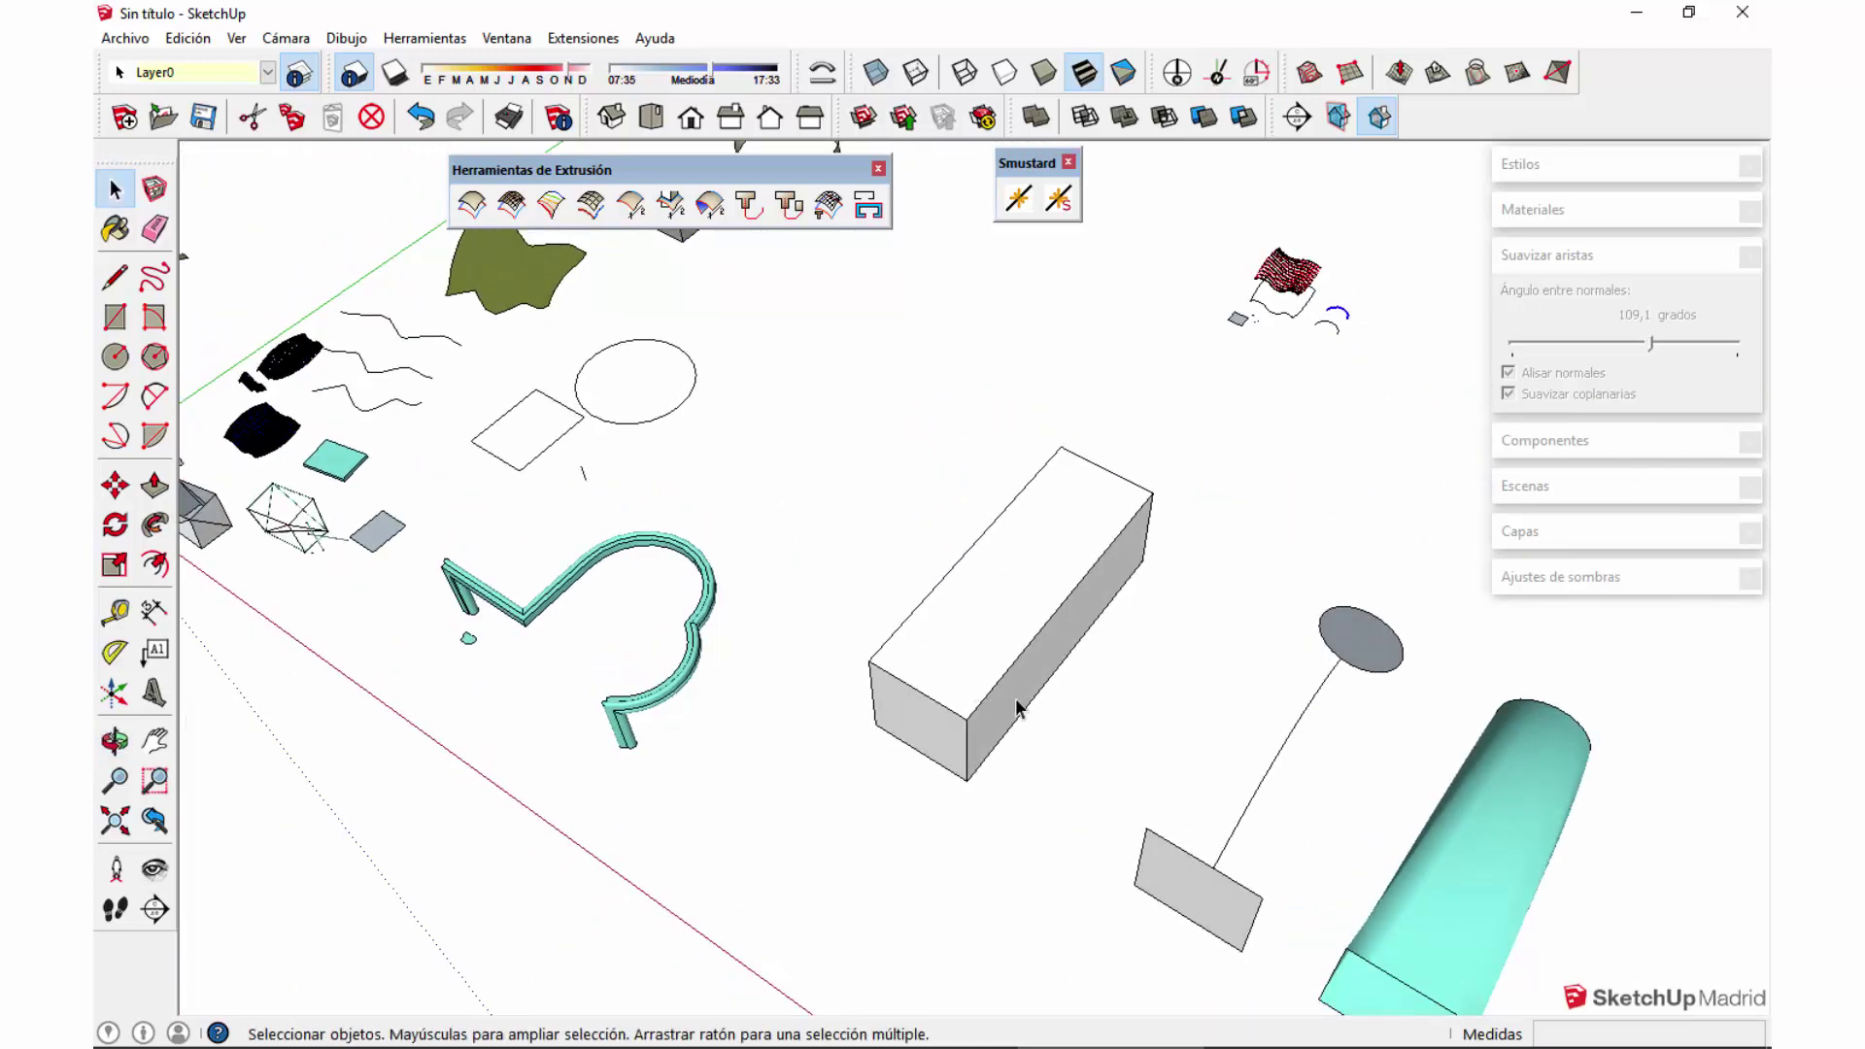
# Step: Clear the selection and review the earlier extrusion examples across the model, ending at the olive surfaces near the green axis
pyautogui.hotkey('ctrl', 't')
pyautogui.click(1319, 695)
pyautogui.click(1352, 662)
pyautogui.click(1202, 887)
pyautogui.moveTo(1204, 470); pyautogui.dragTo(916, 596, button='middle')
pyautogui.scroll(5, 919, 560)
pyautogui.scroll(4, 791, 537)
pyautogui.click(792, 537)
pyautogui.click(854, 604)
pyautogui.scroll(-5, 853, 604)
pyautogui.moveTo(1068, 622); pyautogui.dragTo(823, 663, button='middle')
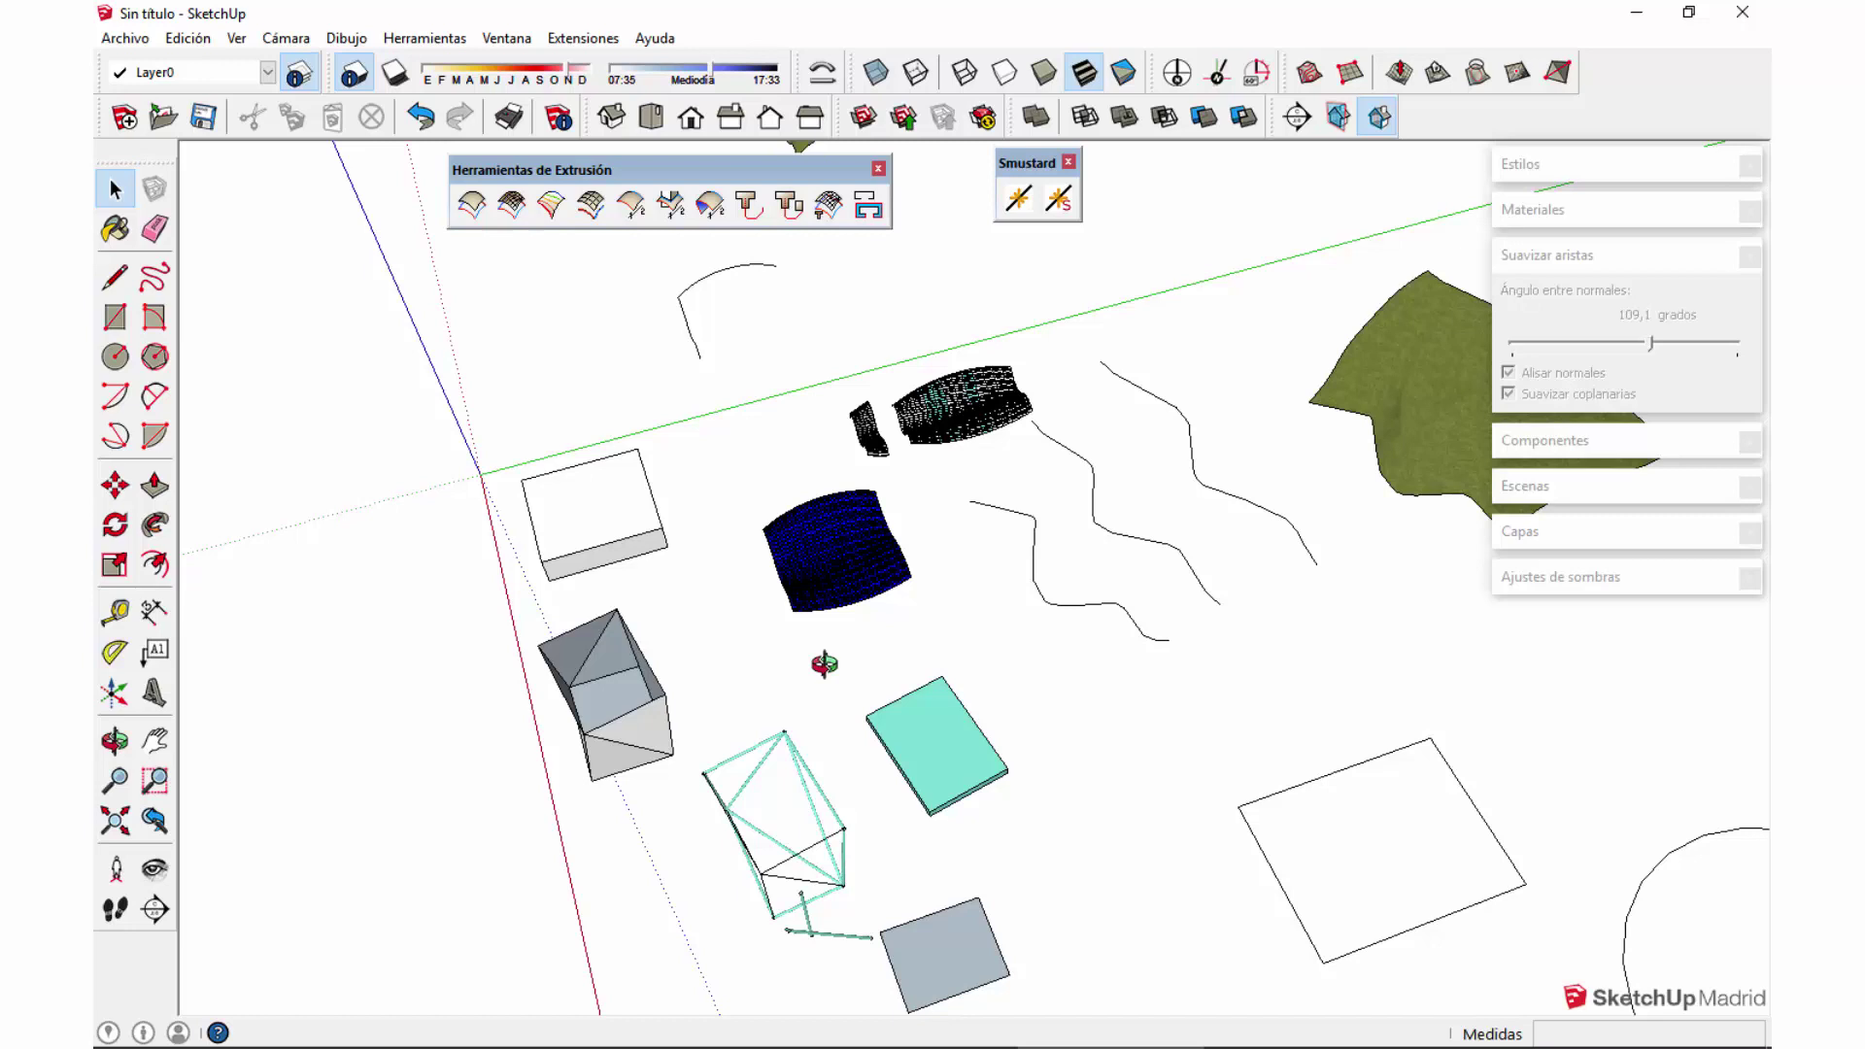
pyautogui.moveTo(824, 659); pyautogui.dragTo(1061, 674, button='middle')
pyautogui.doubleClick(1198, 328)
pyautogui.click(1199, 328)
pyautogui.click(1116, 657)
pyautogui.click(1210, 703)
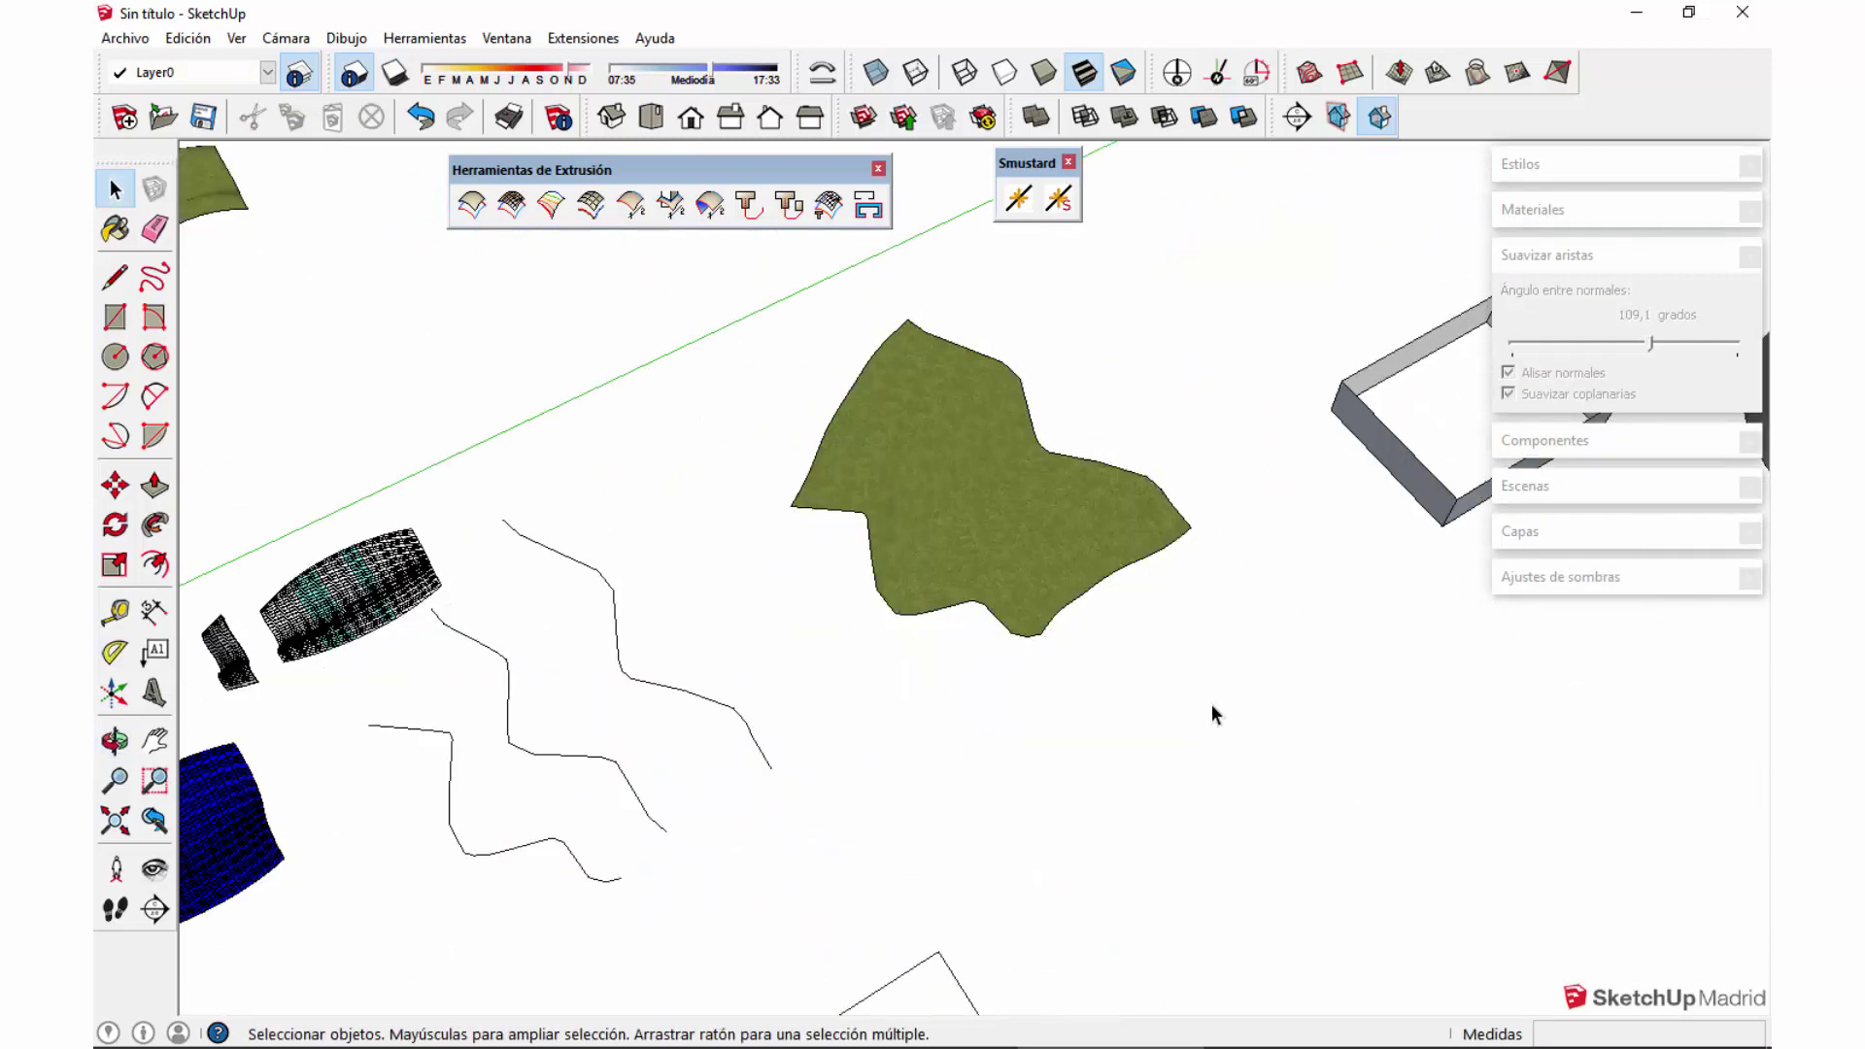
pyautogui.moveTo(1210, 703); pyautogui.dragTo(1116, 643, button='middle')
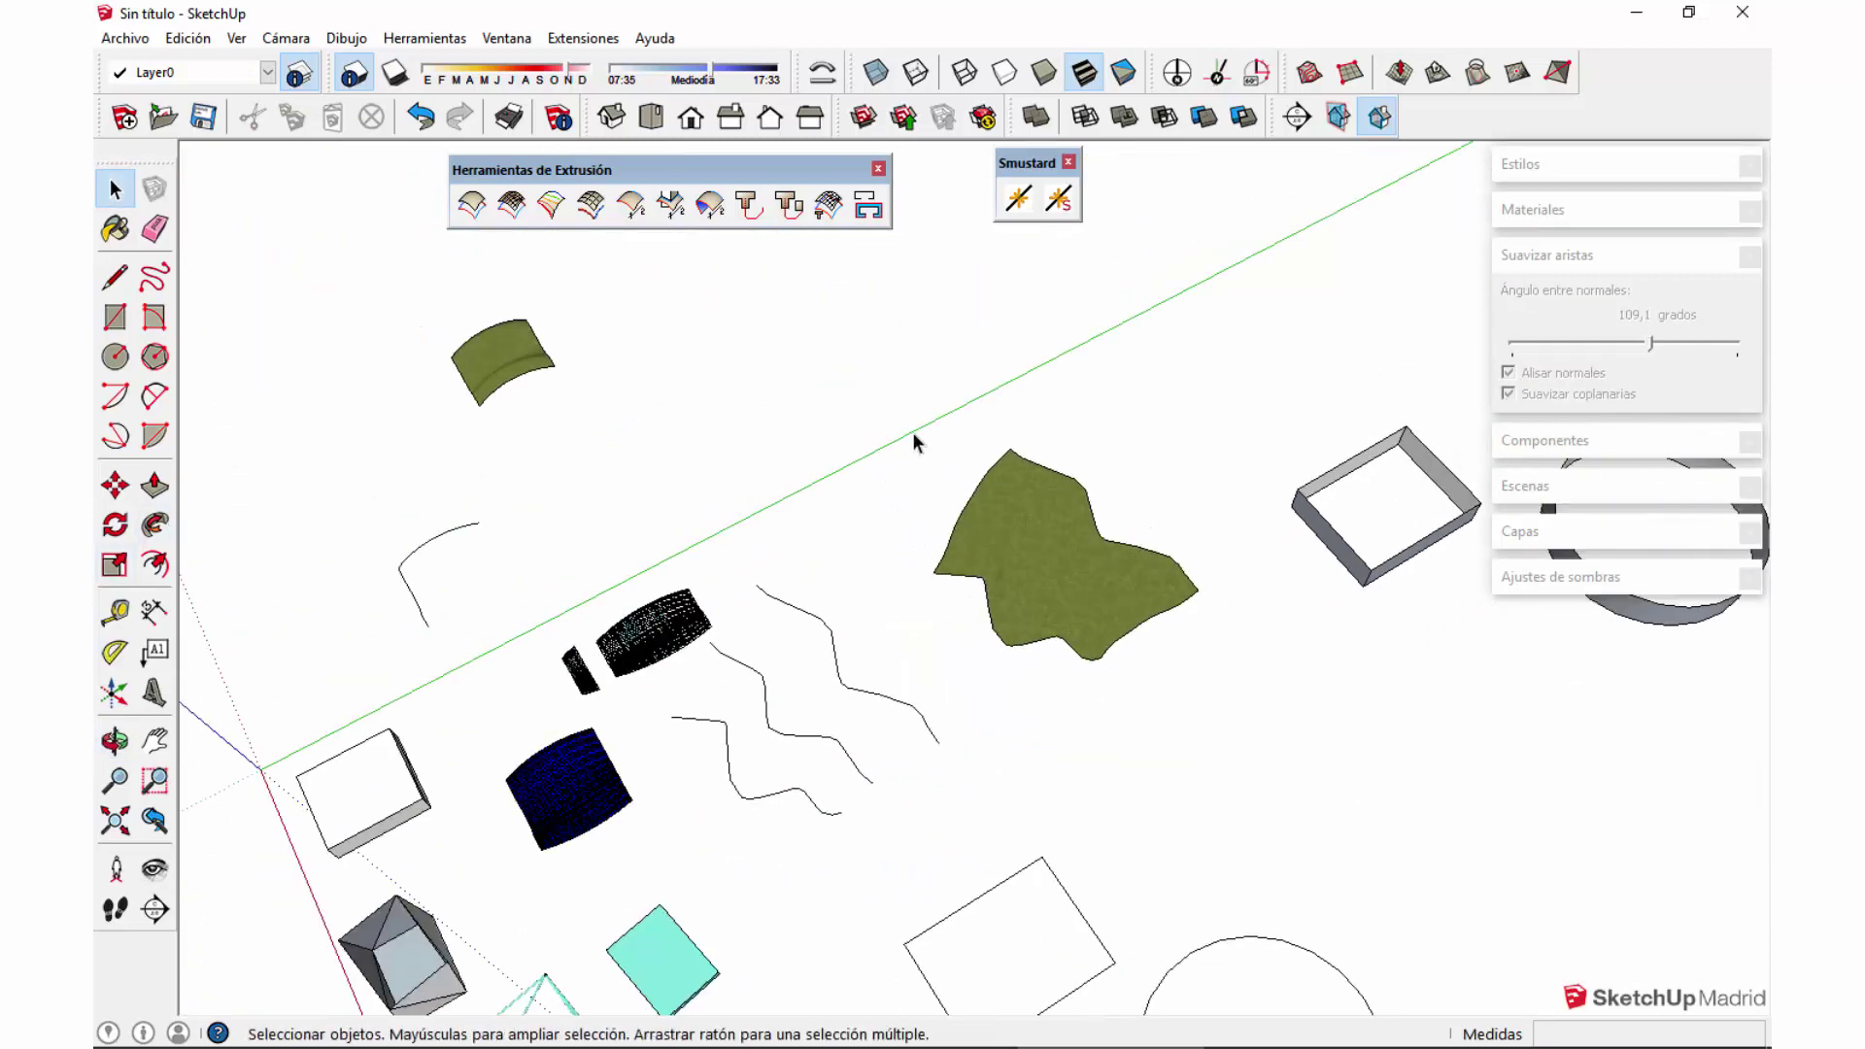
# Step: Draw a square face about 37.5 m per side between the two olive surfaces and activate Push/Pull
pyautogui.press('r')
pyautogui.click(723, 380)
pyautogui.click(853, 401)
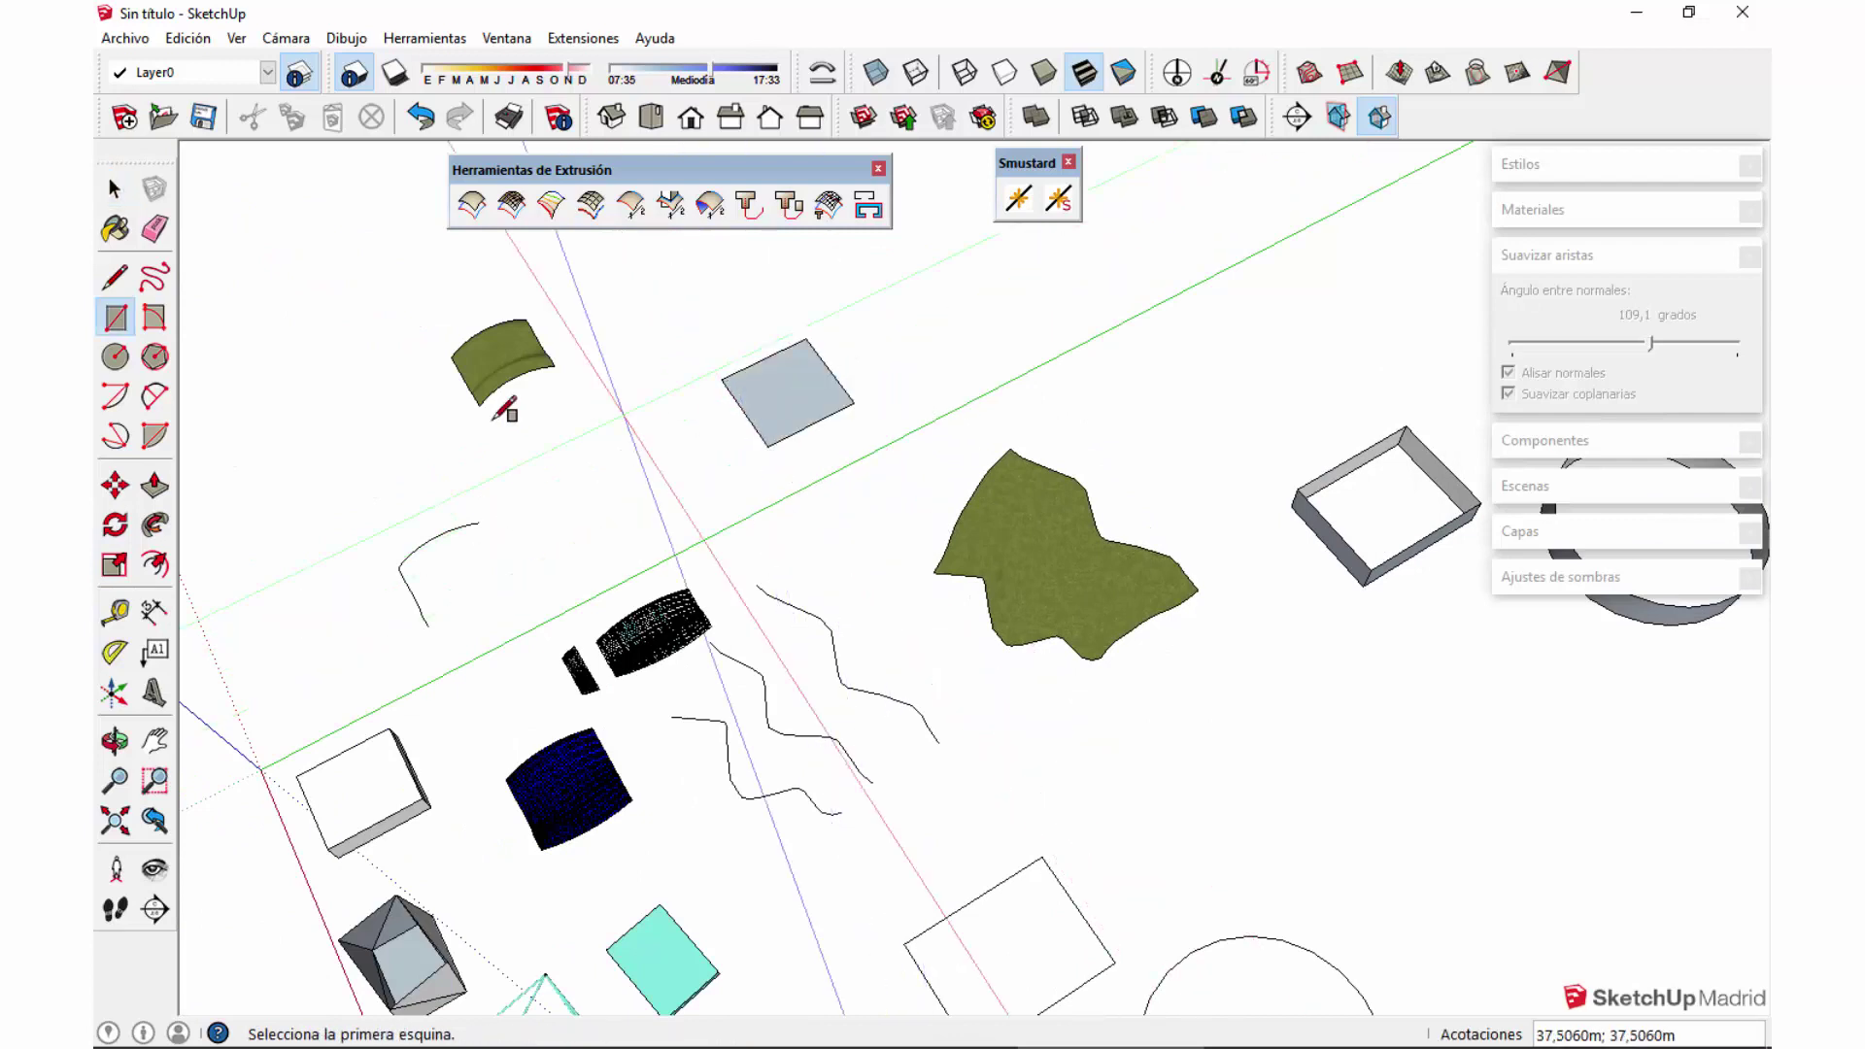
pyautogui.click(155, 484)
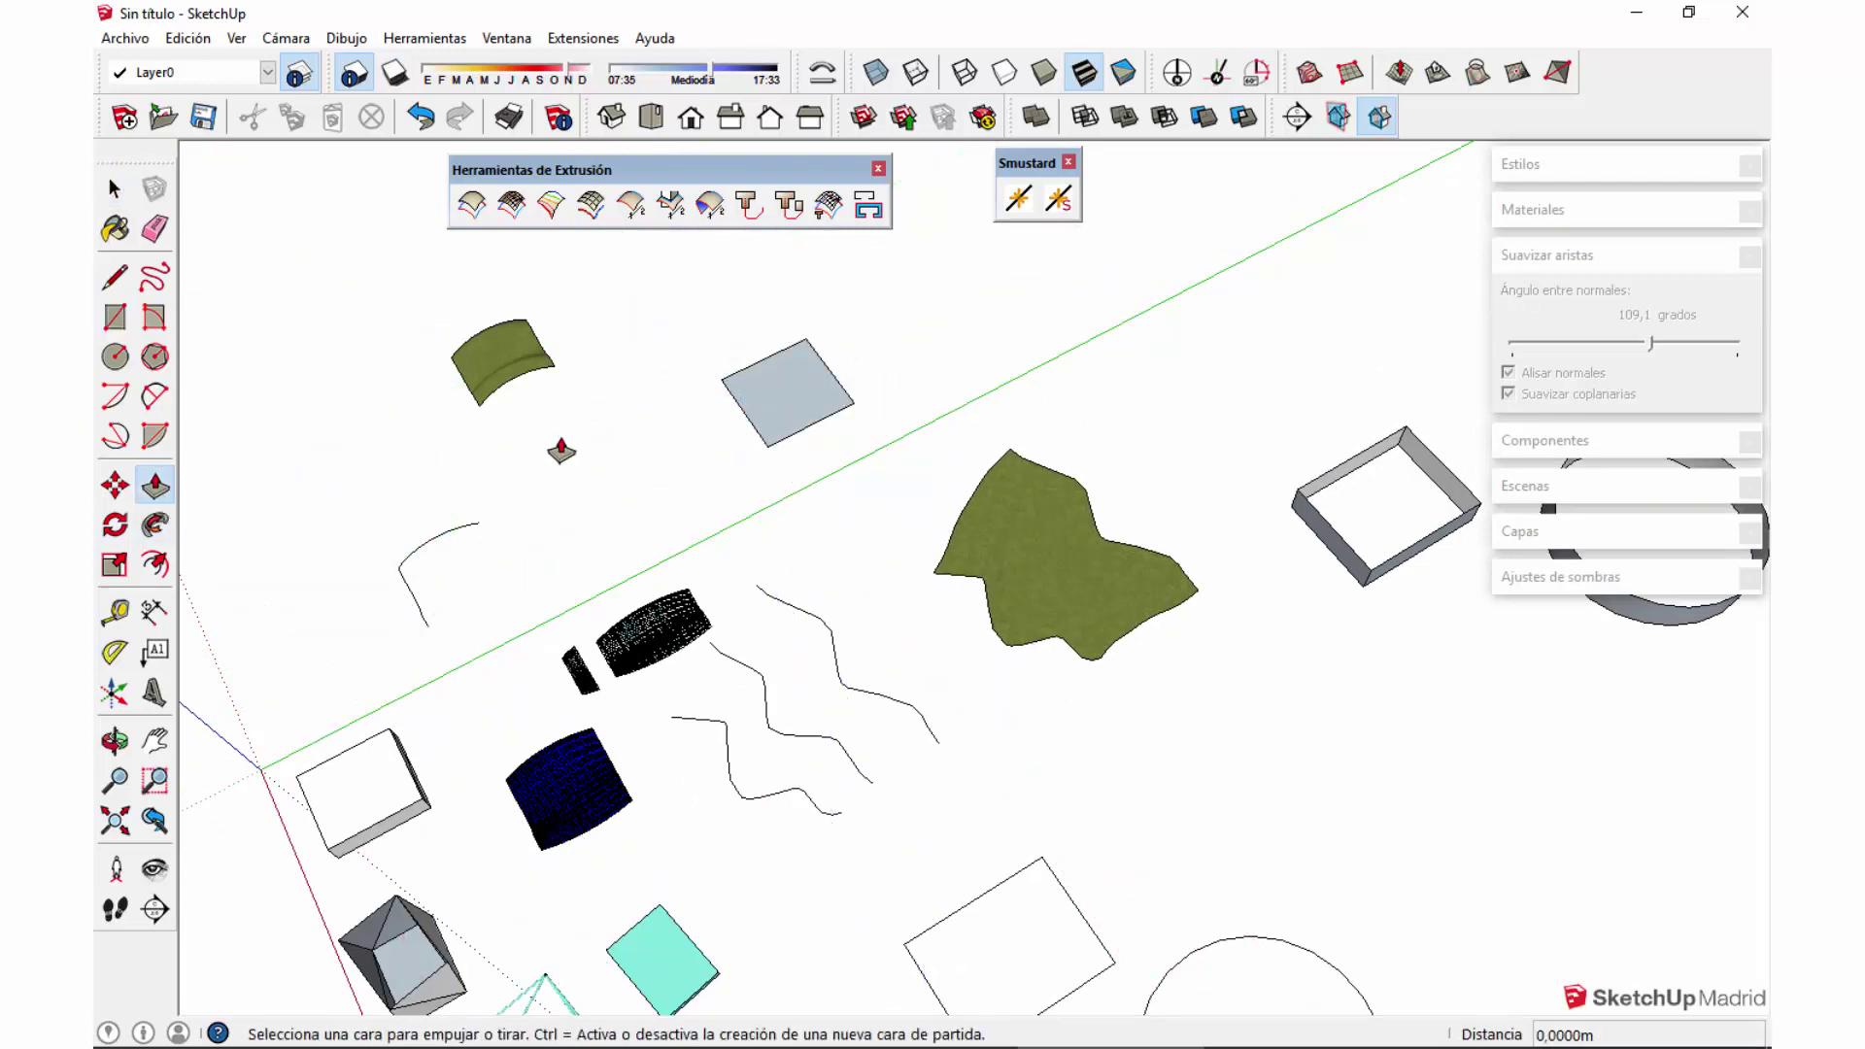